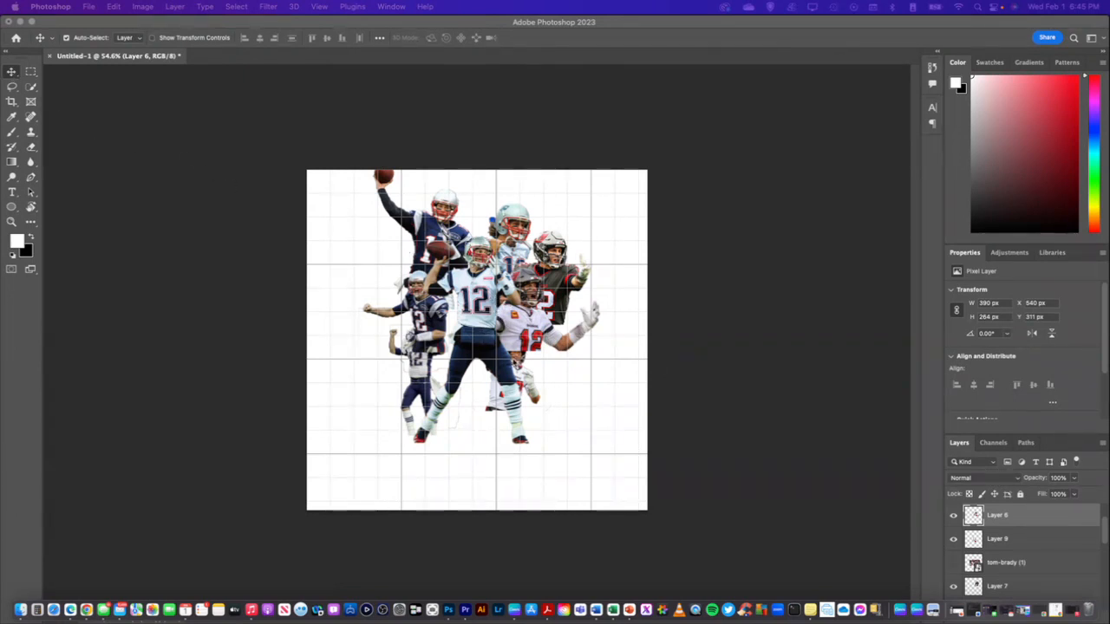
Restack the ball-raising player cutout (Layer 9) above Layer 6 and place it over the lower body of the Layer 6 player
left_click_drag(527, 381, 572, 405)
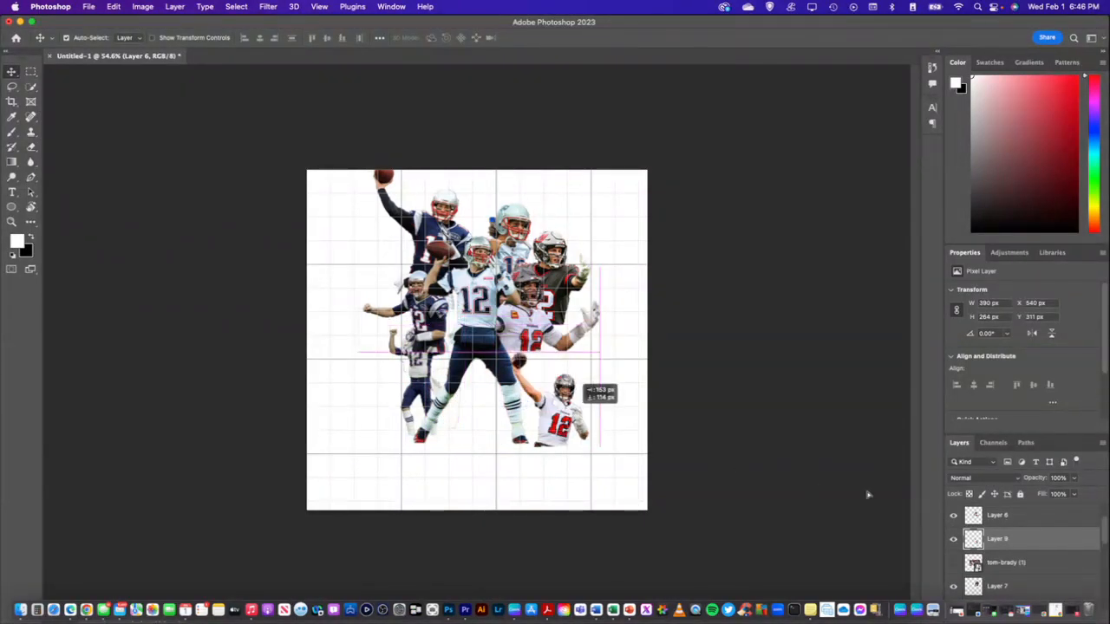
left_click_drag(1028, 513, 1017, 511)
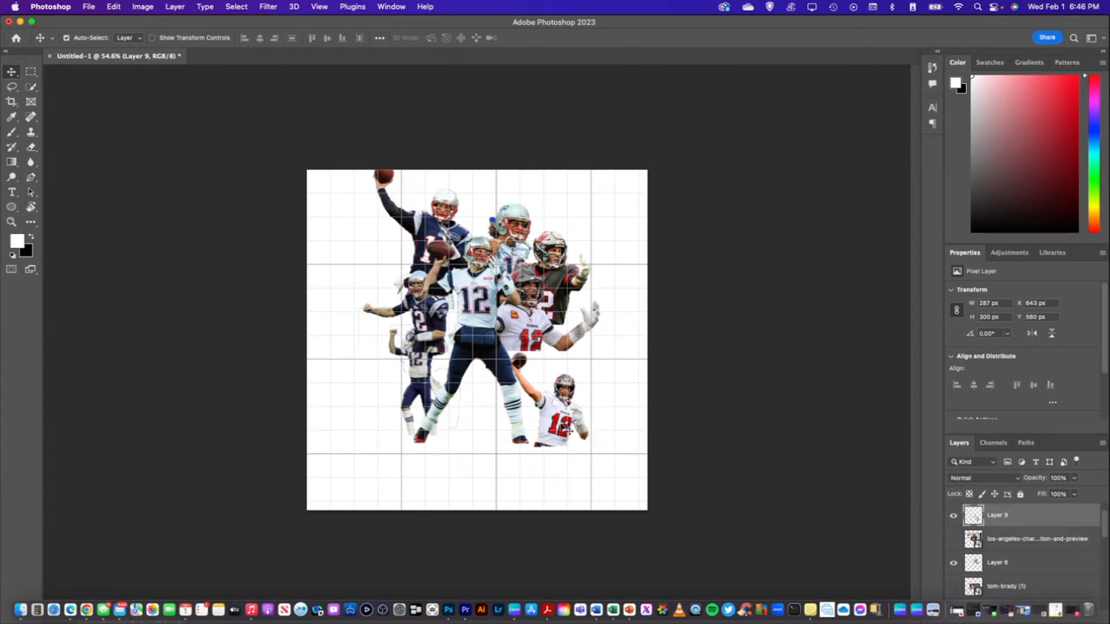
left_click_drag(550, 380, 537, 341)
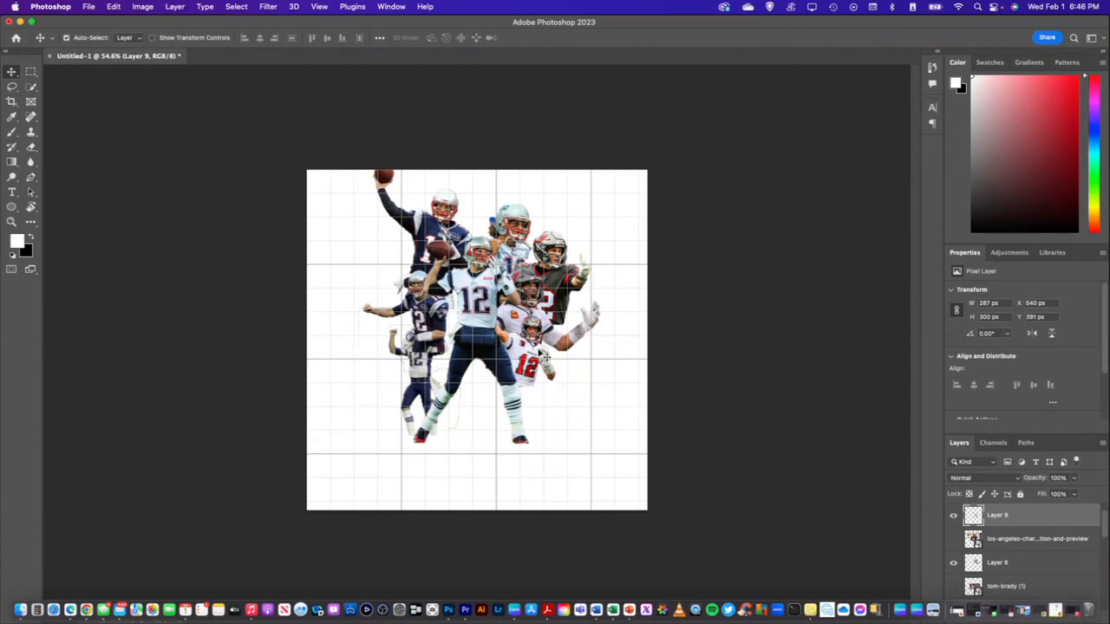
Scale the Layer 9 player to about 135%, rotate it about -2.8°, and place it in the canvas's lower-right corner area
key("super+t")
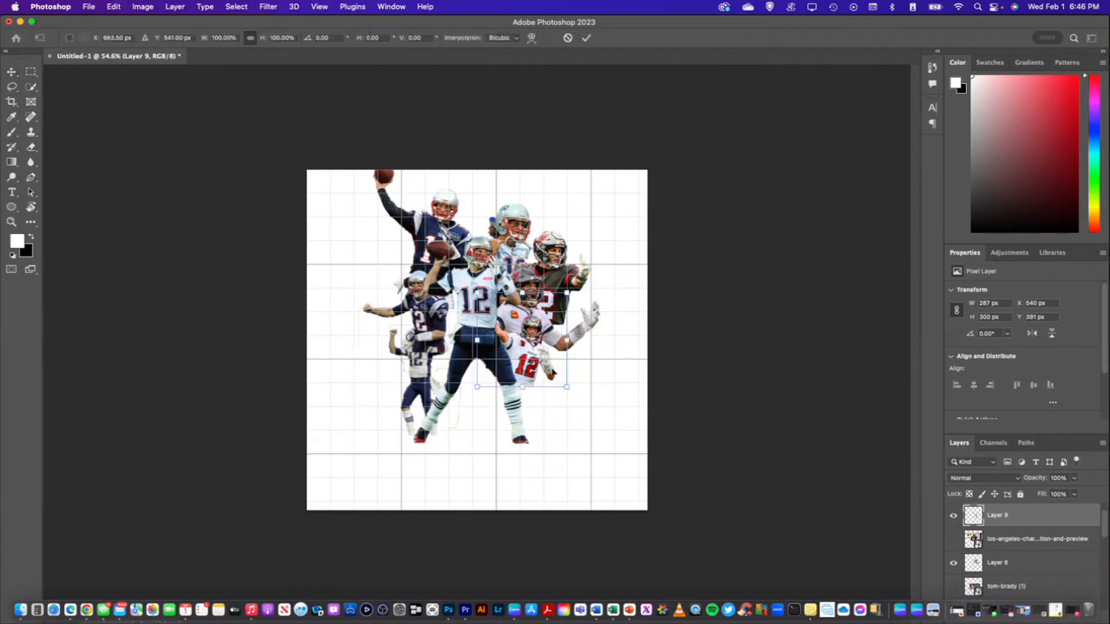
left_click_drag(572, 386, 582, 402)
left_click_drag(546, 336, 555, 332)
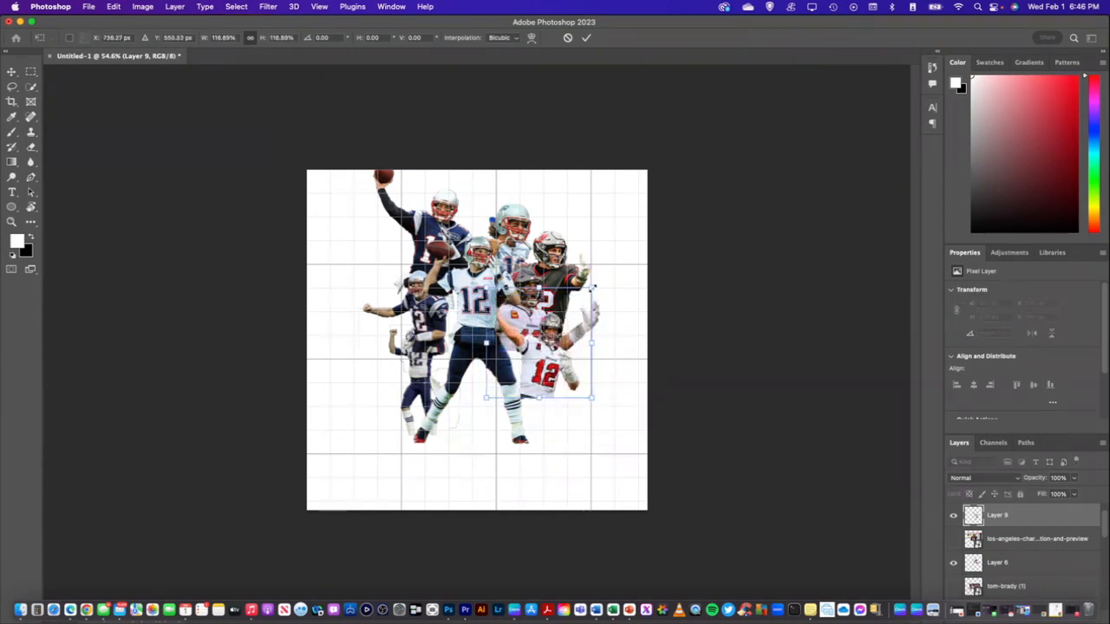
mouse_move(602, 277)
left_mouse_down()
mouse_move(614, 298)
mouse_move(605, 267)
left_mouse_up()
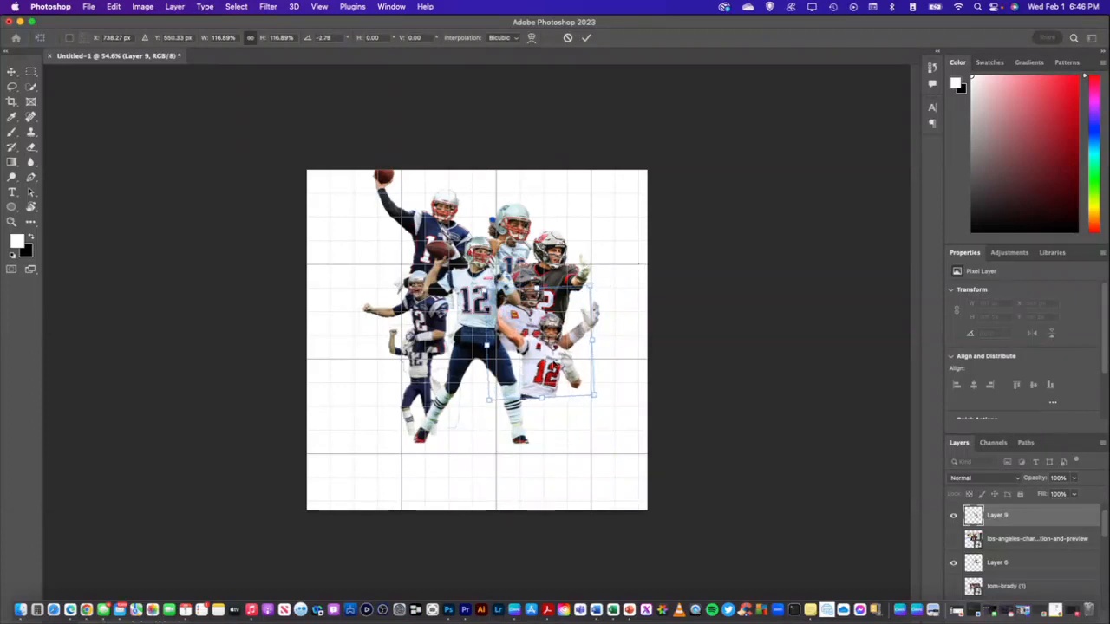
left_click_drag(473, 401, 472, 418)
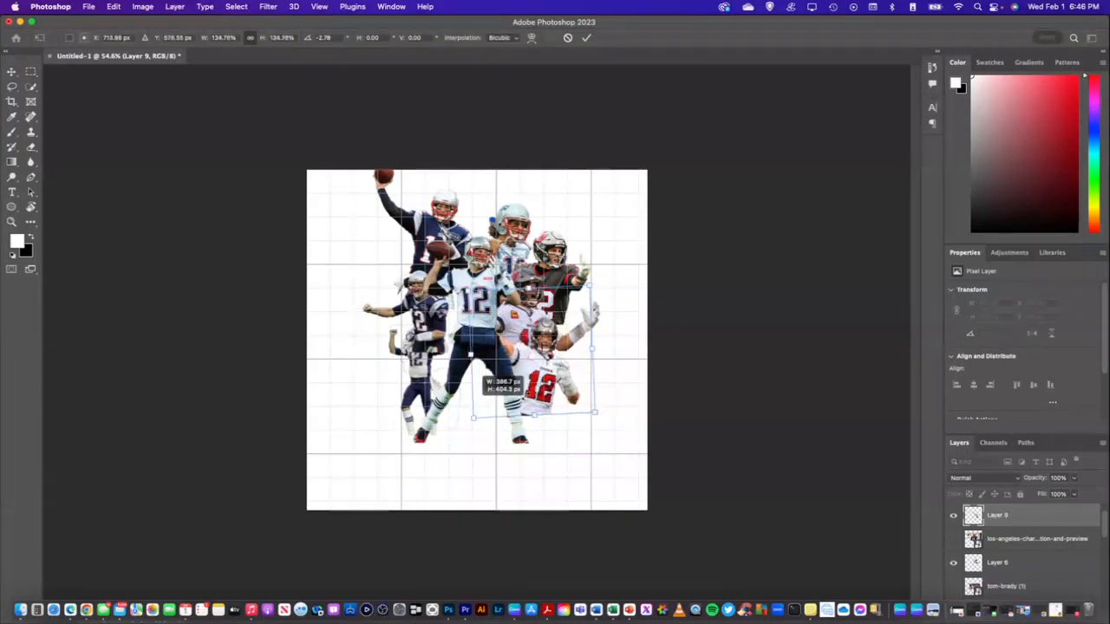
left_click_drag(548, 373, 582, 439)
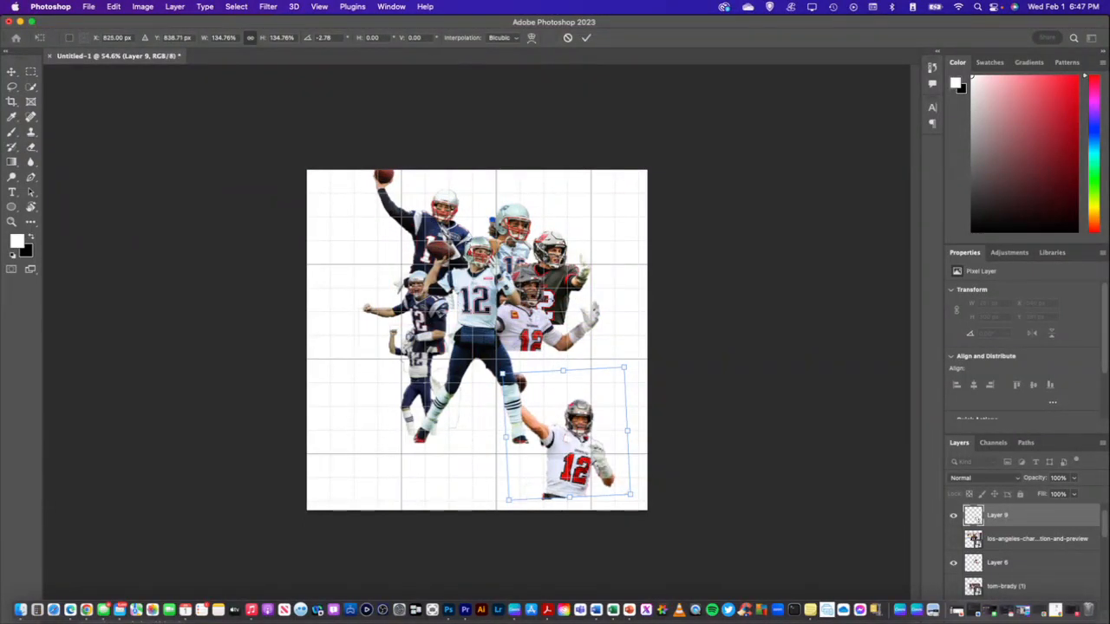
left_click(12, 72)
Scale the Layer 6 player in the white number 12 jersey to about 104% and shift it slightly right
left_click(536, 341)
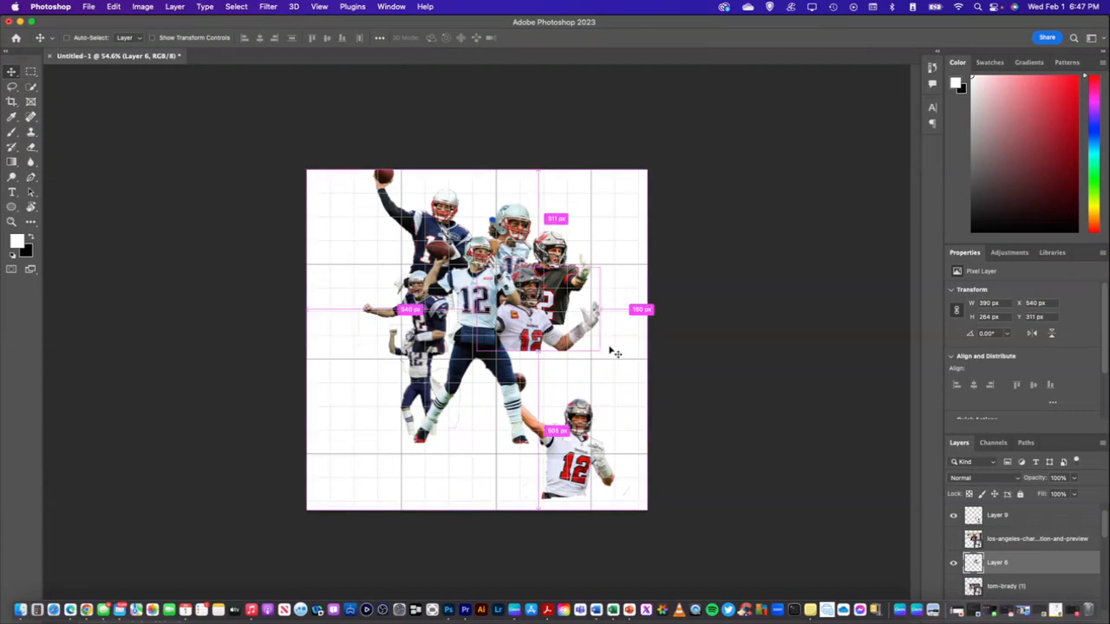
key("super+t")
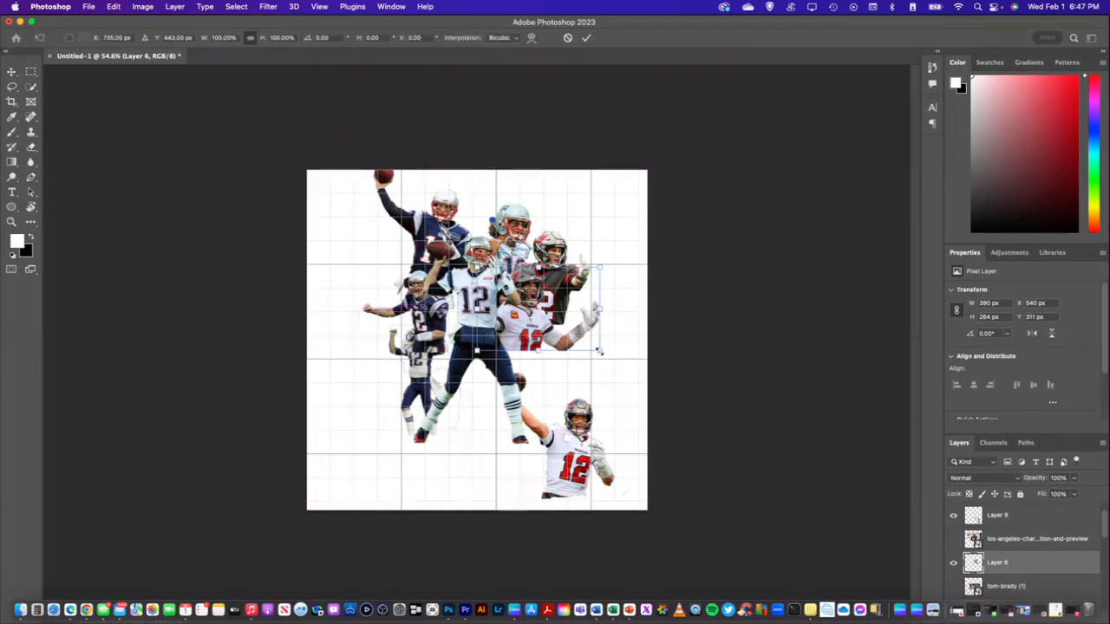
left_click_drag(589, 349, 605, 354)
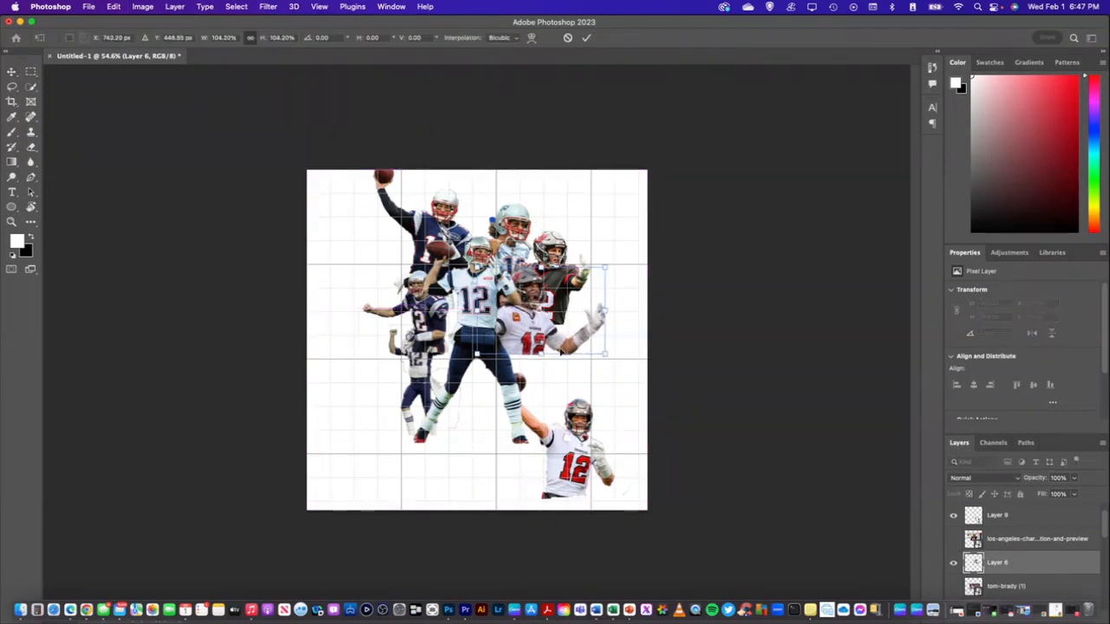
left_click_drag(539, 342, 543, 337)
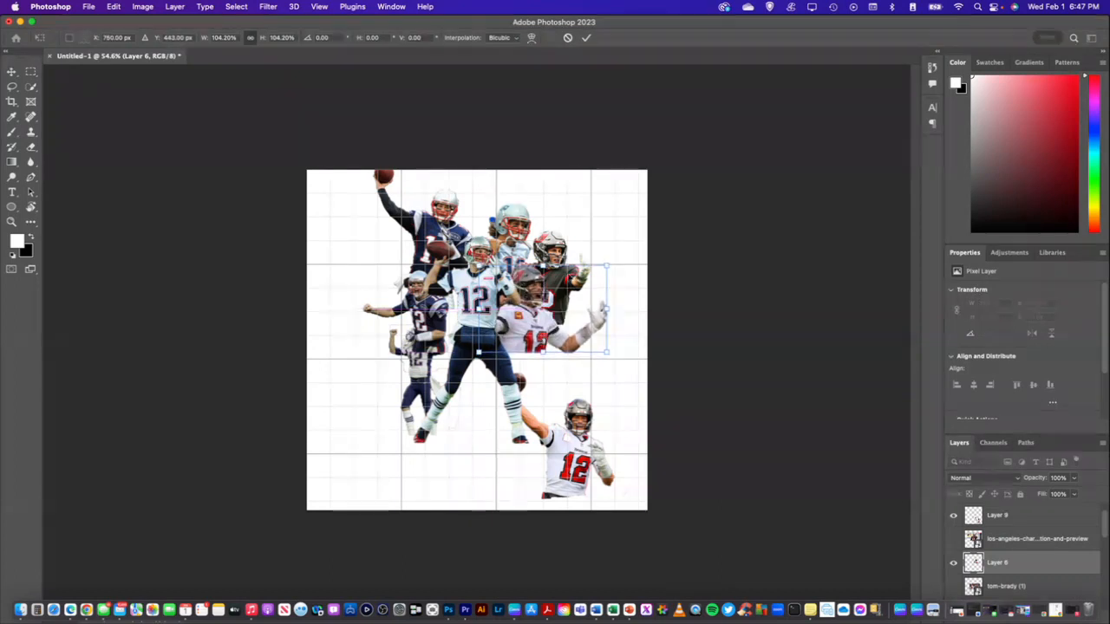
left_click(11, 73)
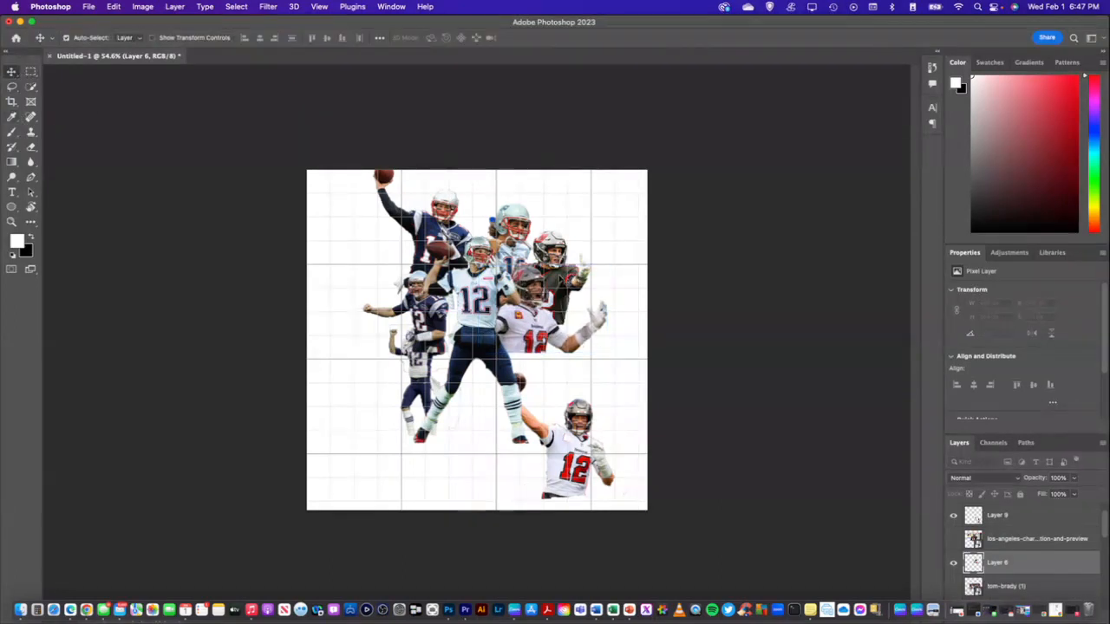
Add a layer mask to Layer 7, the pointing player in the dark jersey
left_click(558, 275)
scroll(999, 569, "down", 1)
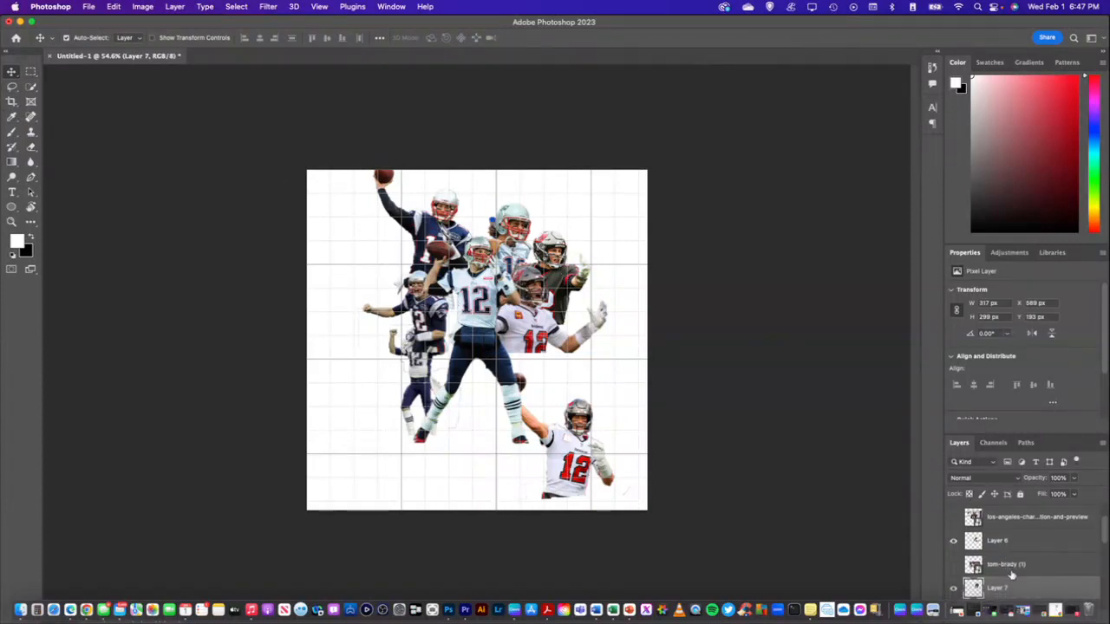
scroll(1013, 528, "down", 1)
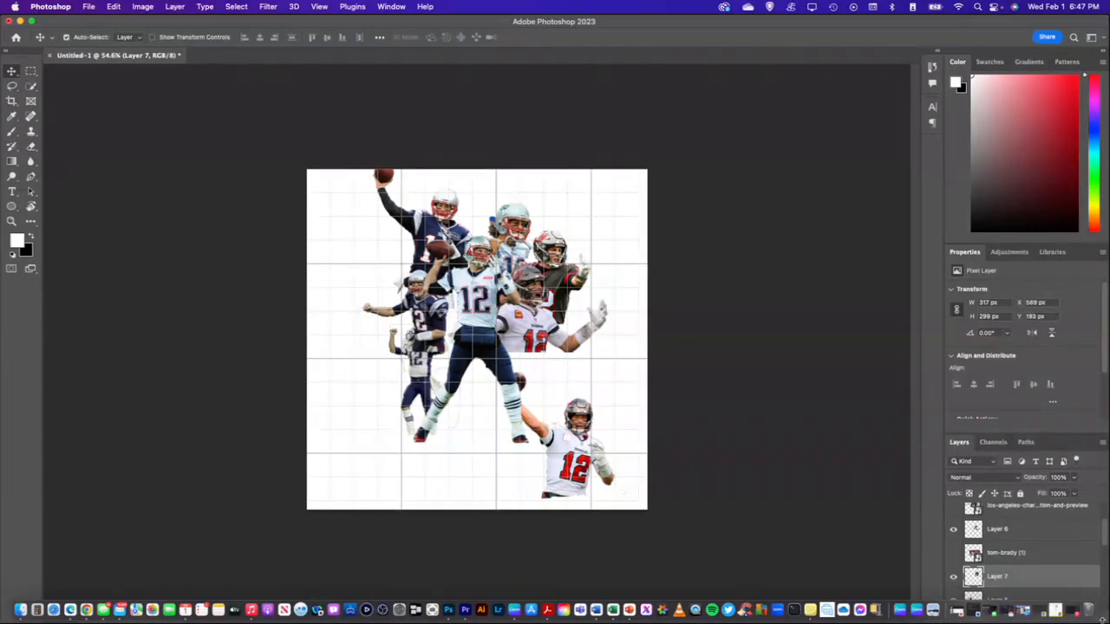
left_click(1102, 612)
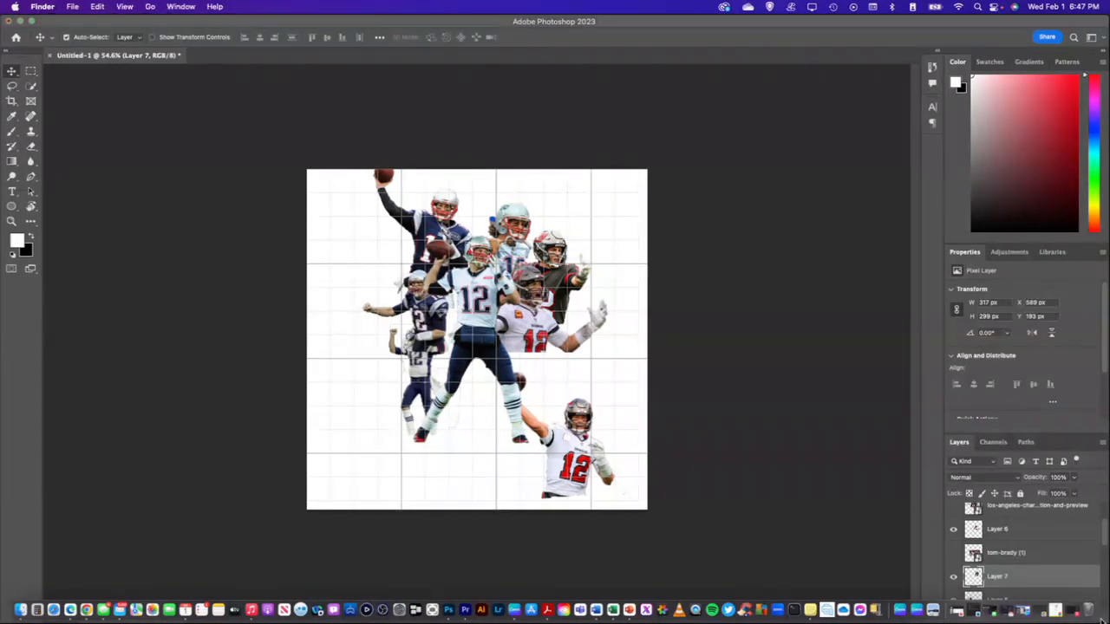
left_click(1102, 619)
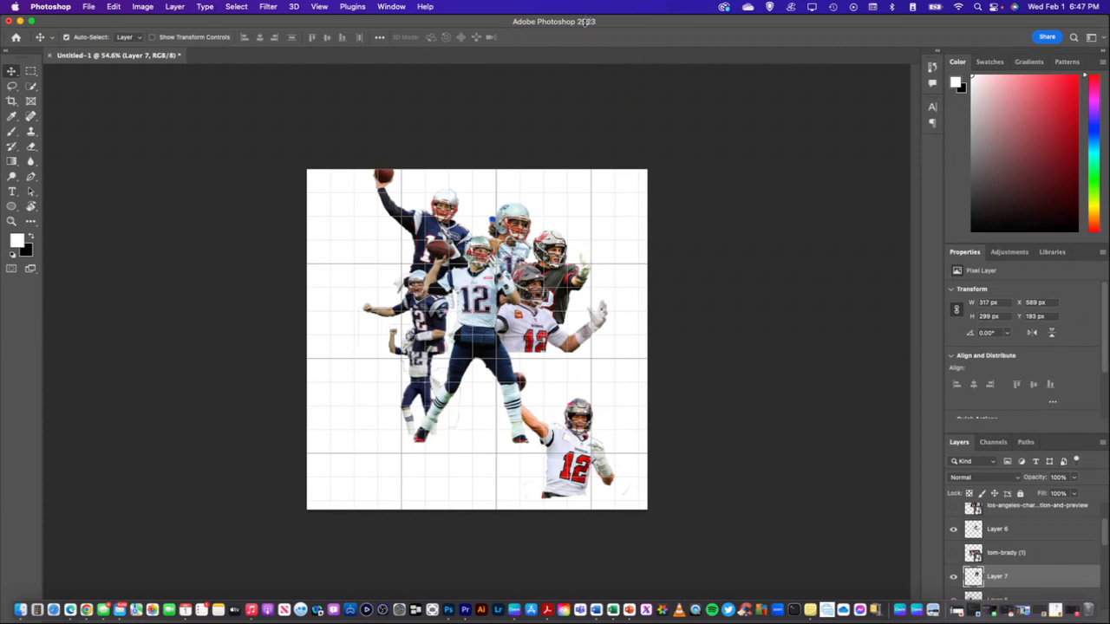
mouse_move(587, 20)
left_mouse_down()
mouse_move(587, 36)
mouse_move(611, 16)
mouse_move(609, 36)
mouse_move(608, 14)
left_mouse_up()
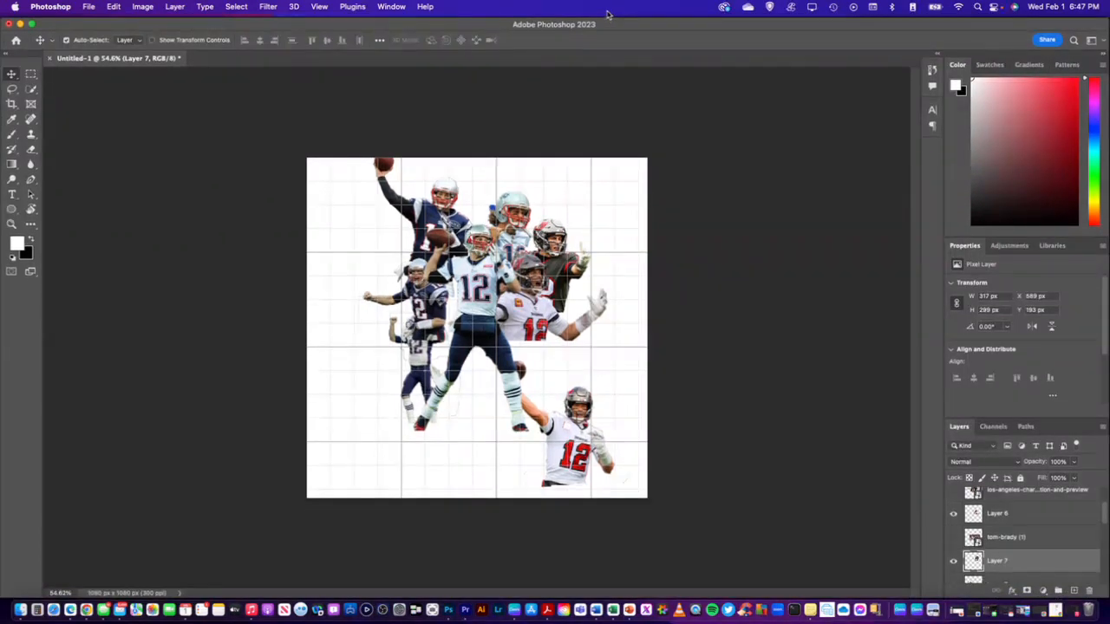
left_click(1025, 590)
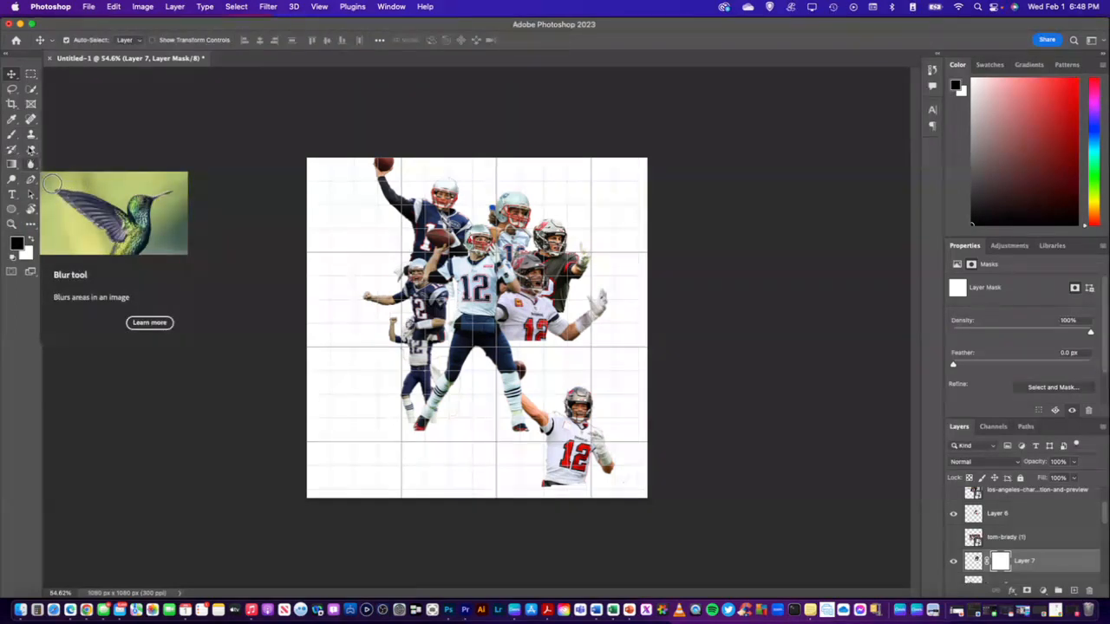
Set up a soft round brush of about 70 px with 30% opacity and 40% flow
left_click(12, 134)
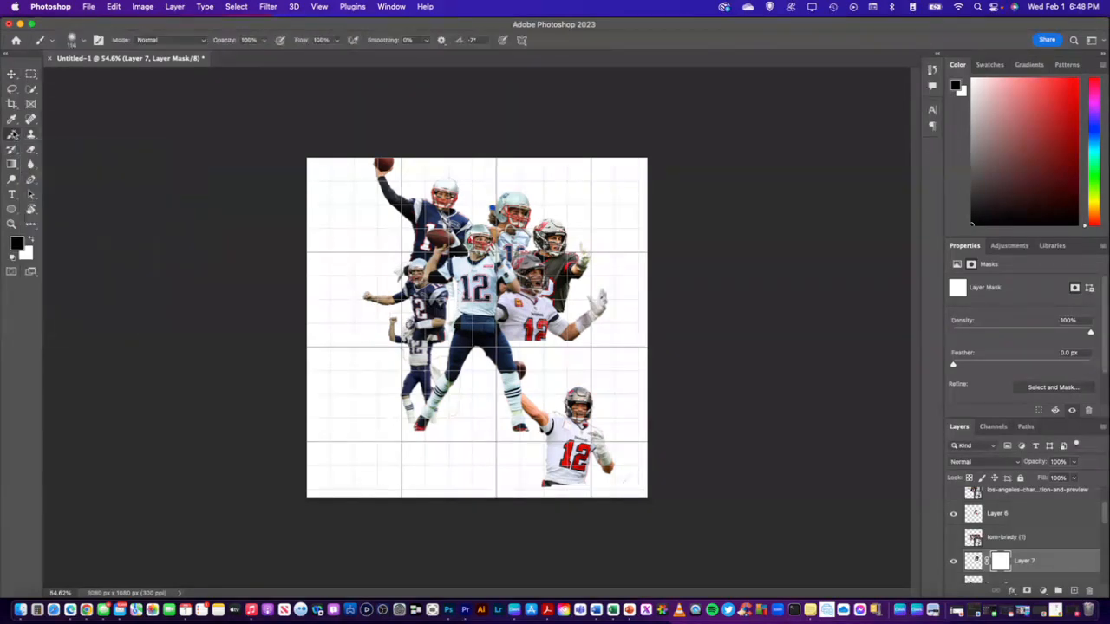
left_click(83, 41)
left_click_drag(103, 78, 84, 76)
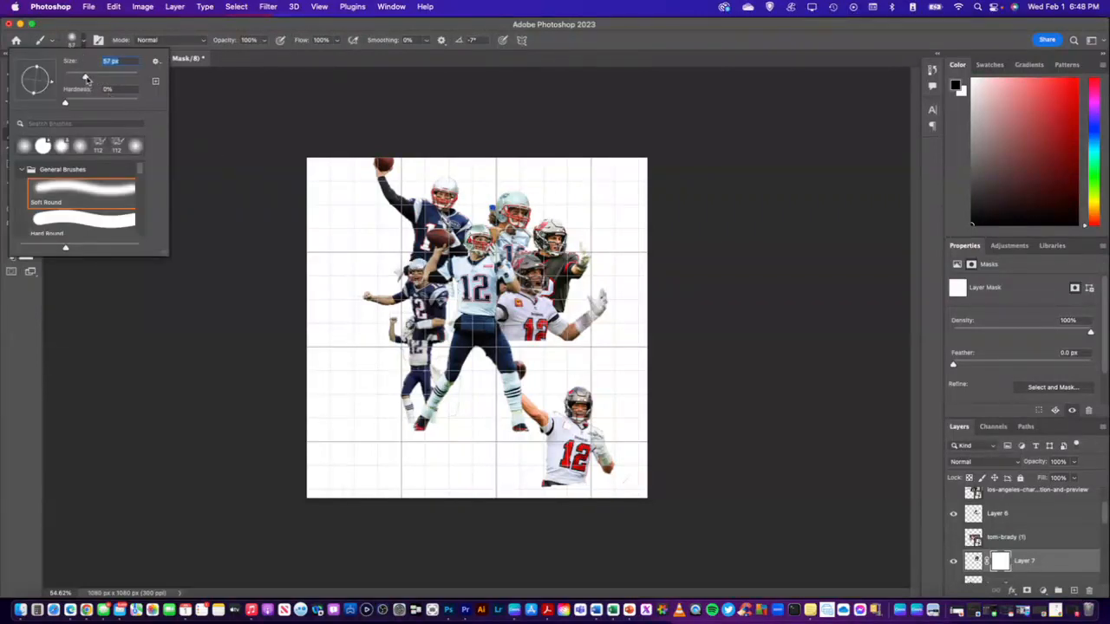
left_click(198, 29)
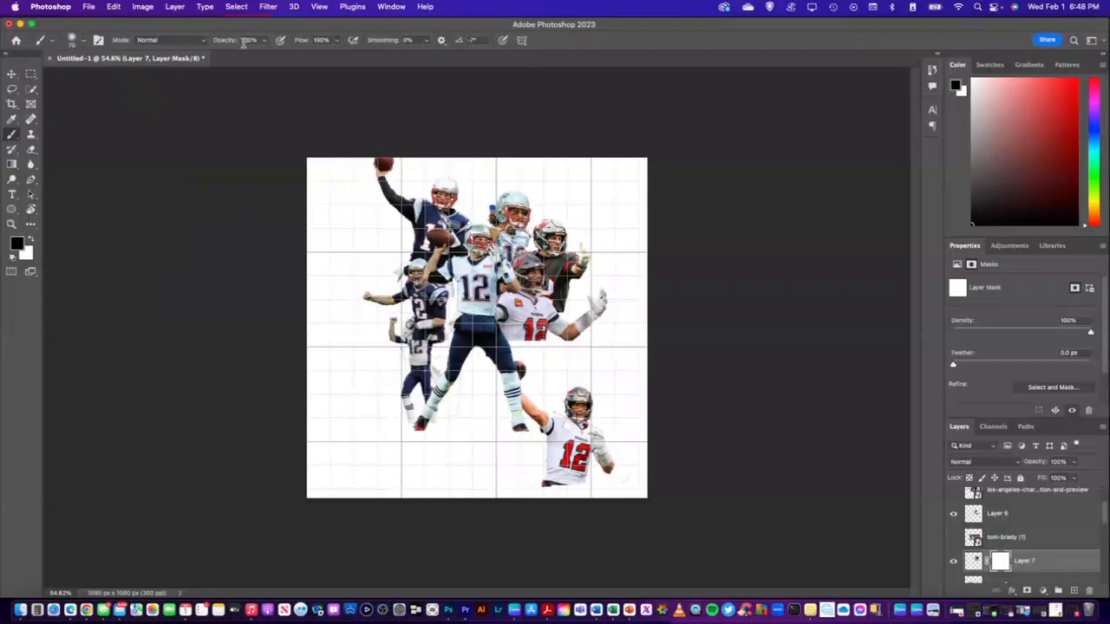
type("30")
key("Return")
type("40")
key("Return")
Fade the lower torso of the Layer 7 player on its mask and move the cutout slightly left and down
left_click(32, 240)
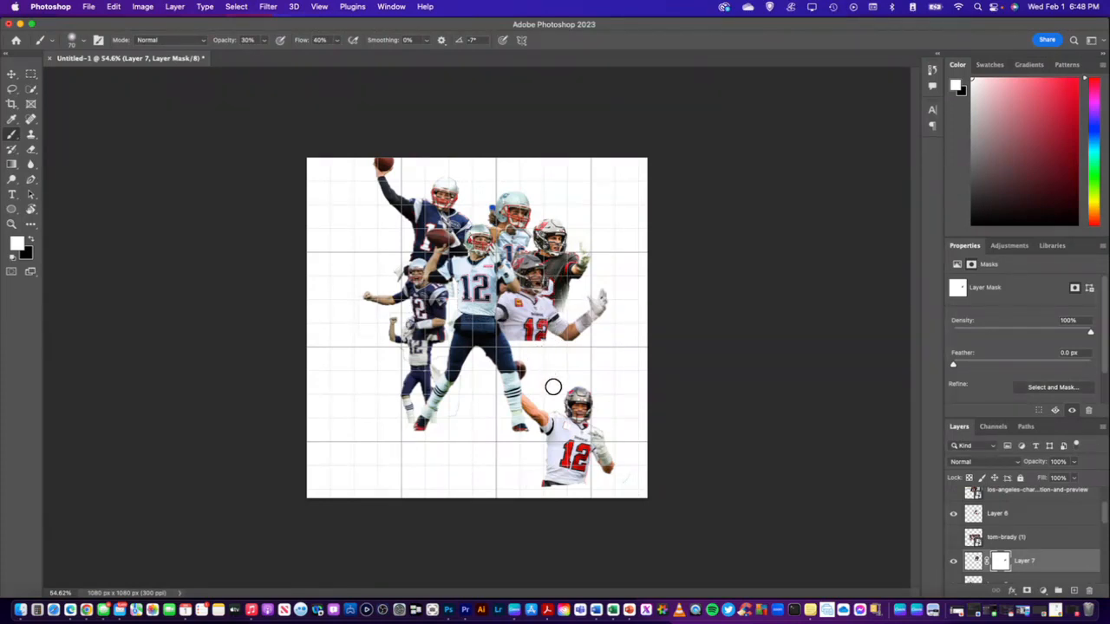
left_click(13, 74)
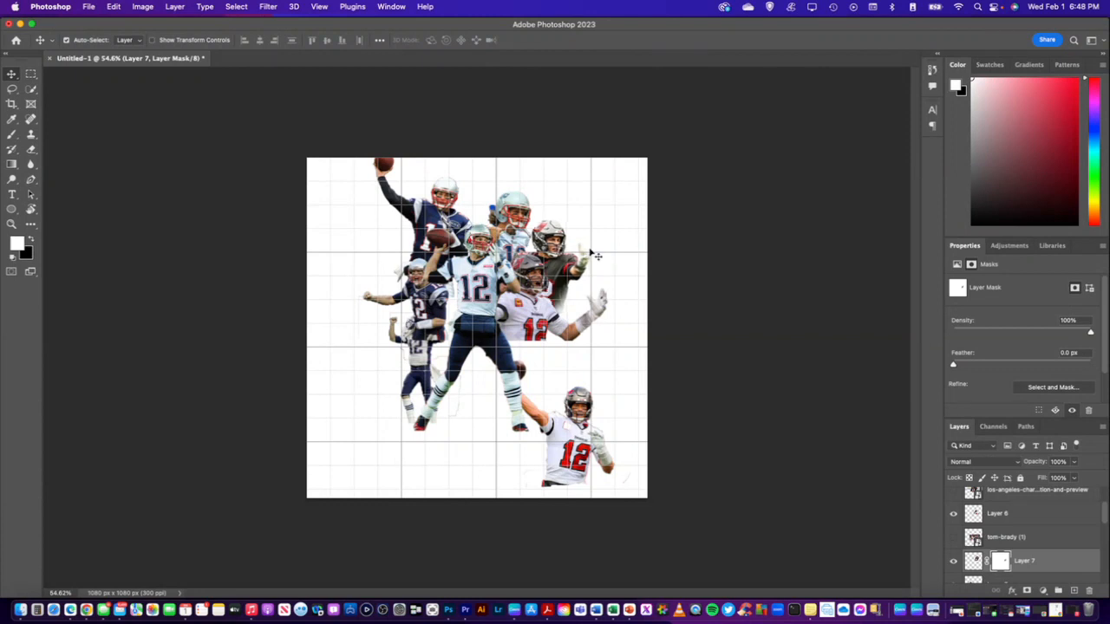
left_click(1061, 565)
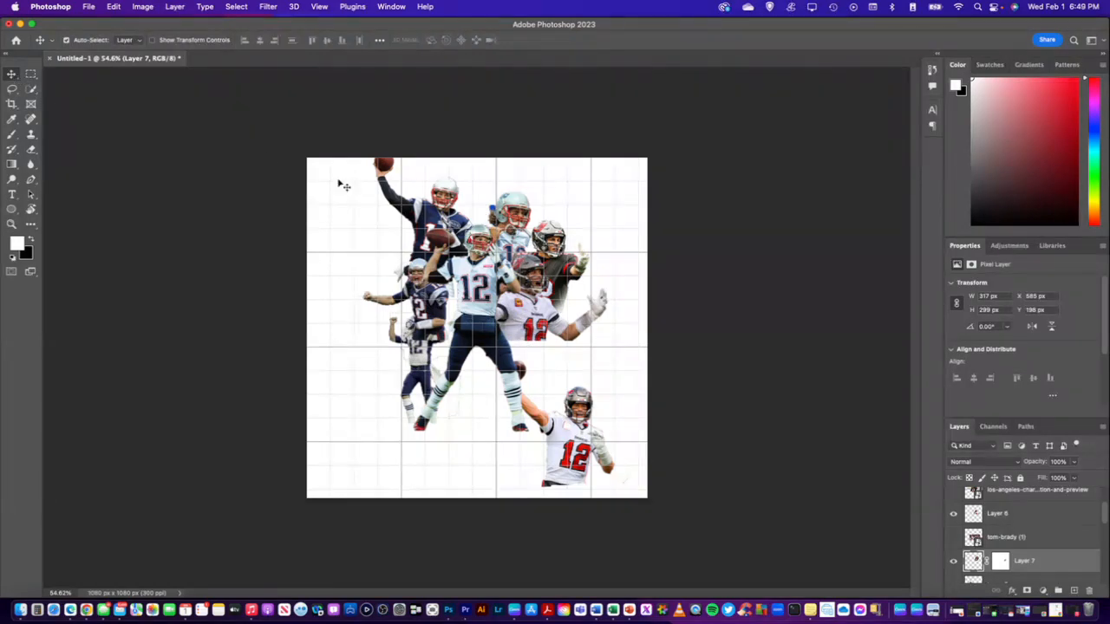
Scale the upper light-jersey player (Layer 3) to about 98% and move it slightly up and left
left_click(513, 216)
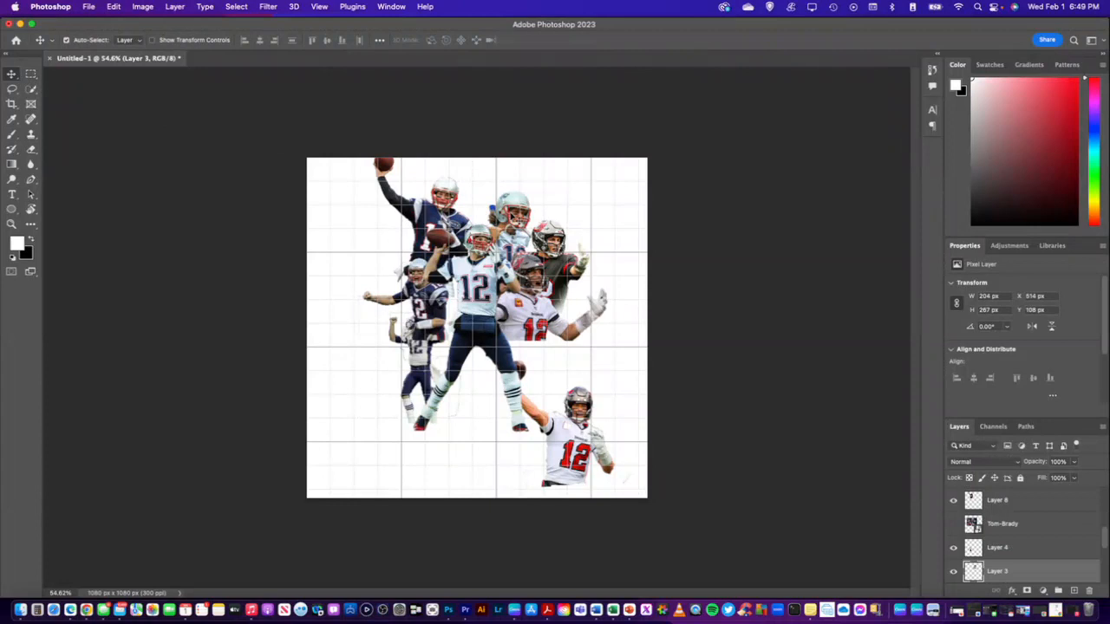
key("super+t")
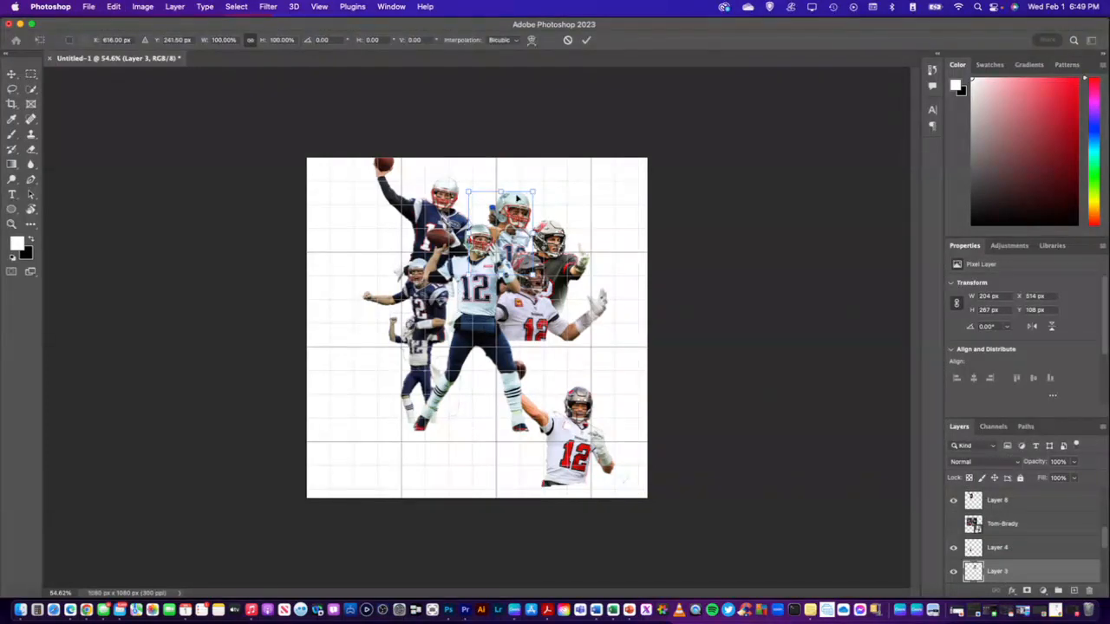
left_click_drag(532, 189, 522, 179)
left_click_drag(517, 192, 514, 192)
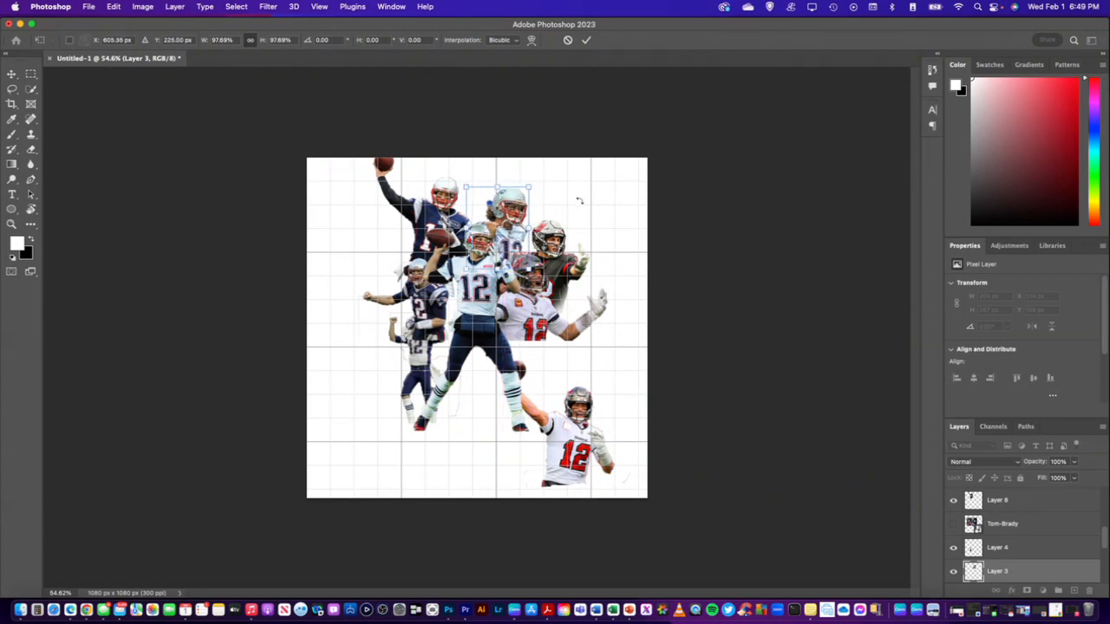
key("Right")
key("Right")
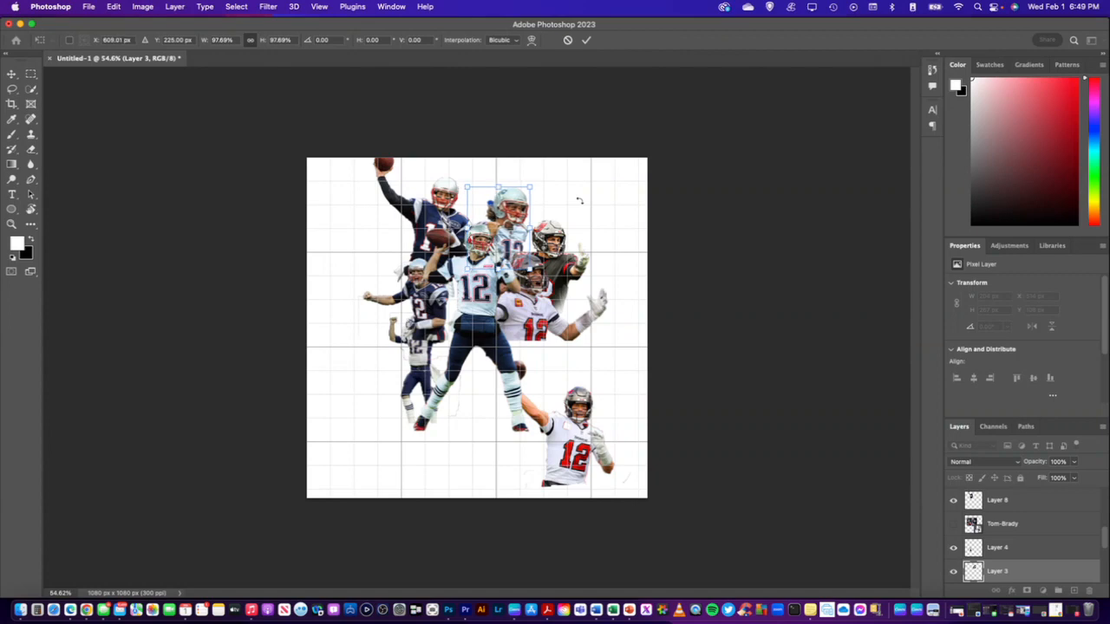
key("Return")
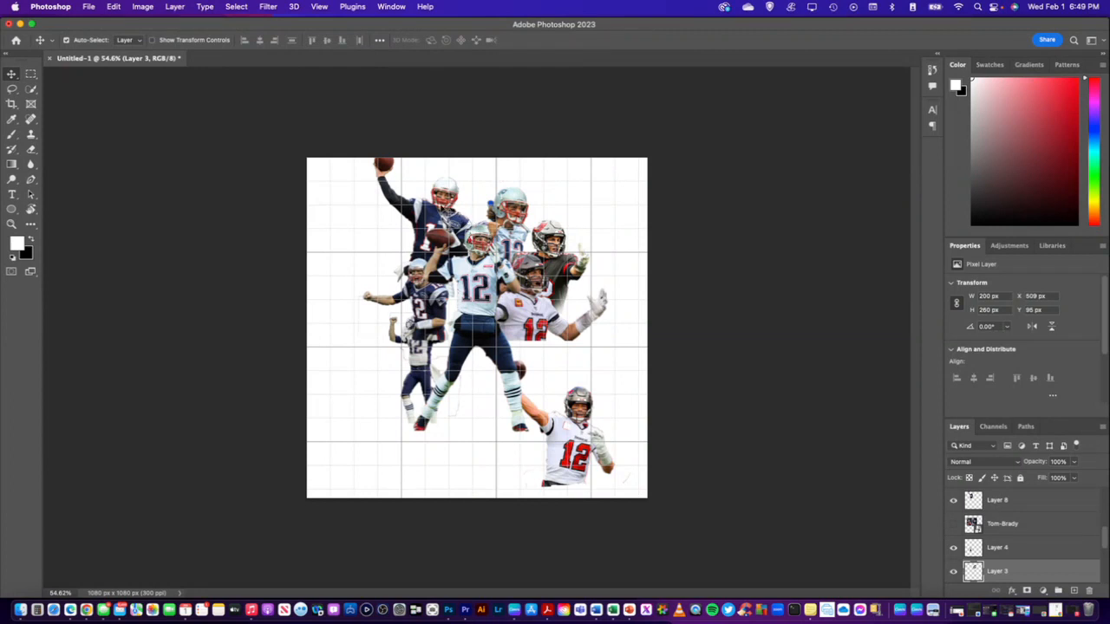
Rotate the top throwing player in the dark jersey (Layer 8) to about -13° and move it slightly left and down
left_click(436, 198)
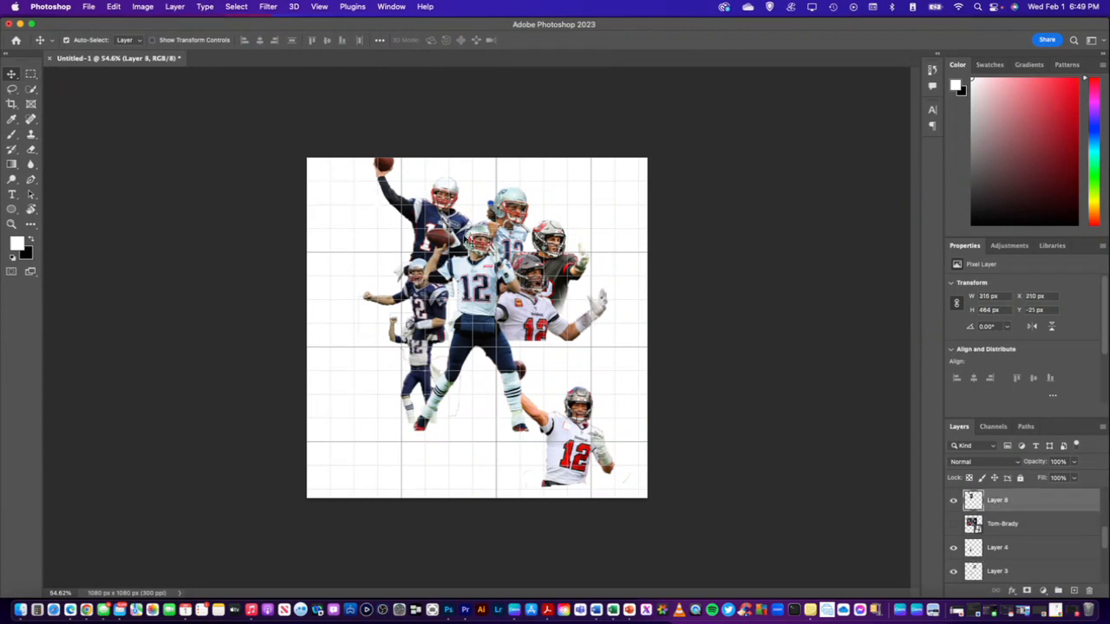
key("super+t")
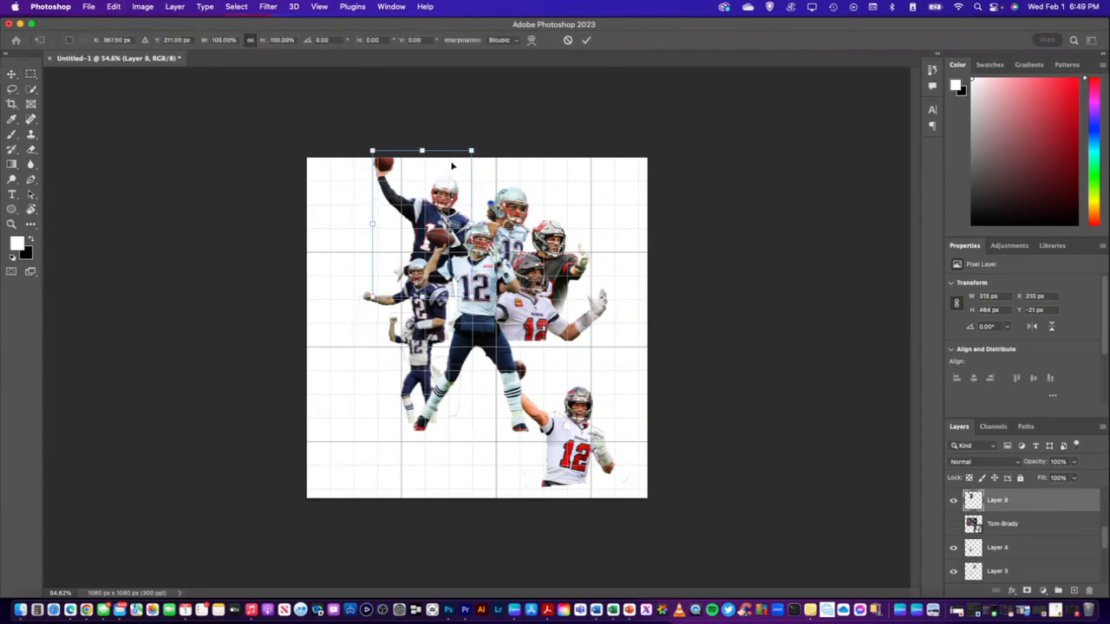
left_click_drag(477, 141, 467, 139)
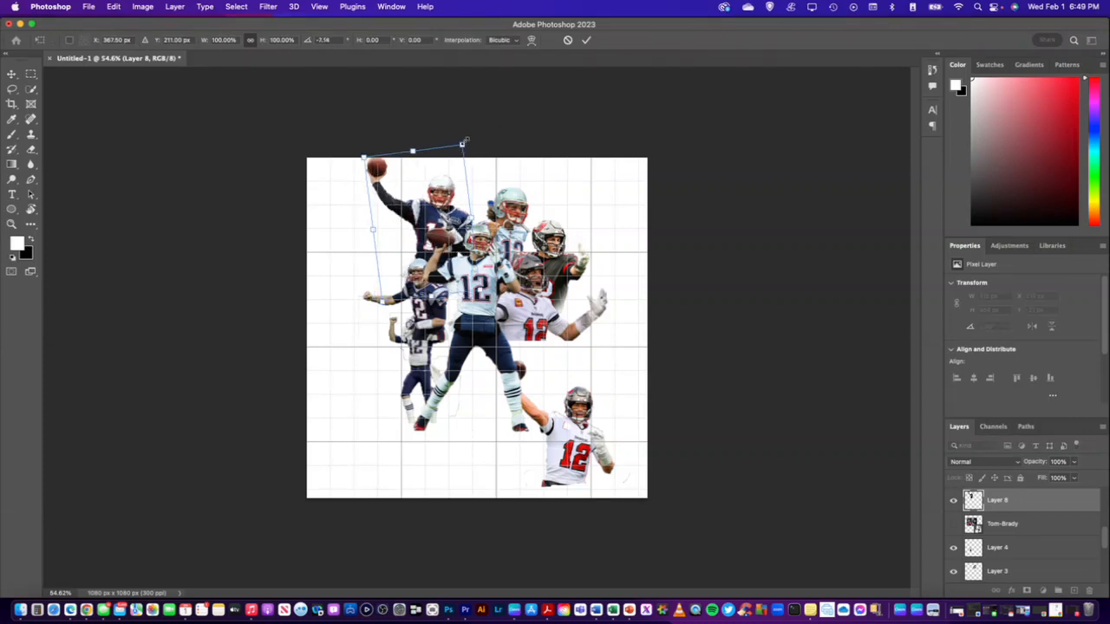
left_click_drag(450, 194, 440, 202)
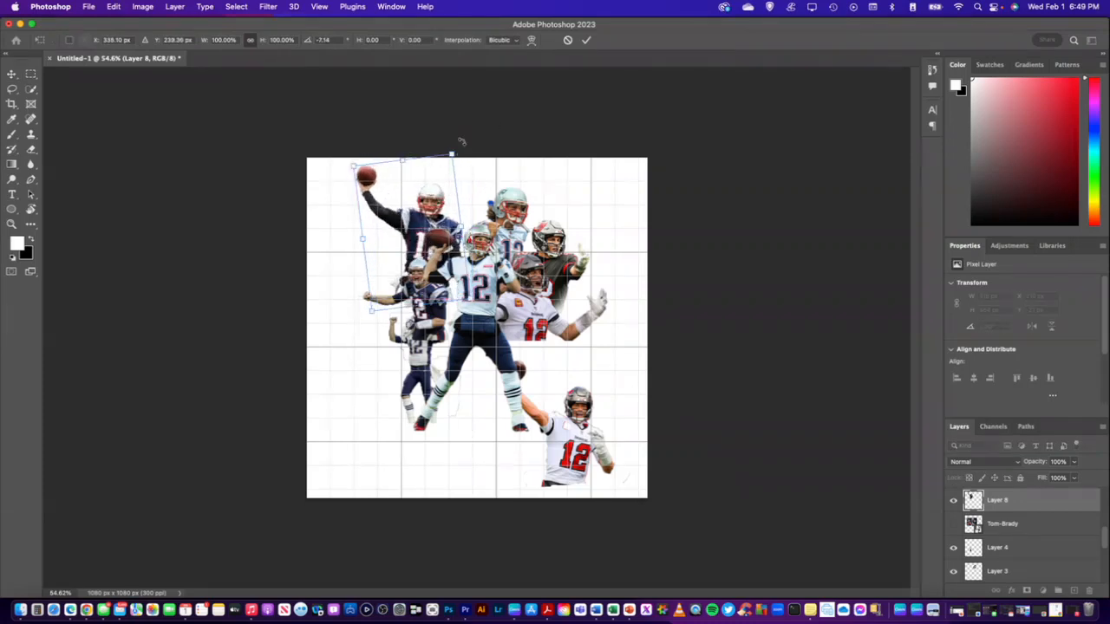
left_click_drag(456, 139, 447, 136)
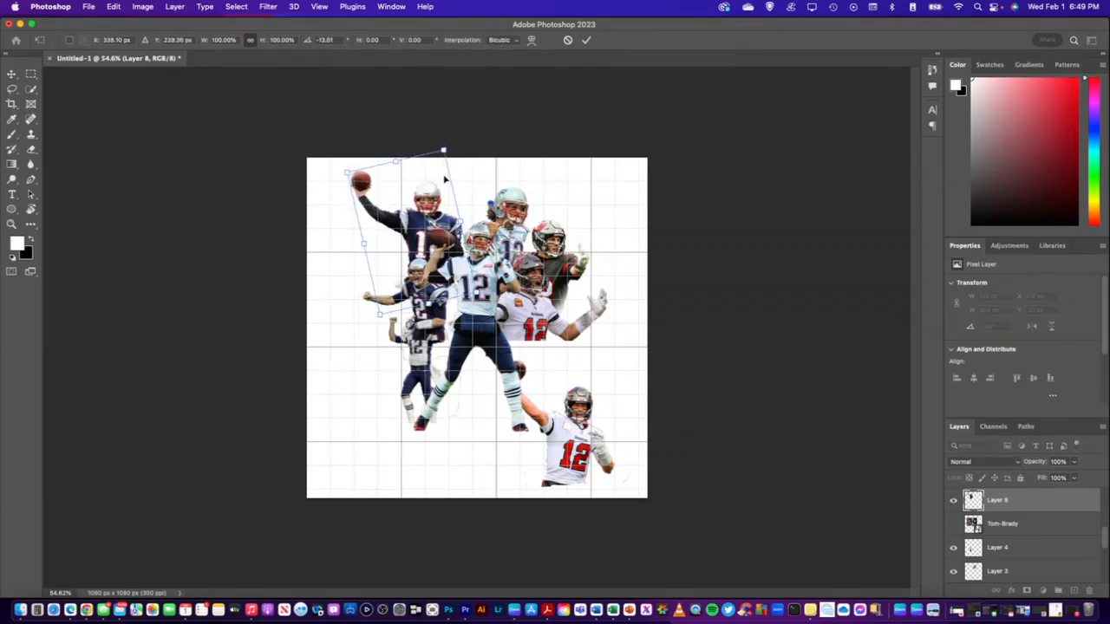
mouse_move(431, 191)
left_mouse_down()
mouse_move(438, 208)
mouse_move(440, 196)
mouse_move(451, 203)
mouse_move(435, 193)
left_mouse_up()
key("Return")
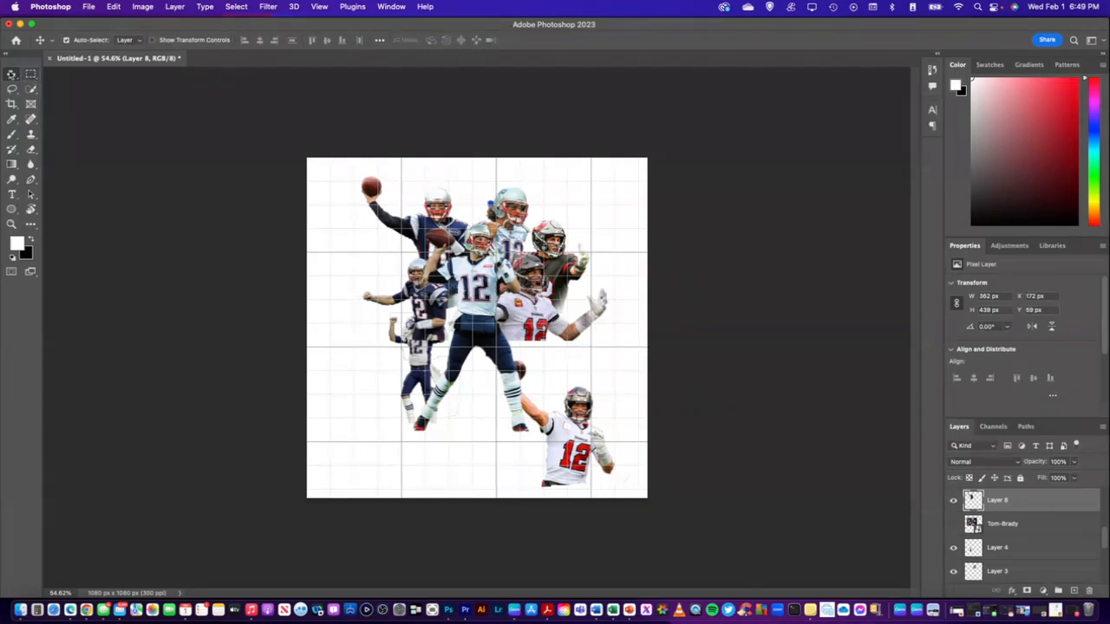
Move the dark-jersey player with the outstretched fist (Layer 5) up, scale it to about 110% and rotate it about -2°
left_click_drag(415, 296, 416, 243)
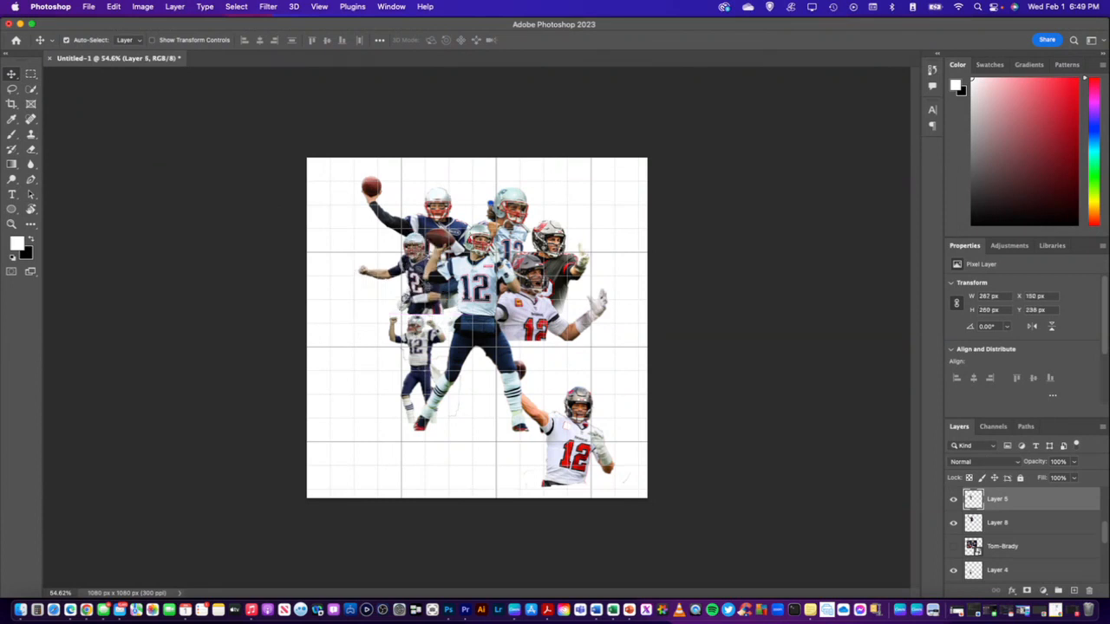
key("super+t")
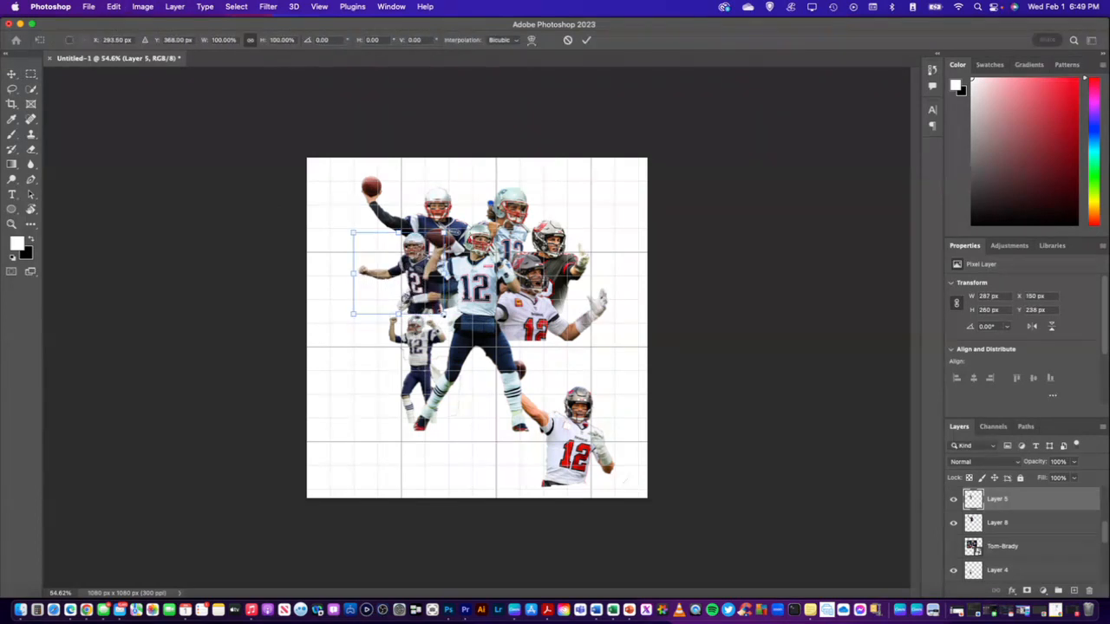
left_click_drag(443, 314, 452, 323)
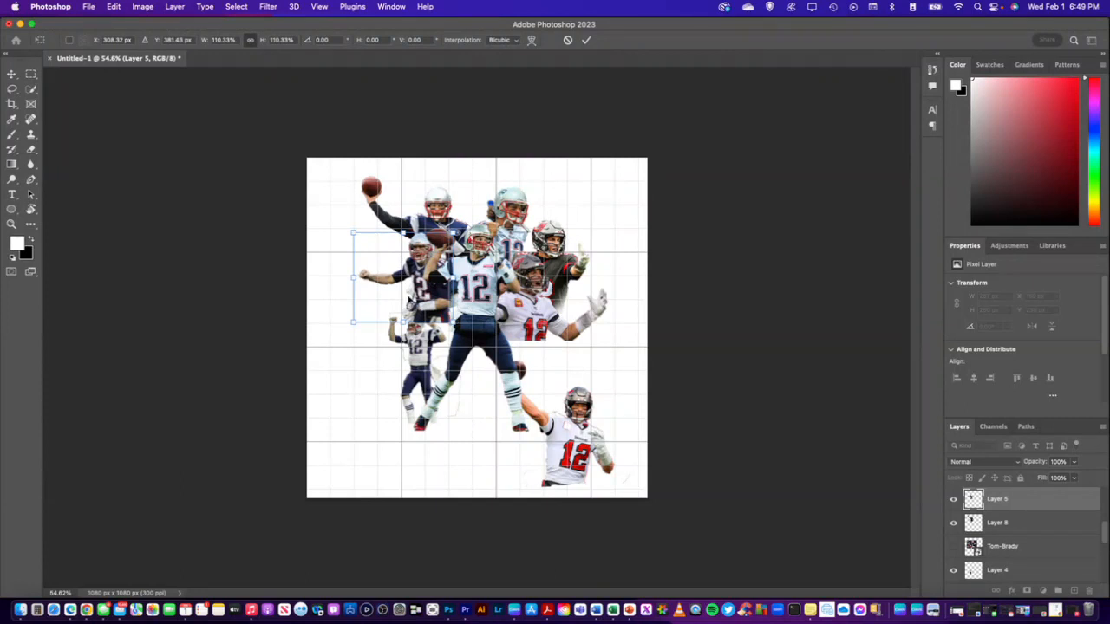
left_click_drag(424, 265, 419, 260)
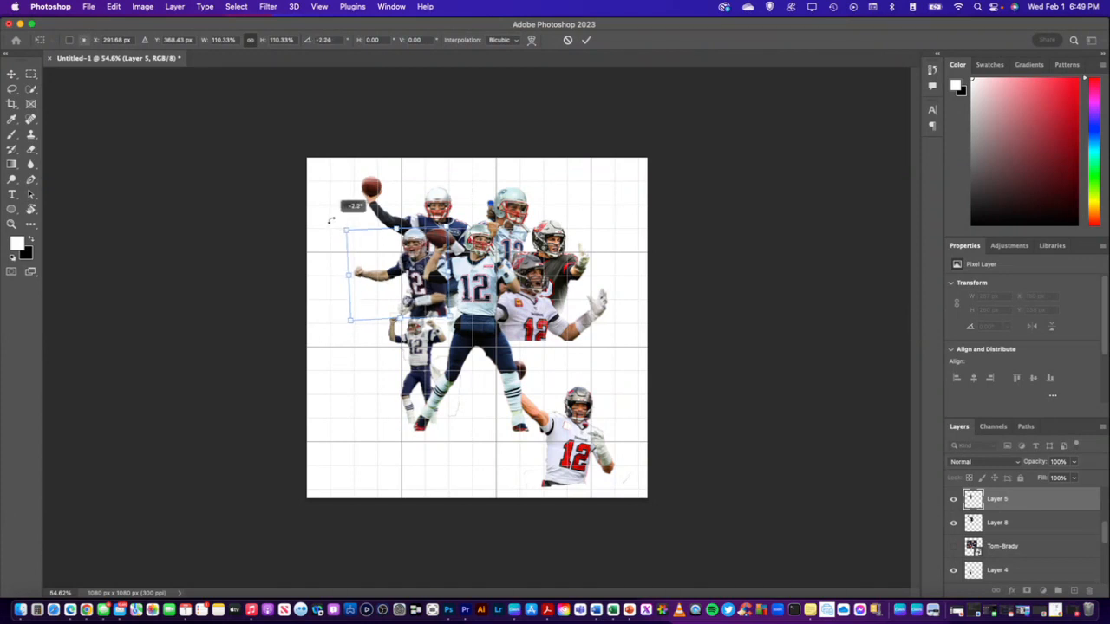
left_click_drag(332, 220, 433, 280)
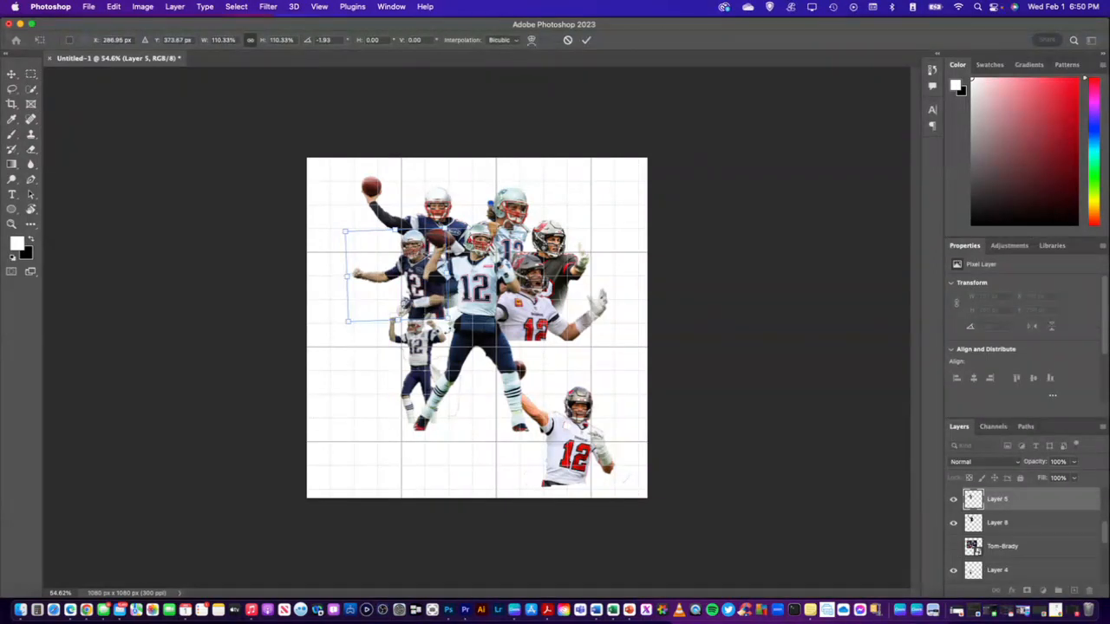
key("Return")
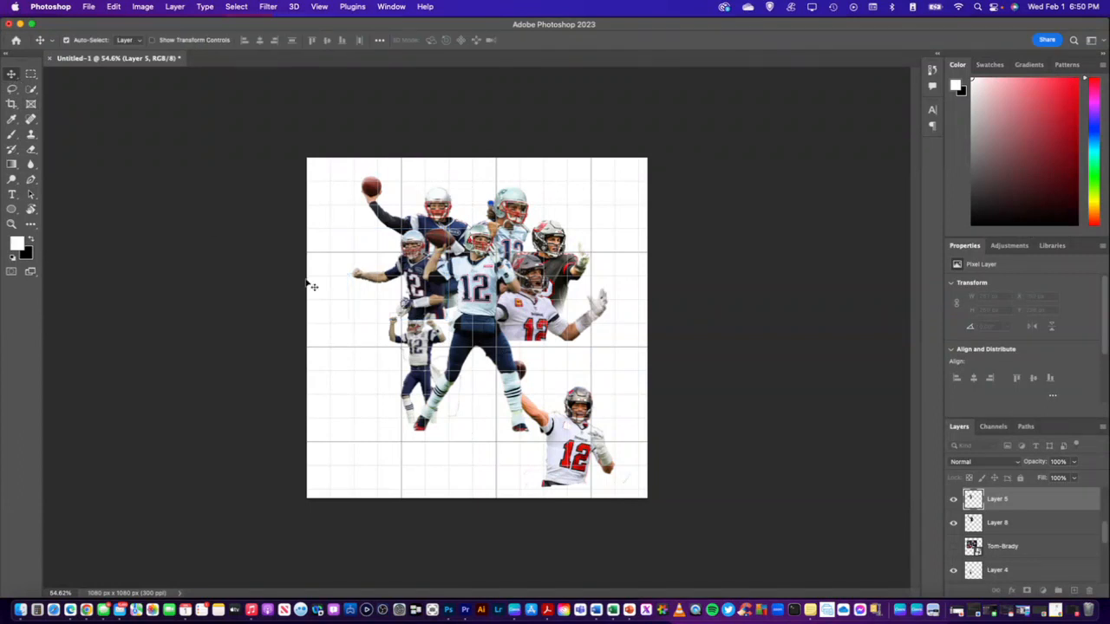
Move the small white-jersey player with raised fists (Layer 4) slightly up and left and scale it to about 113%
mouse_move(418, 353)
left_mouse_down()
mouse_move(395, 343)
mouse_move(408, 344)
left_mouse_up()
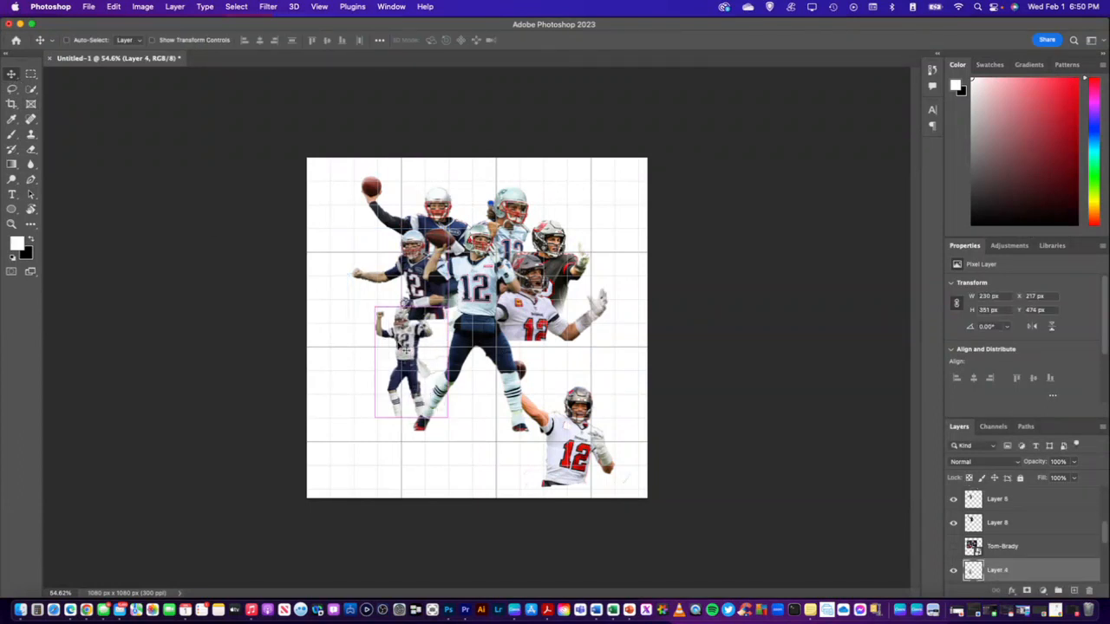
key("ctrl+t")
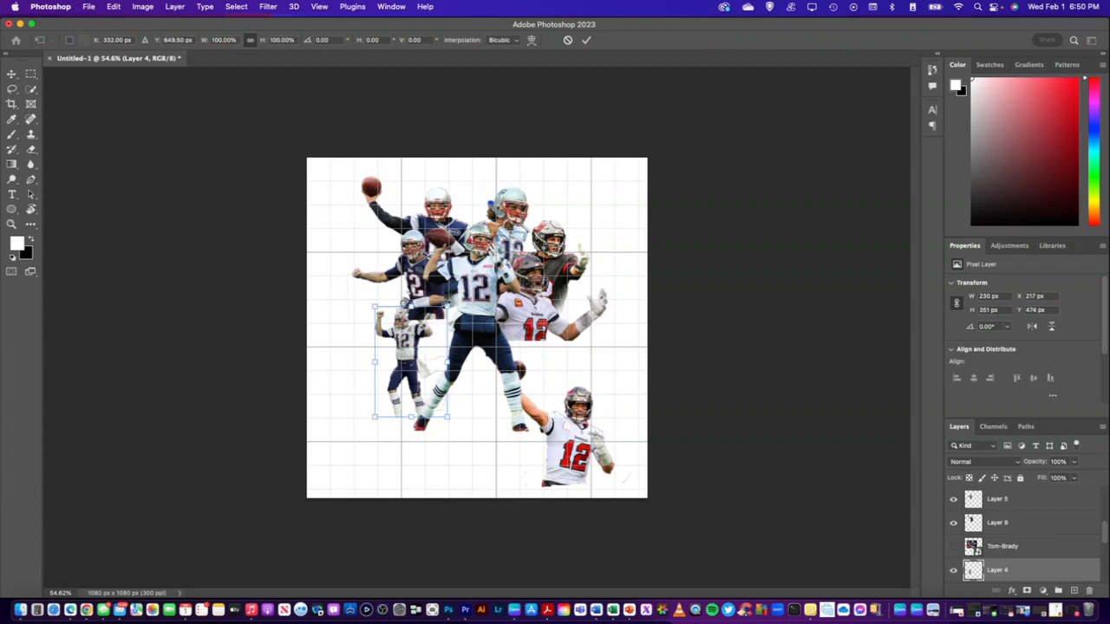
left_click_drag(448, 306, 457, 293)
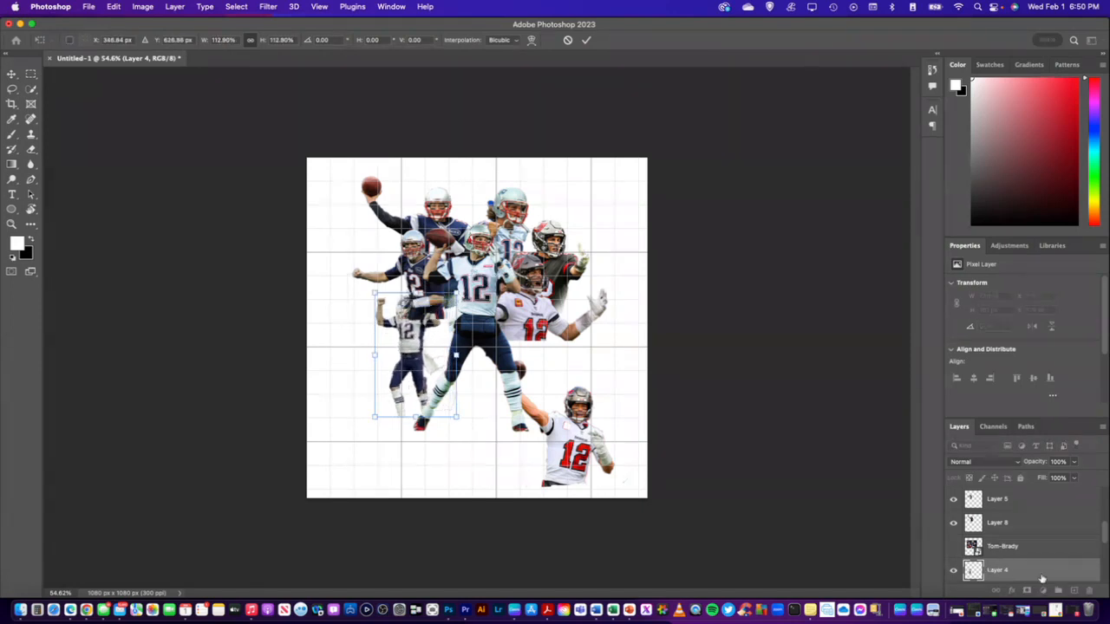
key("Return")
Place Layer 4 above Layer 5 in the layer stack, scale it to about 107% and position it over that player's torso
left_click_drag(1042, 574, 999, 499)
mouse_move(408, 348)
left_mouse_down()
mouse_move(432, 303)
mouse_move(399, 336)
left_mouse_up()
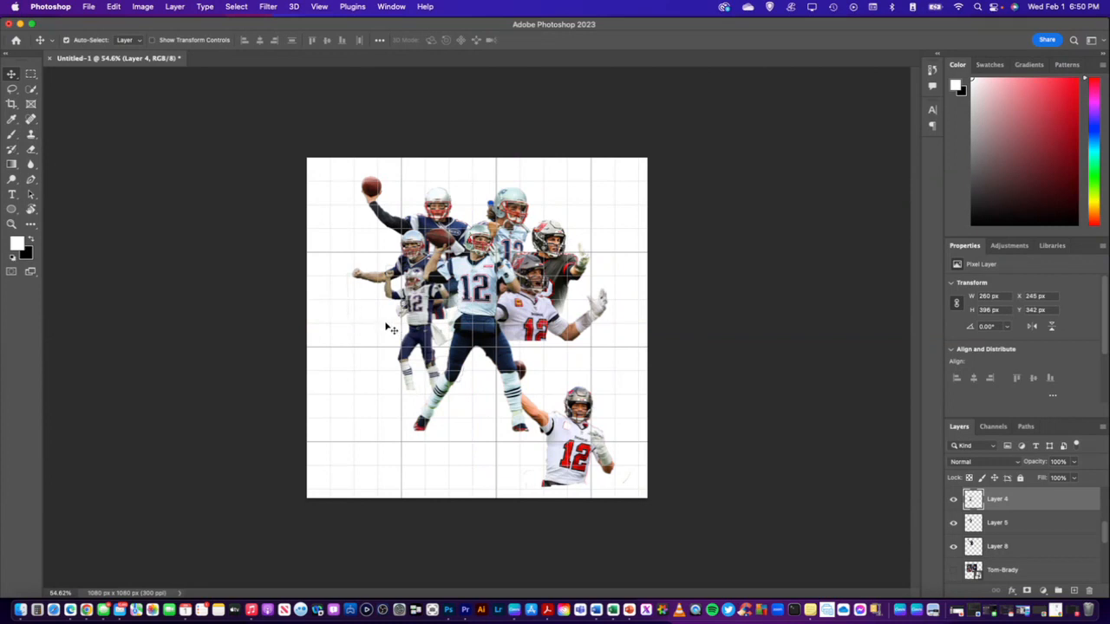
key("super+t")
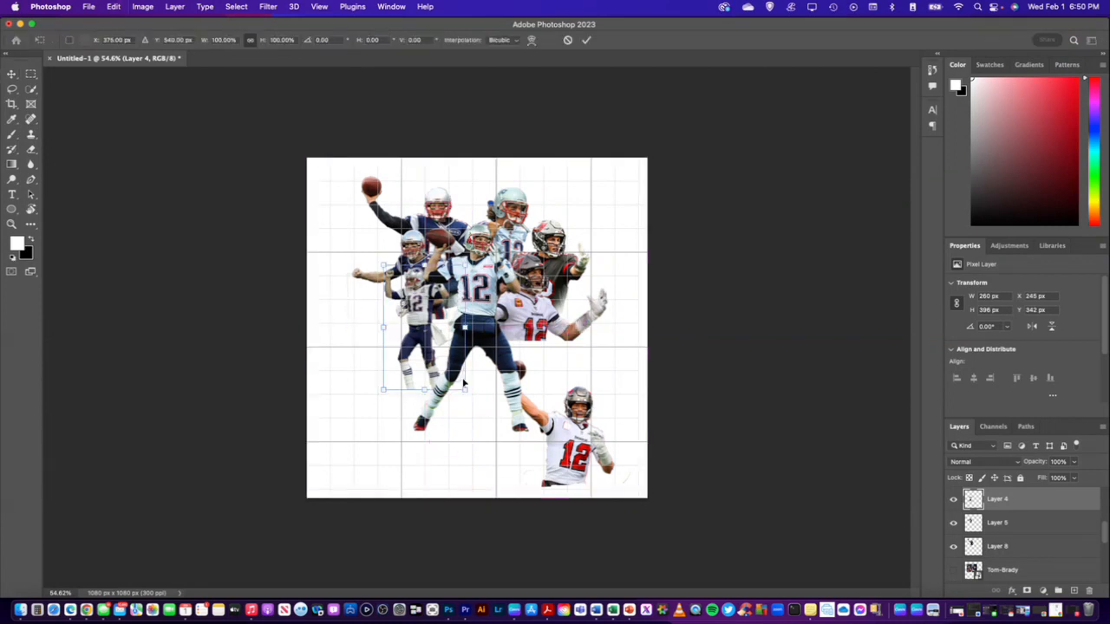
left_click_drag(466, 389, 471, 397)
left_click_drag(417, 339, 436, 304)
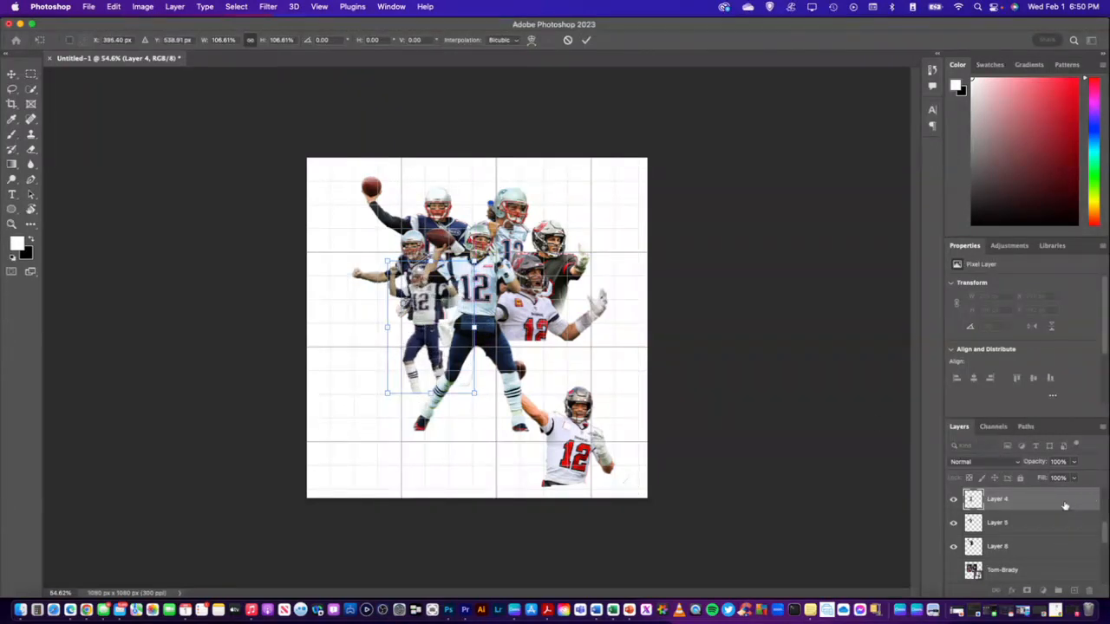
key("Return")
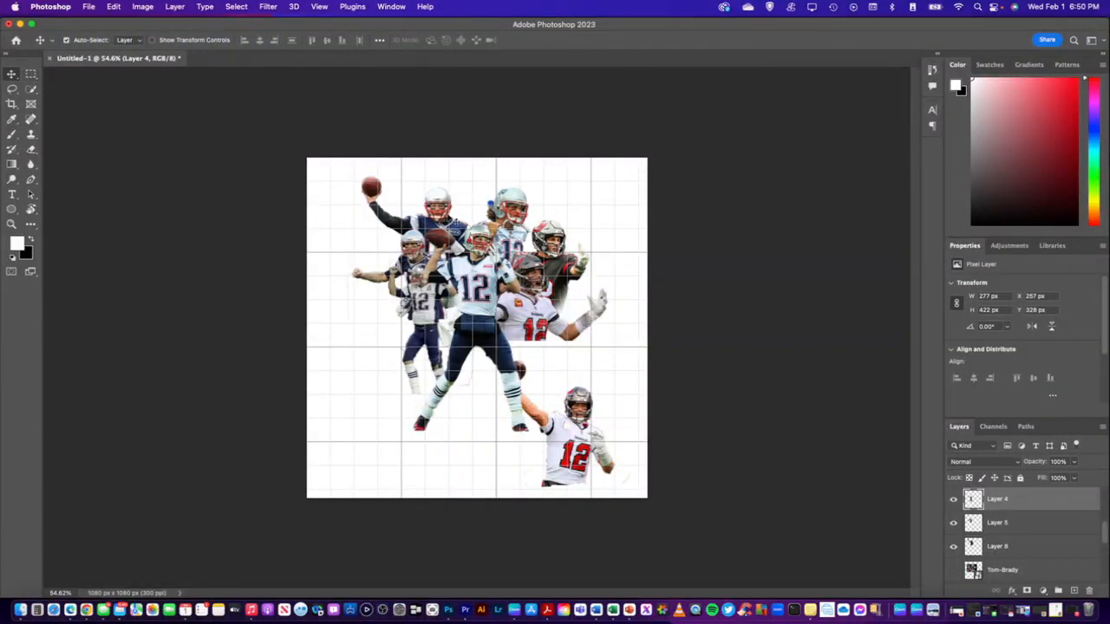
Add a layer mask to Layer 8, the top throwing player, and softly fade its lower torso with a black brush
left_click(446, 217)
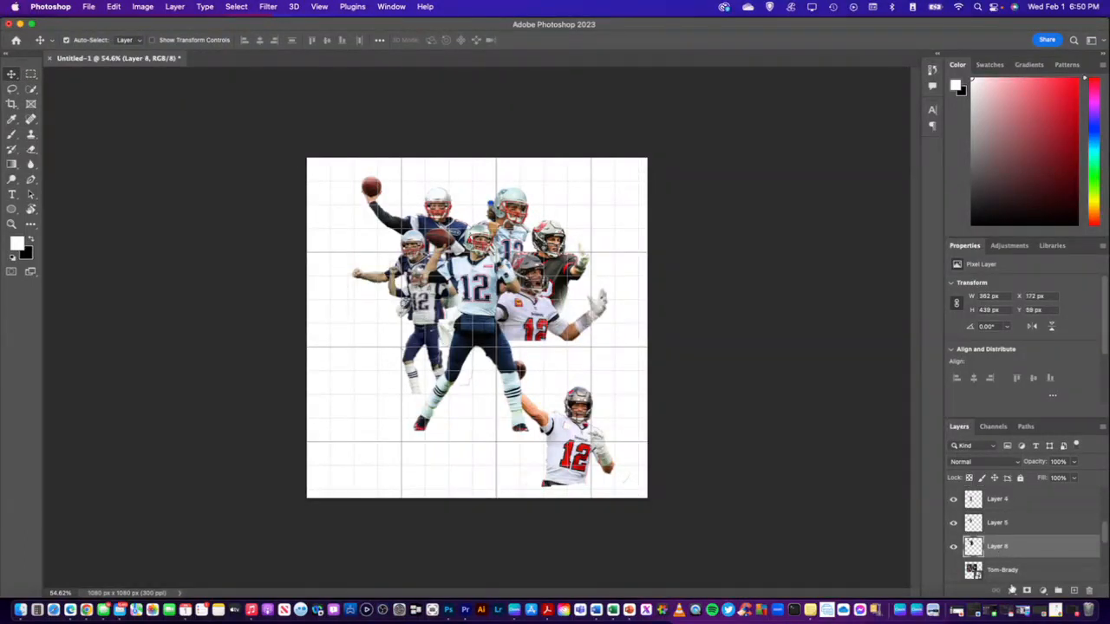
left_click(1027, 590)
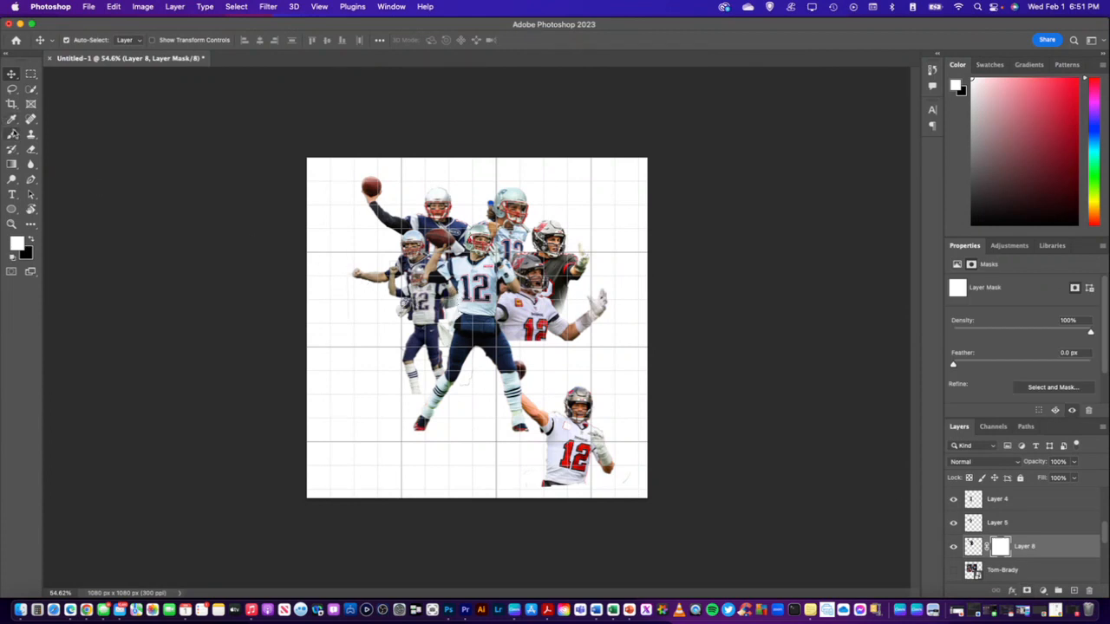
left_click(11, 135)
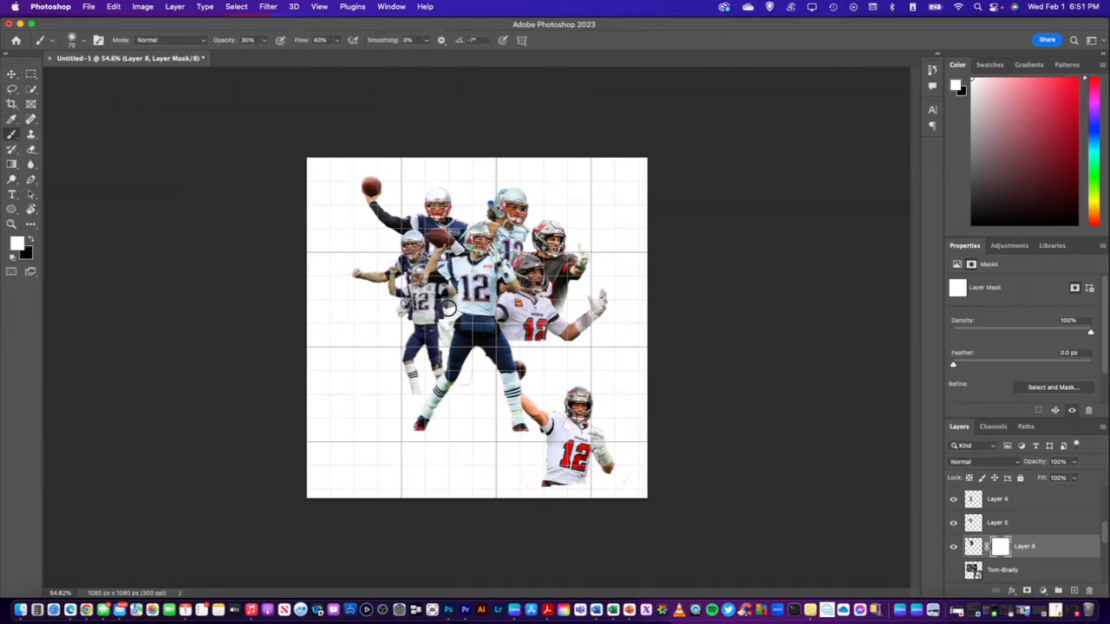
left_click(30, 242)
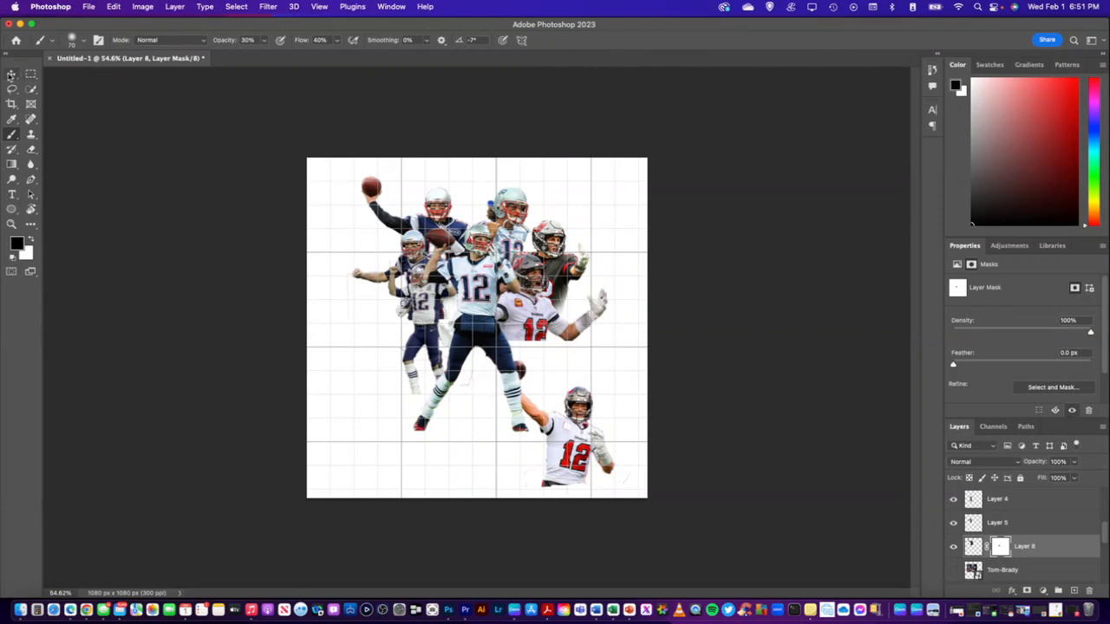
Add a layer mask to Layer 5, the player with the outstretched fist, and brush its lower edge away in black
left_click(11, 74)
left_click(411, 262)
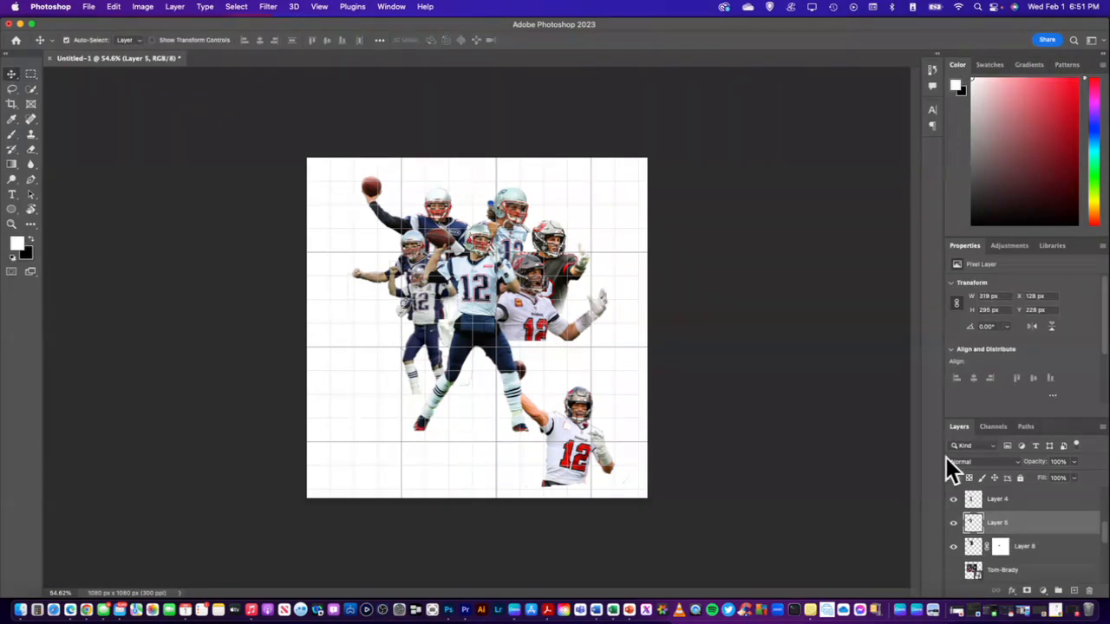
left_click(1028, 592)
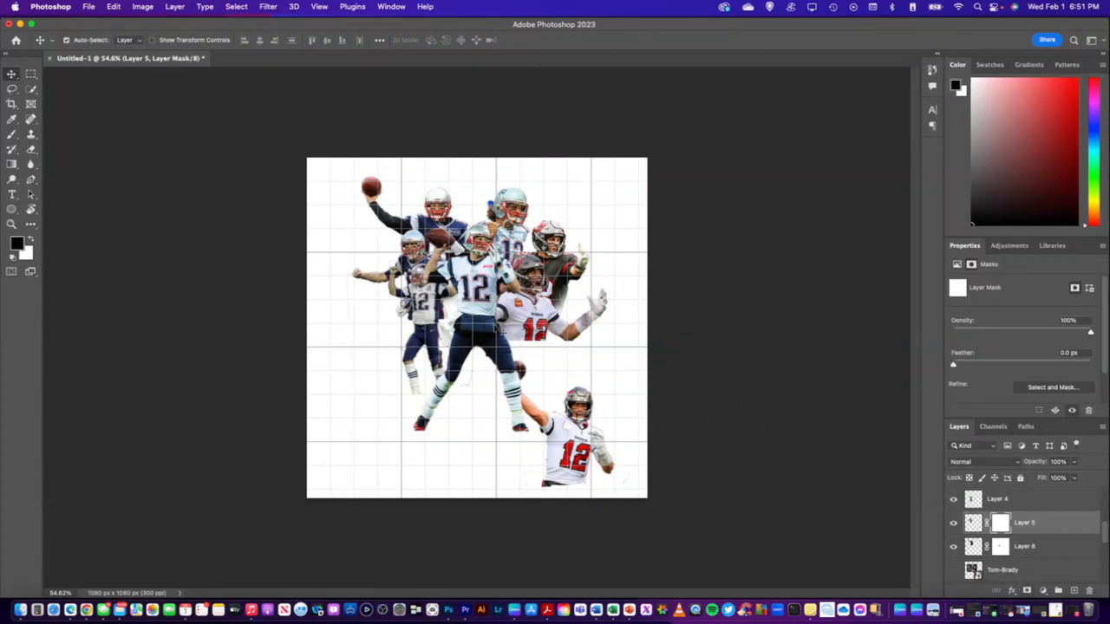
left_click(13, 135)
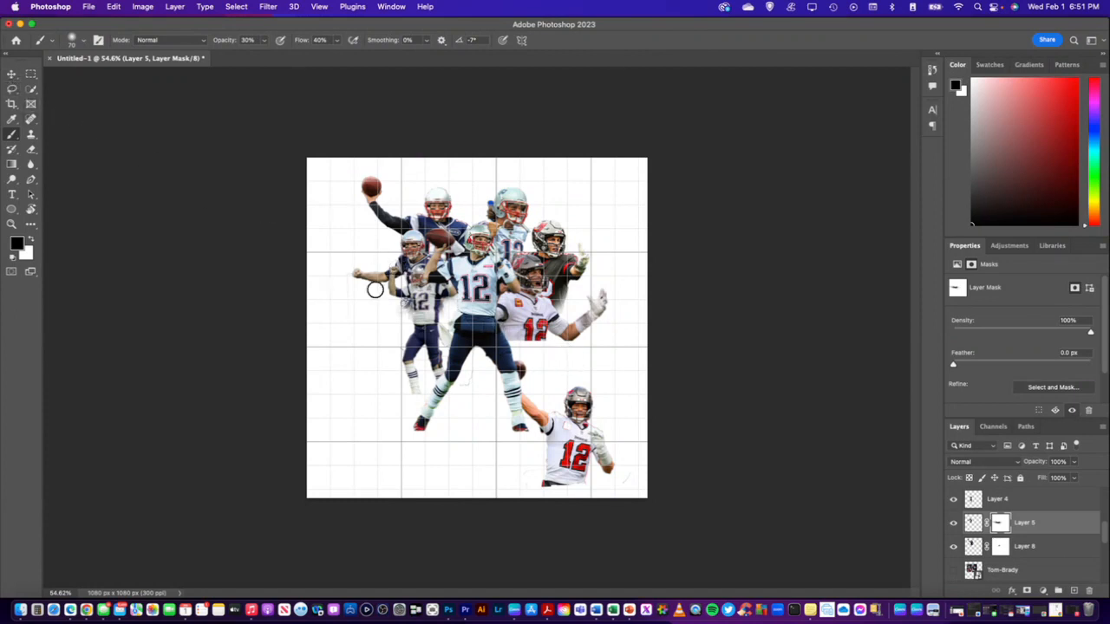
Add a layer mask to Layer 6, the white-jersey player with the open hand, and fade the bottom of its torso
left_click(11, 74)
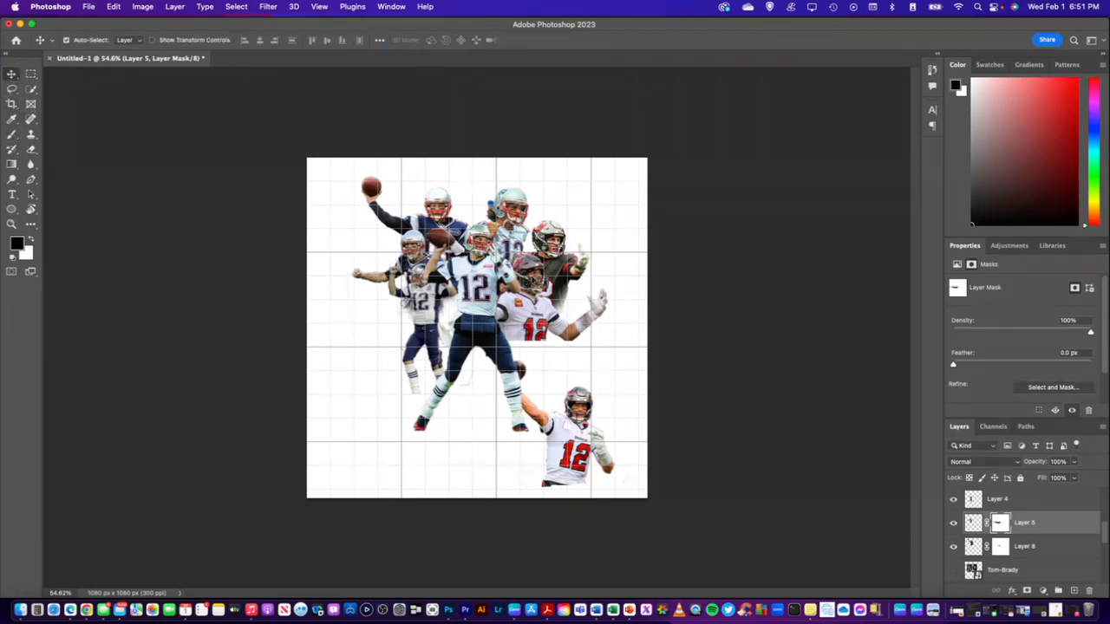
left_click(536, 317)
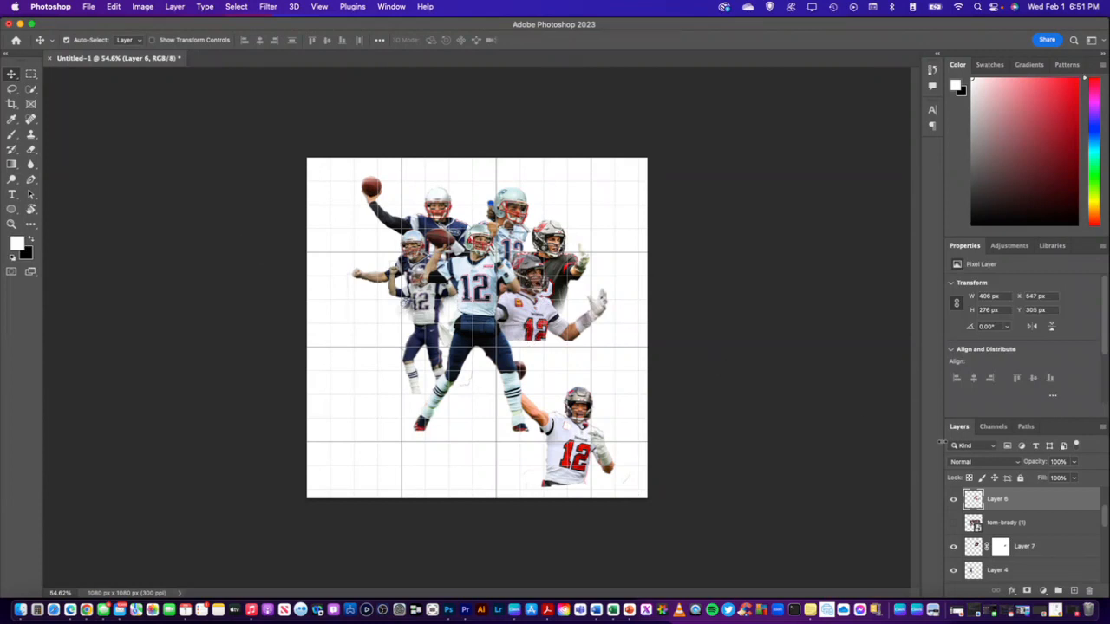
left_click(1026, 592)
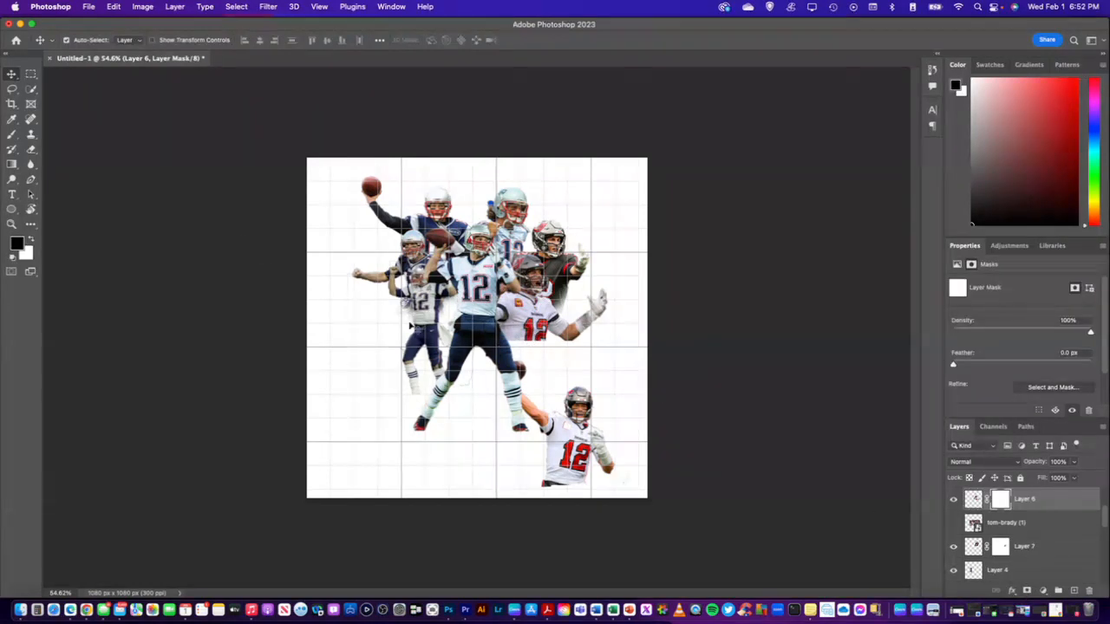
left_click(11, 135)
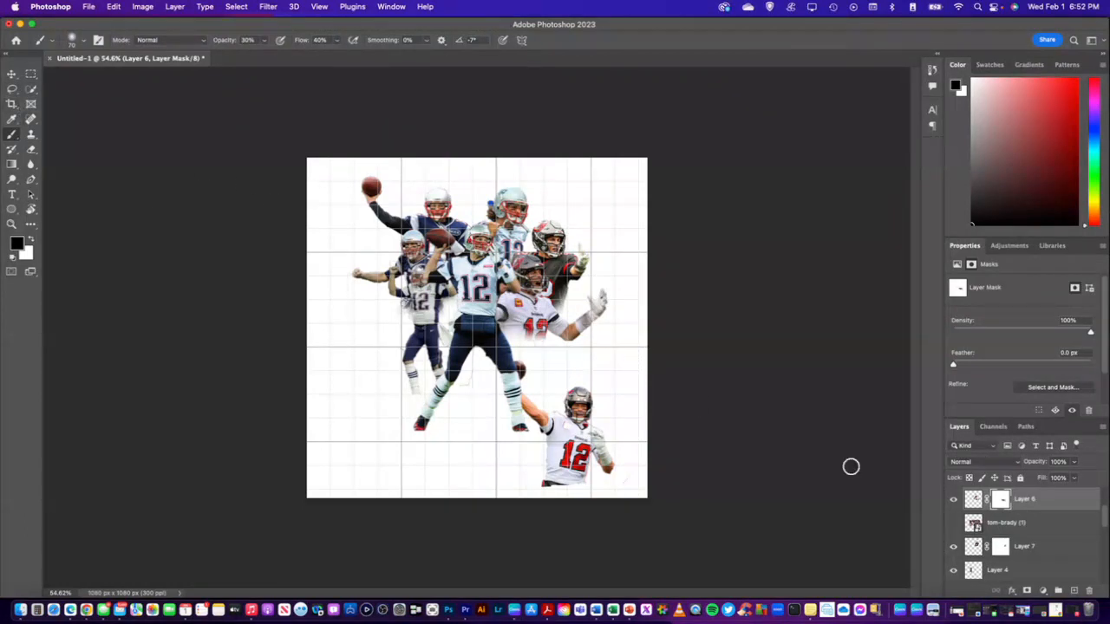
Refine the torso fade on the Layer 6 mask with white and black brushing at 25% opacity and 25% flow
left_click(32, 240)
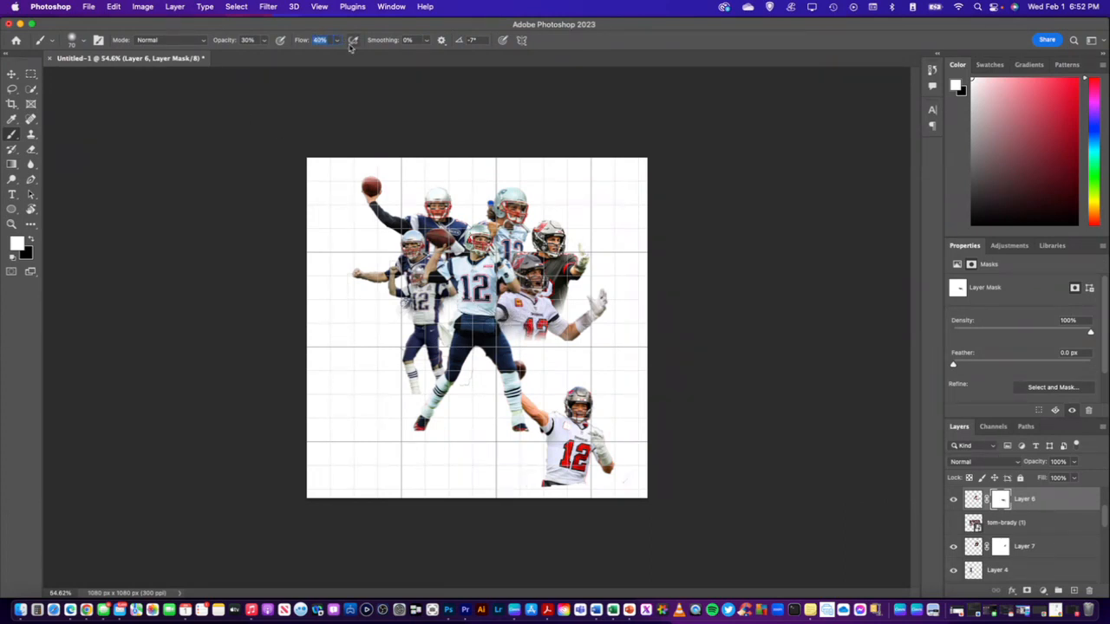
left_click(247, 39)
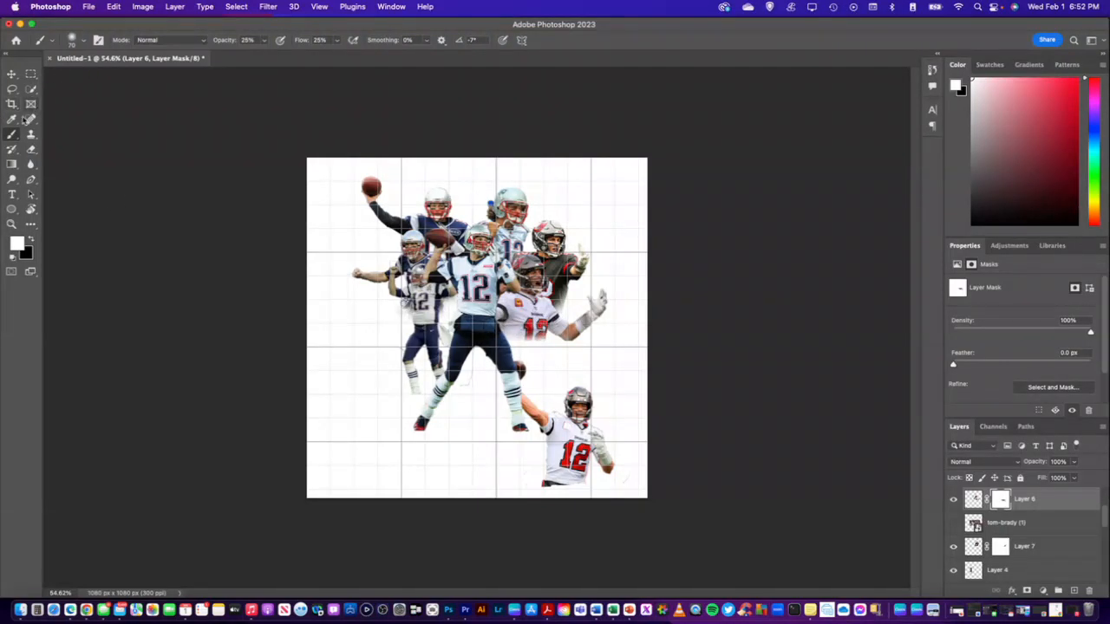
left_click(32, 240)
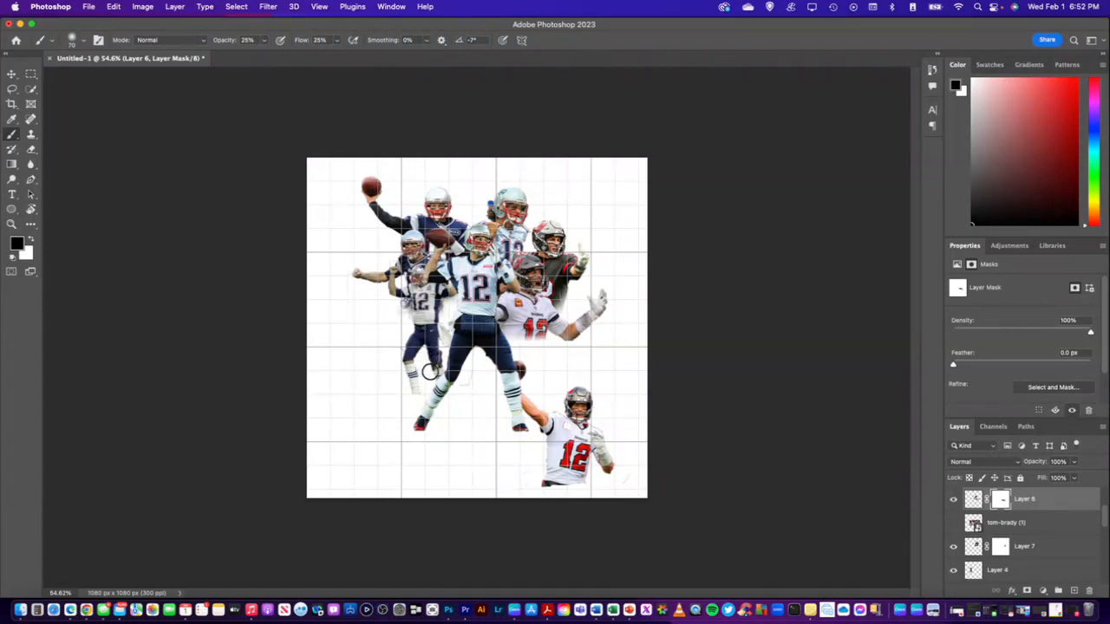
Add a layer mask to Layer 2, the large central player, and brush on it in black at 100% opacity and flow
left_click(13, 74)
left_click(480, 241)
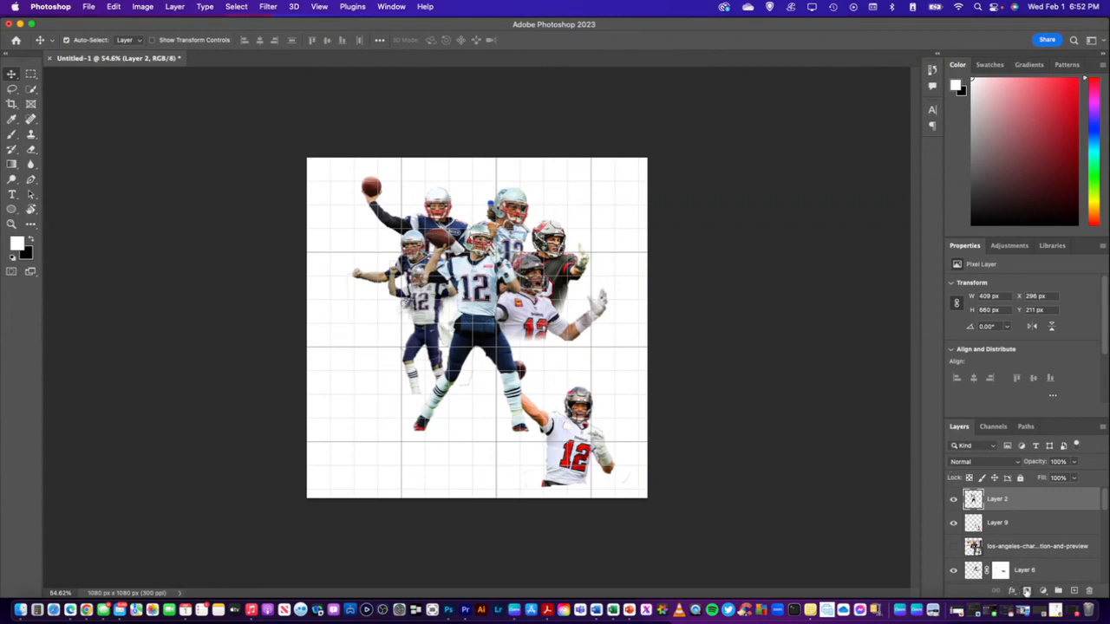
left_click(1026, 590)
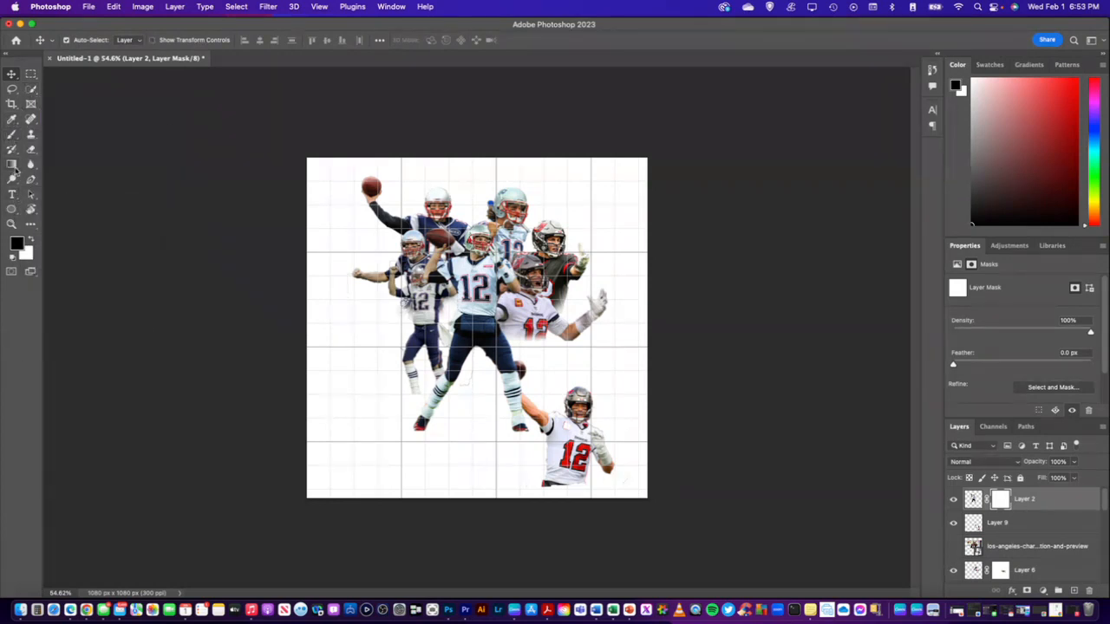
left_click(11, 134)
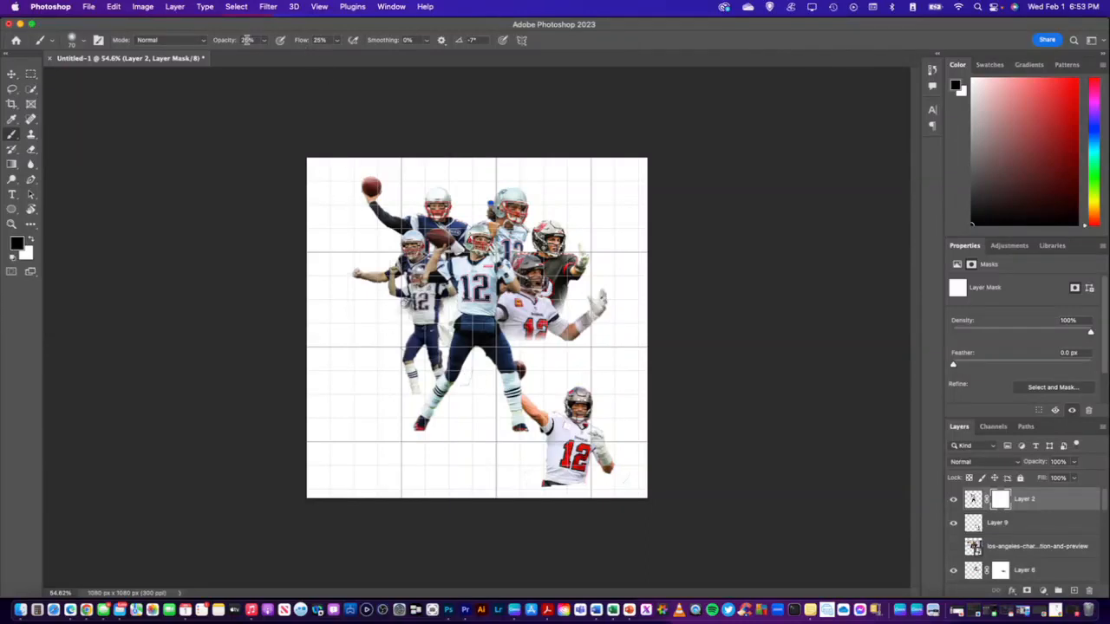
type("5")
left_click(319, 40)
type("100")
key("Return")
left_click(11, 75)
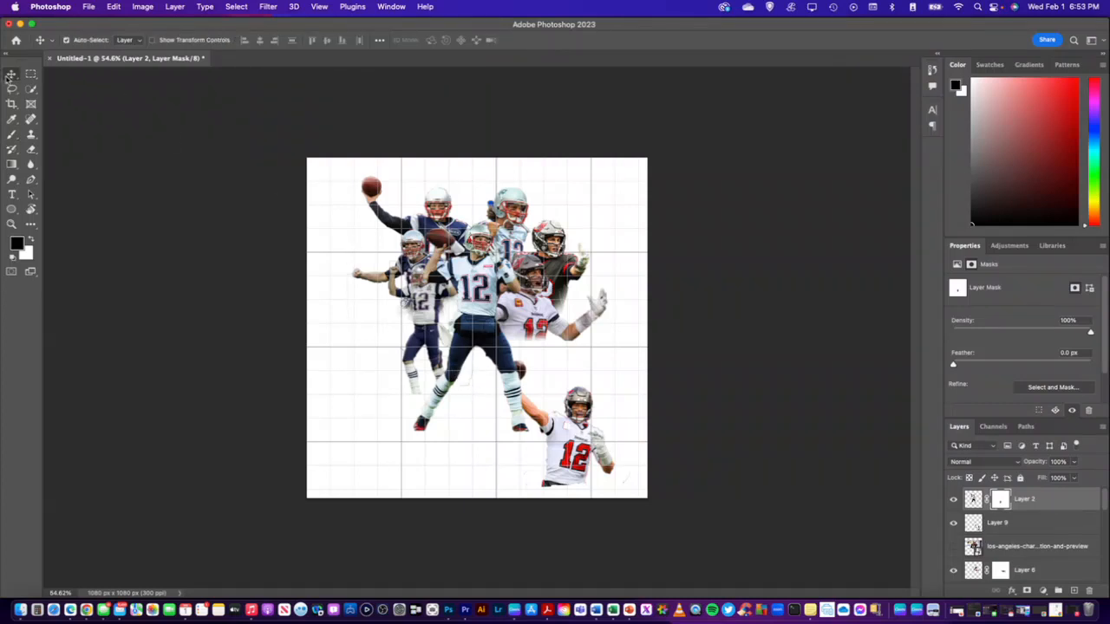
Add a layer mask to Layer 4, the small full-body player, brush on it in black, and set the brush flow to 40%
left_click(424, 309)
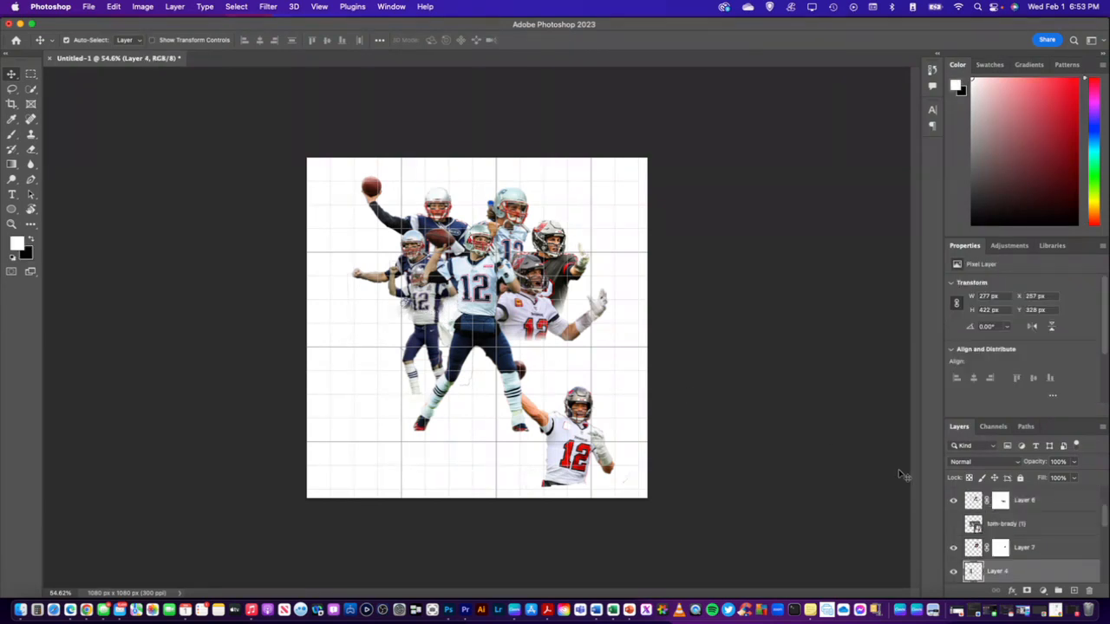
left_click(954, 574)
left_click(954, 573)
left_click(1026, 590)
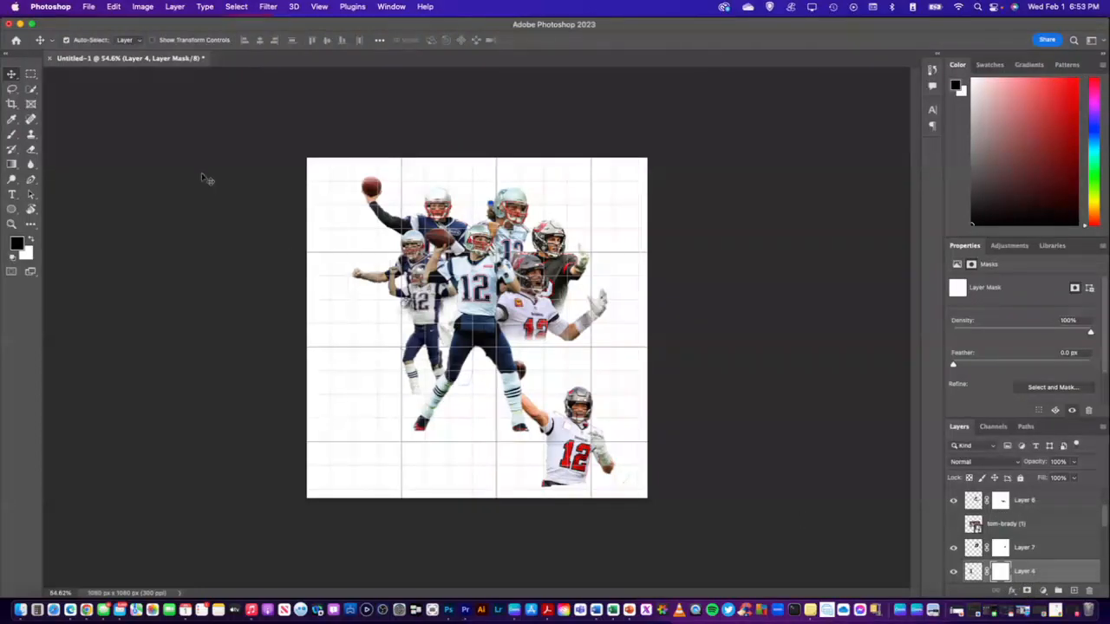
left_click(11, 135)
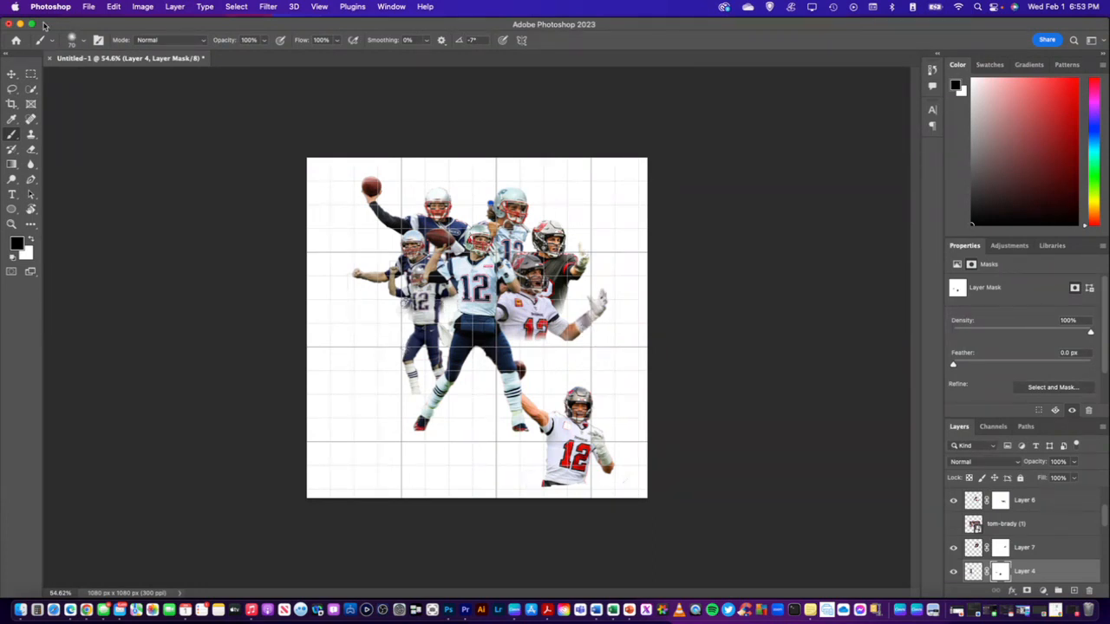
left_click(246, 40)
left_click(320, 40)
type("40")
left_click(11, 75)
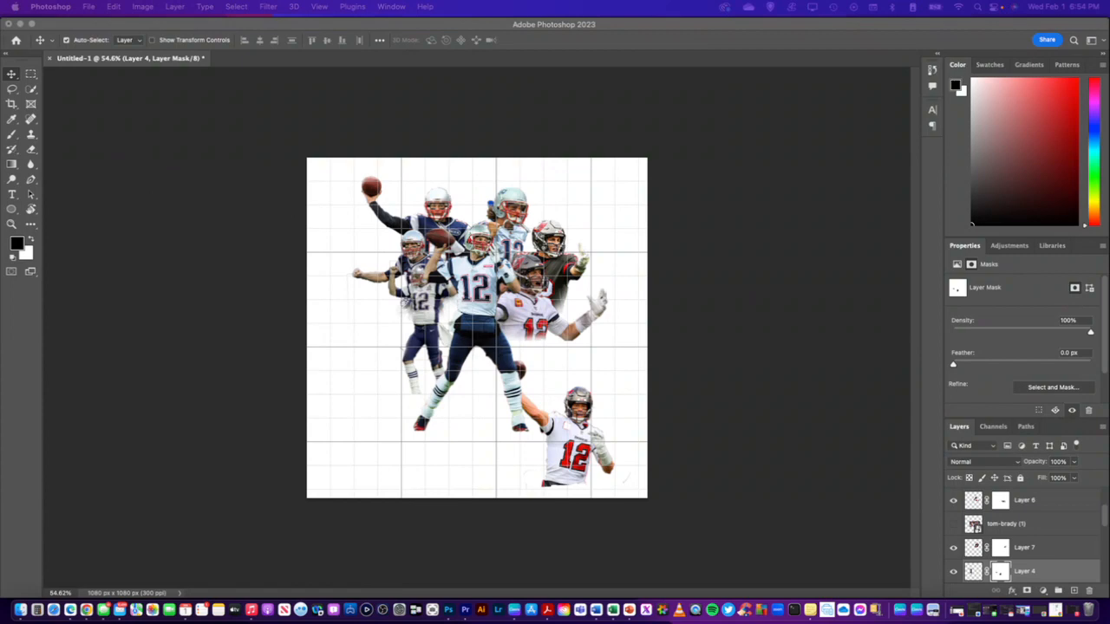
Switch to a new Chrome window and search Google Images for "tom brady"
left_click_drag(789, 80, 164, 136)
left_click(204, 156)
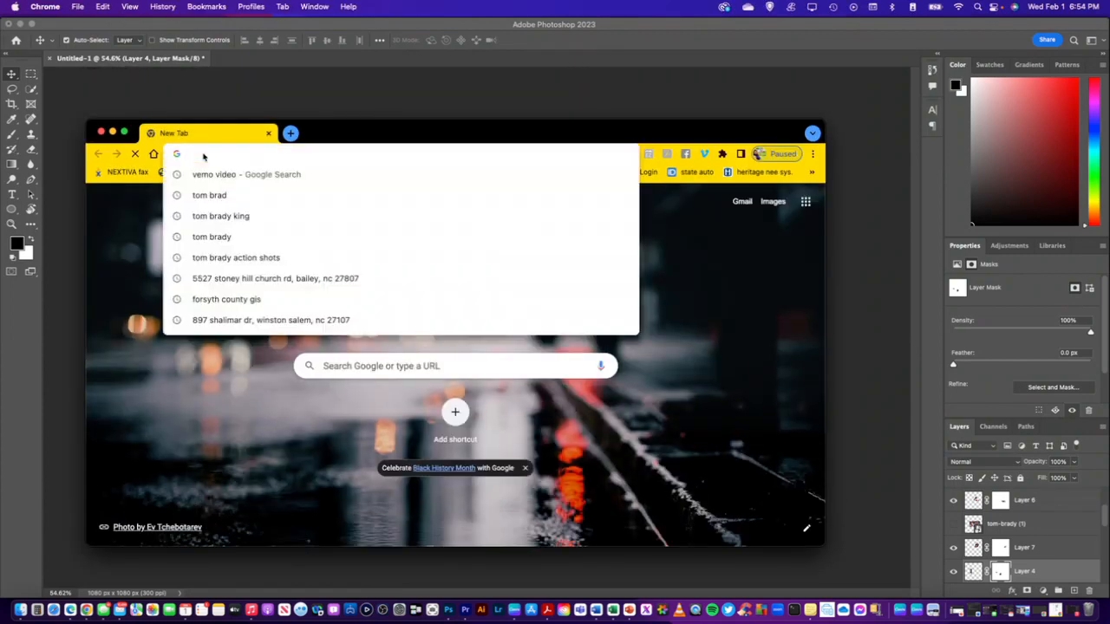
type("tom brady")
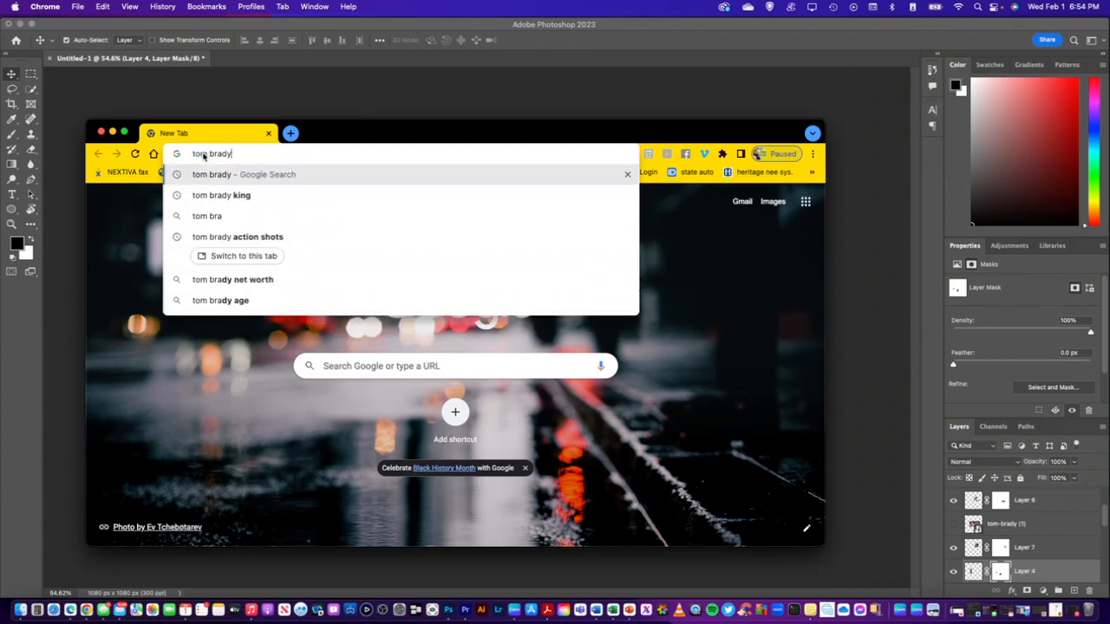
key("Return")
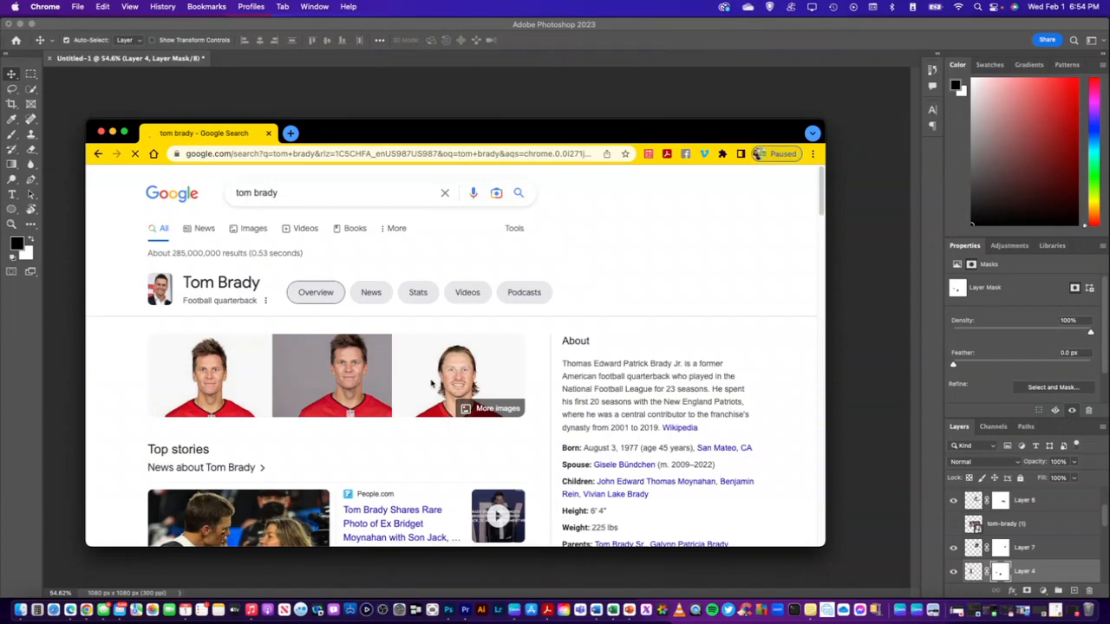
left_click(253, 229)
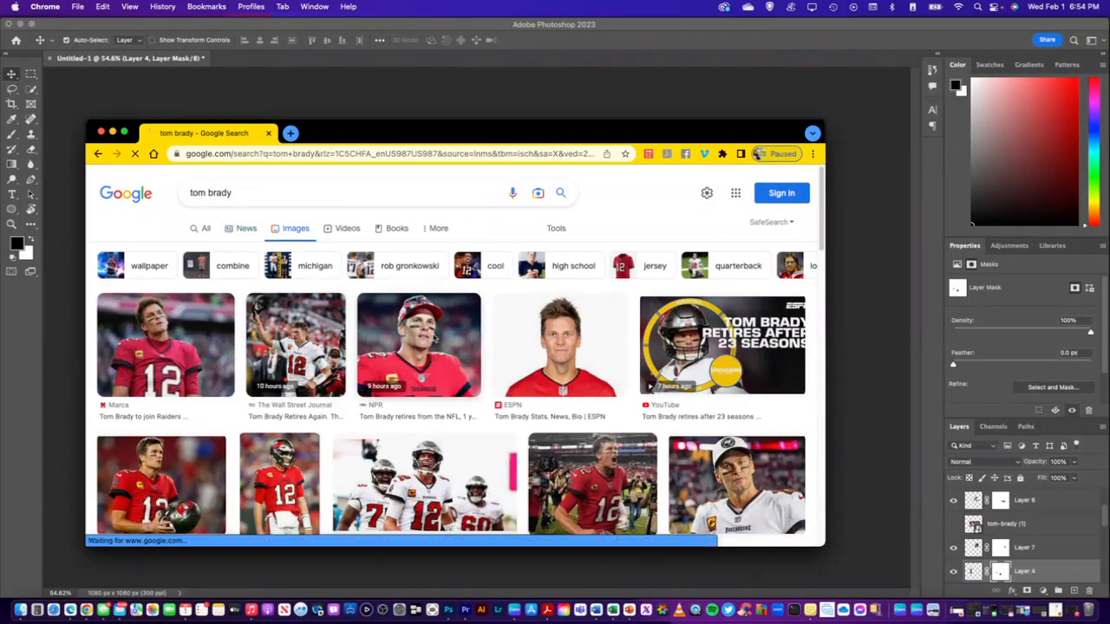
Find the CNN photo of the red-jersey player flexing his arm and save it to the brady folder
scroll(417, 338, "down", 2)
scroll(436, 338, "down", 2)
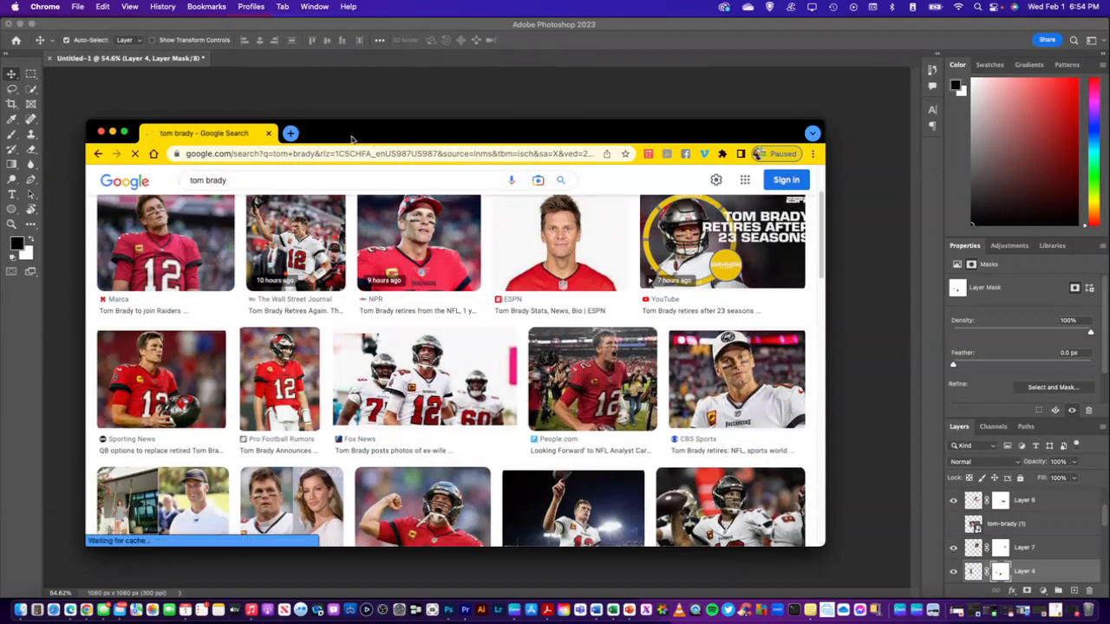
left_click_drag(353, 140, 895, 145)
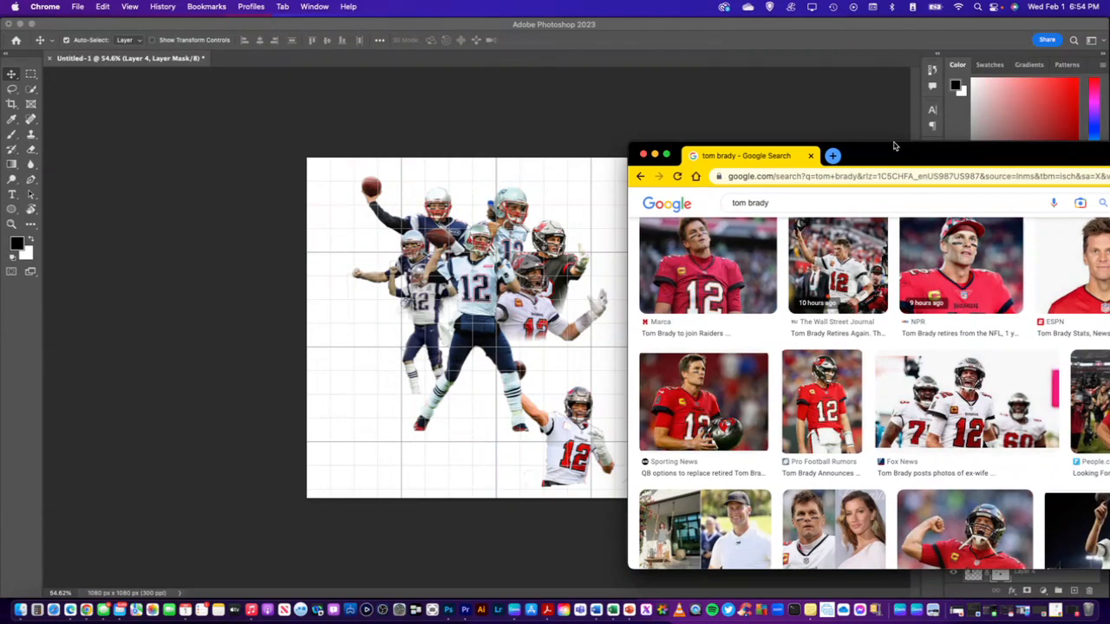
left_click_drag(895, 146, 447, 97)
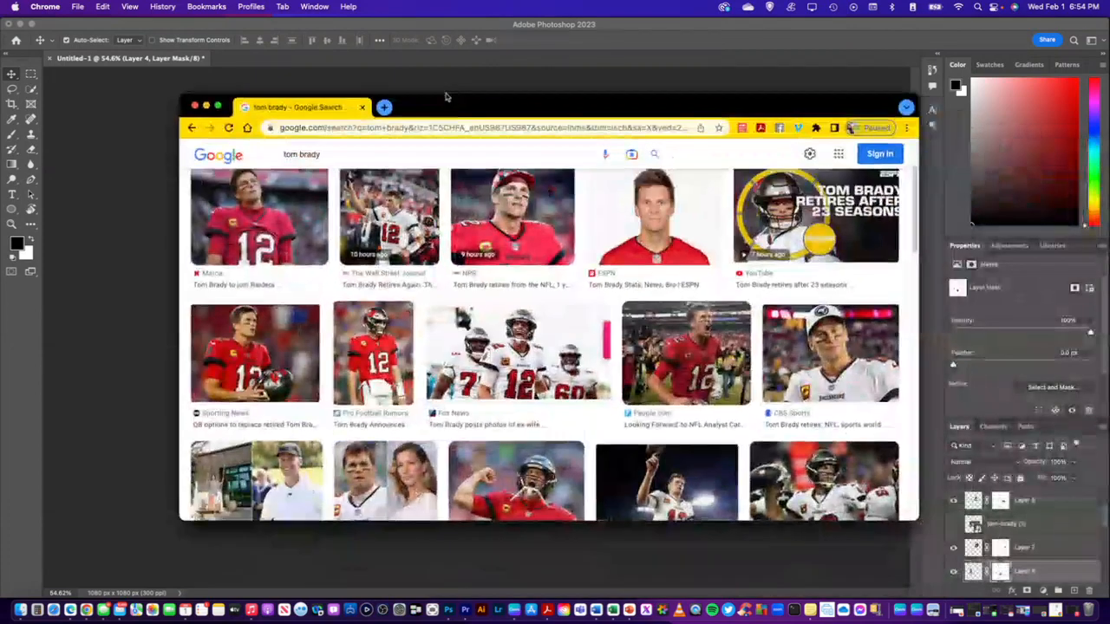
scroll(452, 319, "down", 2)
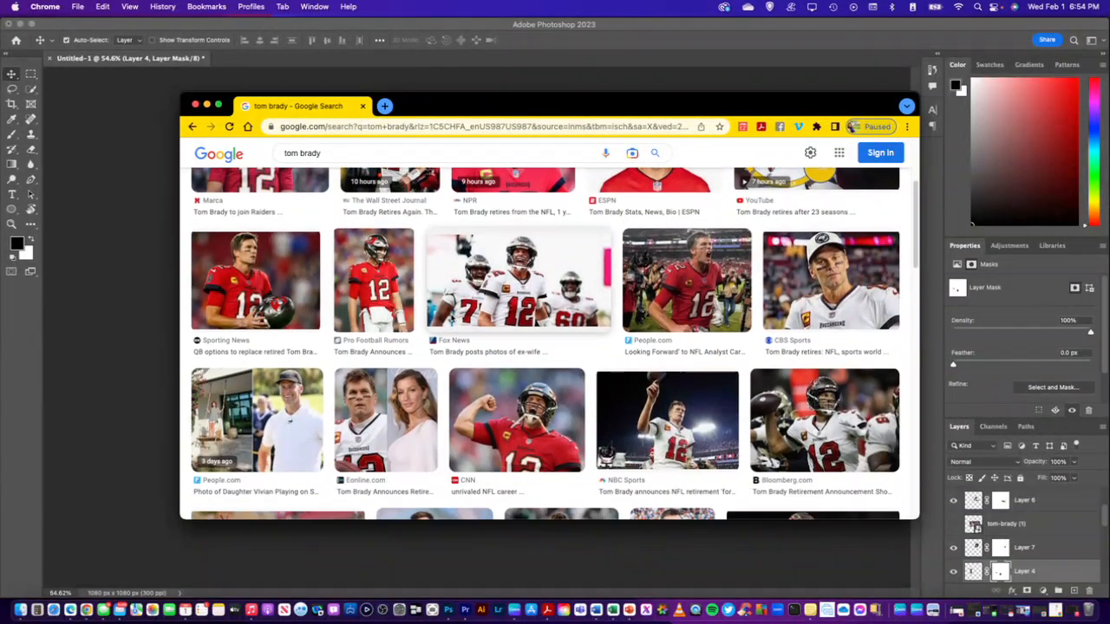
left_click_drag(462, 102, 508, 100)
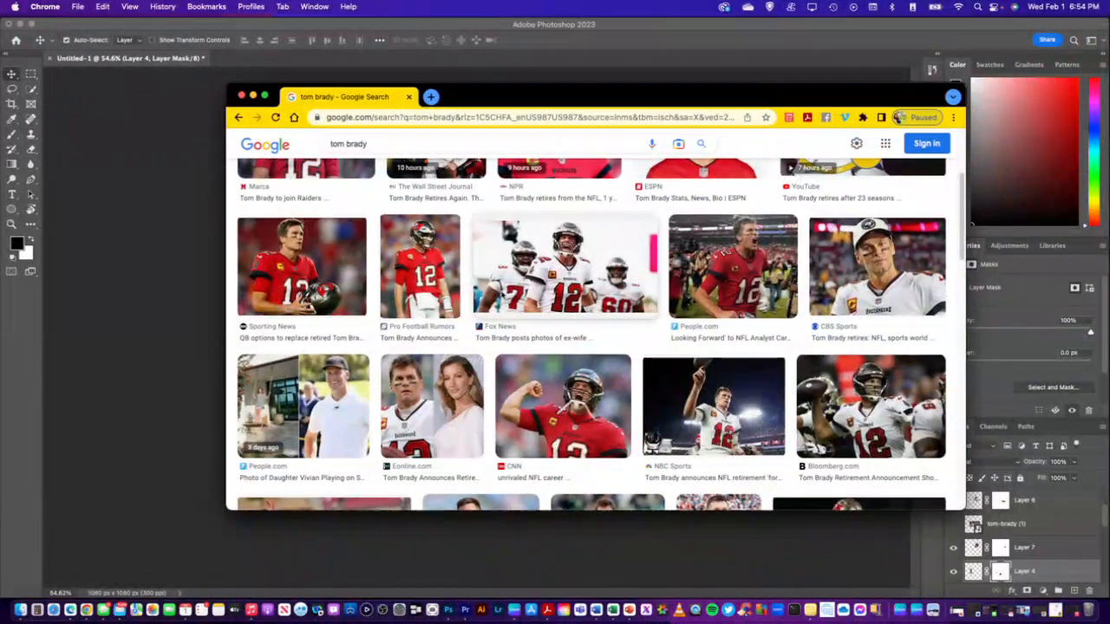
scroll(555, 395, "down", 1)
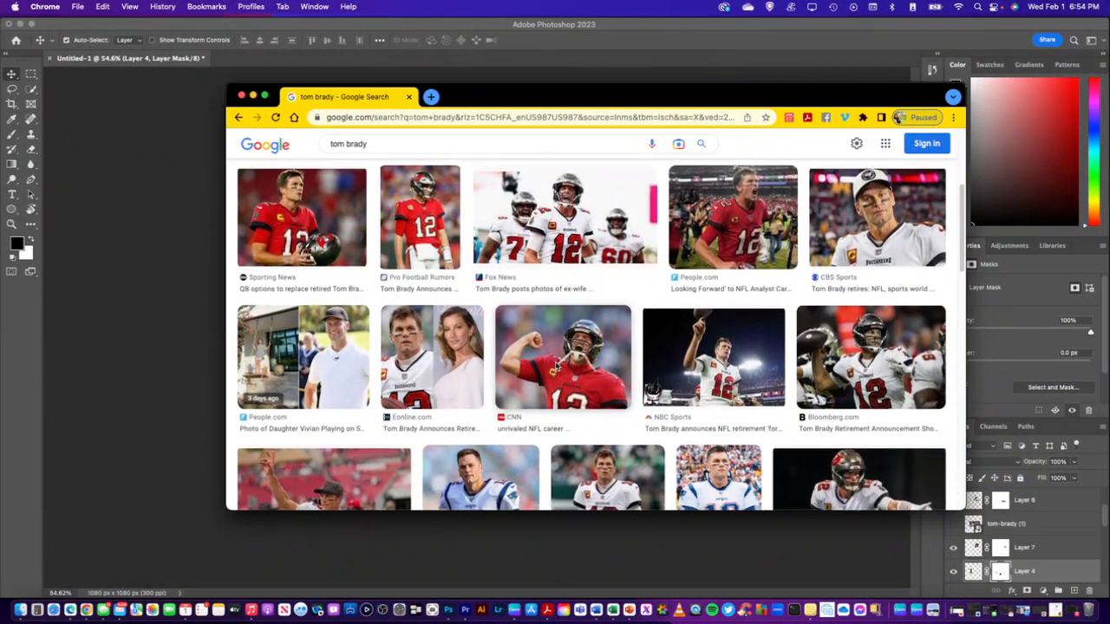
scroll(559, 364, "down", 1)
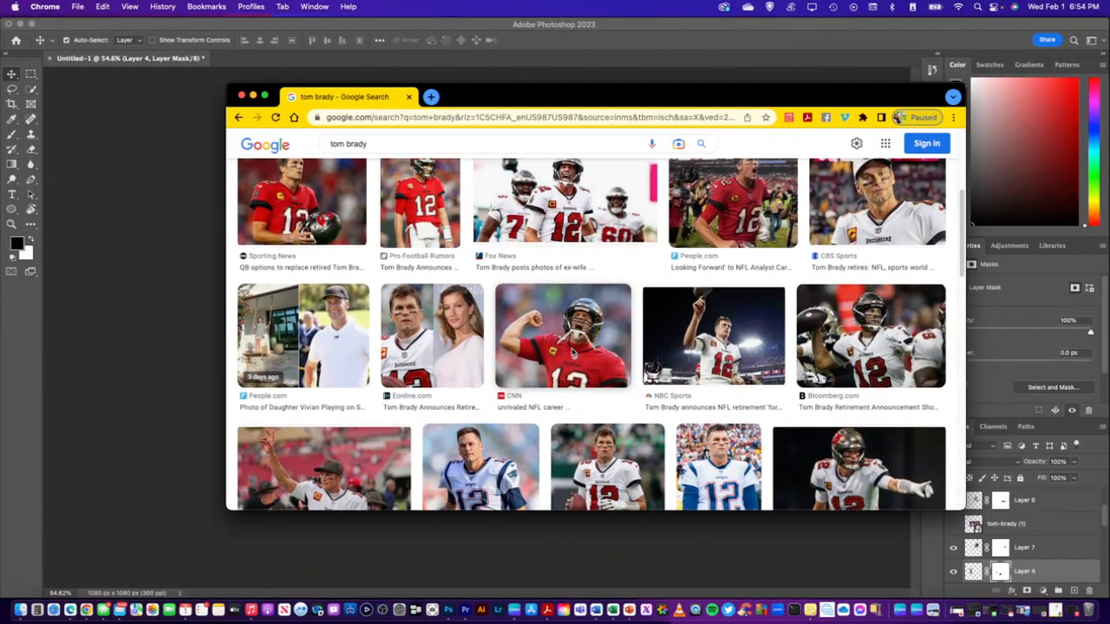
left_click(563, 347)
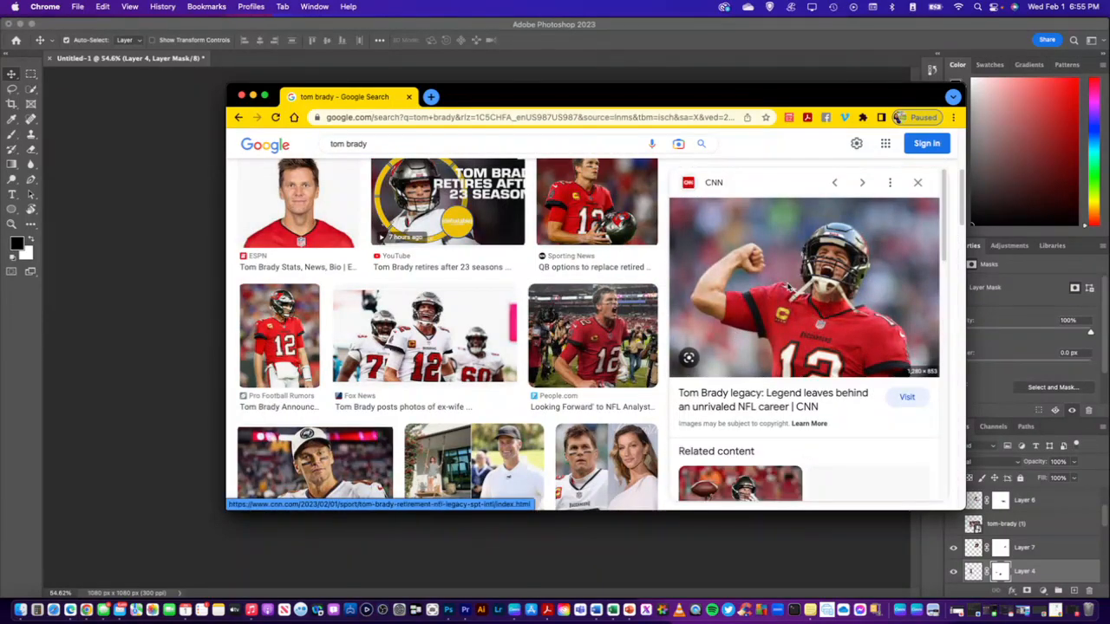
right_click(791, 283)
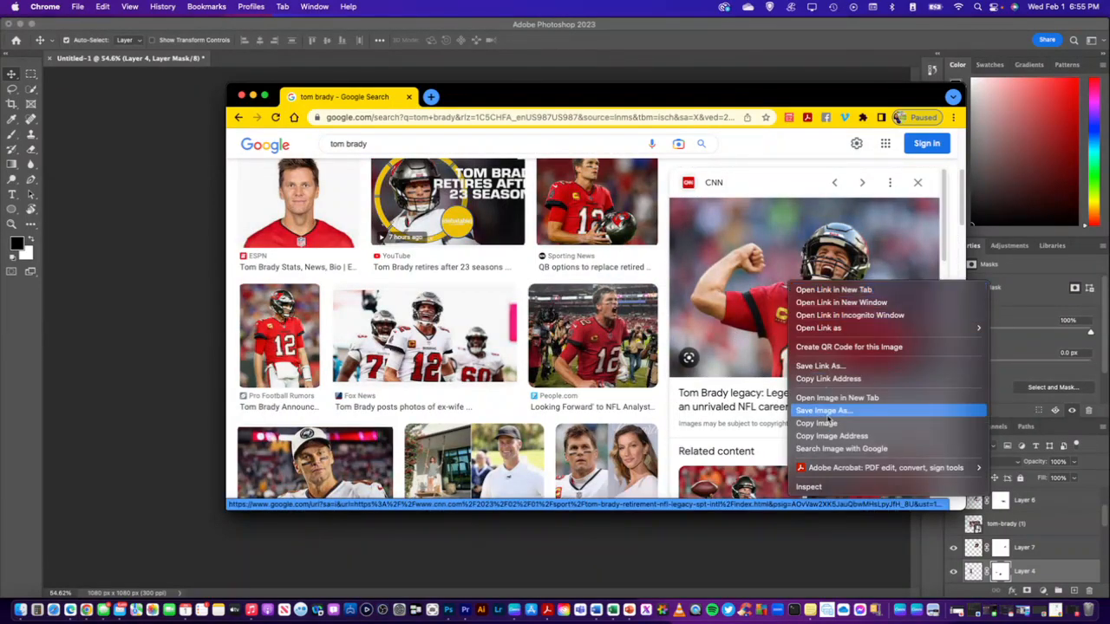
left_click(823, 423)
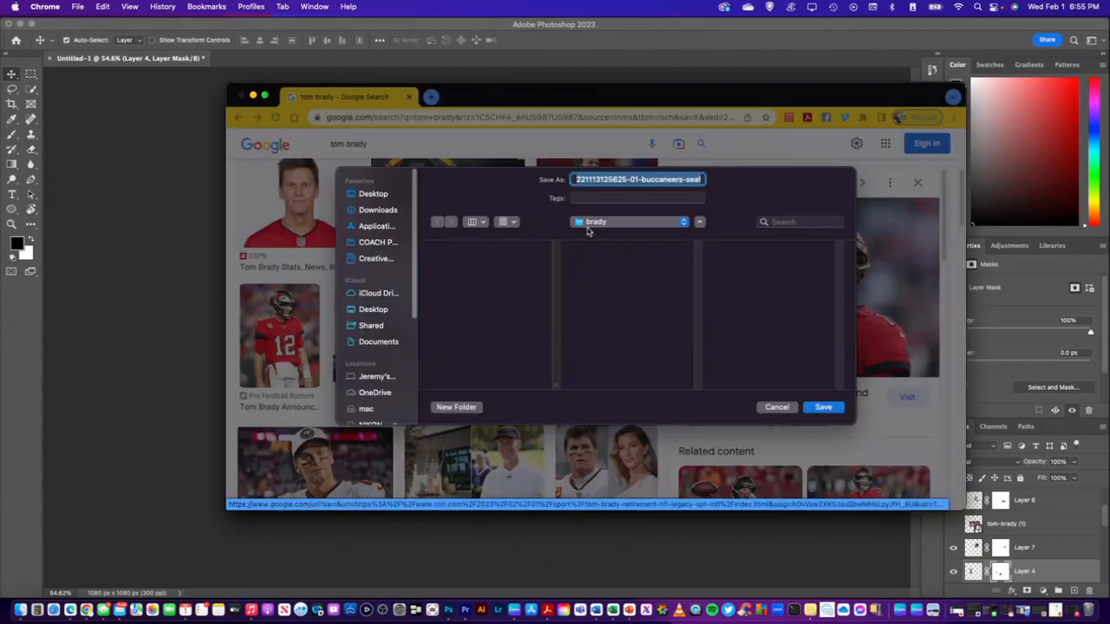
left_click(834, 411)
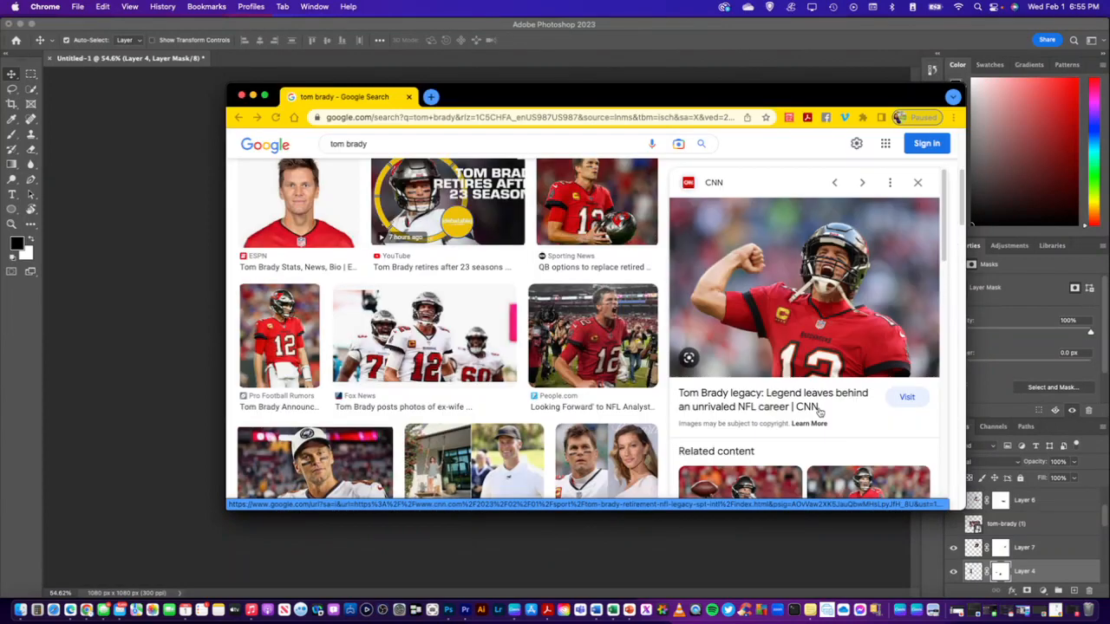
Browse further through the image results and open the MassLive photo of the shouting white-jersey player with raised hands
scroll(539, 323, "down", 5)
scroll(539, 324, "down", 4)
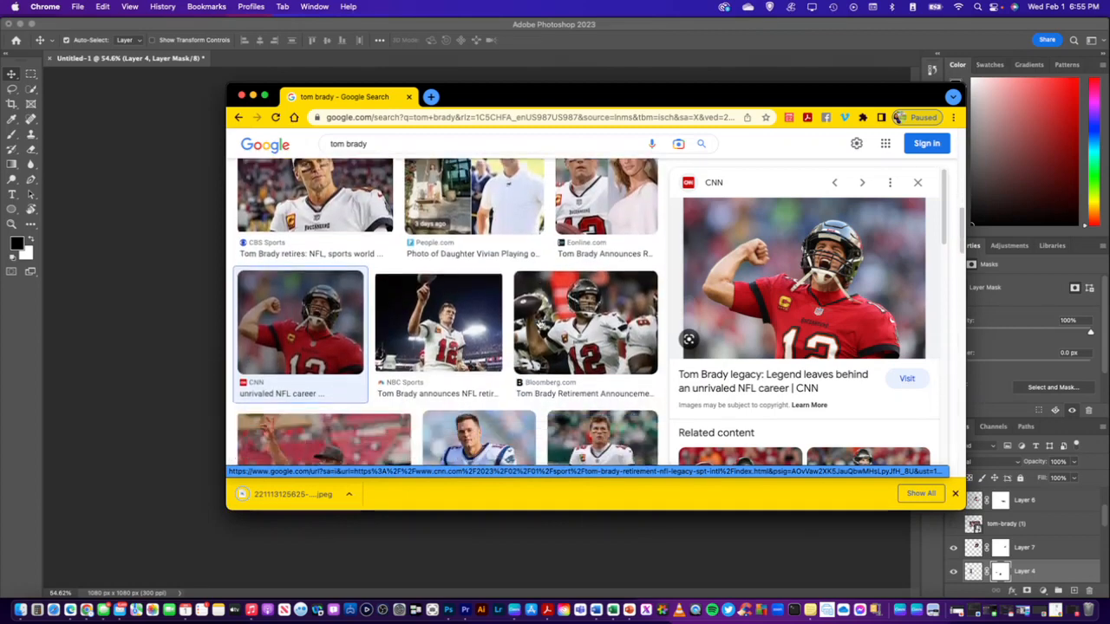
scroll(539, 324, "down", 5)
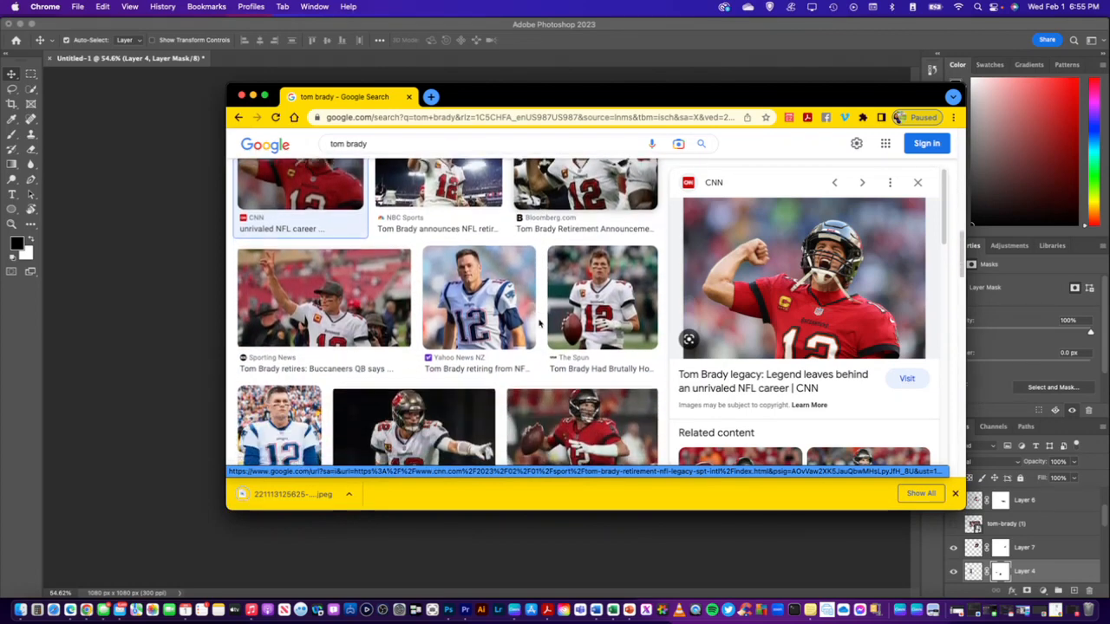
scroll(539, 323, "down", 2)
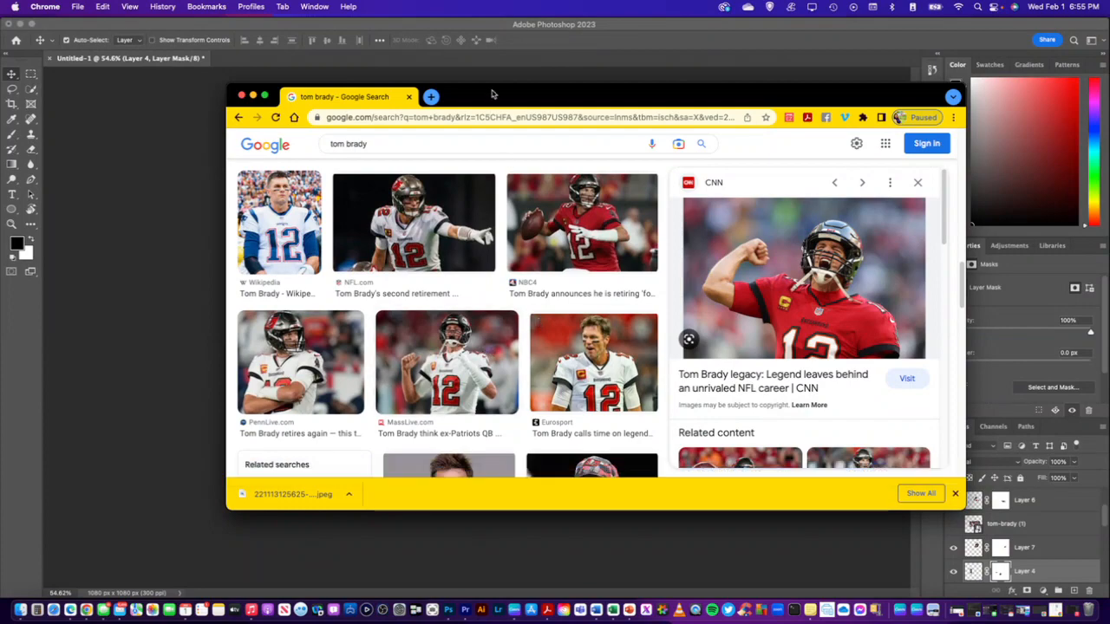
left_click_drag(493, 92, 582, 145)
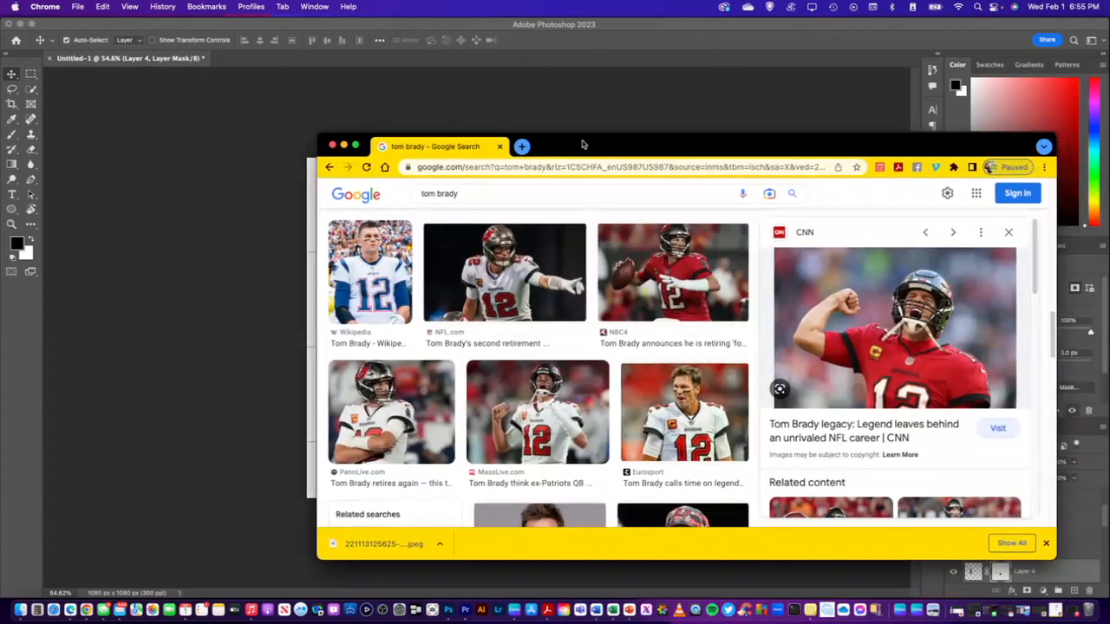
left_click(537, 412)
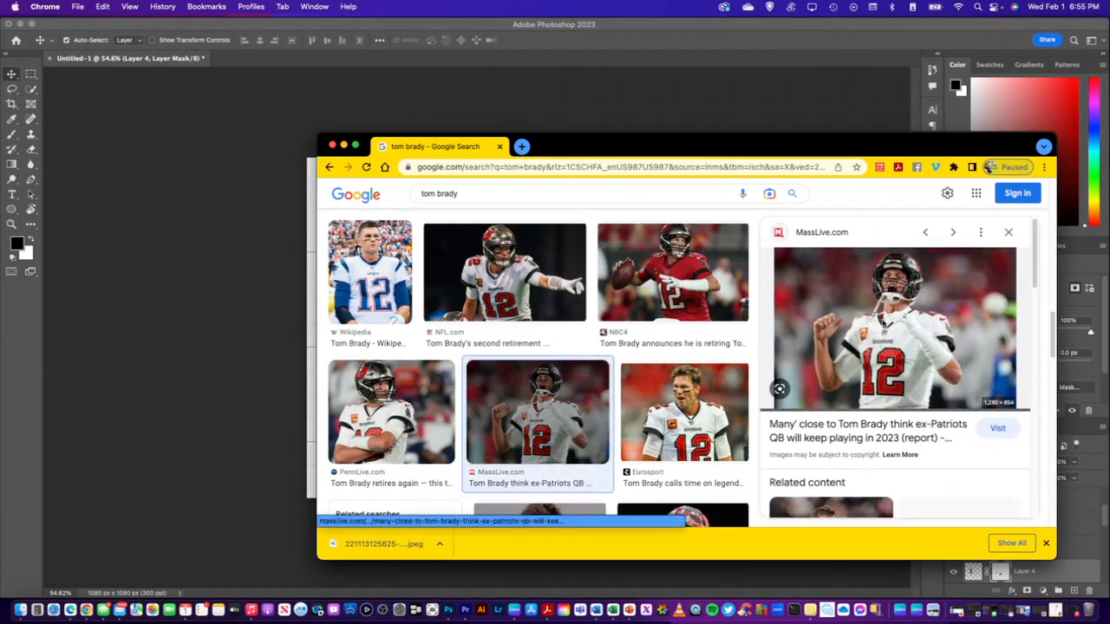
Save the MassLive photo as "images" in the Desktop's brady folder and move the browser window off the Photoshop canvas
right_click(883, 321)
left_click(937, 447)
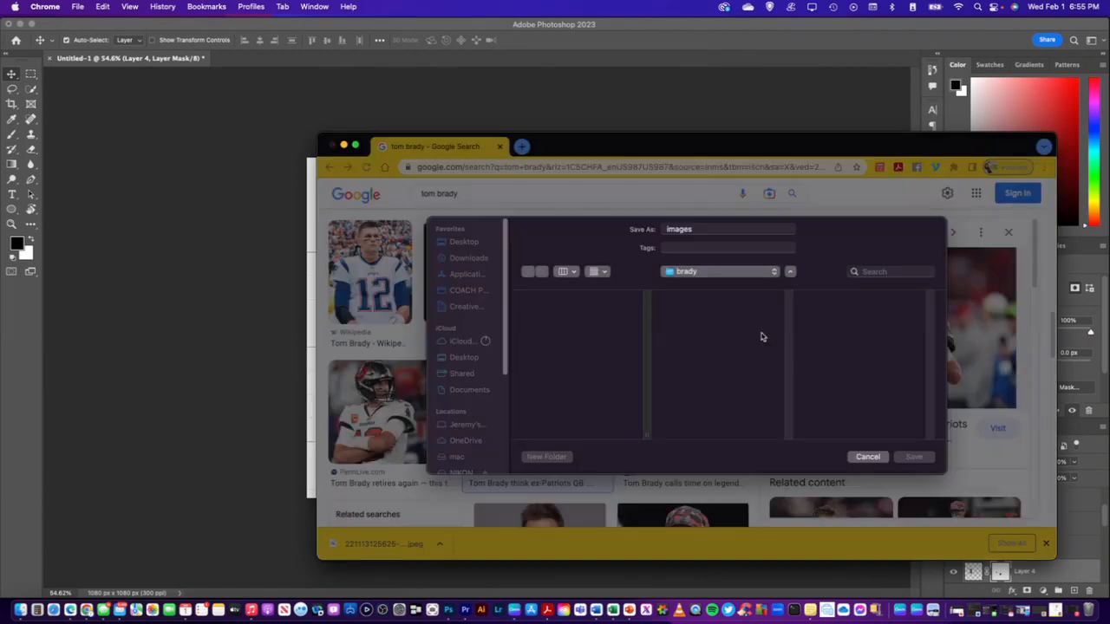
left_click(467, 247)
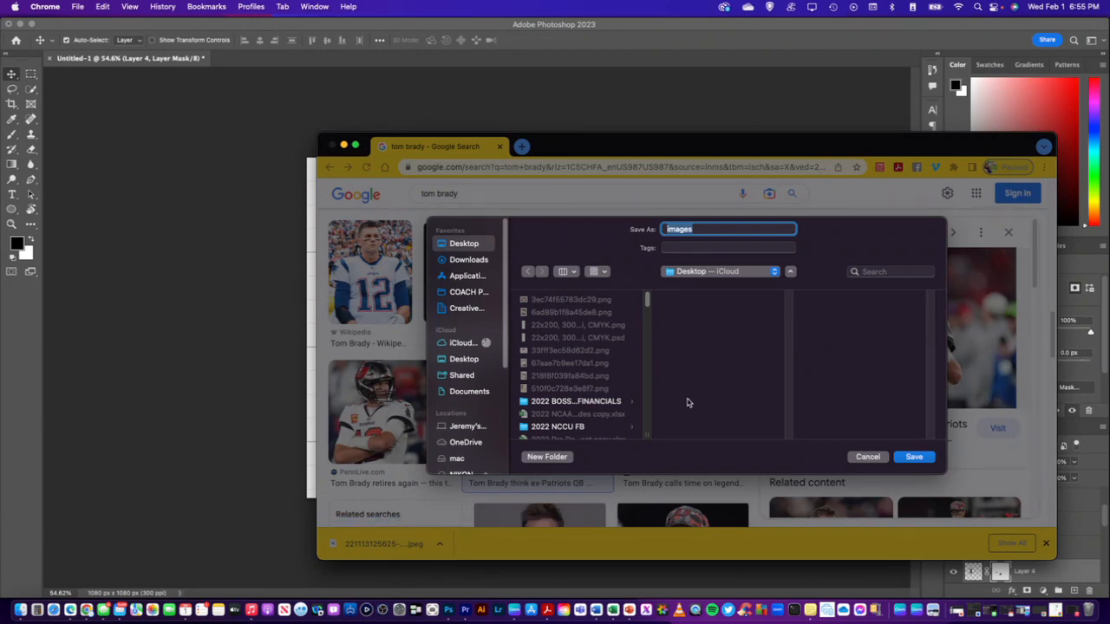
scroll(549, 348, "down", 5)
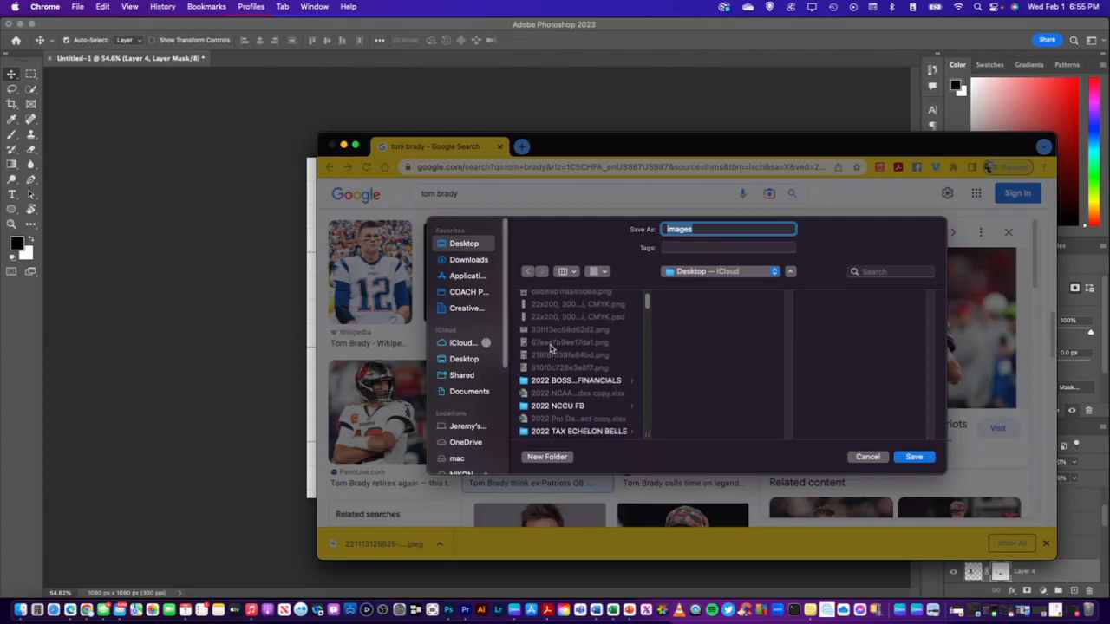
scroll(549, 348, "down", 4)
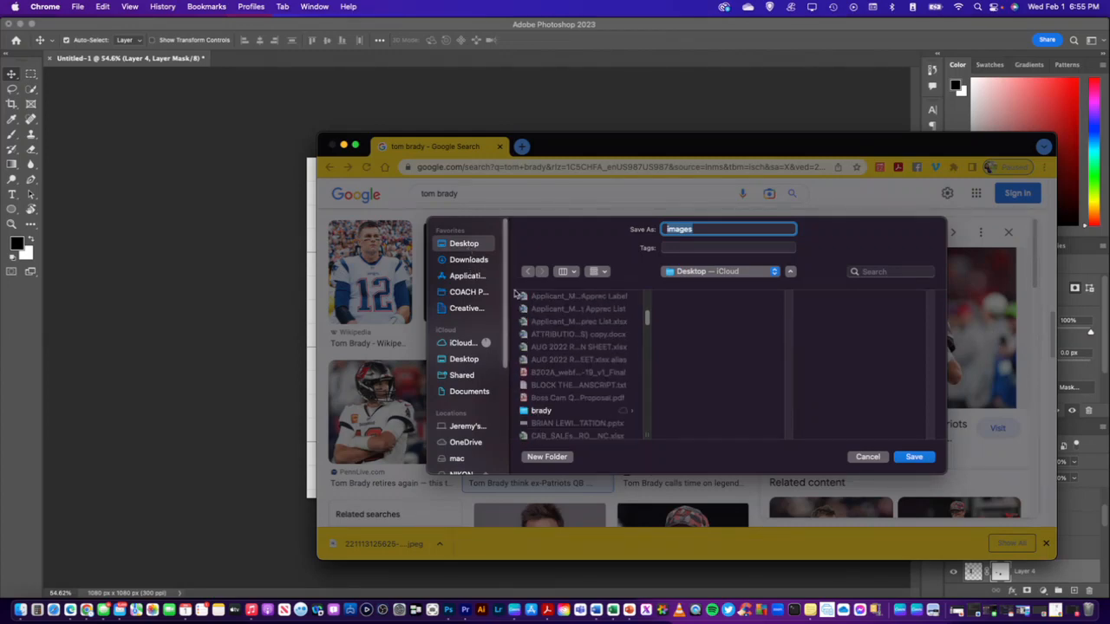
left_click(545, 411)
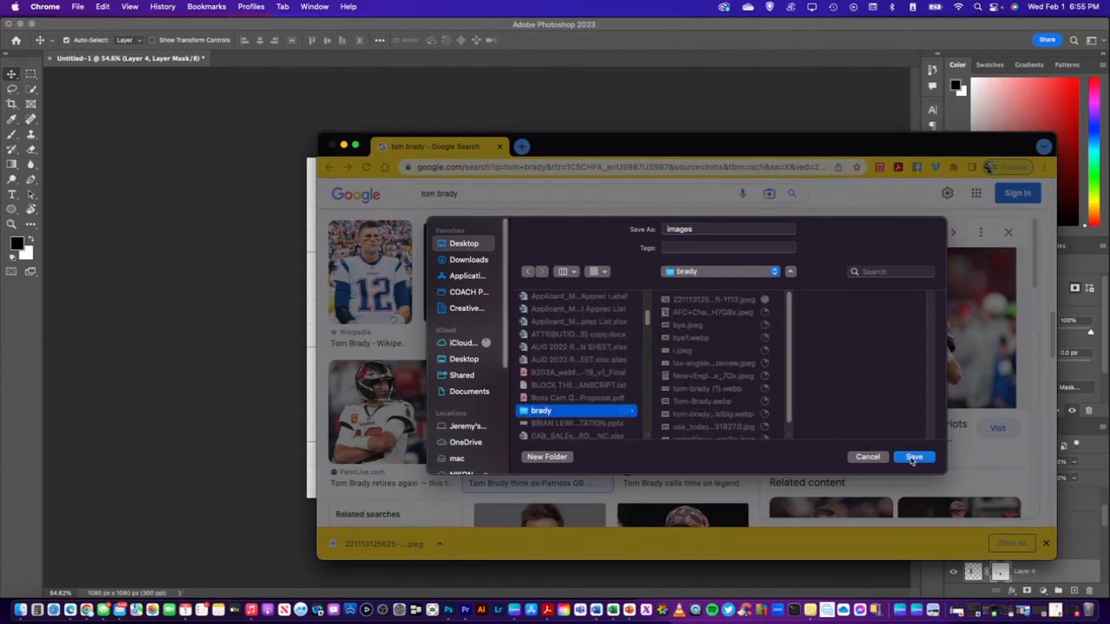
left_click(914, 457)
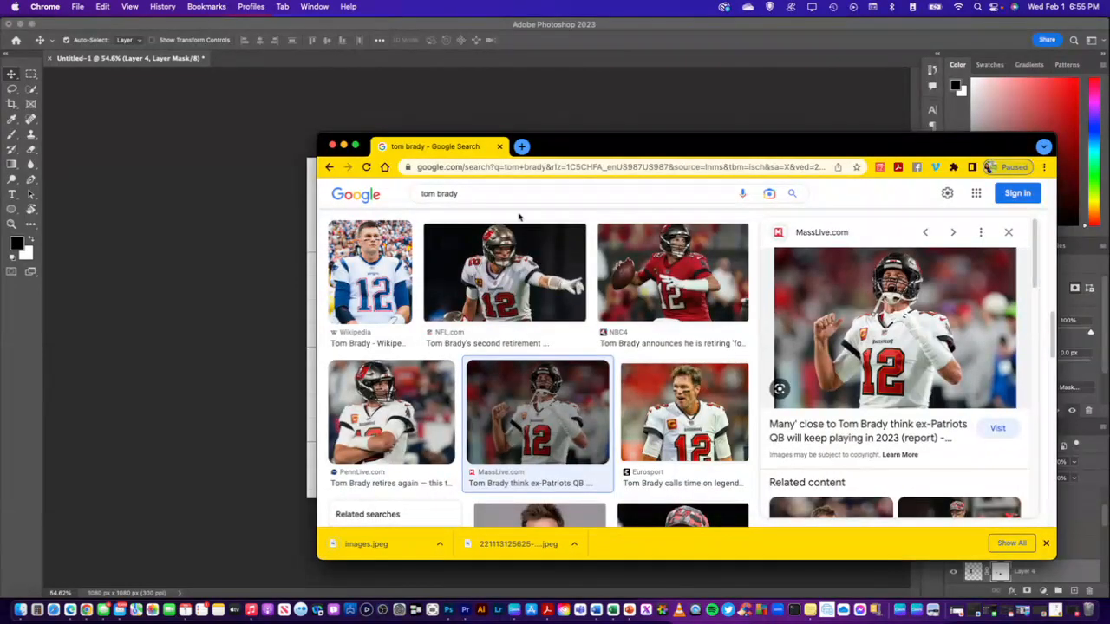
left_click_drag(564, 143, 1109, 306)
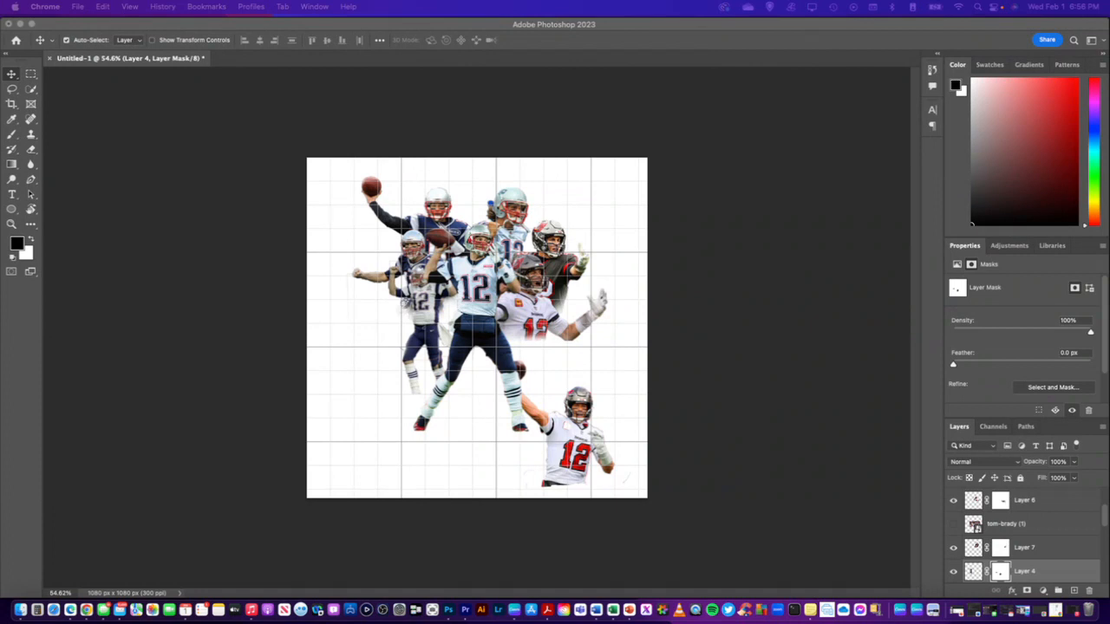
Place the saved red-jersey and white-jersey photos into the collage document at their default size
left_click_drag(1108, 199, 391, 333)
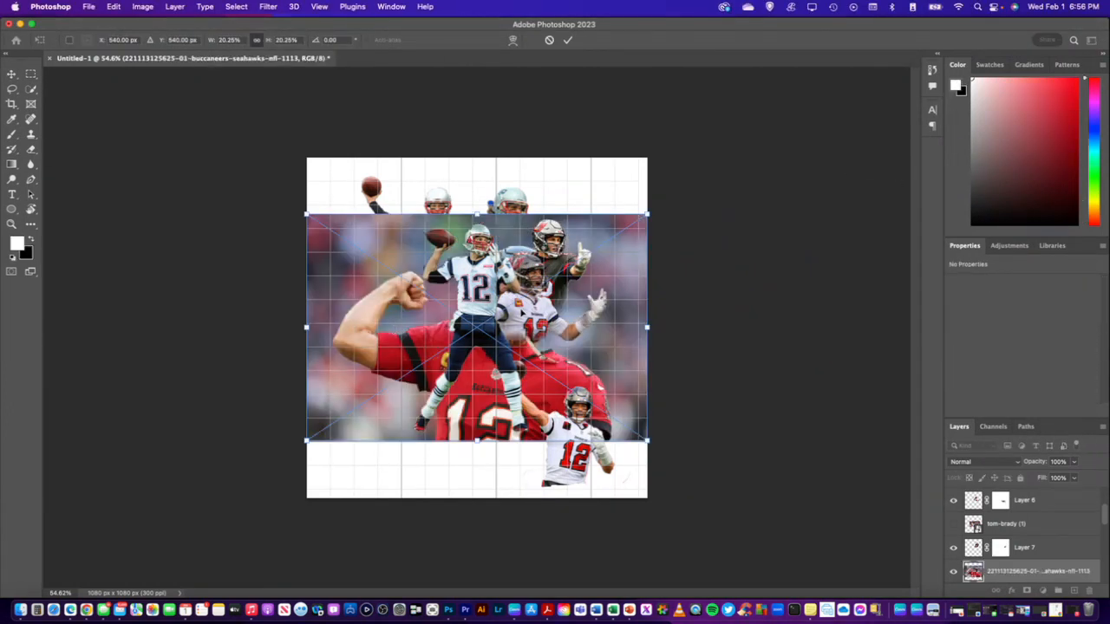
key("Return")
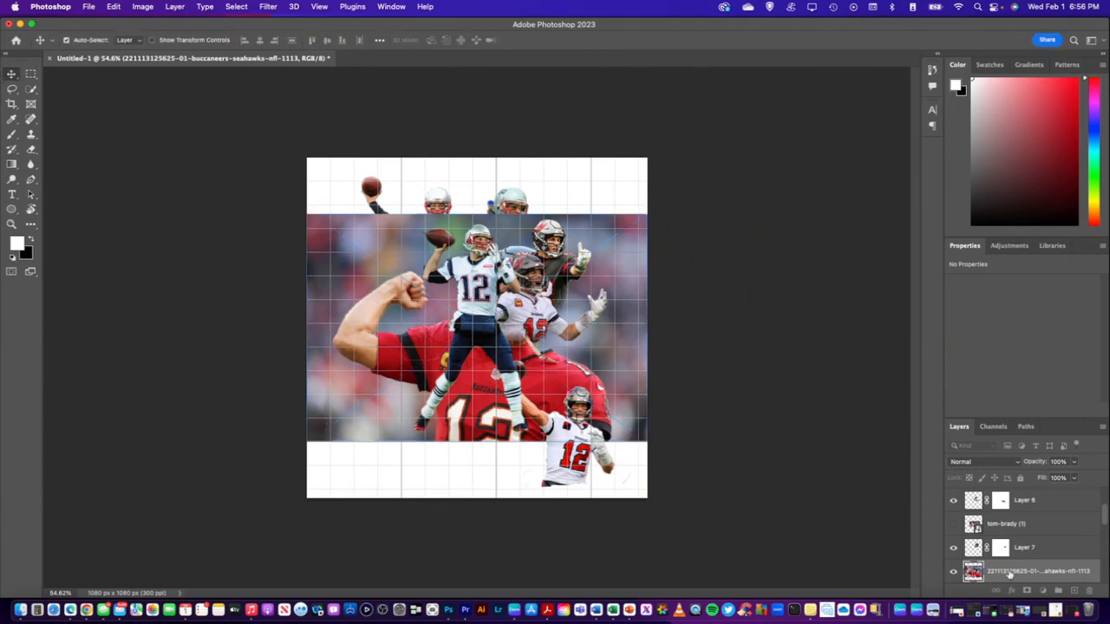
key("Return")
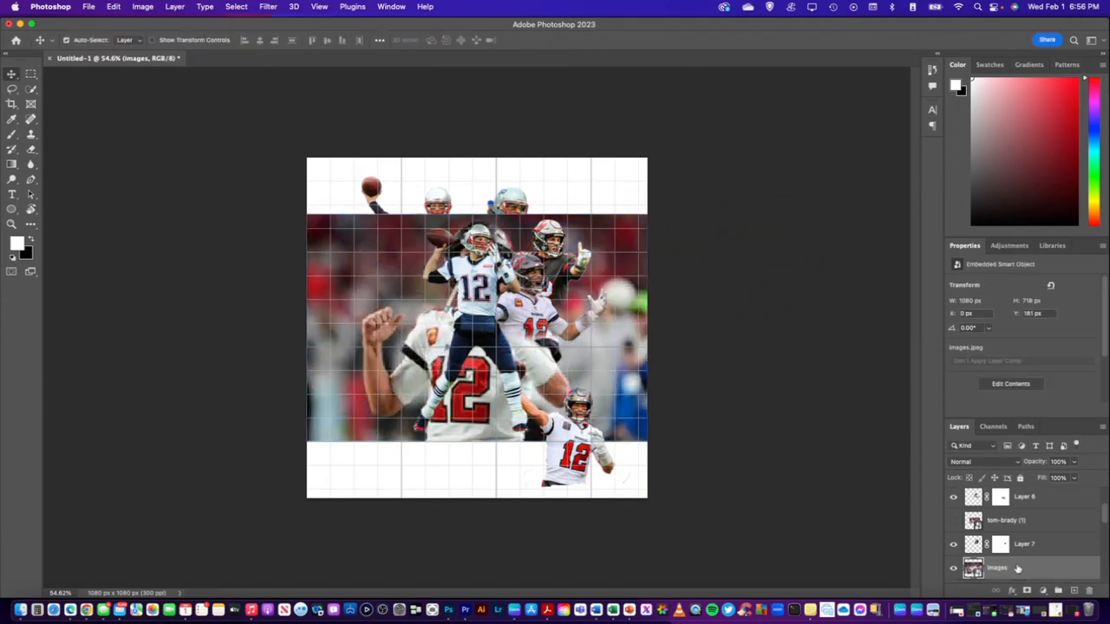
Move both newly placed photo layers together to the top of the layer stack
scroll(1017, 568, "down", 1)
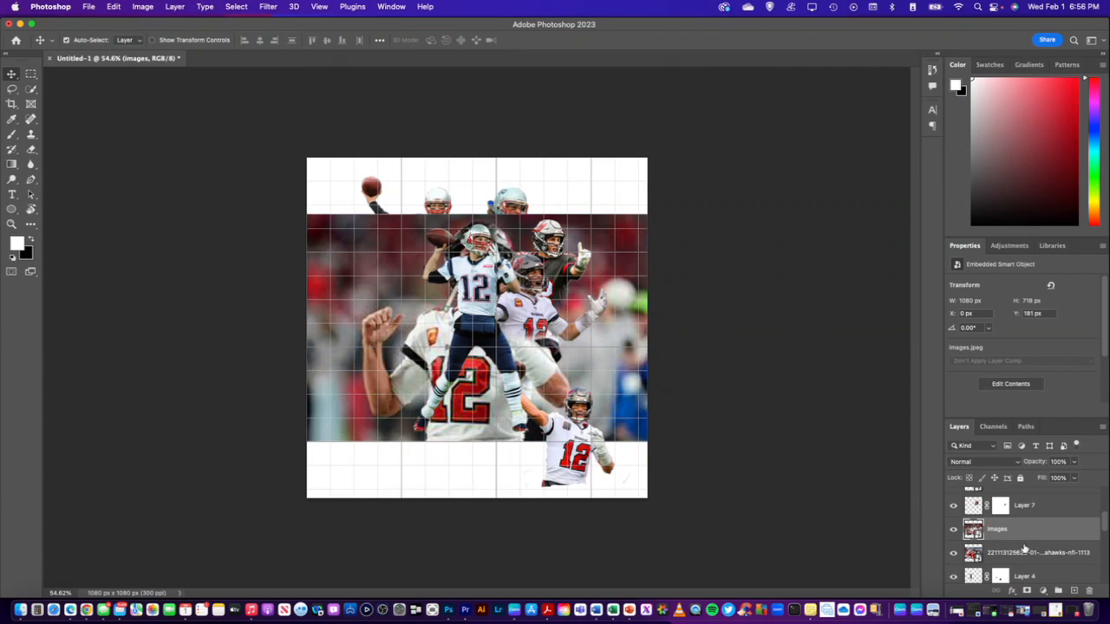
left_click(1025, 551, "super")
left_click_drag(1031, 533, 1027, 498)
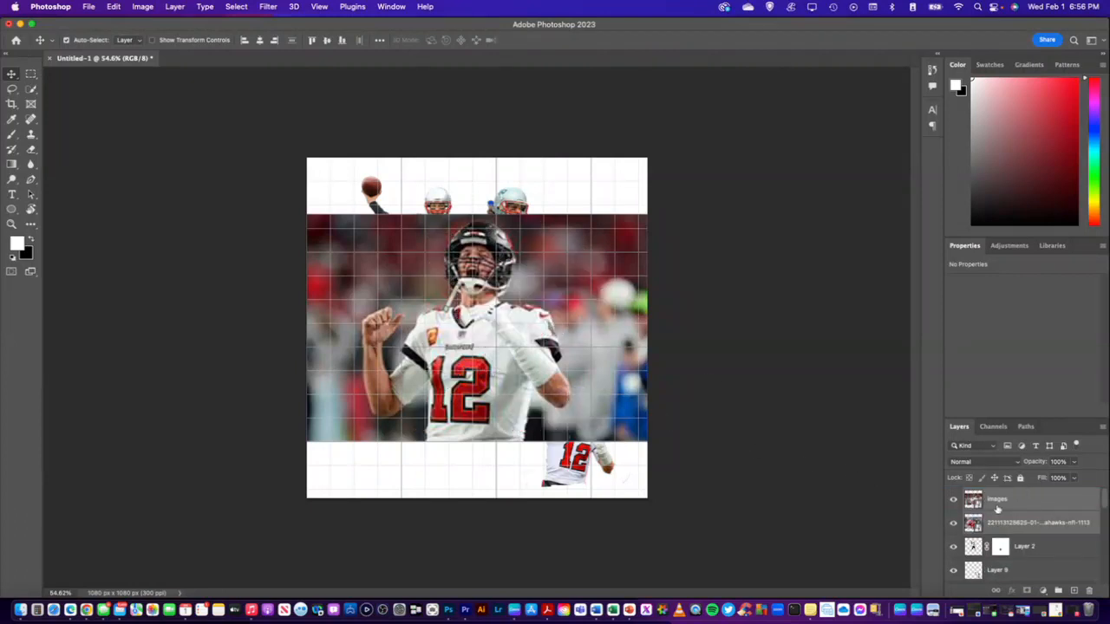
On the images layer, select the shouting white-jersey player, including his raised arm, with the Quick Selection tool
left_click(1025, 503)
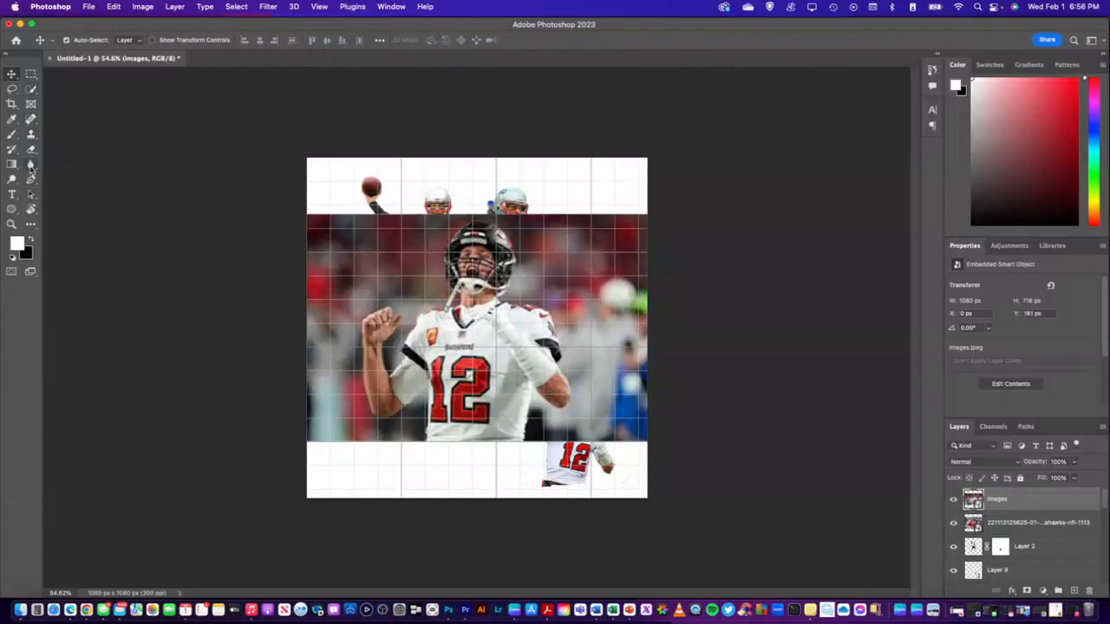
left_click(30, 88)
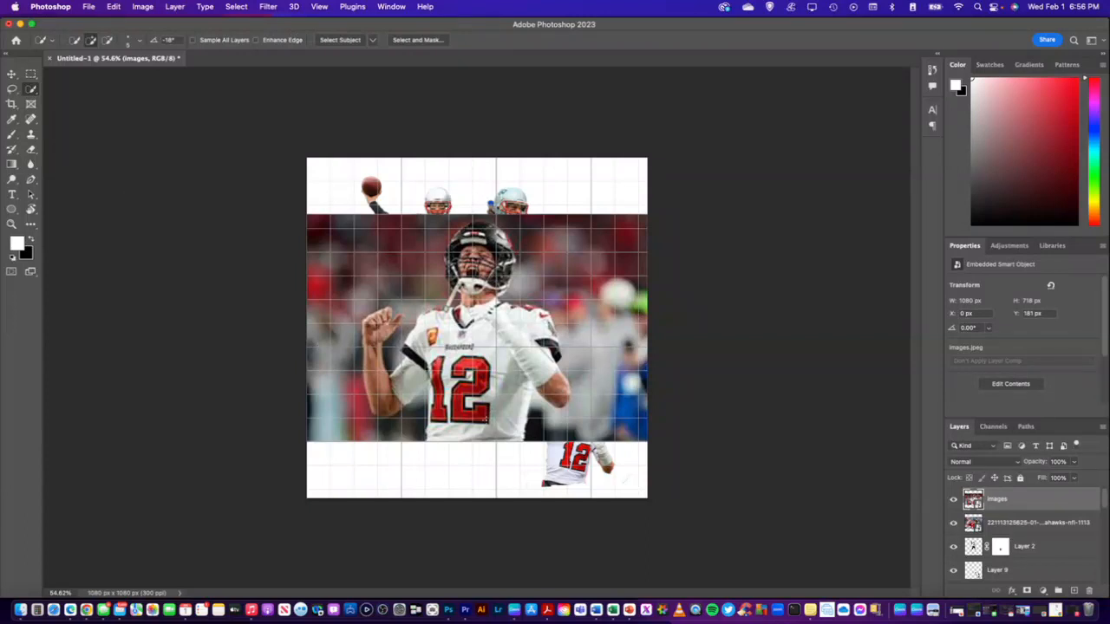
left_click_drag(485, 420, 491, 375)
mouse_move(459, 413)
left_mouse_down()
mouse_move(459, 363)
mouse_move(442, 390)
mouse_move(437, 368)
mouse_move(461, 334)
left_mouse_up()
left_click_drag(407, 382, 376, 371)
Subtract the dark background gap between the raised arm's sleeve and the white jersey from the selection
left_click(107, 40)
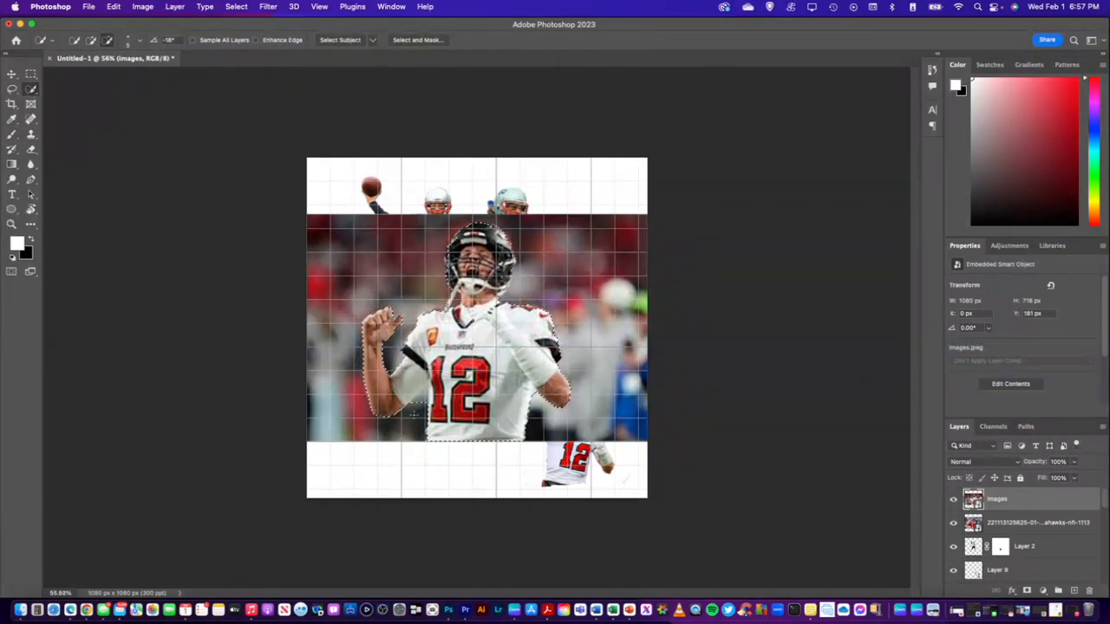
scroll(447, 402, "up", 5)
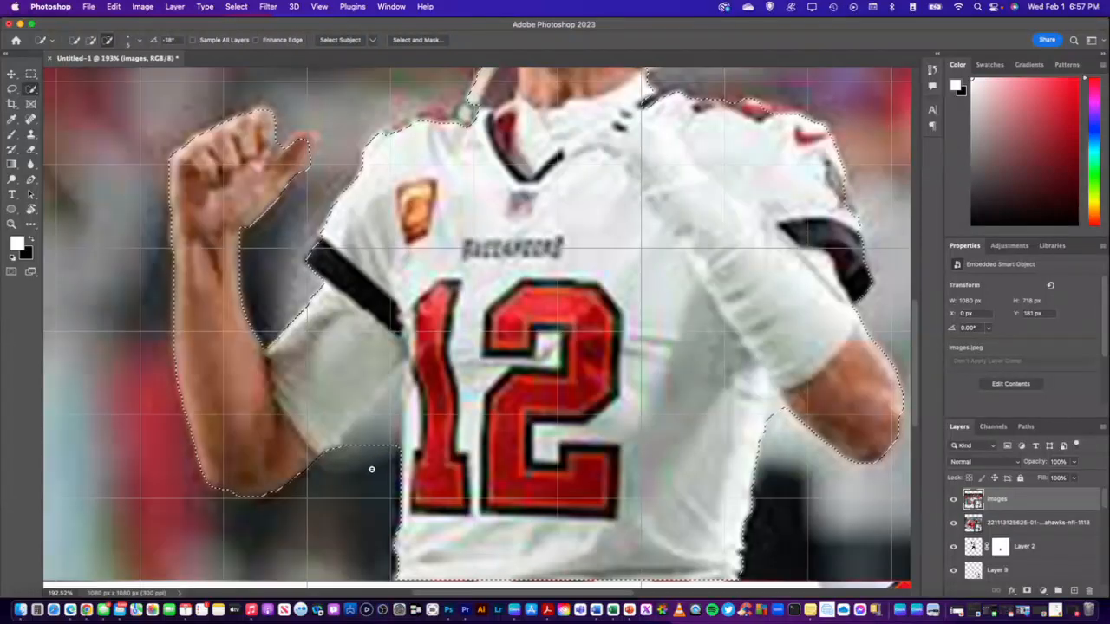
left_click_drag(365, 465, 402, 373)
left_click(91, 41)
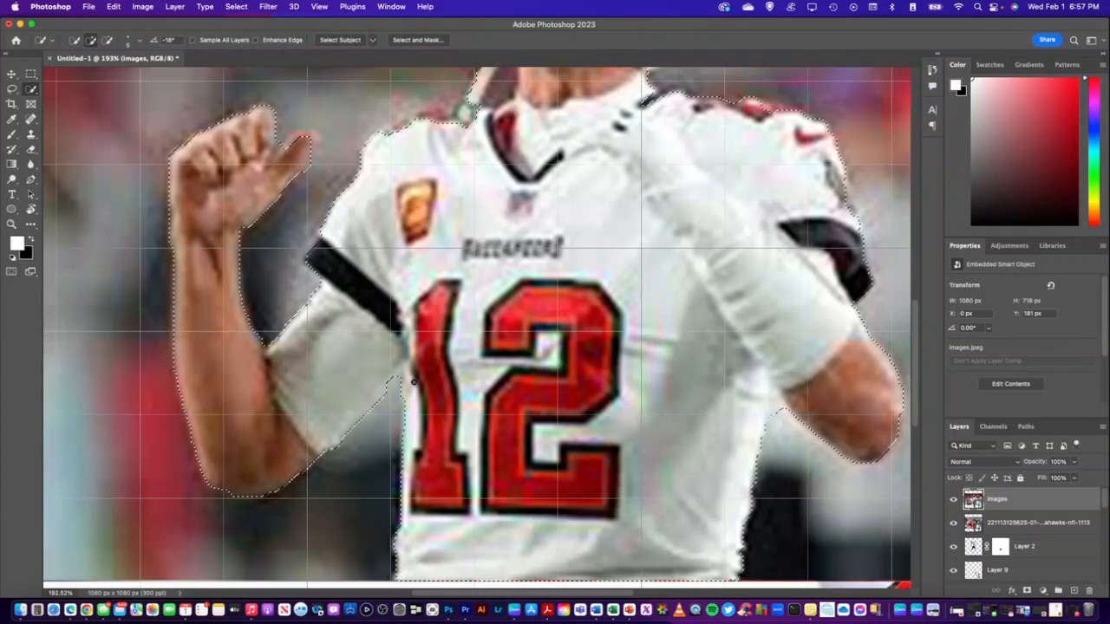
Subtract the gap between chin strap and neck, and refine the selection edge around the helmet's crown
scroll(420, 344, "up", 3)
scroll(420, 344, "up", 10)
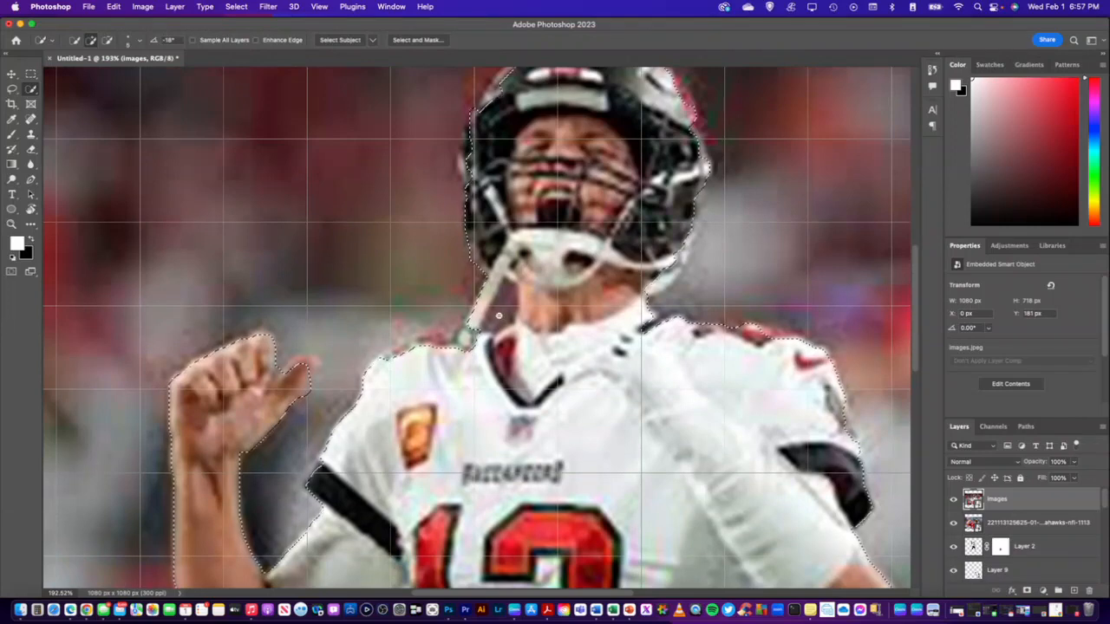
left_click(107, 40)
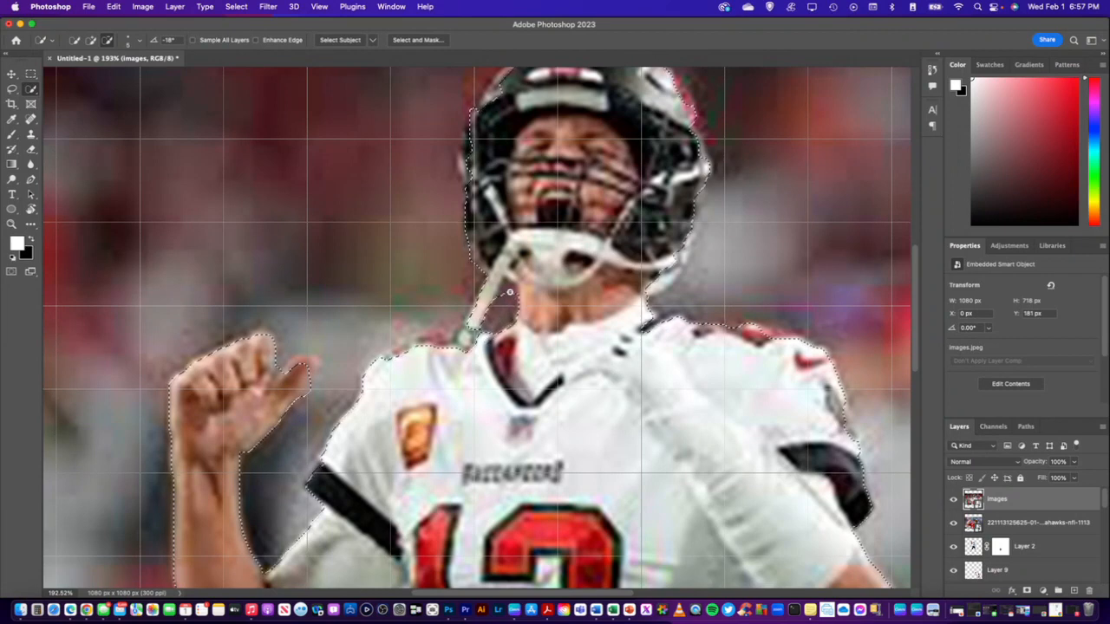
scroll(506, 312, "up", 5)
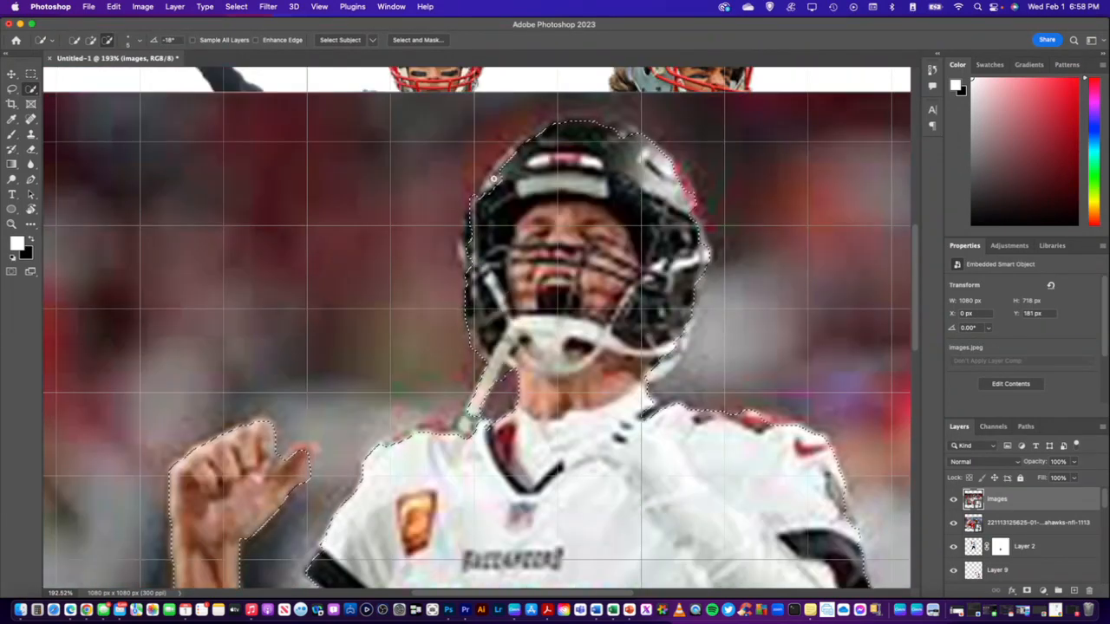
left_click(91, 40)
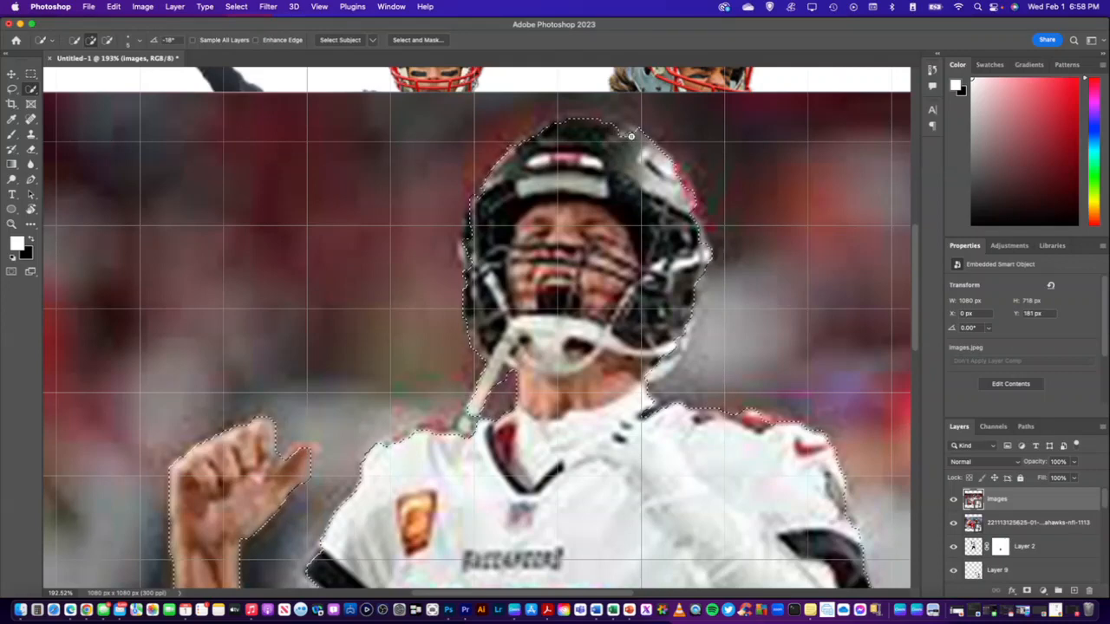
left_click(107, 40)
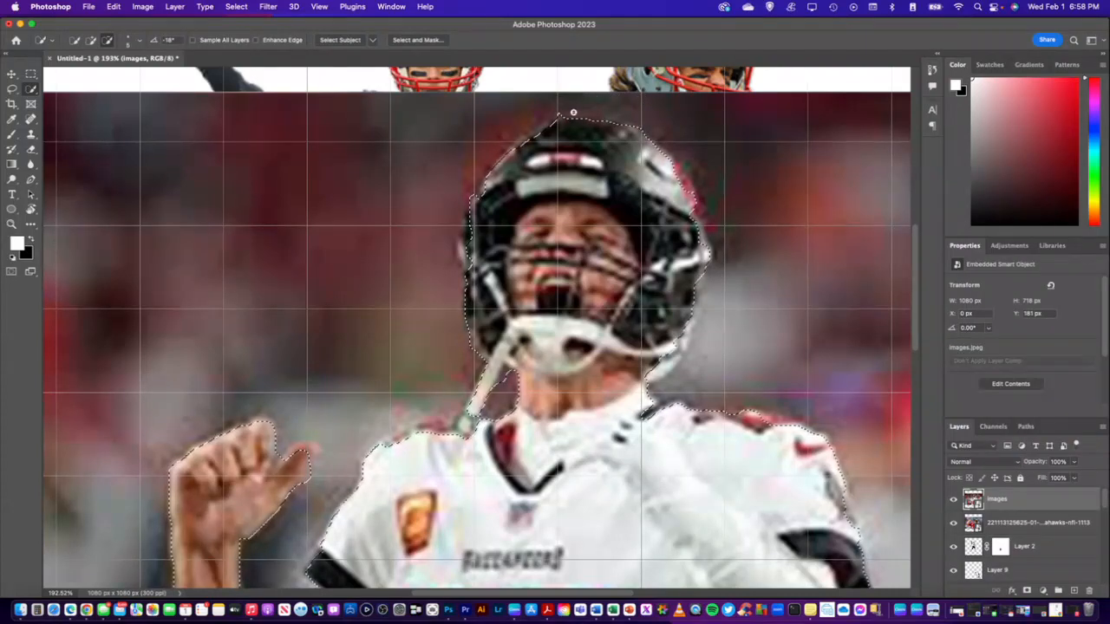
left_click(91, 41)
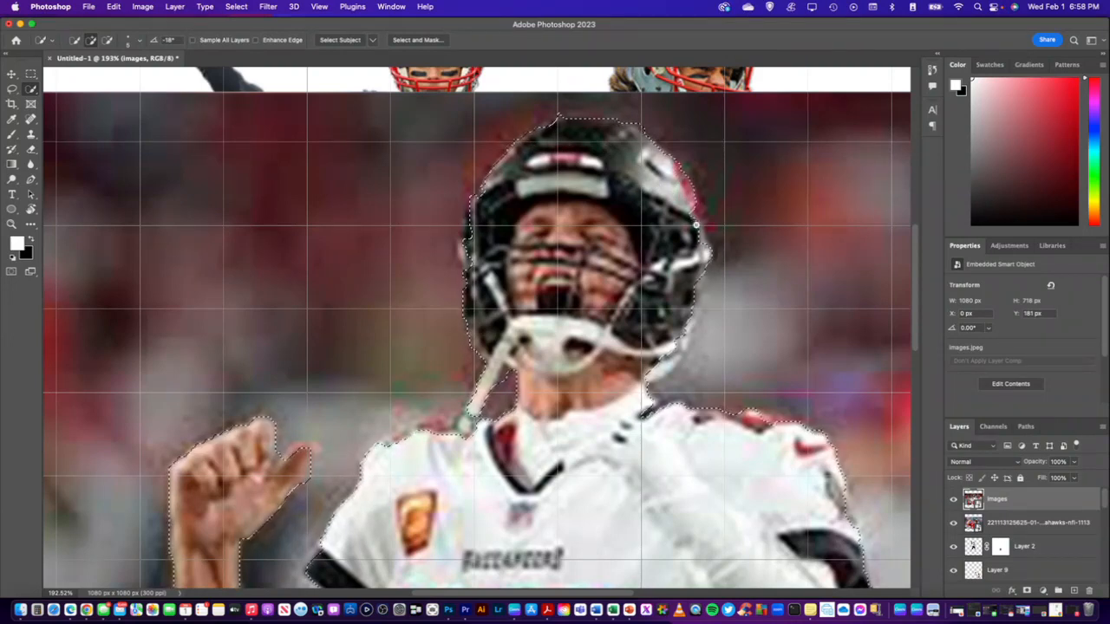
Refine the white-jersey player's selection along the helmet's side, both shoulders and the gap under the raised arm
scroll(668, 295, "down", 3)
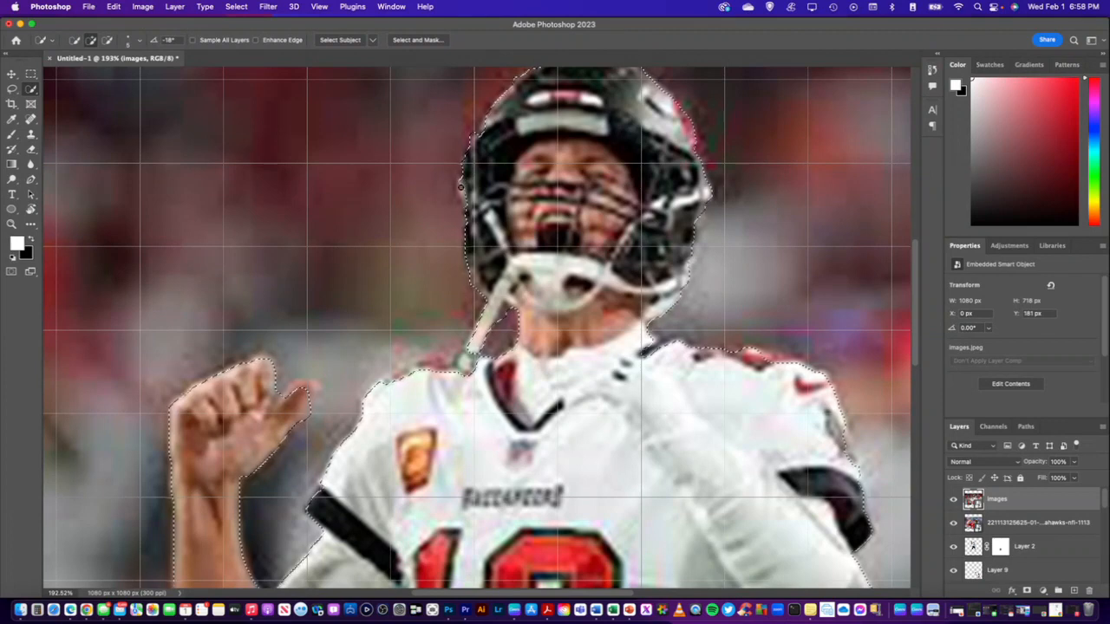
scroll(472, 260, "down", 3)
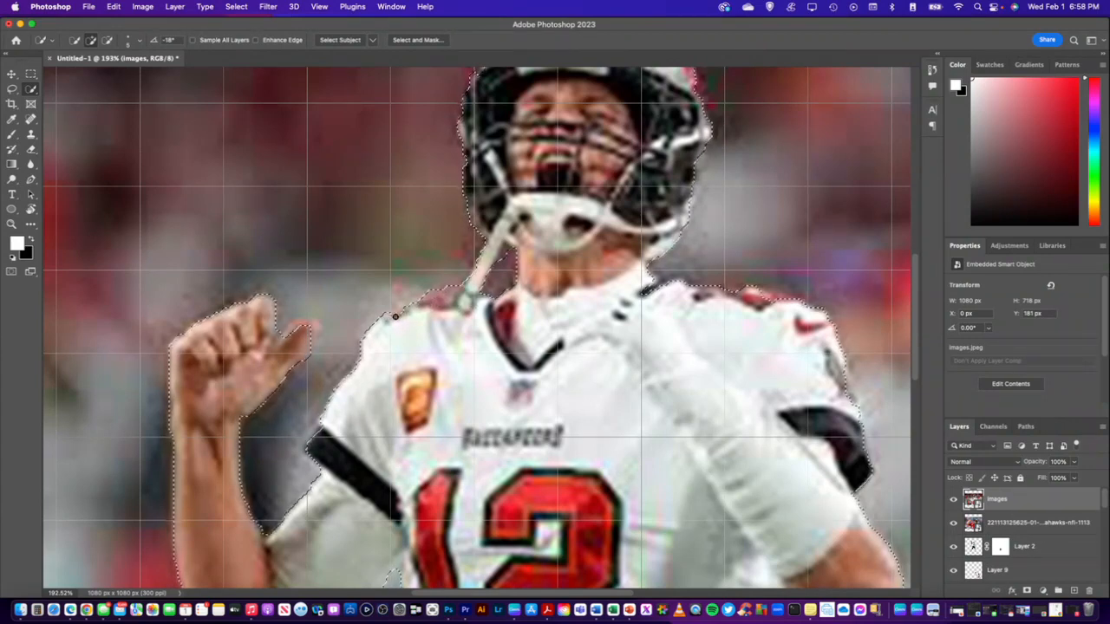
scroll(708, 287, "down", 3)
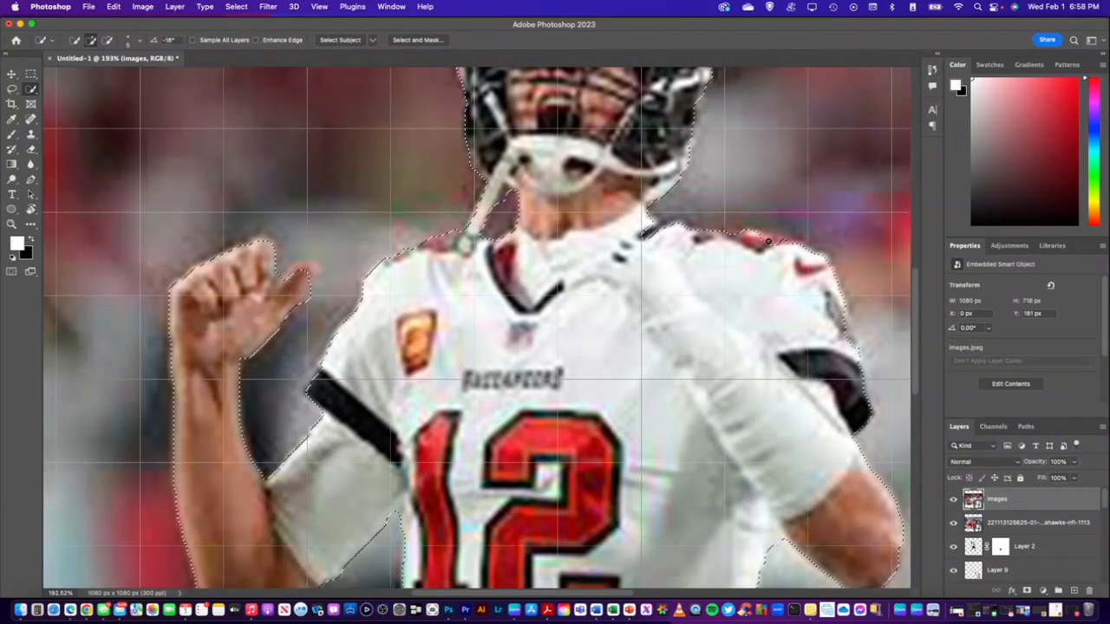
scroll(772, 247, "down", 4)
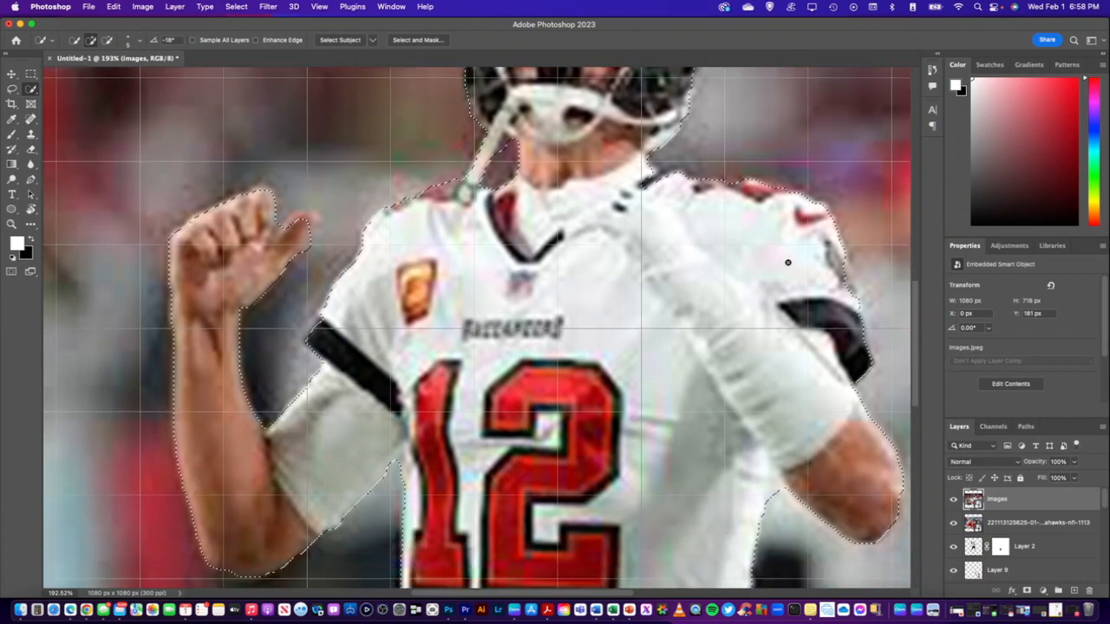
scroll(788, 263, "down", 8)
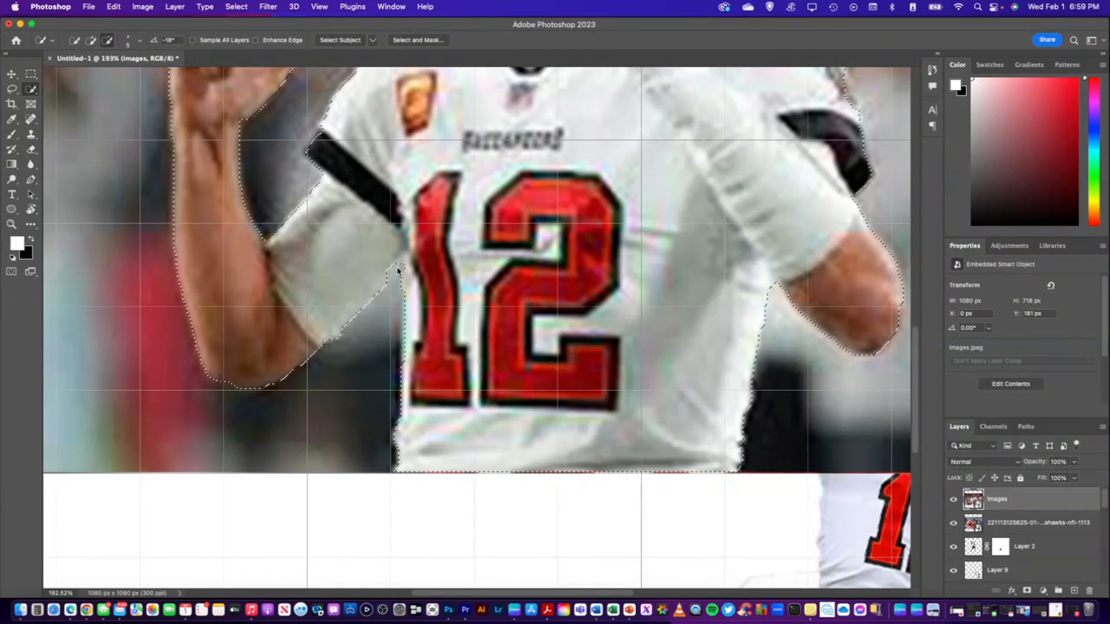
Touch up the selection edge where the white-jersey player's collar meets the neck below the helmet
scroll(400, 272, "up", 5)
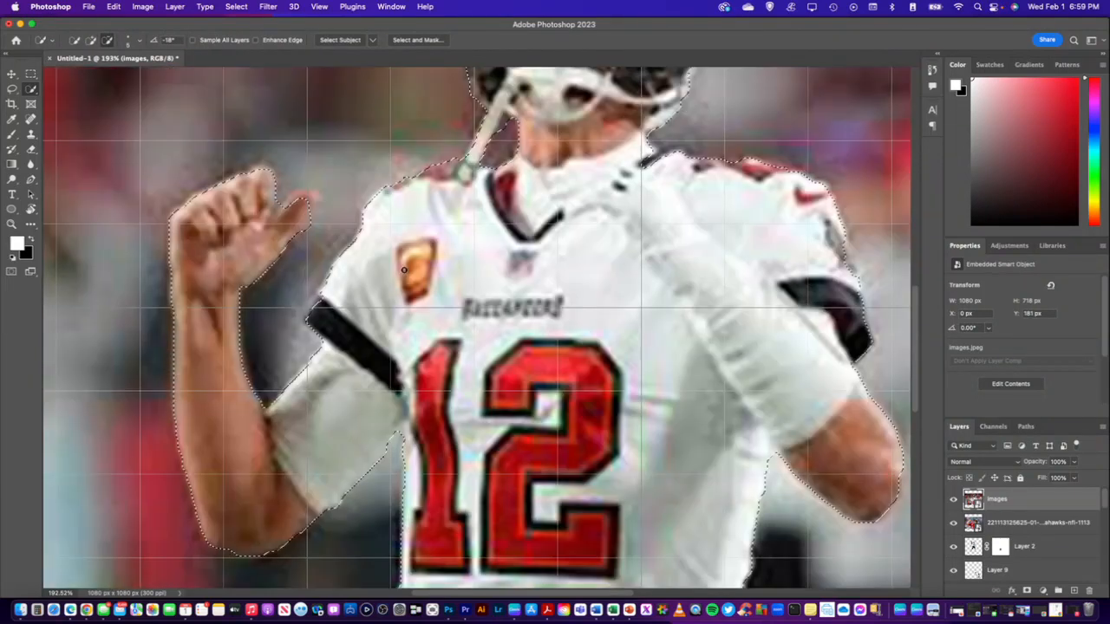
scroll(403, 270, "up", 3)
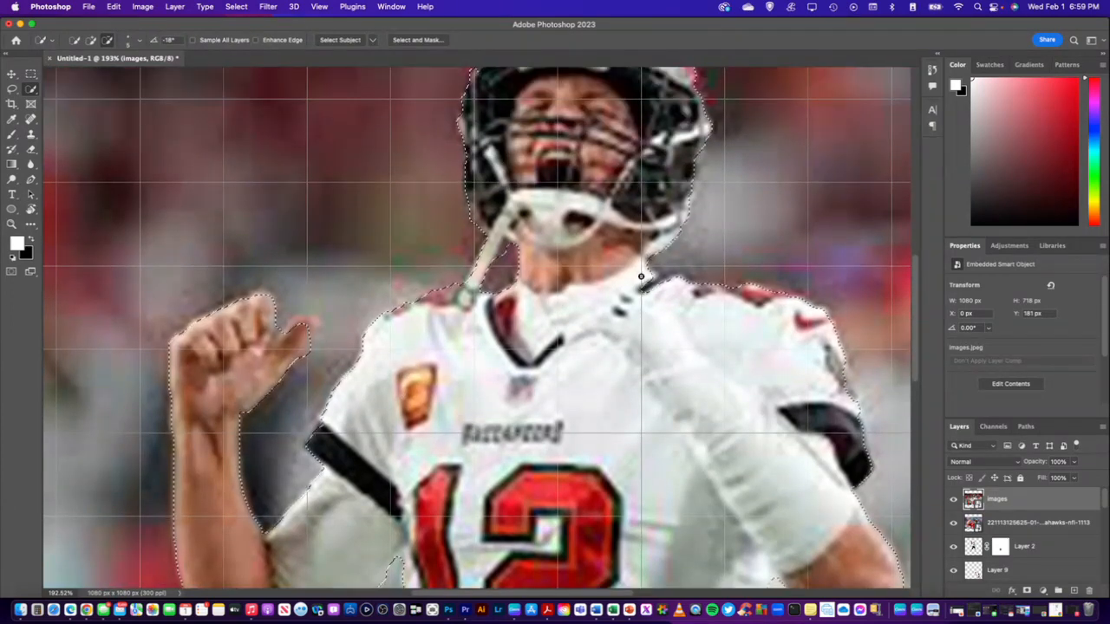
scroll(556, 249, "up", 1)
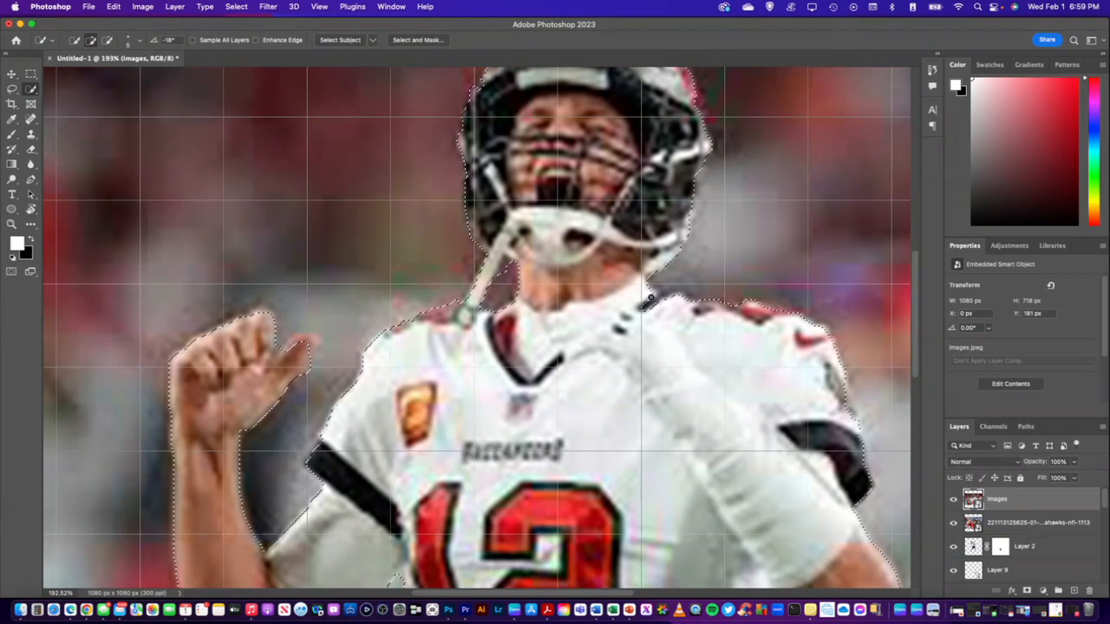
scroll(650, 279, "up", 1)
scroll(650, 280, "up", 5)
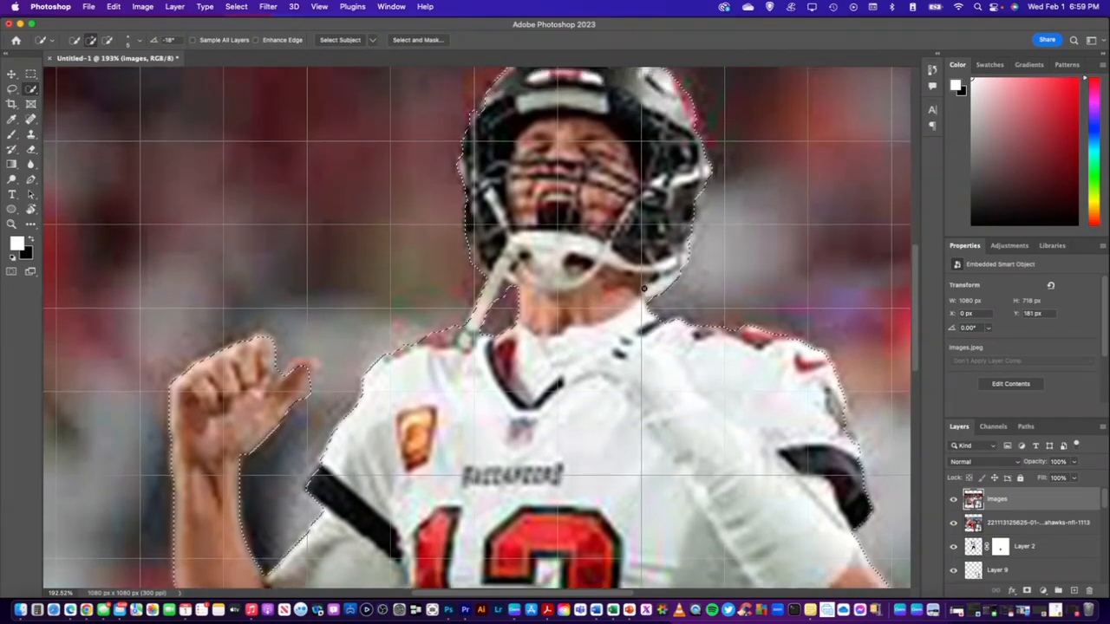
Copy the selected white-jersey player to a new layer and delete the original images layer
scroll(637, 285, "down", 10)
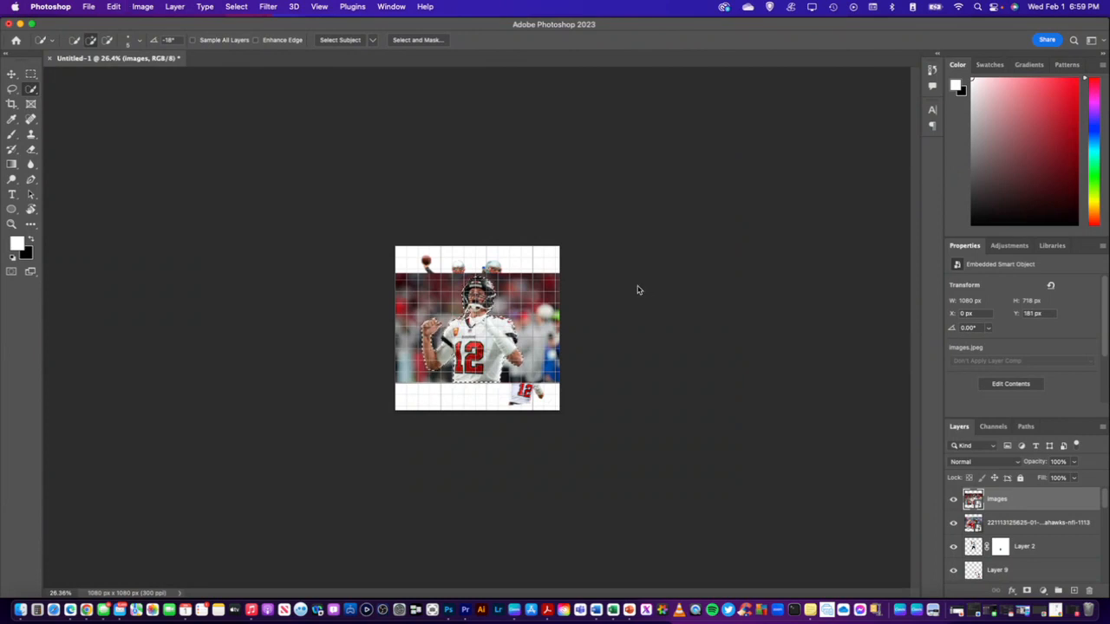
key("super+j")
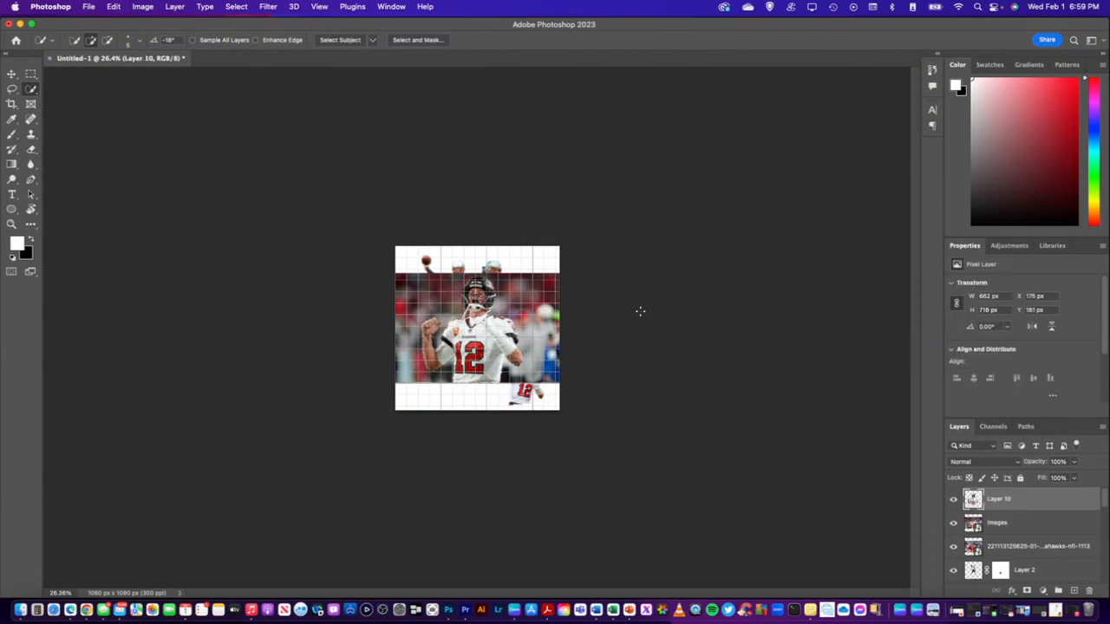
left_click(953, 524)
left_click(953, 524)
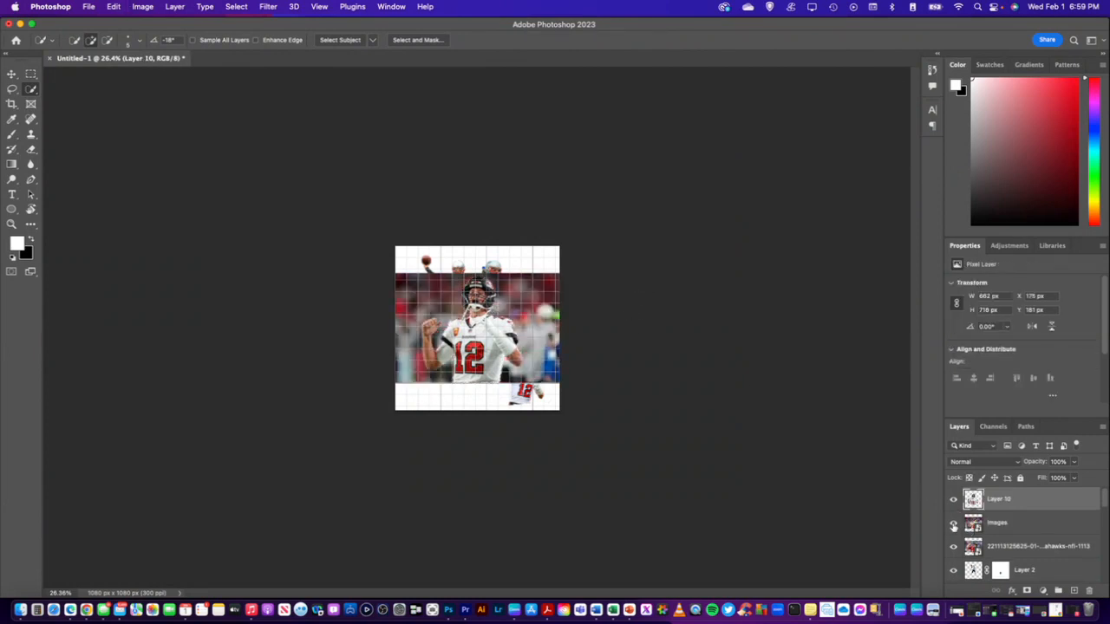
left_click(1013, 524)
key("Delete")
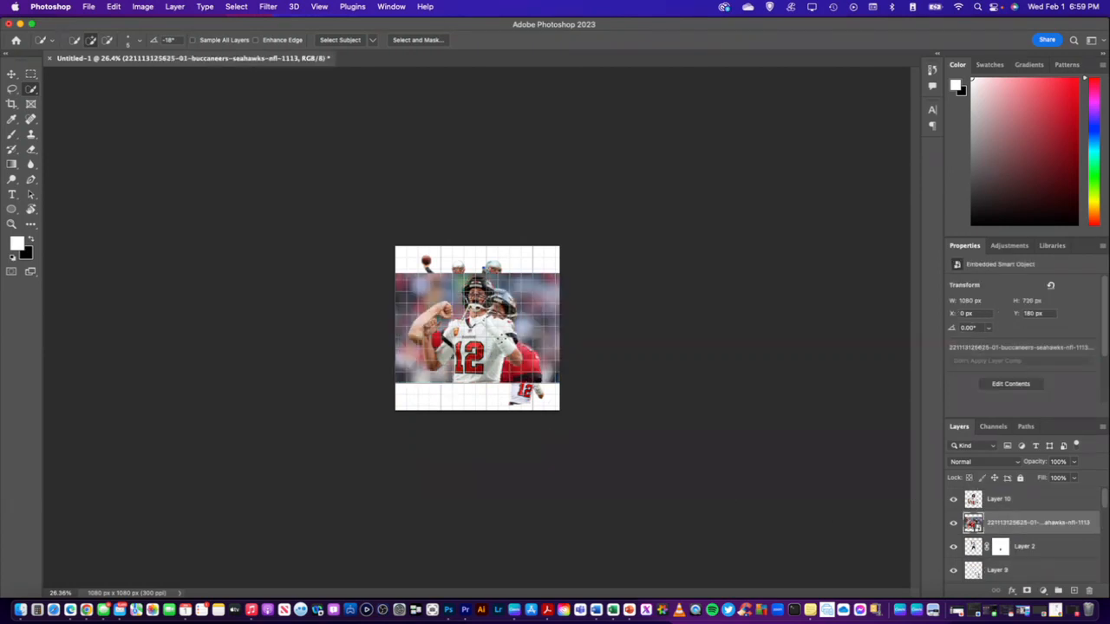
Move the red-jersey photo layer to the top of the stack and quick-select the player's torso and helmet
left_click_drag(1019, 523, 1012, 492)
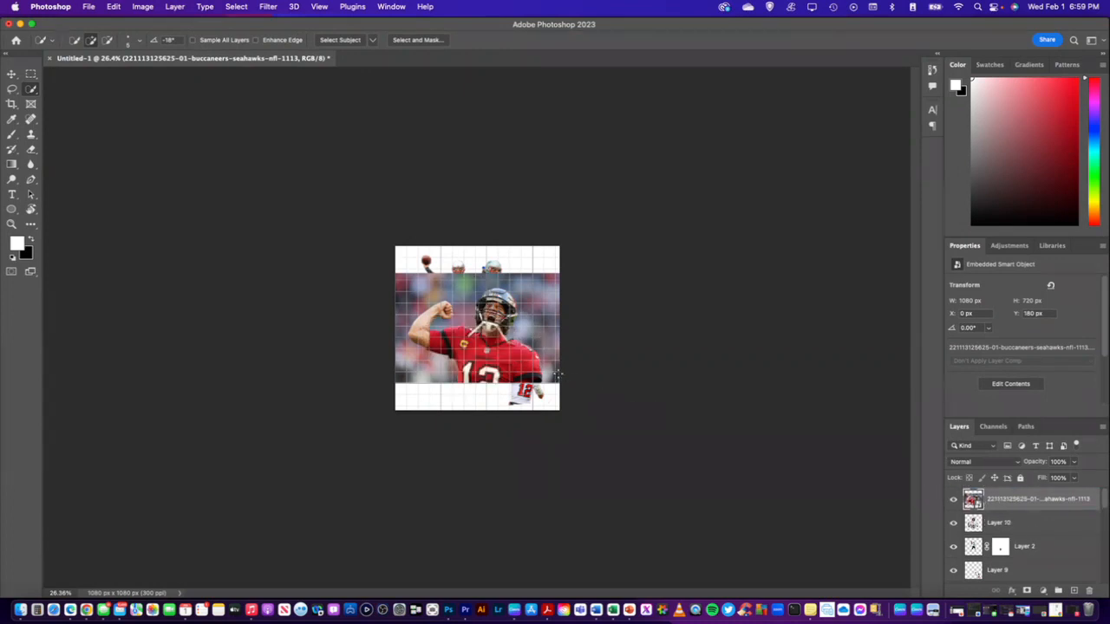
scroll(557, 374, "up", 6)
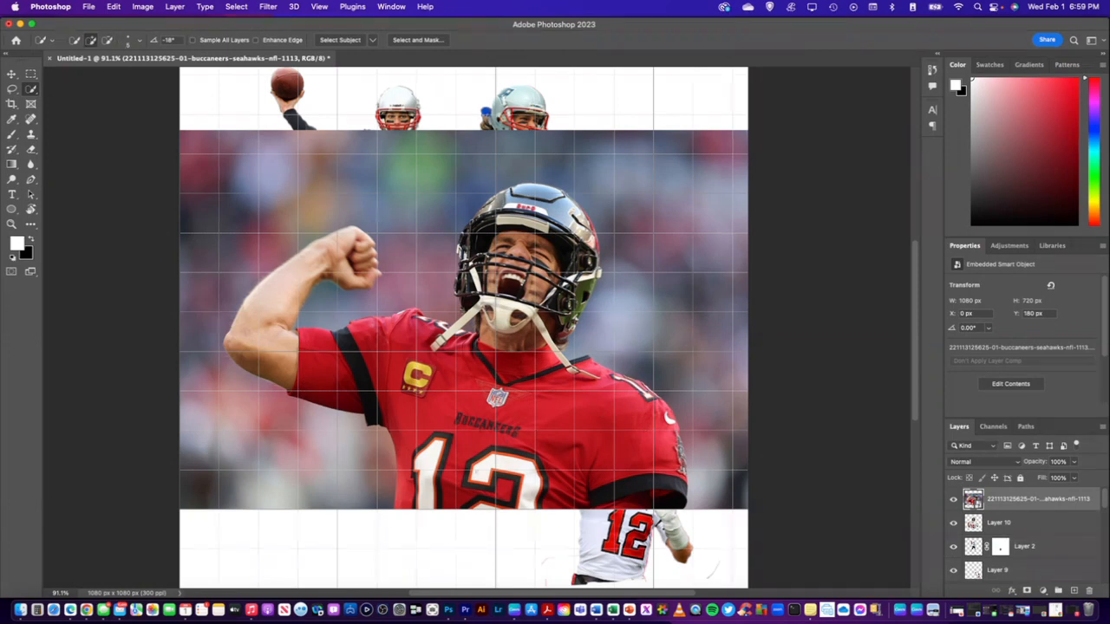
mouse_move(507, 498)
left_mouse_down()
mouse_move(479, 495)
mouse_move(472, 425)
mouse_move(516, 420)
mouse_move(578, 463)
mouse_move(672, 462)
left_mouse_up()
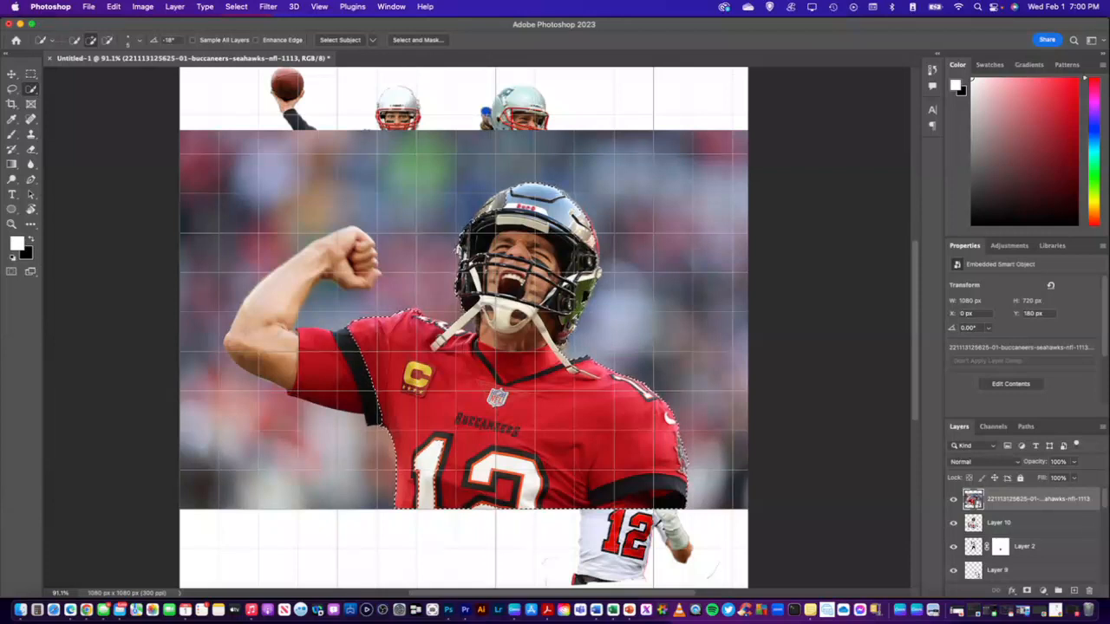
Add the unselected patch around the red-jersey player's teeth and upper lip to the selection
left_click(108, 42)
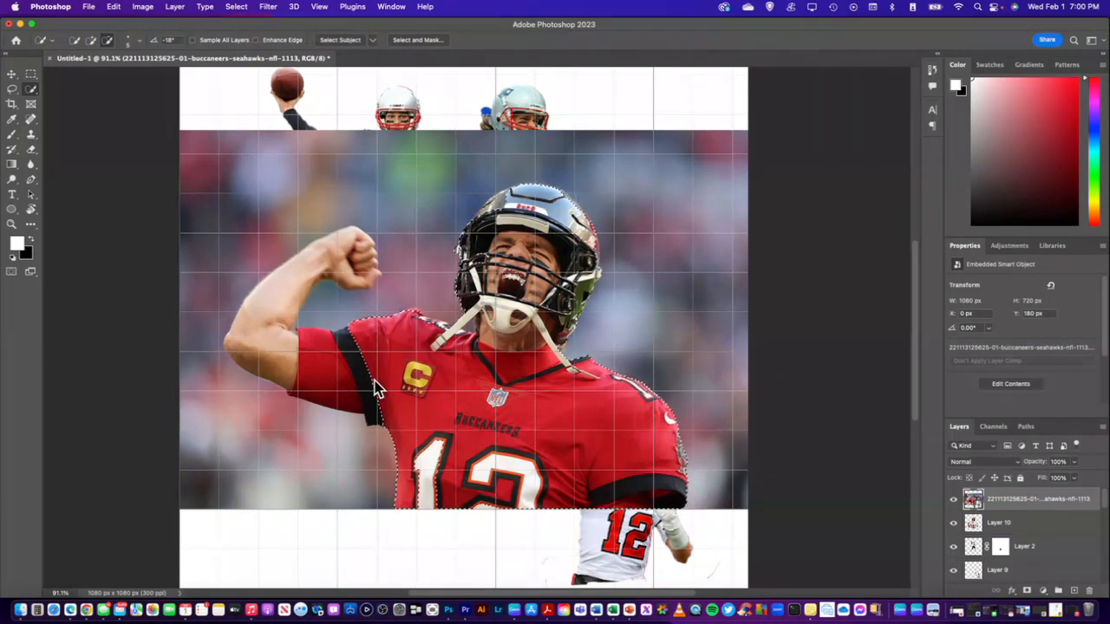
scroll(464, 319, "up", 15)
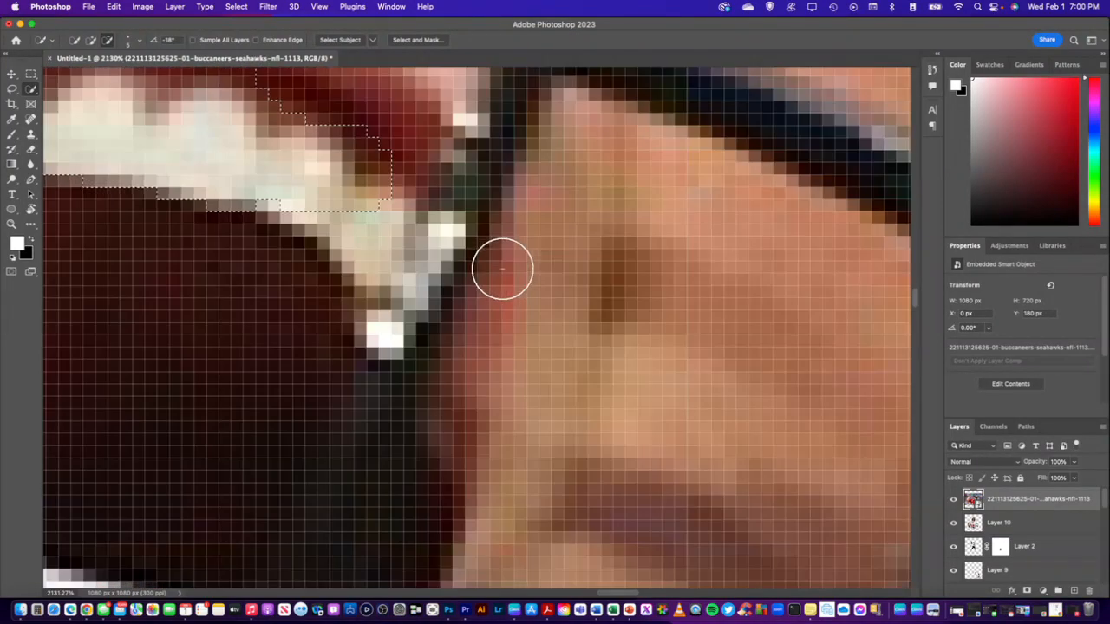
scroll(475, 271, "down", 9)
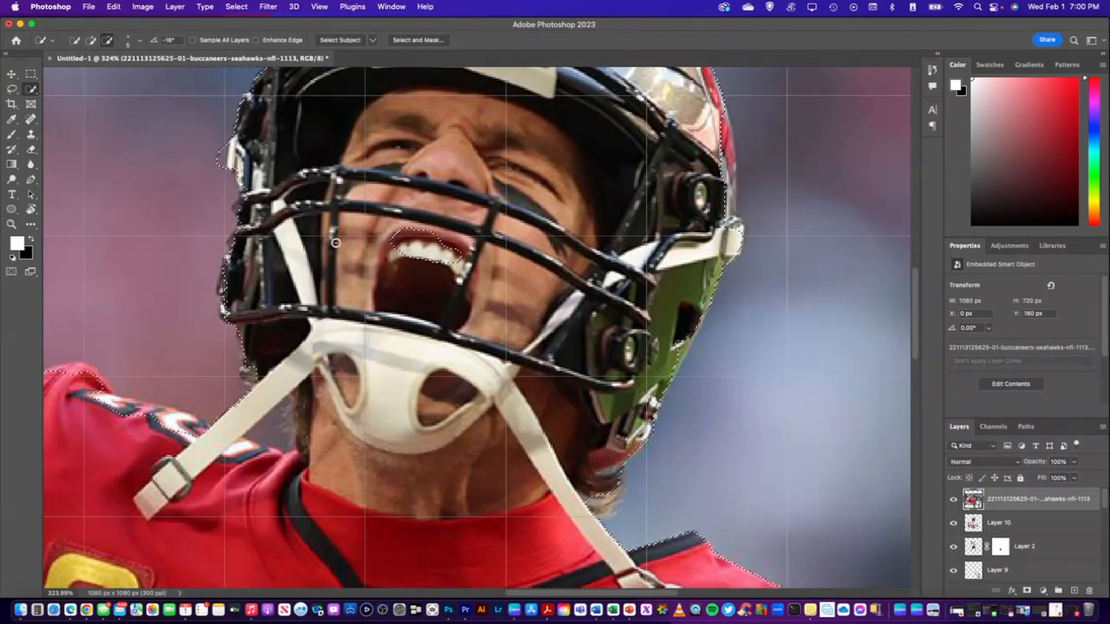
left_click(92, 41)
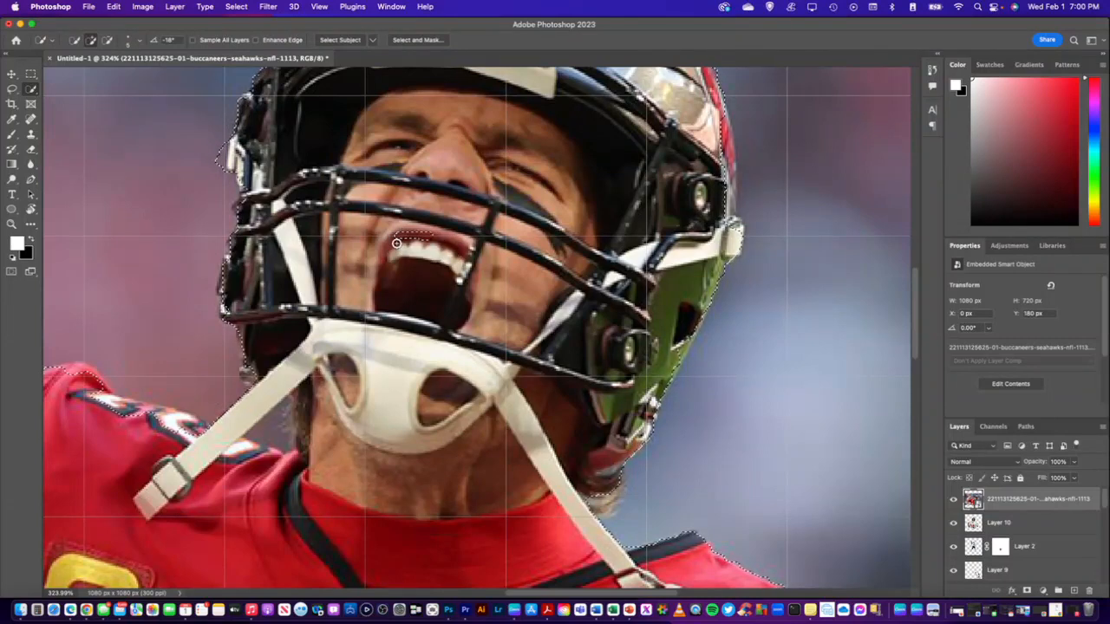
left_click_drag(396, 244, 430, 237)
scroll(427, 243, "down", 1)
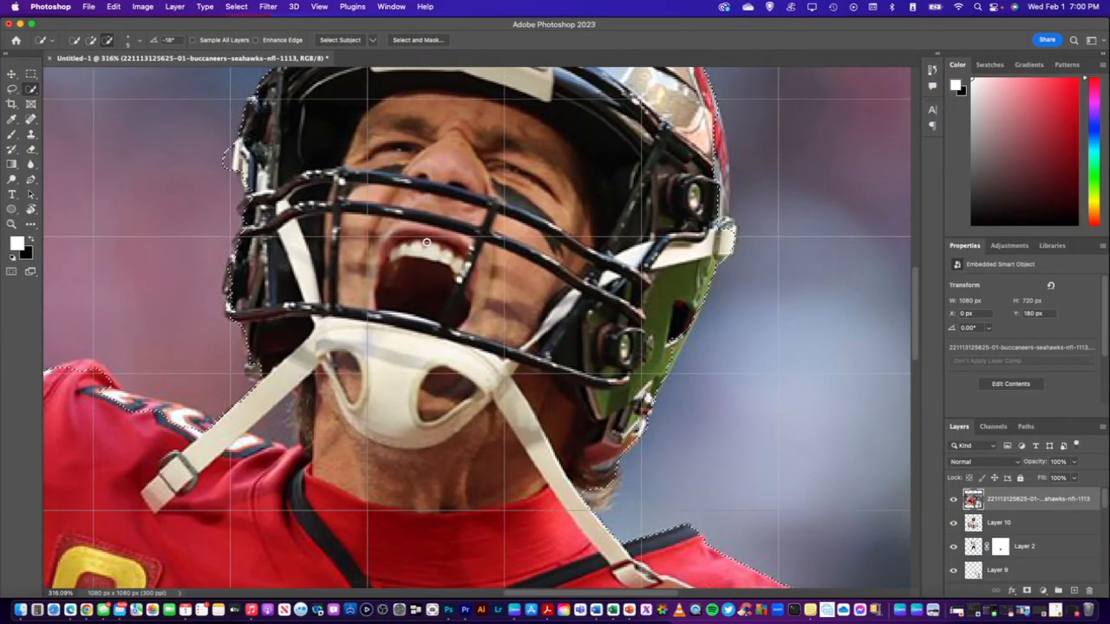
scroll(427, 242, "down", 10)
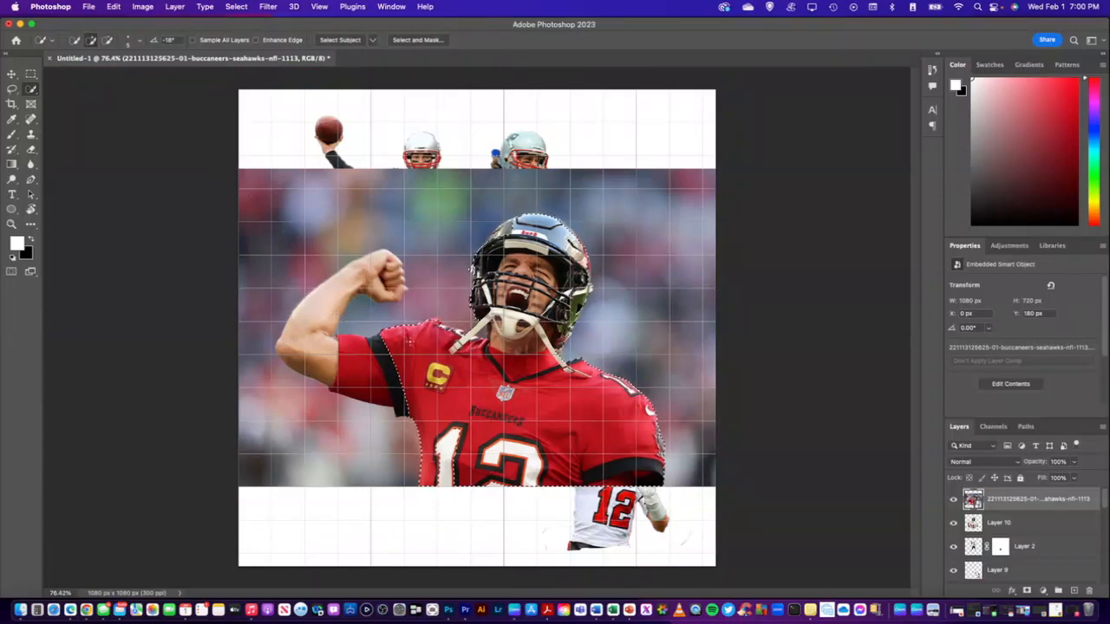
Extend the red-jersey player's selection over the outer sleeve, the raised arm and the clenched fist
scroll(482, 374, "up", 7)
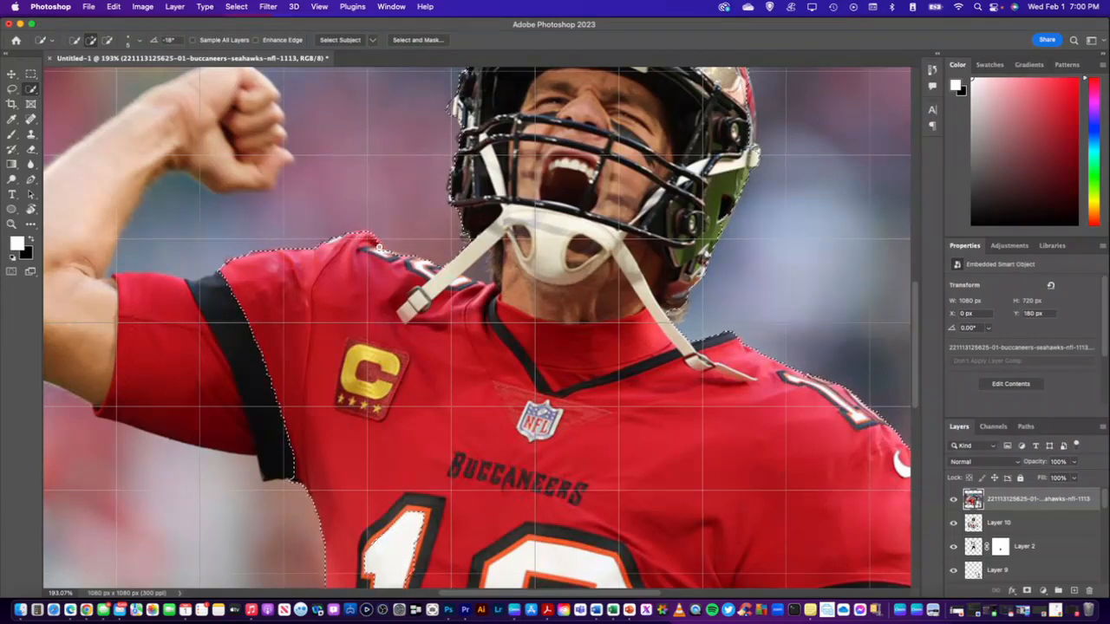
scroll(262, 347, "down", 10, "alt")
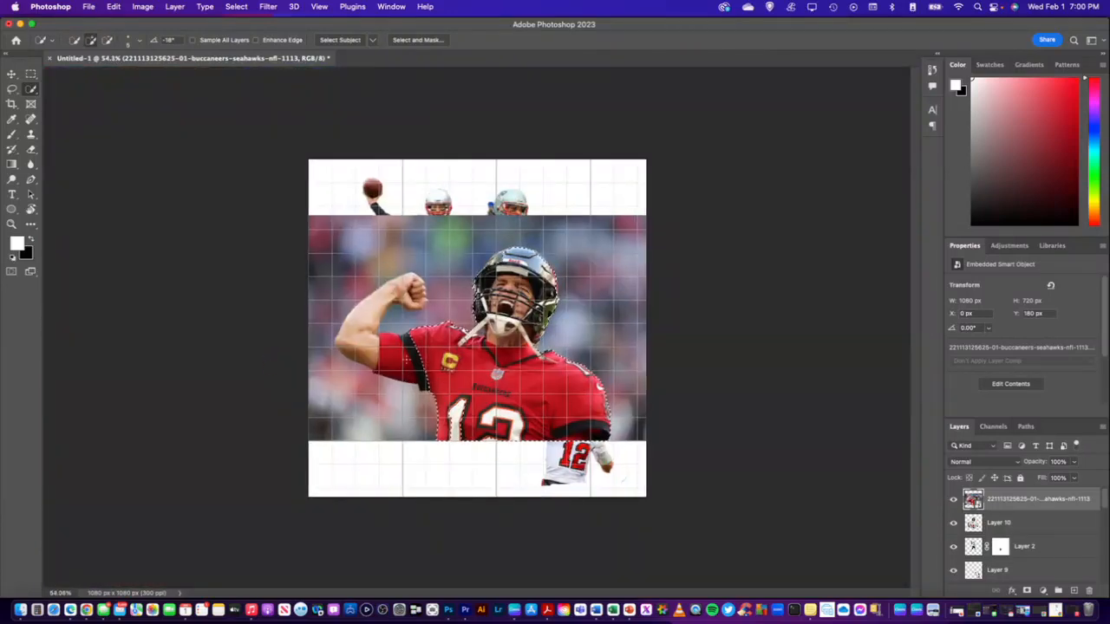
scroll(429, 265, "up", 5, "alt")
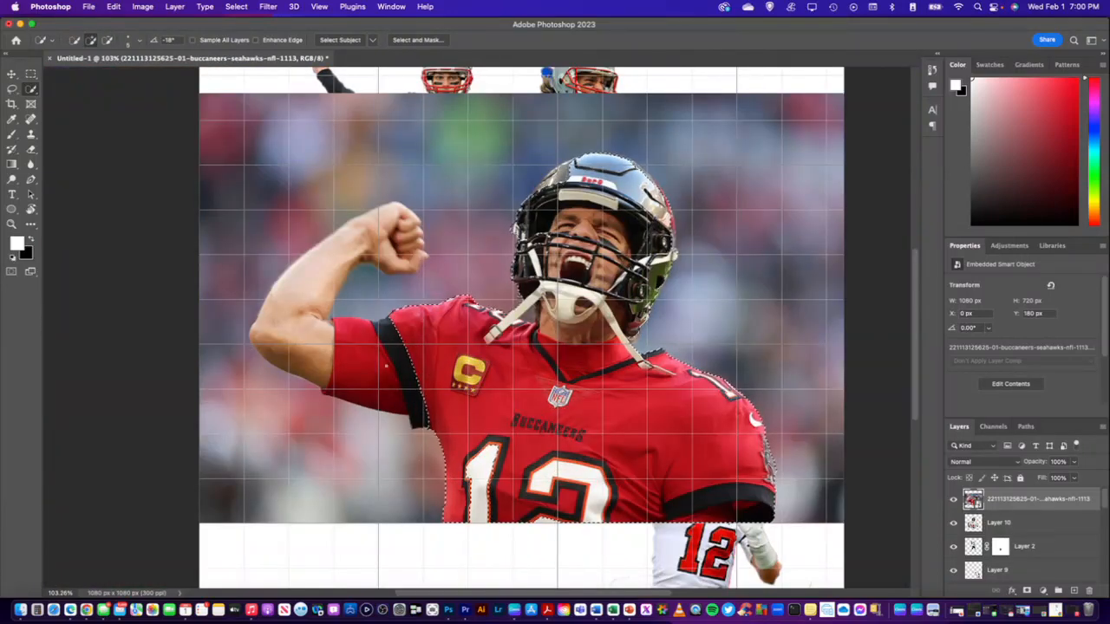
mouse_move(421, 374)
left_mouse_down()
mouse_move(299, 345)
mouse_move(408, 217)
left_mouse_up()
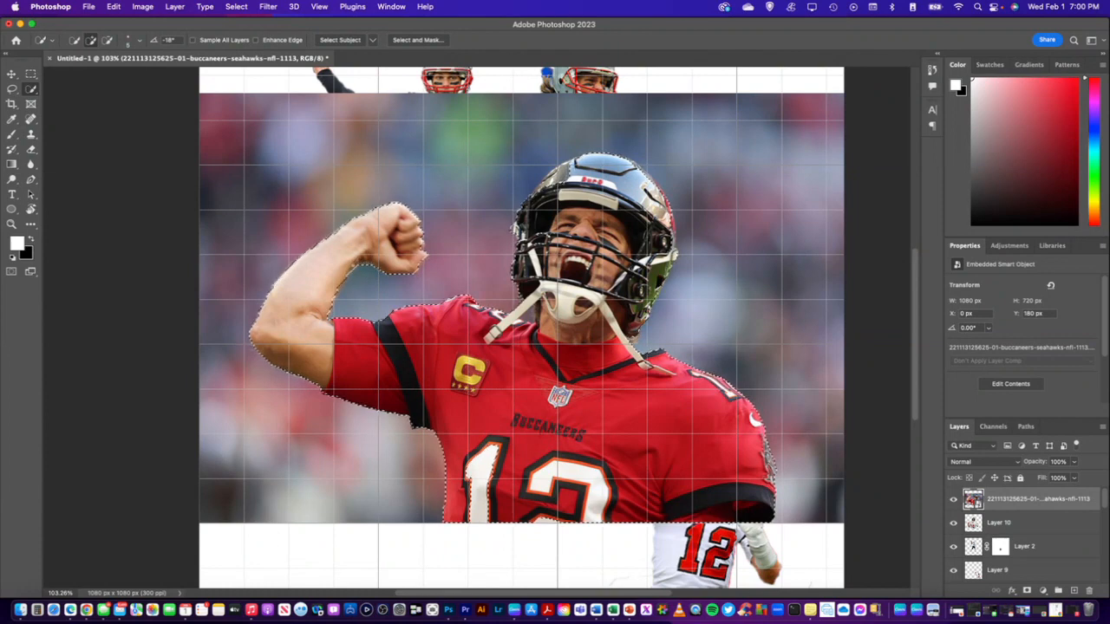
Examine the red-jersey player's selection edge around the fist, arm, helmet, shoulders and lower jersey
scroll(520, 330, "down", 1)
scroll(520, 329, "down", 5)
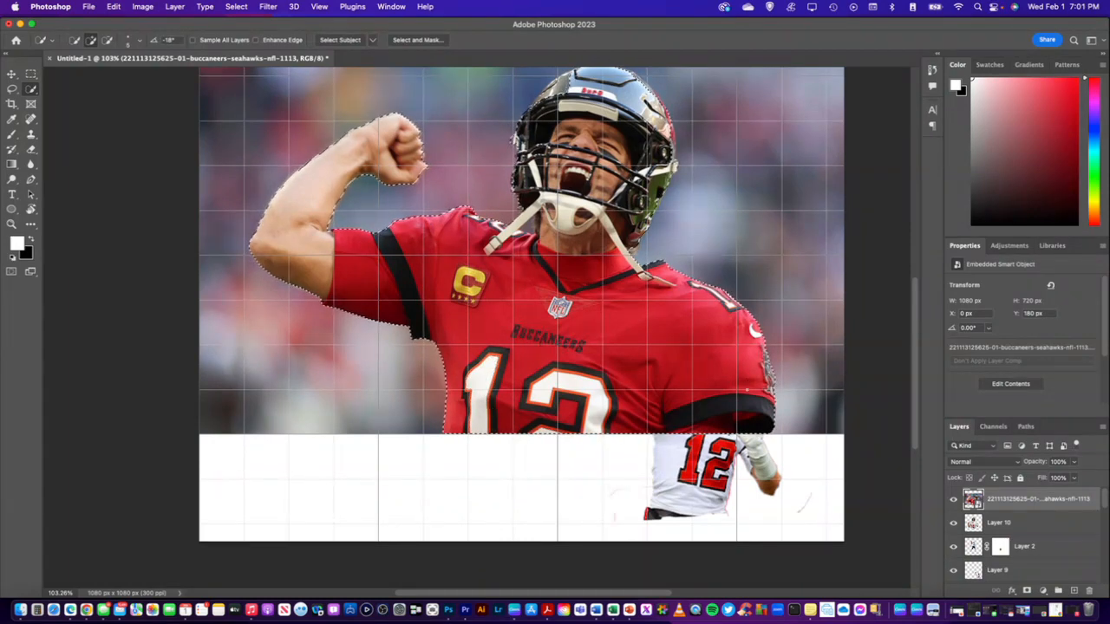
scroll(728, 372, "up", 1)
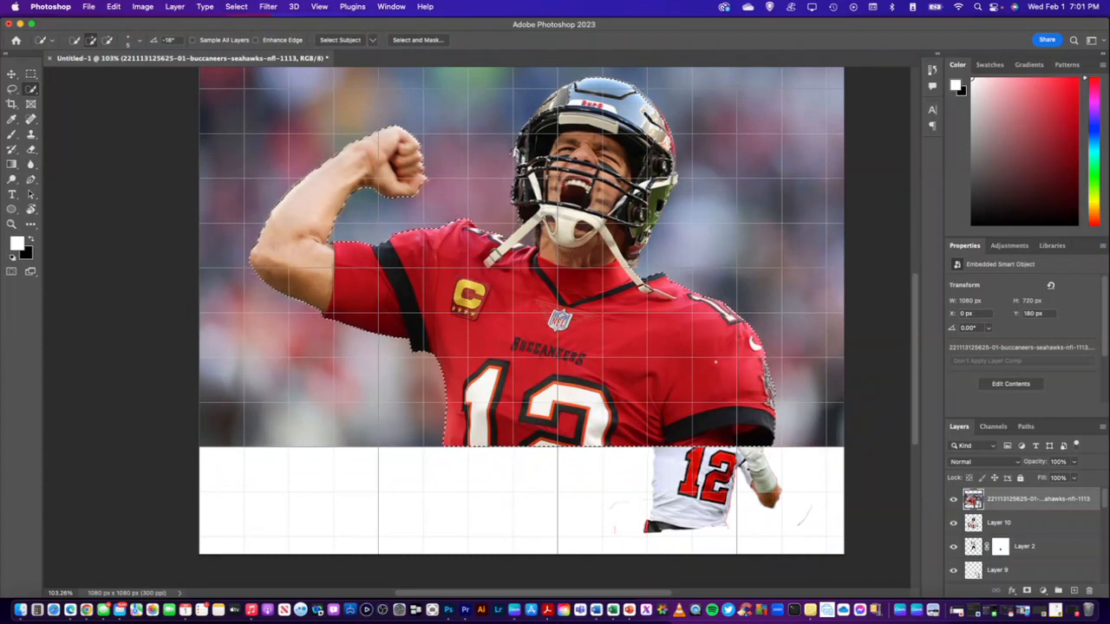
scroll(737, 377, "up", 3)
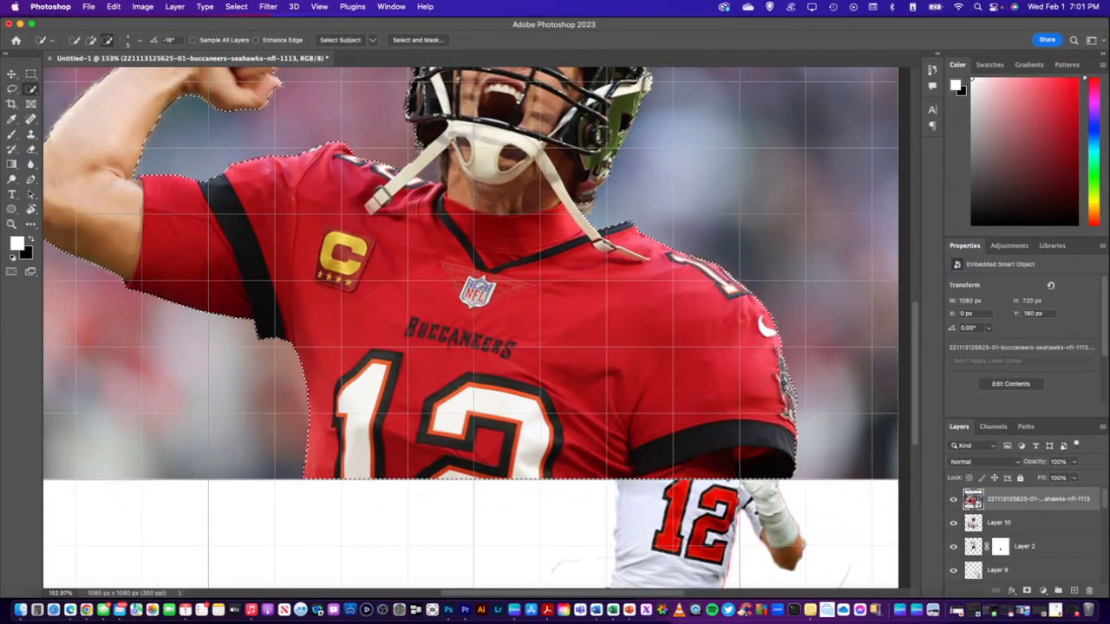
scroll(737, 347, "up", 1)
scroll(598, 277, "up", 3)
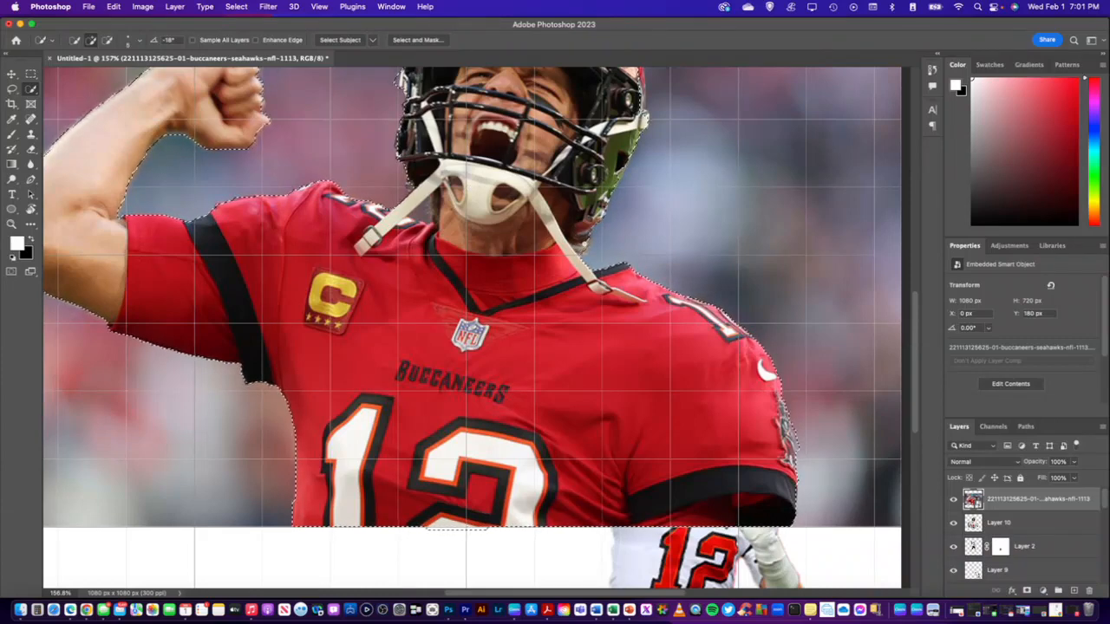
scroll(473, 328, "up", 3)
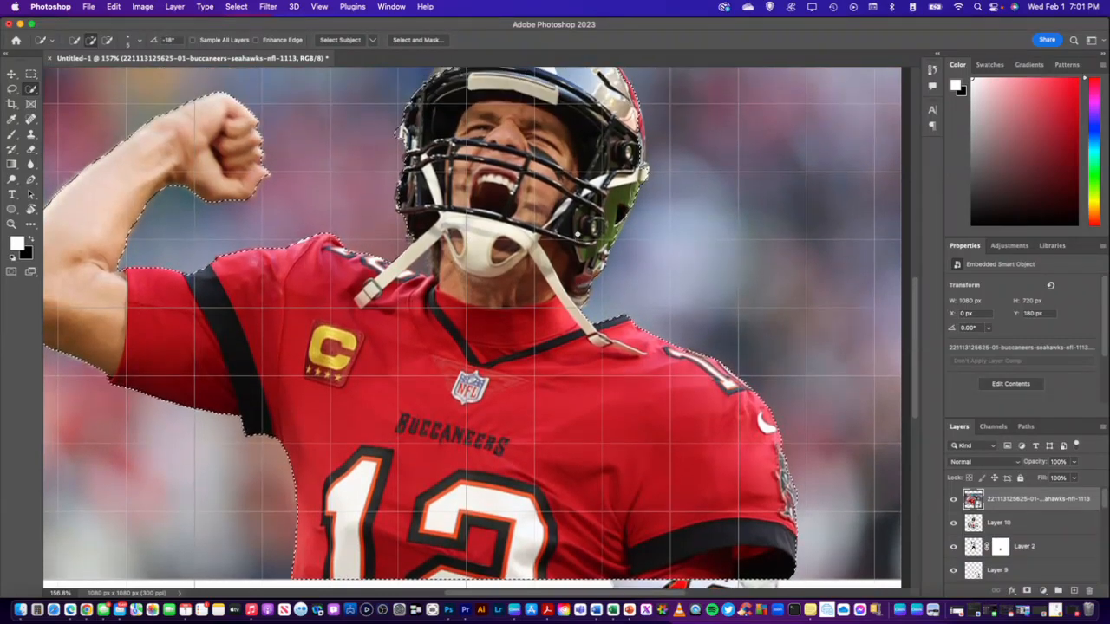
scroll(473, 327, "up", 3)
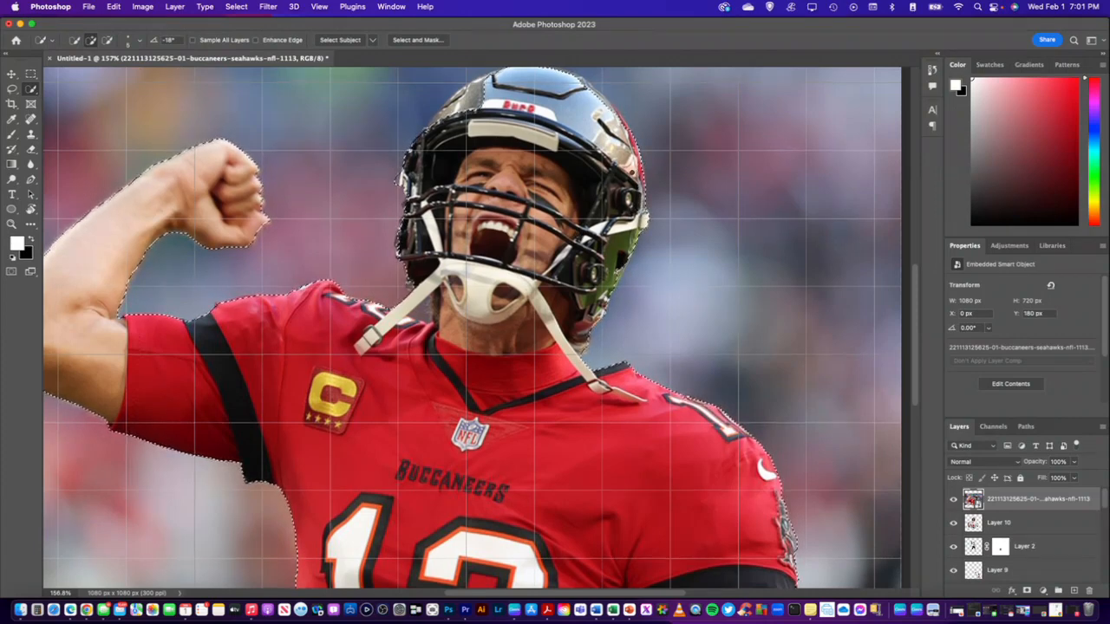
scroll(472, 328, "up", 2)
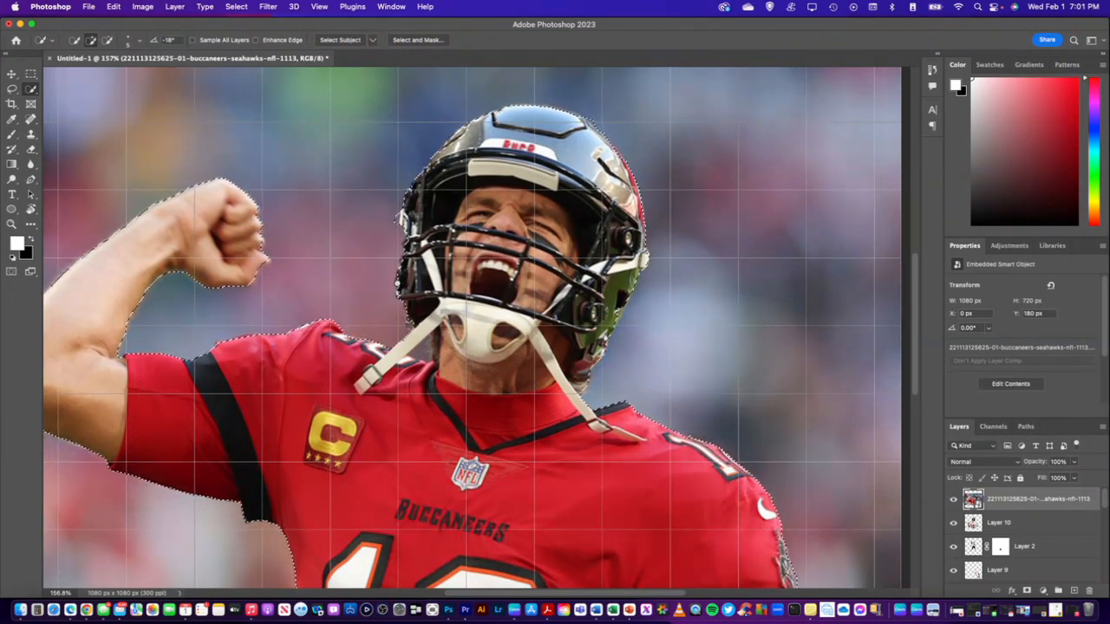
scroll(472, 328, "up", 1)
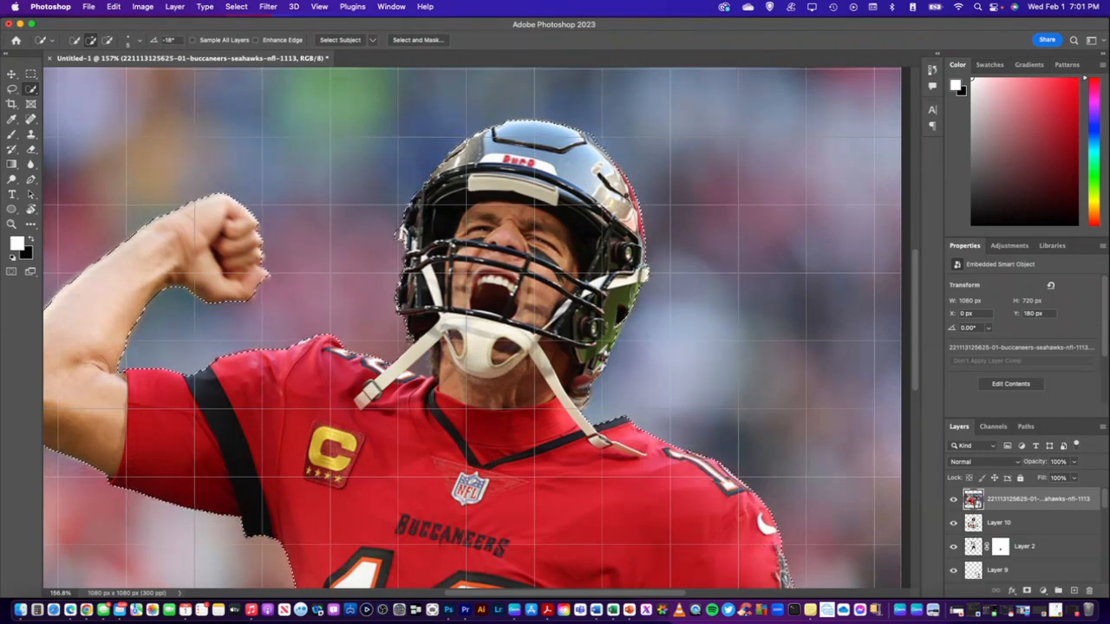
scroll(277, 148, "down", 1)
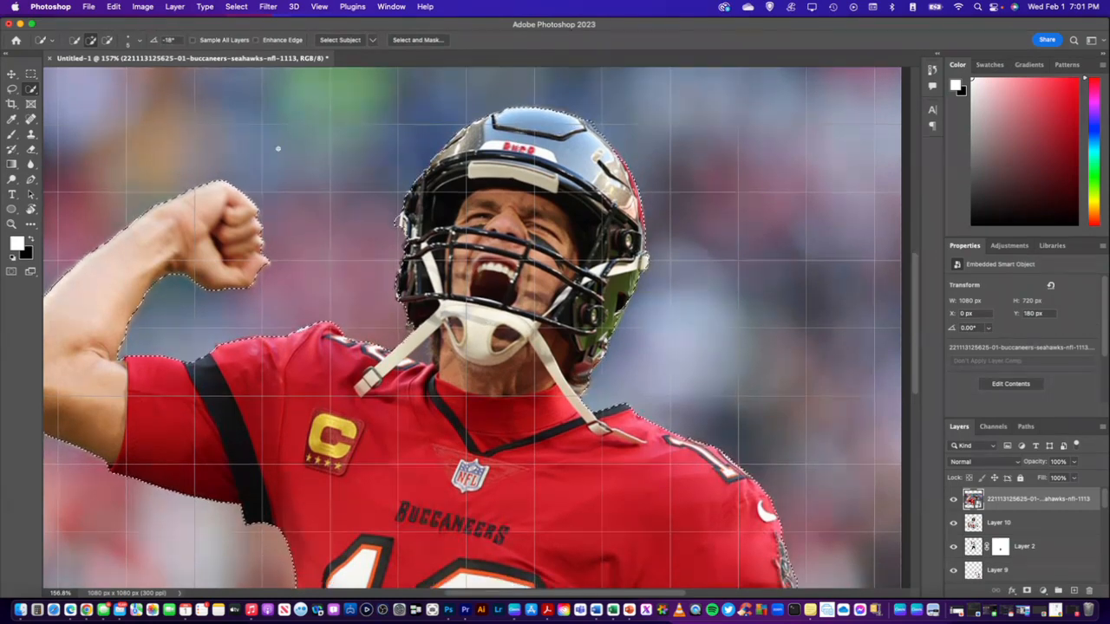
left_click(106, 40)
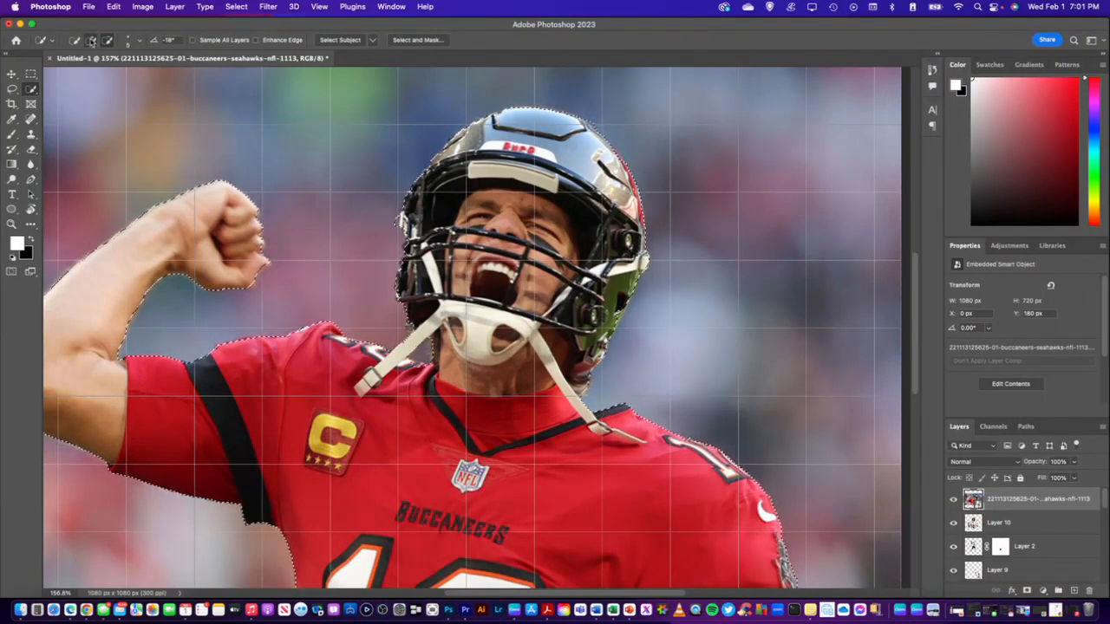
left_click(90, 40)
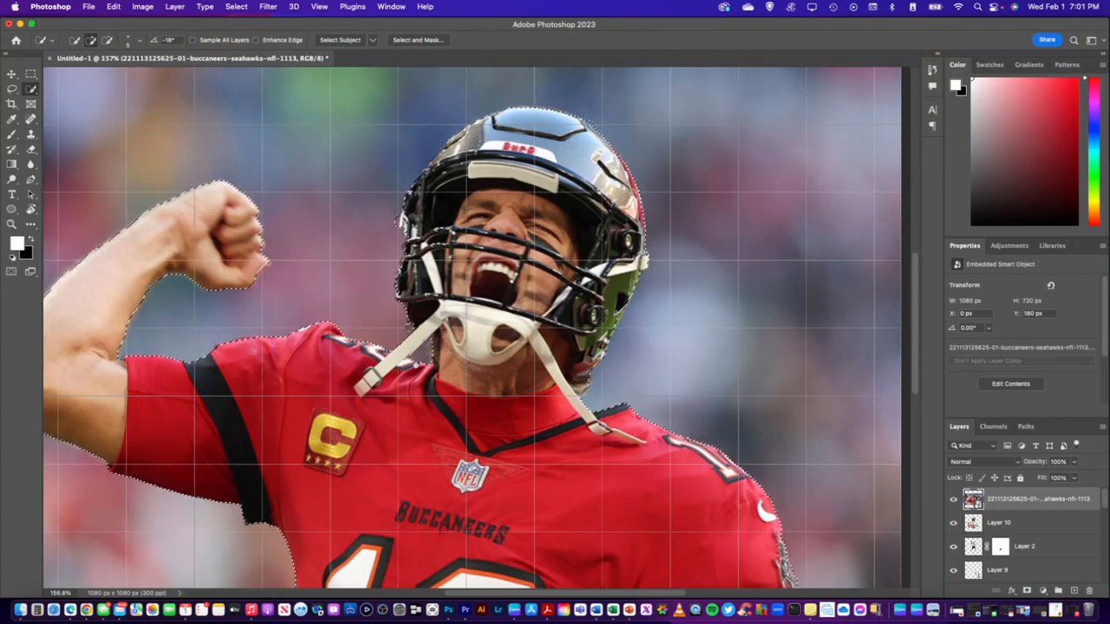
scroll(485, 377, "down", 5)
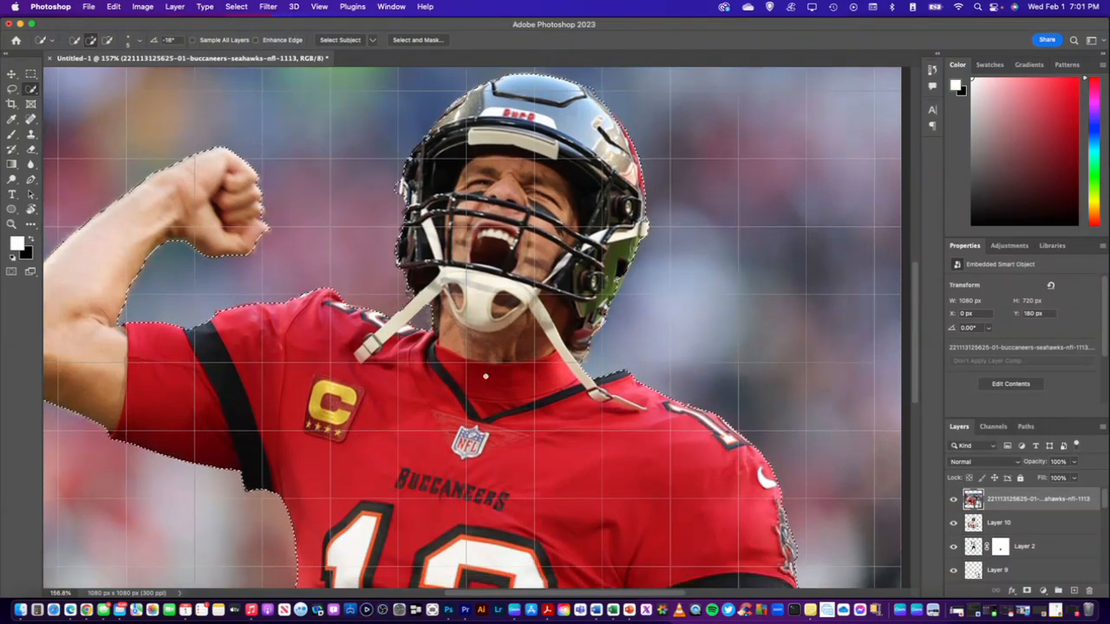
scroll(486, 377, "down", 8)
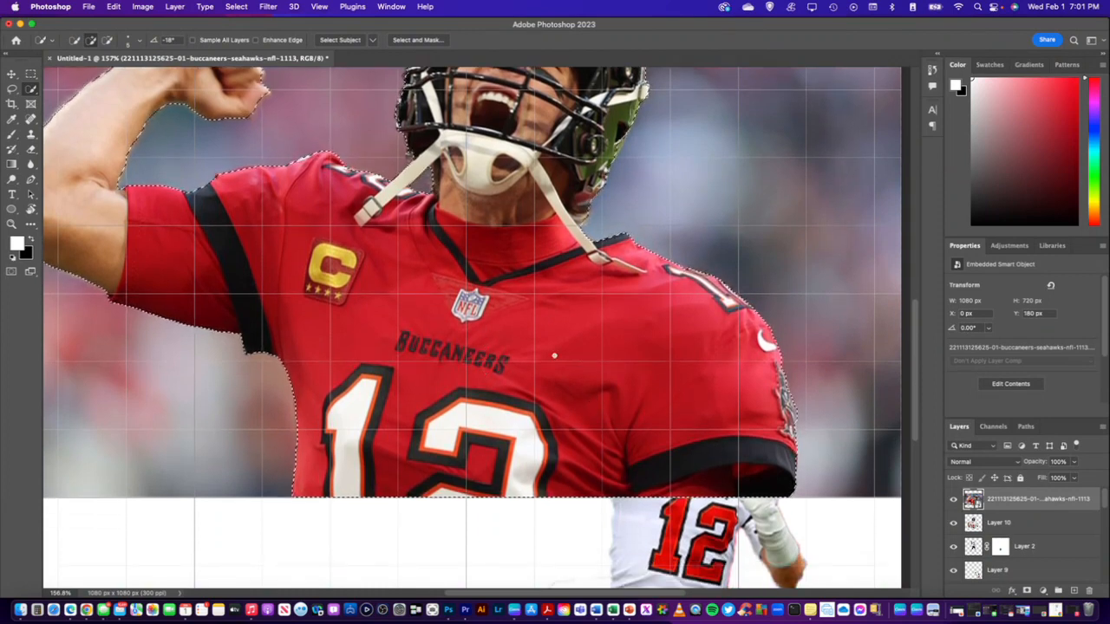
scroll(493, 278, "up", 6)
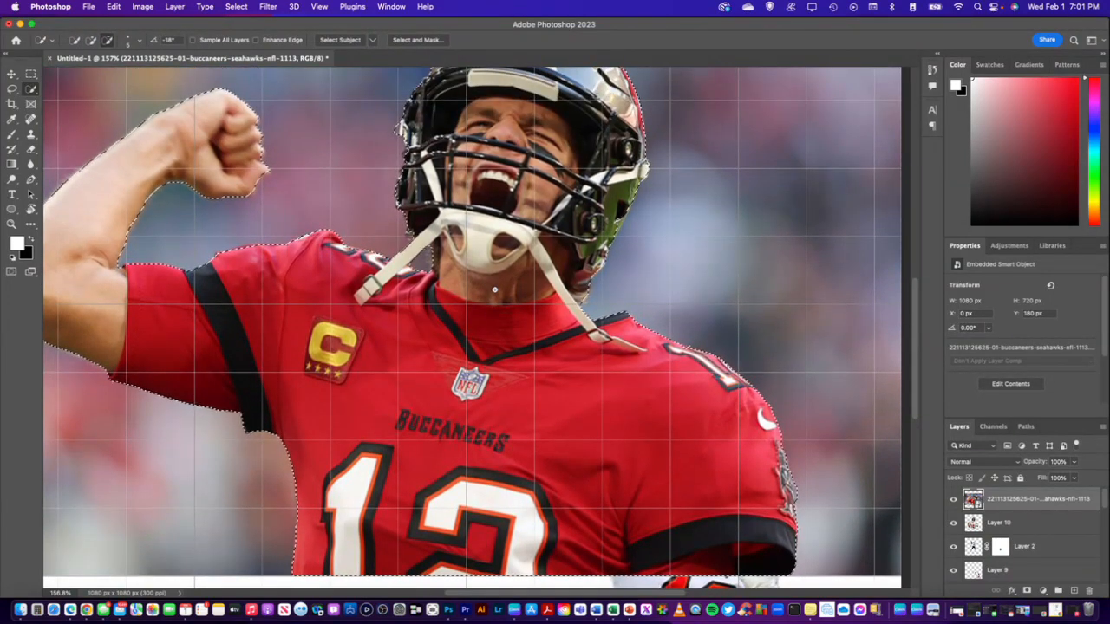
scroll(494, 289, "down", 10)
scroll(482, 318, "up", 8)
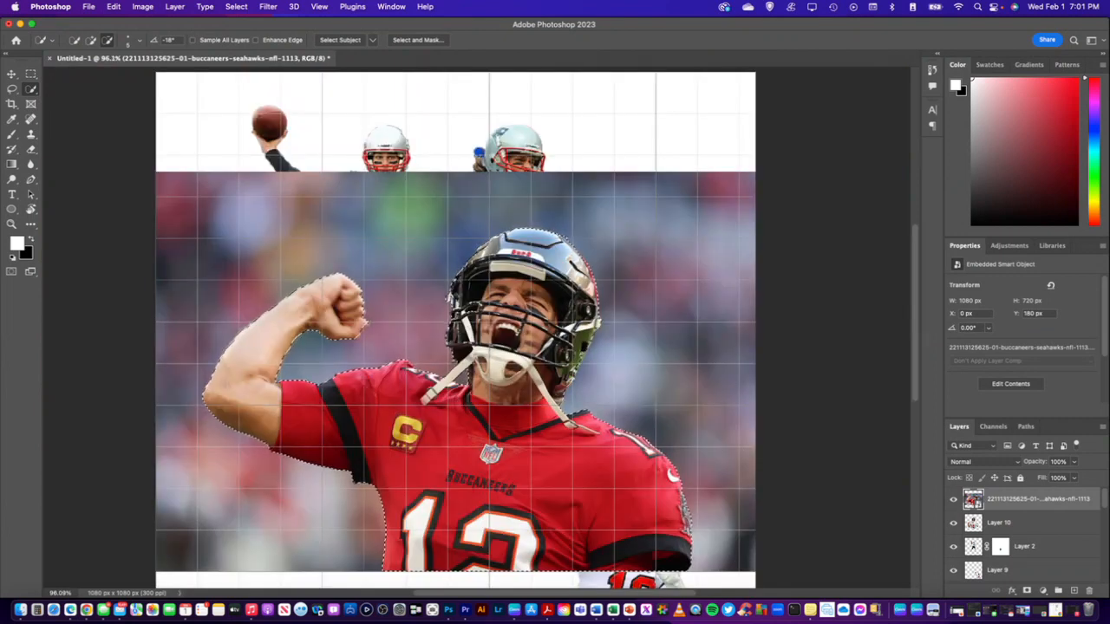
Copy the selected red-jersey player to a new layer and delete the original photo layer
key("super+j")
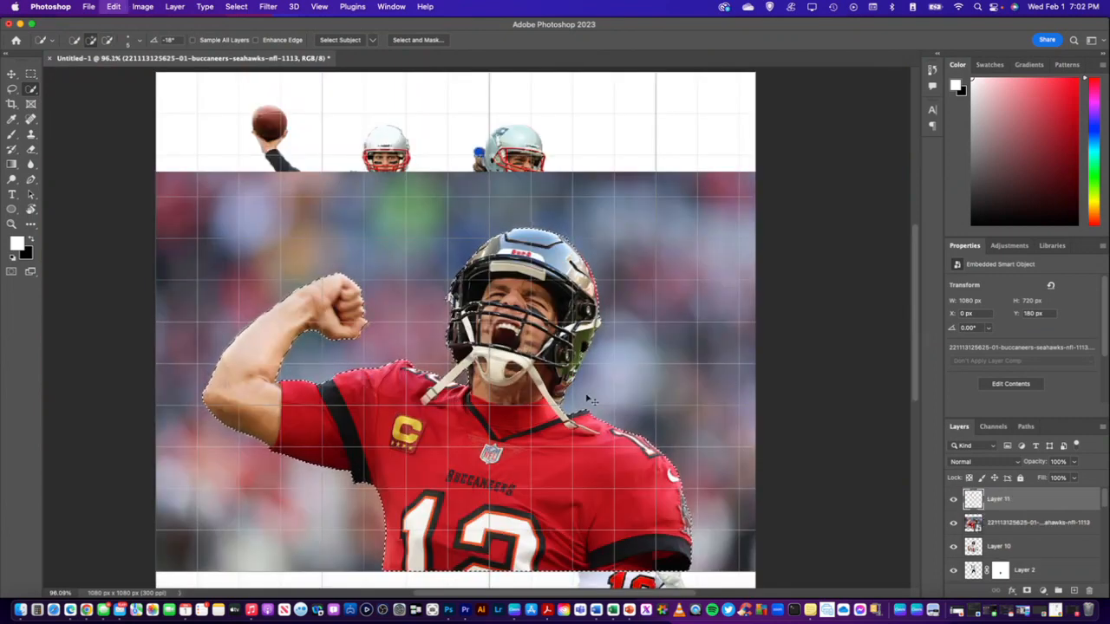
left_click(996, 524)
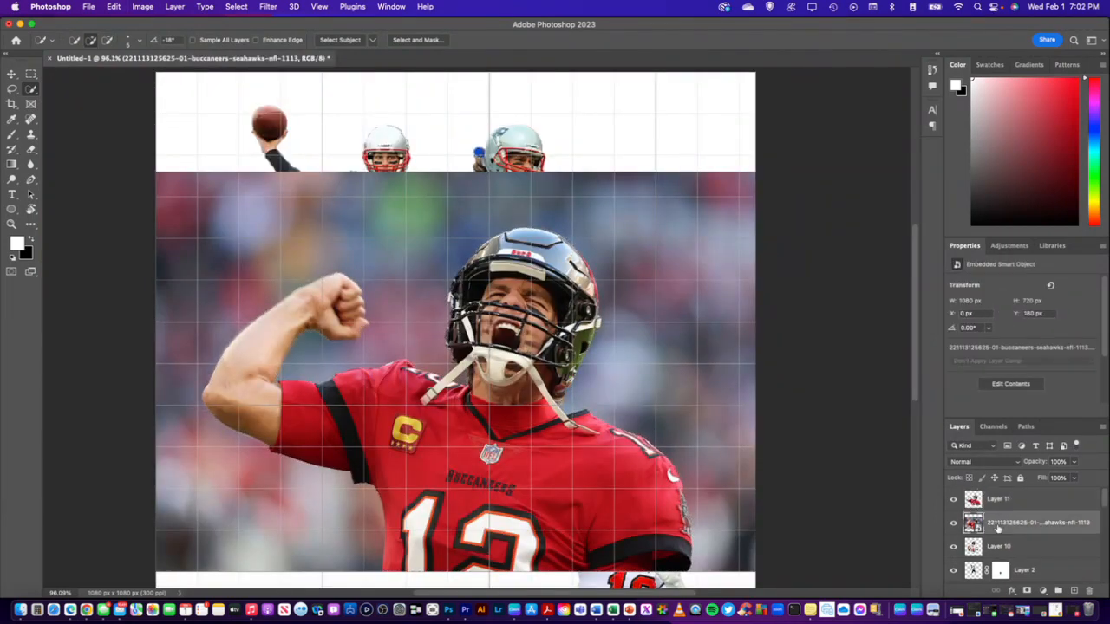
key("Delete")
scroll(477, 329, "down", 1)
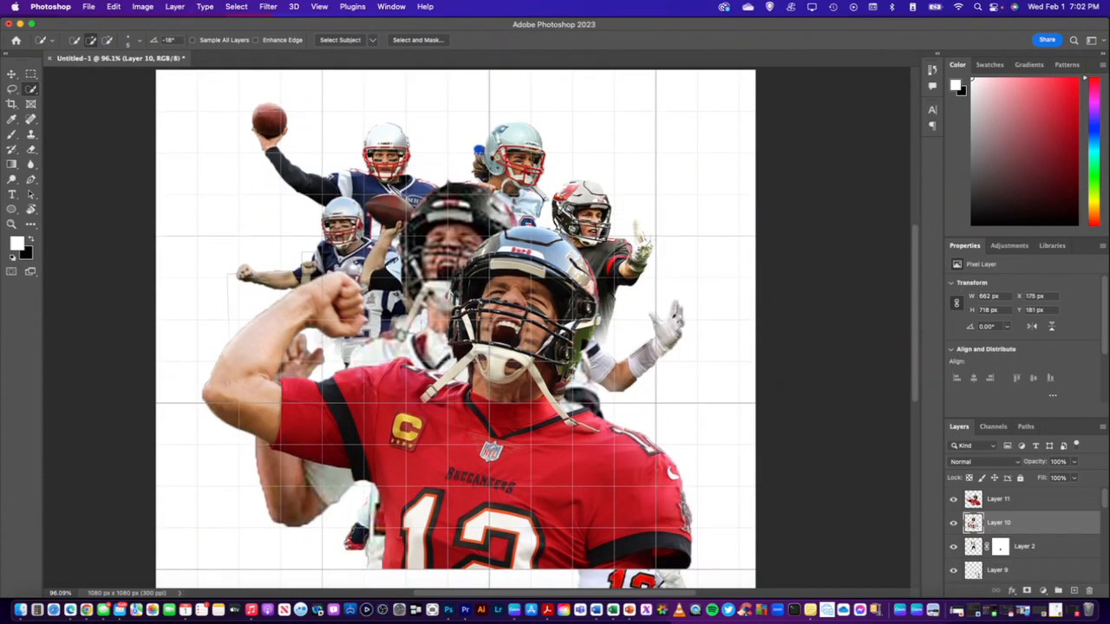
Scale the white-jersey player on Layer 10 to about 85% and move it to the canvas's upper-right corner
key("super+t")
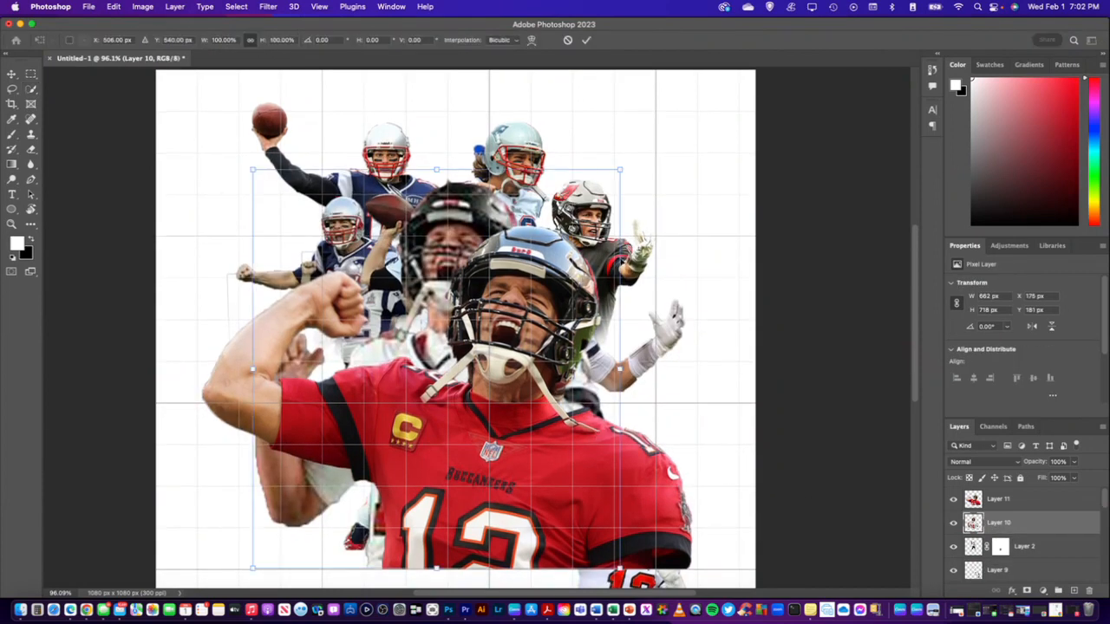
left_click_drag(620, 171, 565, 230)
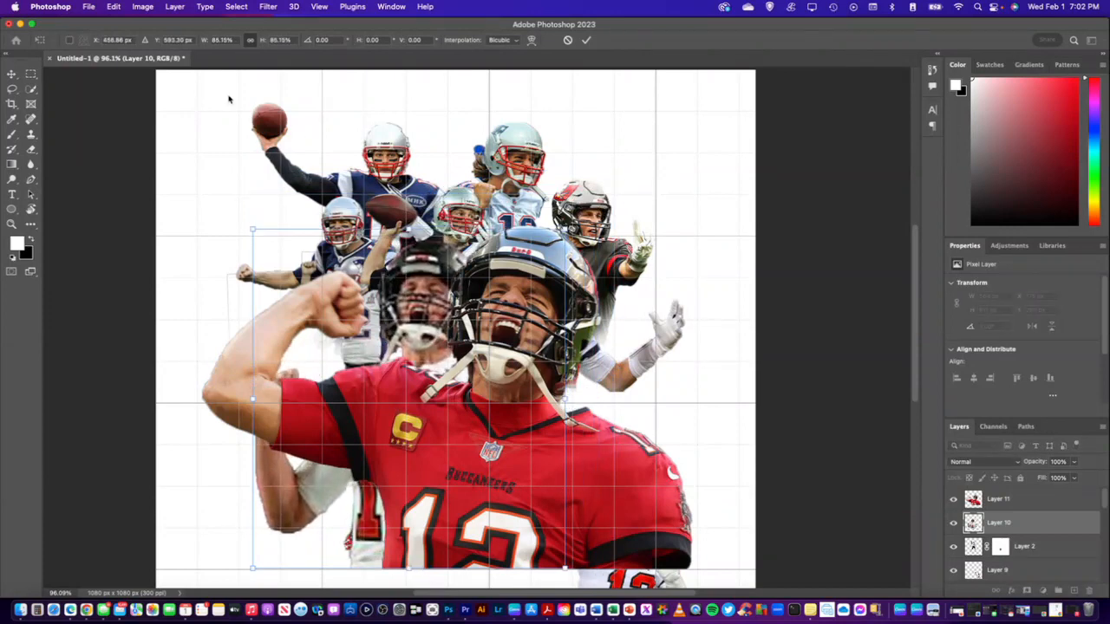
left_click_drag(384, 295, 660, 99)
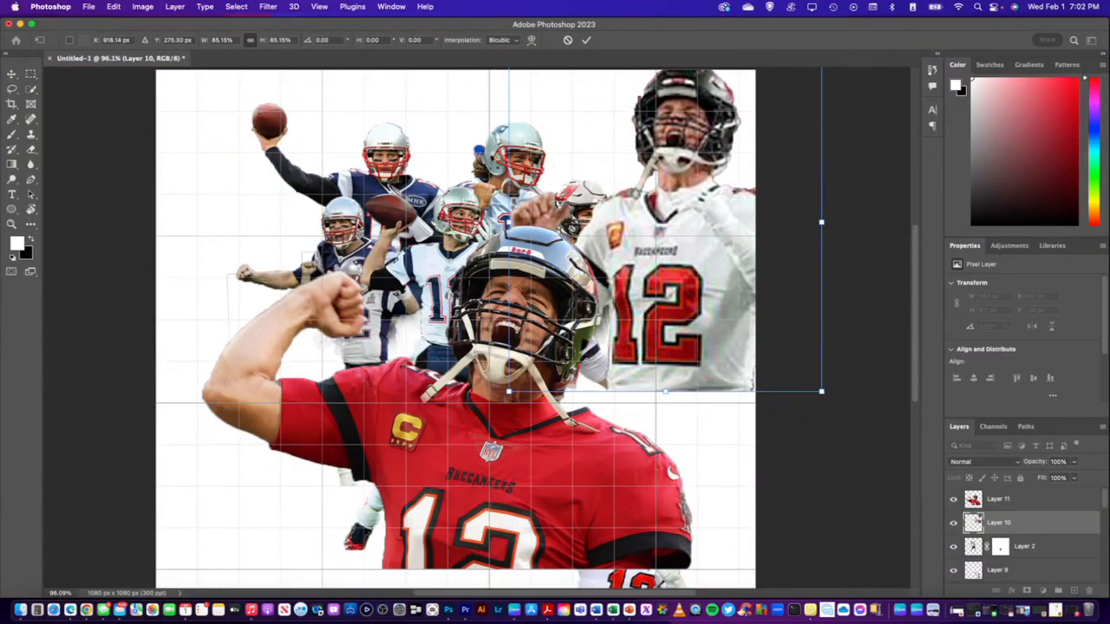
left_click(12, 75)
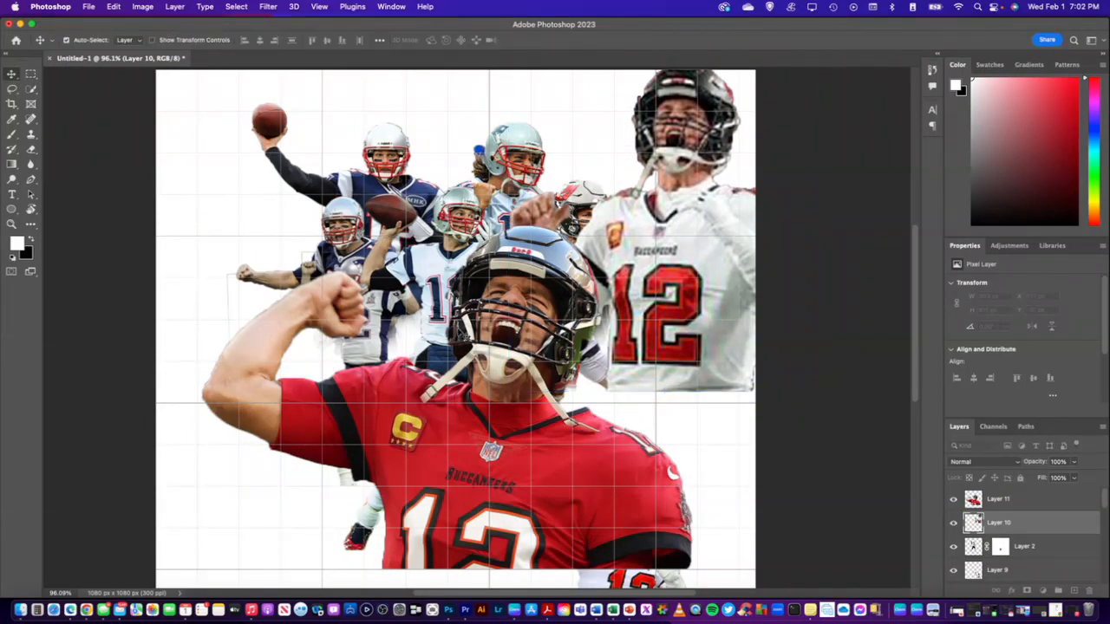
Scale the red-jersey player on Layer 11 to about 36% and place it in the upper-left part of the collage
left_click(544, 435)
key("super+t")
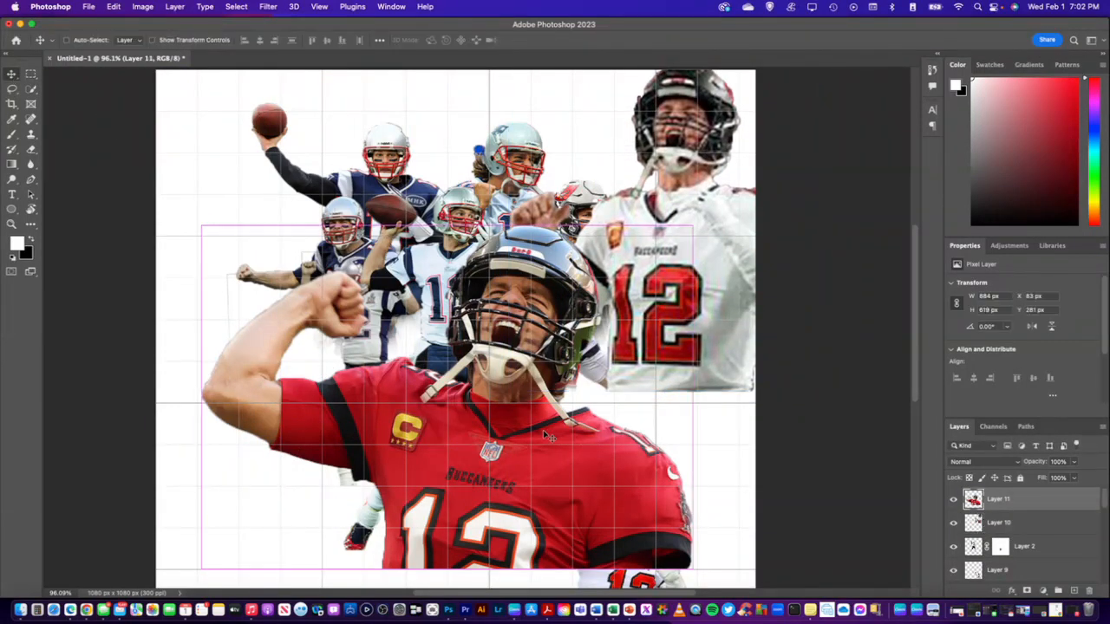
left_click_drag(691, 230, 428, 322)
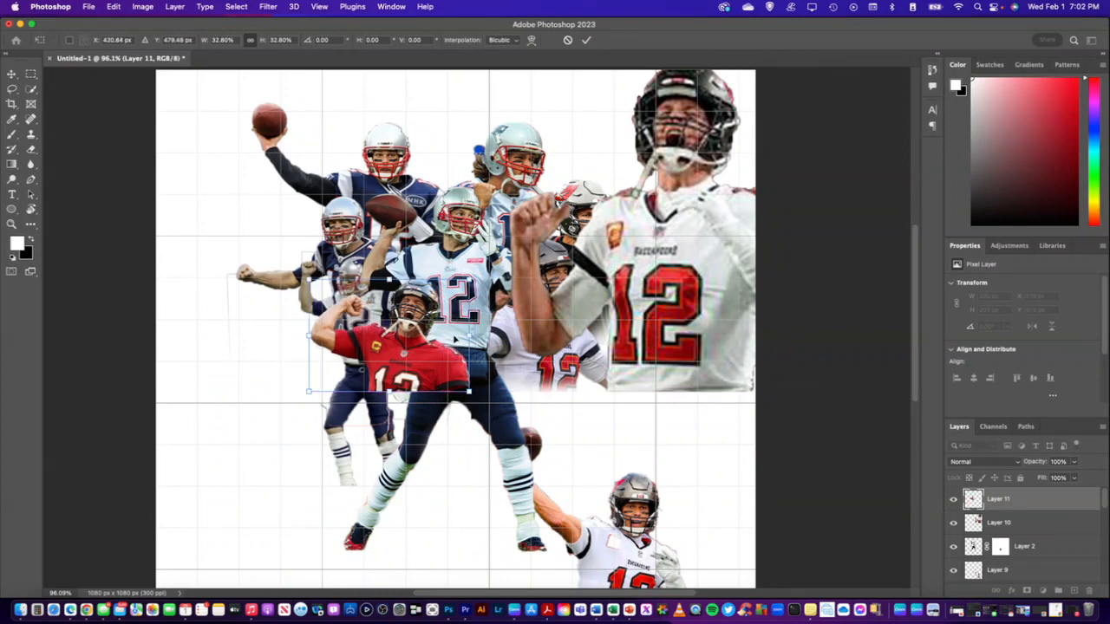
left_click_drag(454, 339, 463, 157)
left_click_drag(389, 227, 389, 238)
left_click_drag(387, 183, 390, 169)
left_click_drag(410, 154, 423, 182)
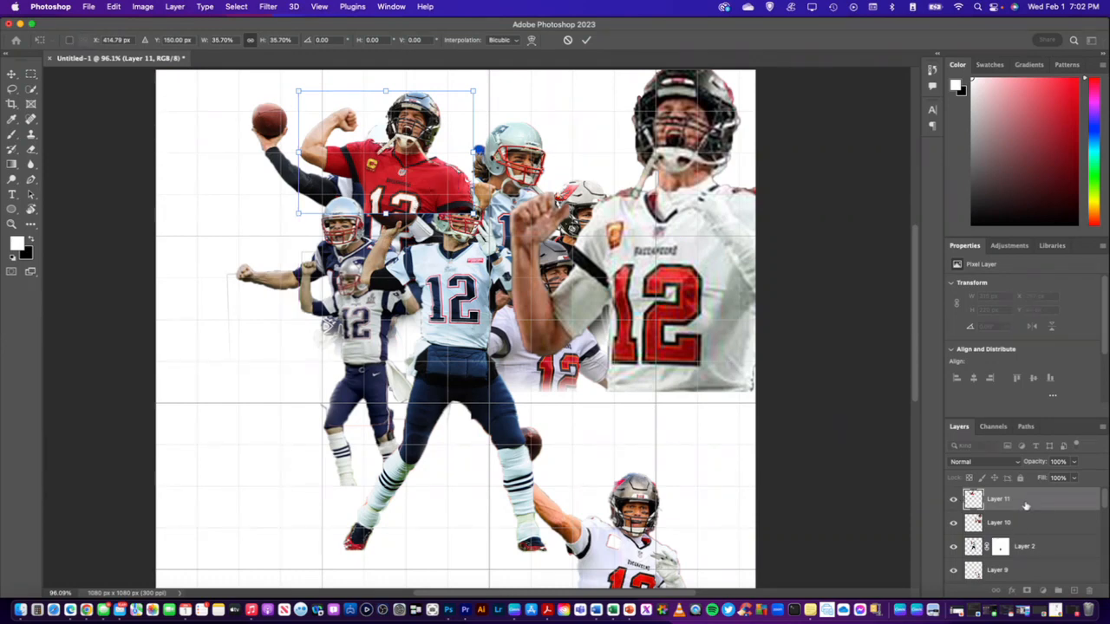
Reorder Layer 11 to sit beneath the hidden tom-brady (1) layer and directly above Layer 7
left_click_drag(1025, 505, 1024, 568)
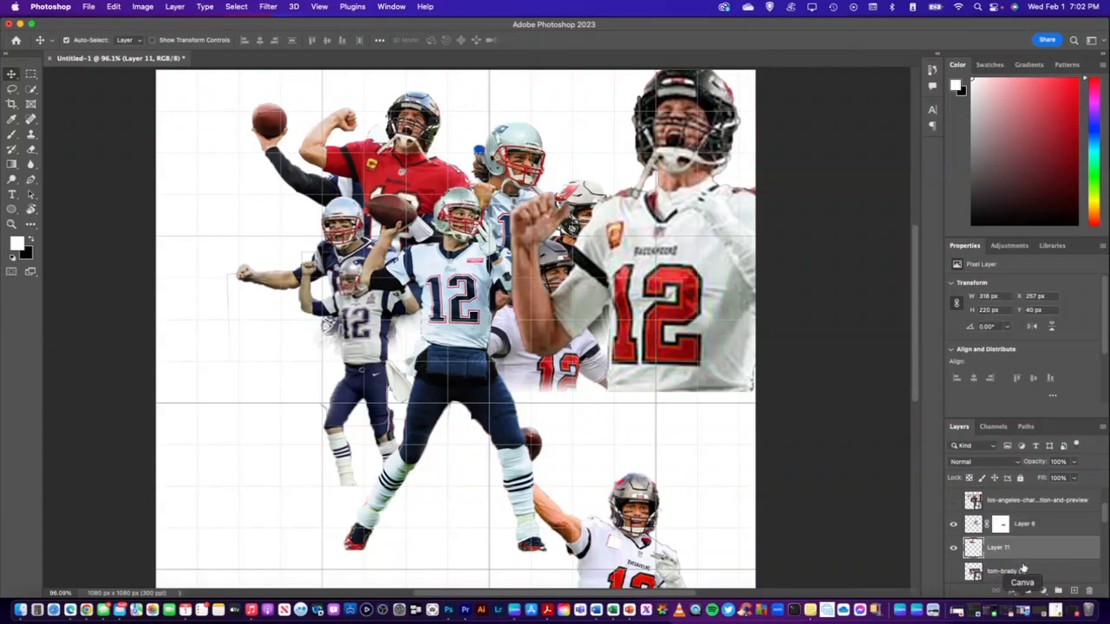
scroll(1025, 559, "down", 1)
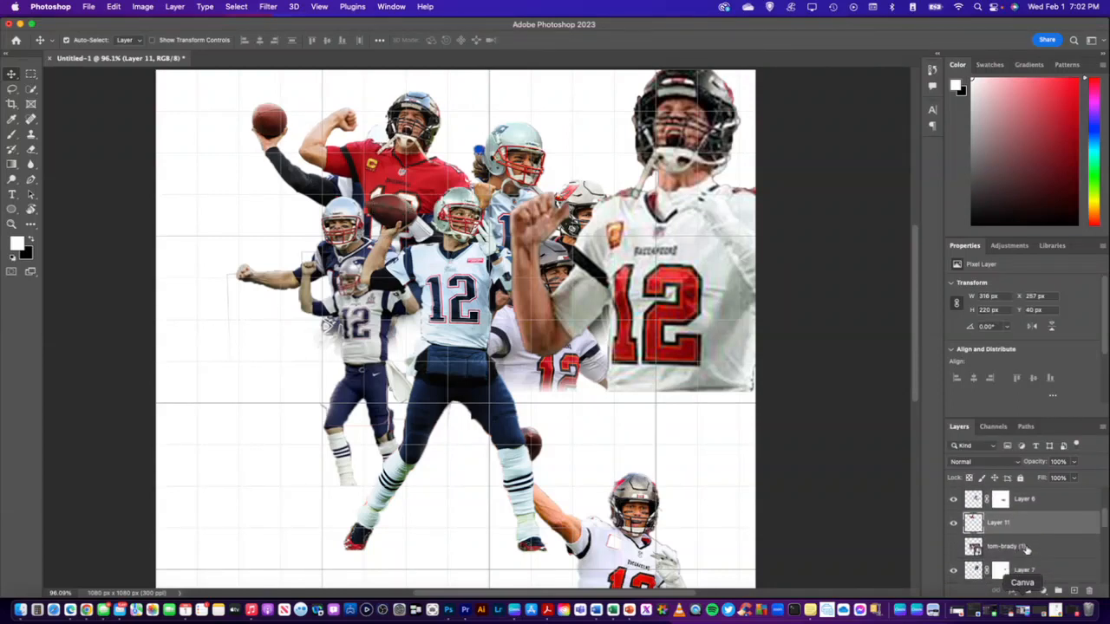
left_click_drag(1026, 529, 1031, 569)
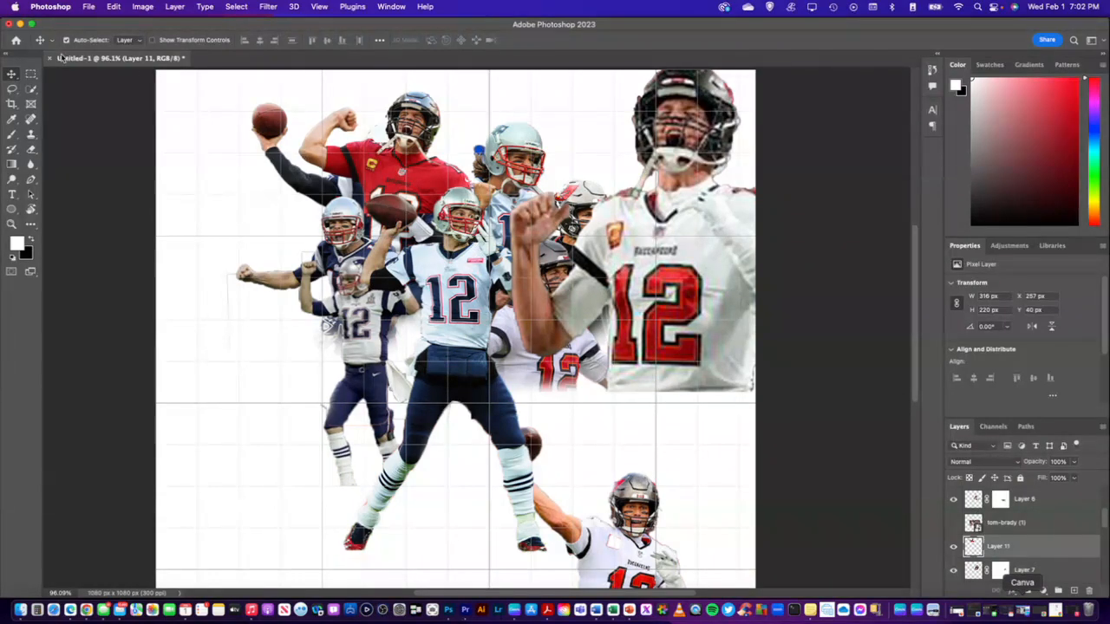
Move the dark-jersey thrower on Layer 8 down to about X 63, Y 407 px, left of the central player's legs
left_click(256, 262)
left_click_drag(262, 125, 208, 314)
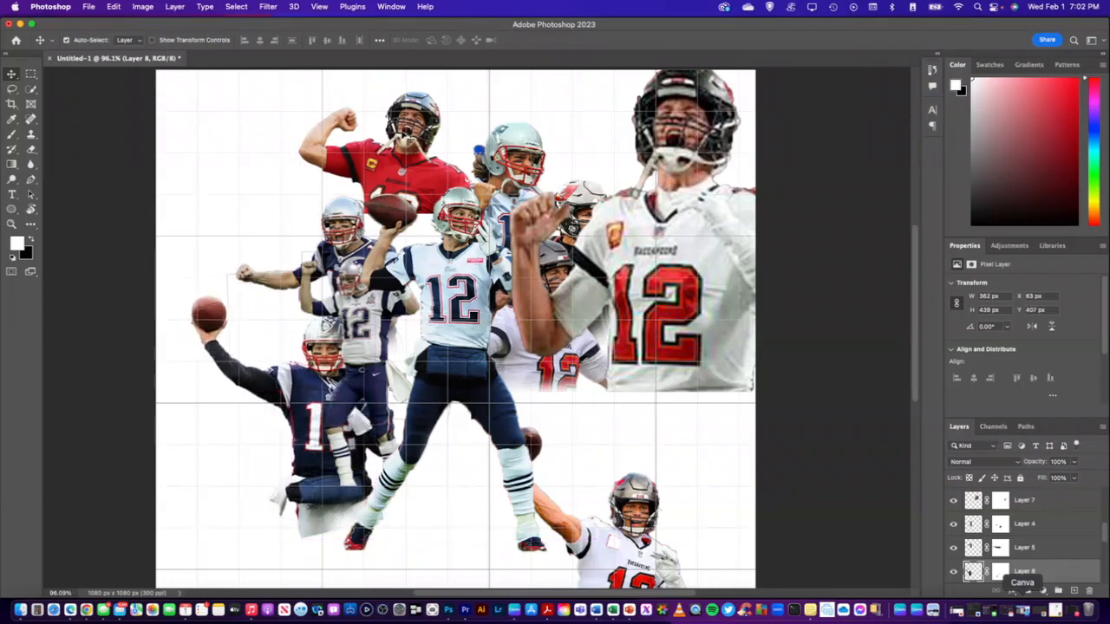
Rotate the red-jersey player on Layer 11 by about -13.4° and position it at about X 281, Y 109 px behind the front players
key("super+v")
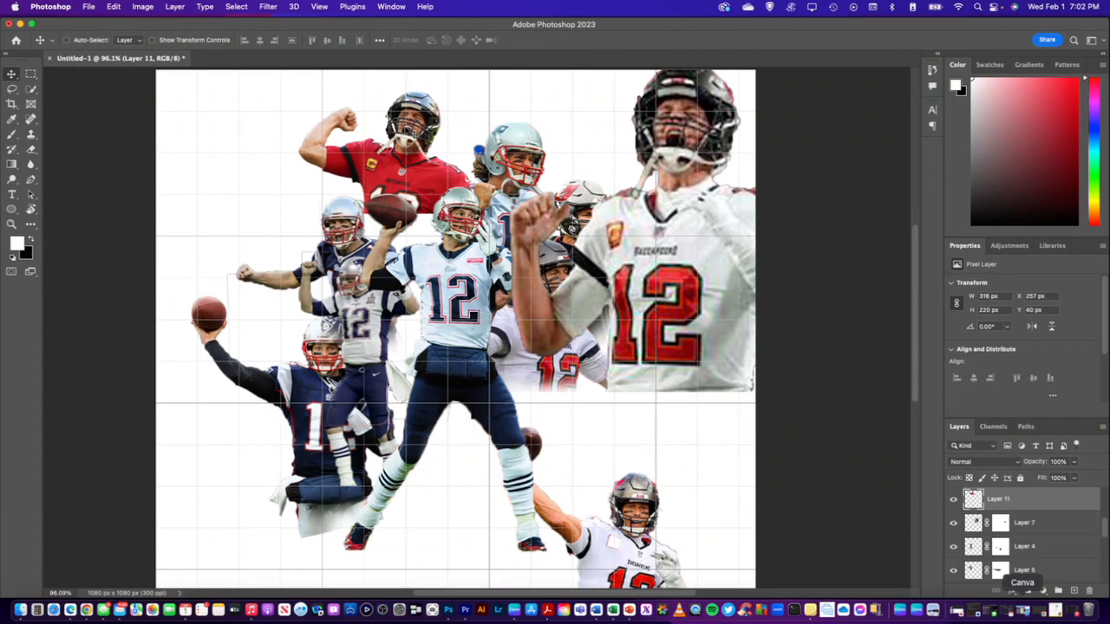
key("super+t")
left_click_drag(290, 84, 277, 108)
left_click_drag(401, 124, 427, 153)
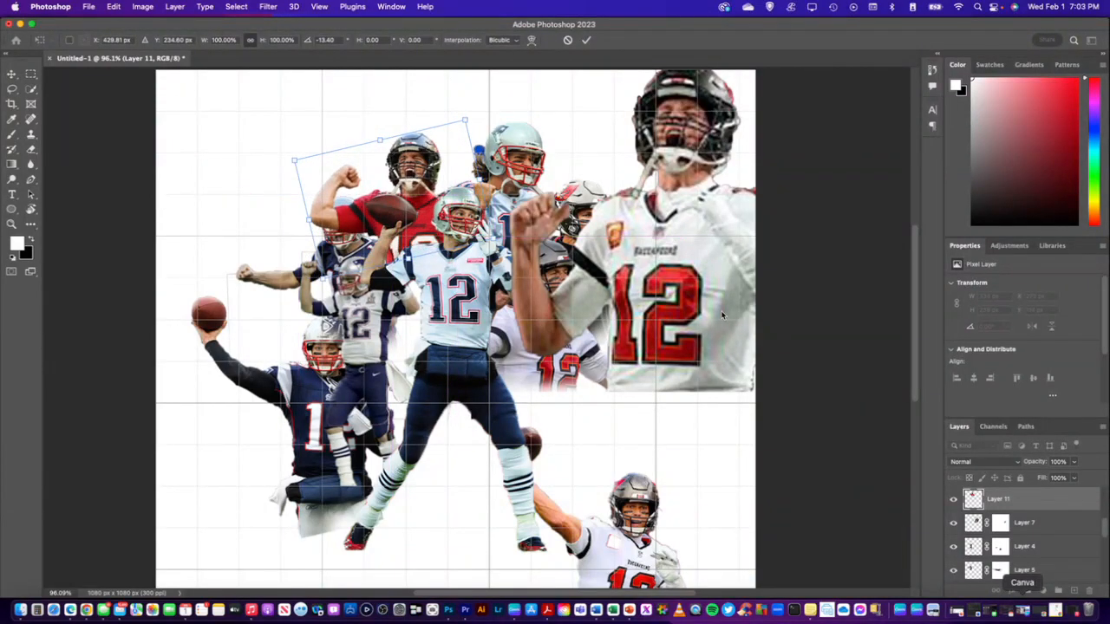
key("Return")
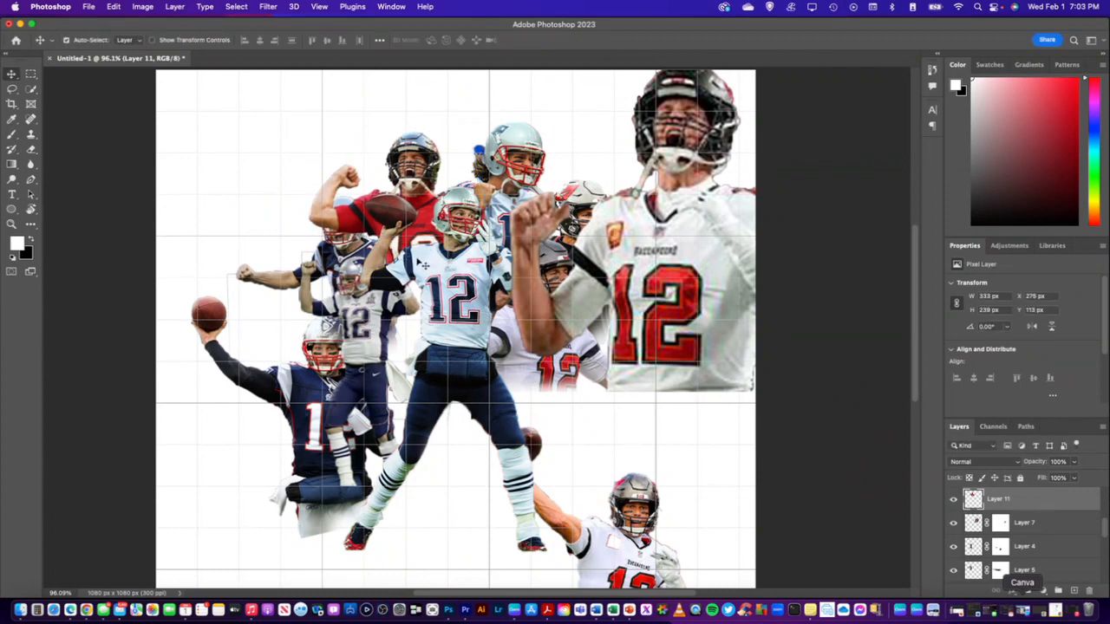
left_click_drag(420, 133, 424, 137)
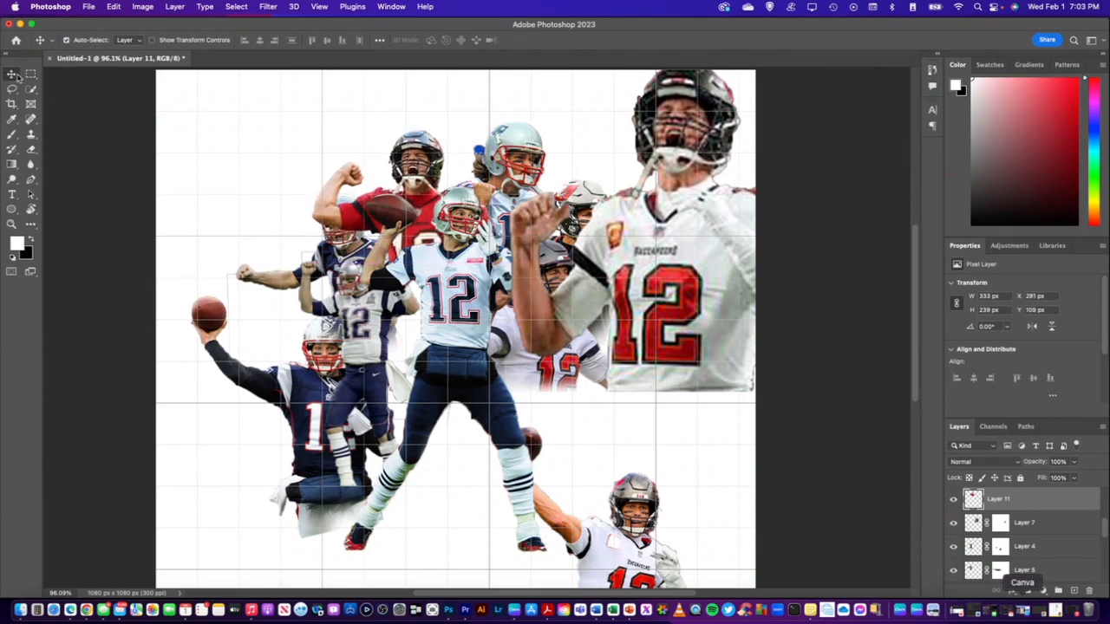
Move Layer 5, the navy-jersey player with the outstretched fist, directly above Layer 11 in the layer stack
left_click(344, 256)
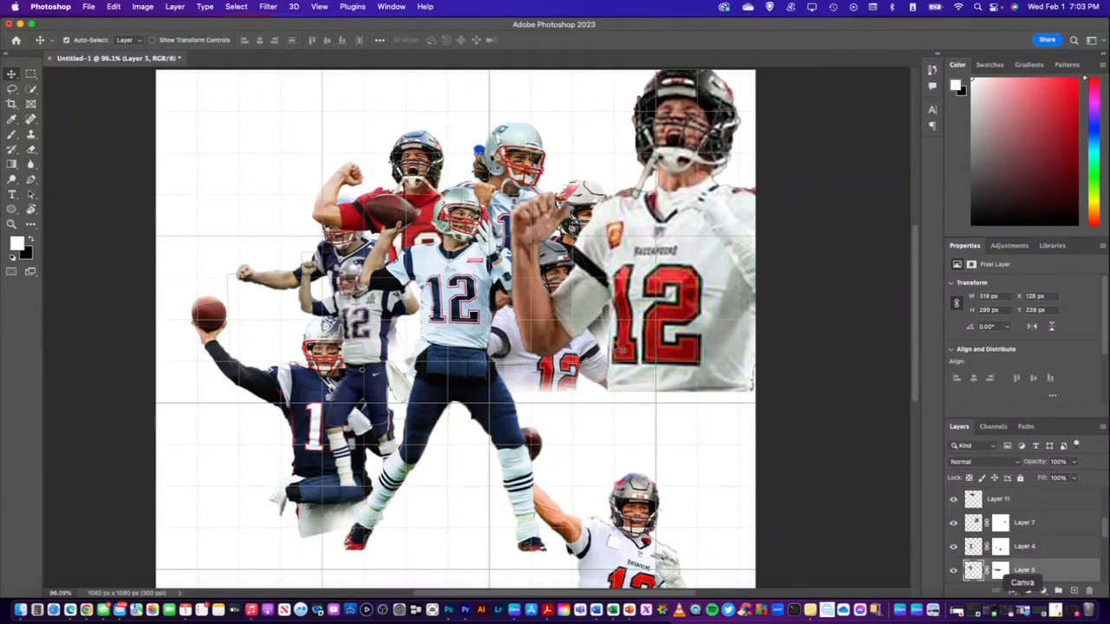
left_click(397, 156)
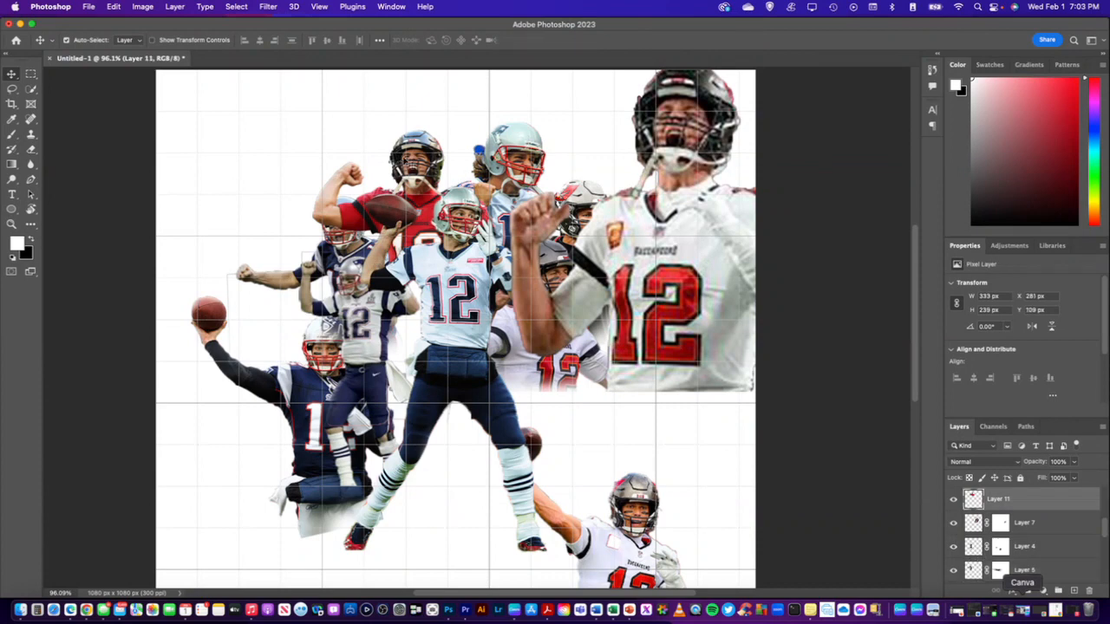
left_click(347, 246)
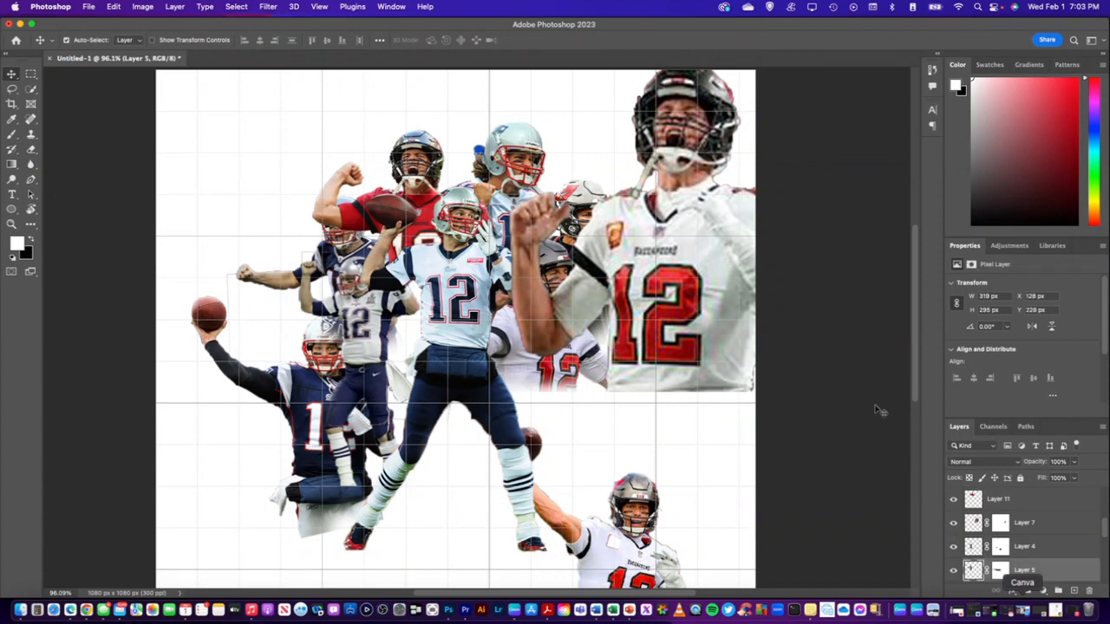
left_click_drag(1069, 569, 1030, 495)
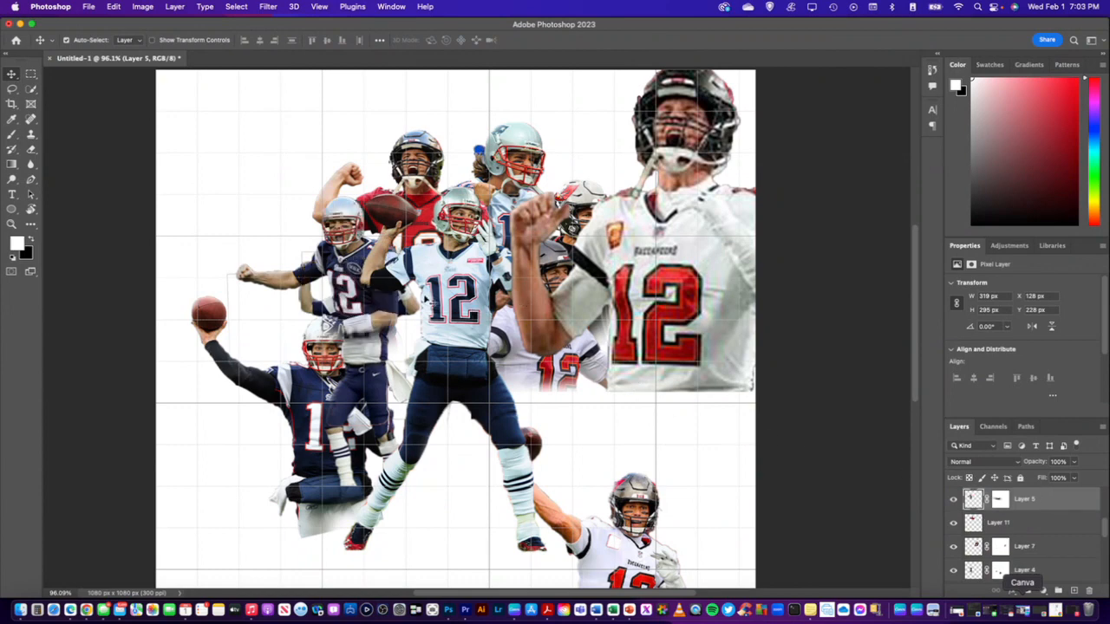
Raise Layer 4, the full-body white-jersey player, above Layer 5 to directly beneath Layer 6 in the layer stack
left_click(395, 373)
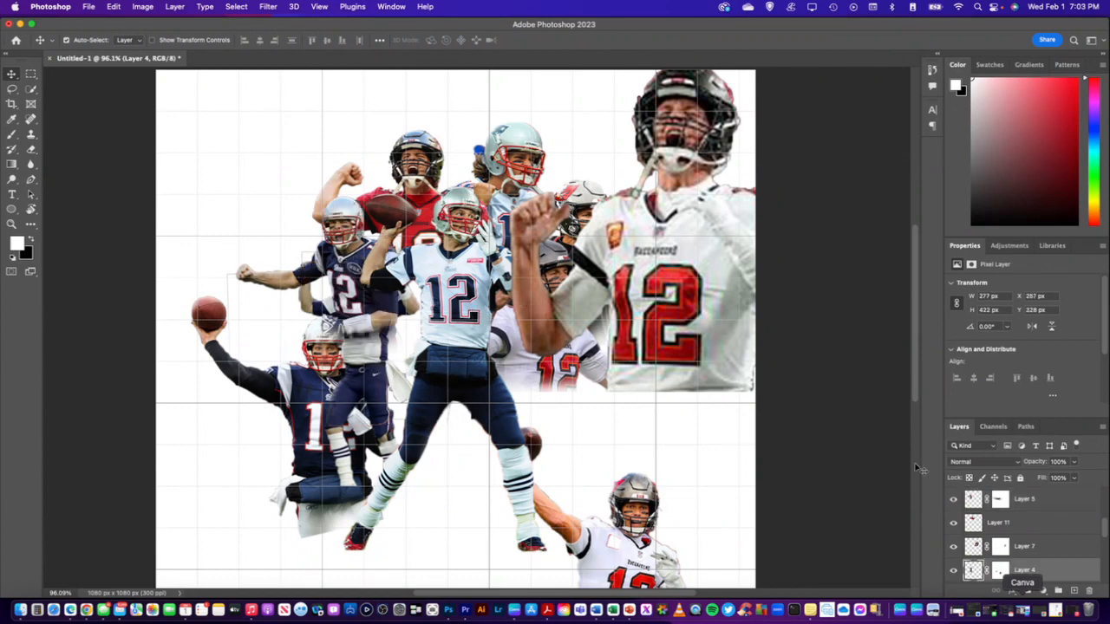
left_click_drag(1060, 572, 1051, 520)
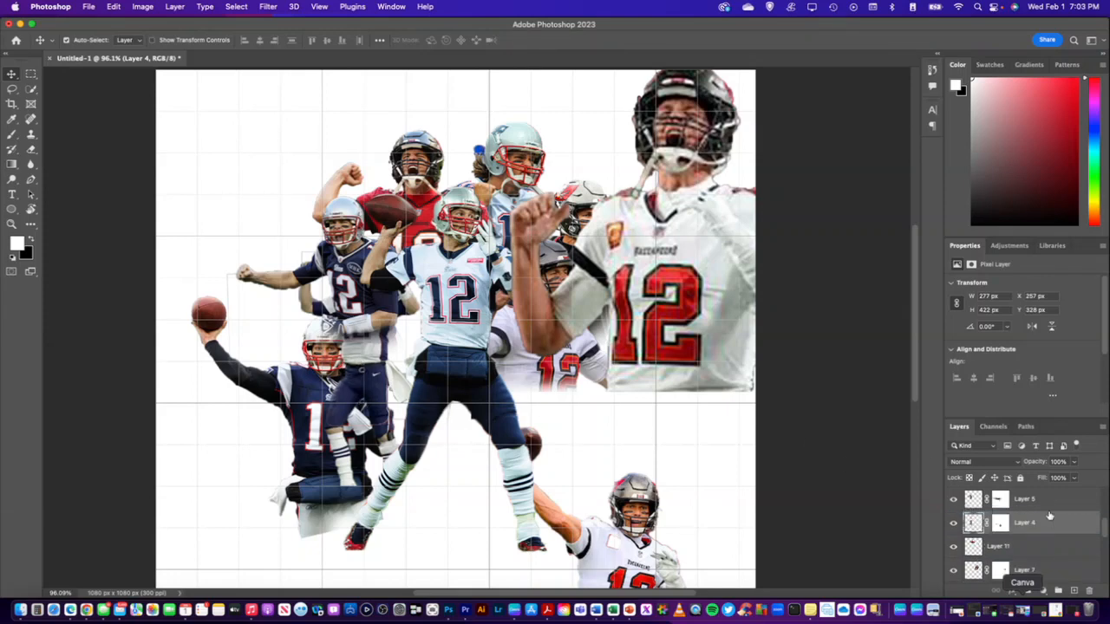
mouse_move(1049, 521)
left_mouse_down()
mouse_move(1048, 472)
mouse_move(1035, 521)
mouse_move(1043, 518)
left_mouse_up()
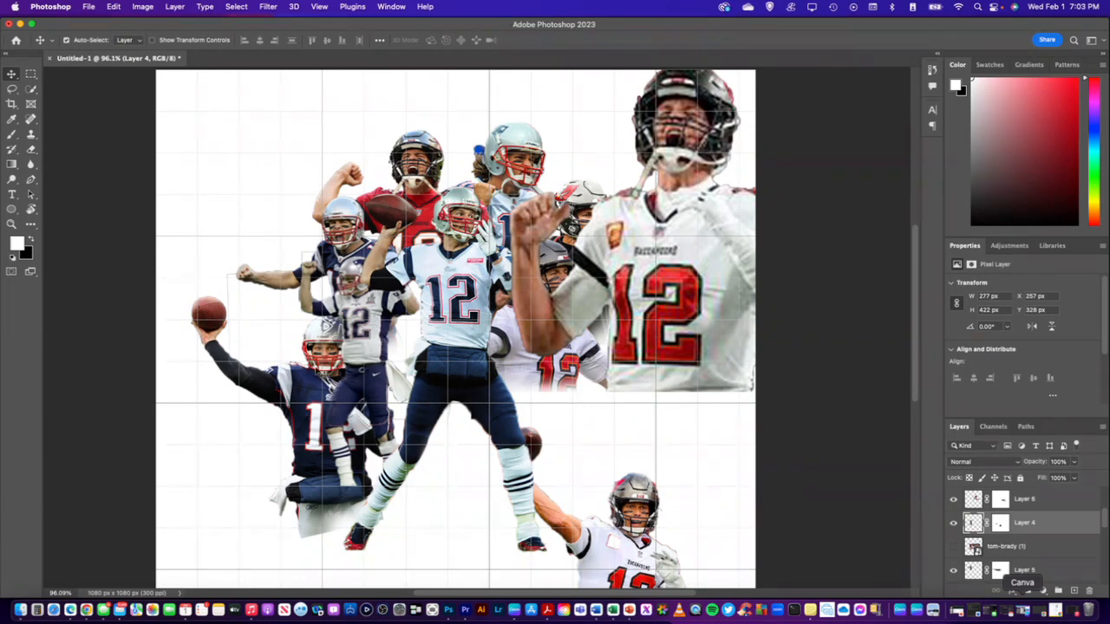
Shift the Layer 4 player slightly down and right, and scale the Layer 8 thrower down to about 196 px wide
left_click_drag(357, 362, 265, 262)
key("ctrl+t")
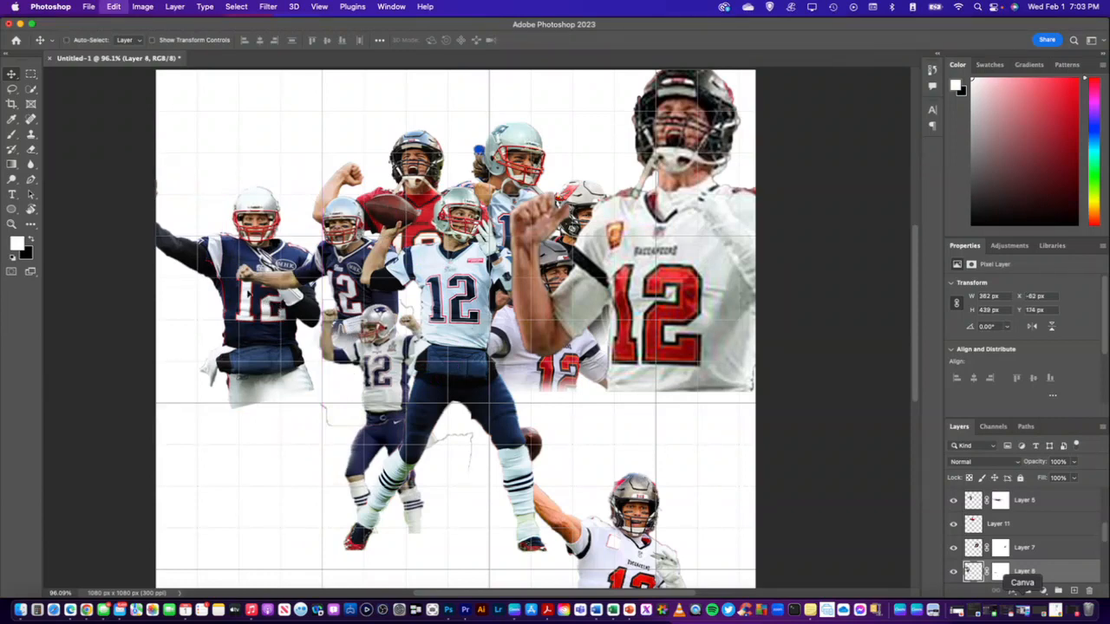
left_click_drag(120, 162, 218, 231)
left_click_drag(303, 325, 325, 297)
key("Return")
Place Layer 8 directly above Layer 5 and move its thrower to about X 213, Y 343 px, beside the Layer 4 player
left_click_drag(1066, 572, 1046, 499)
scroll(1055, 527, "up", 1)
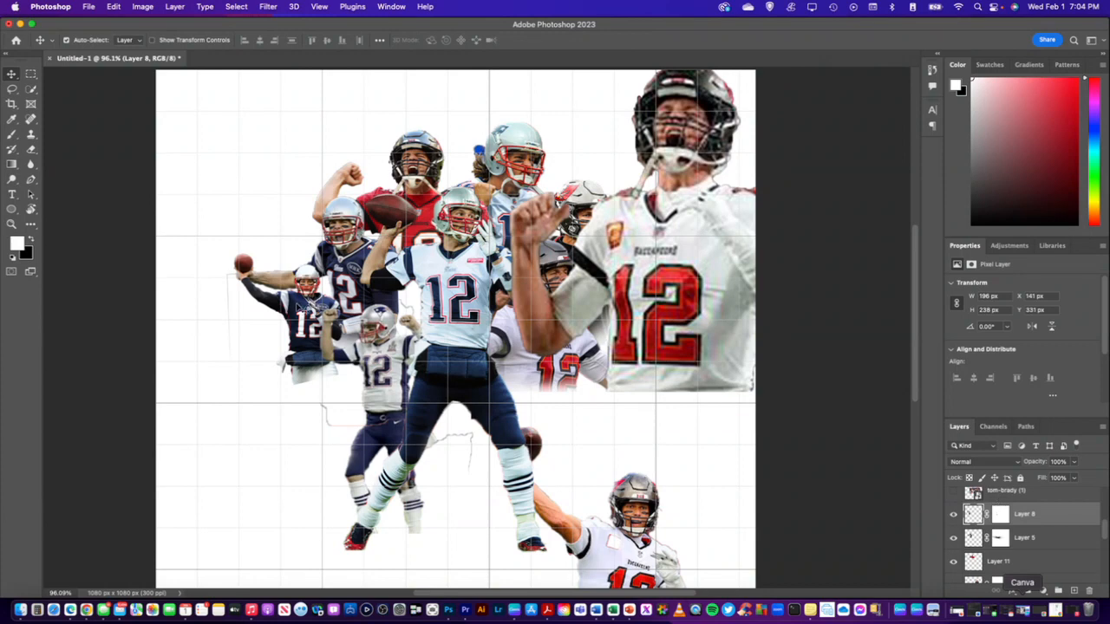
left_click_drag(302, 273, 359, 298)
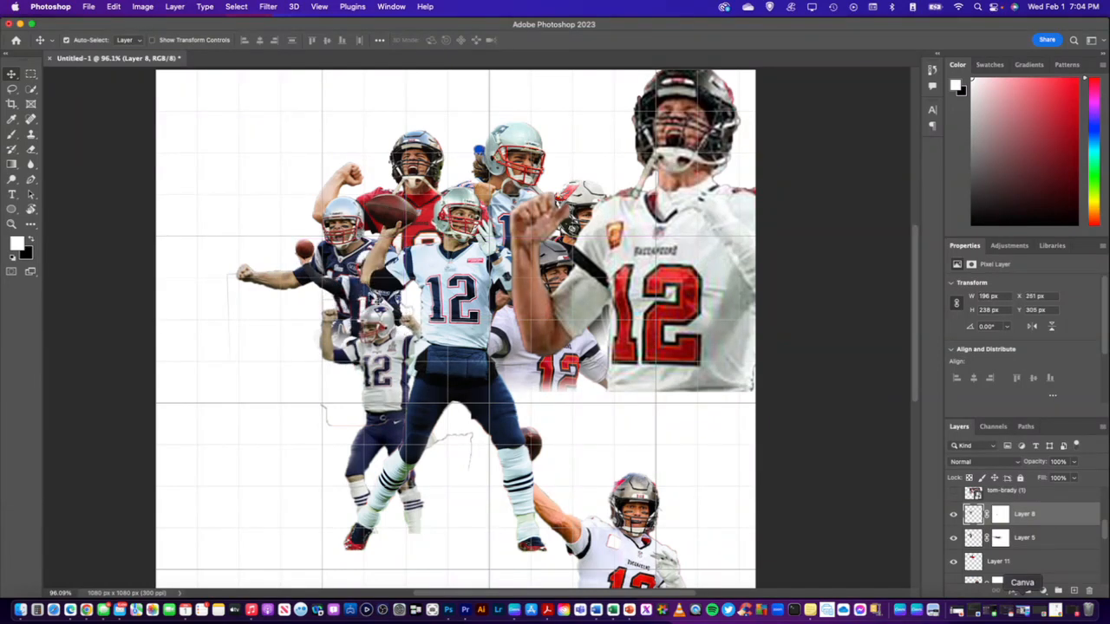
mouse_move(347, 290)
left_mouse_down()
mouse_move(380, 279)
mouse_move(332, 300)
mouse_move(348, 296)
mouse_move(351, 271)
left_mouse_up()
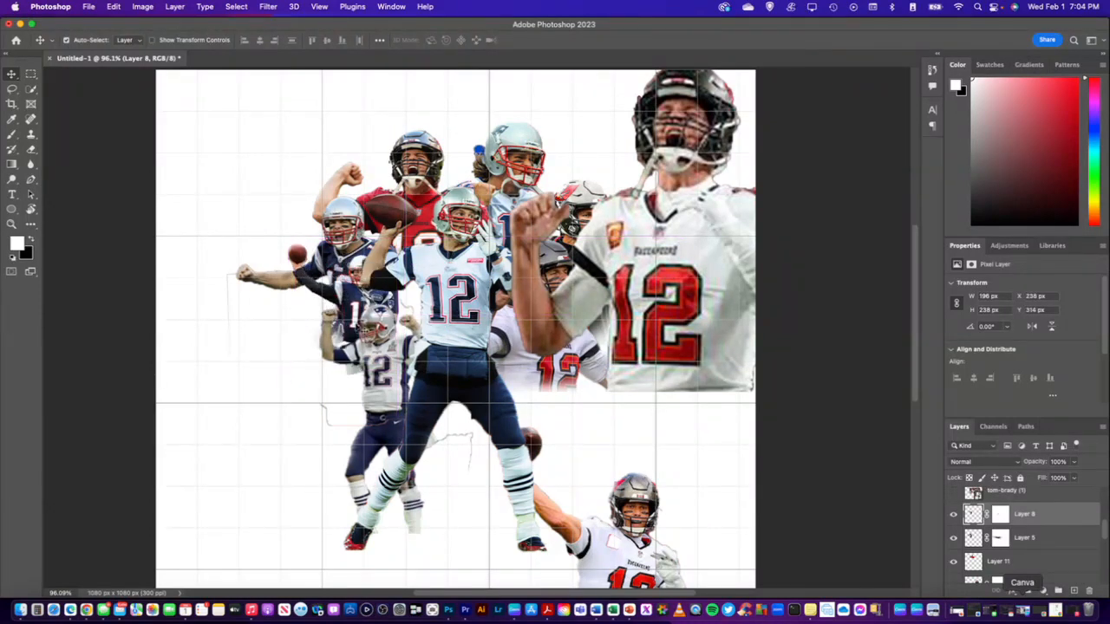
mouse_move(360, 321)
left_mouse_down()
mouse_move(346, 299)
mouse_move(355, 304)
left_mouse_up()
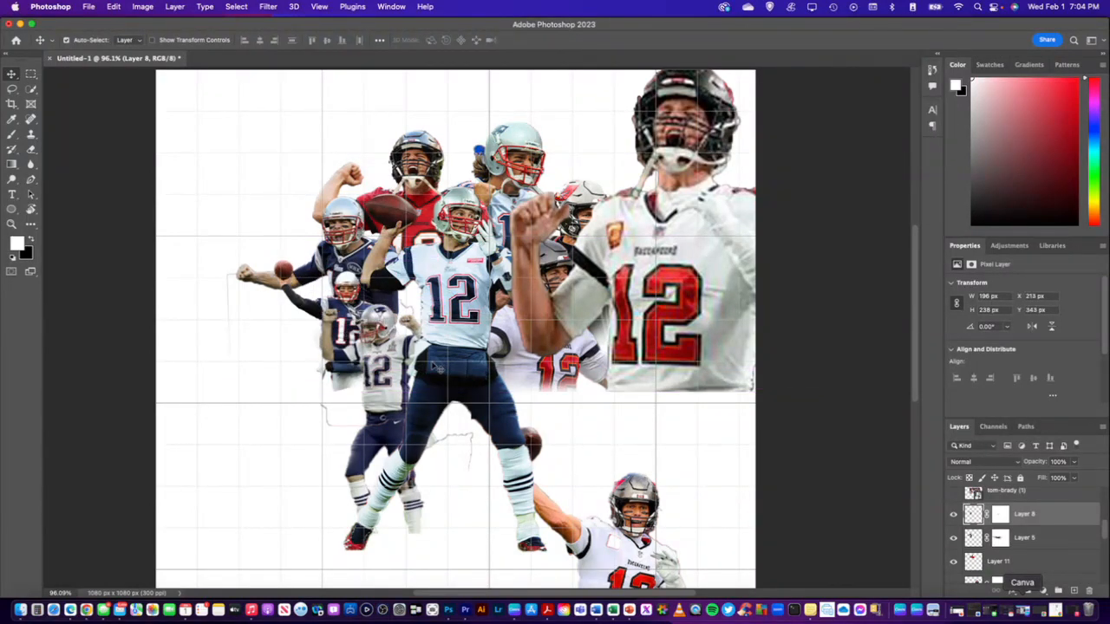
Rename Layer 10, the large white-jersey player, as p and hide it
left_click(672, 173)
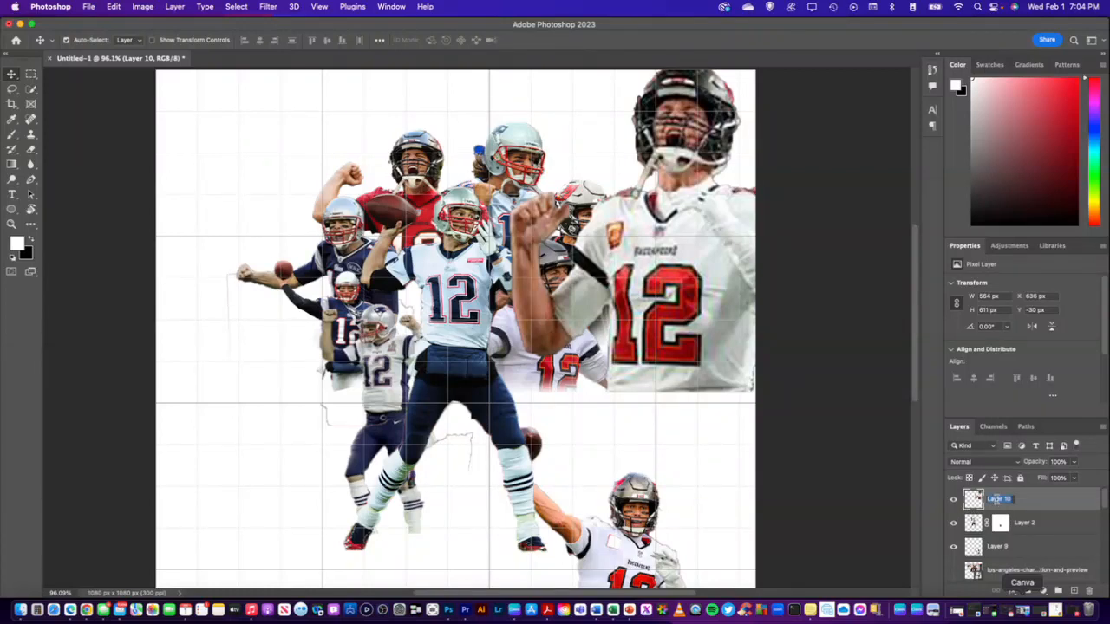
type("B")
key("Return")
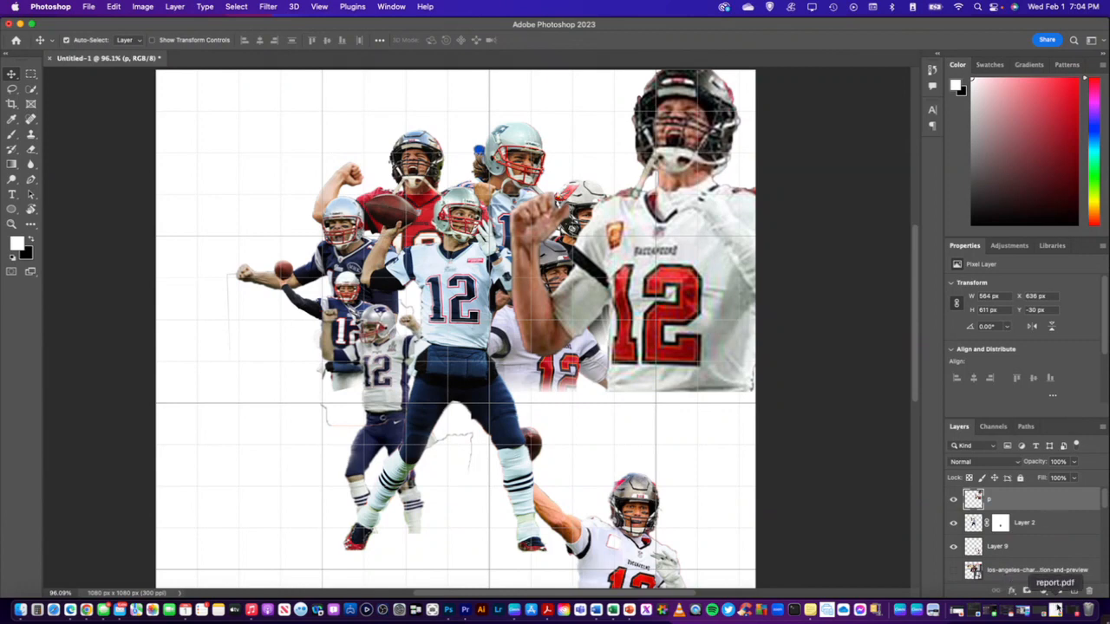
left_click(953, 500)
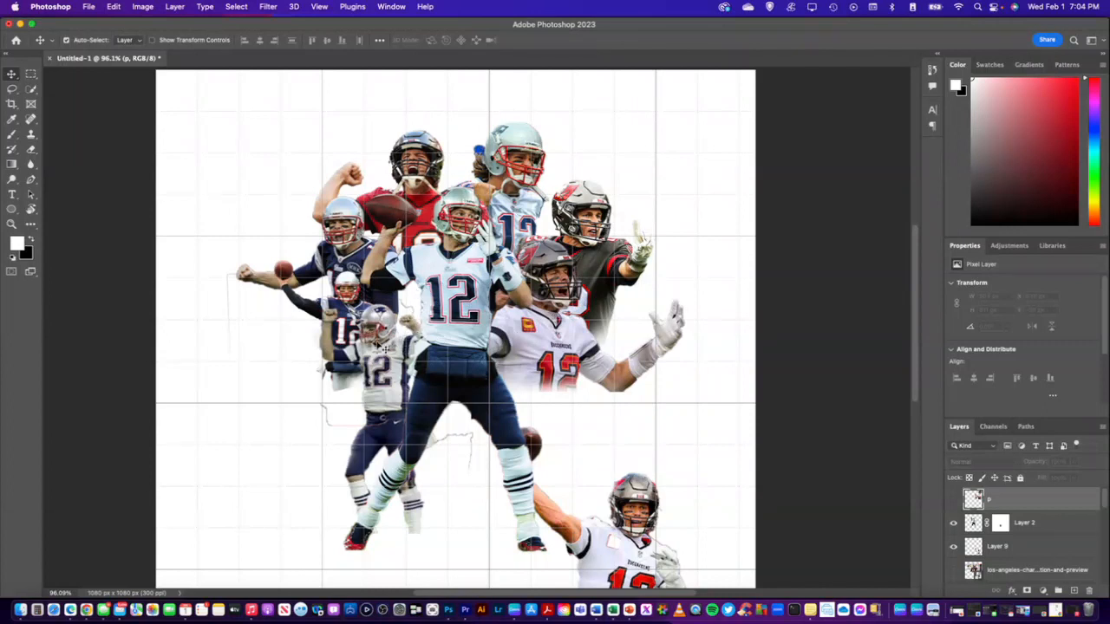
Move the Layer 4 player to the canvas's lower-left corner and enlarge the Layer 8 thrower to about 139% beside the central player
left_click_drag(377, 345, 196, 434)
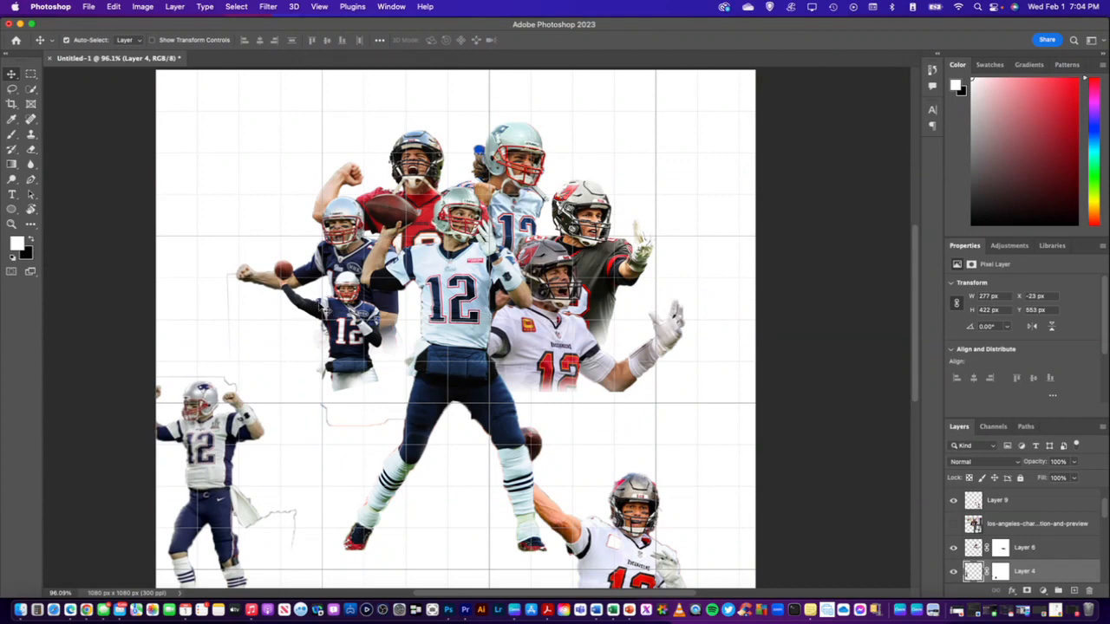
left_click_drag(331, 305, 354, 306)
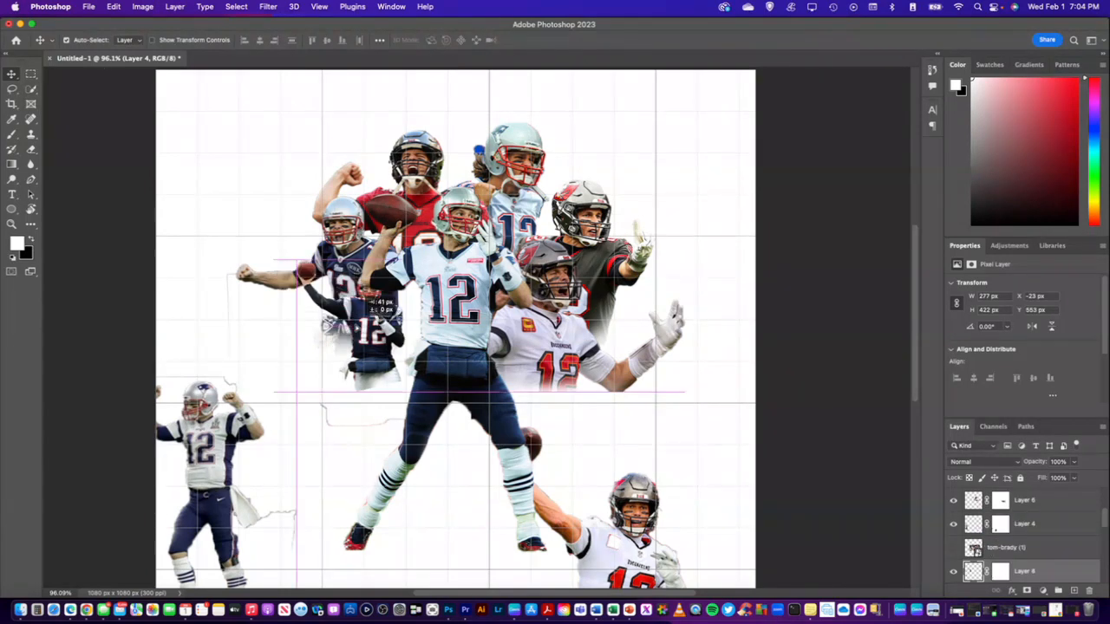
key("super+t")
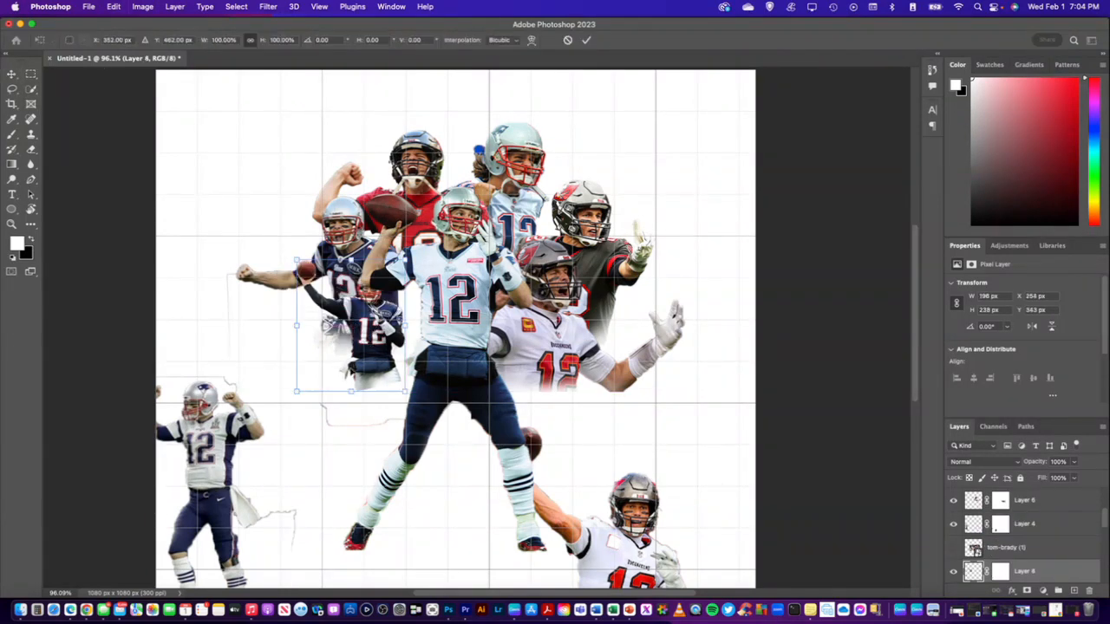
left_click_drag(296, 395, 254, 445)
left_click_drag(396, 405, 380, 379)
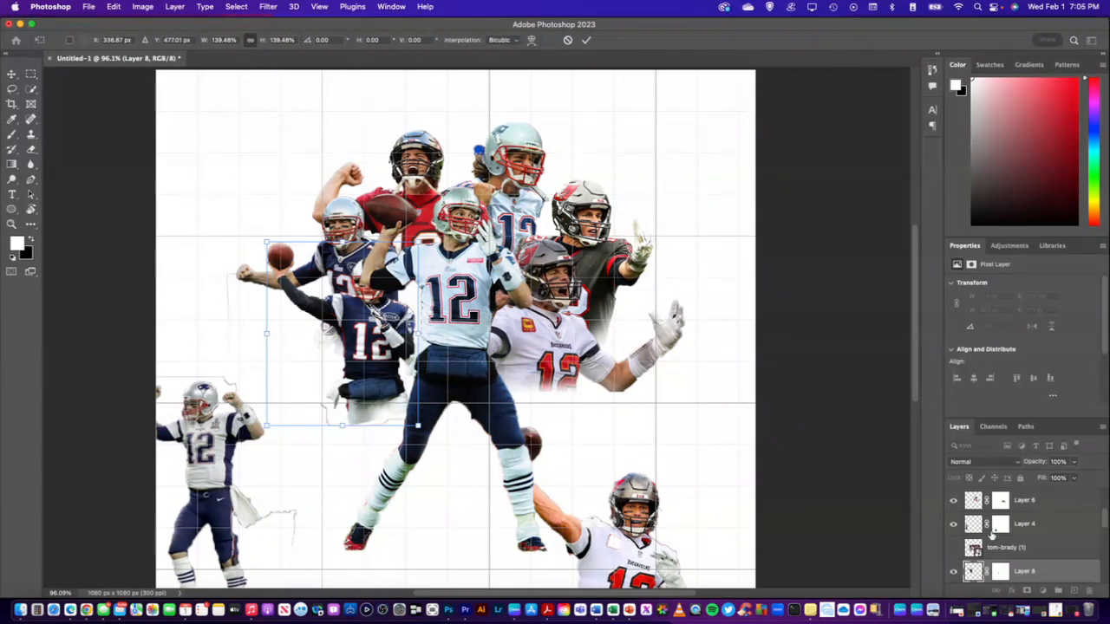
Bring Layer 8 to the top of the layer stack and nudge its thrower slightly up and left
left_click_drag(1049, 571, 1029, 499)
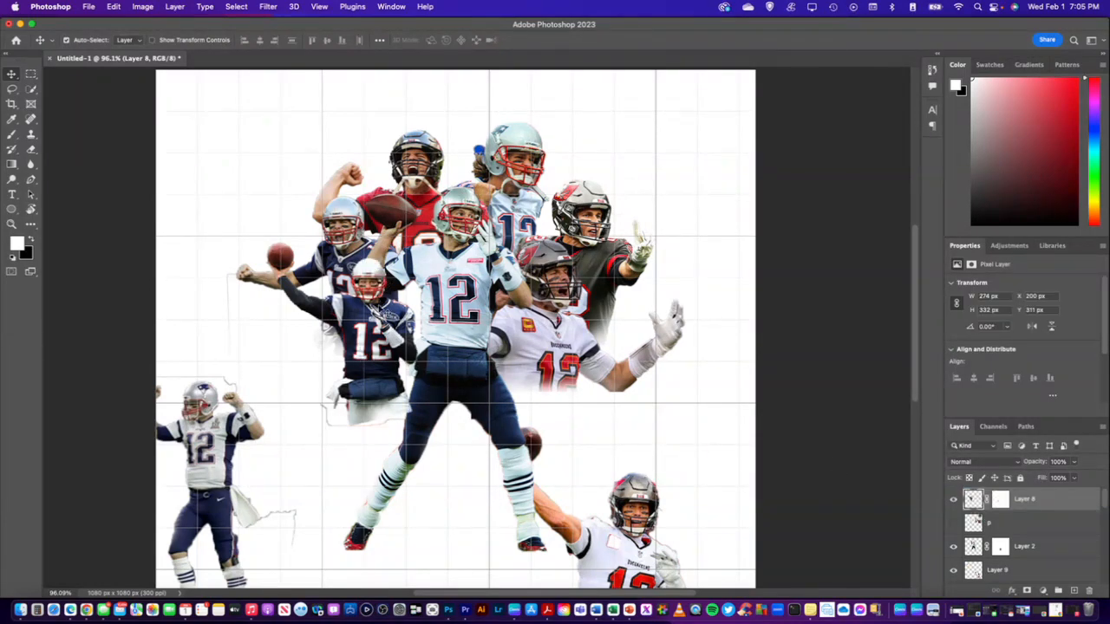
left_click_drag(377, 310, 370, 304)
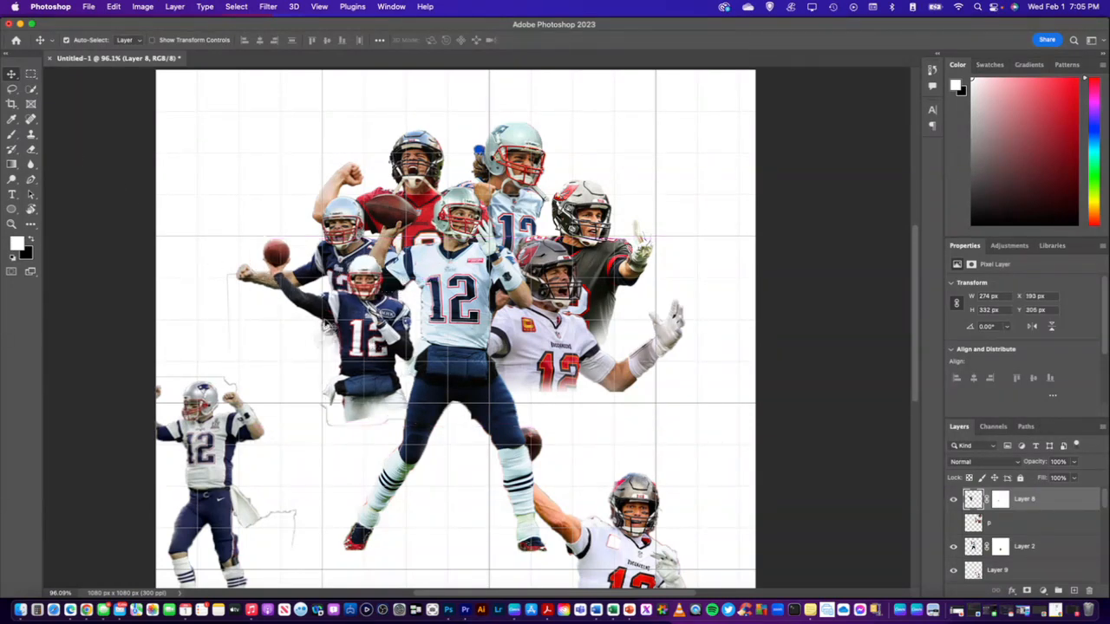
Scale the Layer 8 thrower to about 108%, shift it slightly left and rotate it by about -4.8°
key("super+t")
mouse_move(413, 424)
left_mouse_down()
mouse_move(466, 444)
mouse_move(426, 436)
left_mouse_up()
left_click_drag(357, 329, 349, 326)
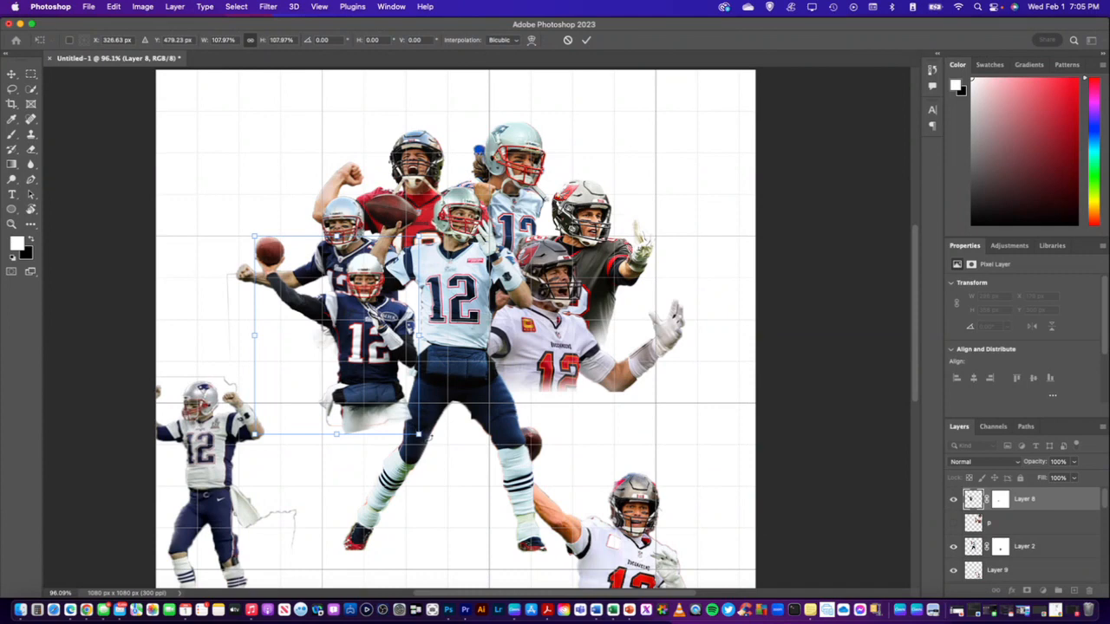
left_click_drag(430, 436, 440, 426)
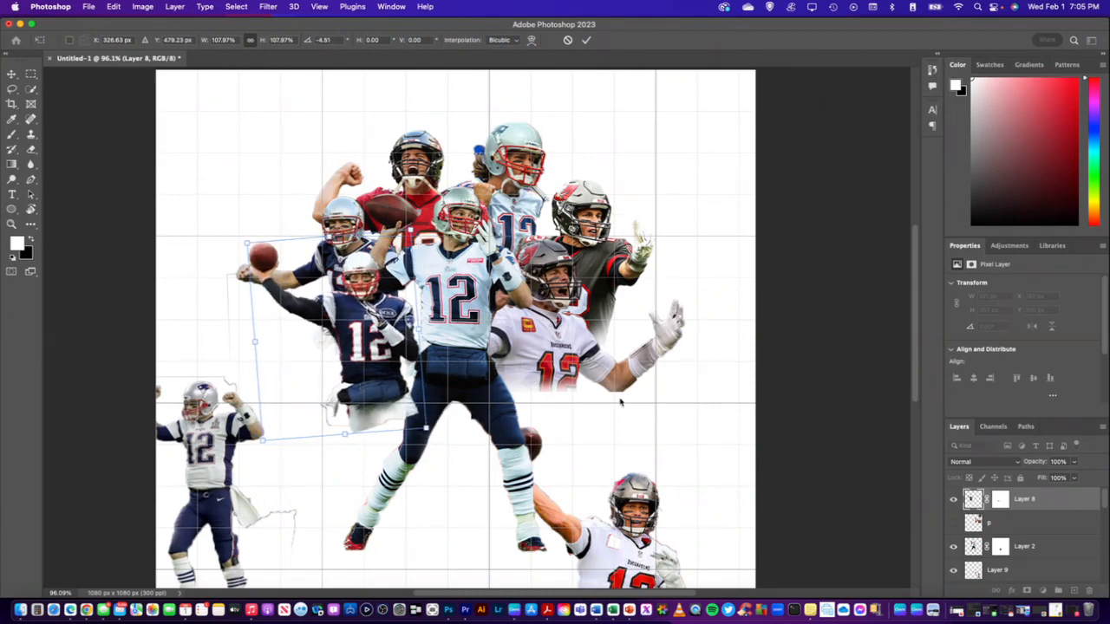
key("Return")
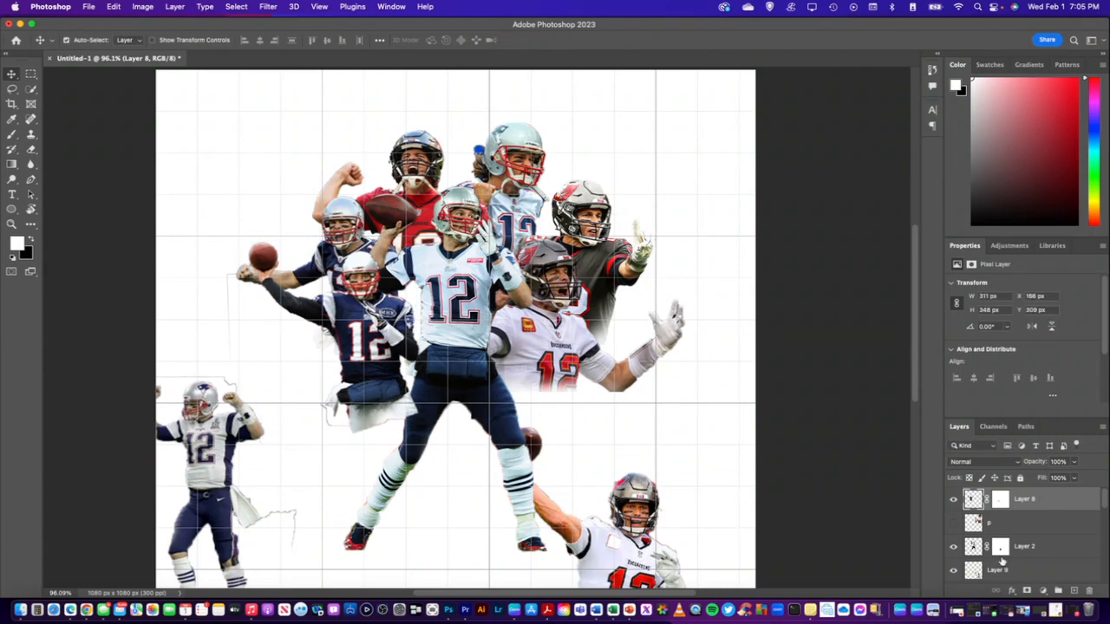
Paint soft black at 35% opacity on Layer 8's mask to fade the thrower's lower body and the leftover background below it
left_click(1028, 590)
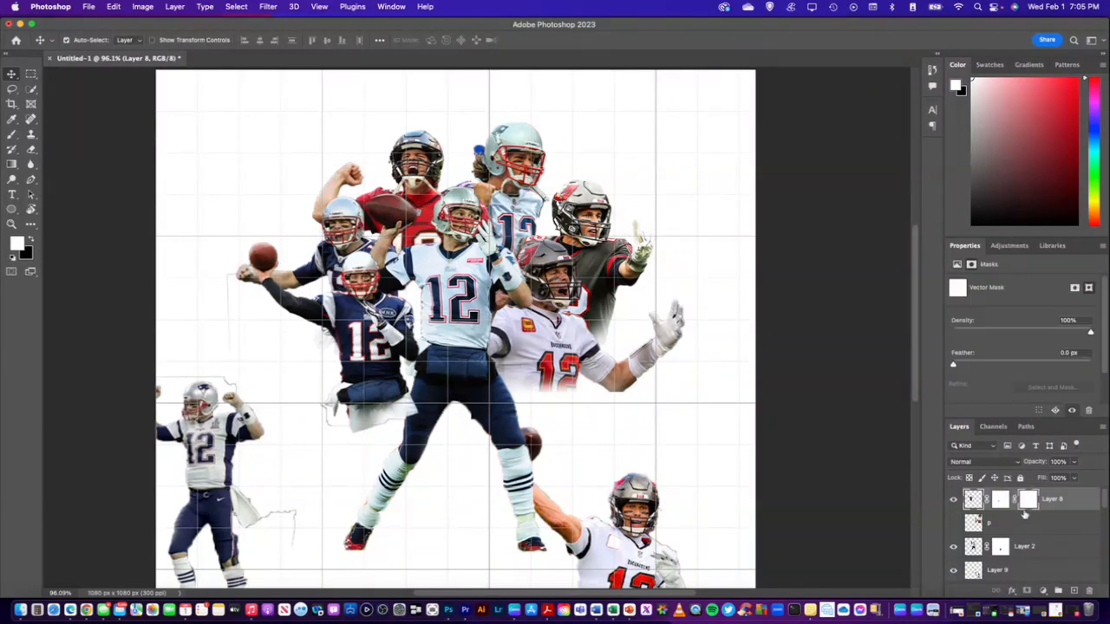
key("super+z")
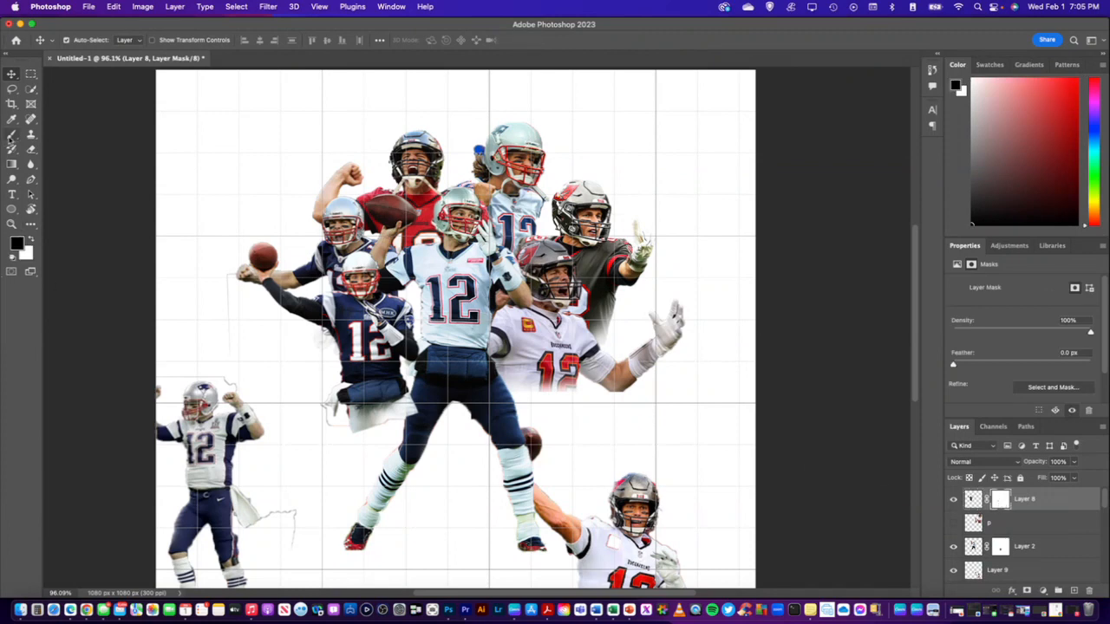
key("b")
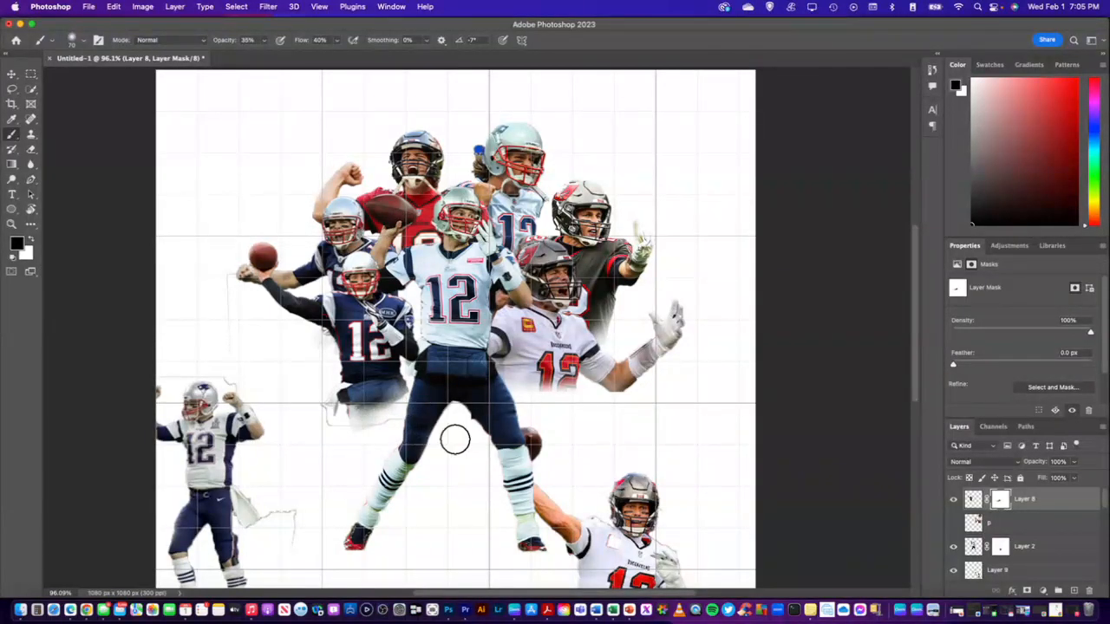
mouse_move(407, 424)
left_mouse_down()
mouse_move(365, 411)
mouse_move(417, 405)
mouse_move(311, 384)
mouse_move(289, 351)
mouse_move(410, 424)
mouse_move(424, 419)
mouse_move(280, 383)
left_mouse_up()
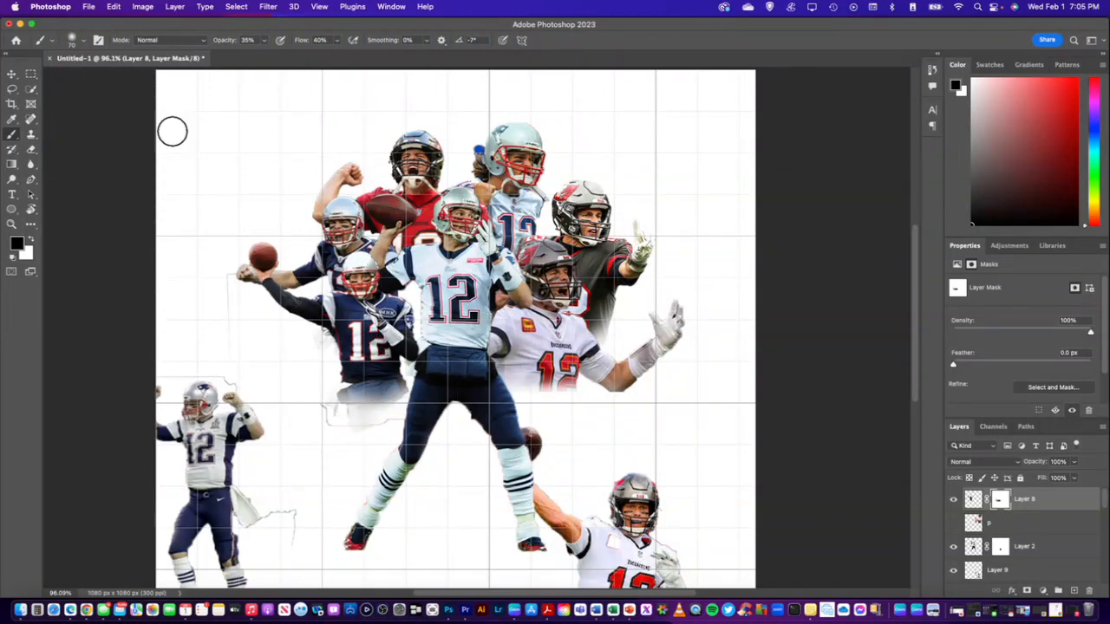
Enlarge the Layer 8 thrower to about 343 px wide and position him against the central player's side
left_click(11, 73)
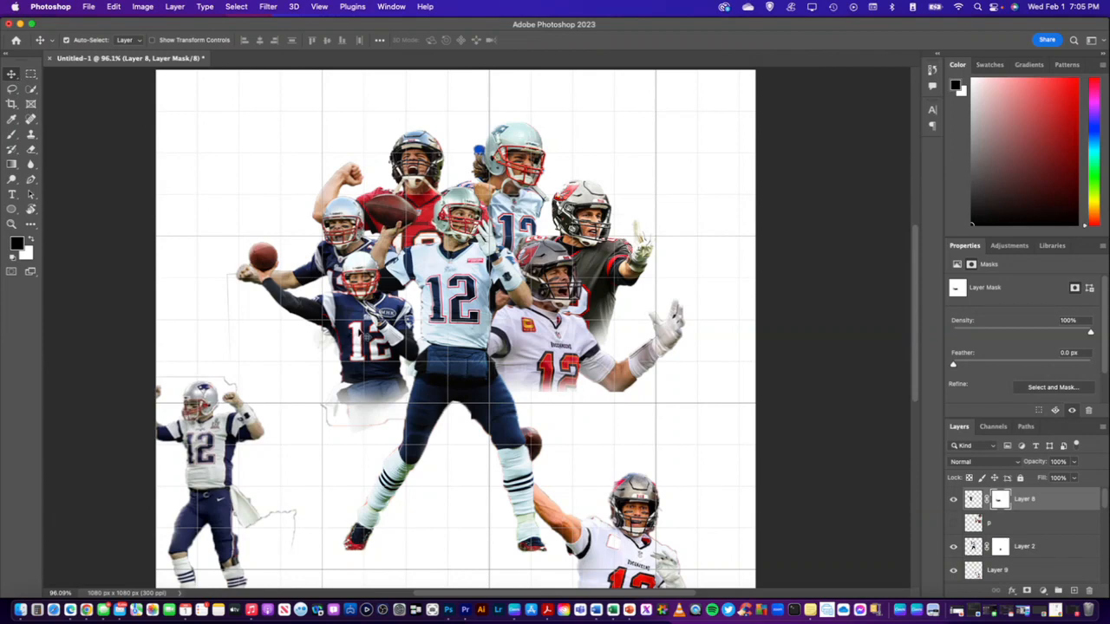
key("super+t")
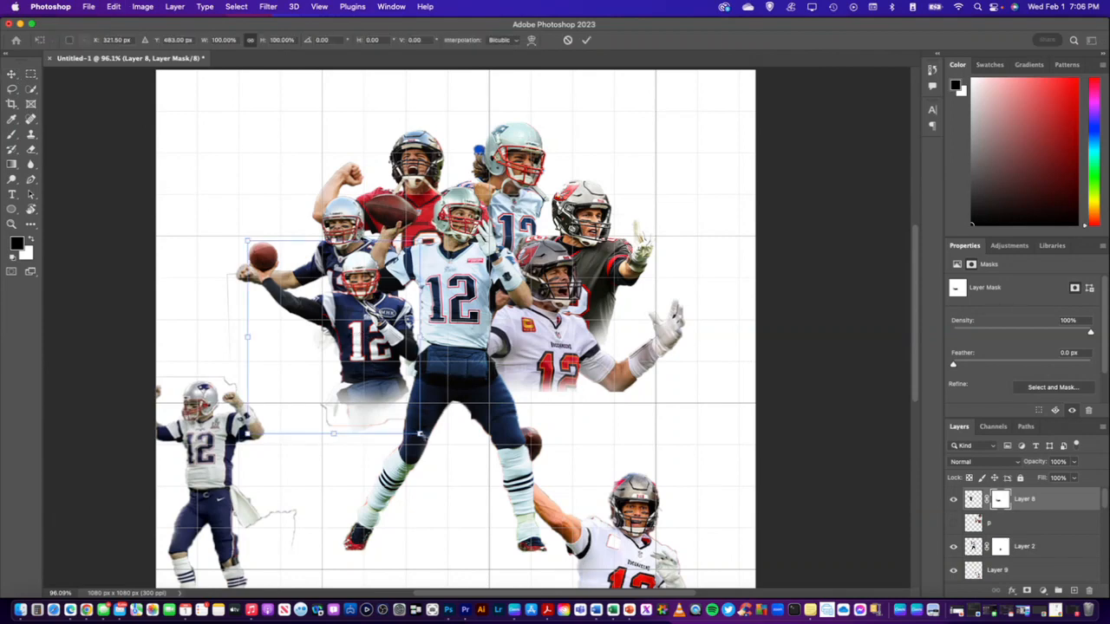
left_click_drag(419, 433, 446, 461)
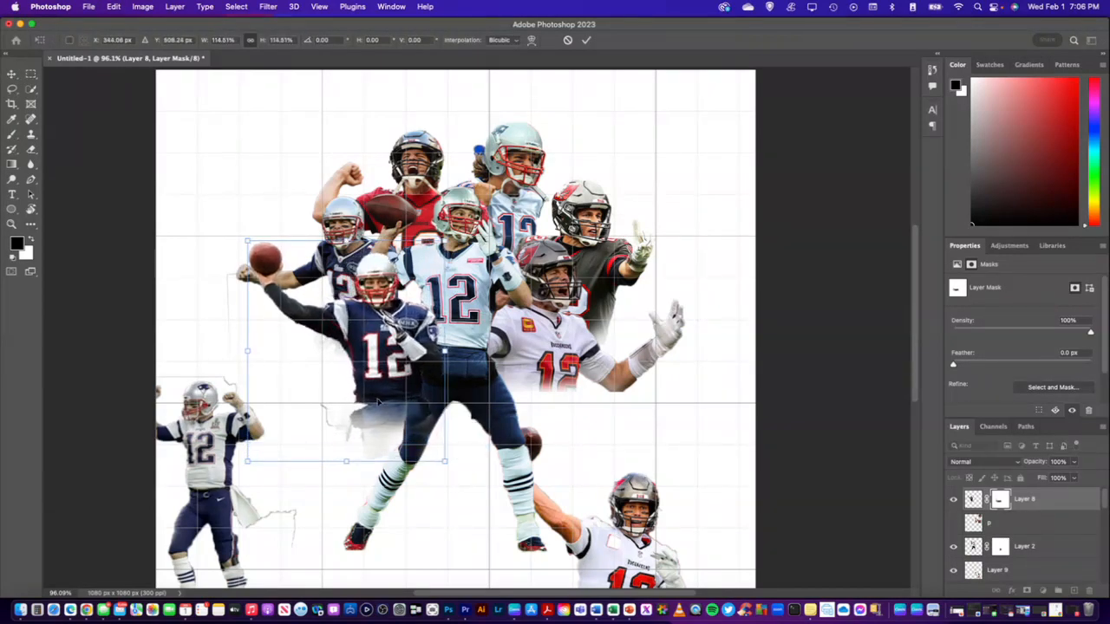
left_click_drag(383, 368, 368, 329)
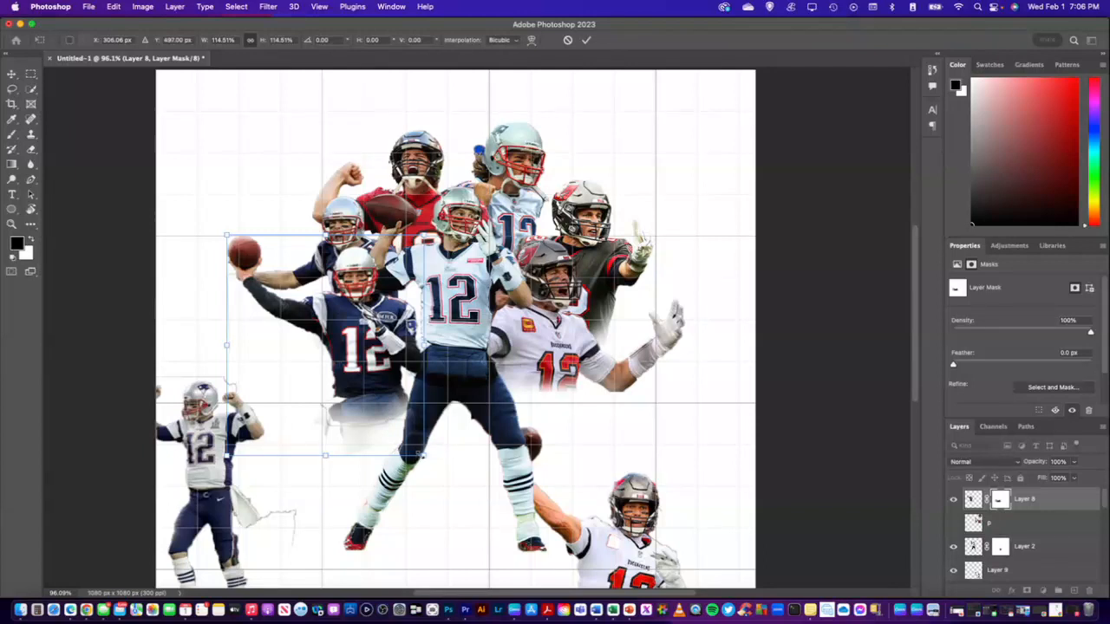
mouse_move(425, 455)
left_mouse_down()
mouse_move(438, 471)
mouse_move(412, 441)
mouse_move(429, 441)
left_mouse_up()
mouse_move(359, 375)
left_mouse_down()
mouse_move(371, 381)
mouse_move(364, 373)
left_mouse_up()
left_click(1035, 504)
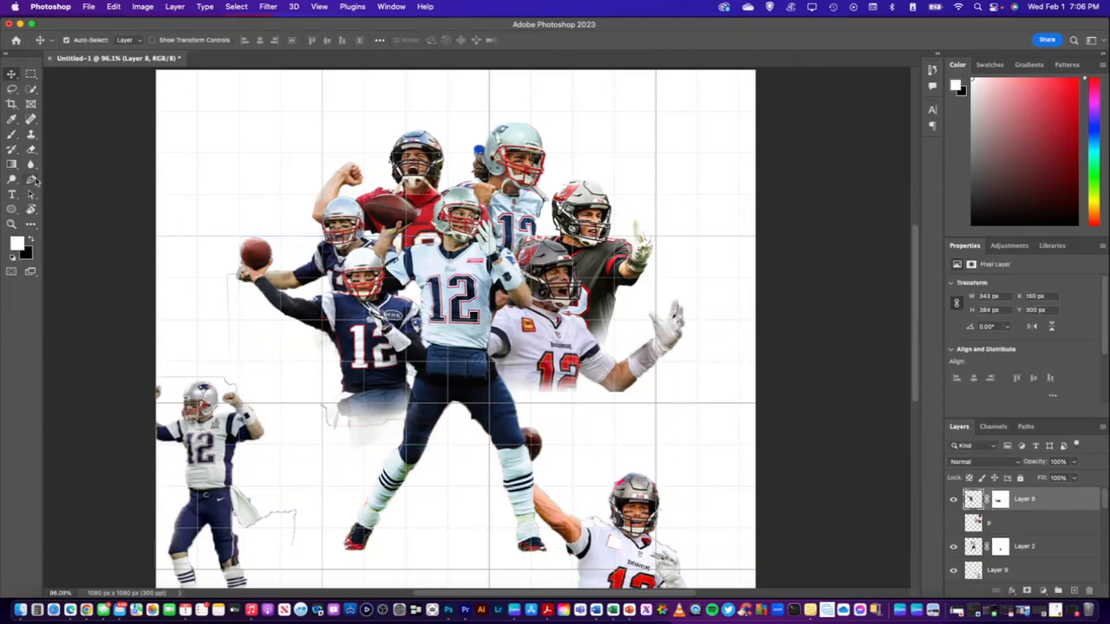
left_click(32, 242)
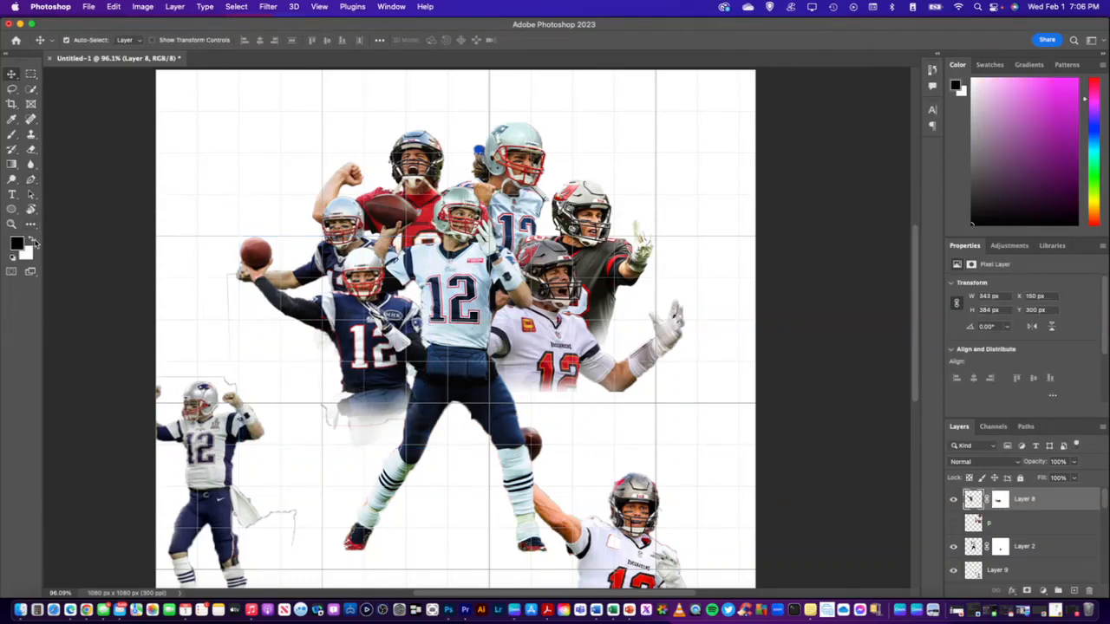
left_click(12, 135)
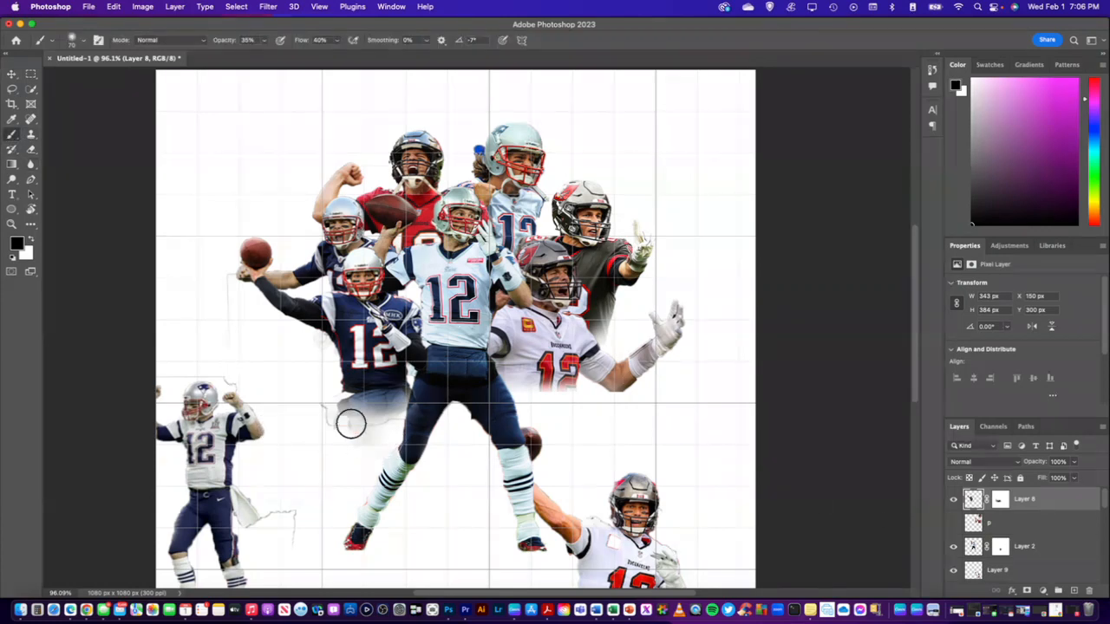
left_click_drag(260, 374, 343, 425)
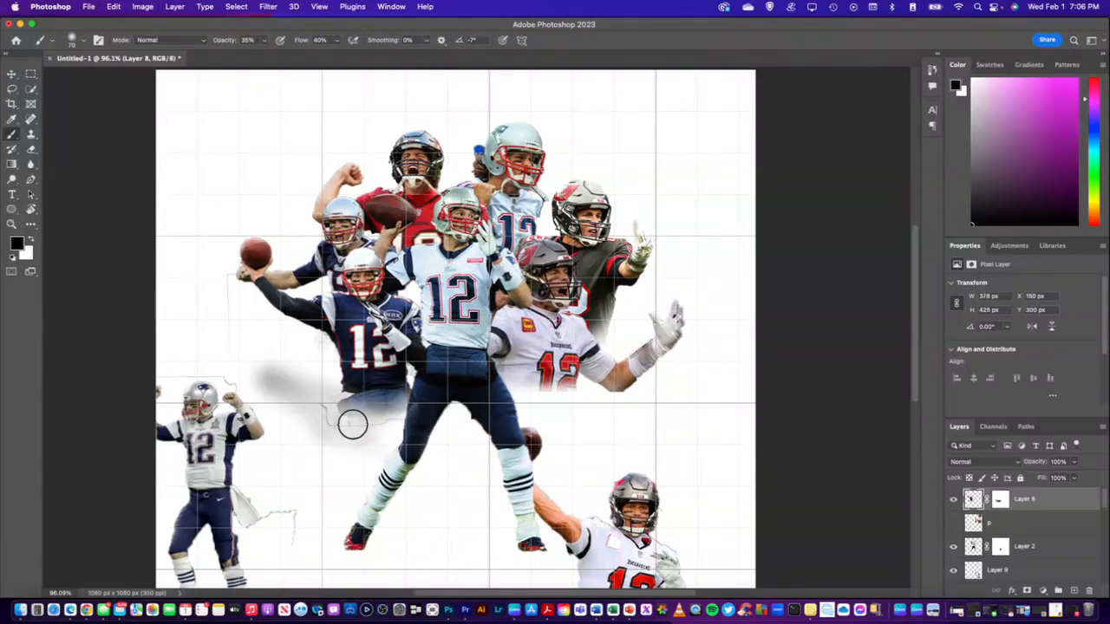
key("super+z")
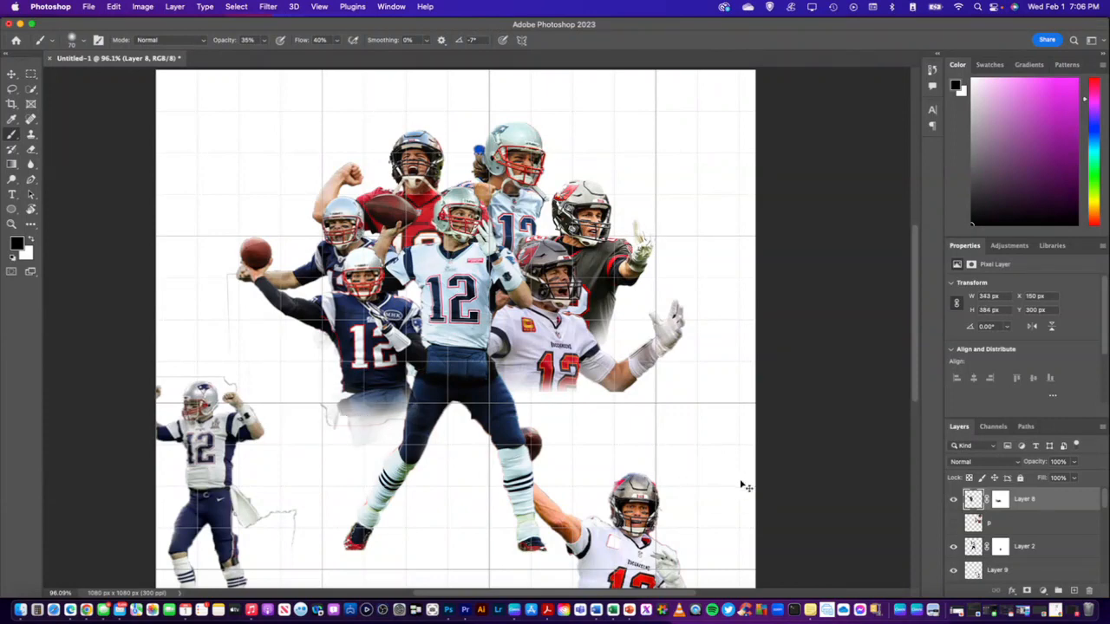
key("super+z")
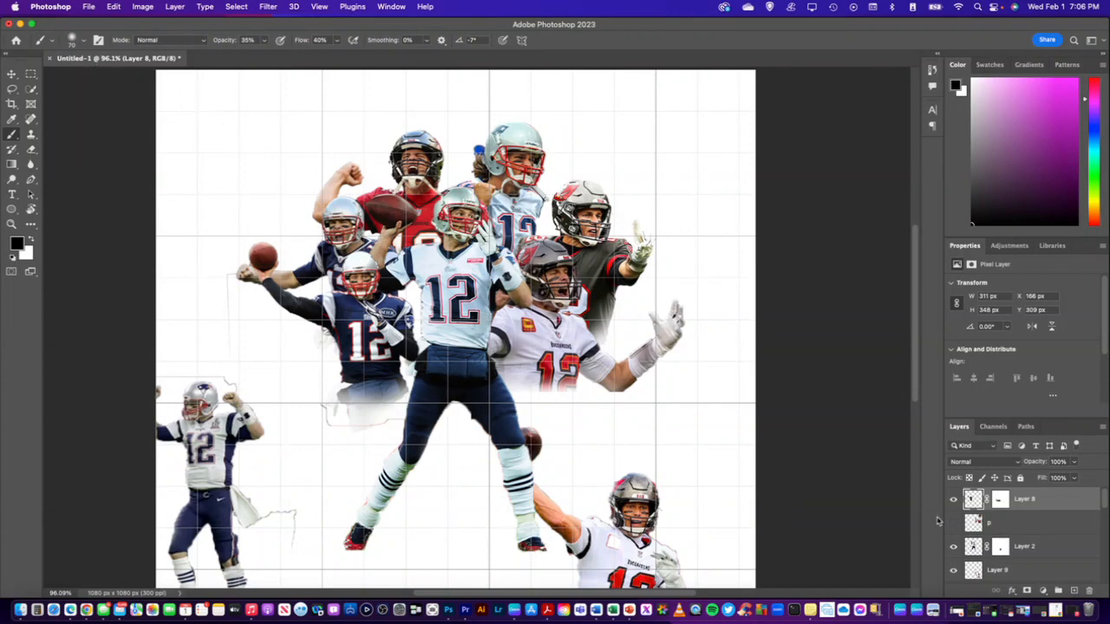
left_click(116, 7)
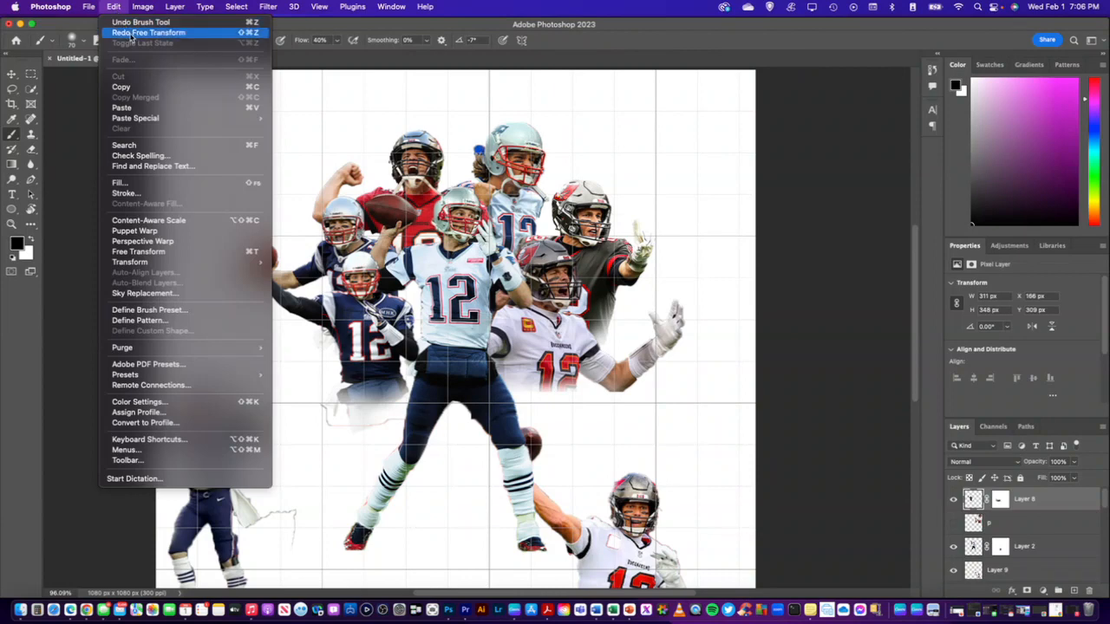
left_click(131, 32)
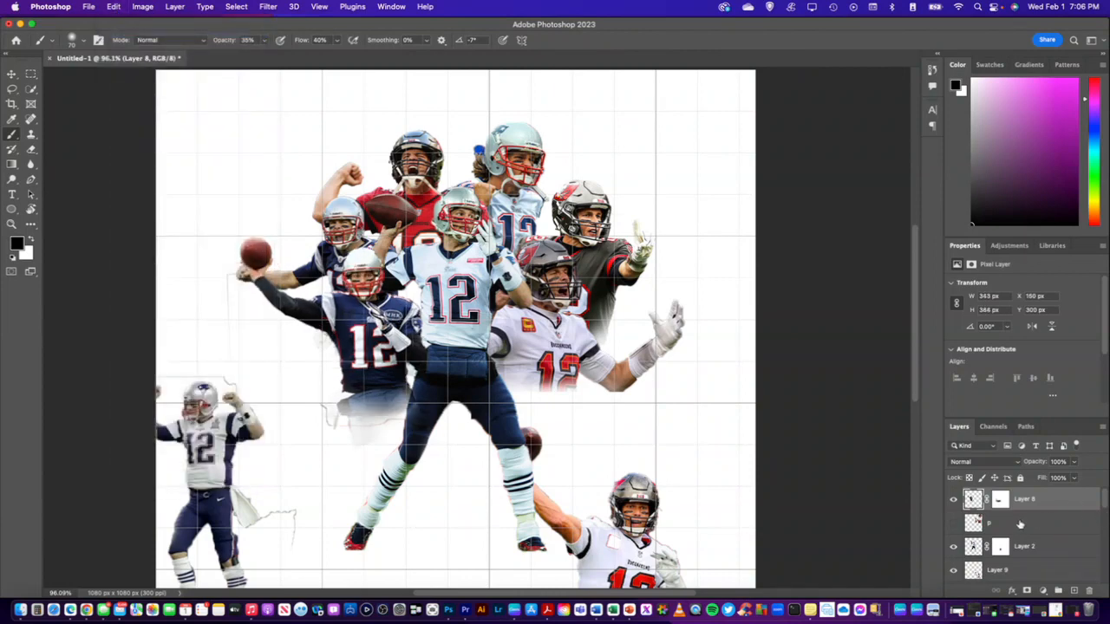
Paint black on Layer 8's mask to fade more of the enlarged thrower's waist and legs
left_click(1002, 501)
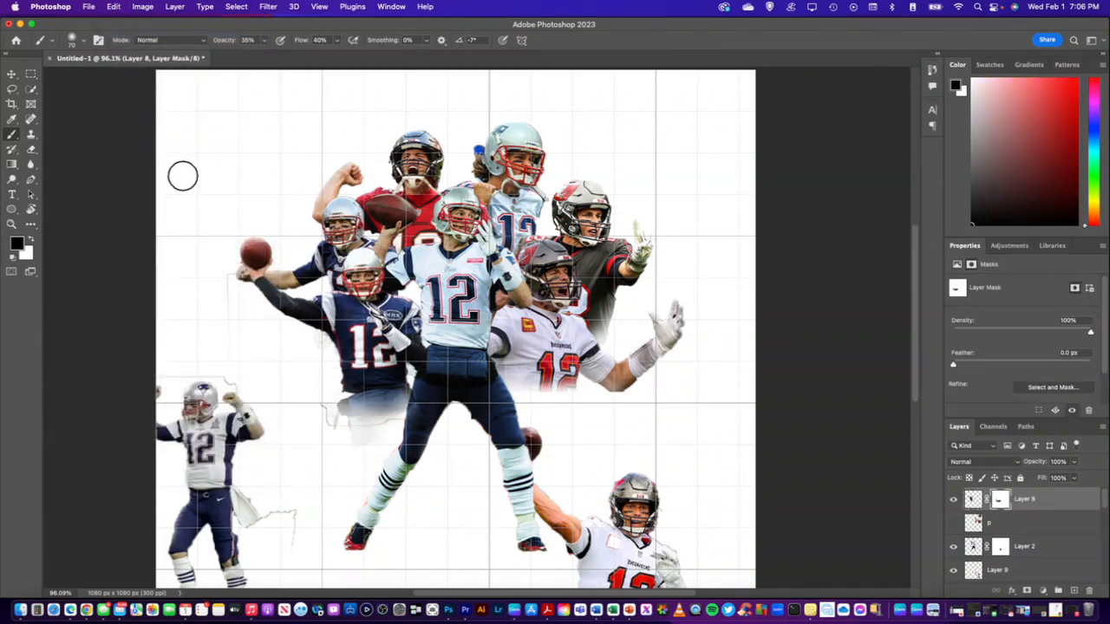
mouse_move(374, 428)
left_mouse_down()
mouse_move(341, 415)
mouse_move(403, 426)
mouse_move(360, 419)
mouse_move(383, 427)
mouse_move(347, 442)
mouse_move(333, 414)
mouse_move(327, 428)
mouse_move(349, 448)
mouse_move(319, 404)
mouse_move(331, 431)
mouse_move(327, 419)
mouse_move(429, 440)
mouse_move(345, 430)
mouse_move(417, 421)
mouse_move(417, 402)
mouse_move(417, 430)
mouse_move(419, 385)
mouse_move(426, 408)
mouse_move(418, 422)
mouse_move(417, 378)
mouse_move(419, 425)
mouse_move(419, 409)
mouse_move(364, 430)
mouse_move(424, 414)
mouse_move(346, 413)
mouse_move(337, 397)
mouse_move(355, 422)
mouse_move(339, 404)
mouse_move(343, 433)
mouse_move(337, 358)
left_mouse_up()
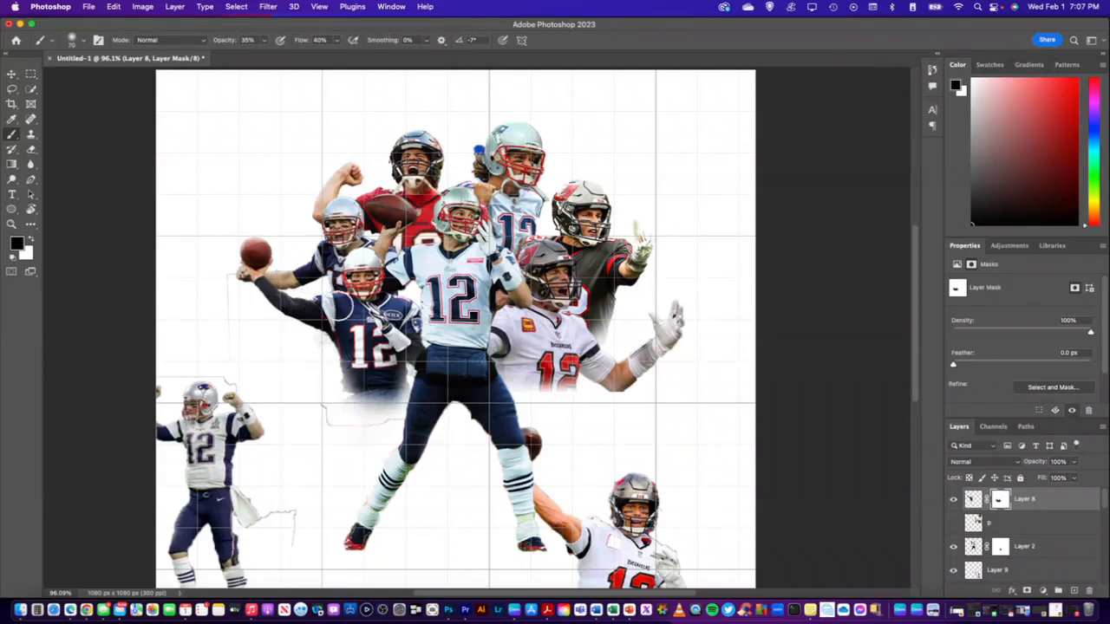
Enlarge the Layer 5 player to about 113.9% and shift him slightly outward behind the Layer 8 thrower
left_click(11, 74)
left_click(345, 236)
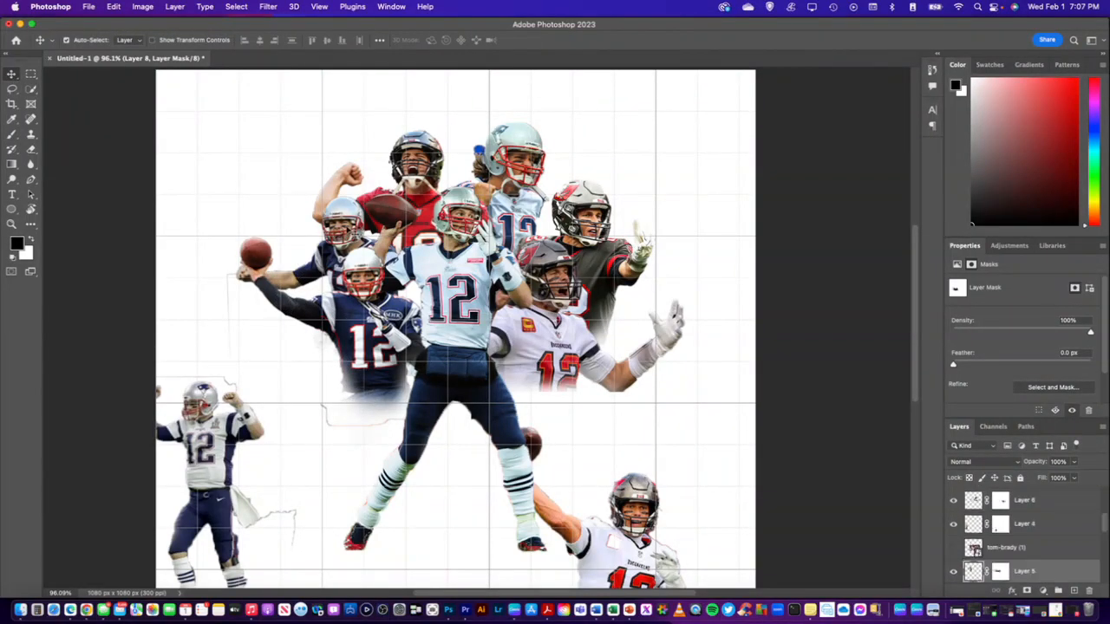
key("super+t")
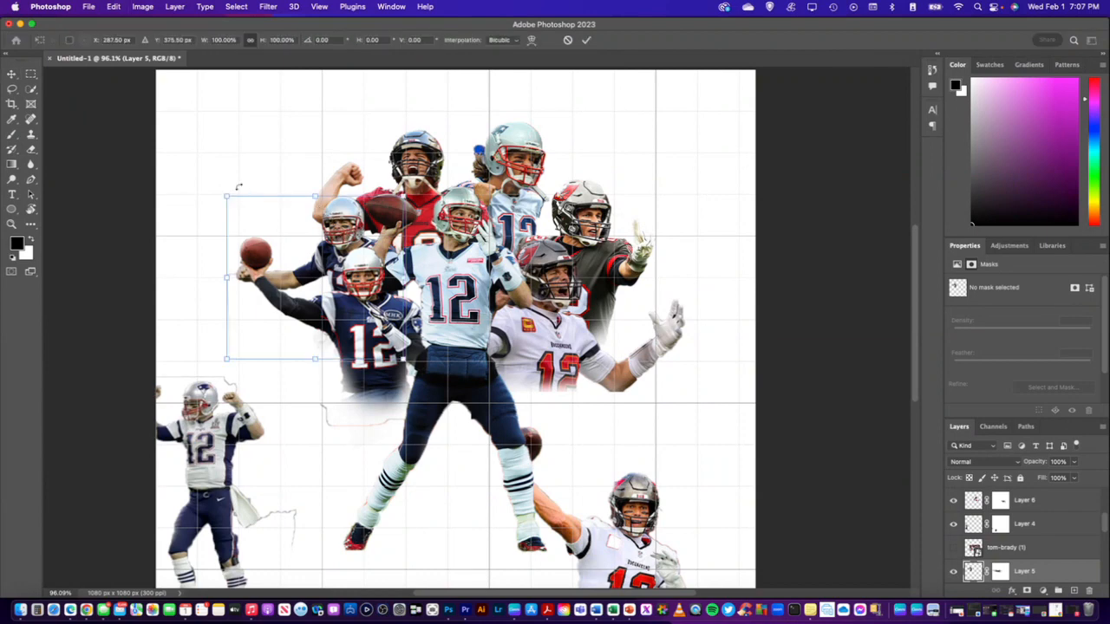
left_click_drag(226, 198, 201, 173)
left_click_drag(332, 225, 334, 230)
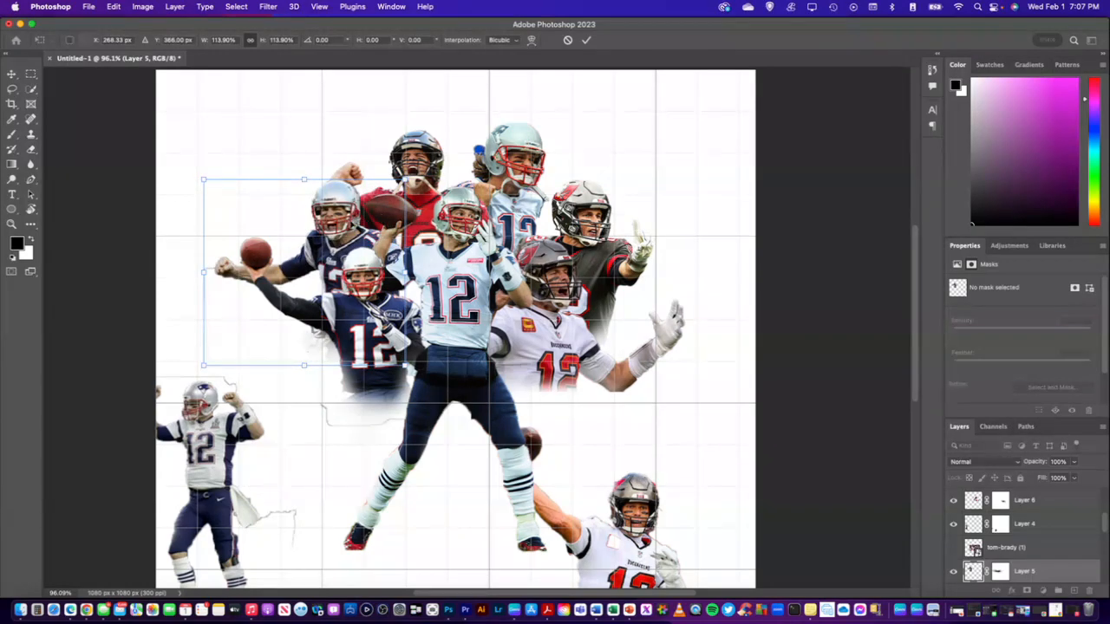
left_click_drag(338, 224, 332, 228)
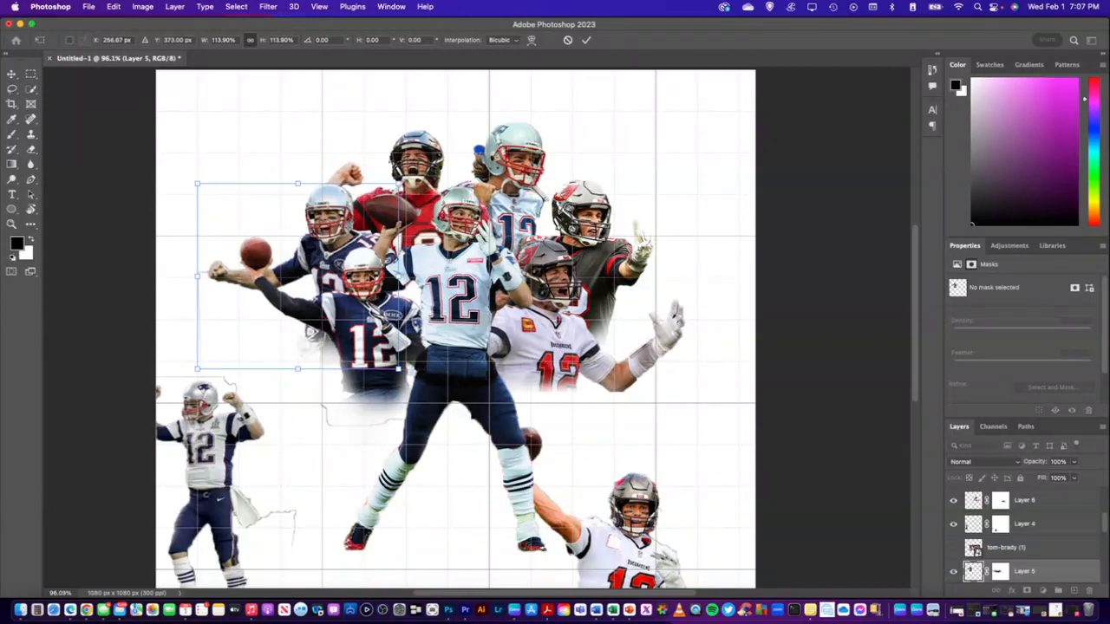
left_click_drag(332, 228, 338, 233)
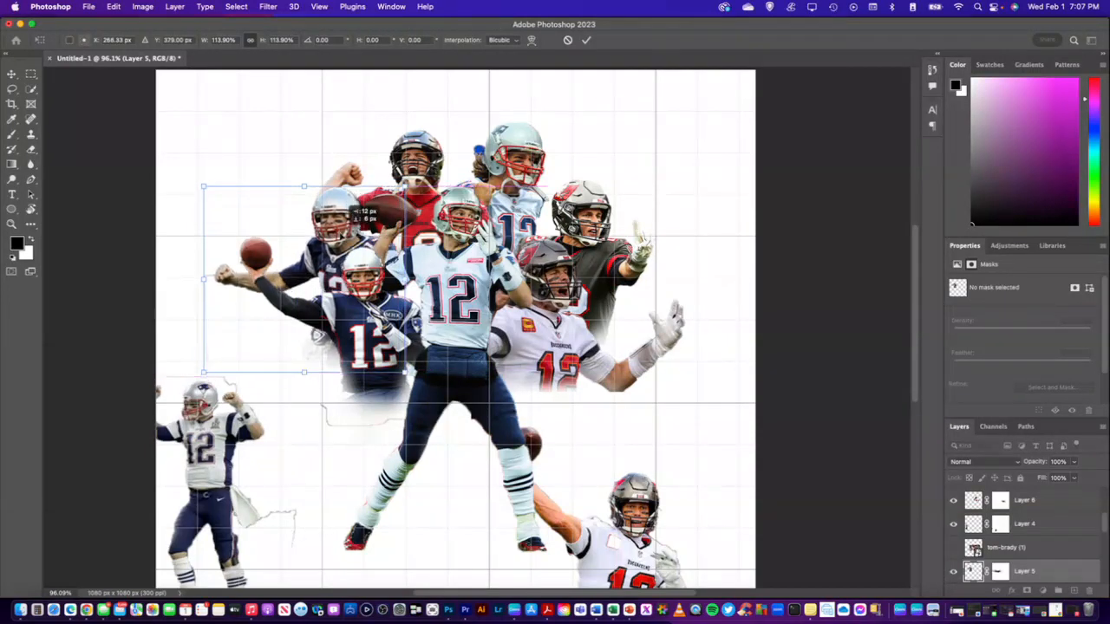
key("Return")
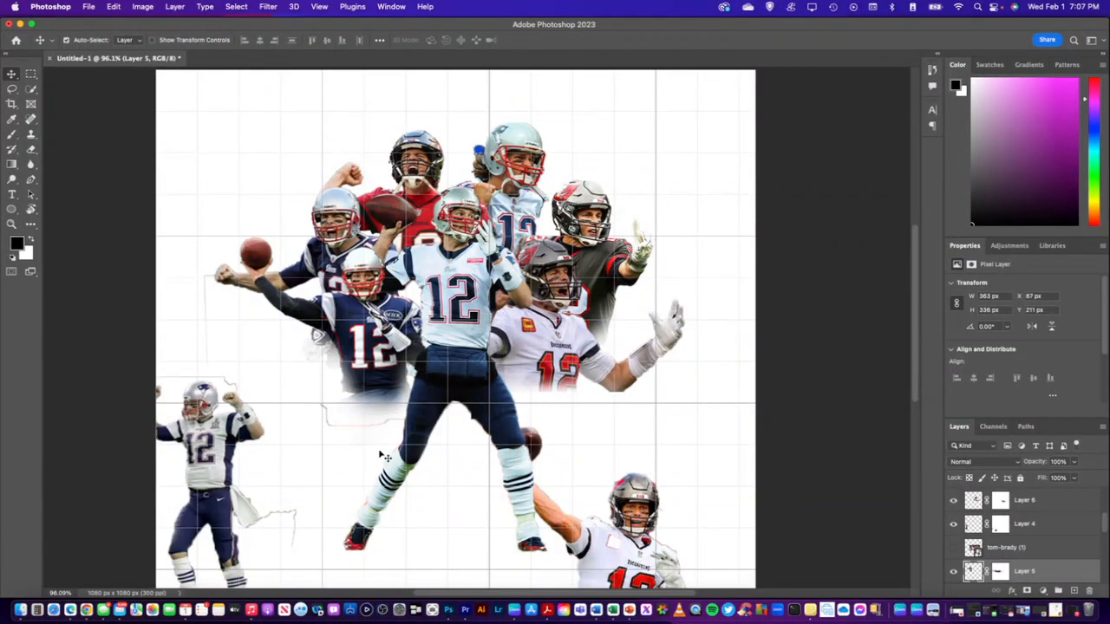
Bring Layer 4 to the top of the stack and place its player in front of the Layer 8 thrower, about X 270, Y 443 px
left_click_drag(239, 466, 262, 377)
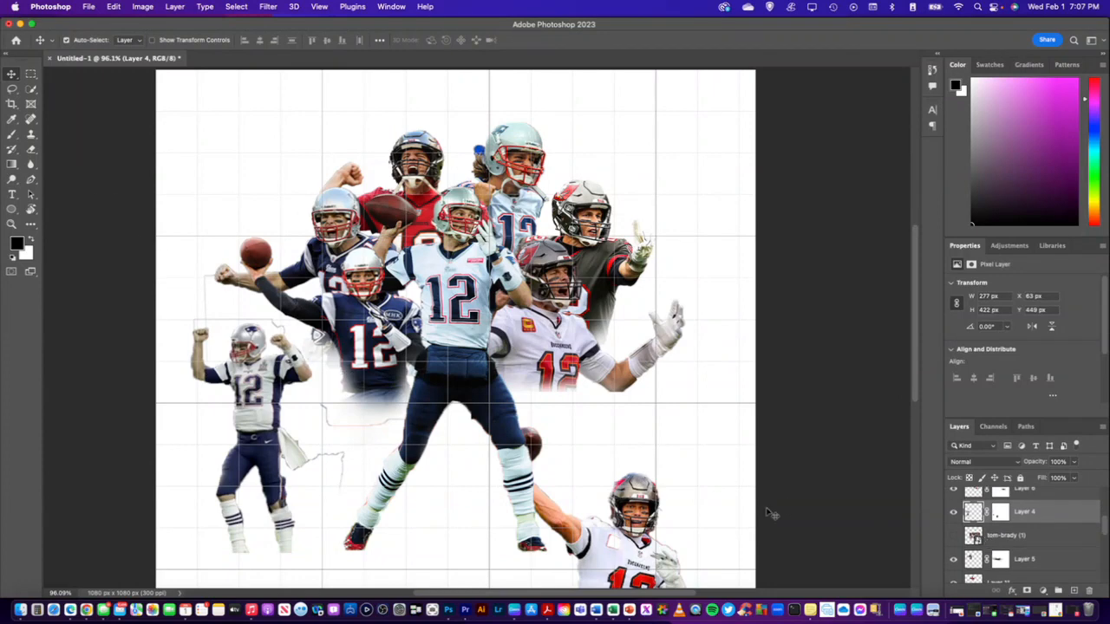
left_click_drag(268, 449, 312, 443)
left_click_drag(1043, 515, 1044, 493)
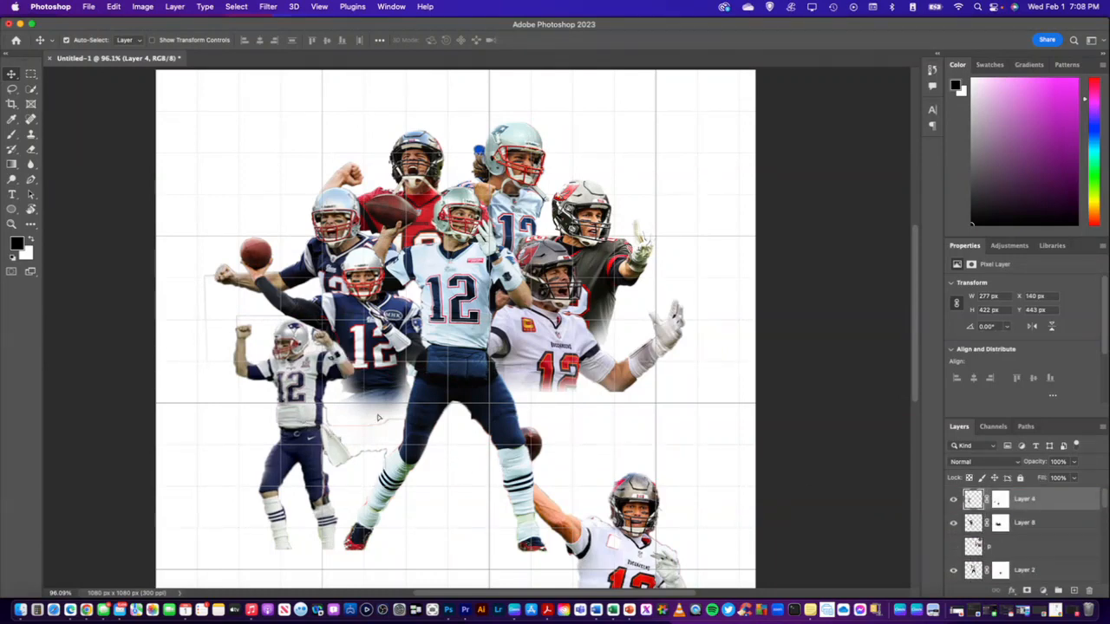
left_click_drag(299, 422, 367, 417)
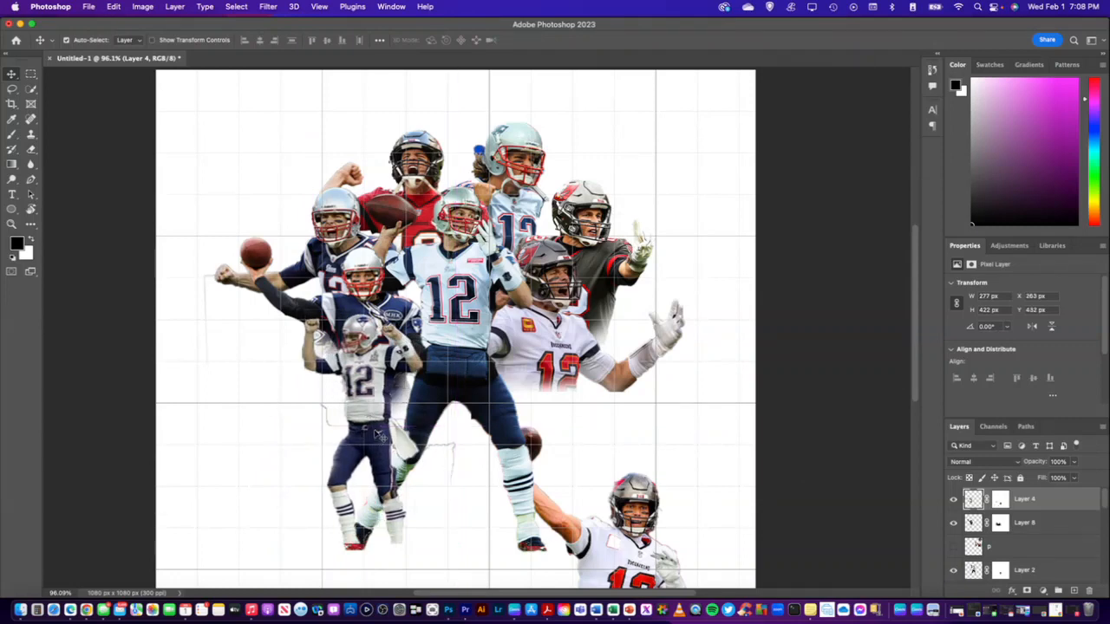
mouse_move(379, 433)
left_mouse_down()
mouse_move(399, 412)
mouse_move(388, 417)
left_mouse_up()
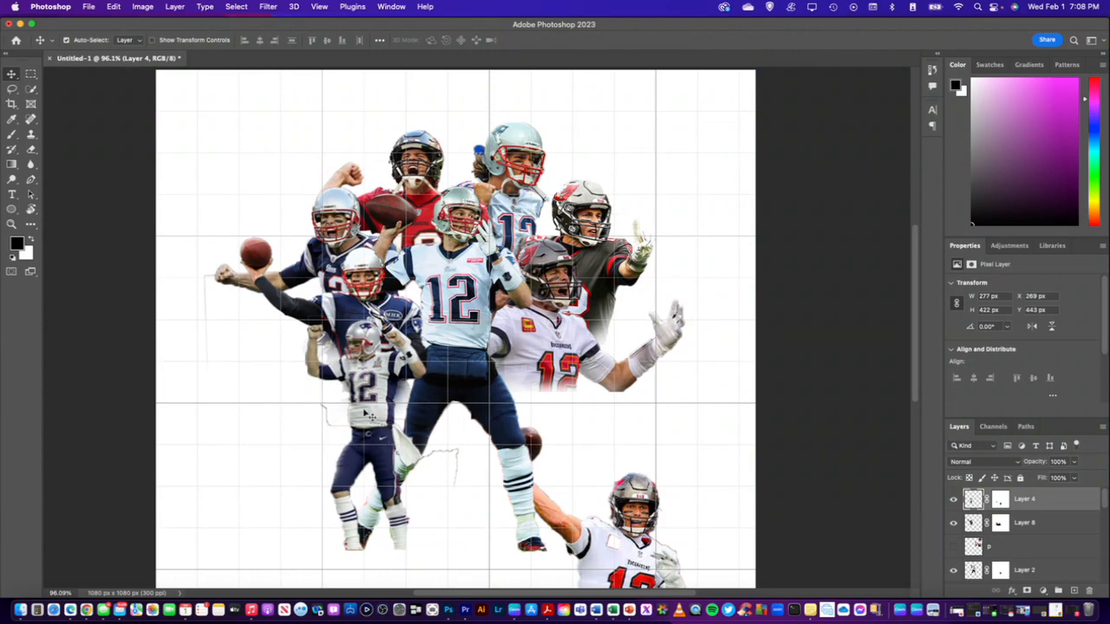
left_click_drag(372, 417, 368, 413)
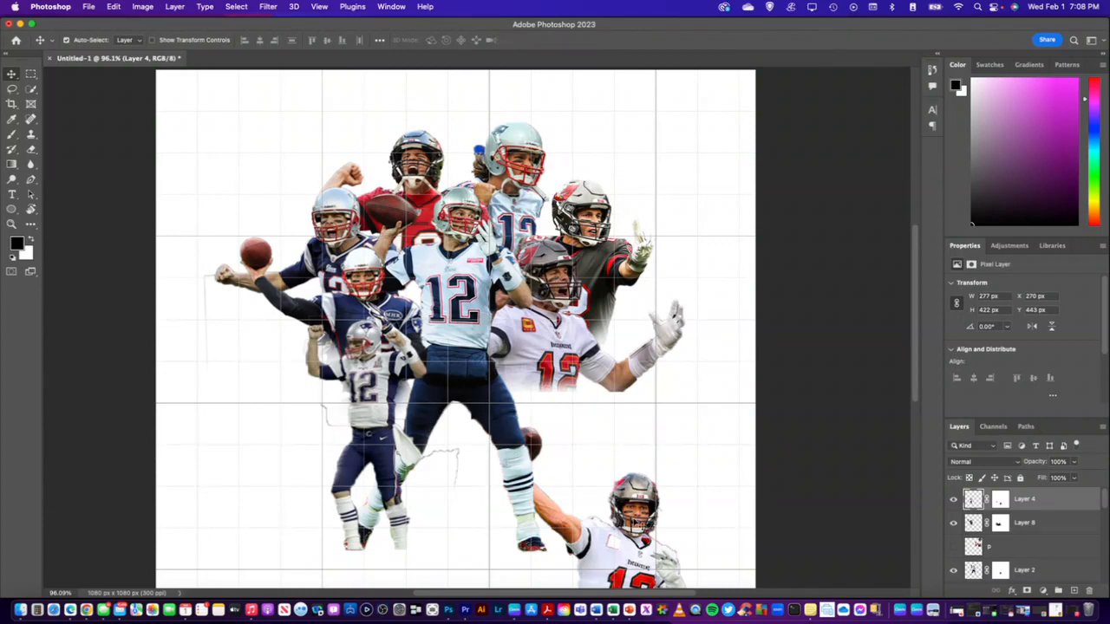
Move the Layer 9 thrower up beside the central player's legs and bring the layer to the top of the stack
left_click_drag(637, 522, 581, 339)
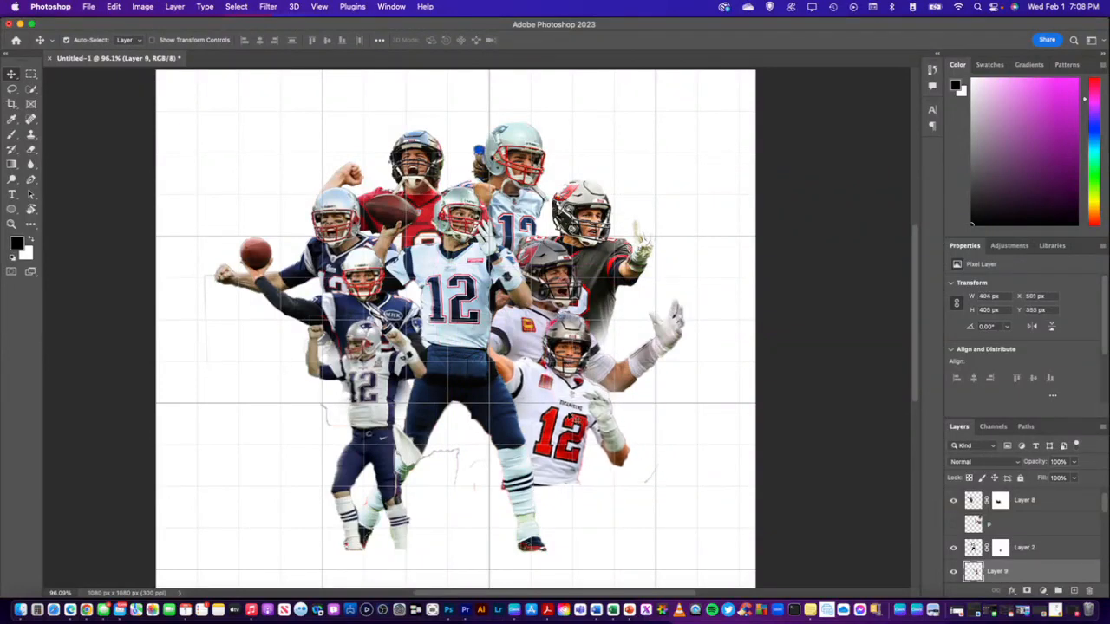
mouse_move(569, 383)
left_mouse_down()
mouse_move(588, 379)
mouse_move(576, 373)
mouse_move(566, 405)
left_mouse_up()
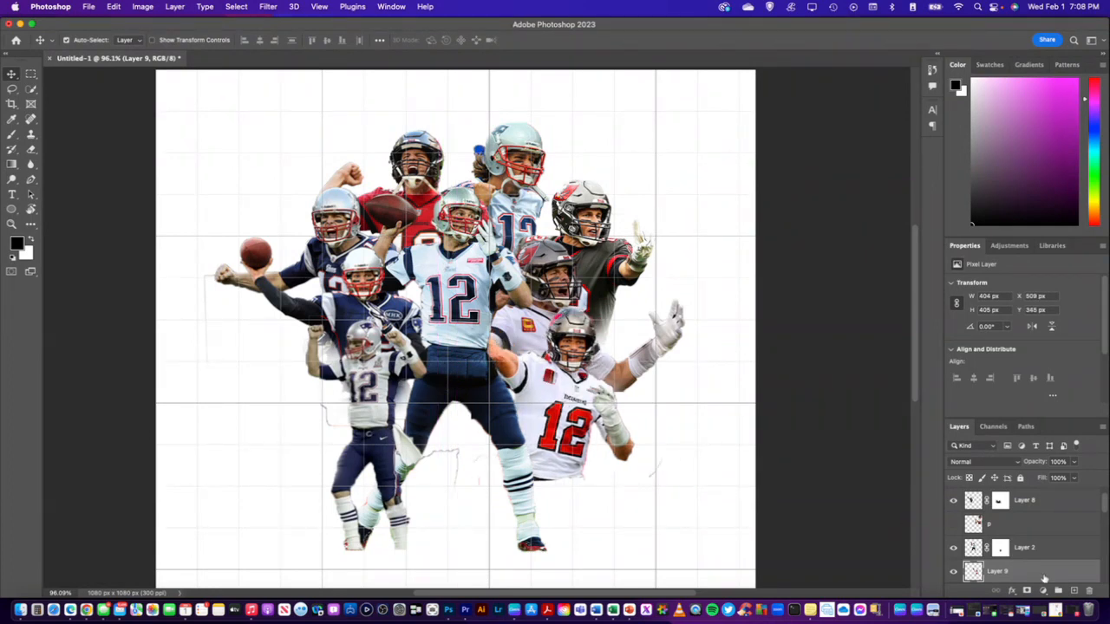
left_click_drag(1043, 578, 1021, 494)
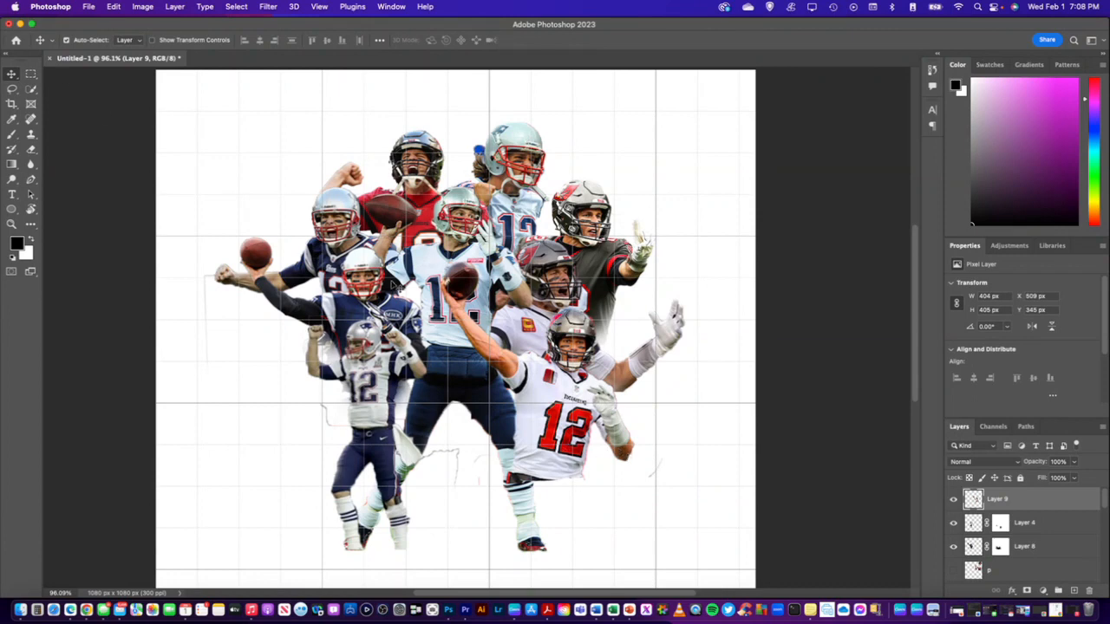
Scale the Layer 9 thrower to about 83.8% and place him overlapping the central player at about X 509, Y 348 px
key("super+t")
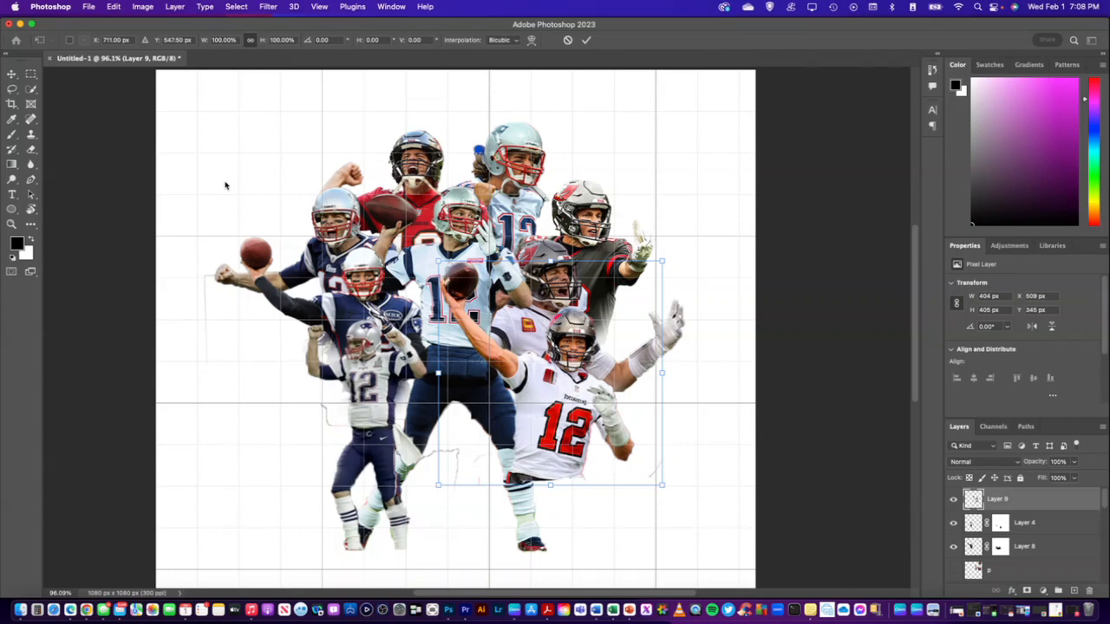
left_click_drag(660, 260, 615, 326)
left_click_drag(560, 386, 573, 378)
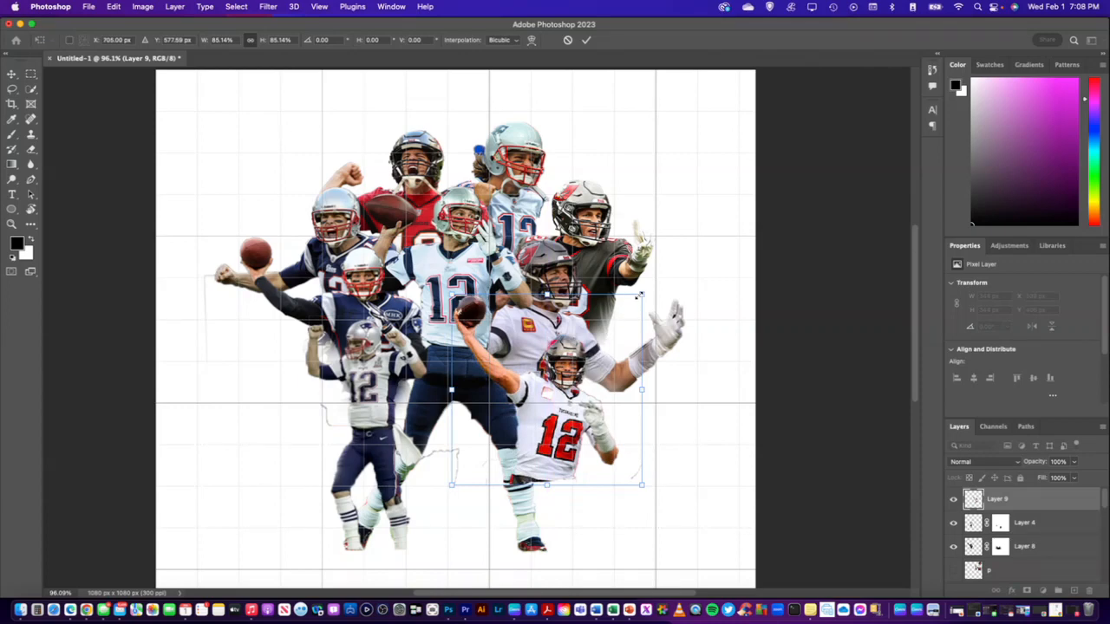
left_click_drag(638, 296, 636, 298)
left_click_drag(578, 383, 590, 343)
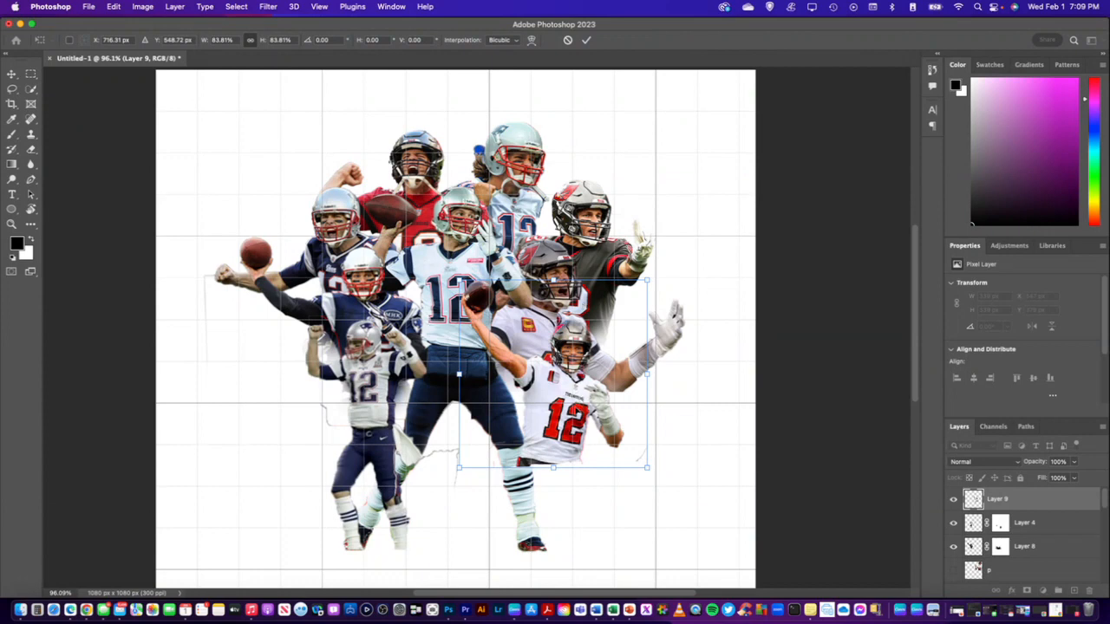
left_click_drag(575, 411, 572, 406)
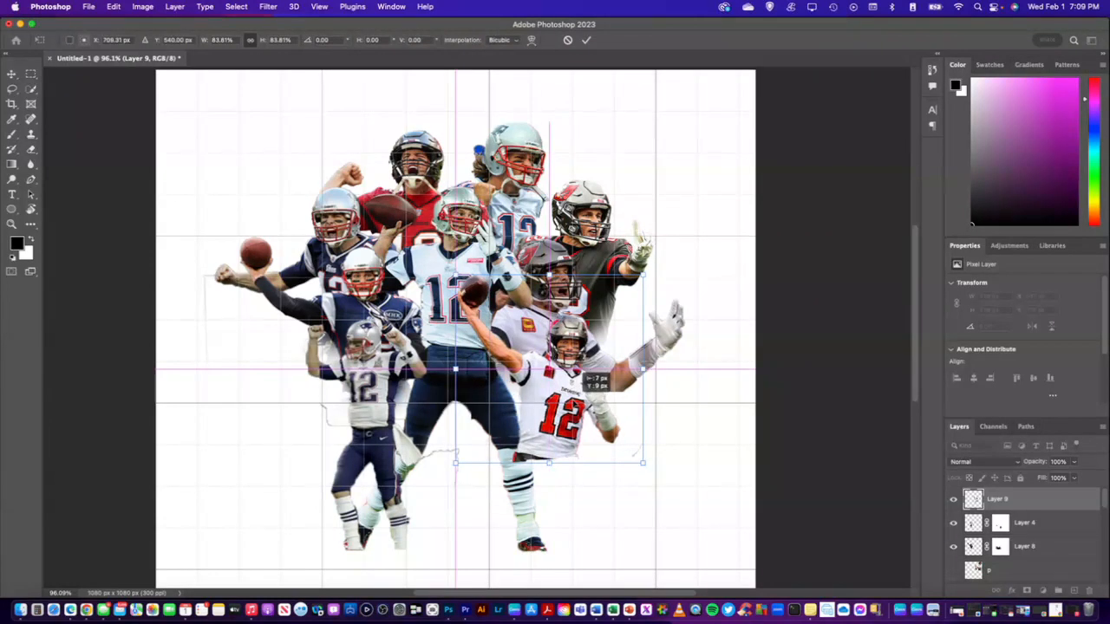
left_click_drag(586, 374, 587, 373)
key("Return")
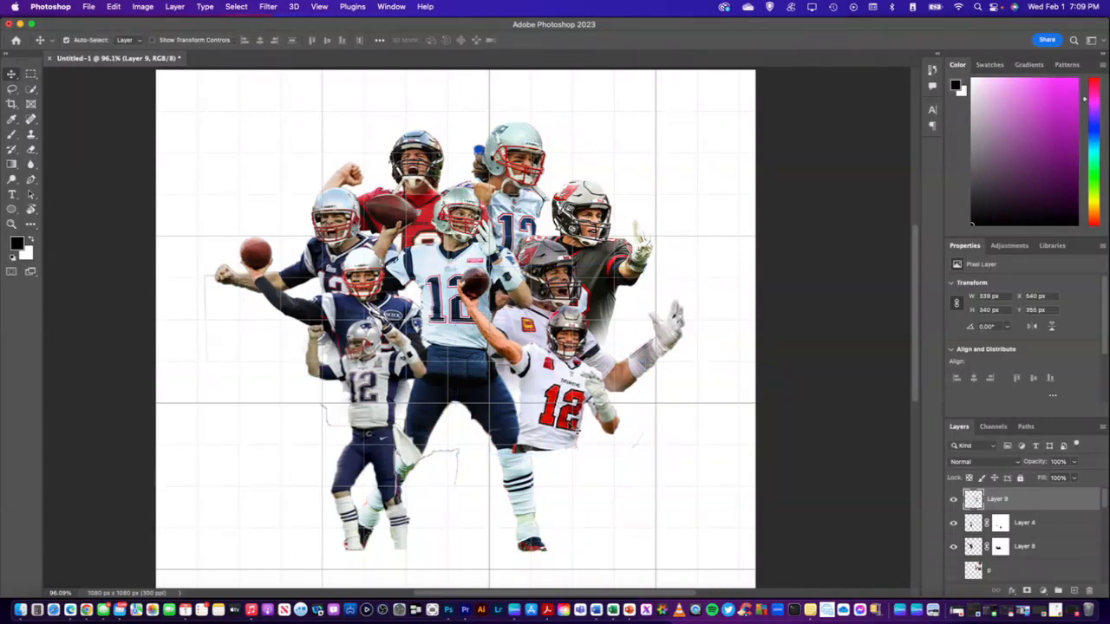
left_click_drag(568, 412, 551, 407)
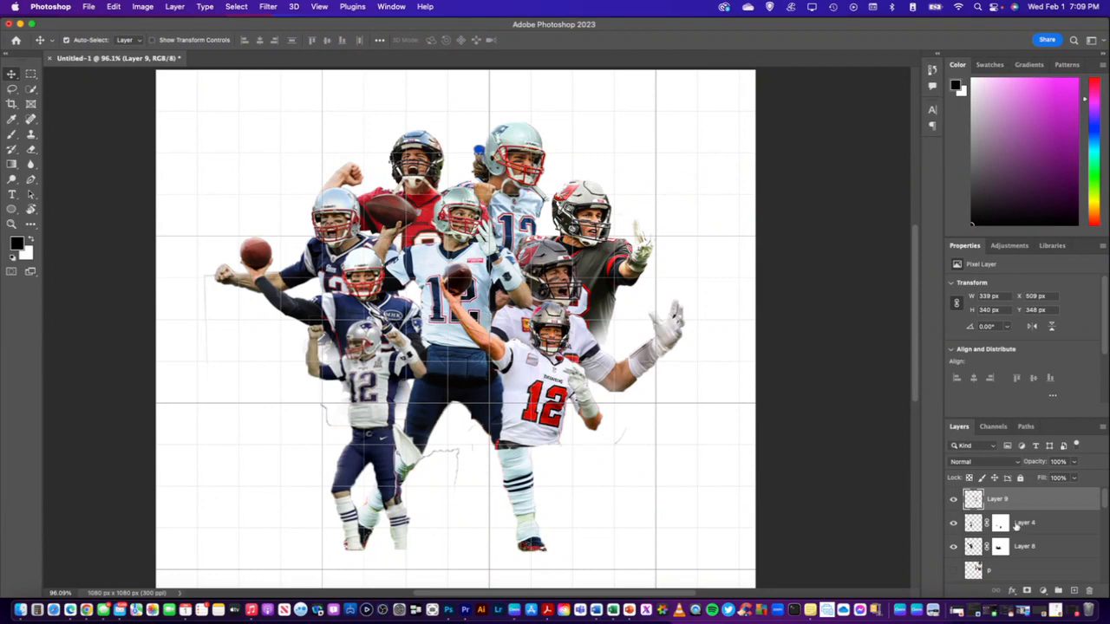
Add a layer mask to Layer 9 and start masking the thrower's lower edge with the soft black brush
left_click(1026, 589)
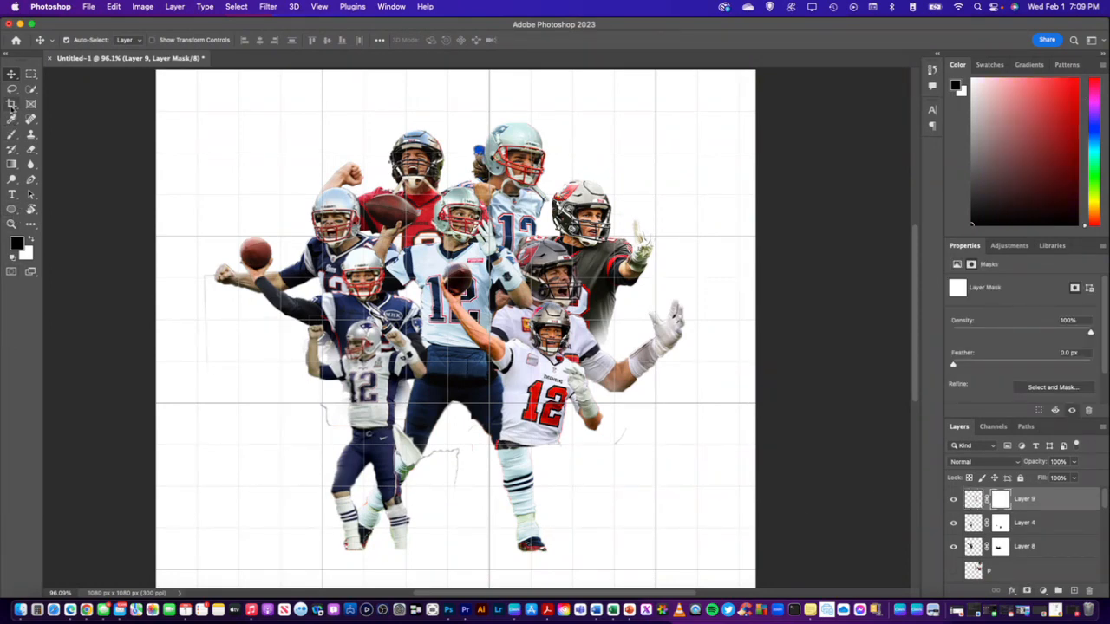
left_click(12, 135)
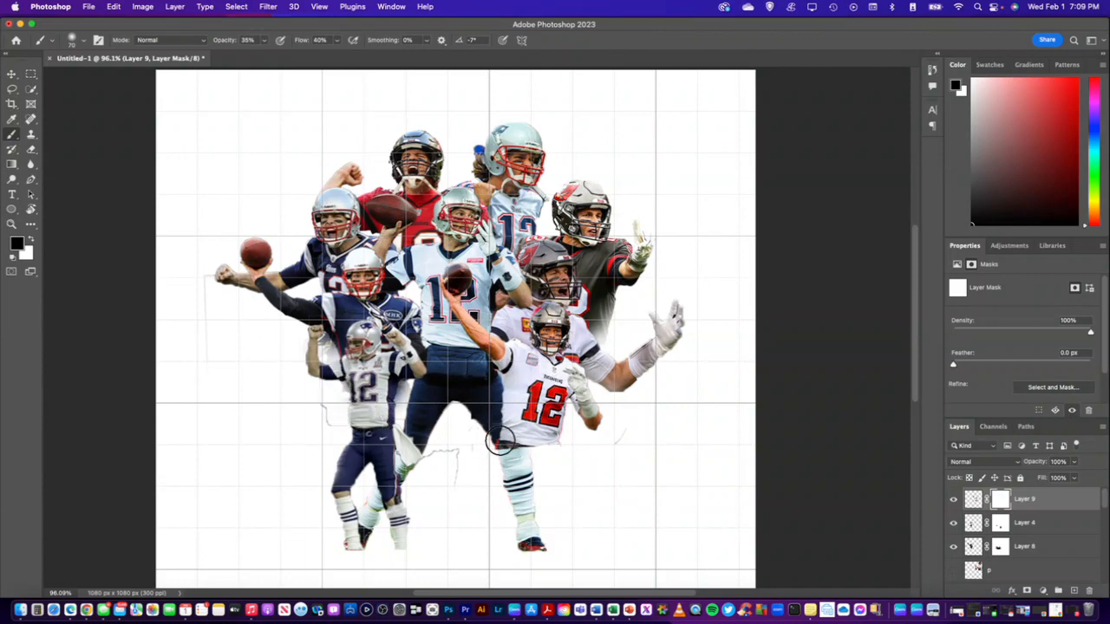
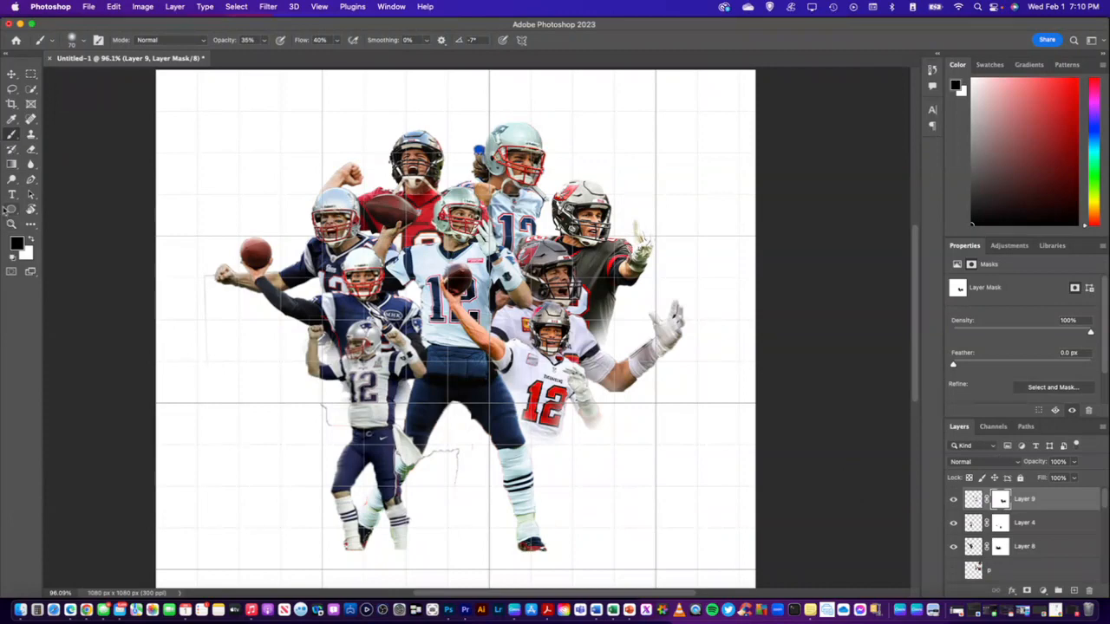
Restore part of the Layer 9 thrower's gloved forearm on the layer mask with a smaller soft white brush
left_click(31, 239)
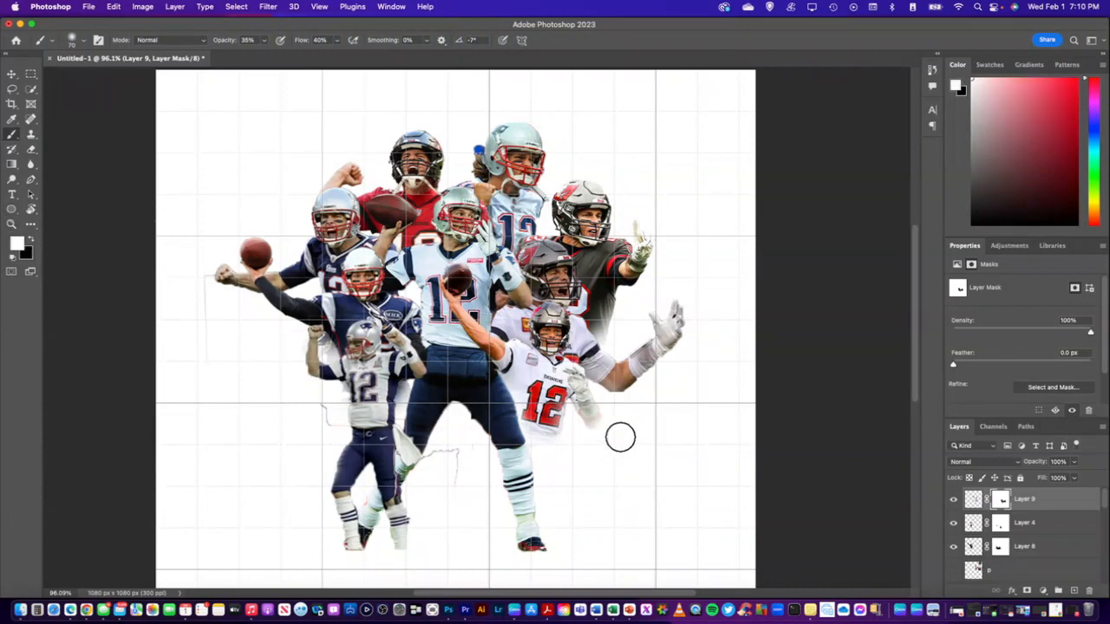
scroll(621, 439, "up", 6)
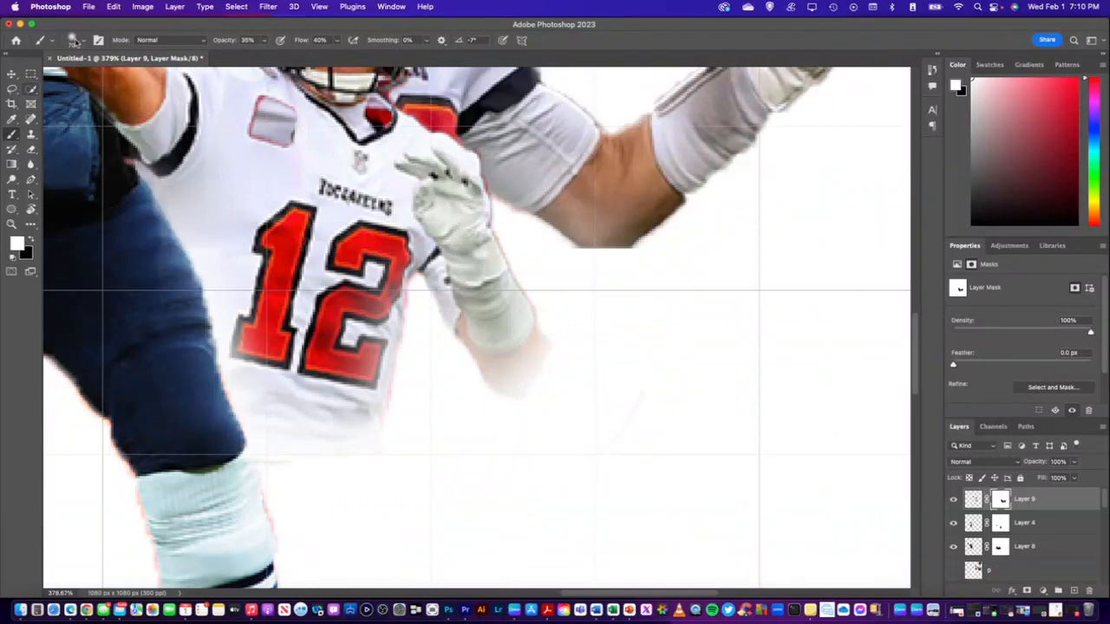
left_click(86, 42)
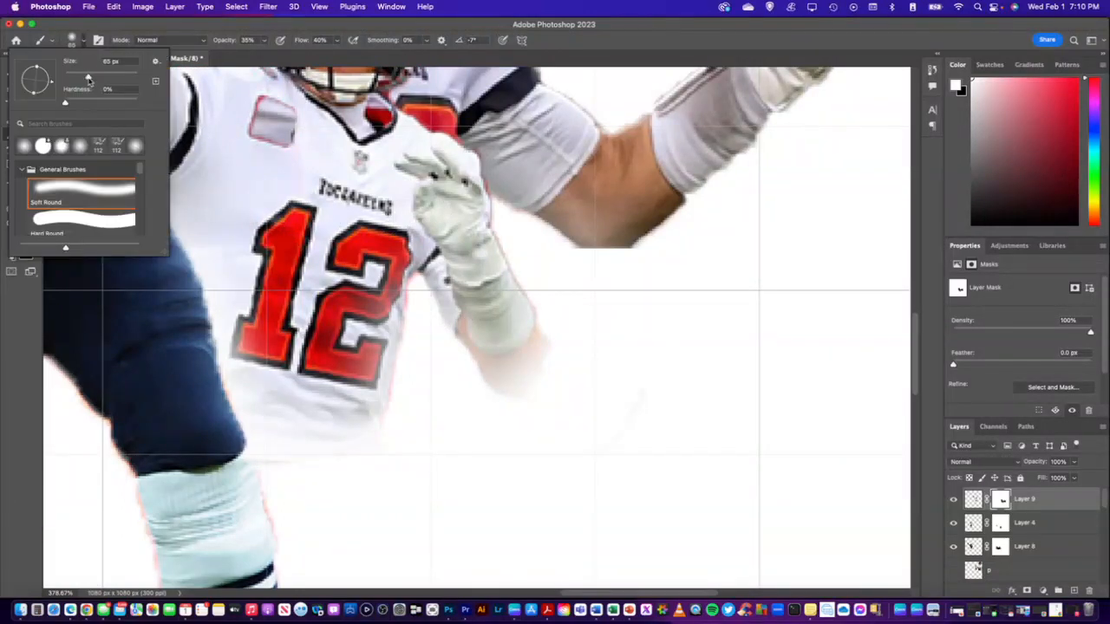
left_click(481, 325)
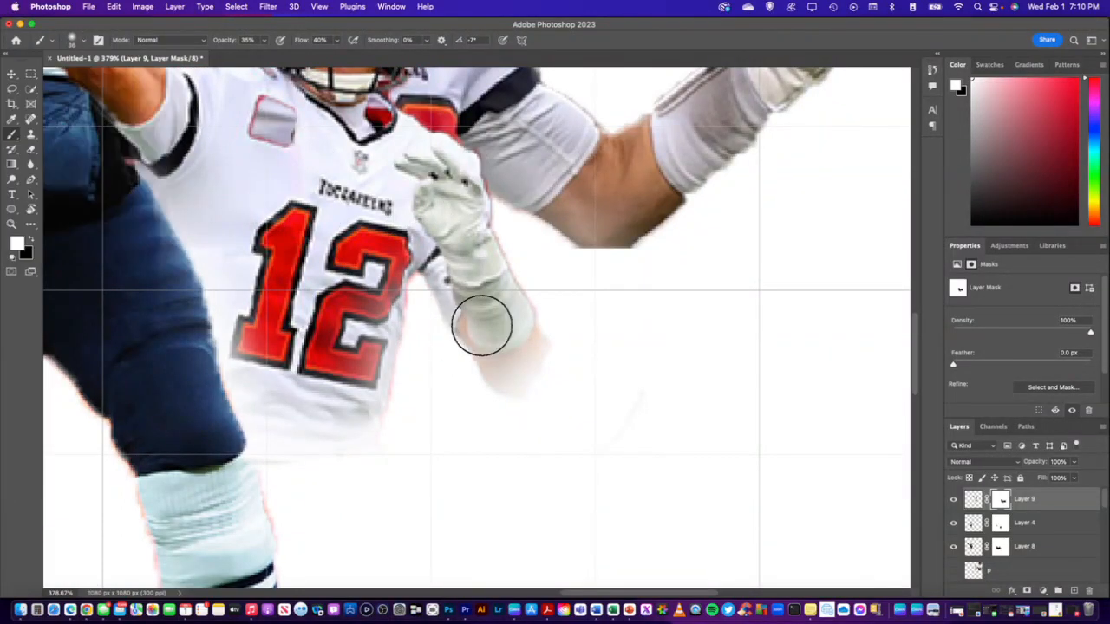
mouse_move(507, 326)
left_mouse_down()
mouse_move(492, 304)
mouse_move(505, 342)
mouse_move(490, 310)
mouse_move(501, 337)
mouse_move(467, 302)
mouse_move(500, 334)
mouse_move(492, 306)
mouse_move(524, 362)
mouse_move(500, 304)
mouse_move(522, 323)
left_mouse_up()
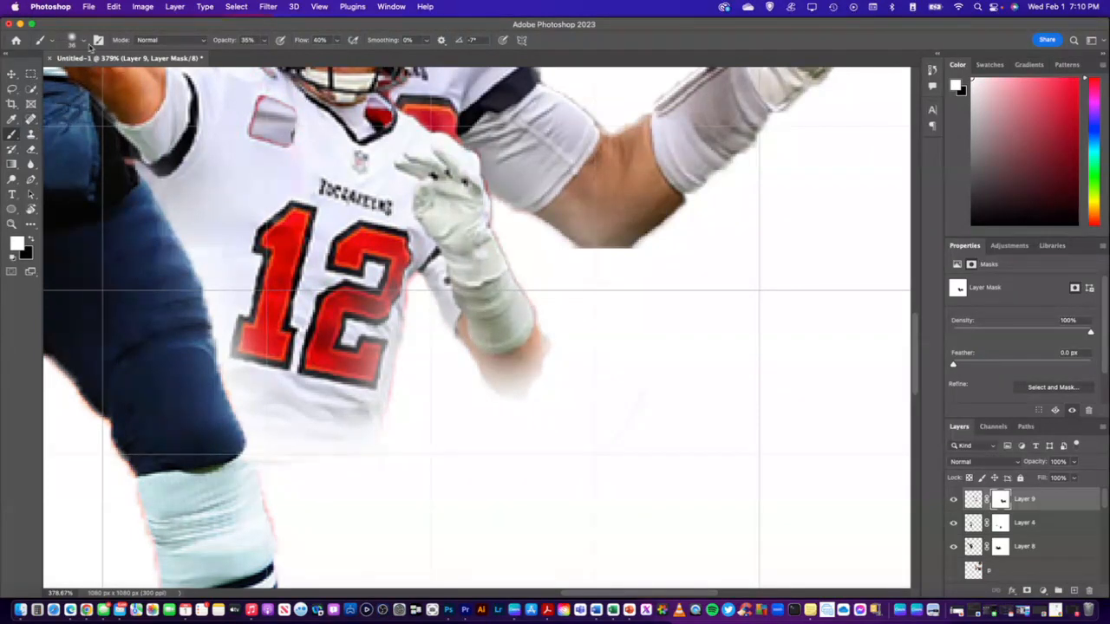
Fade the lower edge of the Layer 9 thrower's forearm on its mask with the soft black brush
left_click(32, 242)
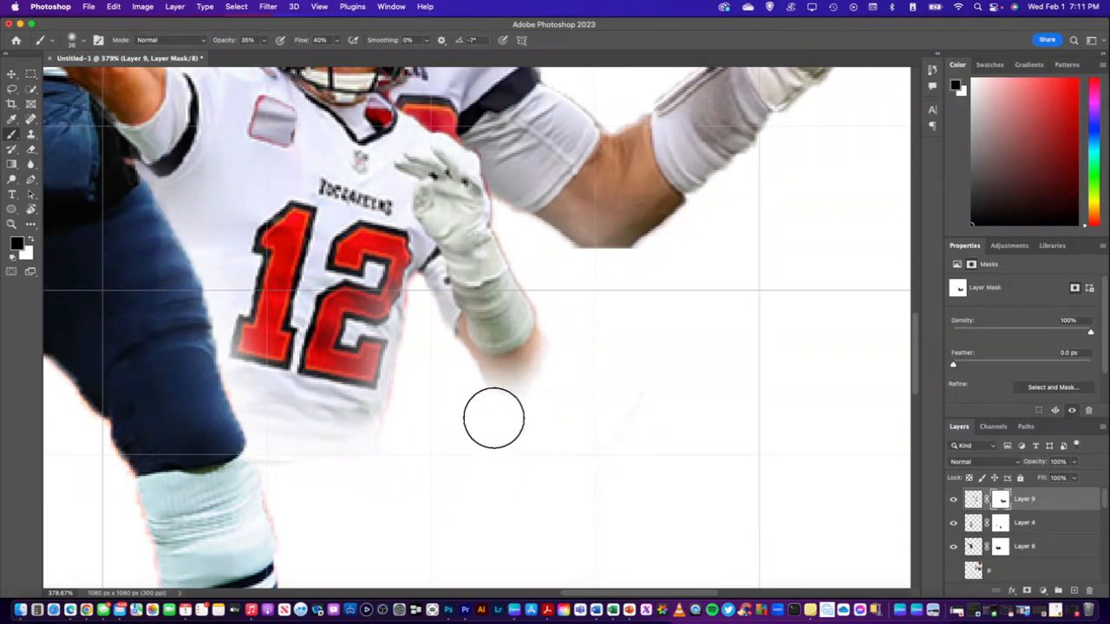
scroll(709, 355, "down", 10)
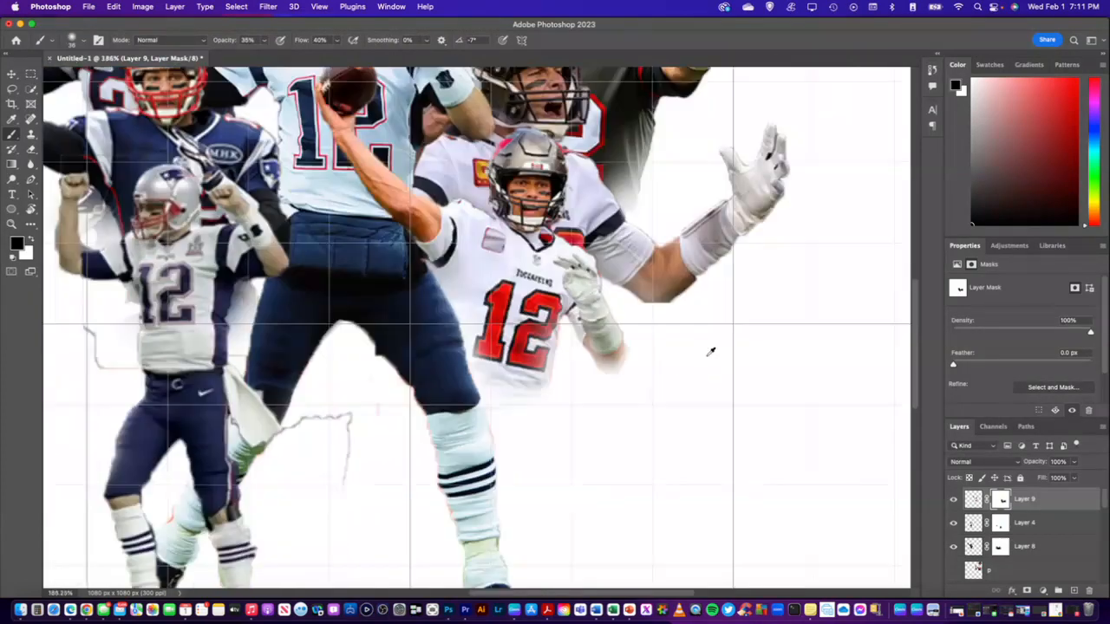
scroll(572, 379, "up", 5)
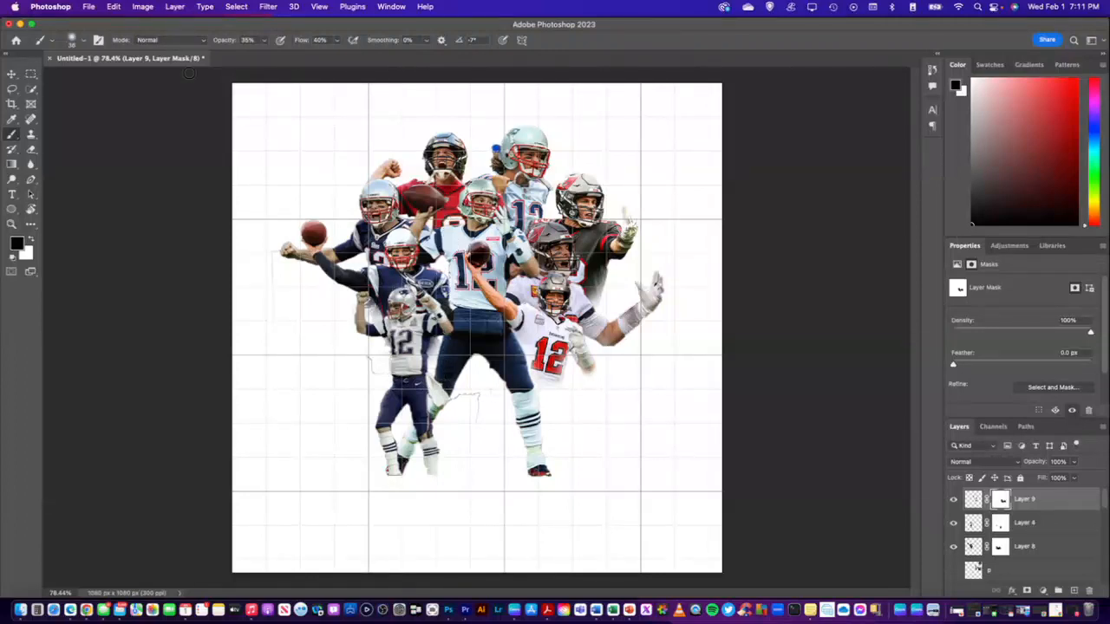
Try scaling the central player on Layer 2 to 121.25% and placing him at about X 509, Y 600 px
left_click(14, 73)
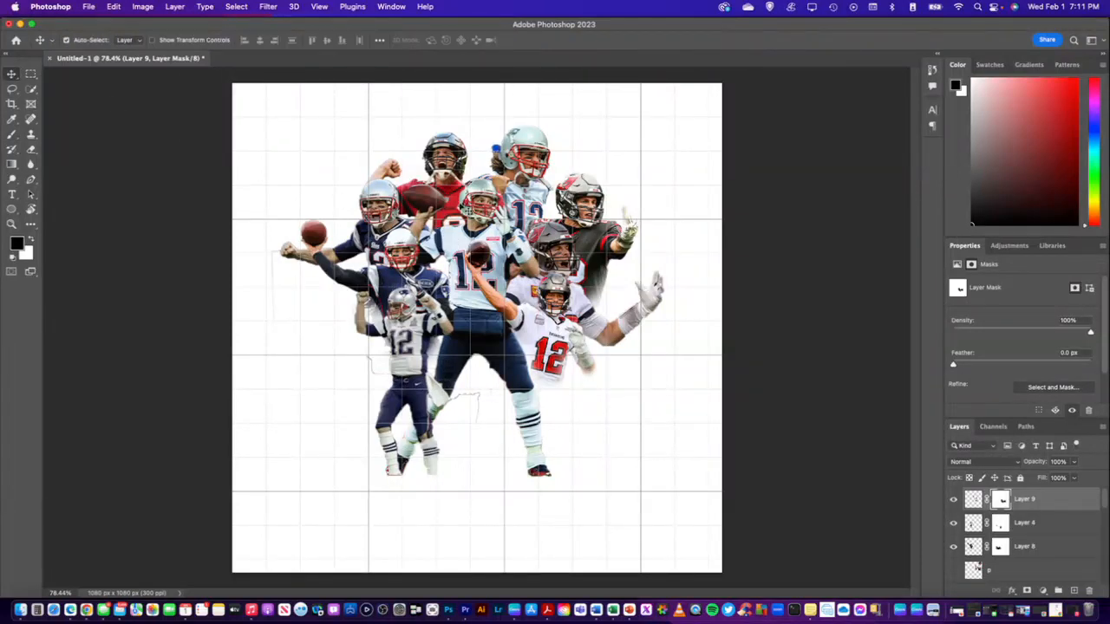
left_click(484, 202)
key("super+t")
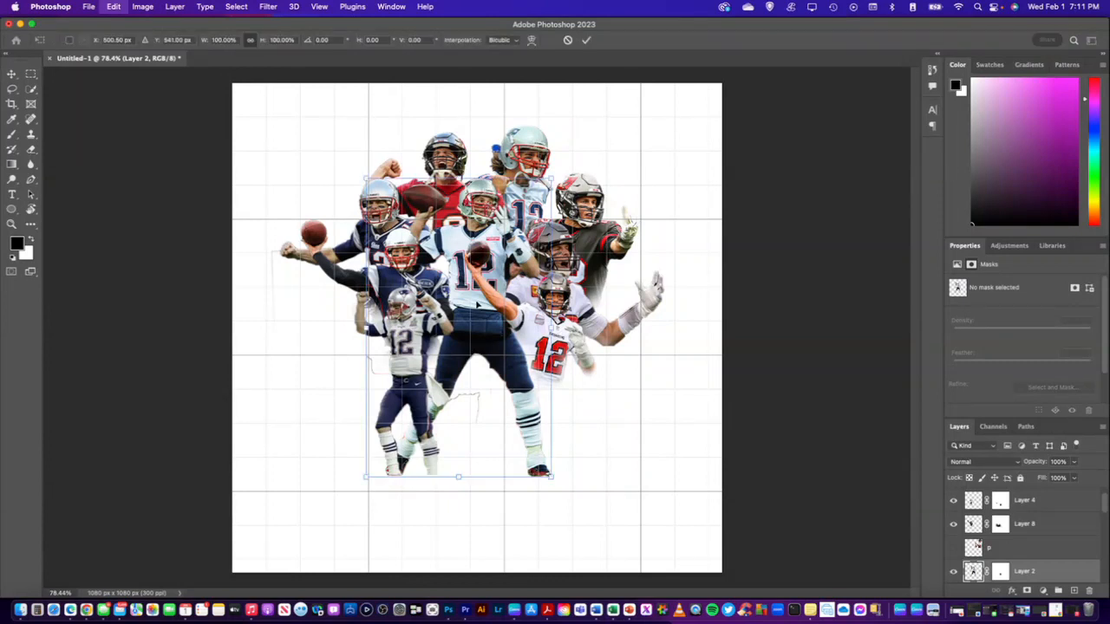
left_click_drag(551, 478, 573, 512)
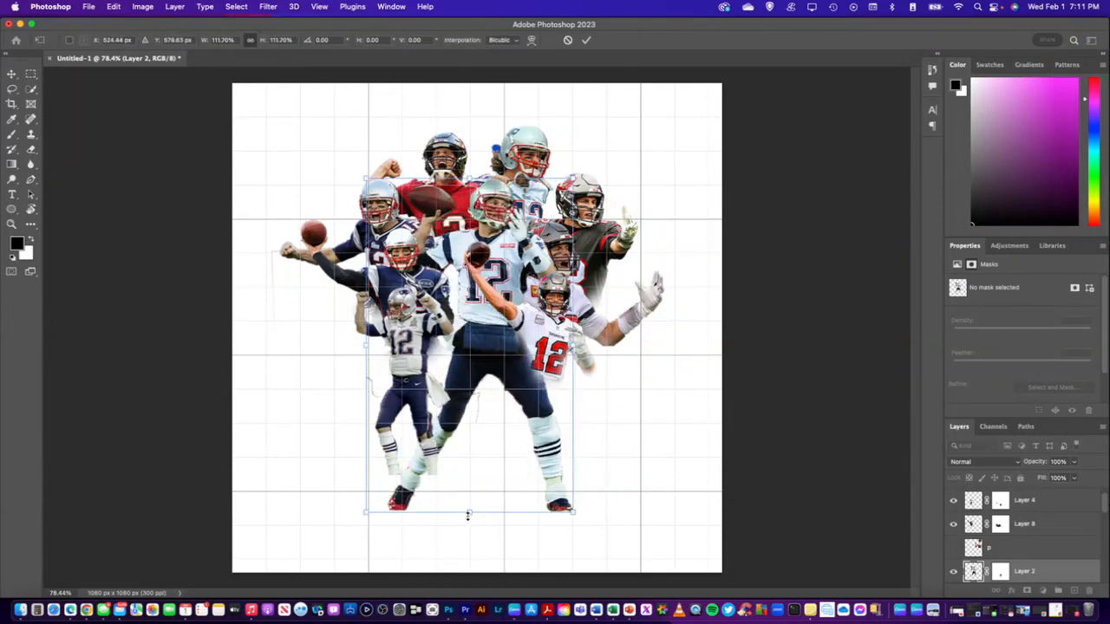
left_click_drag(468, 515, 469, 541)
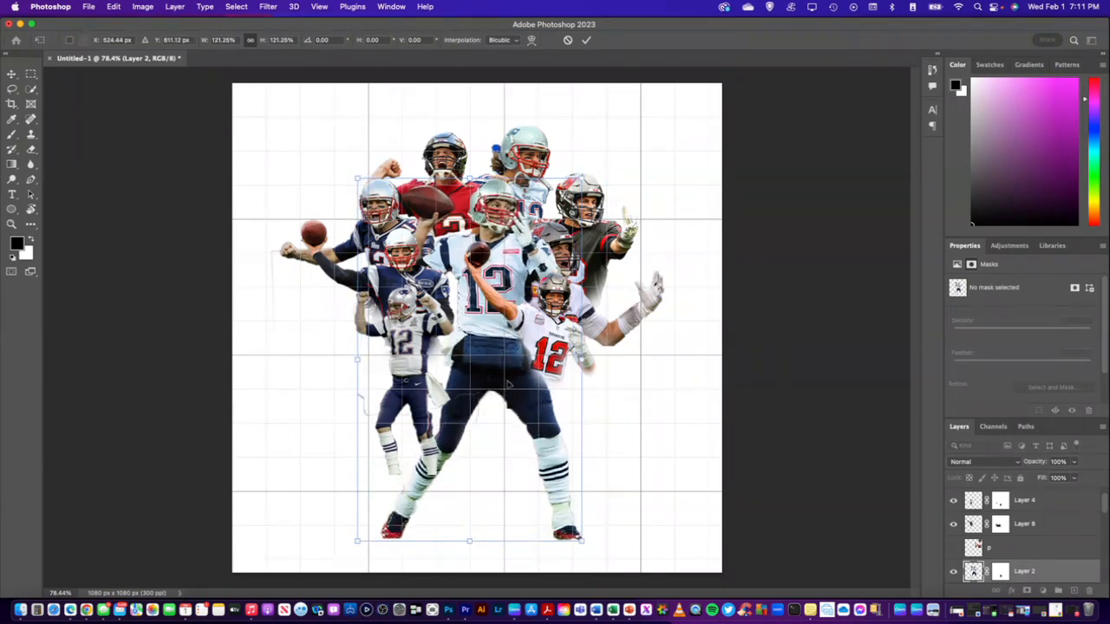
left_click_drag(503, 369, 496, 364)
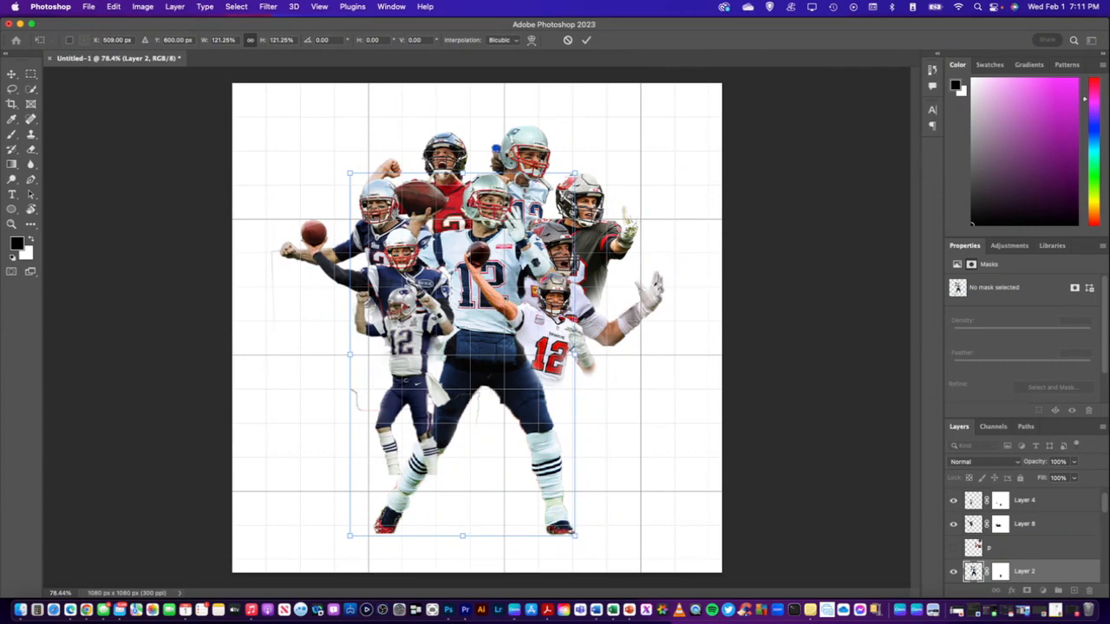
key("Return")
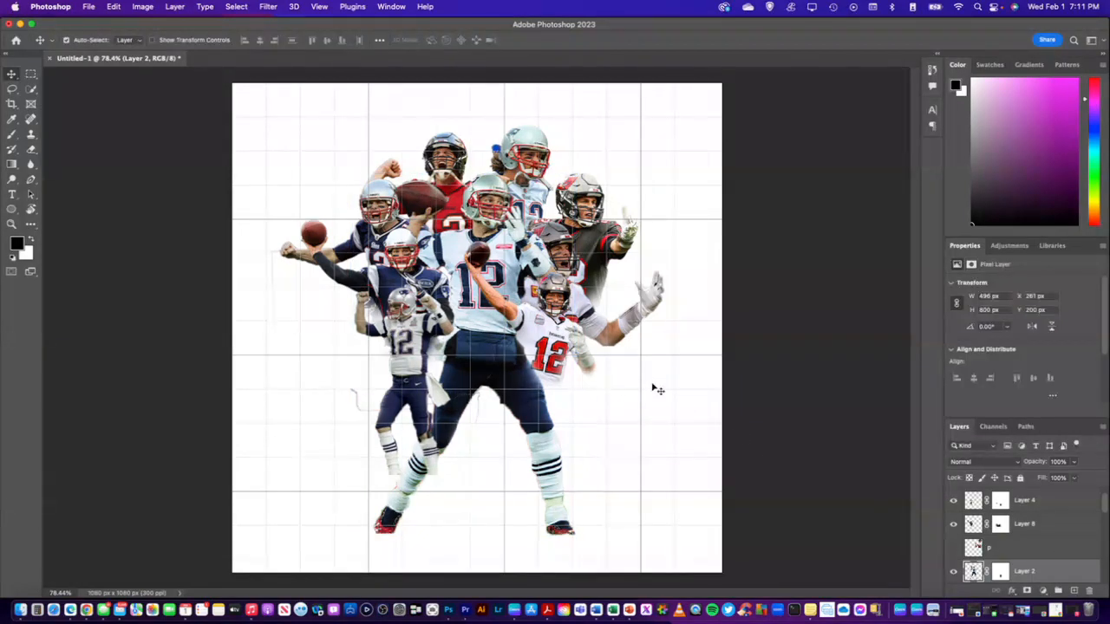
key("super+z")
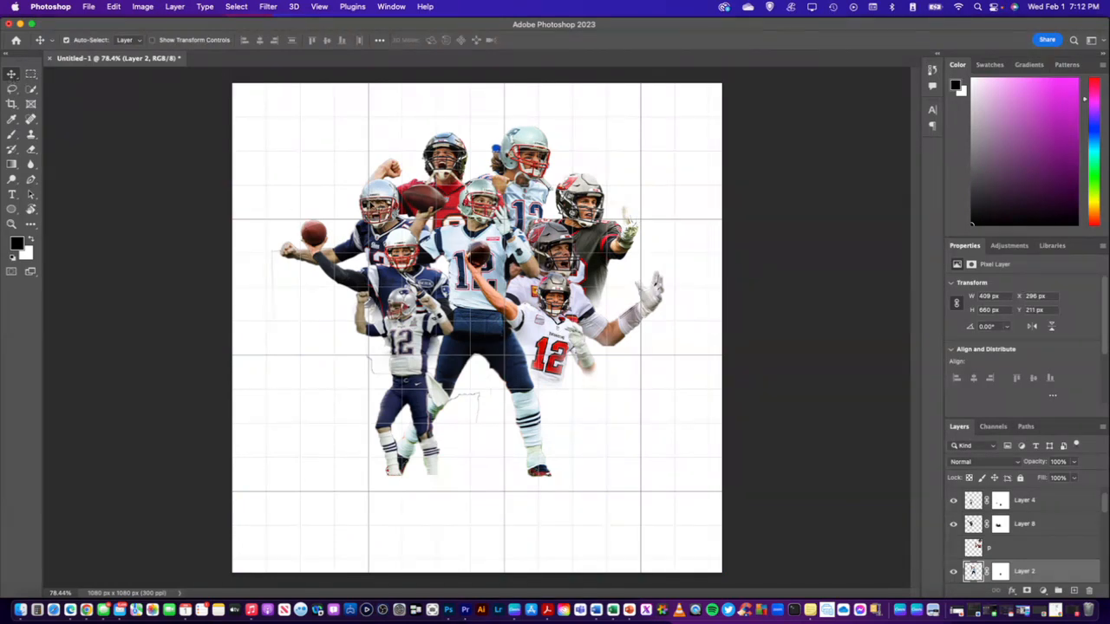
Shift the Layer 5 player outward to about X 75, Y 207 px and nudge the Layer 8 thrower to about X 150, Y 305 px
left_click_drag(392, 181, 381, 177)
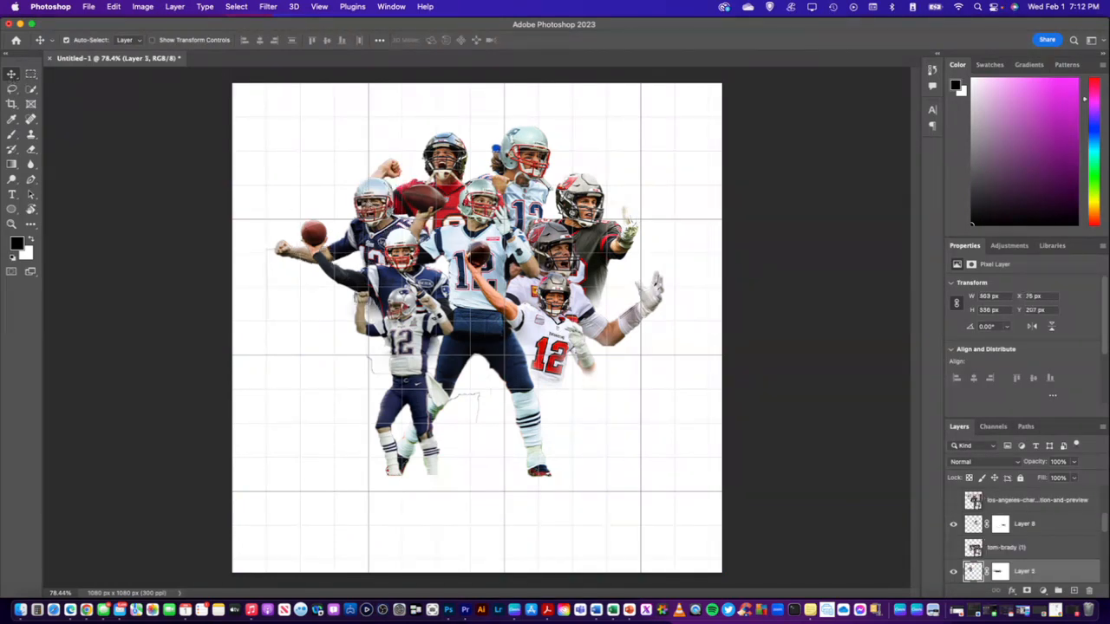
left_click(396, 274)
left_click_drag(397, 274, 397, 267)
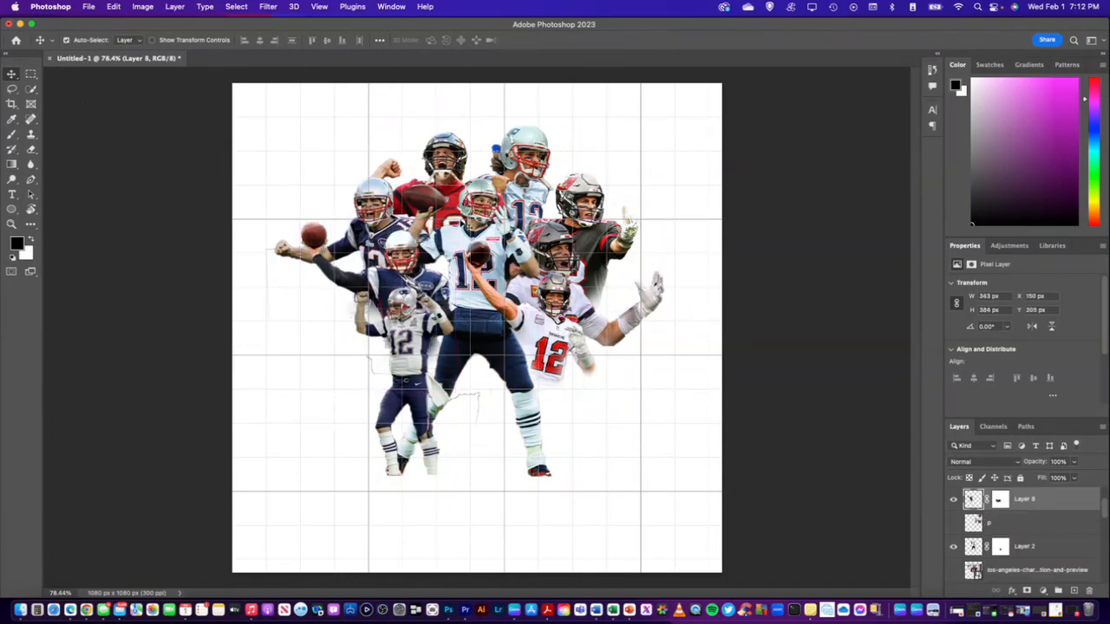
Scale the central player on Layer 2 to about 118.6% and place his upper-left corner at about X 257, Y 207 px
left_click(482, 208)
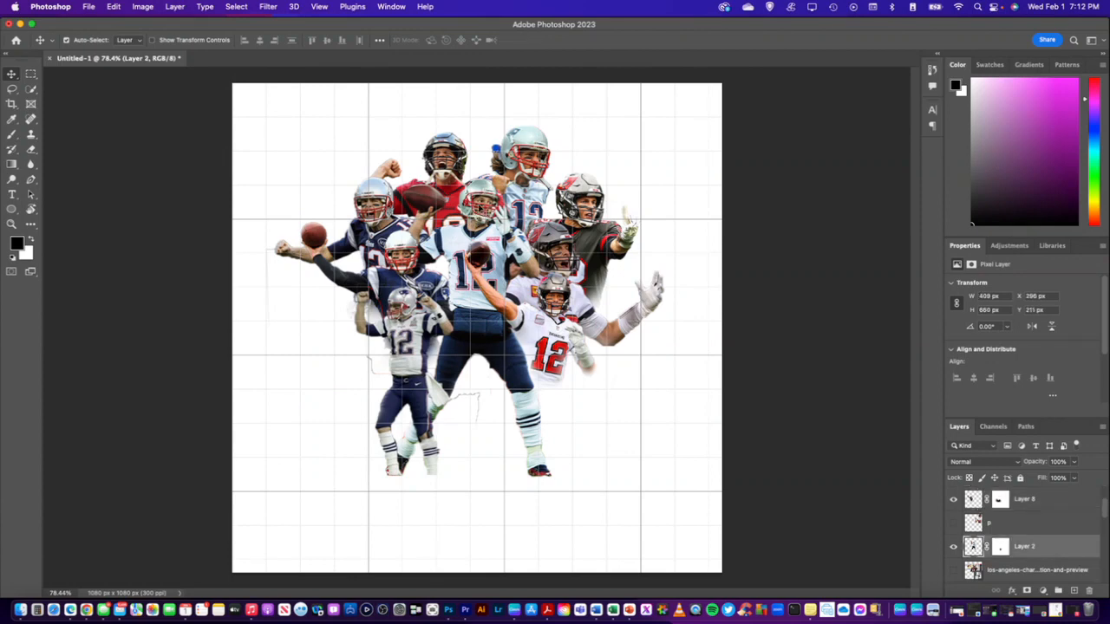
left_click_drag(476, 304, 481, 426)
left_click_drag(488, 304, 487, 162)
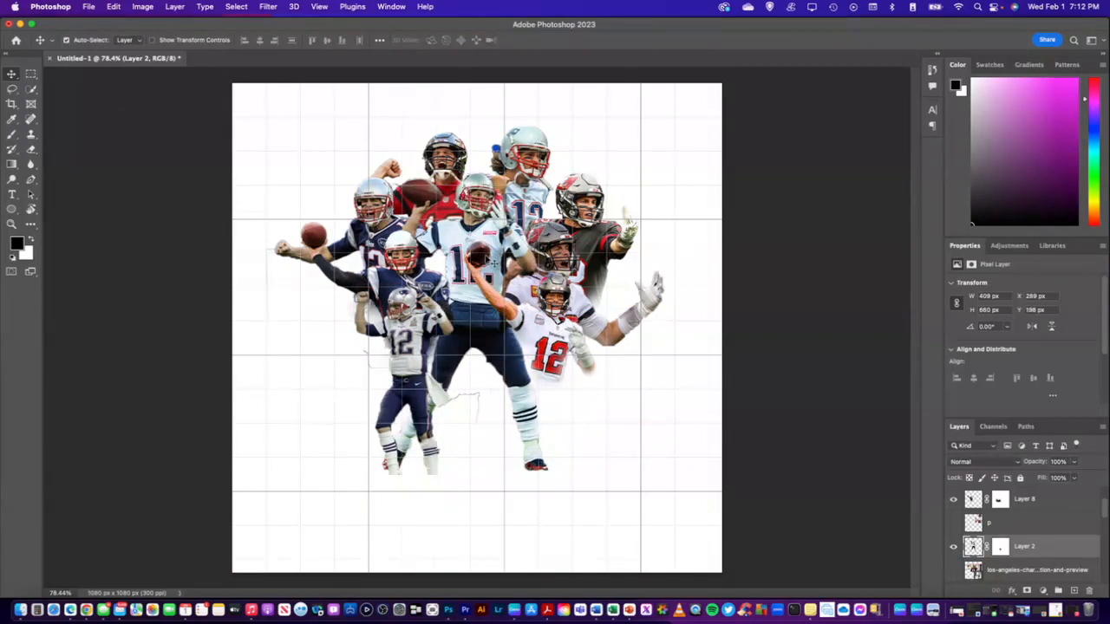
key("super+t")
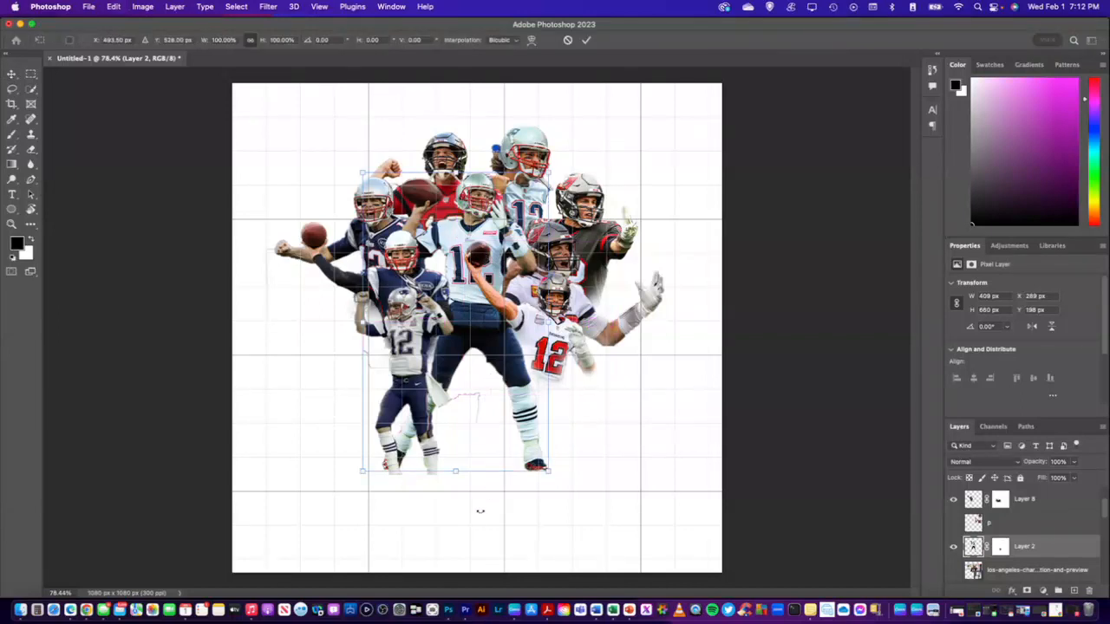
left_click_drag(454, 473, 485, 515)
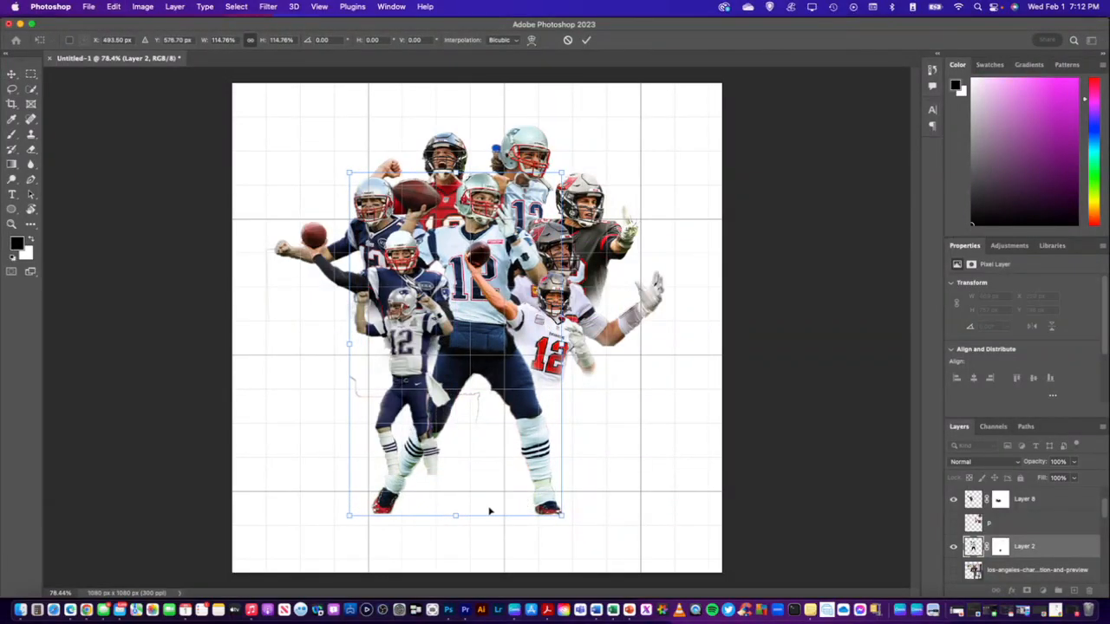
left_click_drag(485, 337, 482, 344)
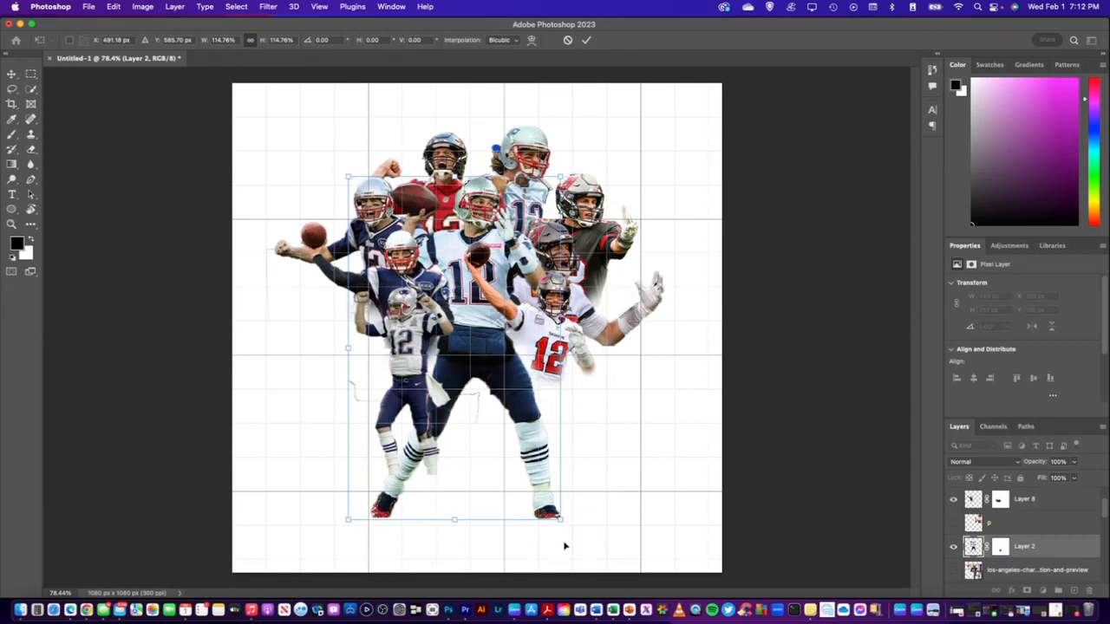
left_click_drag(559, 520, 570, 530)
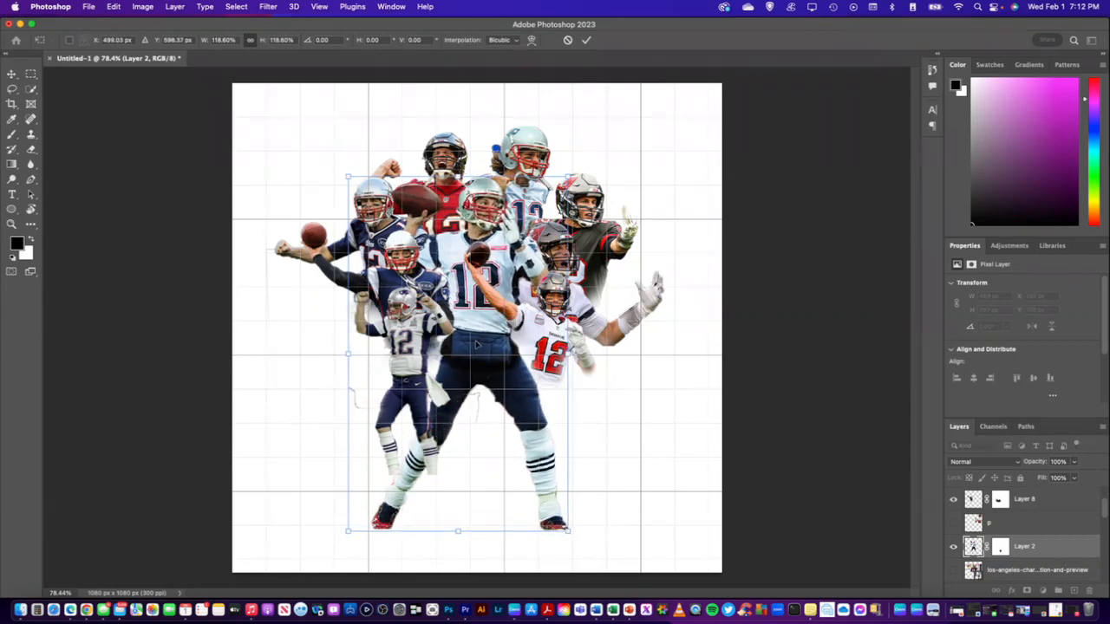
left_click_drag(476, 344, 476, 345)
key("Return")
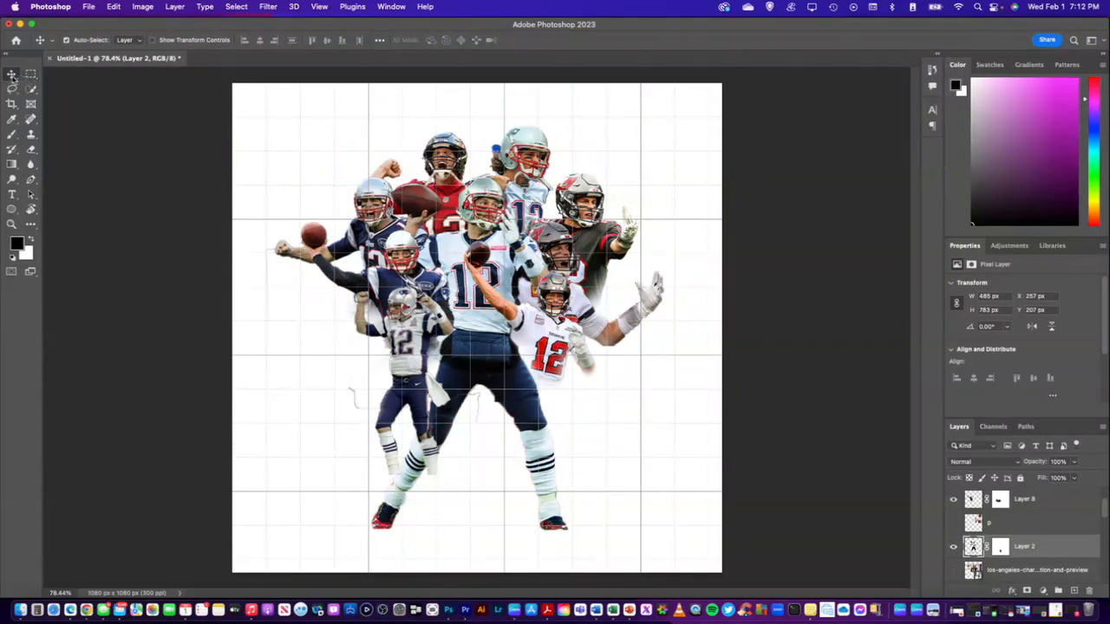
Move the shouting white-jersey Buccaneers player outward from the central player and lower the Layer 9 thrower to about X 509, Y 370 px
mouse_move(549, 242)
left_mouse_down()
mouse_move(563, 227)
mouse_move(568, 236)
left_mouse_up()
left_click_drag(549, 323, 551, 330)
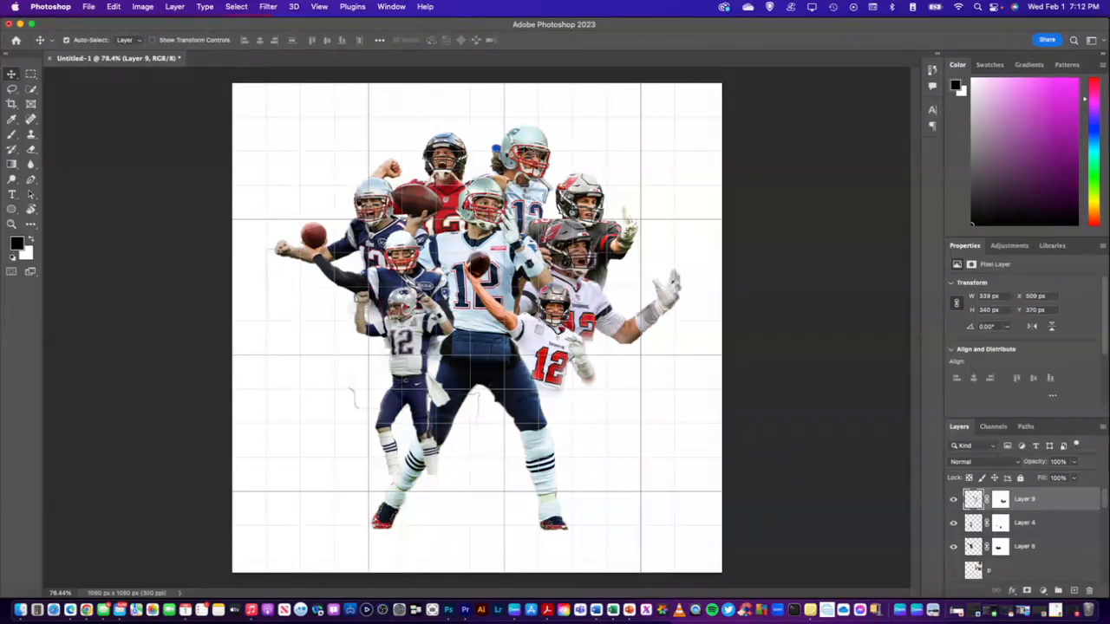
Lower the Layer 4 player beneath the Layer 8 thrower and shift the Layer 5 player outward to about X 57, Y 207 px
left_click_drag(407, 266, 411, 257)
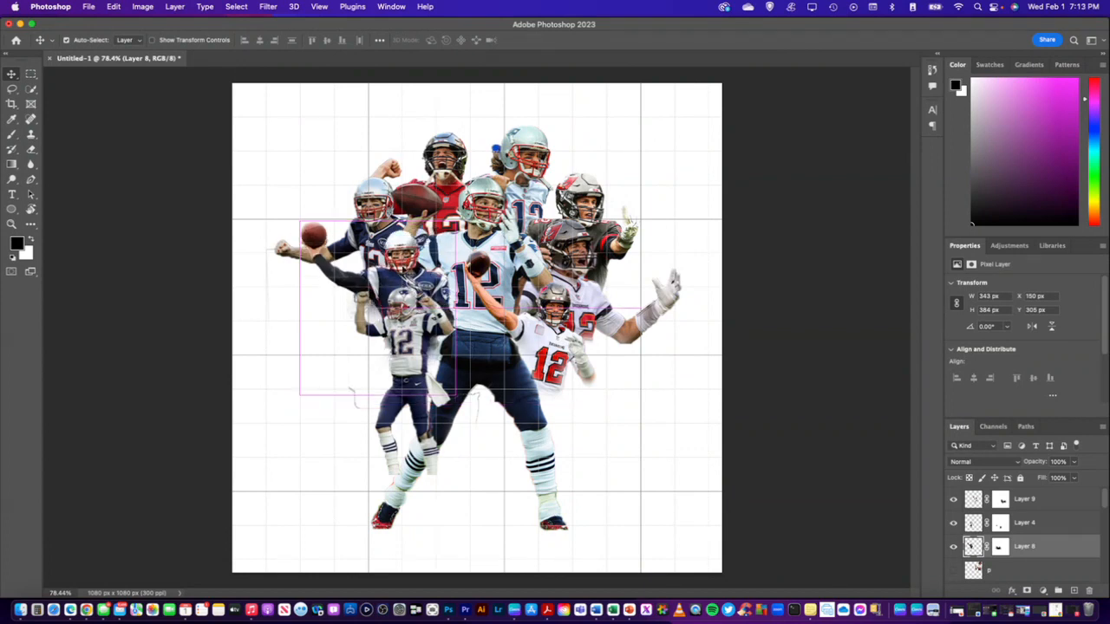
left_click(404, 319)
left_click_drag(403, 319, 401, 334)
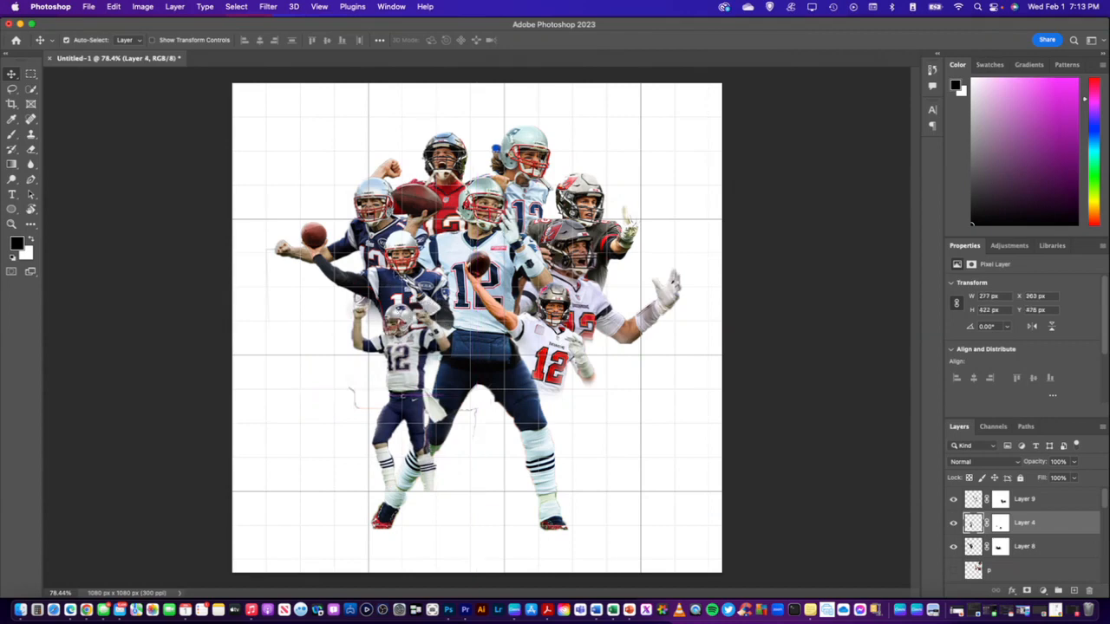
left_click_drag(376, 224, 378, 201)
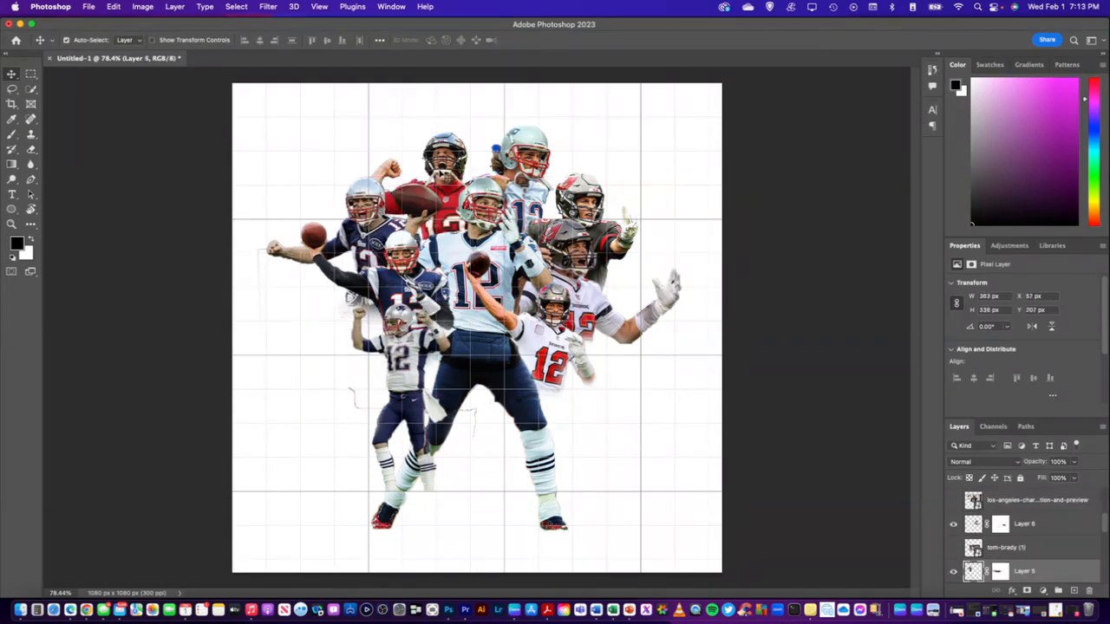
Nudge the red-jersey player on Layer 11 to about X 276, Y 109 px, add a layer mask and touch it up with the soft black brush
mouse_move(452, 154)
left_mouse_down()
mouse_move(450, 139)
mouse_move(452, 149)
left_mouse_up()
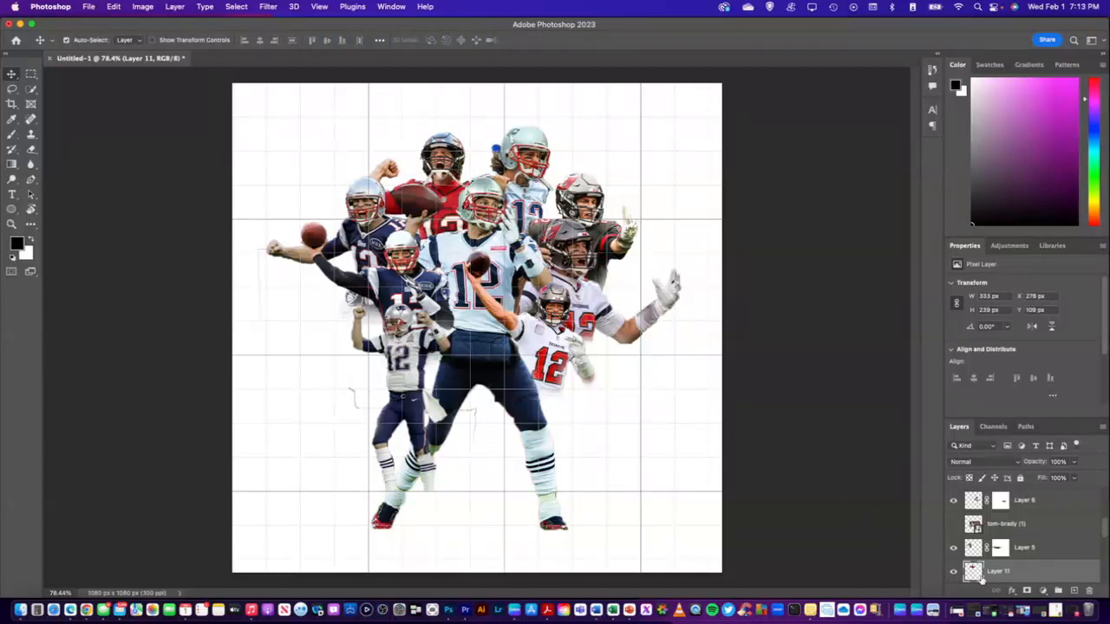
left_click(1026, 591)
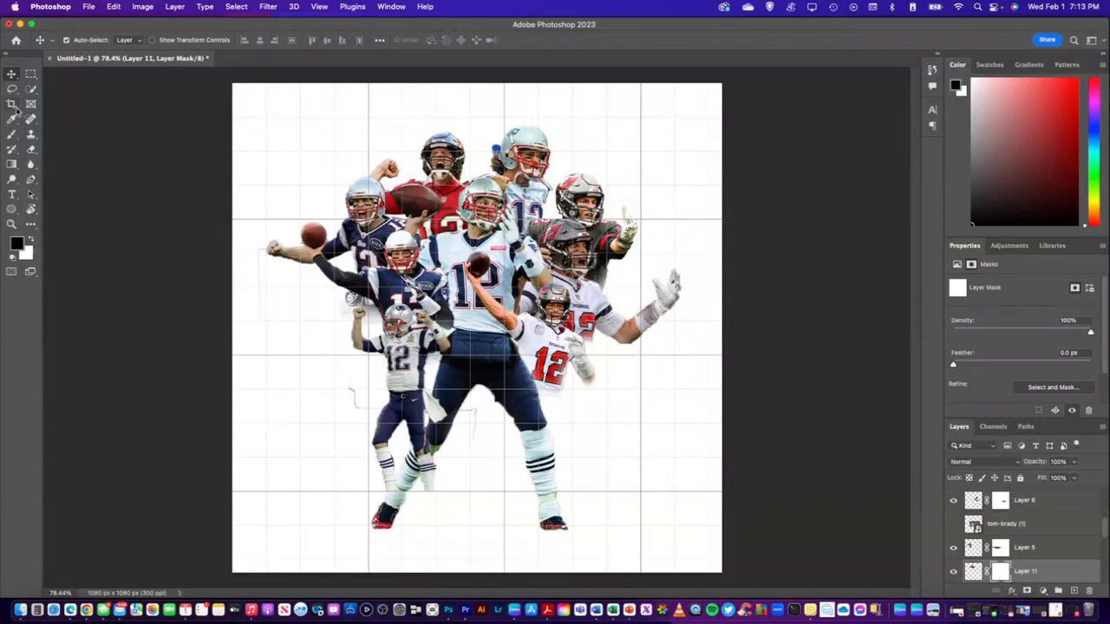
left_click(12, 135)
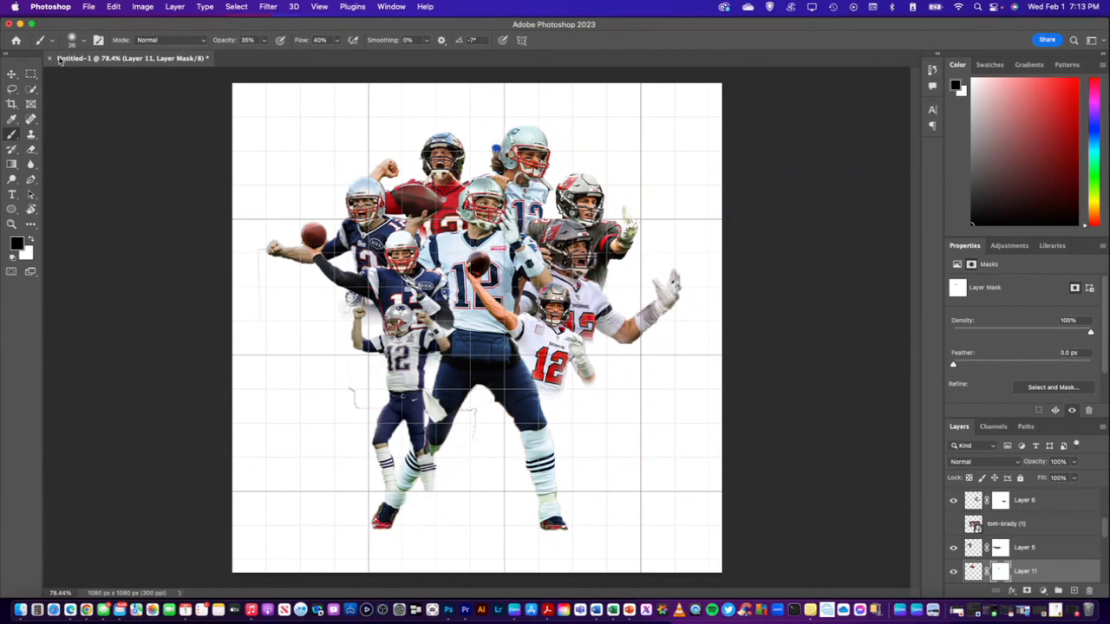
Add a layer mask to the light-jersey Patriots player on Layer 3 and brush out the blue patch behind his helmet
left_click(12, 74)
left_click(513, 163)
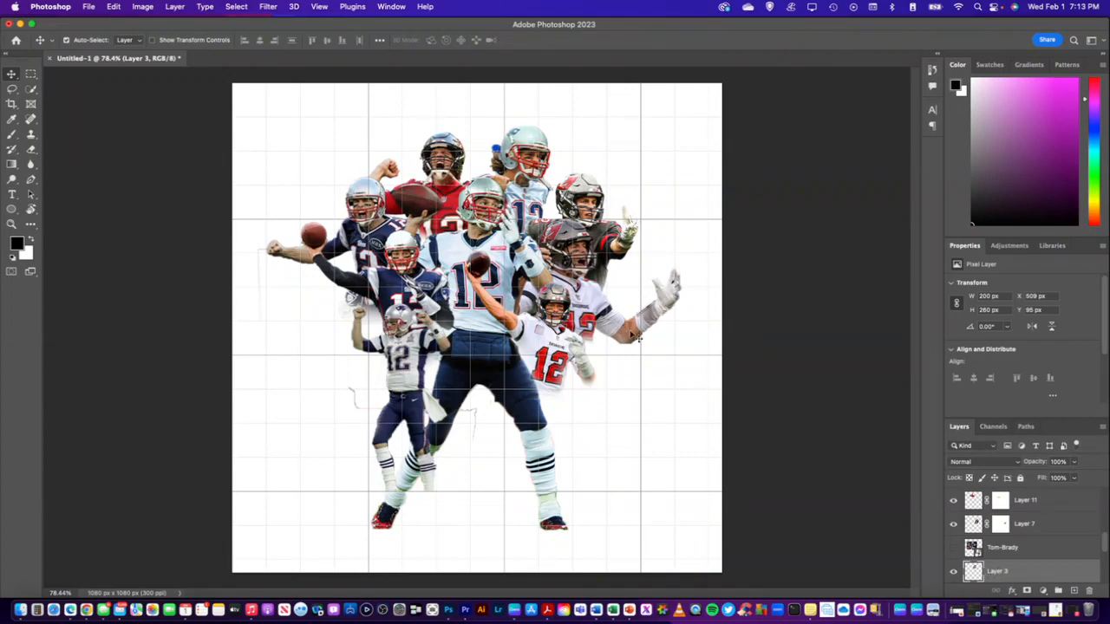
left_click(1026, 590)
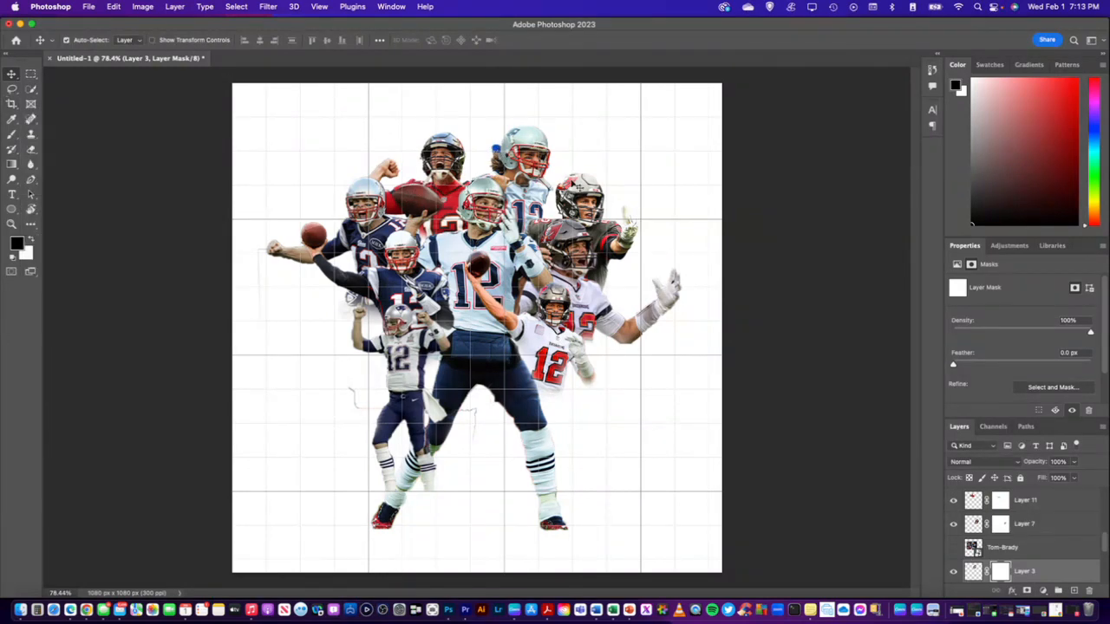
scroll(559, 176, "up", 10)
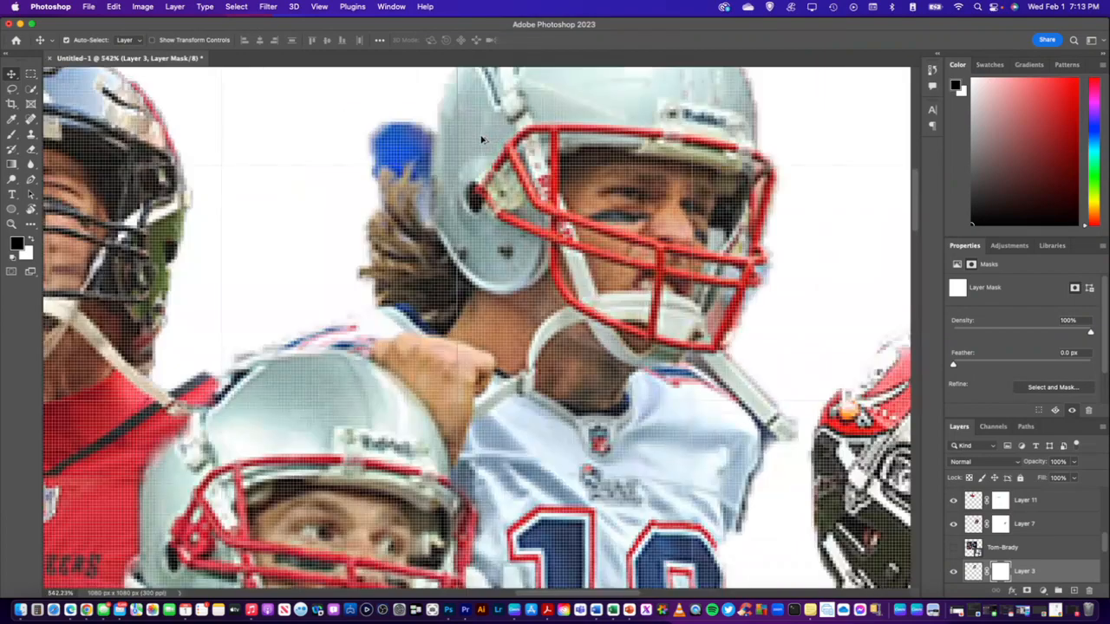
scroll(456, 143, "down", 5)
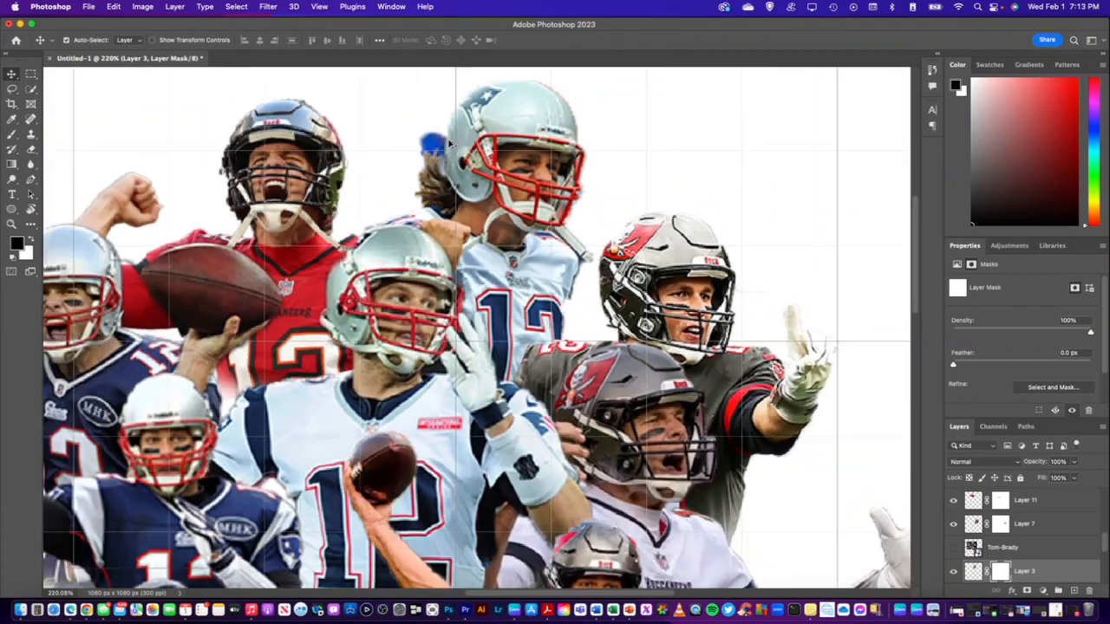
scroll(449, 143, "down", 6)
scroll(511, 177, "up", 6)
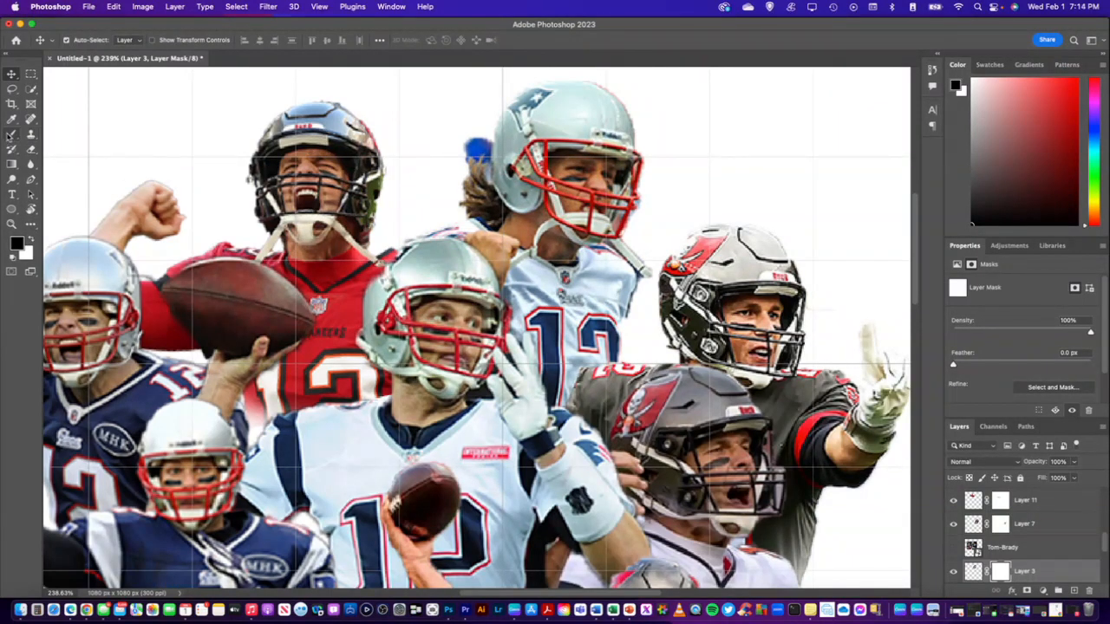
left_click(11, 134)
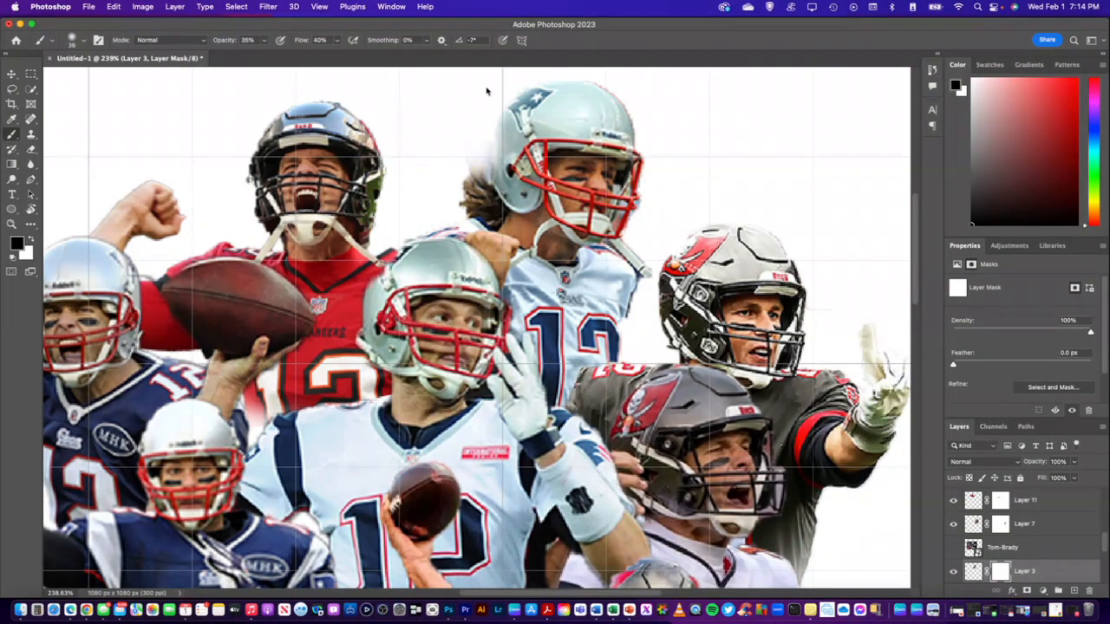
scroll(500, 139, "down", 5)
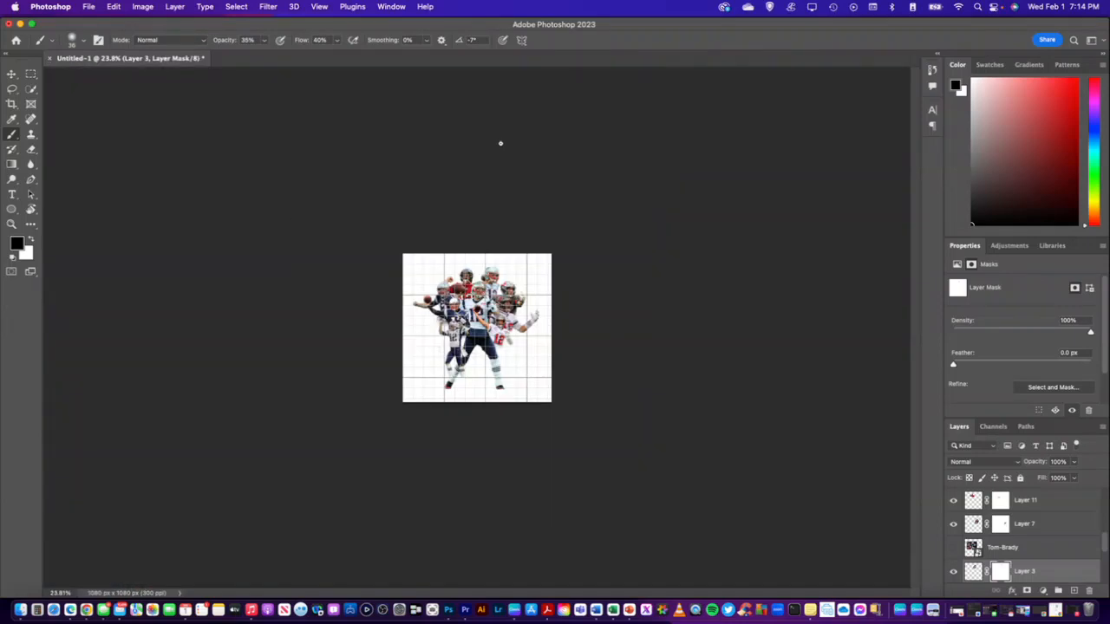
scroll(497, 275, "up", 5)
scroll(485, 292, "down", 1)
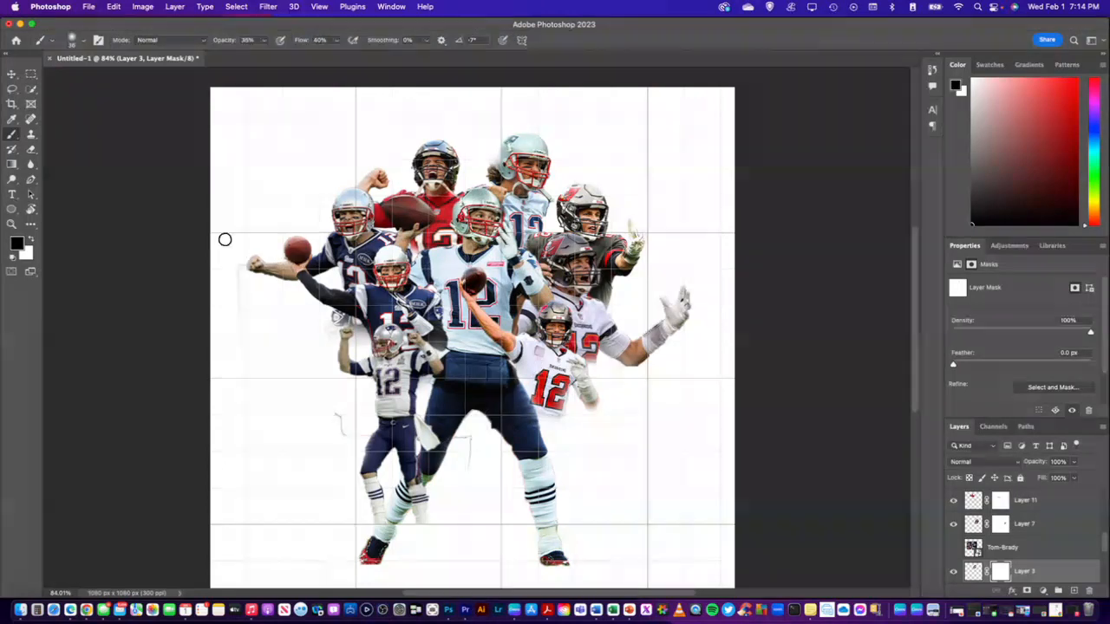
Set the brush opacity and flow to 100% and paint out the stray outline beside the player on the Layer 5 mask
left_click(12, 75)
left_click(345, 222)
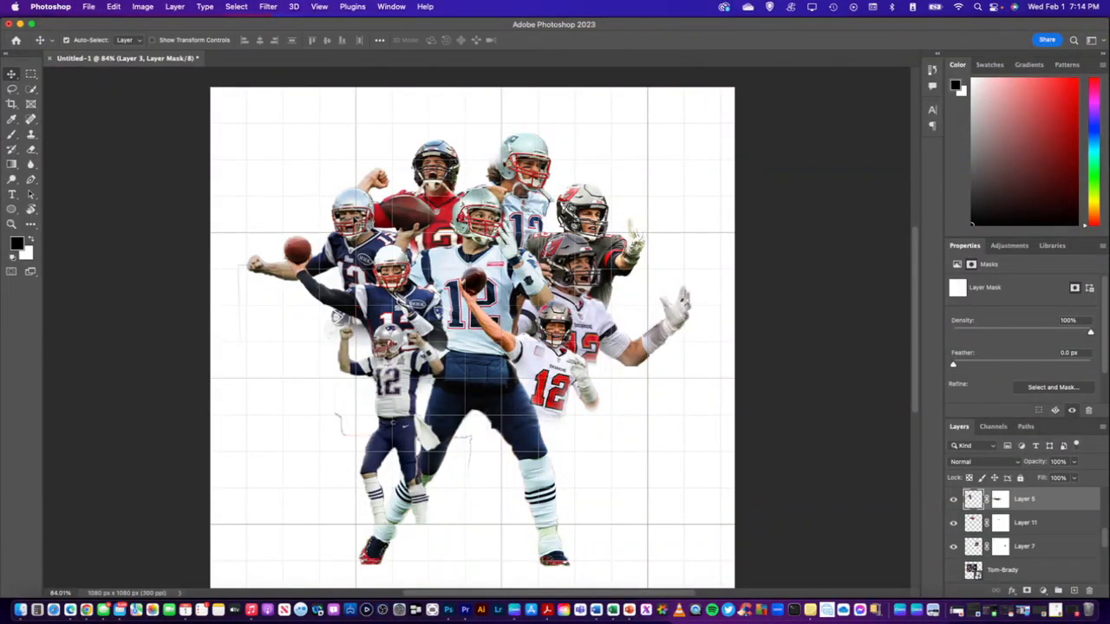
left_click(952, 500)
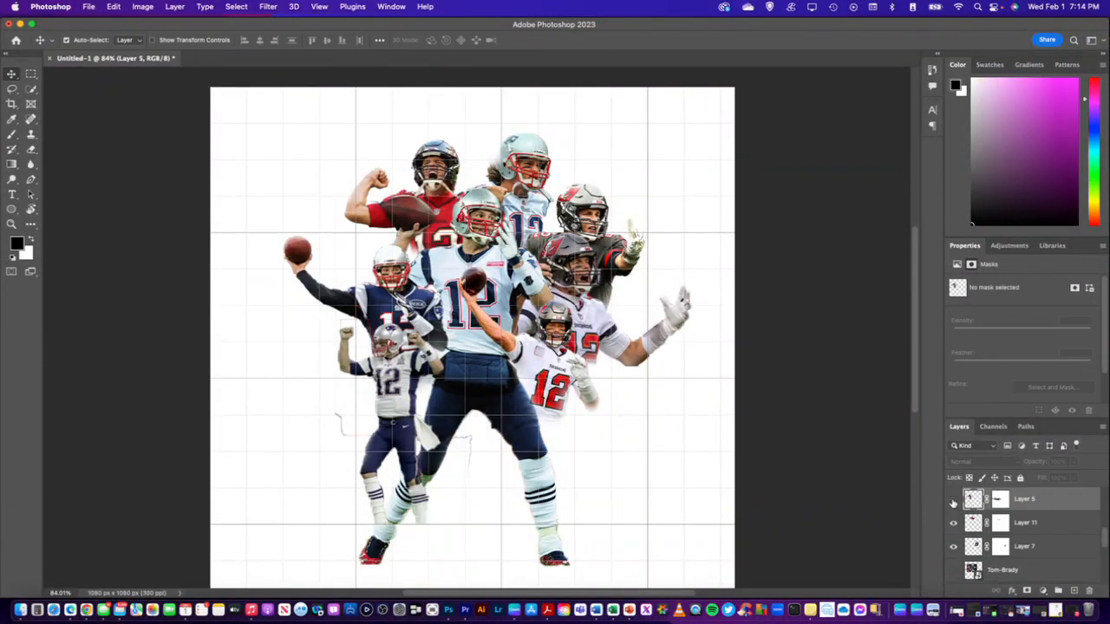
left_click(953, 500)
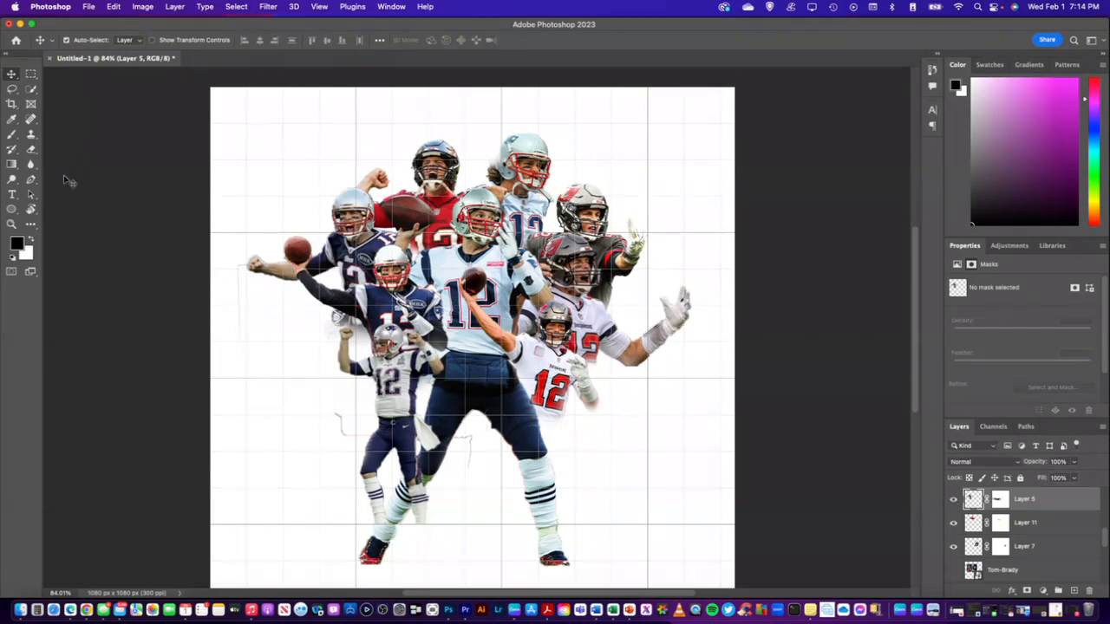
left_click(999, 500)
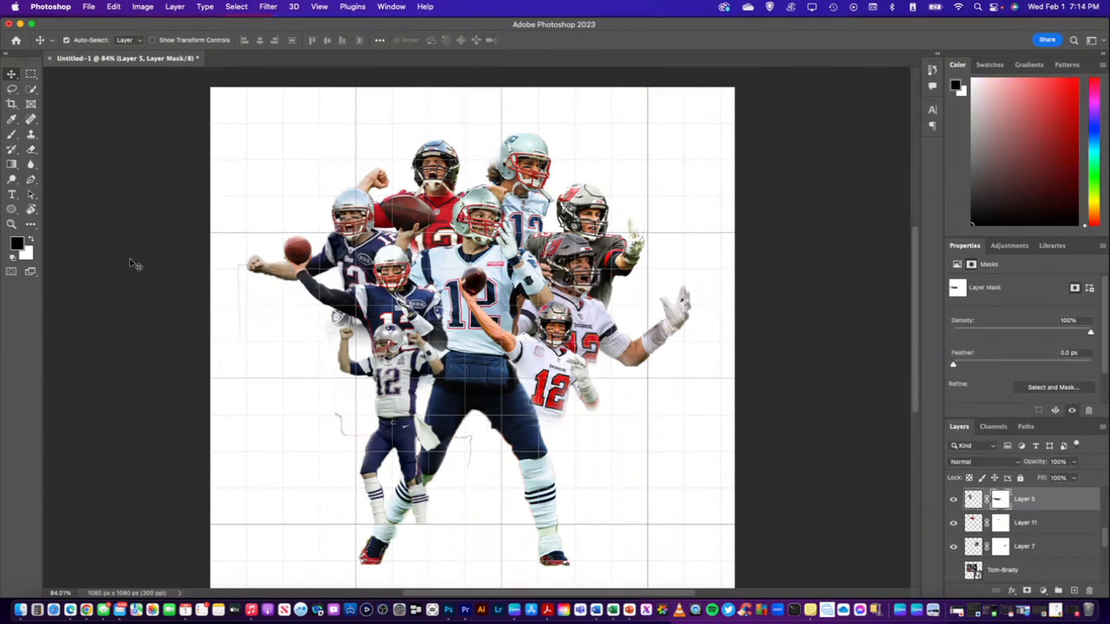
left_click(12, 135)
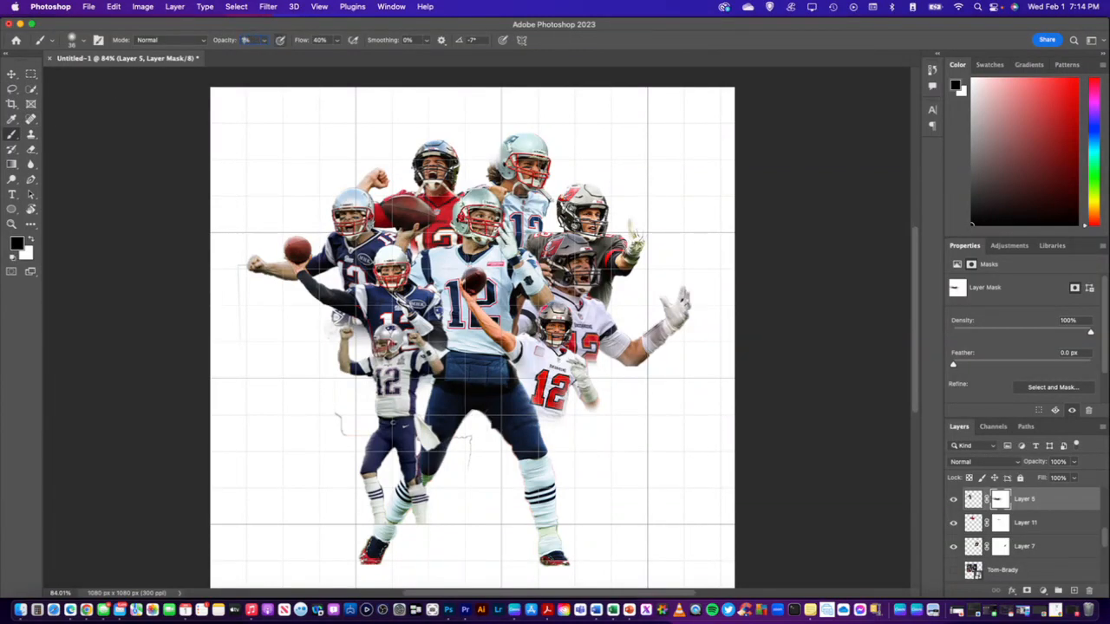
type("100")
type("100")
key("Return")
Identify the stray line beside the small player's legs as part of Layer 2 and paint it out on that layer's mask
left_click(17, 73)
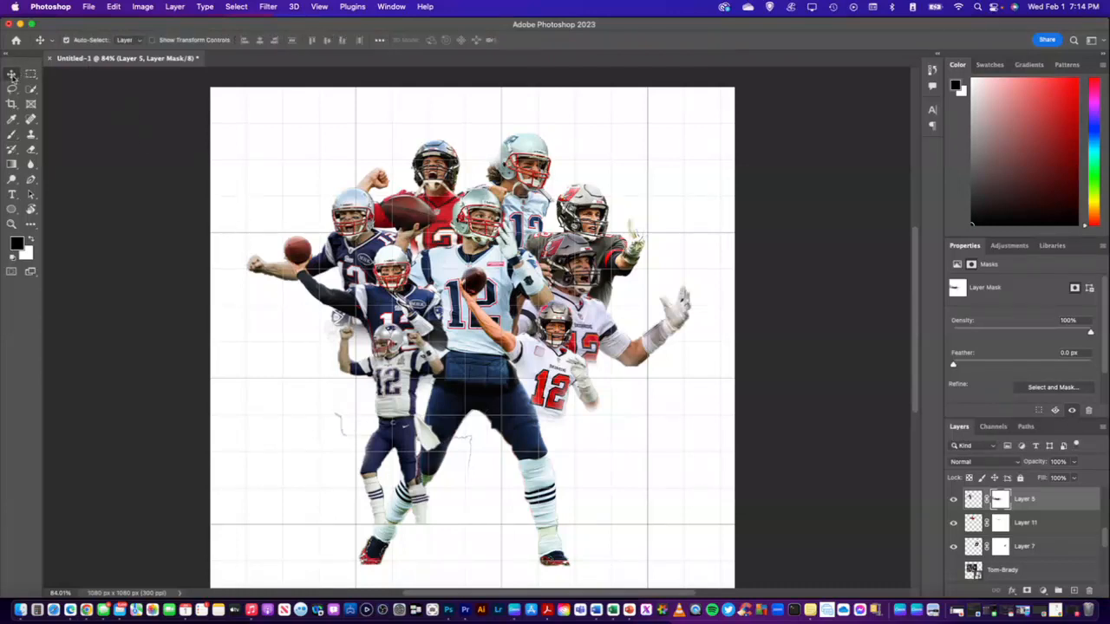
left_click(343, 431)
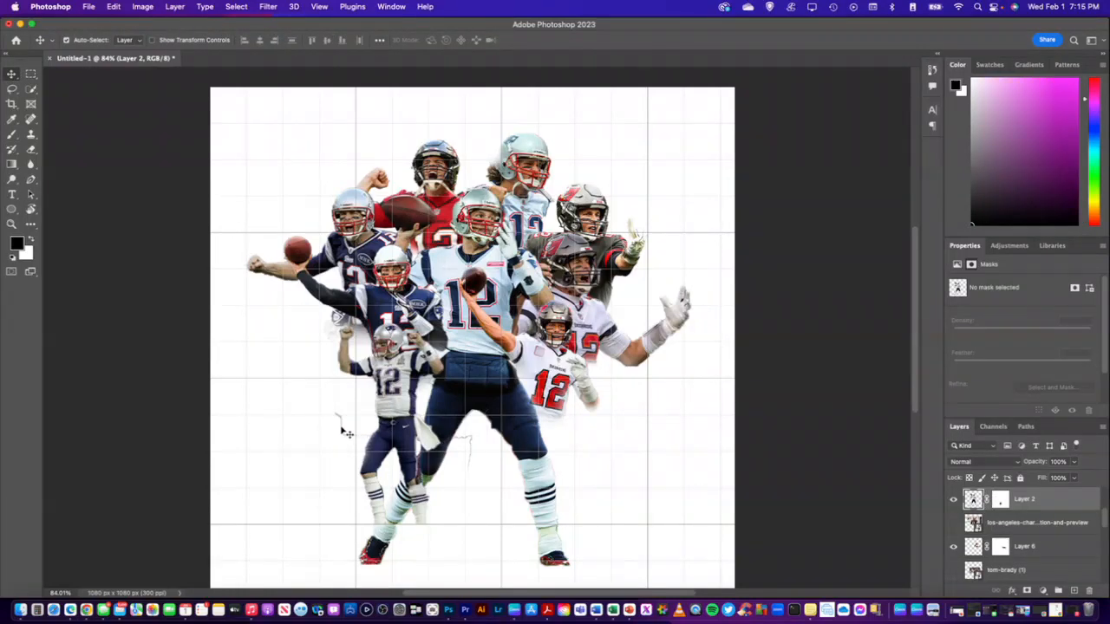
left_click(953, 500)
left_click(954, 501)
left_click(12, 135)
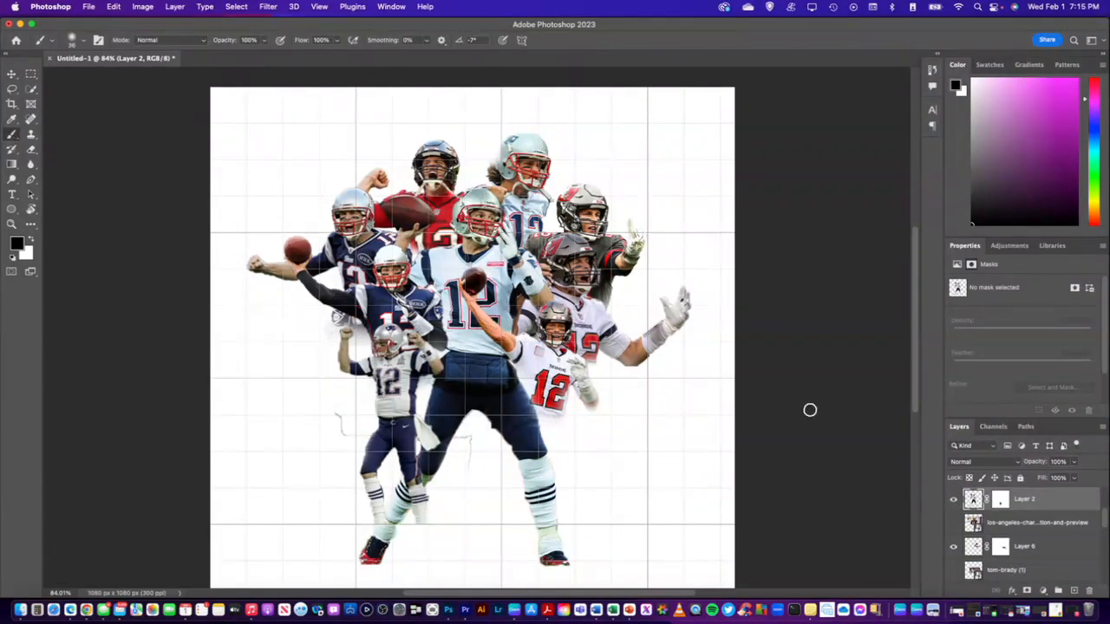
left_click(999, 499)
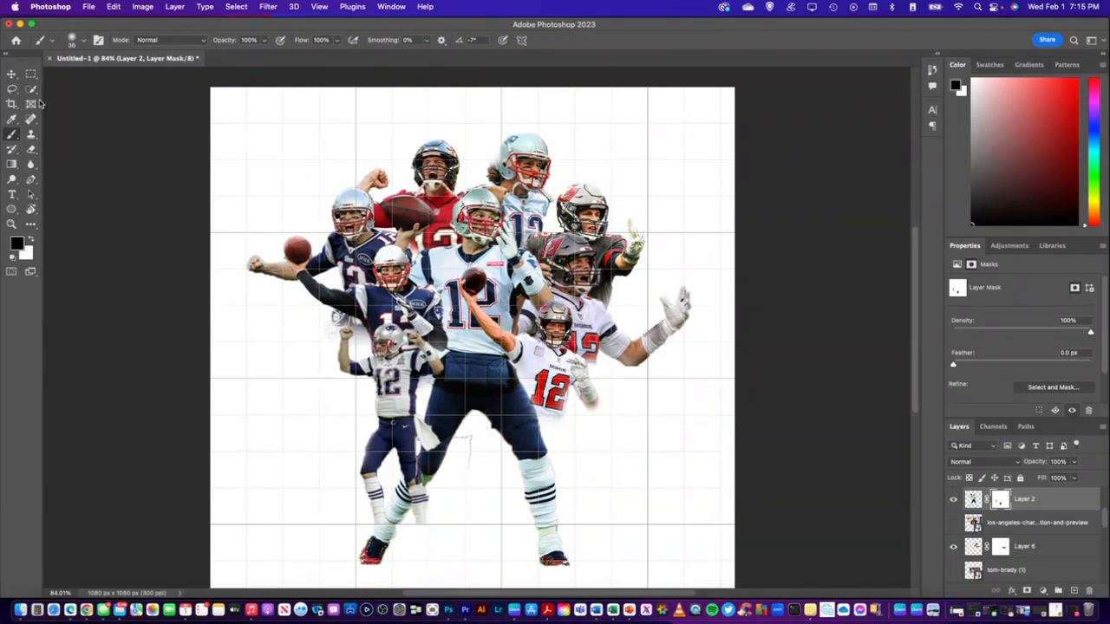
Paint out the stray line between the central player's legs on the Layer 4 mask with the black brush
left_click(11, 75)
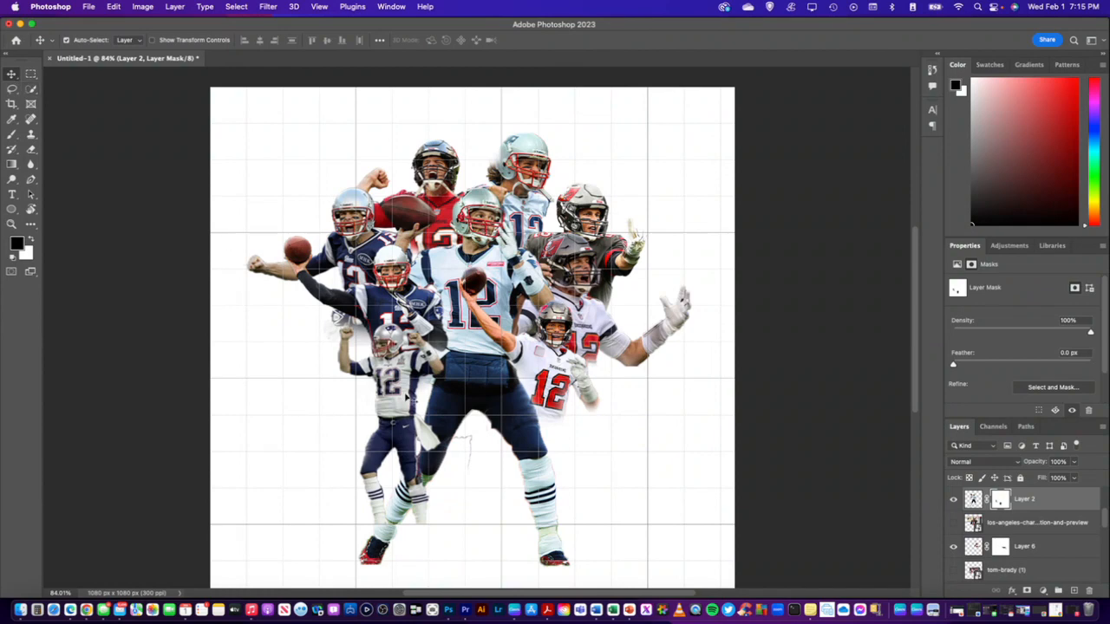
left_click(475, 446)
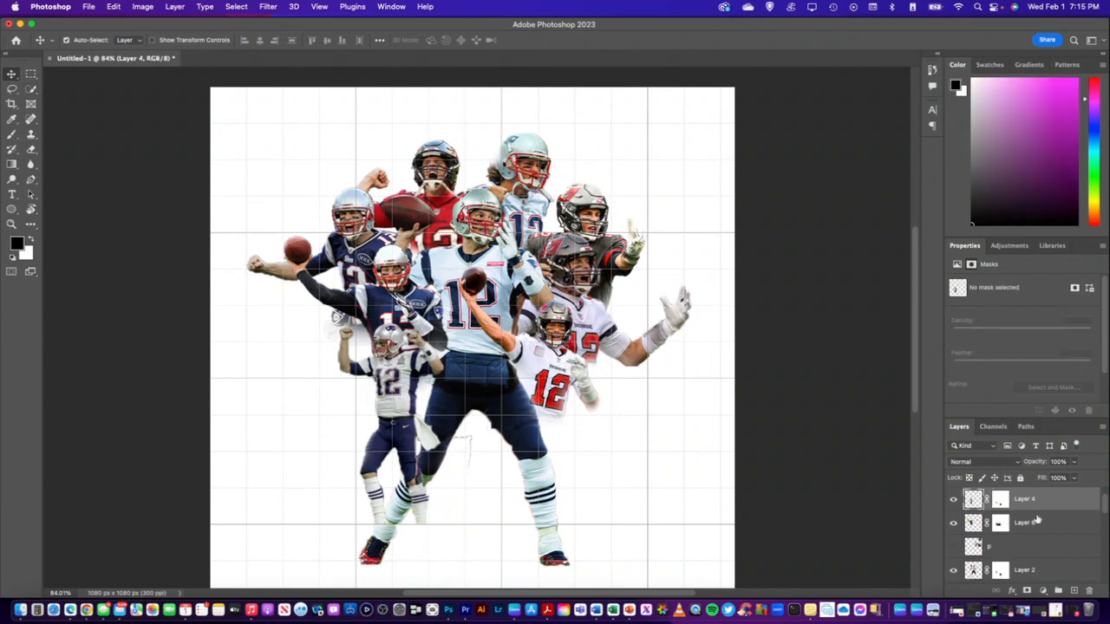
left_click(999, 500)
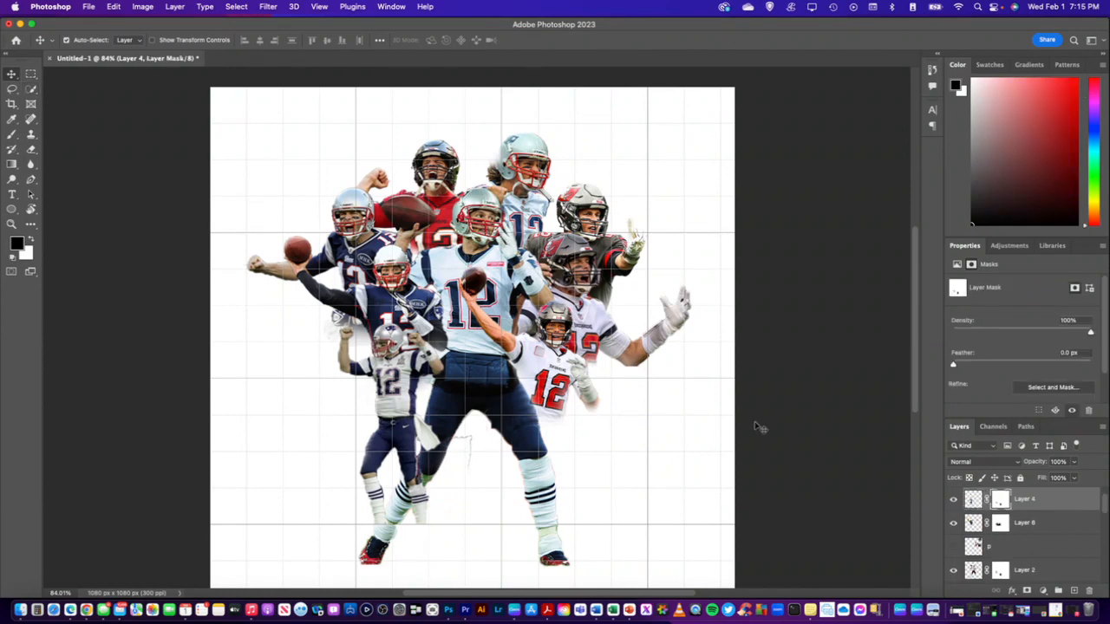
left_click(12, 135)
left_click_drag(478, 478, 468, 440)
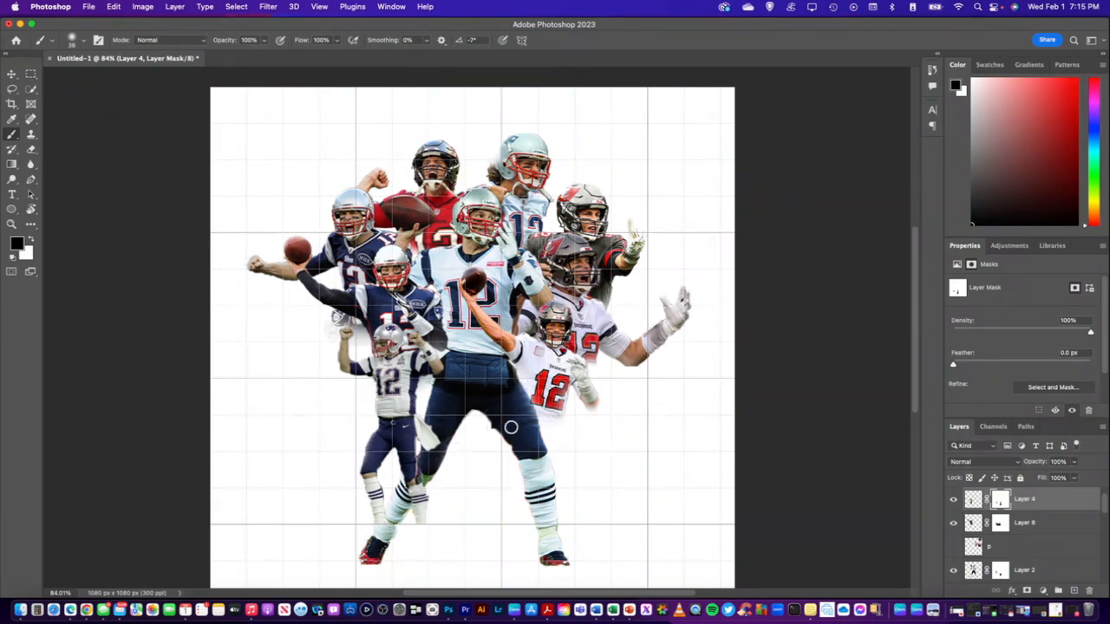
scroll(524, 440, "down", 1)
scroll(524, 440, "down", 2)
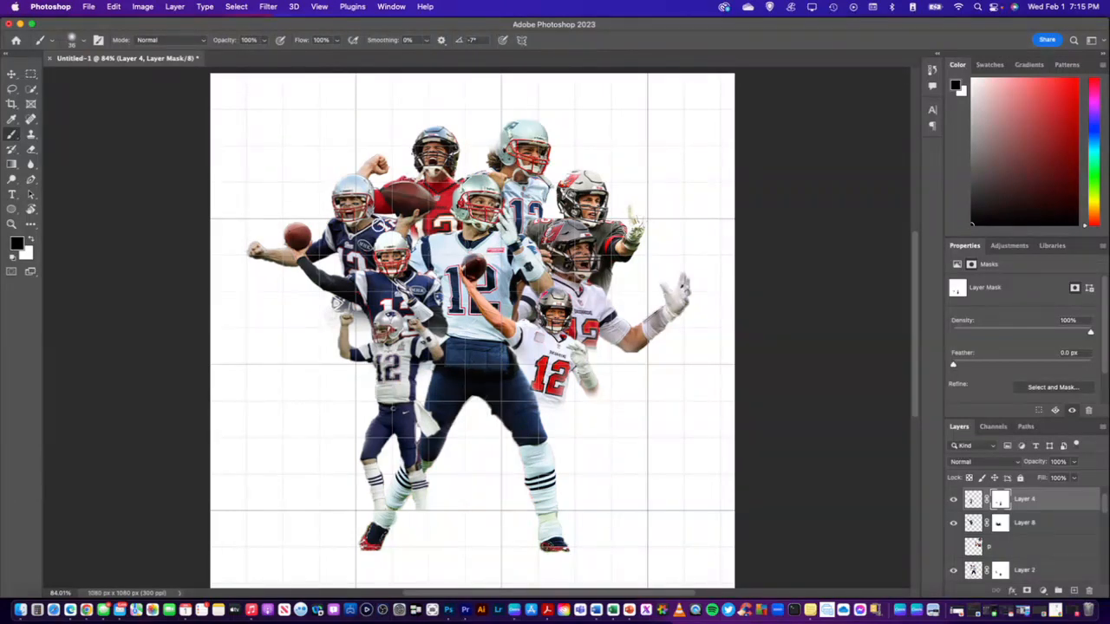
Move the Layer 4 player slightly inward to about X 414.5, Y 689 px and rotate him about 0.18°
left_click(11, 75)
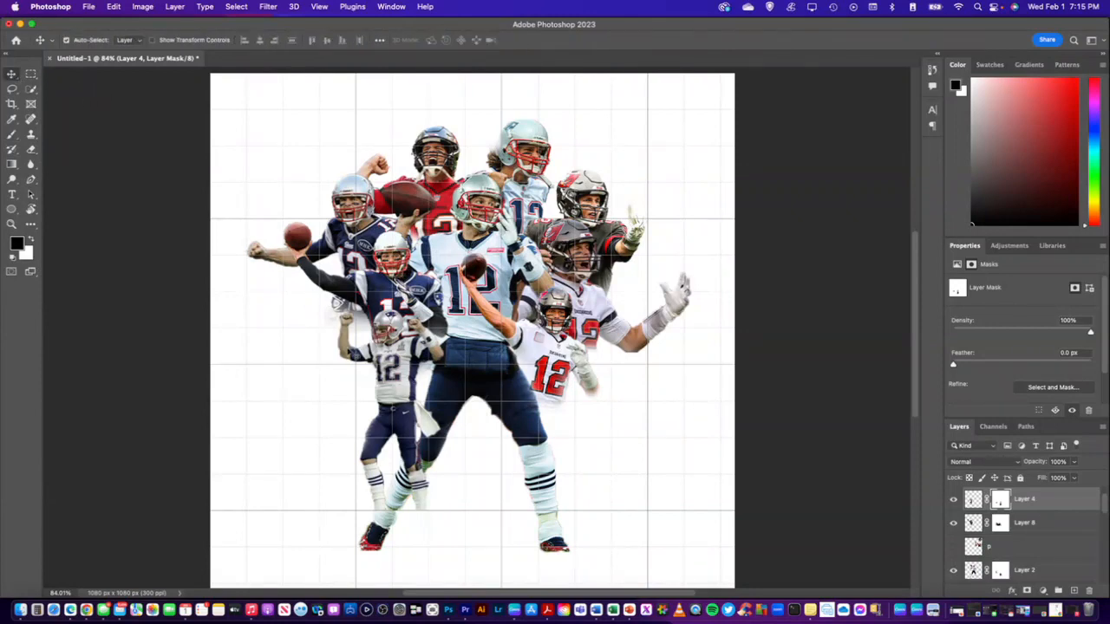
left_click_drag(388, 373, 395, 372)
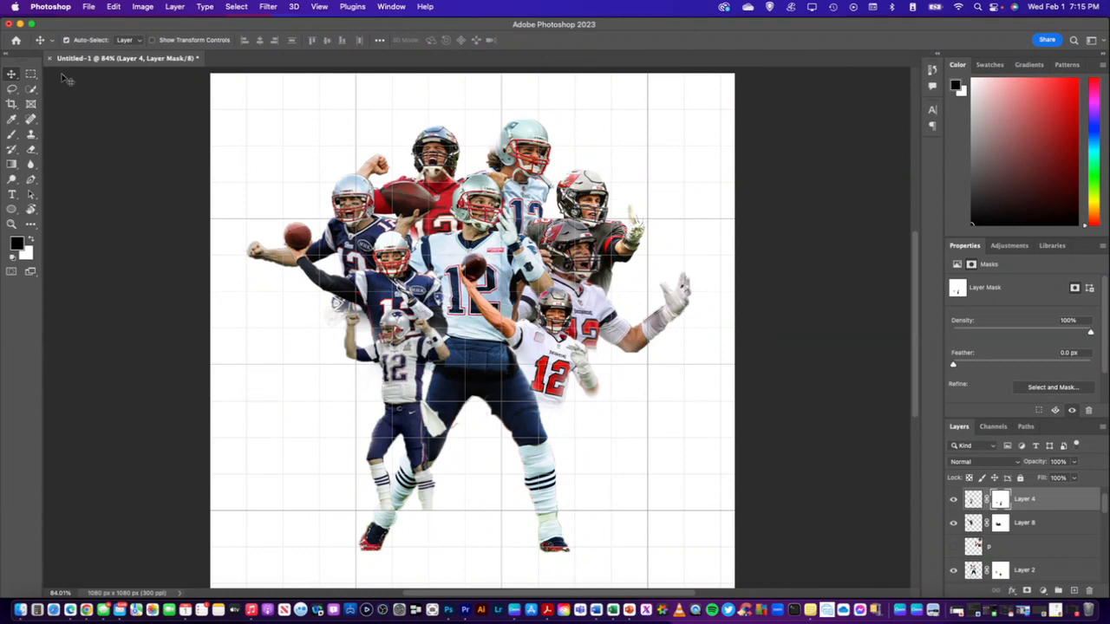
key("super+t")
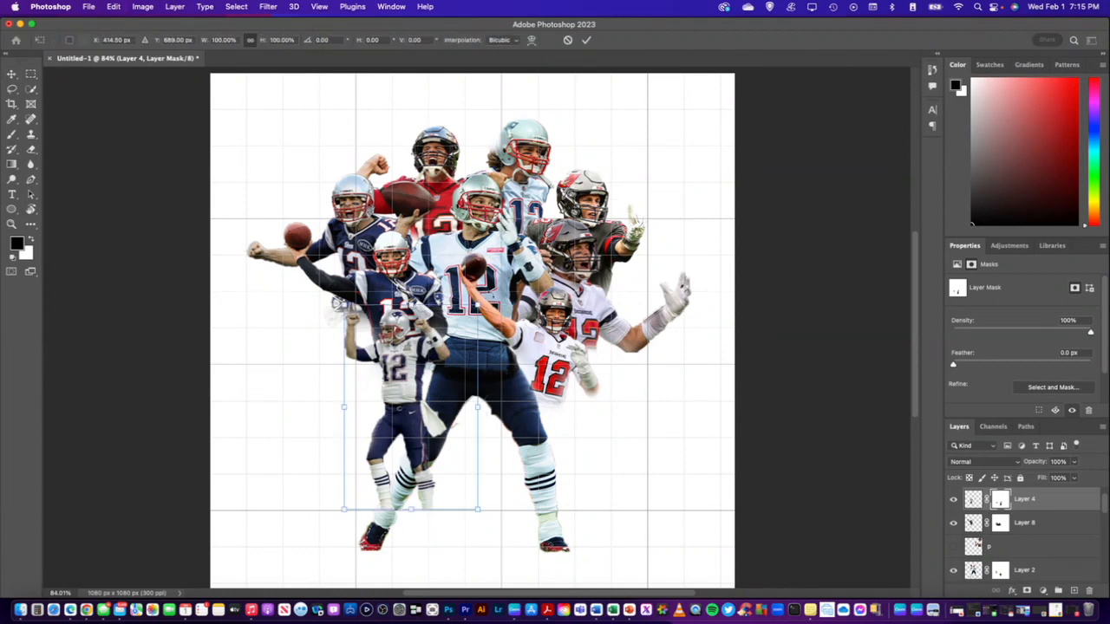
left_click_drag(490, 293, 491, 294)
scroll(463, 392, "down", 1)
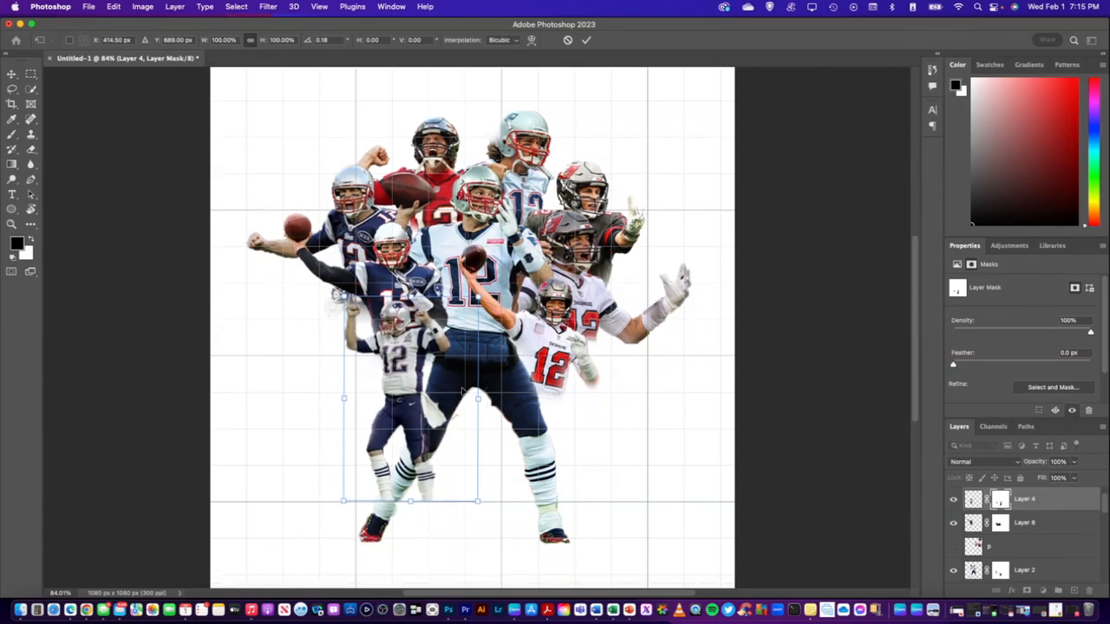
scroll(463, 392, "up", 2)
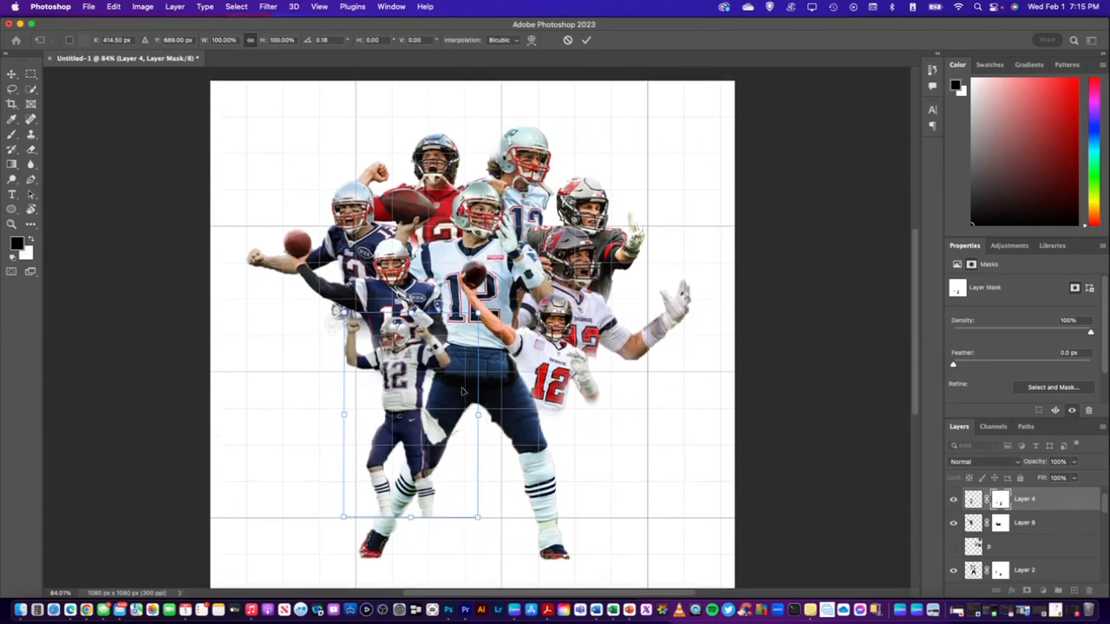
scroll(463, 392, "down", 2)
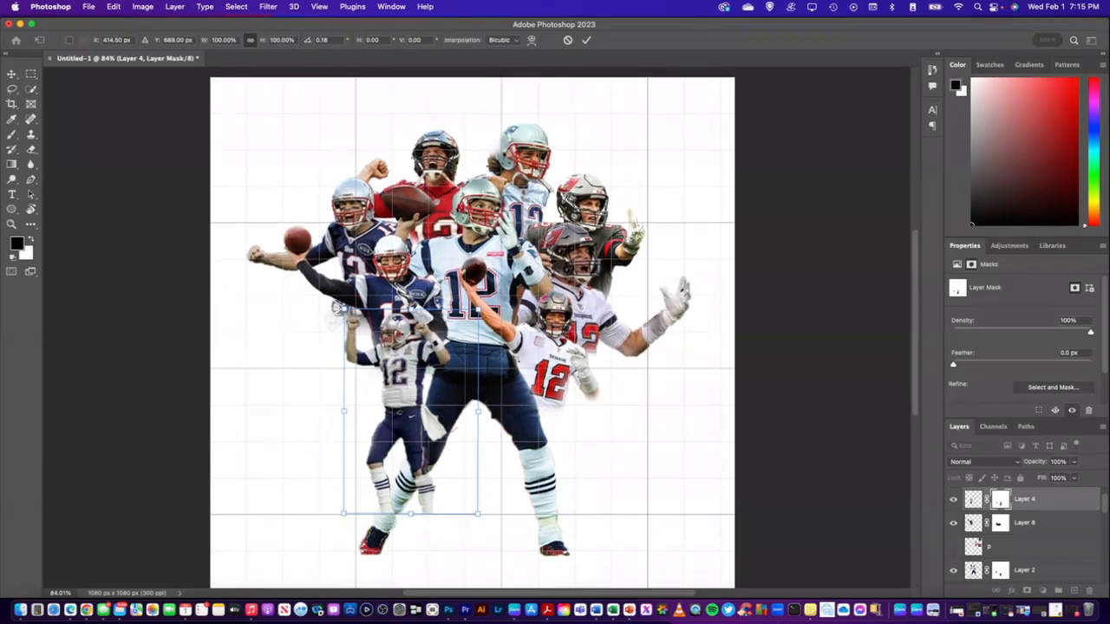
scroll(582, 450, "down", 1)
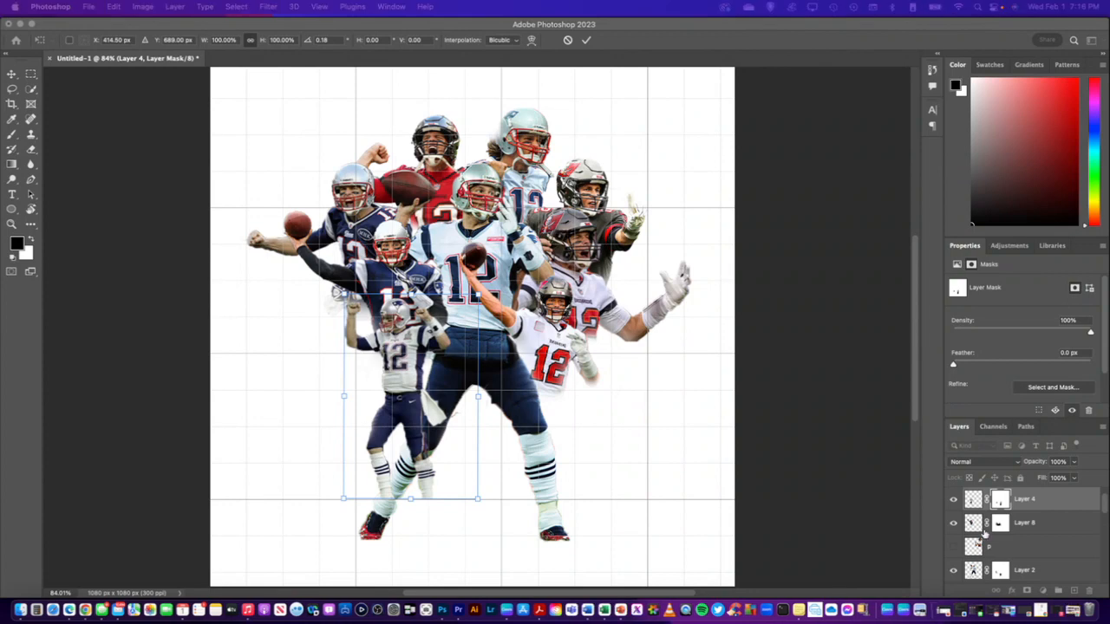
scroll(994, 533, "down", 5)
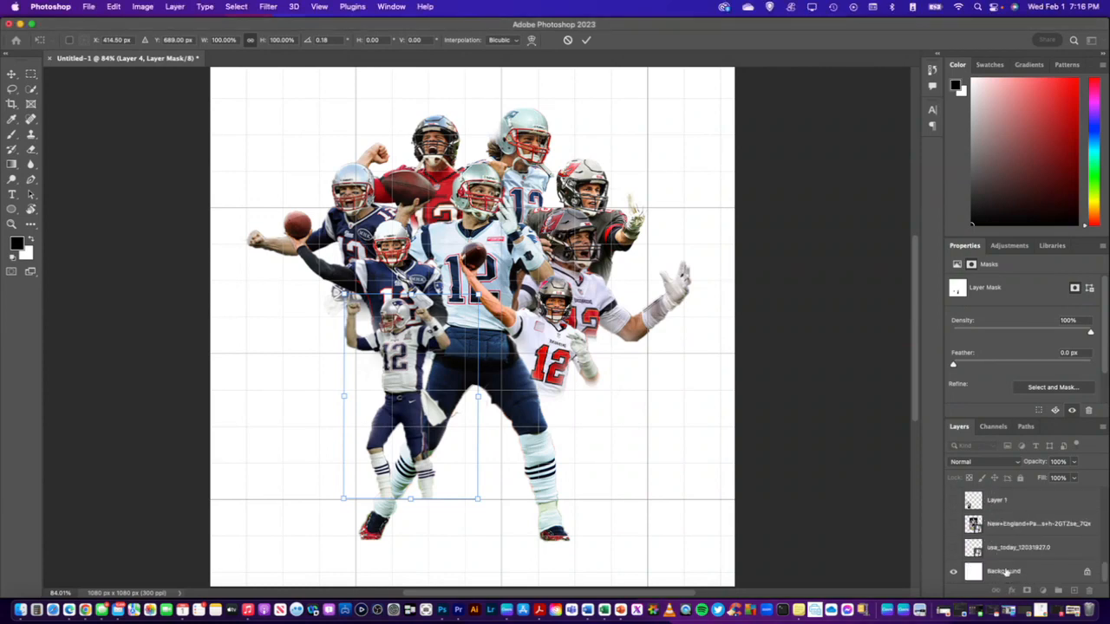
left_click(1003, 573)
Add a new empty layer directly above the Background layer and enlarge the soft round black brush to 5000 px
left_click(1004, 574)
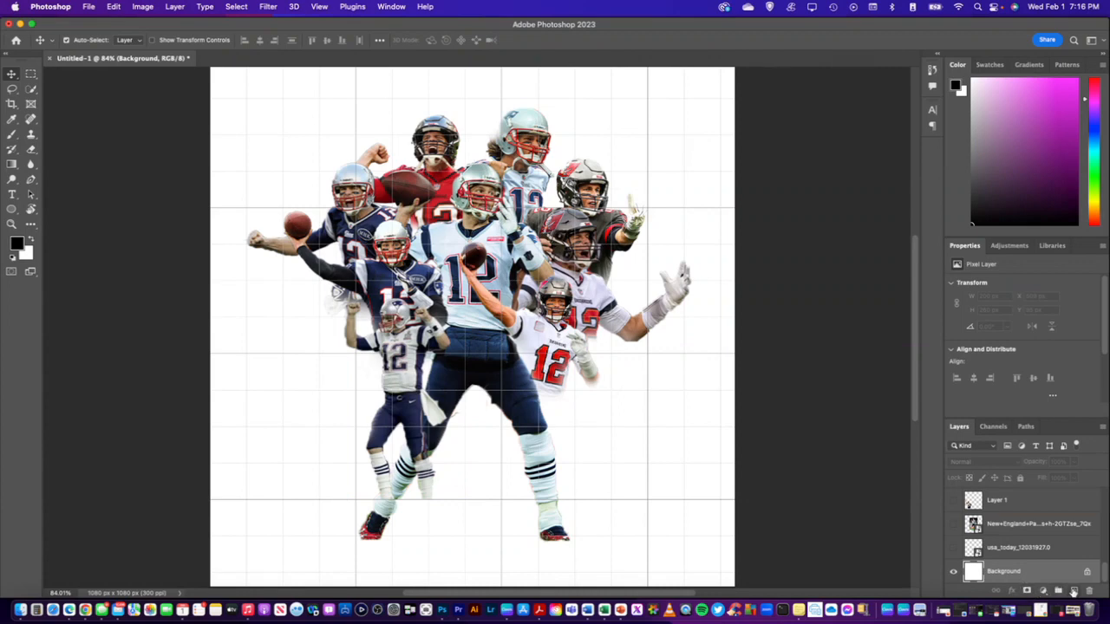
left_click(1074, 591)
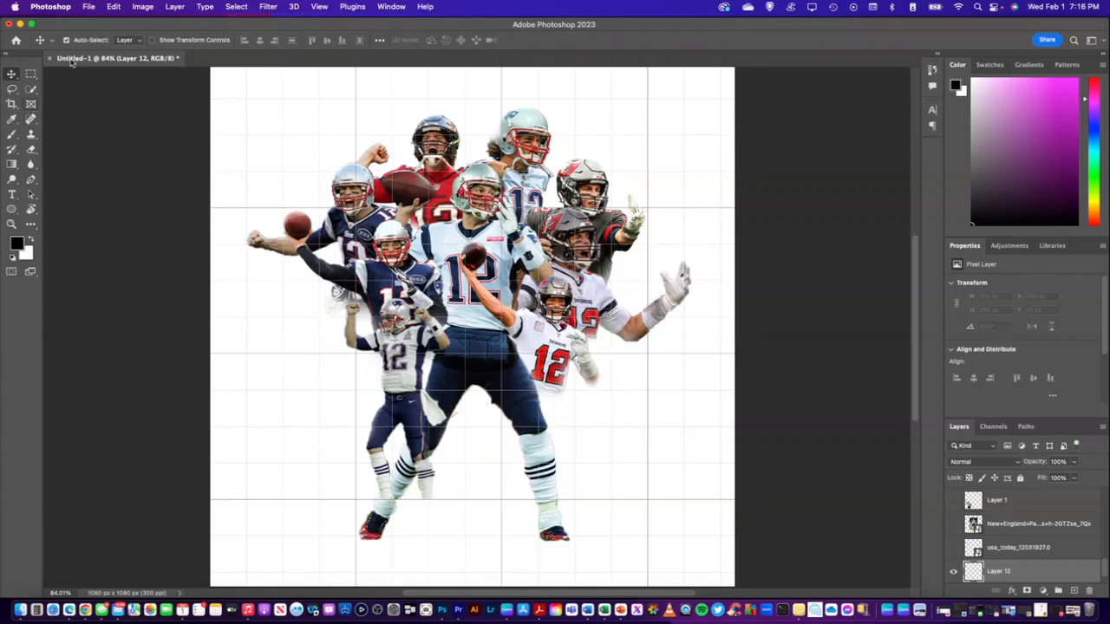
left_click(12, 135)
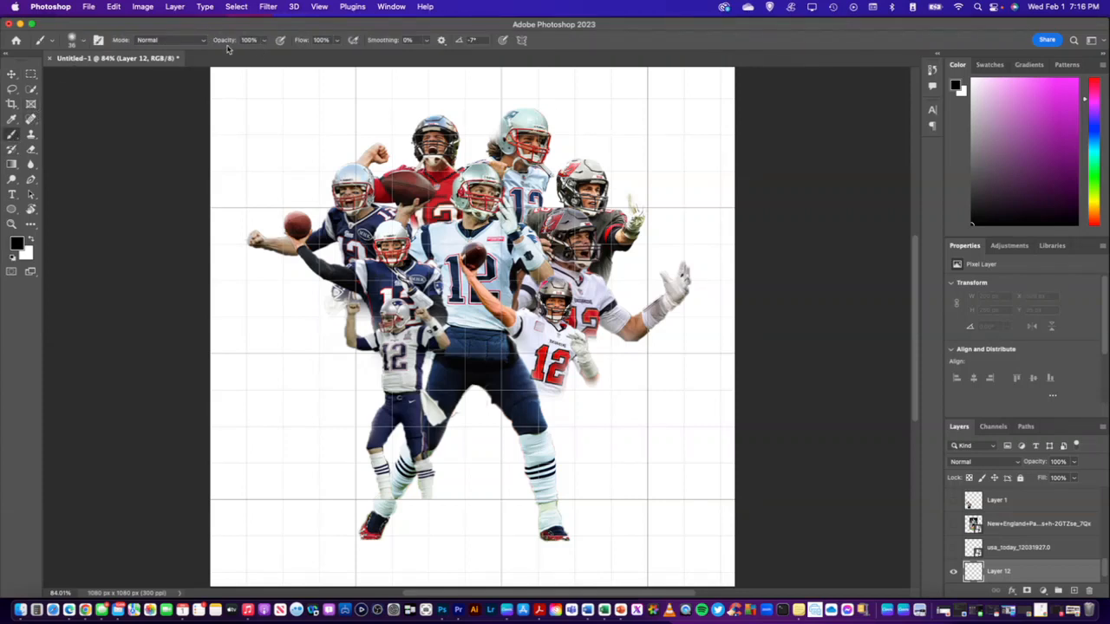
left_click(84, 42)
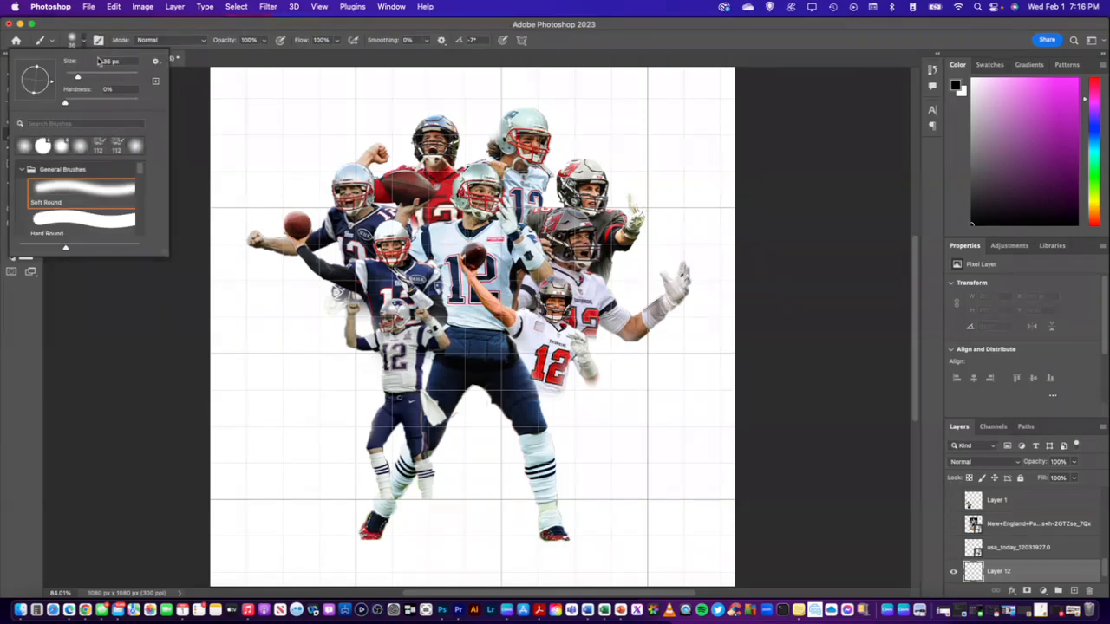
left_click_drag(88, 79, 156, 76)
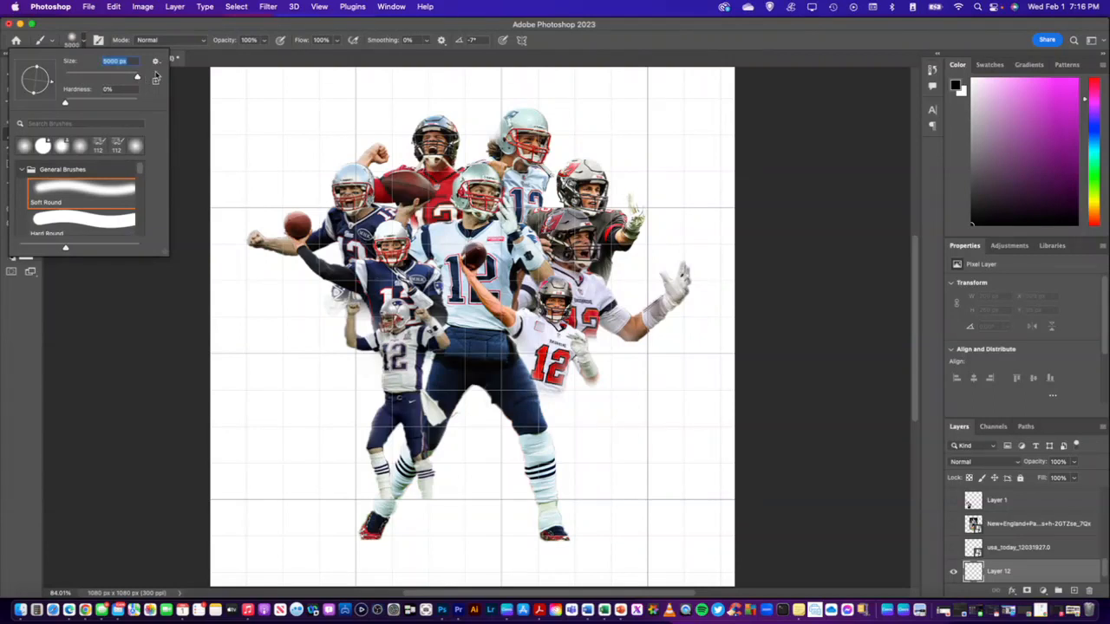
left_click(199, 31)
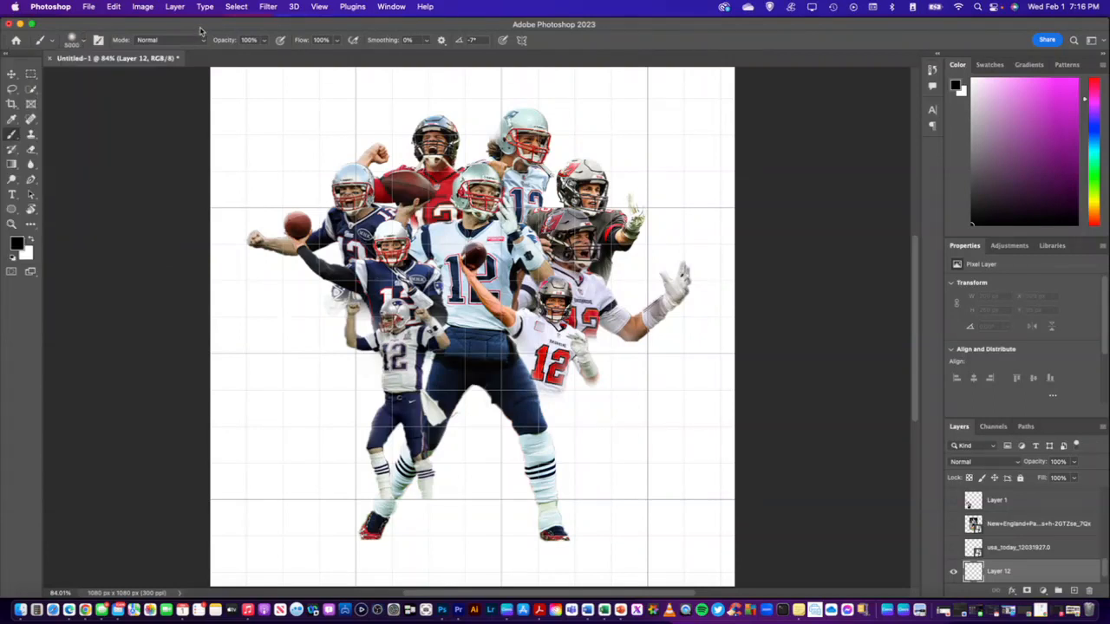
Paint Layer 12 black behind the players with the 5000 px soft round brush
left_click(312, 383)
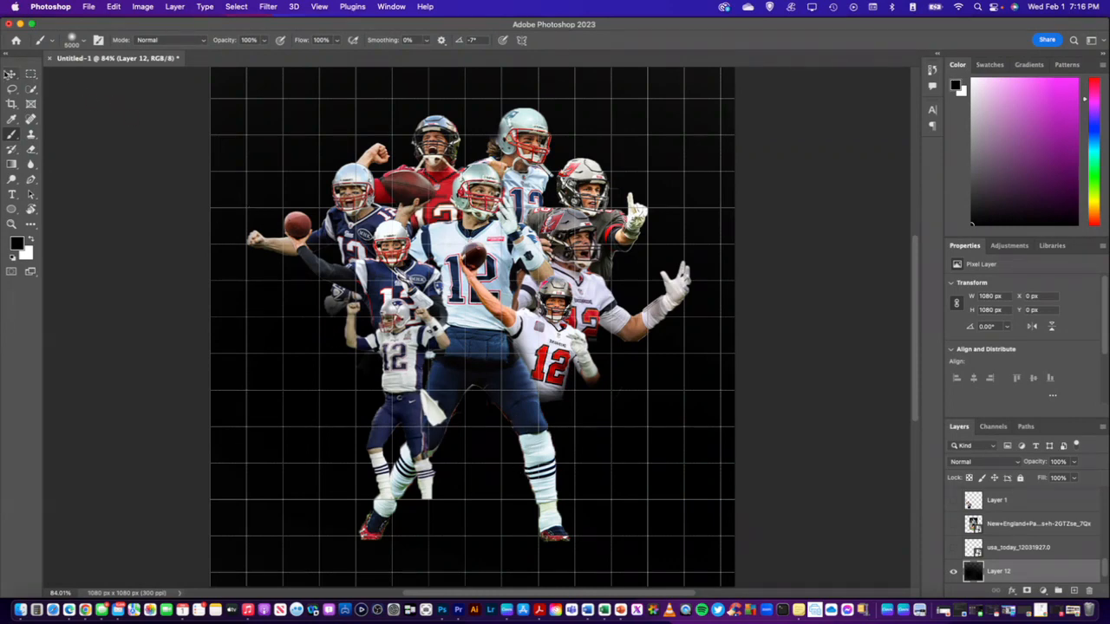
Fade the central player's feet on the Layer 2 mask using a 41 px soft black brush at 35% opacity and 40% flow
left_click(11, 74)
left_click(475, 199)
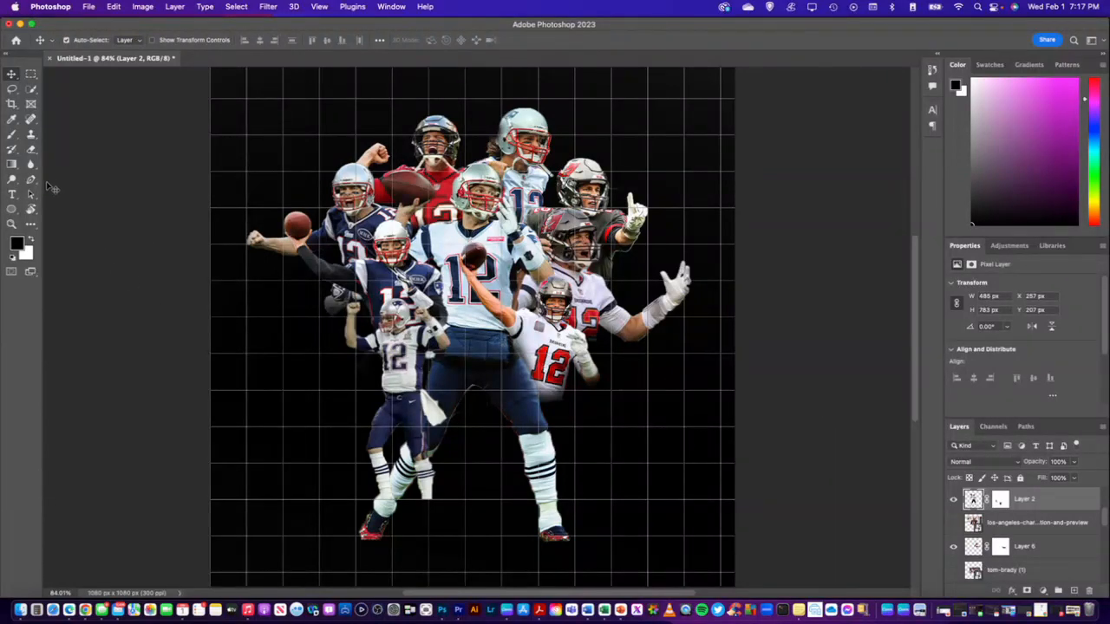
left_click(999, 499)
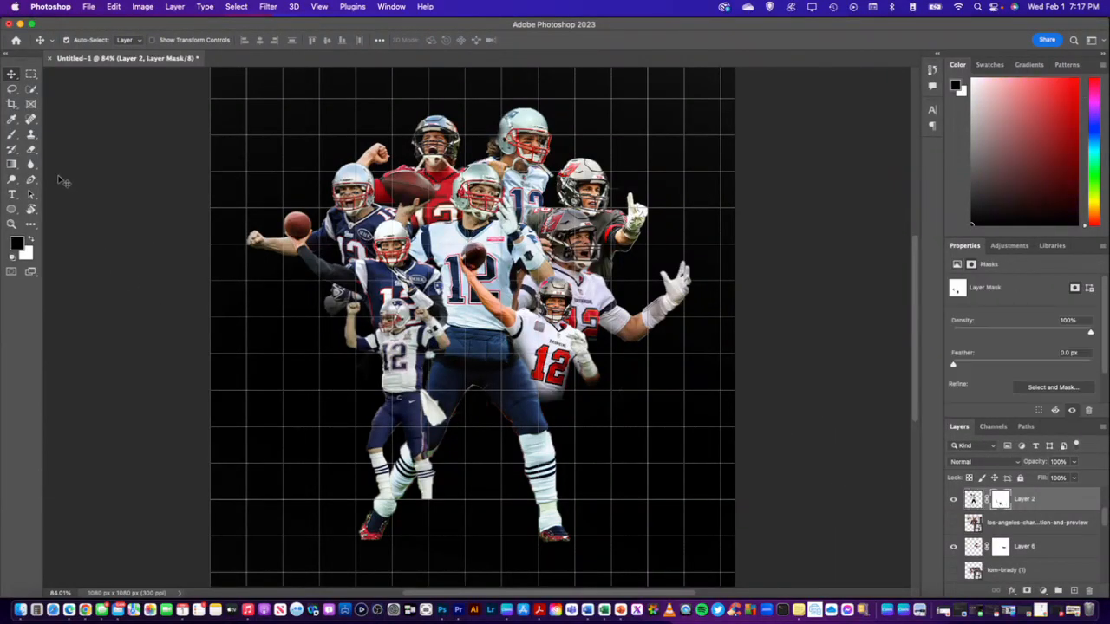
left_click(12, 135)
left_click(85, 44)
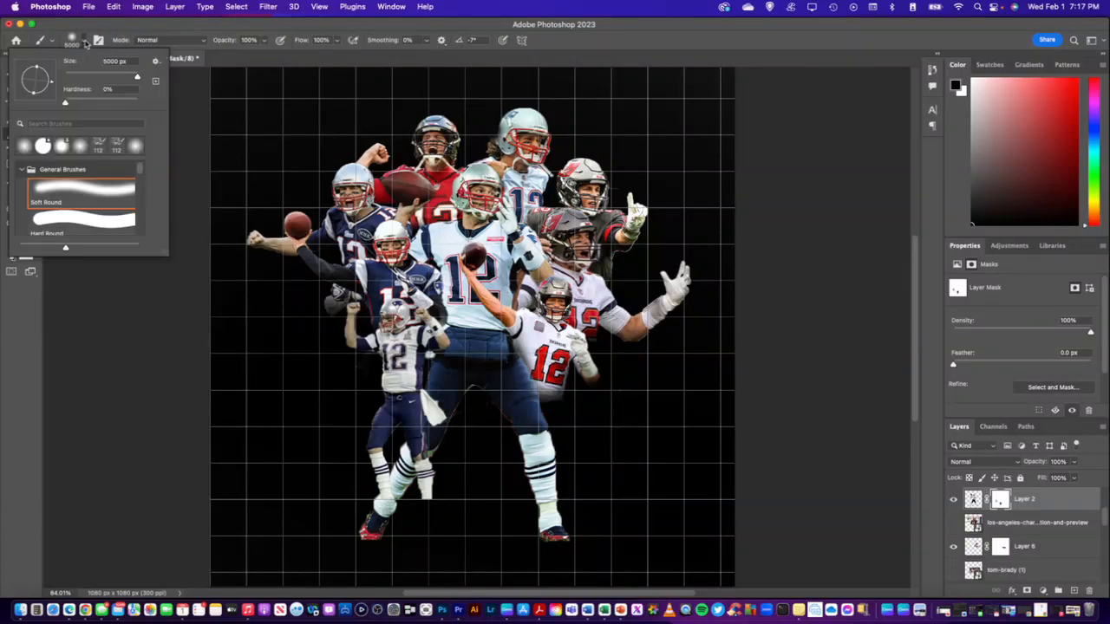
left_click_drag(137, 78, 93, 78)
key("Return")
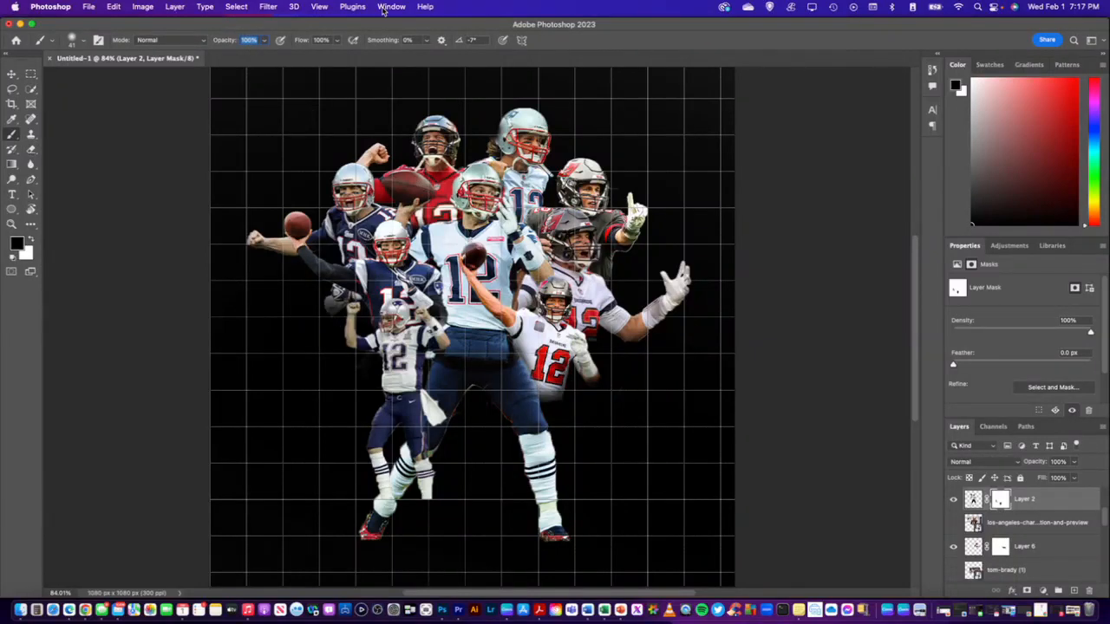
type("3540")
key("Return")
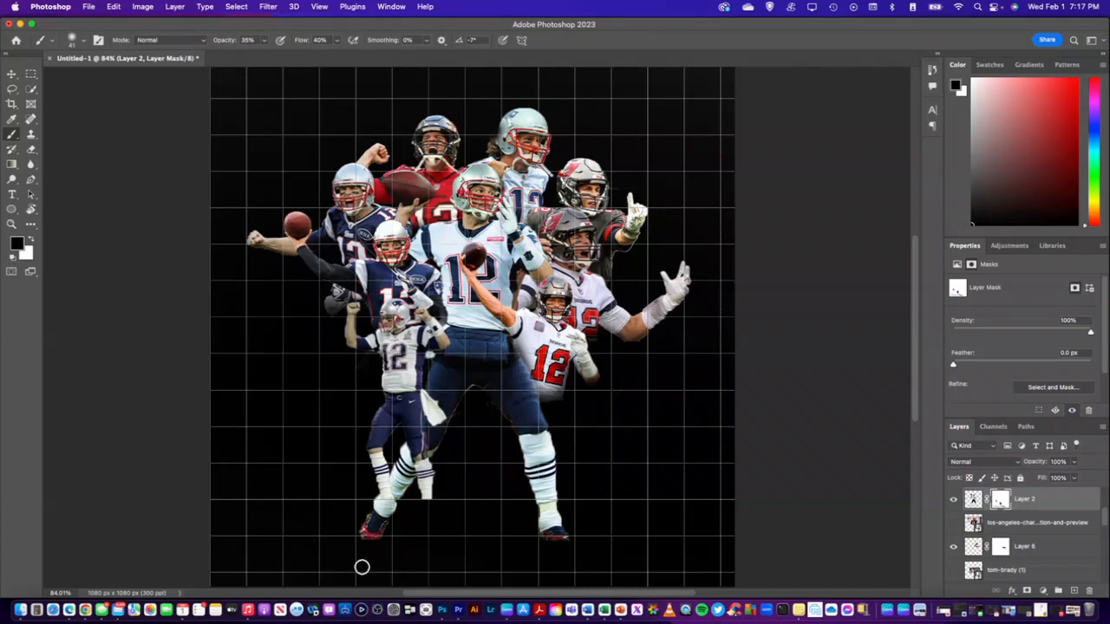
scroll(361, 567, "up", 5)
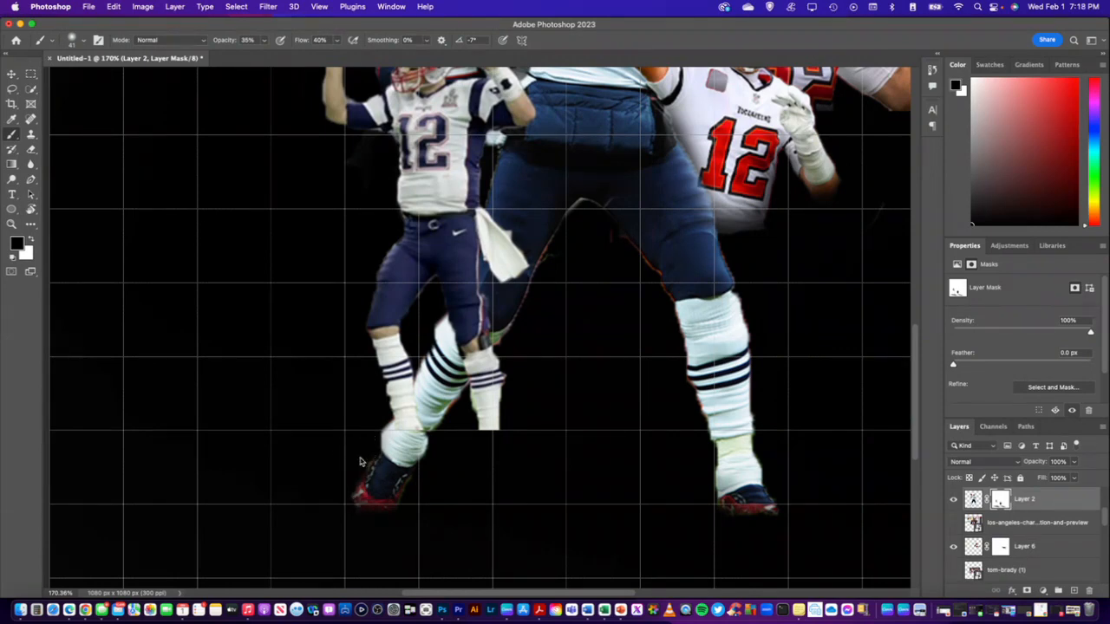
key("super+0")
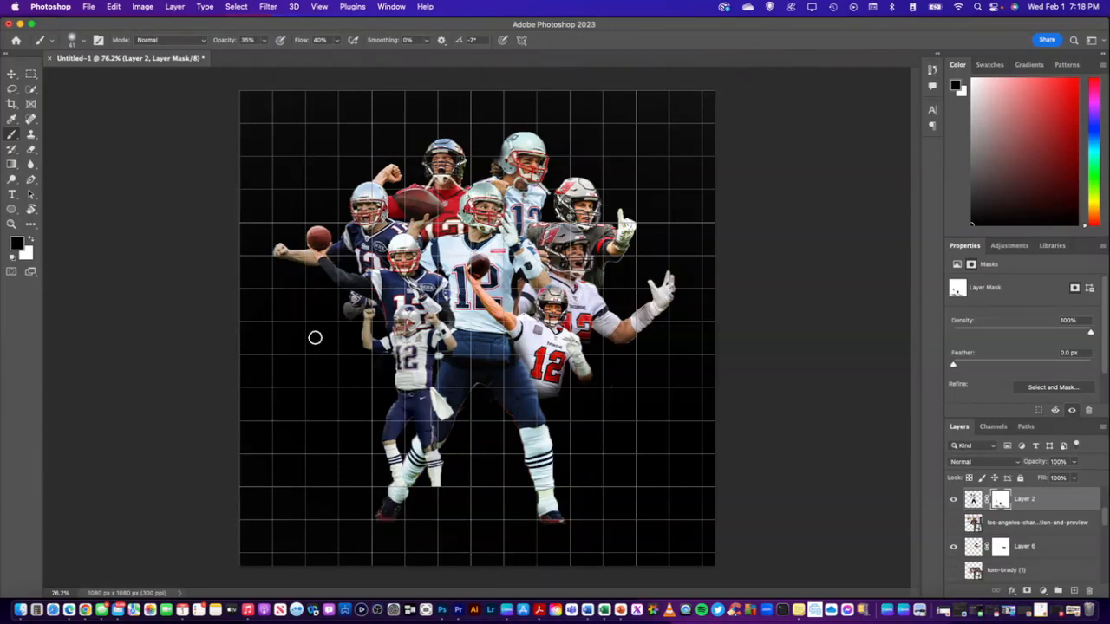
Paint out the small player's lower legs over the central player's leg on the Layer 4 mask, using a 78 px soft brush at 80% opacity
left_click(13, 74)
left_click(404, 321)
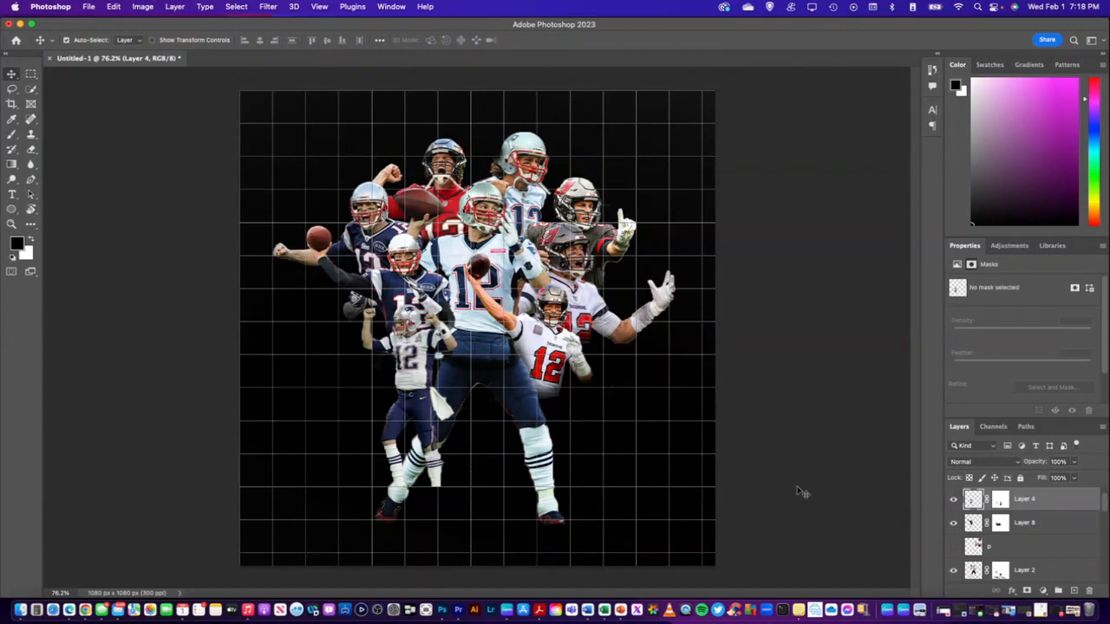
left_click(999, 500)
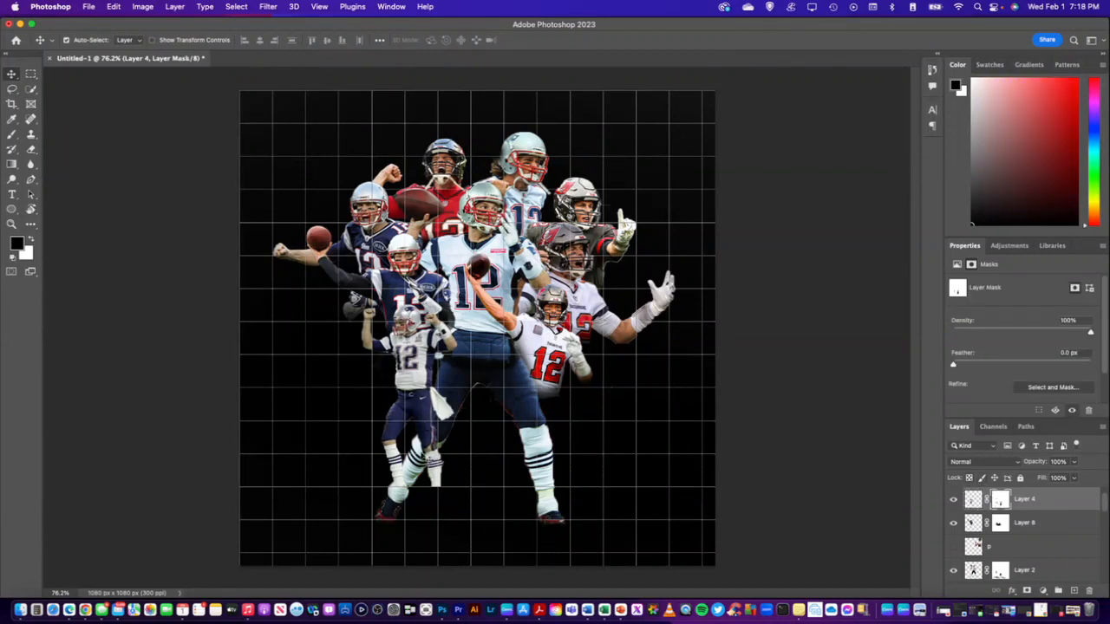
left_click(12, 134)
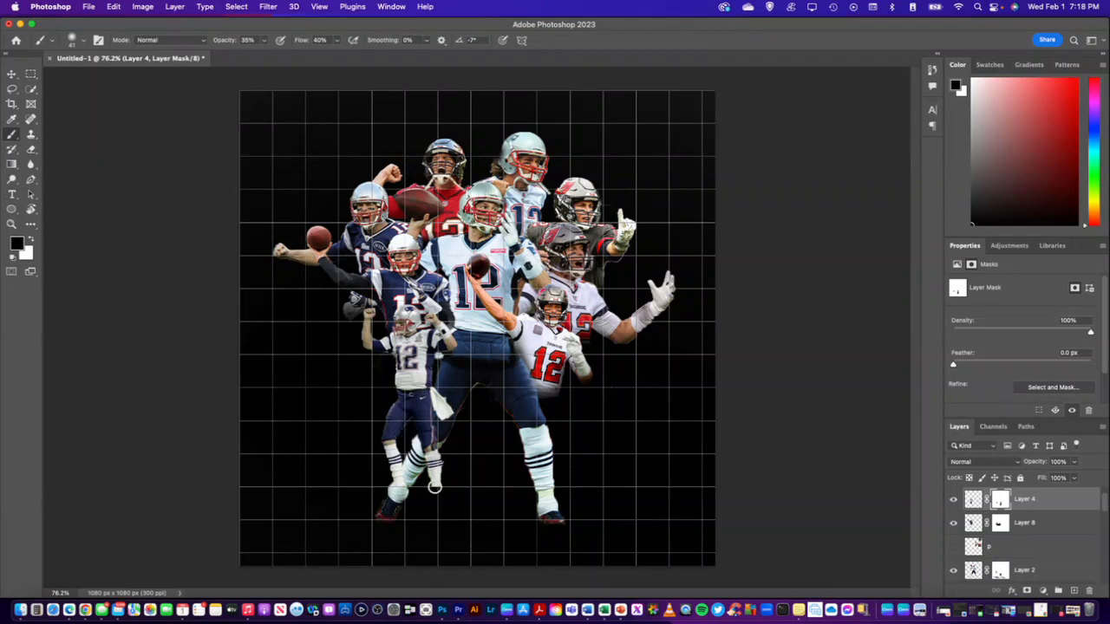
left_click(247, 40)
left_click(83, 43)
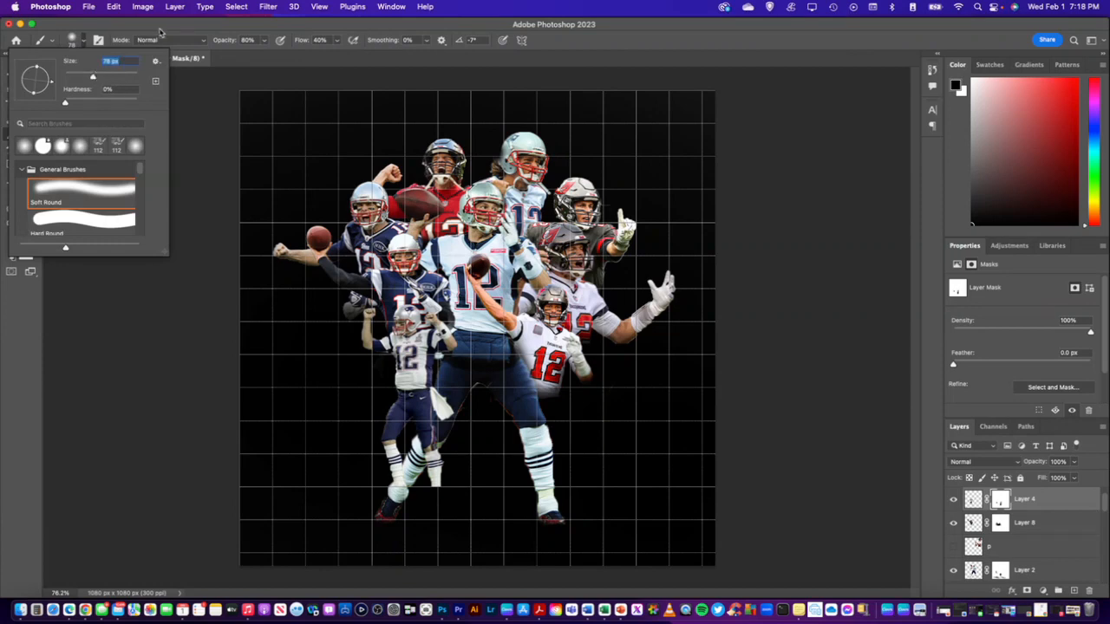
left_click(160, 33)
mouse_move(437, 491)
left_mouse_down()
mouse_move(451, 453)
mouse_move(427, 485)
mouse_move(450, 450)
mouse_move(427, 475)
mouse_move(443, 418)
mouse_move(427, 457)
mouse_move(450, 403)
mouse_move(430, 462)
mouse_move(446, 442)
mouse_move(429, 451)
mouse_move(431, 431)
mouse_move(465, 403)
mouse_move(443, 402)
mouse_move(434, 458)
mouse_move(435, 435)
mouse_move(419, 445)
mouse_move(418, 492)
mouse_move(417, 483)
mouse_move(400, 508)
mouse_move(427, 461)
mouse_move(400, 510)
mouse_move(414, 461)
mouse_move(376, 530)
left_mouse_up()
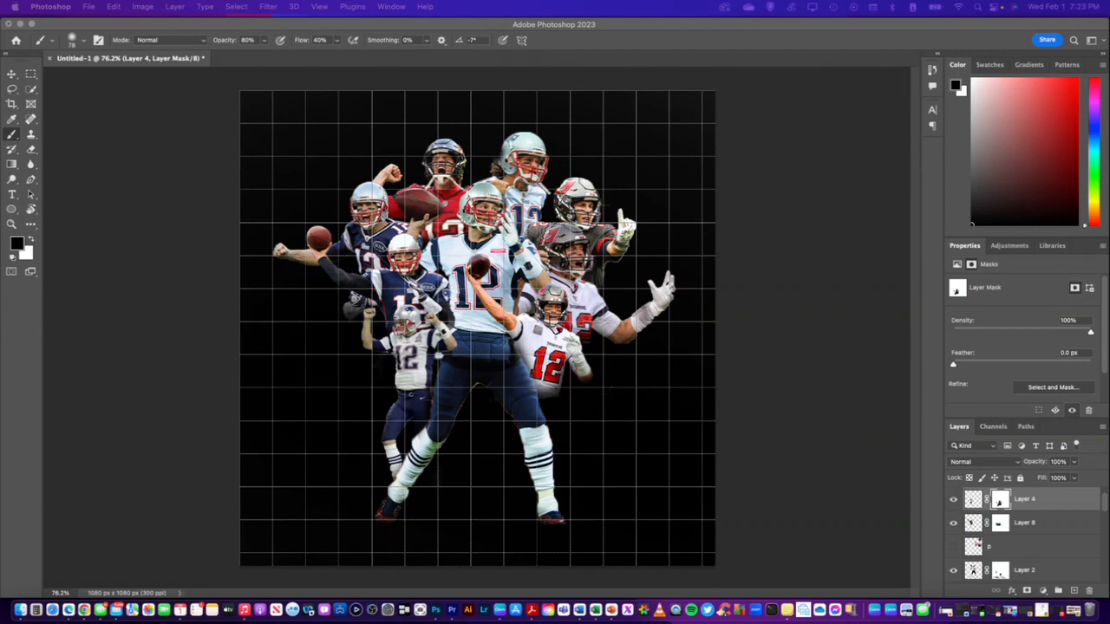
Add the white text "GOAT" at 80 pt behind the players, directly above the usa_today_12031927.0 layer
scroll(975, 503, "down", 5)
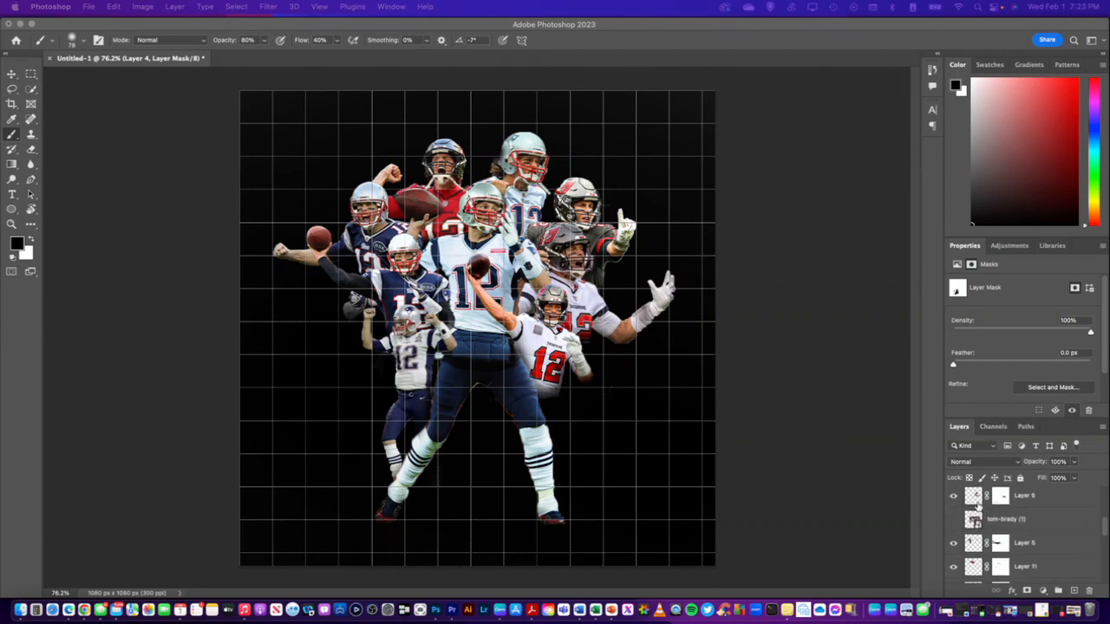
left_click(1012, 527)
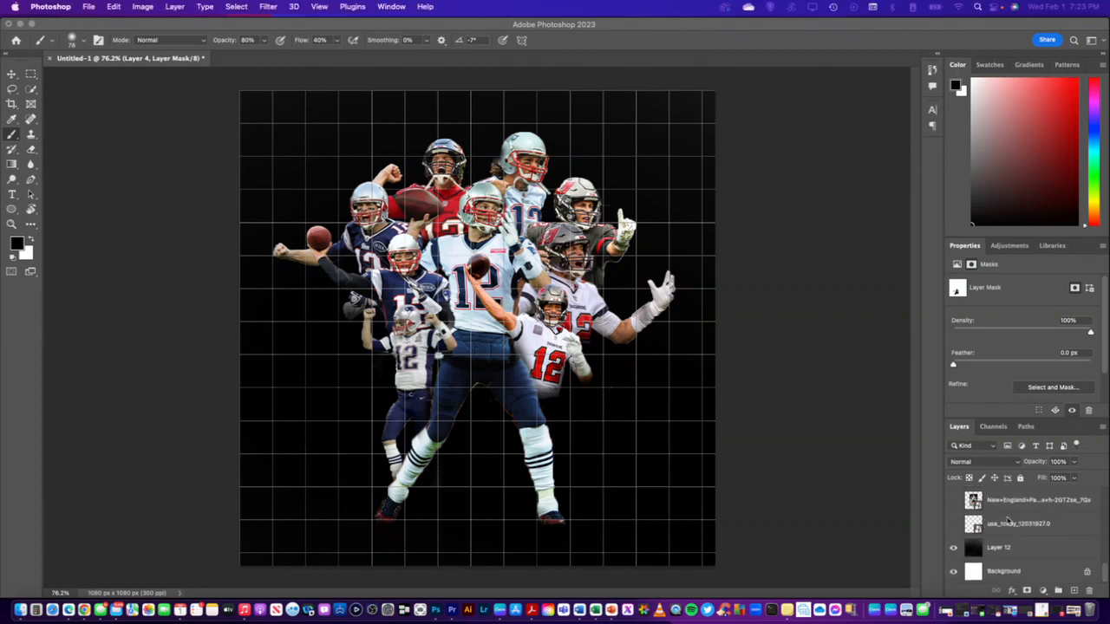
left_click(1011, 527)
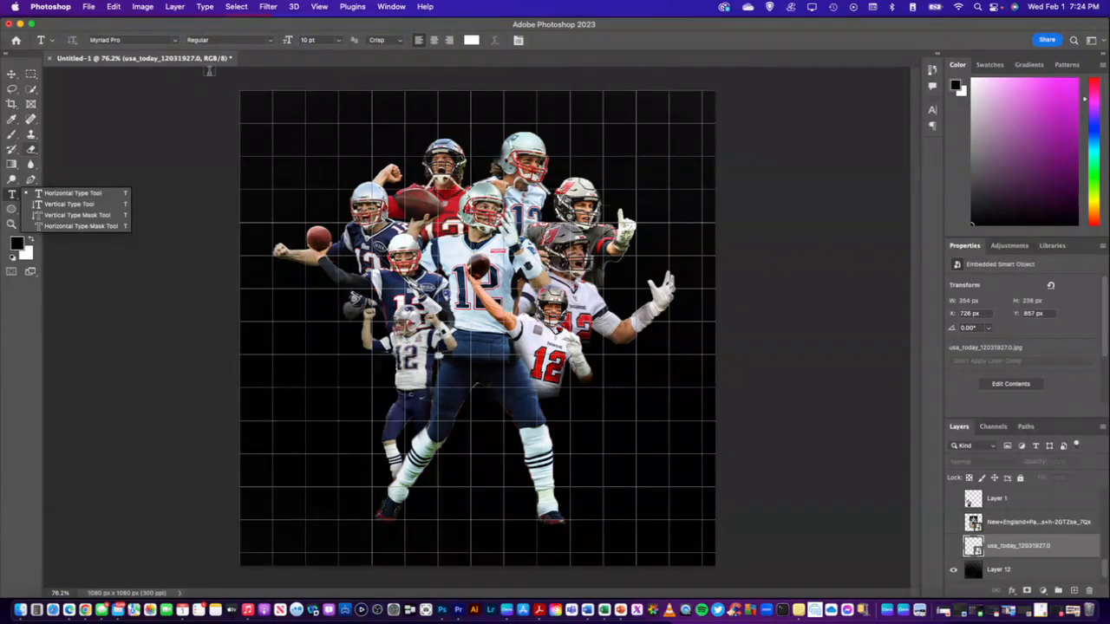
left_click(307, 40)
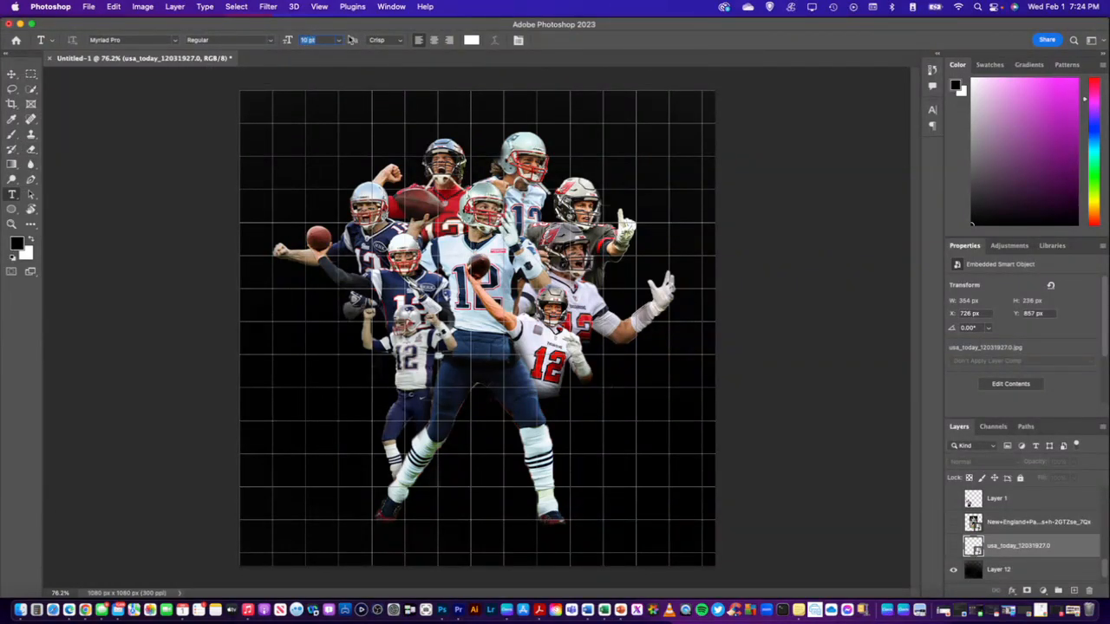
type("80")
key("Return")
left_click(326, 420)
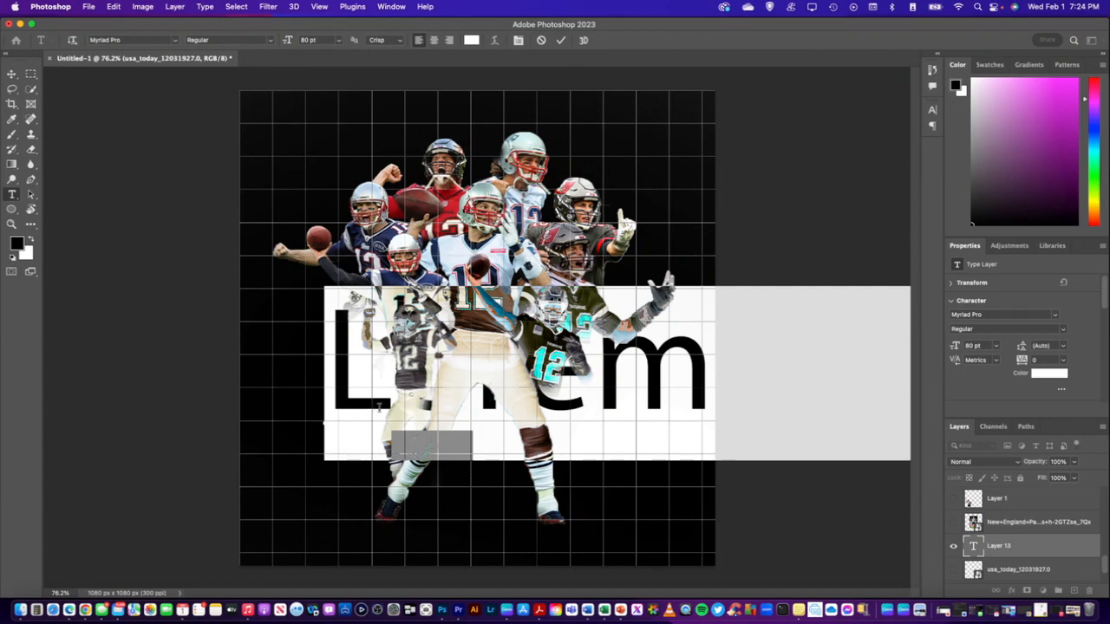
type("GOAT")
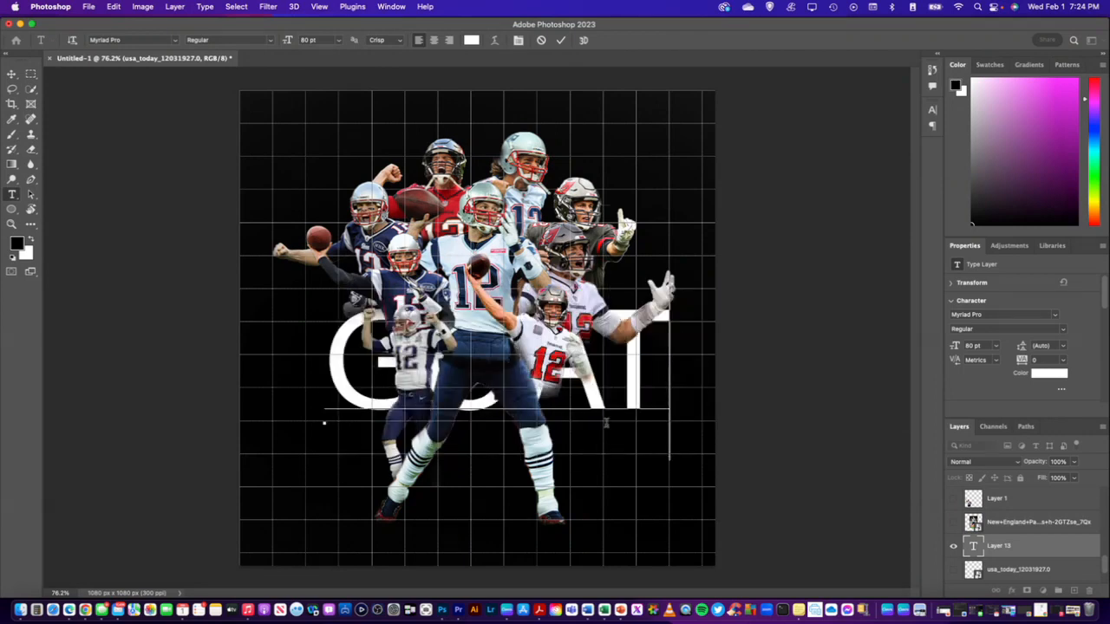
left_click(1030, 550)
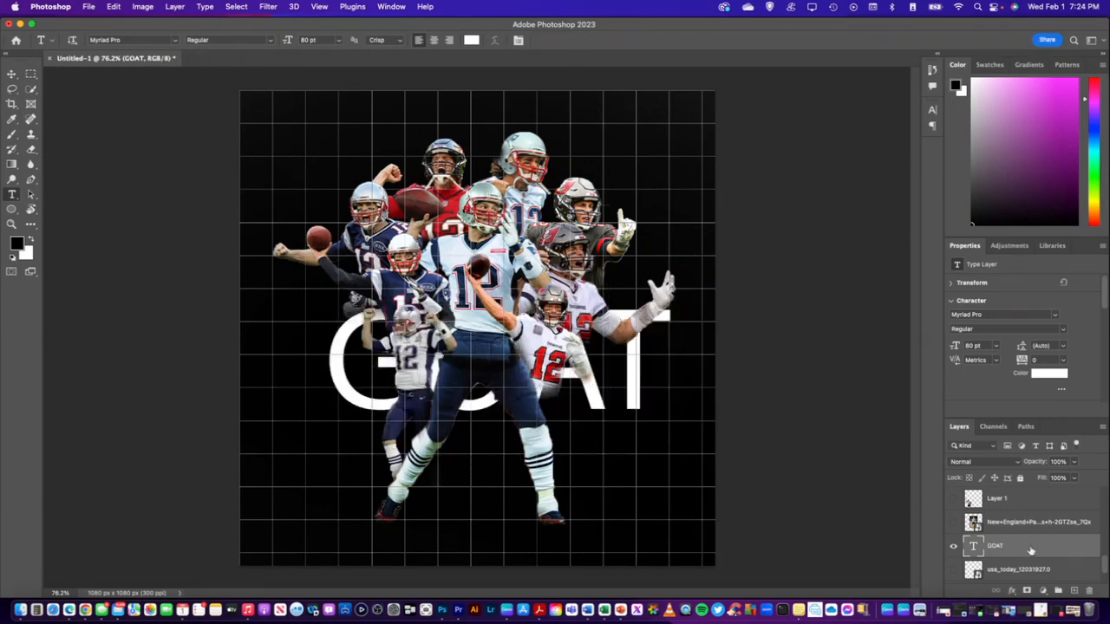
Move the GOAT text up behind the players' heads near the canvas's upper edge, to about X 142, Y -31 px
left_click(12, 74)
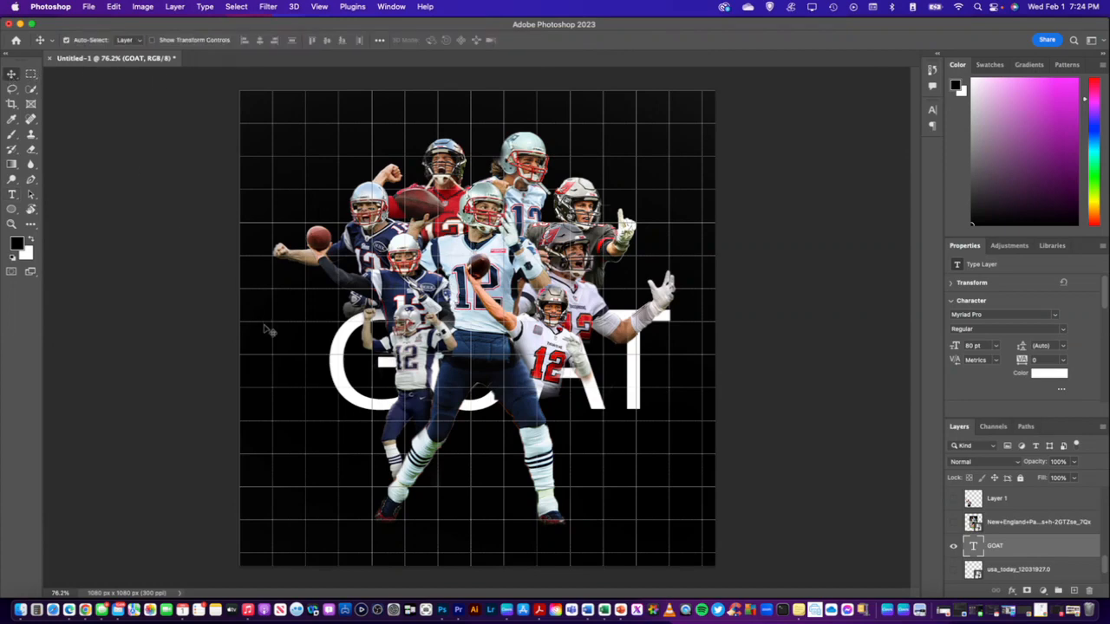
left_click_drag(337, 370, 309, 155)
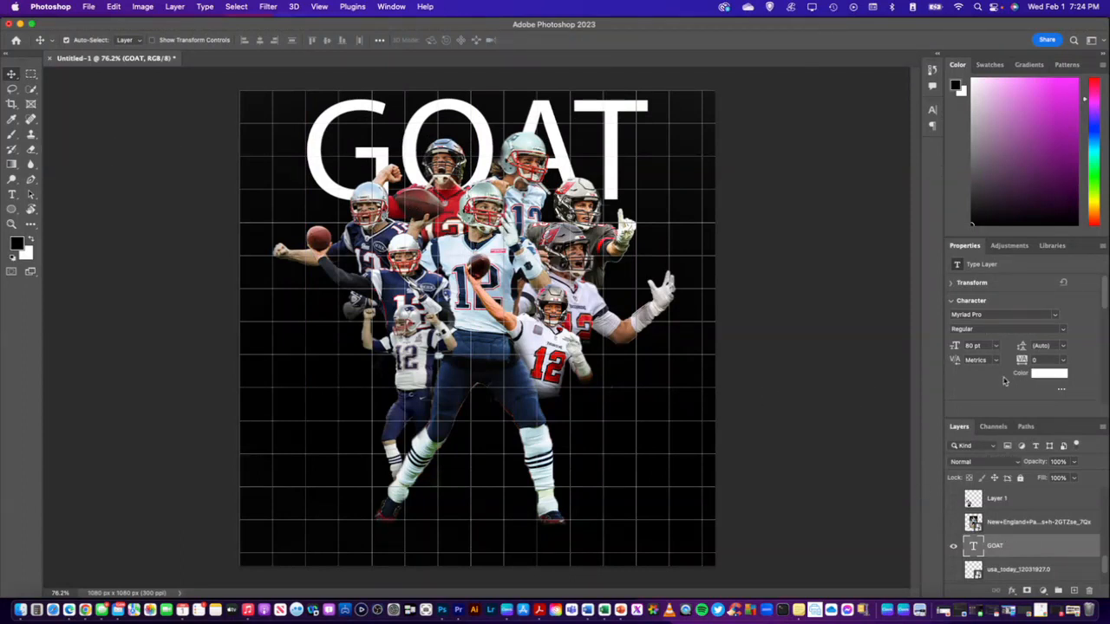
Examine the GOAT text layer's kerning choices and its transform, character, paragraph and type options
scroll(1009, 356, "down", 3)
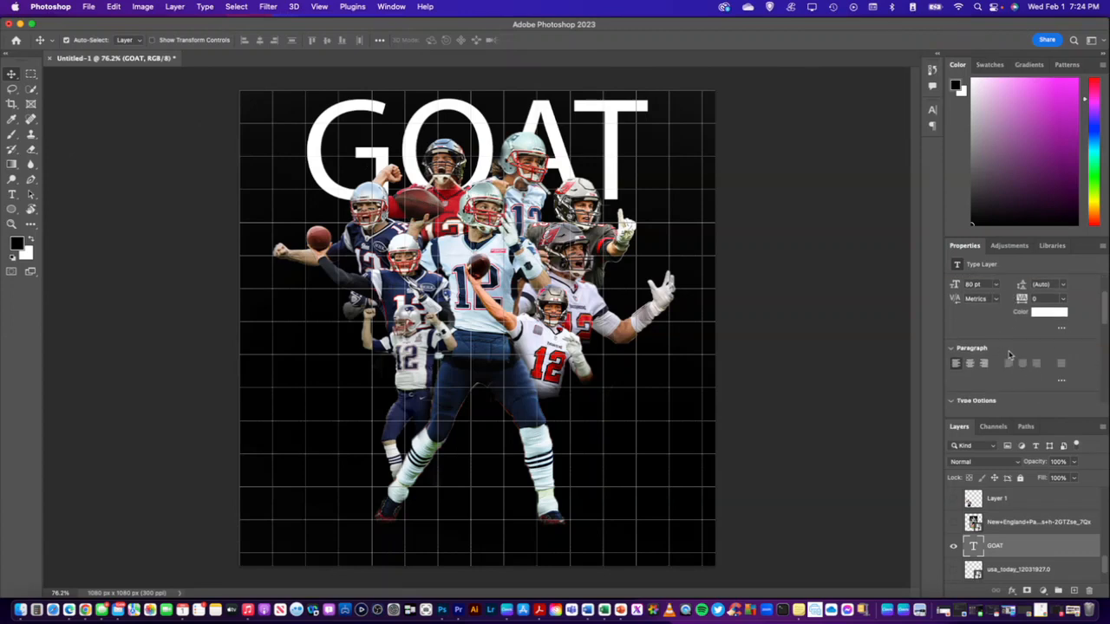
scroll(1009, 353, "down", 2)
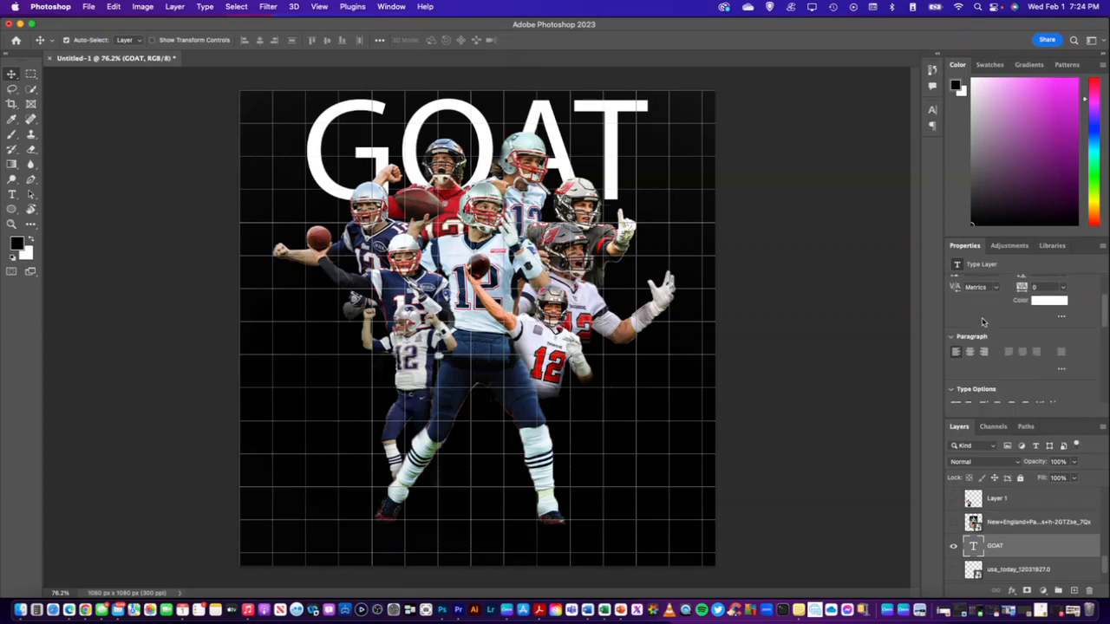
scroll(983, 323, "up", 3)
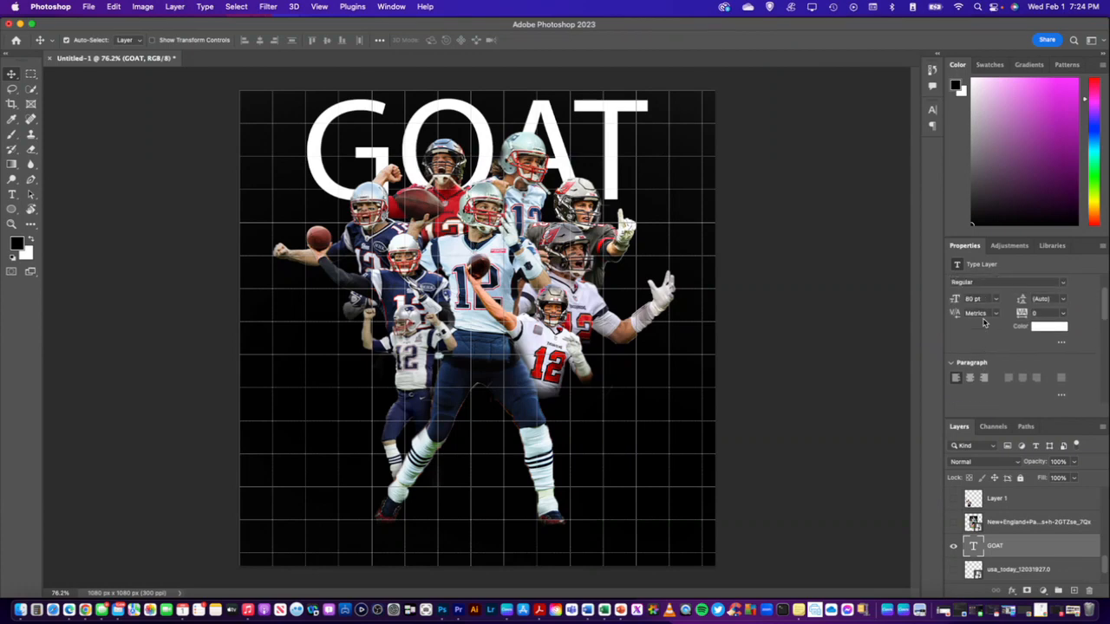
scroll(983, 322, "up", 1)
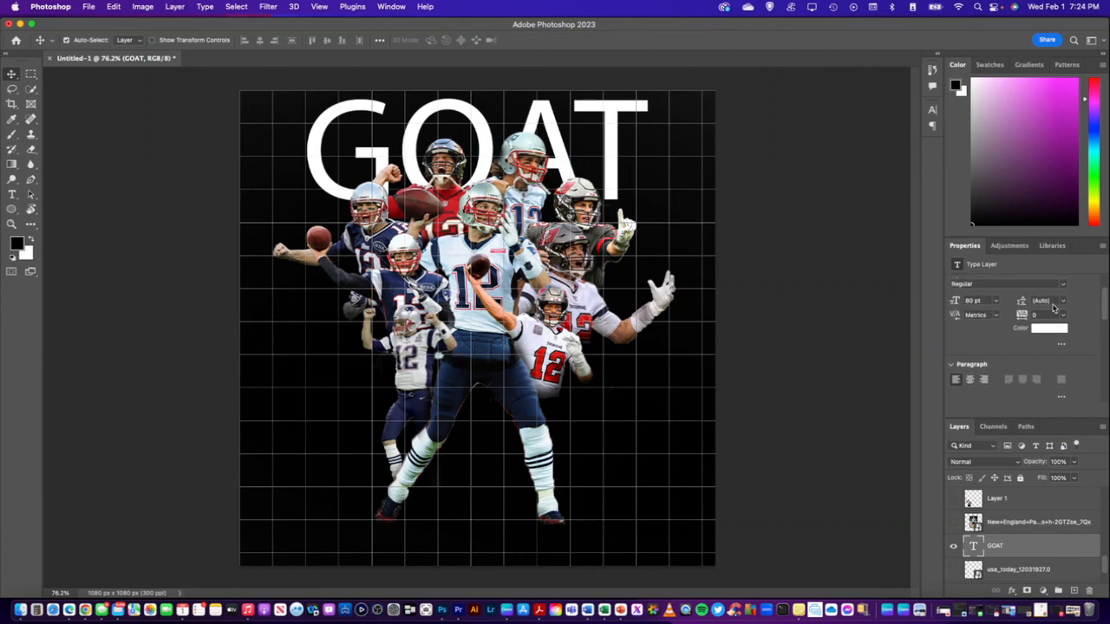
left_click(996, 317)
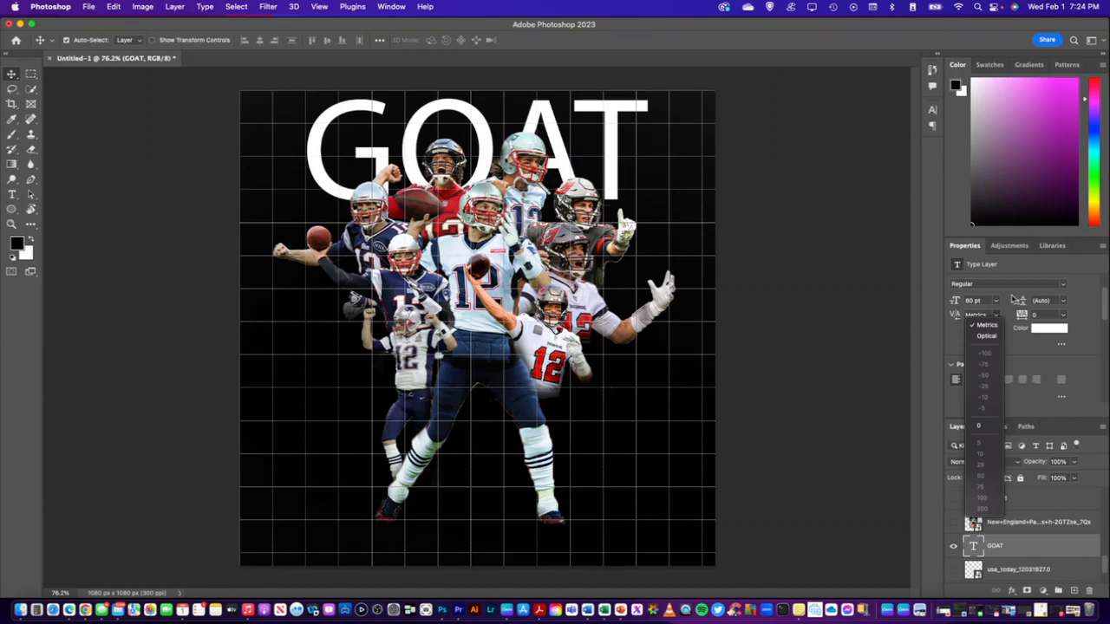
left_click(1010, 318)
scroll(1010, 317, "up", 3)
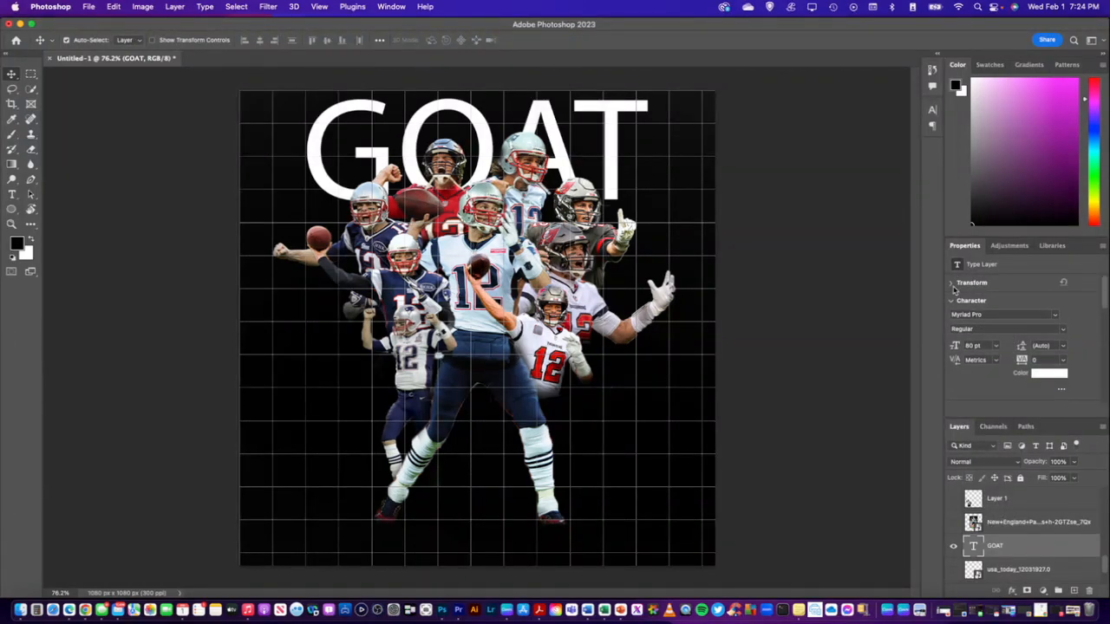
left_click(950, 284)
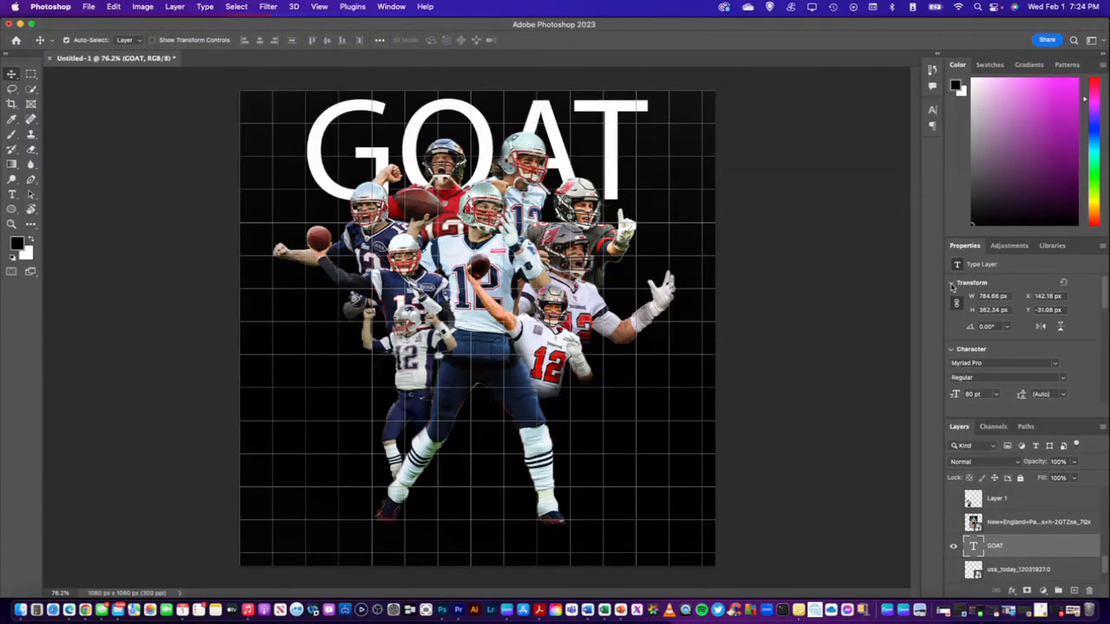
scroll(1017, 325, "down", 2)
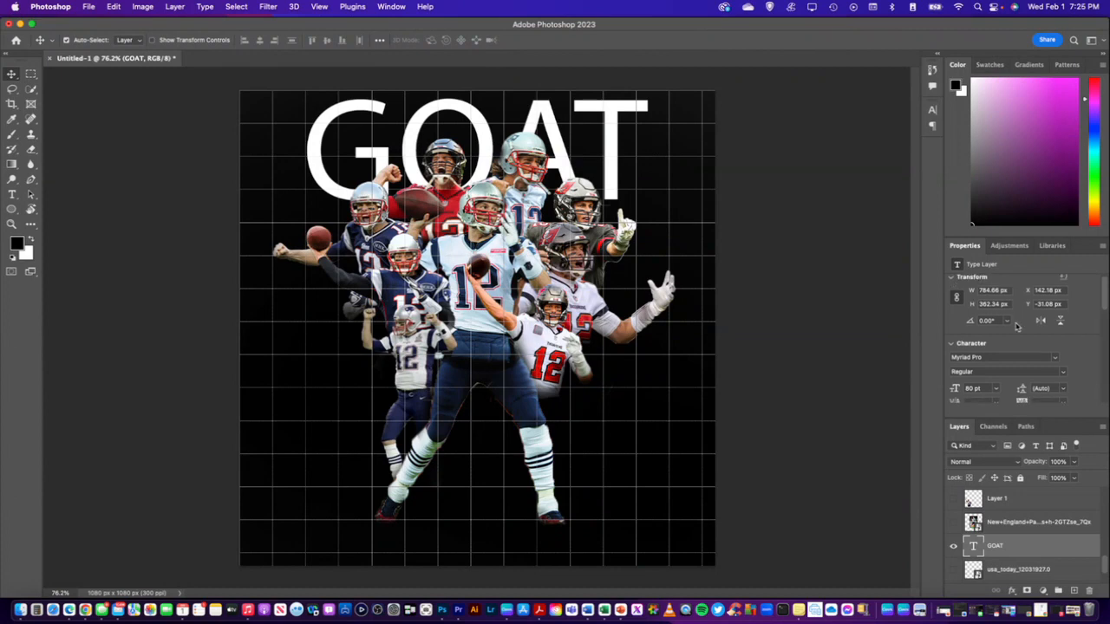
scroll(1016, 326, "down", 3)
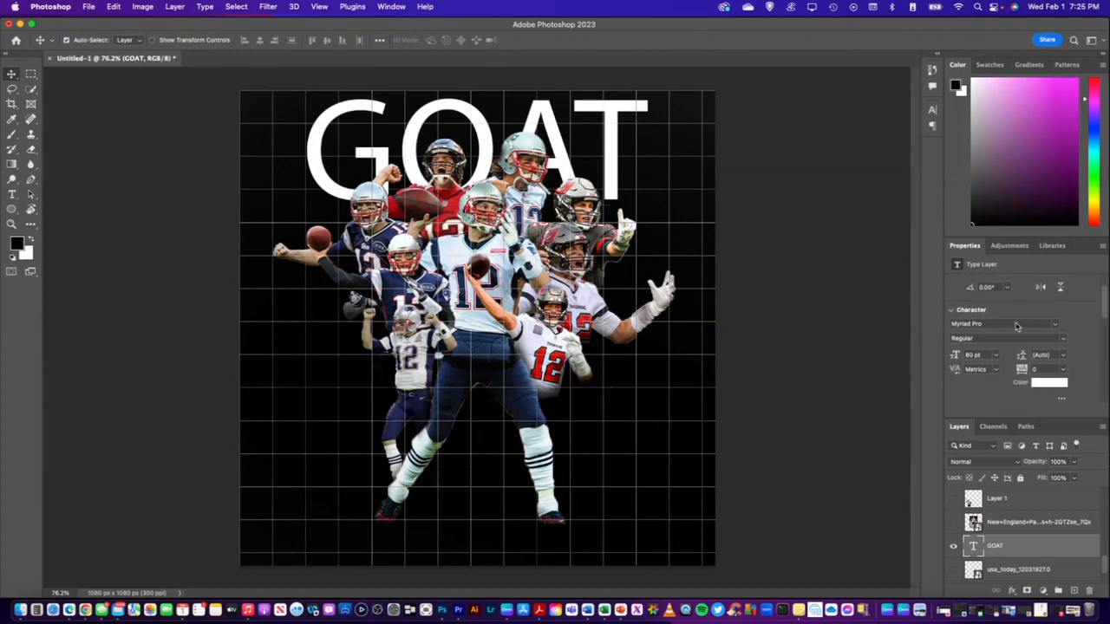
scroll(996, 345, "down", 5)
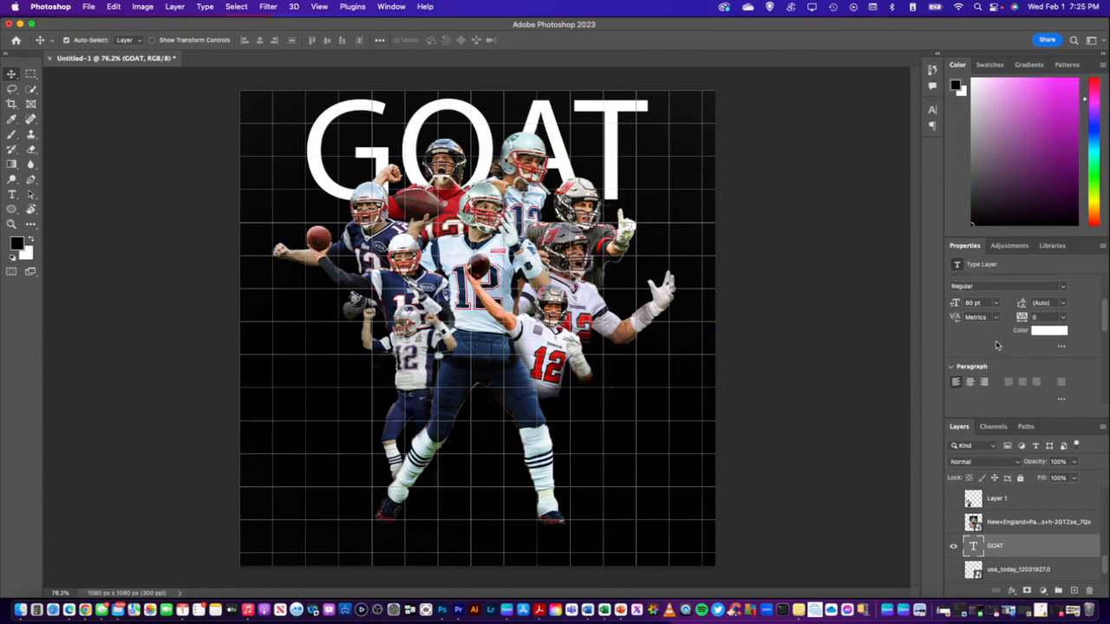
scroll(996, 345, "down", 5)
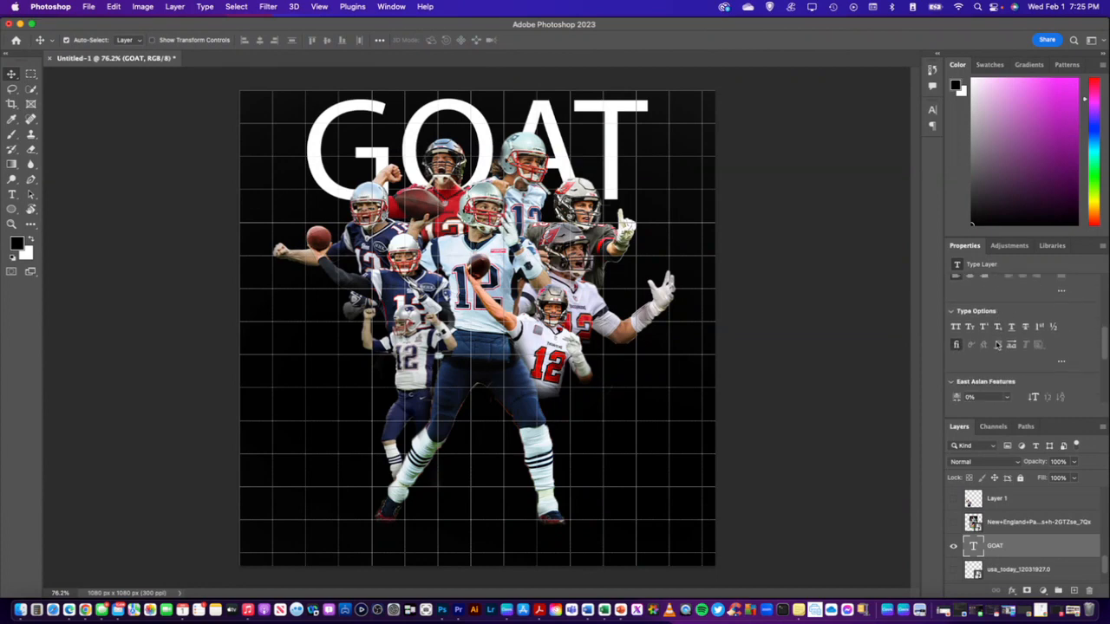
Change the GOAT text's font to Arial Black
scroll(997, 345, "up", 8)
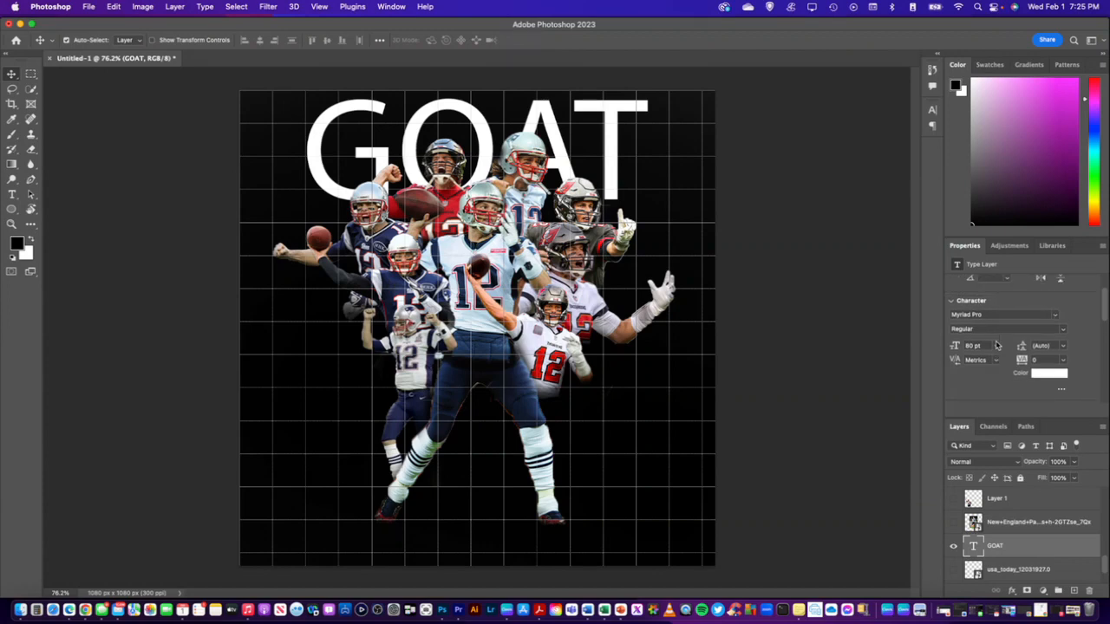
left_click(1055, 315)
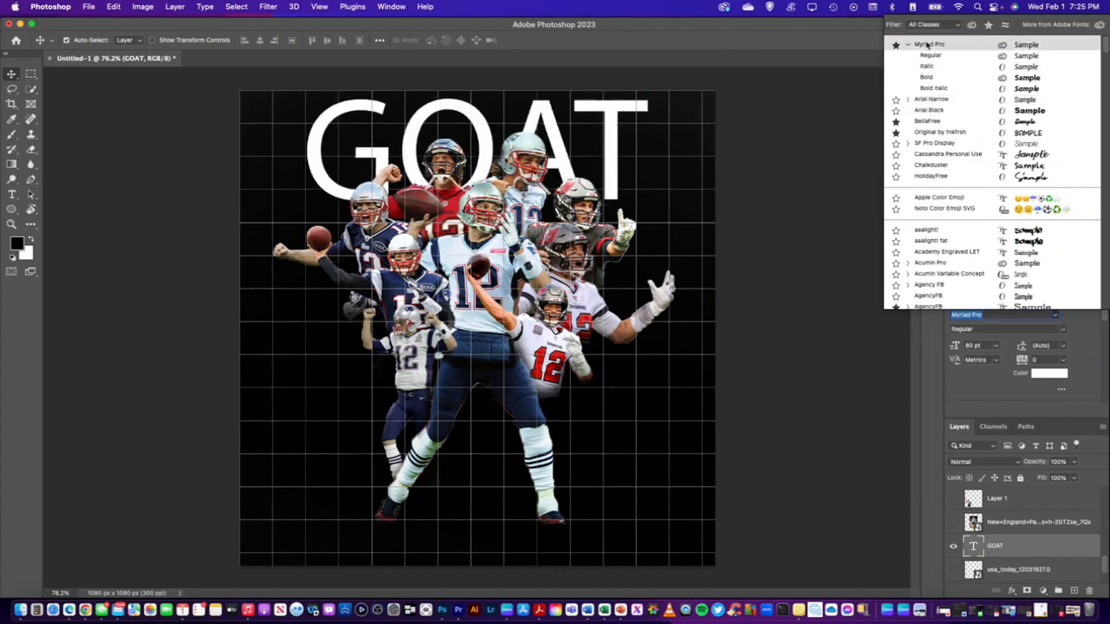
left_click(926, 110)
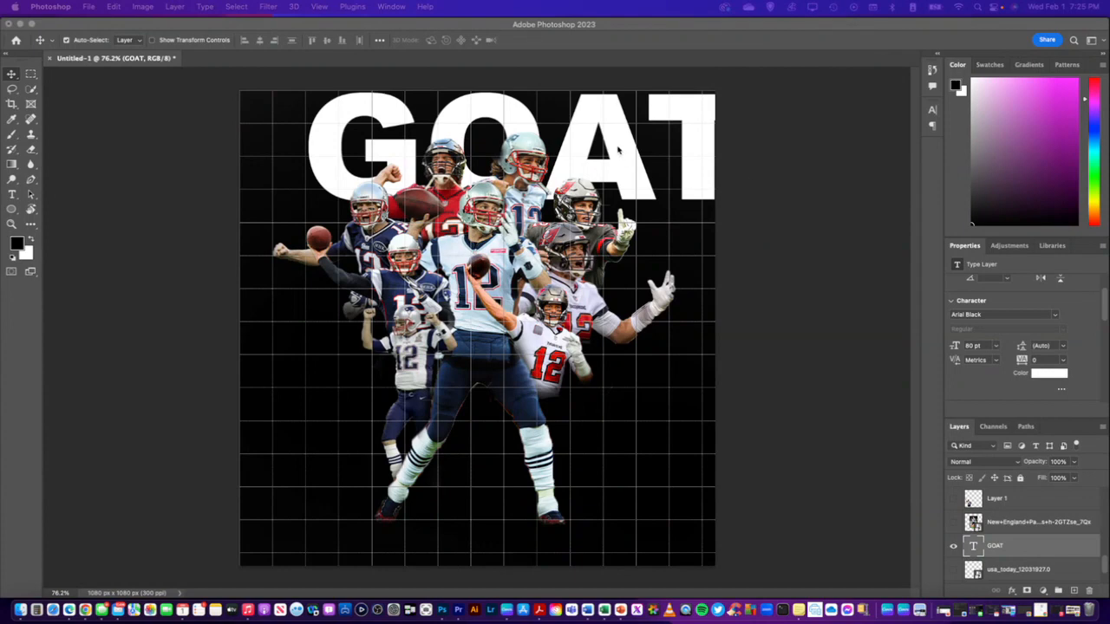
Center the GOAT text horizontally on the canvas by moving it to X 540 px, Y about 161 px
left_click(12, 77)
left_click(463, 123)
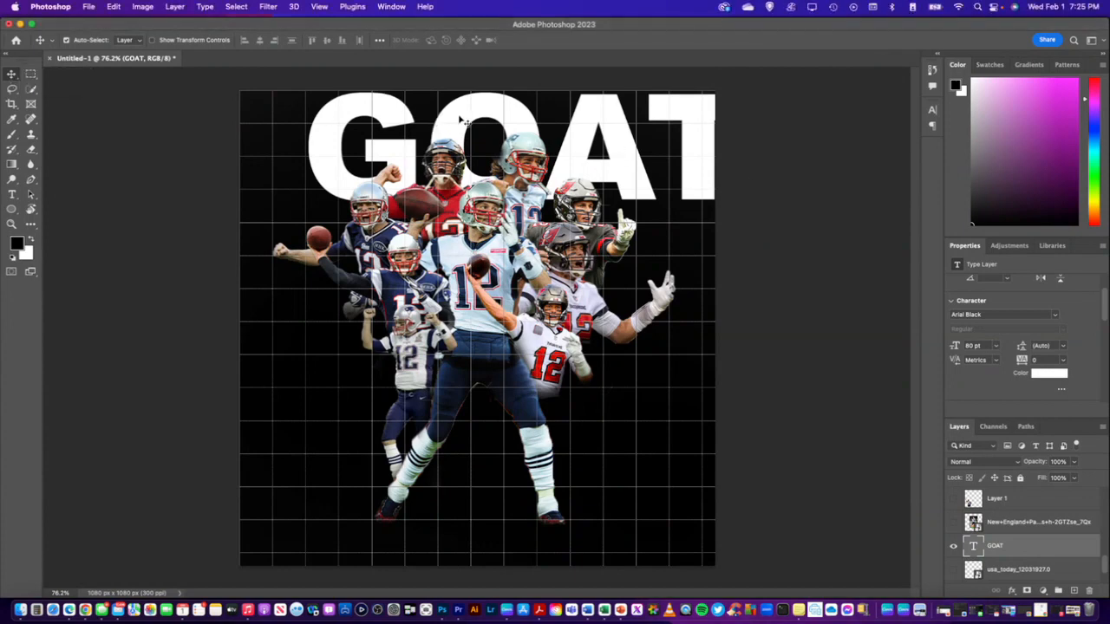
key("super+t")
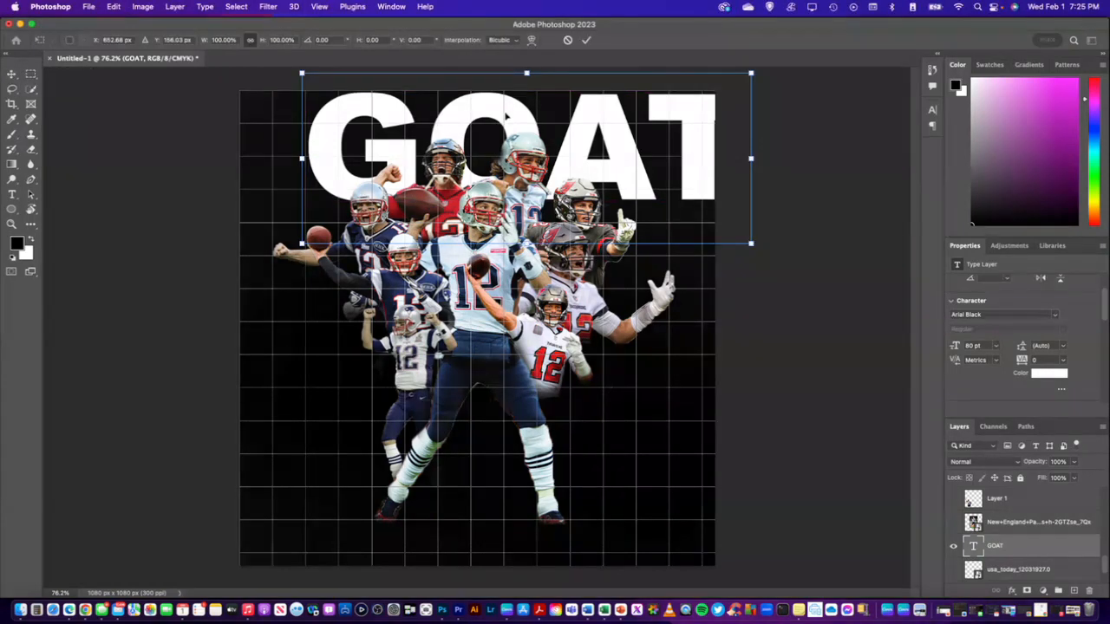
left_click_drag(479, 119, 455, 123)
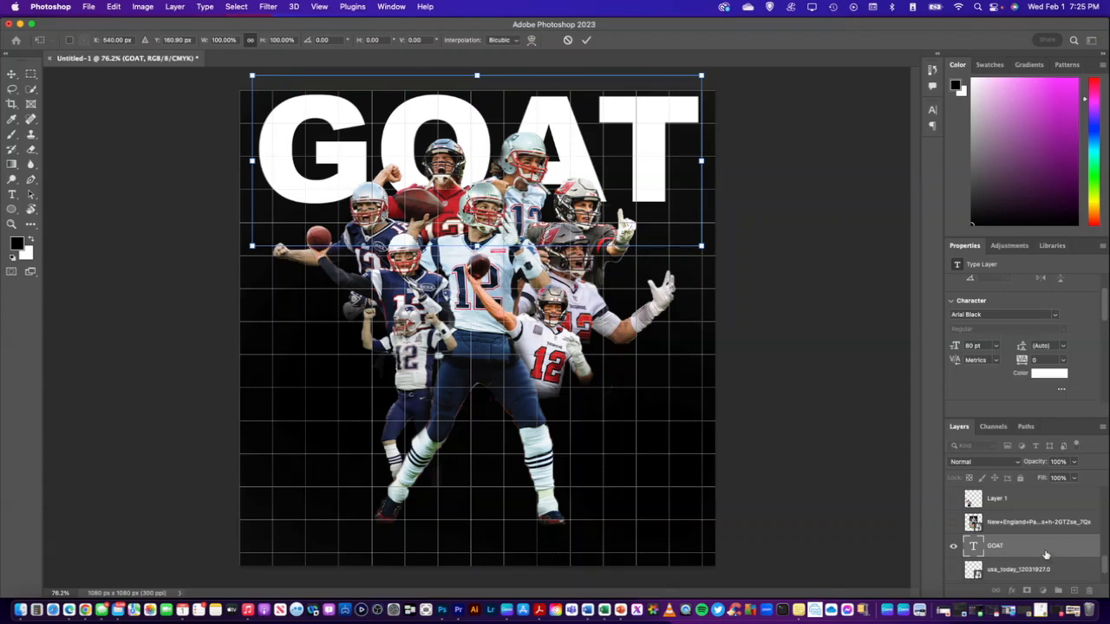
key("Return")
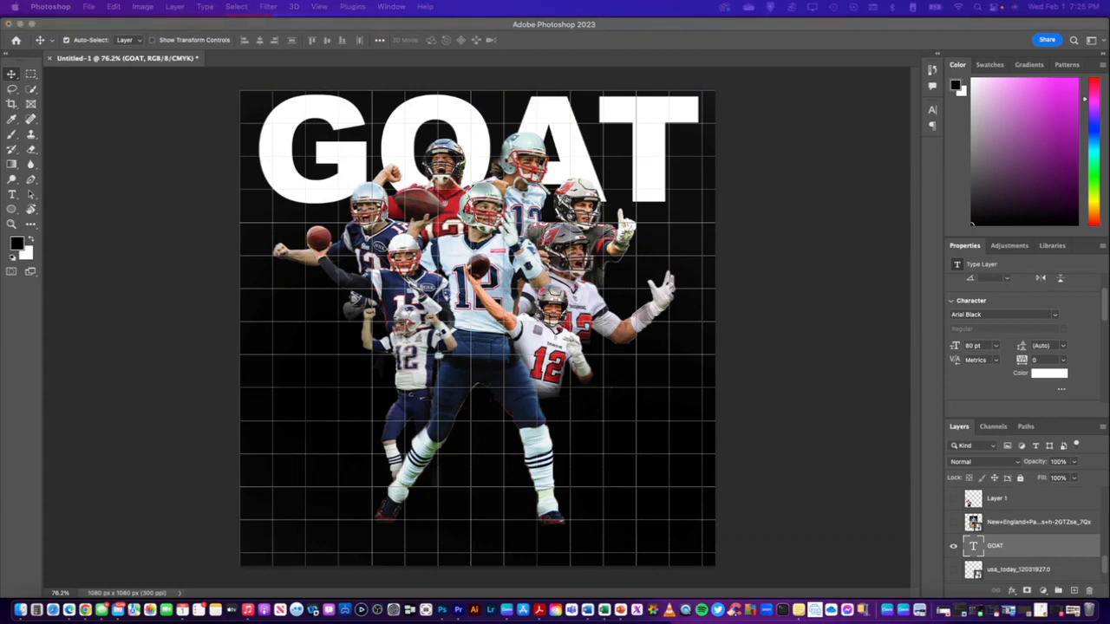
Enable the Bevel & Emboss and Drop Shadow layer styles on the GOAT text and show the Drop Shadow settings
right_click(1004, 546)
left_click(980, 551)
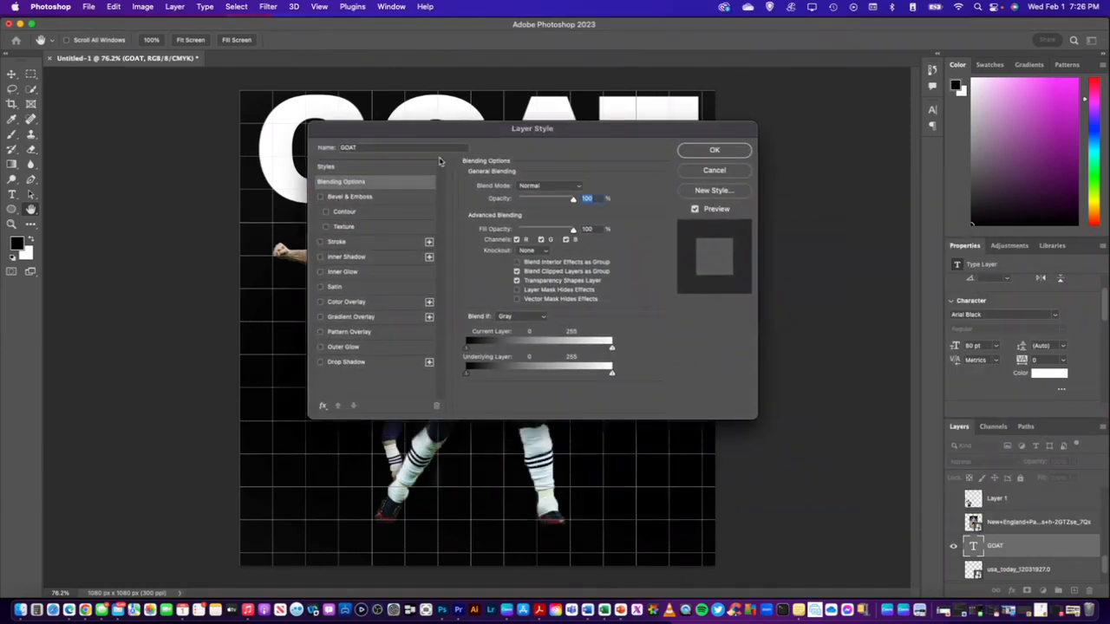
left_click_drag(444, 137, 531, 208)
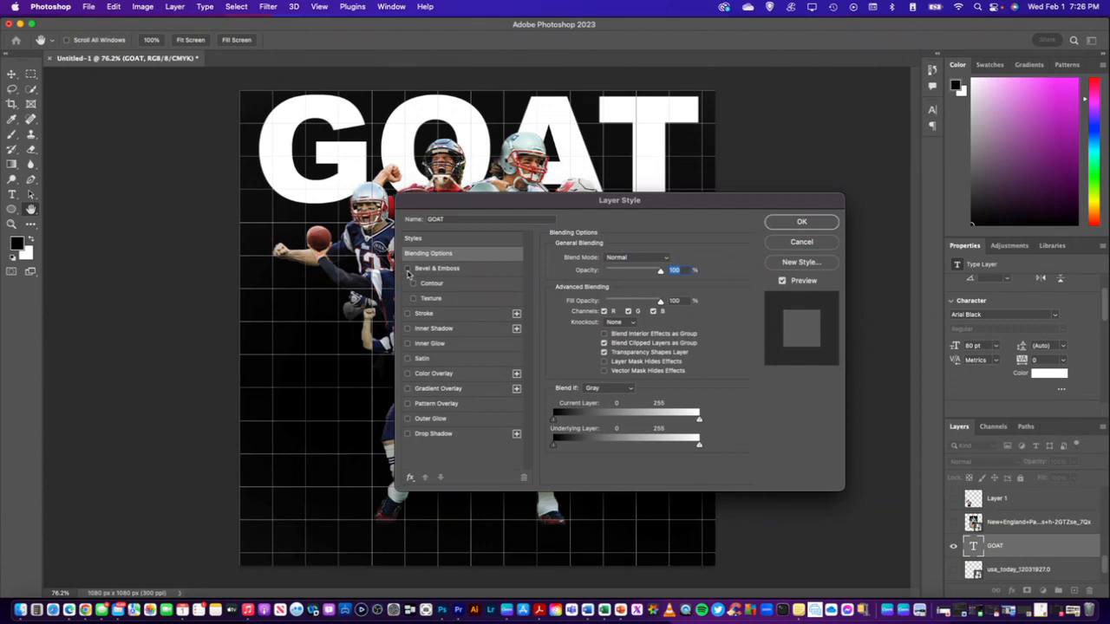
left_click(408, 270)
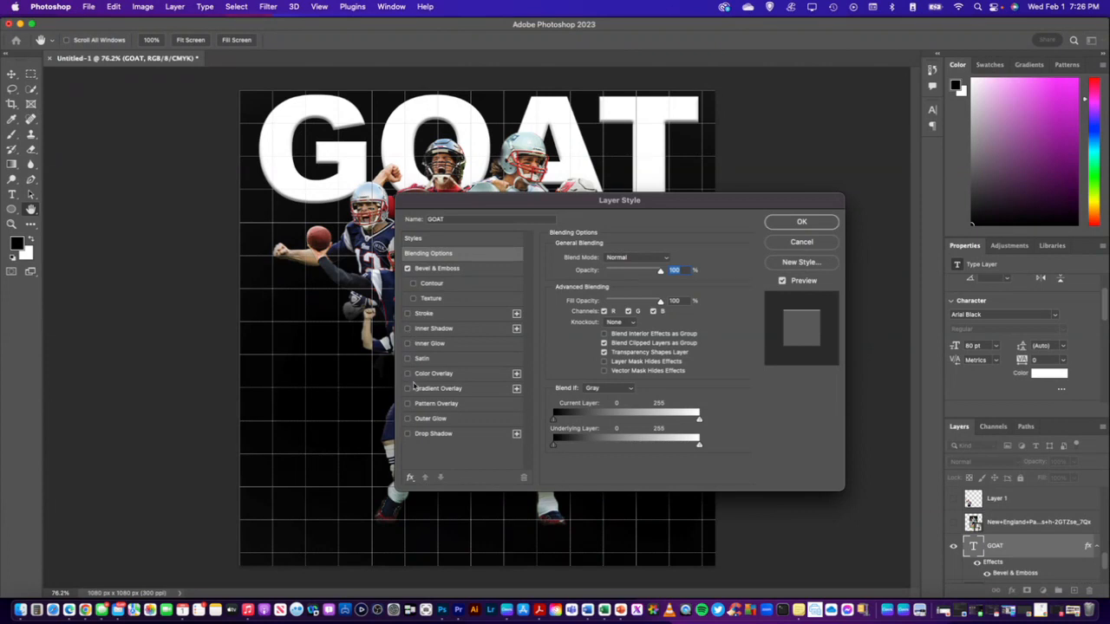
left_click(409, 434)
left_click(441, 439)
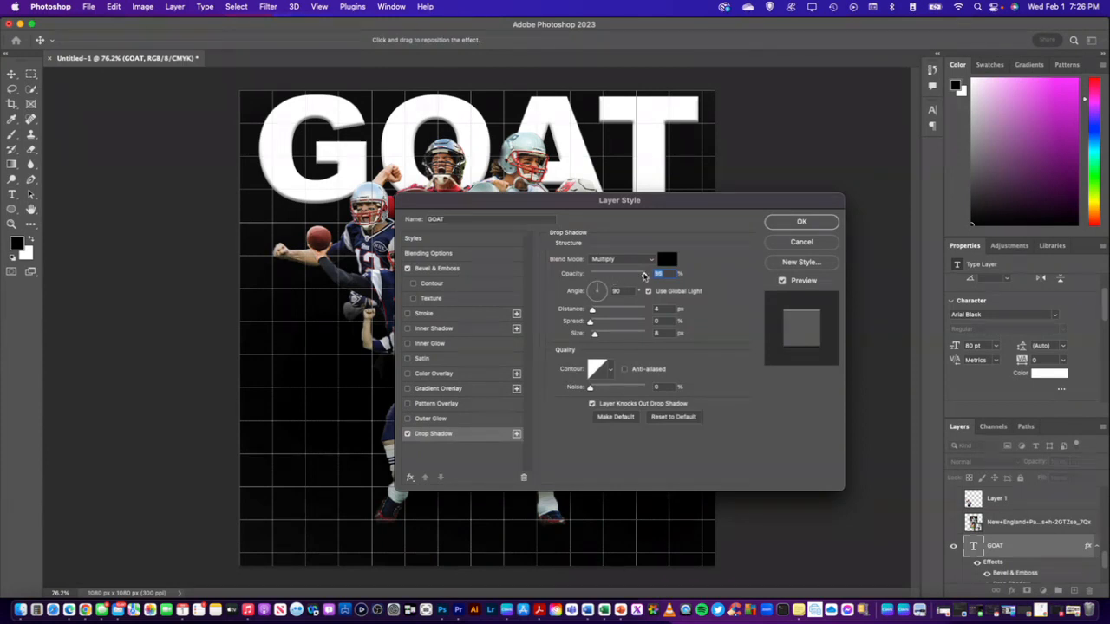
Give the GOAT drop shadow a white ffffff color, 73% opacity, -131° angle, 23 px distance and 13% spread
left_click_drag(615, 275, 631, 275)
mouse_move(592, 310)
left_mouse_down()
mouse_move(603, 309)
mouse_move(602, 324)
left_mouse_up()
left_click(666, 260)
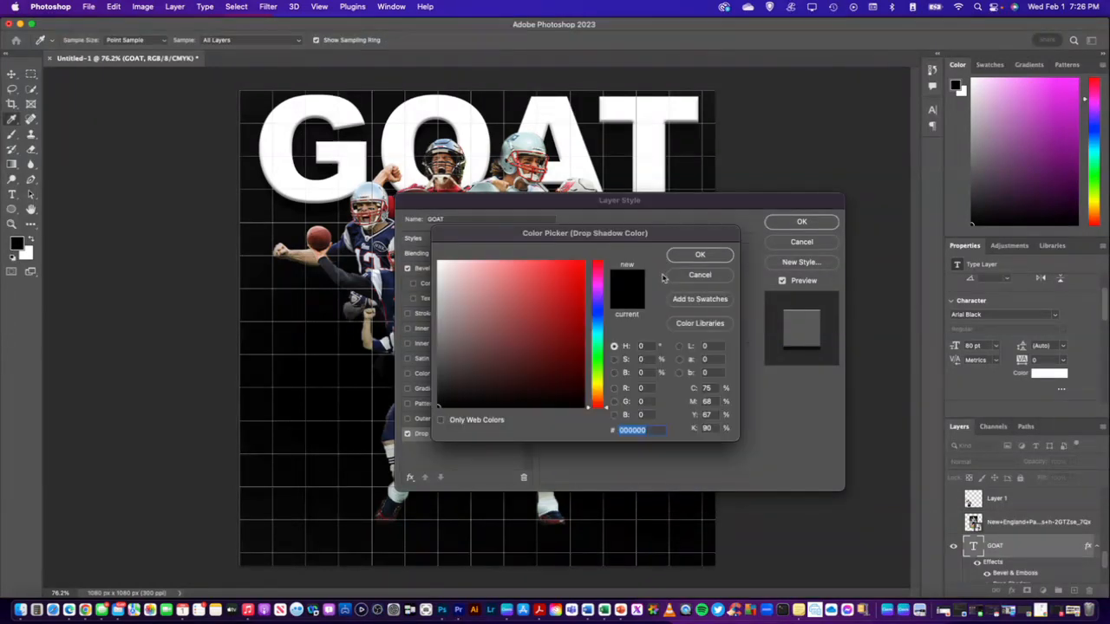
left_click_drag(452, 290, 428, 252)
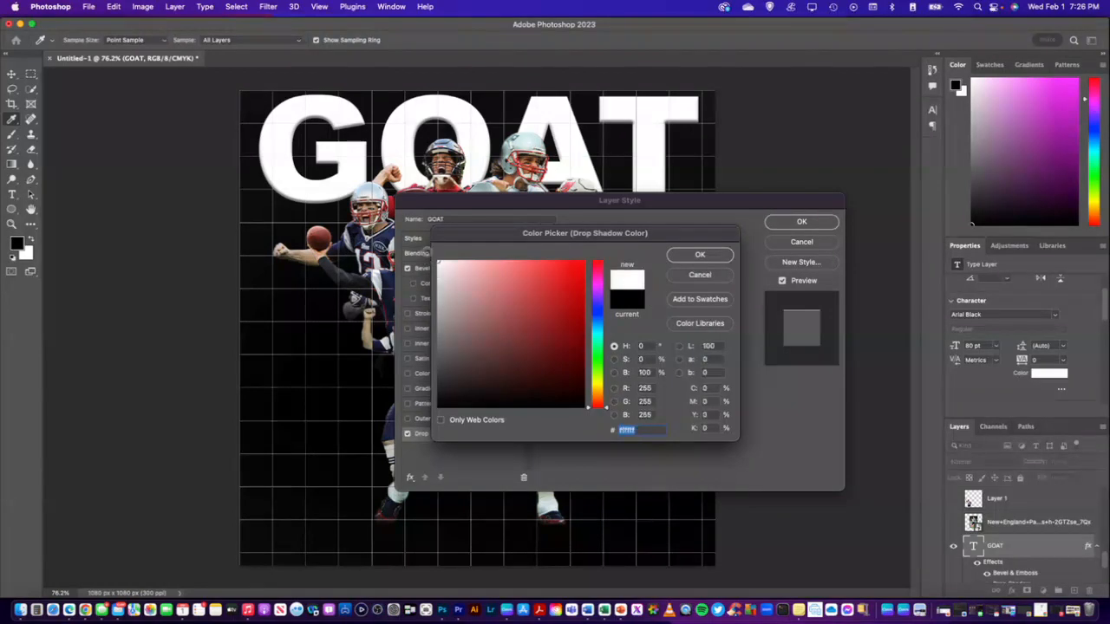
left_click(702, 254)
left_click_drag(603, 322, 598, 297)
Set the drop shadow's blend mode to Screen after trying Normal and Multiply
left_click(646, 259)
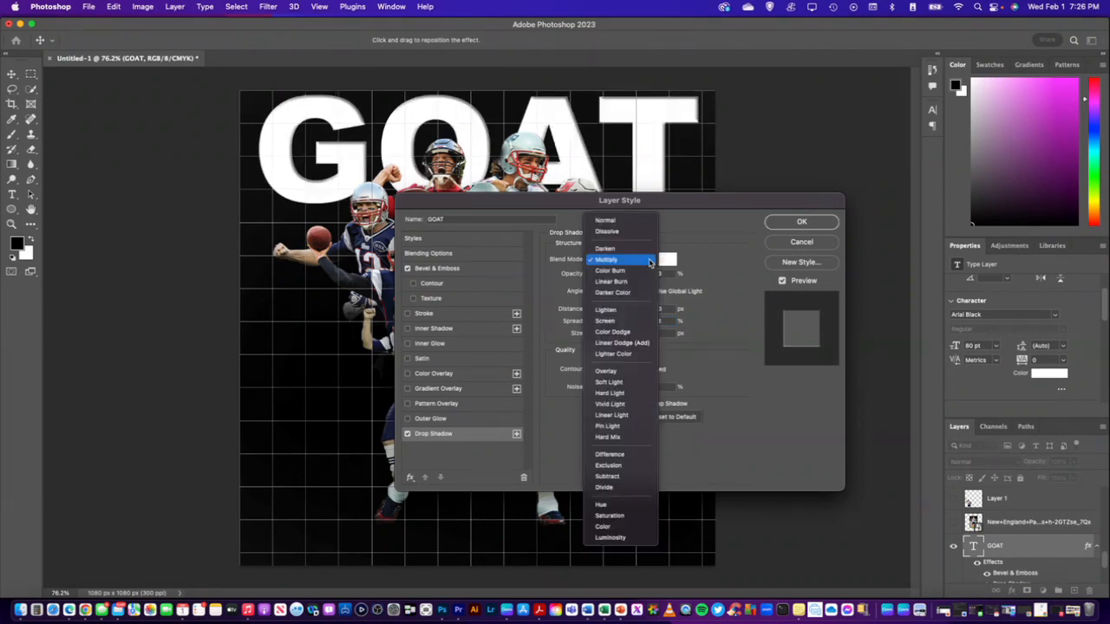
left_click(623, 223)
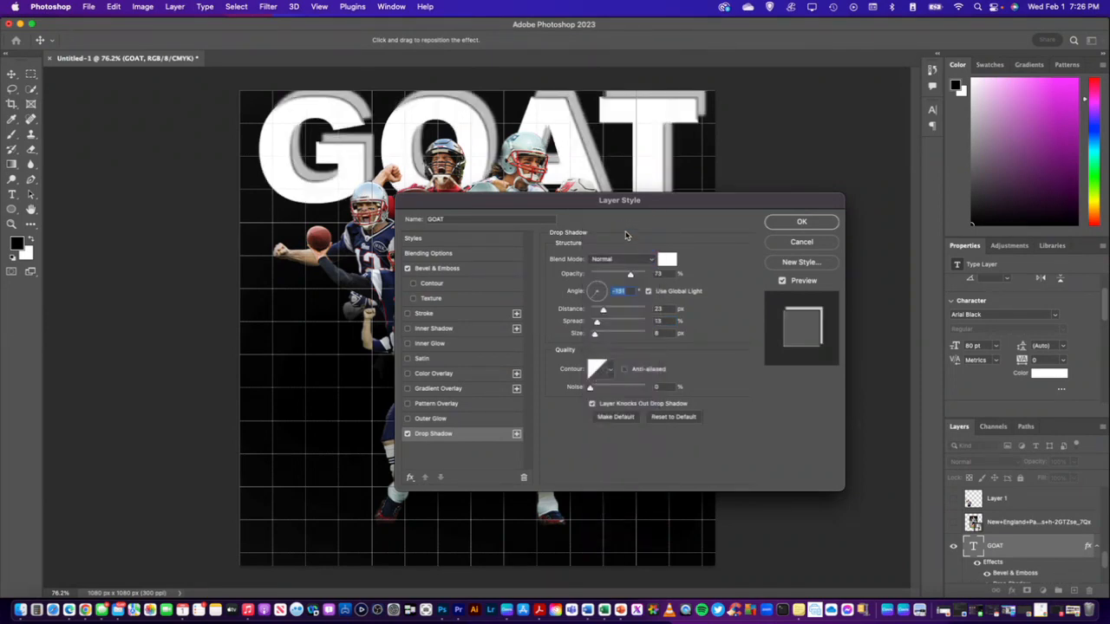
left_click(646, 260)
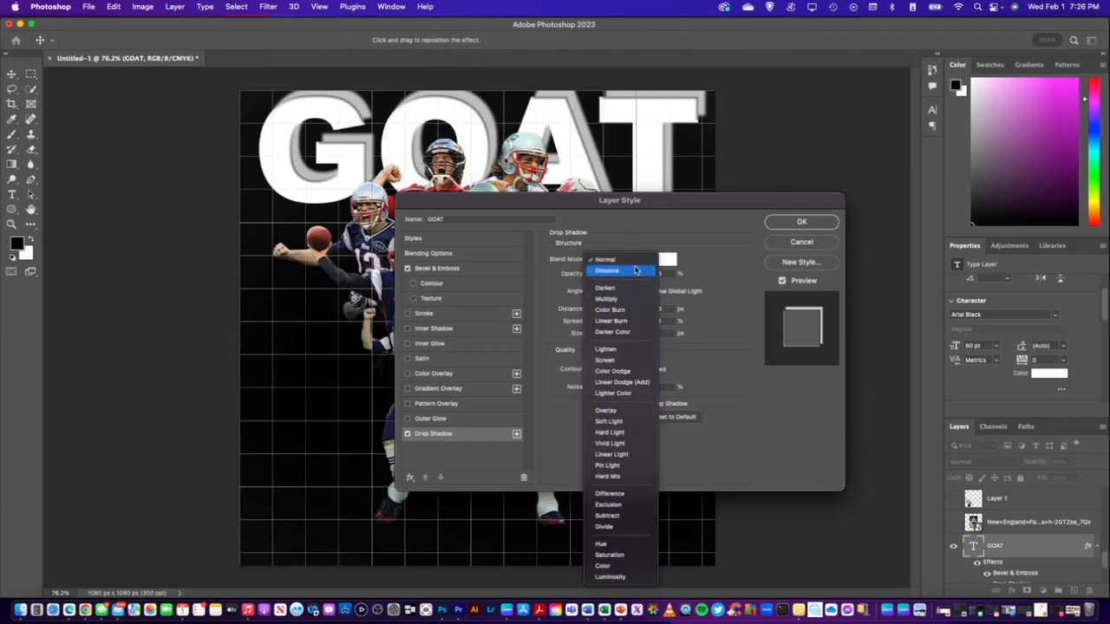
left_click(617, 300)
left_click(646, 259)
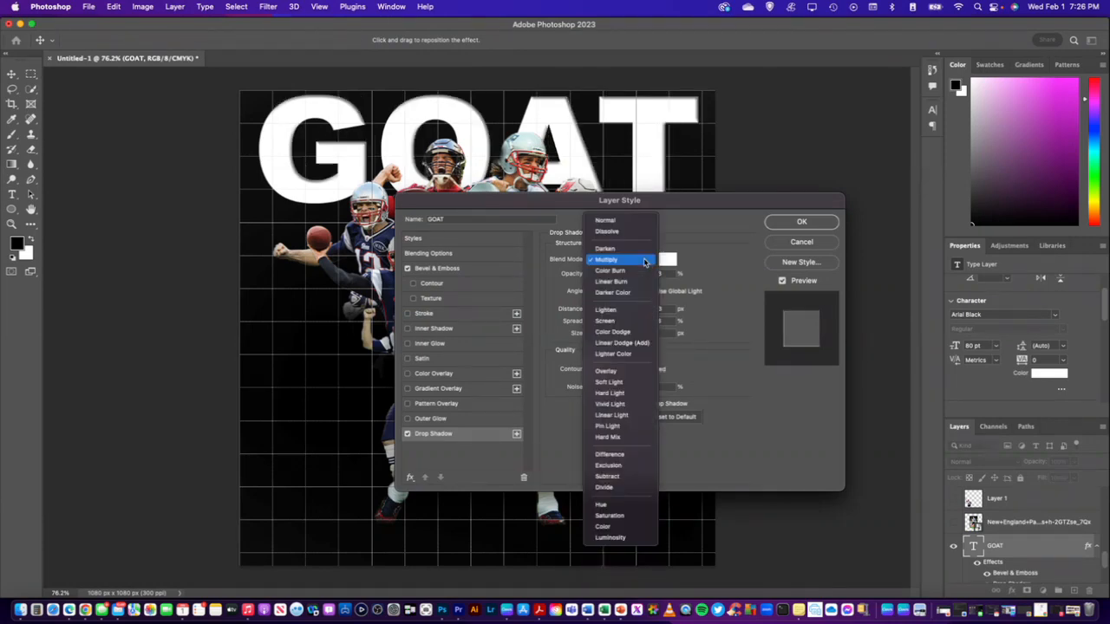
left_click(622, 322)
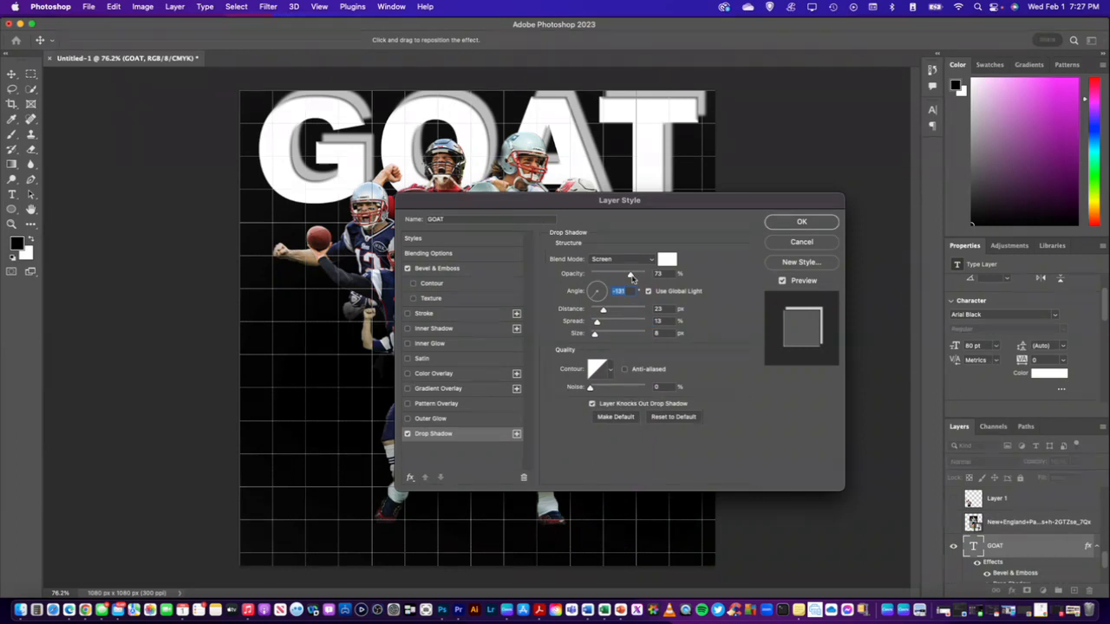
Try black 000000 as the drop shadow color and set it back to white ffffff
left_click(668, 260)
type("000000")
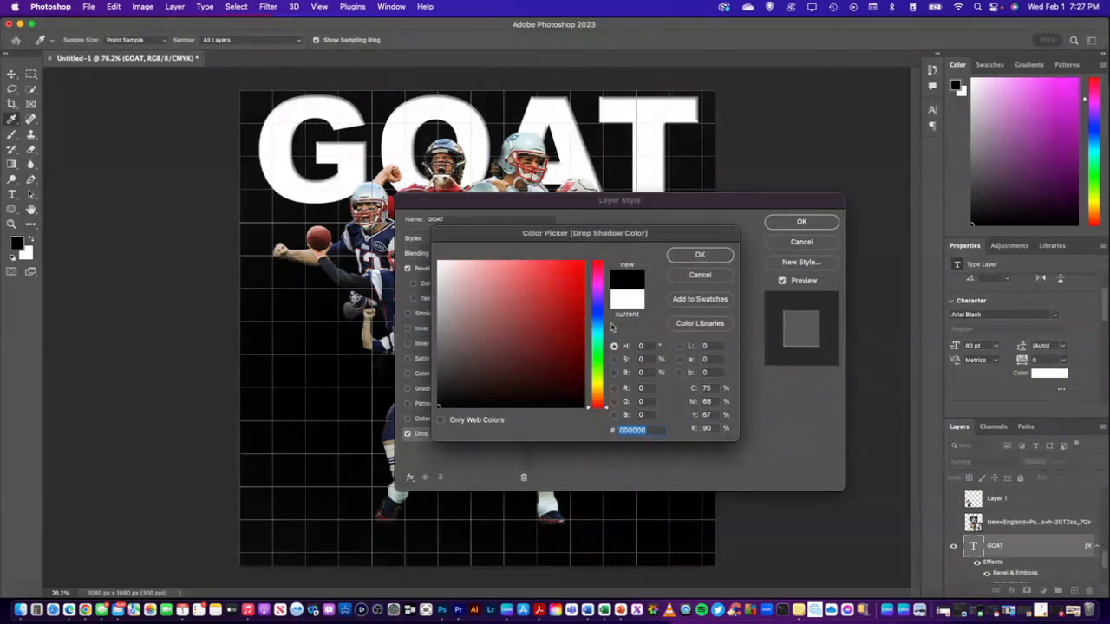
left_click(451, 356)
left_click_drag(452, 356, 438, 258)
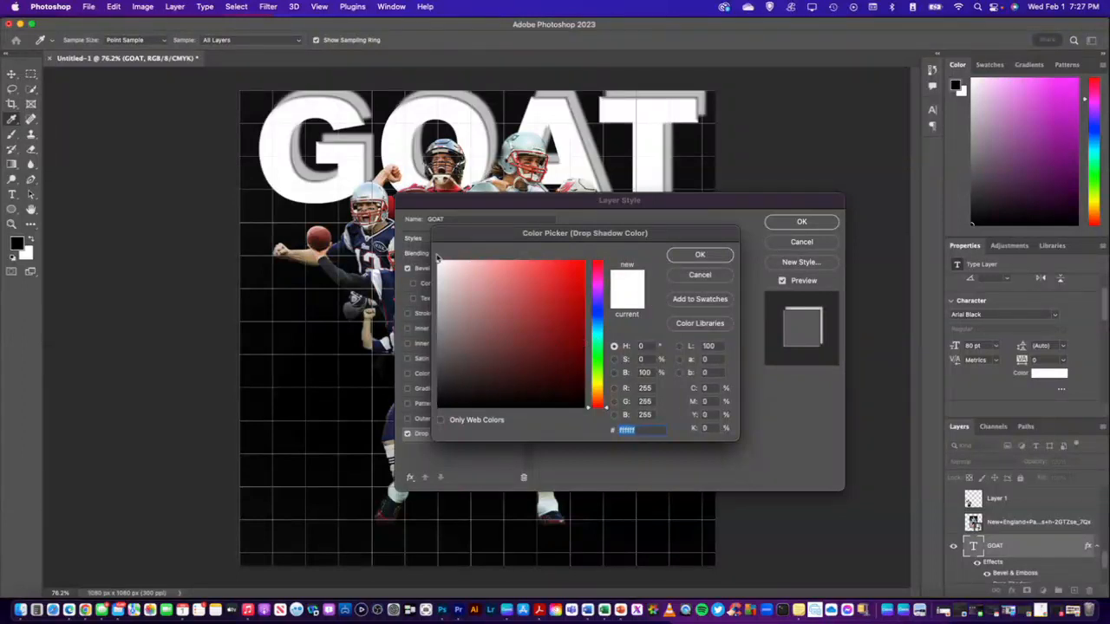
left_click(700, 254)
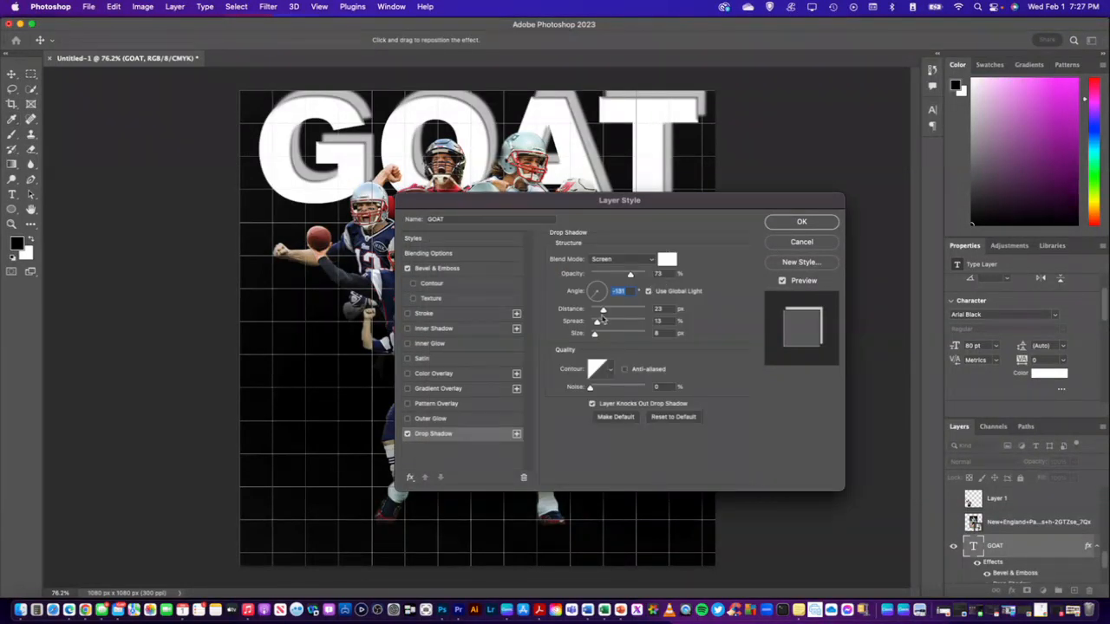
Reduce the drop shadow to 8 px distance and 8% spread and apply the GOAT layer style
left_click_drag(604, 312, 594, 310)
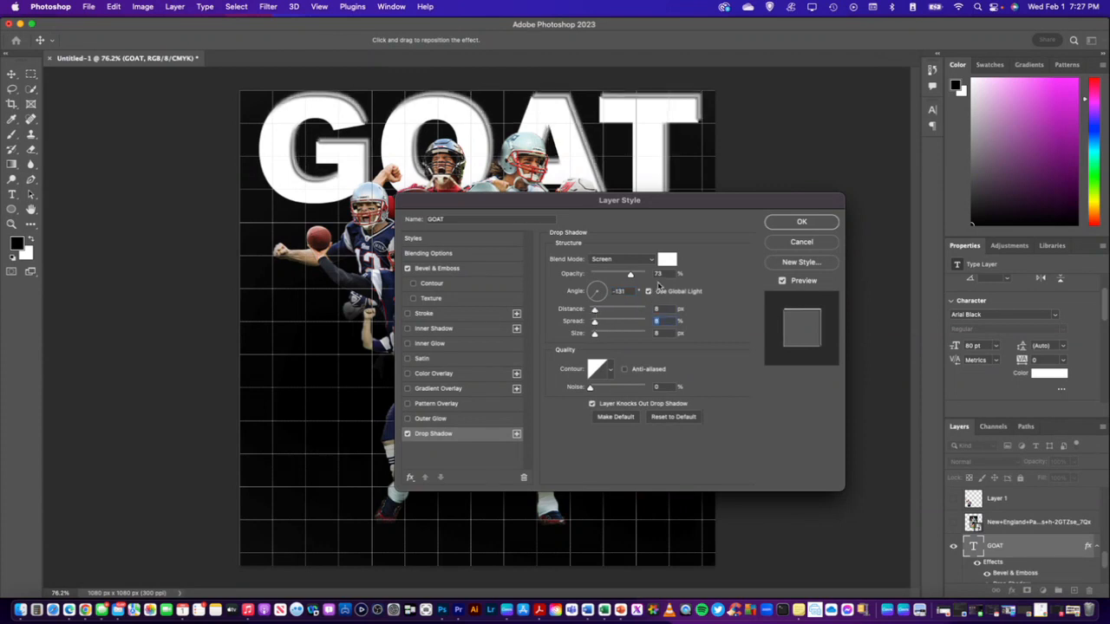
left_click(668, 274)
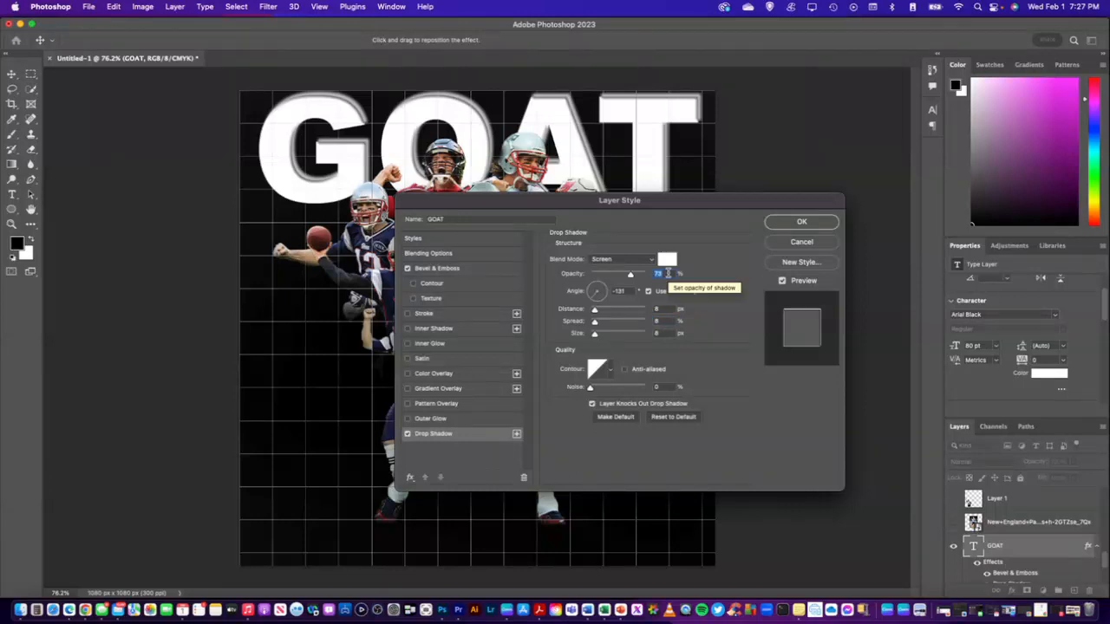
key("Return")
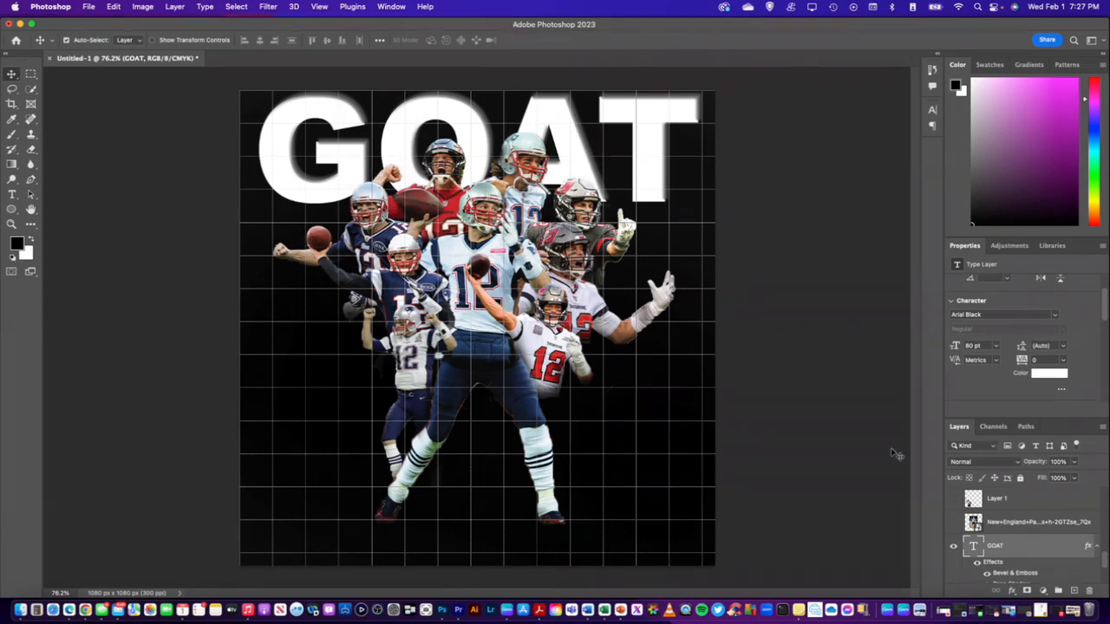
Set the GOAT layer's drop shadow opacity to 28% and apply the style
right_click(976, 544)
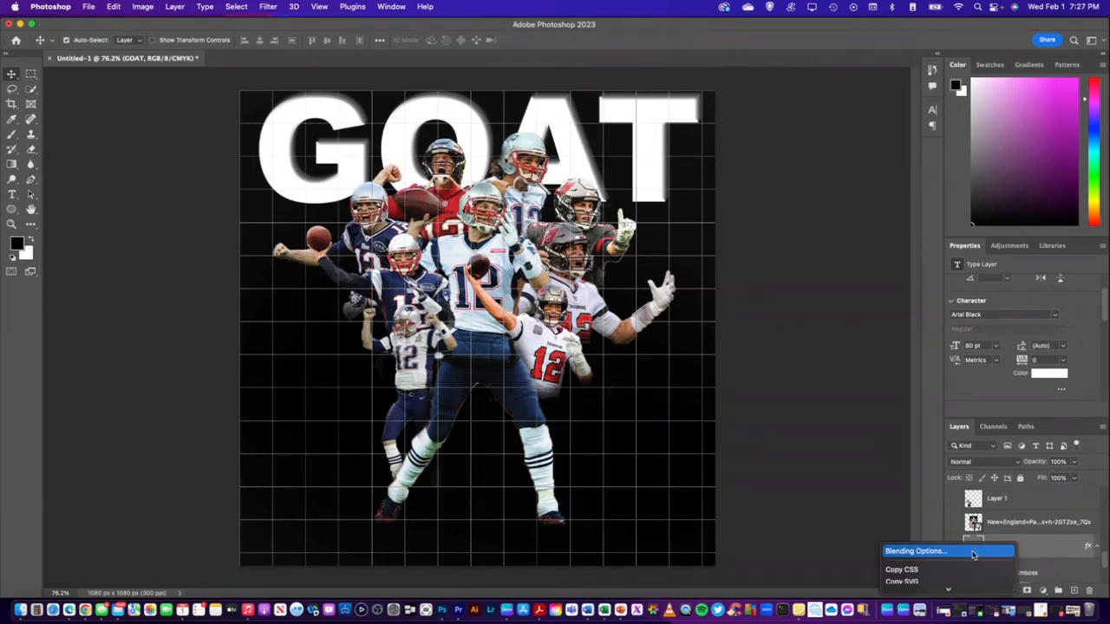
left_click(945, 550)
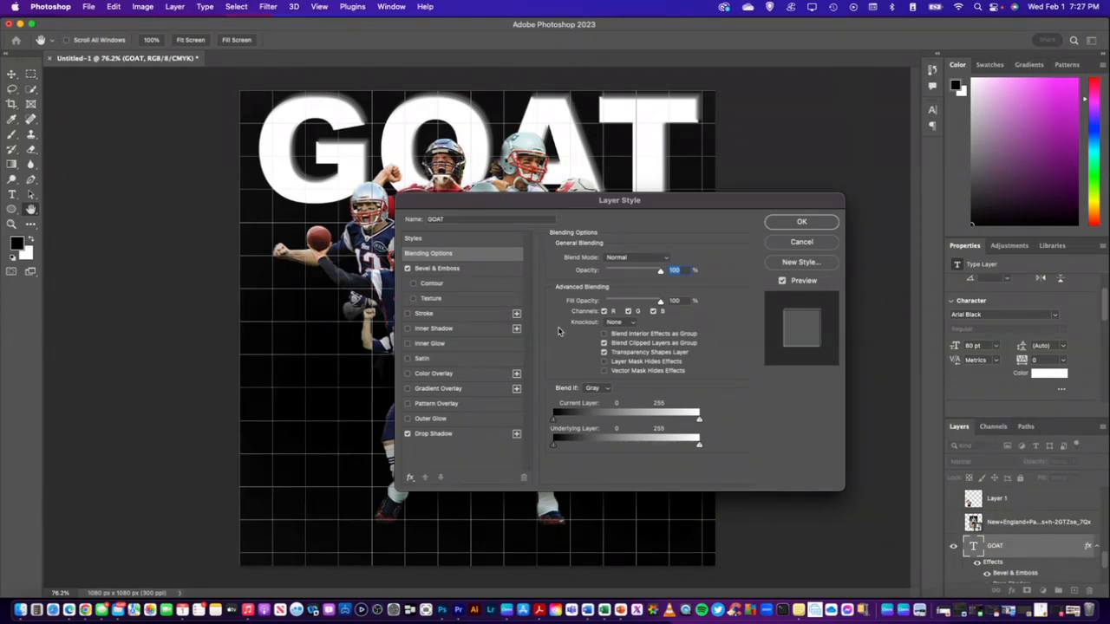
left_click(467, 441)
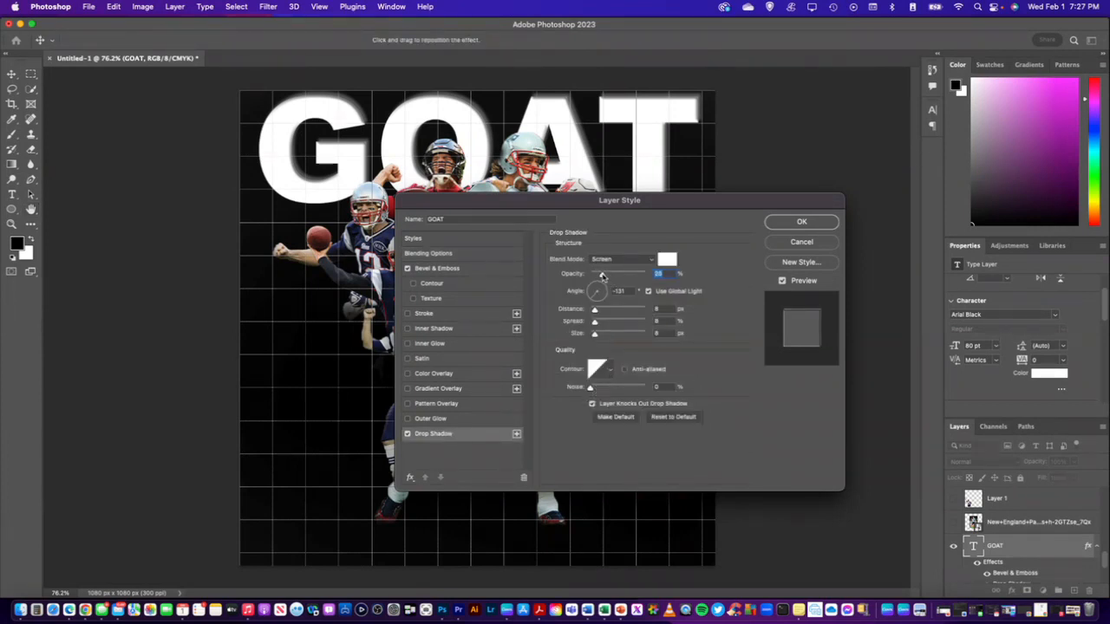
mouse_move(603, 275)
left_mouse_down()
mouse_move(652, 274)
mouse_move(610, 275)
left_mouse_up()
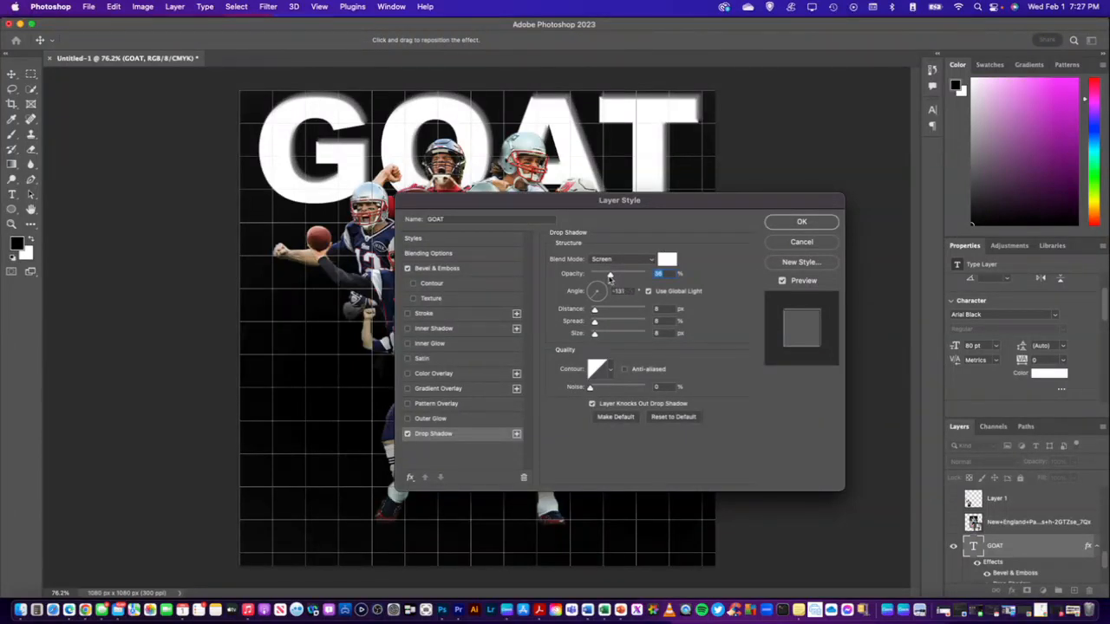
left_click_drag(608, 275, 605, 276)
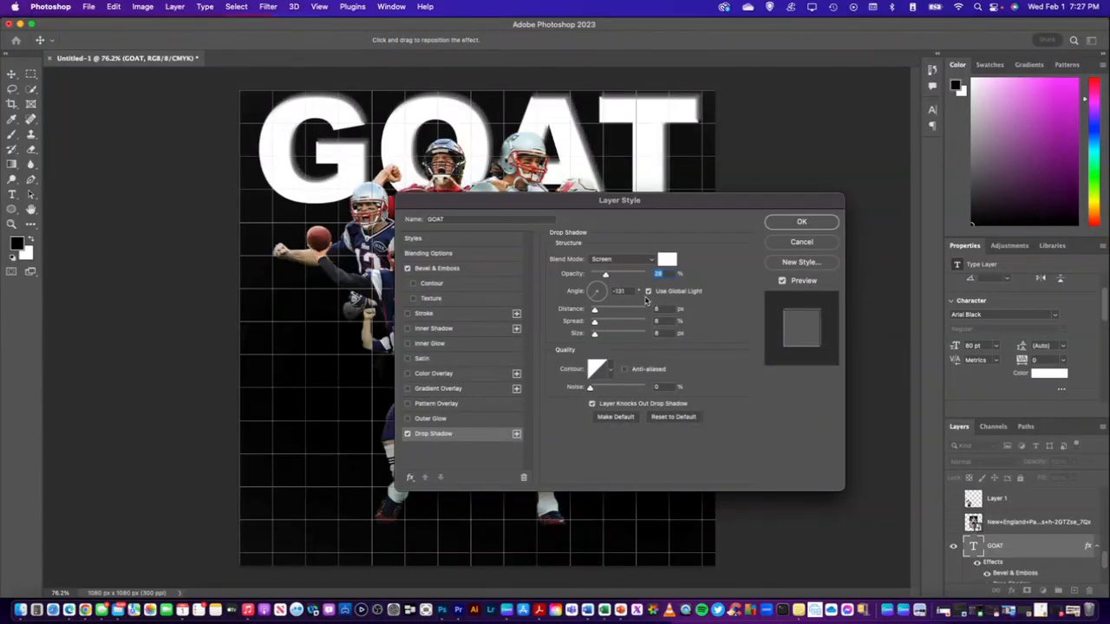
left_click(781, 223)
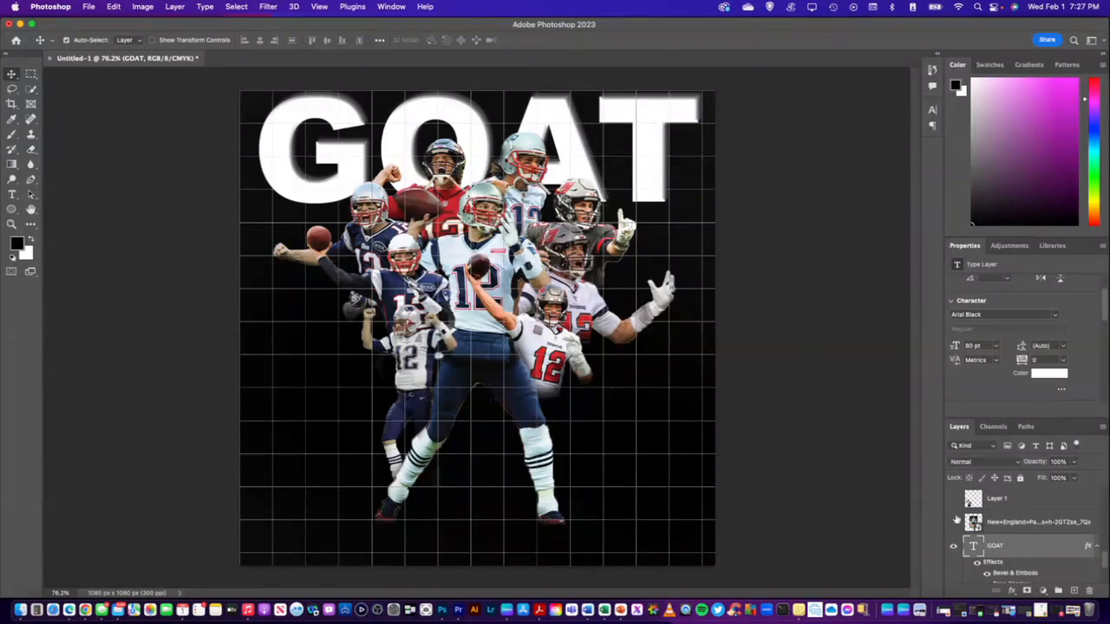
Try to set the GOAT text color to gold FFD700
right_click(1005, 547)
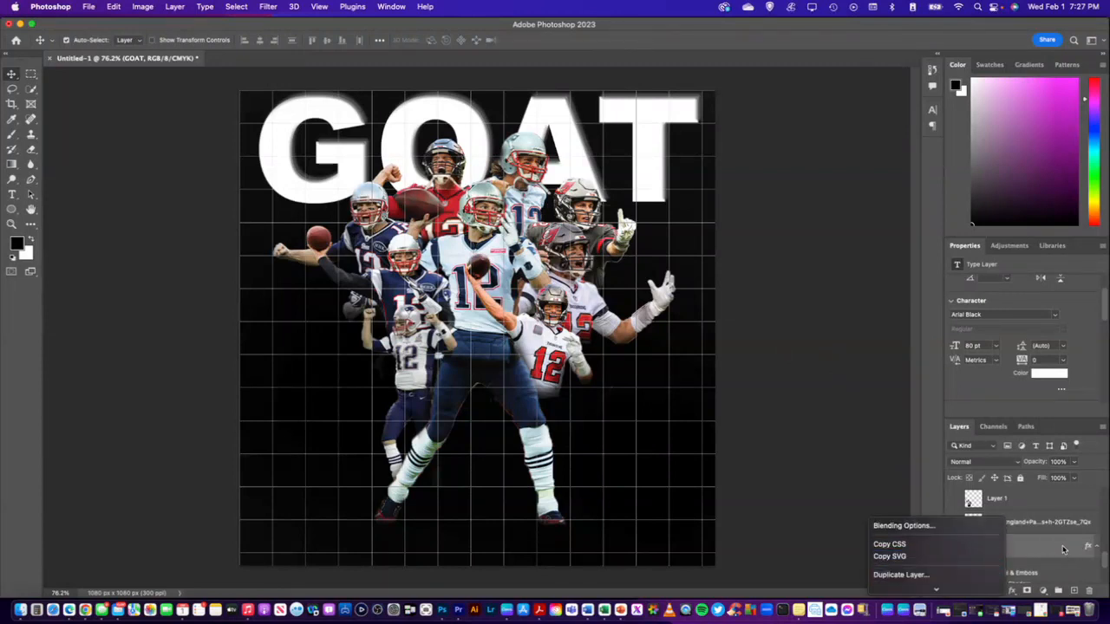
left_click(1024, 550)
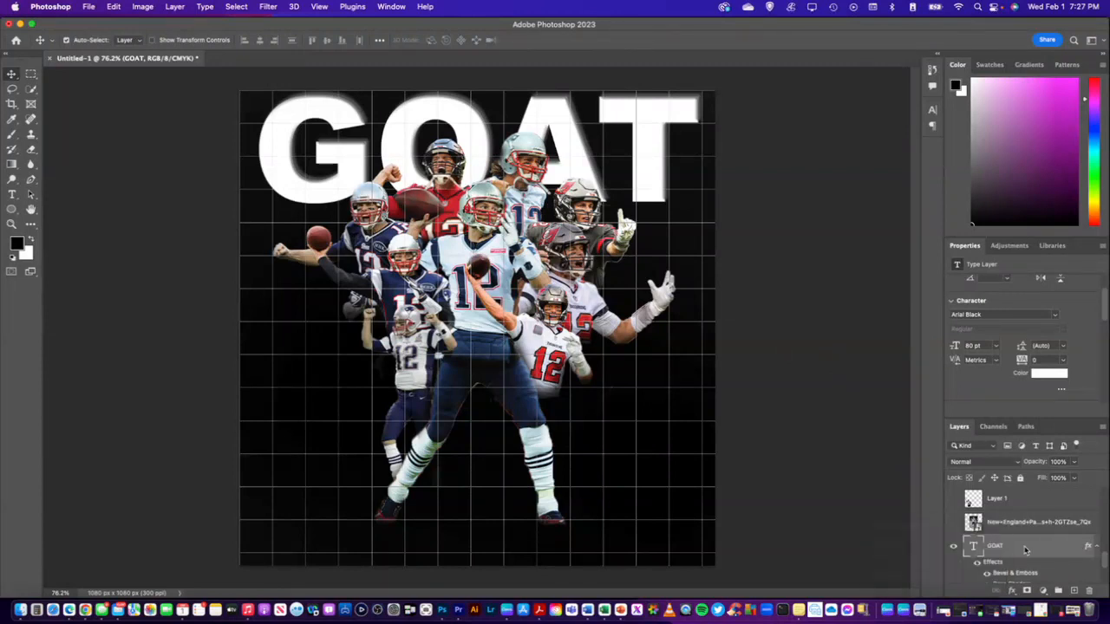
double_click(974, 547)
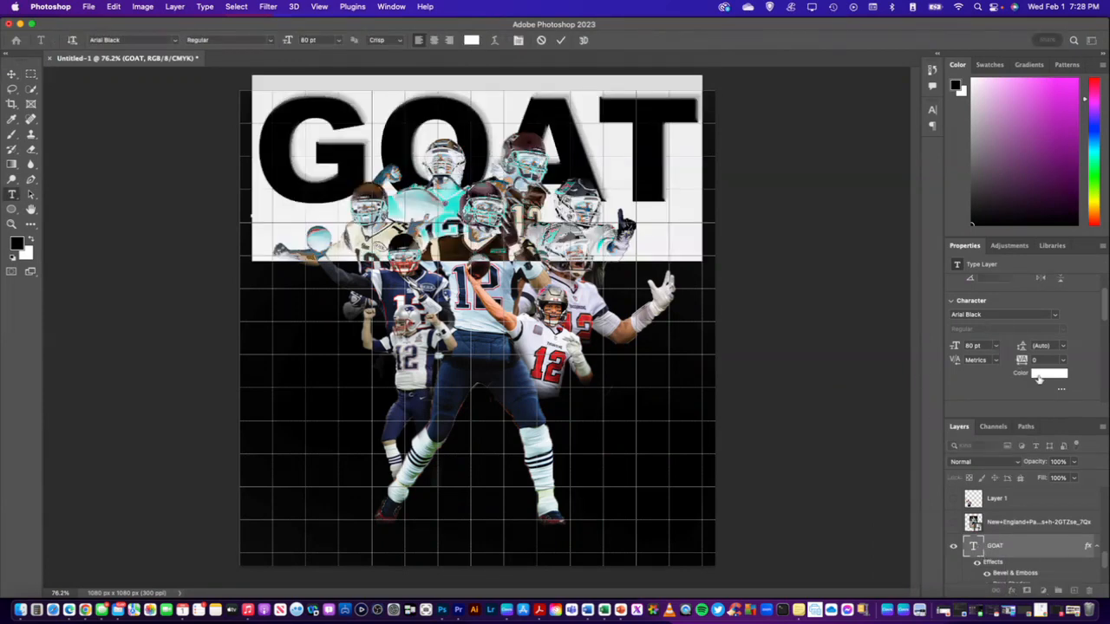
left_click(1040, 376)
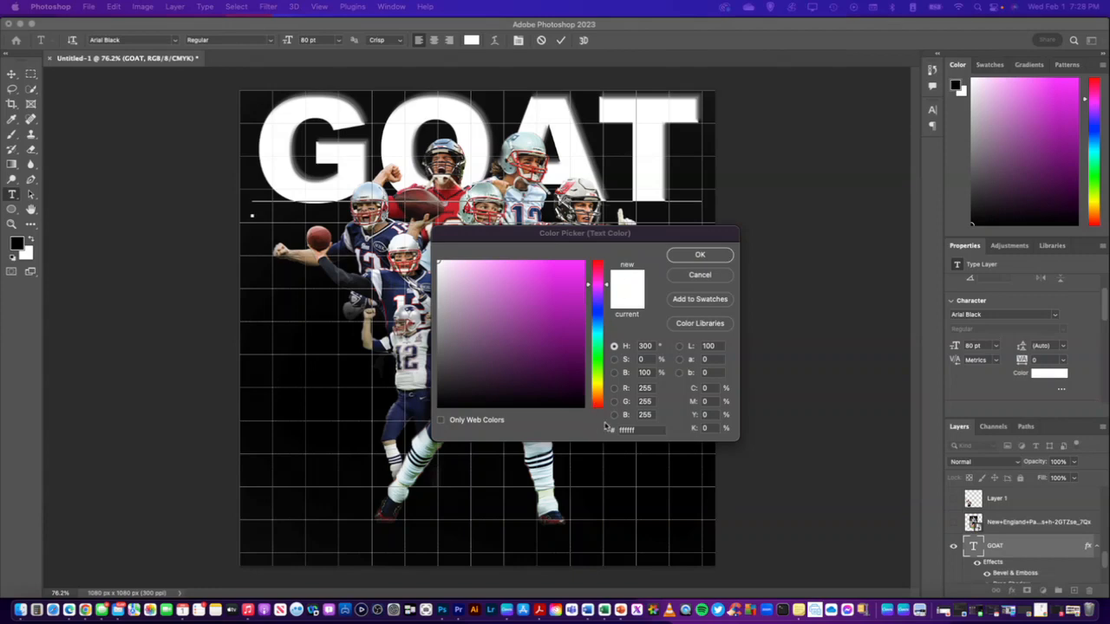
left_click(645, 430)
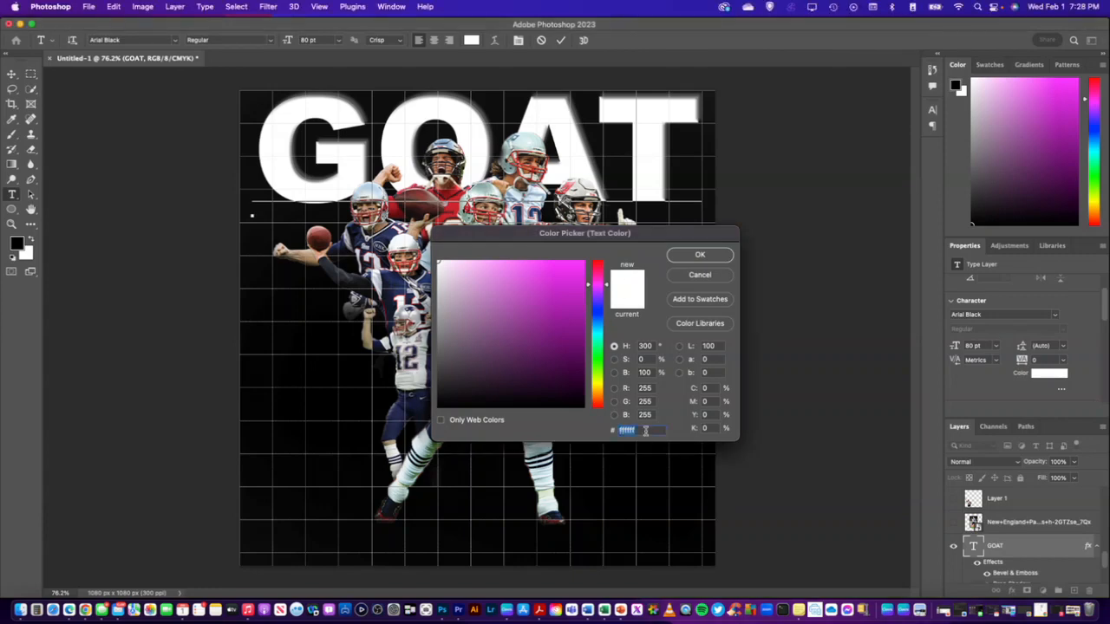
type("FFD700")
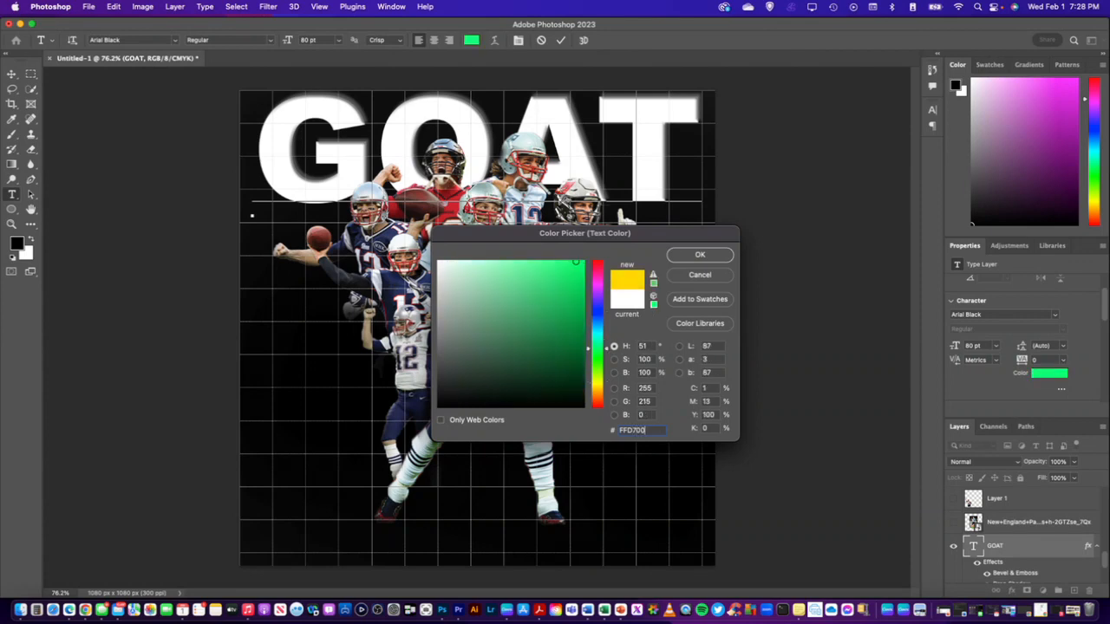
left_click(697, 255)
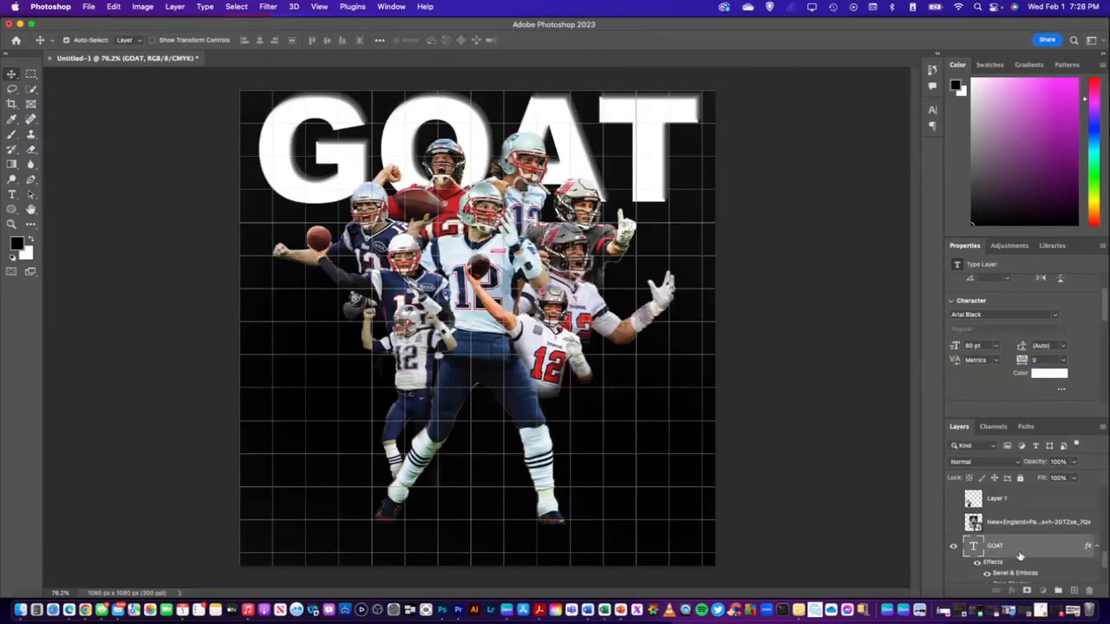
left_click(1043, 375)
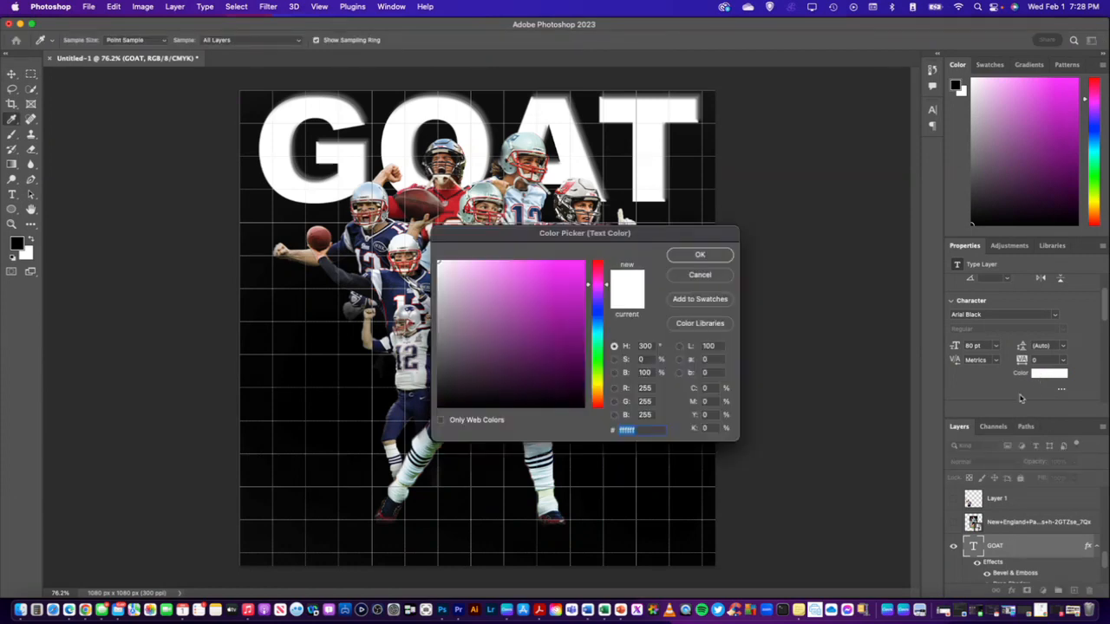
left_click(699, 276)
double_click(972, 545)
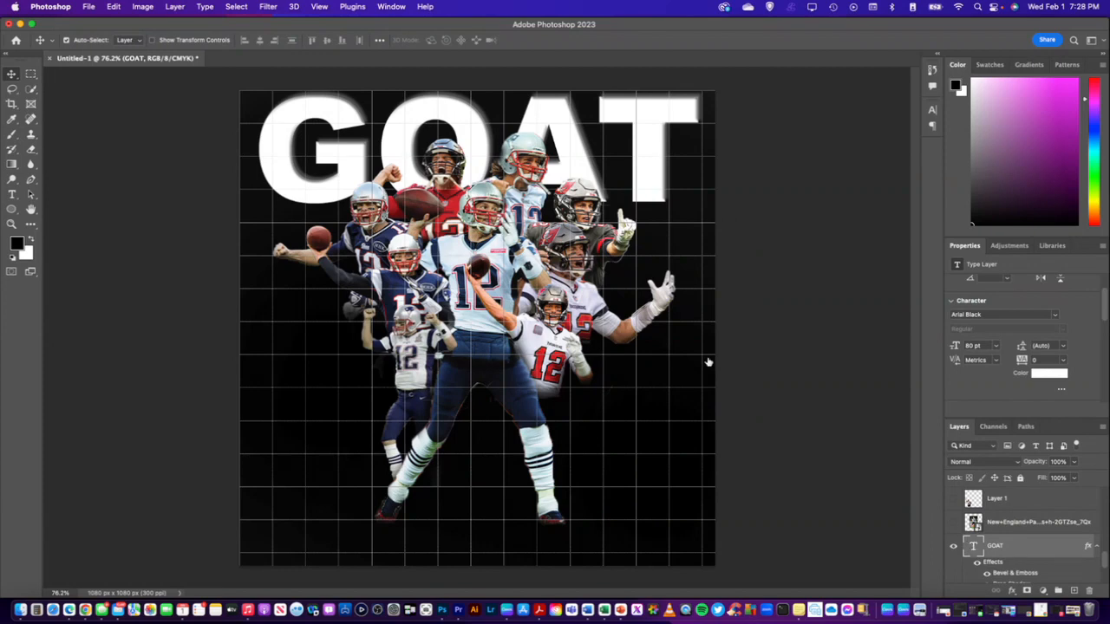
left_click(1049, 374)
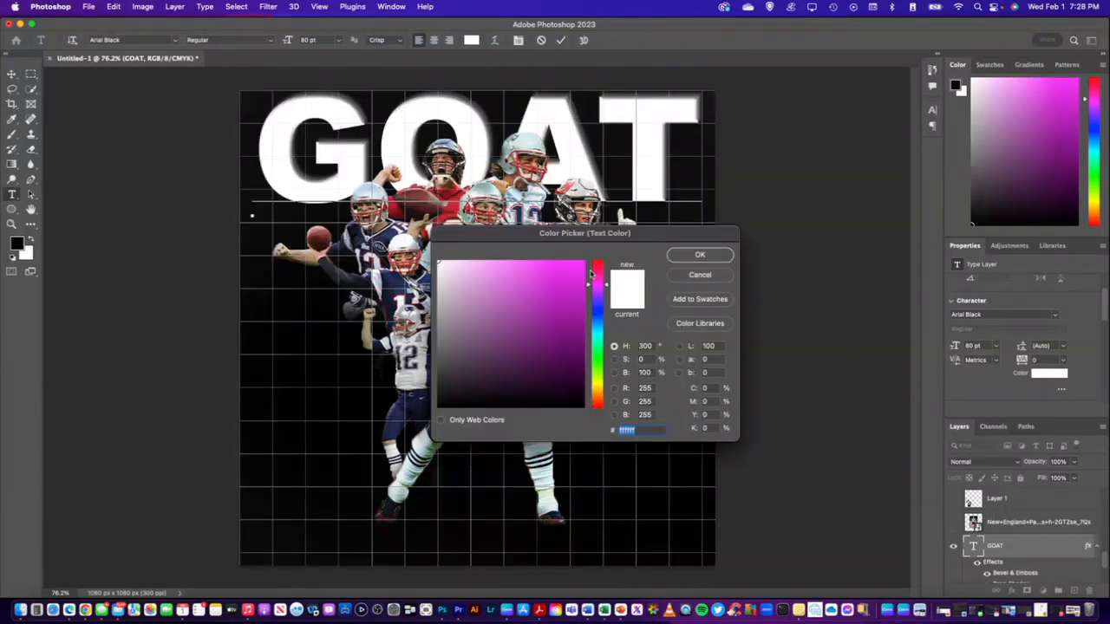
left_click(699, 275)
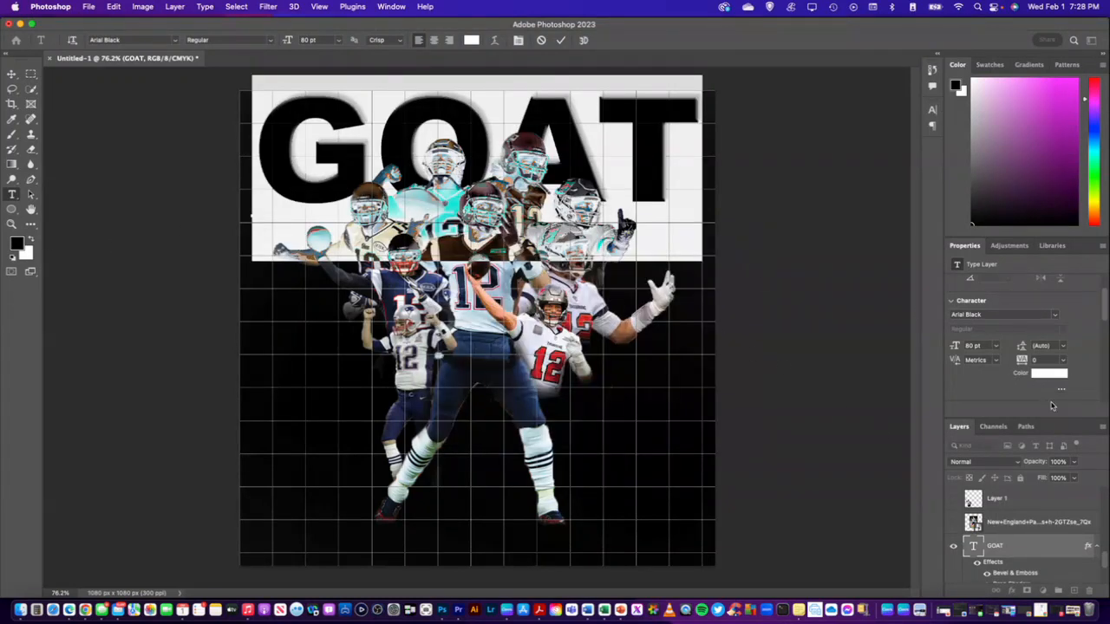
Try gold FFD700 as the GOAT title's text color and undo the color change
scroll(1034, 391, "down", 1)
left_click(1049, 349)
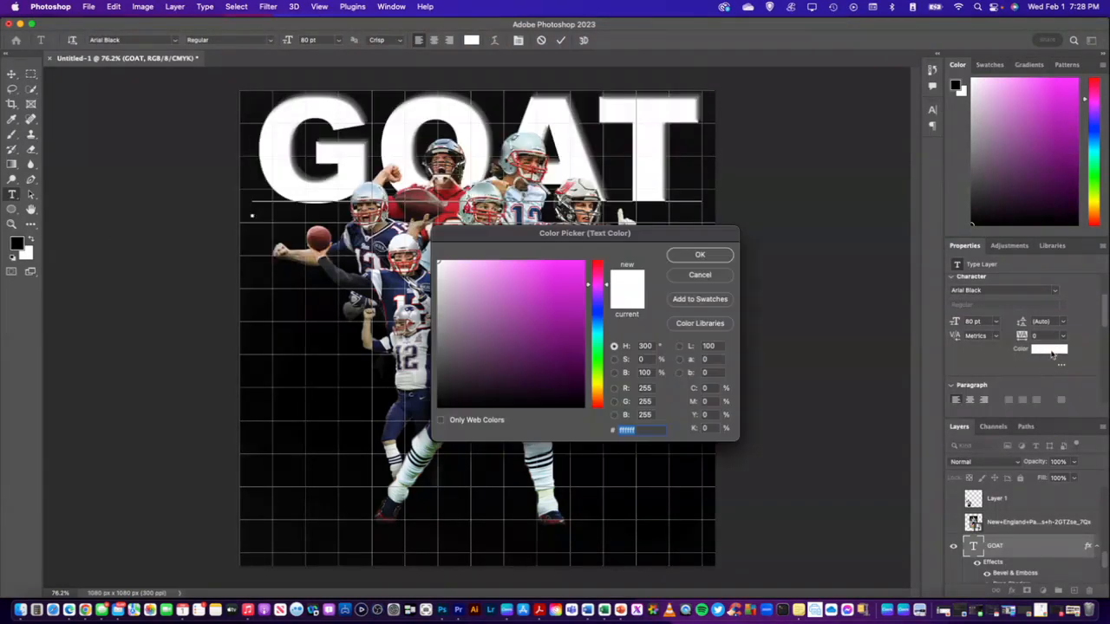
type("FFD700")
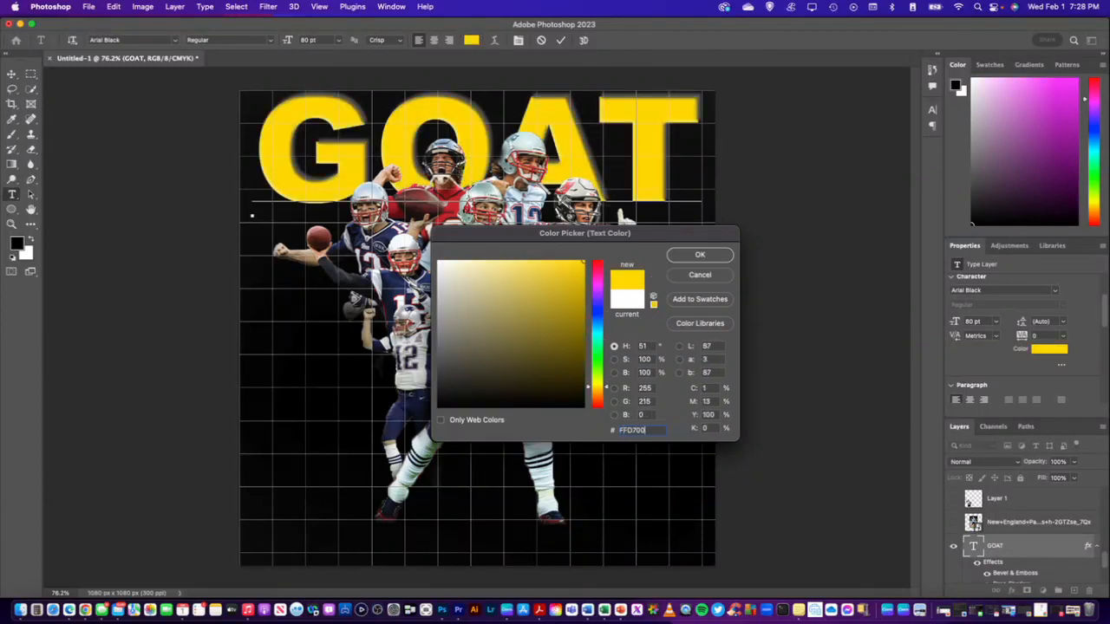
left_click(700, 255)
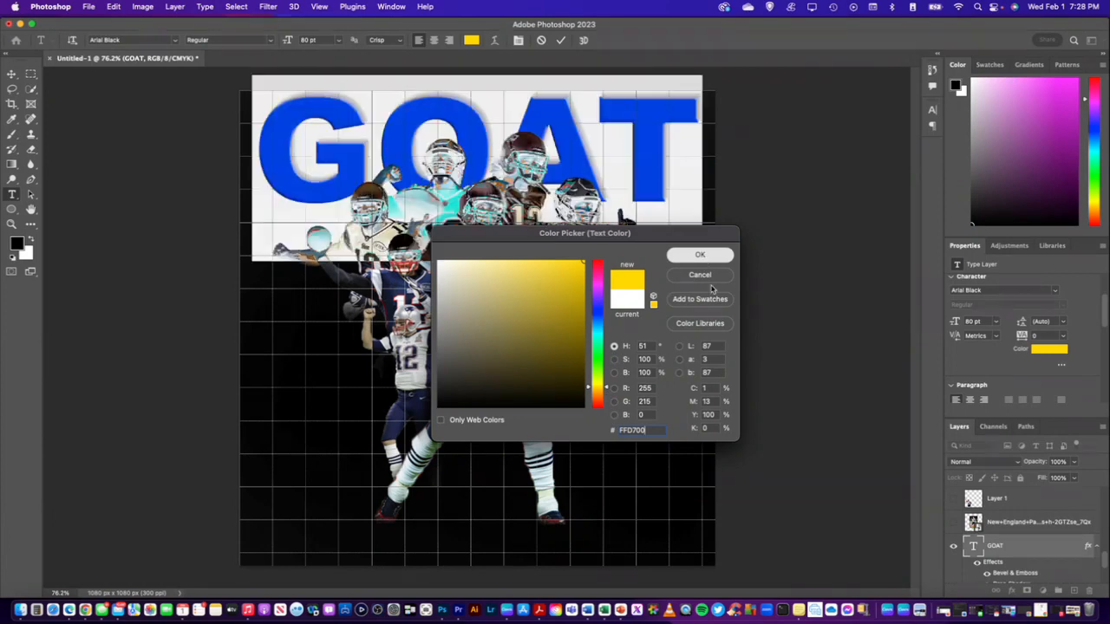
left_click(1020, 547)
key("v")
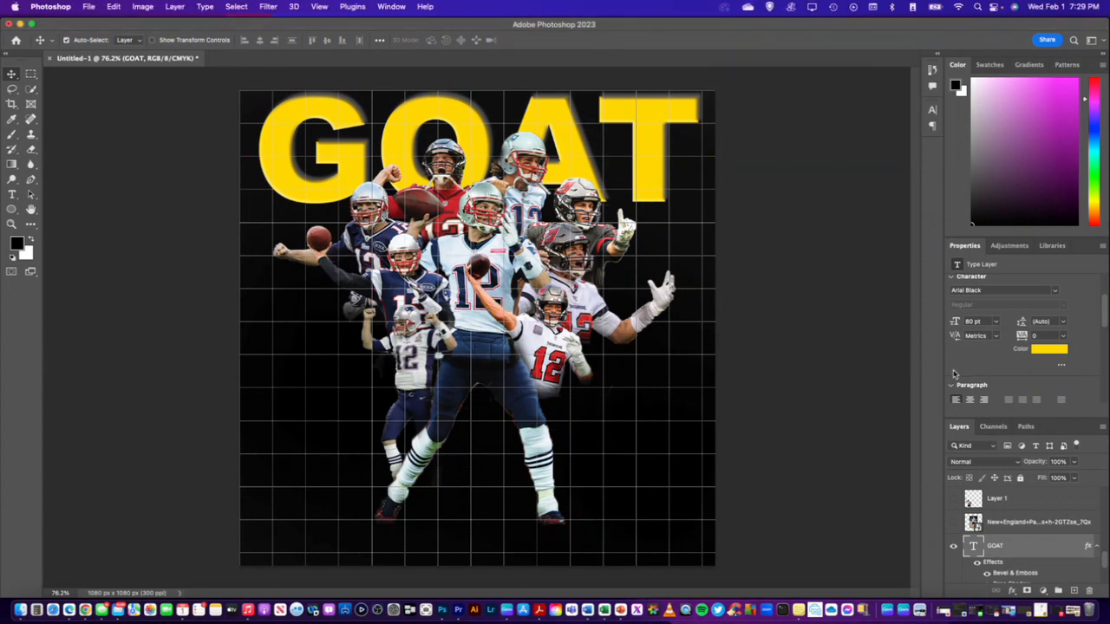
key("super+z")
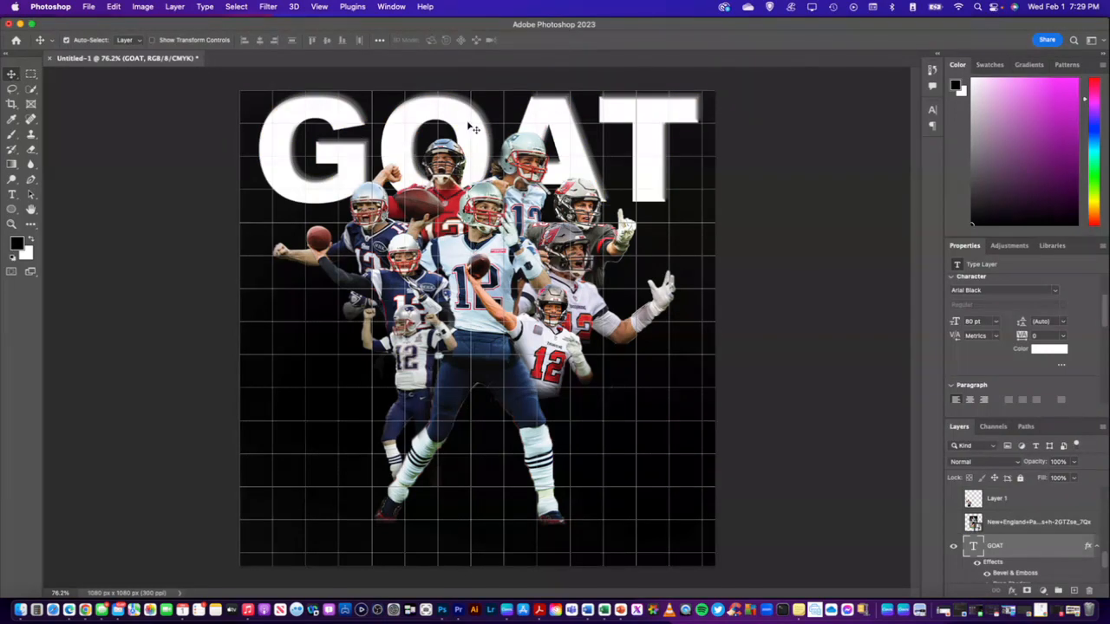
Move the GOAT title slightly down from the canvas's upper edge
left_click_drag(468, 121, 468, 130)
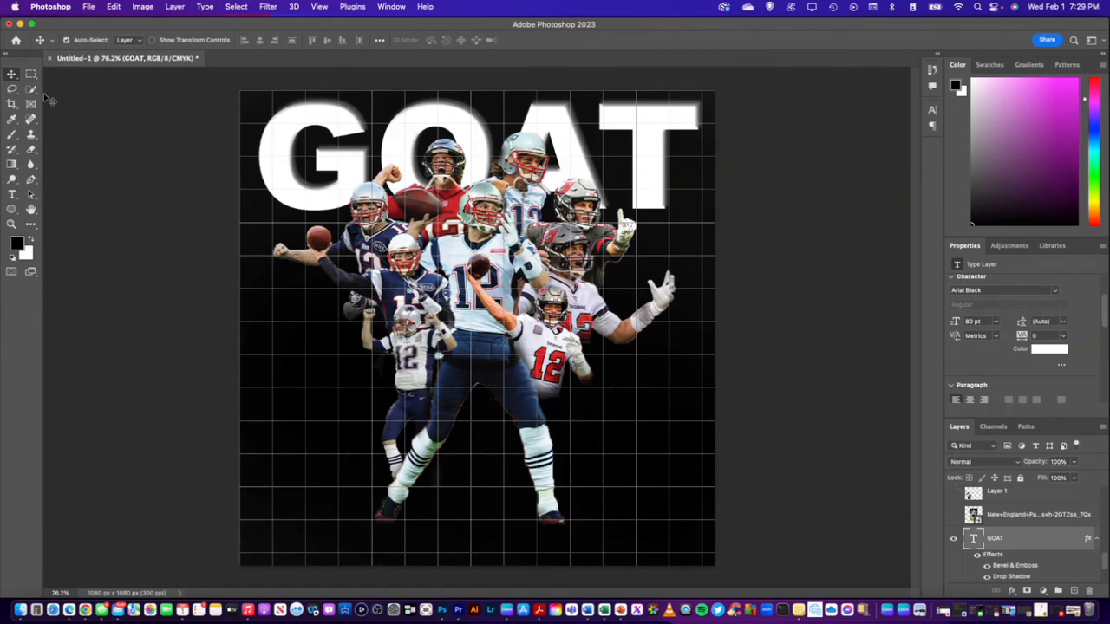
left_click(546, 339)
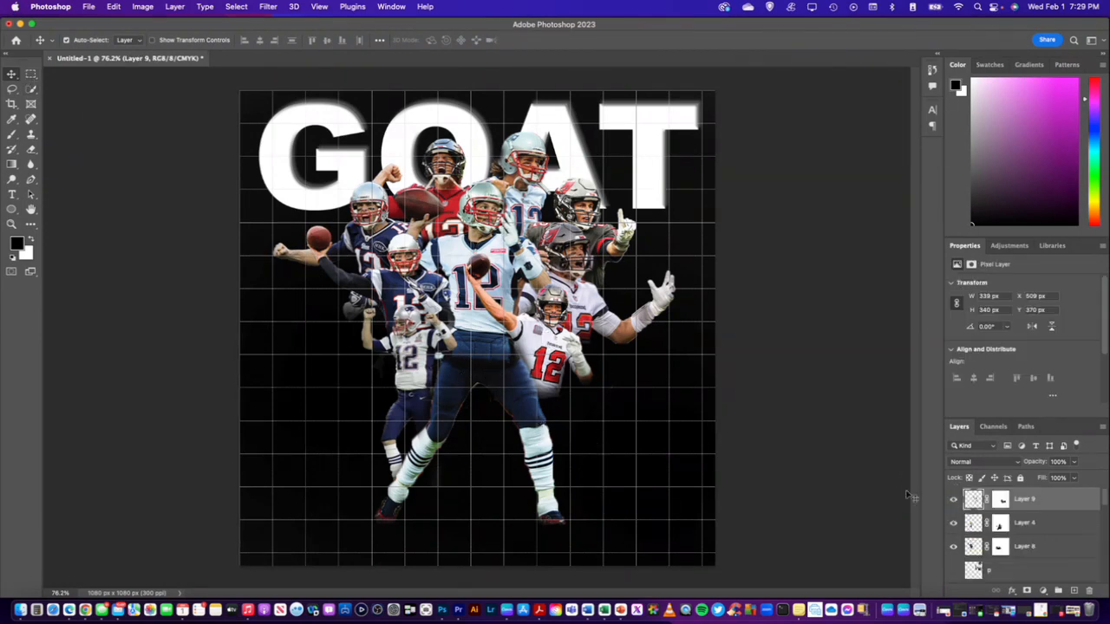
left_click(1000, 499)
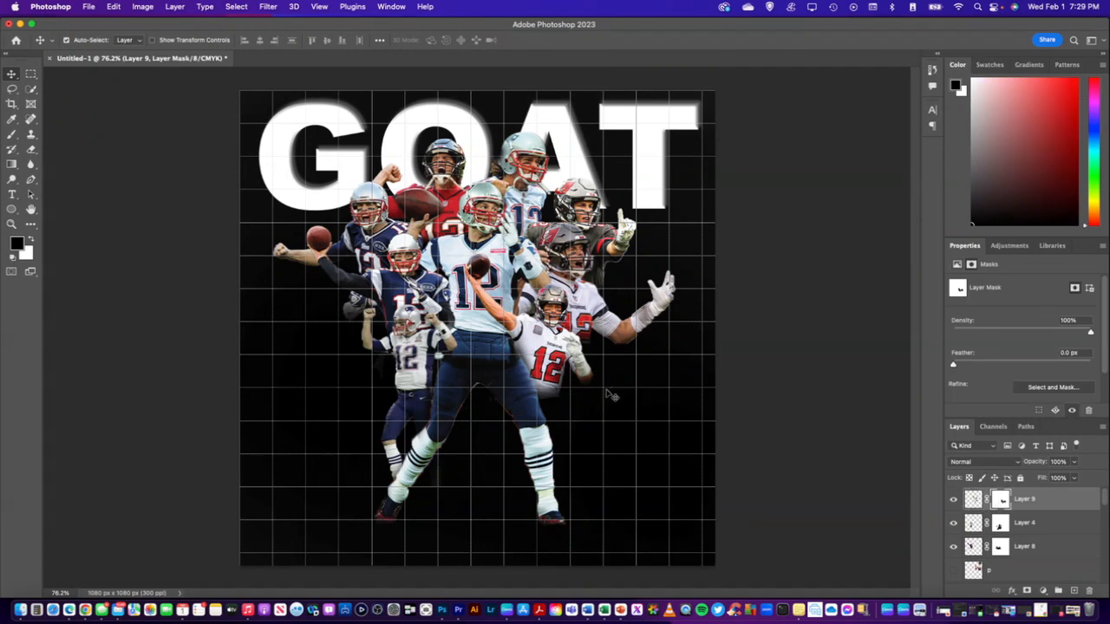
left_click(11, 134)
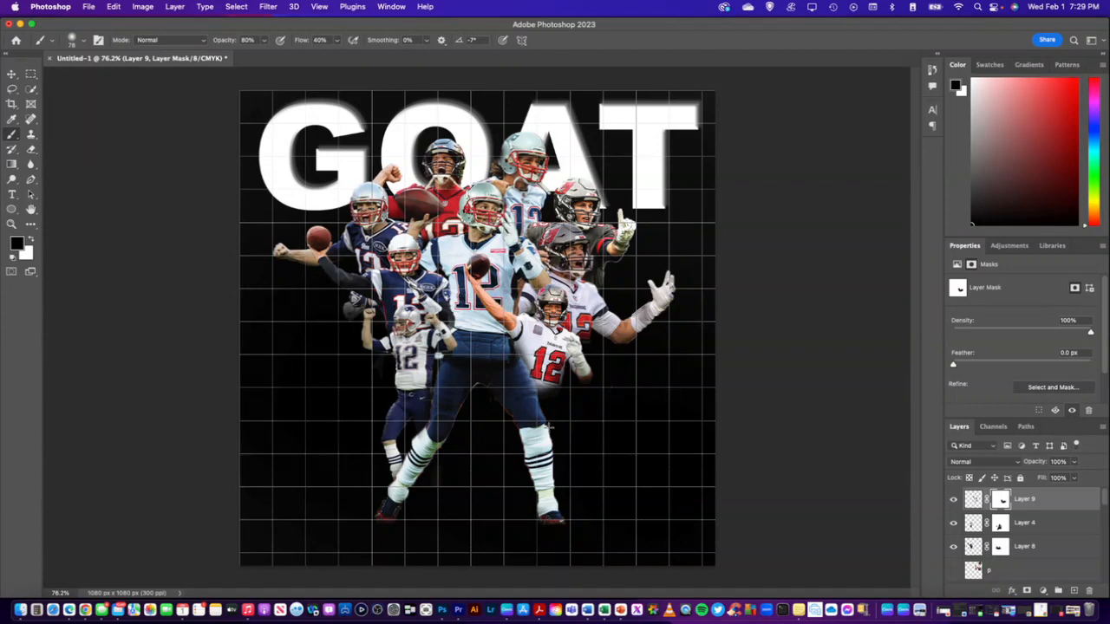
left_click(12, 75)
Nudge the navy-jersey player cutout on Layer 5 slightly down and left to about X 53 px, Y 217 px
left_click(371, 232)
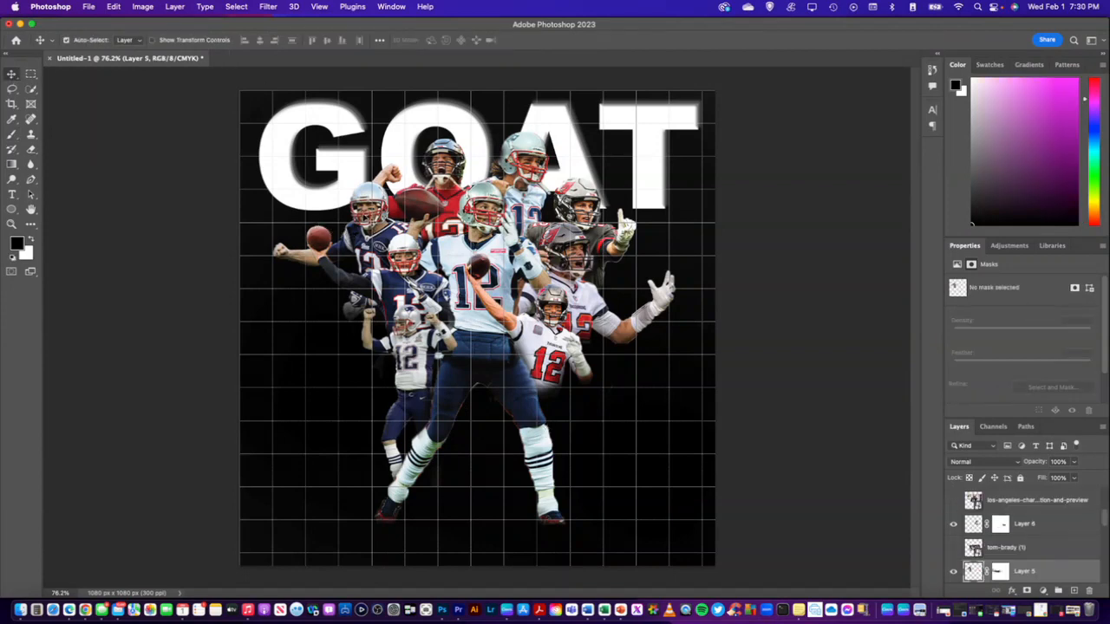
key("Down")
key("Down")
key("Down")
key("Down")
key("Down")
key("Down")
key("Down")
key("Down")
key("Down")
key("Down")
key("Down")
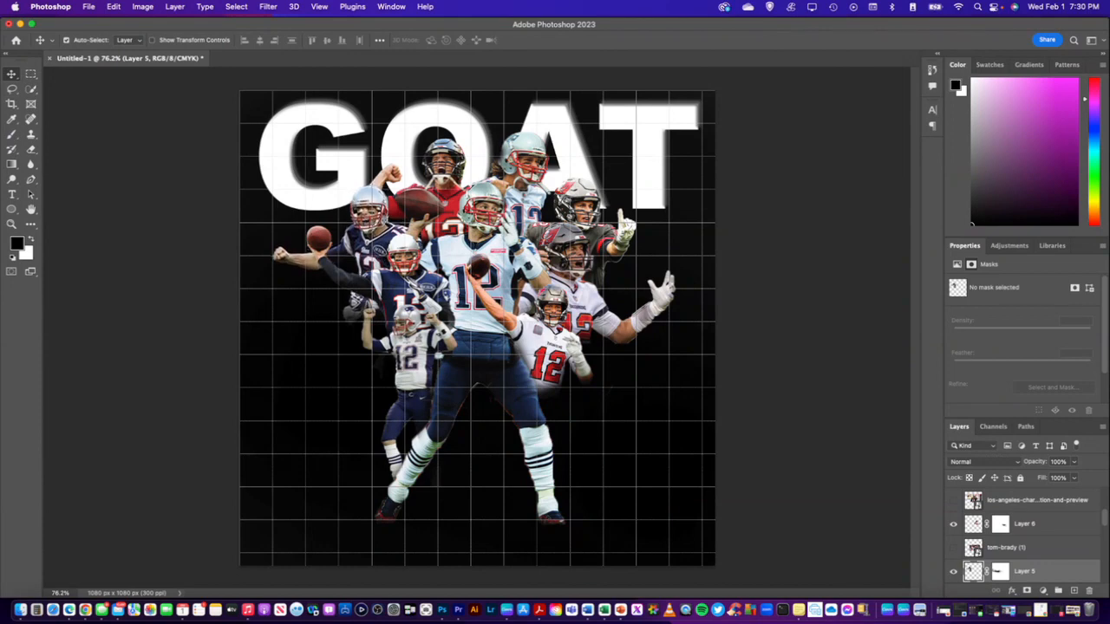
key("Down")
key("Down")
key("Down")
key("Down")
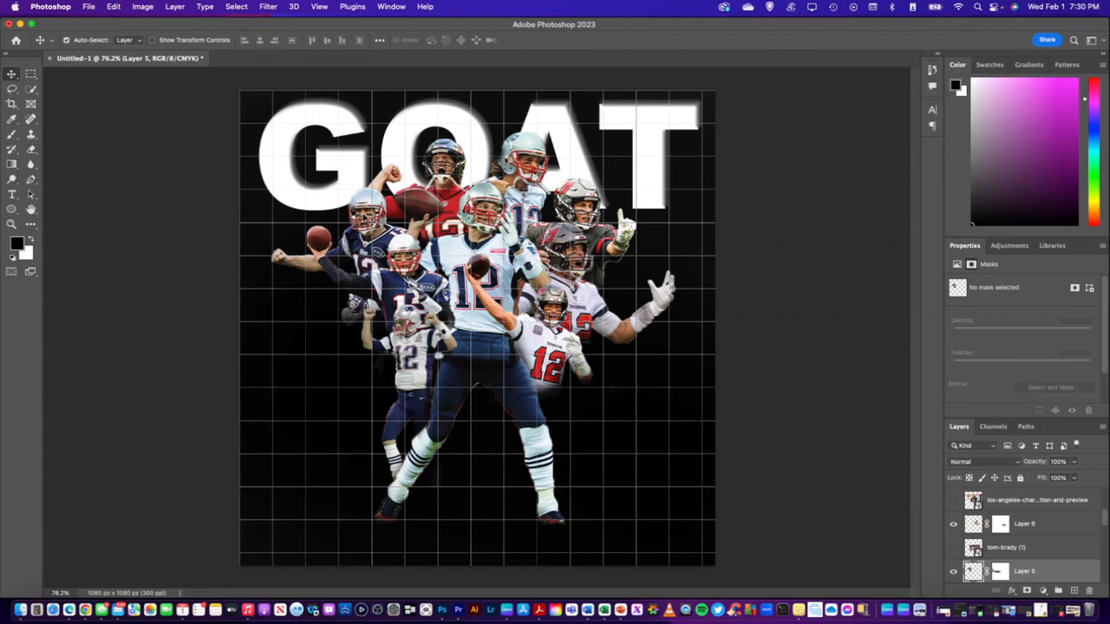
key("Down")
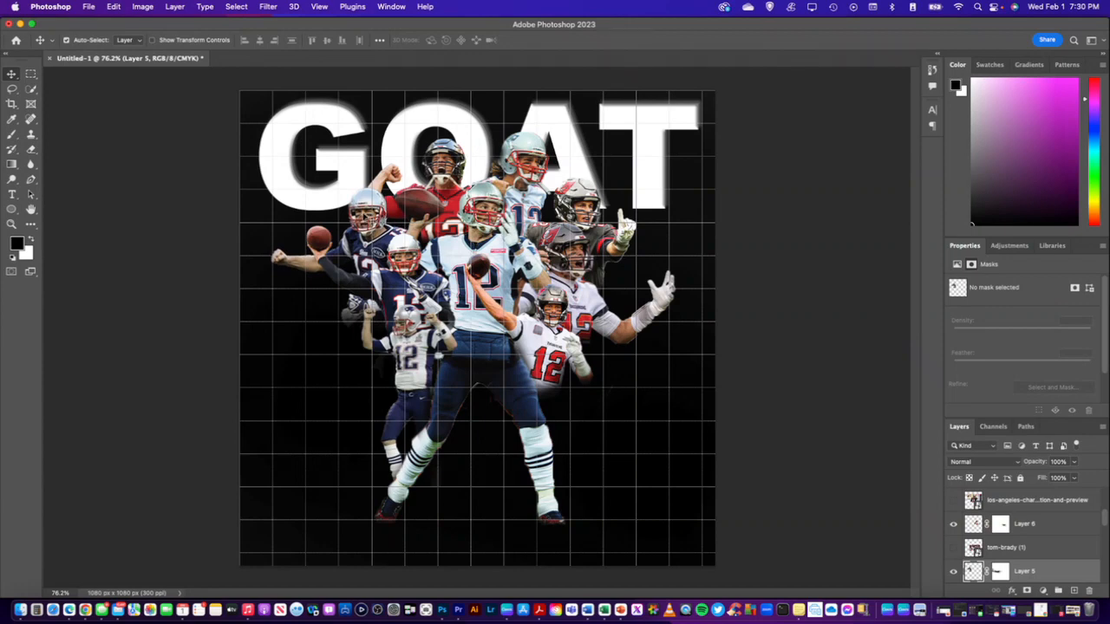
key("Down")
key("Down")
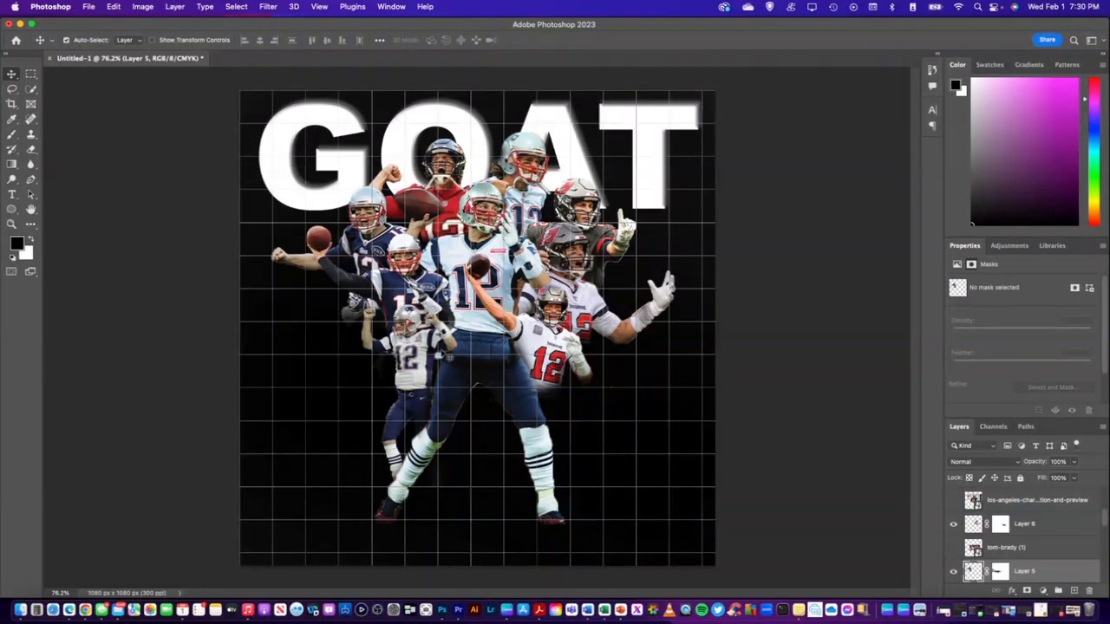
left_click(1053, 576)
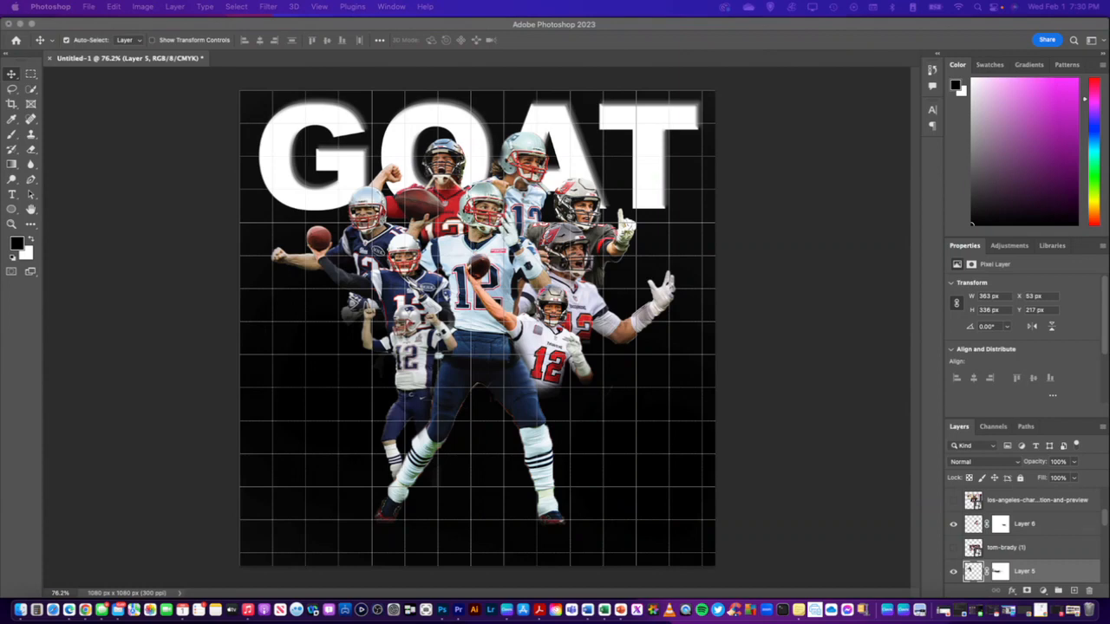
Enable an Outer Glow layer style on the large central player on Layer 2 and show its settings
left_click(12, 78)
left_click(476, 208)
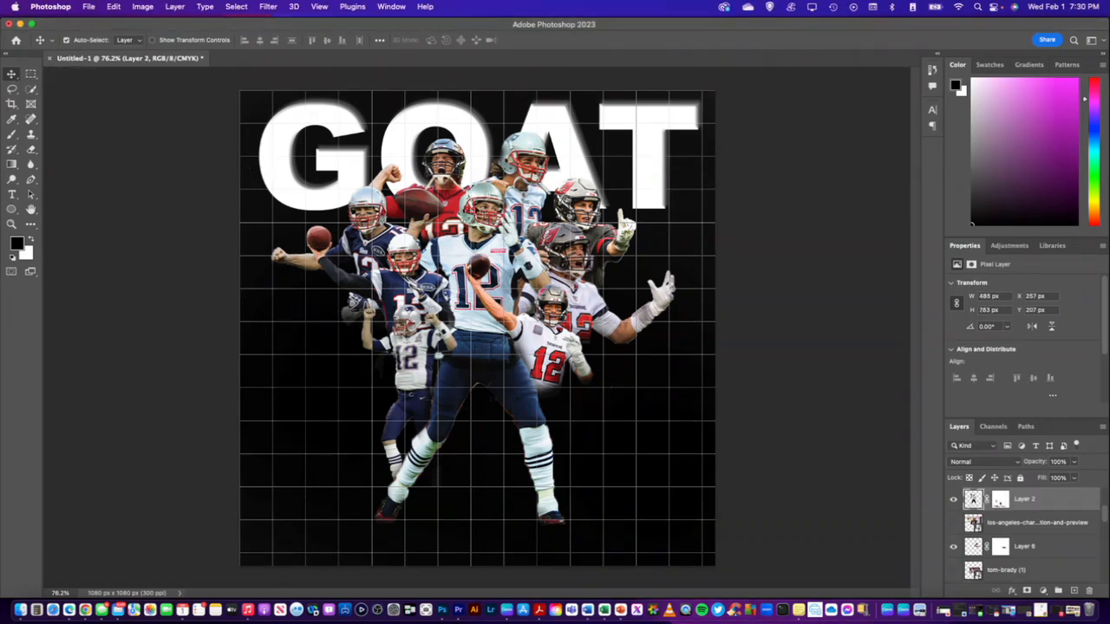
right_click(1035, 500)
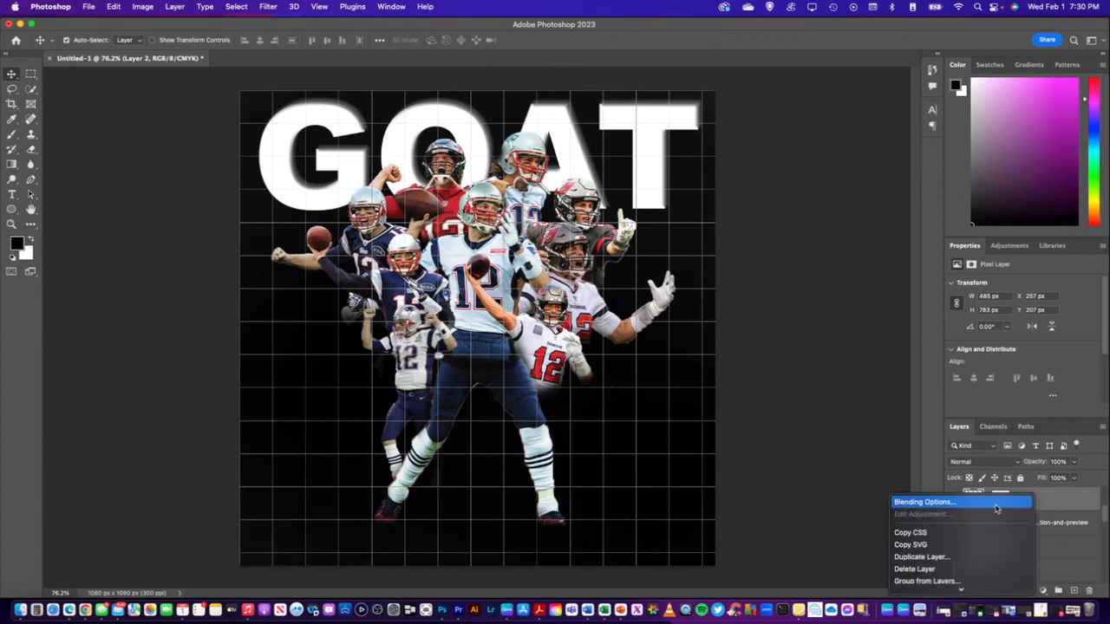
left_click(914, 501)
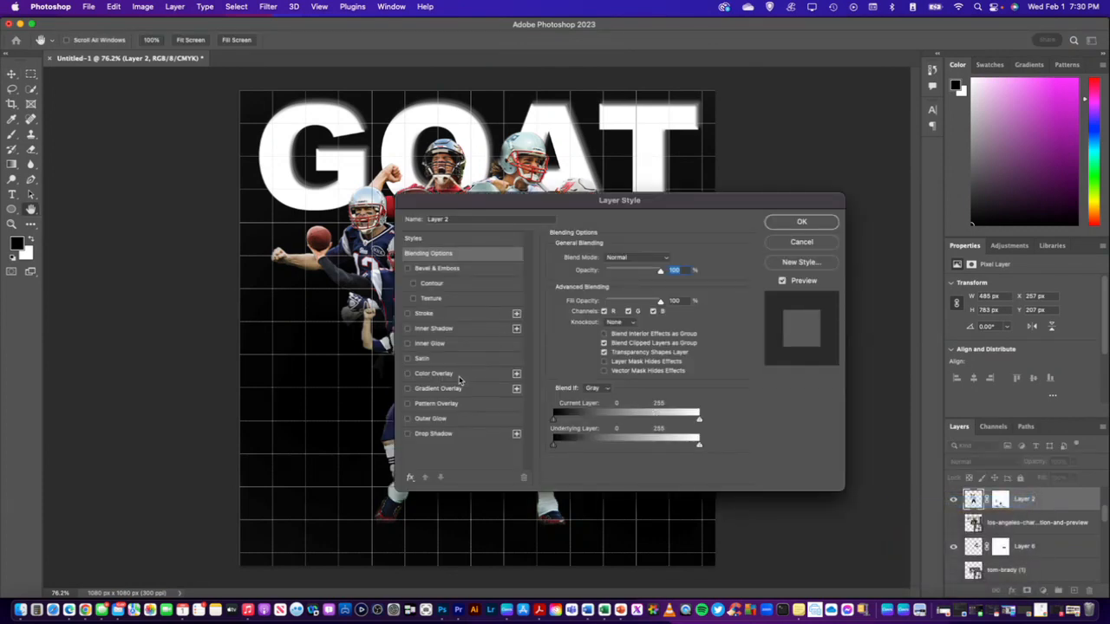
left_click(407, 418)
left_click_drag(588, 206, 866, 237)
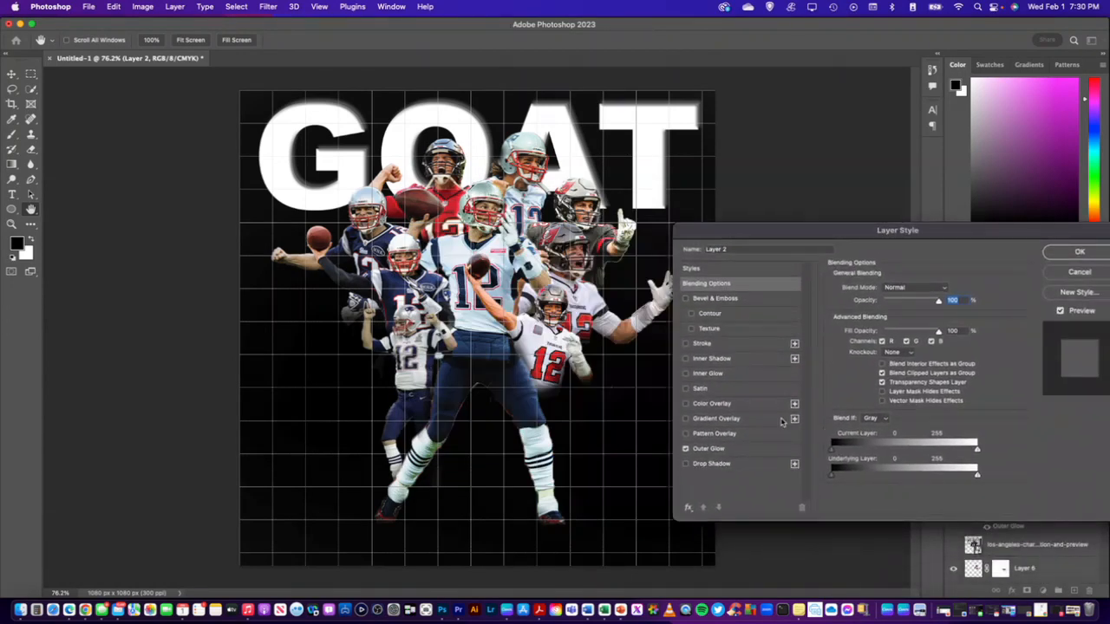
left_click(776, 451)
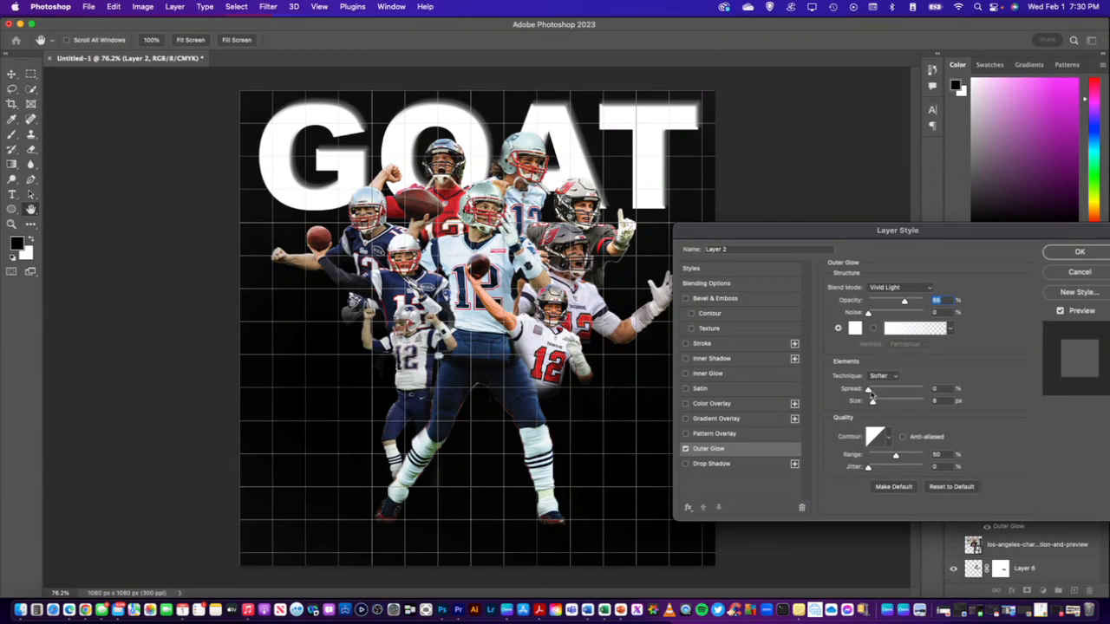
Set the Layer 2 outer glow's spread to 11% and its size to about 62 px
left_click_drag(870, 391, 902, 390)
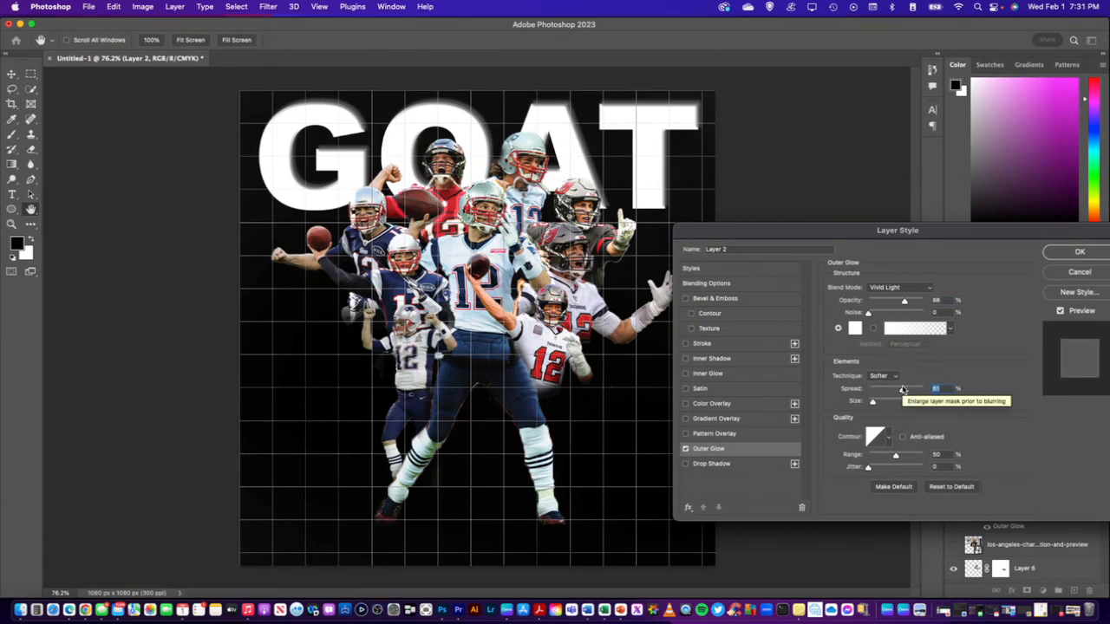
left_click_drag(902, 390, 874, 389)
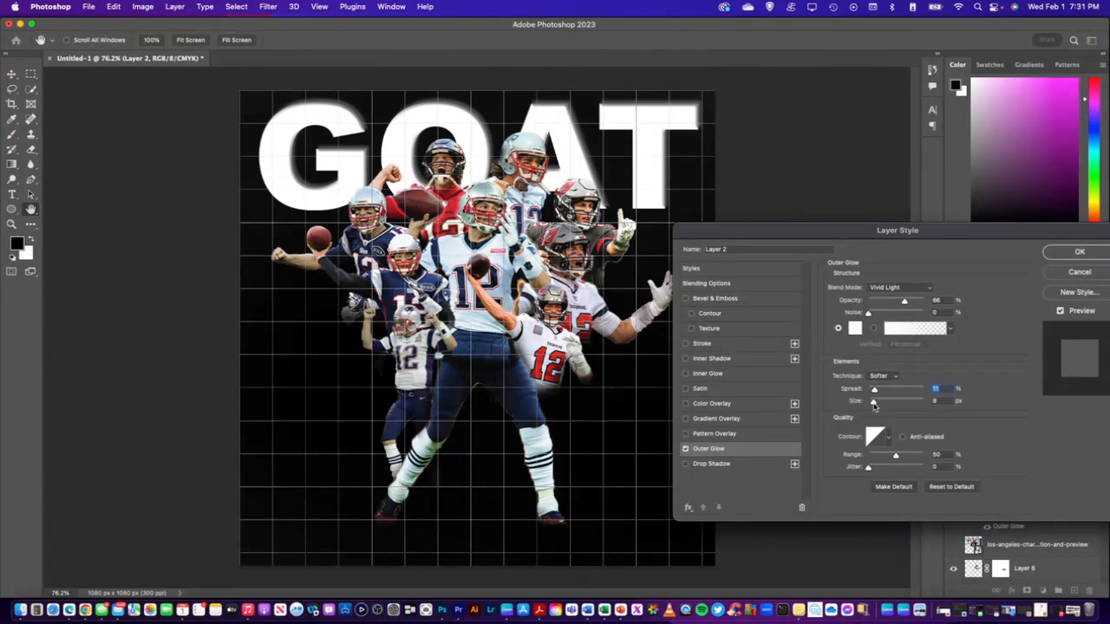
mouse_move(874, 405)
left_mouse_down()
mouse_move(906, 404)
mouse_move(894, 405)
left_mouse_up()
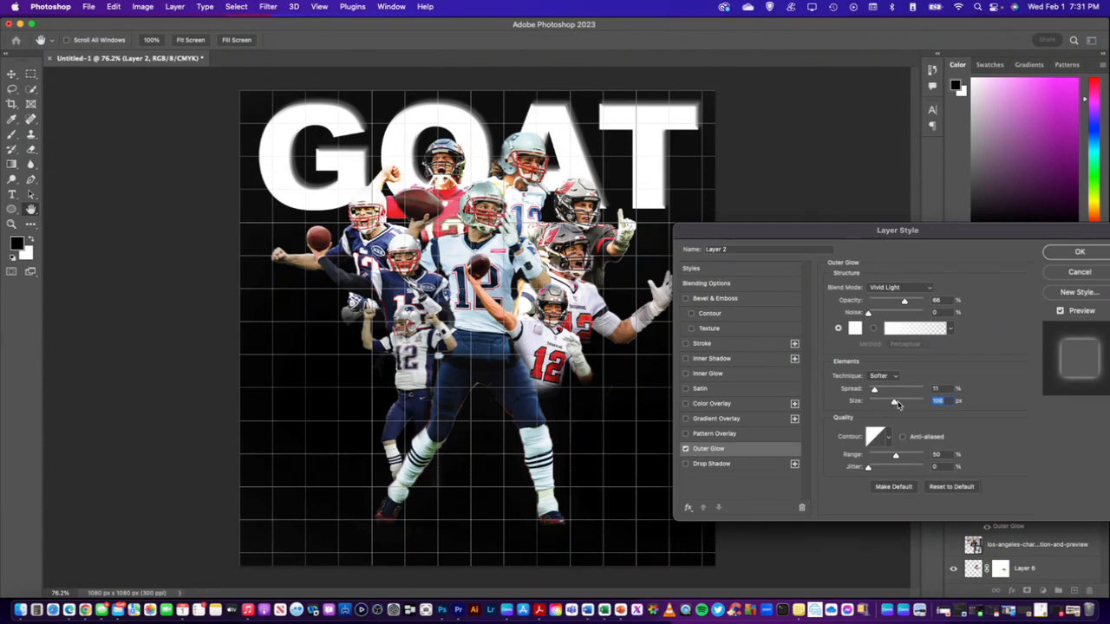
left_click_drag(897, 405, 887, 405)
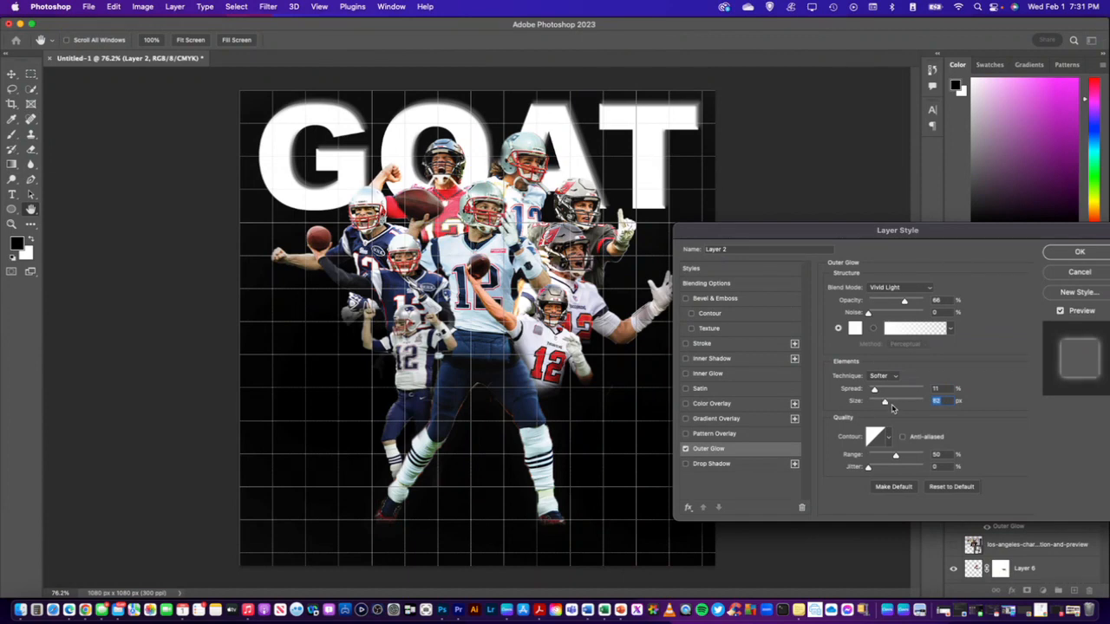
Reduce the Layer 2 outer glow's spread to 9% and apply the layer style
left_click_drag(874, 391, 875, 395)
left_click(874, 392)
left_click_drag(836, 237, 86, 400)
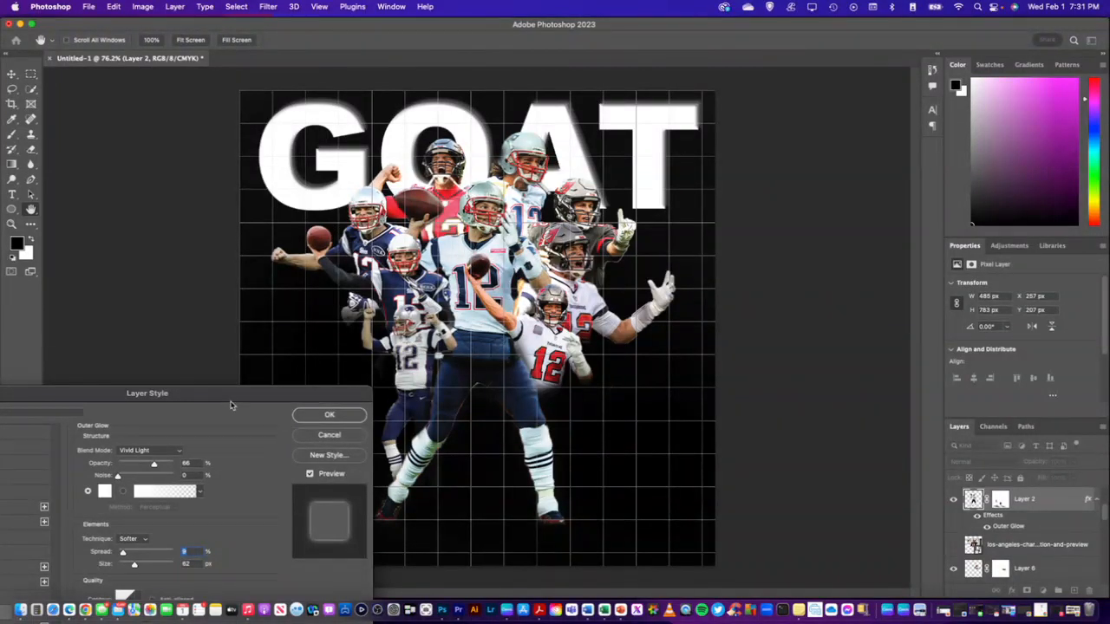
left_click_drag(231, 404, 231, 341)
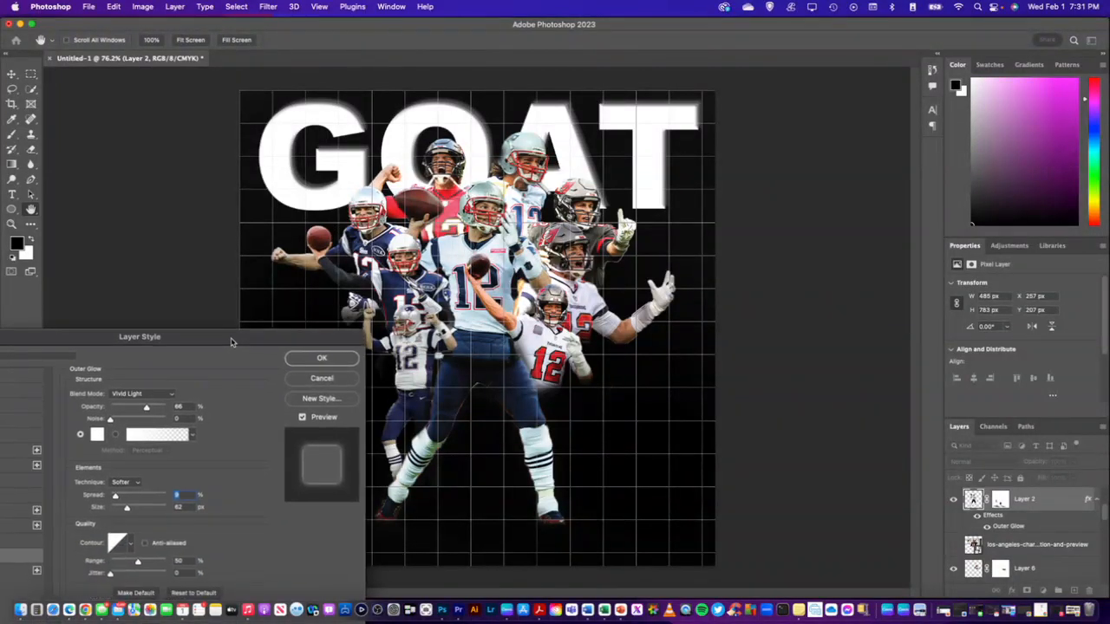
left_click(313, 363)
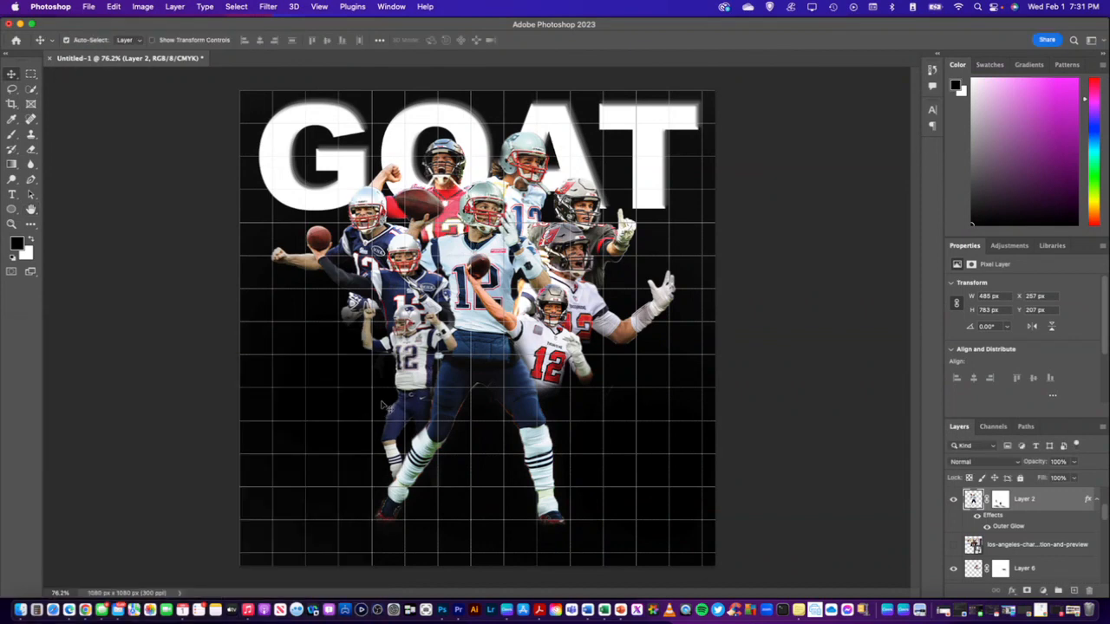
Compare the collage with and without the Layer 2 glow effect and with the central player hidden and shown
left_click(977, 517)
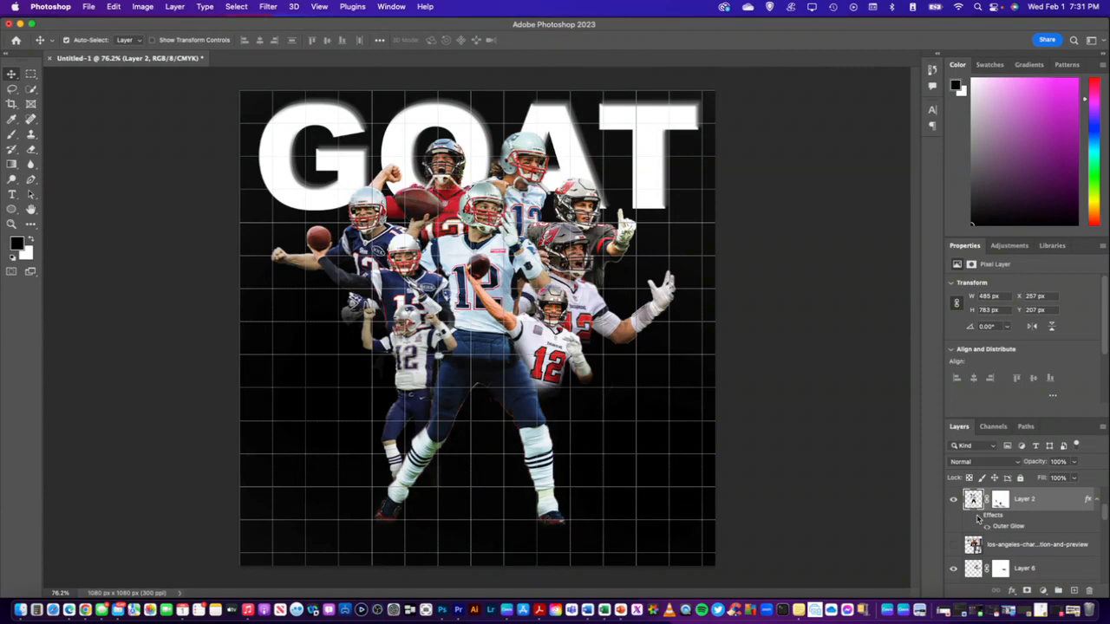
left_click(977, 516)
left_click(977, 517)
left_click(976, 516)
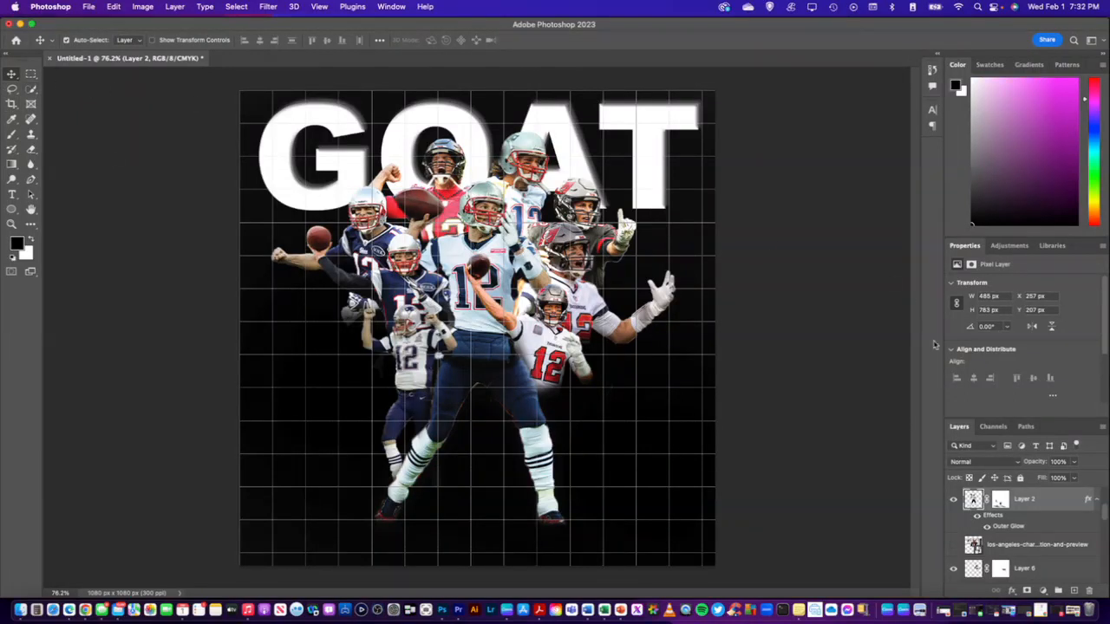
left_click(955, 503)
left_click(955, 502)
left_click(955, 503)
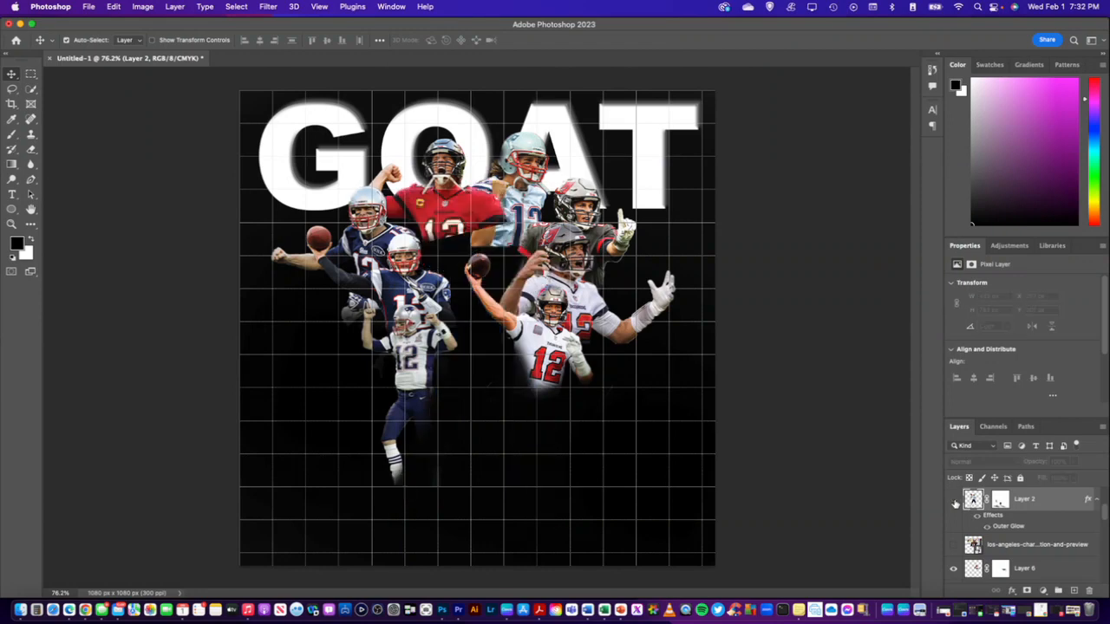
left_click(955, 503)
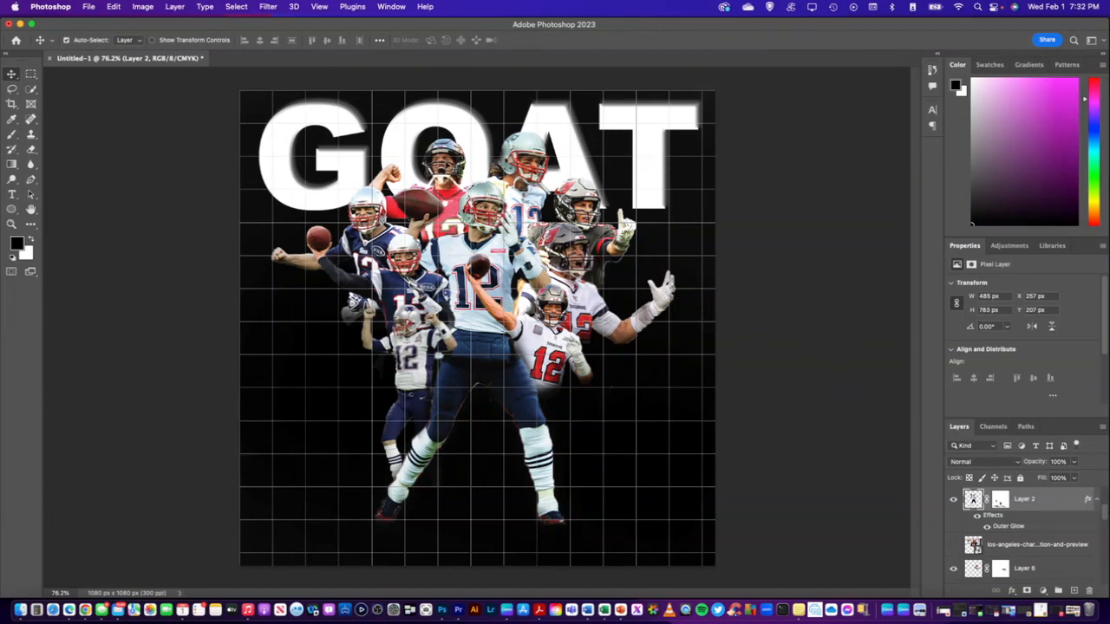
Convert the red-jersey player on Layer 11 to black and white with the Camera Raw Filter, setting Texture and Clarity to +100
left_click(448, 168)
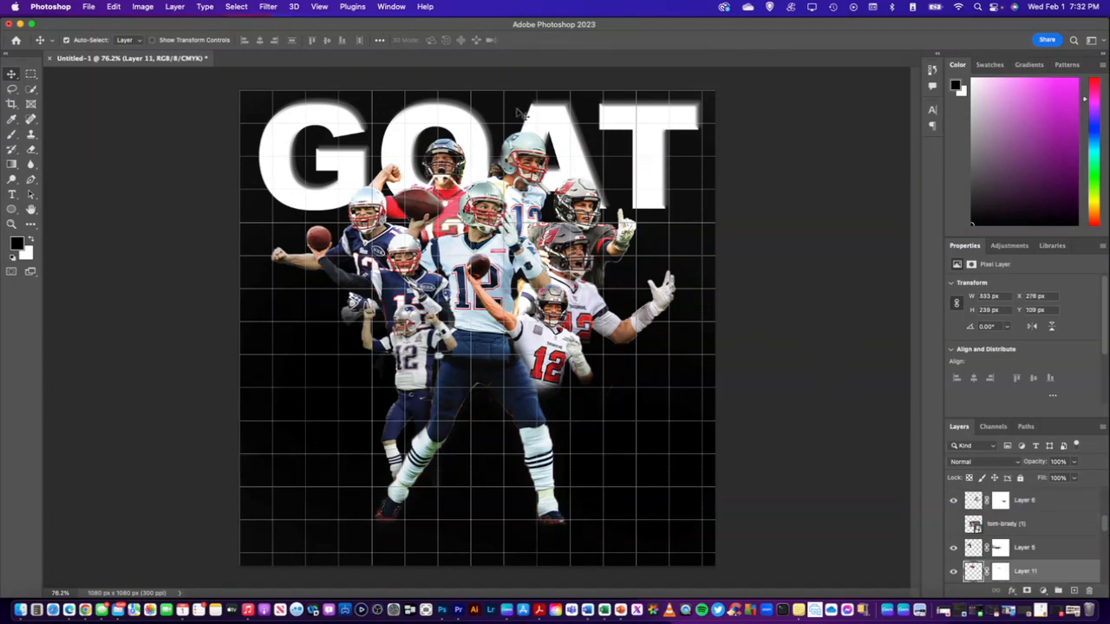
left_click(269, 7)
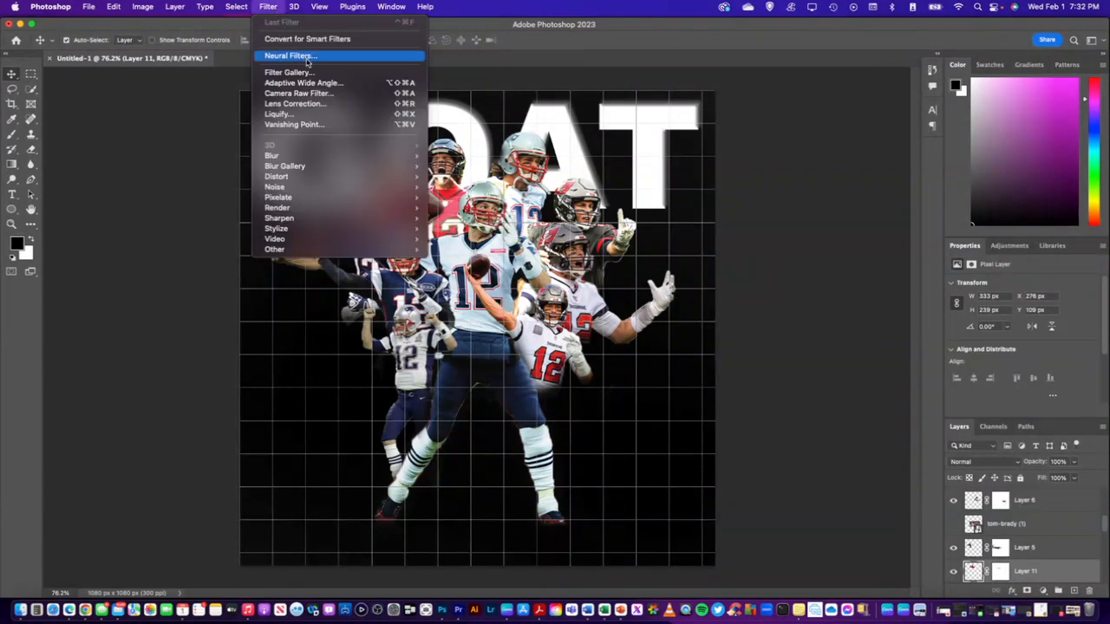
left_click(301, 93)
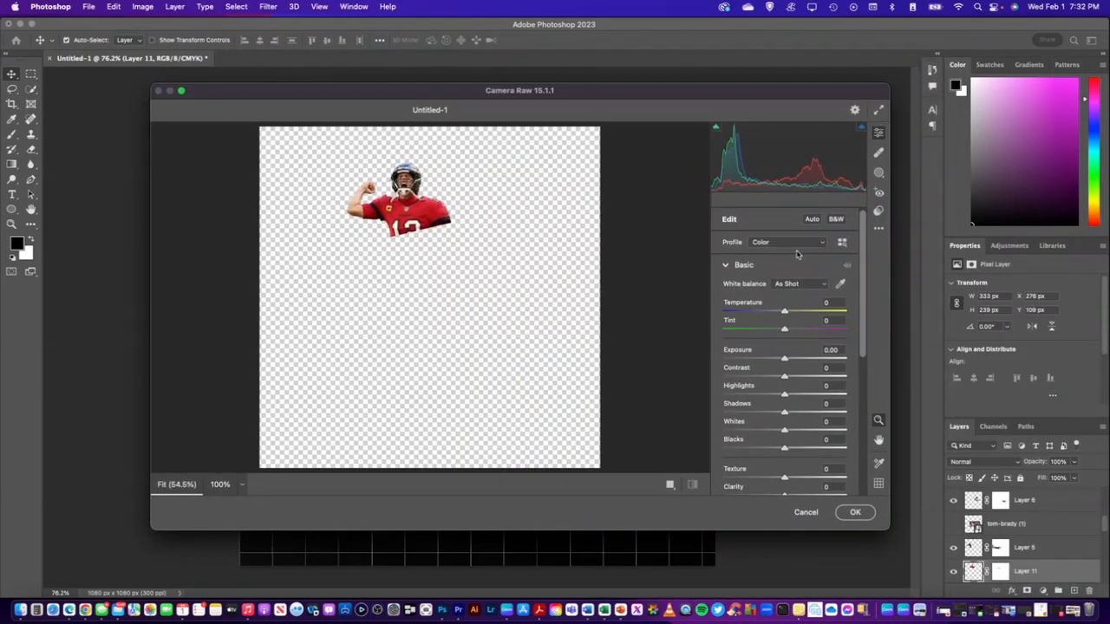
left_click(835, 219)
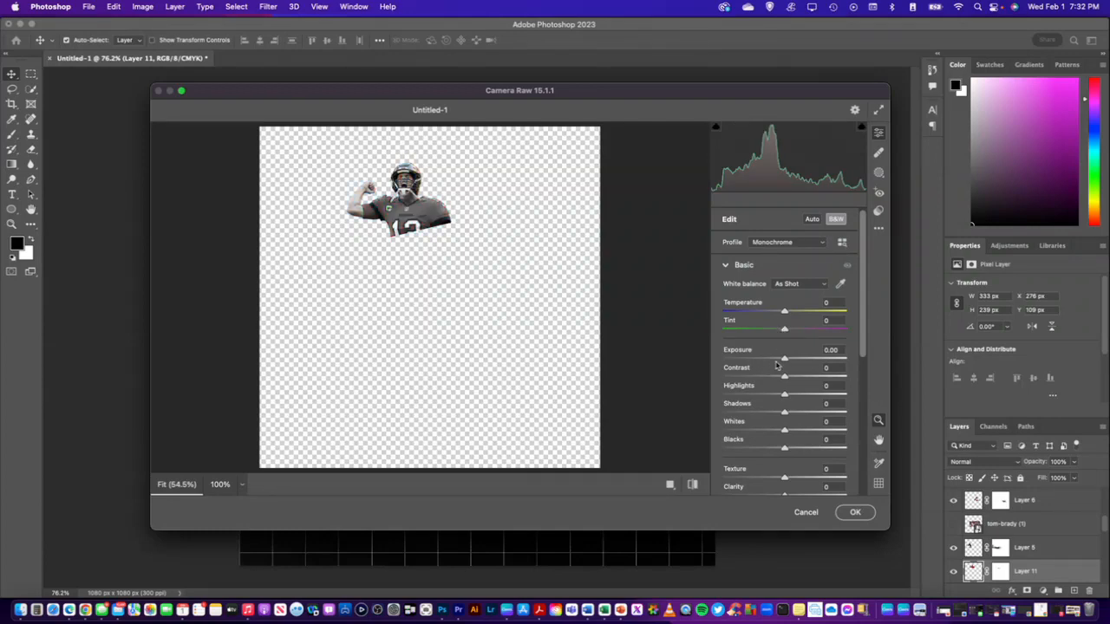
scroll(791, 407, "down", 2)
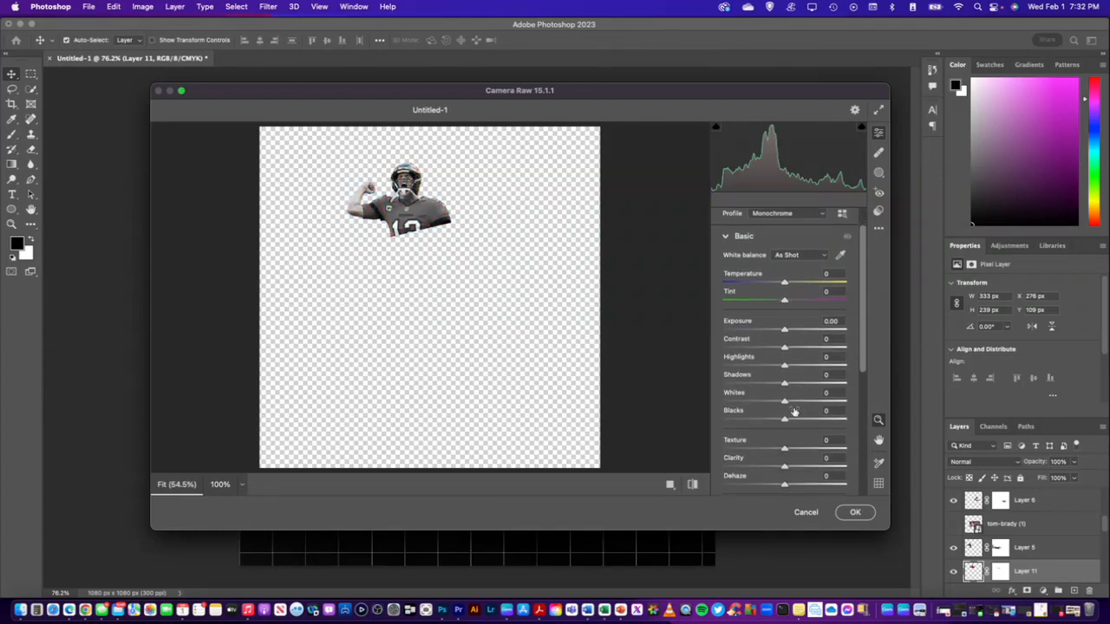
scroll(793, 411, "down", 3)
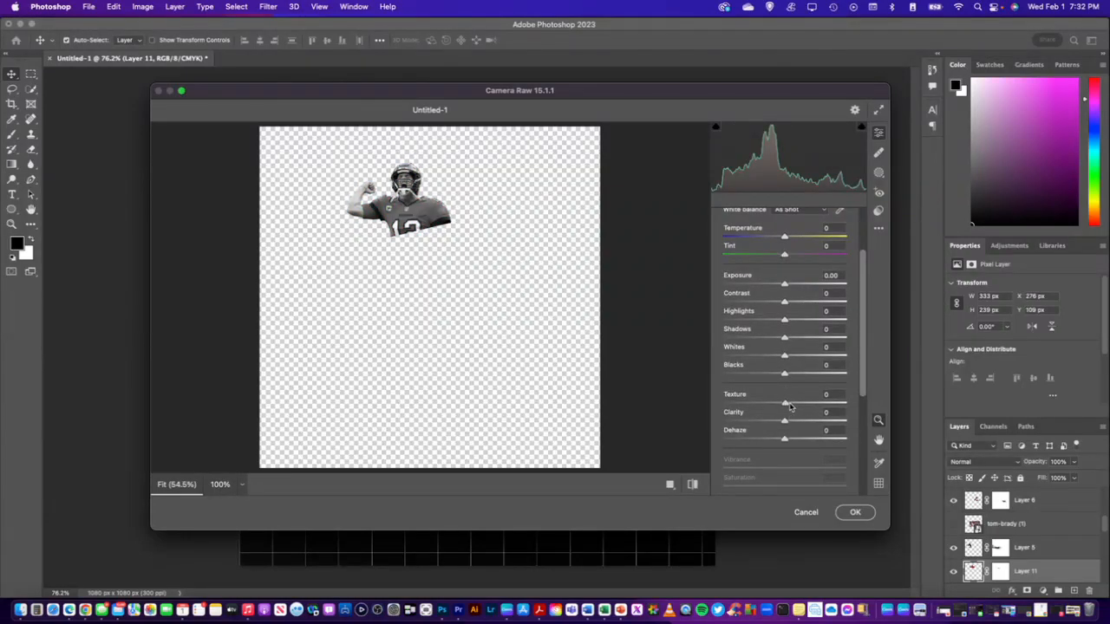
left_click_drag(785, 404, 858, 406)
left_click_drag(785, 422, 854, 421)
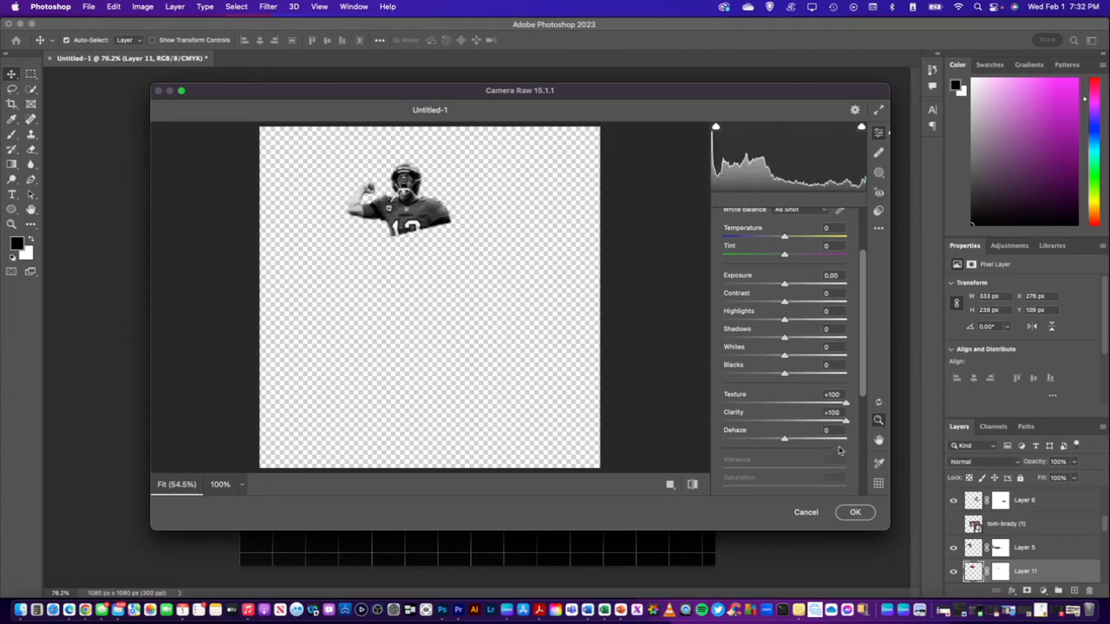
left_click(854, 513)
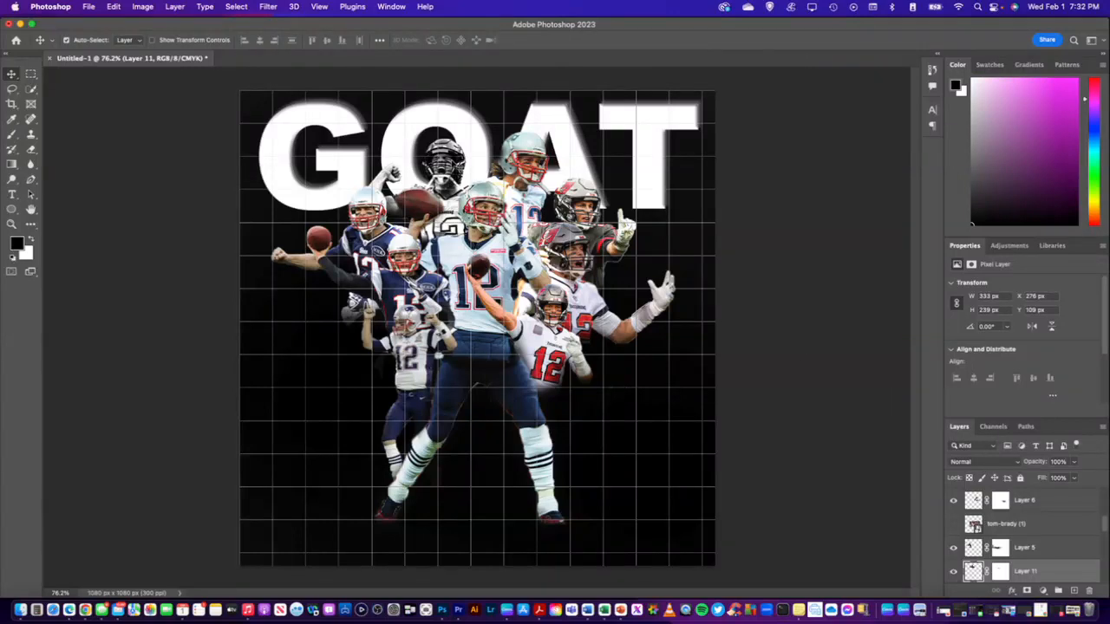
Apply a second Camera Raw Filter pass to the black-and-white player on Layer 11 with Texture +100 and Clarity +100
right_click(1053, 576)
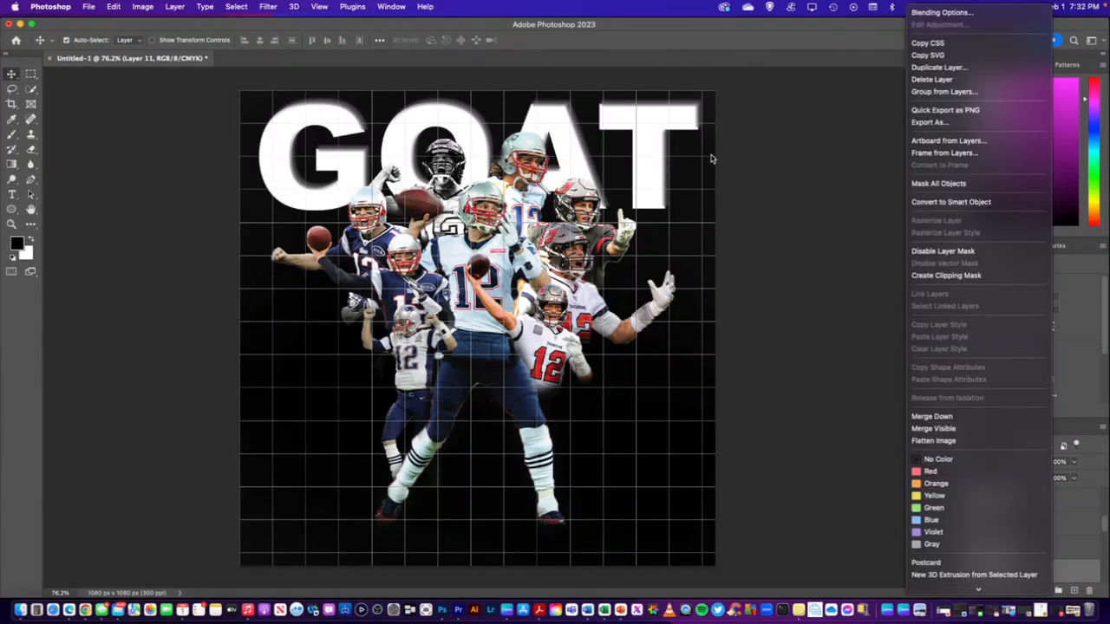
left_click(435, 27)
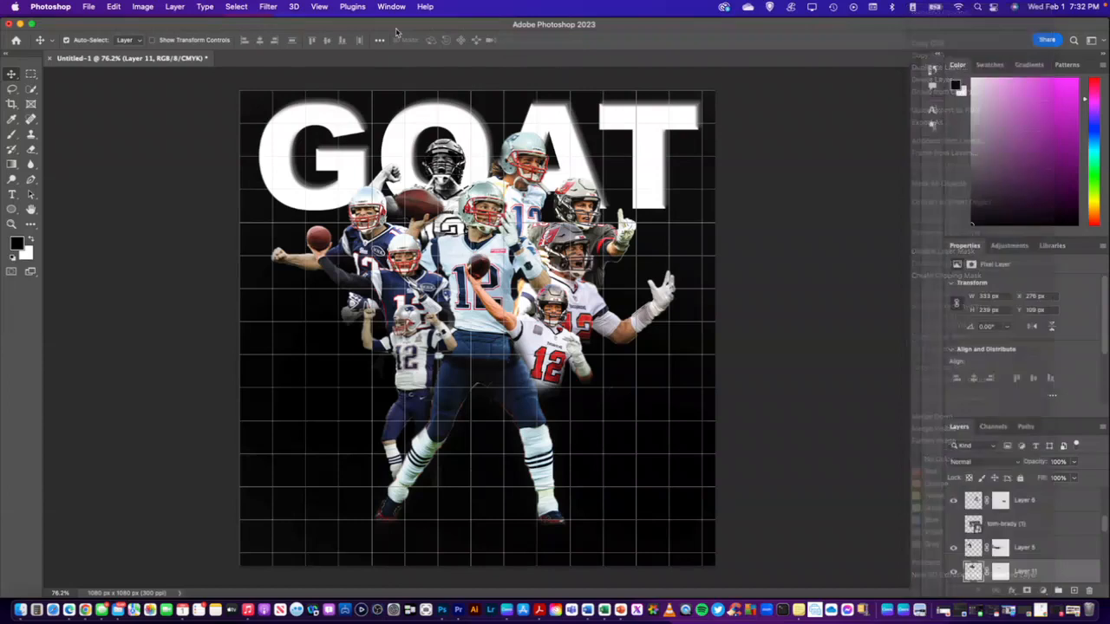
left_click(268, 7)
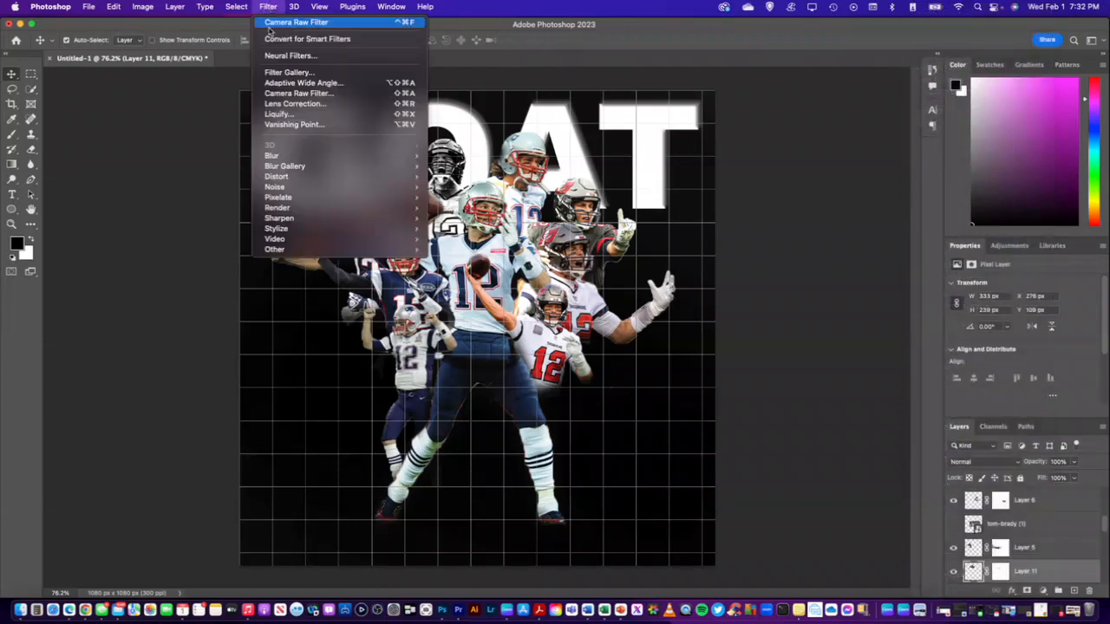
left_click(289, 94)
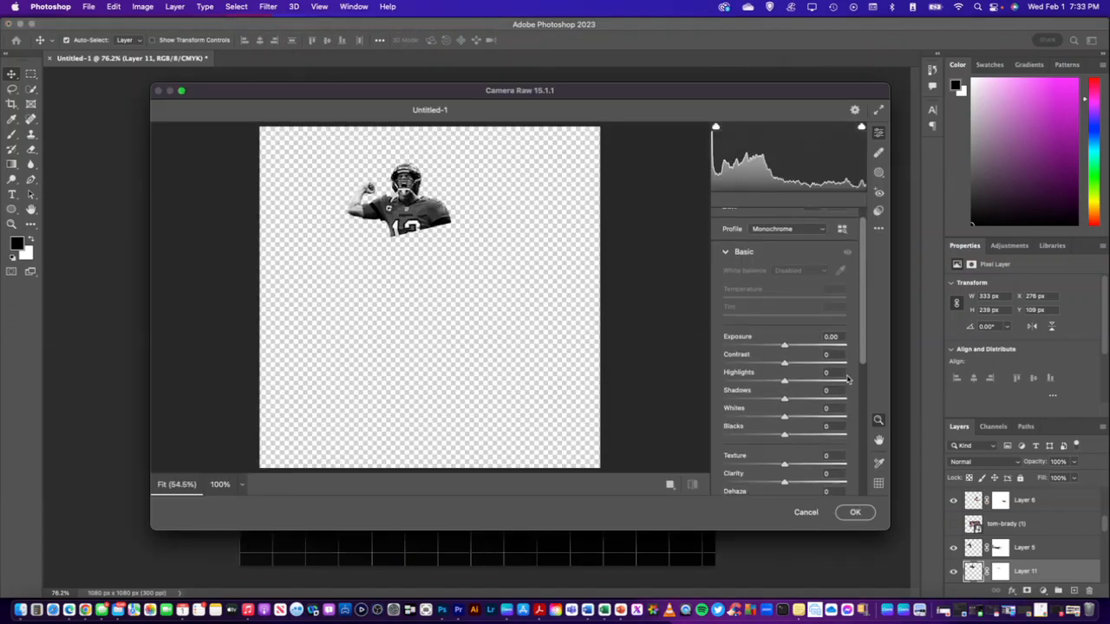
scroll(824, 408, "down", 2)
scroll(823, 407, "down", 2)
left_click_drag(785, 394, 846, 393)
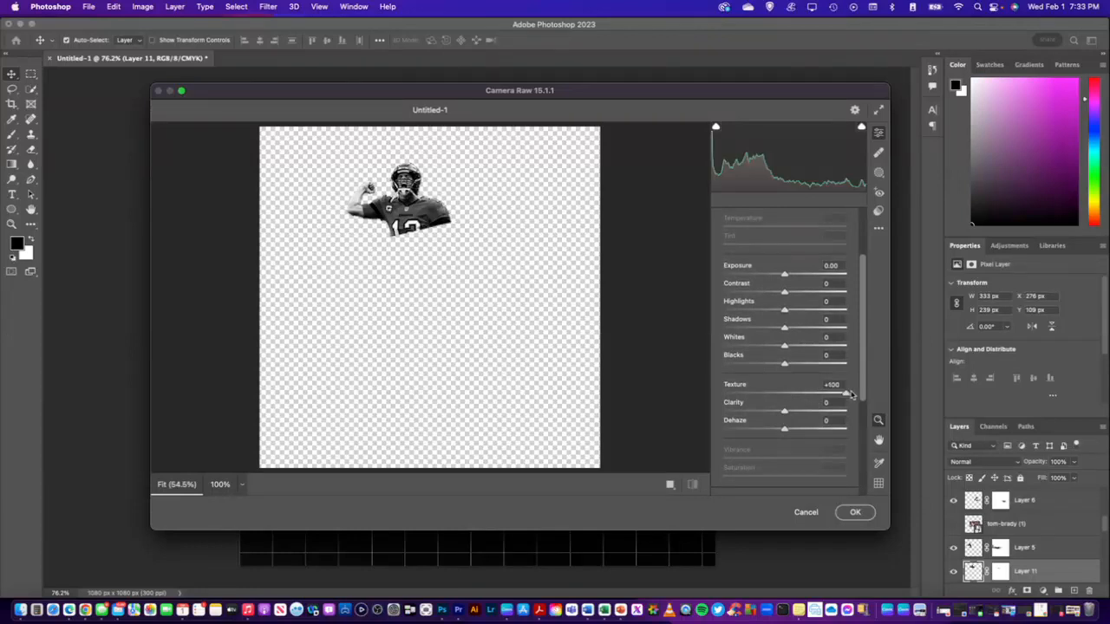
left_click_drag(784, 411, 846, 411)
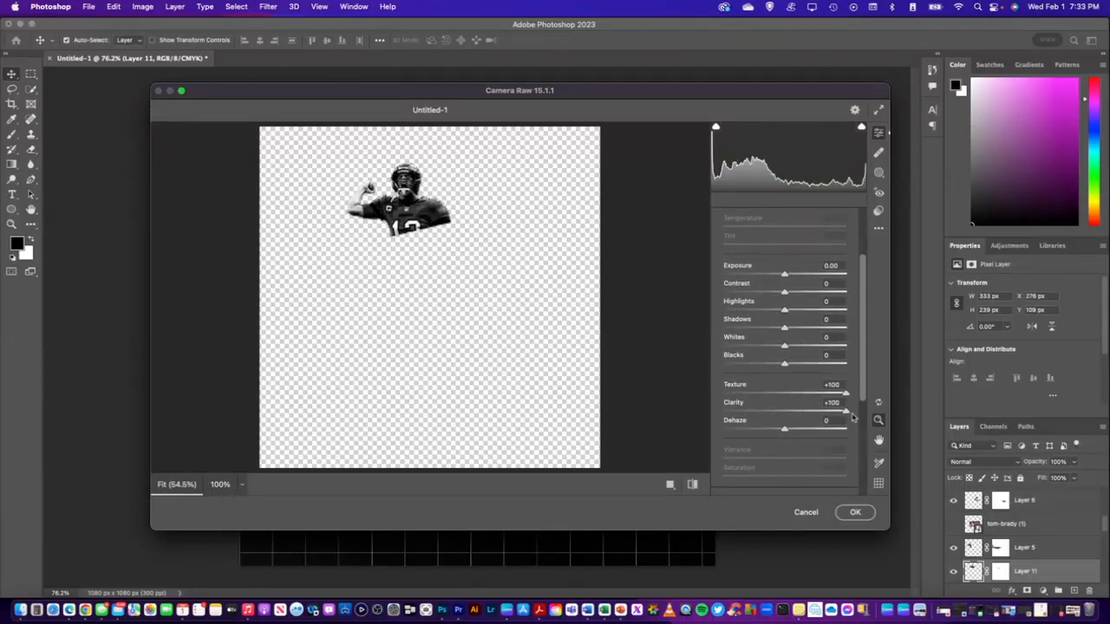
left_click(854, 513)
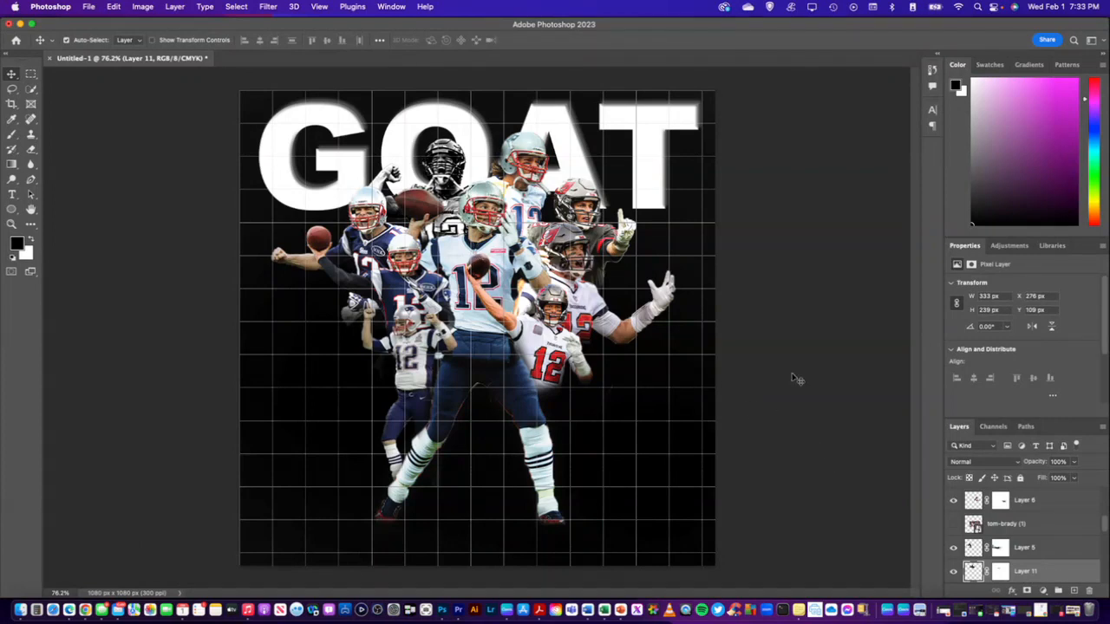
scroll(1053, 526, "down", 1)
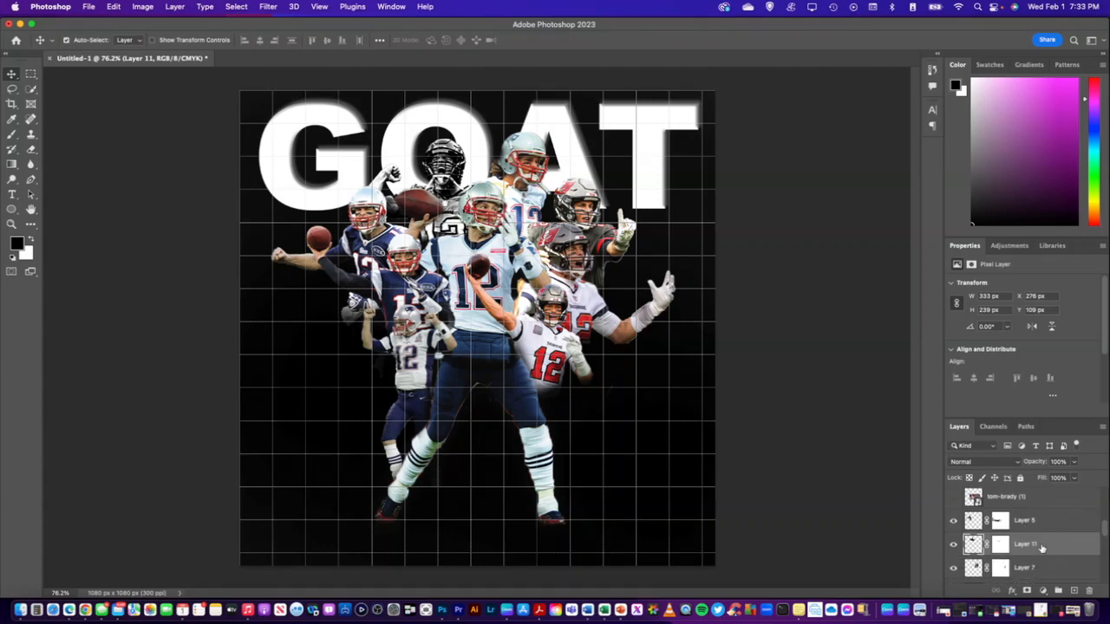
right_click(1042, 548)
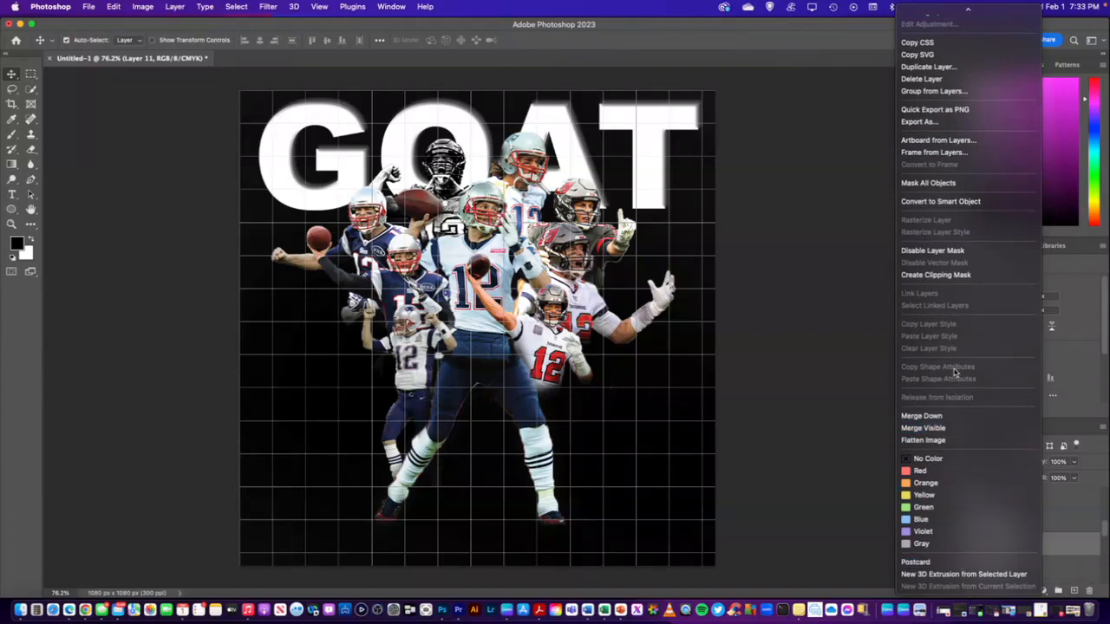
left_click(840, 215)
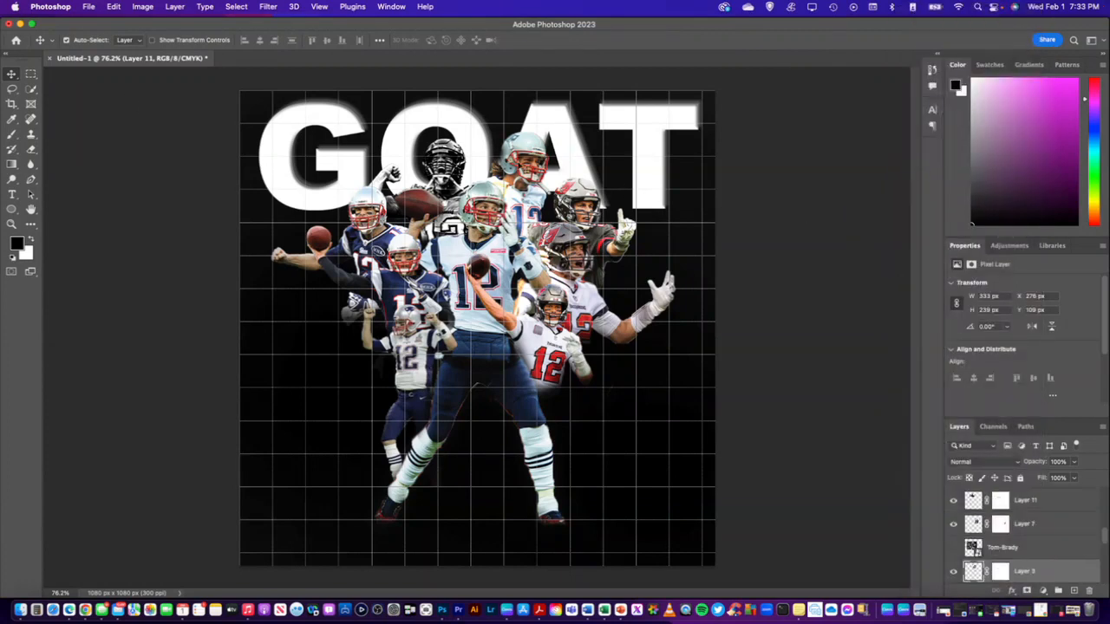
Convert the upper player cutout on Layer 3 to black and white in the Camera Raw Filter with Texture +100 and Clarity +100
left_click(268, 6)
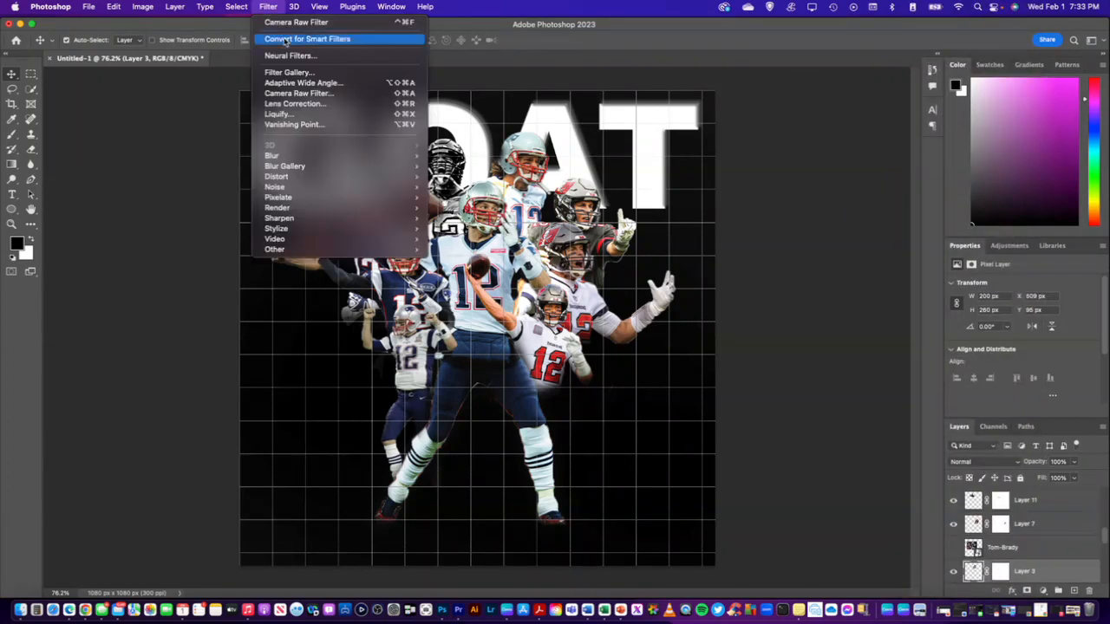
left_click(299, 92)
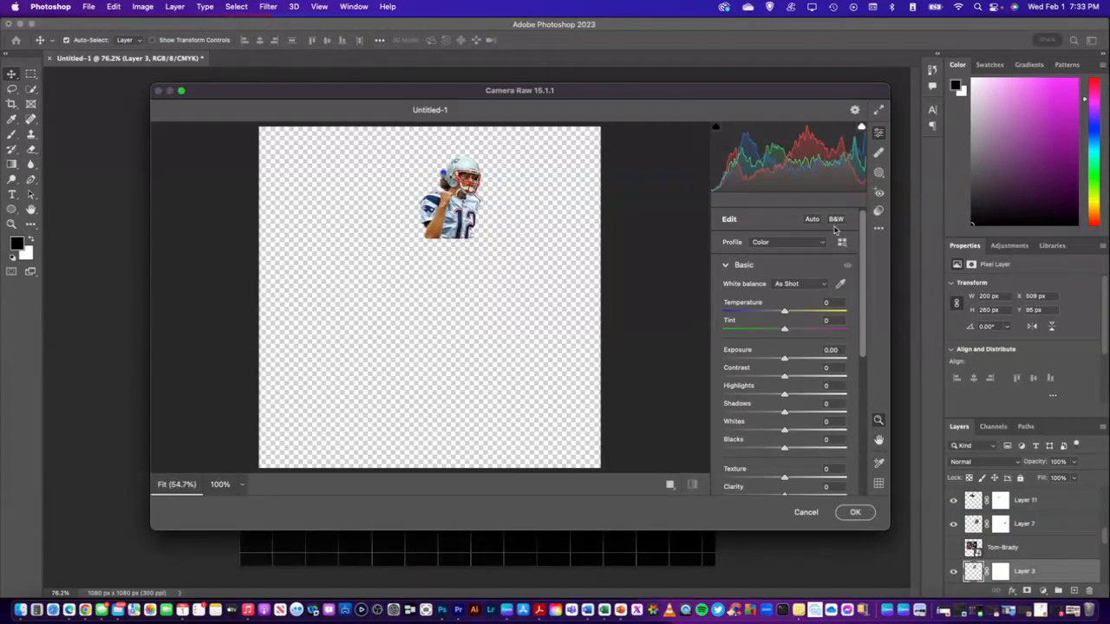
left_click(836, 220)
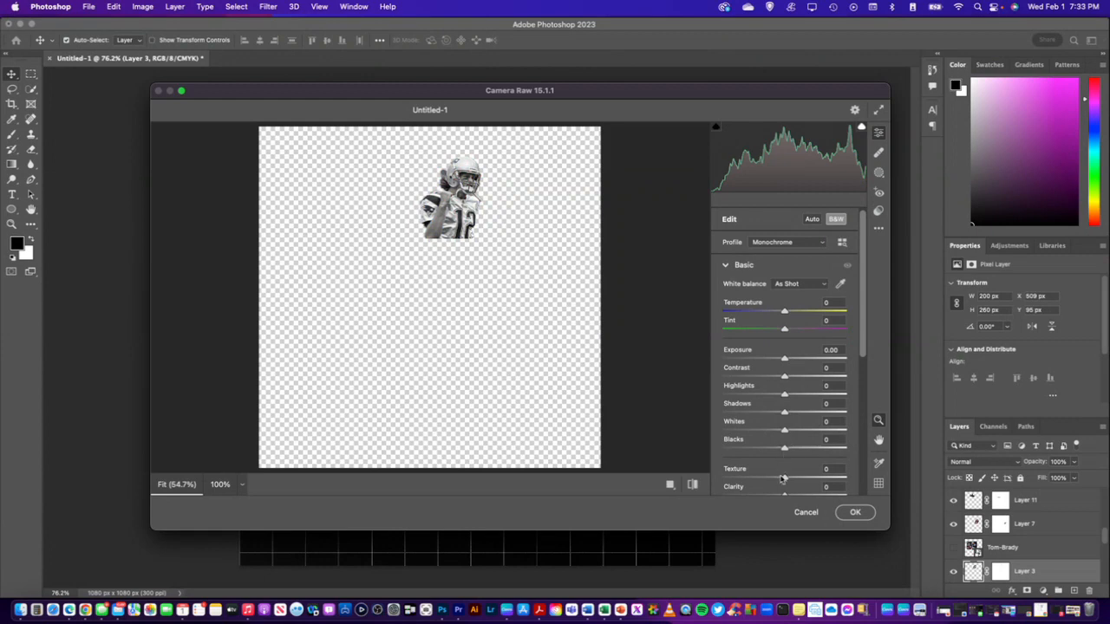
scroll(783, 479, "down", 2)
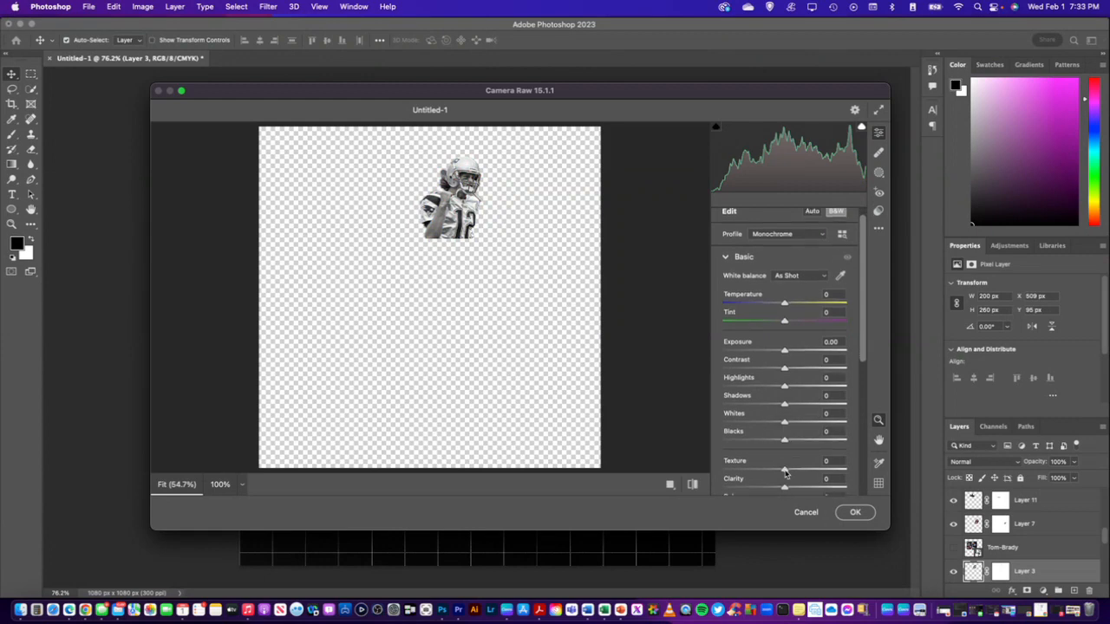
left_click_drag(785, 473, 853, 474)
left_click_drag(784, 487, 854, 492)
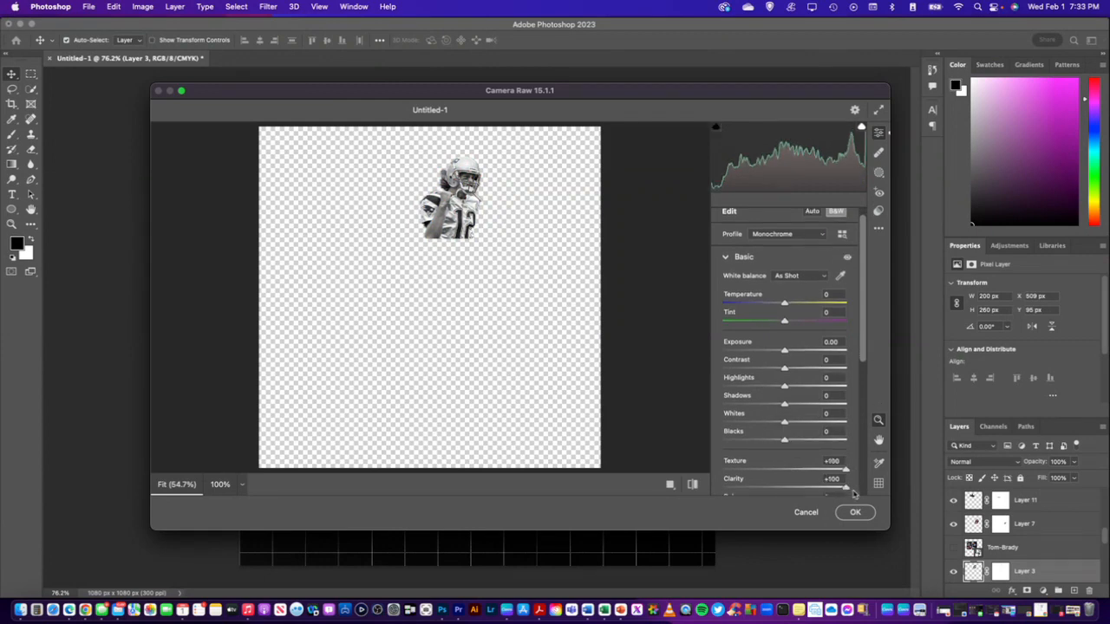
left_click(855, 512)
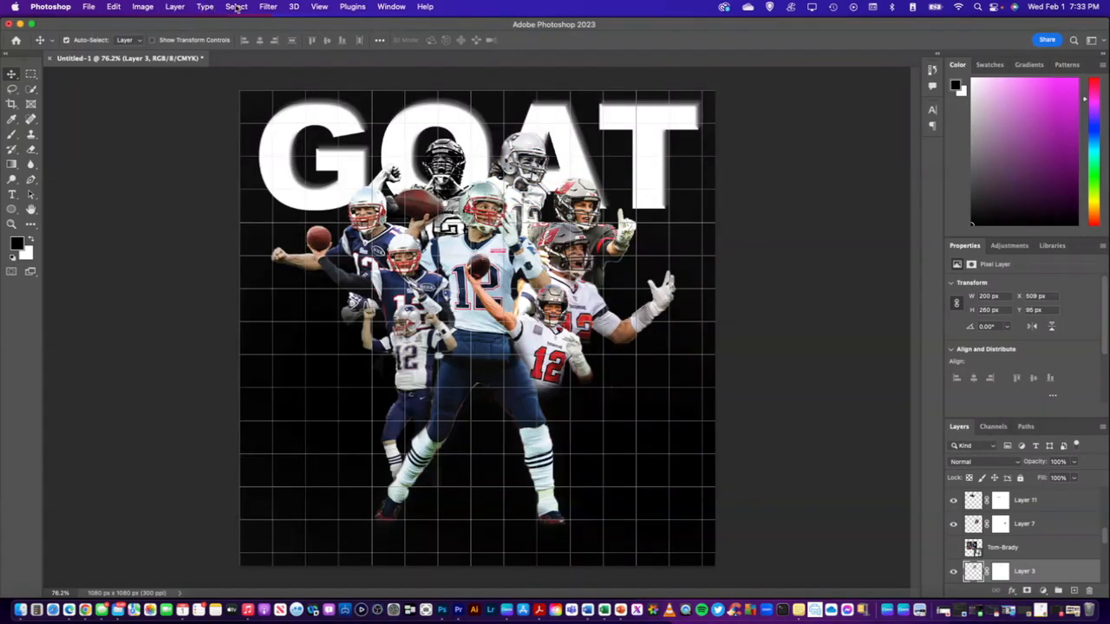
Apply the Camera Raw Filter to Layer 3 again with Texture at about +98 and Clarity at about +97
left_click(265, 7)
left_click(313, 94)
scroll(799, 463, "down", 1)
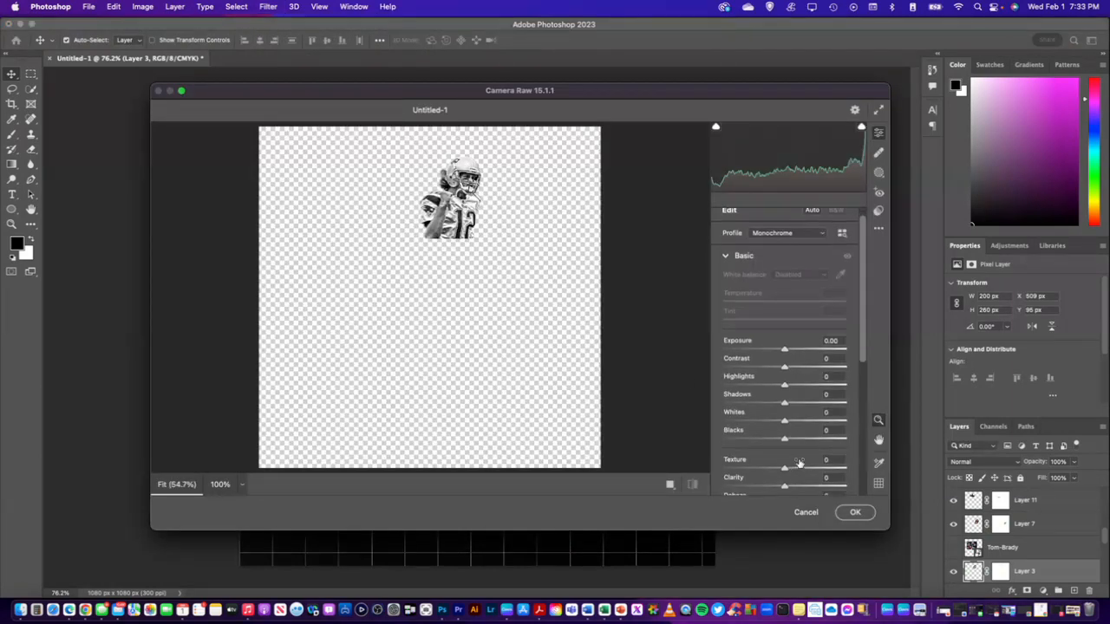
scroll(800, 464, "down", 1)
left_click_drag(785, 461, 844, 460)
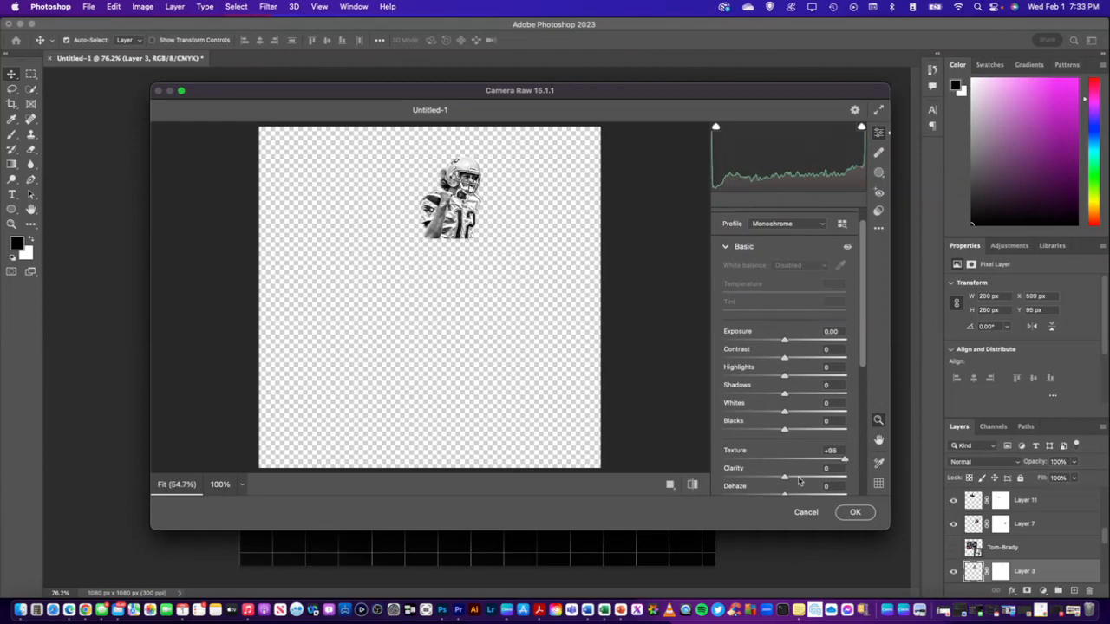
left_click_drag(786, 483, 843, 482)
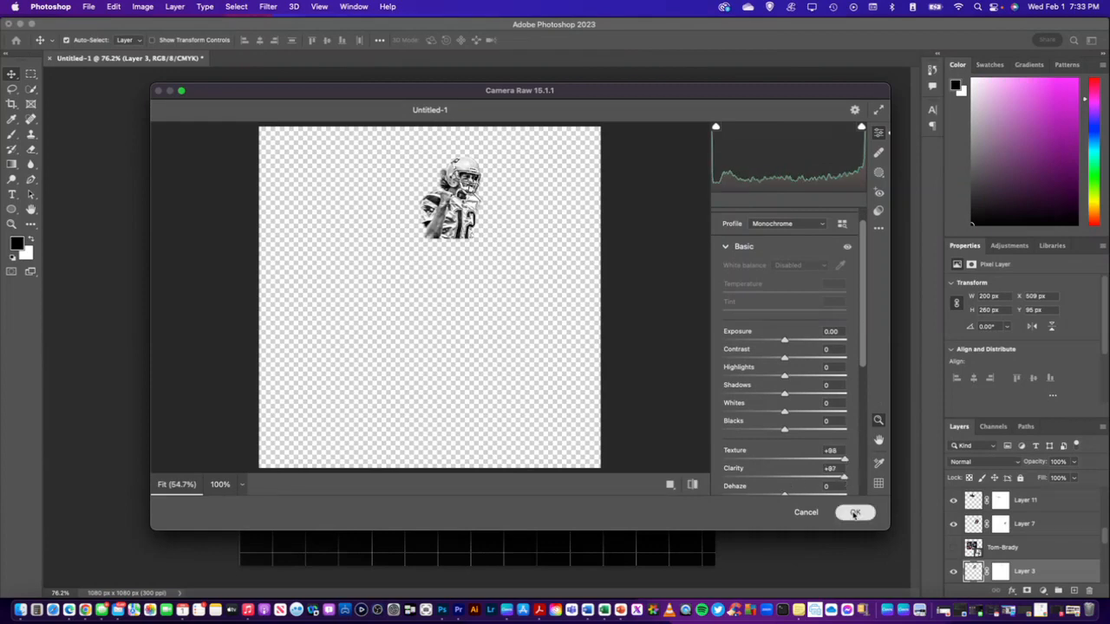
left_click(854, 512)
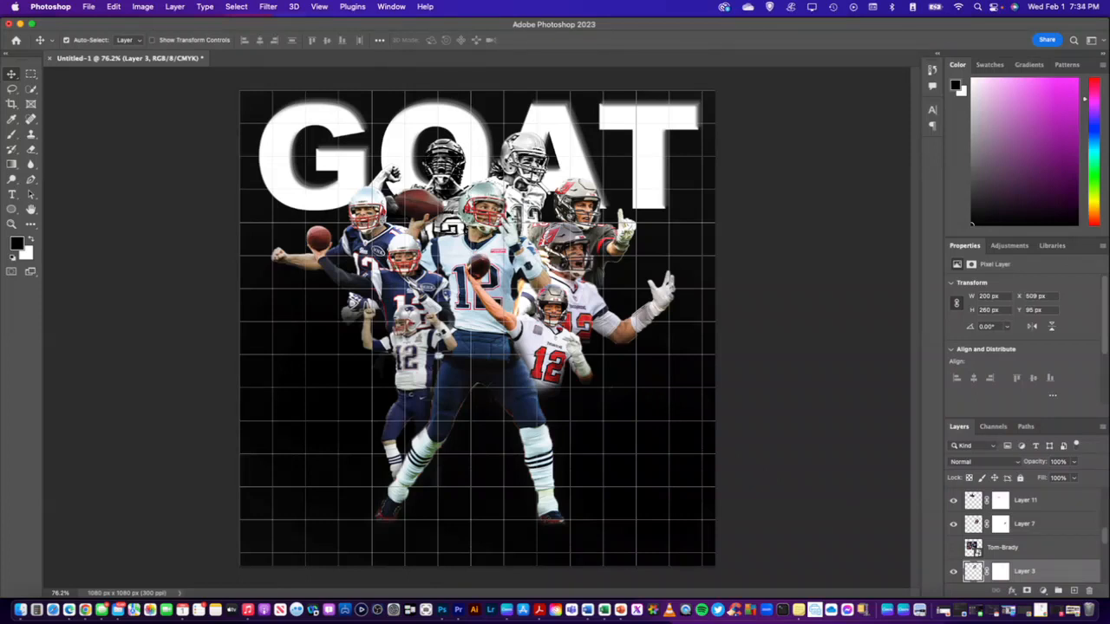
Save the collage in Photoshop format as BRADY.psd in the Creative Cloud Files folder
left_click(89, 7)
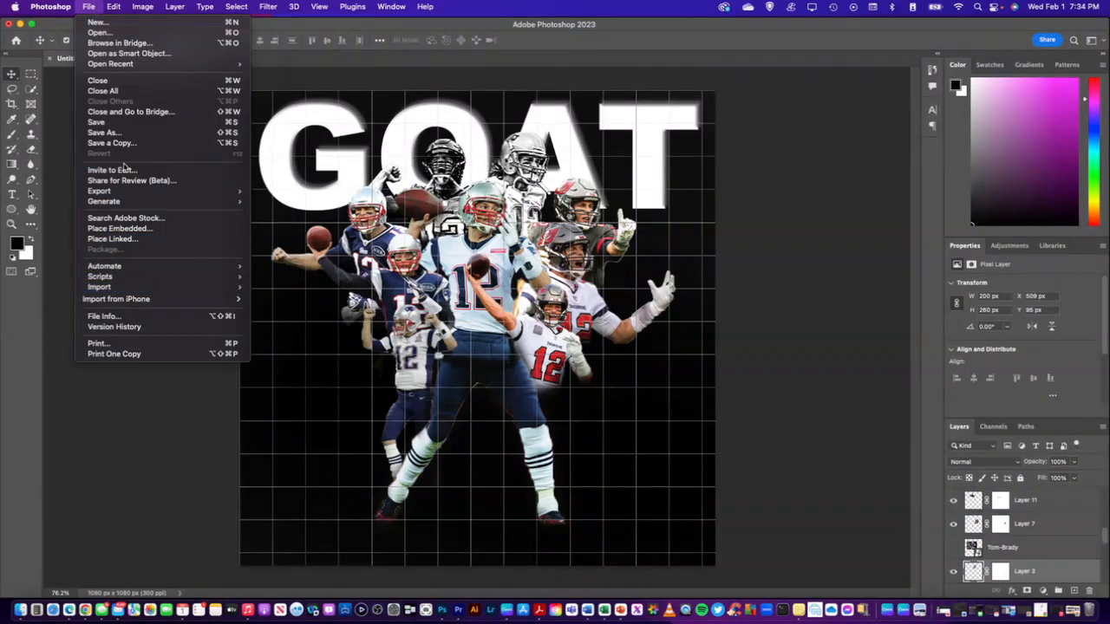
left_click(124, 127)
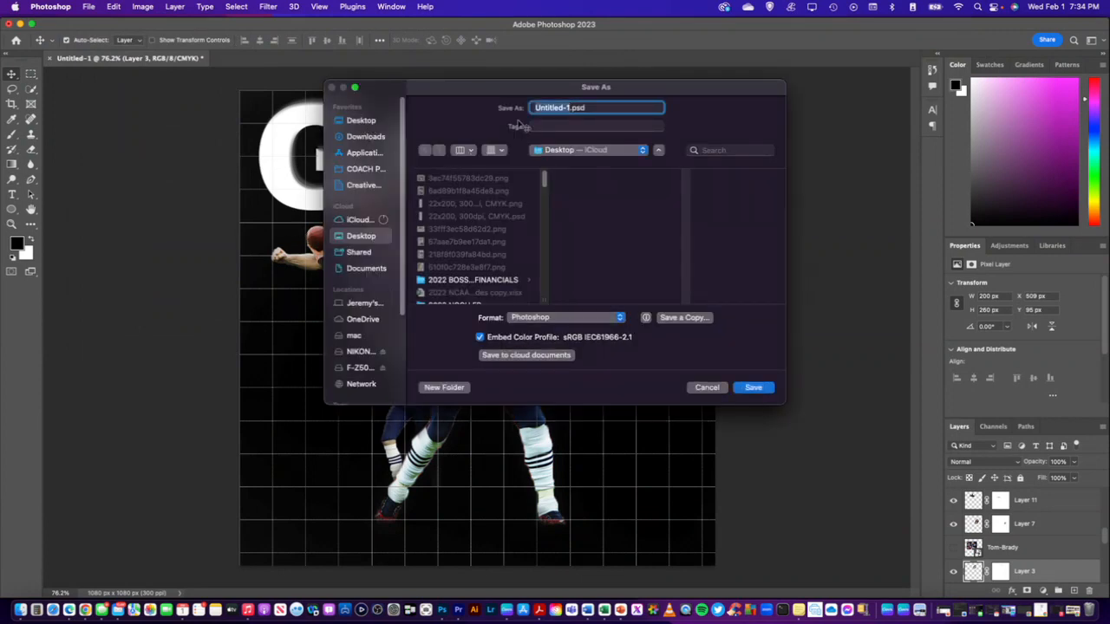
type("BRADY")
scroll(384, 319, "down", 1)
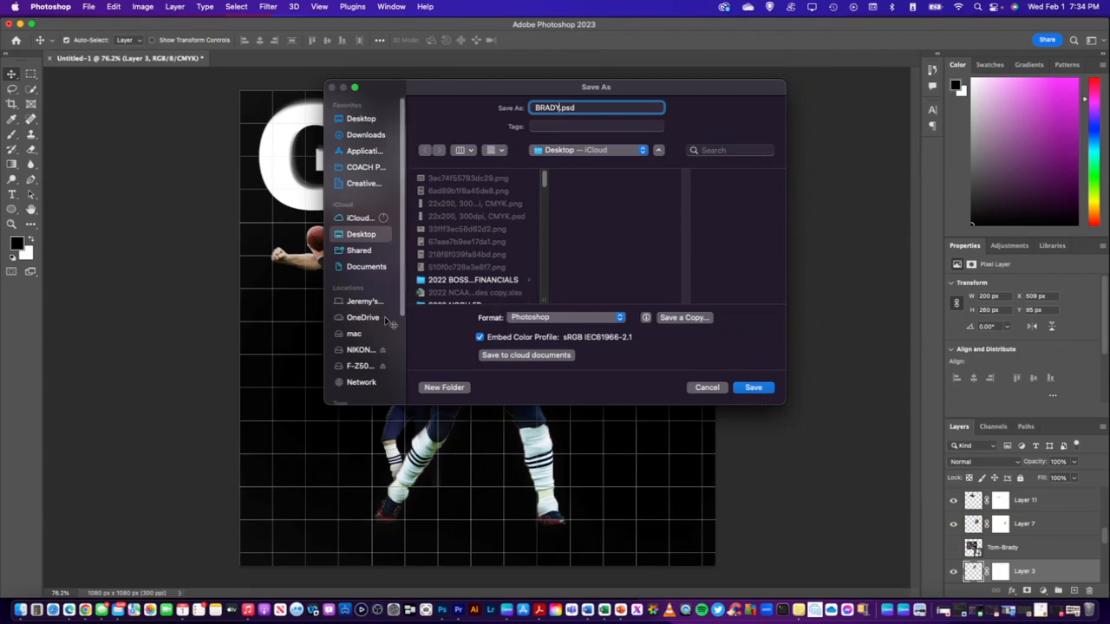
scroll(385, 318, "up", 1)
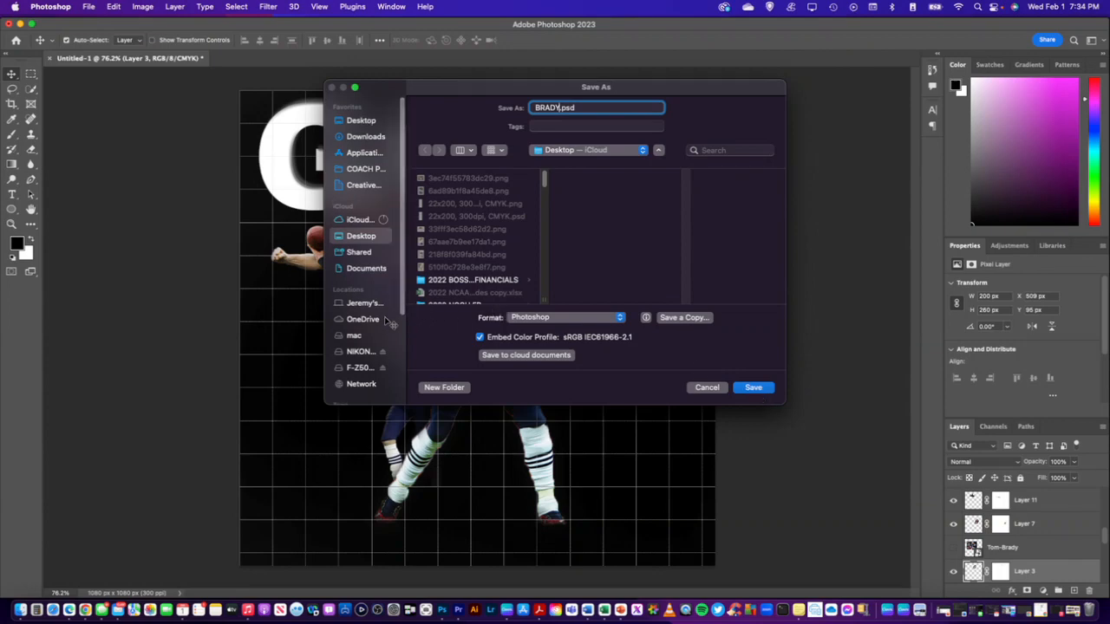
left_click(371, 190)
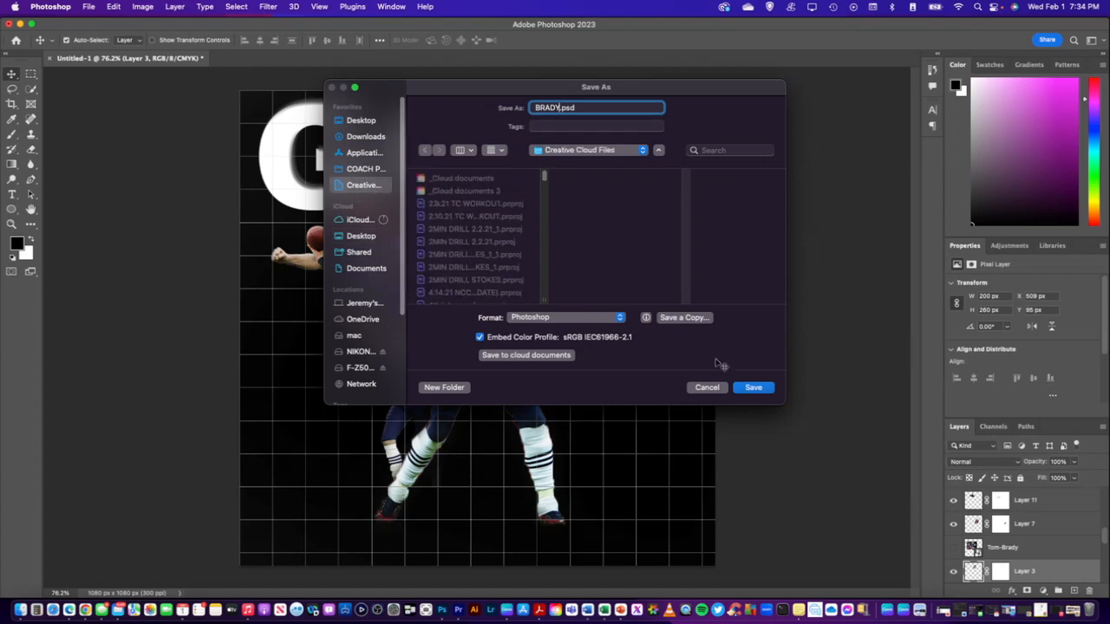
left_click(754, 388)
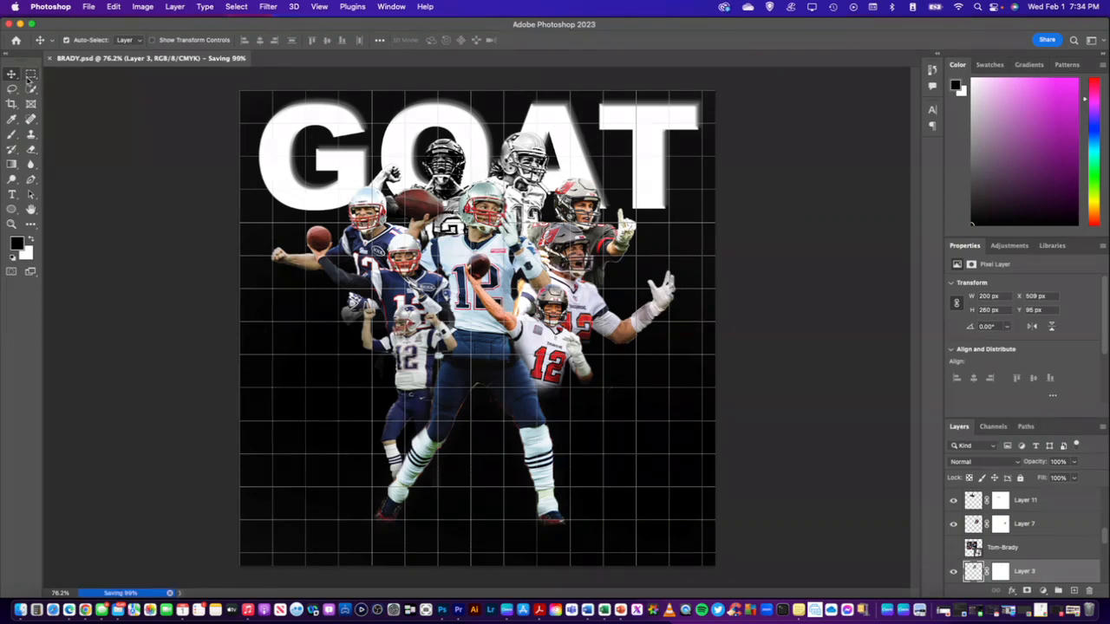
Convert the navy-jersey player with the outstretched arm on Layer 5 to black and white in the Camera Raw Filter, with Texture +100 and Clarity about +97
left_click(364, 227)
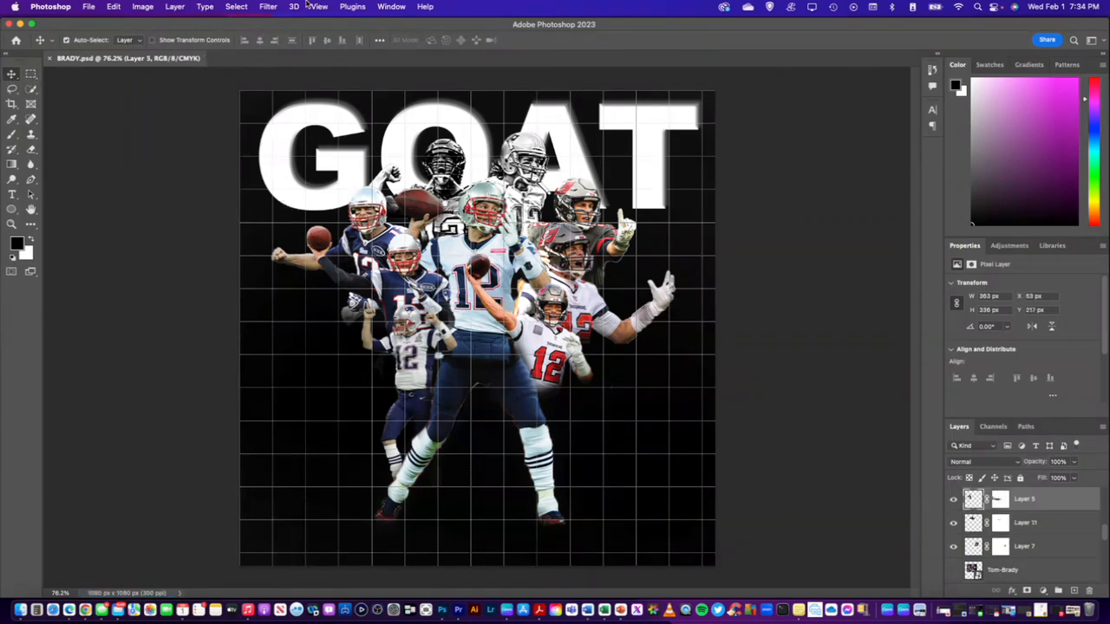
left_click(268, 7)
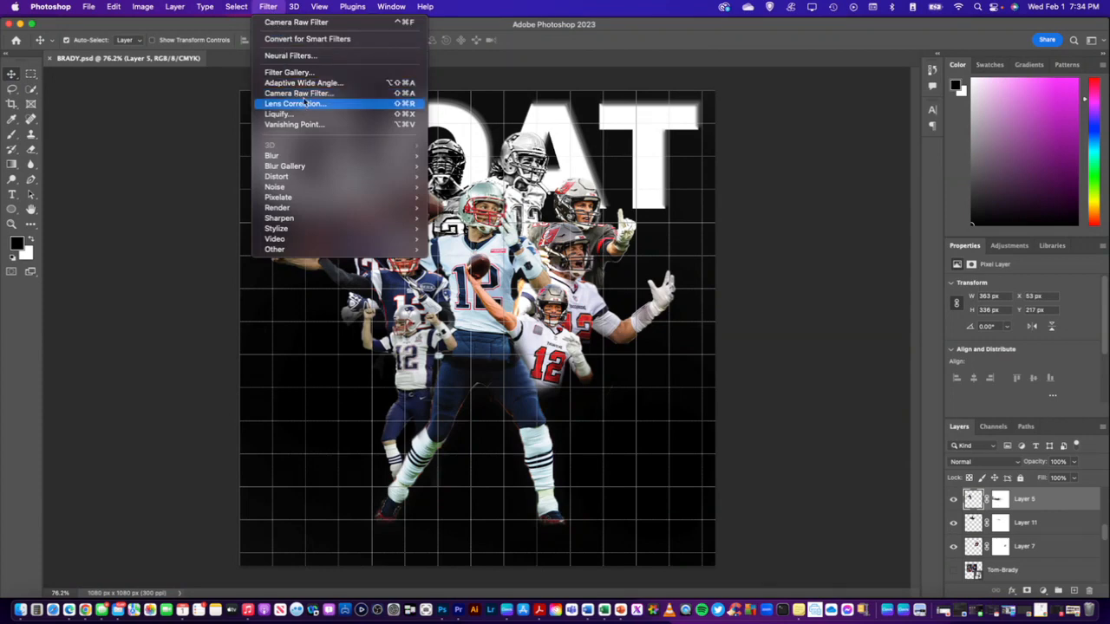
left_click(299, 93)
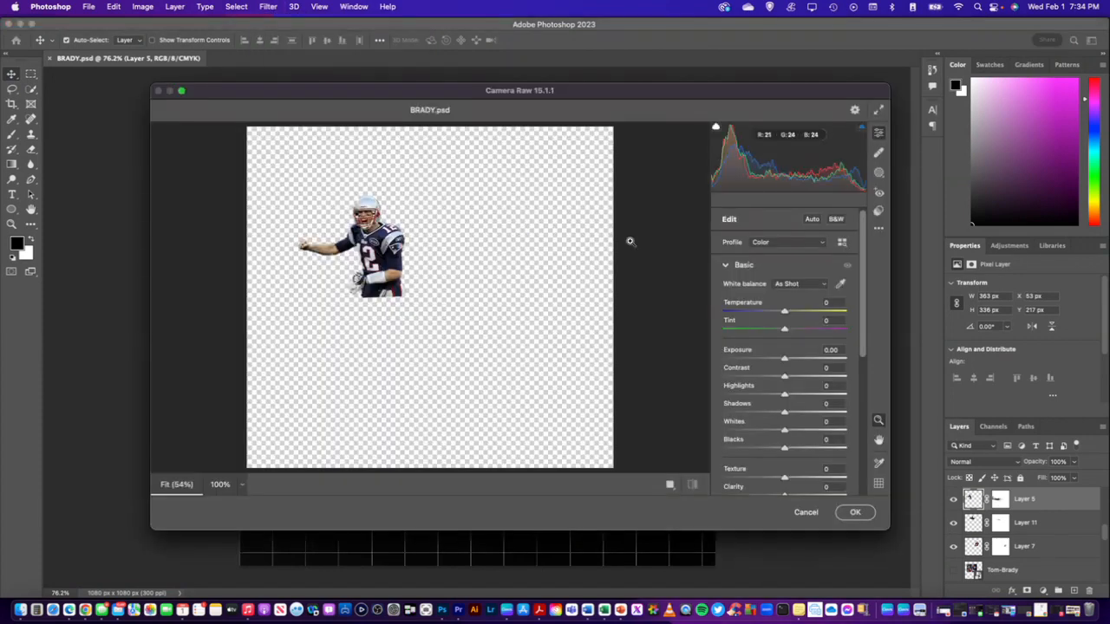
left_click(834, 224)
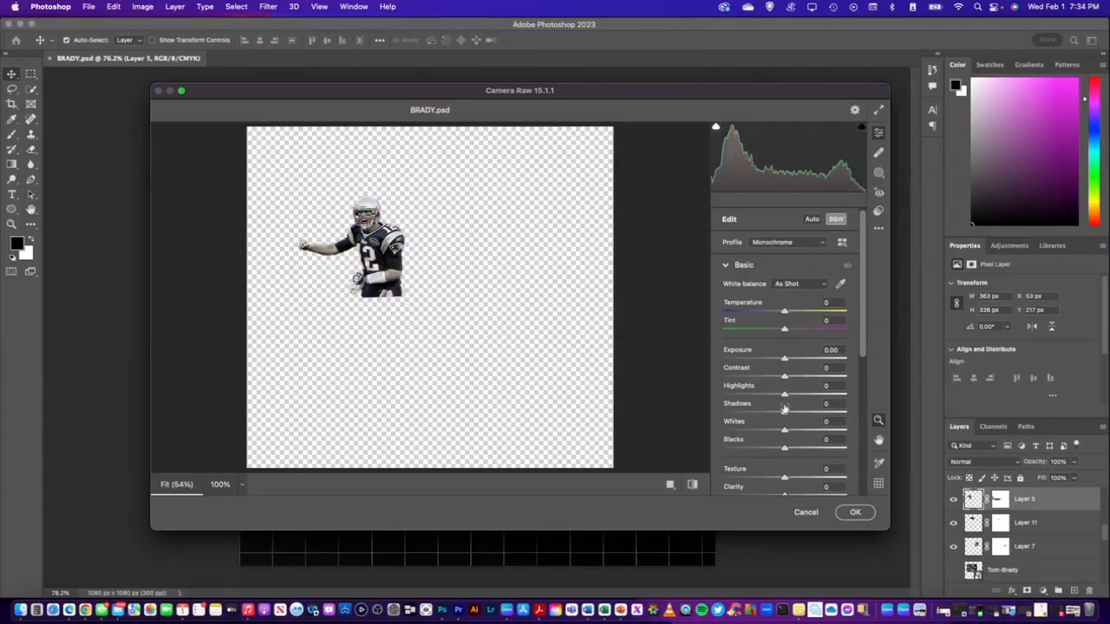
scroll(789, 424, "down", 1)
scroll(793, 442, "down", 2)
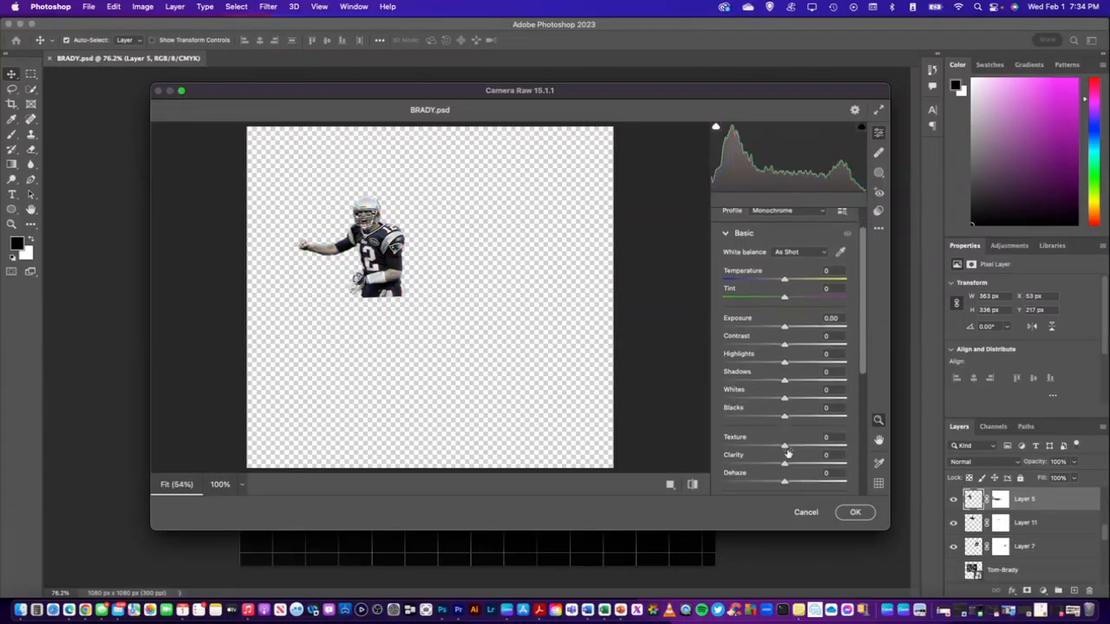
left_click_drag(785, 447, 856, 449)
left_click_drag(784, 465, 845, 463)
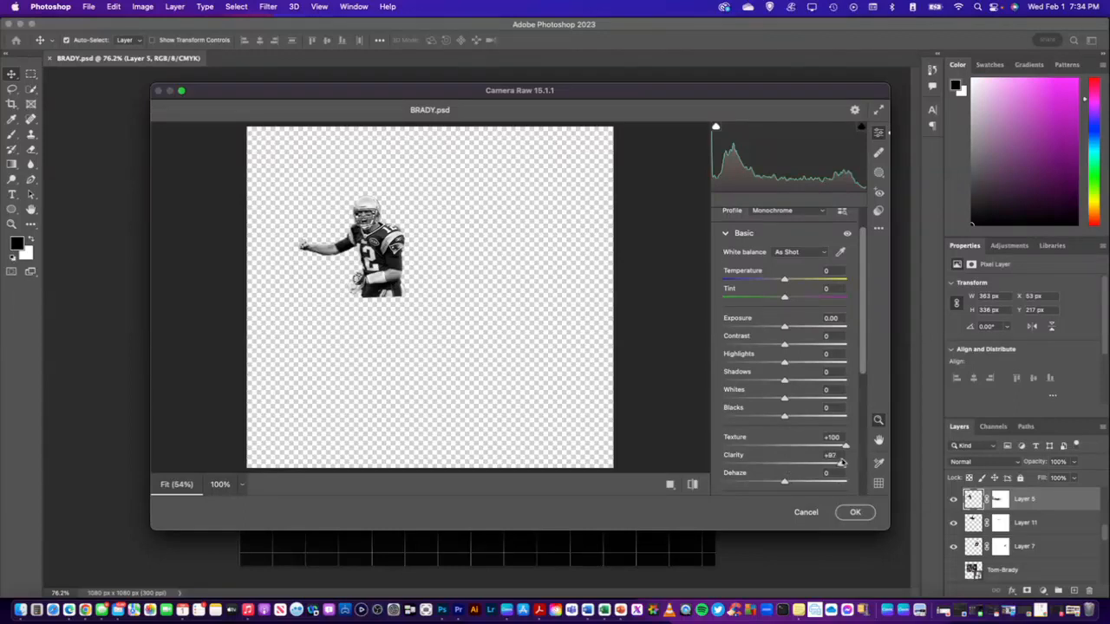
left_click(854, 511)
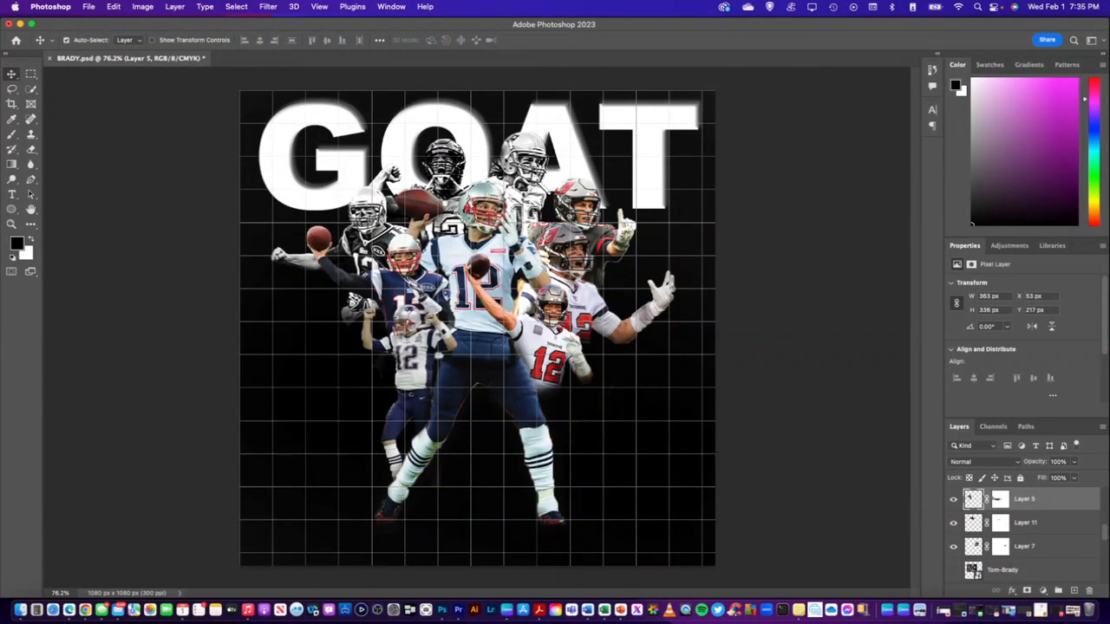
Apply a second Camera Raw Filter pass to the black-and-white player on Layer 5 with Texture +100 and Clarity +100
left_click(268, 7)
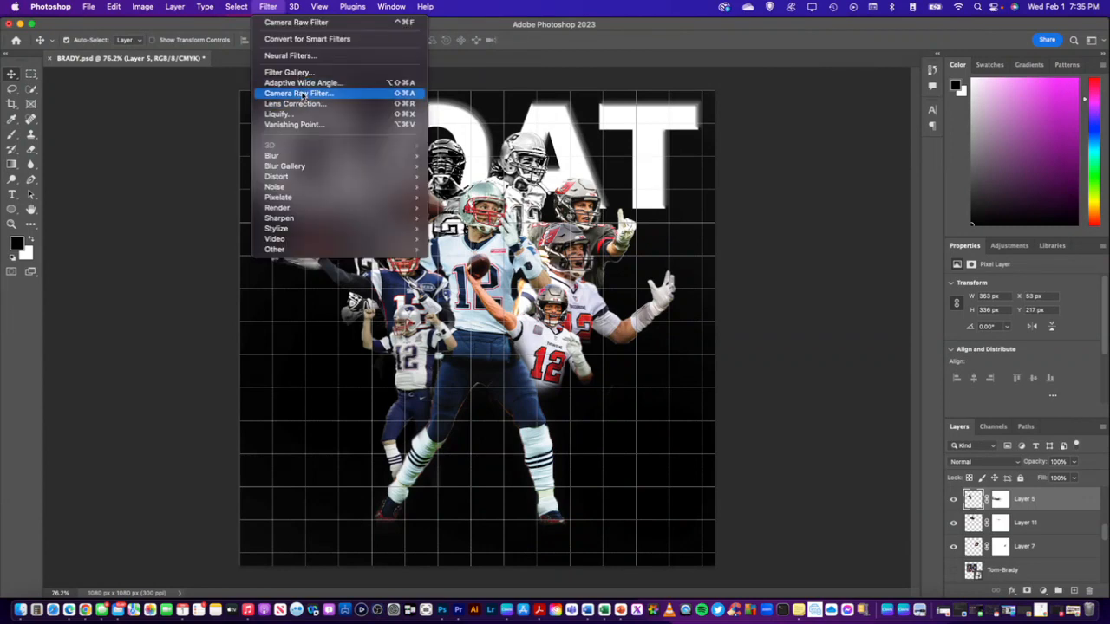
left_click(302, 94)
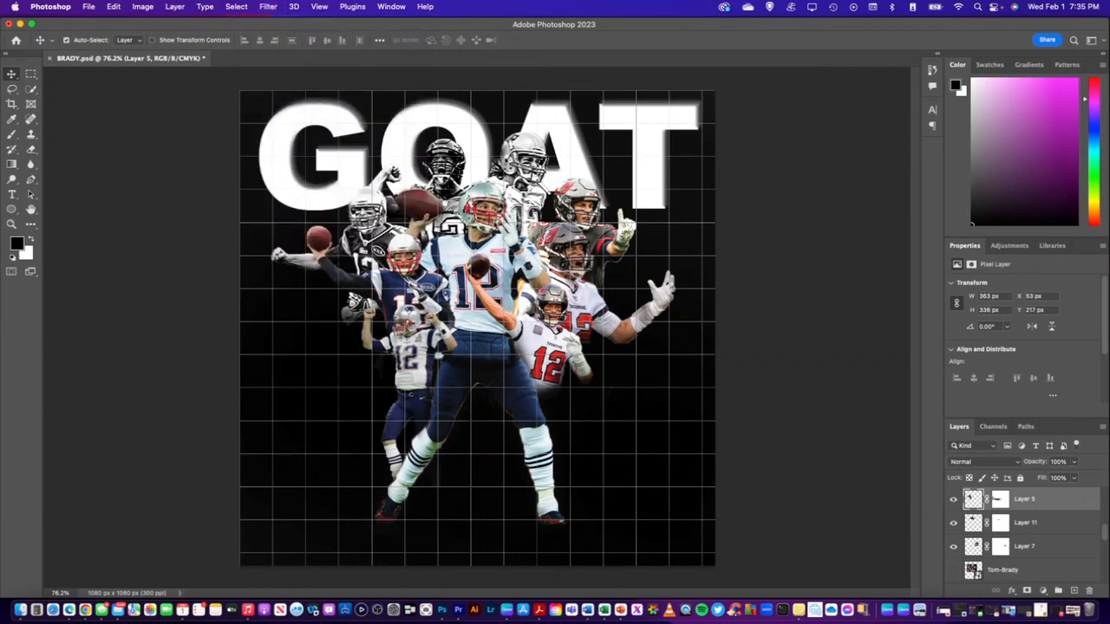
scroll(774, 448, "down", 1)
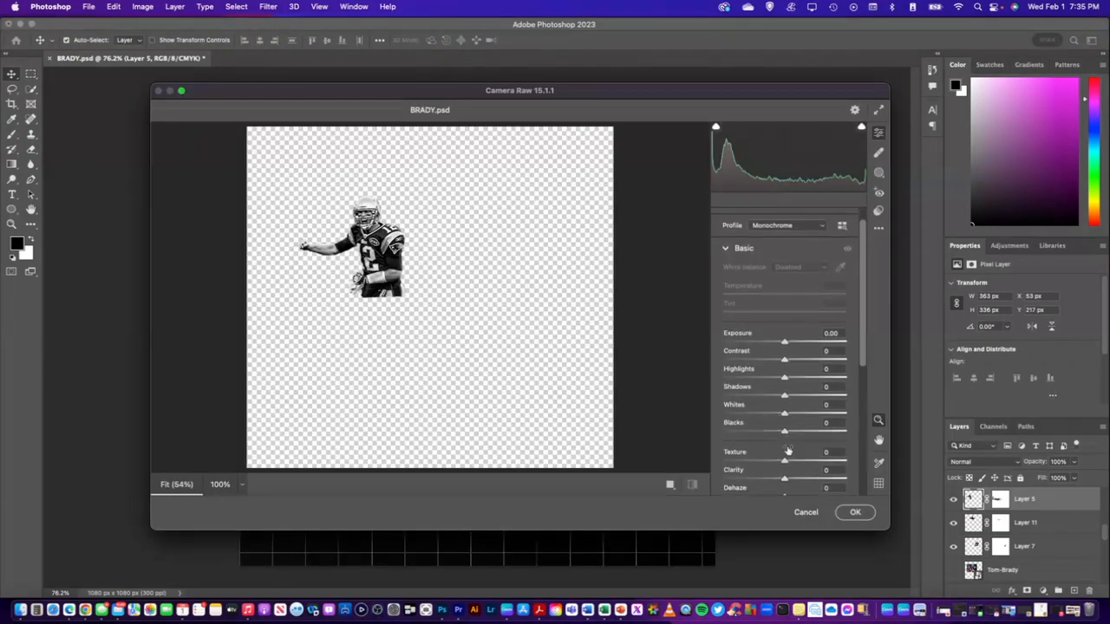
left_click_drag(784, 461, 847, 462)
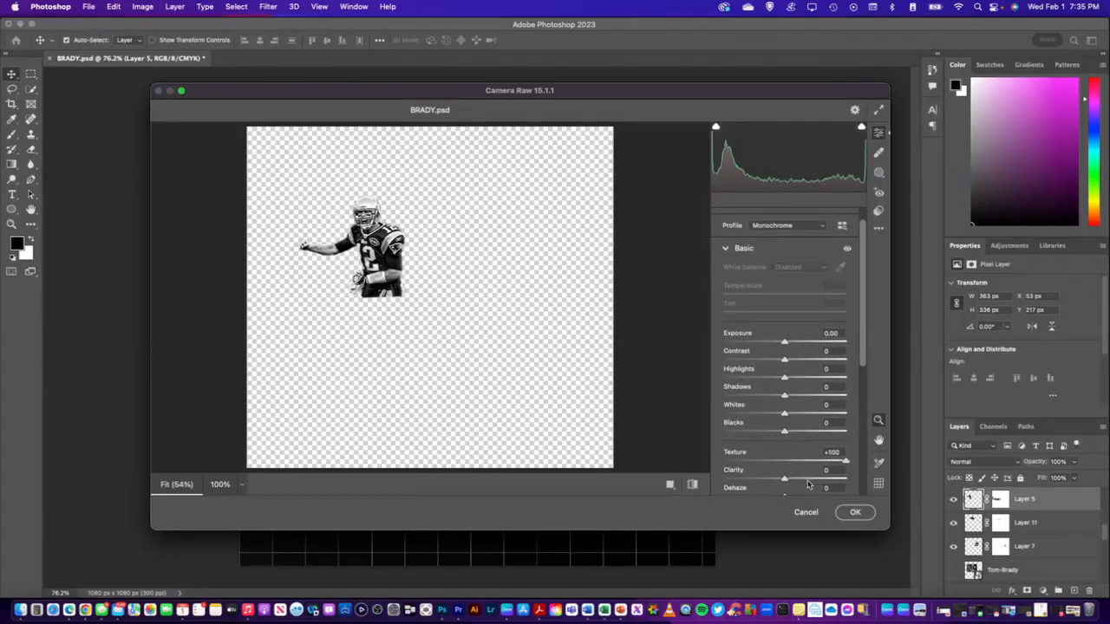
left_click_drag(784, 481, 848, 479)
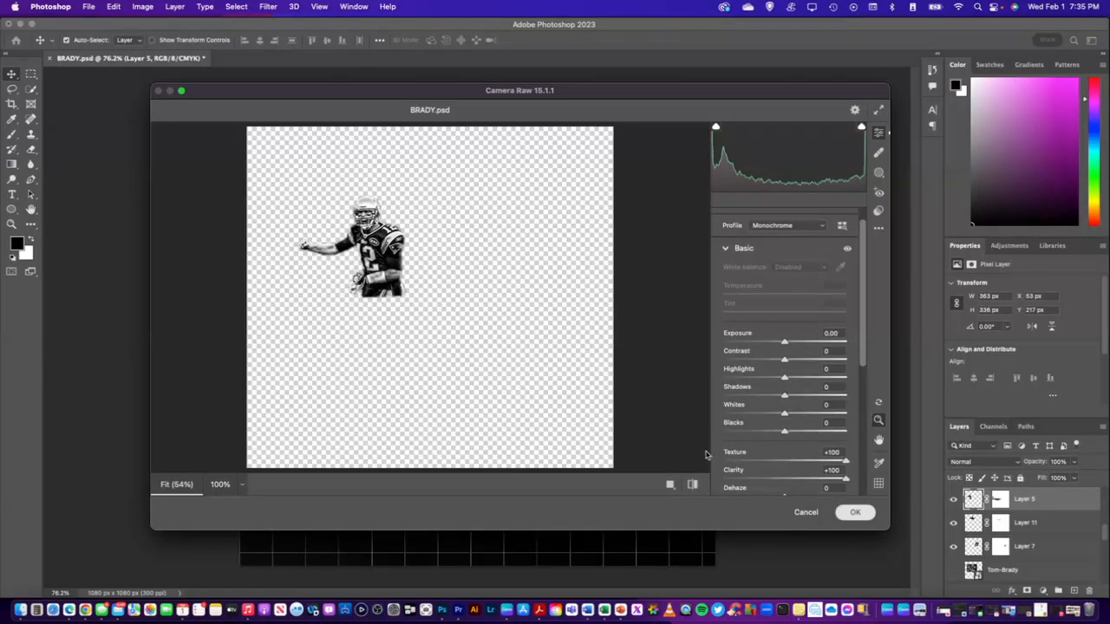
key("Return")
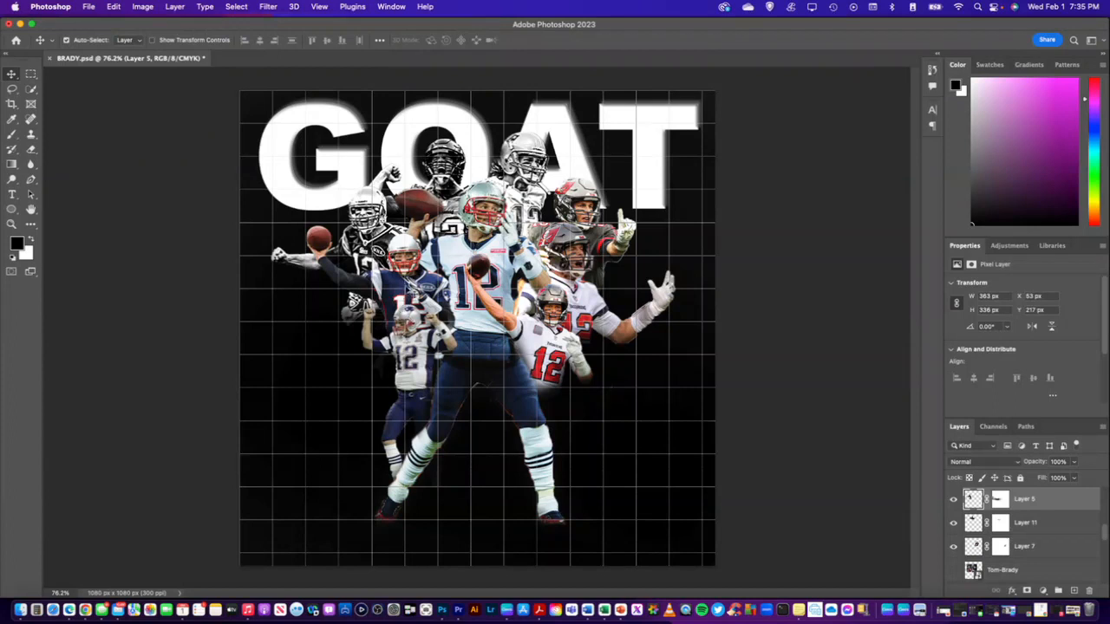
Convert the throwing player on Layer 8 to black and white in the Camera Raw Filter with Texture +99 and Clarity +100
left_click(269, 7)
left_click(296, 93)
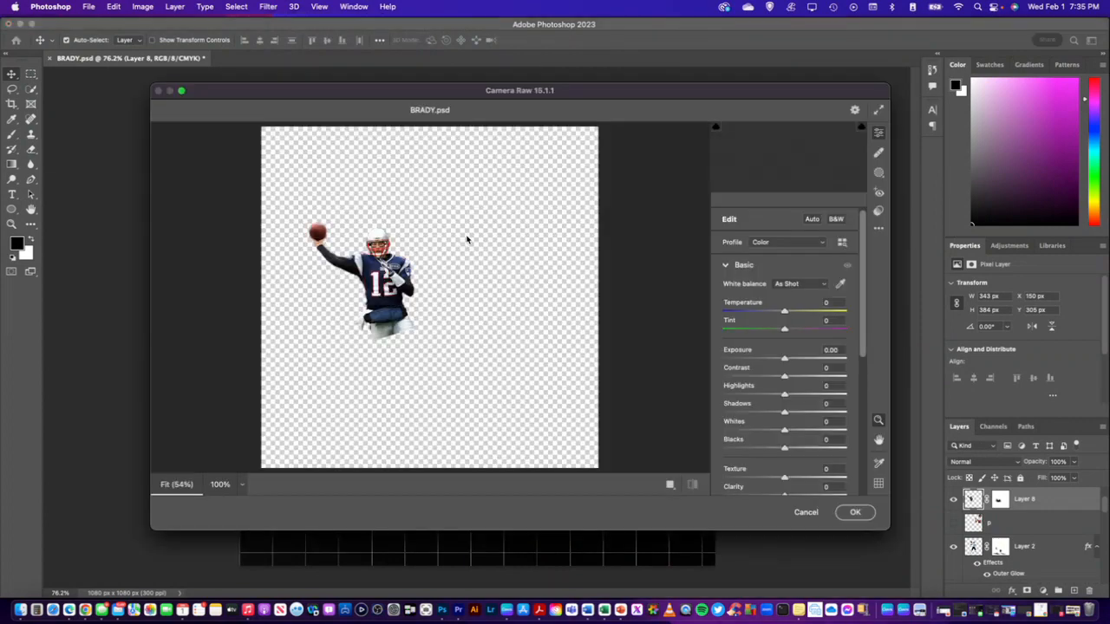
scroll(755, 371, "down", 1)
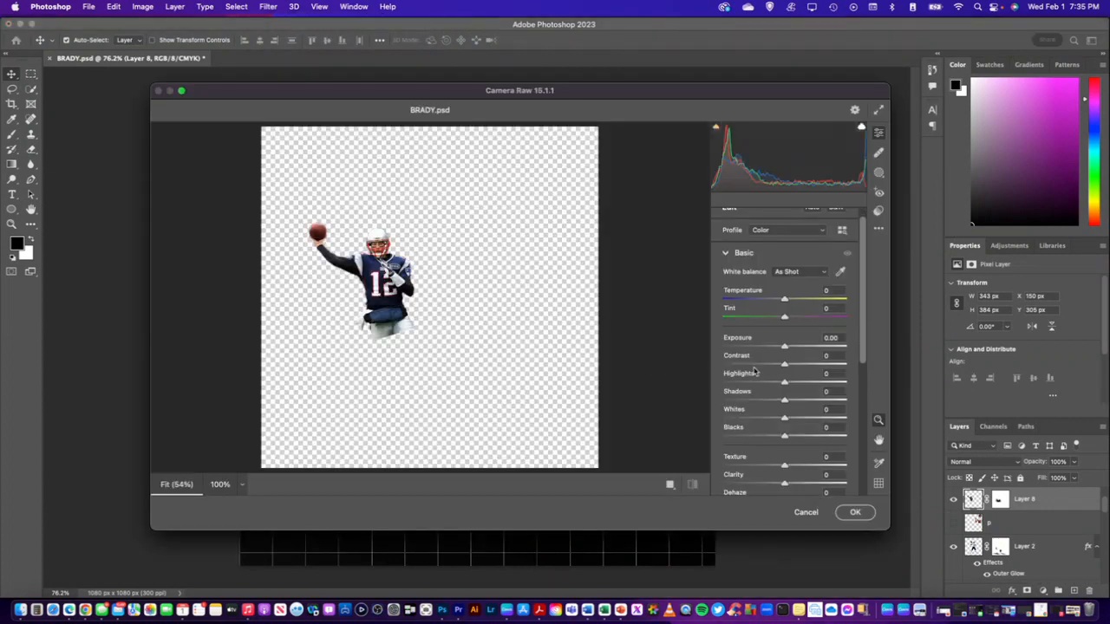
left_click(836, 209)
scroll(791, 466, "down", 1)
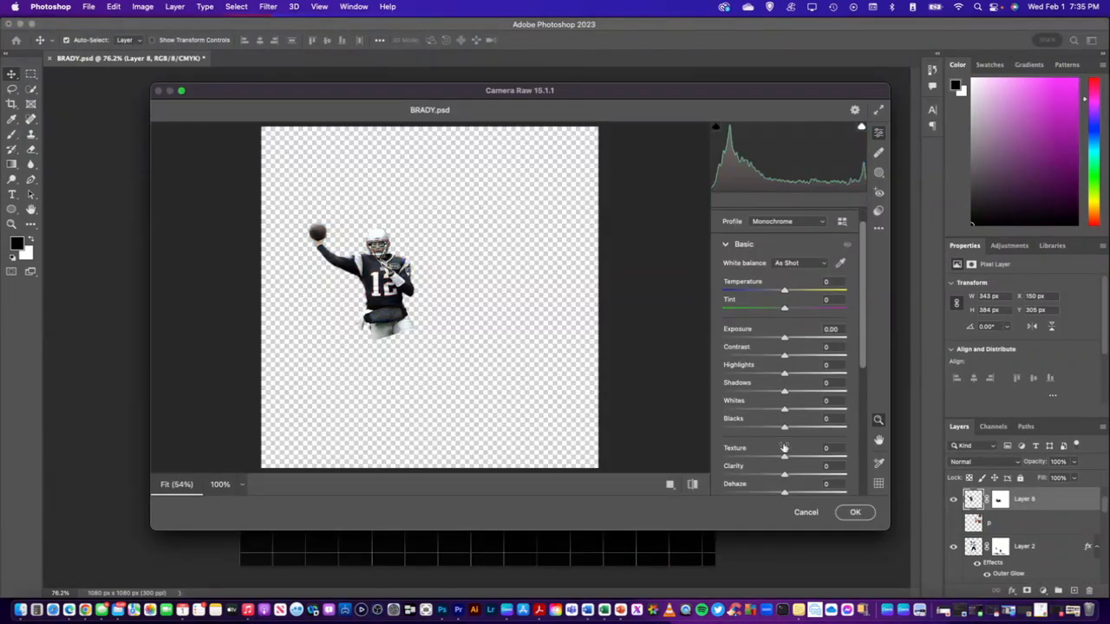
left_click(839, 458)
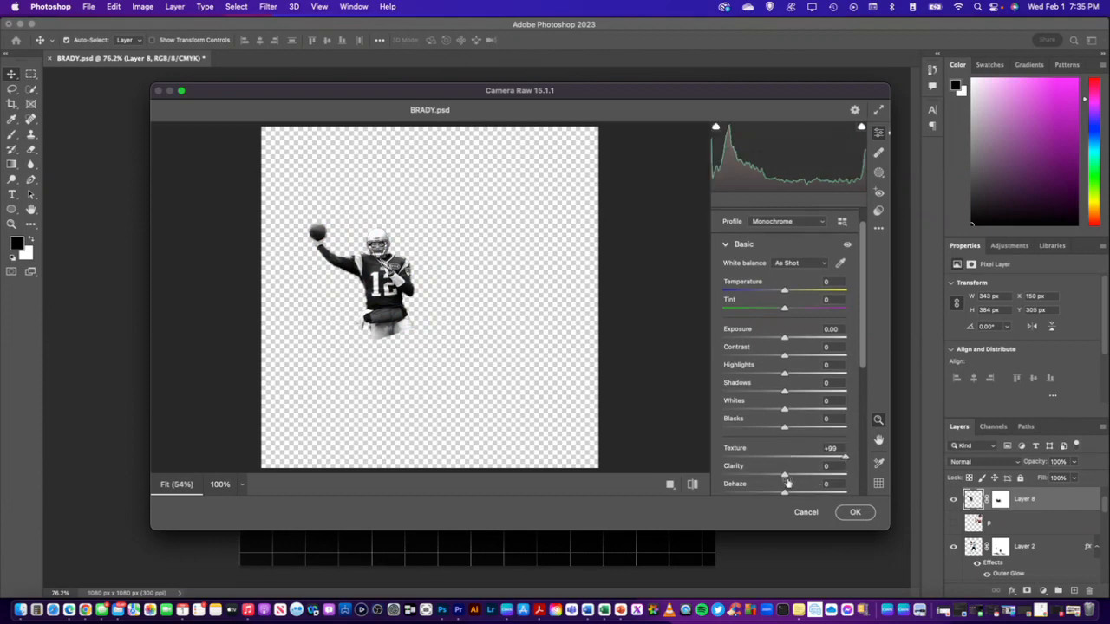
left_click_drag(786, 477, 851, 482)
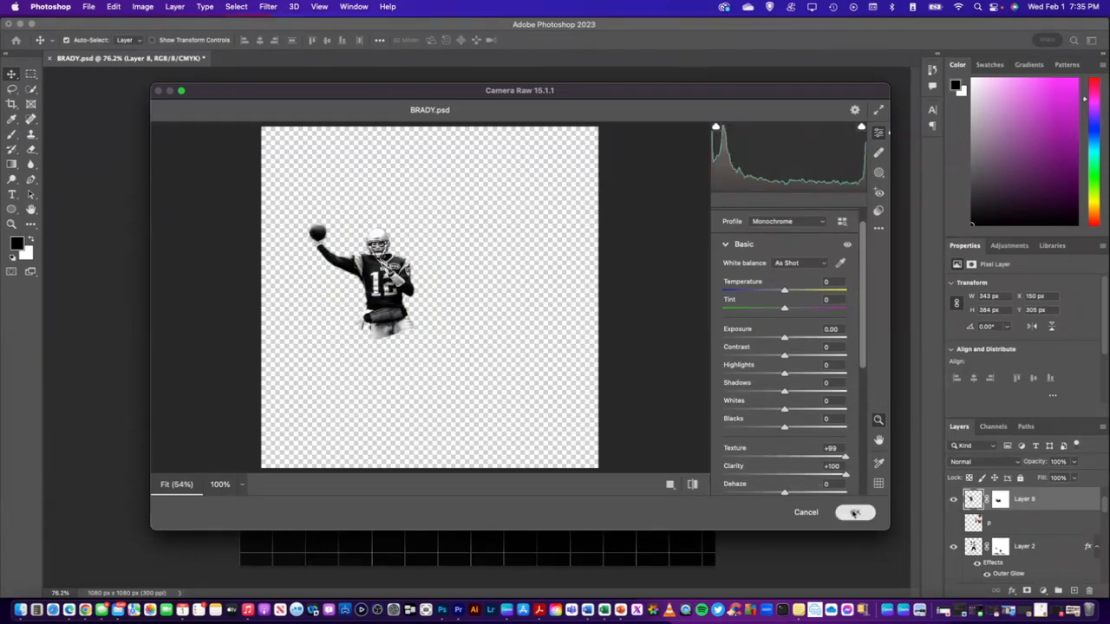
left_click(855, 512)
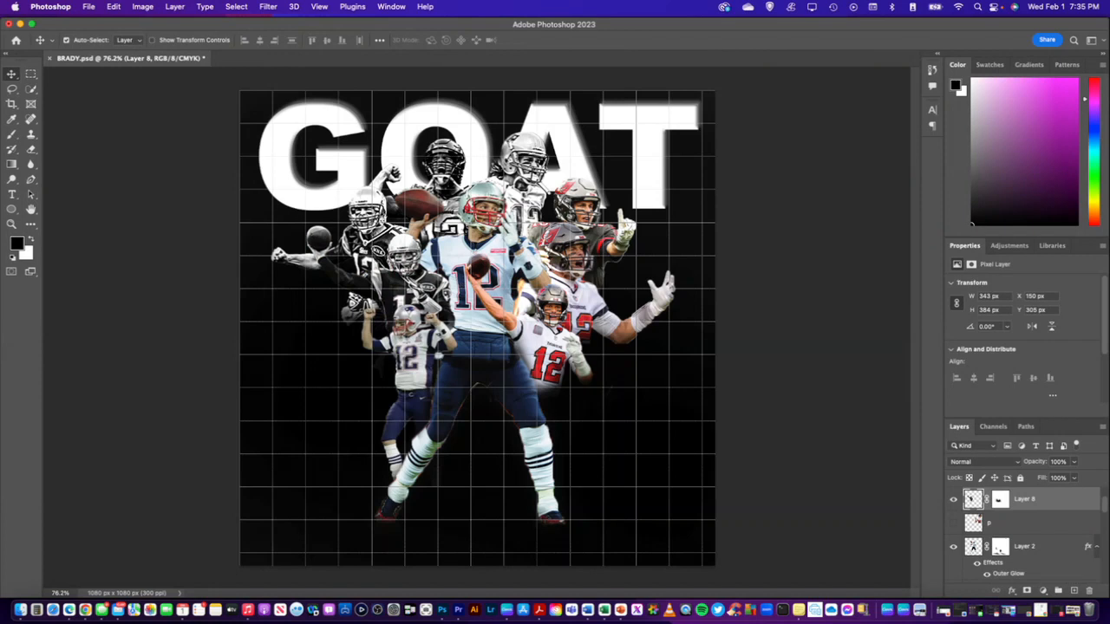
Apply the Camera Raw Filter to Layer 8 again, raising Texture and Clarity to intensify the black-and-white contrast
left_click(270, 9)
left_click(302, 93)
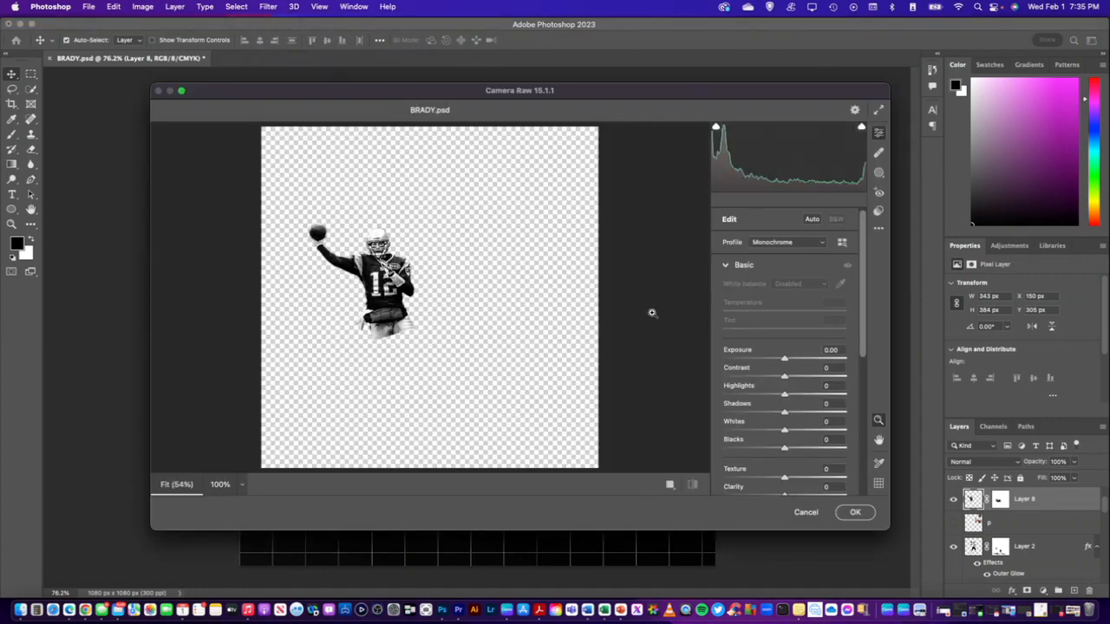
left_click_drag(782, 471, 848, 468)
left_click_drag(783, 488, 848, 488)
left_click(855, 511)
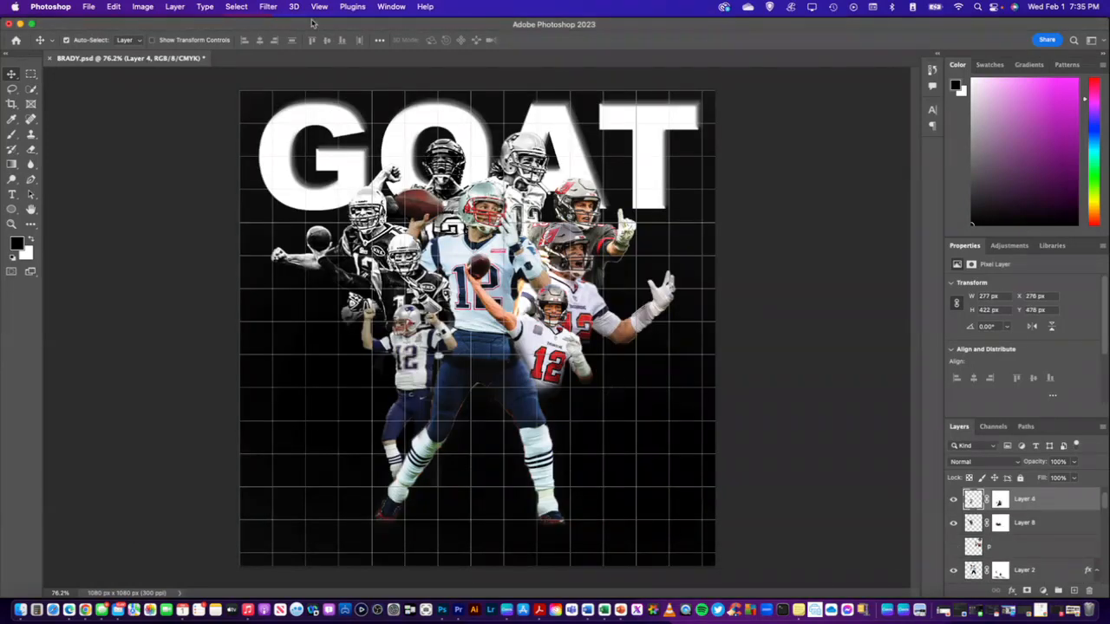
Convert the small player with raised arms on Layer 4 to black and white in the Camera Raw Filter, raising Texture and Clarity
left_click(266, 7)
left_click(295, 93)
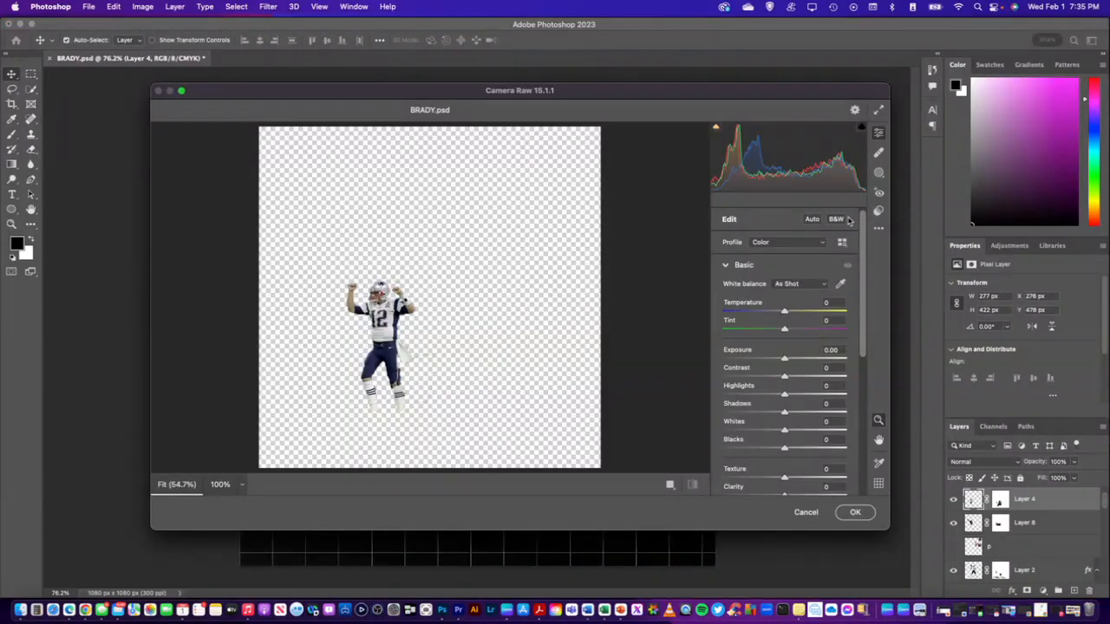
left_click(834, 219)
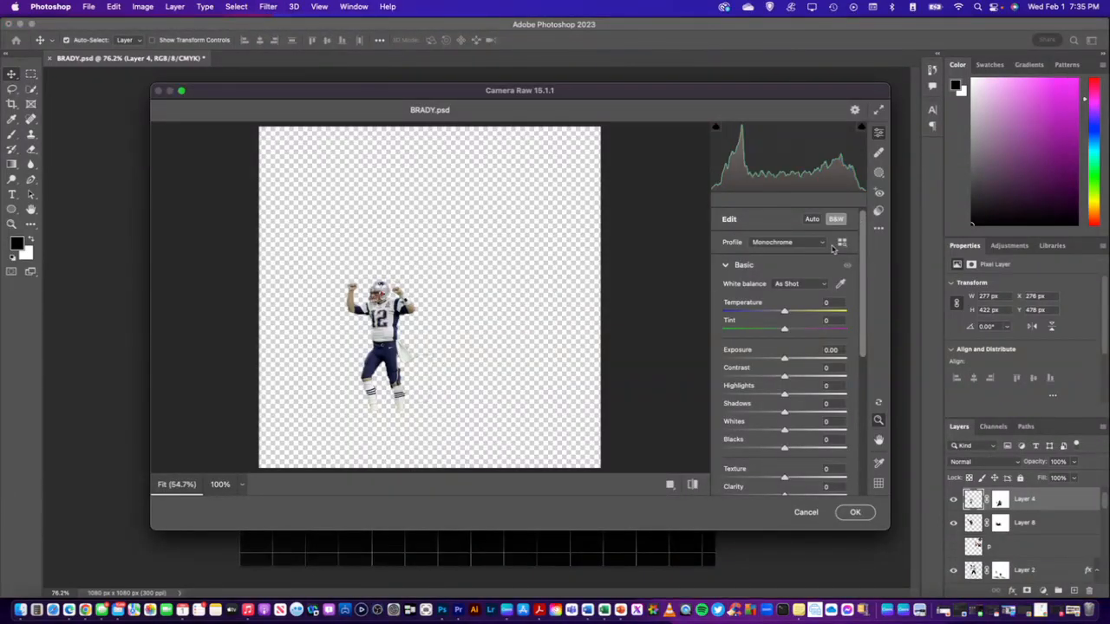
scroll(794, 420, "down", 3)
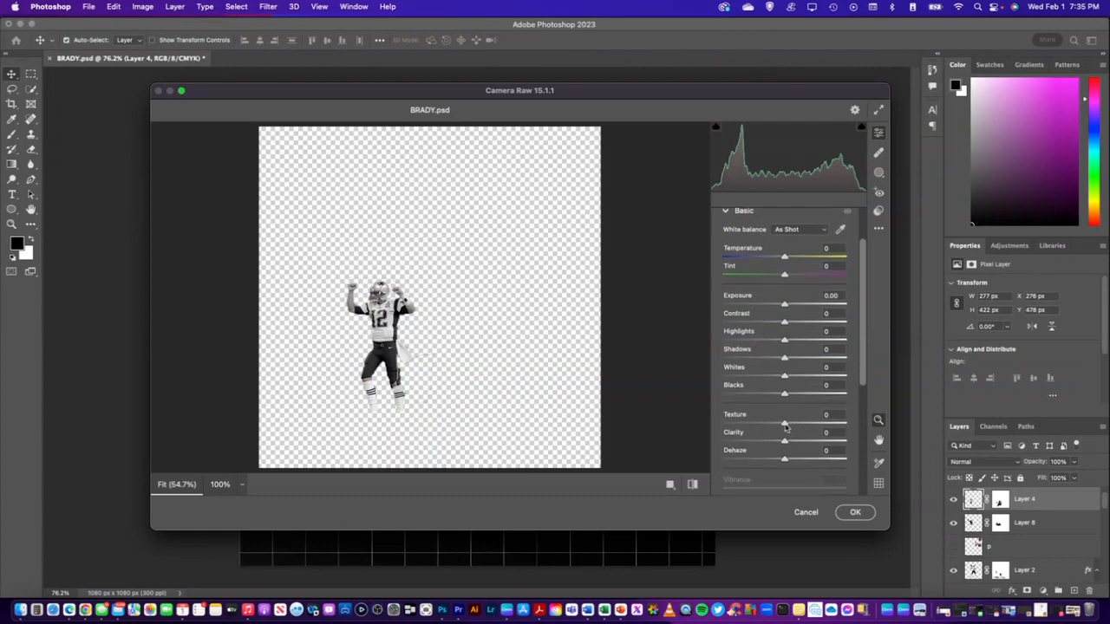
left_click_drag(784, 424, 845, 423)
left_click_drag(785, 444, 855, 445)
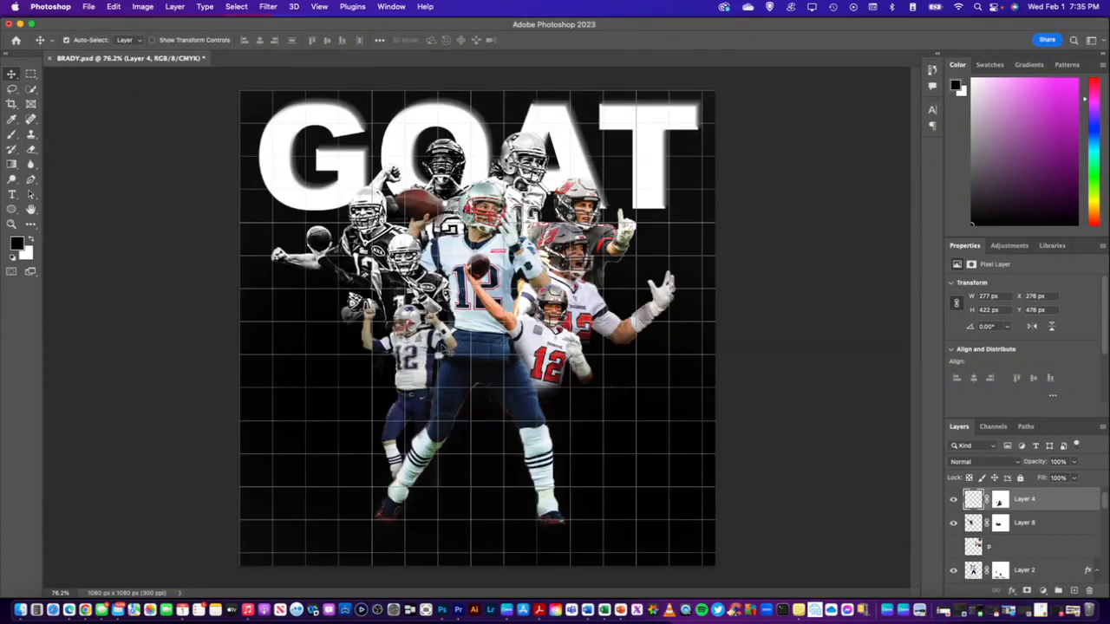
Apply a second Camera Raw Filter pass to the black-and-white player on Layer 4 with Texture +100 and Clarity +100
left_click(268, 6)
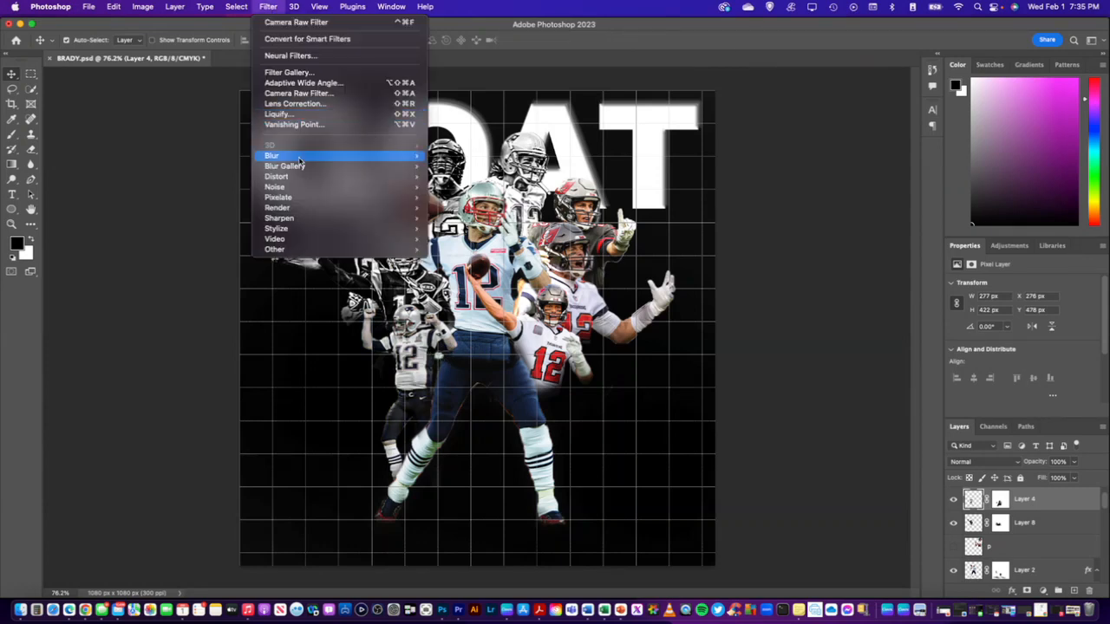
left_click(299, 89)
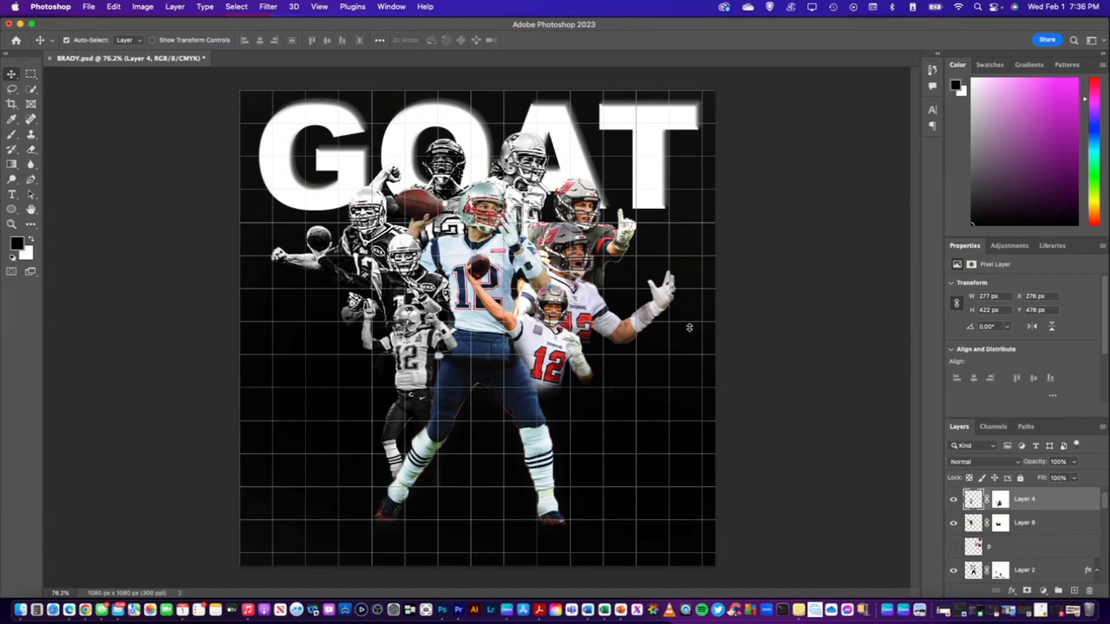
scroll(785, 430, "down", 5)
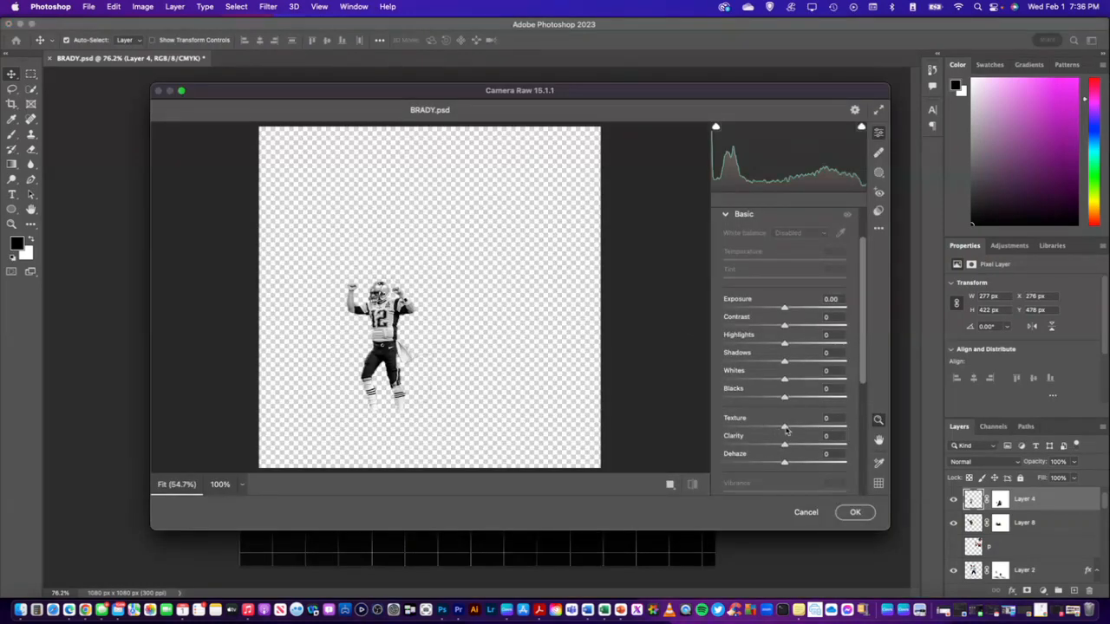
left_click_drag(786, 430, 852, 447)
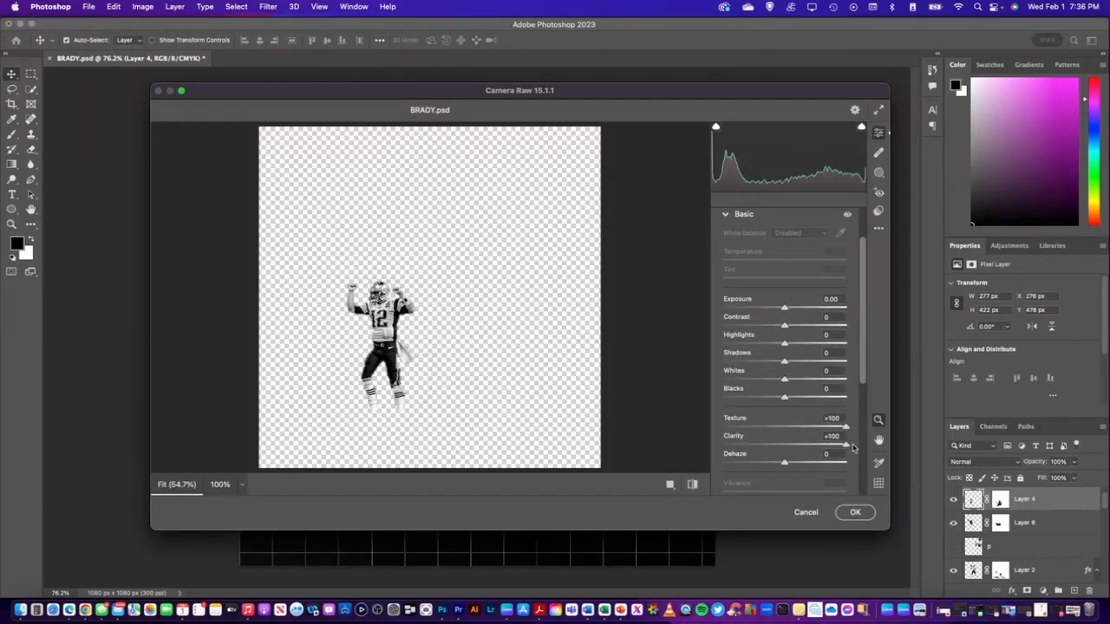
left_click(853, 512)
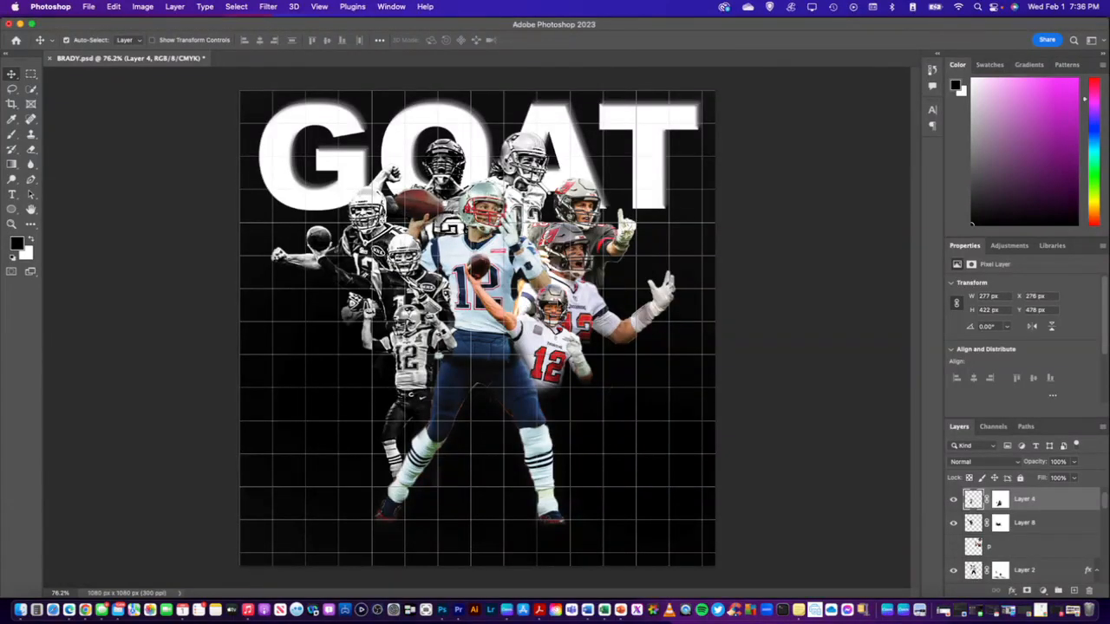
Convert the pointing player on Layer 7 to black and white in the Camera Raw Filter with Texture +100 and Clarity +100
left_click(598, 234)
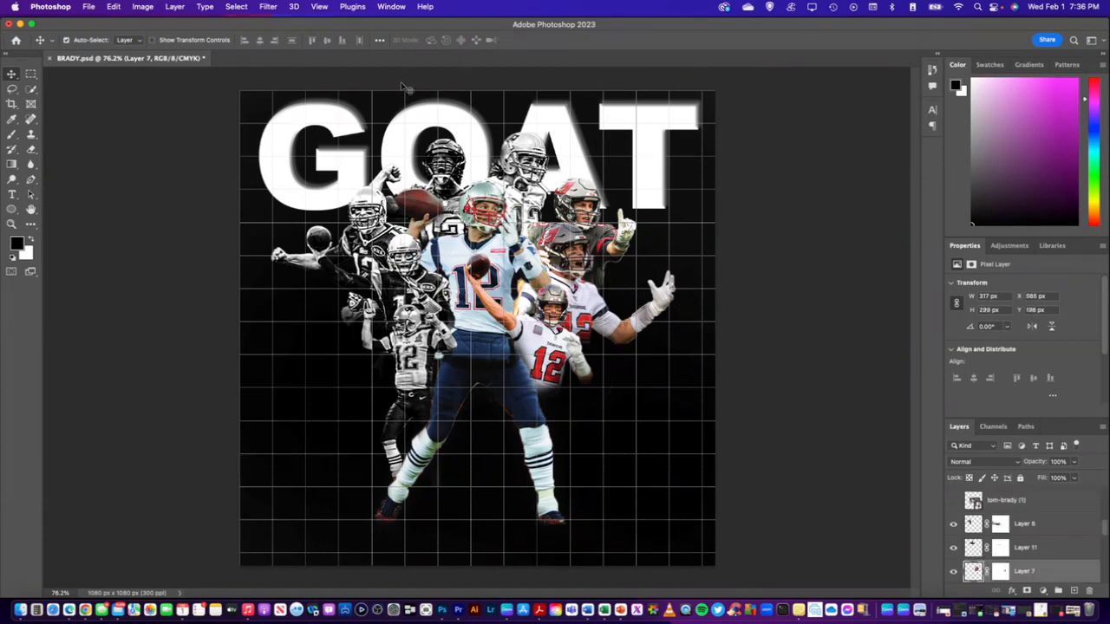
left_click(268, 11)
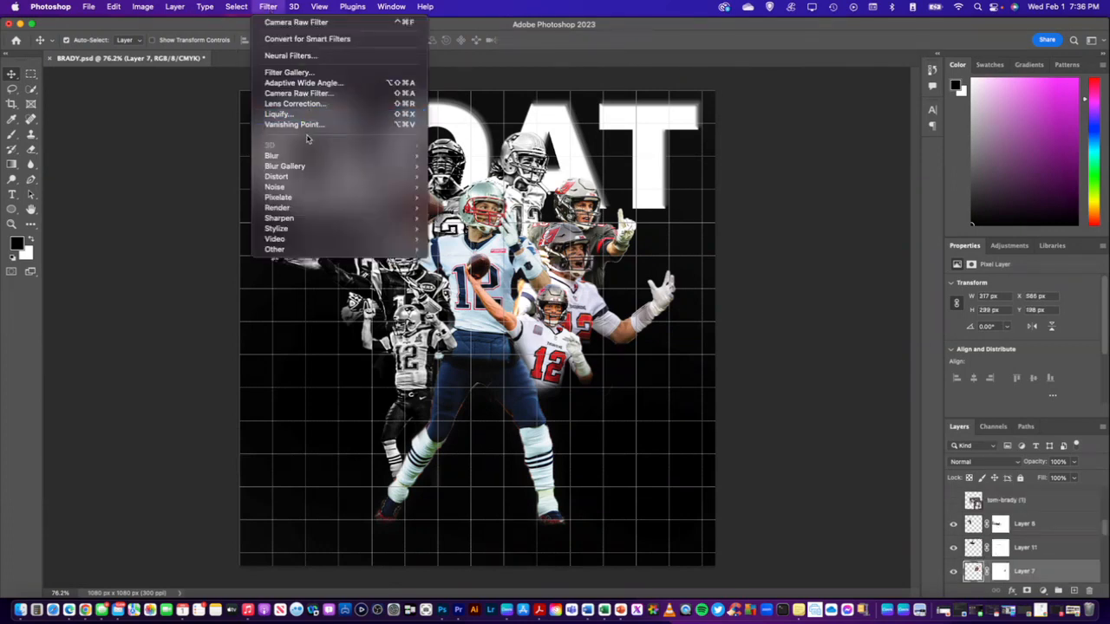
left_click(320, 92)
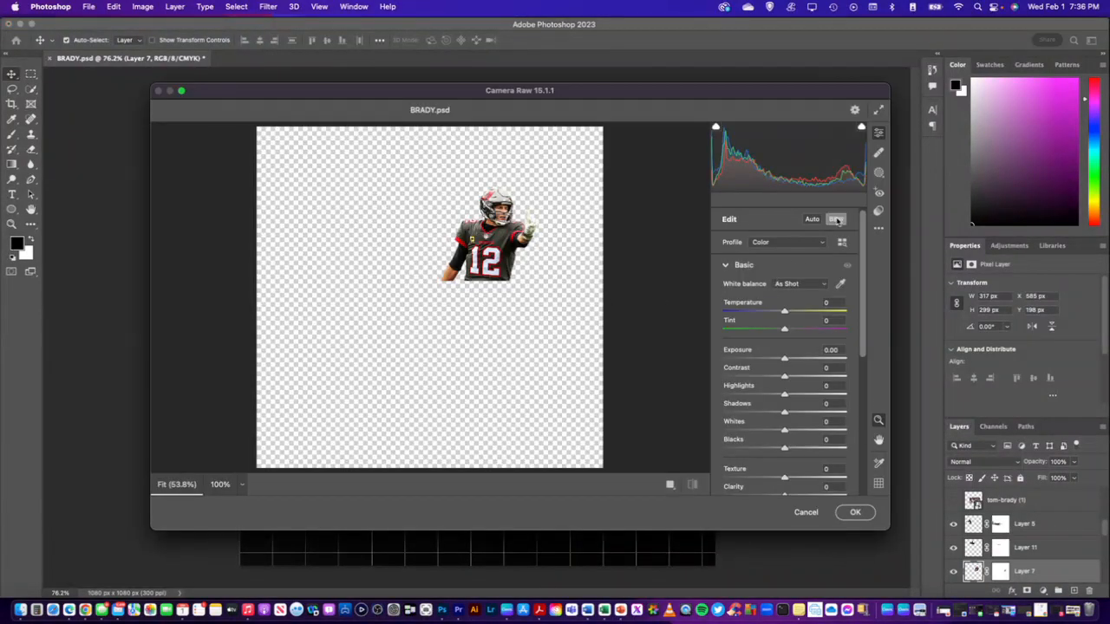
left_click(835, 220)
scroll(795, 460, "down", 1)
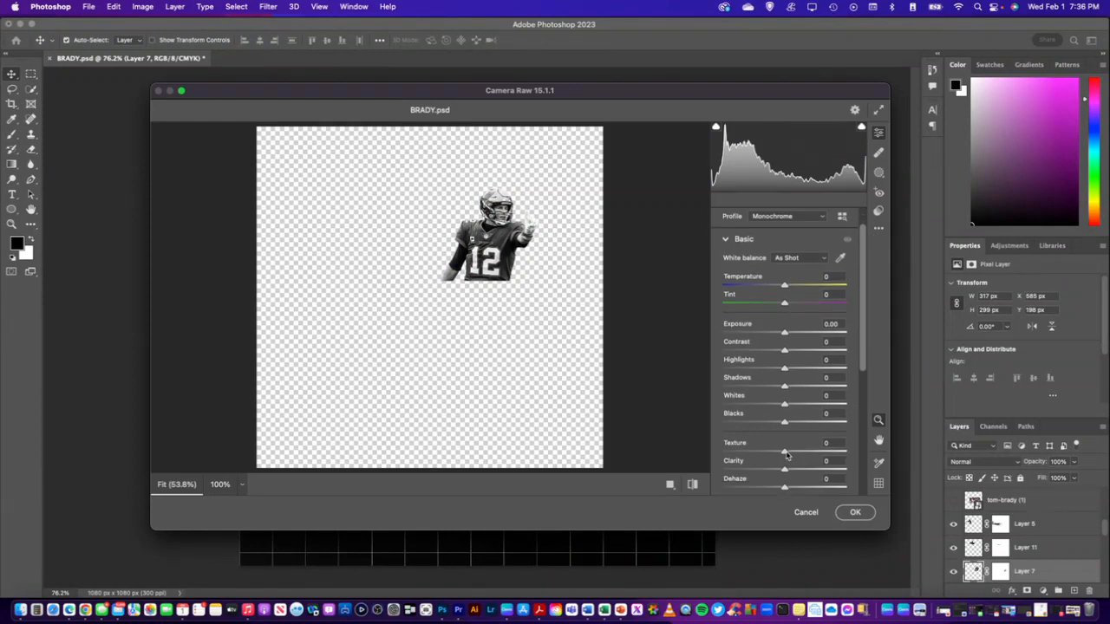
left_click_drag(785, 453, 845, 451)
left_click_drag(784, 469, 846, 470)
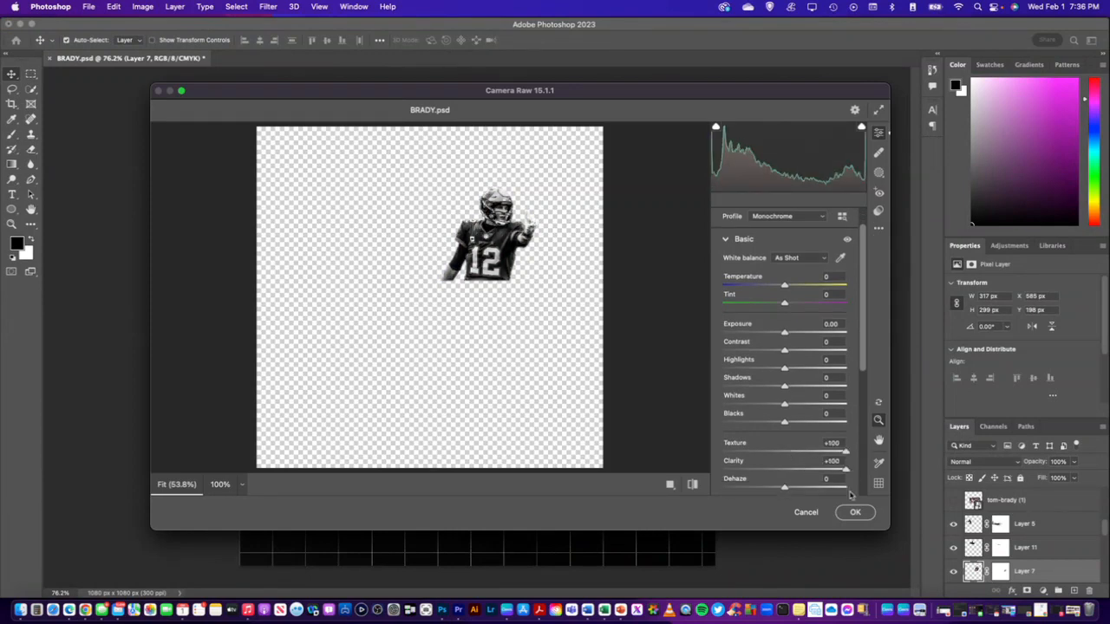
left_click(855, 511)
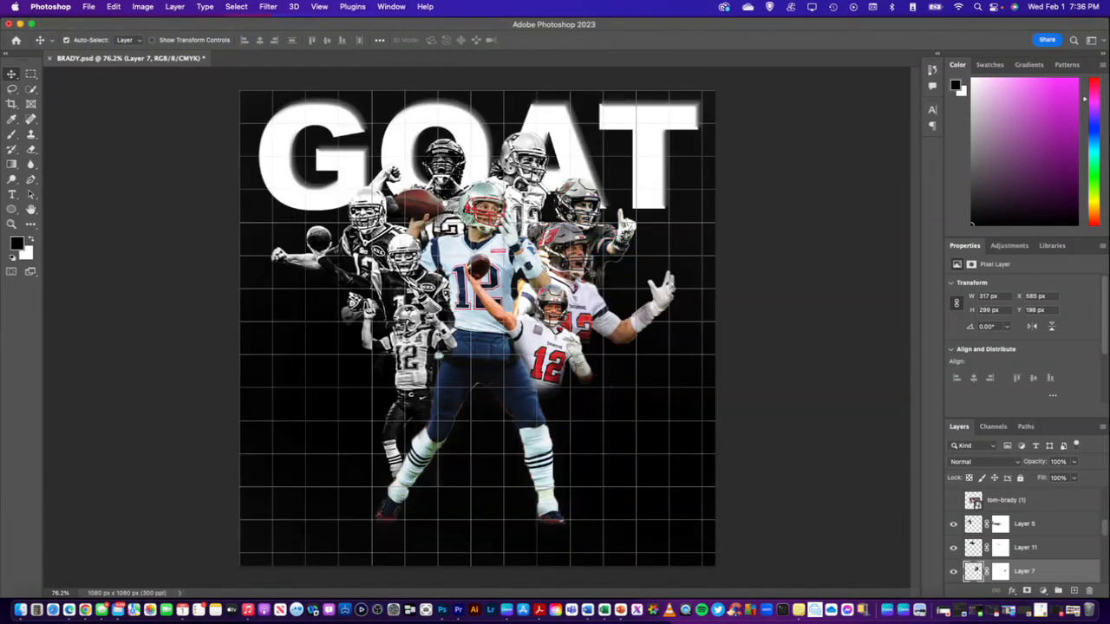
Apply a second Camera Raw Filter pass to the pointing player on Layer 7 with Texture +100 and Clarity +100
left_click(269, 9)
left_click(301, 93)
scroll(784, 462, "down", 1)
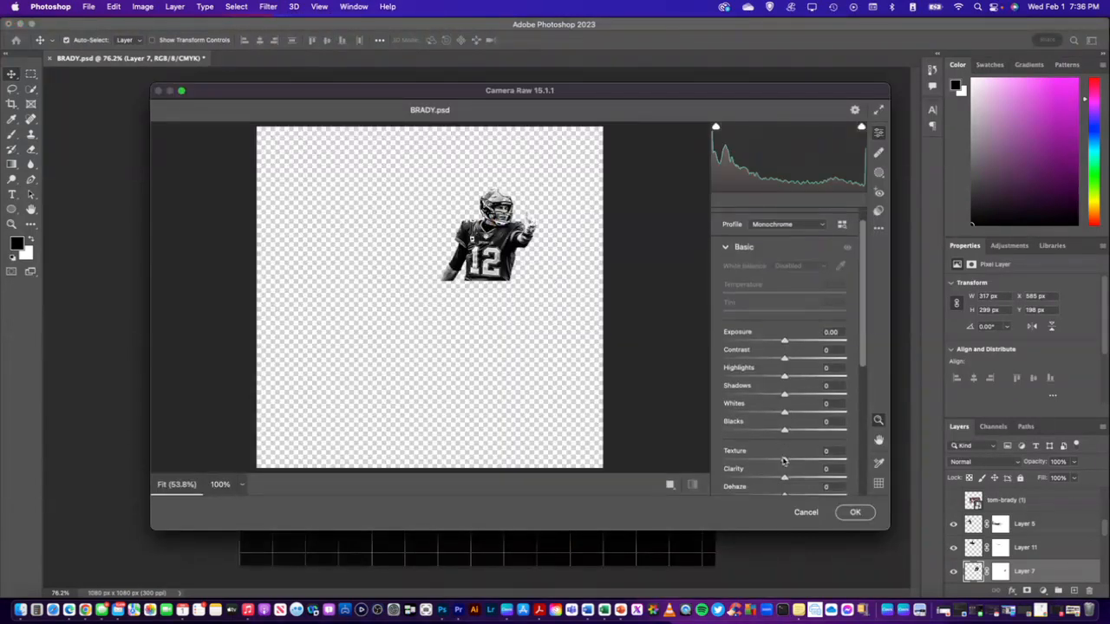
left_click_drag(784, 460, 848, 461)
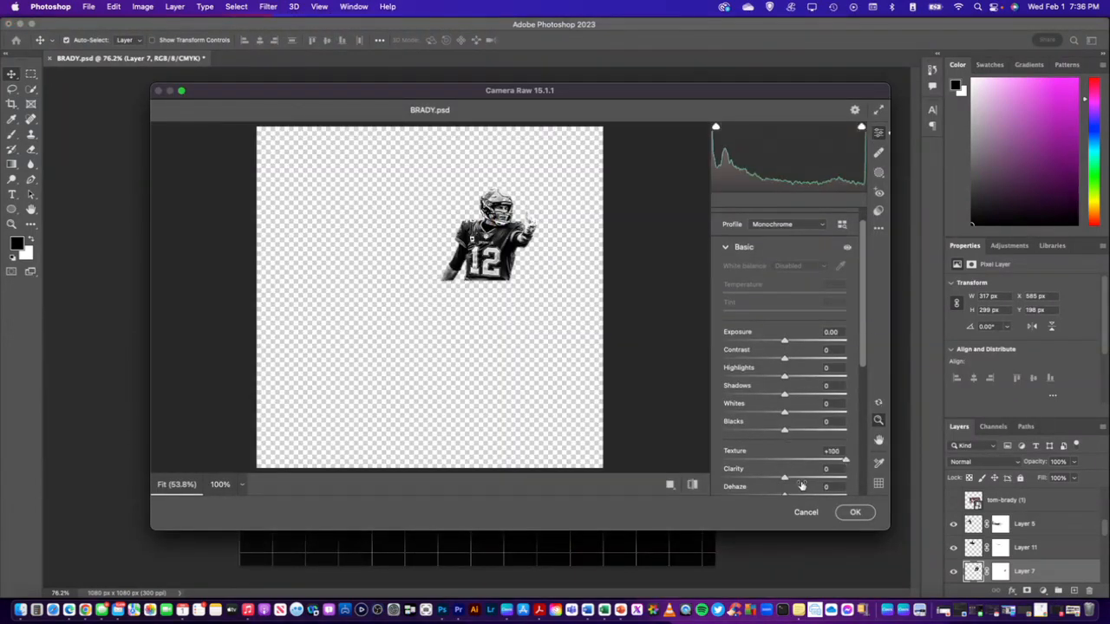
left_click_drag(784, 478, 852, 487)
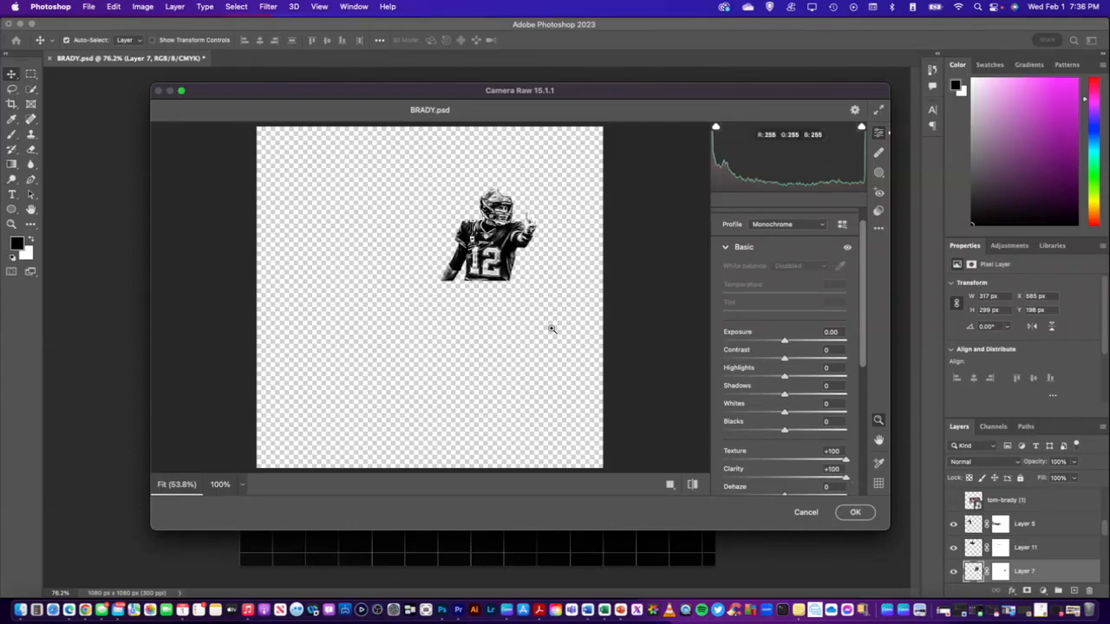
left_click(853, 512)
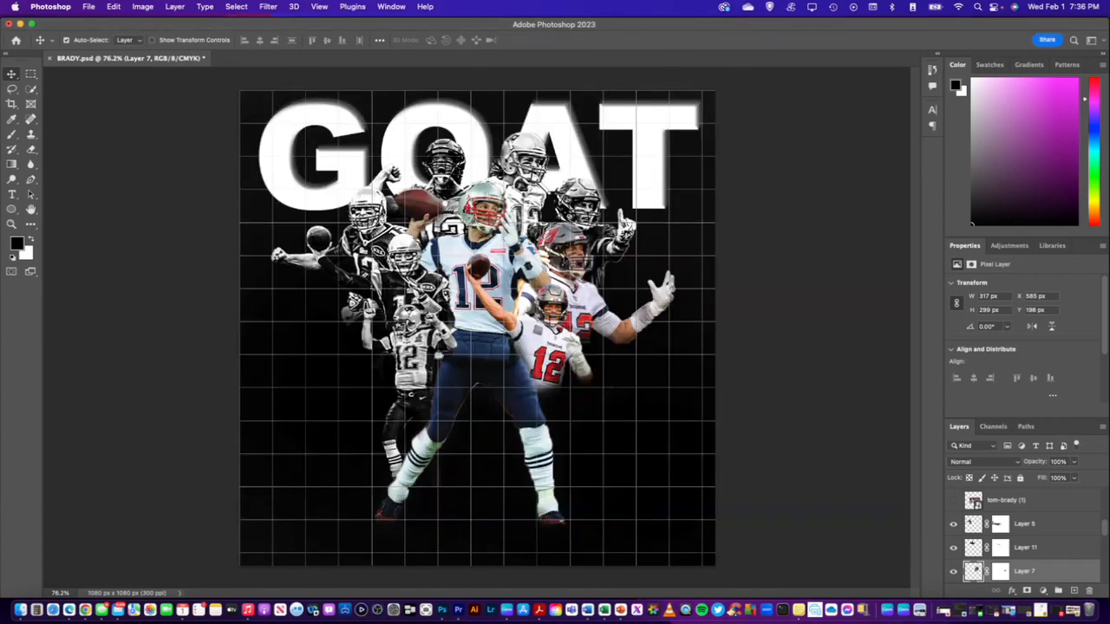
Convert the player with the outstretched hand on Layer 6 to black and white in the Camera Raw Filter, with Texture and Clarity at +100
left_click(575, 273)
left_click(269, 7)
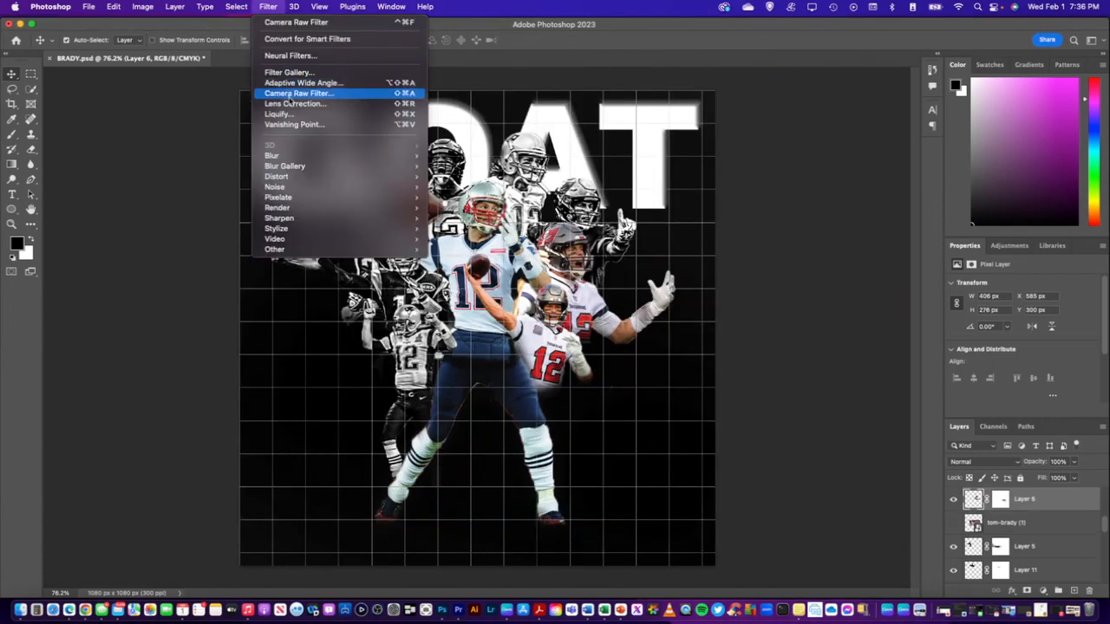
left_click(295, 99)
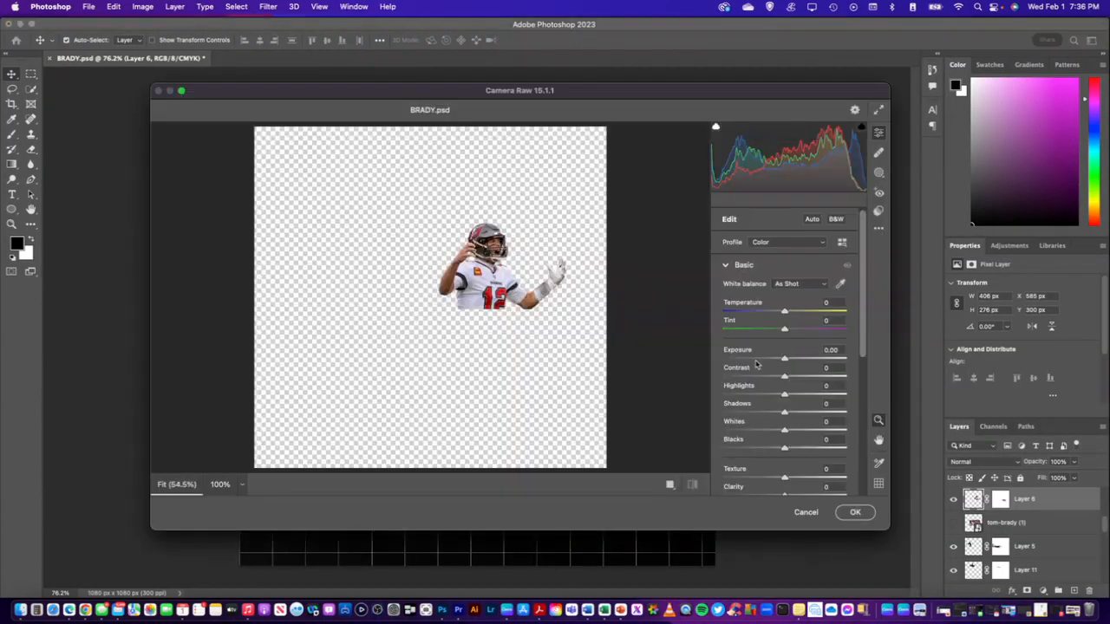
left_click(836, 218)
scroll(791, 466, "down", 1)
left_click_drag(789, 466, 848, 462)
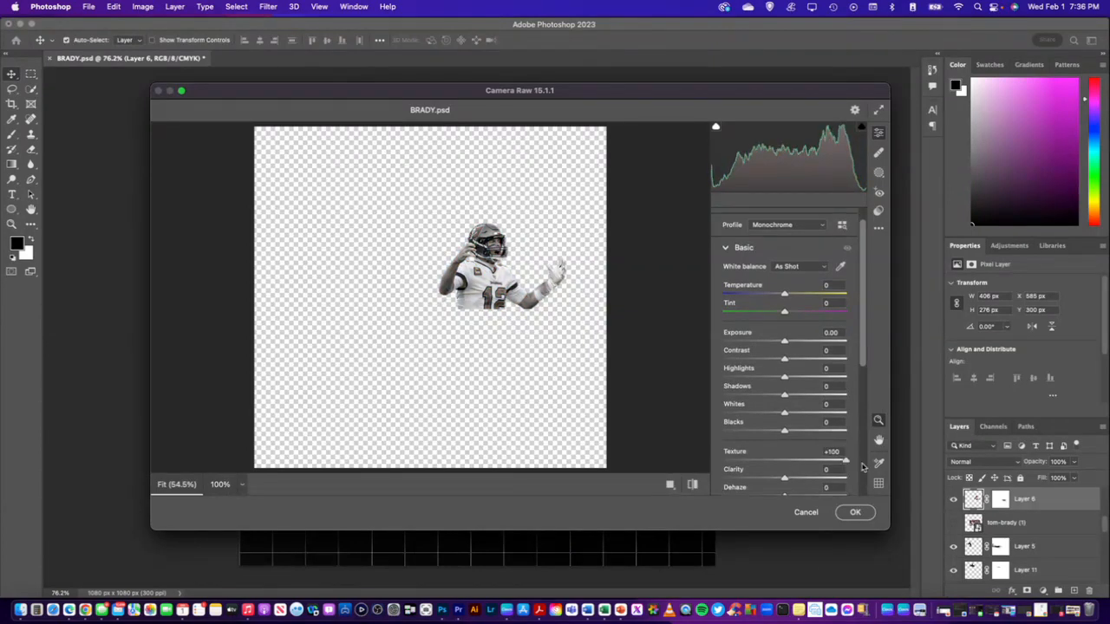
left_click(855, 512)
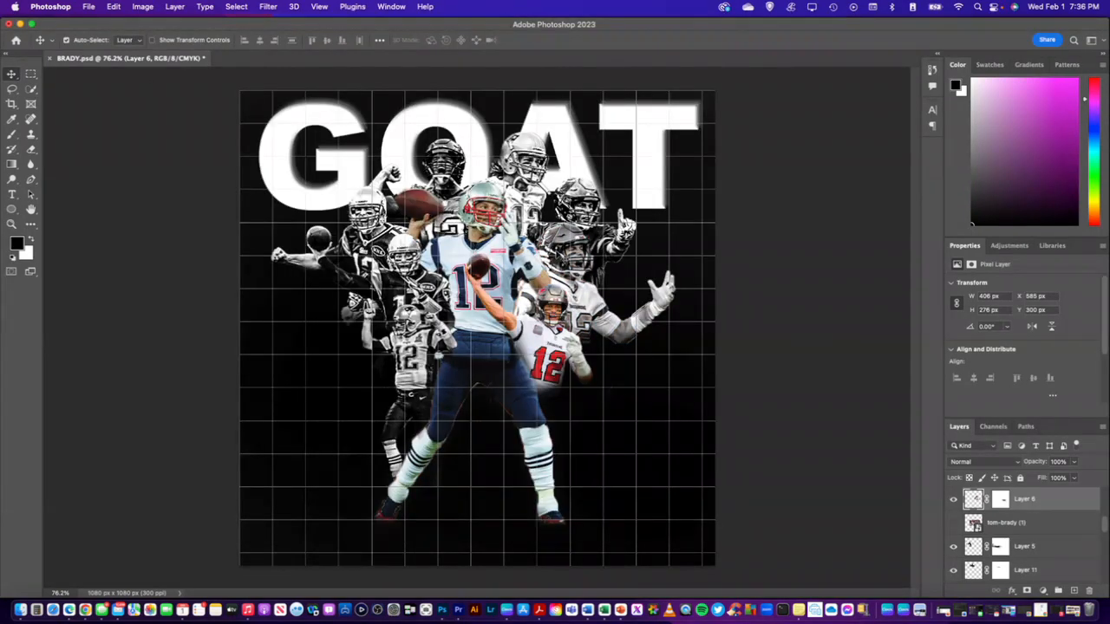
Run the Camera Raw Filter on Layer 6 again with Texture +100 and Clarity +100 to strengthen the black-and-white contrast
left_click(266, 7)
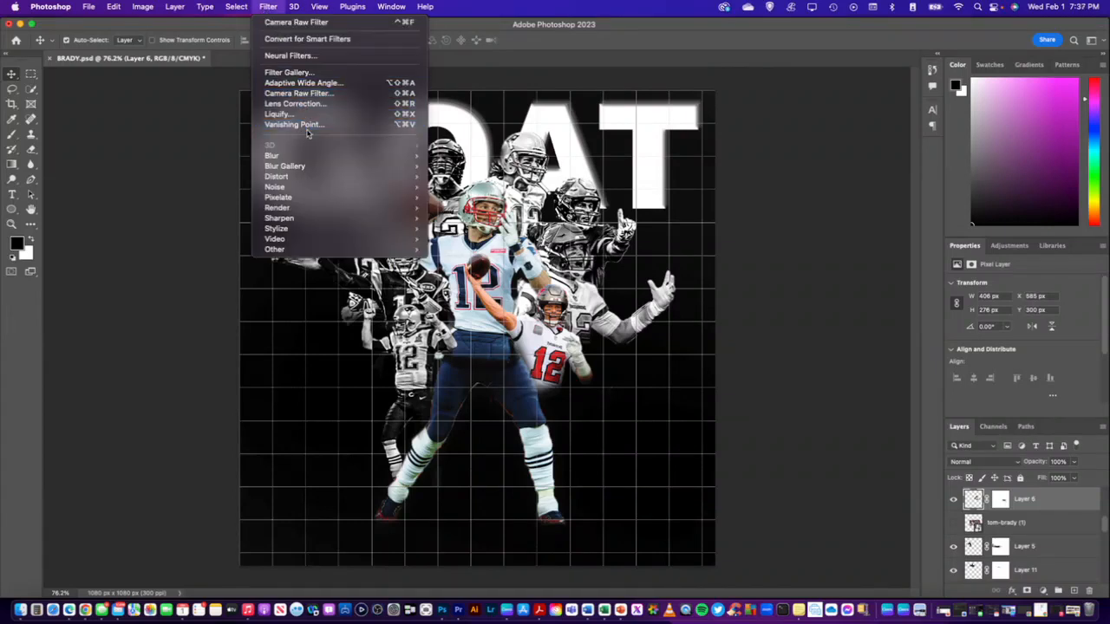
left_click(297, 93)
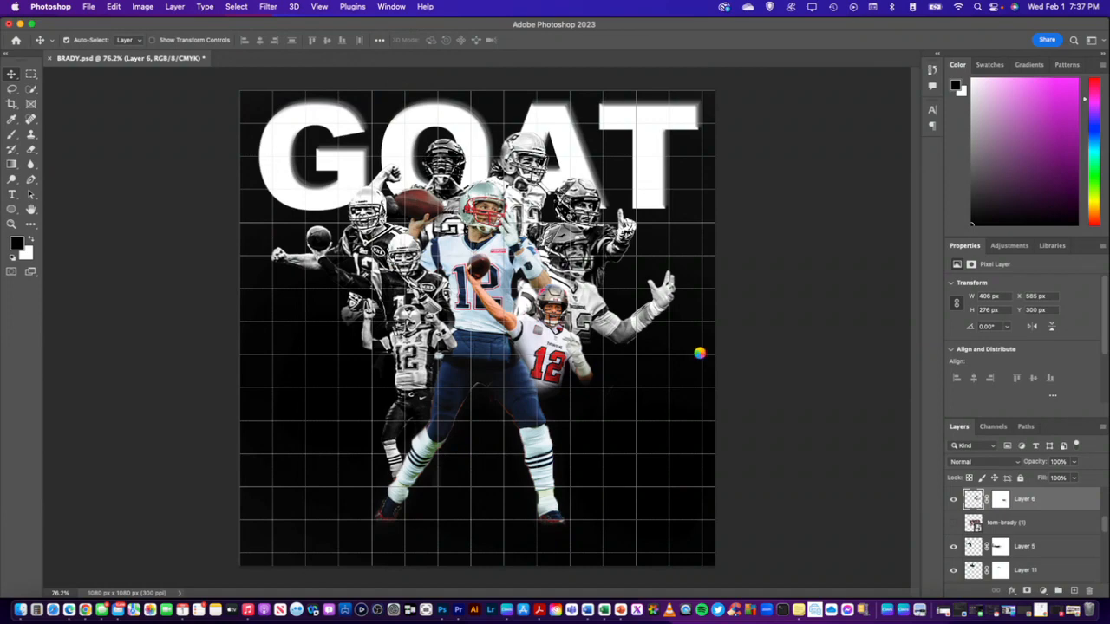
scroll(786, 434, "down", 1)
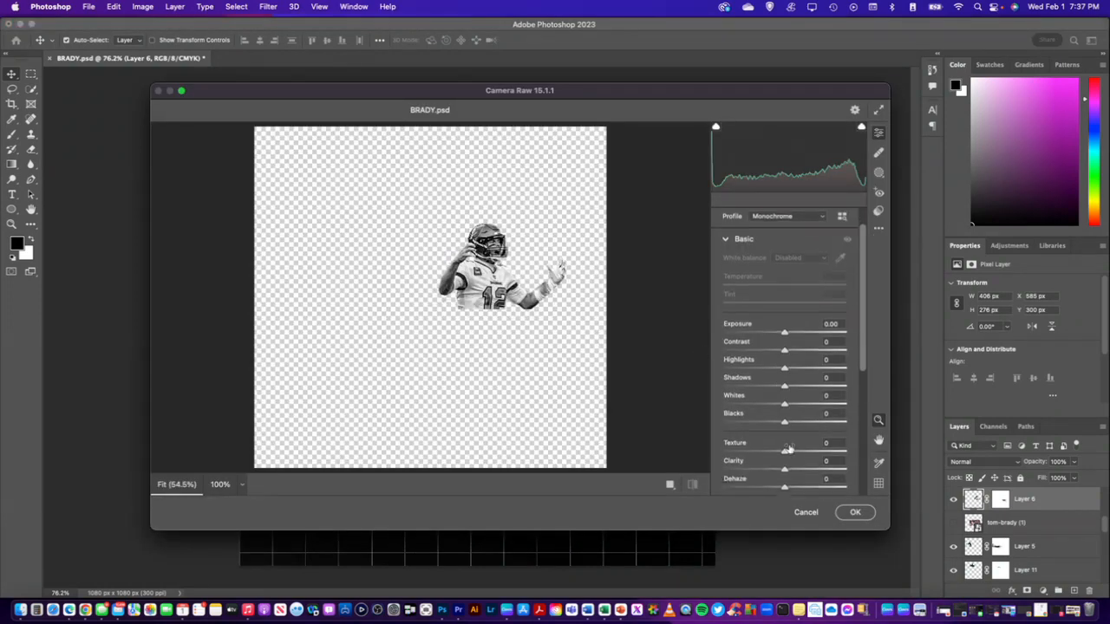
left_click_drag(784, 454, 861, 456)
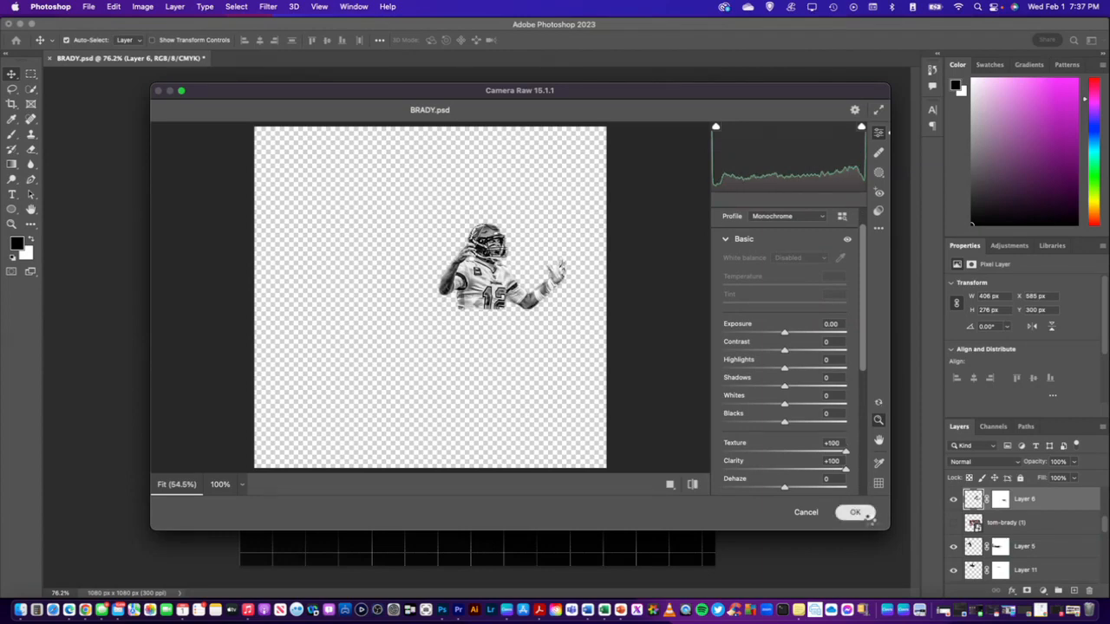
left_click(866, 515)
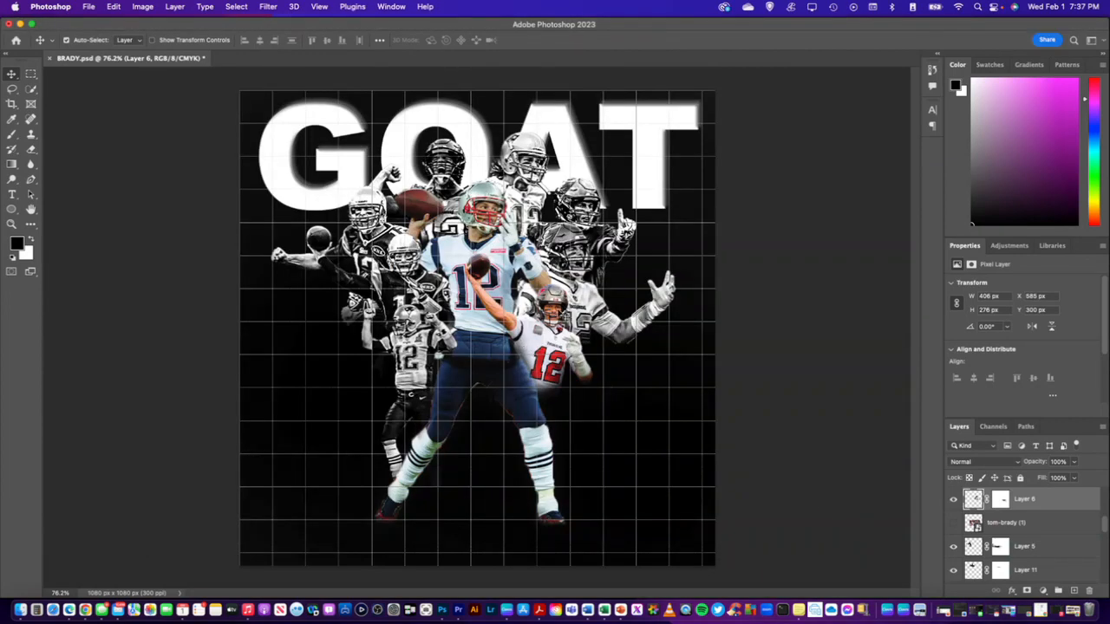
Convert the small player raising the ball on Layer 9 to black and white in the Camera Raw Filter with Texture +100 and Clarity +100
left_click(562, 333)
left_click(275, 8)
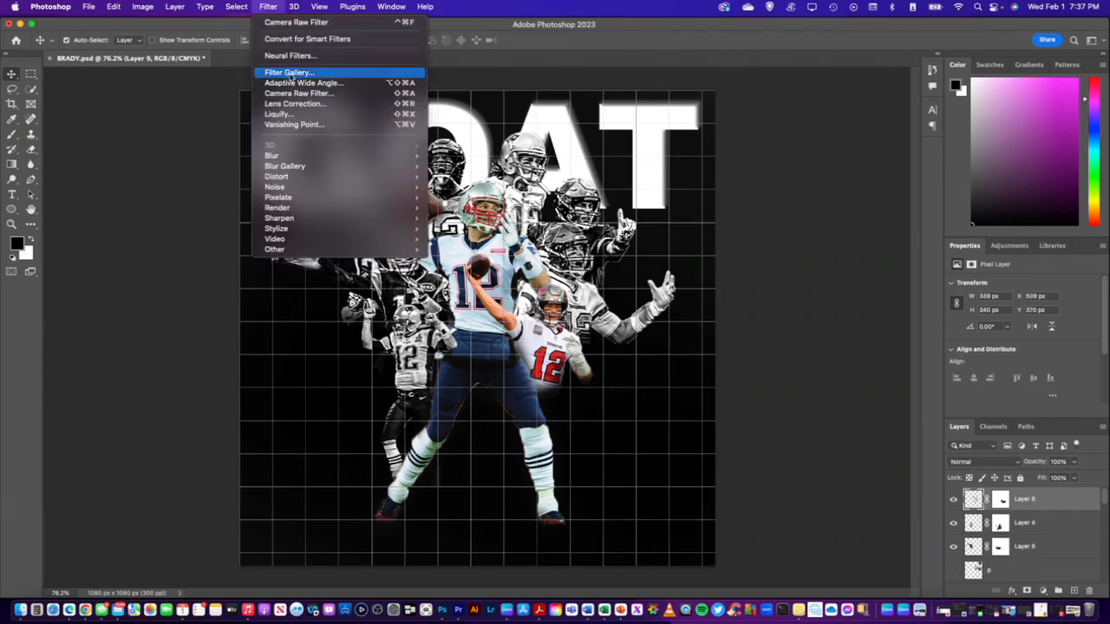
left_click(297, 95)
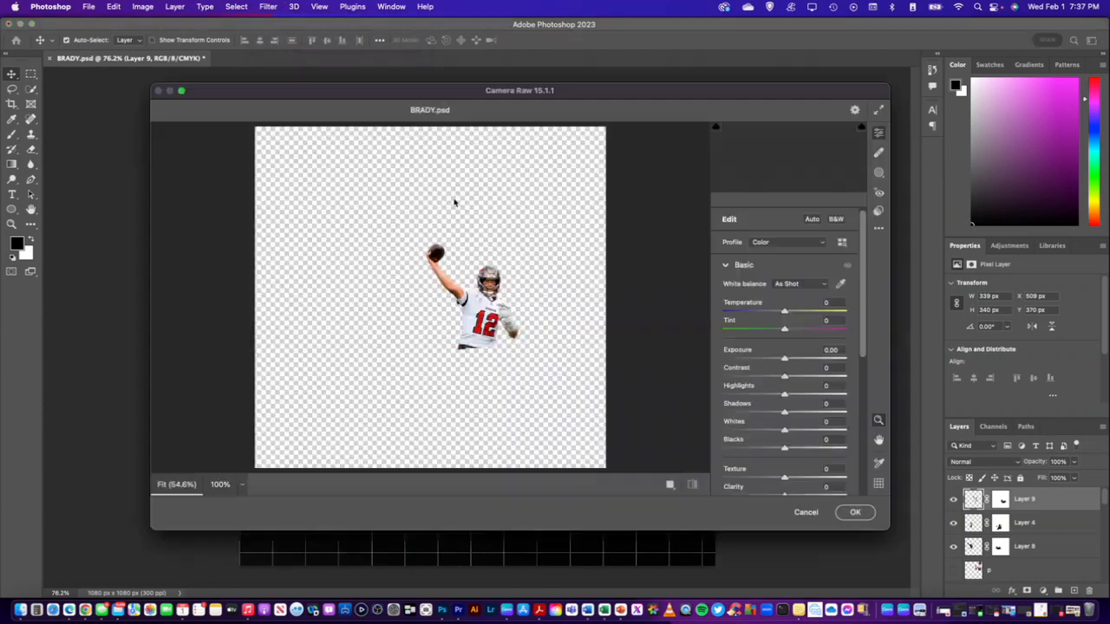
left_click(837, 221)
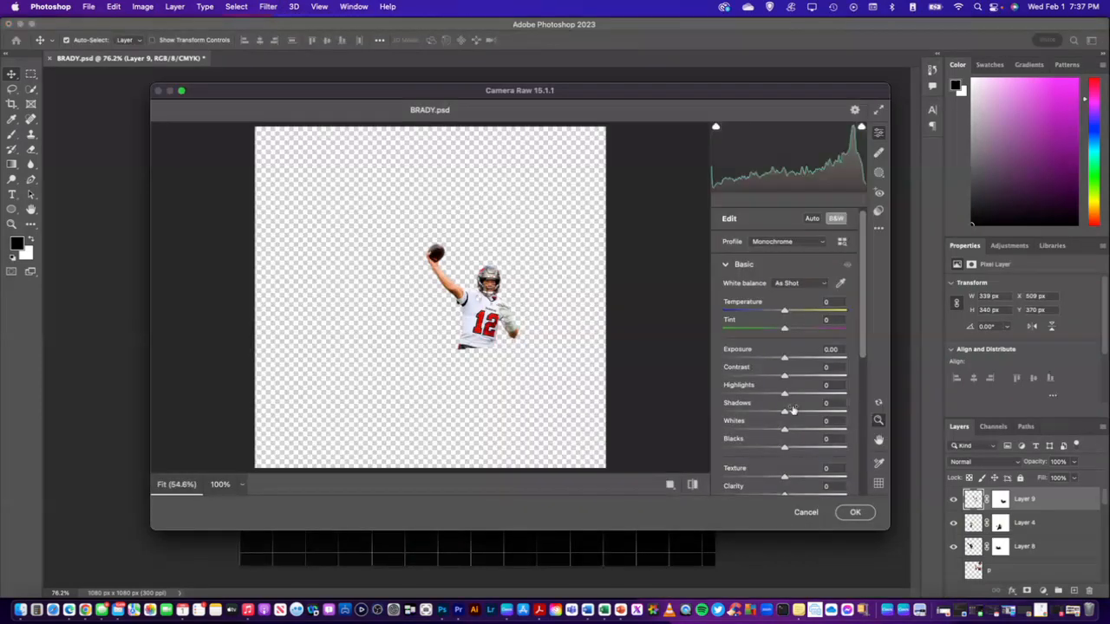
scroll(789, 390, "down", 3)
left_click_drag(785, 455, 858, 456)
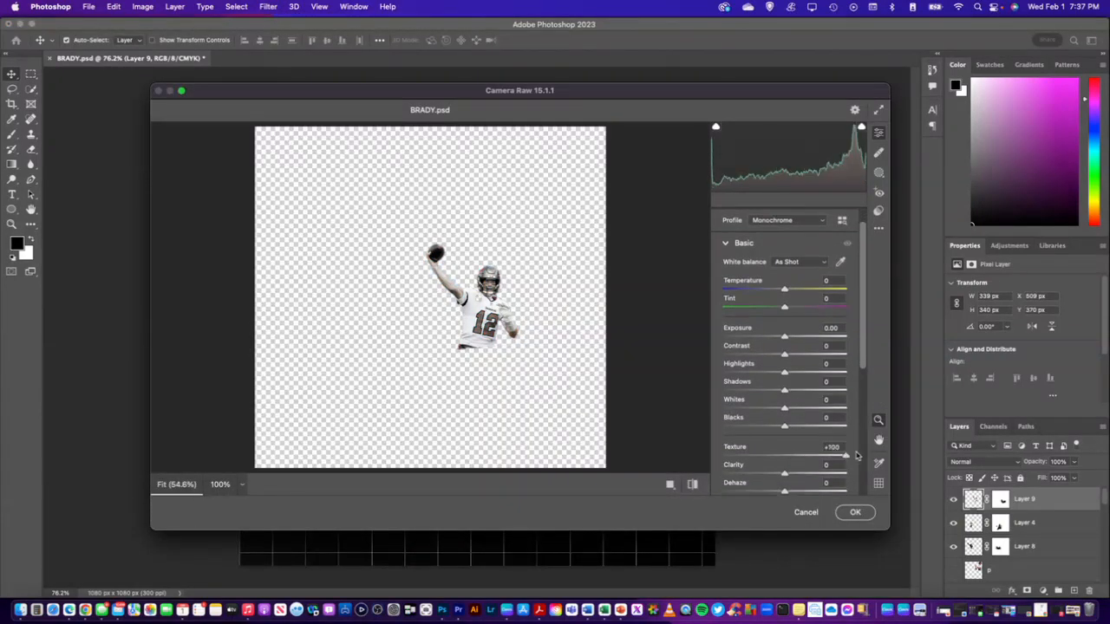
left_click_drag(786, 475, 857, 474)
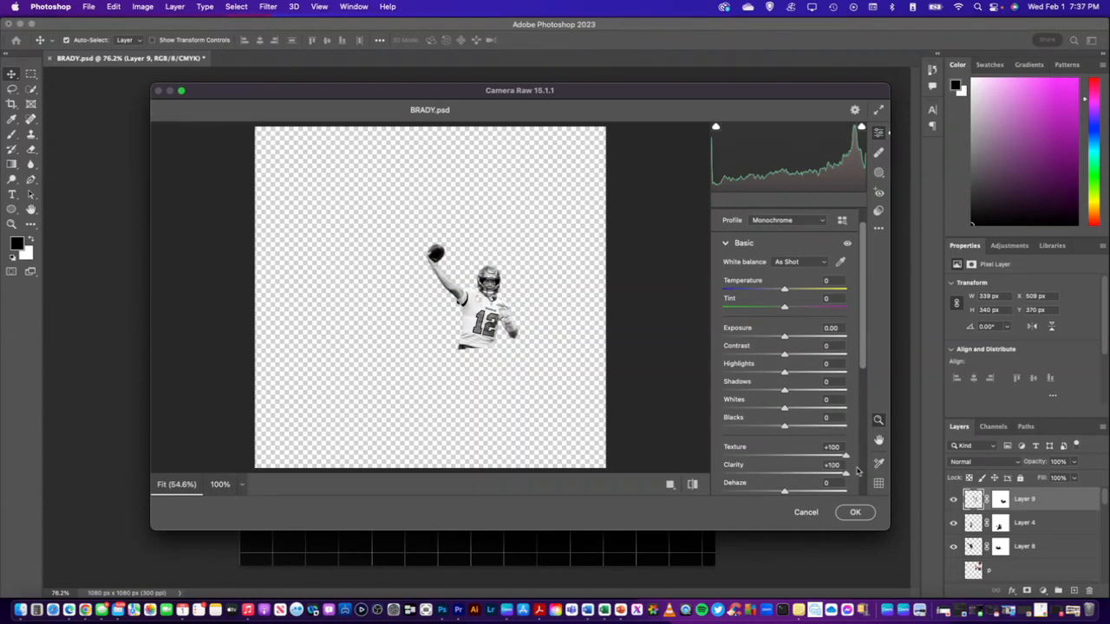
left_click(855, 512)
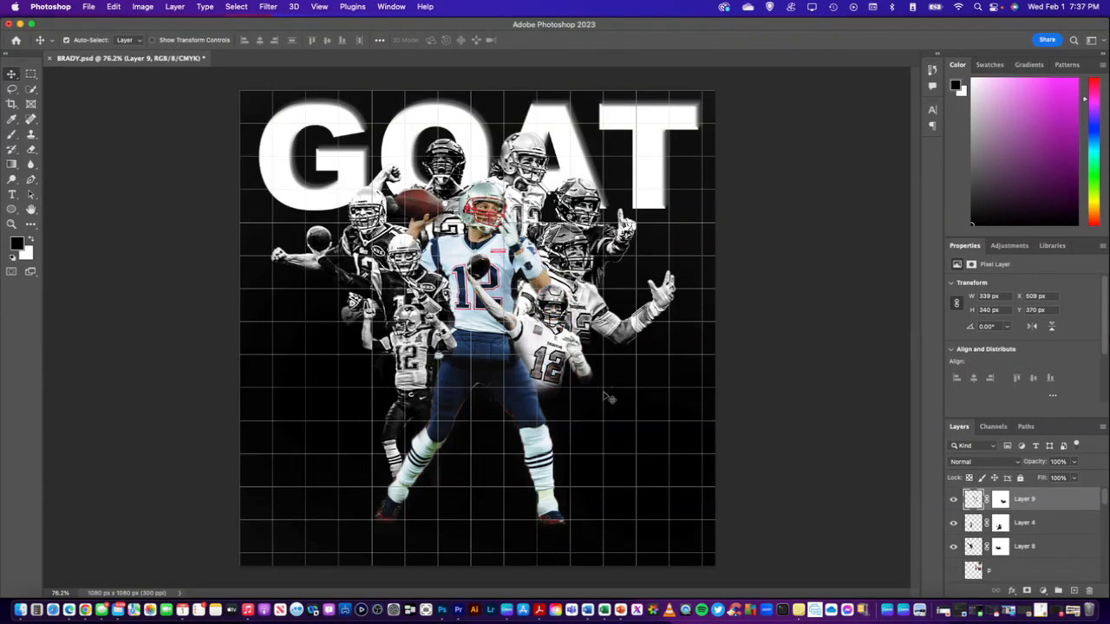
Apply a second Camera Raw Filter pass to the black-and-white player on Layer 9, raising Texture to +100 and Clarity to its maximum
left_click(274, 11)
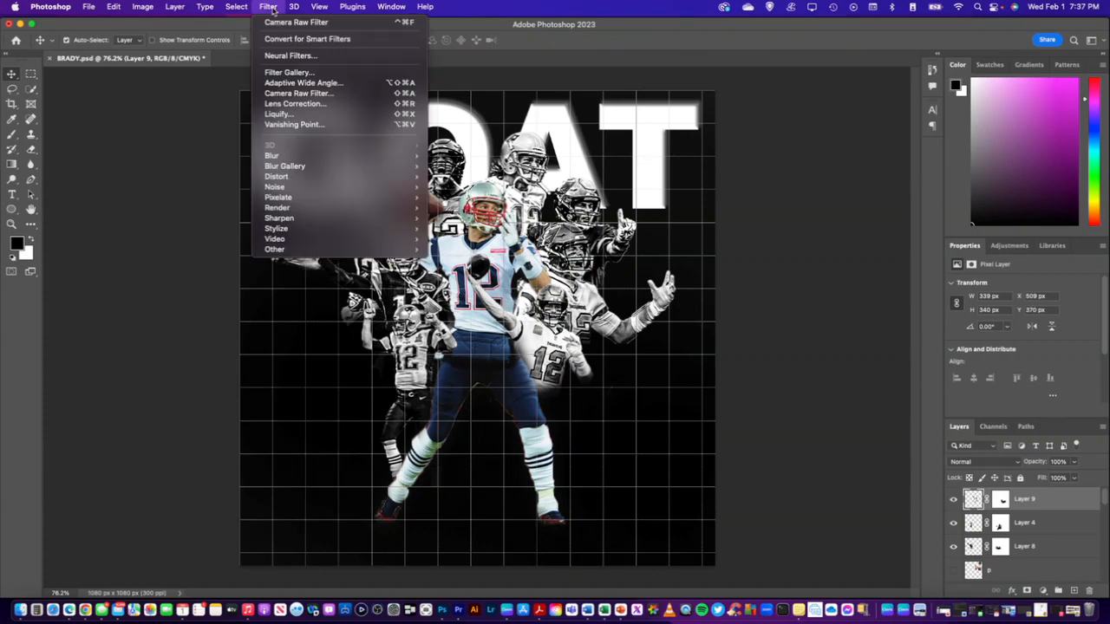
left_click(318, 93)
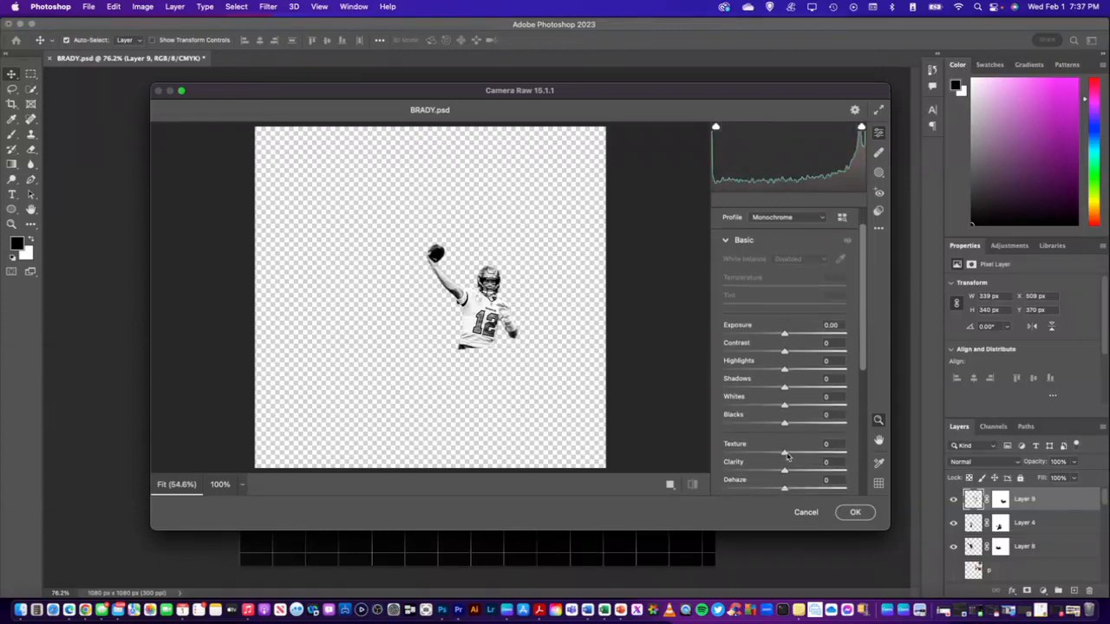
left_click_drag(785, 454, 848, 455)
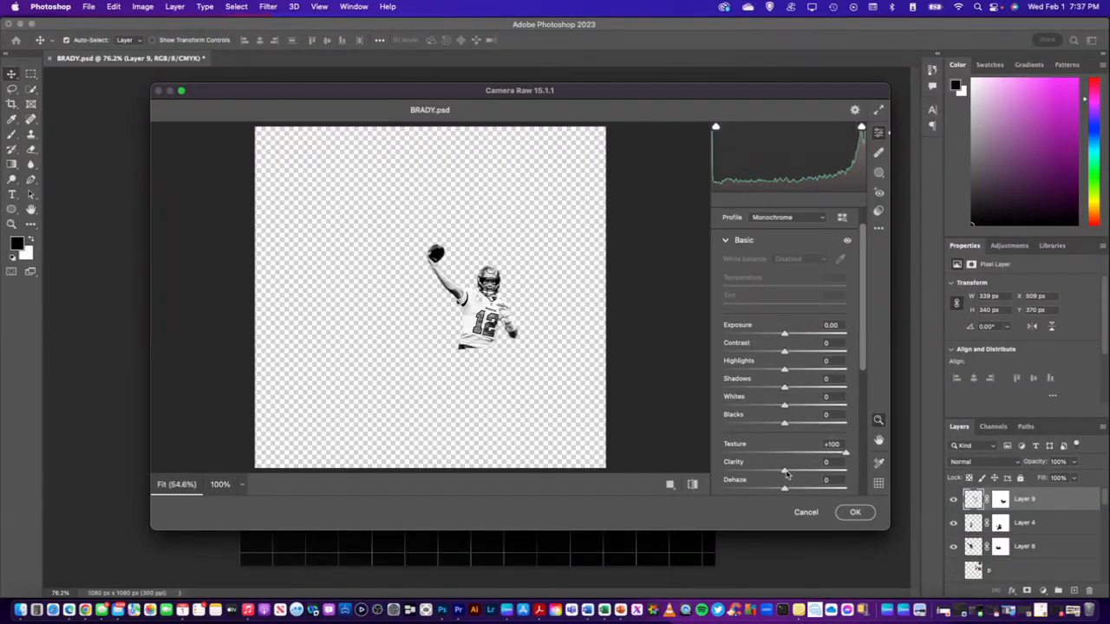
left_click_drag(786, 473, 850, 472)
left_click(857, 513)
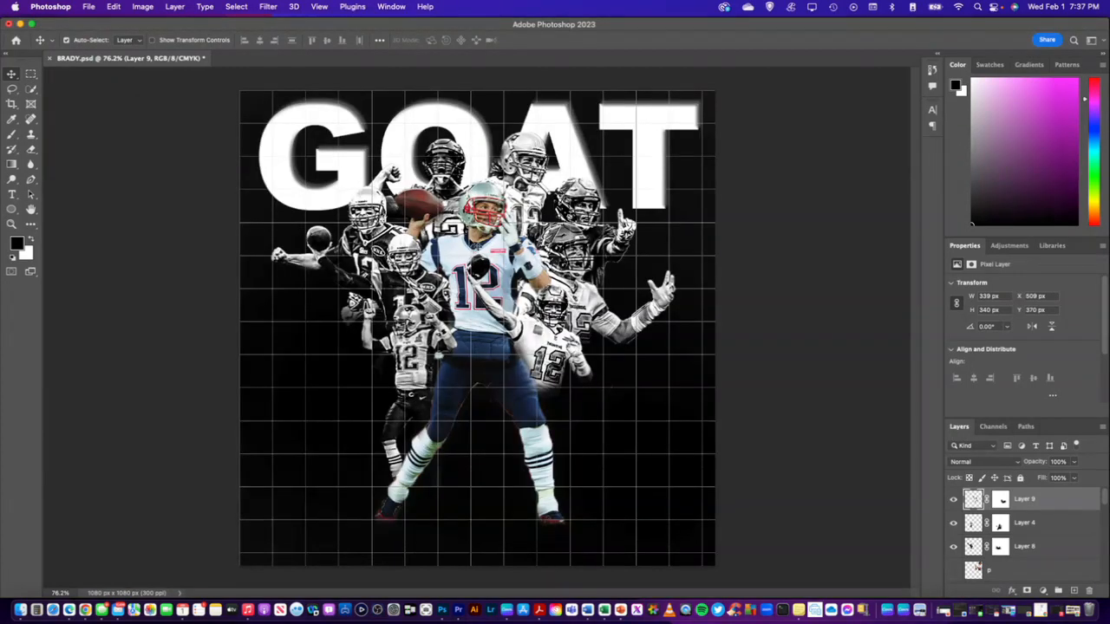
Sharpen the central player on Layer 2 in the Camera Raw Filter with Texture +100 and Clarity +100, keeping the Color profile
left_click(485, 201)
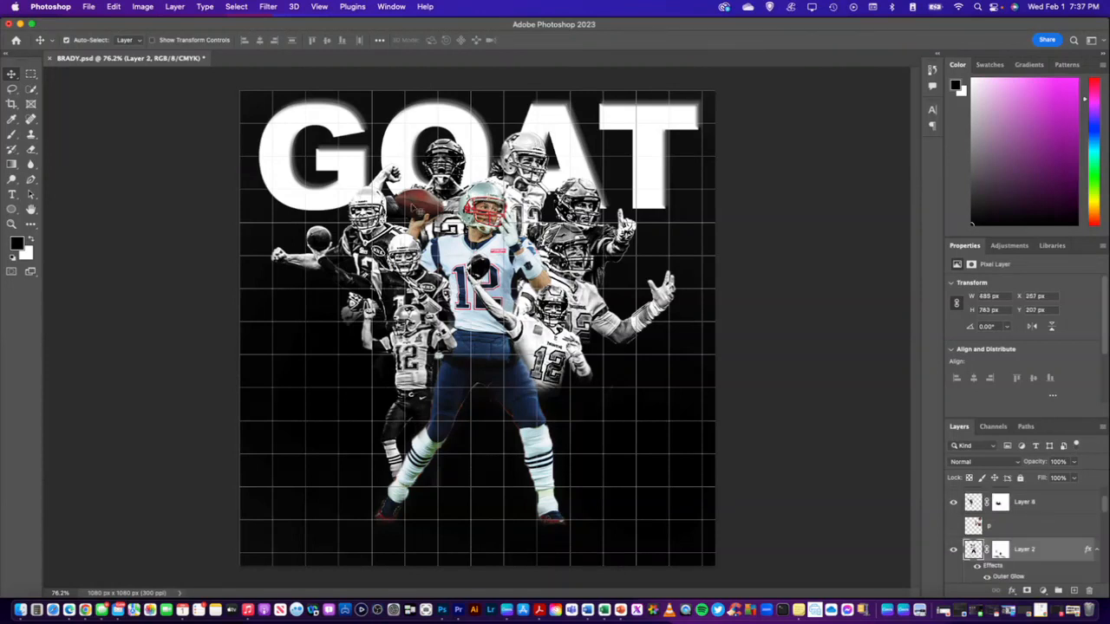
left_click(269, 7)
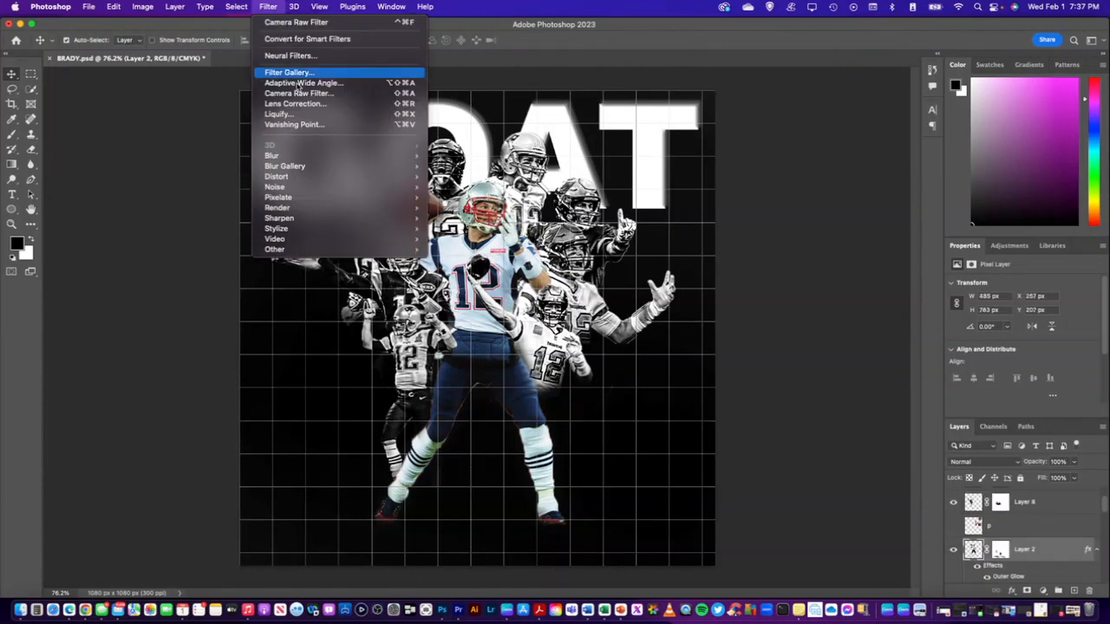
left_click(299, 93)
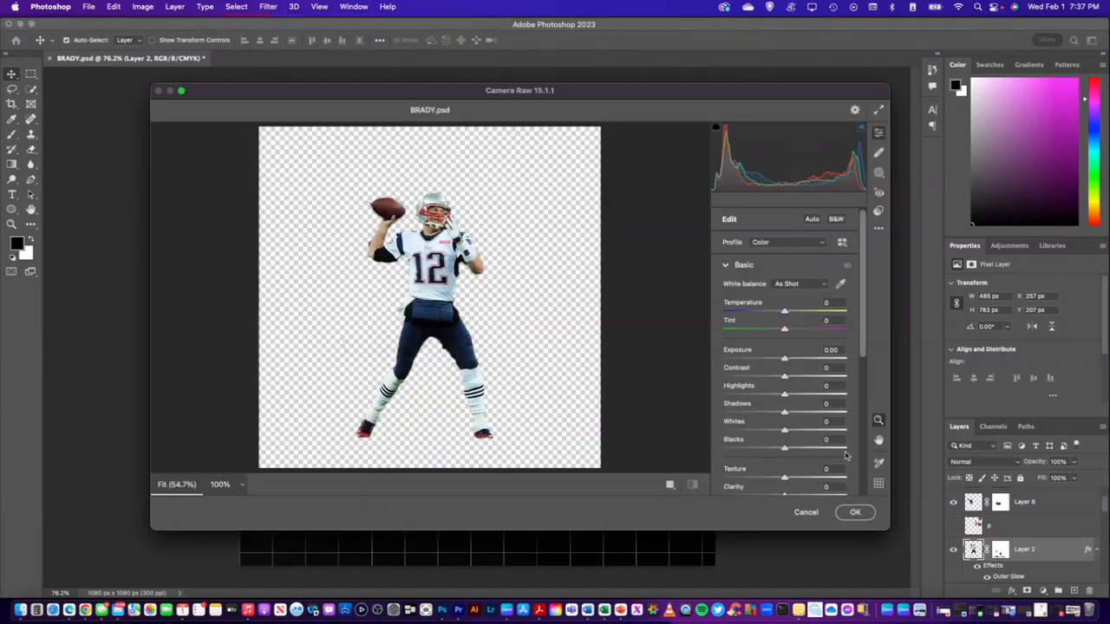
scroll(804, 448, "down", 1)
scroll(805, 448, "down", 2)
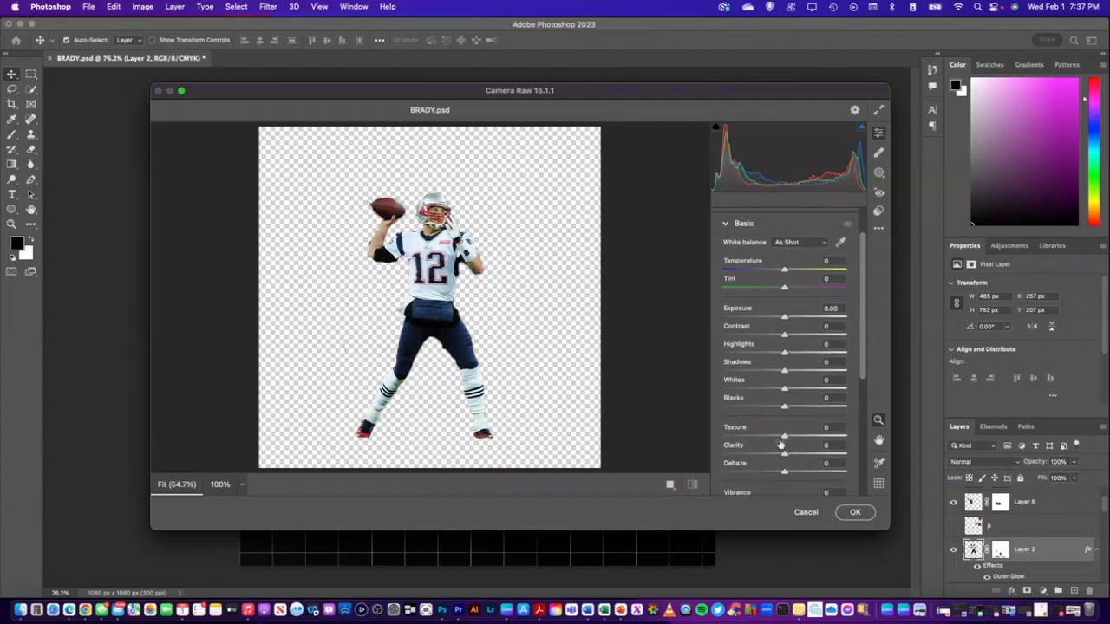
left_click_drag(784, 437, 845, 437)
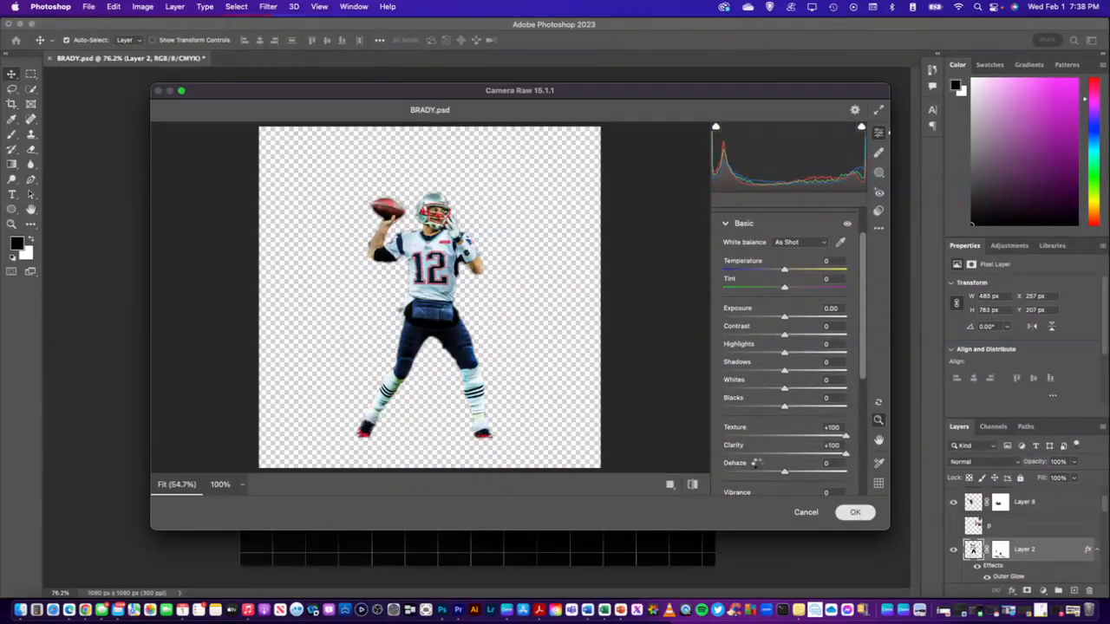
left_click(855, 512)
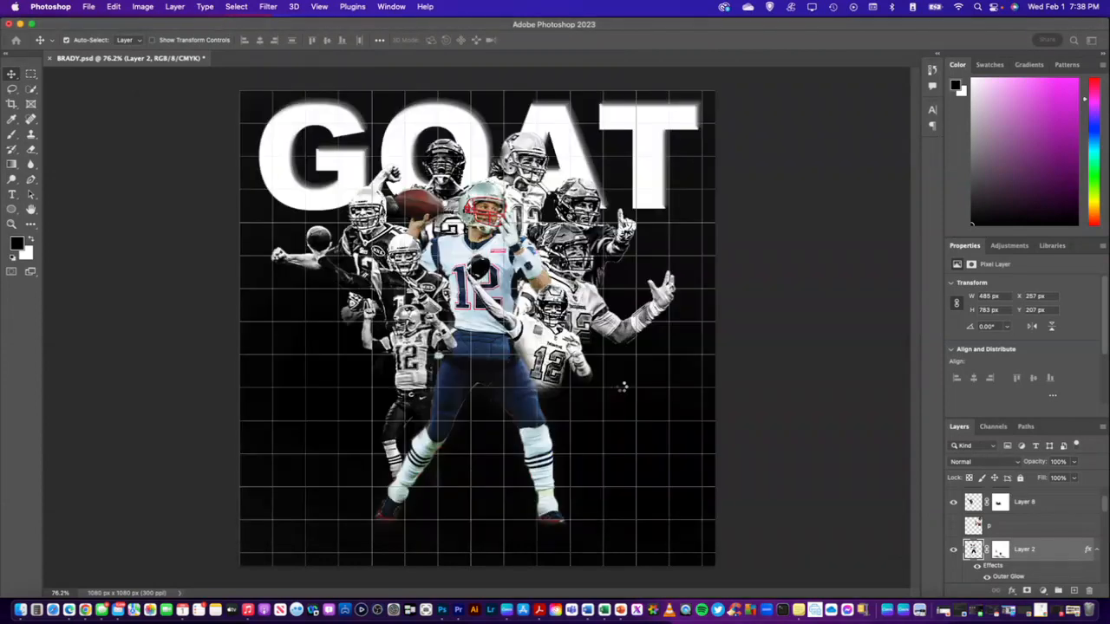
Apply the Camera Raw Filter to the full-color central player on Layer 2 again with Texture +100 and Clarity +100
left_click(268, 7)
left_click(308, 96)
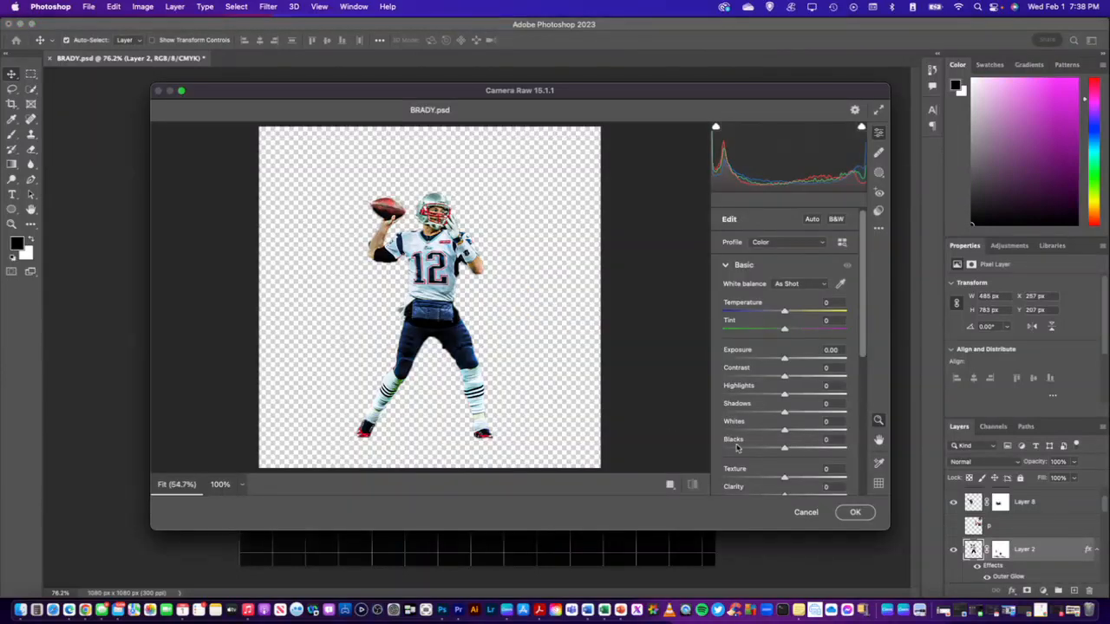
scroll(787, 420, "down", 2)
scroll(787, 420, "down", 2)
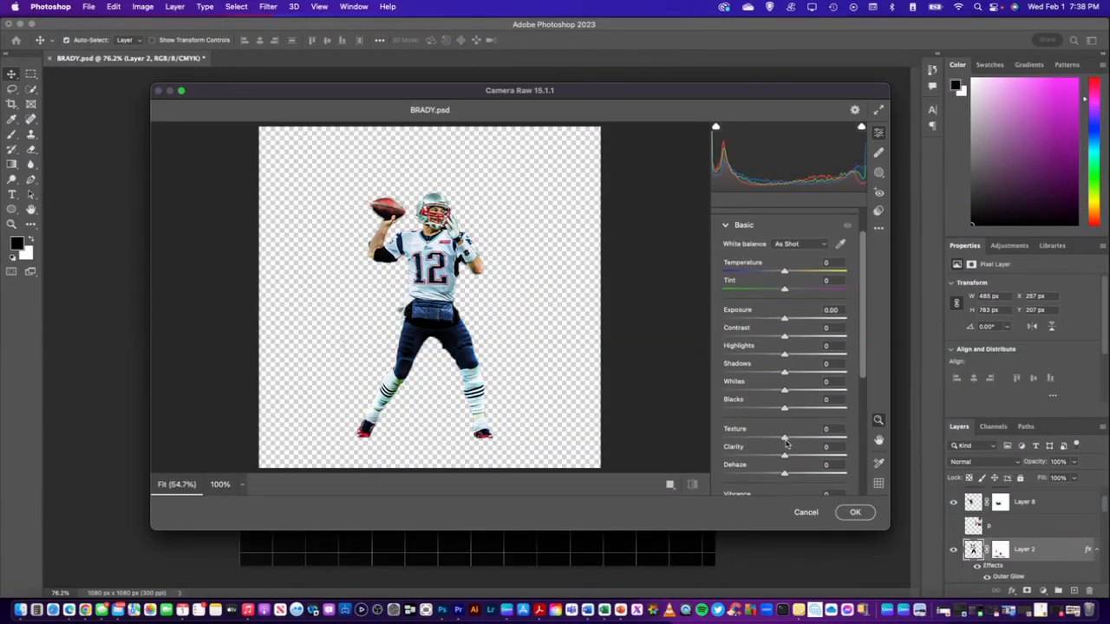
left_click_drag(785, 440, 852, 441)
left_click_drag(784, 456, 874, 462)
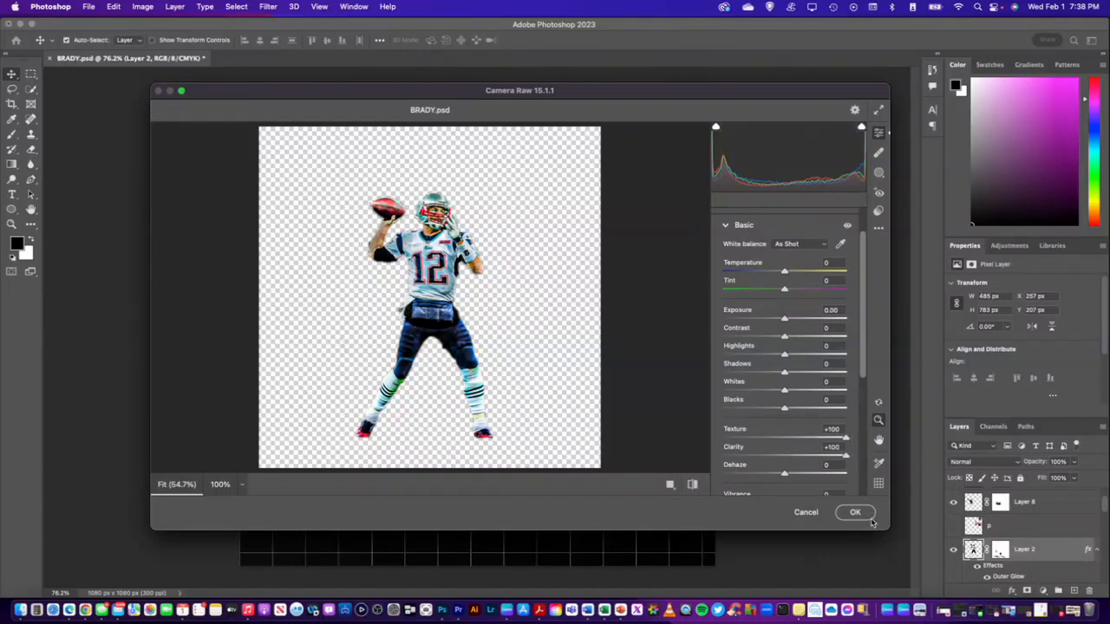
left_click(856, 513)
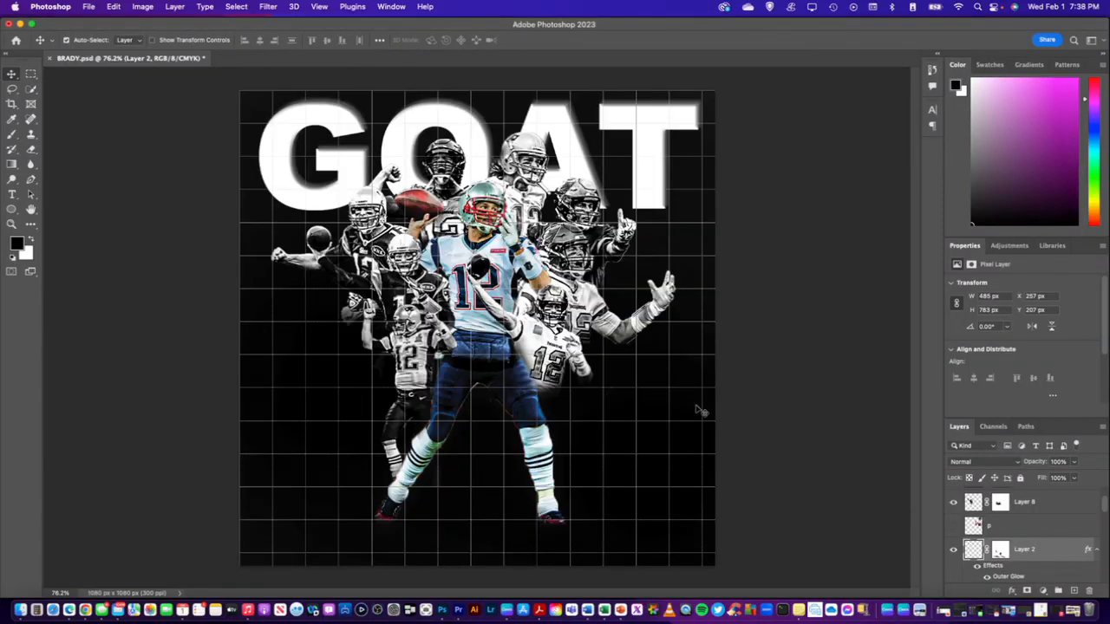
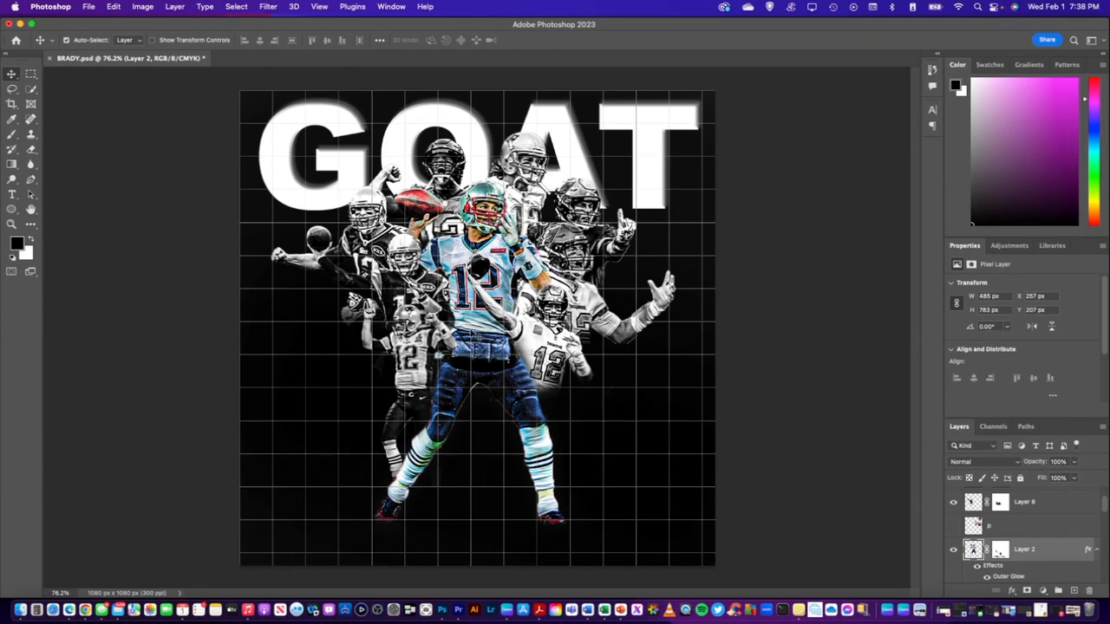
Undo the last filter pass on the central player on Layer 2, then reopen the Camera Raw Filter with white balance set to Custom
key("super+z")
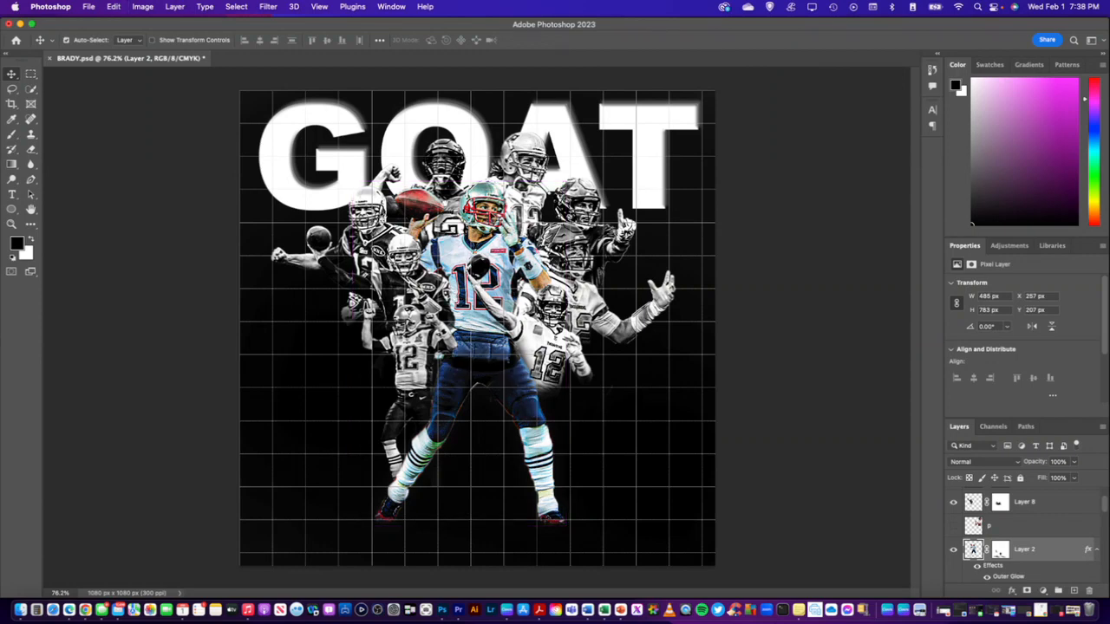
left_click(270, 7)
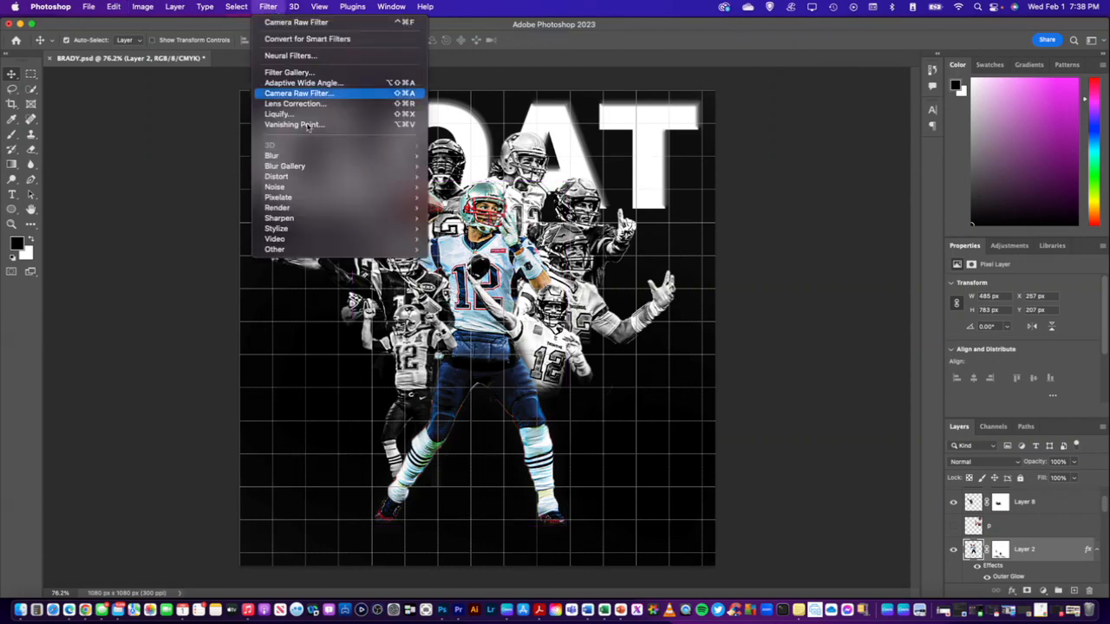
left_click(321, 98)
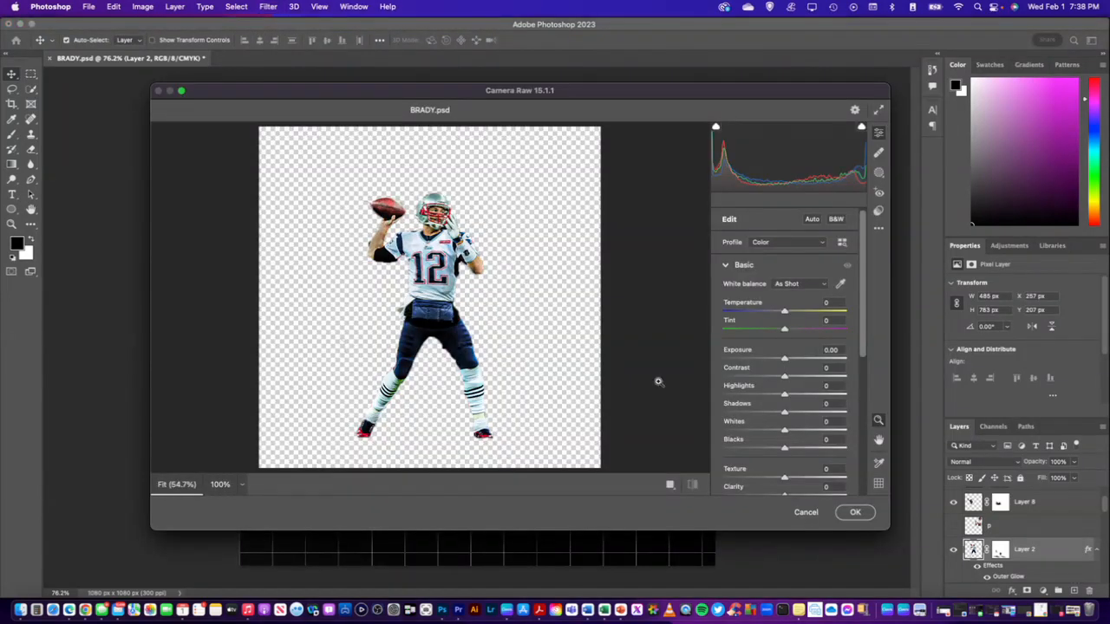
scroll(769, 348, "down", 1)
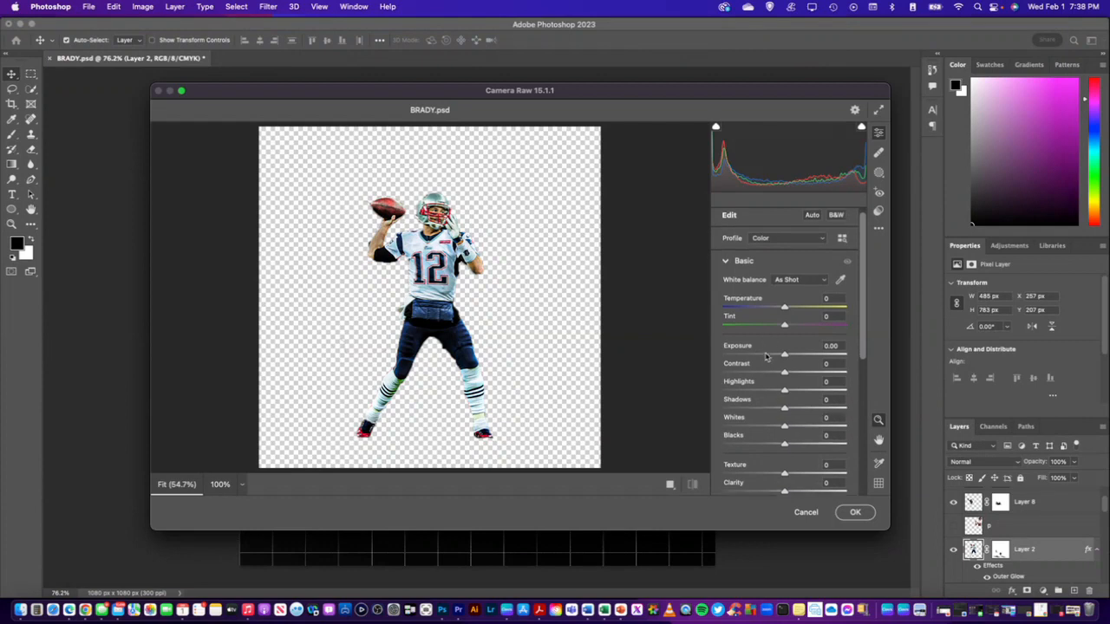
left_click(823, 280)
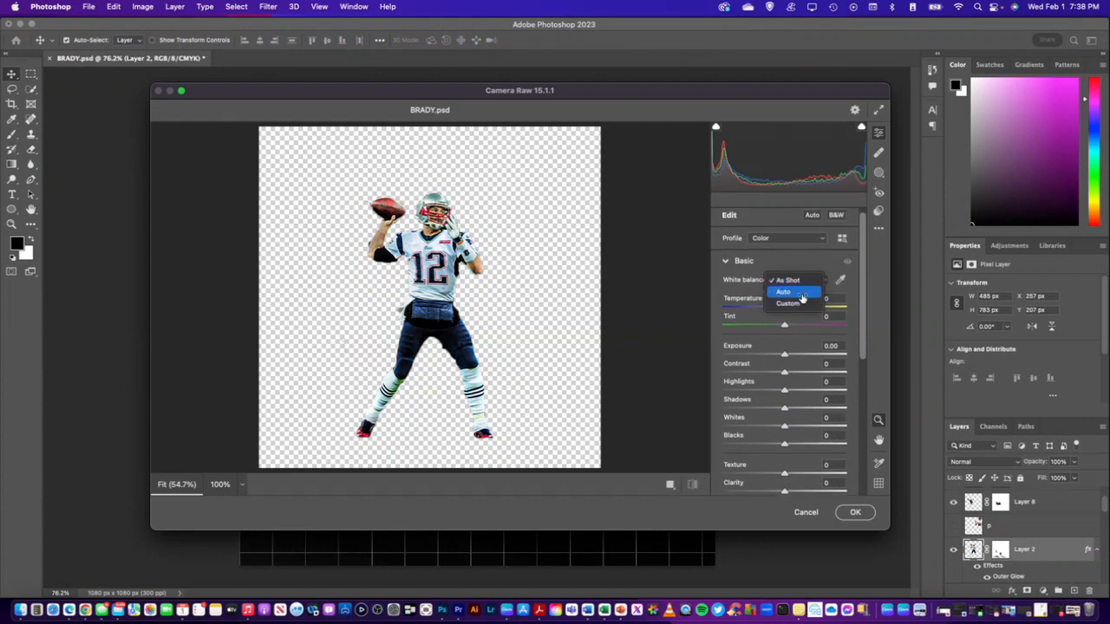
left_click(788, 304)
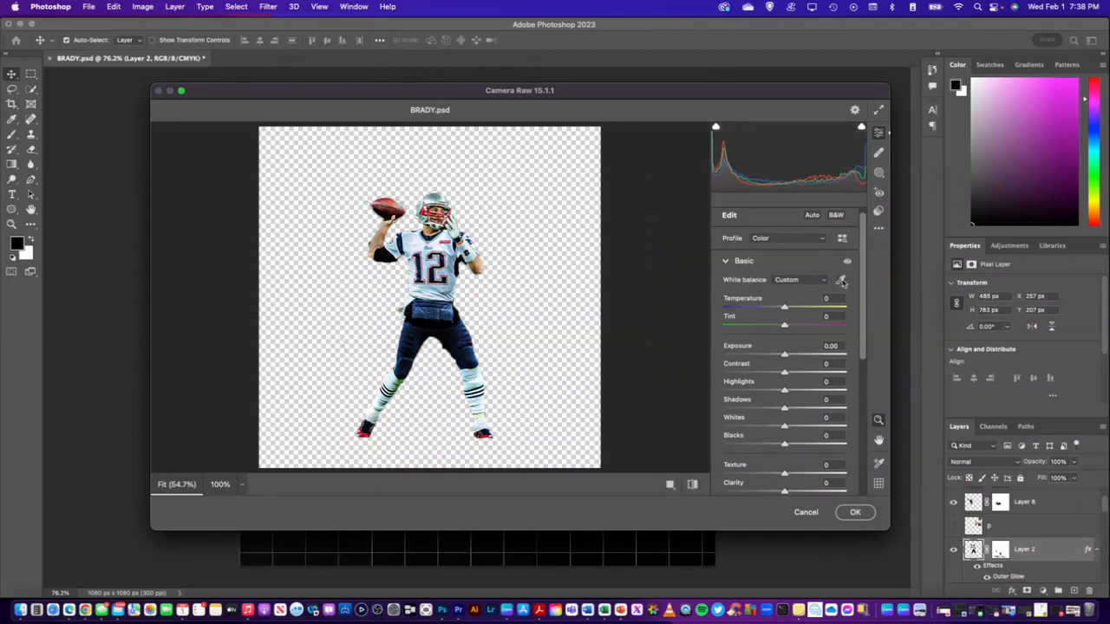
left_click(840, 280)
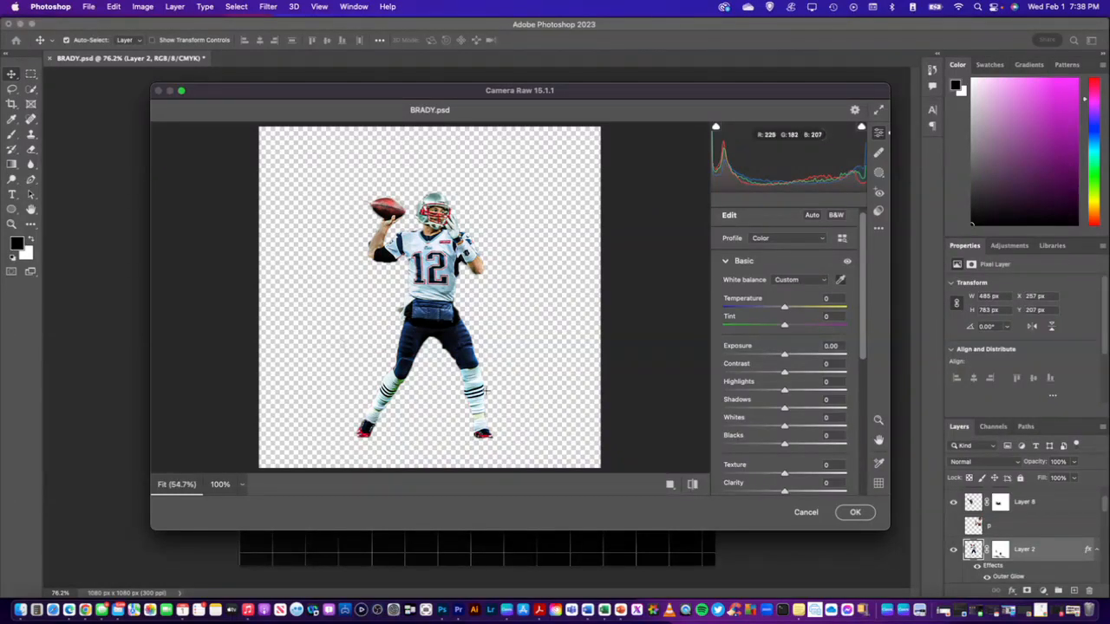
key("alt")
scroll(486, 398, "up", 2)
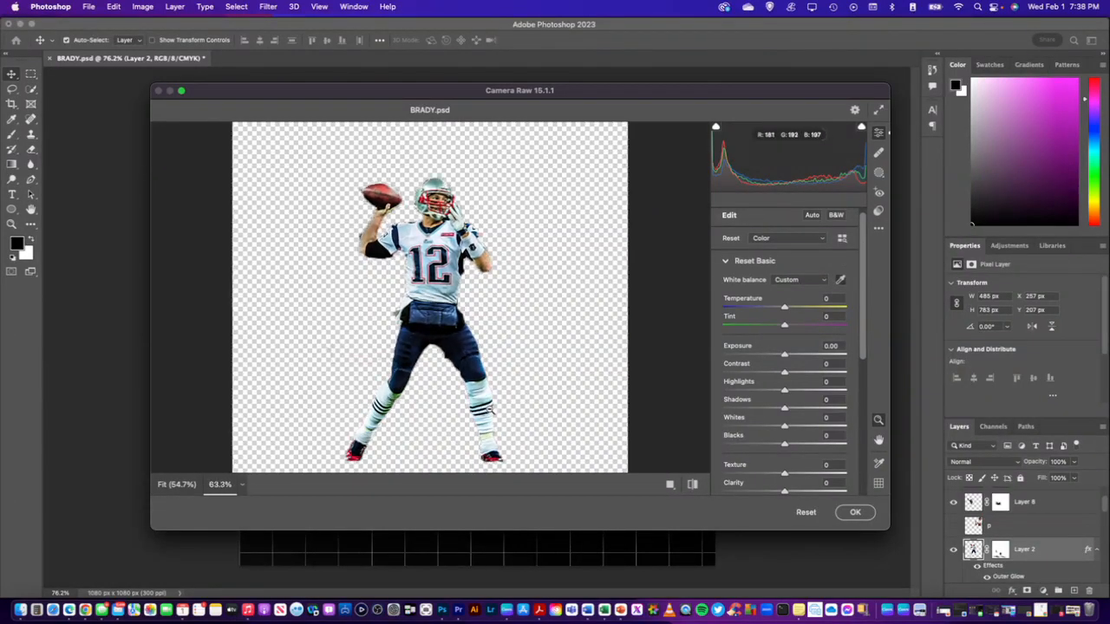
scroll(491, 409, "down", 3)
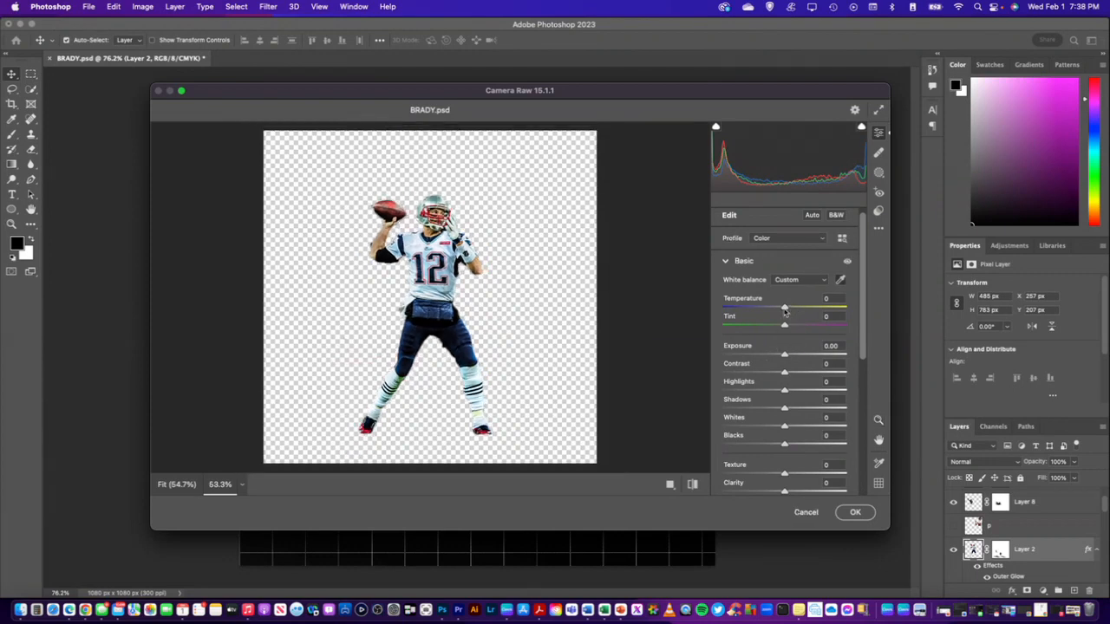
Cool and brighten the central player in the Camera Raw Filter with Temperature -5 and Whites about +25
mouse_move(785, 311)
left_mouse_down()
mouse_move(795, 312)
mouse_move(720, 312)
mouse_move(782, 317)
left_mouse_up()
left_click_drag(784, 429, 835, 428)
left_click_drag(832, 427, 799, 439)
Set the Detail values to Sharpening 6 and Noise Reduction 6, and apply the Camera Raw Filter to Layer 2
scroll(793, 447, "down", 3)
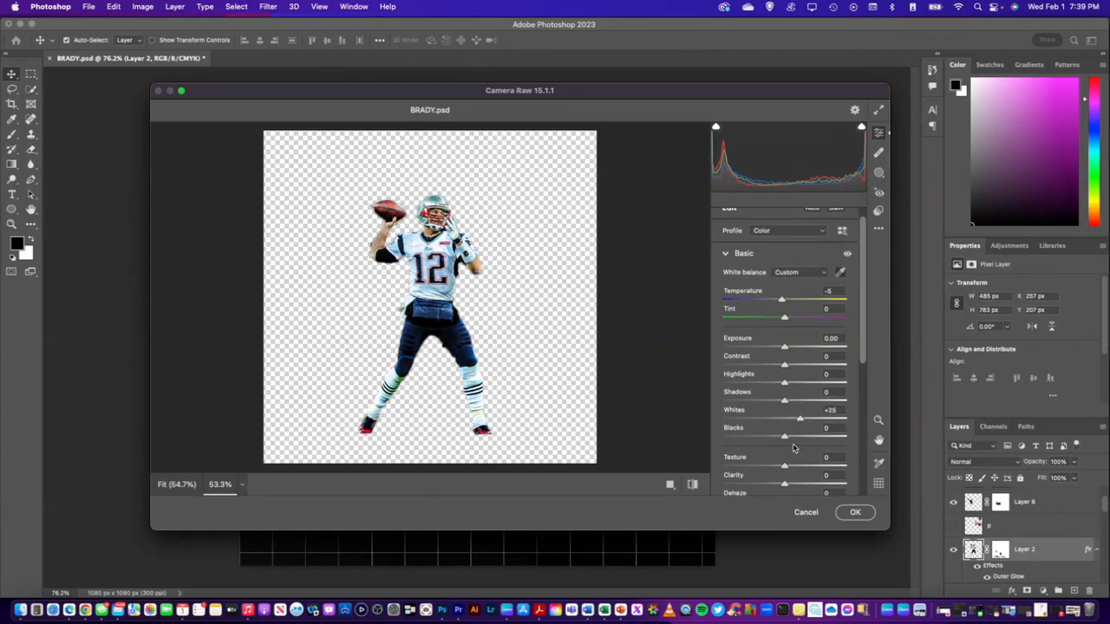
scroll(793, 447, "down", 8)
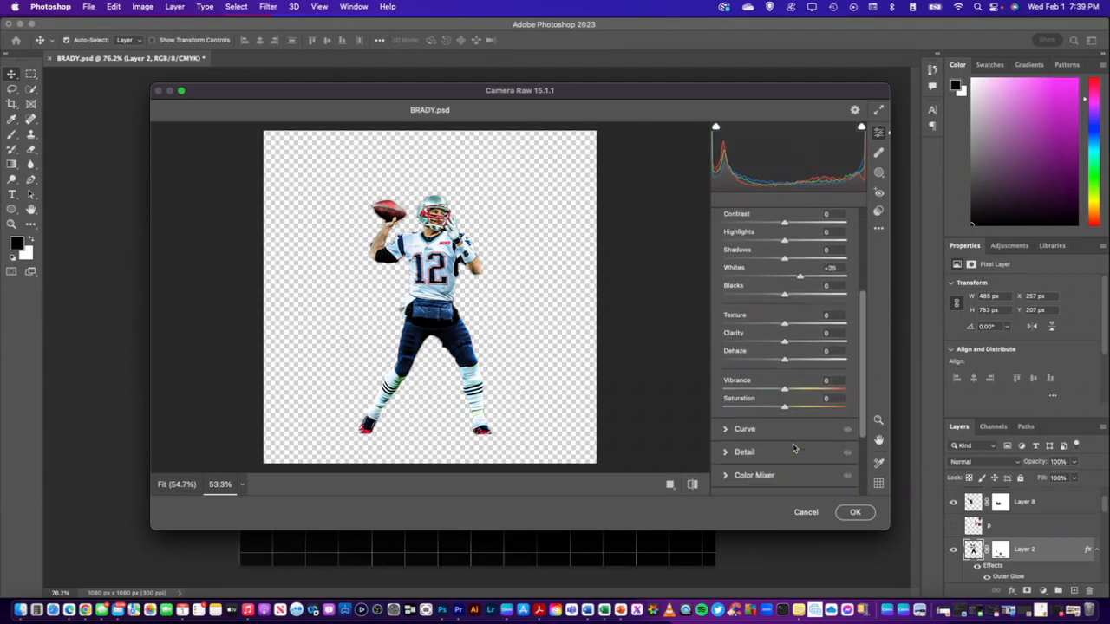
left_click(726, 418)
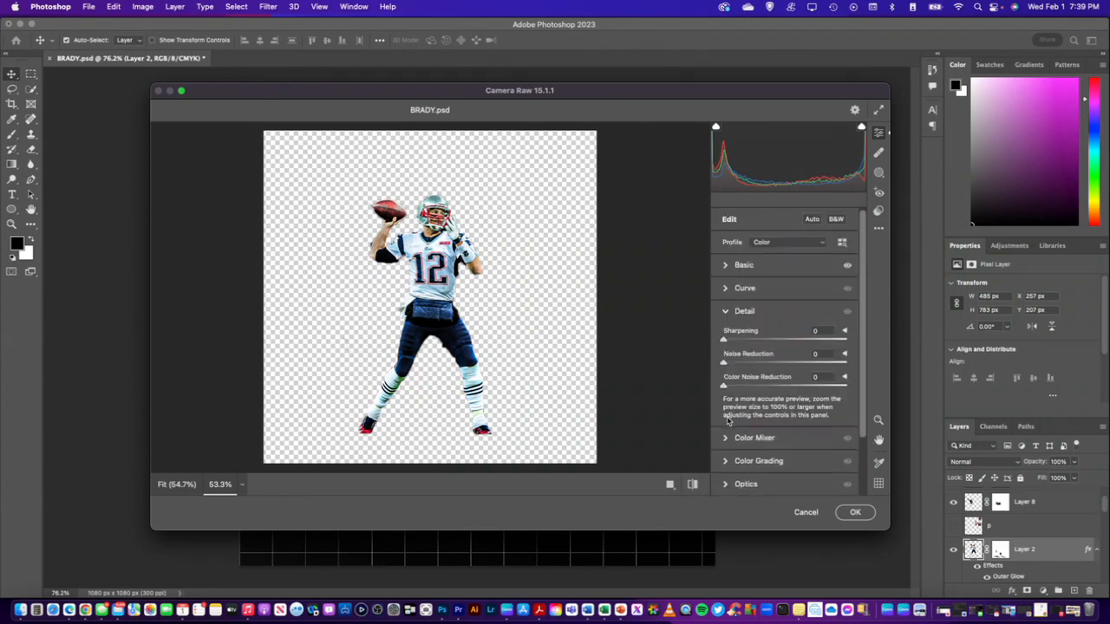
left_click_drag(726, 365, 731, 345)
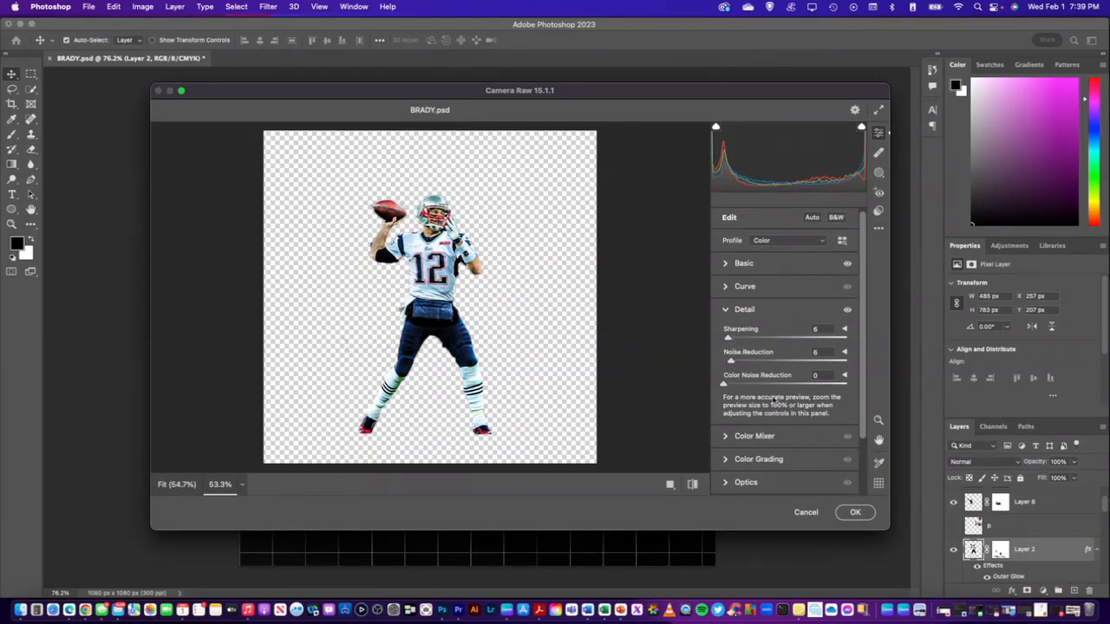
left_click(856, 513)
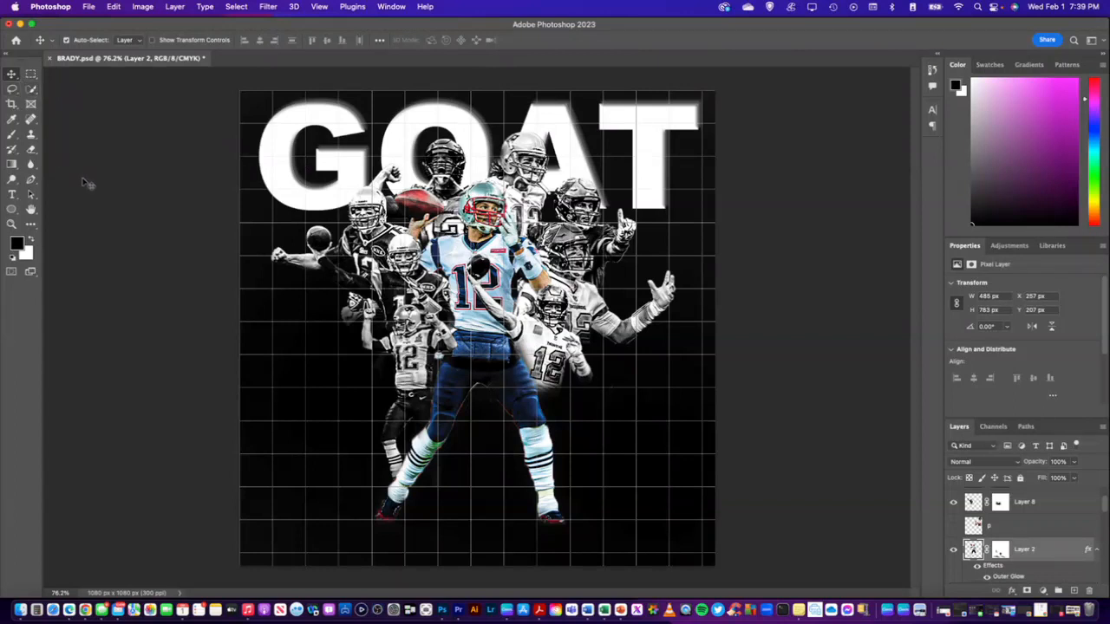
Add a layer mask to the GOAT text layer and choose the KYLE Bonus Chunky Charcoal brush at 112 px
left_click(292, 144)
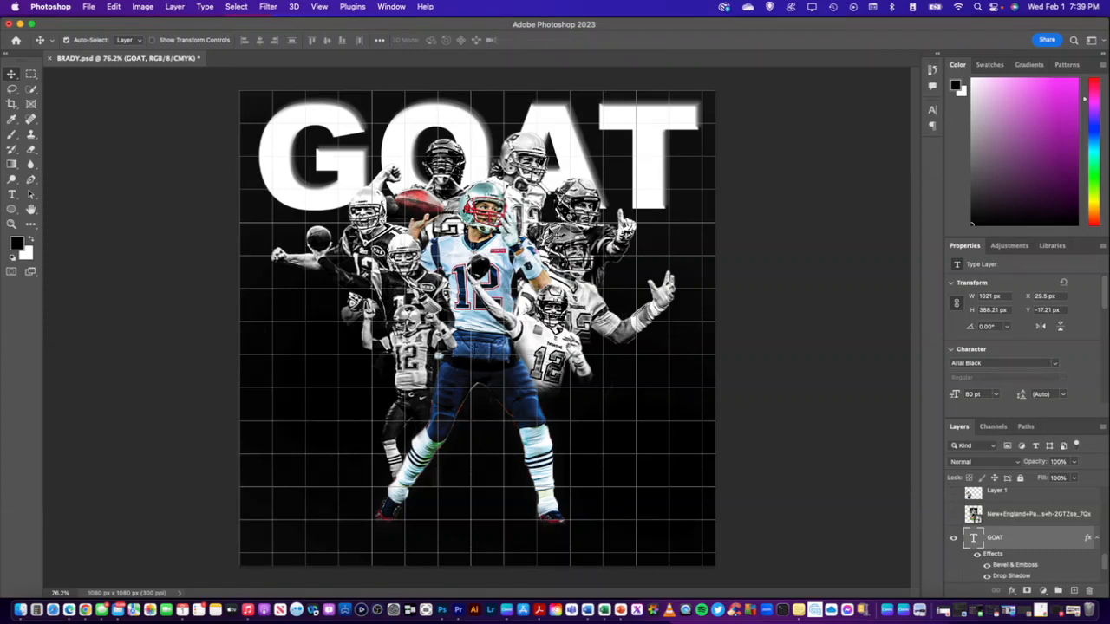
left_click(1027, 592)
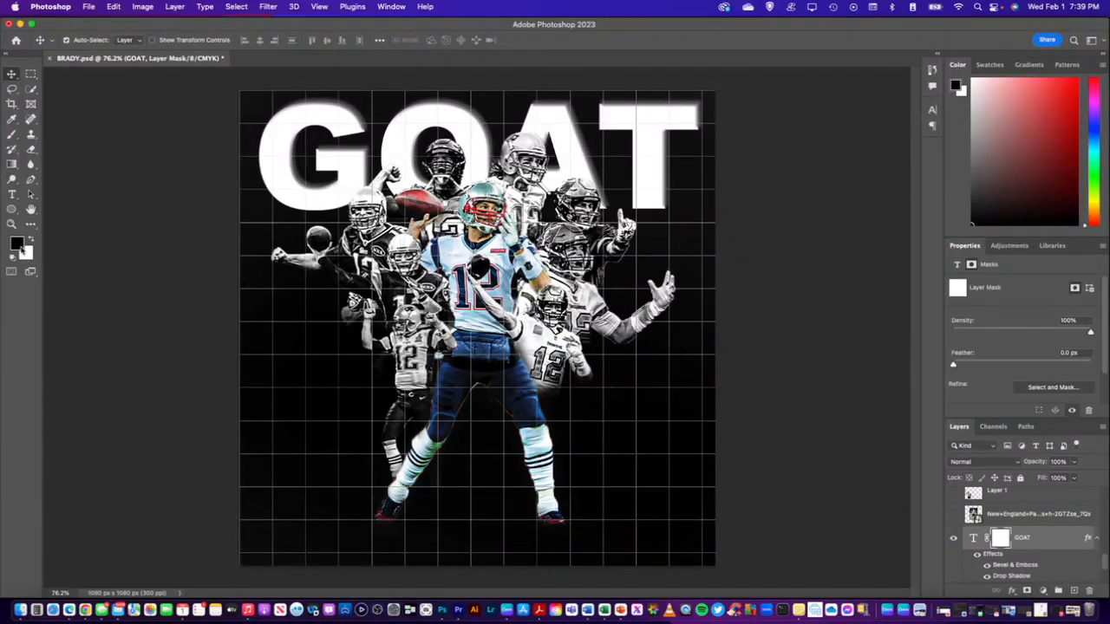
left_click(12, 136)
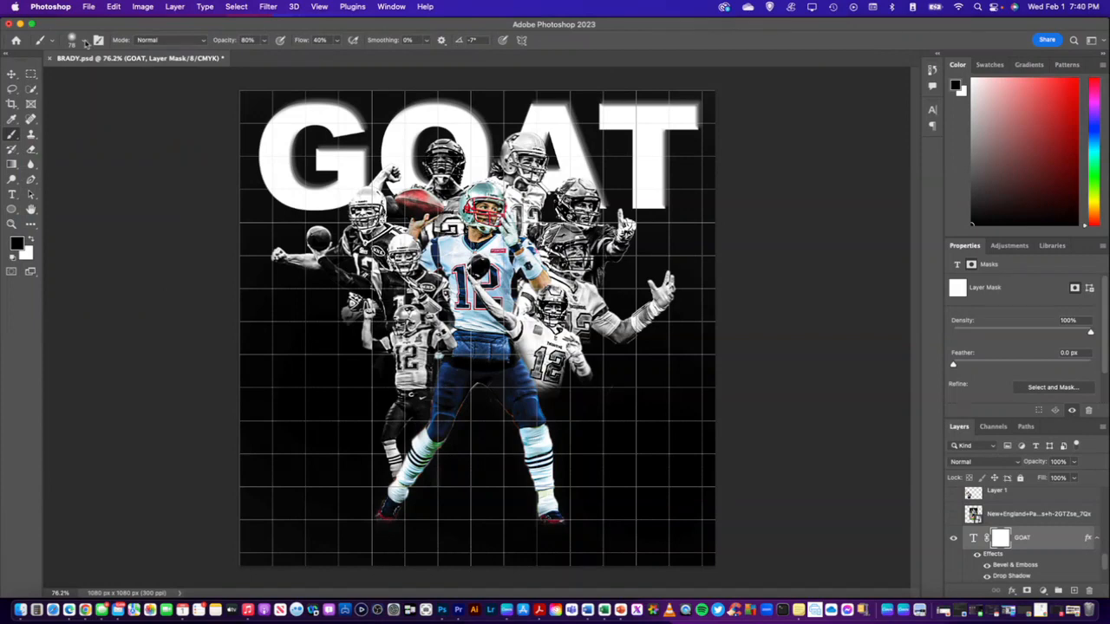
left_click(85, 43)
scroll(75, 170, "down", 3)
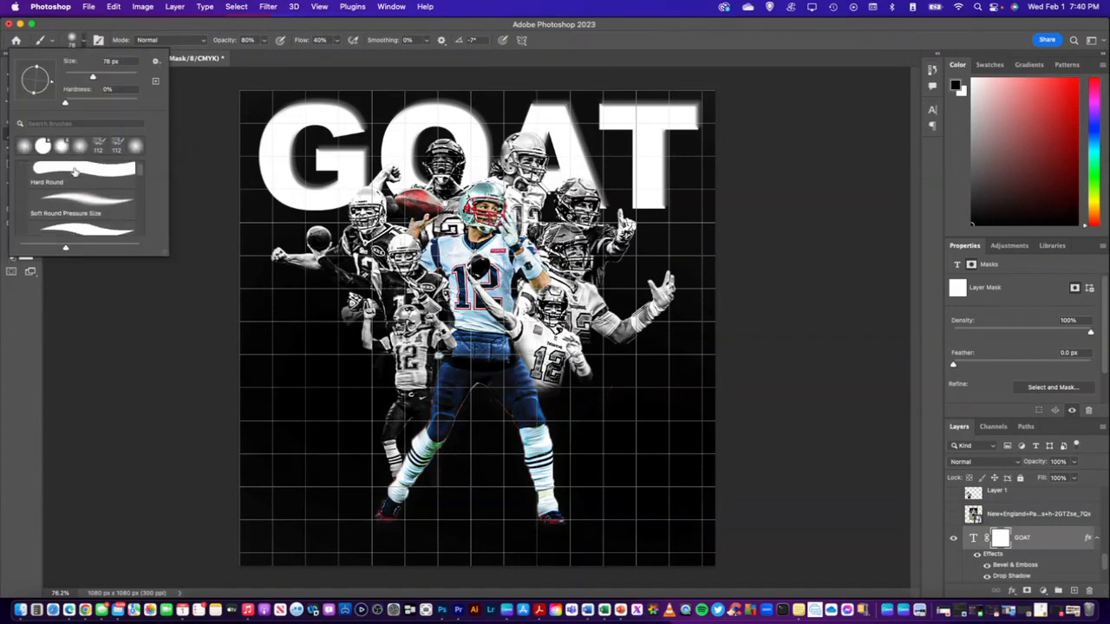
scroll(75, 172, "down", 10)
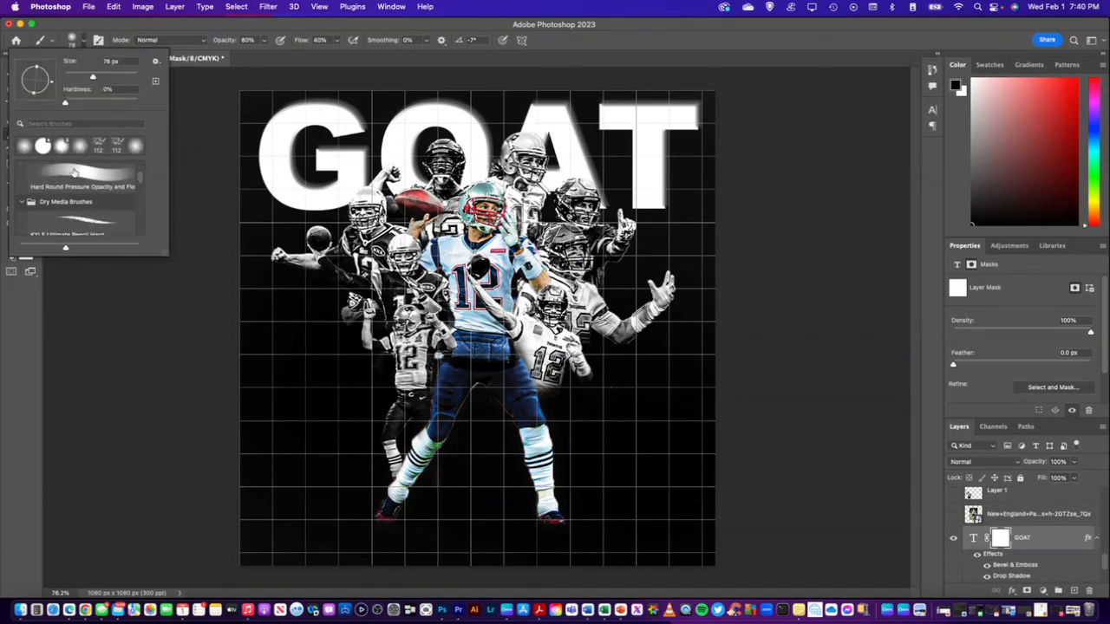
scroll(74, 173, "down", 5)
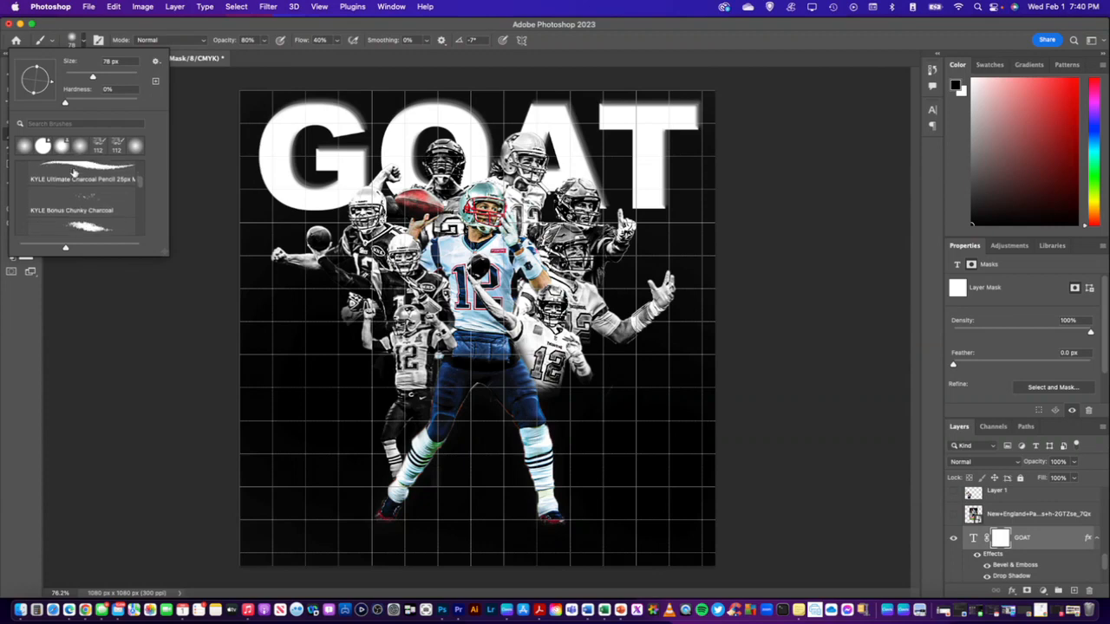
scroll(73, 208, "down", 1)
left_click(76, 196)
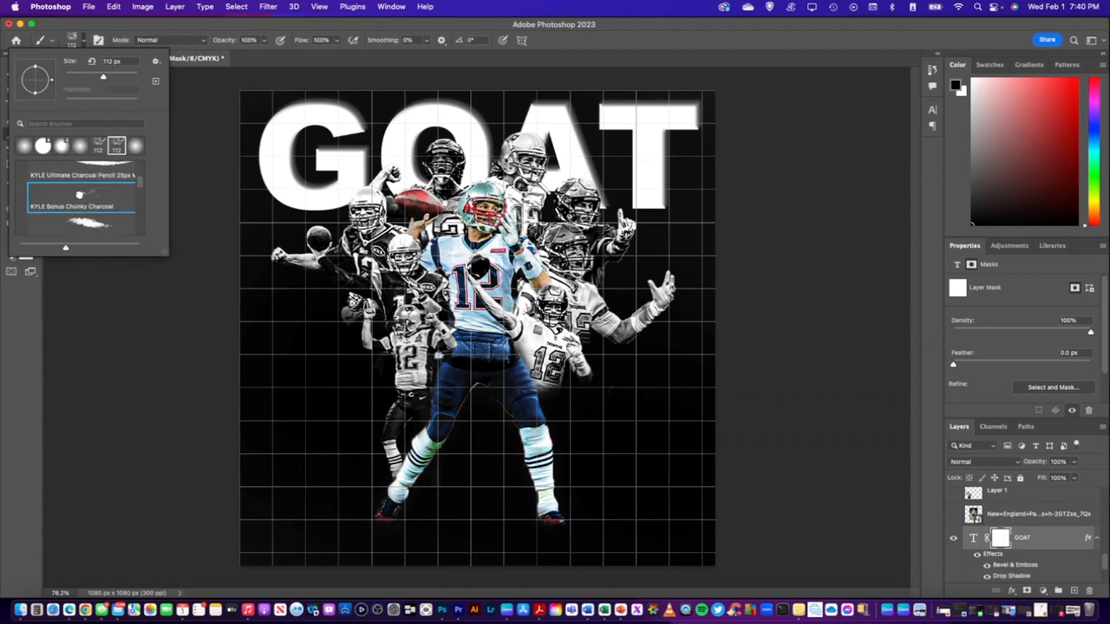
Stamp black charcoal speckles on the GOAT layer mask to distress parts of all four letters
left_click(283, 174)
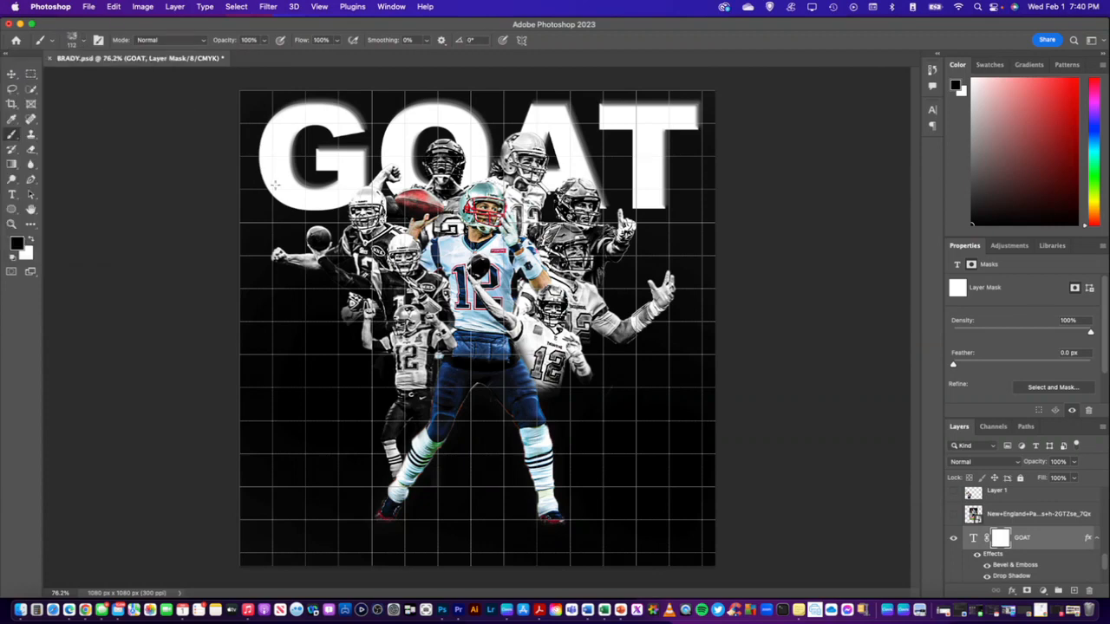
left_click(277, 183)
left_click(291, 127)
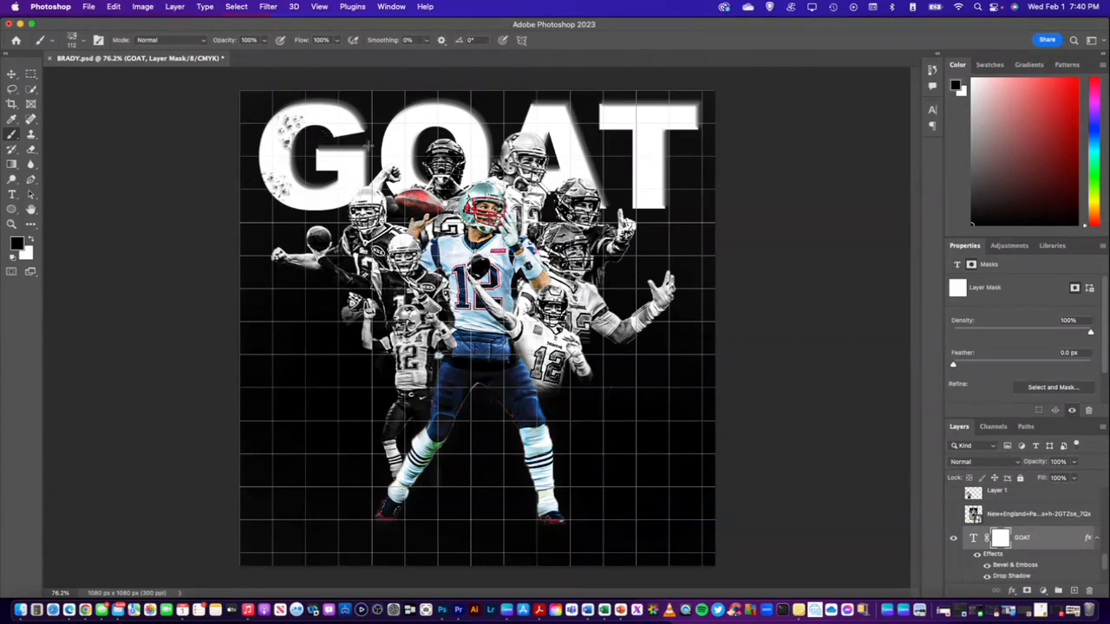
left_click(454, 123)
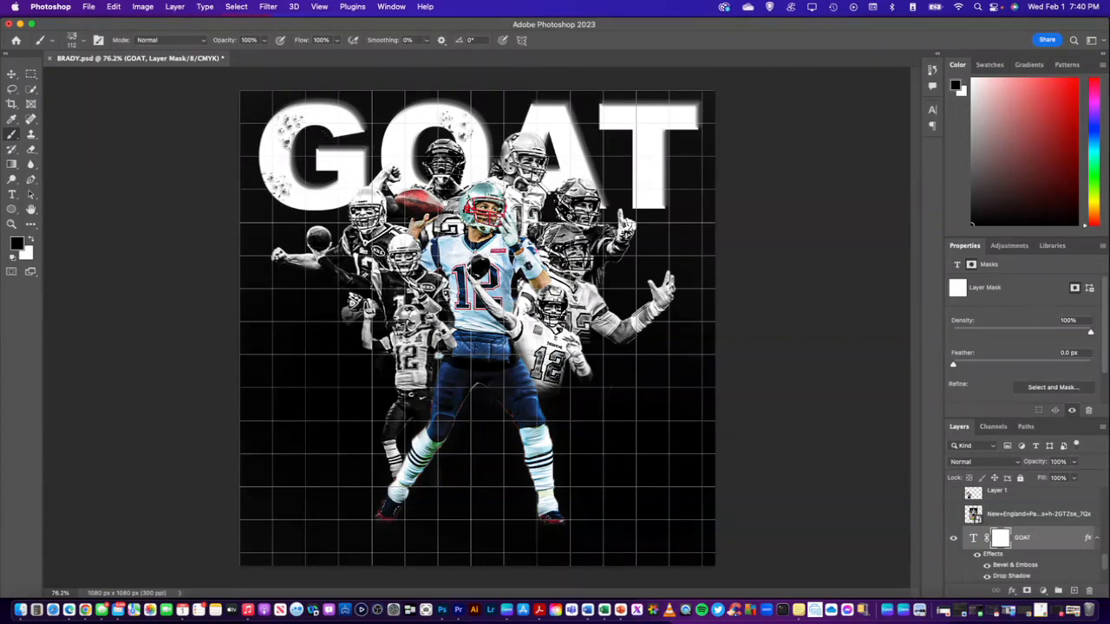
left_click(556, 121)
left_click(576, 164)
left_click(677, 118)
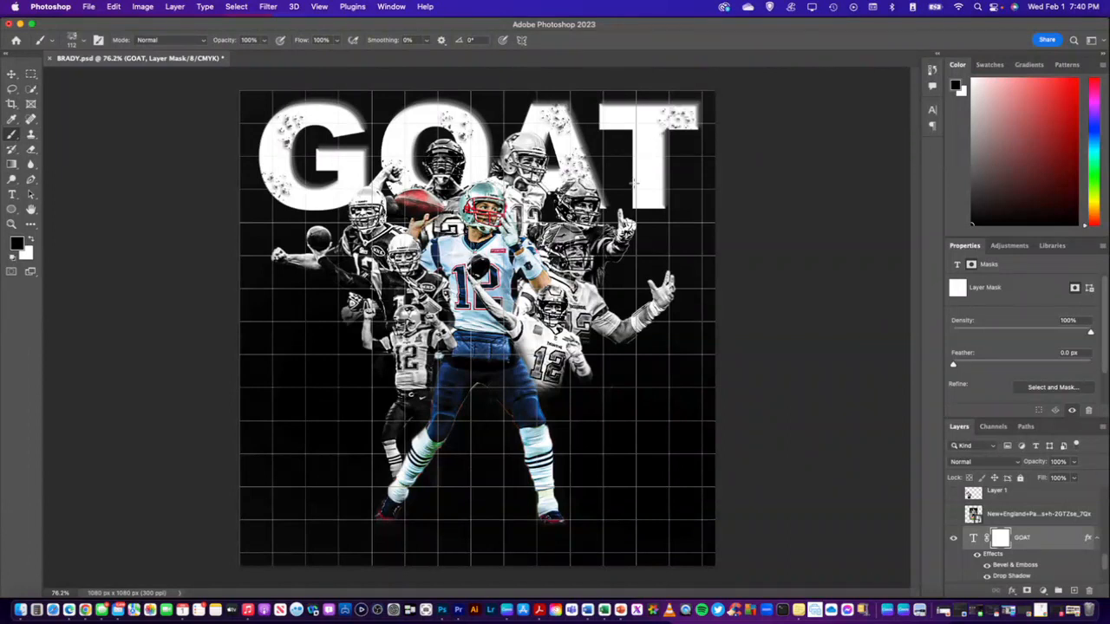
left_click(639, 186)
left_click(645, 157)
left_click(615, 110)
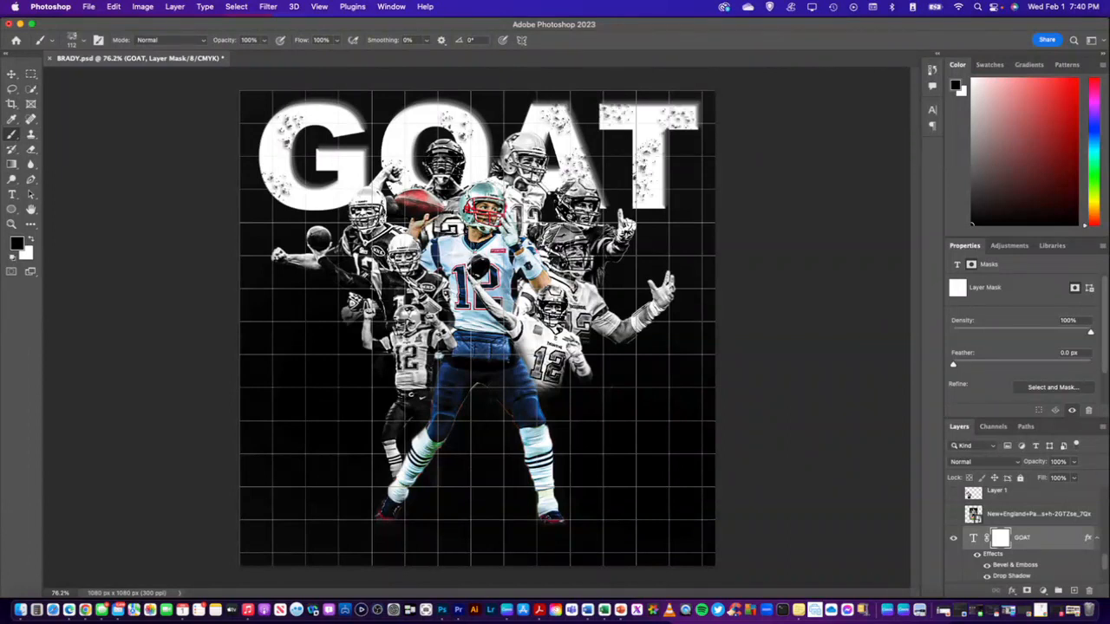
left_click(348, 180)
Undo a heavy stroke across the G, then erode the O's left curve, the T's lower stem and the A's tip with charcoal
left_click_drag(373, 109, 3, 291)
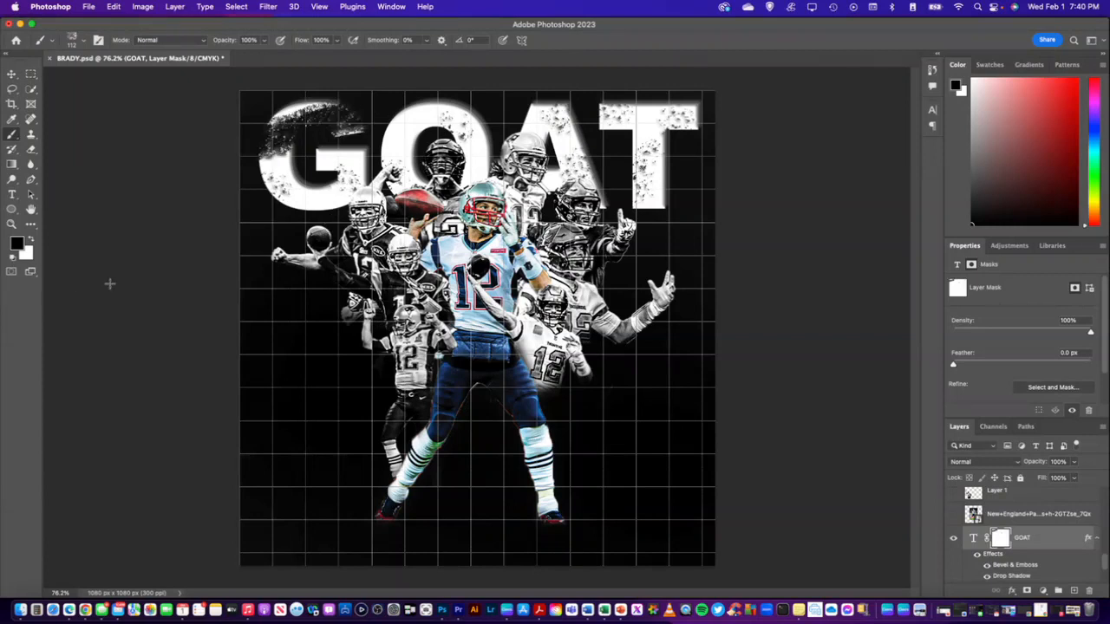
key("super+z")
left_click(400, 122)
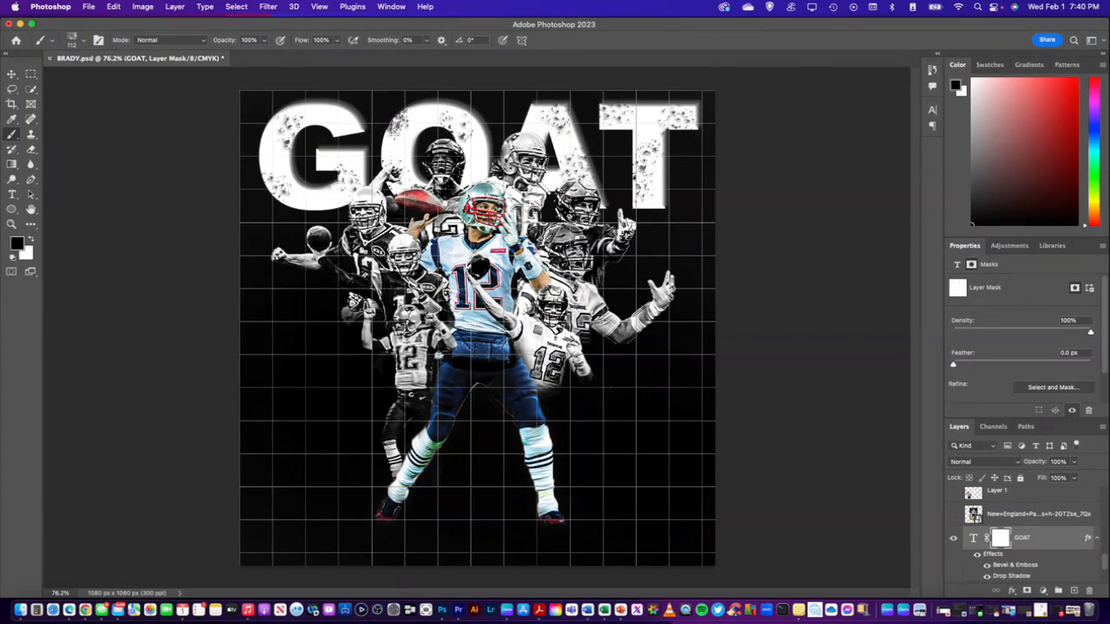
left_click(395, 137)
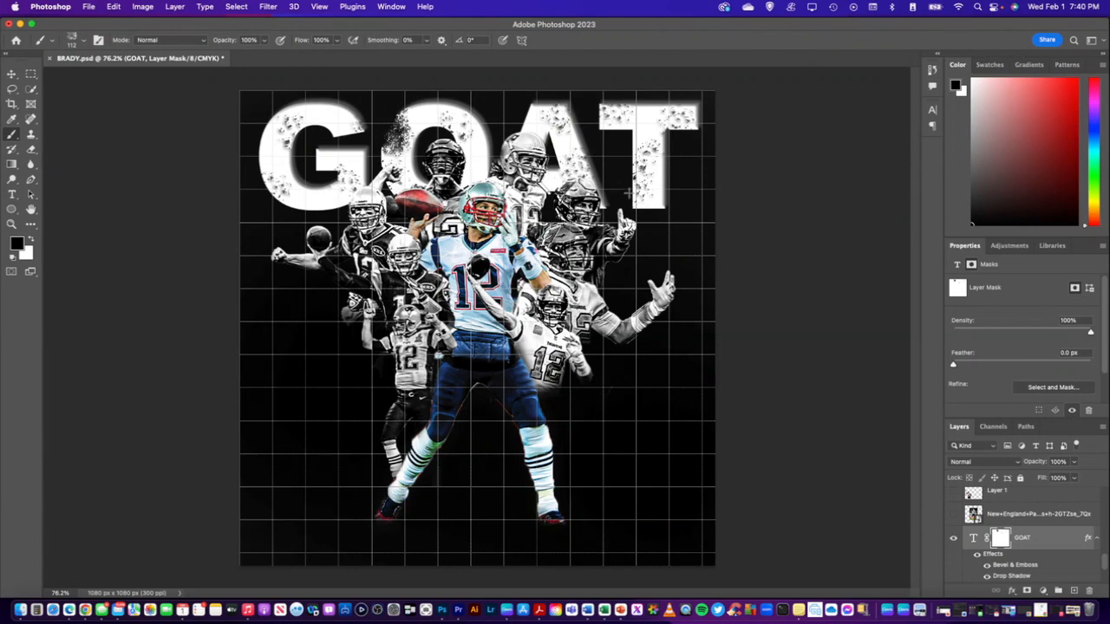
left_click(649, 217)
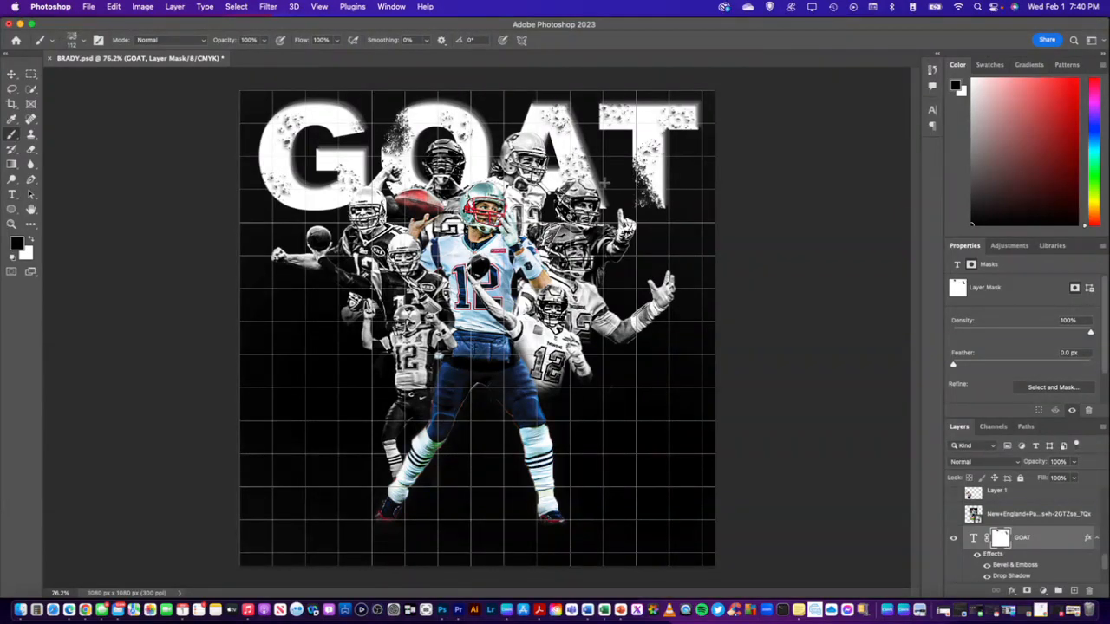
left_click_drag(562, 102, 556, 111)
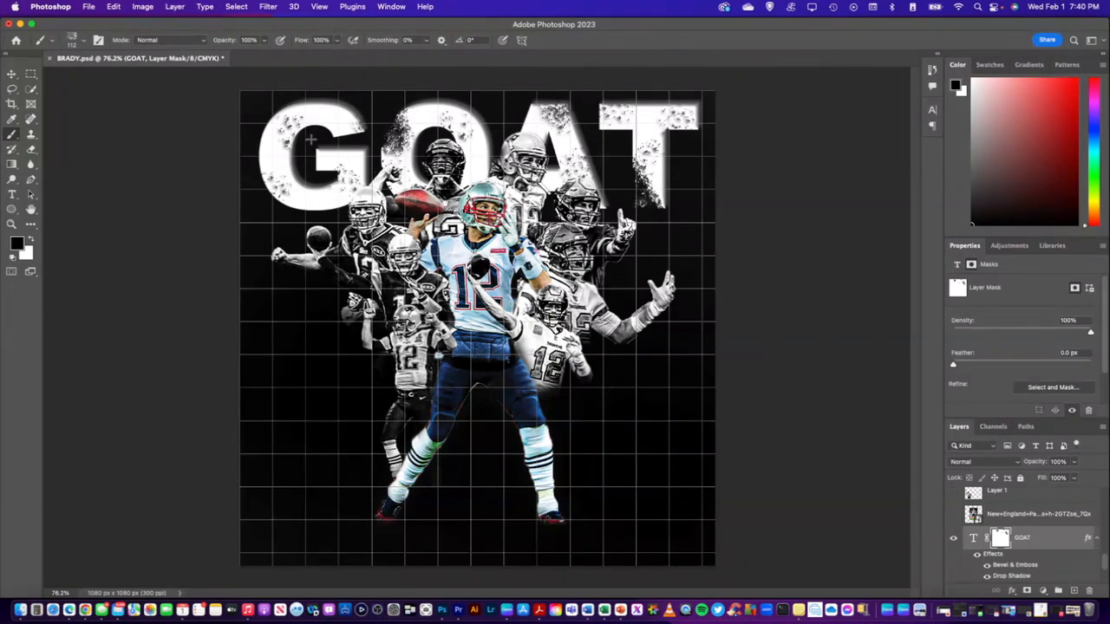
Add charcoal texture to the G's left curve and lower right end on the mask, undoing the heavy stroke at its upper left
left_click_drag(286, 126, 279, 203)
left_click(348, 190)
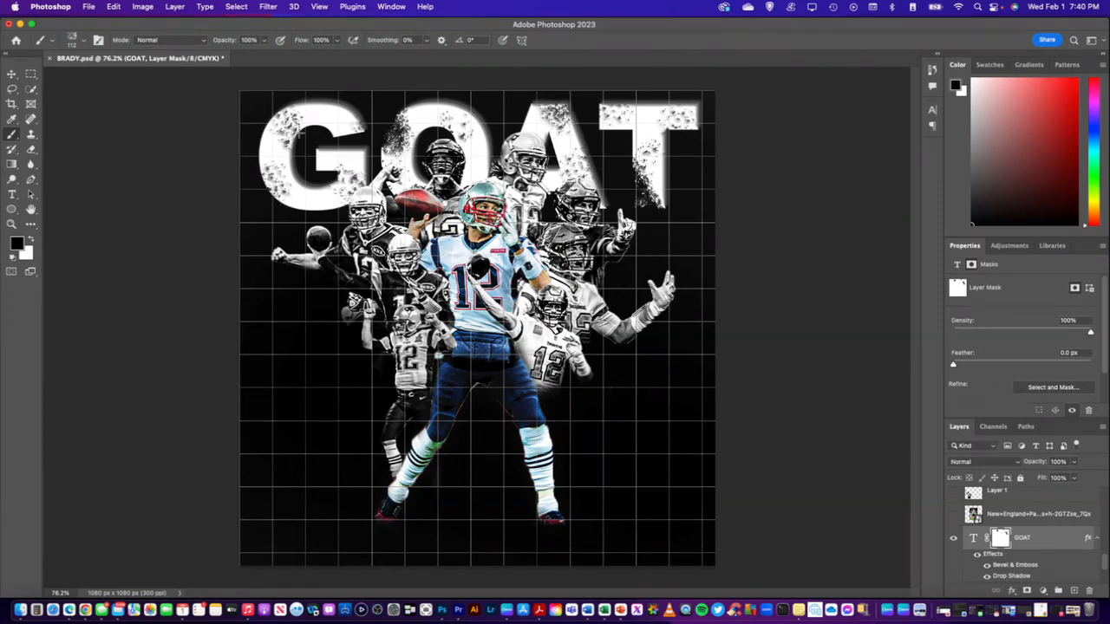
left_click_drag(231, 129, 253, 147)
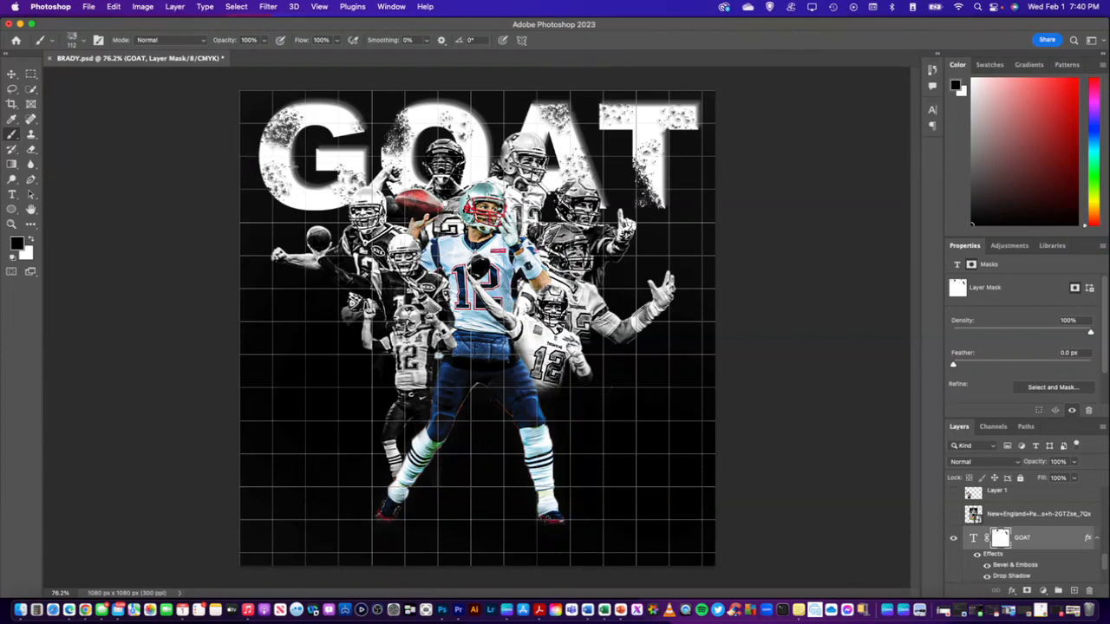
key("super+z")
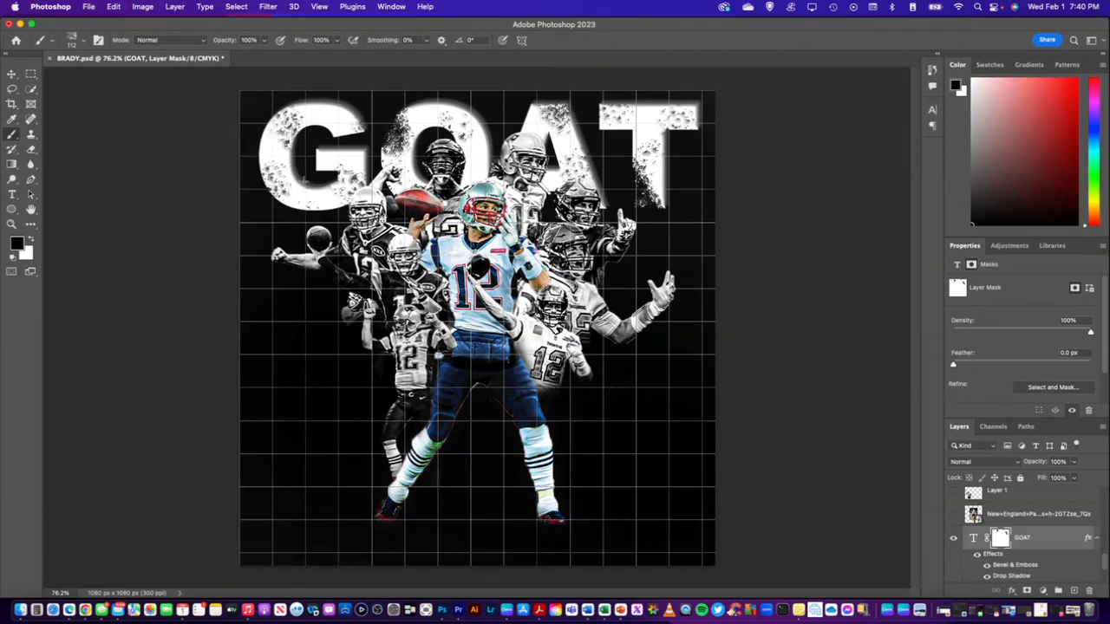
Wear away the lower left curve of the G on the mask with charcoal dabs, undoing the unwanted ones
left_click(304, 196)
key("super+z")
left_click(288, 184)
mouse_move(288, 184)
left_mouse_down()
mouse_move(321, 160)
mouse_move(304, 164)
mouse_move(286, 196)
left_mouse_up()
key("super+z")
key("super+z")
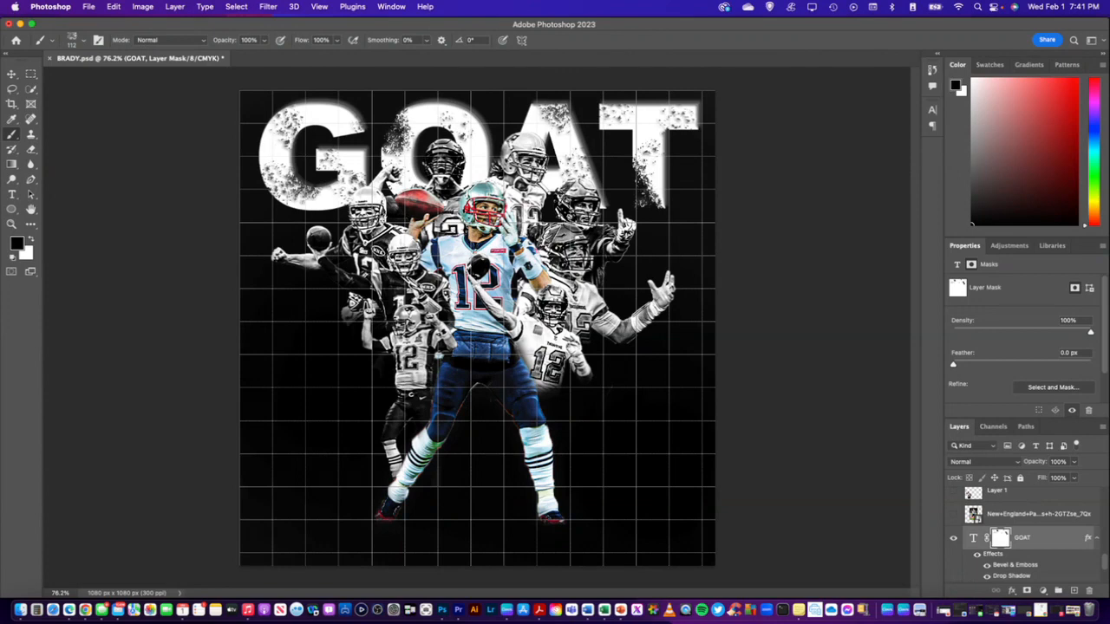
left_click(269, 200)
left_click(277, 190)
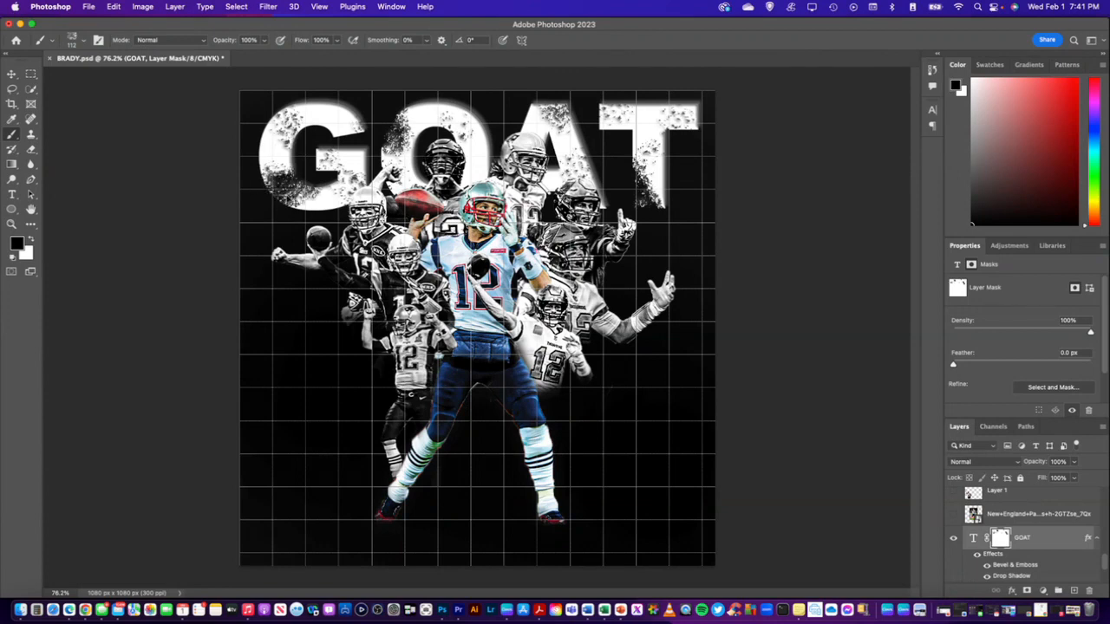
Undo the last charcoal stroke on the lower left curve of the G
key("super+z")
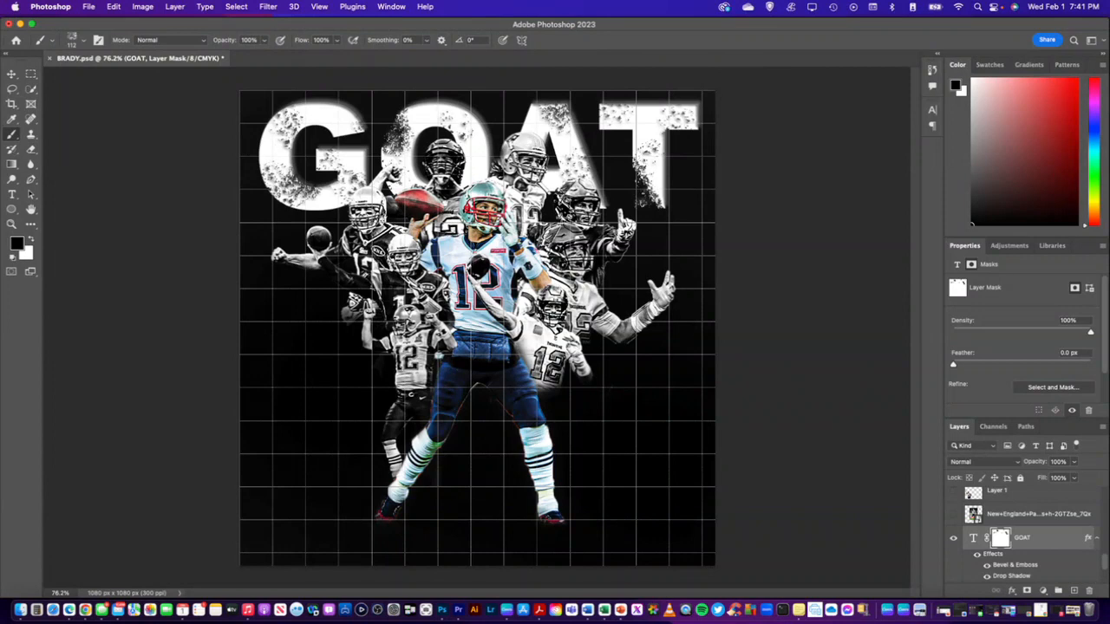
left_click(1041, 547)
left_click(1057, 478)
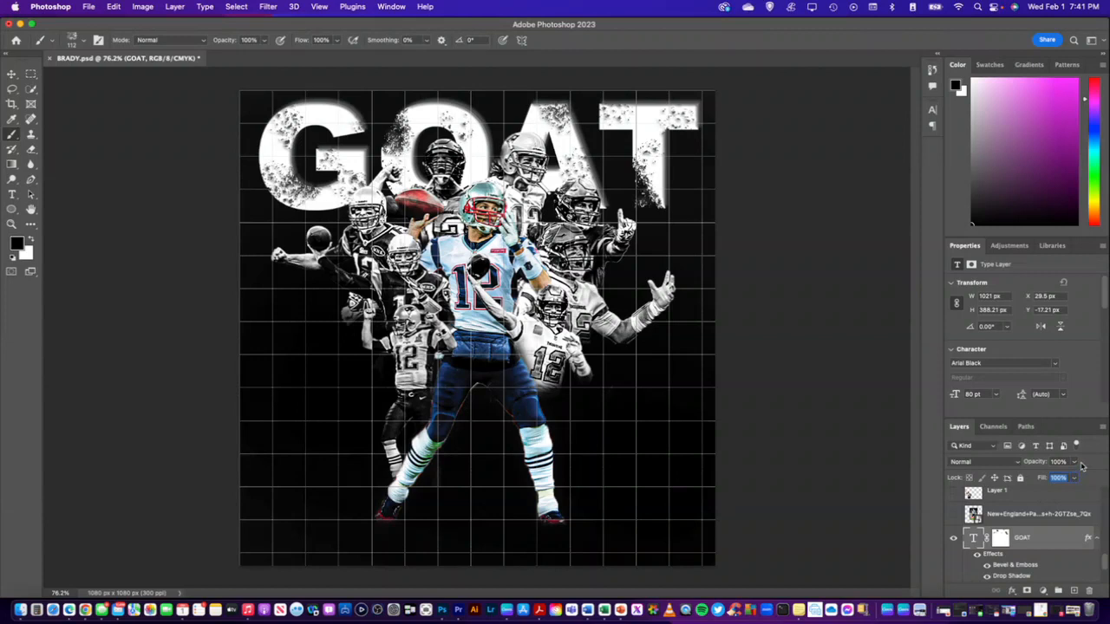
type("60")
key("Return")
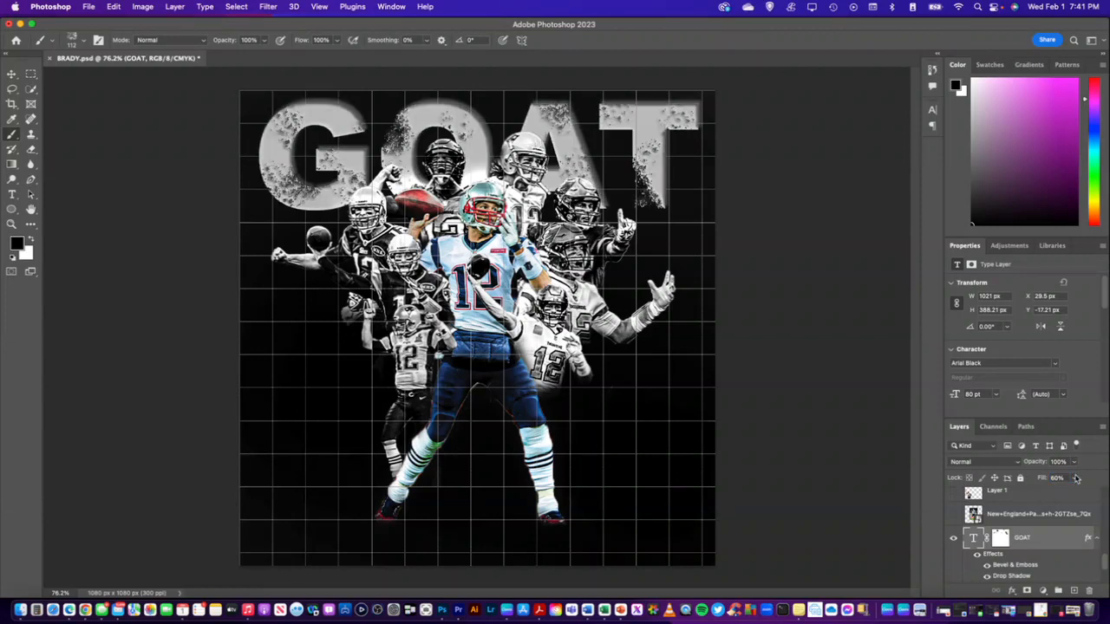
key("super+z")
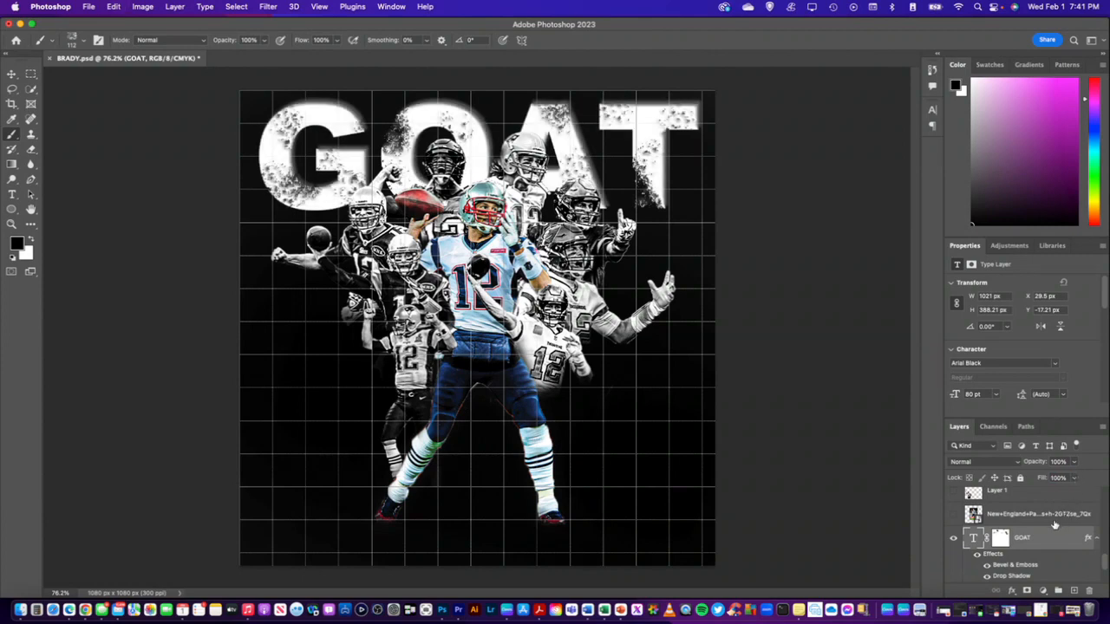
Set the GOAT text layer's opacity to 80%
left_click(1067, 462)
type("80")
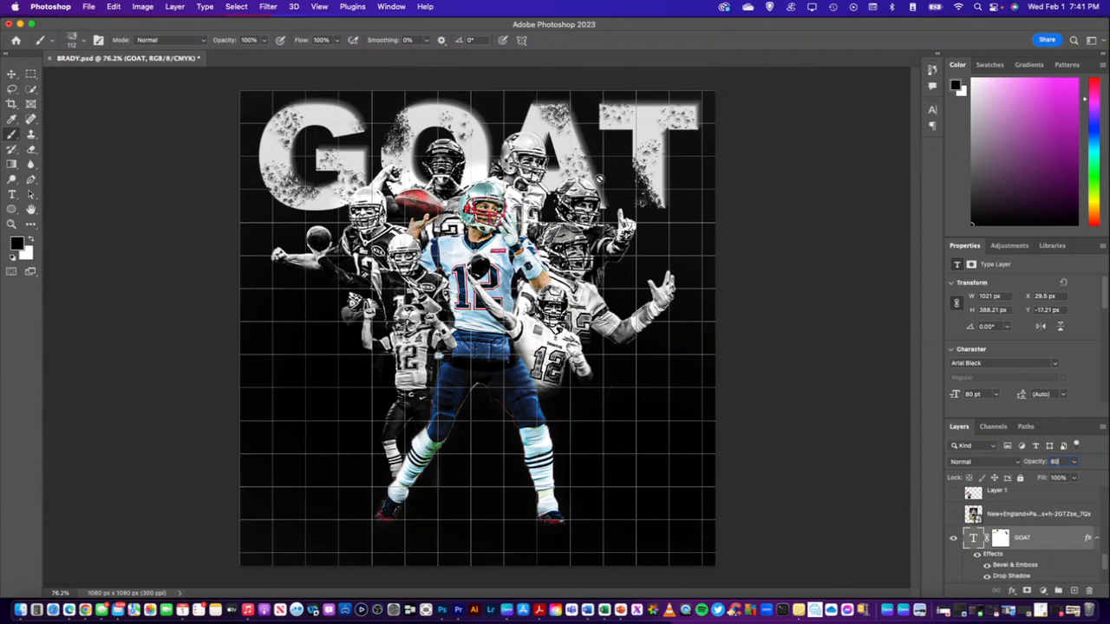
right_click(1036, 541)
left_click(988, 543)
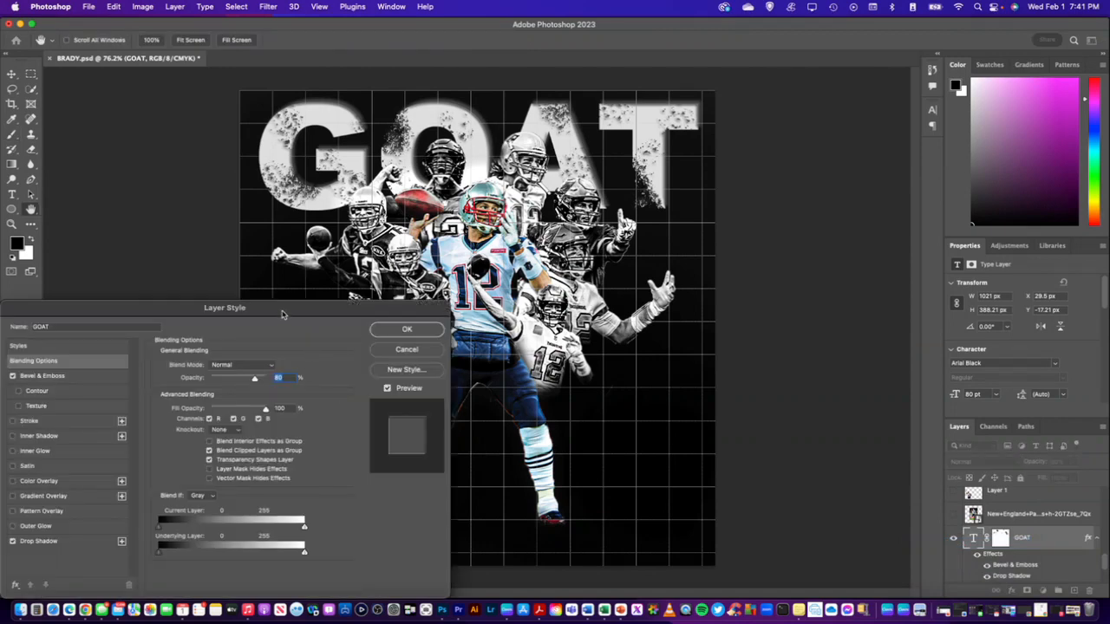
left_click_drag(285, 316, 477, 205)
left_click(242, 429)
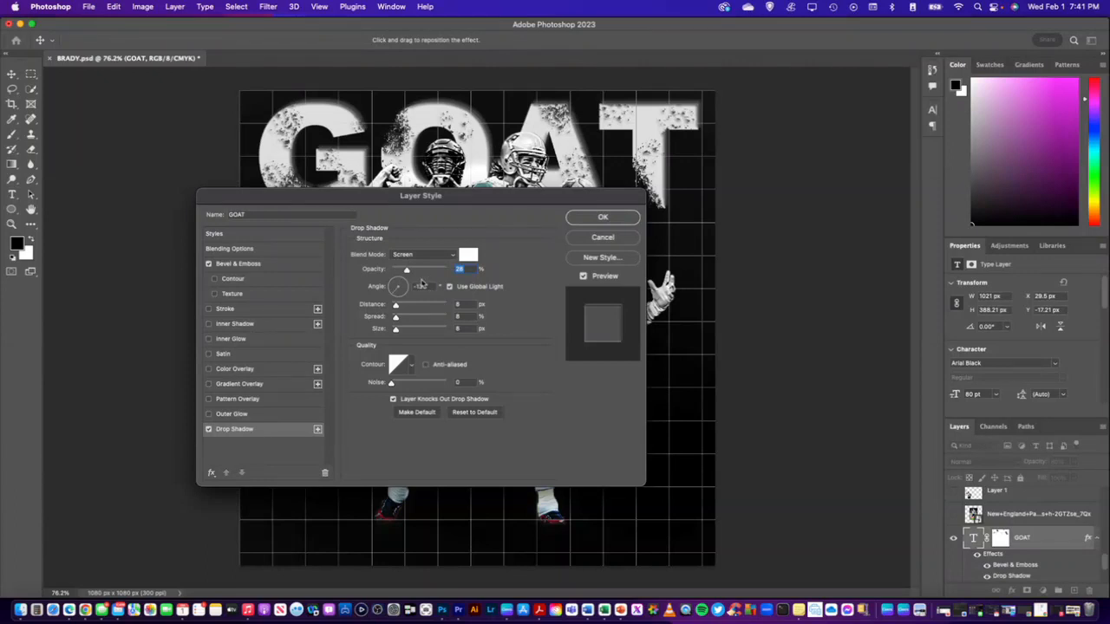
mouse_move(409, 272)
left_mouse_down()
mouse_move(421, 274)
mouse_move(409, 273)
left_mouse_up()
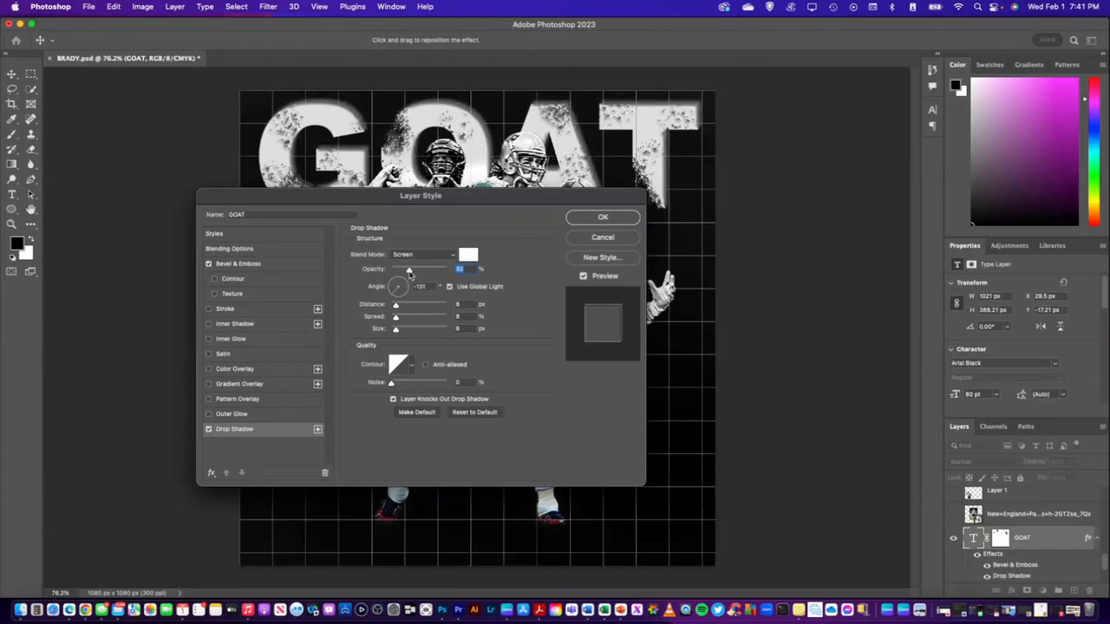
left_click(603, 237)
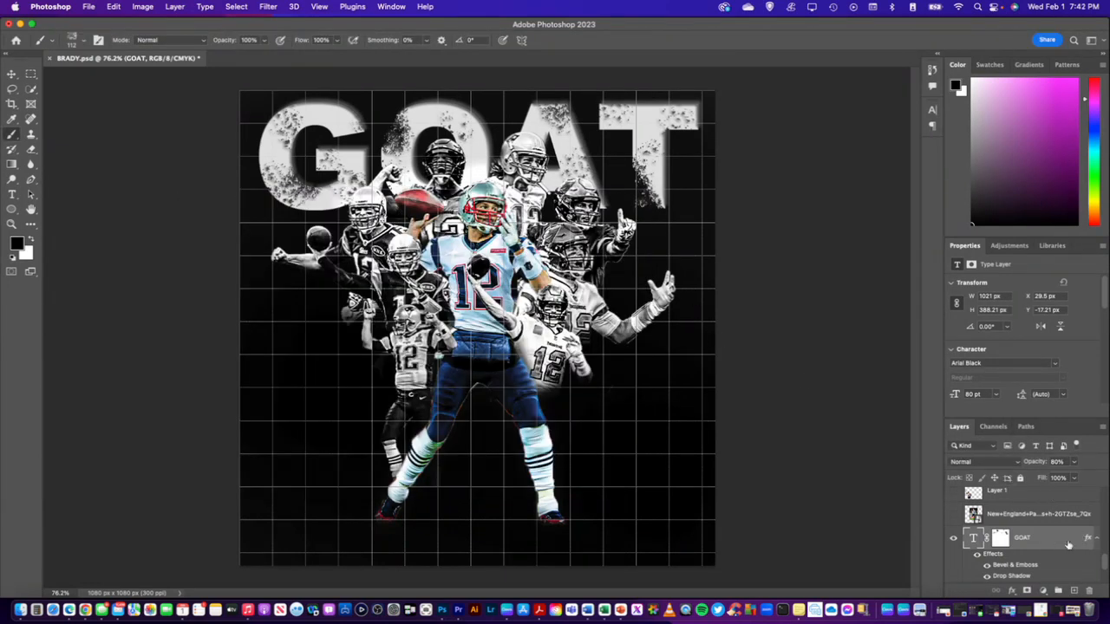
scroll(1047, 542, "down", 2)
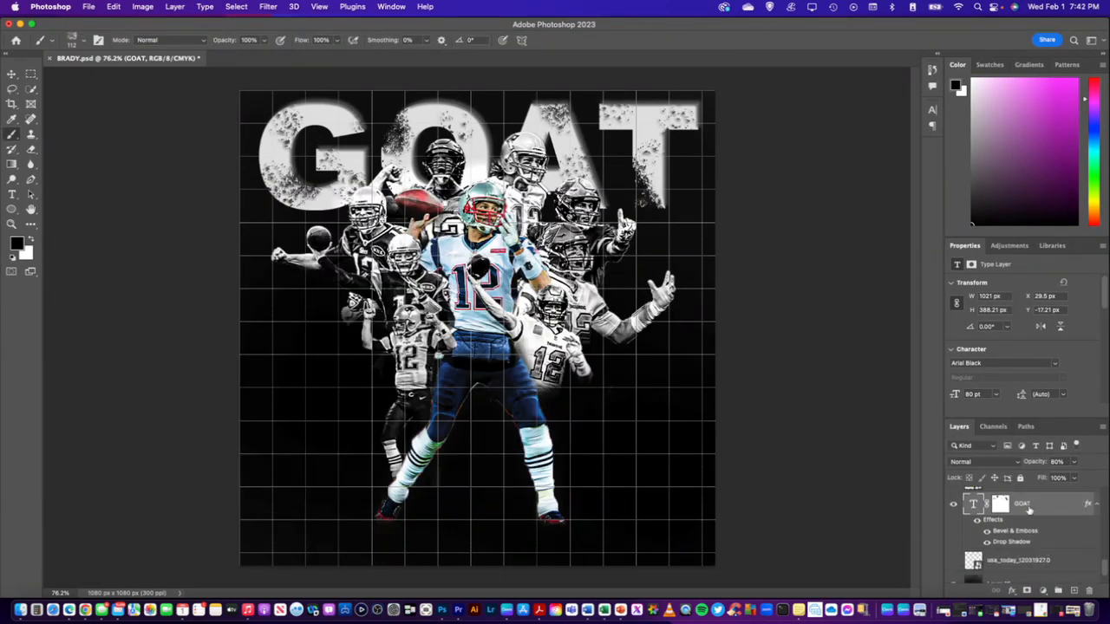
right_click(1044, 506)
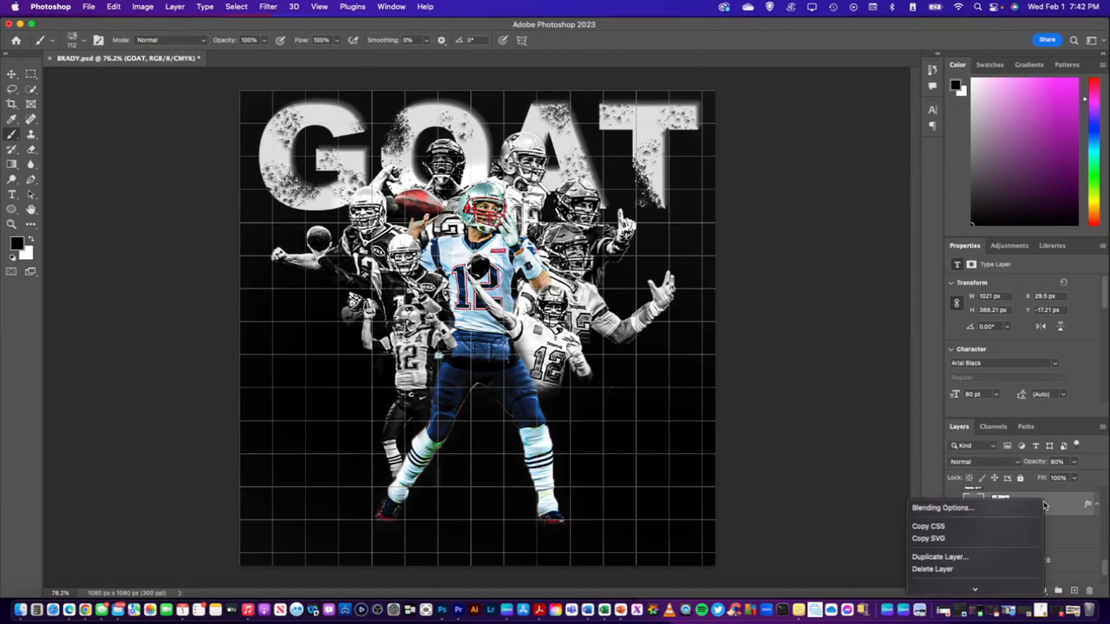
left_click(962, 507)
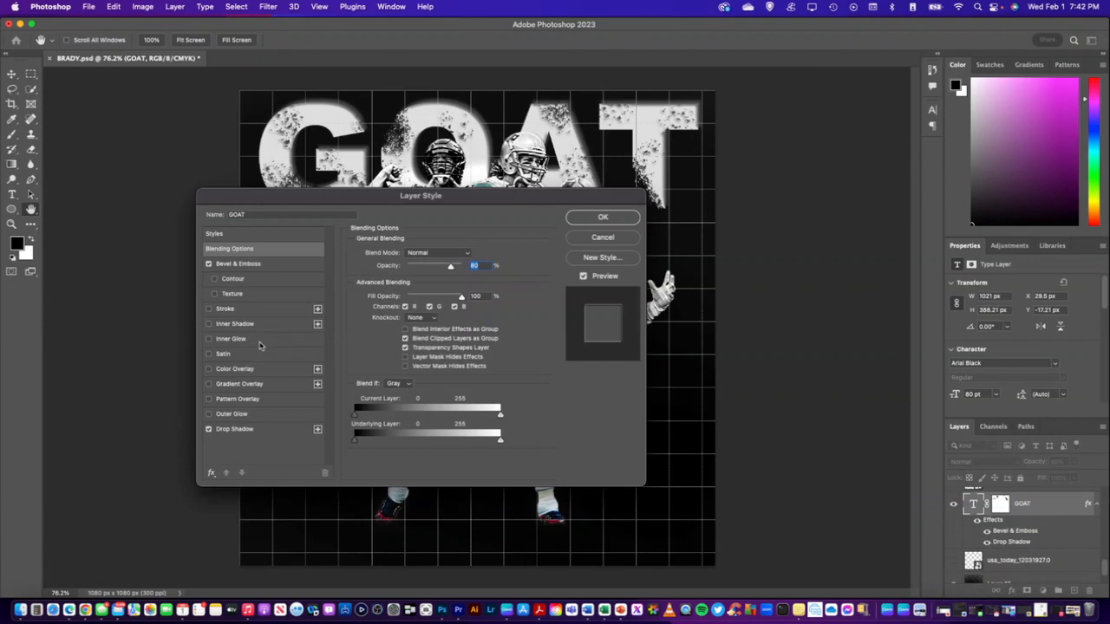
left_click(259, 340)
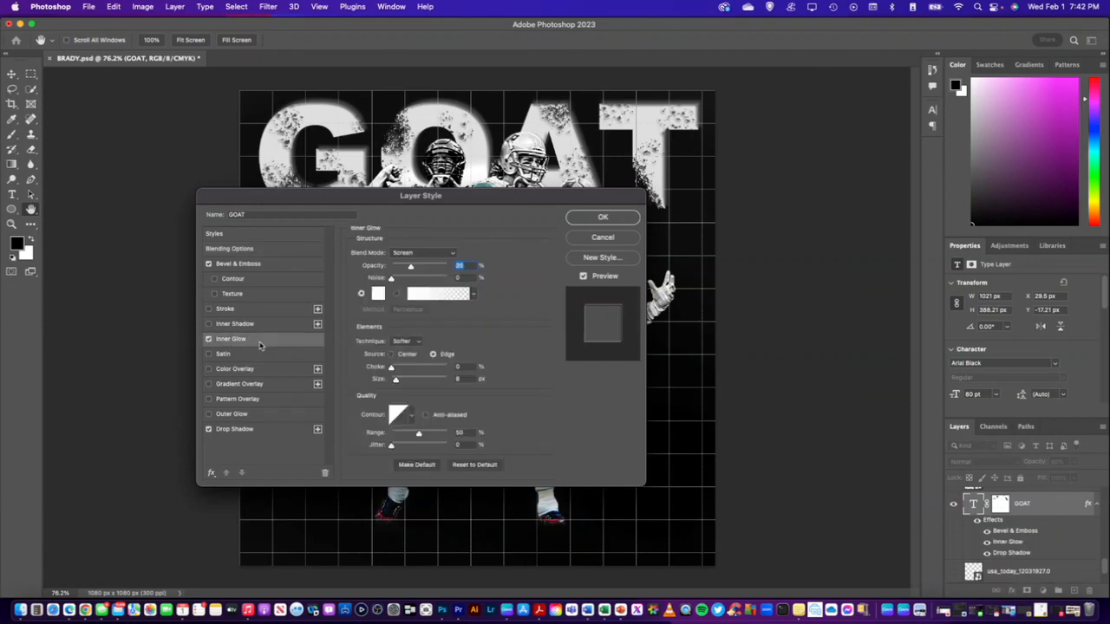
left_click(208, 338)
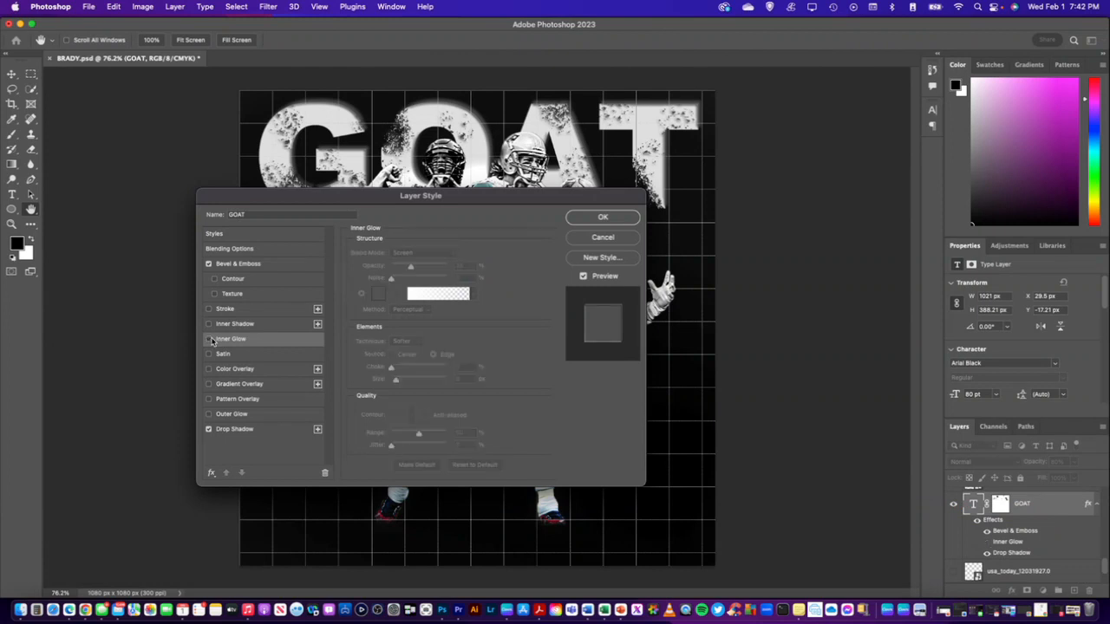
left_click(209, 339)
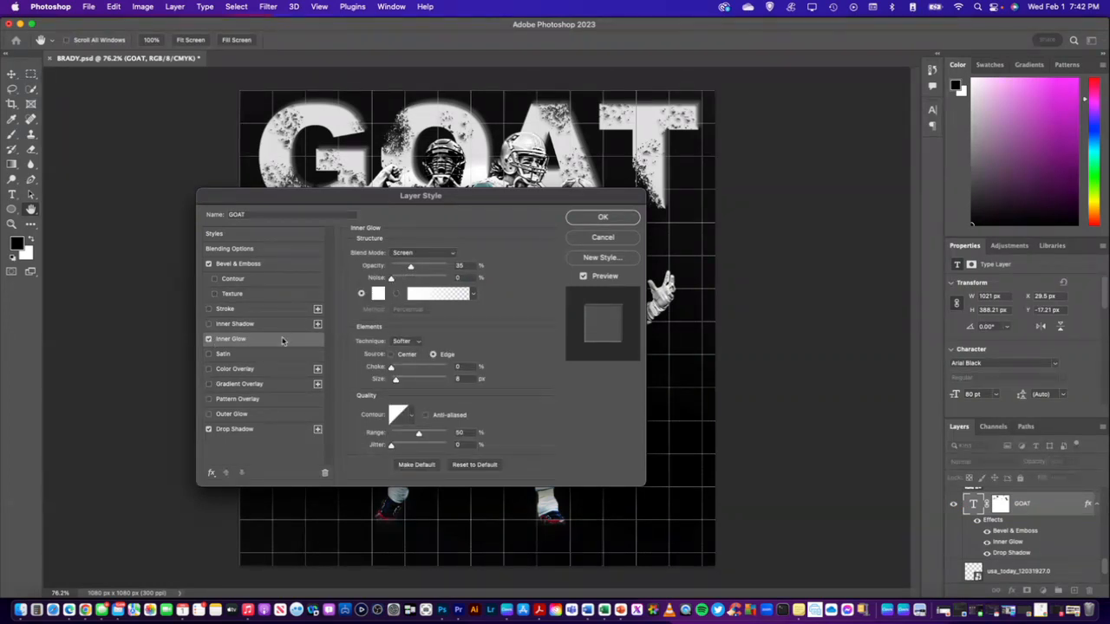
left_click(459, 265)
left_click(452, 253)
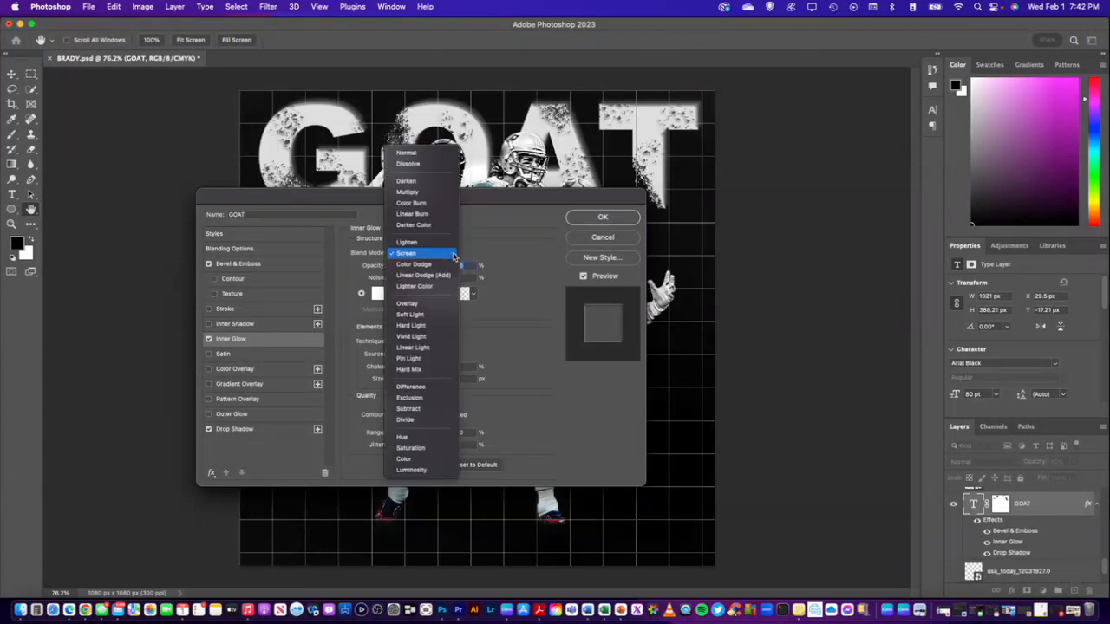
left_click(425, 315)
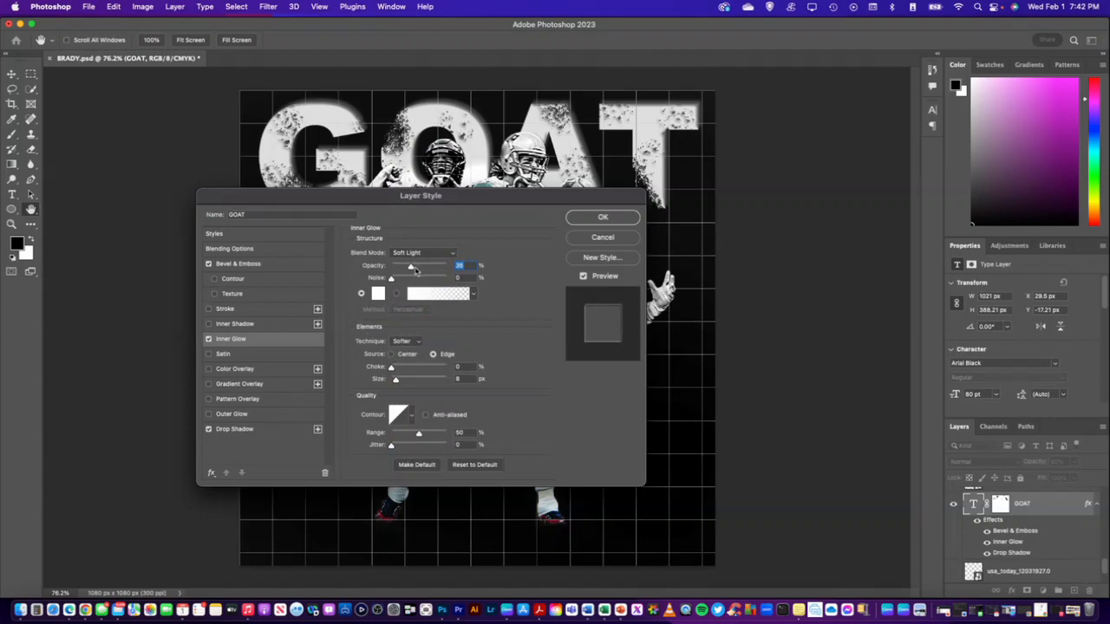
mouse_move(412, 268)
left_mouse_down()
mouse_move(439, 271)
mouse_move(420, 280)
left_mouse_up()
key("shift+Tab")
left_click(474, 294)
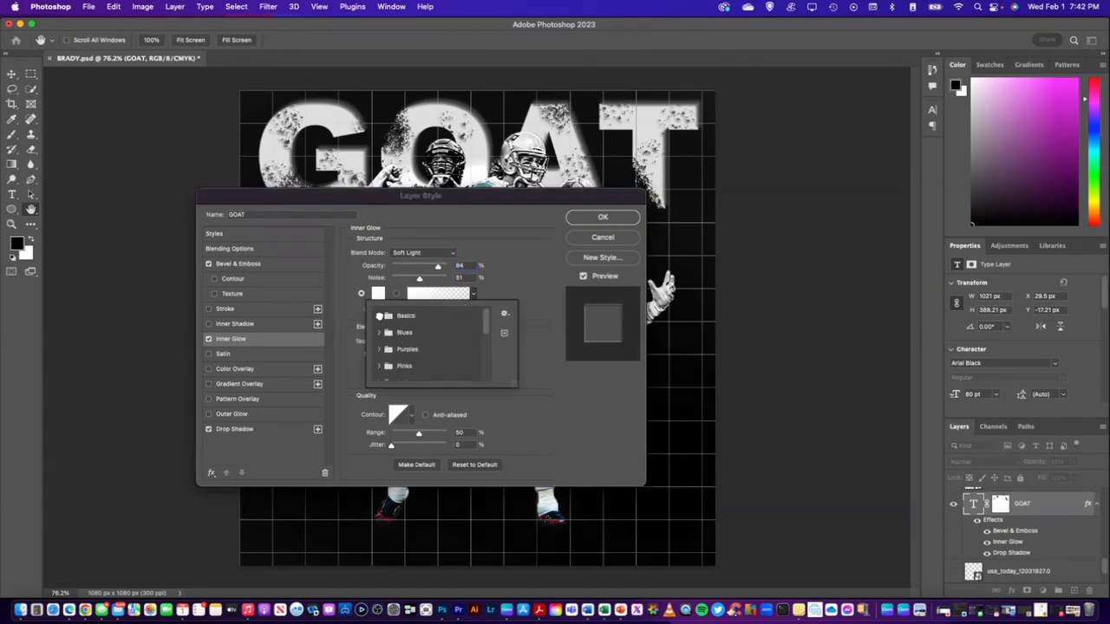
left_click(380, 318)
left_click(431, 334)
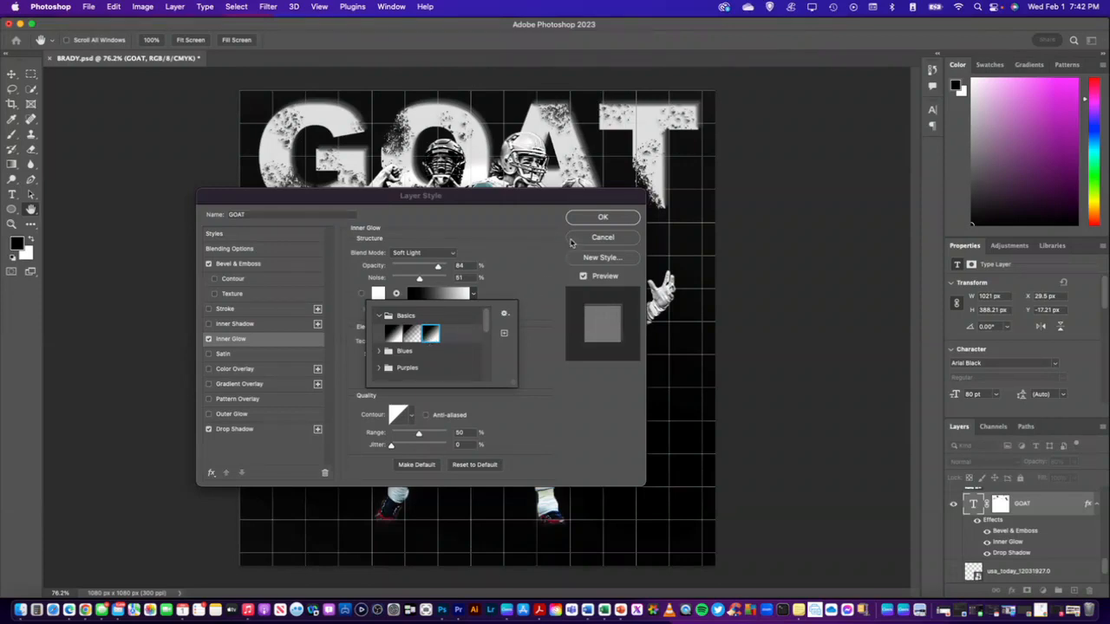
left_click(533, 275)
mouse_move(420, 280)
left_mouse_down()
mouse_move(440, 280)
mouse_move(416, 280)
left_mouse_up()
left_click_drag(391, 367, 423, 379)
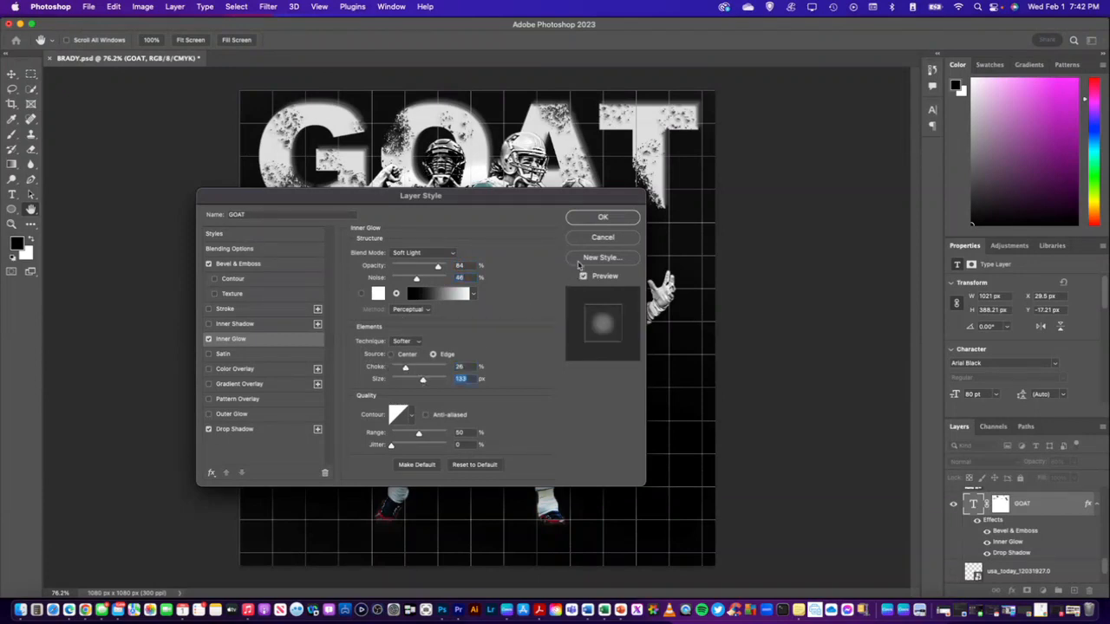
left_click(598, 237)
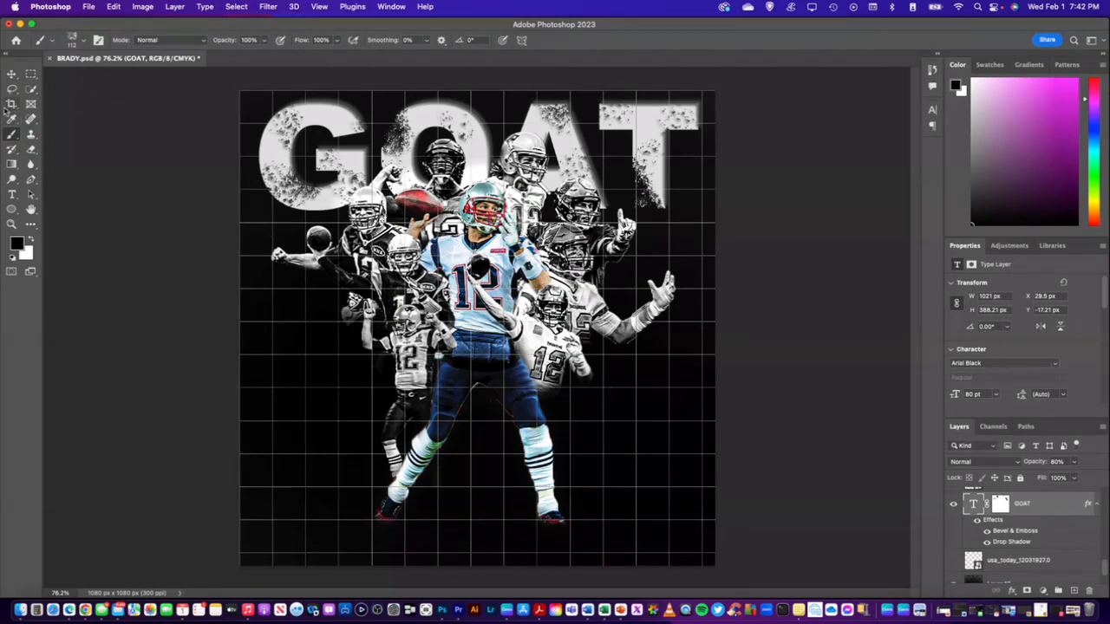
Move the central color player's layer (Layer 2) to the top of the layer stack, above all the black-and-white cutouts
left_click(11, 74)
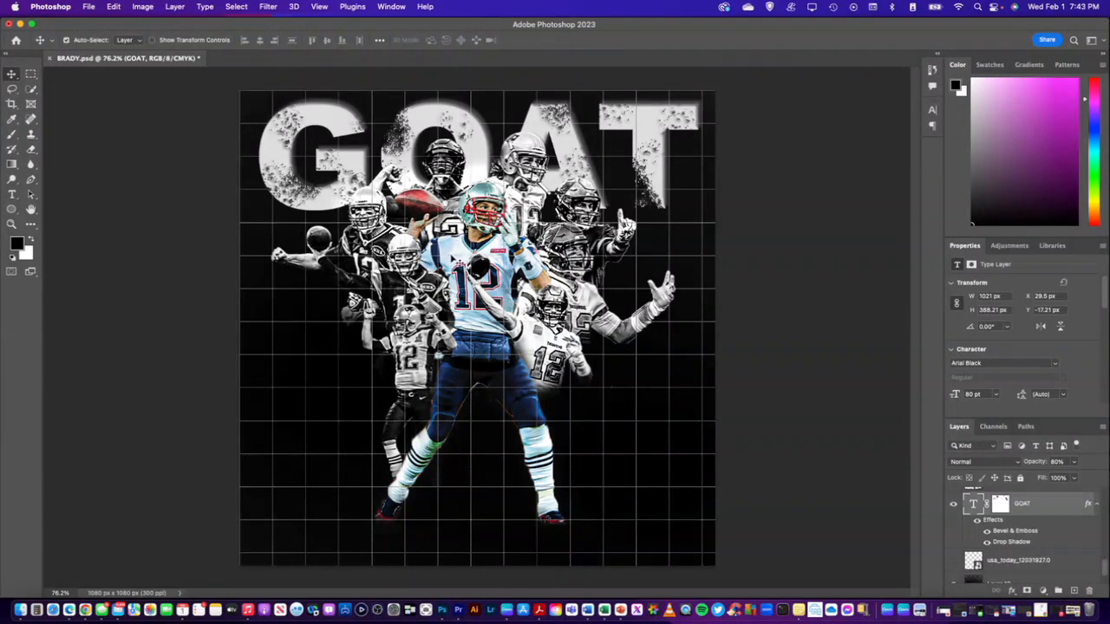
left_click(453, 258)
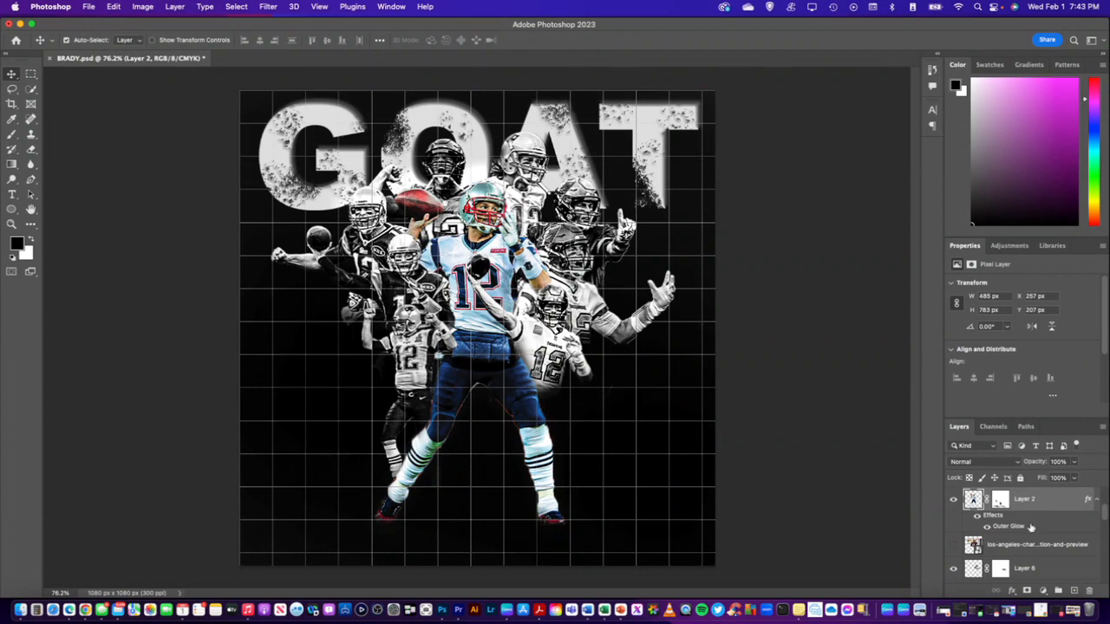
scroll(1031, 515, "up", 4)
scroll(1031, 515, "down", 4)
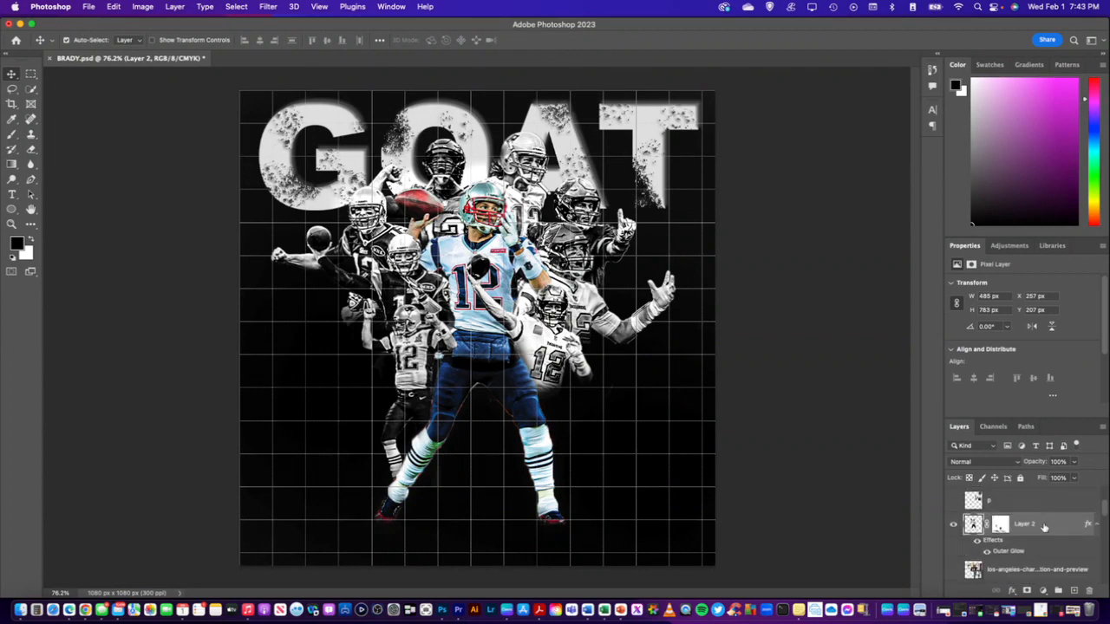
left_click_drag(1044, 527, 1035, 492)
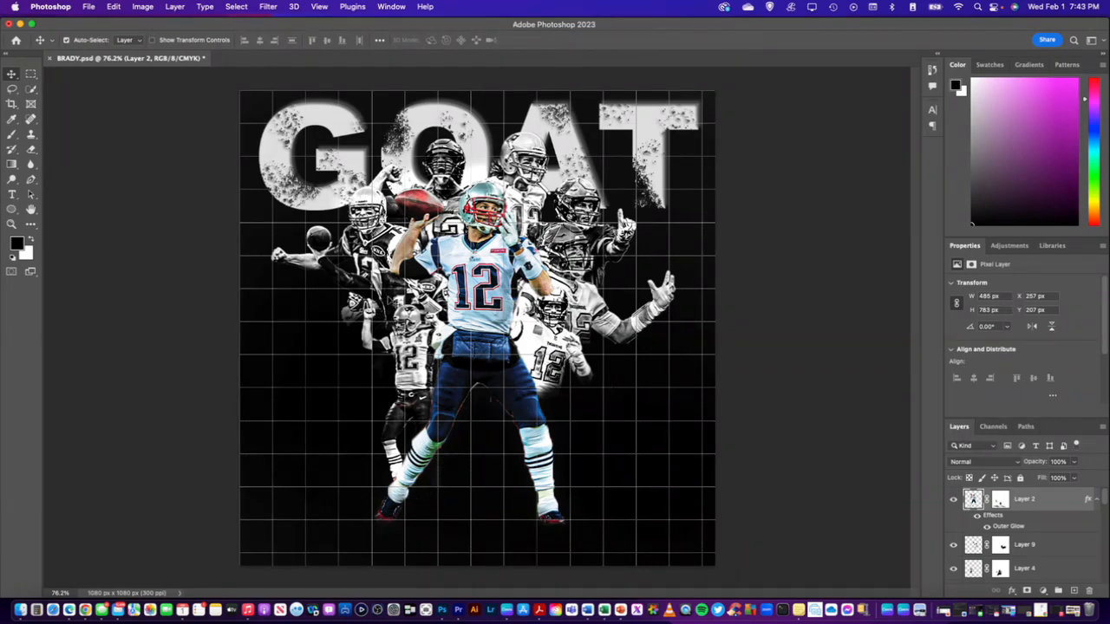
Restack the two black-and-white cutouts beside the central player's left side, placing Layer 8 above Layer 2 and Layer 4 above Layer 8
left_click(395, 297)
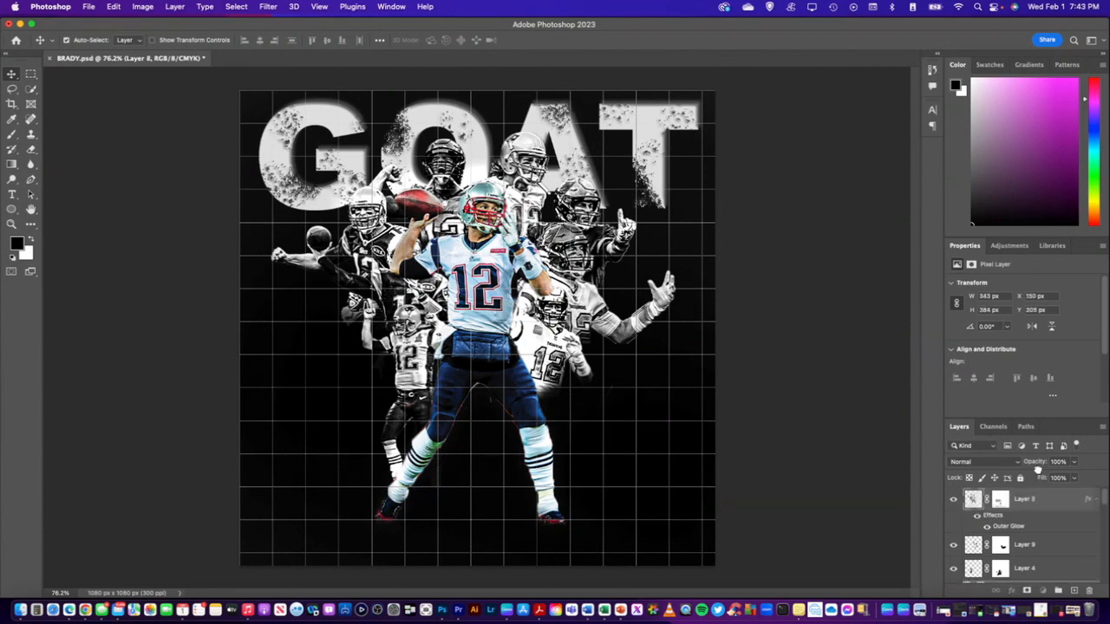
left_click_drag(1027, 500, 1033, 513)
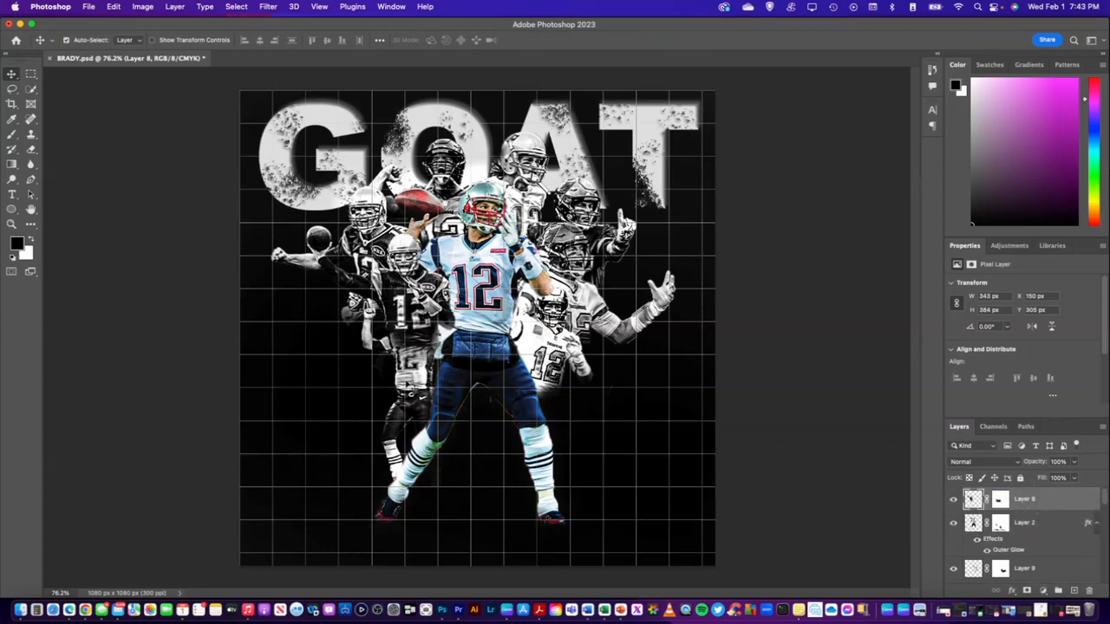
left_click(413, 387)
scroll(1050, 572, "up", 1)
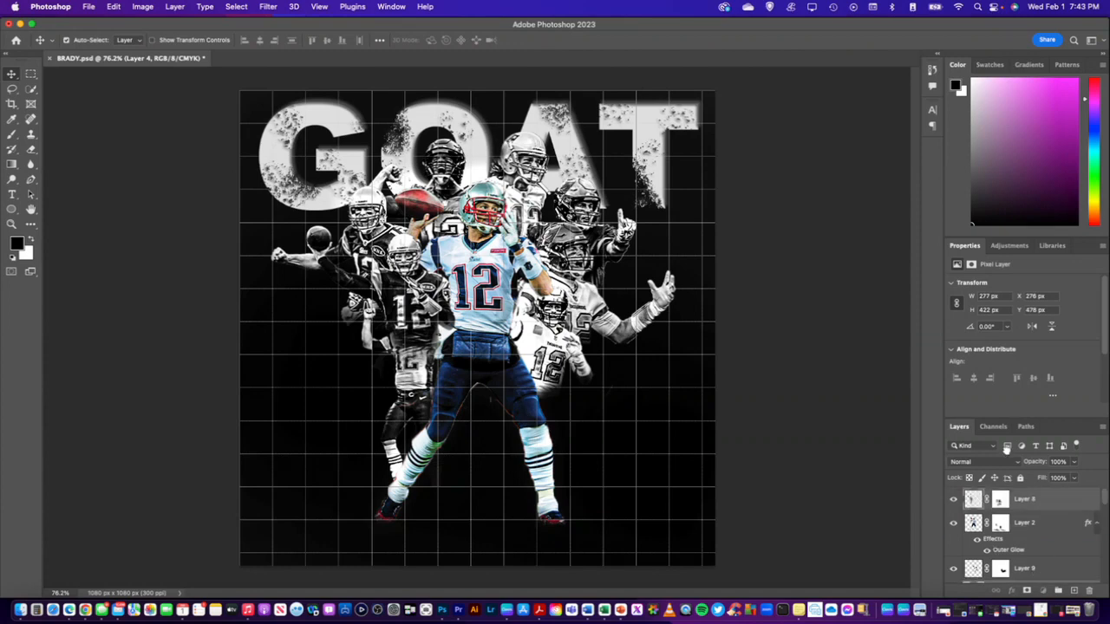
left_click_drag(1011, 469, 1018, 494)
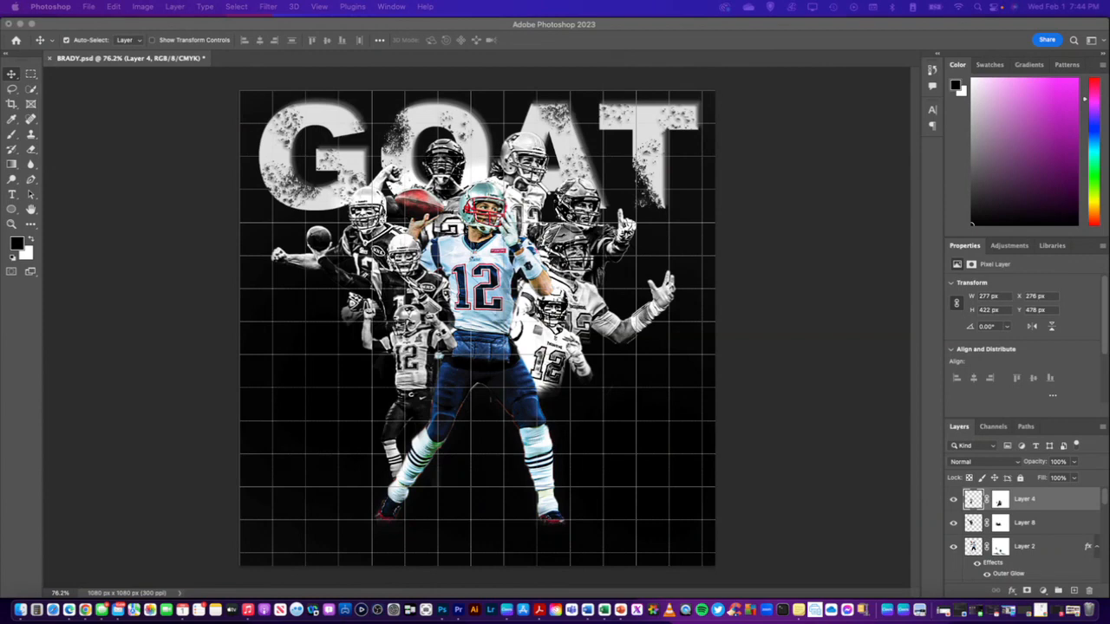
Place the goat photo Hausziege_04 into the collage at full canvas size as the top layer
left_click_drag(667, 2, 529, 363)
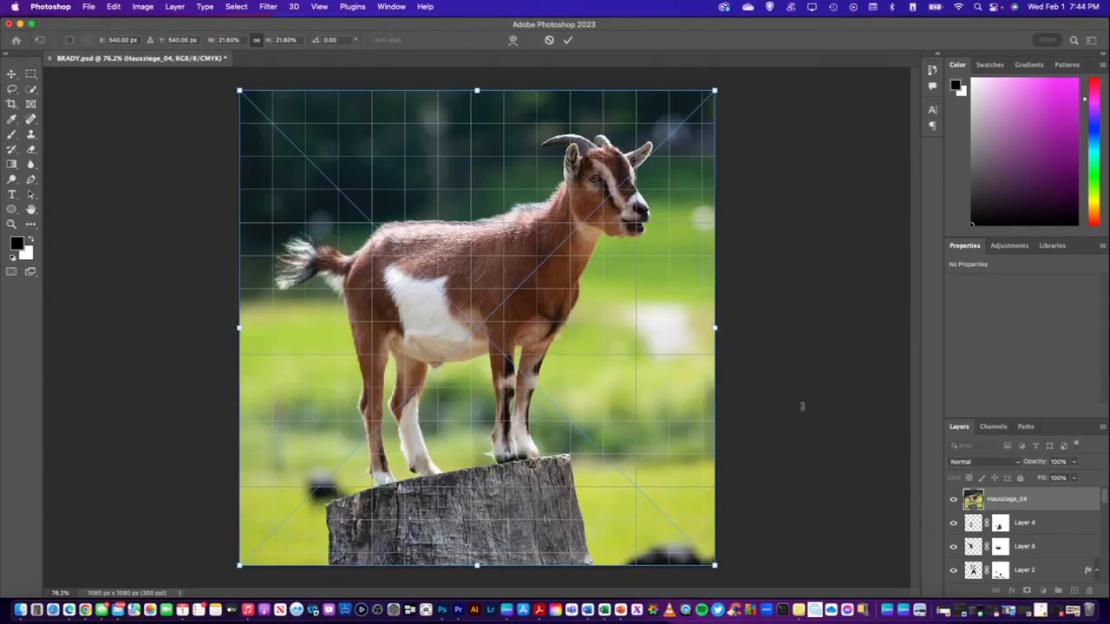
key("Return")
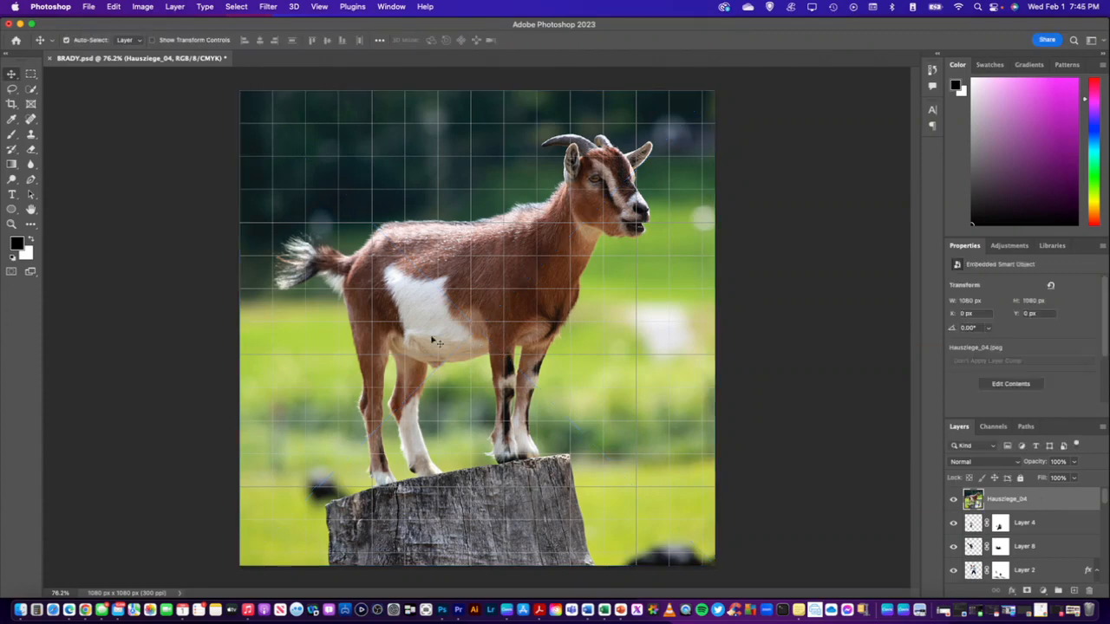
Select the tree stump and the goat's body, head, ears and horns in the photo with the Quick Selection tool
left_click(31, 88)
mouse_move(528, 547)
left_mouse_down()
mouse_move(510, 519)
mouse_move(463, 510)
mouse_move(379, 527)
mouse_move(331, 507)
mouse_move(541, 520)
left_mouse_up()
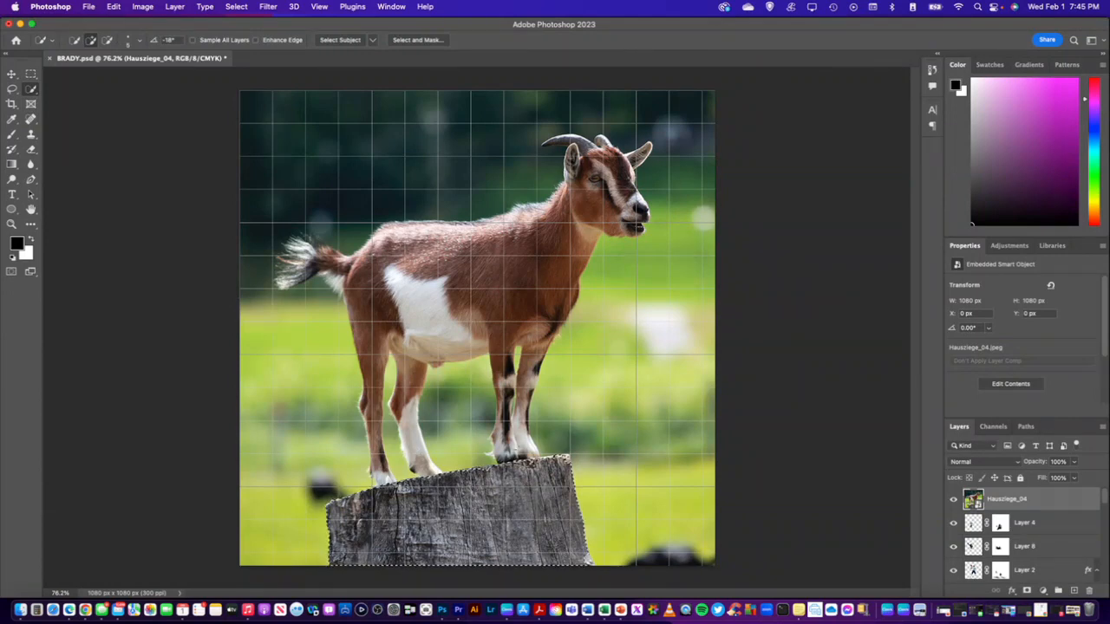
mouse_move(526, 257)
left_mouse_down()
mouse_move(372, 292)
mouse_move(295, 251)
left_mouse_up()
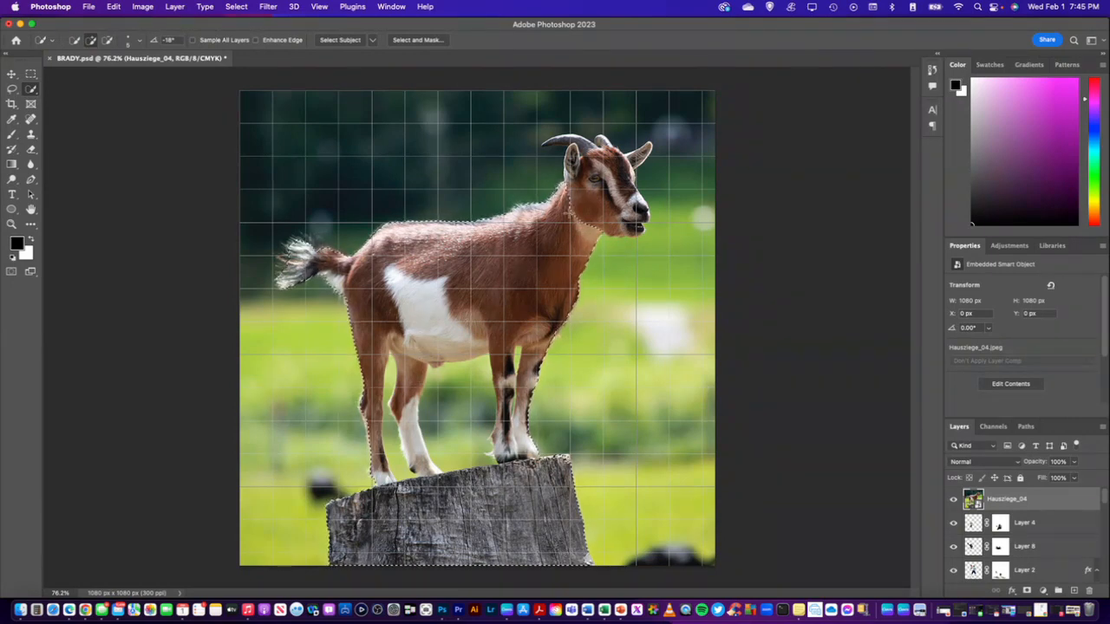
left_click_drag(614, 167, 640, 156)
scroll(590, 167, "up", 4)
scroll(599, 126, "up", 8)
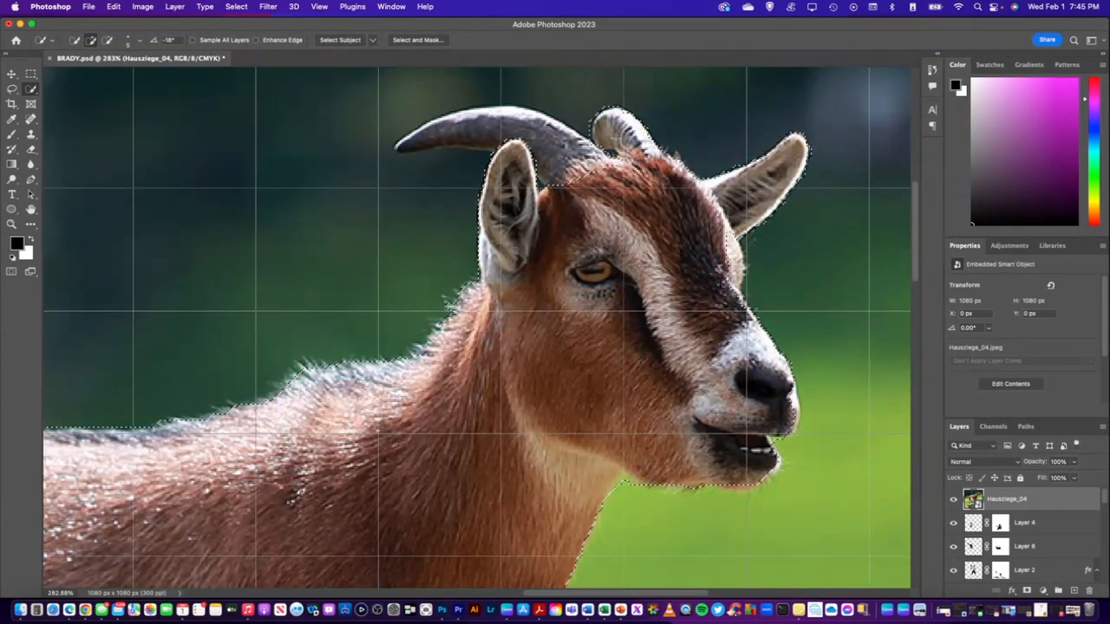
mouse_move(616, 140)
left_mouse_down()
mouse_move(597, 164)
mouse_move(506, 130)
mouse_move(425, 130)
mouse_move(410, 144)
mouse_move(455, 133)
left_mouse_up()
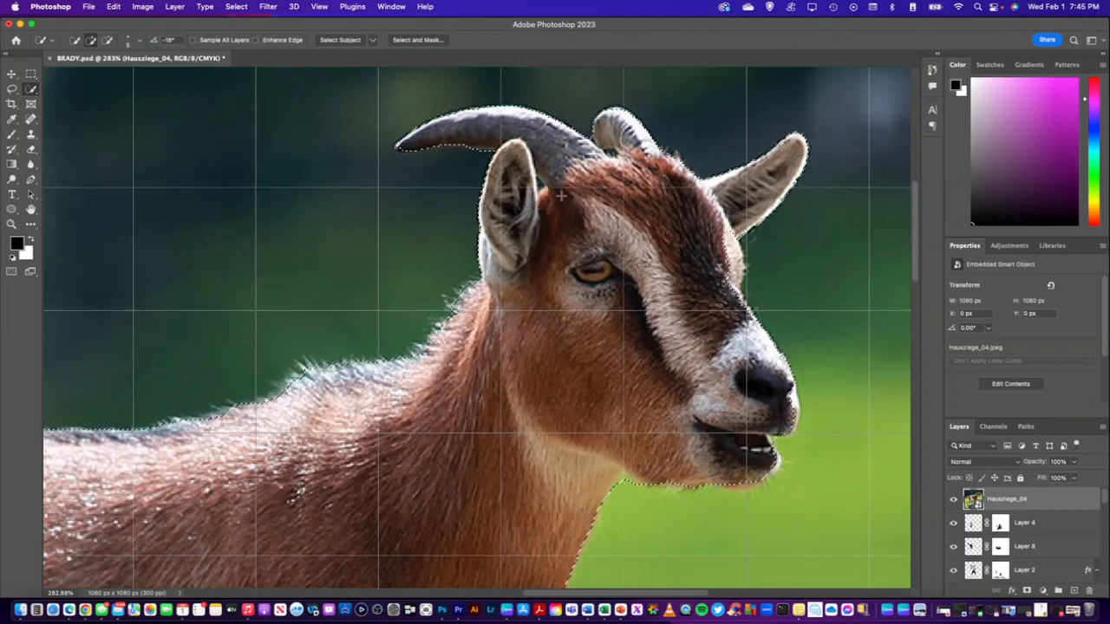
Refine the goat selection with the Quick Selection tool, subtracting the green background under the belly and between the legs
scroll(612, 223, "down", 4)
scroll(612, 223, "down", 10)
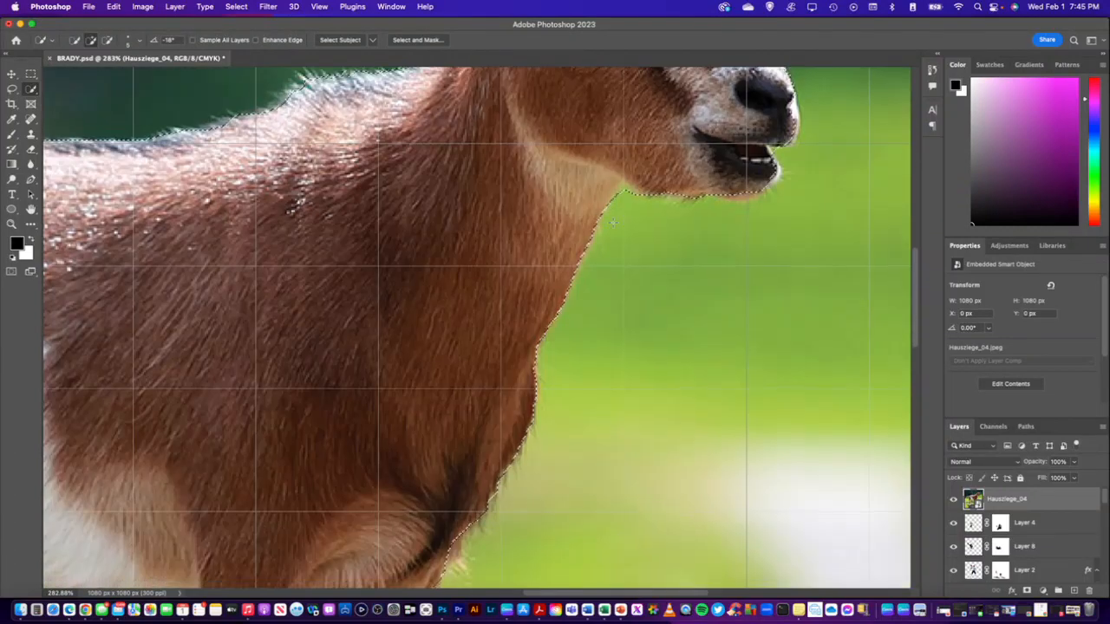
scroll(454, 241, "down", 6)
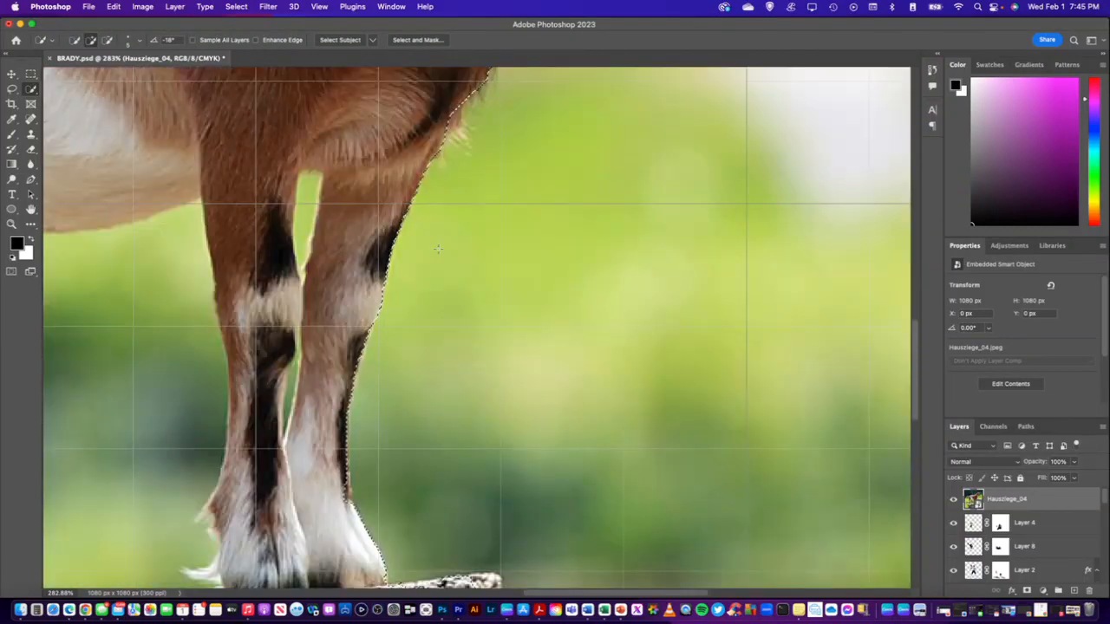
scroll(452, 240, "down", 10)
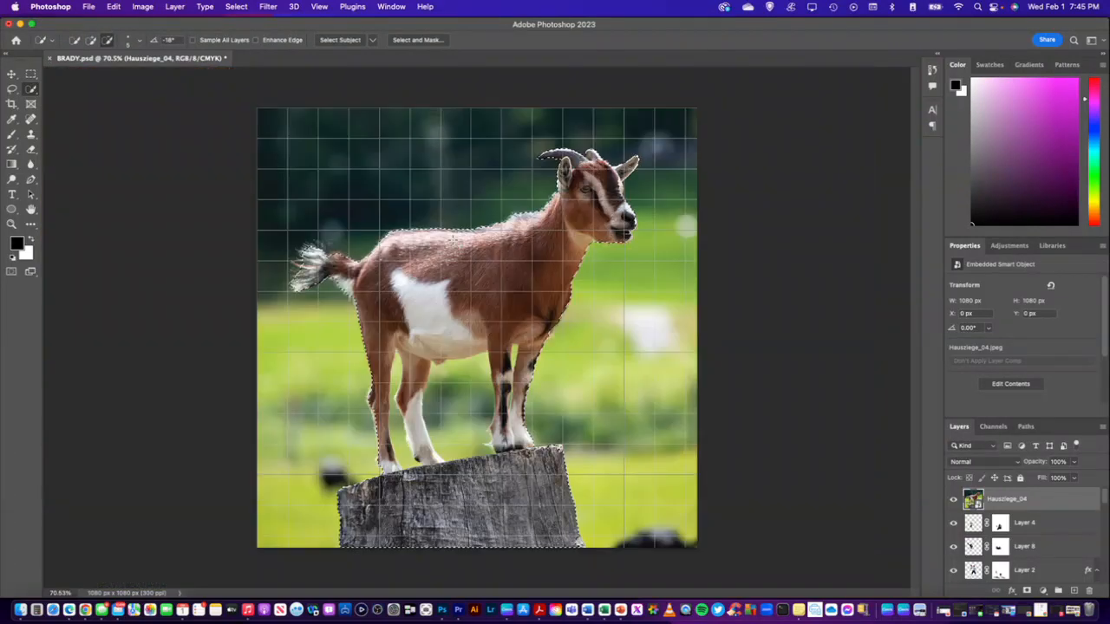
scroll(445, 247, "up", 3)
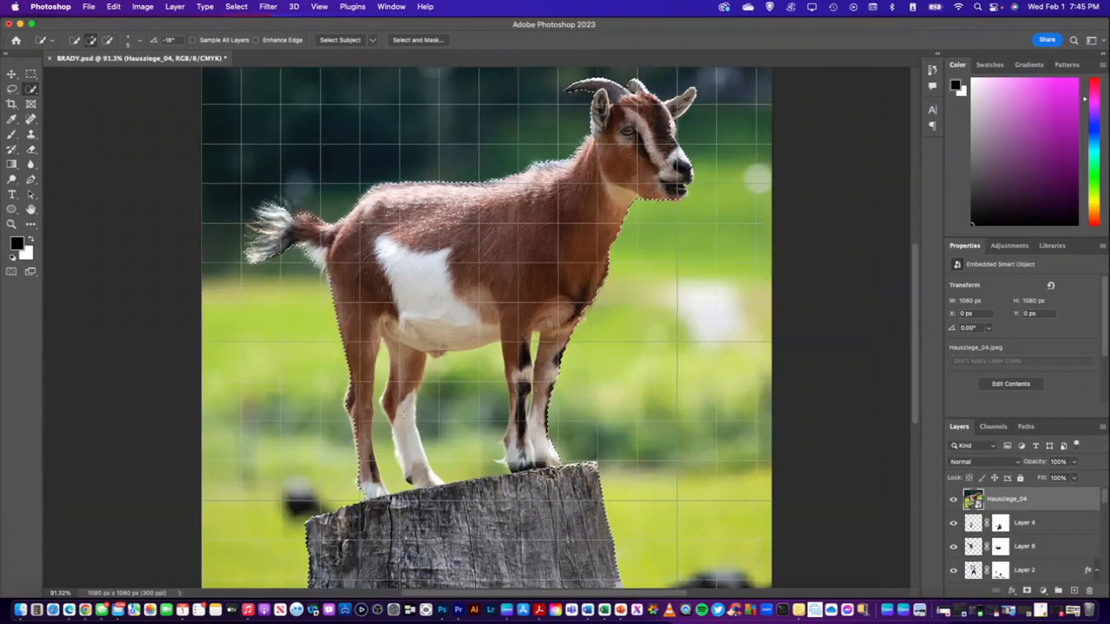
left_click(107, 40)
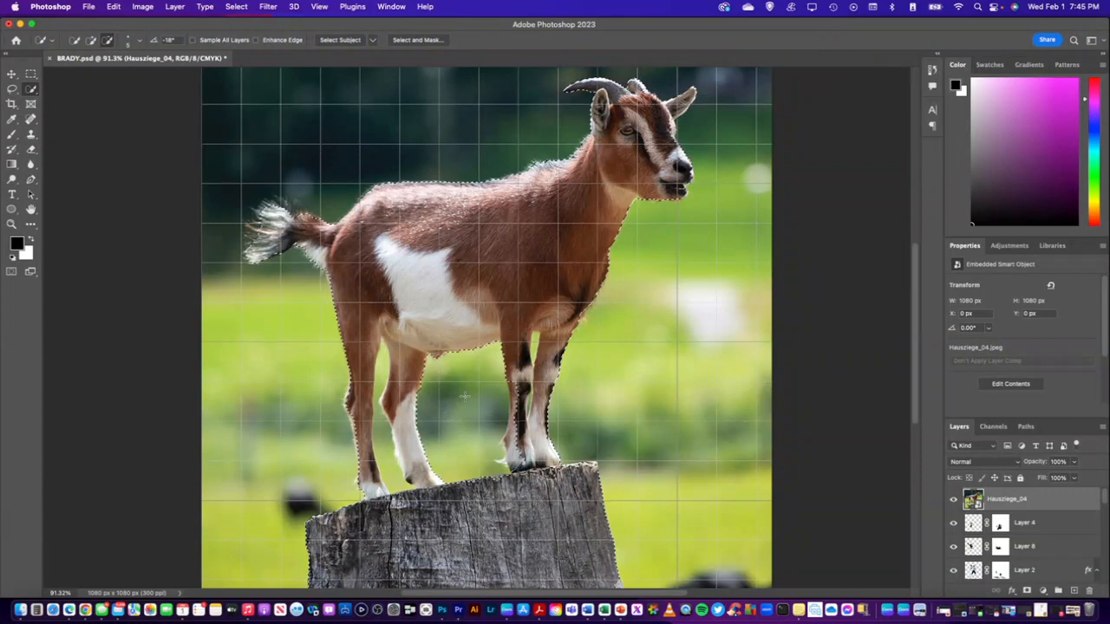
left_click(91, 40)
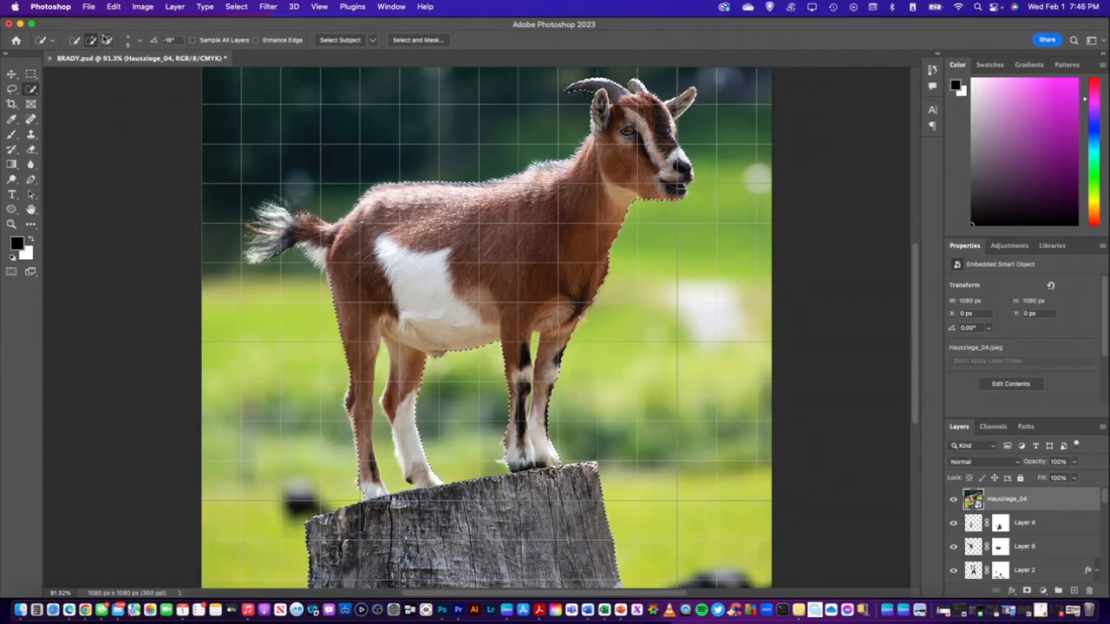
left_click(107, 40)
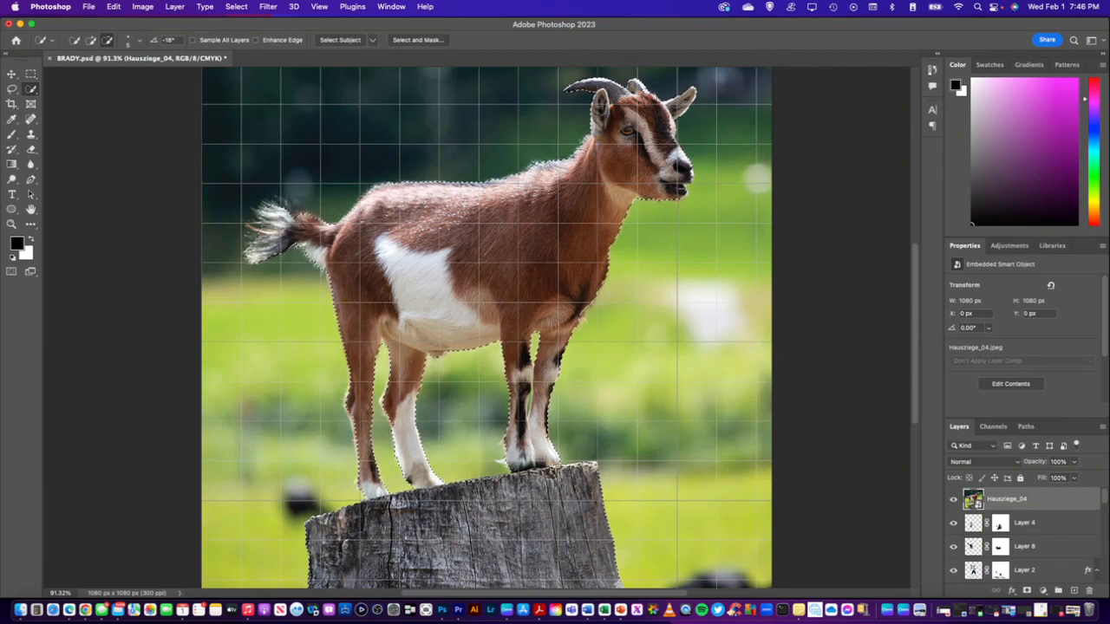
left_click(90, 40)
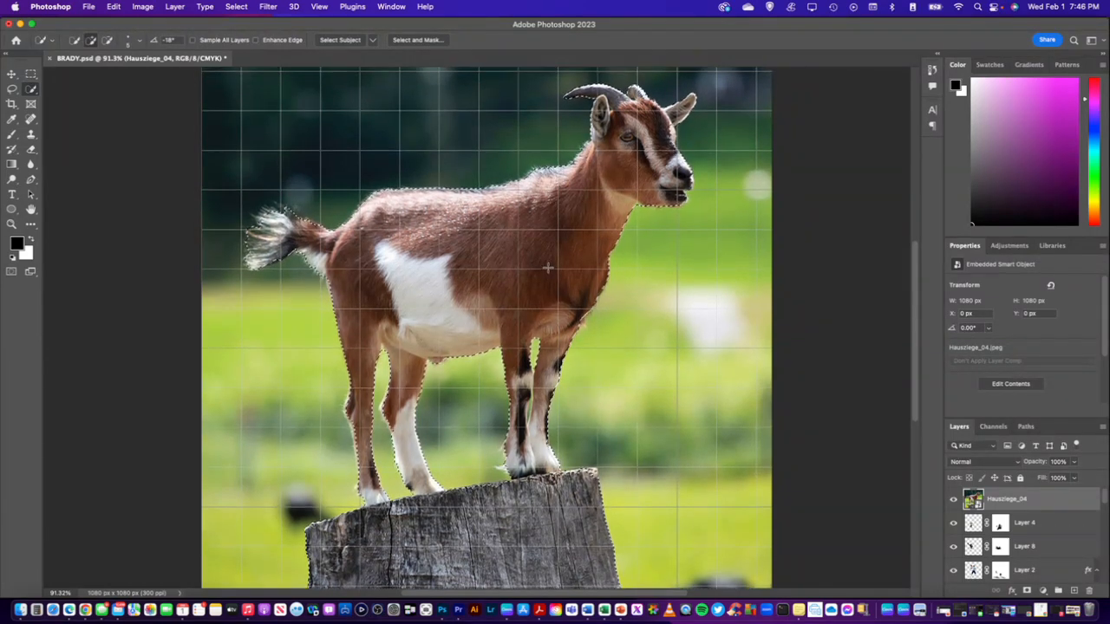
scroll(548, 268, "down", 3)
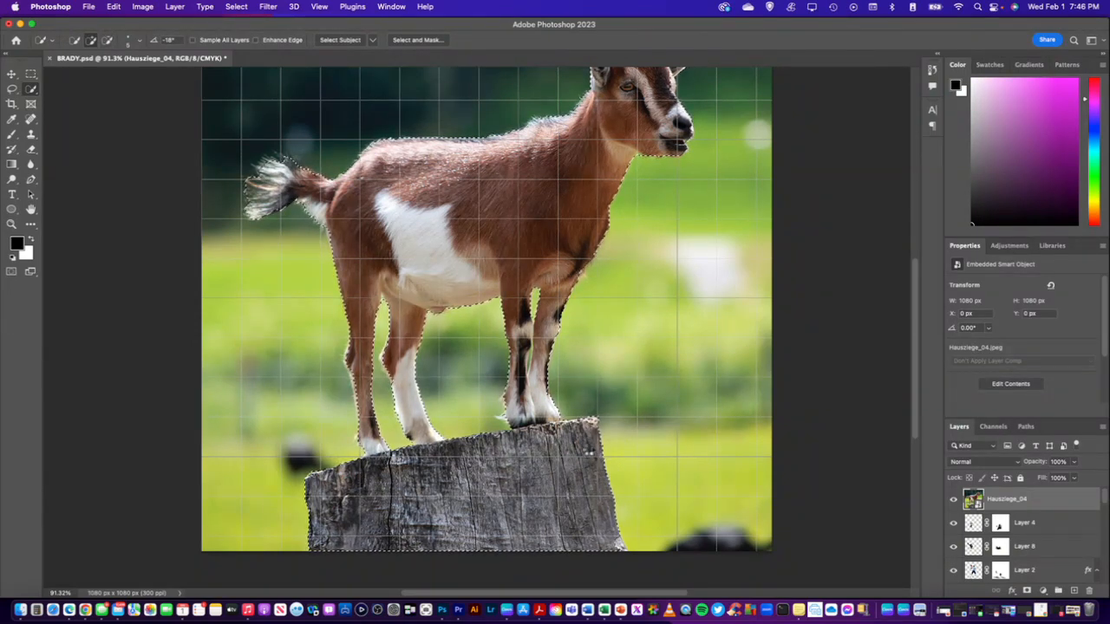
Copy the selected goat and stump onto a new layer and delete the original Hausziege_04 photo layer
key("super+c")
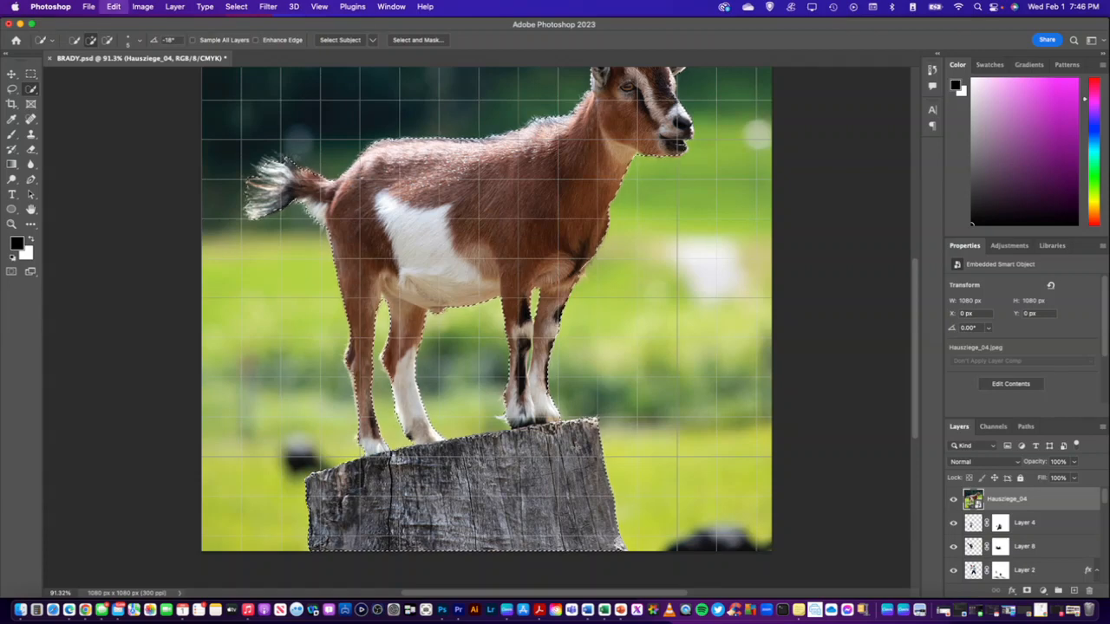
key("super+v")
left_click(994, 522)
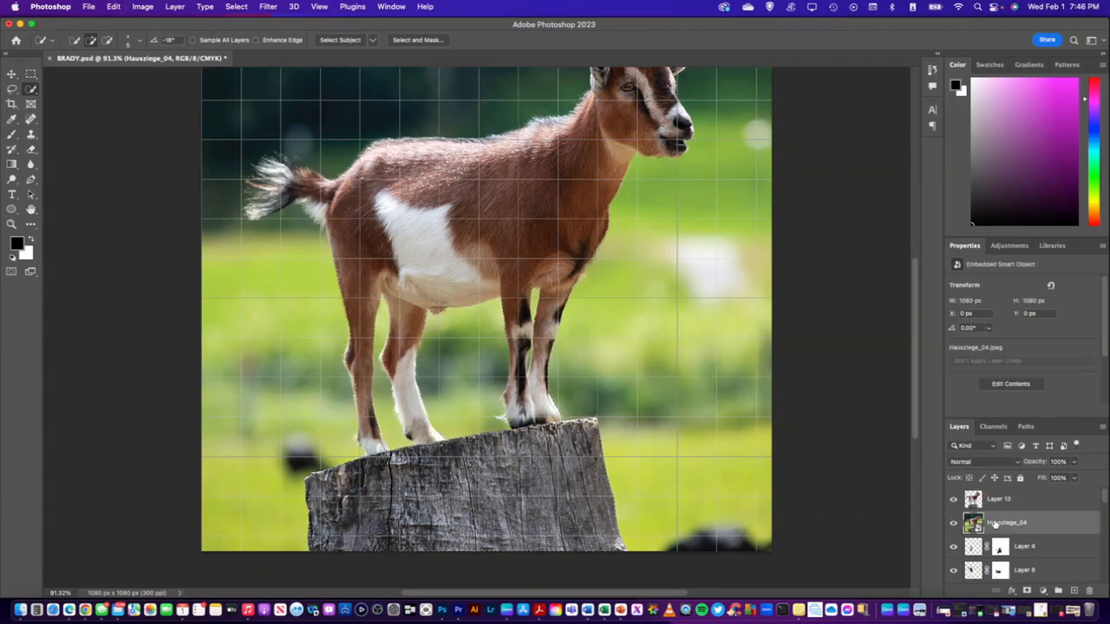
key("BackSpace")
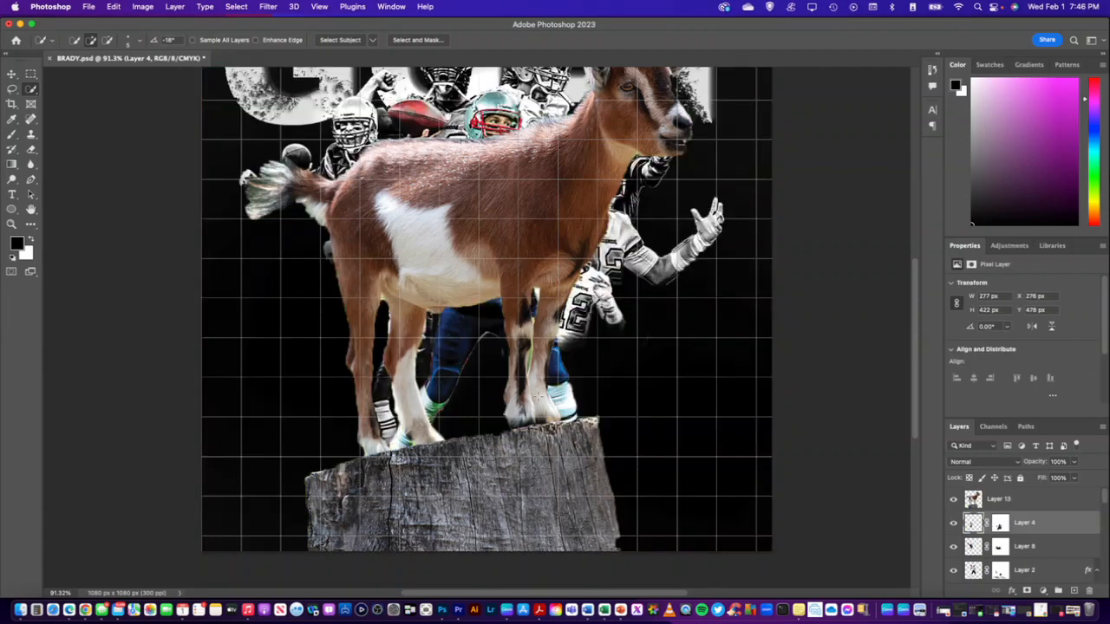
key("super+t")
scroll(496, 401, "down", 5)
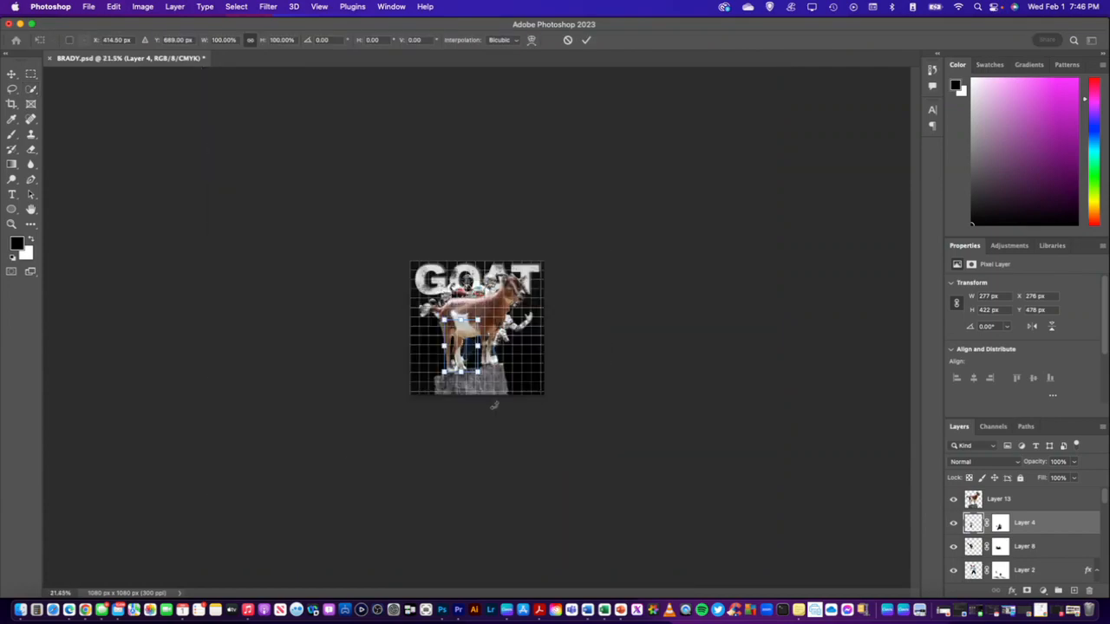
scroll(477, 327, "up", 5)
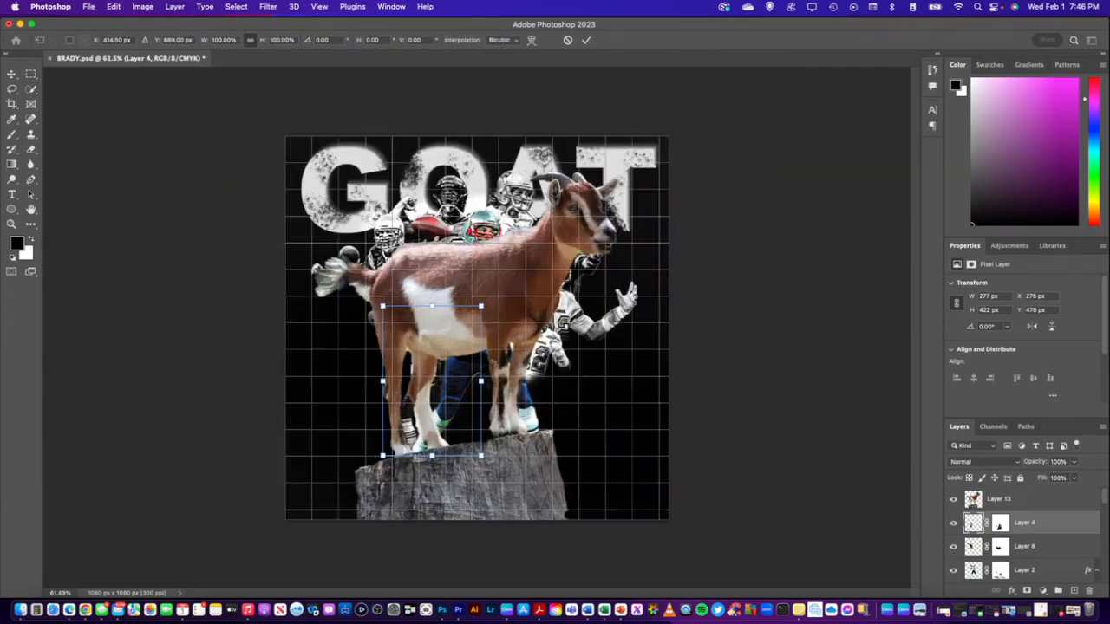
key("w")
Scale the goat cutout (Layer 13) to about 41% and place it at the canvas's lower edge, over the central player's left-hand foot
left_click(1017, 505)
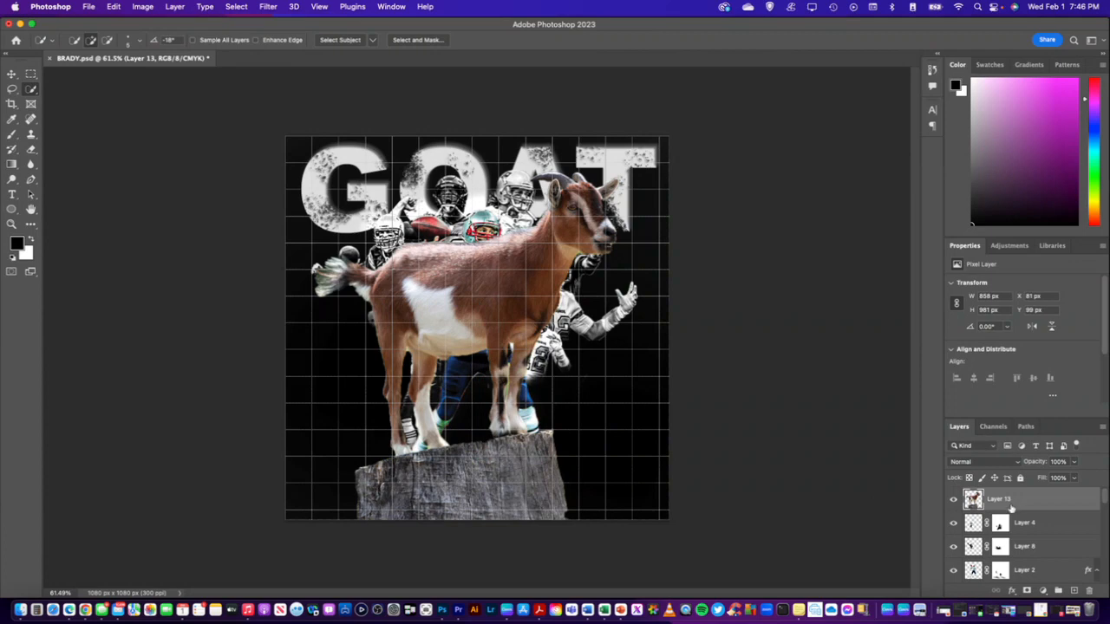
key("super+t")
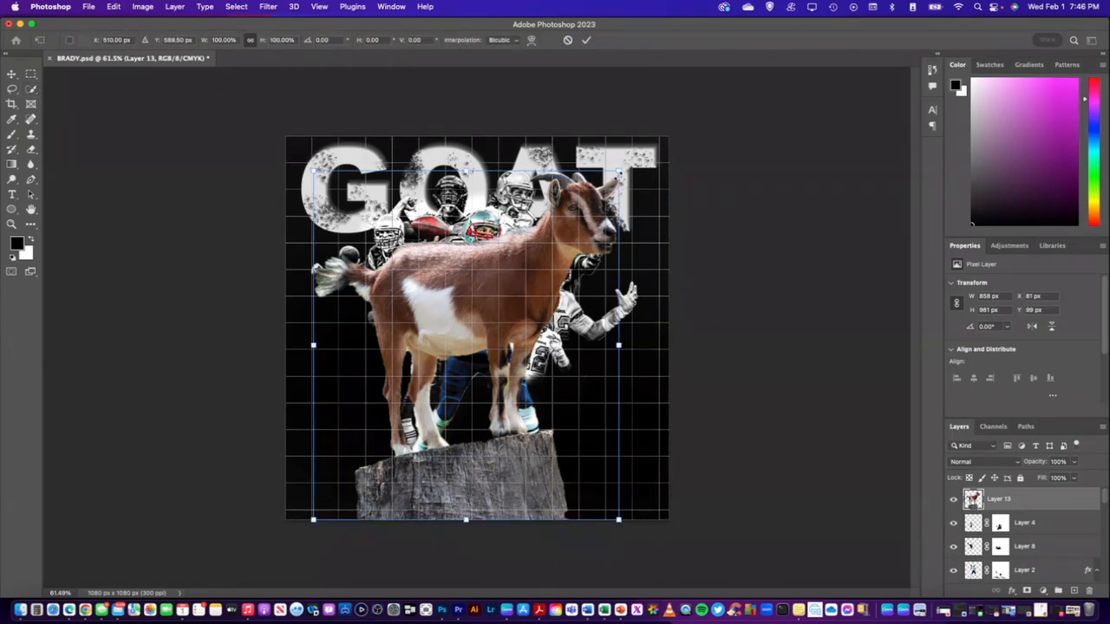
left_click_drag(618, 172, 408, 414)
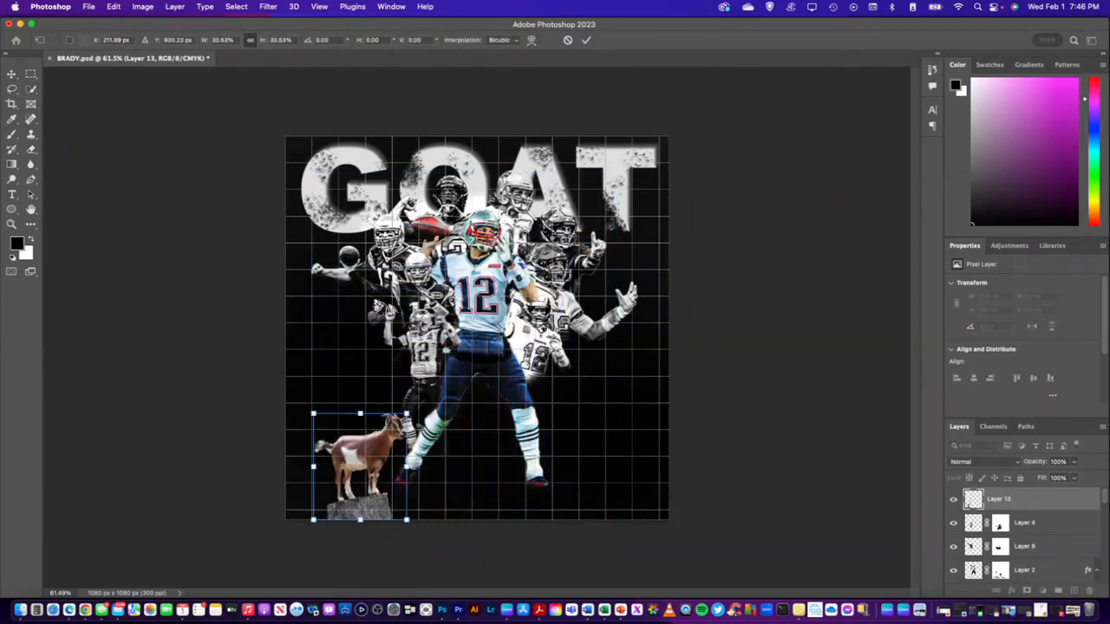
left_click_drag(378, 460, 395, 458)
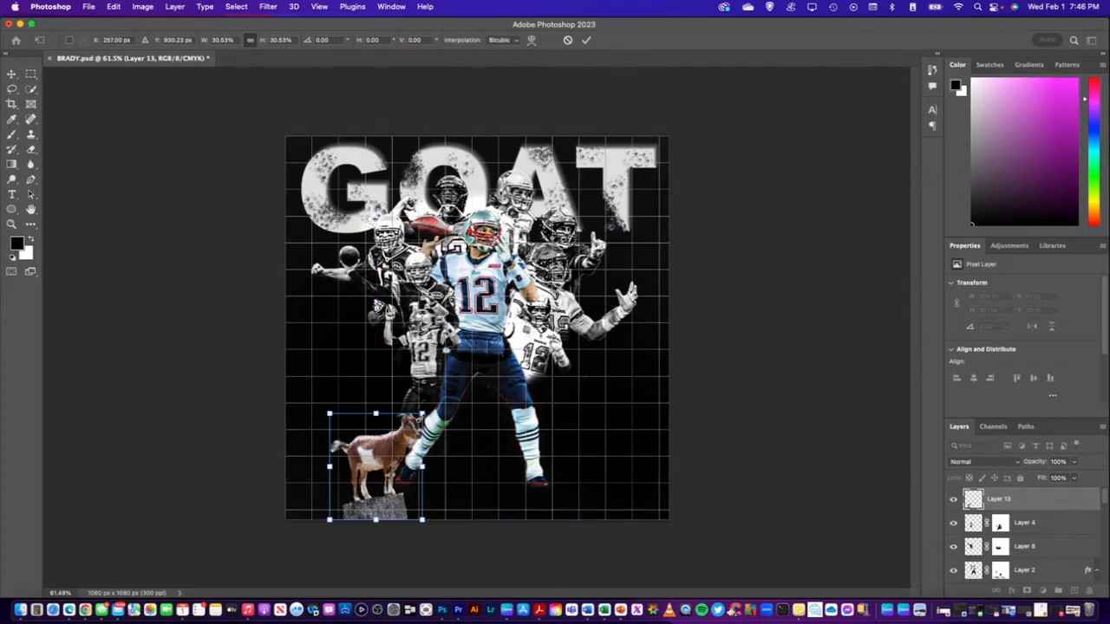
left_click_drag(423, 414, 443, 390)
left_click_drag(395, 425, 418, 423)
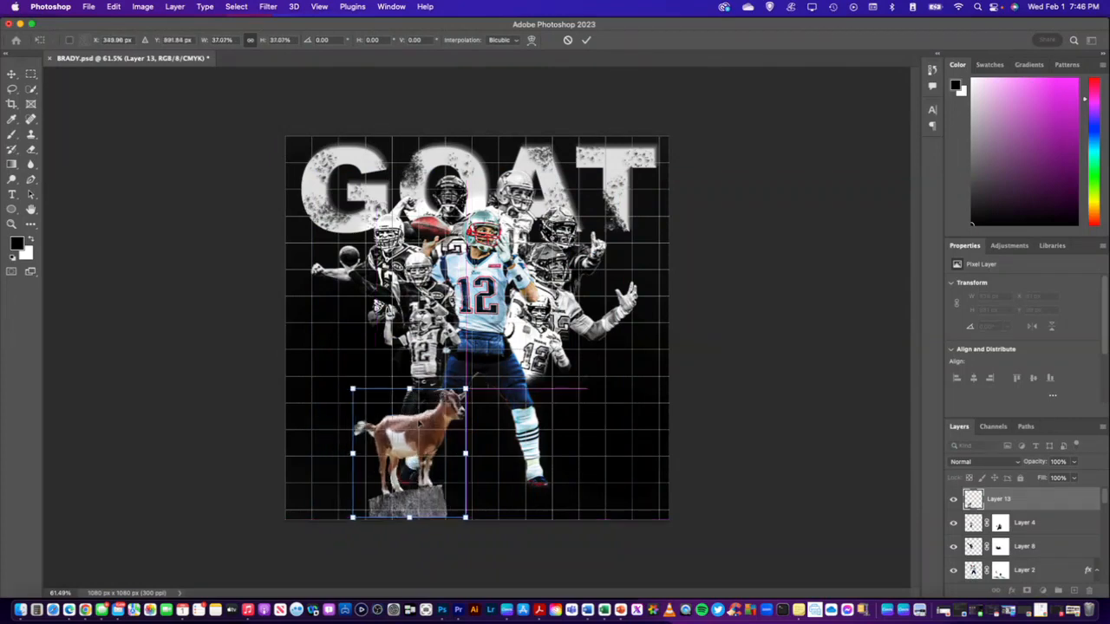
left_click_drag(465, 390, 476, 377)
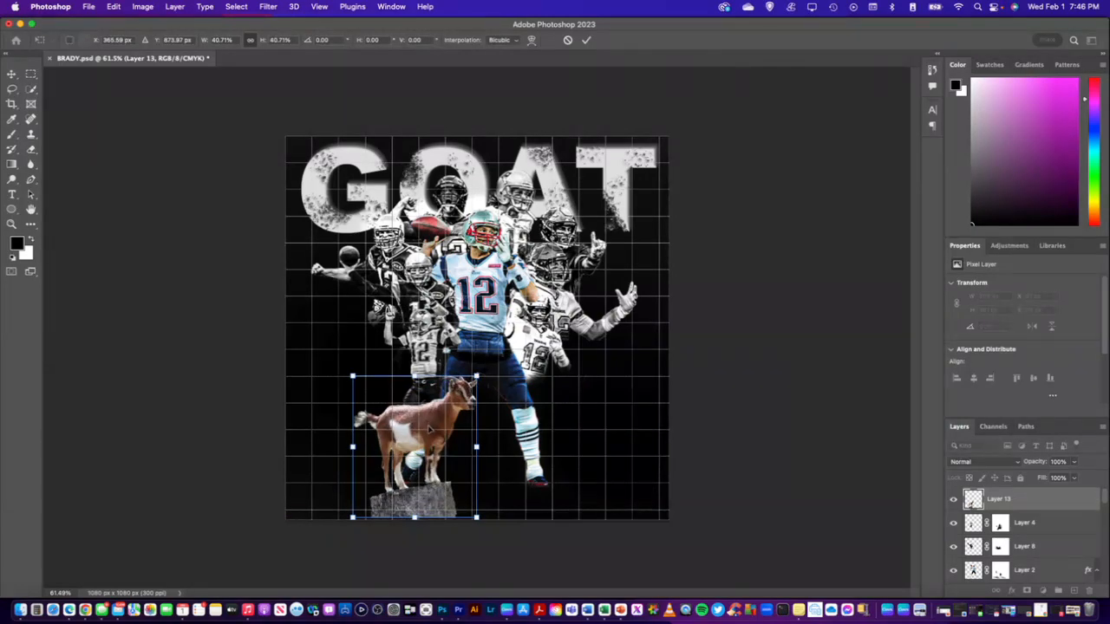
left_click_drag(428, 428, 428, 434)
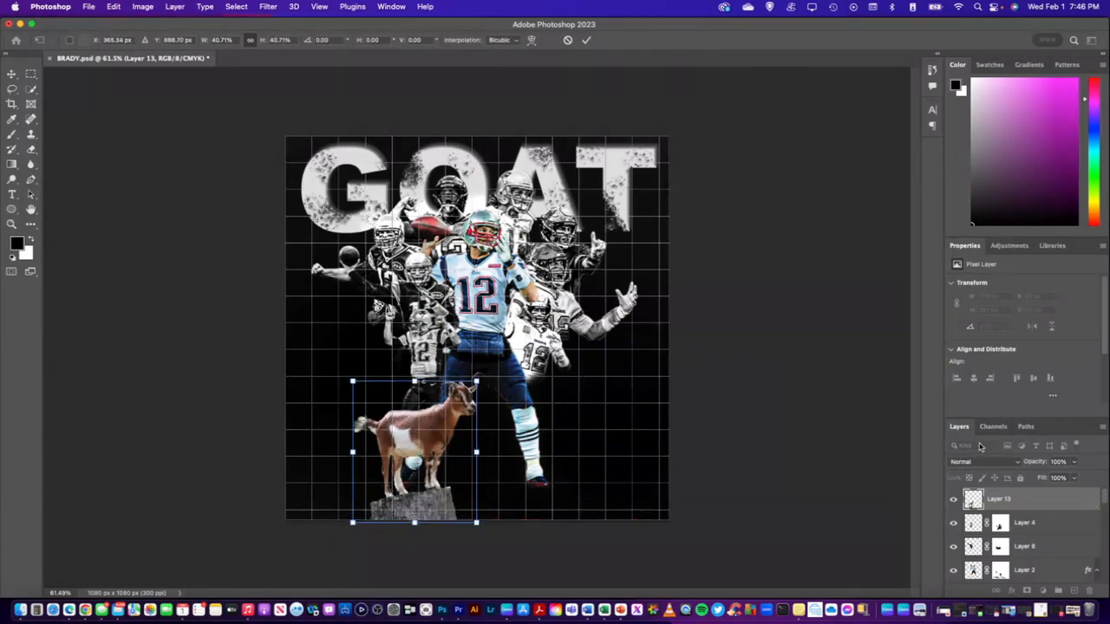
key("Return")
key("w")
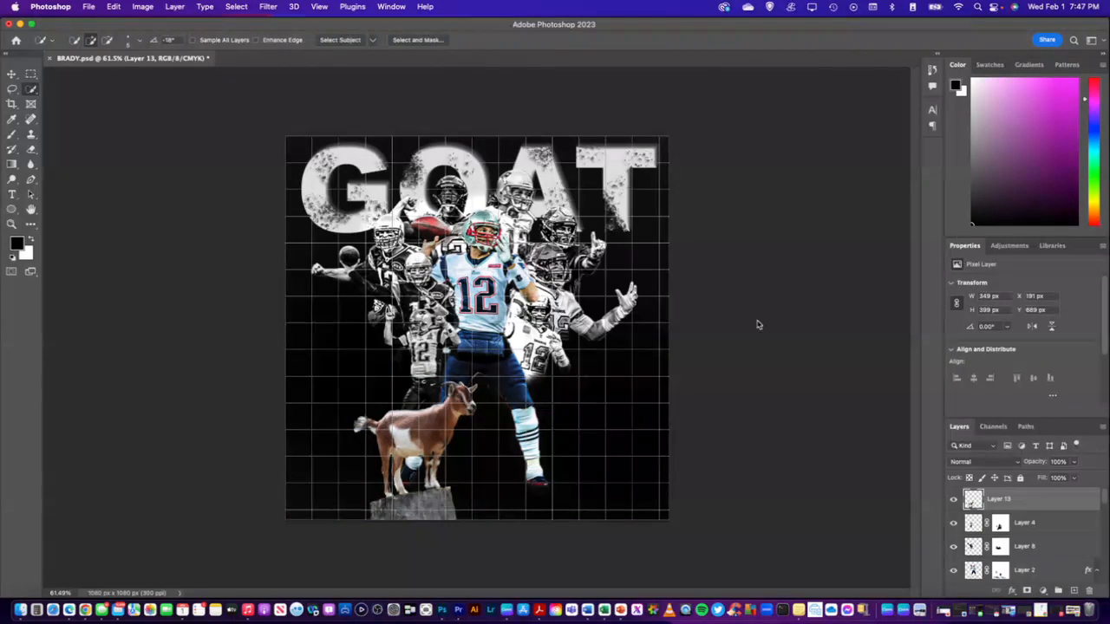
Convert the goat cutout to black and white with the Camera Raw Filter, setting Texture and Clarity to +100
left_click(269, 8)
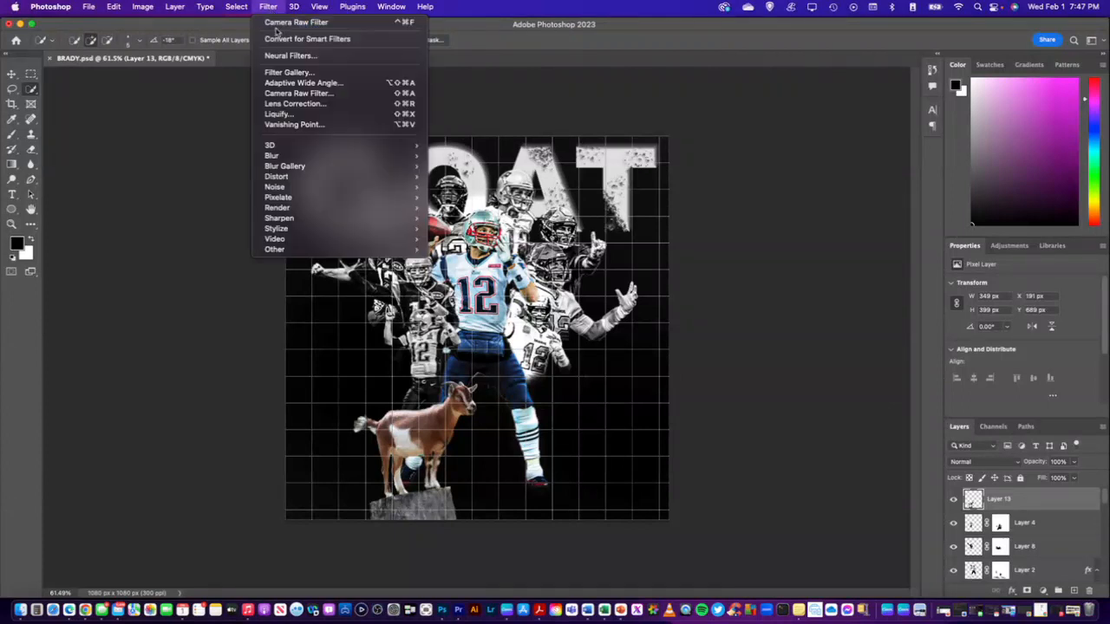
left_click(286, 95)
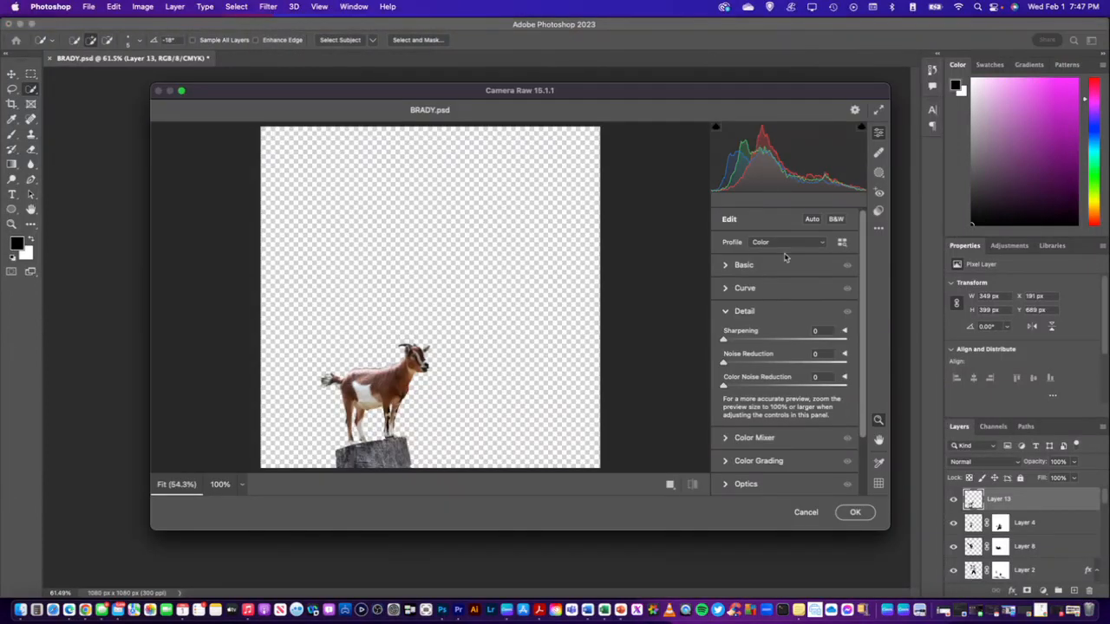
left_click(835, 220)
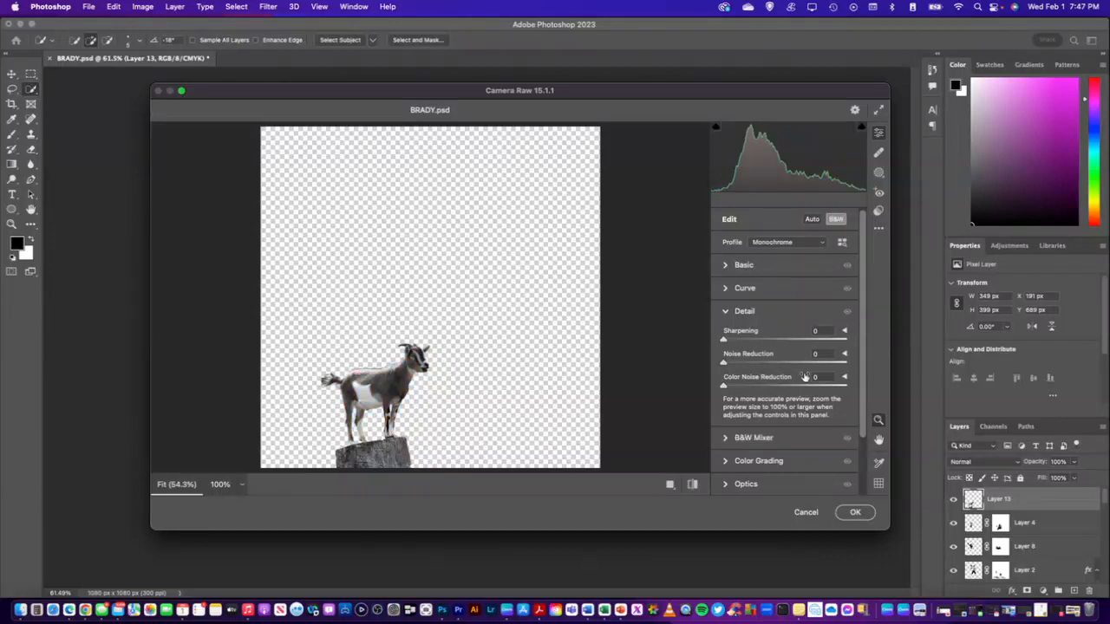
scroll(802, 397, "down", 3)
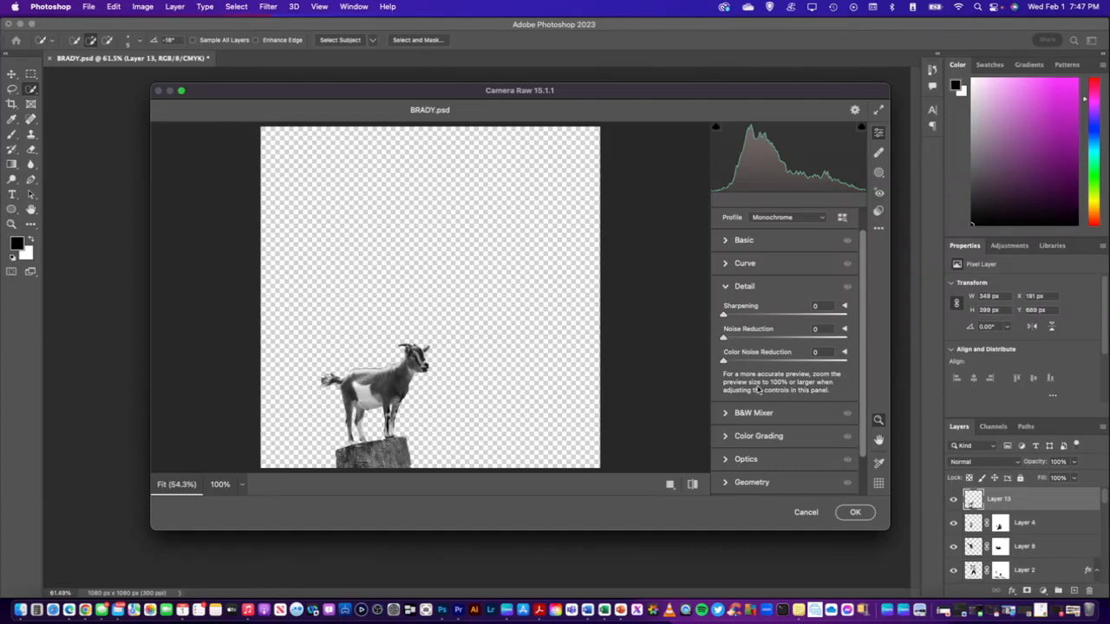
left_click(729, 243)
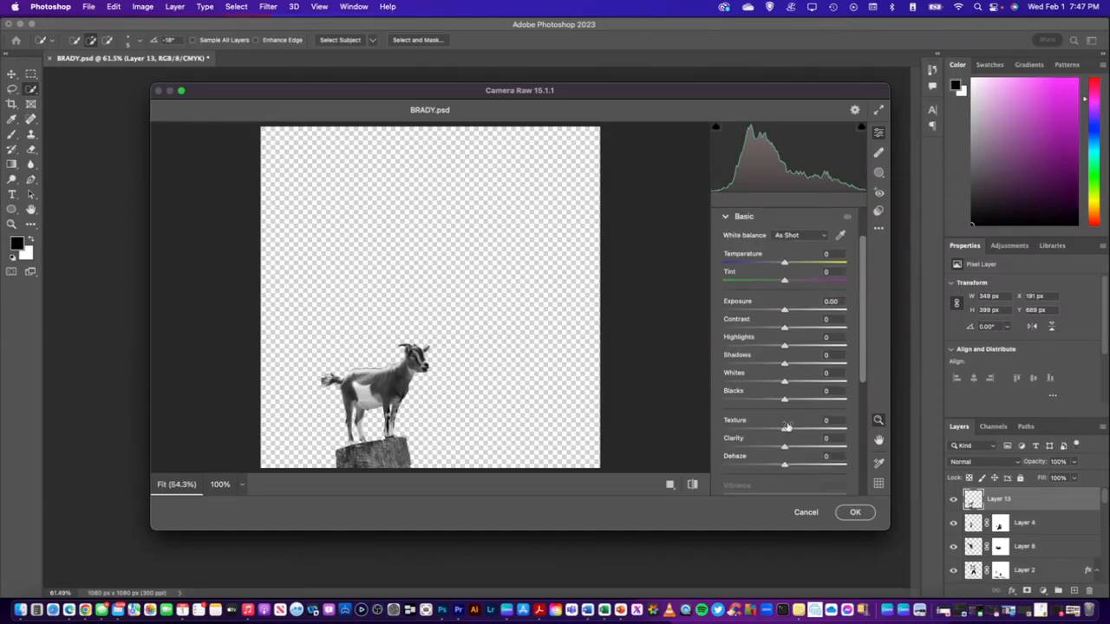
left_click_drag(785, 427, 845, 427)
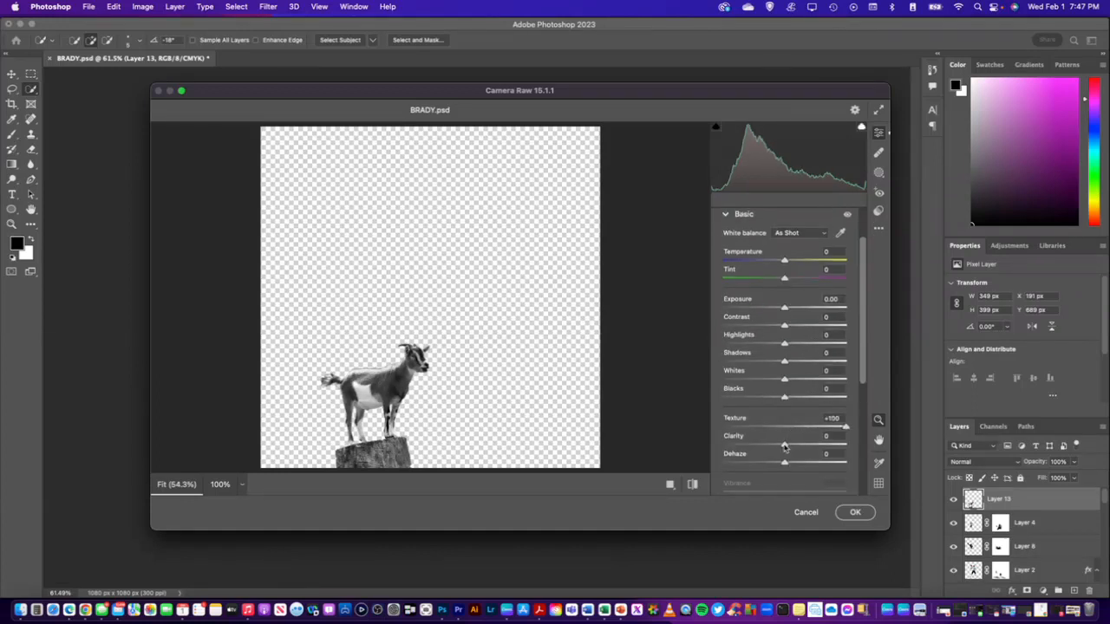
left_click_drag(784, 446, 845, 445)
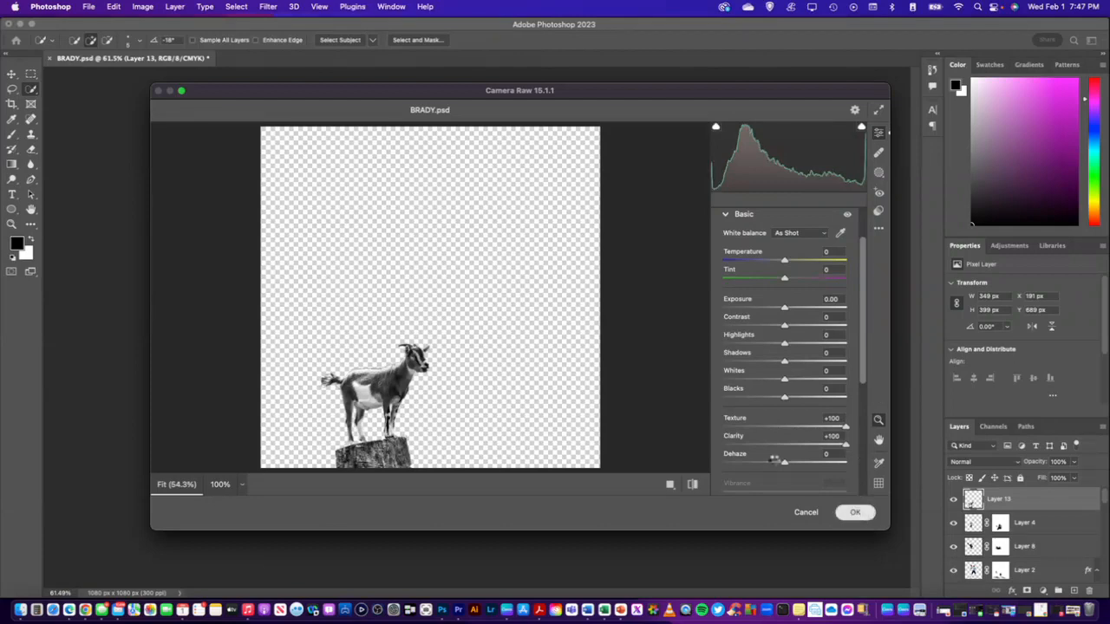
left_click(855, 512)
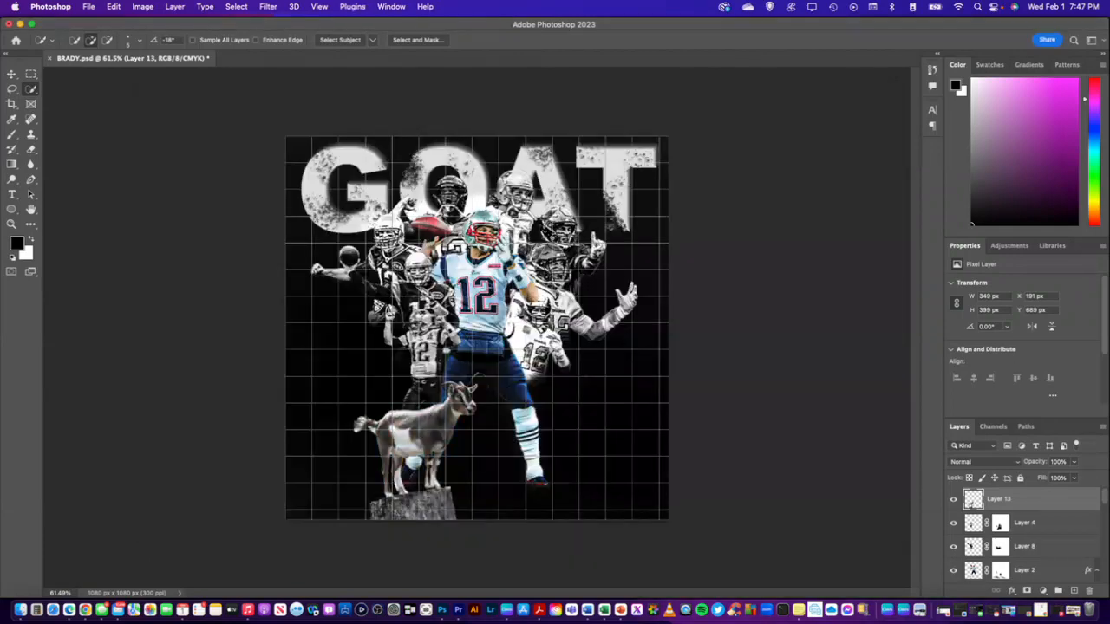
Apply a second Camera Raw Filter pass to the goat cutout with Texture +100 and Clarity +100
left_click(276, 9)
left_click(303, 93)
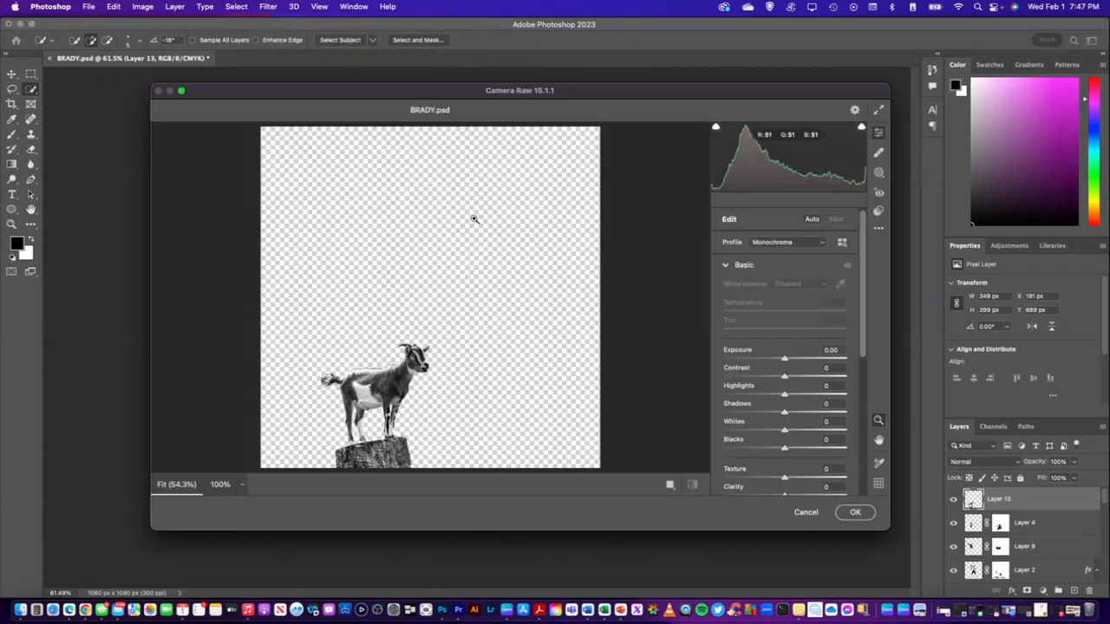
scroll(823, 428, "down", 1)
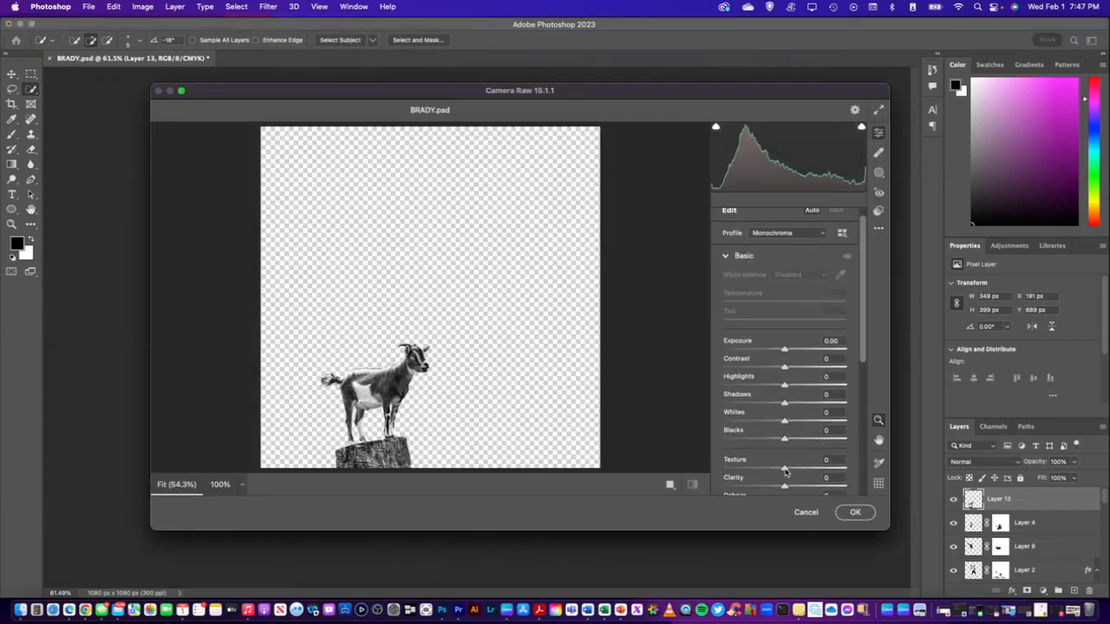
left_click_drag(784, 470, 846, 470)
scroll(822, 400, "down", 4)
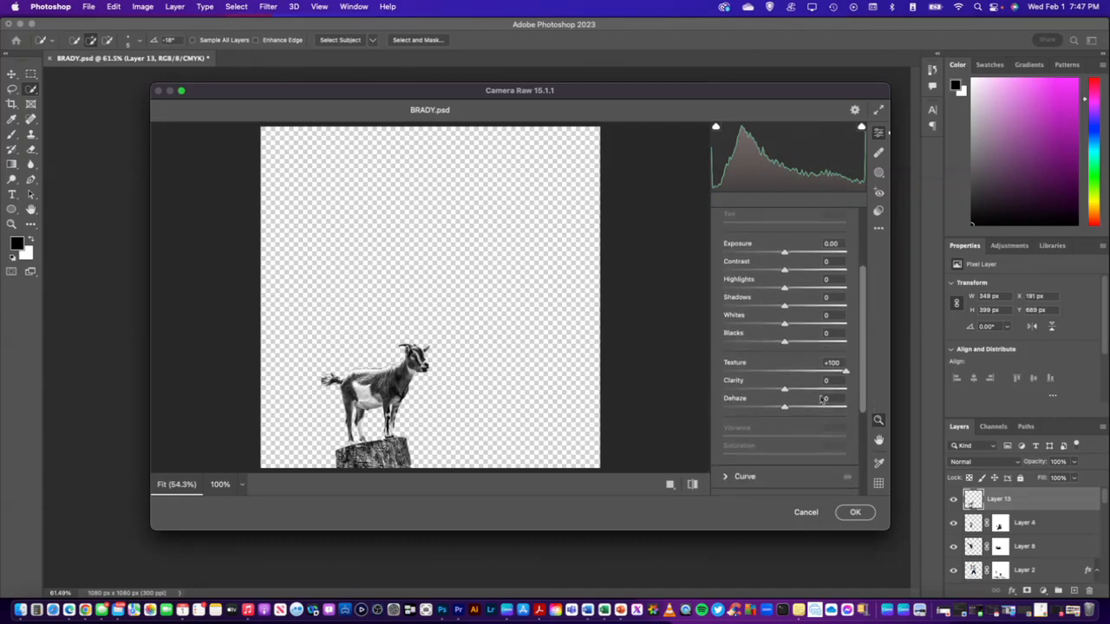
left_click_drag(784, 388, 846, 388)
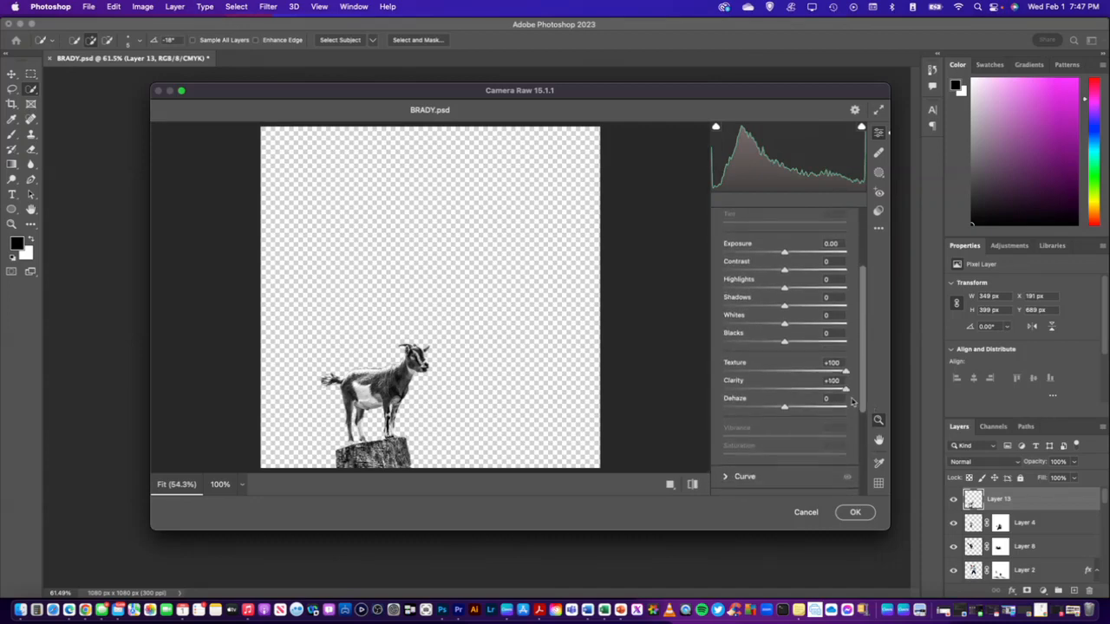
left_click(856, 513)
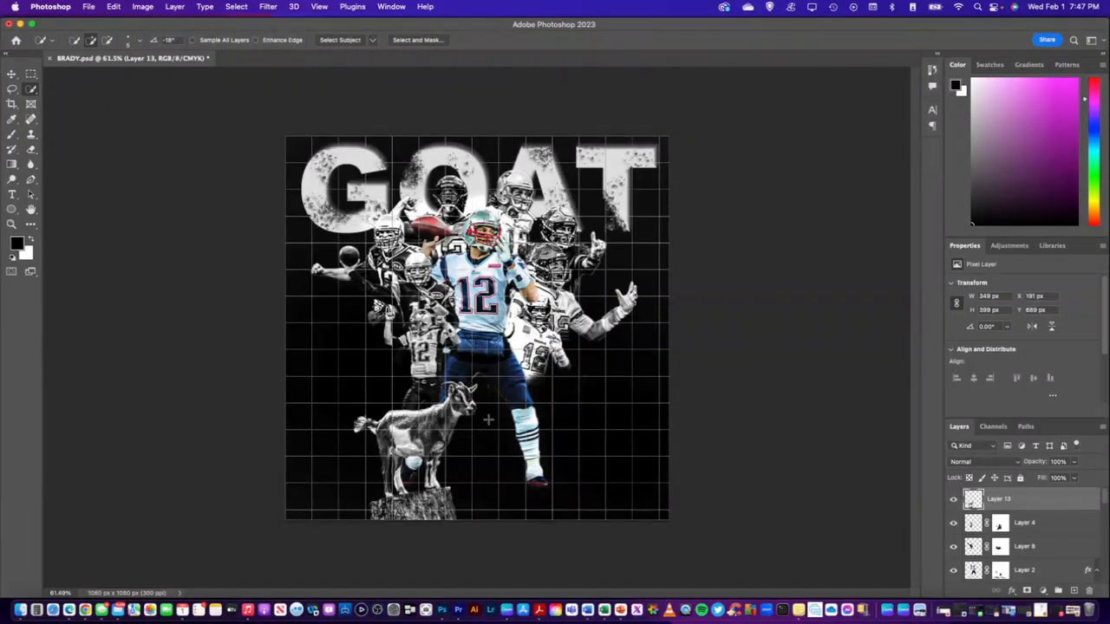
Enlarge the goat cutout (Layer 13) to about 382 x 437 px and let its stump run past the canvas's lower edge
key("super+t")
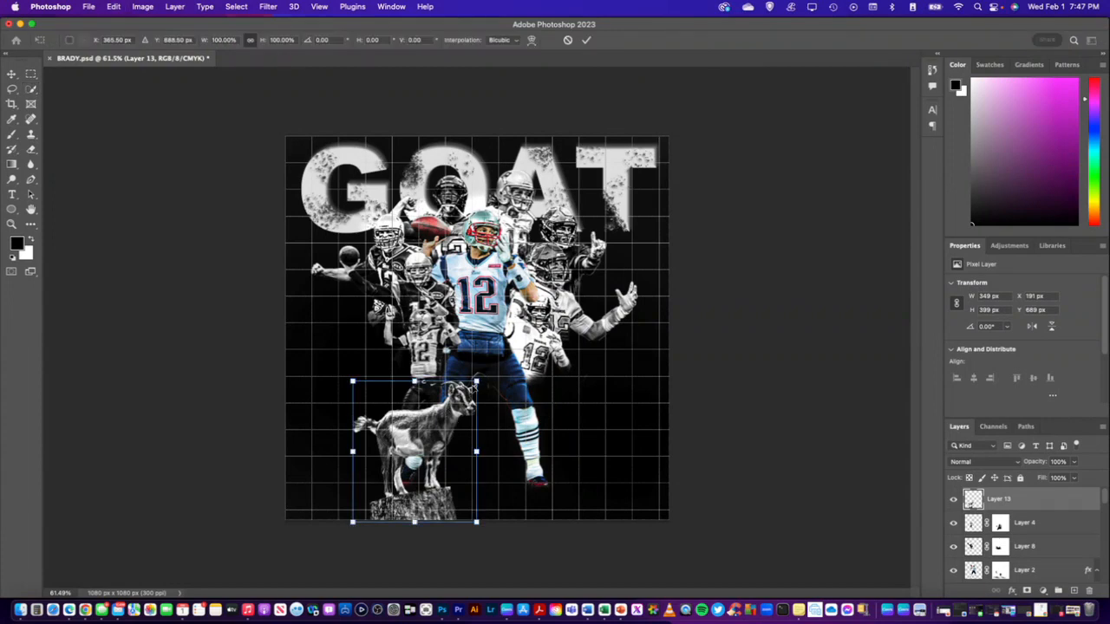
left_click_drag(476, 382, 488, 369)
left_click_drag(463, 404, 461, 417)
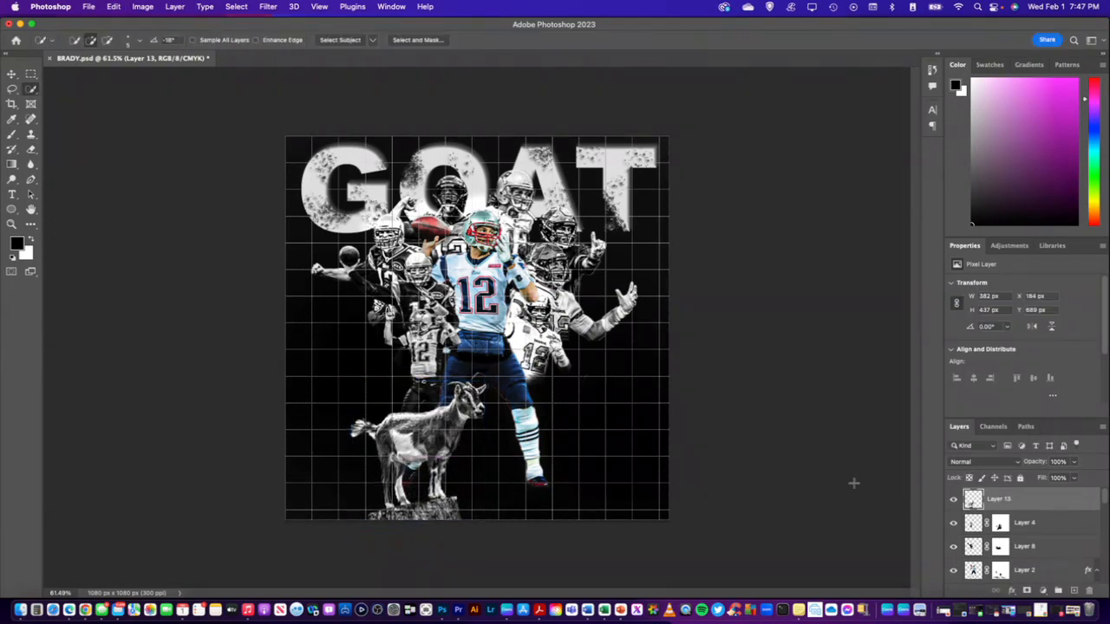
key("Return")
key("w")
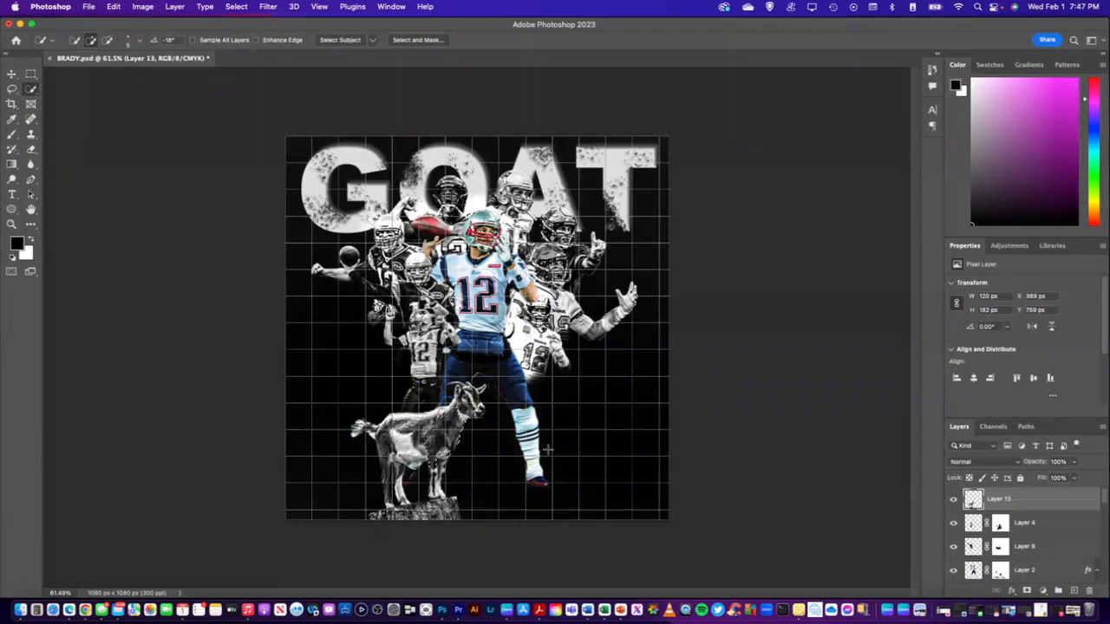
Scale the goat cutout down to about 324 x 370 px and move it into the canvas's lower-left corner, clear of the central player
key("v")
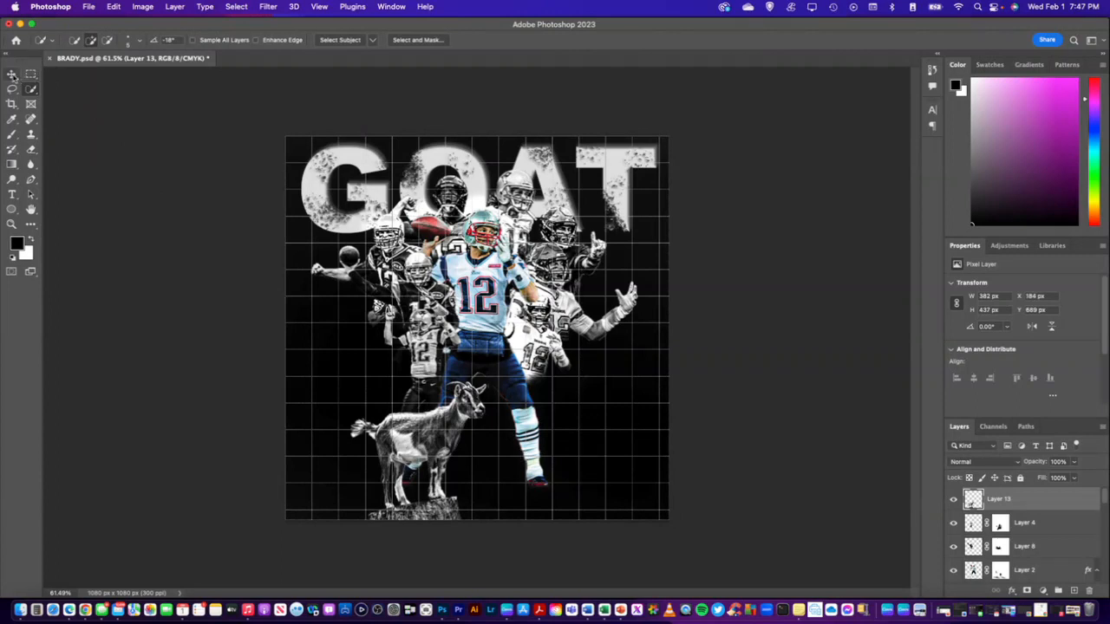
left_click_drag(447, 406, 435, 440)
key("super+t")
key("Return")
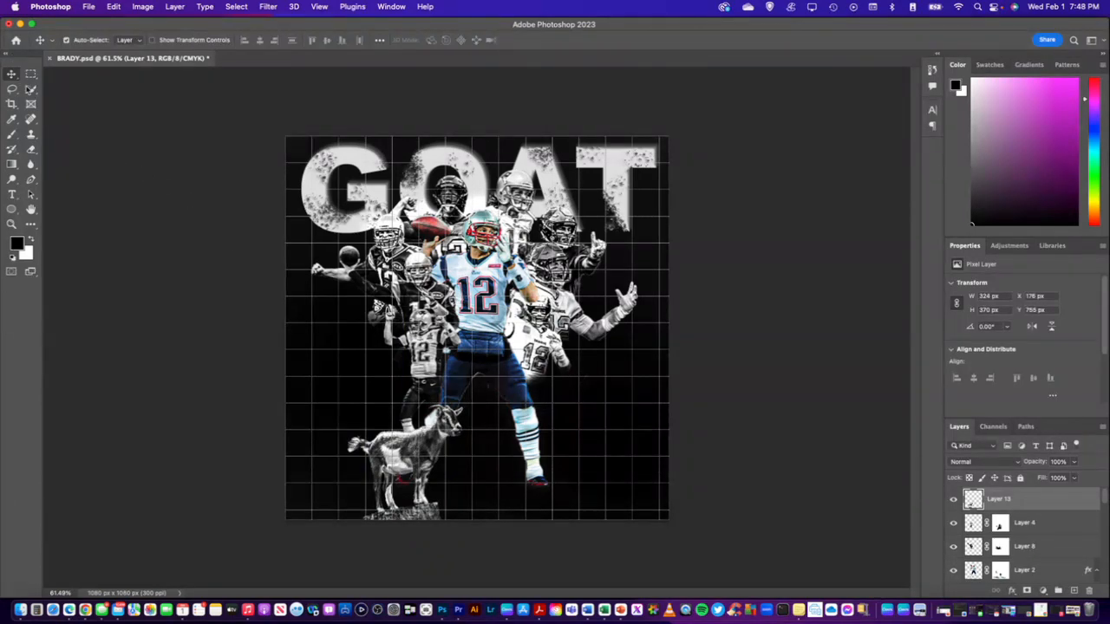
left_click_drag(446, 432, 361, 426)
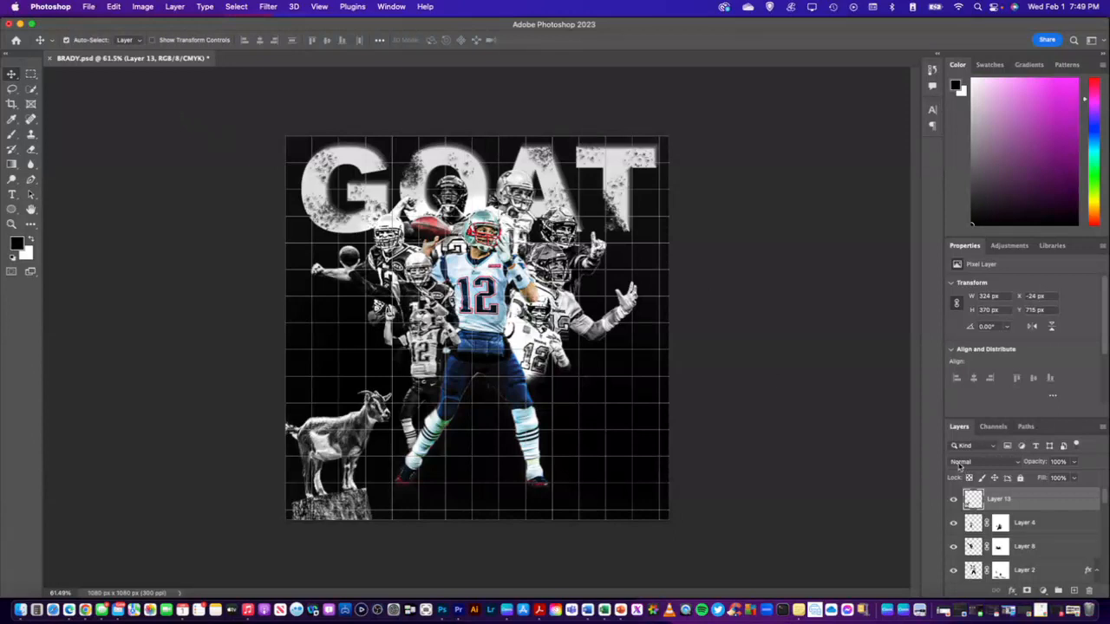
Add the white text "12" in 80 pt Arial Black and place it over the central player's right-hand lower leg
scroll(1019, 511, "down", 3)
scroll(1020, 512, "up", 4)
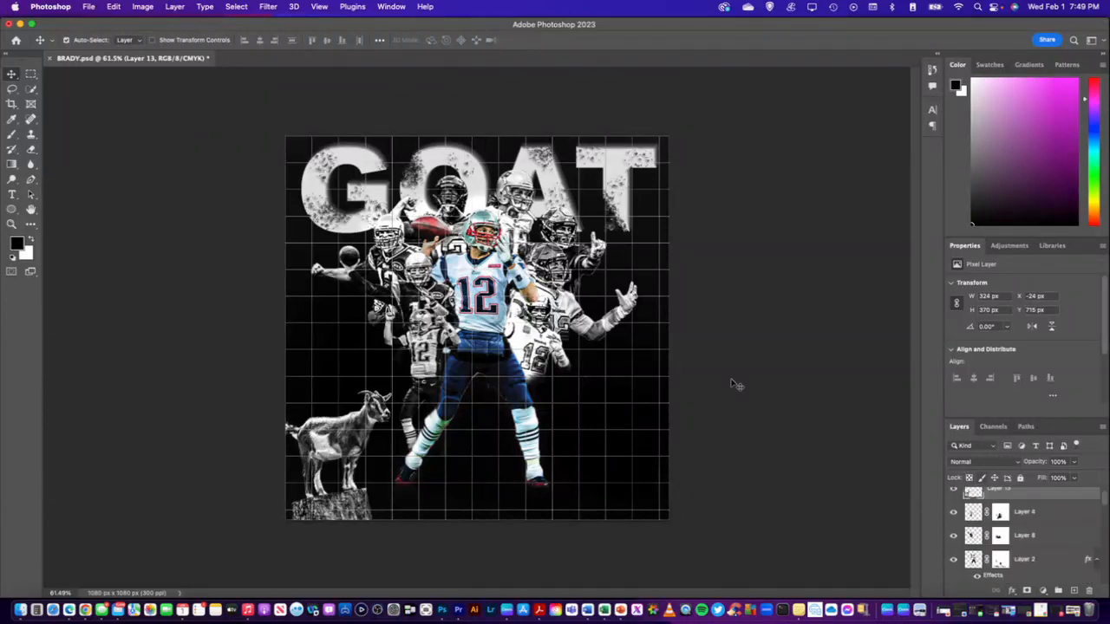
left_click(12, 196)
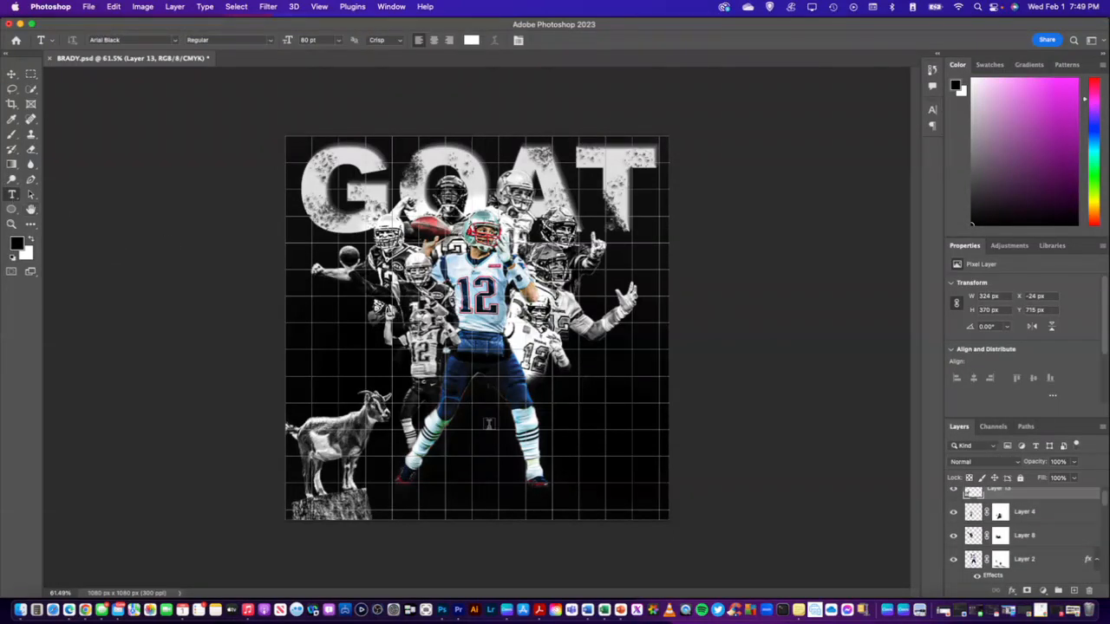
left_click(587, 432)
type("1")
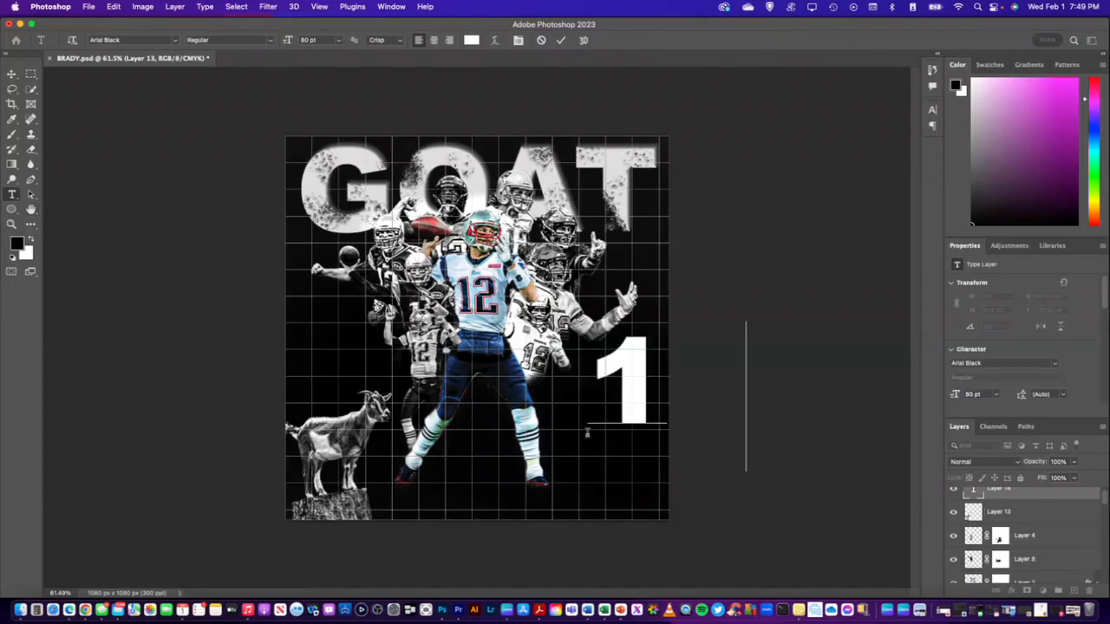
left_click(1030, 500)
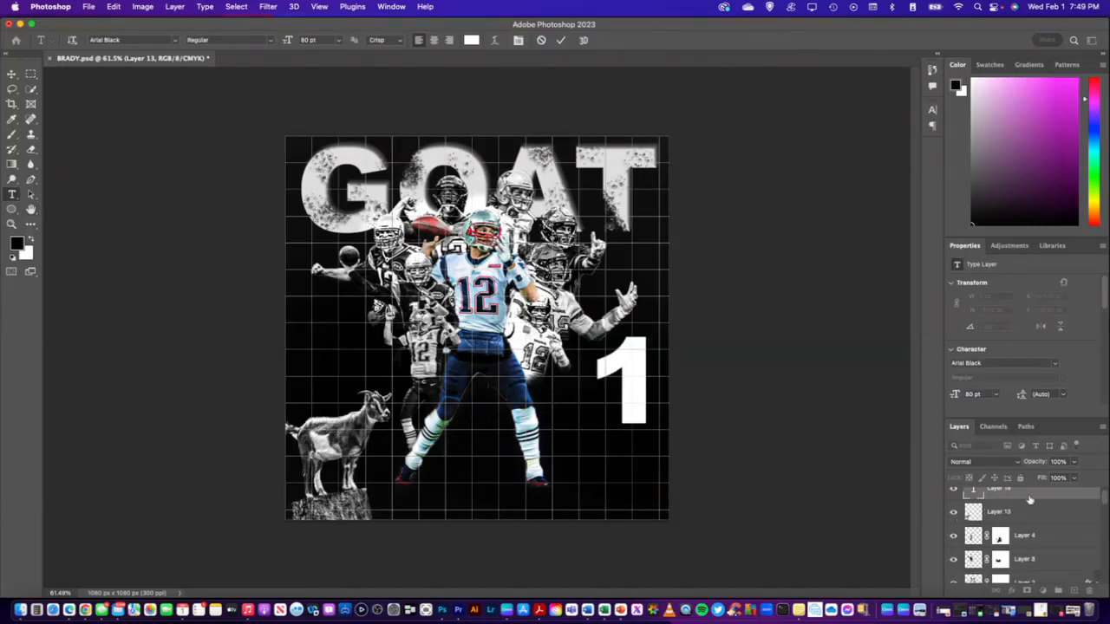
left_click(12, 74)
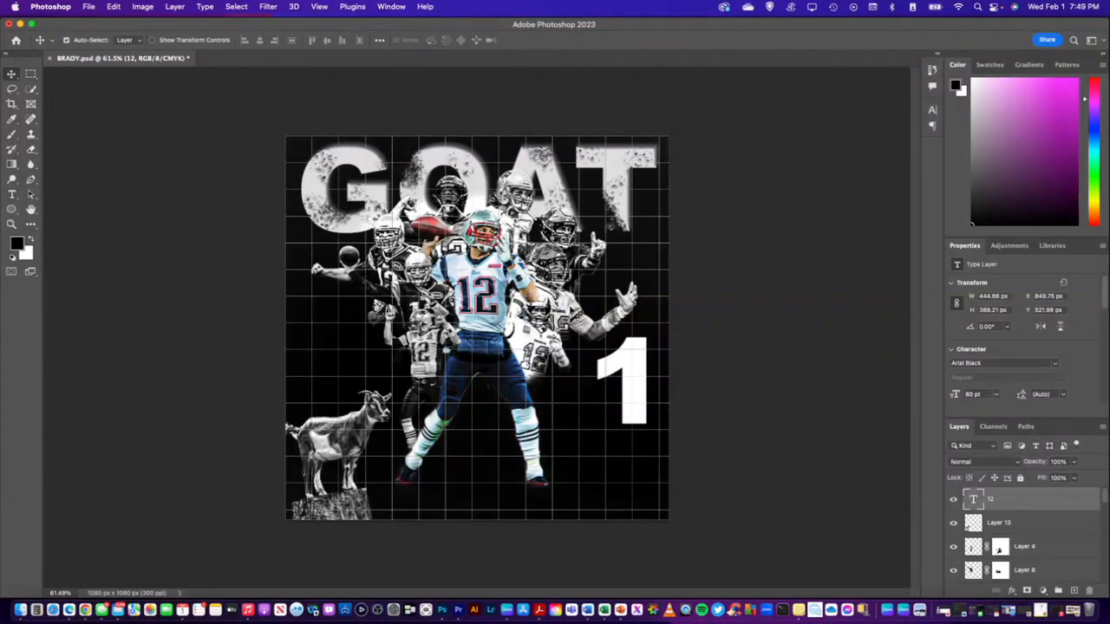
left_click_drag(634, 355, 537, 390)
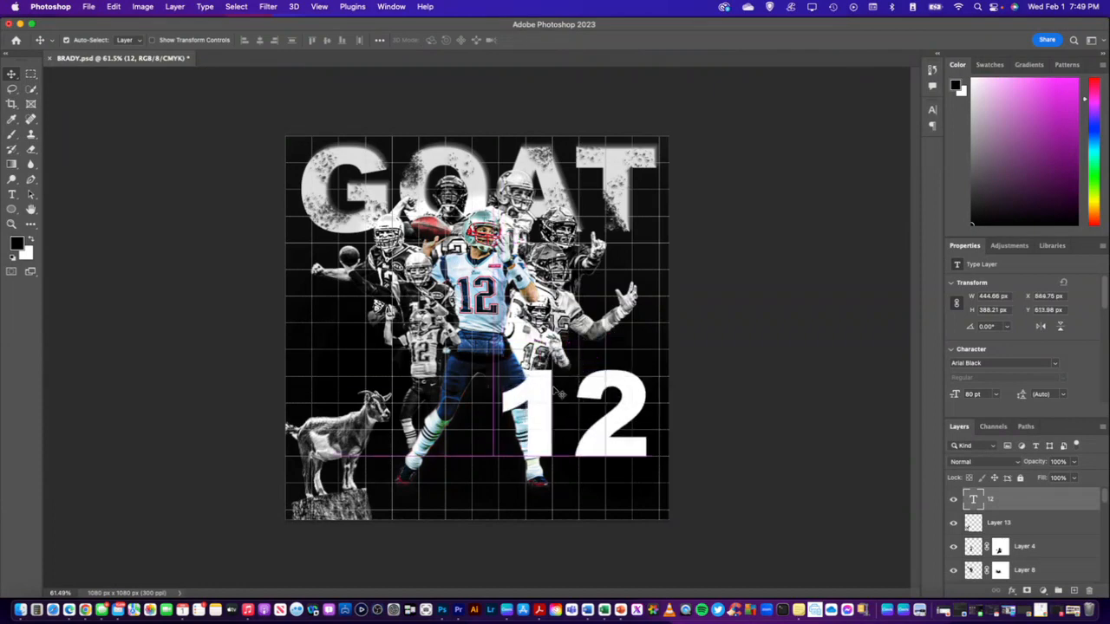
Set the font of the 12 text layer to Jersey M54
left_click(1054, 363)
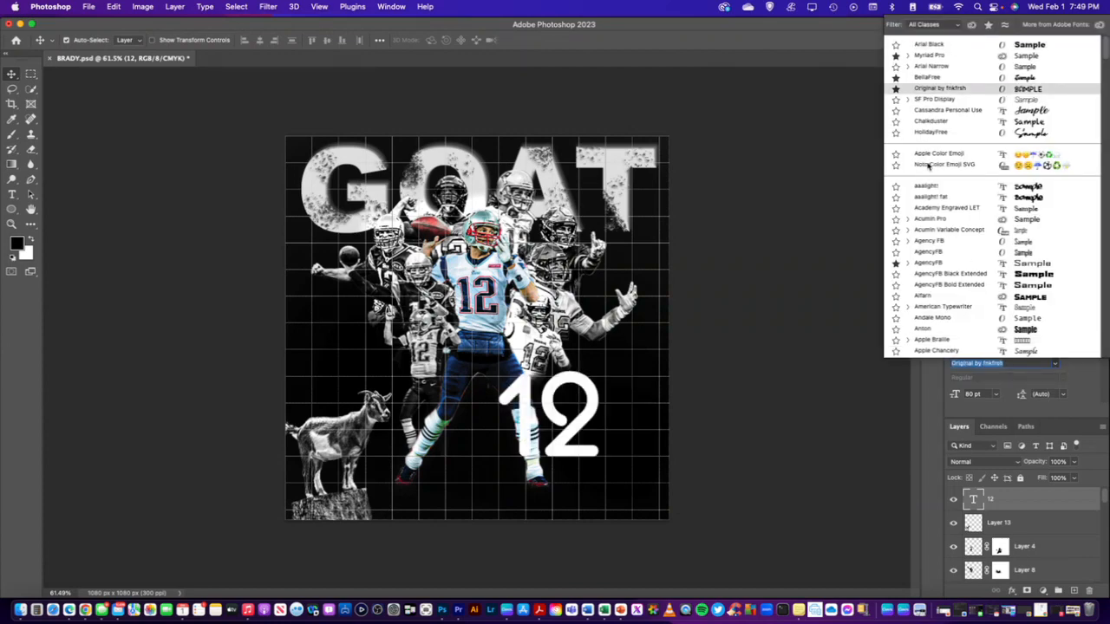
scroll(933, 170, "down", 5)
scroll(934, 173, "down", 8)
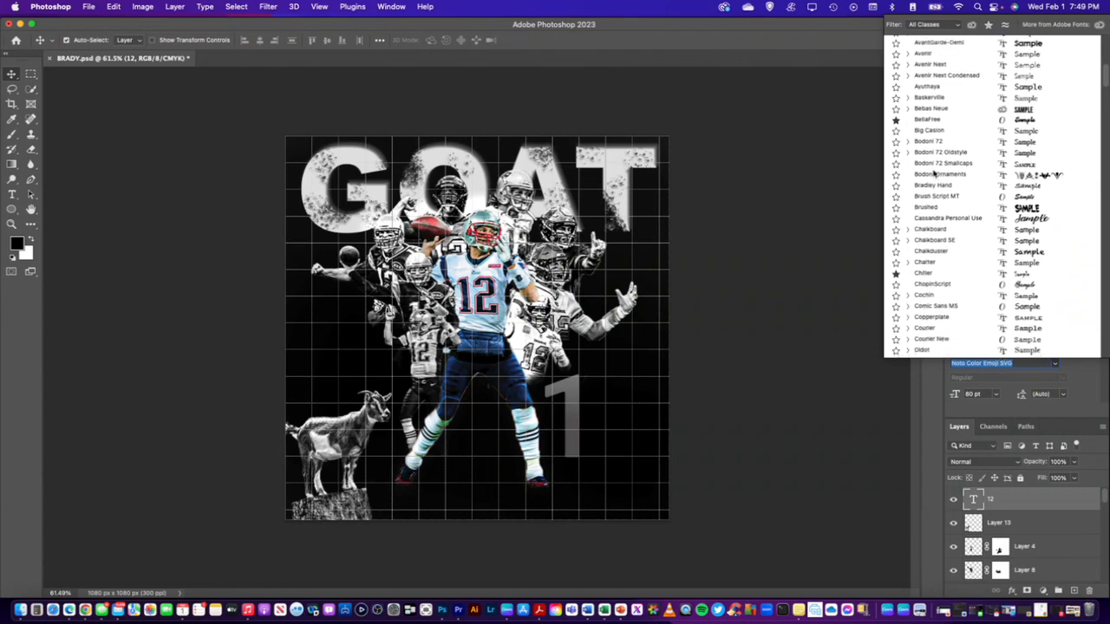
scroll(933, 172, "down", 2)
scroll(934, 173, "down", 4)
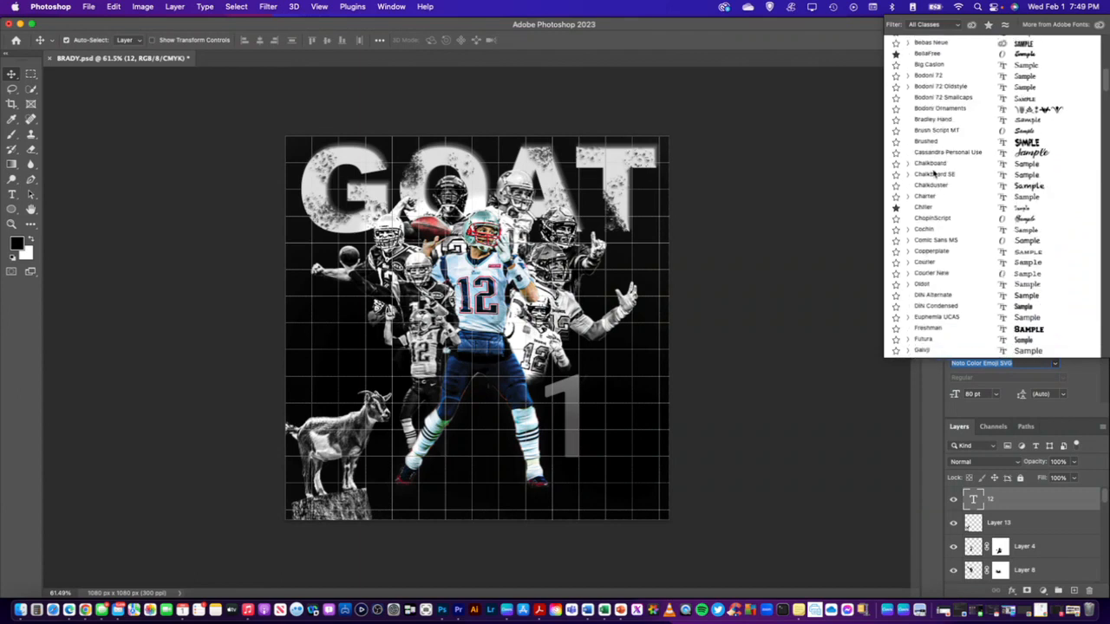
scroll(933, 172, "up", 1)
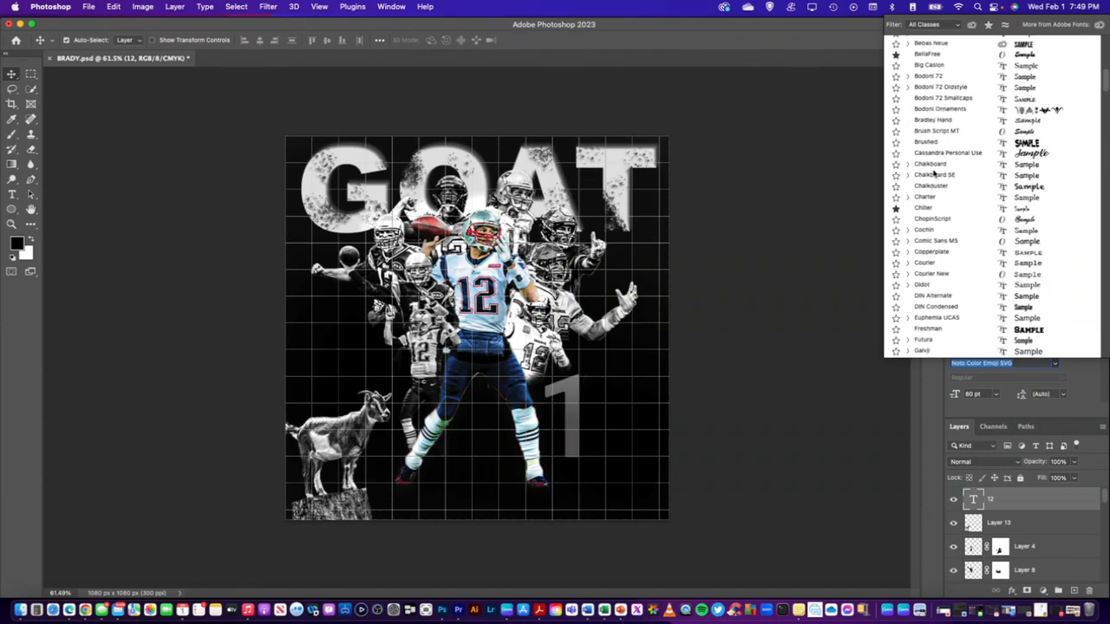
scroll(933, 172, "down", 2)
scroll(933, 172, "down", 8)
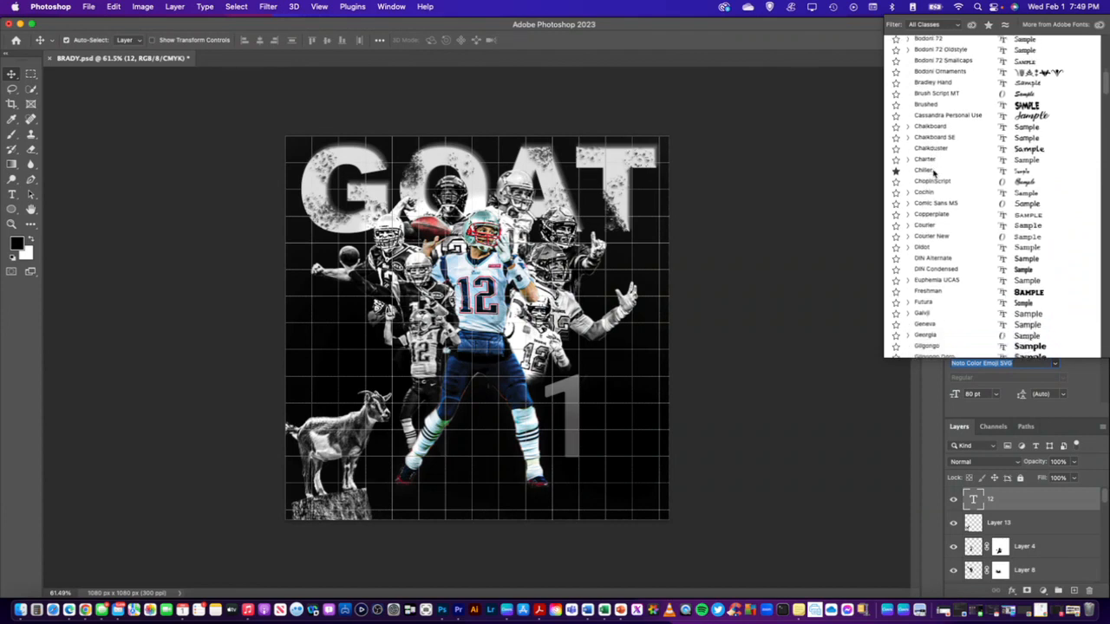
scroll(934, 173, "down", 20)
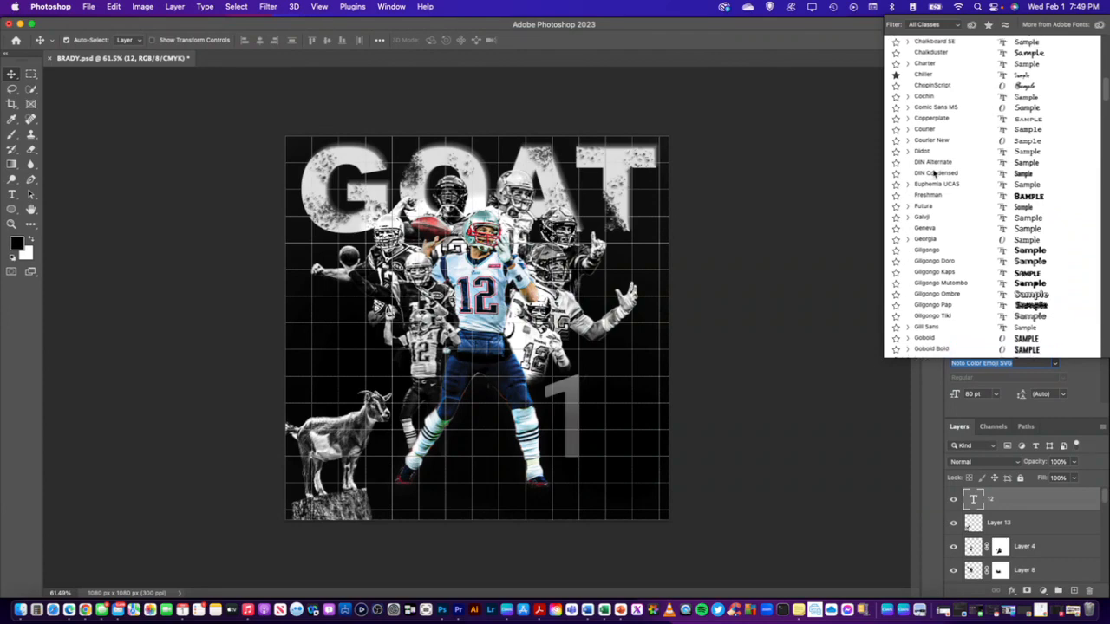
scroll(933, 173, "down", 6)
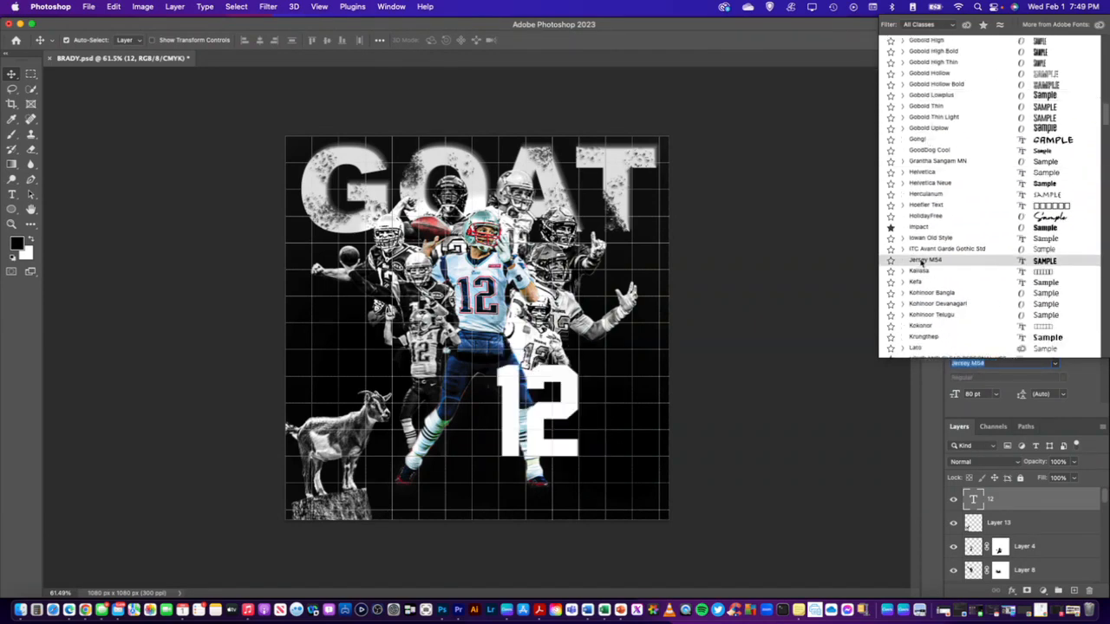
left_click(922, 261)
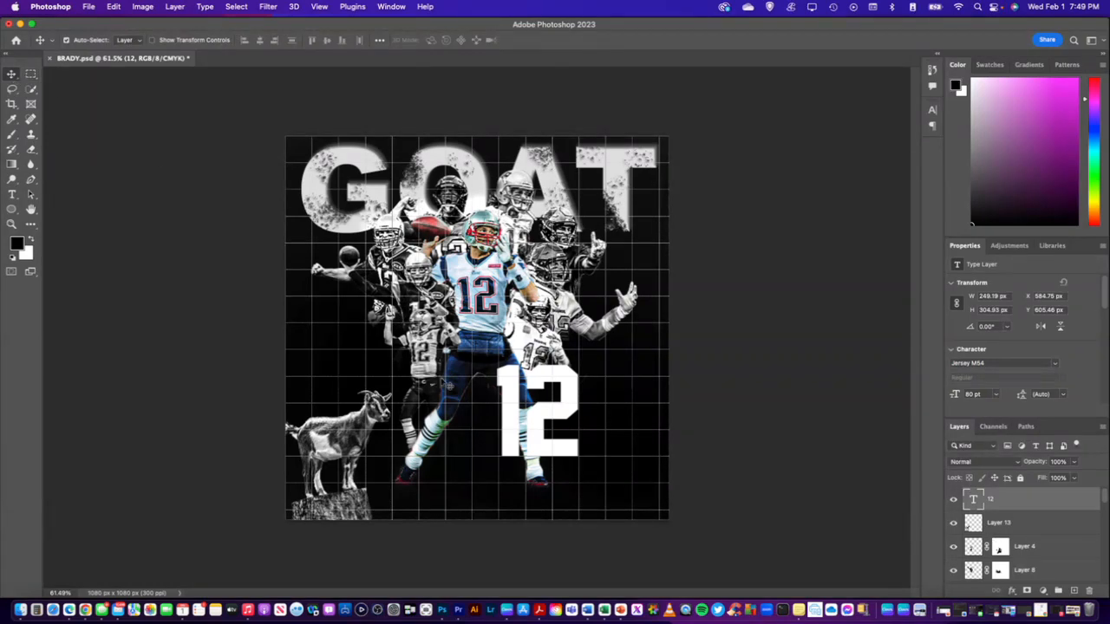
Try the 12 below the outstretched arm of the right-hand player, and at the canvas's lower edge beside the goat's stump
left_click_drag(551, 385, 605, 317)
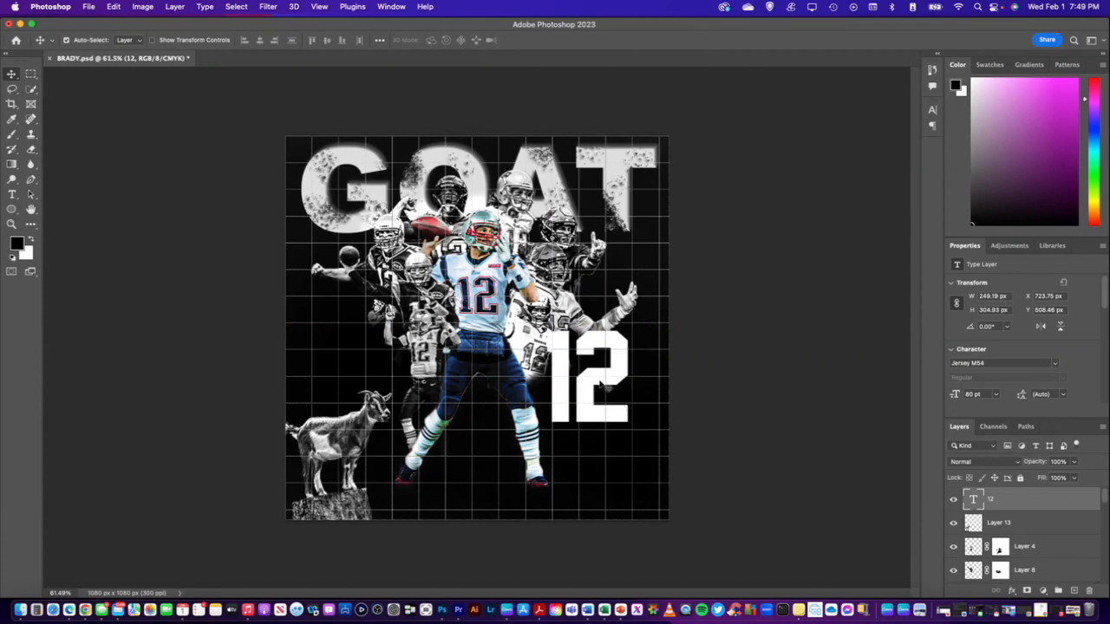
left_click_drag(599, 379, 611, 388)
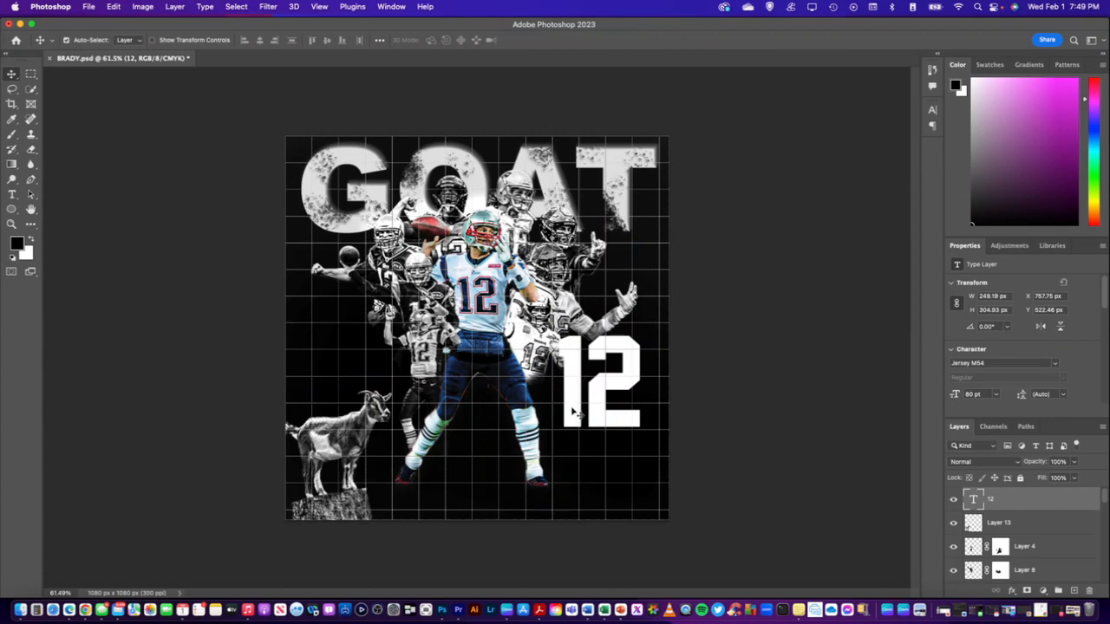
left_click_drag(604, 394, 412, 491)
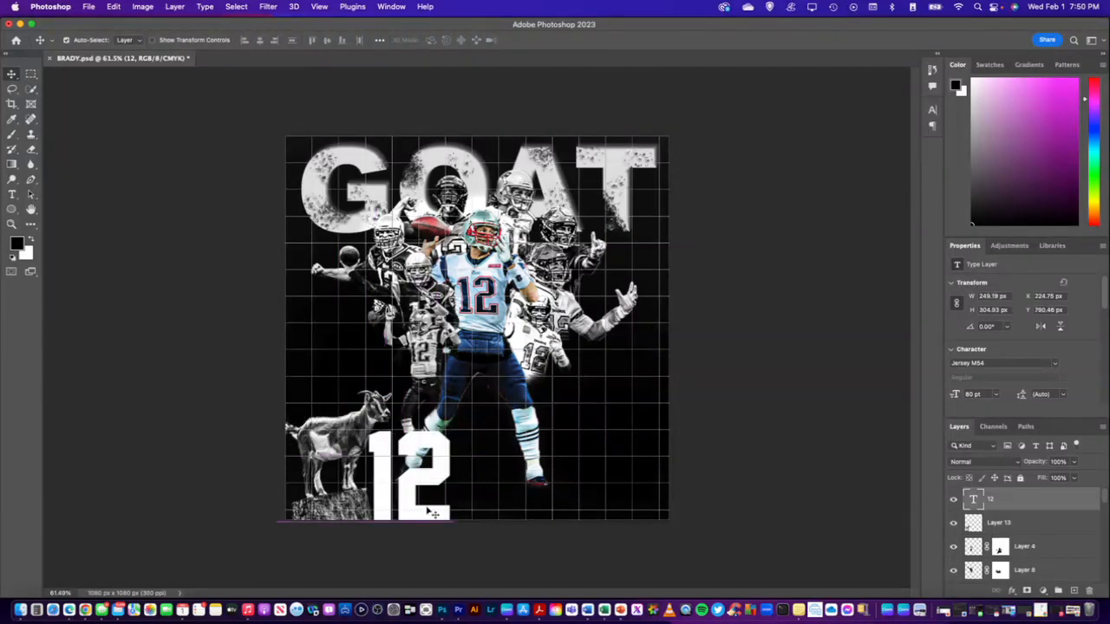
Undo the 12's repositioning and font change, and redo both
key("super+z")
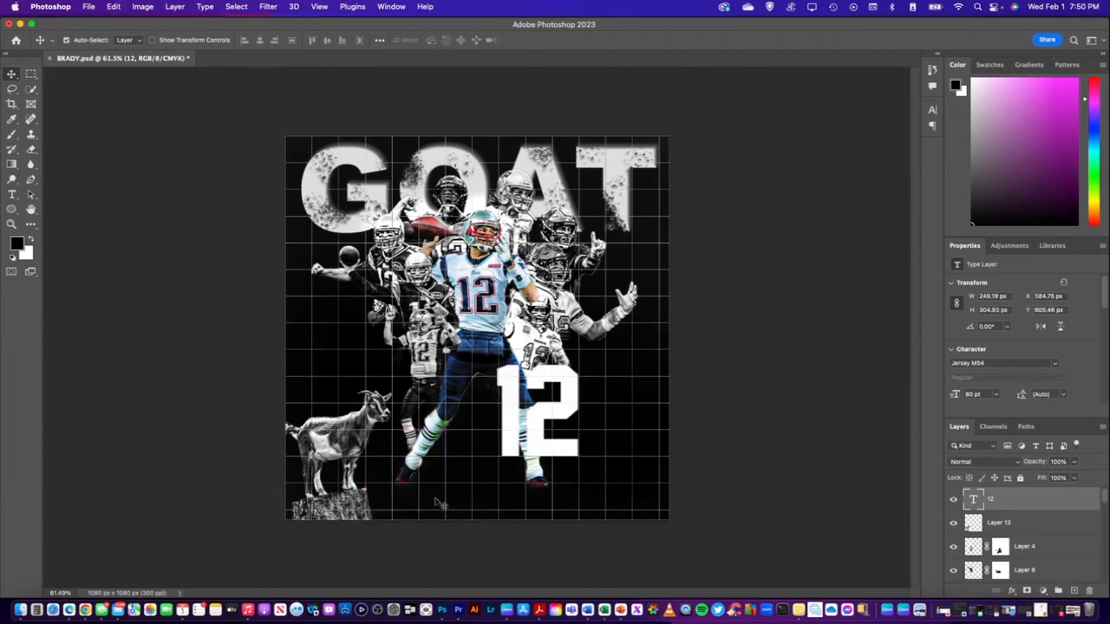
key("super+z")
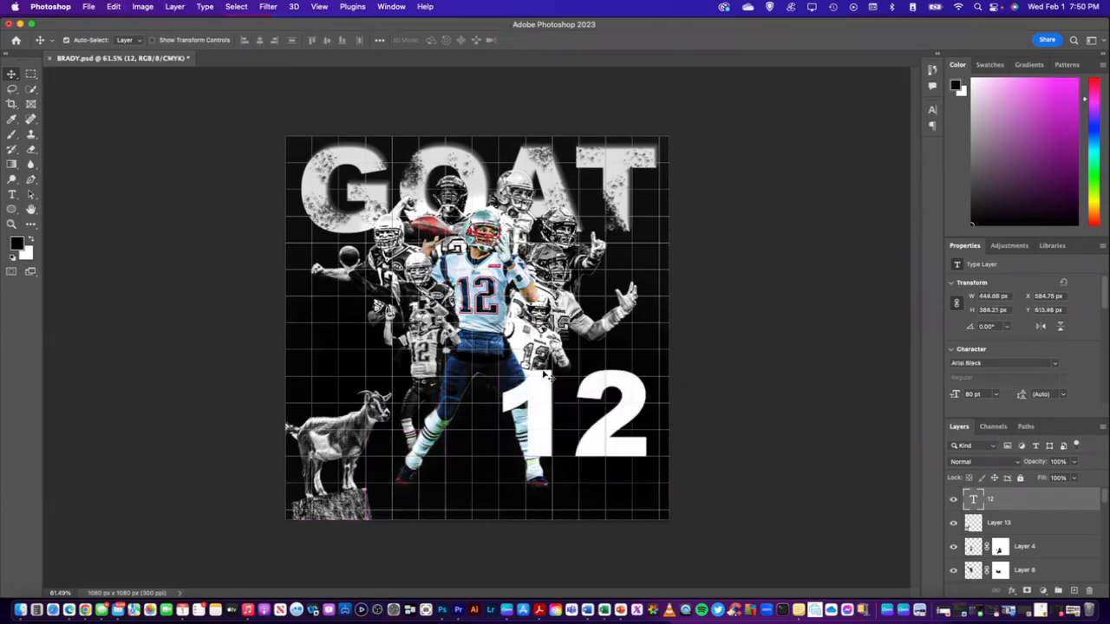
left_click(113, 7)
left_click(121, 33)
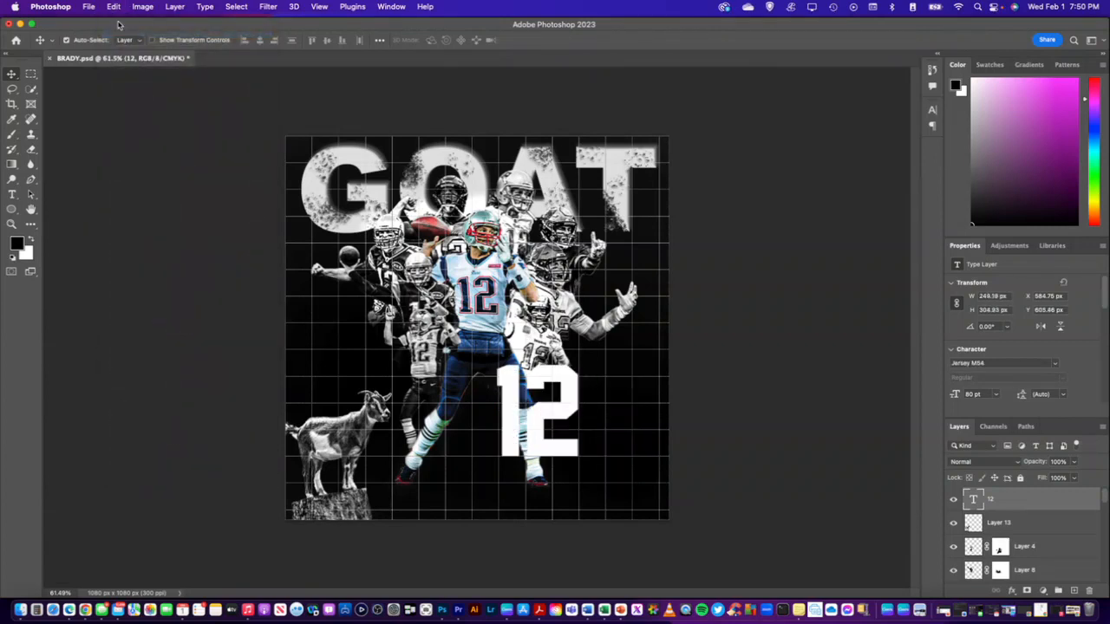
left_click(114, 7)
left_click(121, 34)
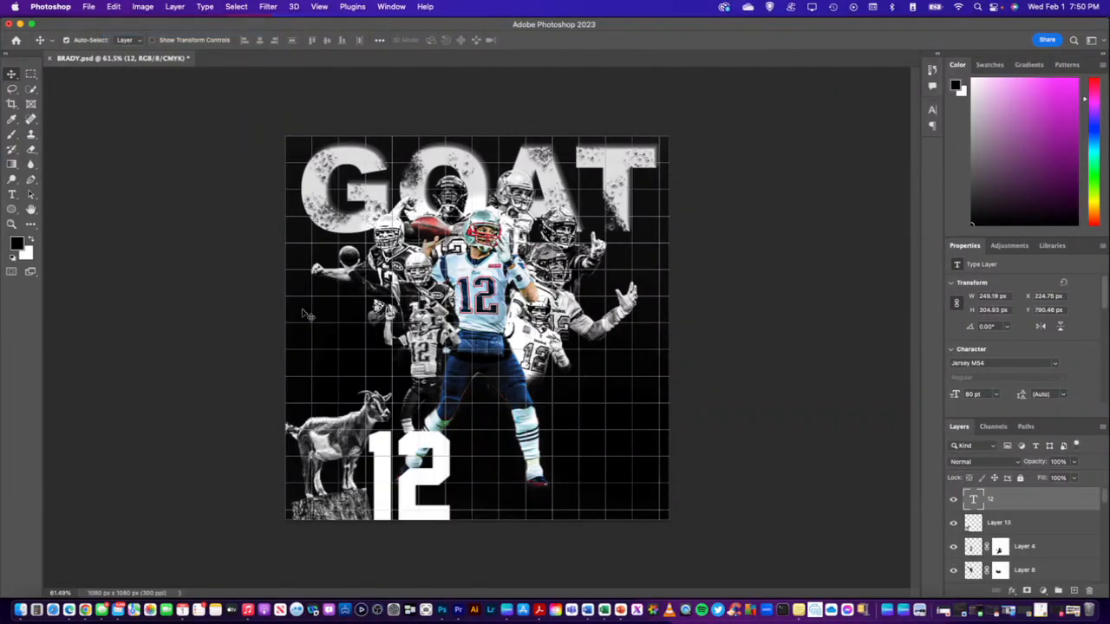
Move the 12 to the canvas's lower-right area, beside the central player's right-hand leg, at about X 761, Y 658 px
left_click_drag(416, 442, 676, 411)
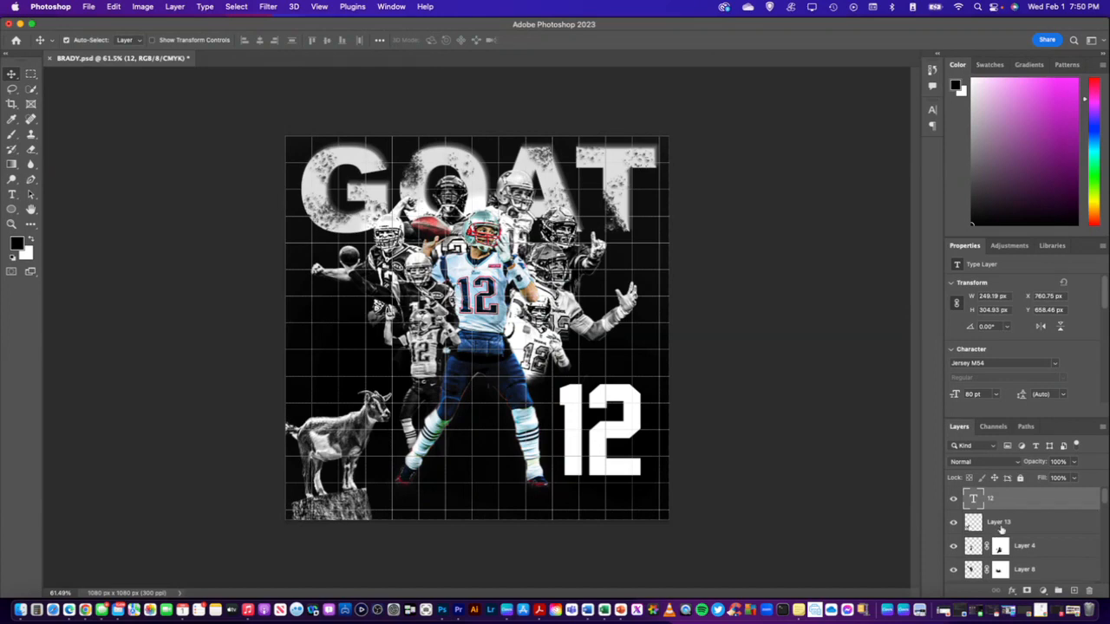
Copy the layer style of the GOAT title and paste it onto the 12 text layer
scroll(1001, 529, "down", 5)
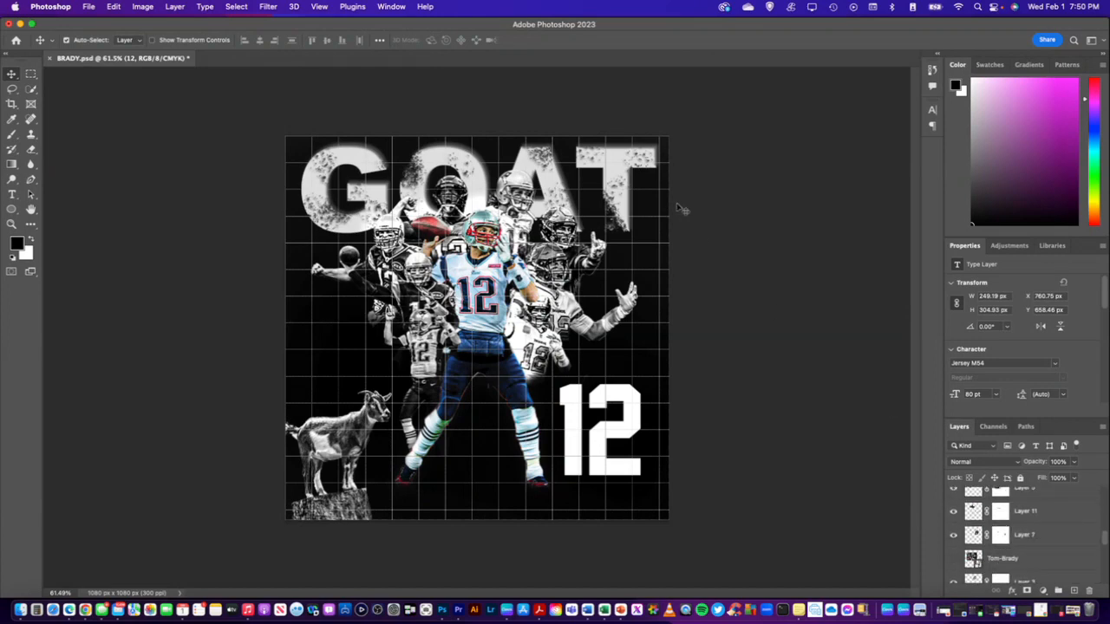
left_click(616, 169)
right_click(1023, 539)
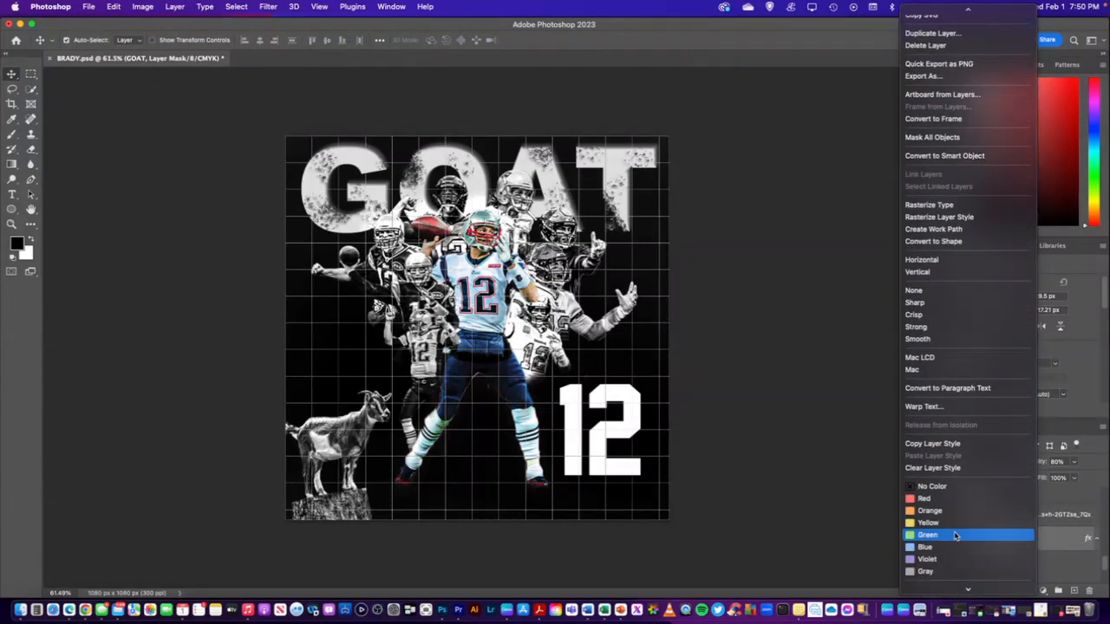
left_click(941, 450)
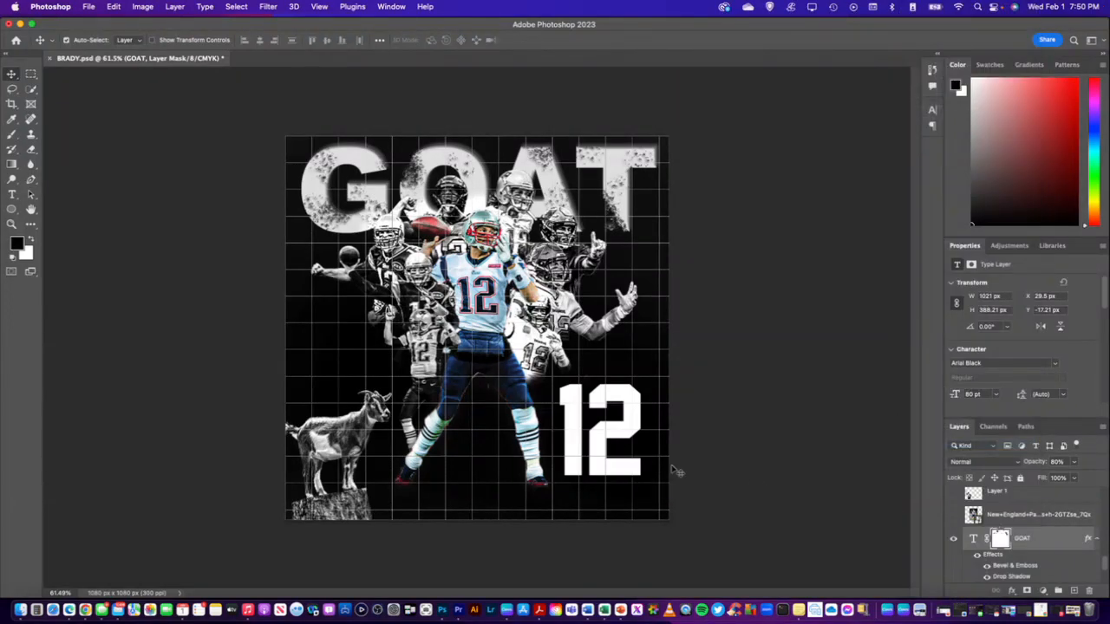
left_click(640, 417)
right_click(1019, 504)
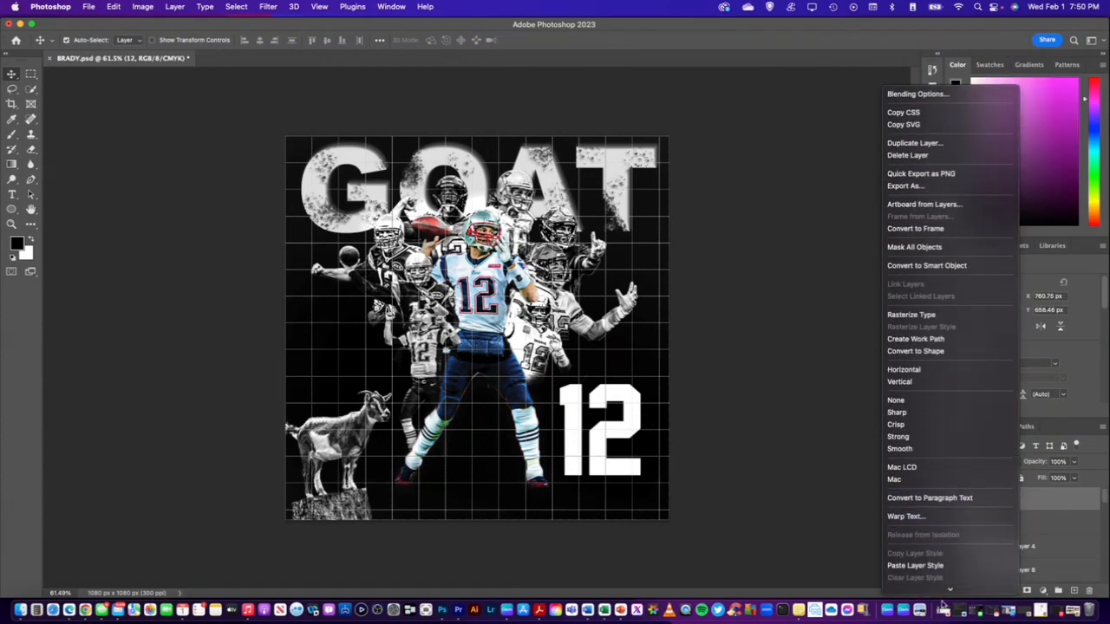
left_click(903, 445)
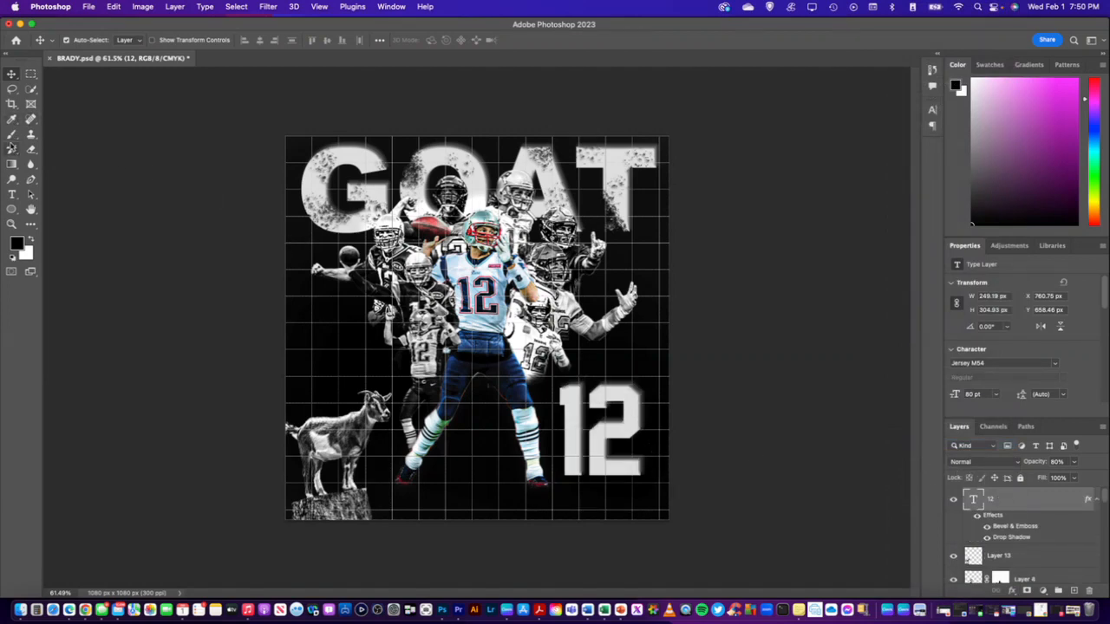
Rasterize the 12 text layer and stamp black charcoal brush texture on the 2's base and upper right and the 1's top
left_click(12, 135)
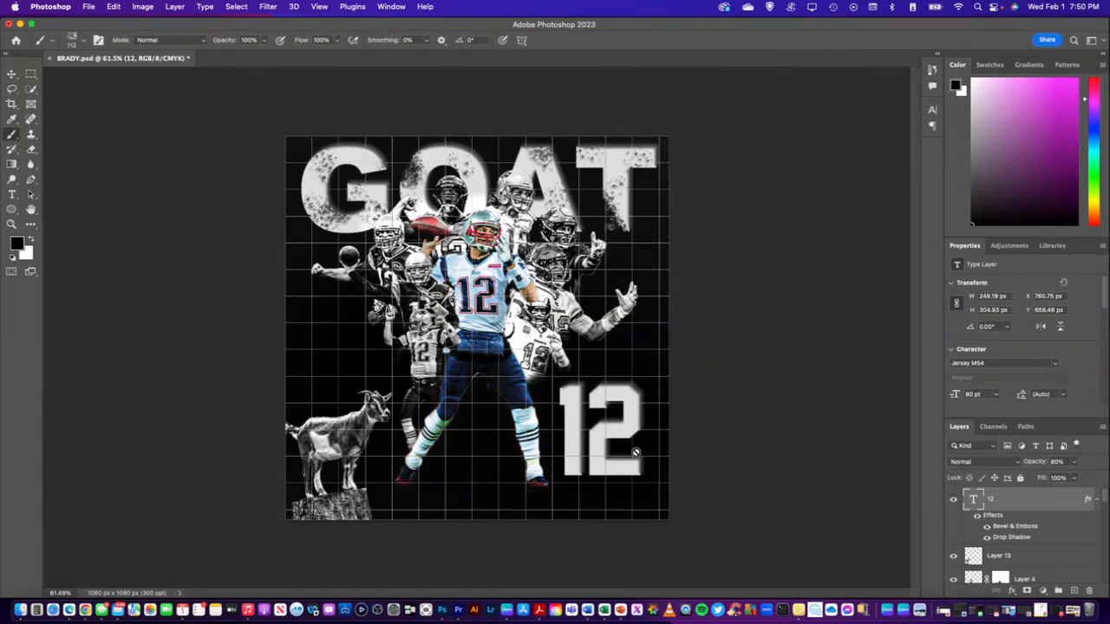
left_click(613, 428)
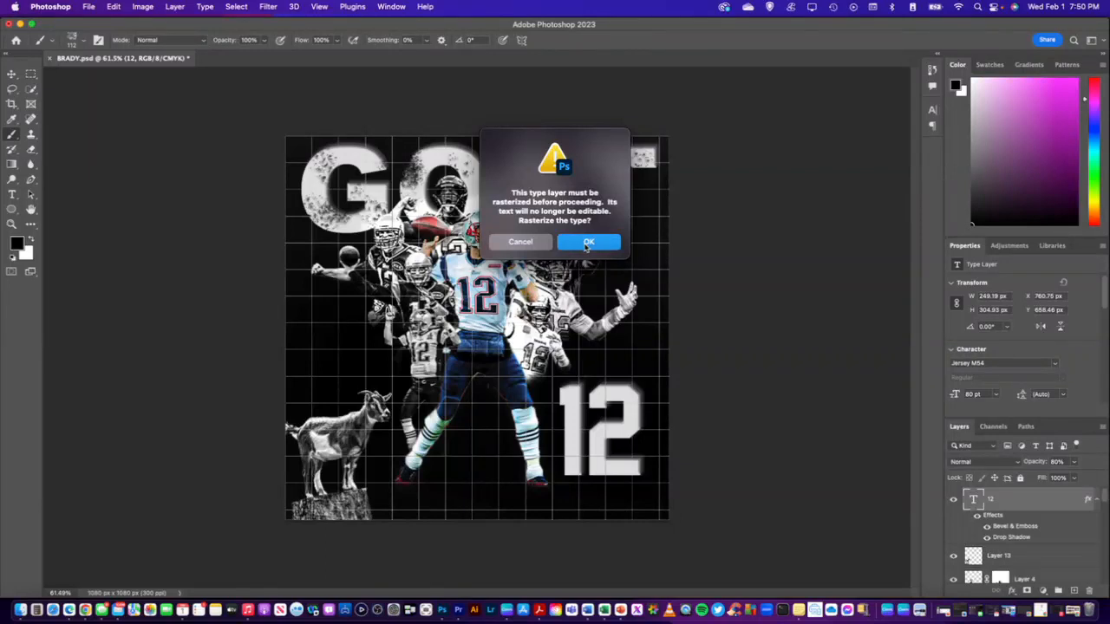
left_click(586, 245)
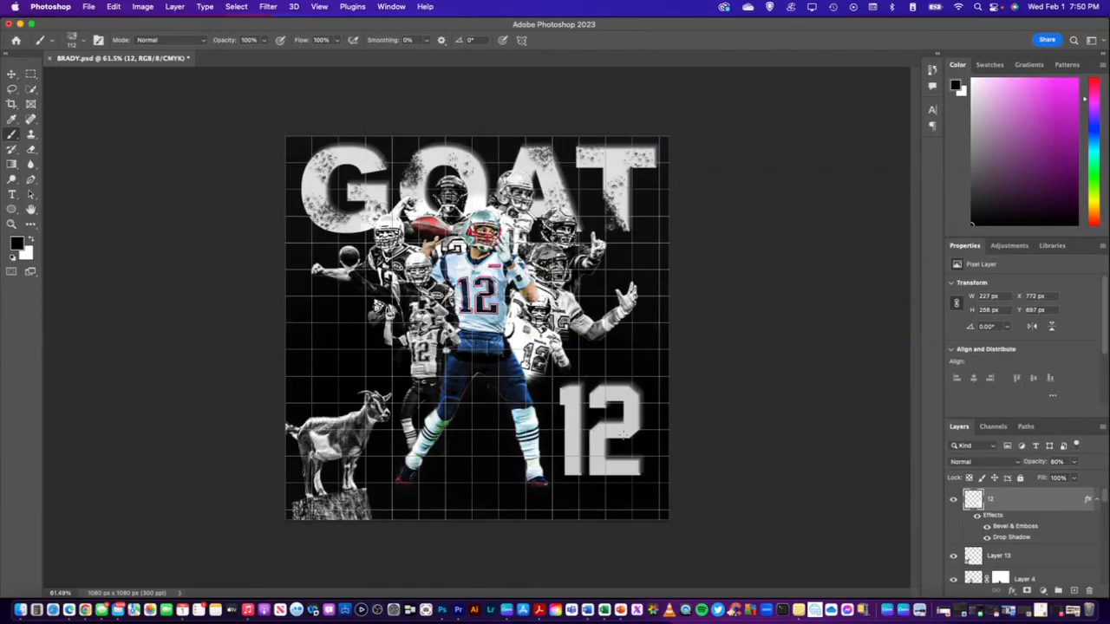
left_click(621, 467)
left_click(566, 395)
left_click(621, 404)
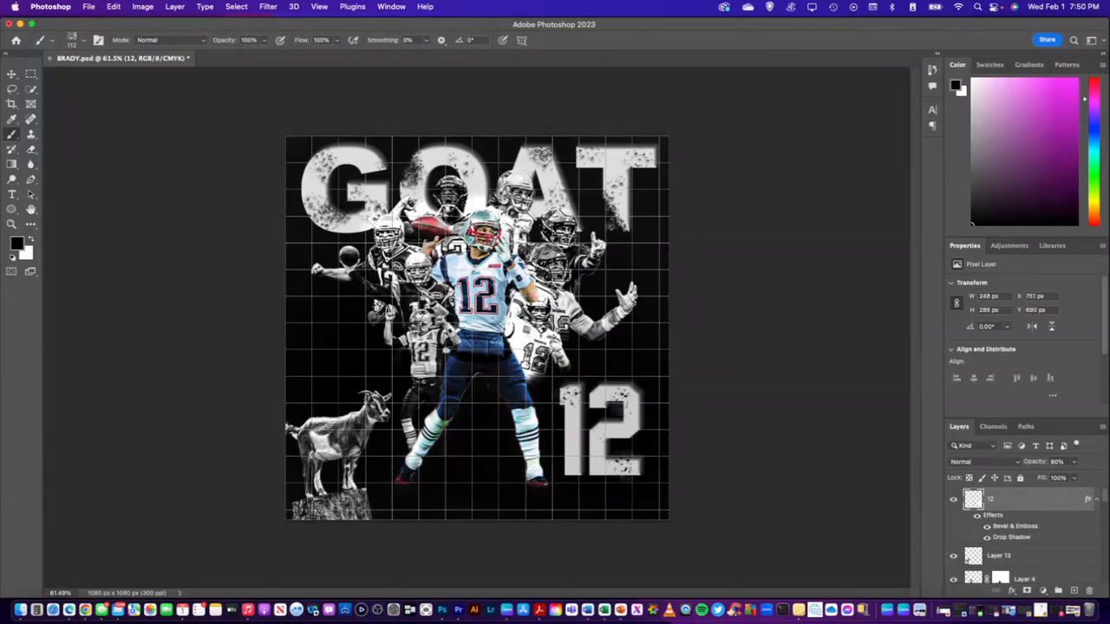
Stamp more charcoal texture on the 2's lower-left part and along the 1, and undo the last marks
left_click(595, 443)
left_click(625, 422)
left_click(569, 473)
left_click(580, 426)
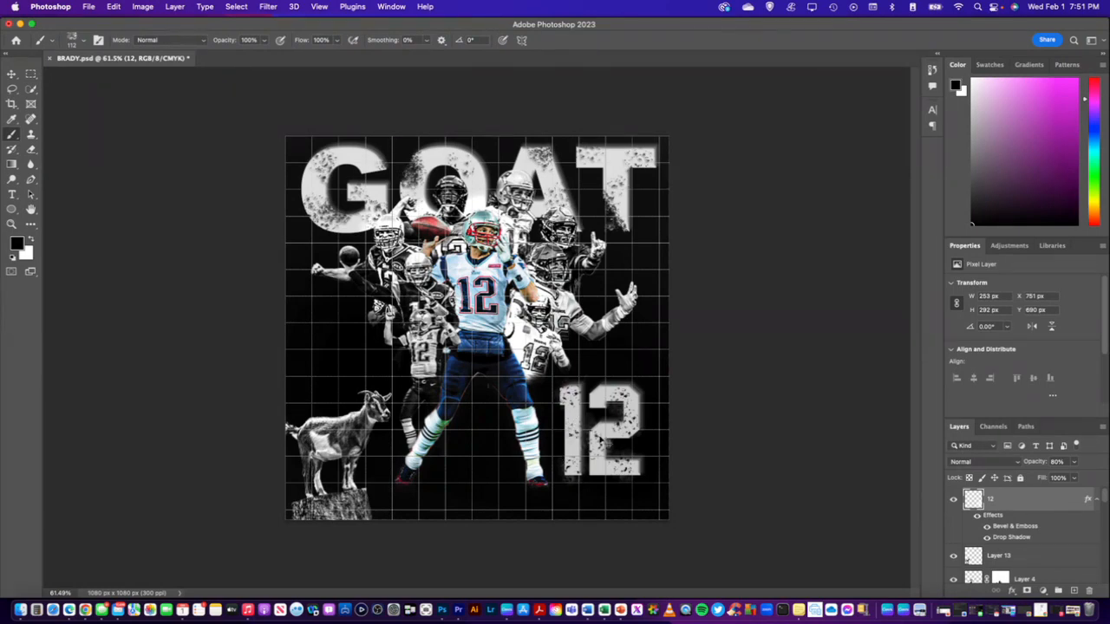
key("super+z")
key("super+z")
key("super+z")
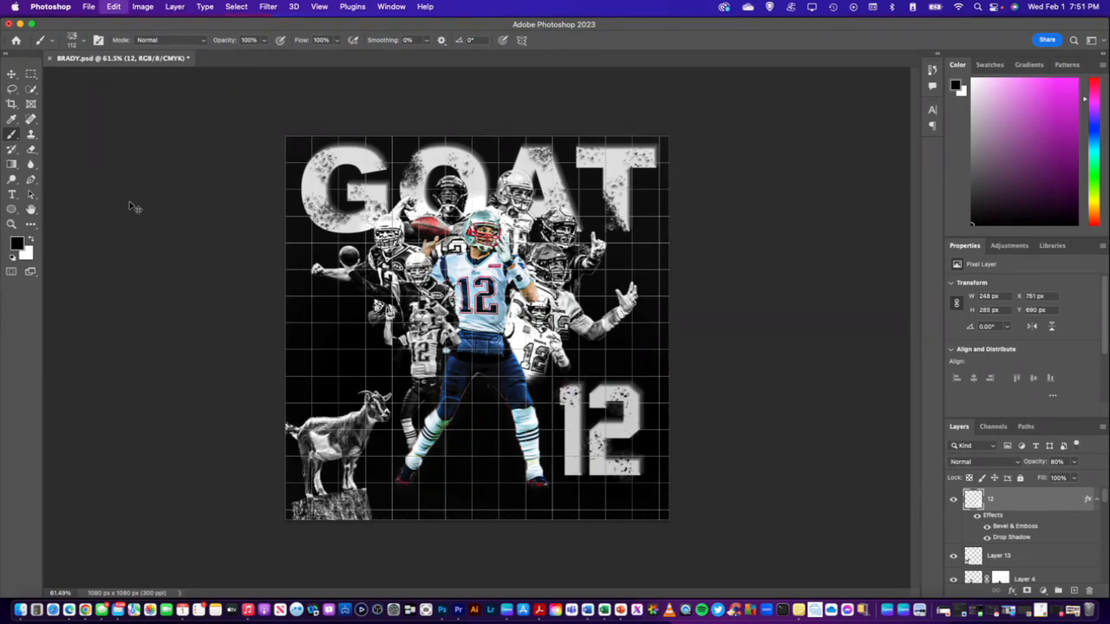
Set the brush angle to 74° and stamp charcoal texture on the 2's lower-left part and the middle of the 1
left_click(83, 44)
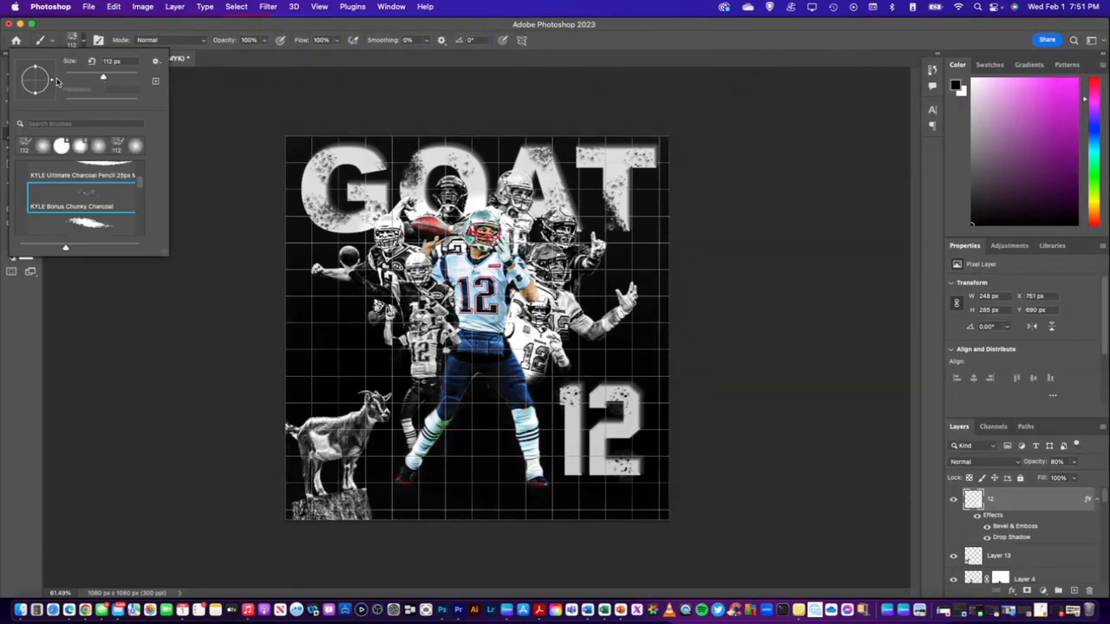
left_click_drag(54, 80, 40, 65)
left_click(129, 29)
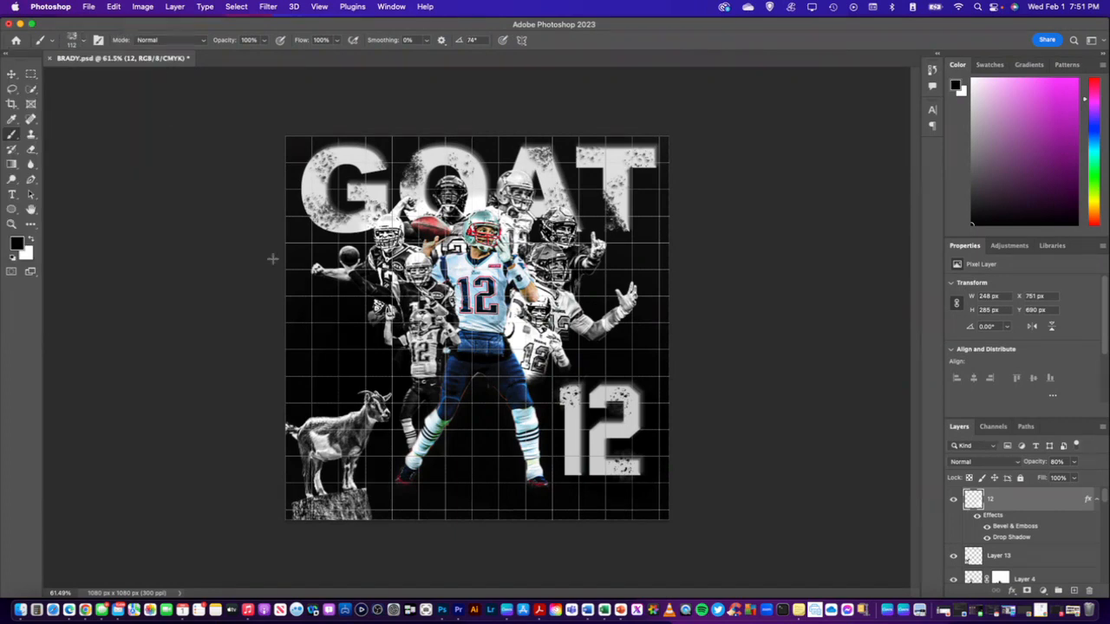
left_click(601, 450)
left_click(570, 438)
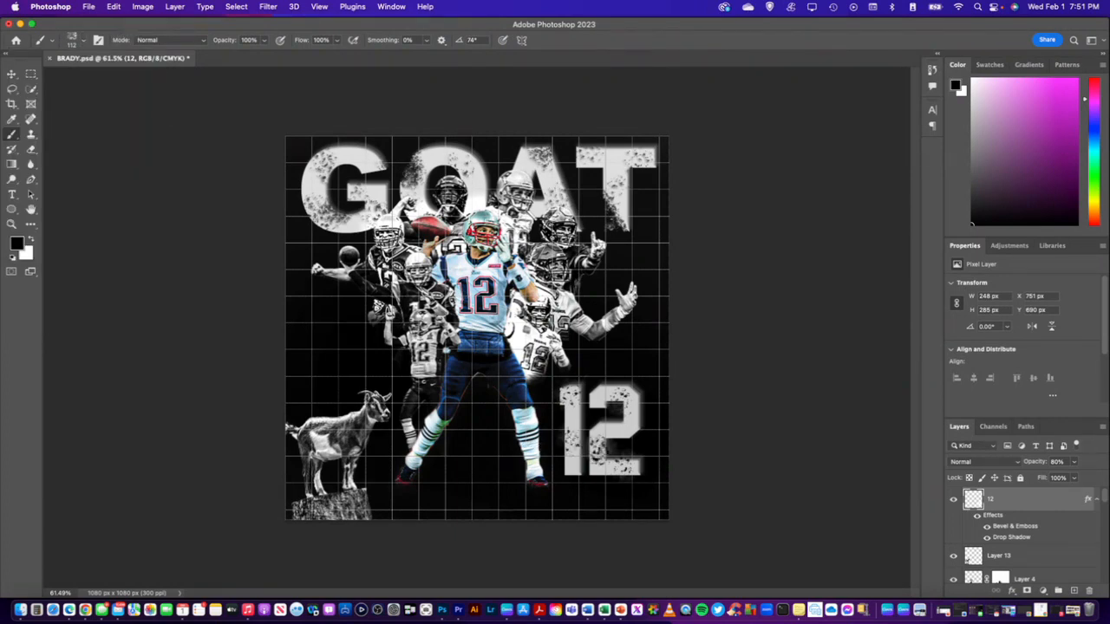
Try the charcoal brush at a -91° angle on the 2's upper-left corner, middle and lower part, undoing the last mark
left_click(83, 43)
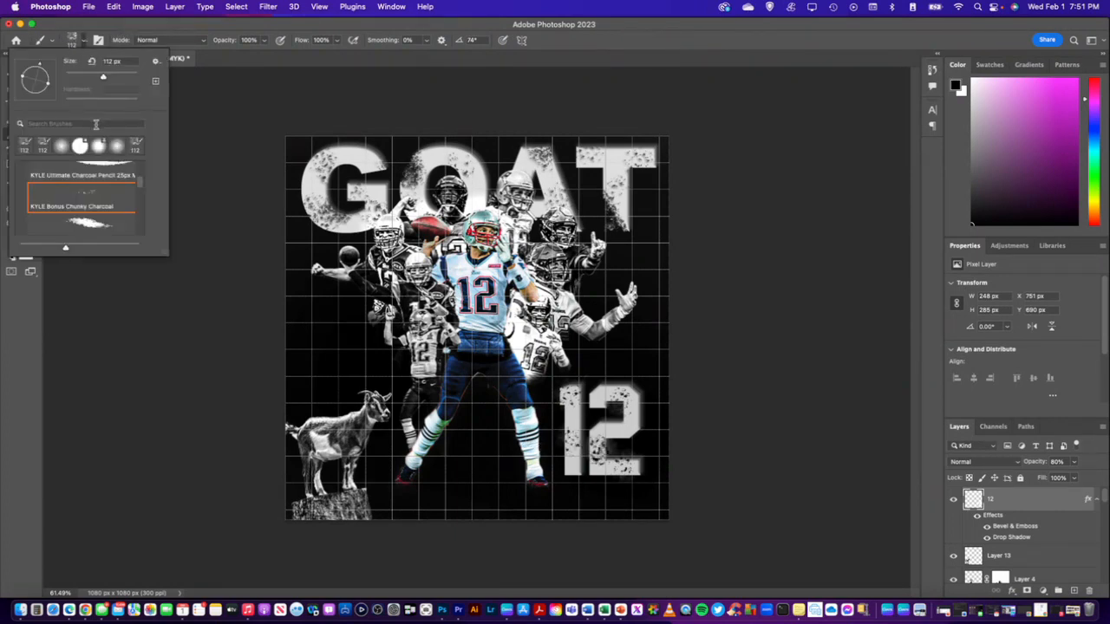
left_click_drag(39, 65, 35, 90)
left_click(91, 28)
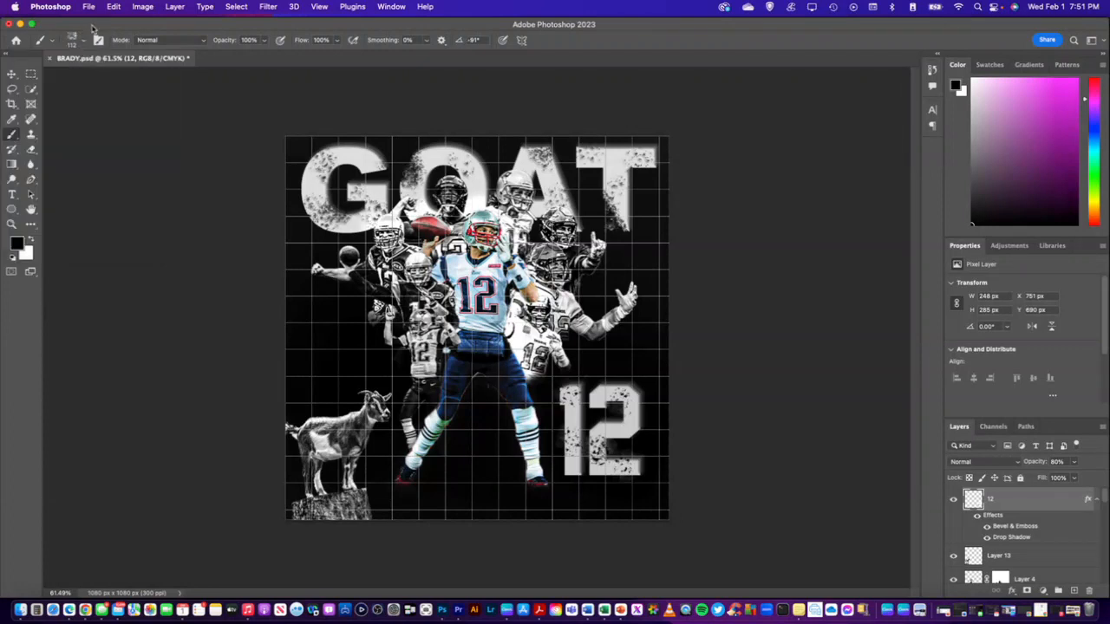
left_click(596, 390)
left_click(611, 428)
left_click(608, 457)
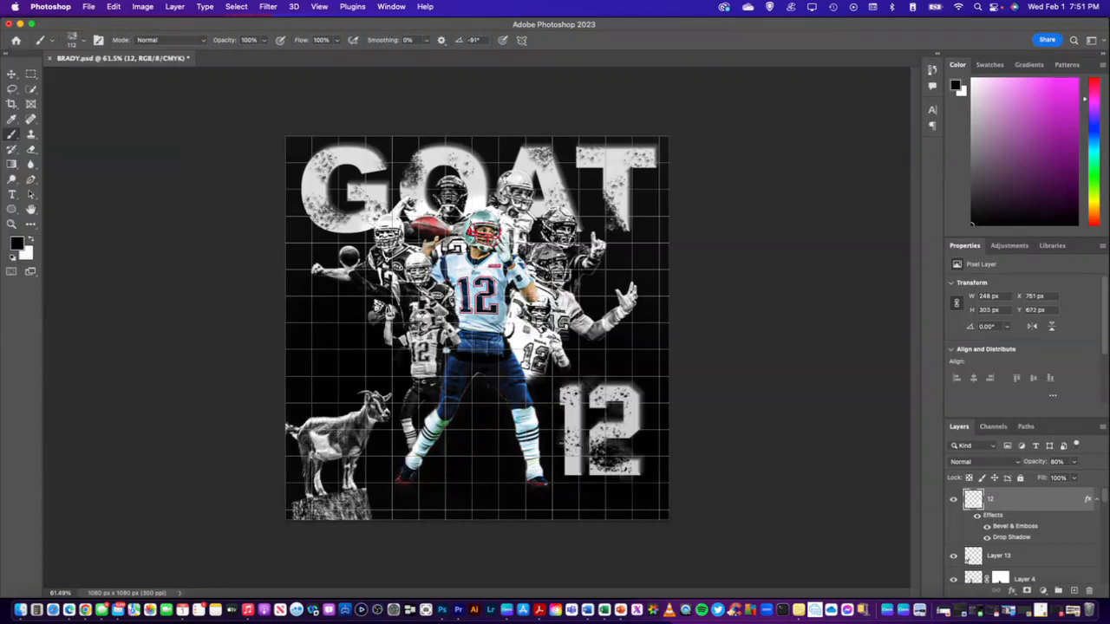
key("super+z")
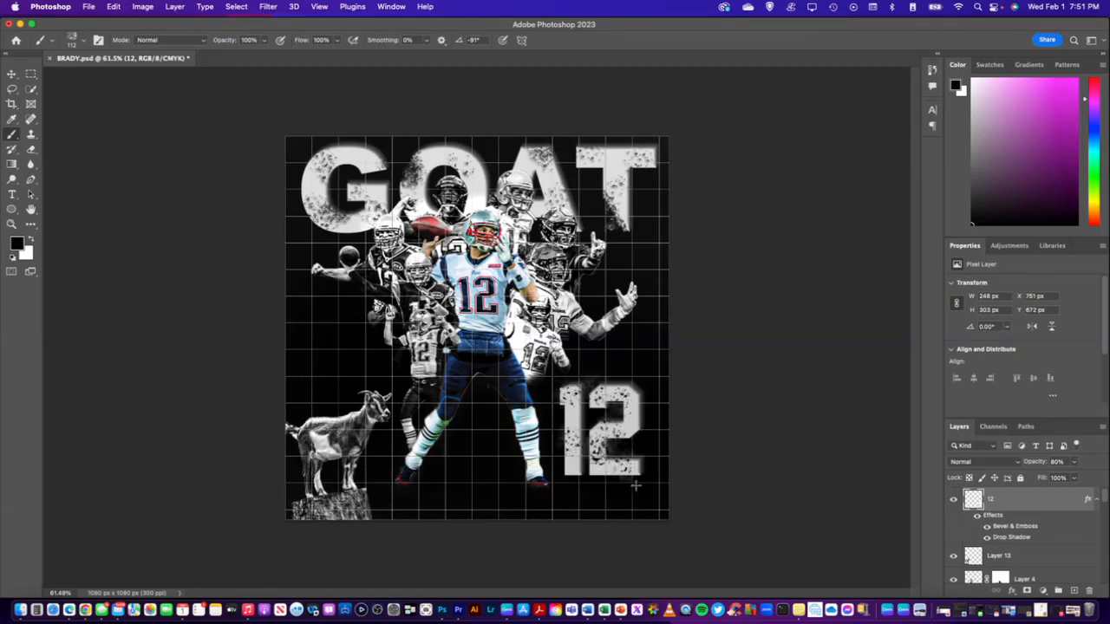
Try charcoal marks on the lower-right corner of the 2, undoing the first and stamping it again slightly farther out
left_click(635, 477)
key("super+z")
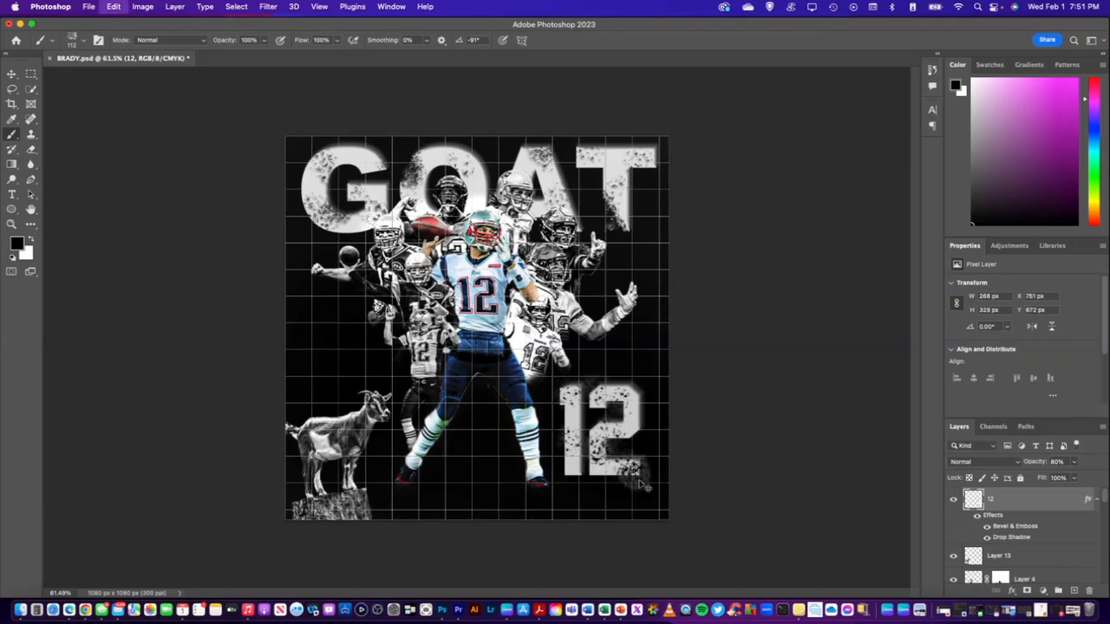
left_click(643, 485)
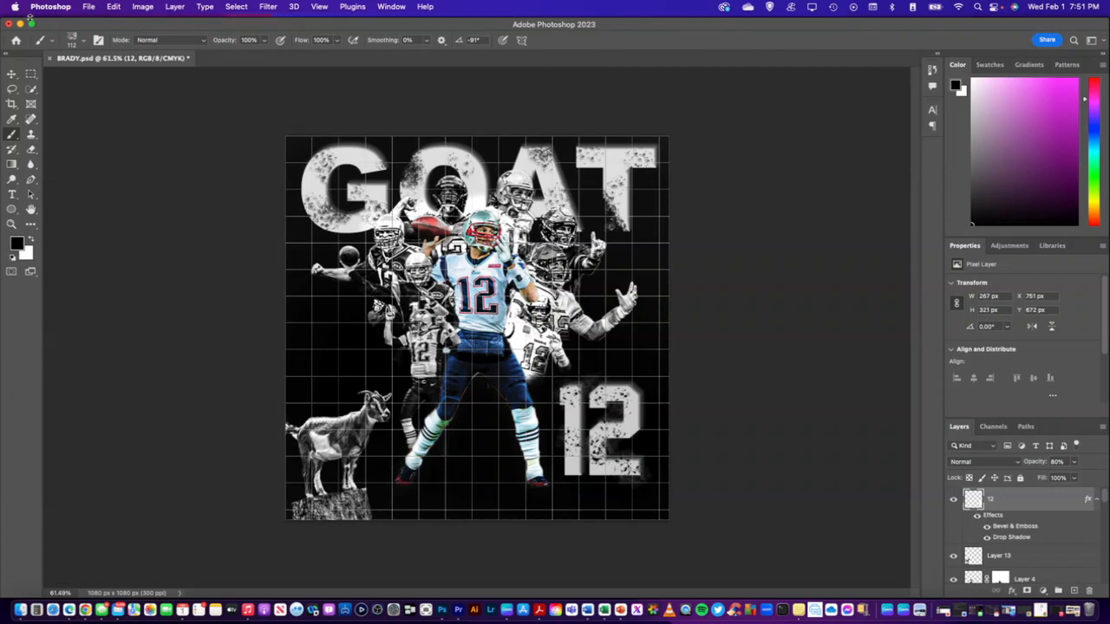
Set the charcoal brush angle to 91°
left_click(86, 45)
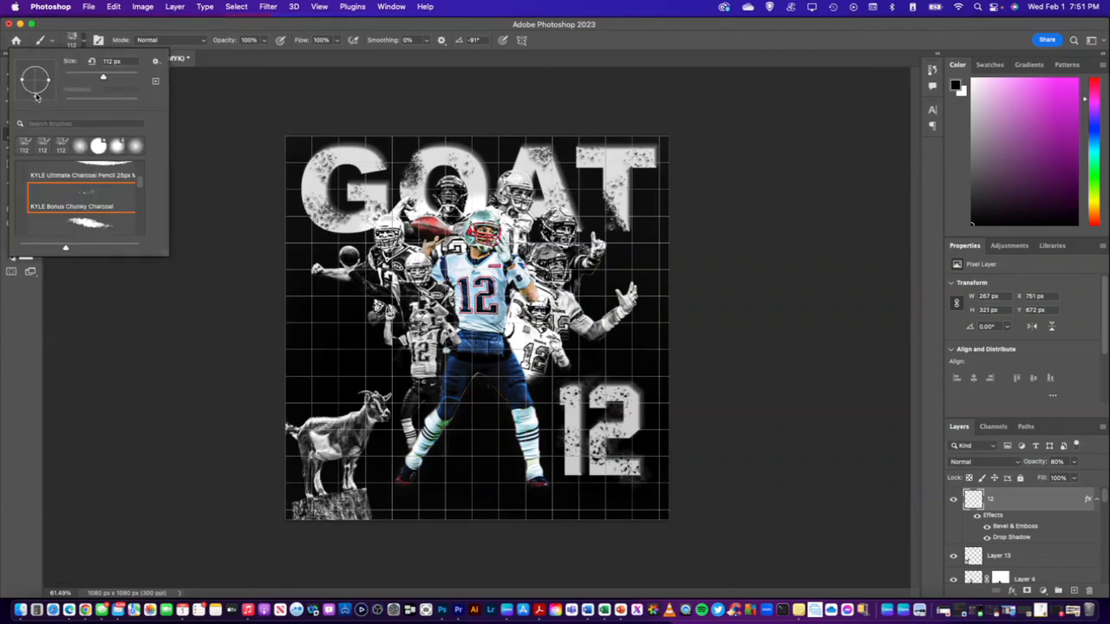
mouse_move(36, 96)
left_mouse_down()
mouse_move(21, 71)
mouse_move(37, 65)
left_mouse_up()
left_click(92, 32)
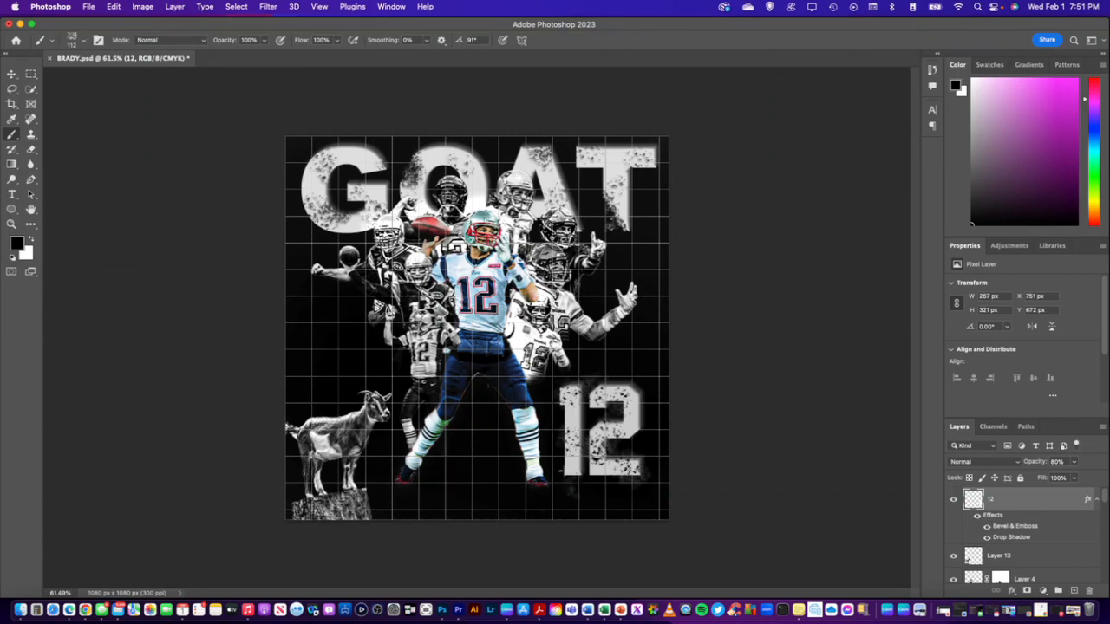
Try heavy charcoal distressing along the lower edge of the 12, from the 1's foot to the 2's base, and undo the strokes
left_click_drag(570, 485, 564, 453)
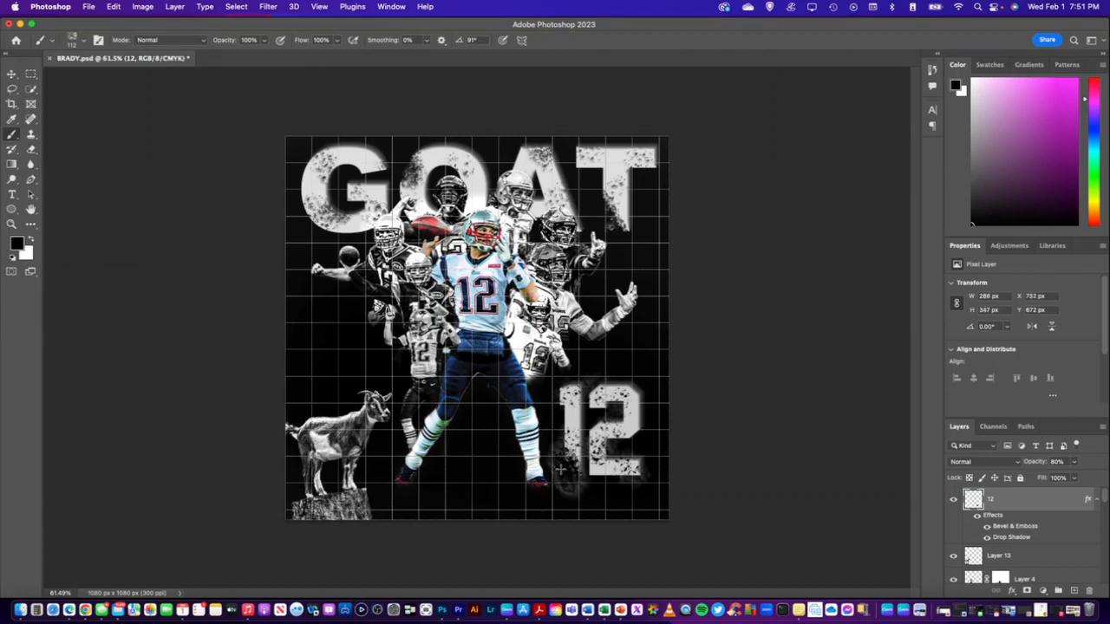
key("super+z")
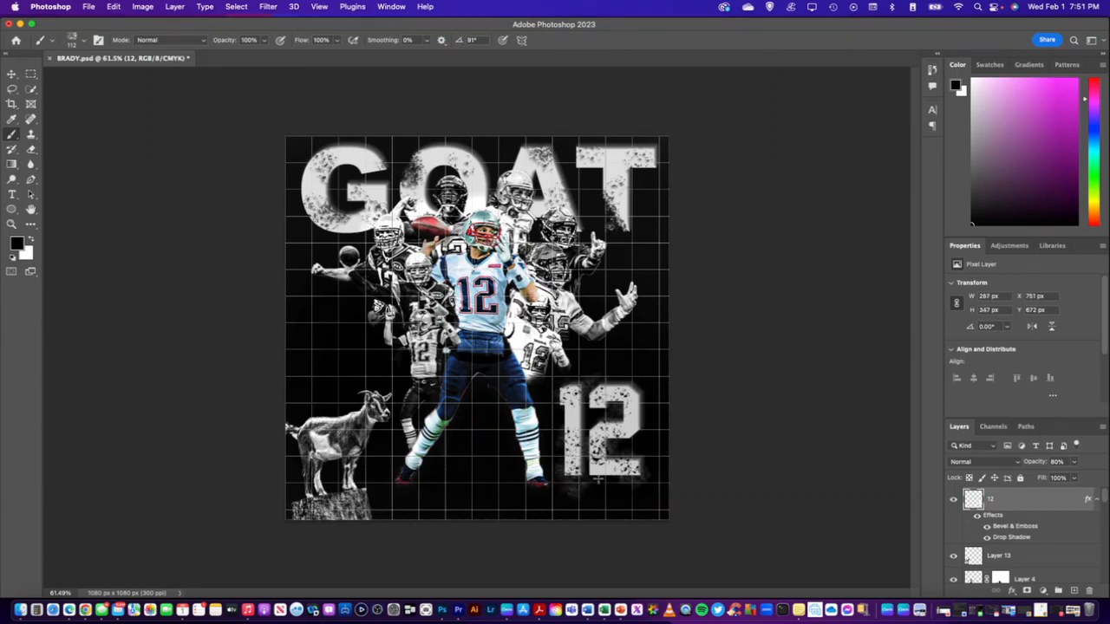
left_click_drag(598, 479, 559, 470)
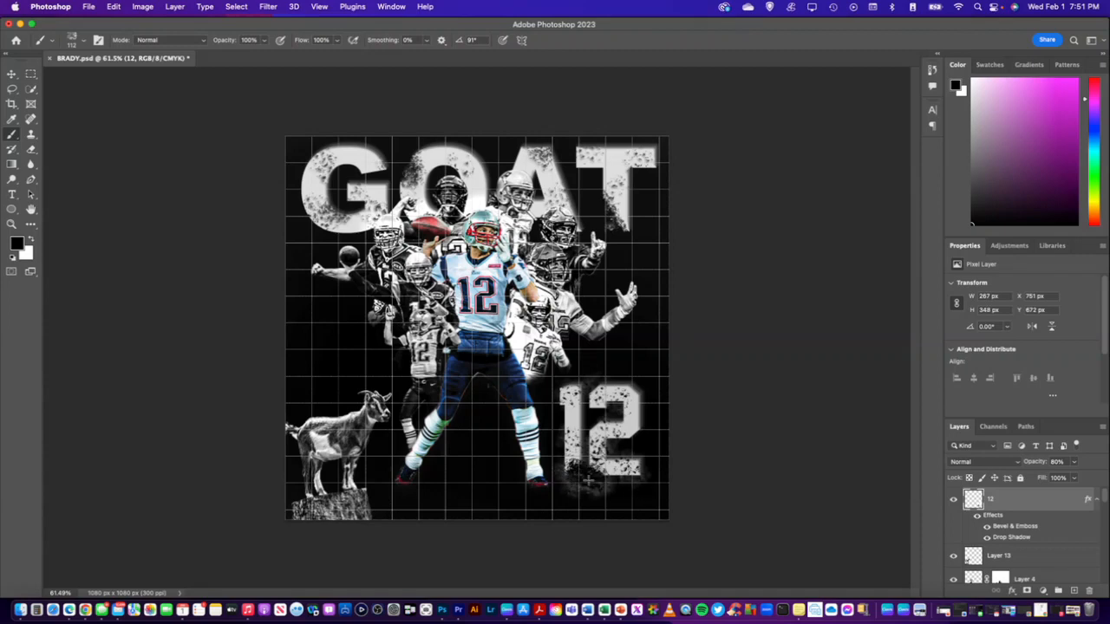
left_click(583, 482)
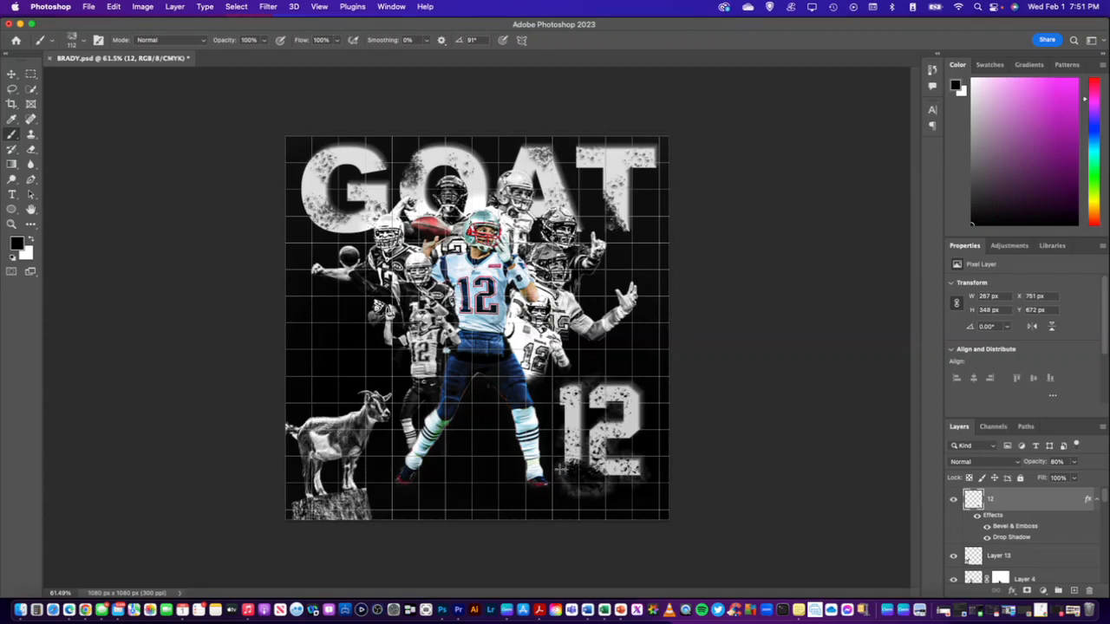
left_click(630, 482)
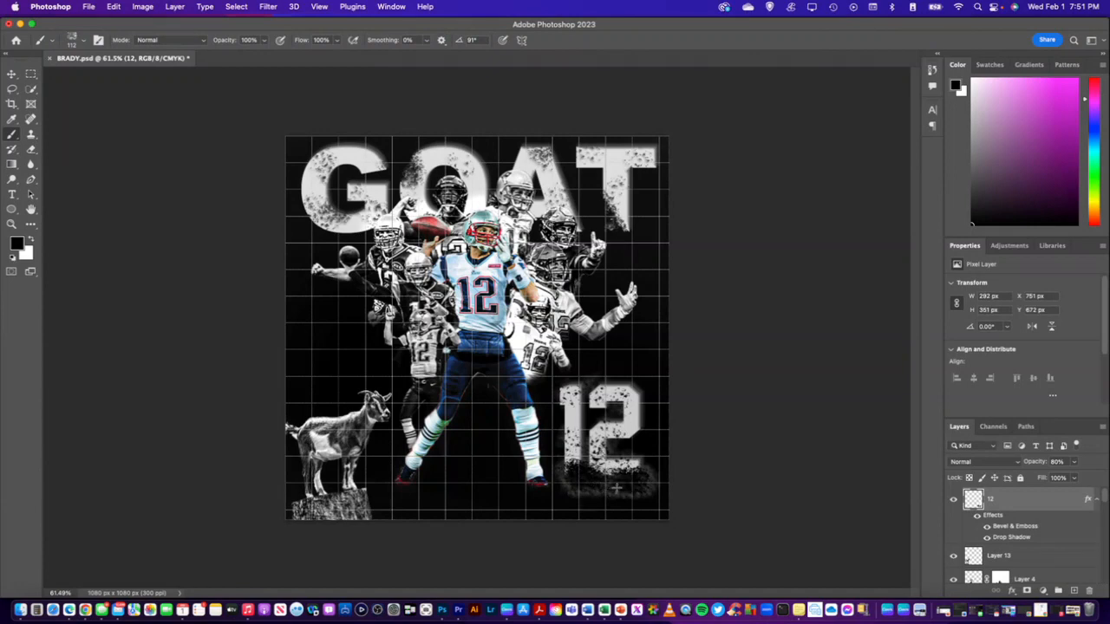
left_click(617, 488)
key("super+z")
key("super+z")
key("super+z")
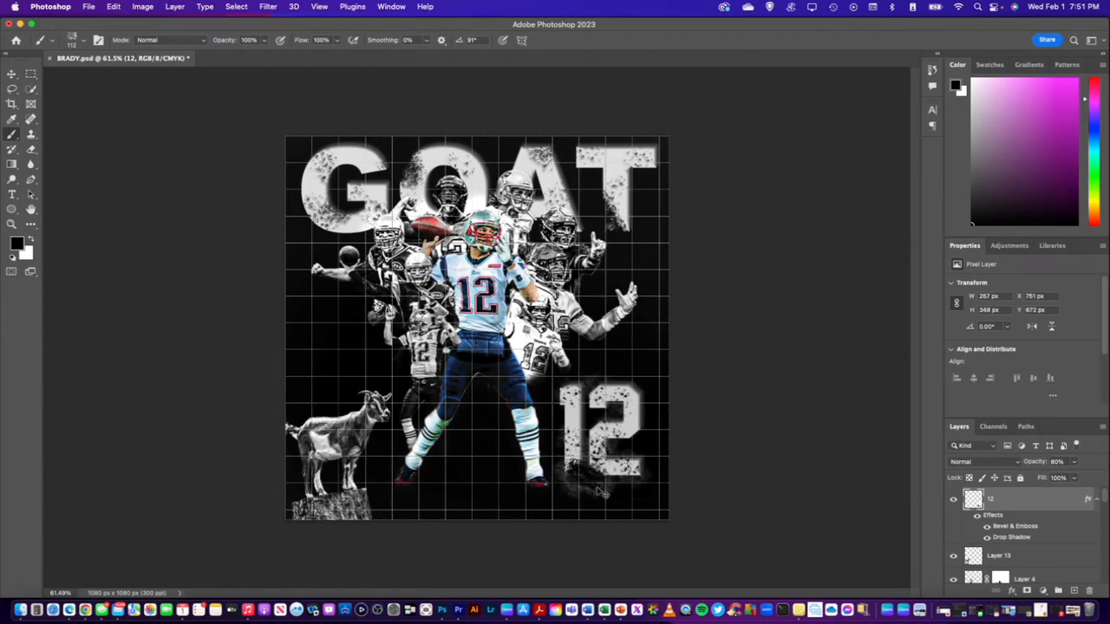
key("super+z")
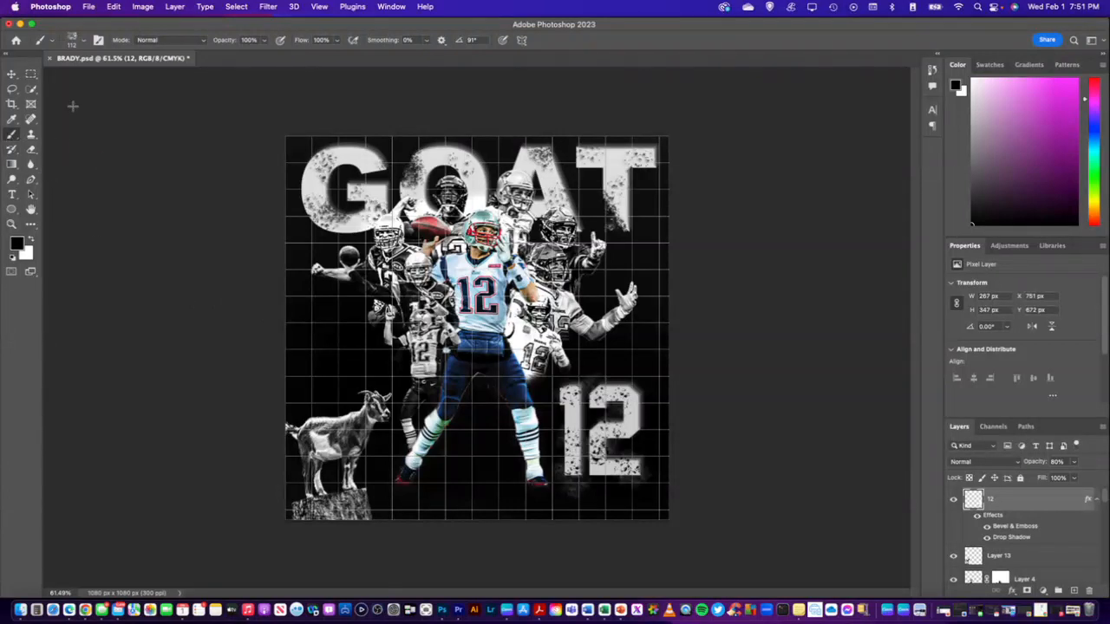
Try charcoal marks on the 2's lower-left corner and the foot of the 1, and undo them
left_click(603, 471)
left_click(599, 473)
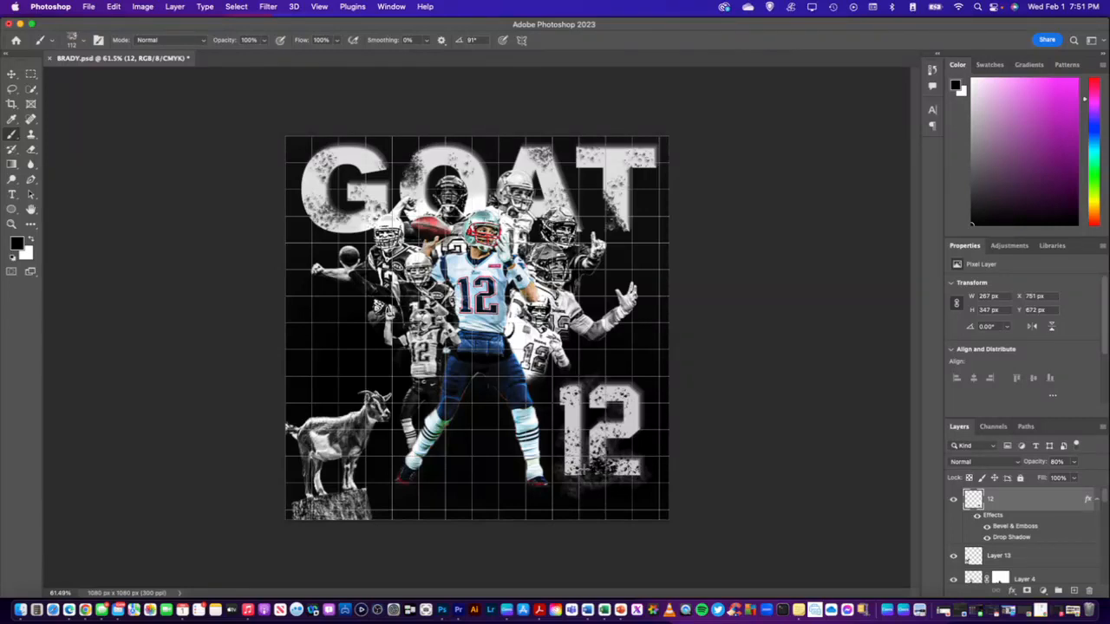
left_click(583, 471)
left_click(553, 471)
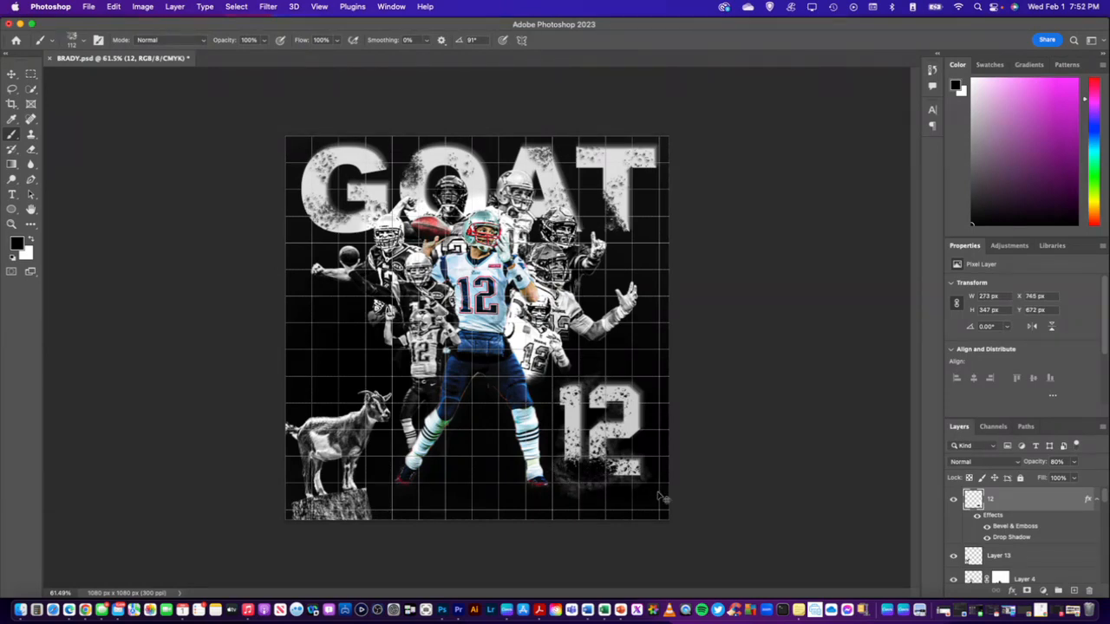
key("super+z")
key("super+z")
key("super+z")
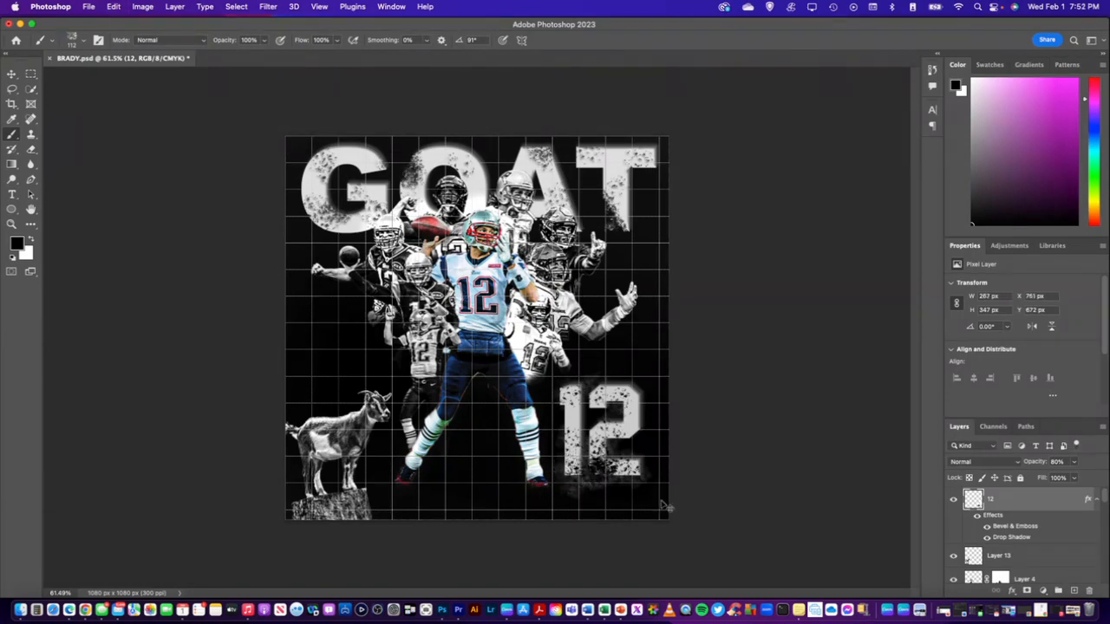
key("super+z")
key("super+z")
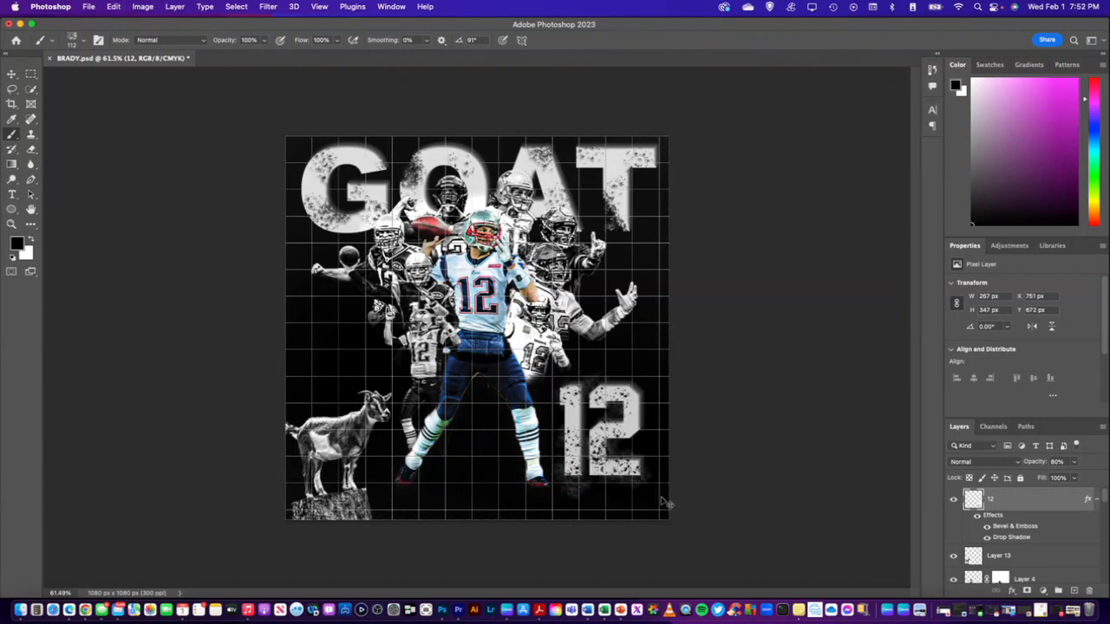
Undo the earlier charcoal marks on the 12 back to those stamped at the 74° brush angle
key("super+z")
key("super+z")
key("super+z")
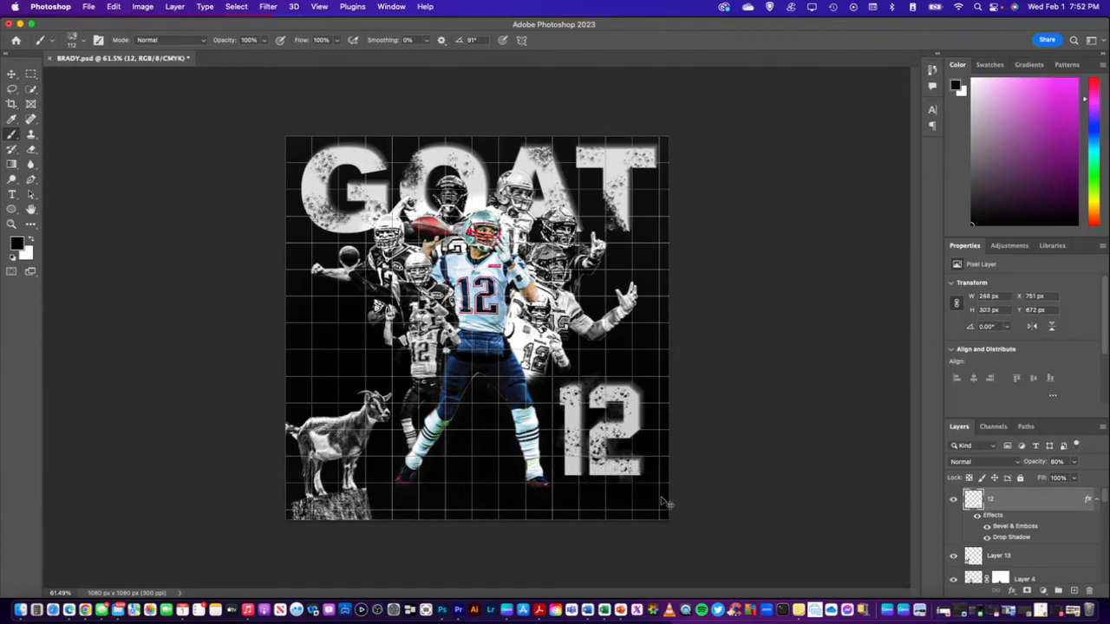
key("super+z")
key("super+z")
key("super+z")
key("super+z")
Stamp charcoal texture with the 91° brush angle down the stem of the 1
key("super+z")
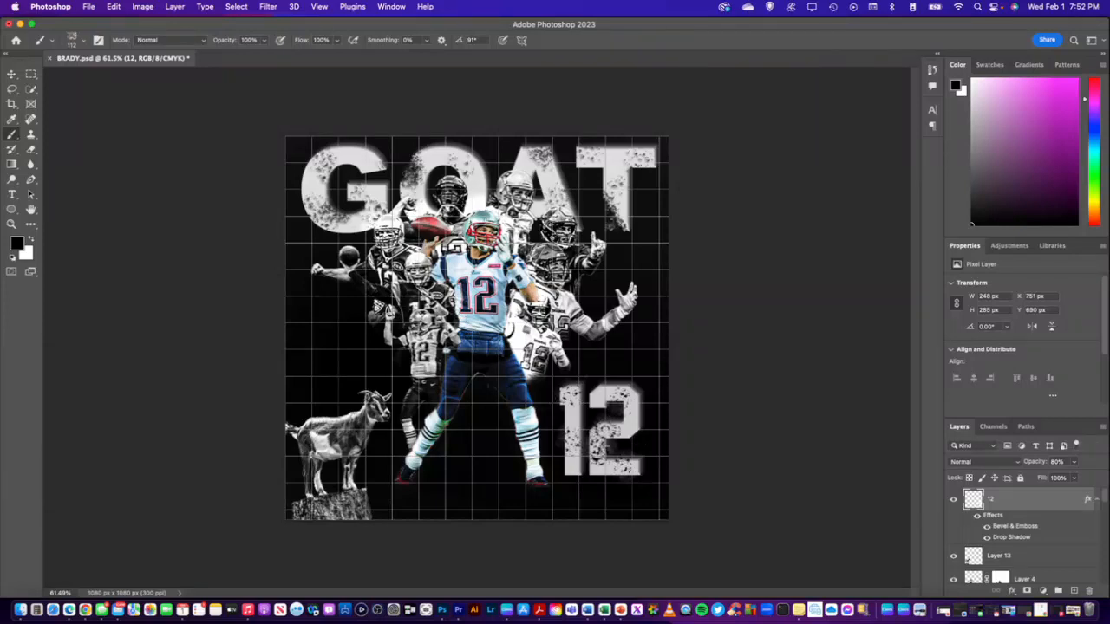
key("super+z")
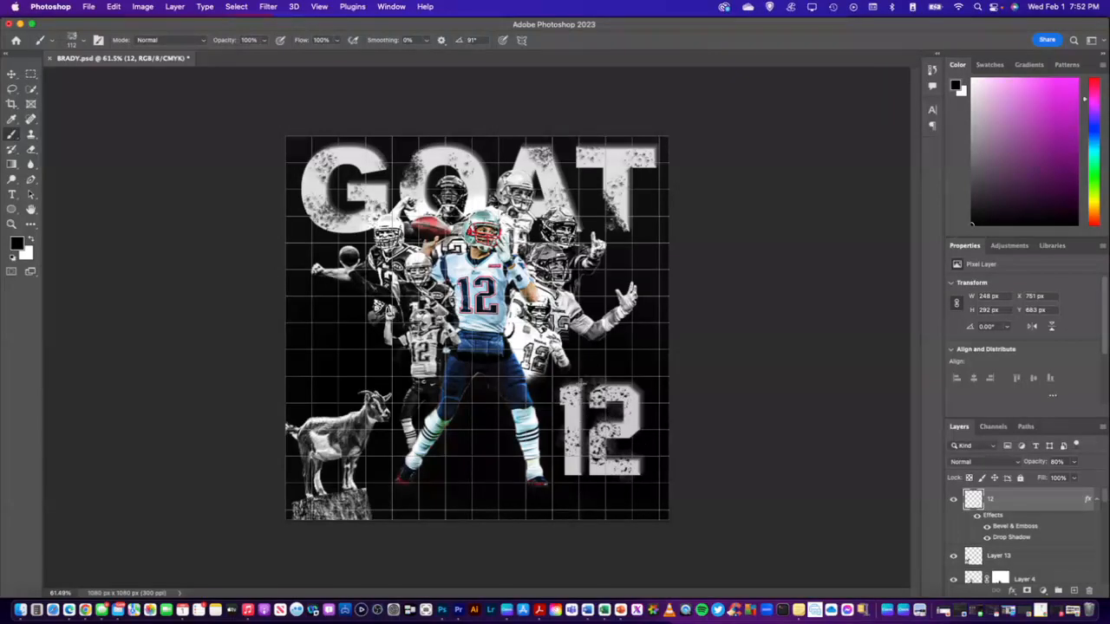
key("super+z")
key("super+z")
left_click(573, 416)
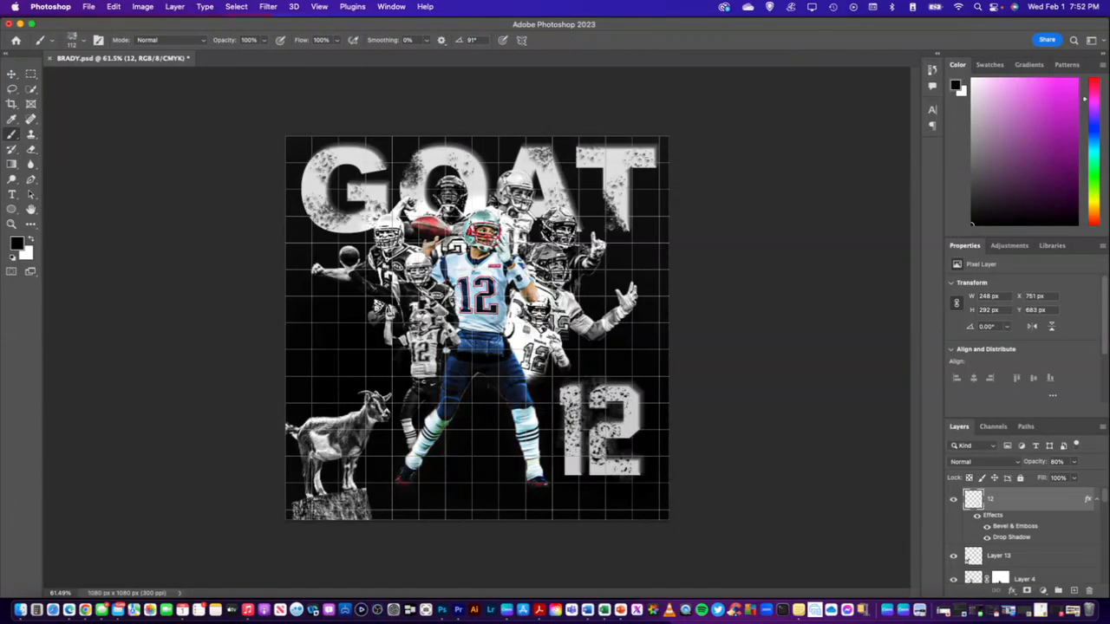
left_click(574, 411)
left_click(575, 442)
Undo and redo the latest charcoal marks on the 12 to choose how heavily it is distressed
key("super+z")
key("super+z")
key("super+z")
key("super+z")
key("super+z")
key("super+z")
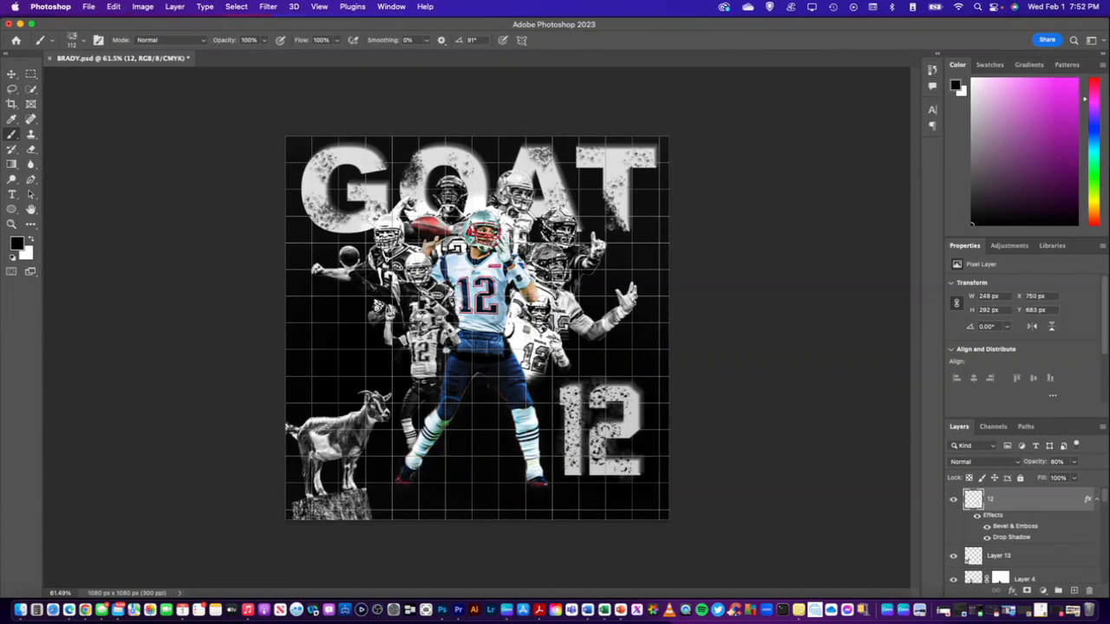
key("super+shift+z")
key("super+shift+z")
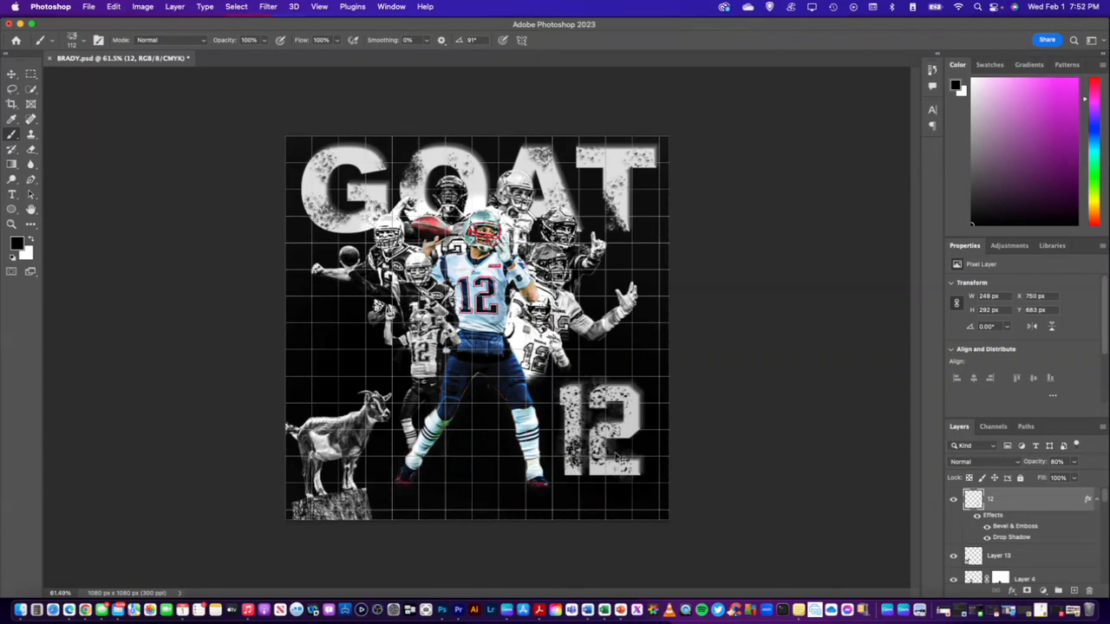
key("super+z")
key("super+z")
Distress the right edge of the 2 with the charcoal brush, replacing the first mark with one nearer the outer edge
left_click(627, 431)
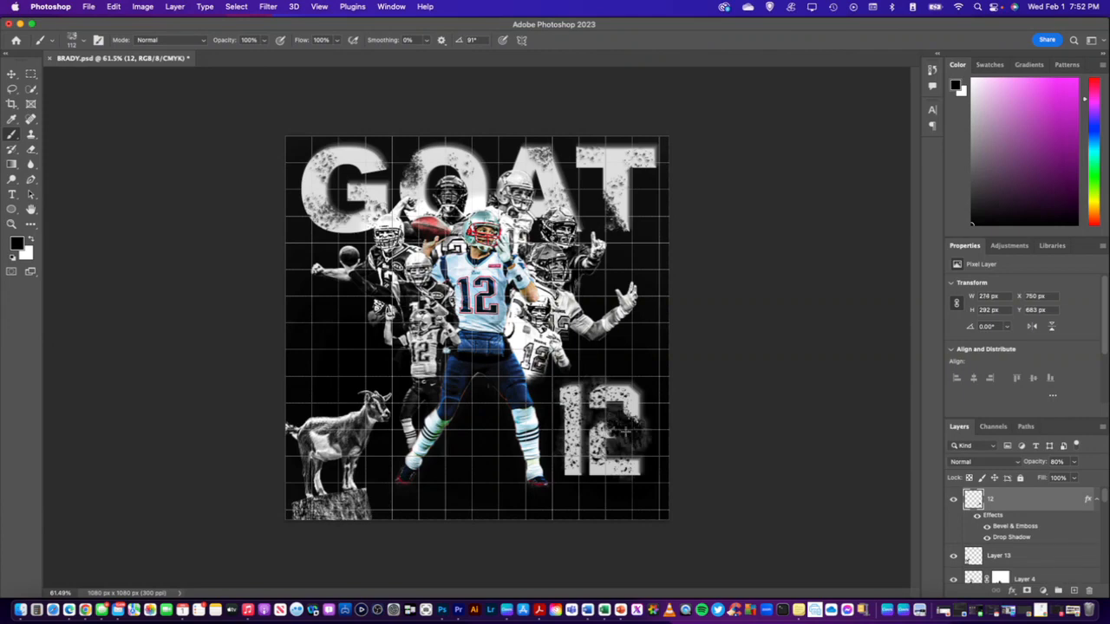
key("super+z")
left_click_drag(631, 440, 636, 434)
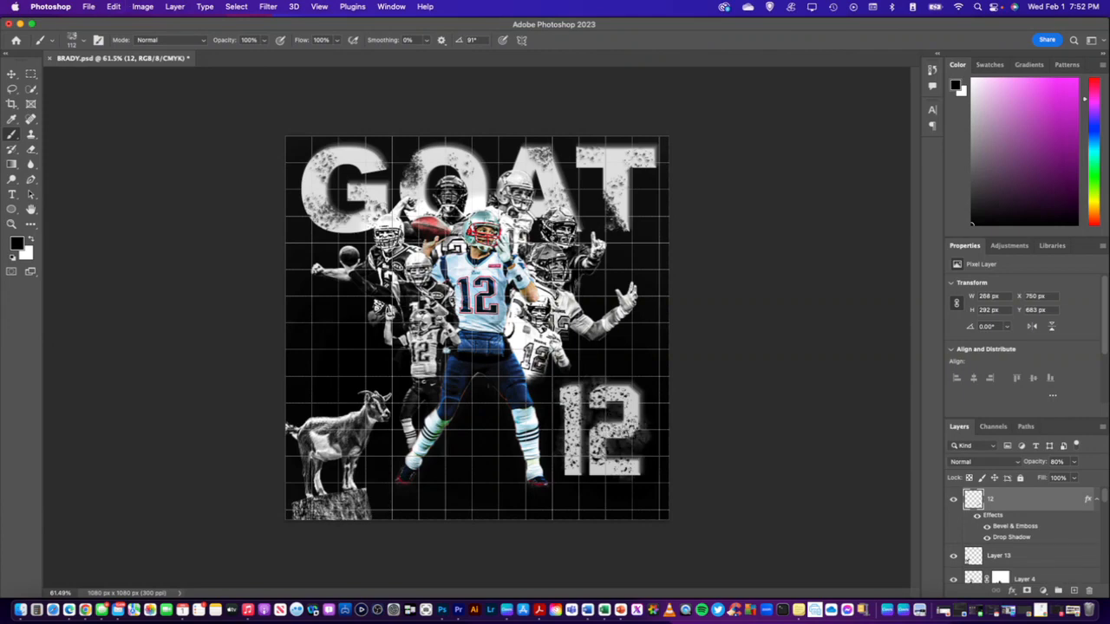
Undo the last charcoal mark on the 2 and try another on its lower right, undoing that one too
key("super+z")
left_click(628, 431)
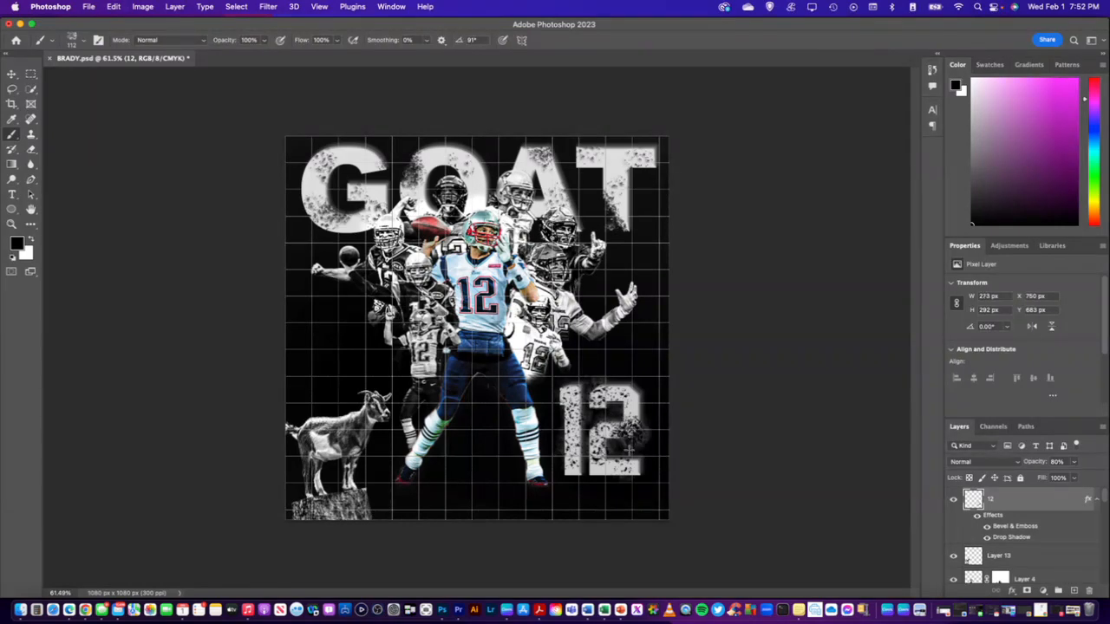
key("super+z")
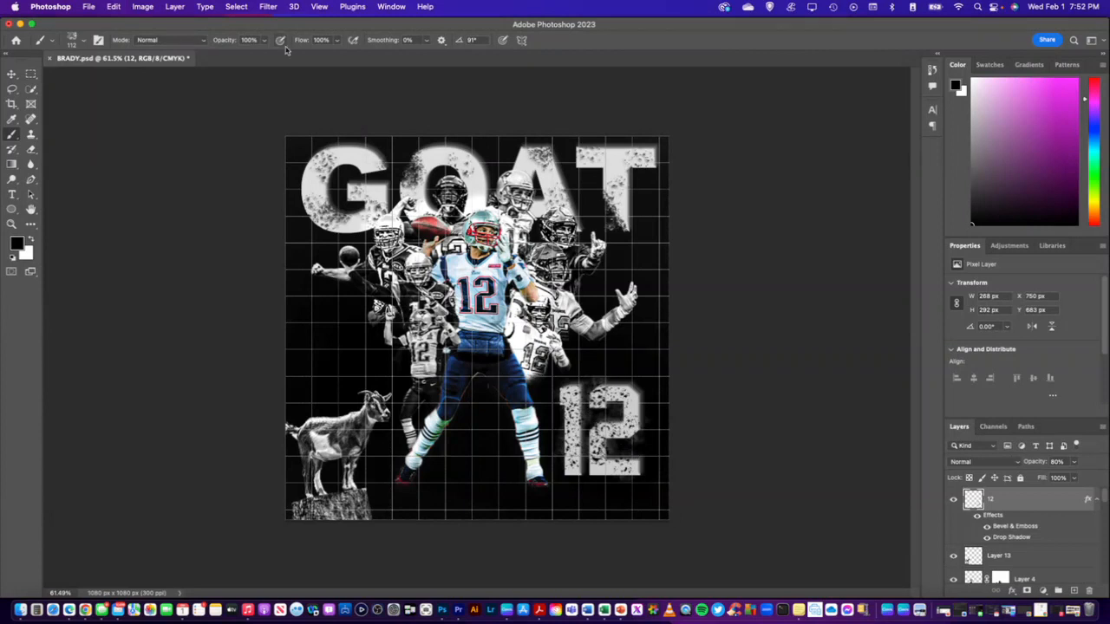
Try distressing the middle of the 12 with a 198 px charcoal brush, undoing all of the marks
left_click(85, 44)
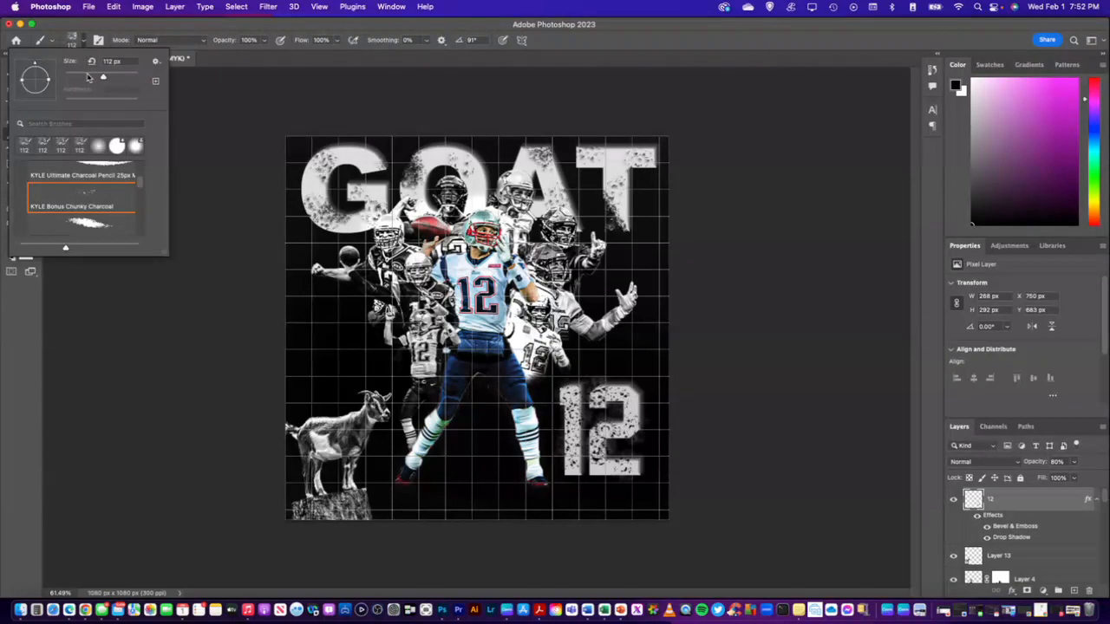
left_click_drag(104, 79, 123, 80)
left_click(172, 41)
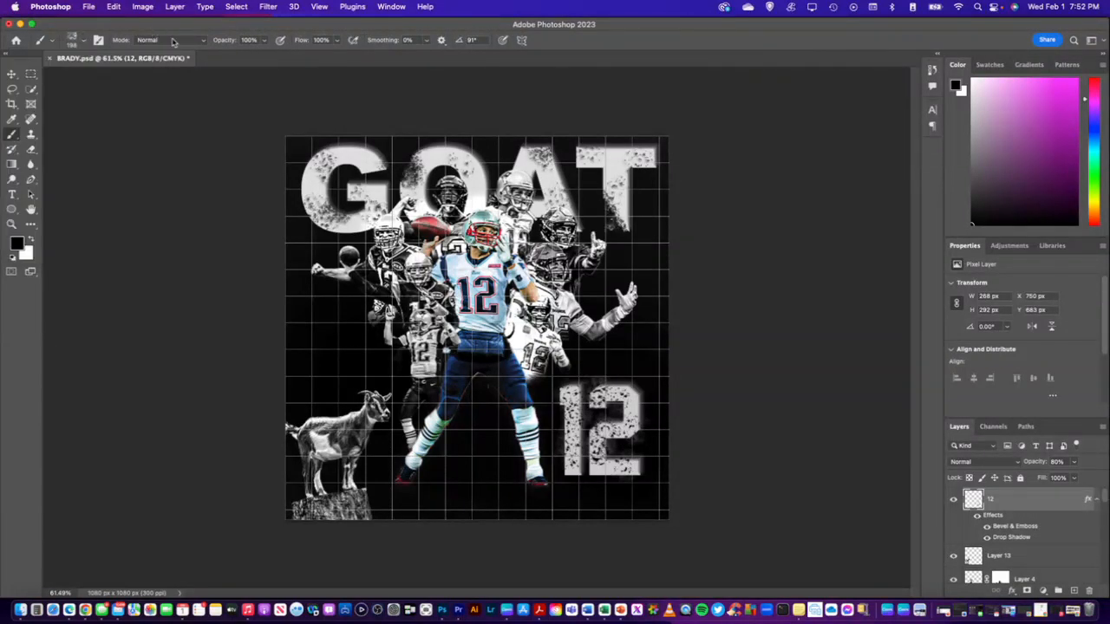
left_click(598, 430)
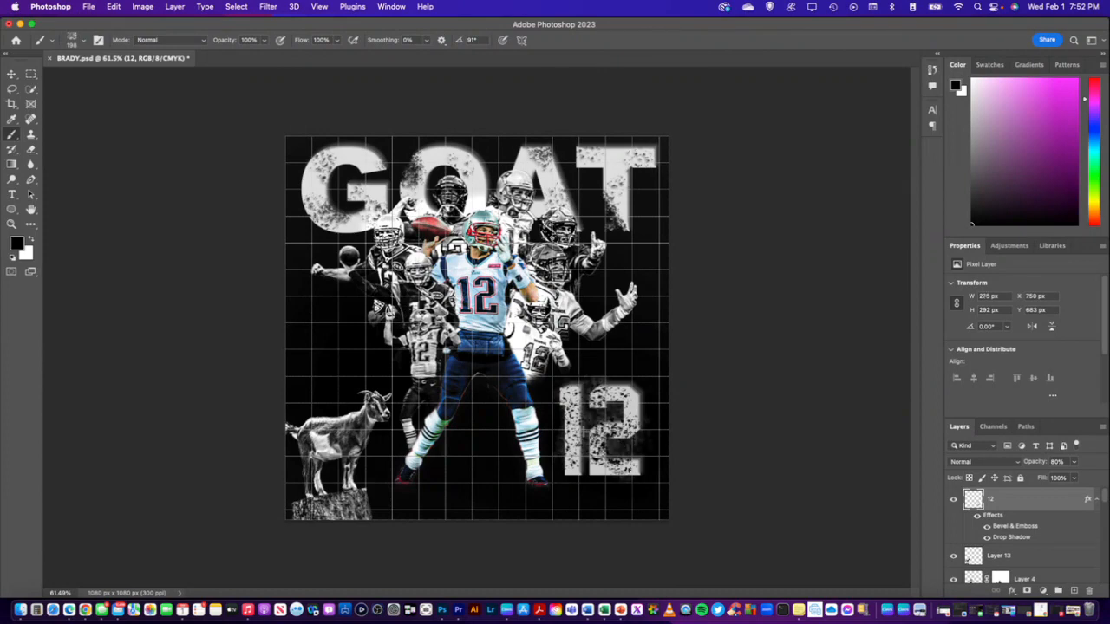
left_click(618, 446)
left_click(593, 437)
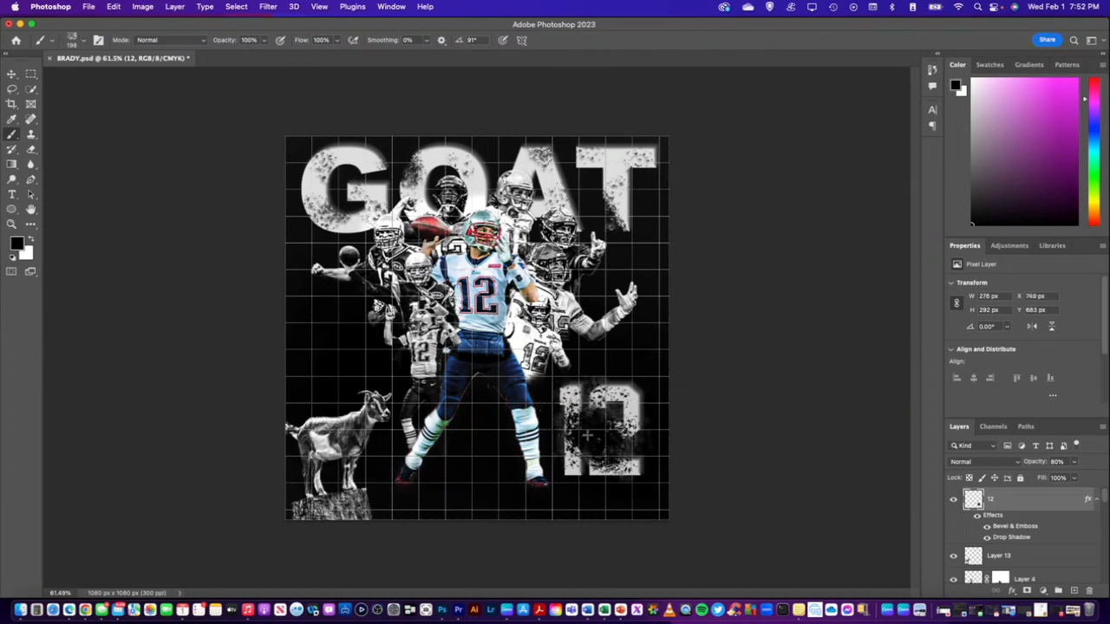
key("super+z")
Undo one more earlier charcoal mark and distress the upper part of the 12 with a 79 px charcoal brush
key("super+z")
key("super+z")
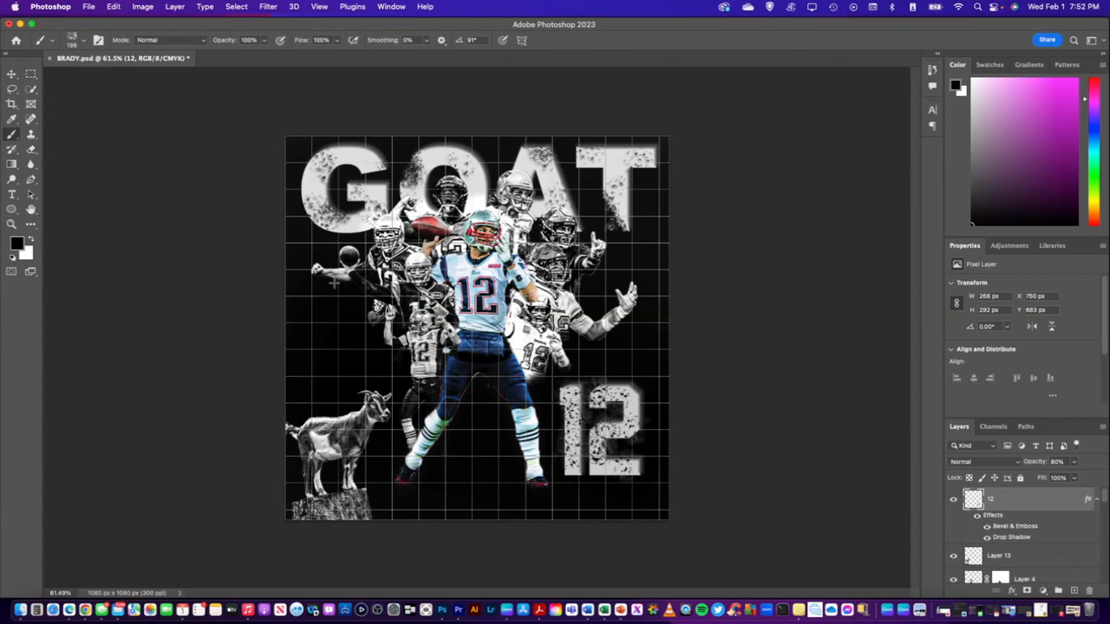
key("super+z")
left_click(84, 41)
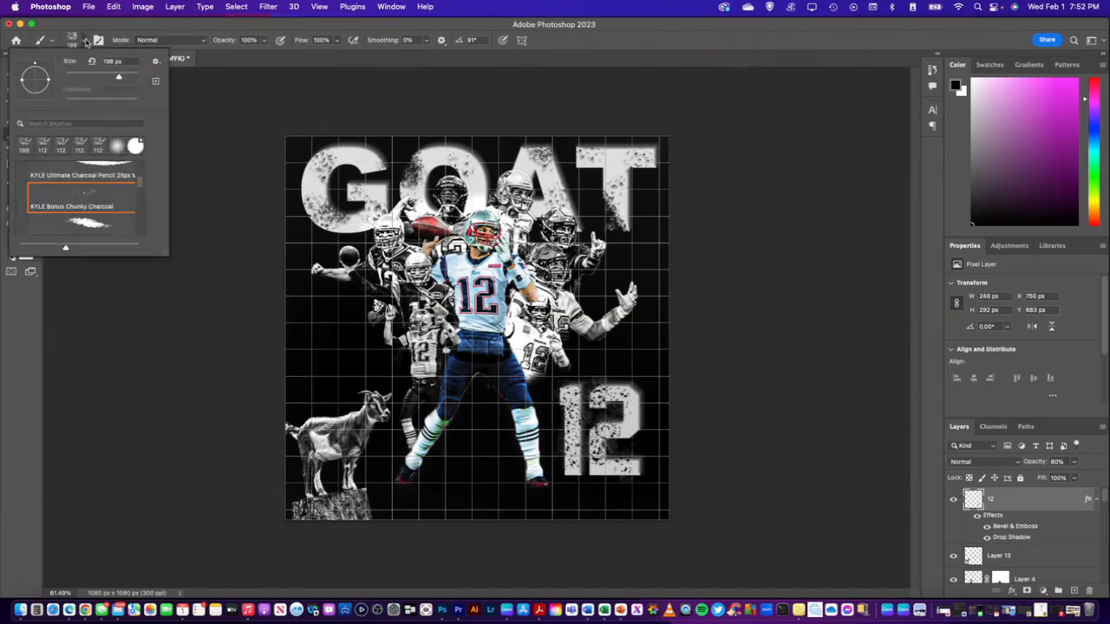
left_click_drag(118, 78, 93, 79)
left_click(139, 33)
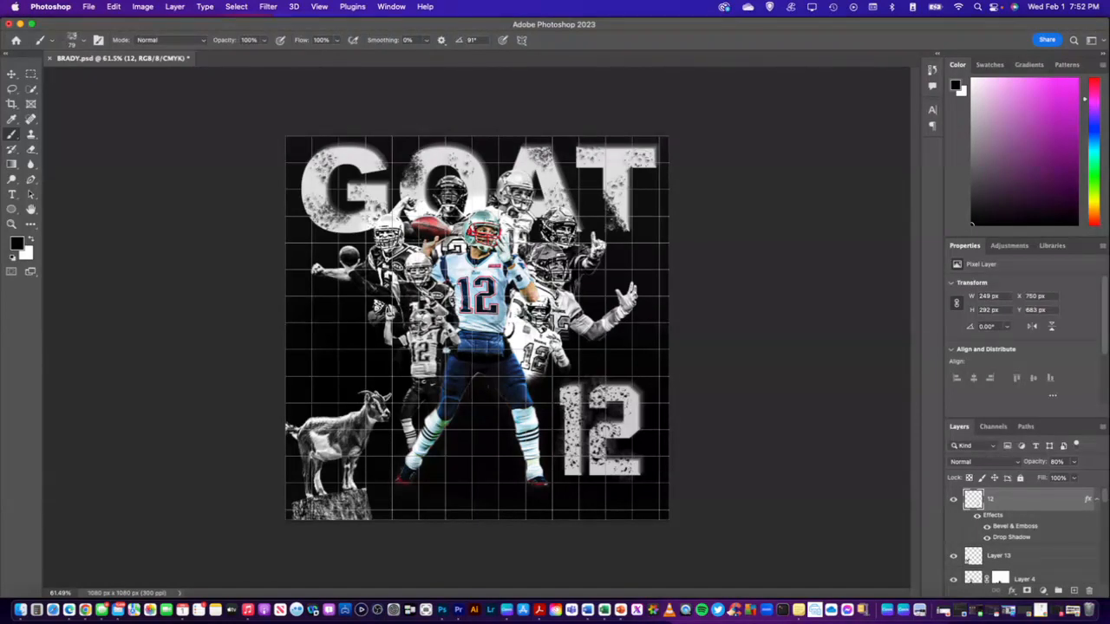
left_click(601, 389)
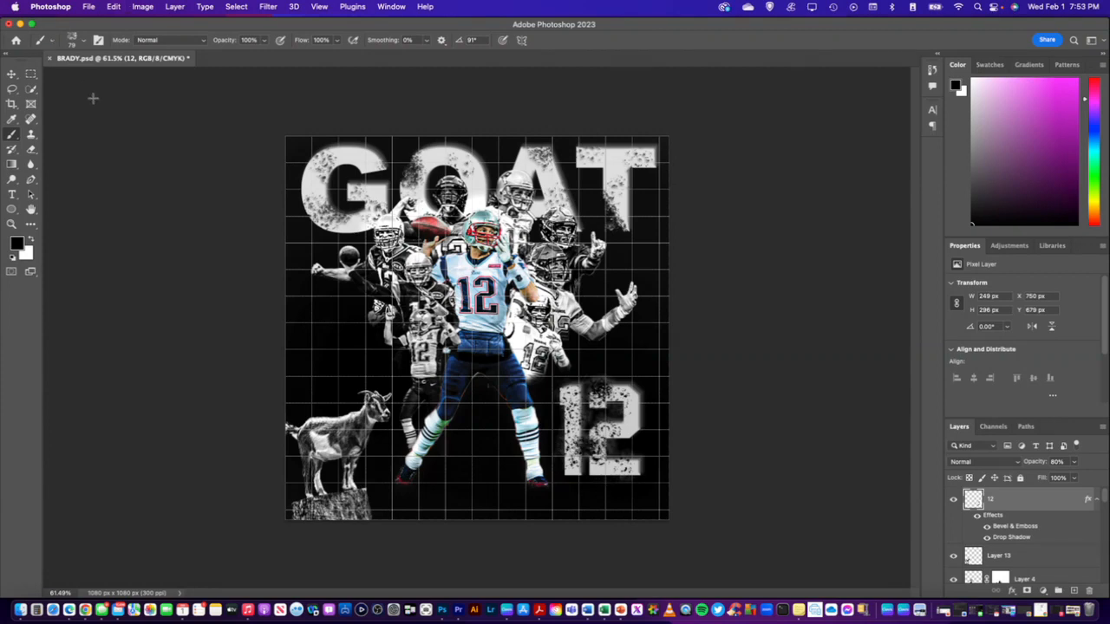
Add the text BRADY in white 80 pt Jersey M54, starting just below the 12
left_click(12, 195)
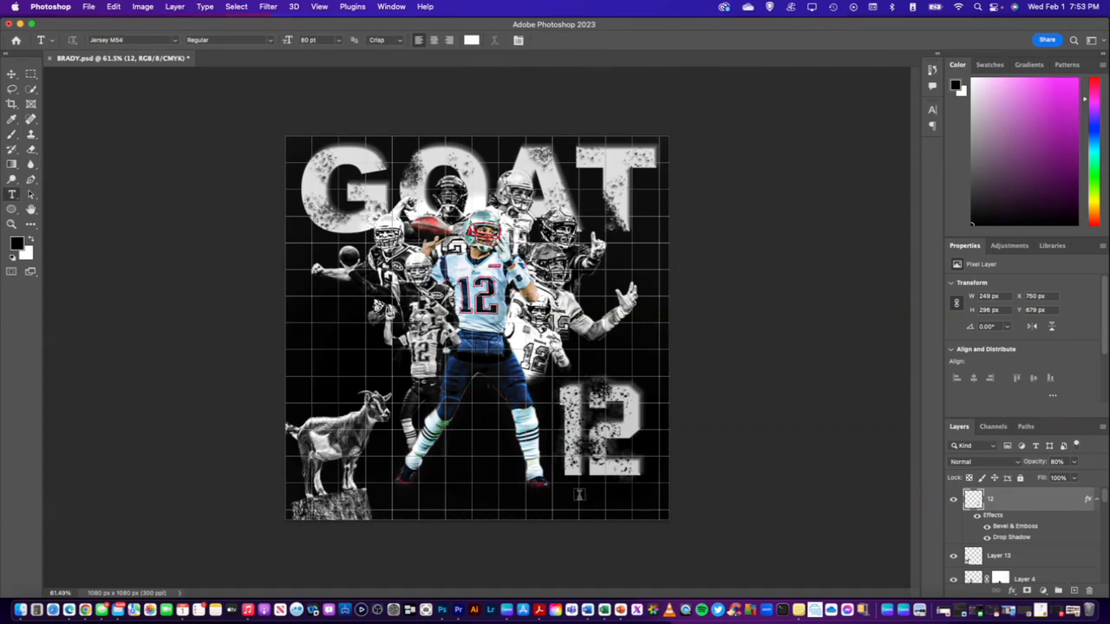
left_click(561, 492)
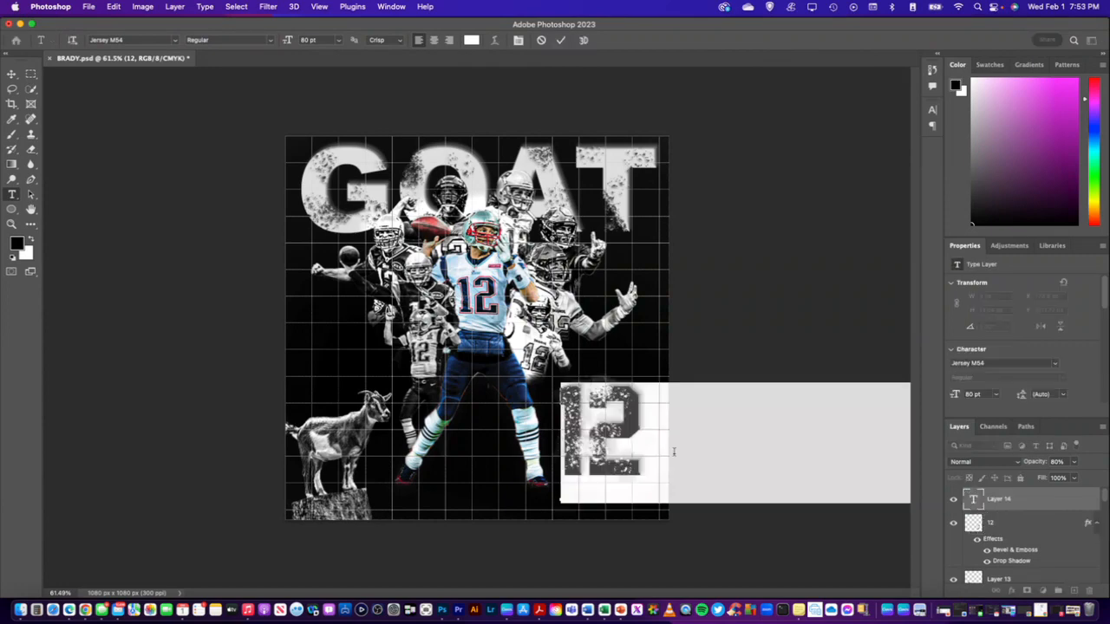
type("BR")
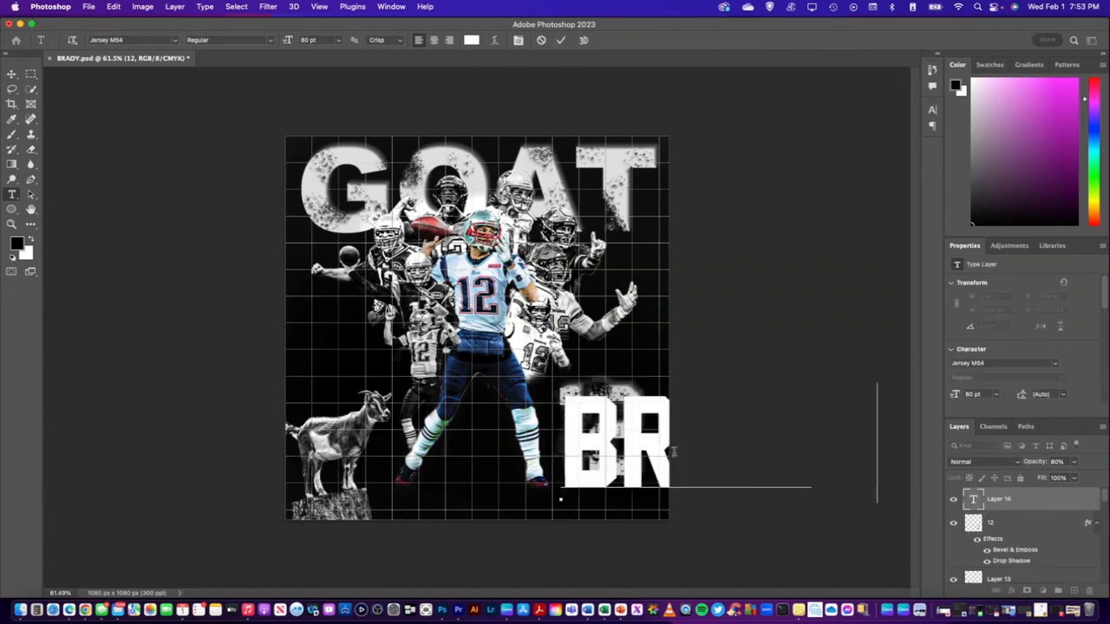
type("ADY")
left_click(1010, 498)
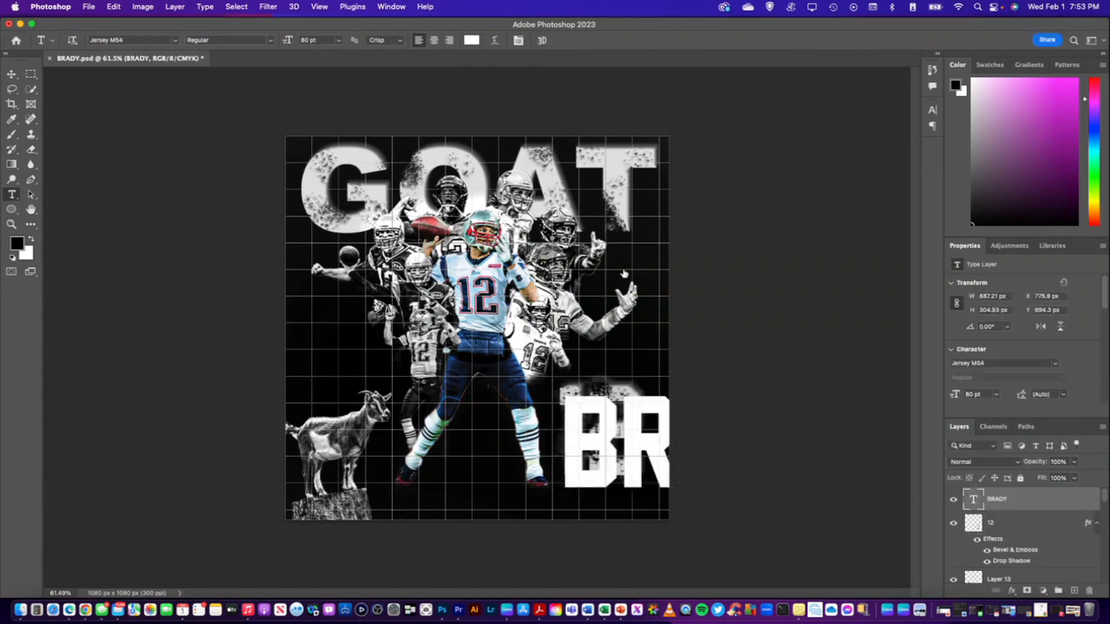
Scale the BRADY text down to about 25% and place it centered directly beneath the 12
left_click(11, 74)
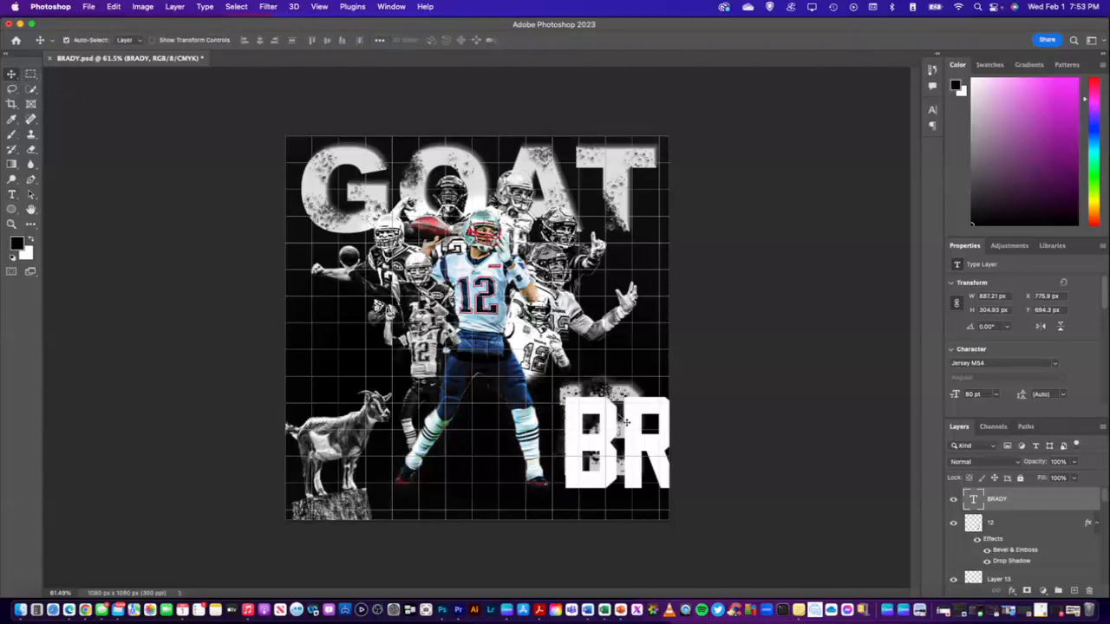
left_click_drag(610, 422, 398, 403)
key("super+t")
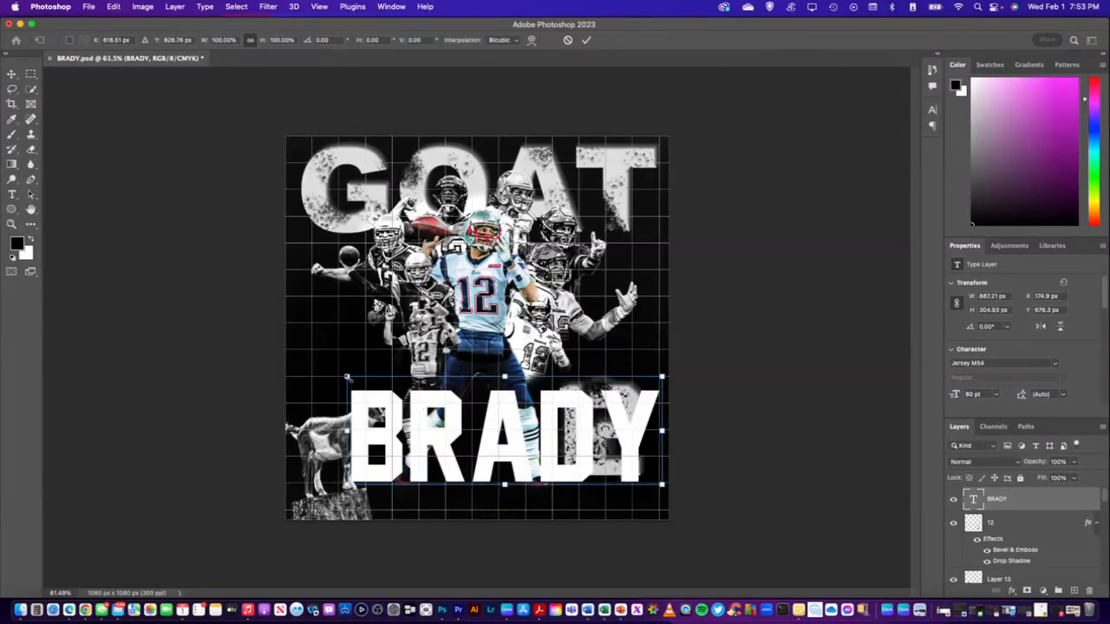
left_click_drag(347, 378, 529, 441)
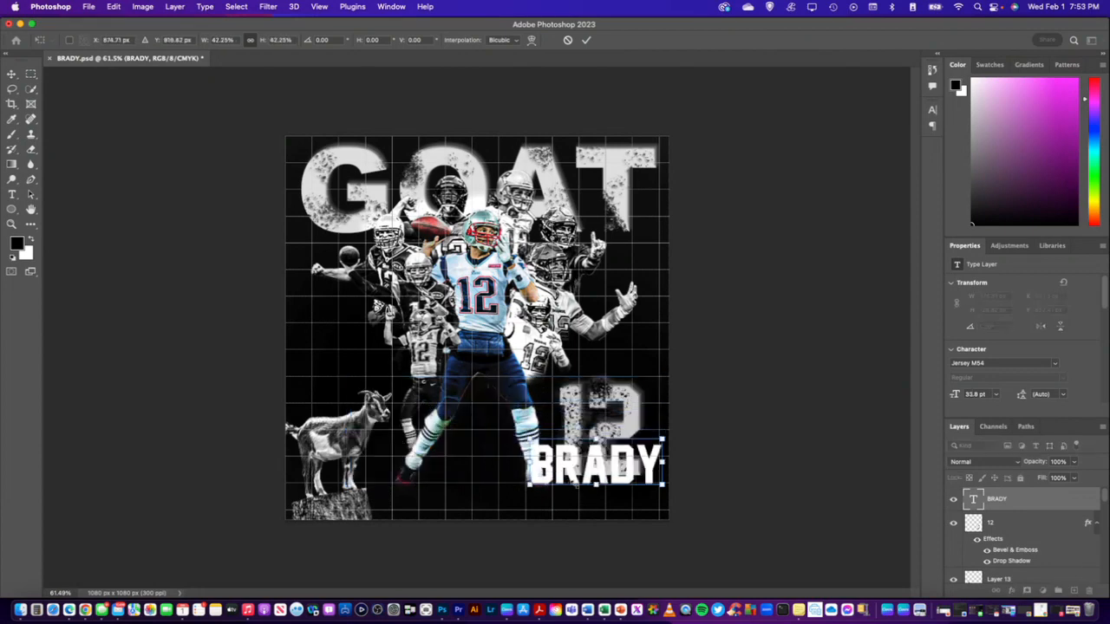
left_click_drag(600, 477, 600, 512)
mouse_move(529, 474)
left_mouse_down()
mouse_move(585, 494)
mouse_move(485, 457)
mouse_move(534, 464)
mouse_move(536, 477)
left_mouse_up()
left_click_drag(609, 462, 608, 462)
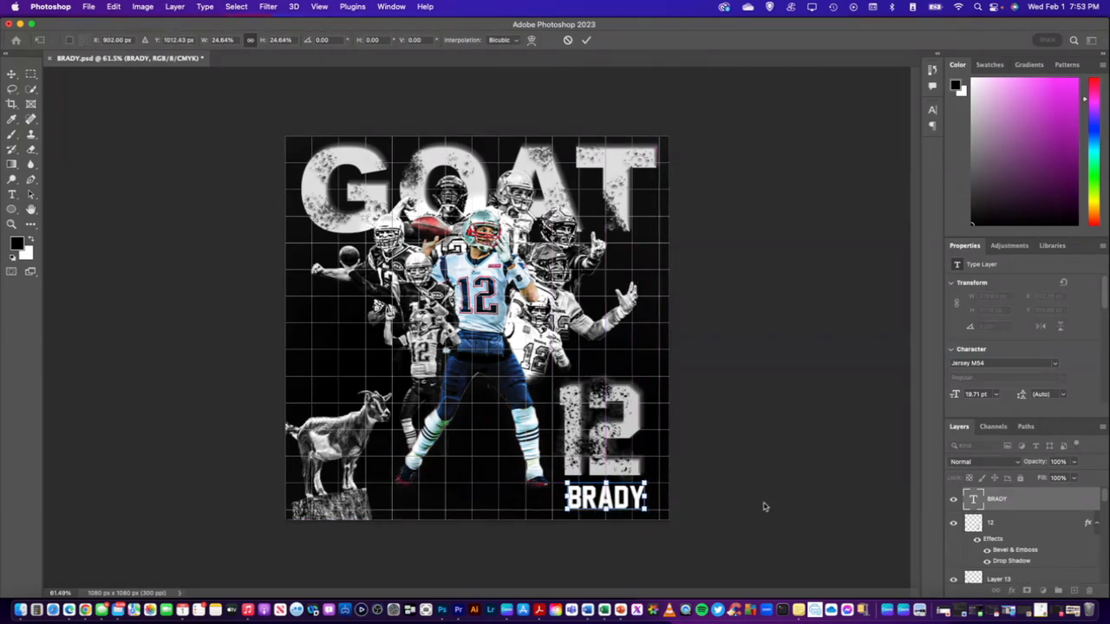
key("Return")
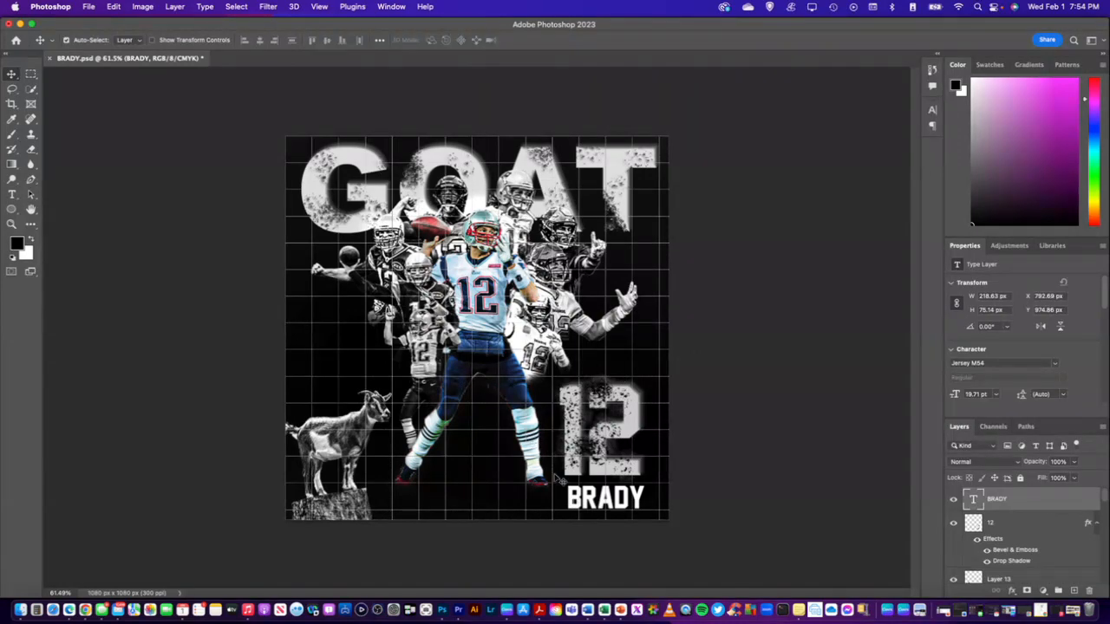
Enlarge the BRADY text to about 168% and move it directly above the 12
left_click_drag(592, 502, 466, 470)
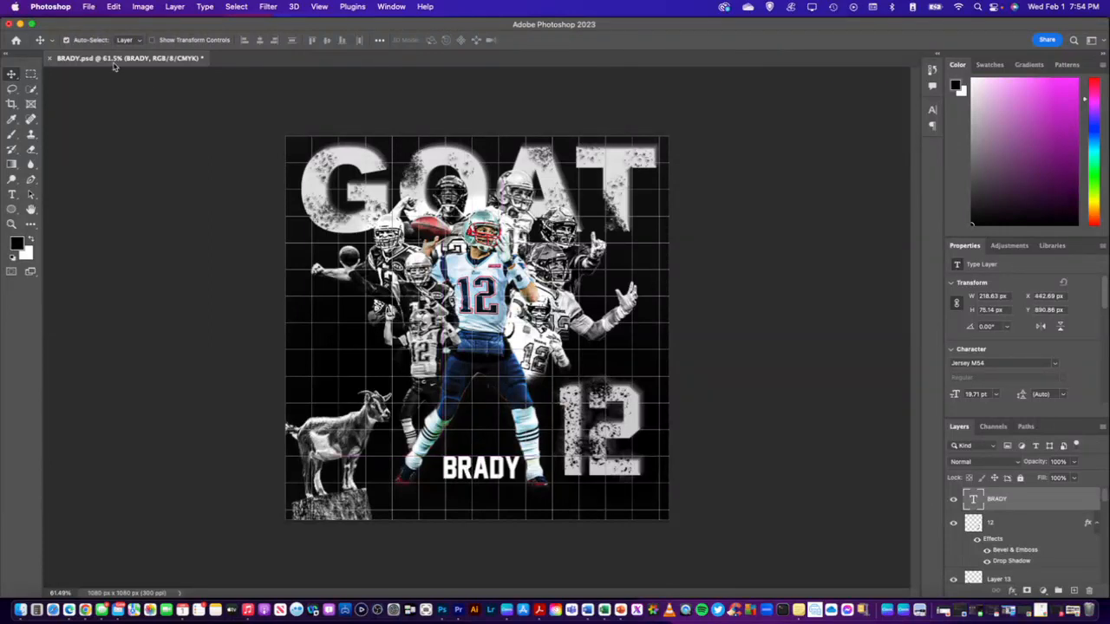
key("super+t")
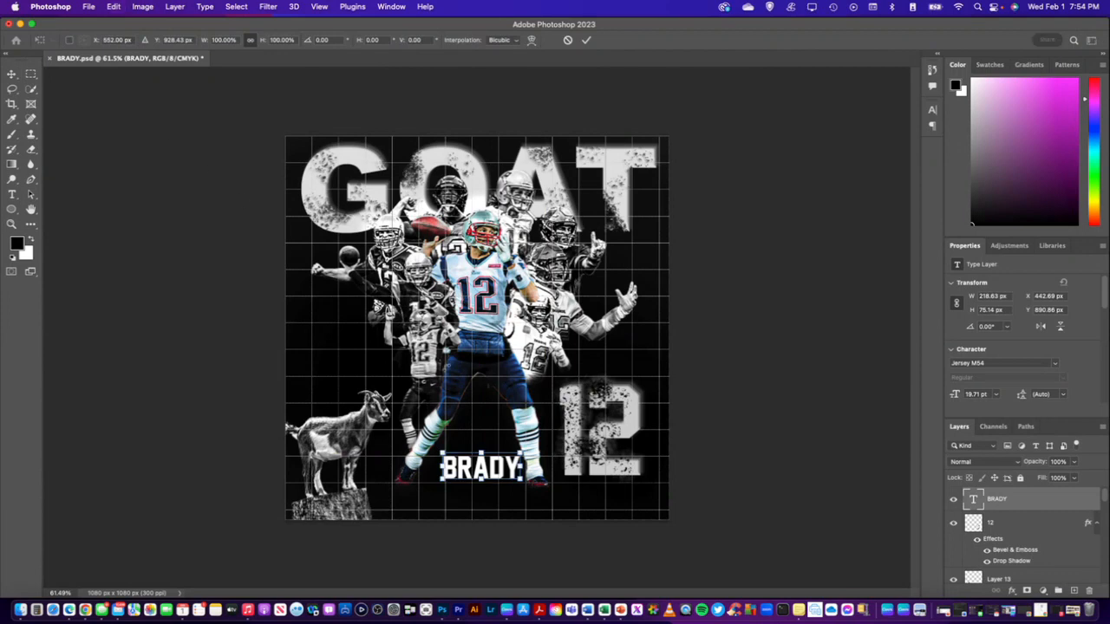
left_click_drag(520, 453, 623, 351)
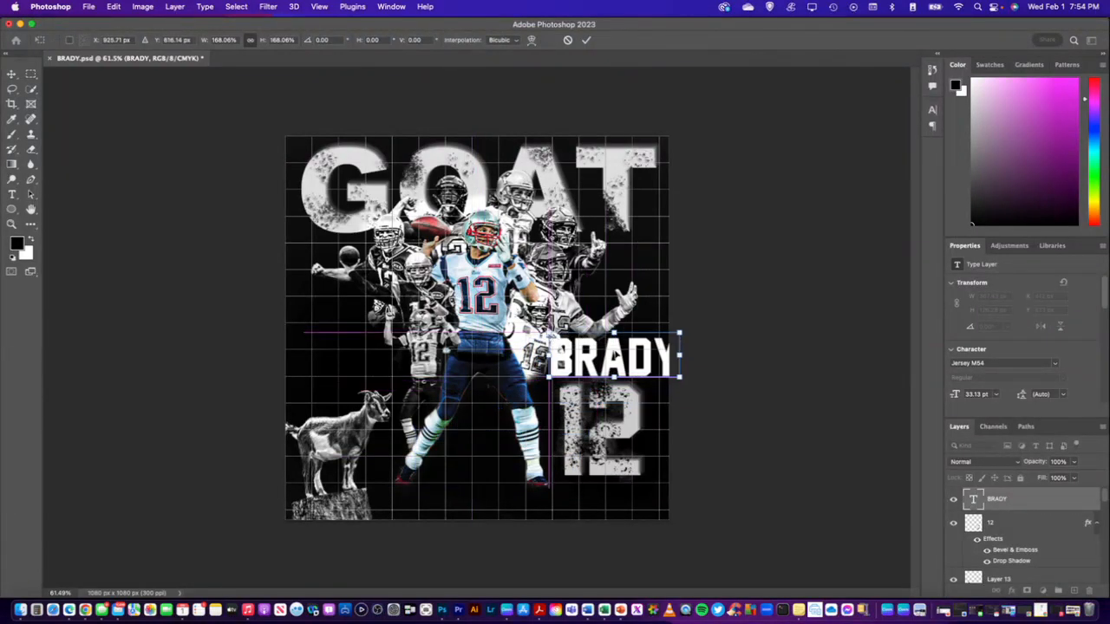
Move the BRADY layer down the stack to just above Layer 12, behind the player cutouts
left_click(1024, 500)
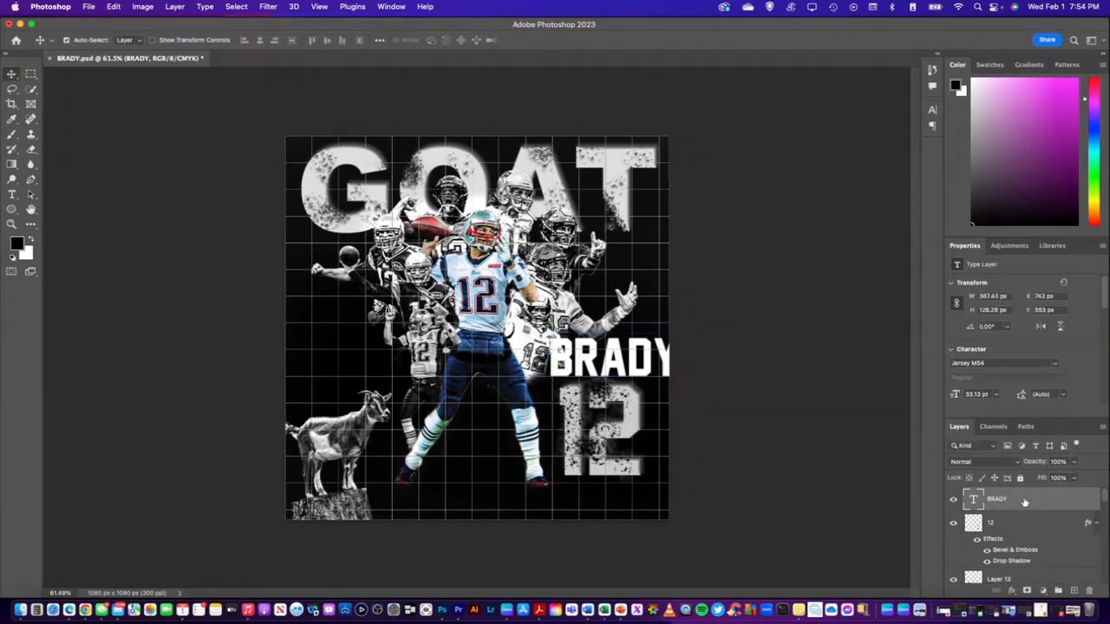
scroll(1024, 502, "down", 8)
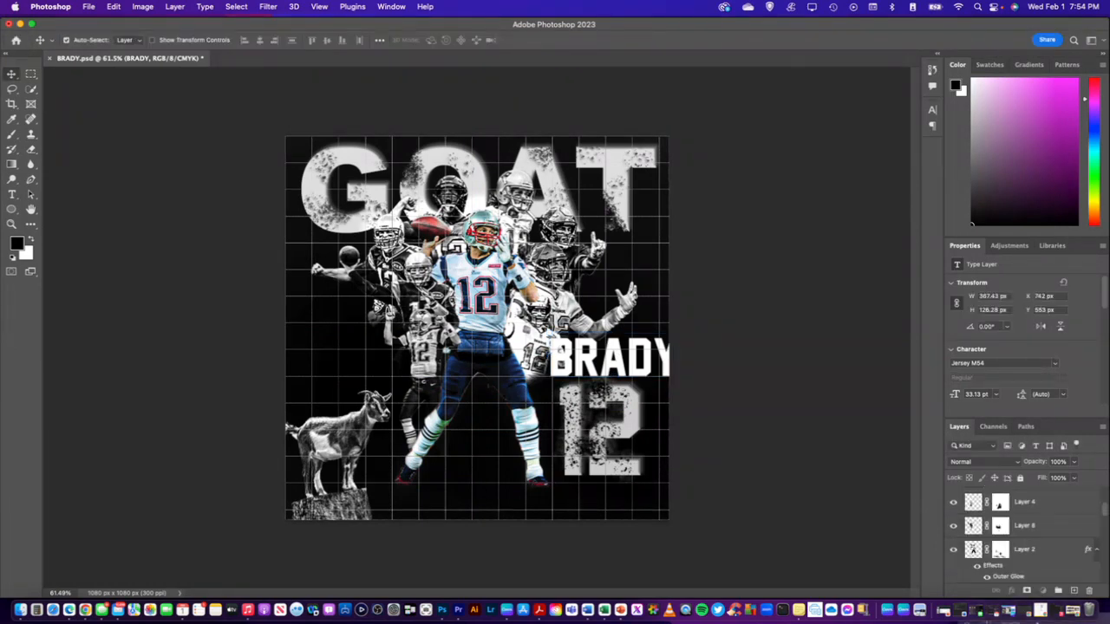
left_click_drag(1019, 622, 1017, 540)
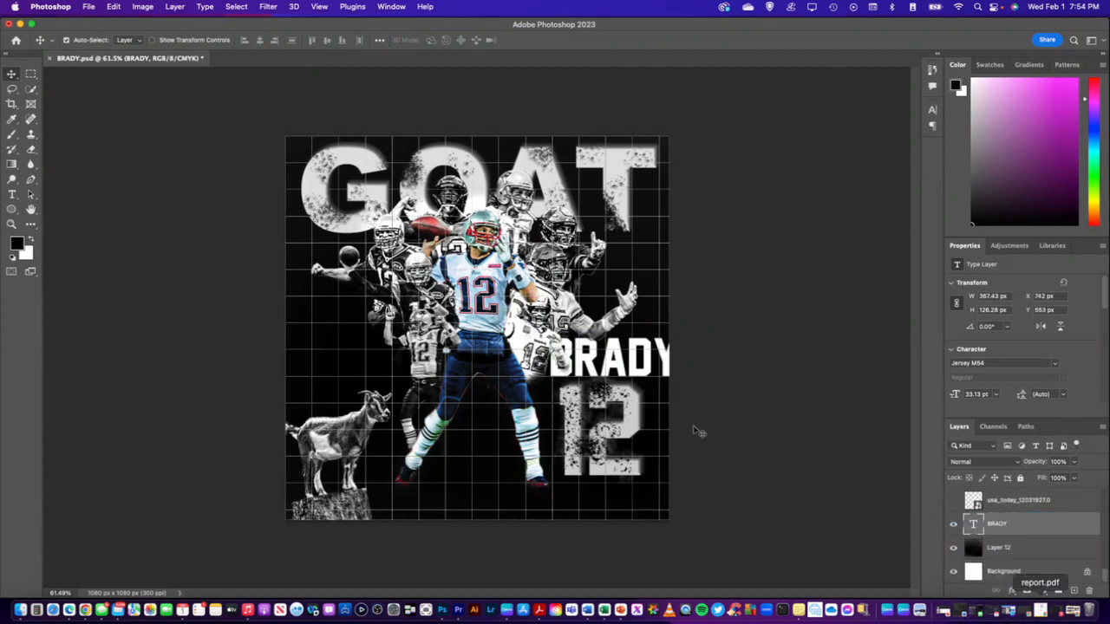
Shrink the BRADY text to about 342 x 117 px and reposition it above the 12 within the canvas's right edge
key("super+t")
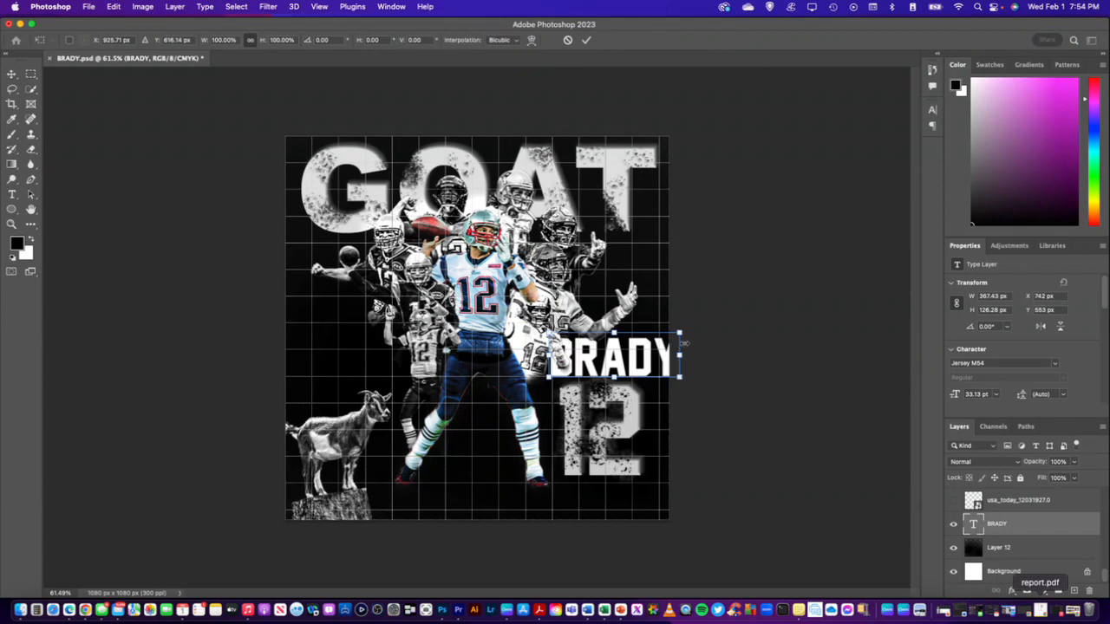
left_click_drag(680, 333, 670, 337)
left_click_drag(610, 360, 612, 352)
key("Return")
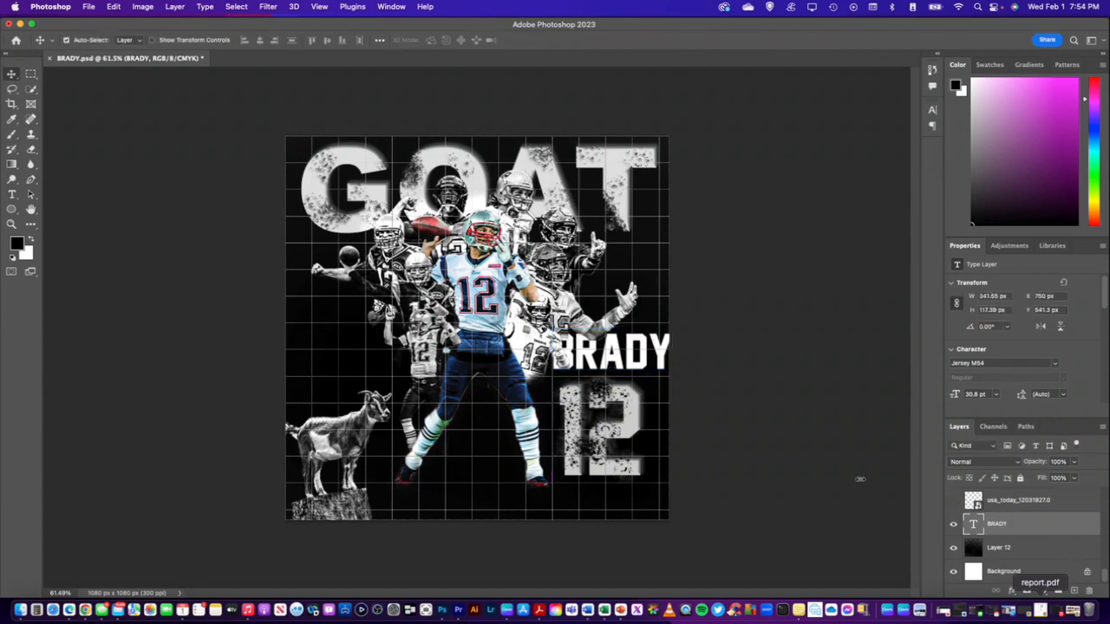
Paste the copied Bevel & Emboss and Drop Shadow layer style onto the BRADY layer
right_click(1008, 522)
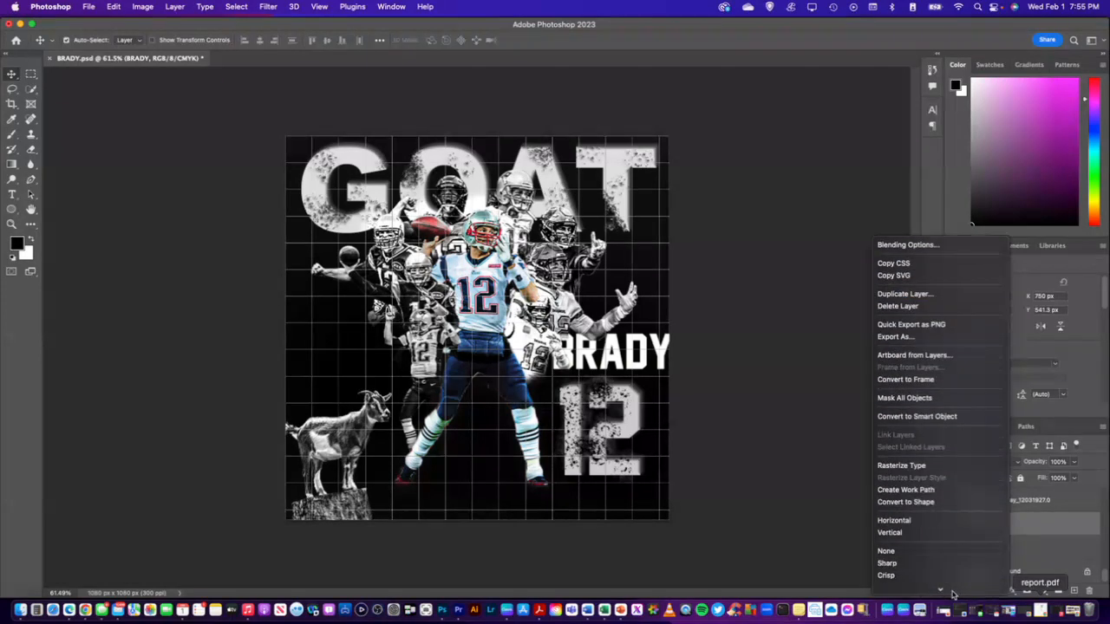
mouse_move(953, 595)
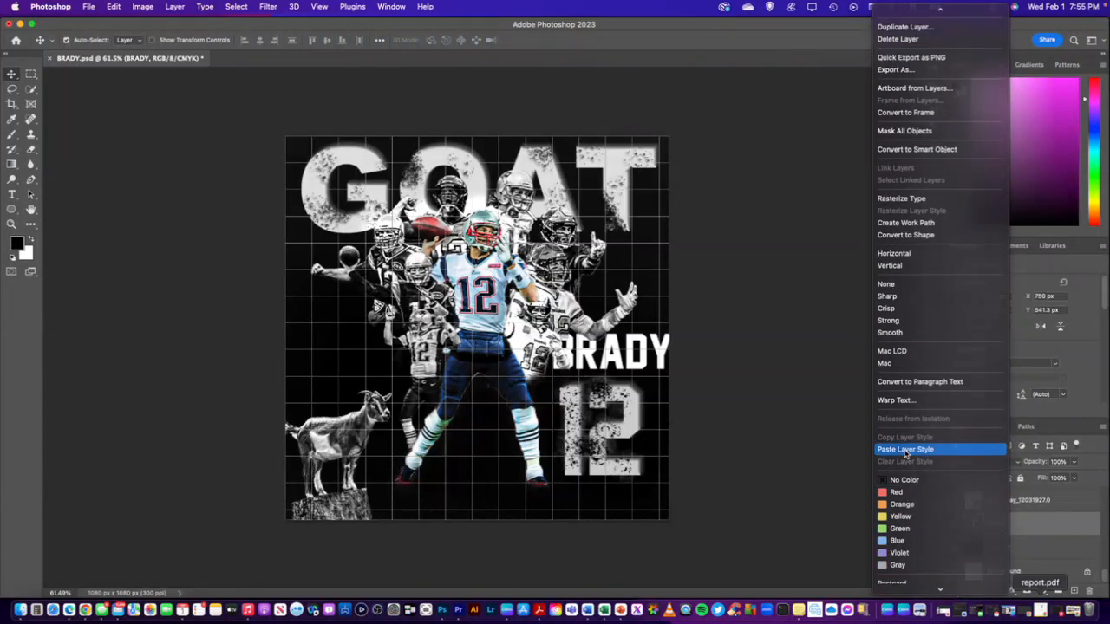
left_click(906, 450)
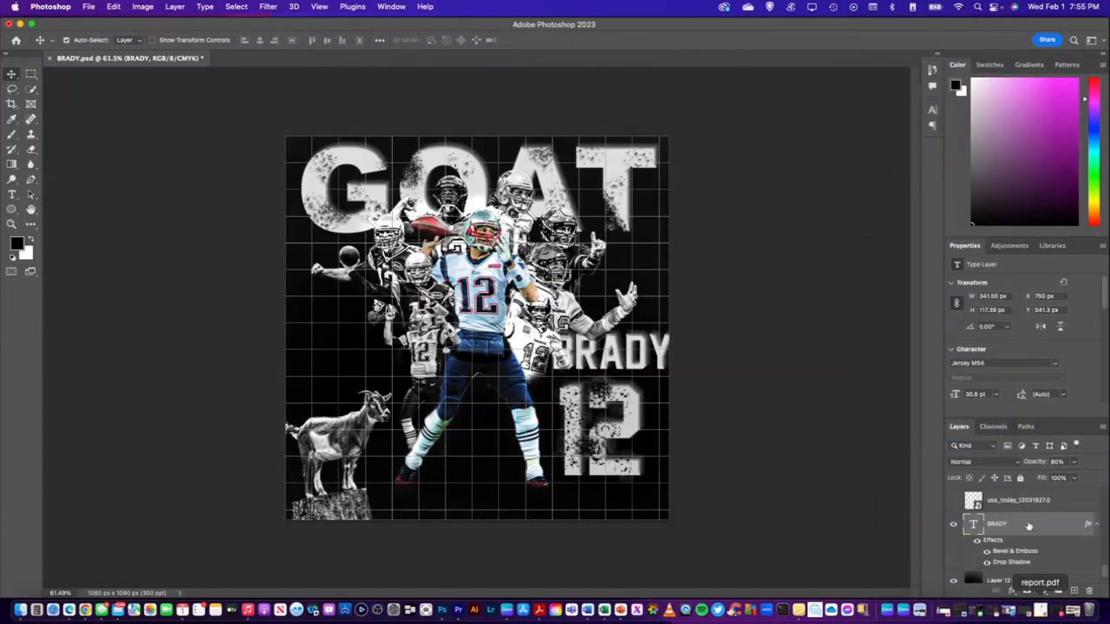
Reduce the BRADY layer's opacity to 69%
left_click(1056, 461)
type("7")
key("Down")
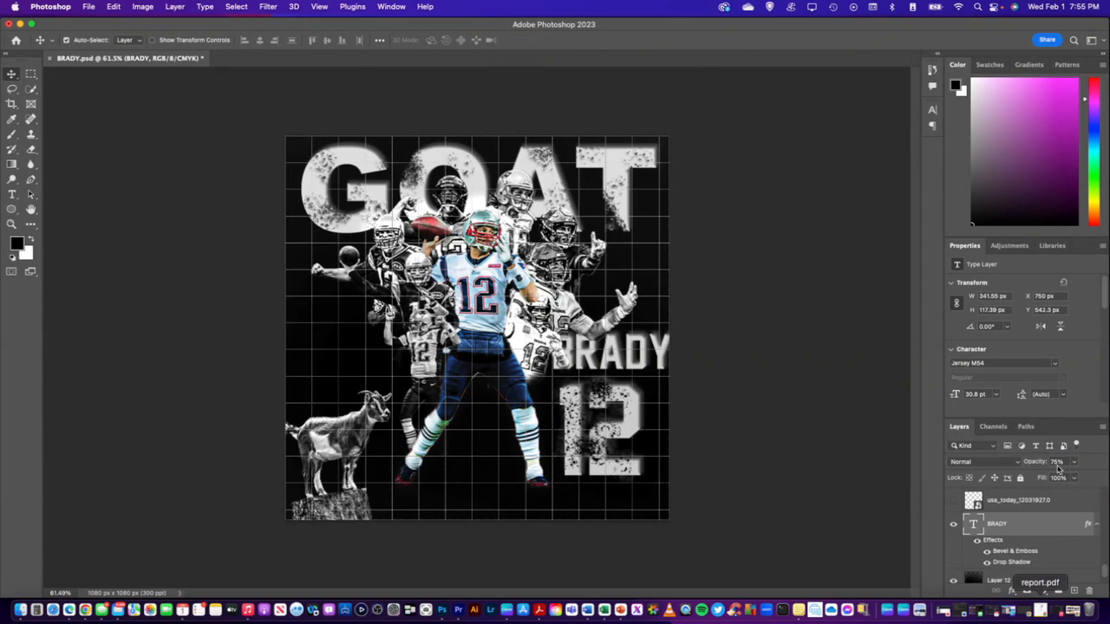
left_click(1056, 462)
key("Down")
key("Down")
key("Down")
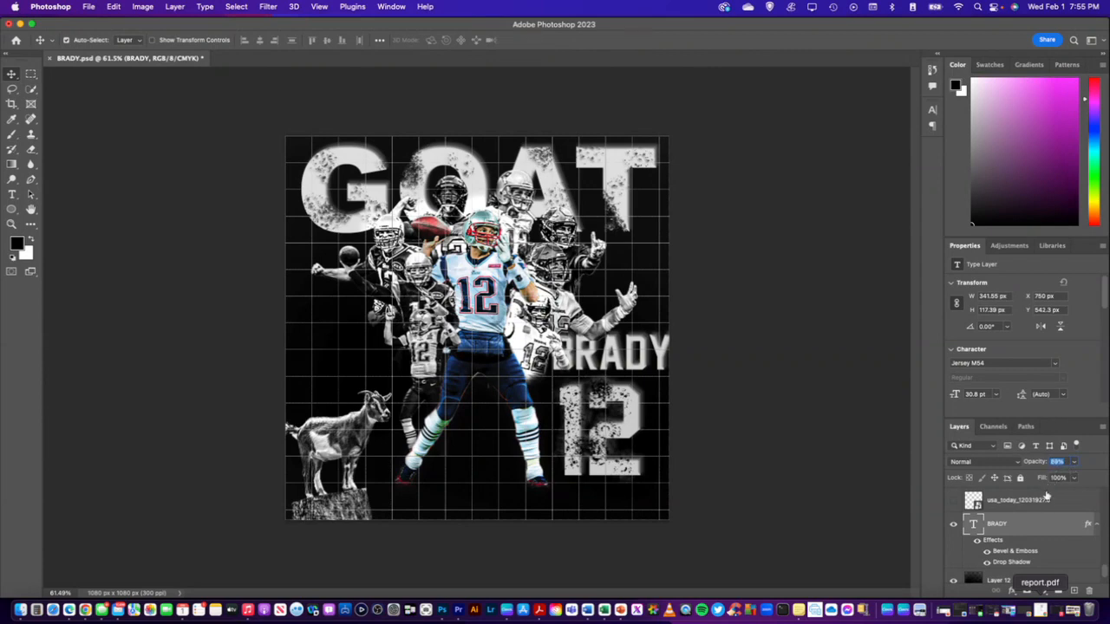
Lower the BRADY layer's fill to 40%
left_click(1058, 478)
key("Down")
key("Down")
key("Down")
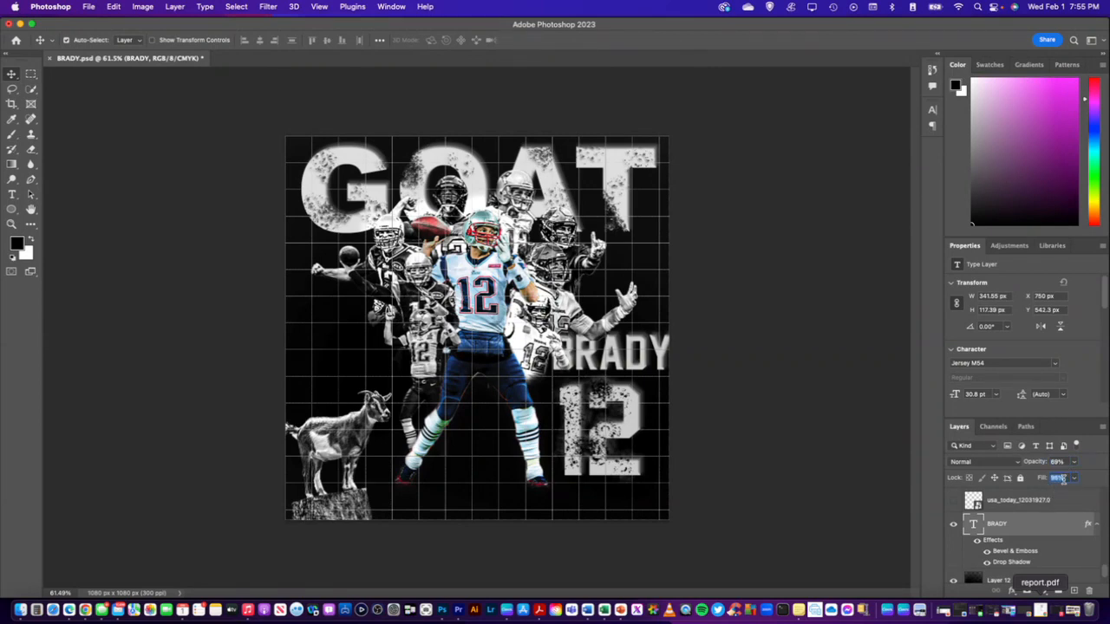
key("Down")
key("Down")
key("Down")
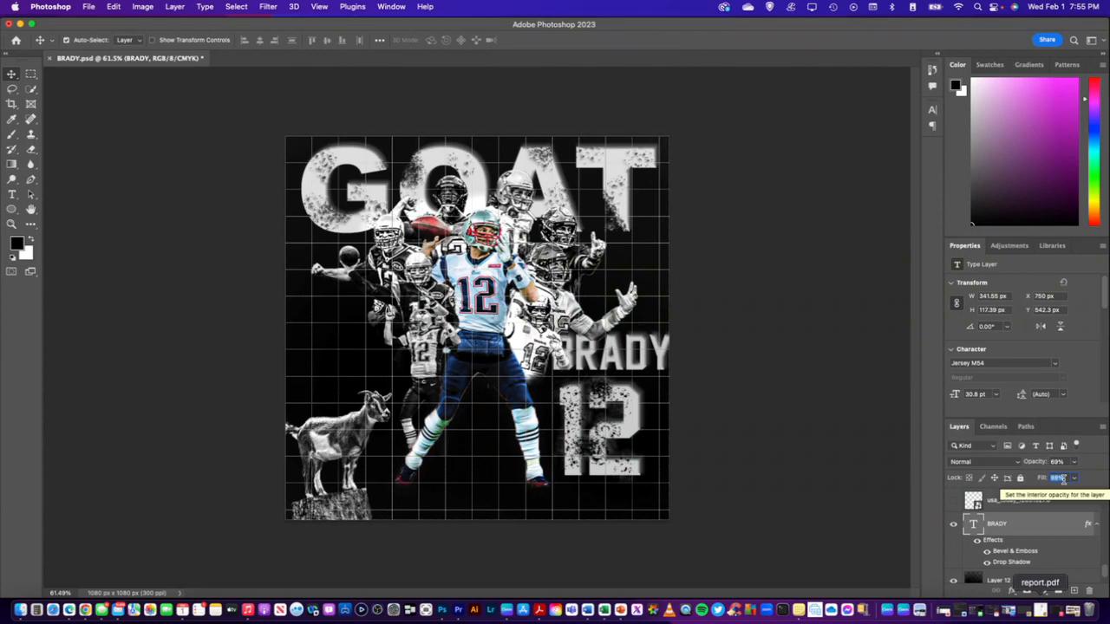
key("Down")
key("Down")
key("Down")
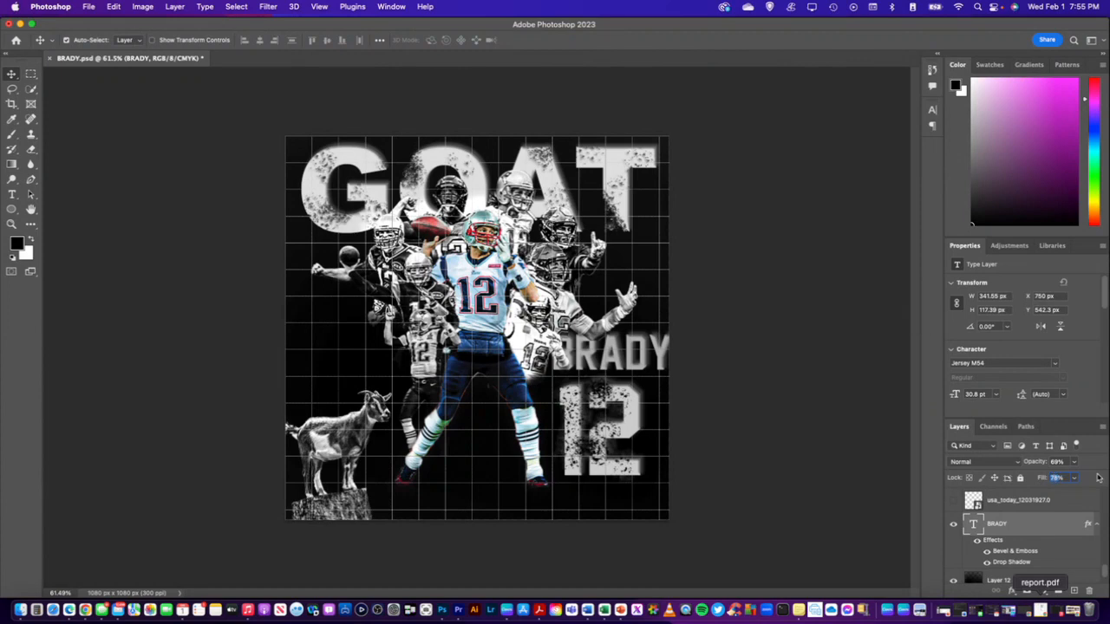
type("40")
key("Return")
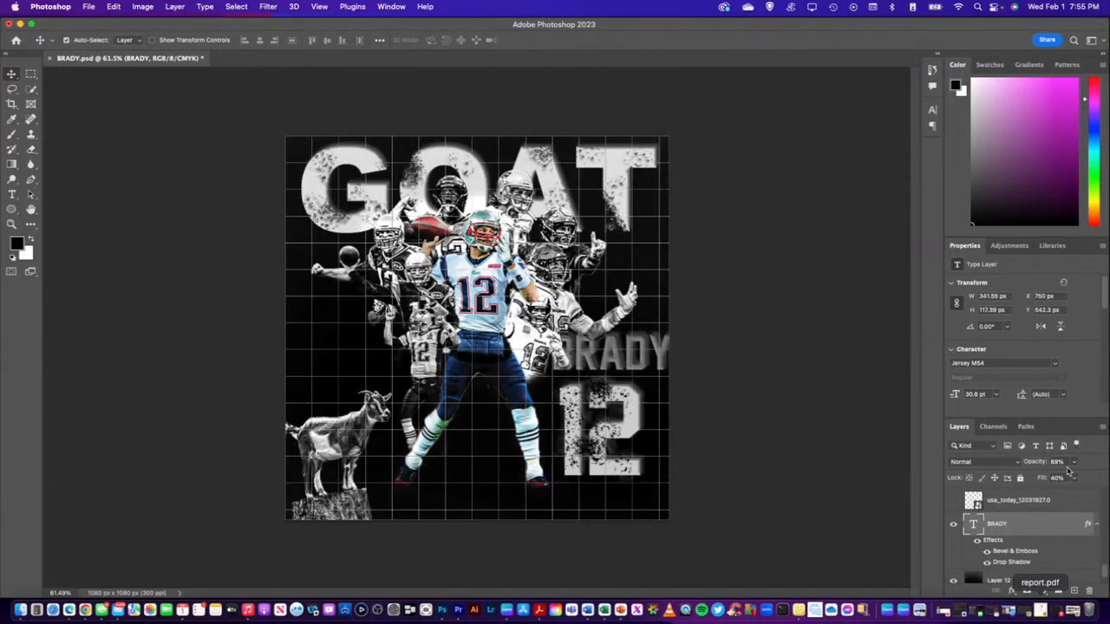
left_click(1056, 462)
type("10")
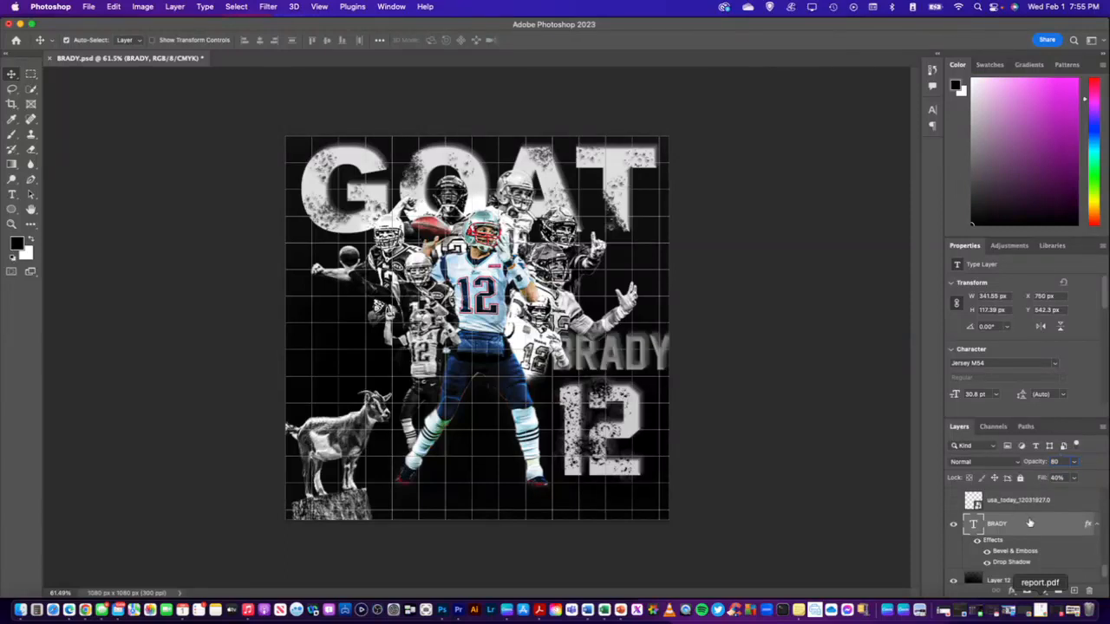
key("Return")
Undo the recent opacity and fill reductions on the BRADY text layer
key("super+z")
key("super+z")
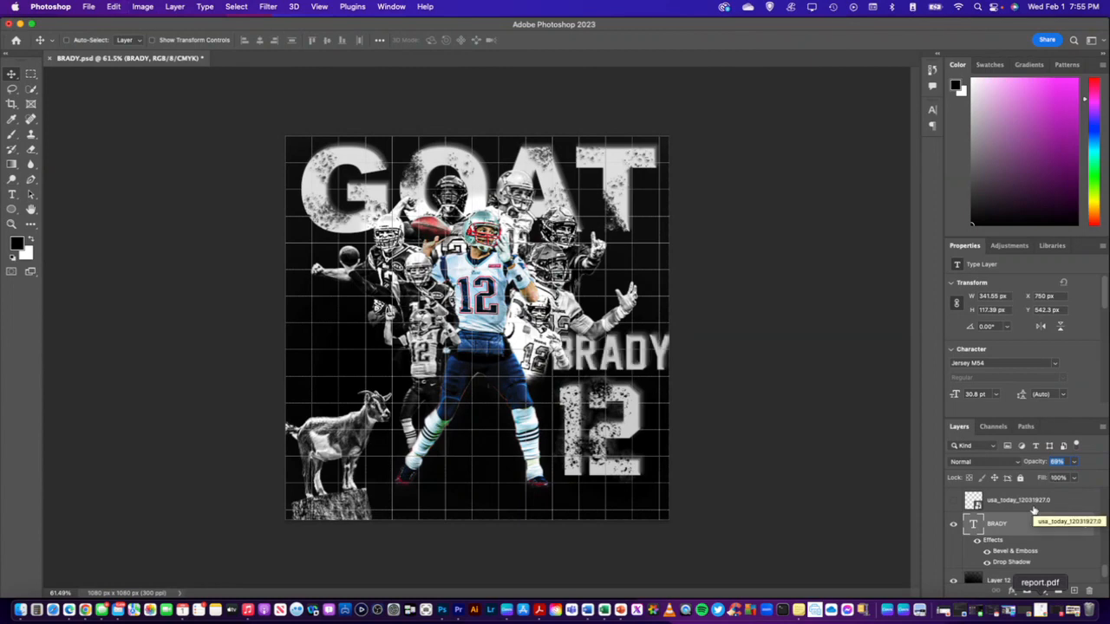
key("super+z")
key("super+z")
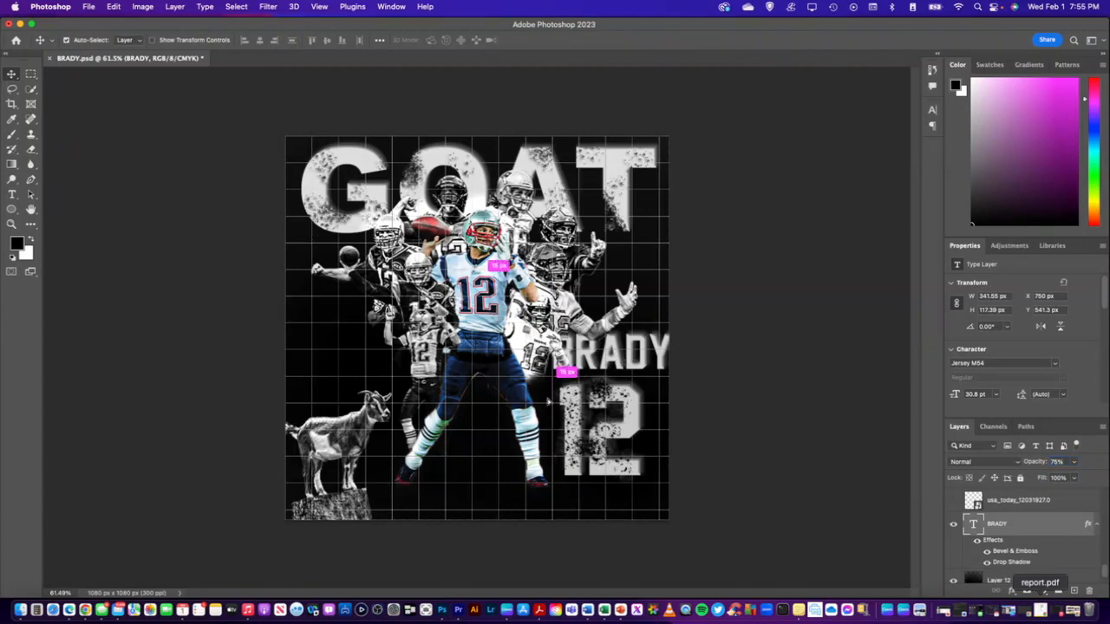
Move the BRADY text from above the 12 to above the goat, at about X 17 px, Y 585 px
left_click_drag(621, 354, 519, 395)
left_click_drag(538, 397, 378, 342)
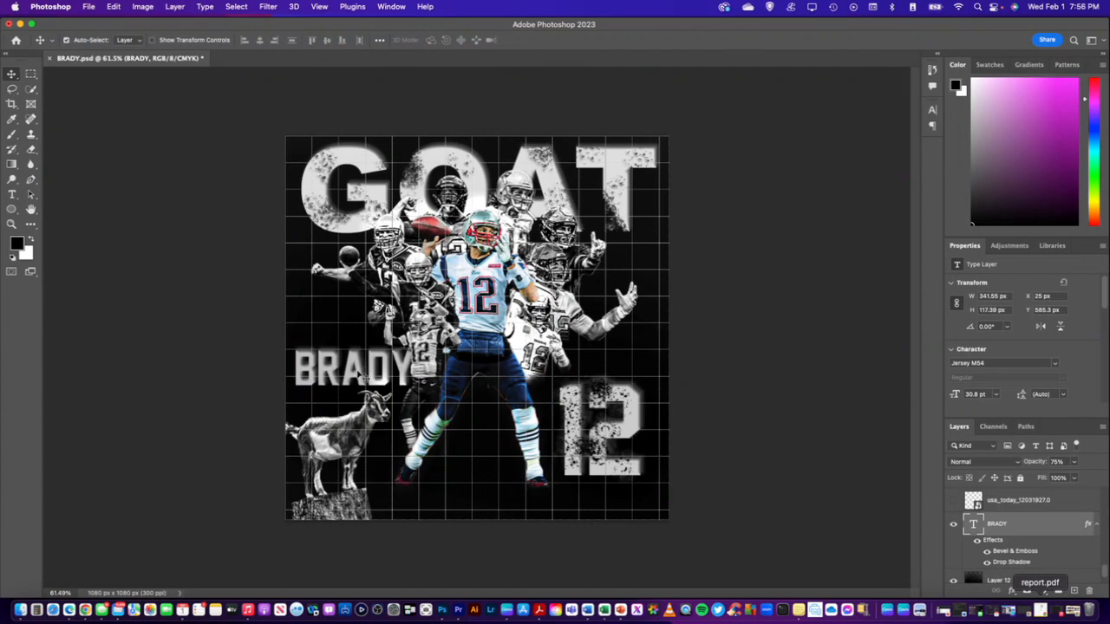
left_click_drag(368, 373, 361, 346)
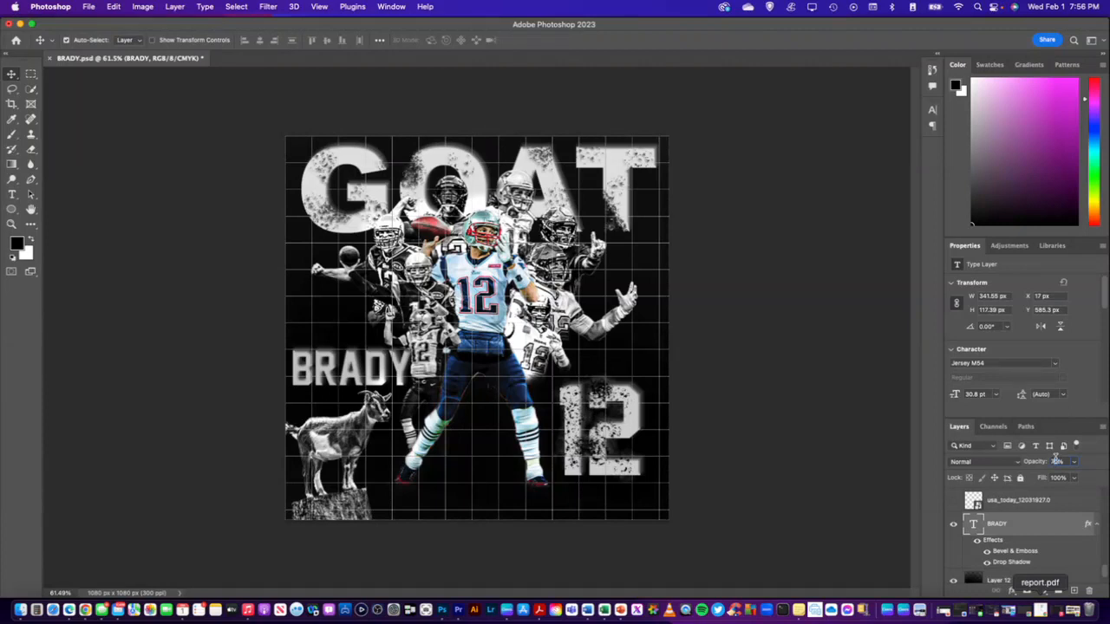
Set the BRADY layer's opacity to 80%
type("1000")
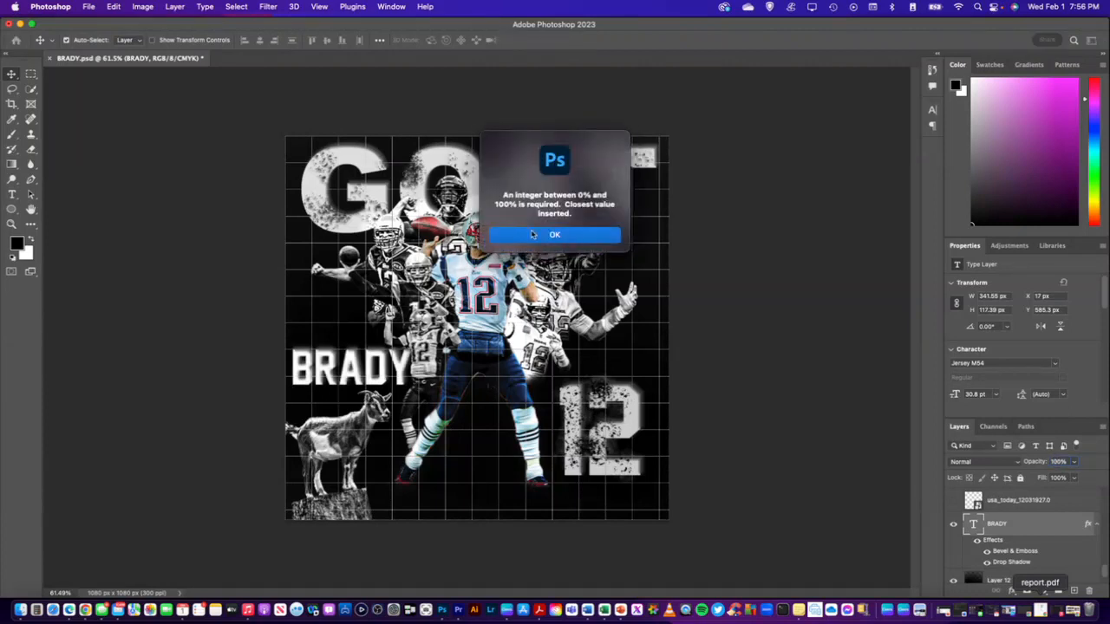
left_click(532, 235)
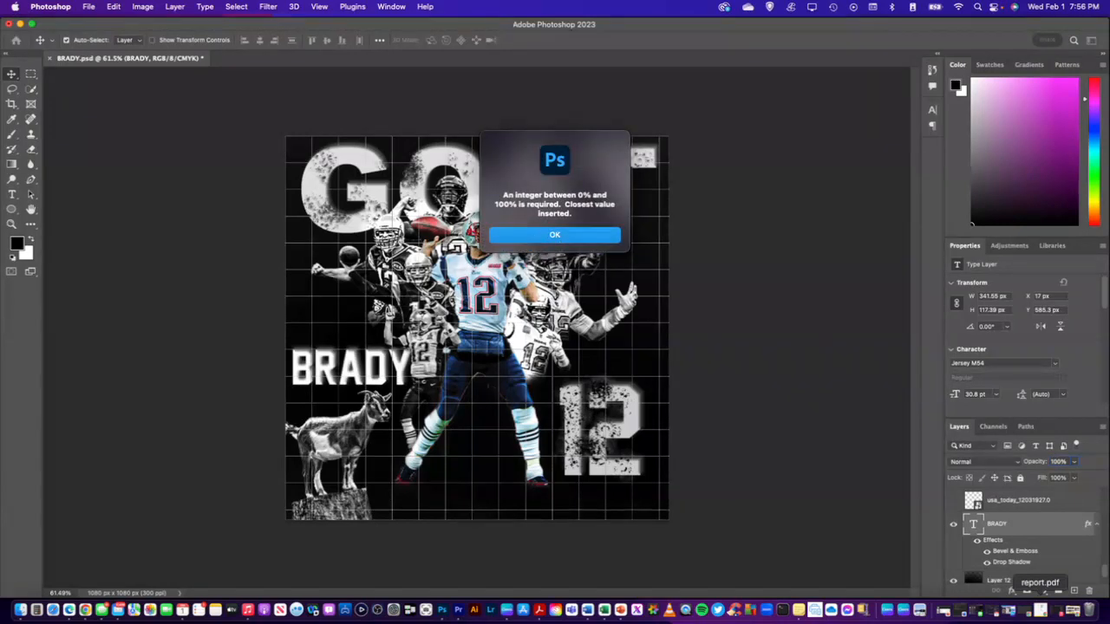
left_click(1058, 461)
type("80")
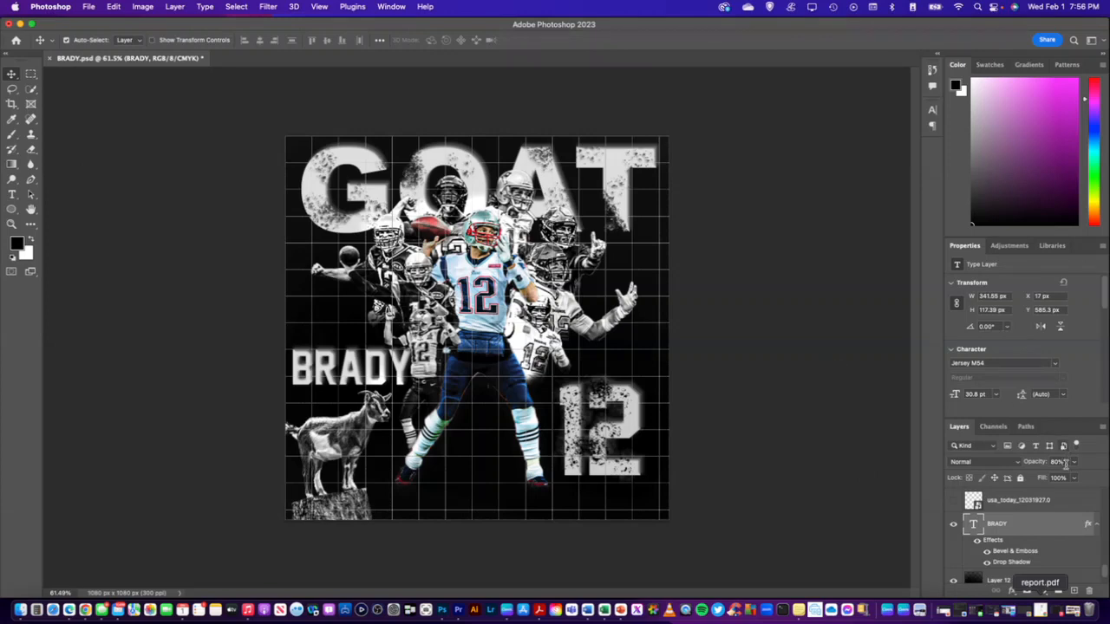
Duplicate the BRADY text layer with the original hidden, and shift the copy slightly right to about X 33 px
right_click(1038, 524)
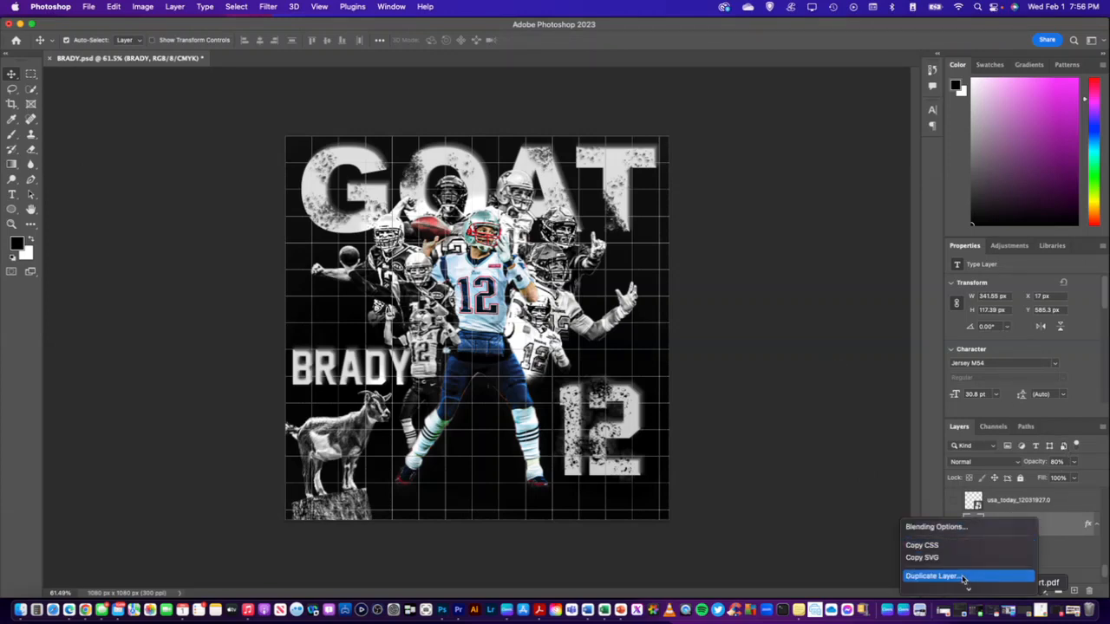
left_click(901, 488)
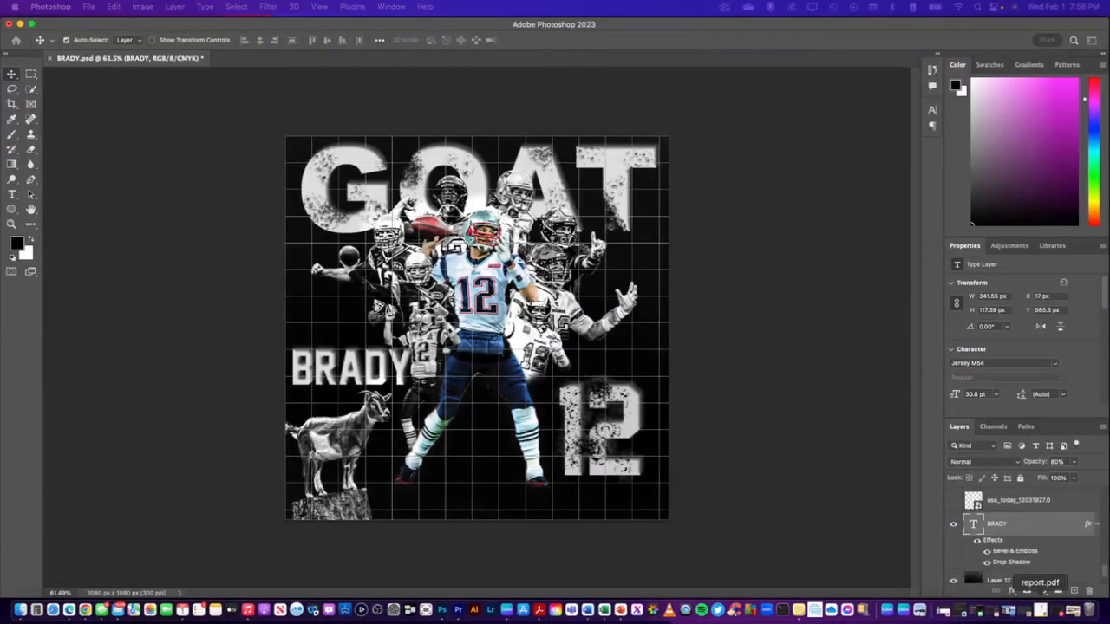
key("Return")
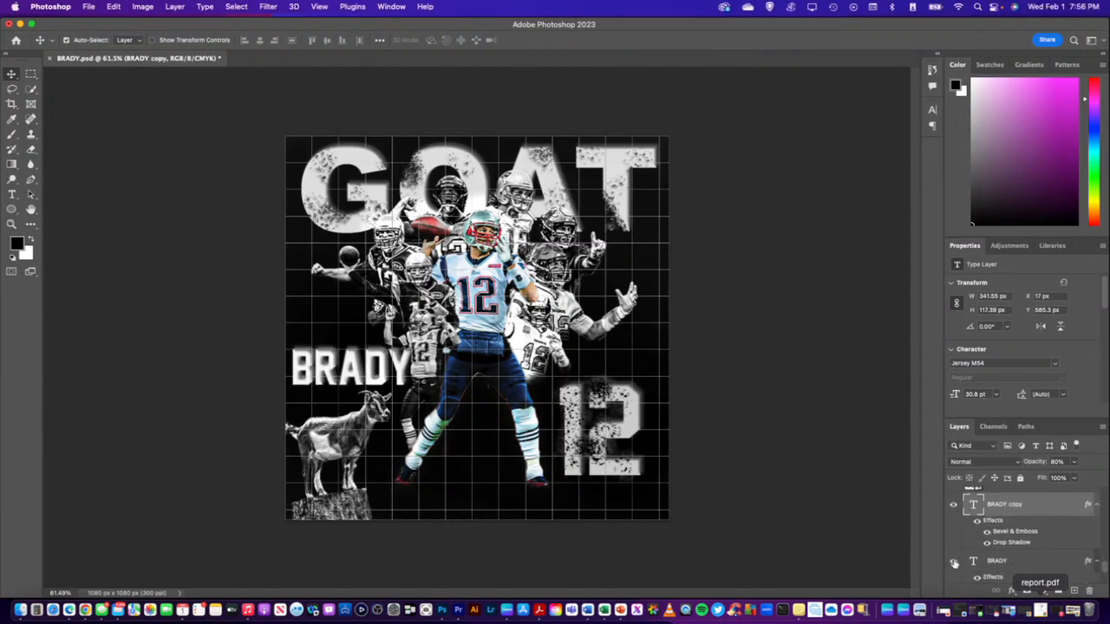
left_click(954, 561)
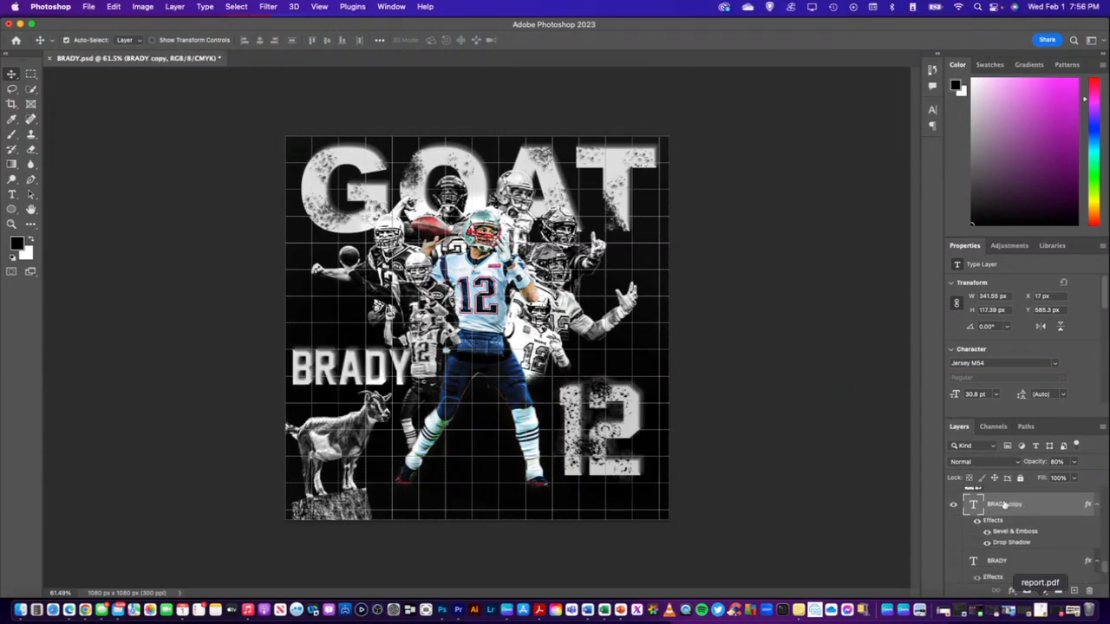
left_click_drag(357, 361, 361, 365)
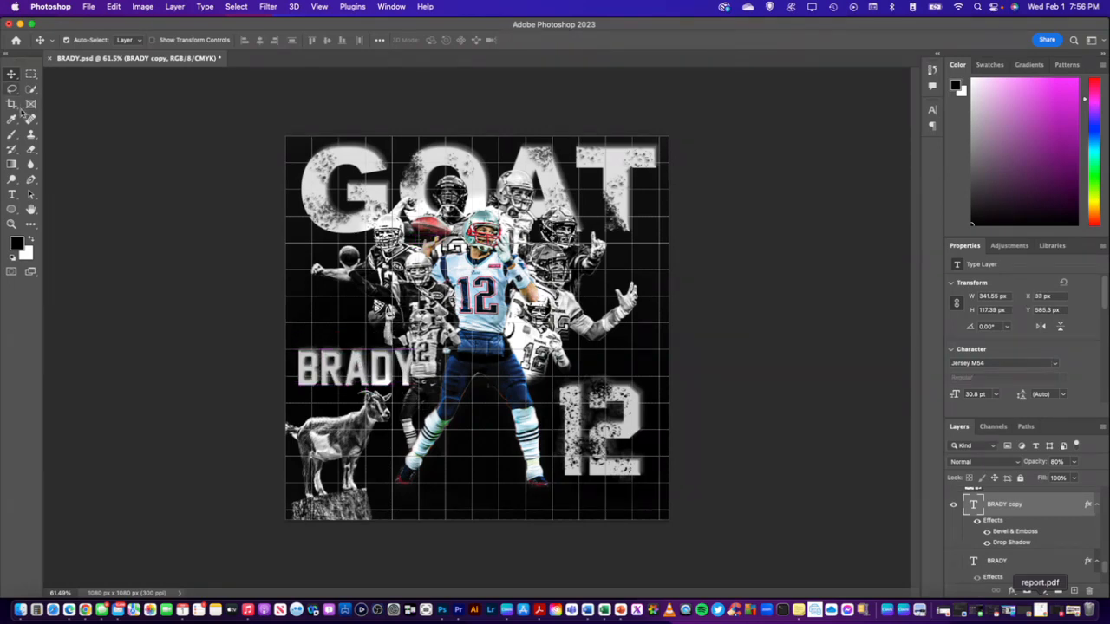
Rasterize the BRADY copy for painting with the Brush tool and undo the first black stroke on its letters
left_click(12, 135)
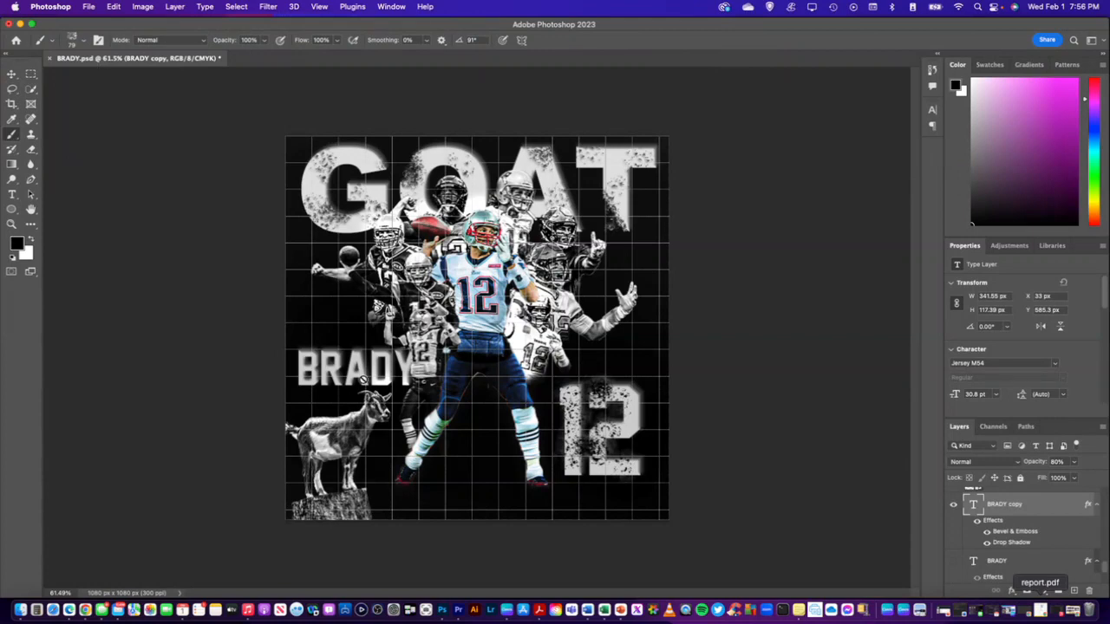
left_click(347, 371)
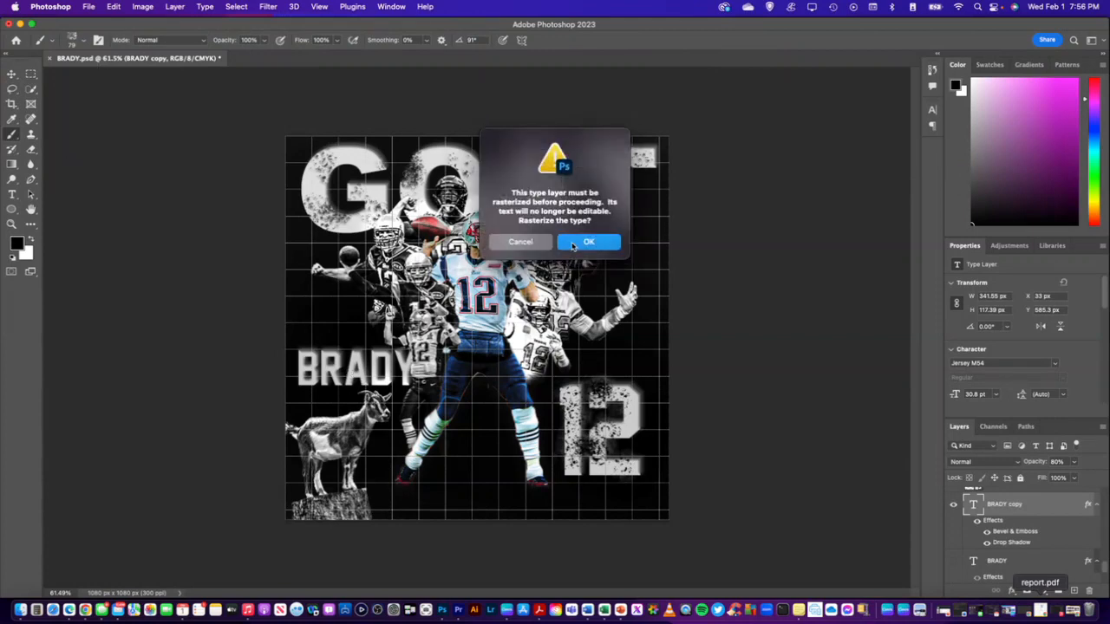
left_click(577, 243)
left_click_drag(329, 362, 322, 364)
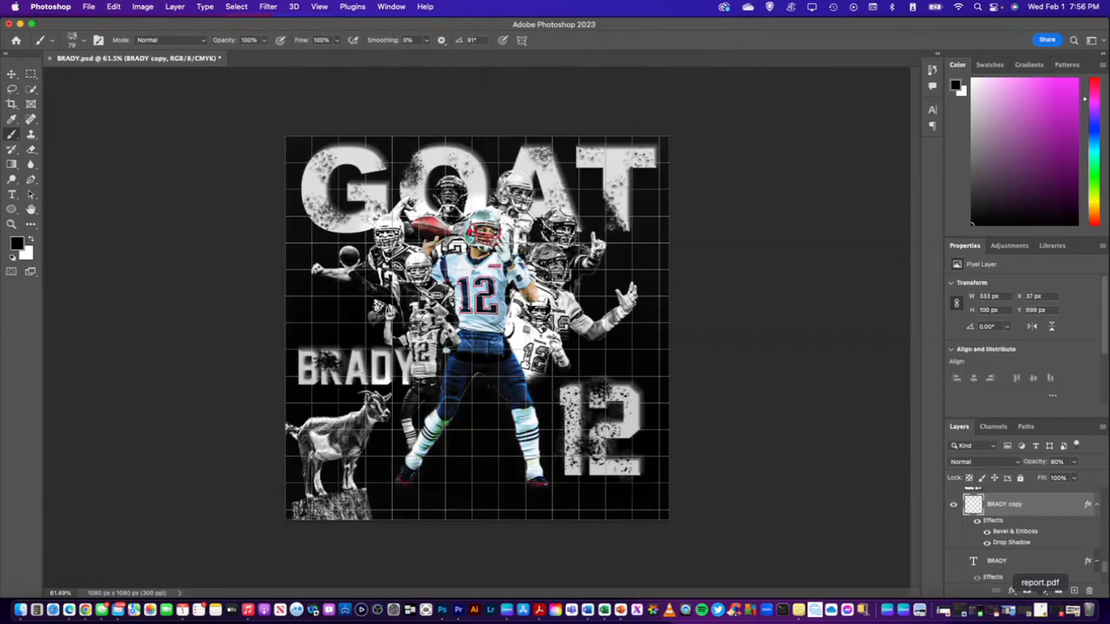
key("super+z")
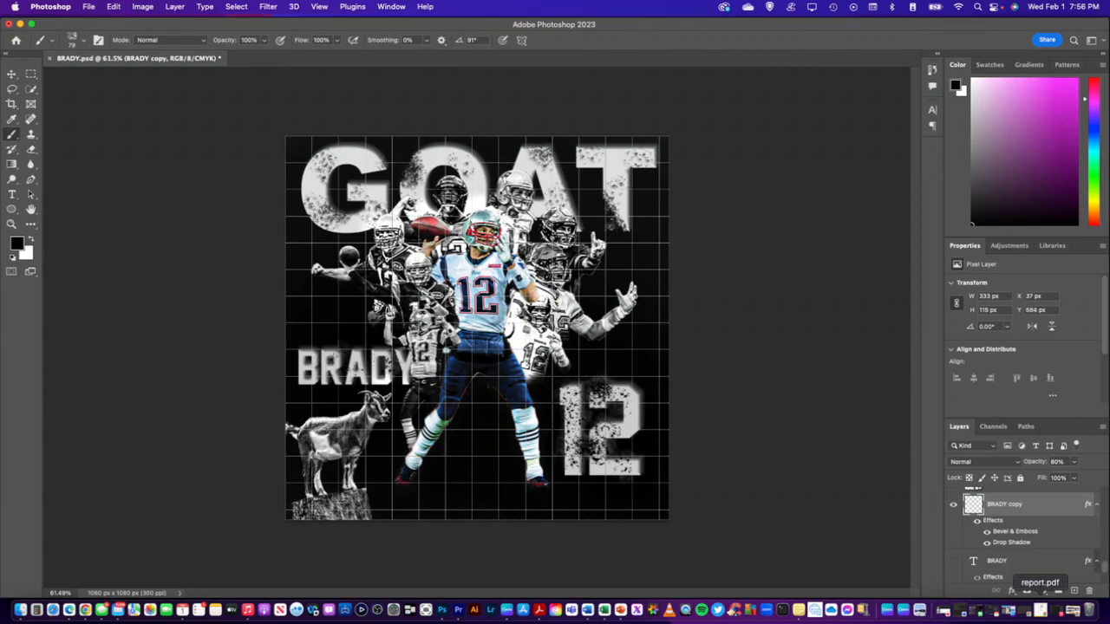
Distress the letters of the BRADY copy with dabs of the black textured brush
left_click(307, 361)
left_click(308, 380)
left_click(315, 374)
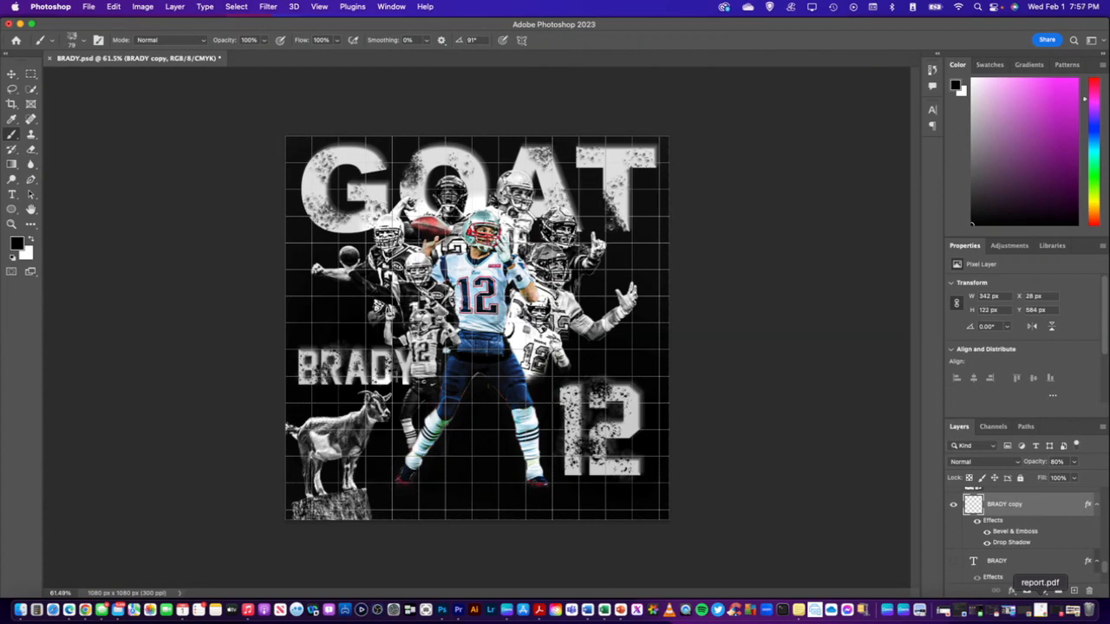
left_click(410, 361)
left_click(379, 345)
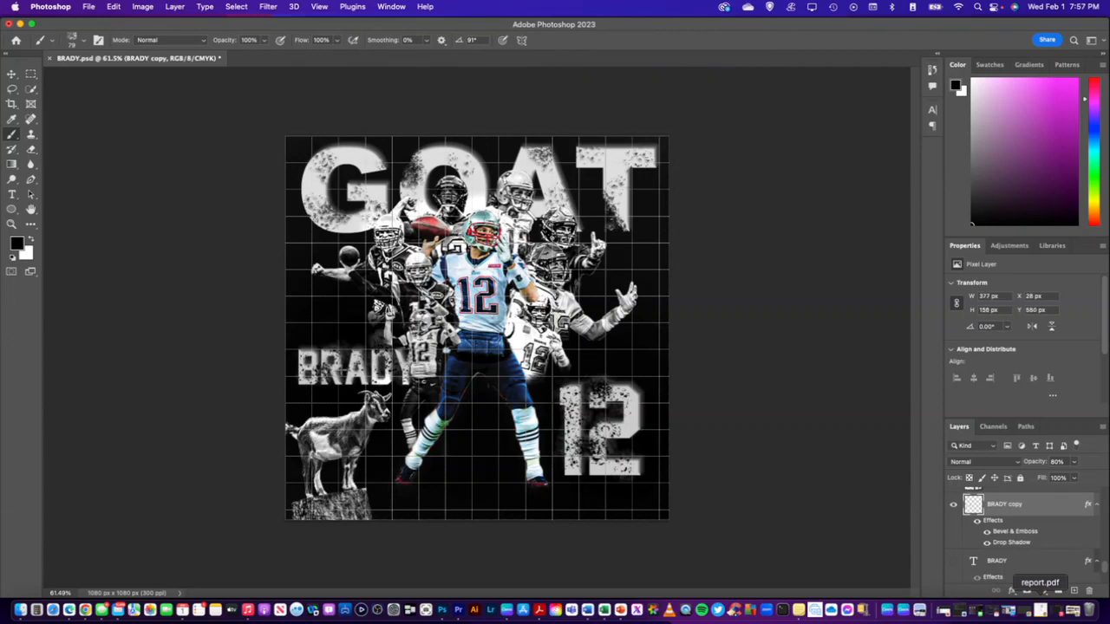
Free-transform the BRADY copy, rotating it to about -32° and placing it diagonally above the goat
key("super+t")
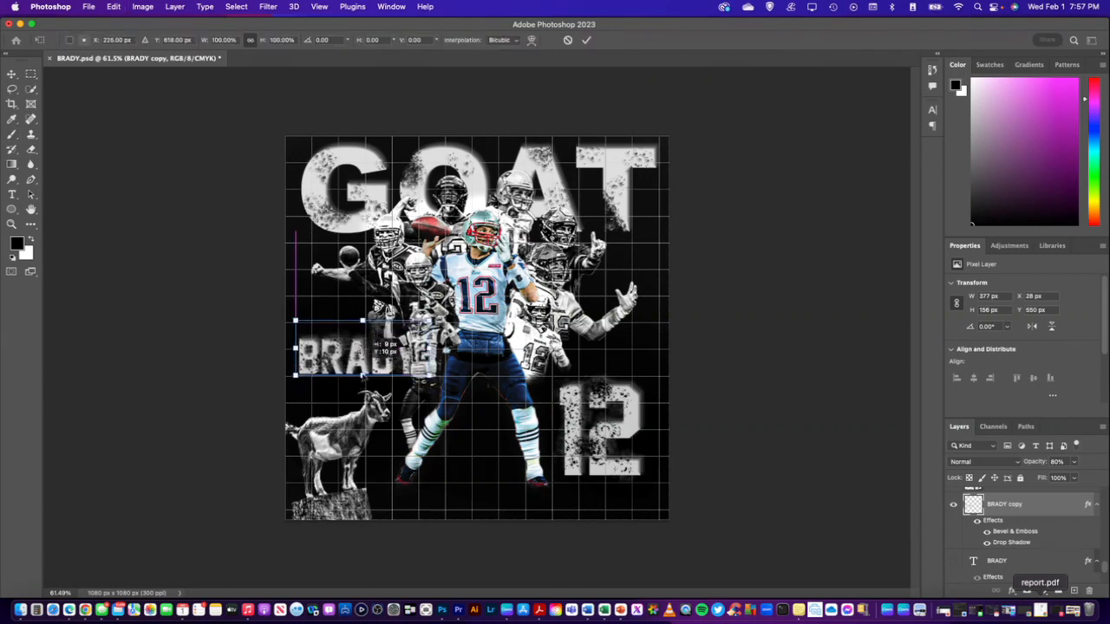
mouse_move(368, 355)
left_mouse_down()
mouse_move(610, 359)
mouse_move(354, 340)
left_mouse_up()
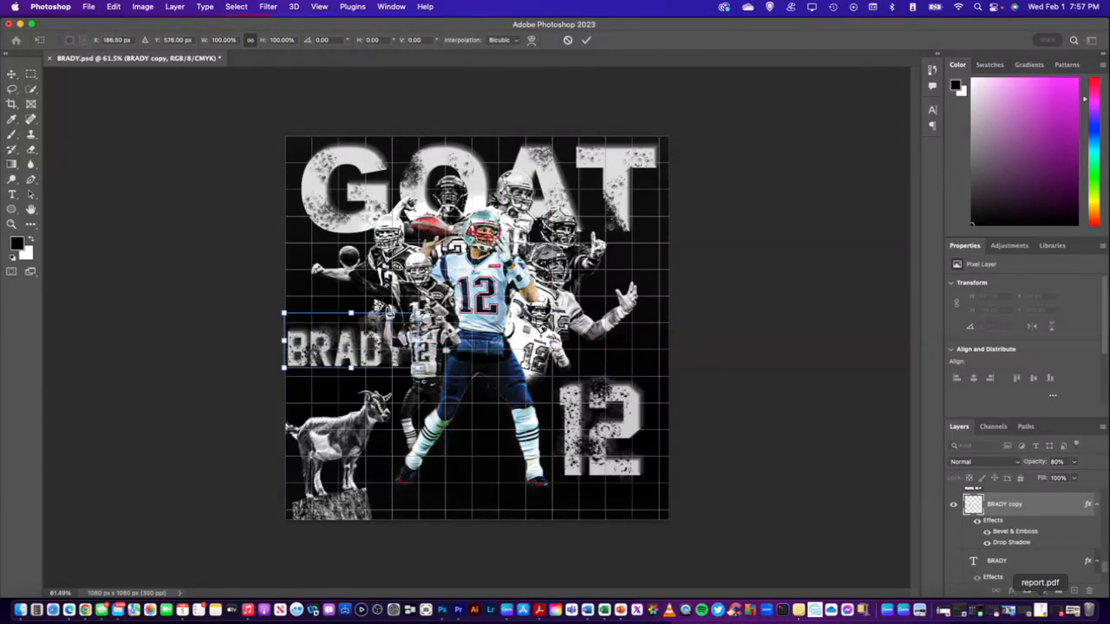
left_click_drag(449, 301, 453, 318)
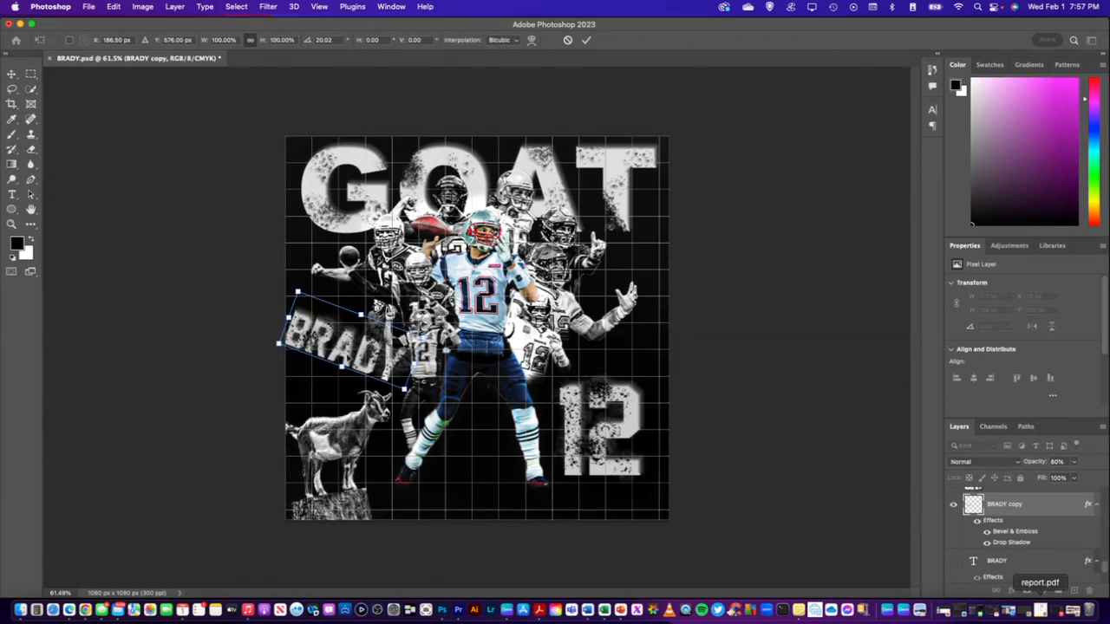
mouse_move(353, 340)
left_mouse_down()
mouse_move(356, 446)
mouse_move(362, 347)
left_mouse_up()
left_click_drag(297, 296, 345, 344)
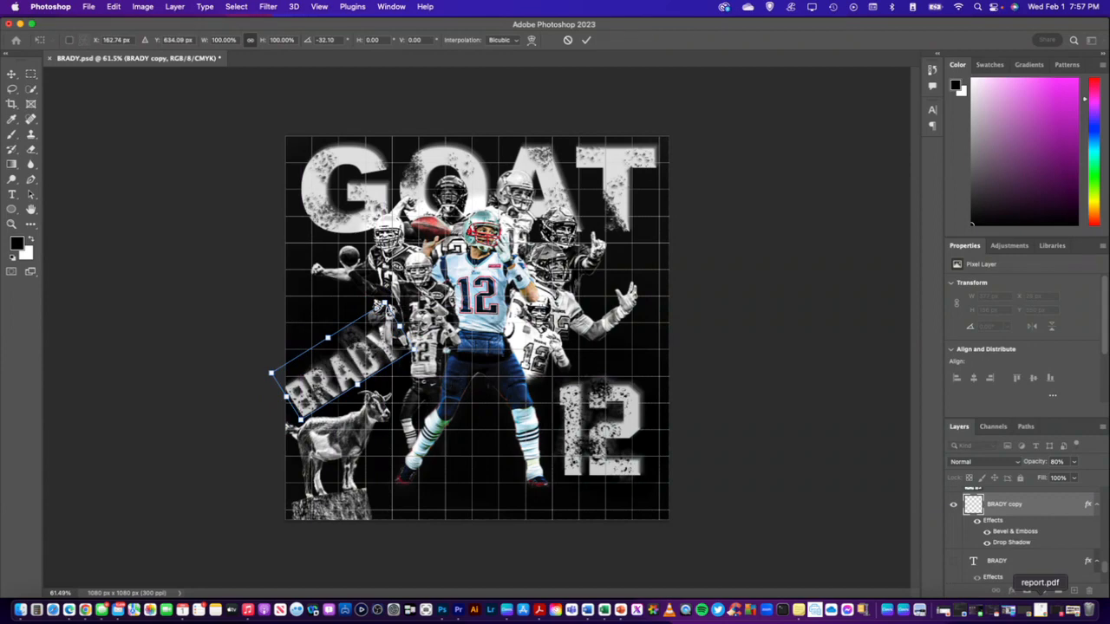
Enlarge the BRADY copy to about 283% across the bottom of the artwork and rotate it to about -2.85°
left_click_drag(384, 304, 622, 273)
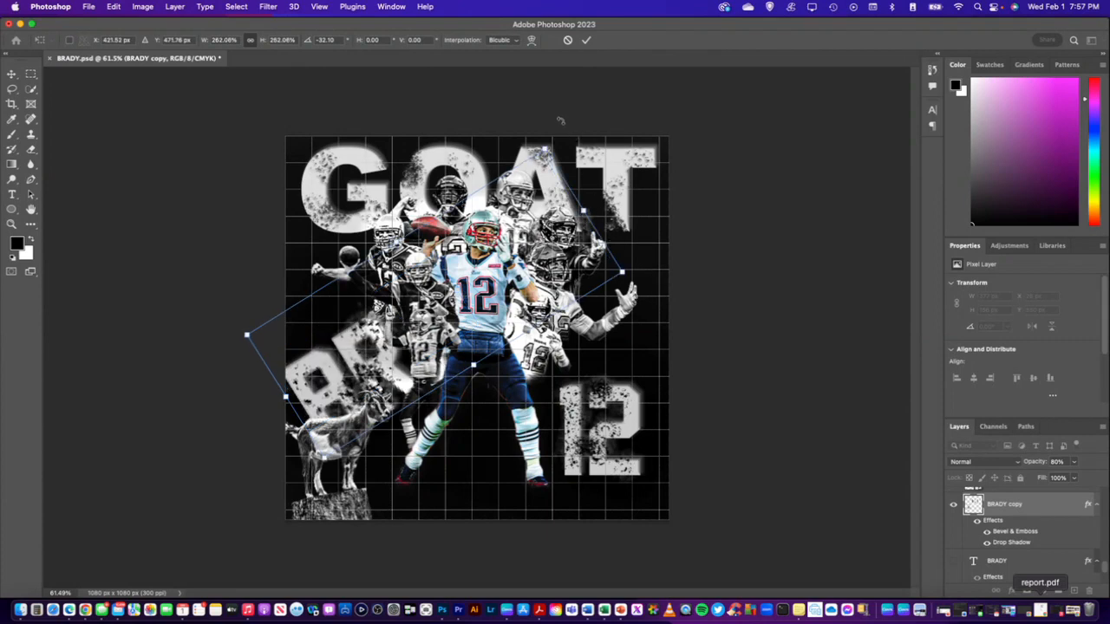
left_click_drag(557, 119, 632, 203)
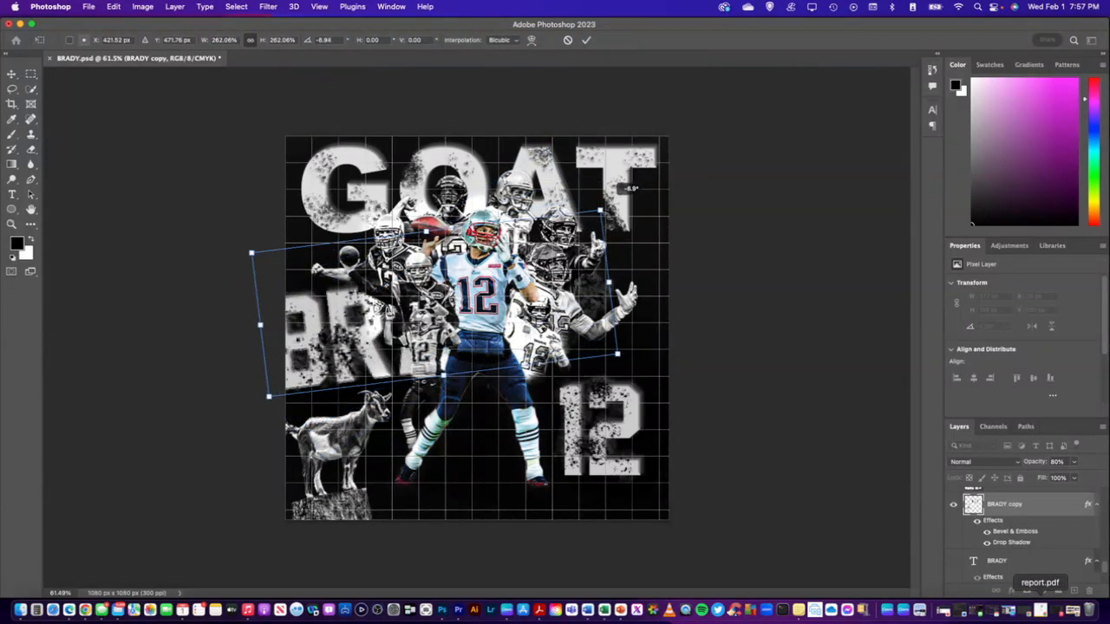
left_click_drag(338, 325, 376, 462)
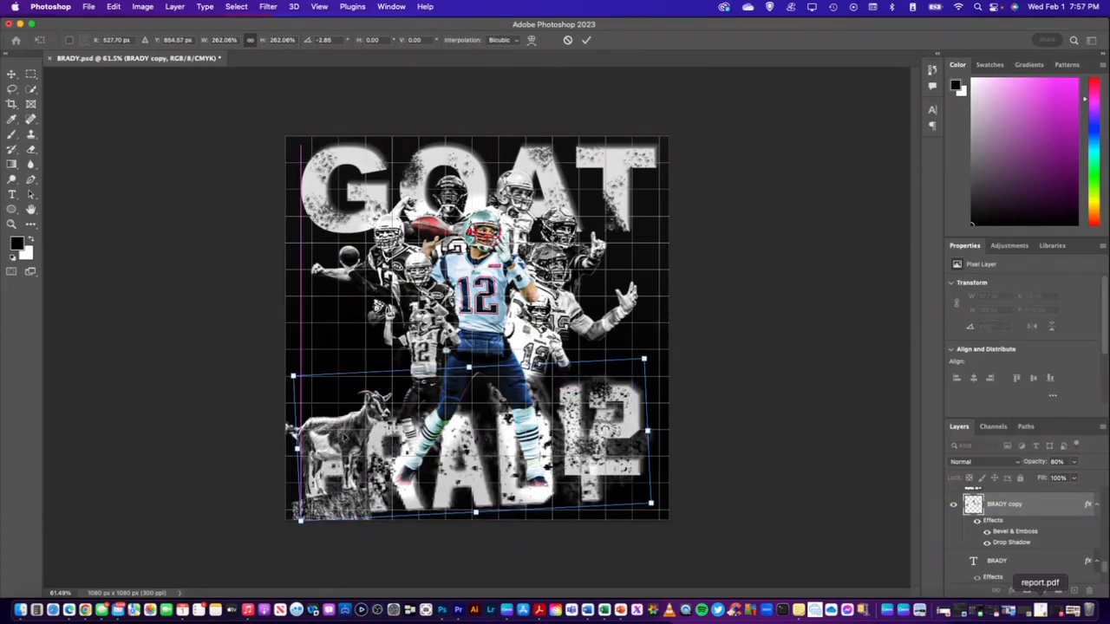
left_click_drag(294, 376, 270, 353)
left_click_drag(326, 391, 289, 409)
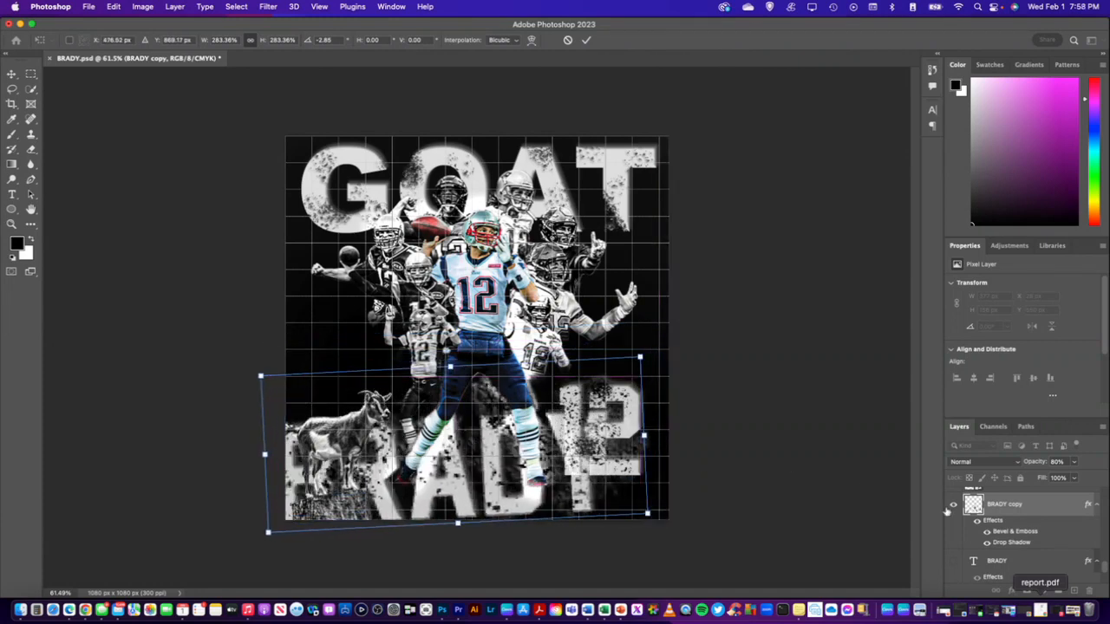
key("Return")
Move the enlarged BRADY copy right and slightly down, to about X 163 px, Y 679 px
key("b")
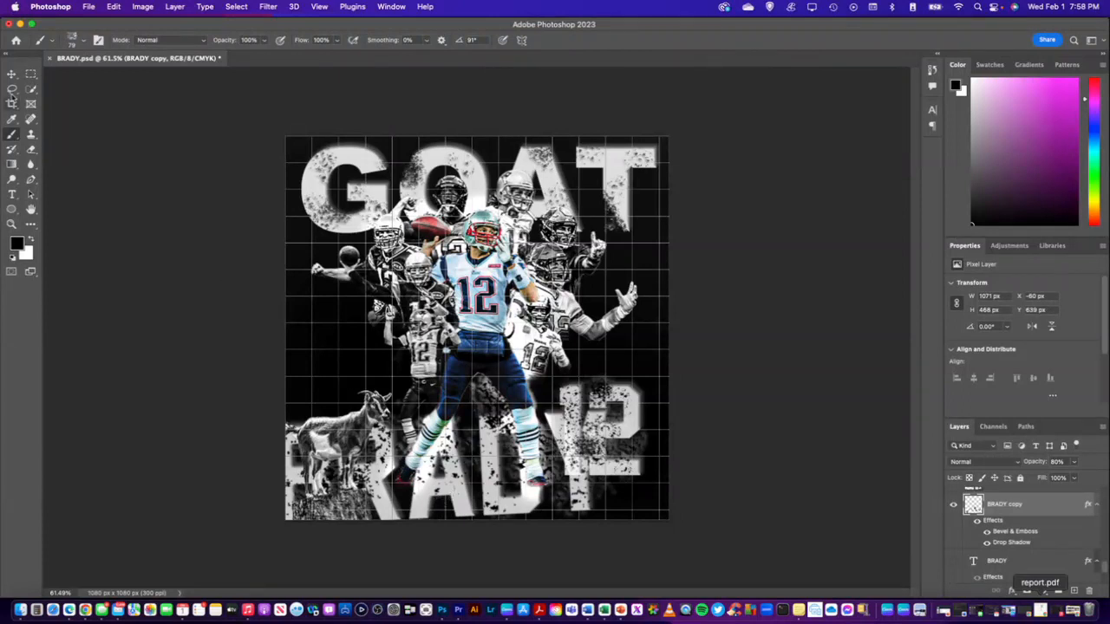
left_click(11, 75)
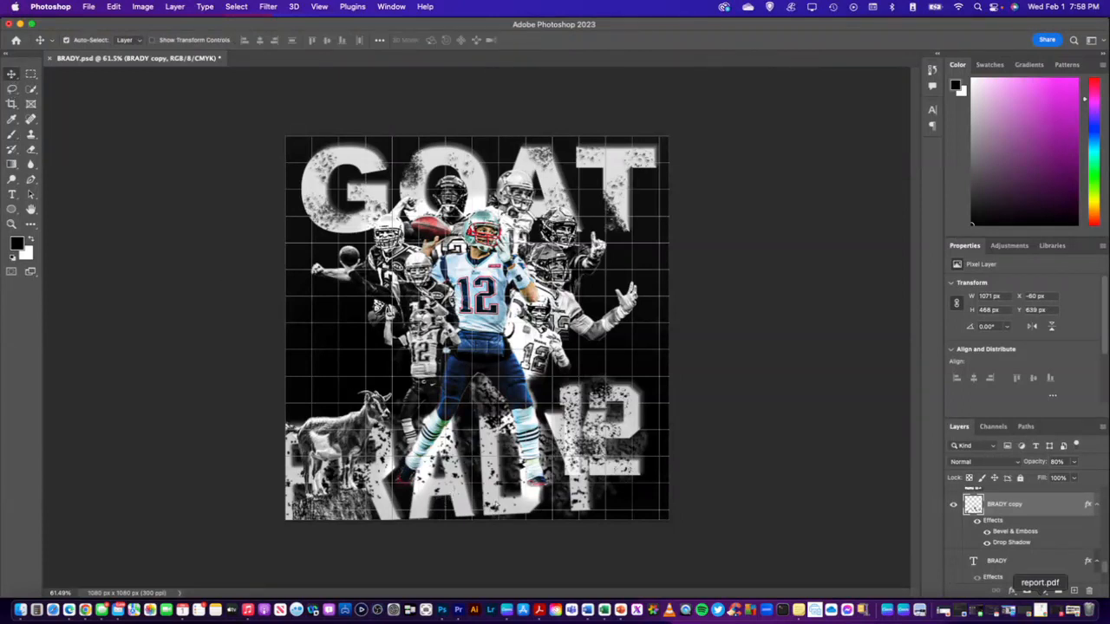
left_click_drag(496, 509, 569, 520)
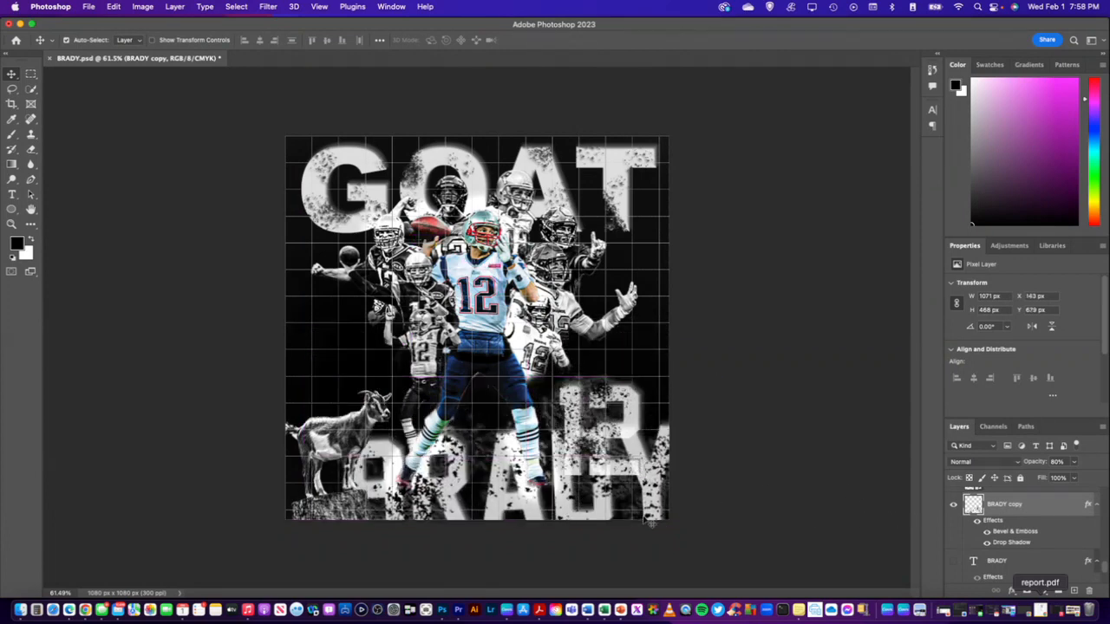
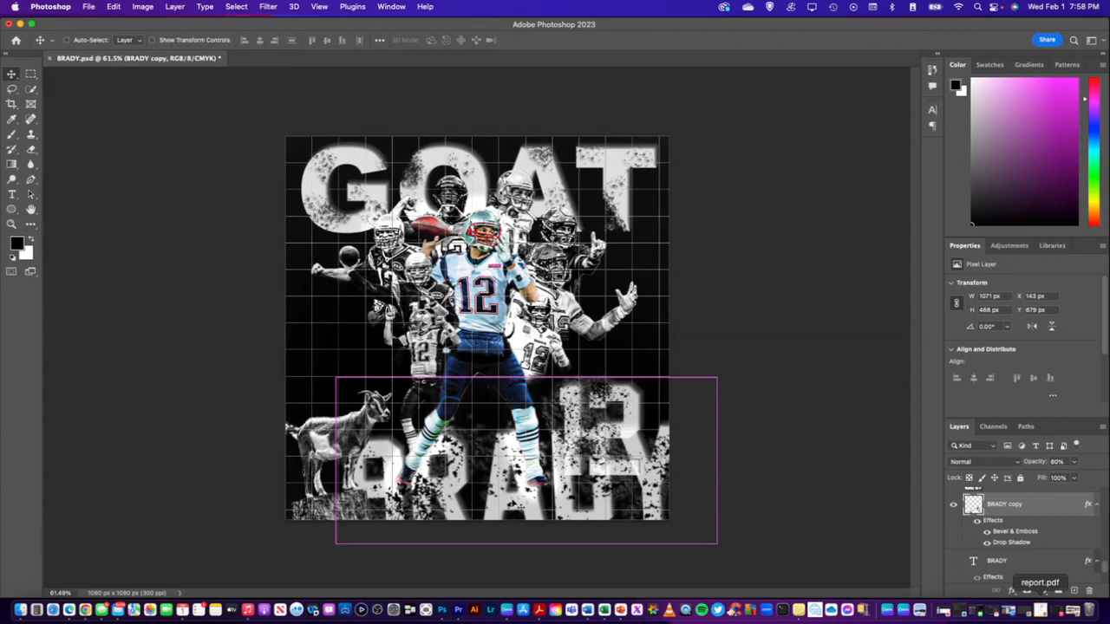
Restore the BRADY copy's last move to X 143 px, Y 679 px and hide the BRADY copy layer
left_click_drag(590, 520, 517, 506)
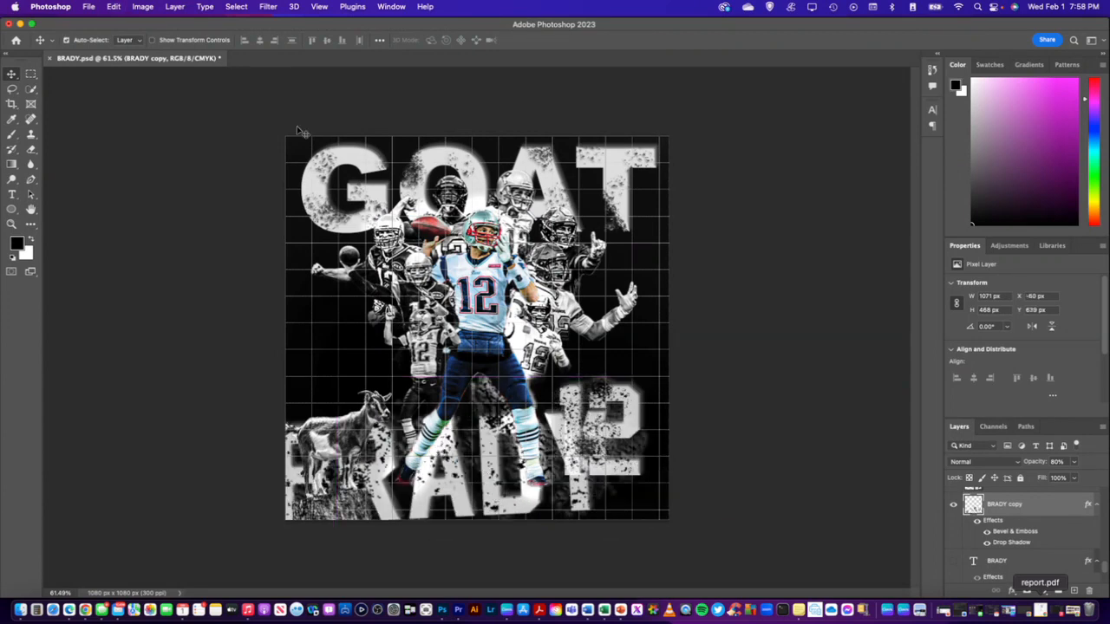
left_click(113, 7)
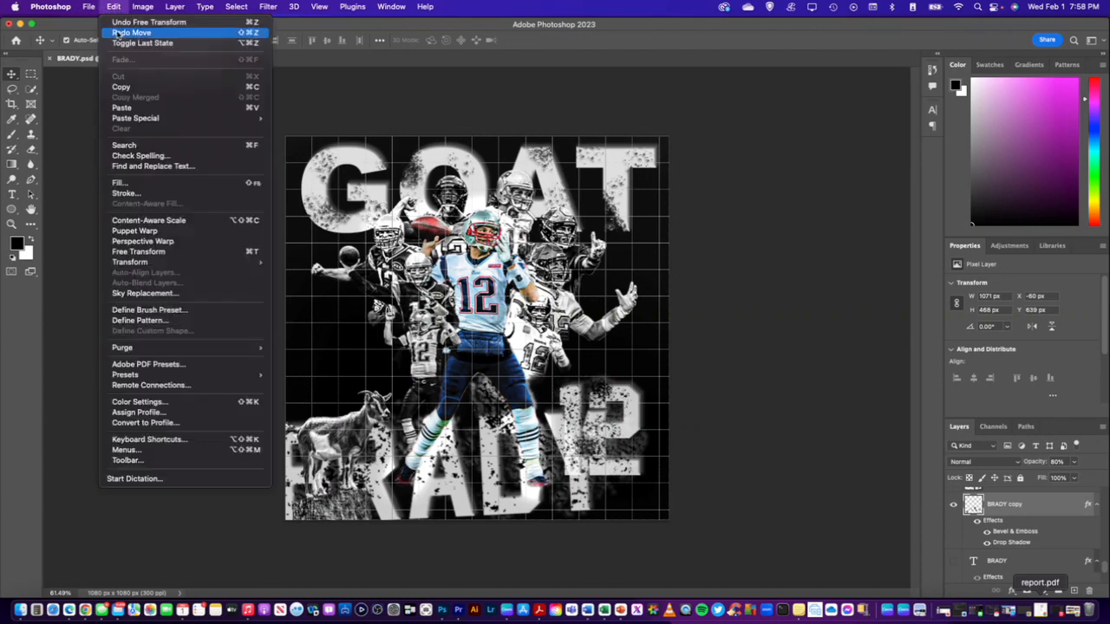
left_click(121, 33)
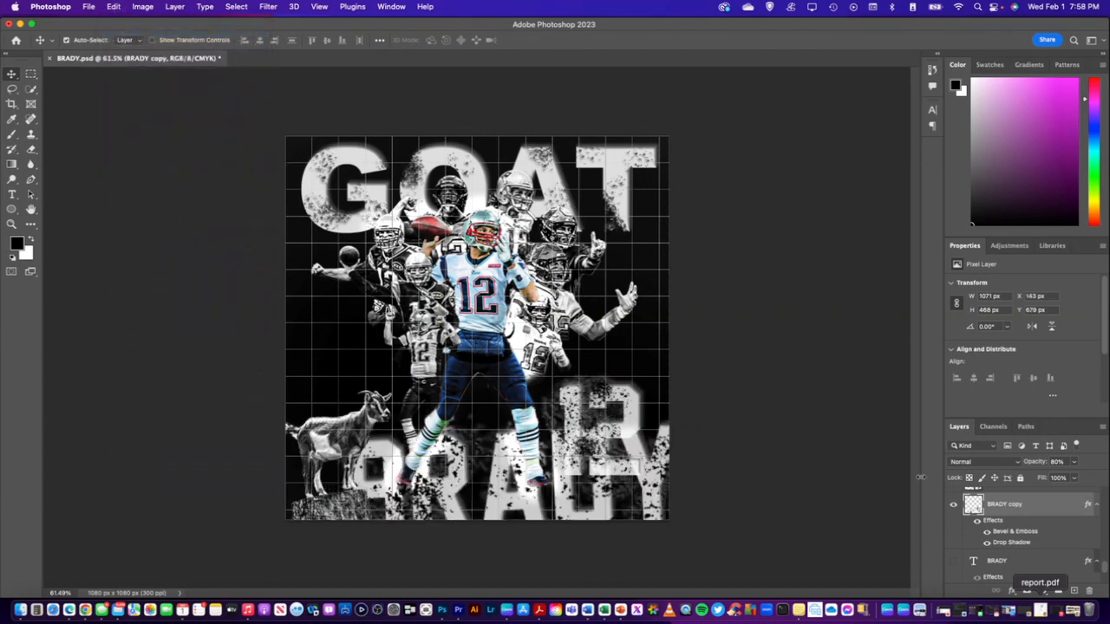
left_click(954, 506)
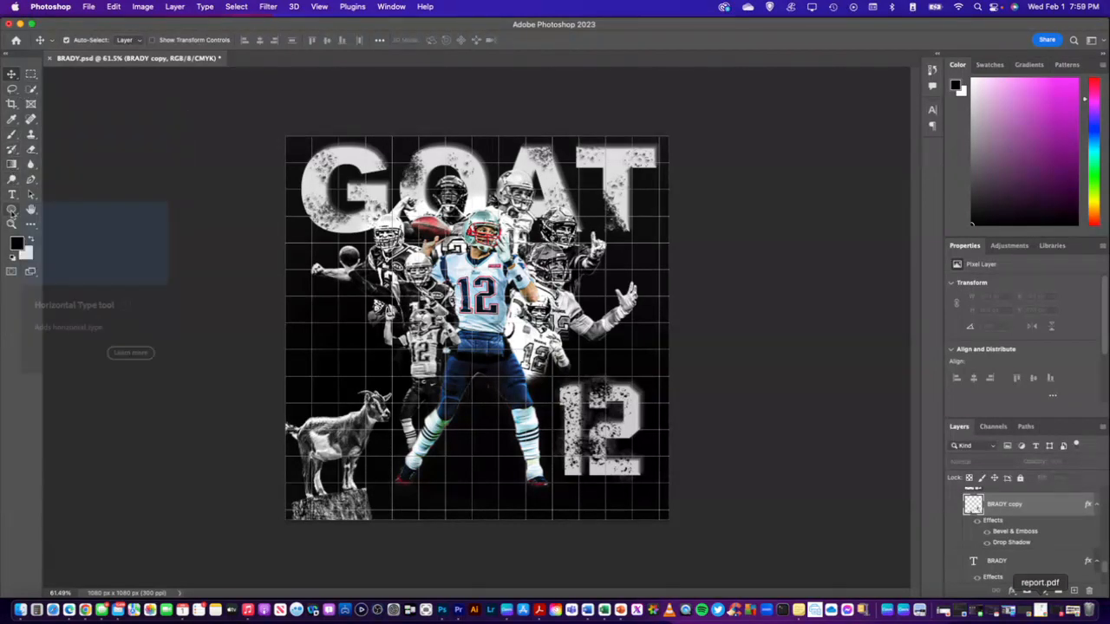
Draw a 450 x 600 px rectangle behind the central player's legs, with a white fill and no stroke
left_click_drag(12, 212, 59, 210)
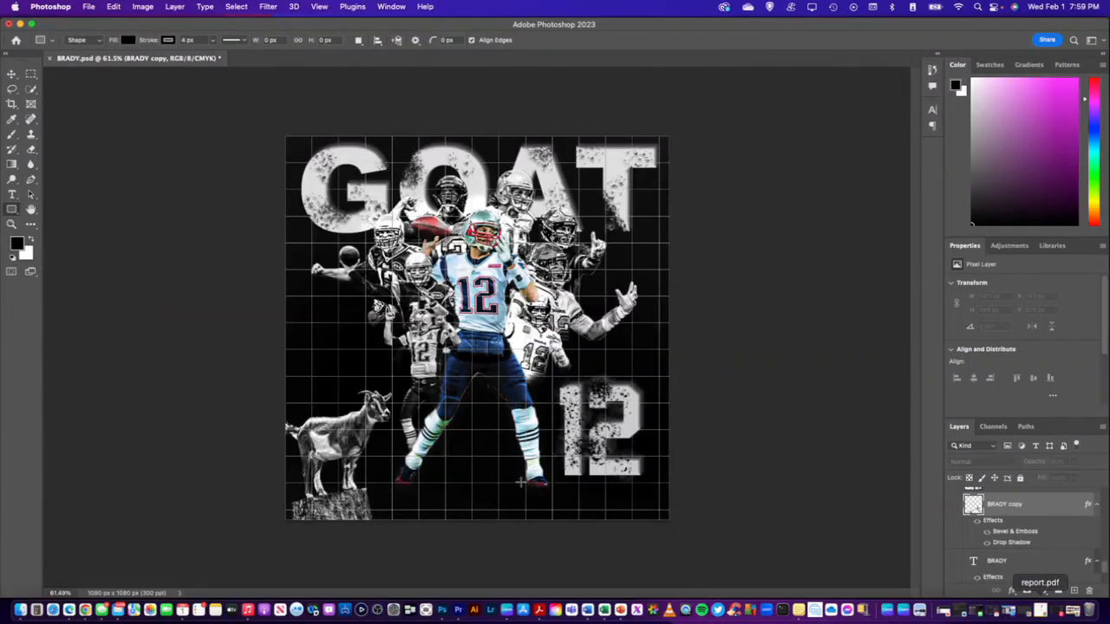
left_click_drag(552, 535, 392, 322)
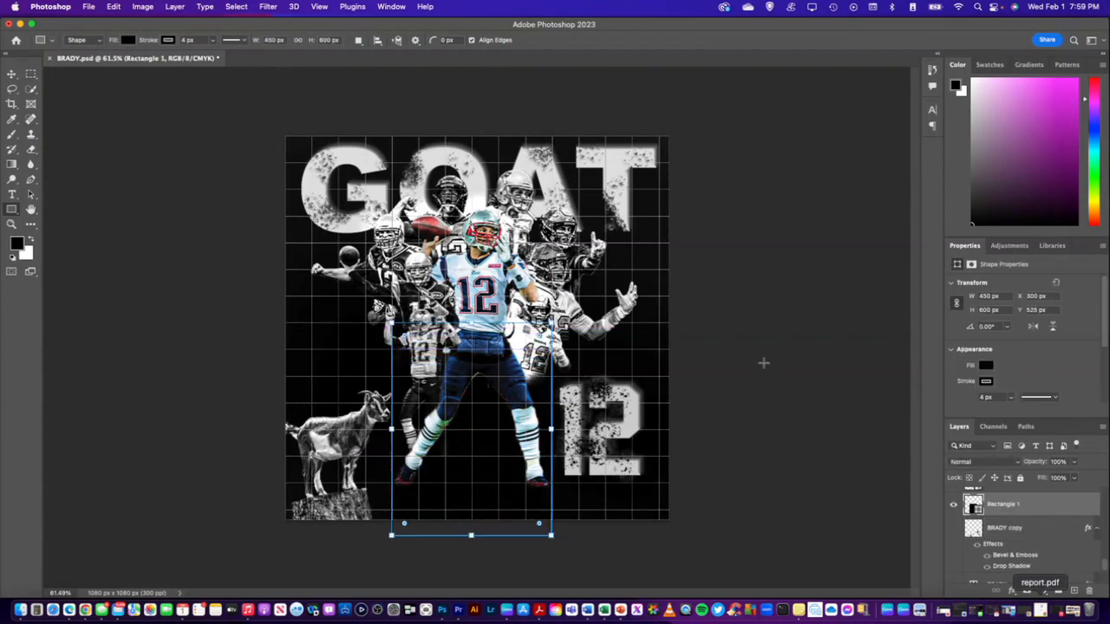
left_click(170, 41)
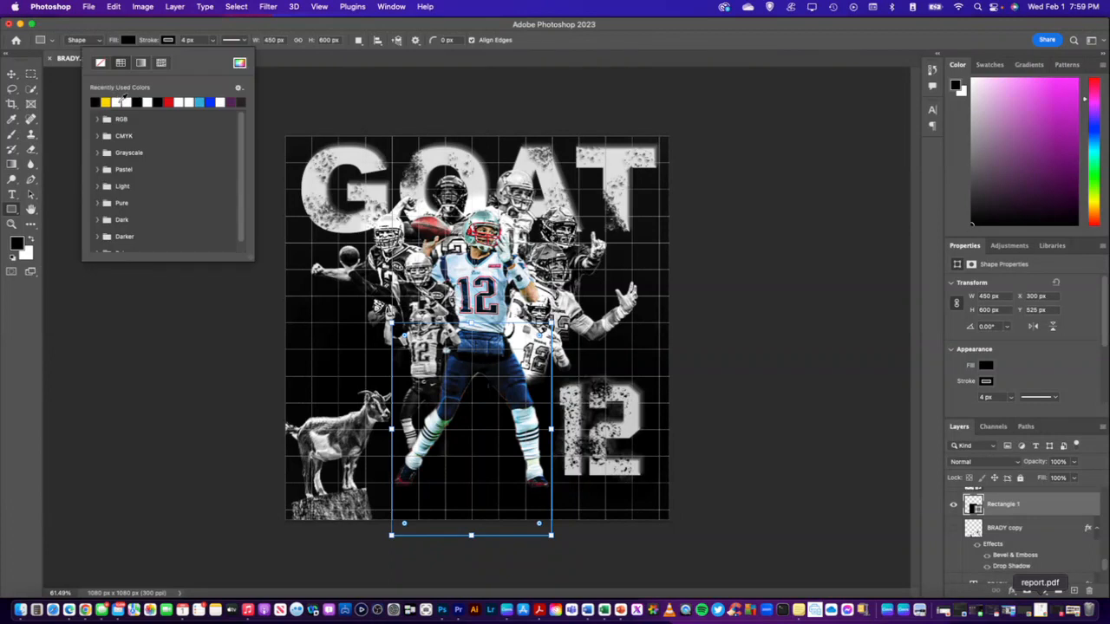
left_click(125, 102)
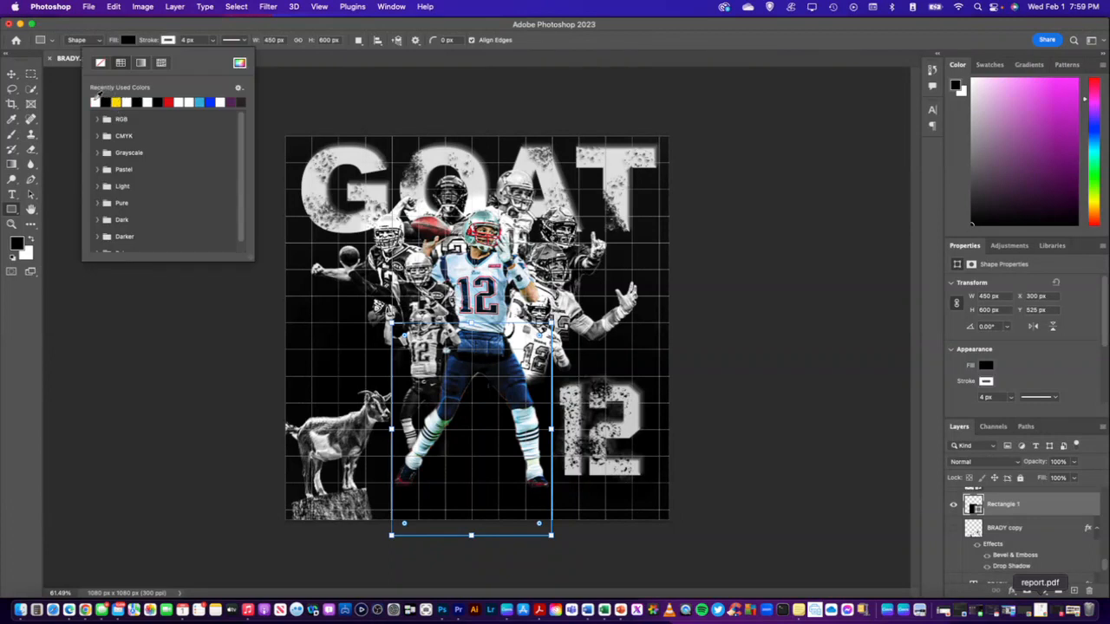
left_click(128, 41)
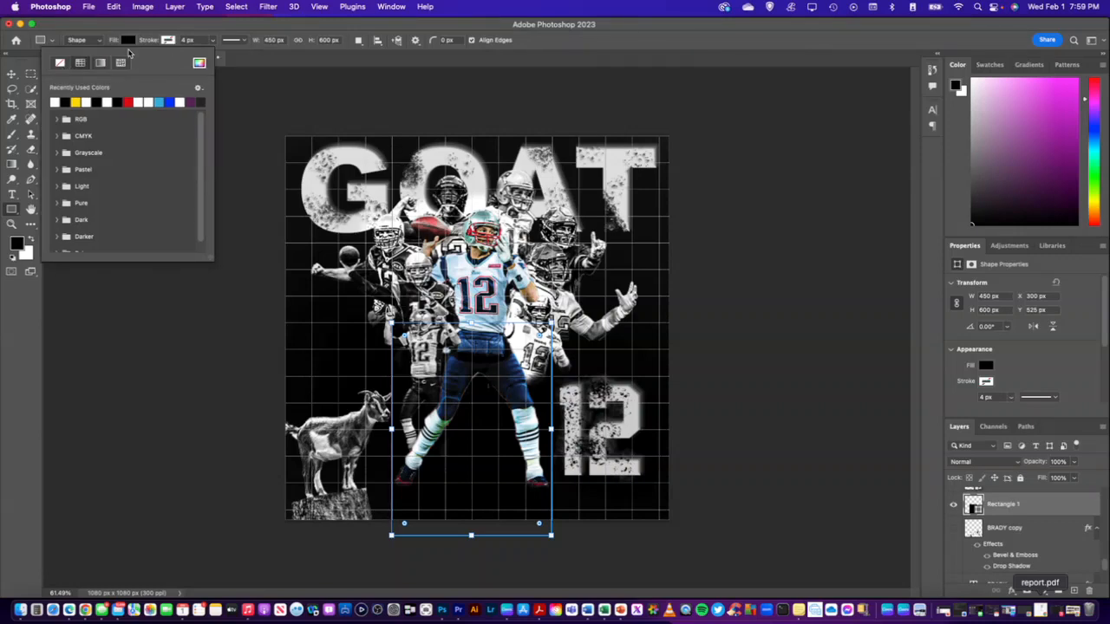
left_click(57, 99)
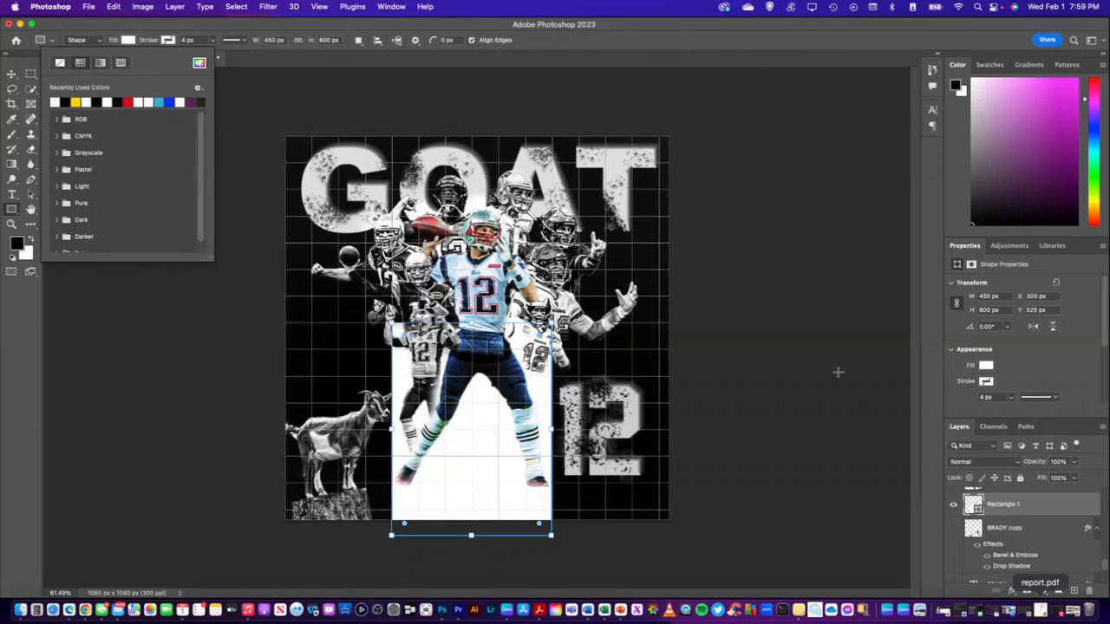
left_click(1049, 507)
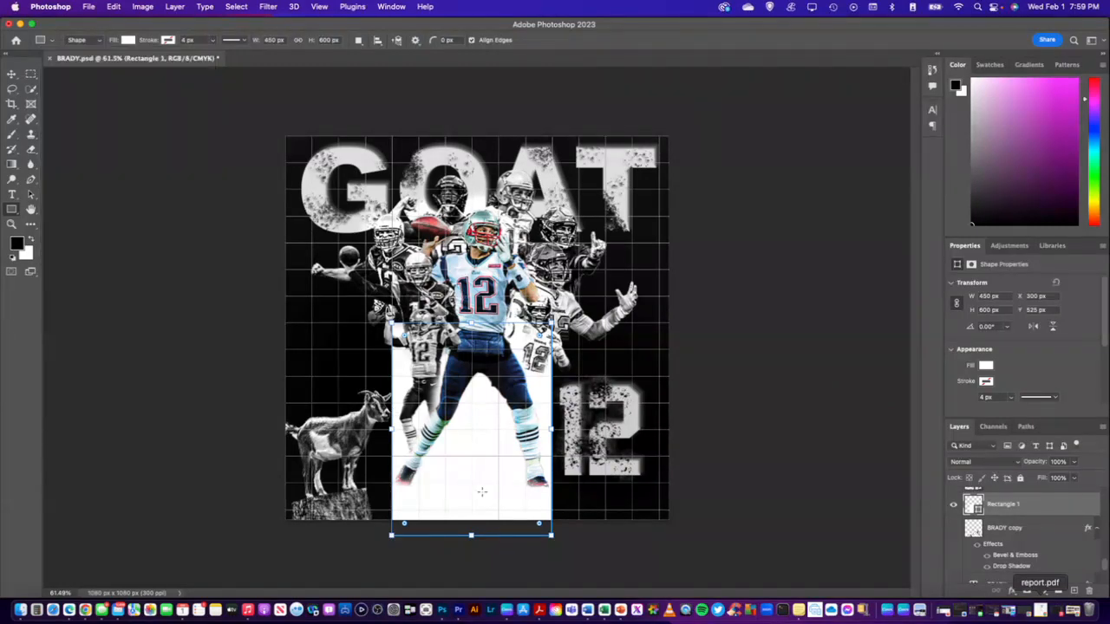
Move the white rectangle to about X 322 px, Y 553 px and rasterize its layer
left_click(12, 75)
left_click_drag(468, 427, 473, 458)
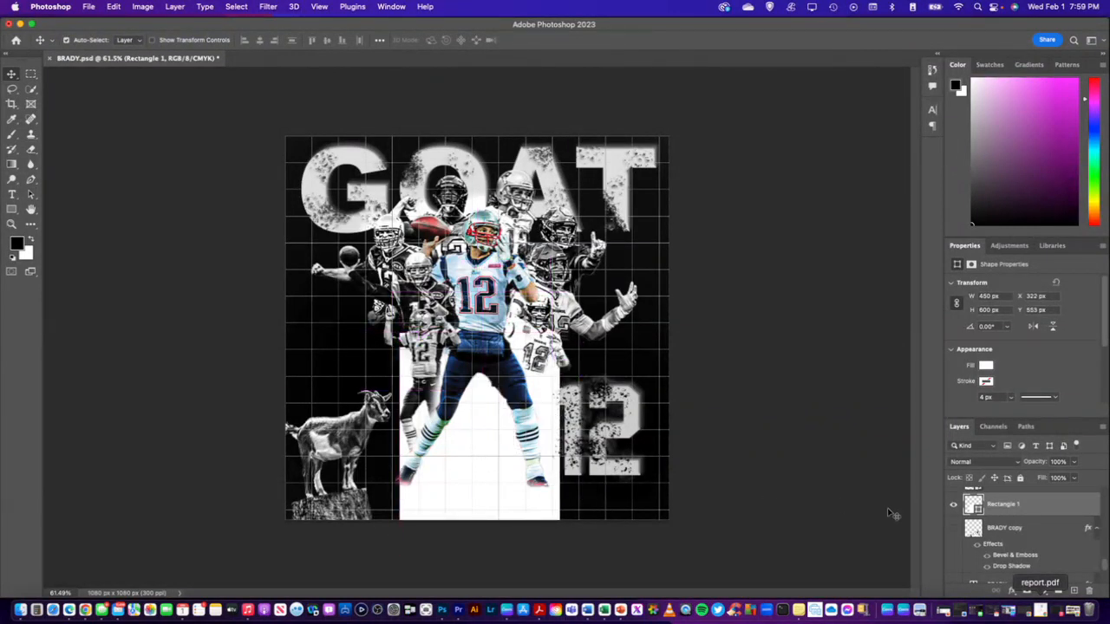
right_click(1027, 510)
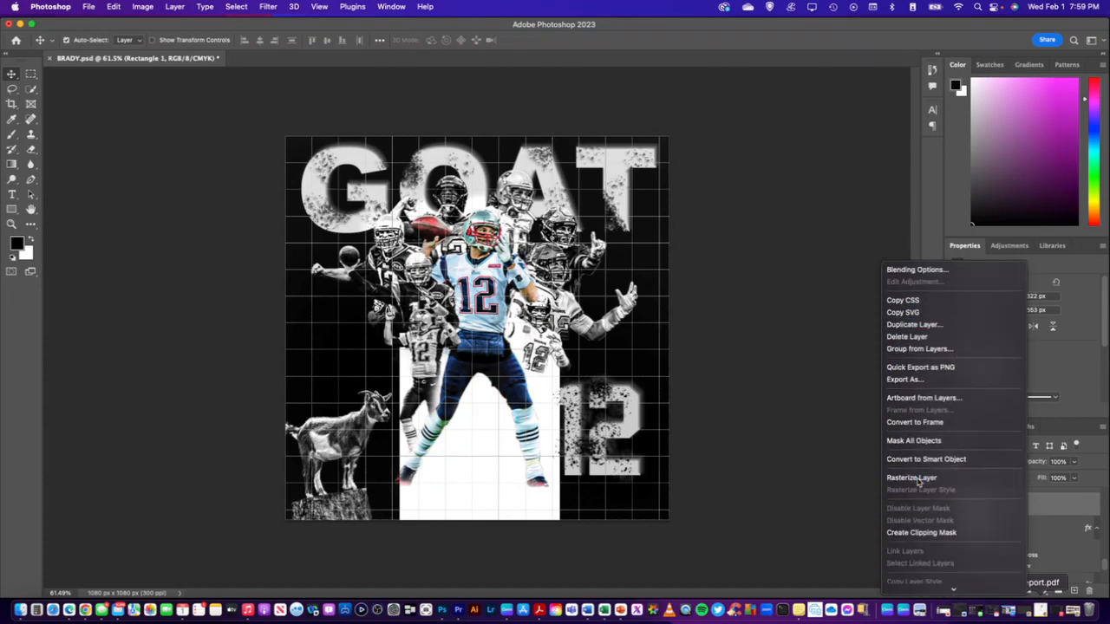
left_click(911, 490)
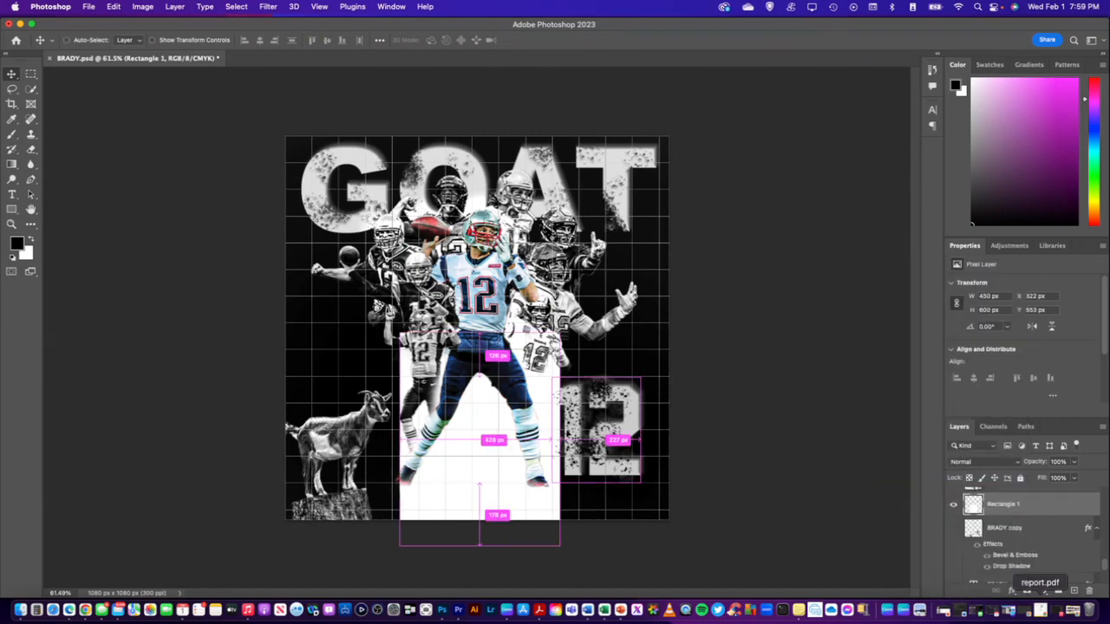
Distort the white rectangle into a trapezoid about 923 x 422 px, narrow between the player's knees and wide below the canvas
key("super+t")
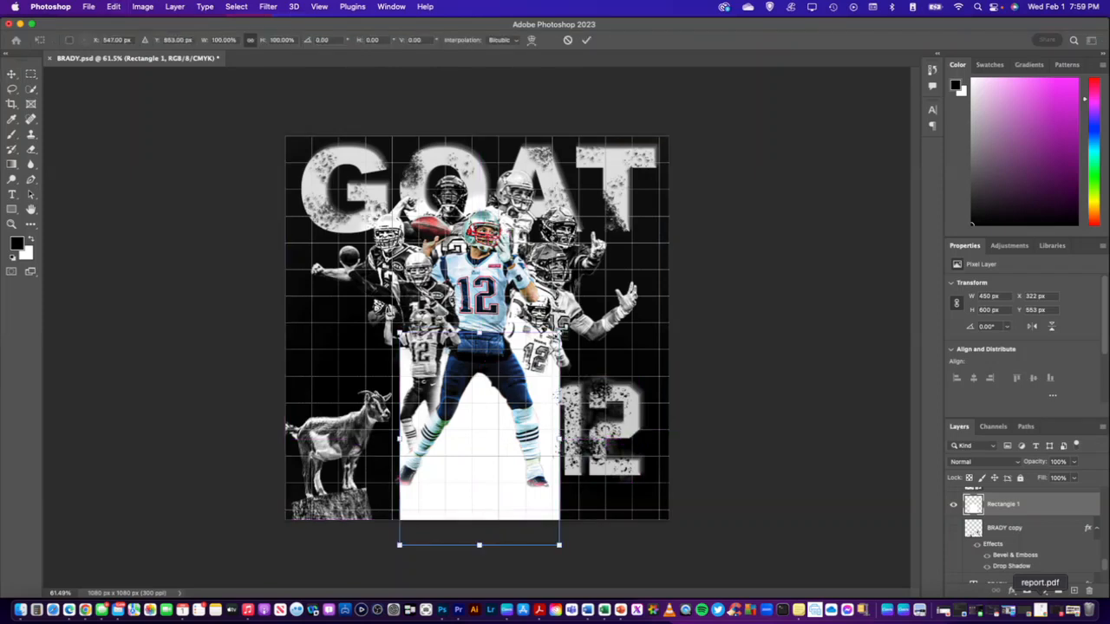
left_click_drag(558, 333, 451, 363)
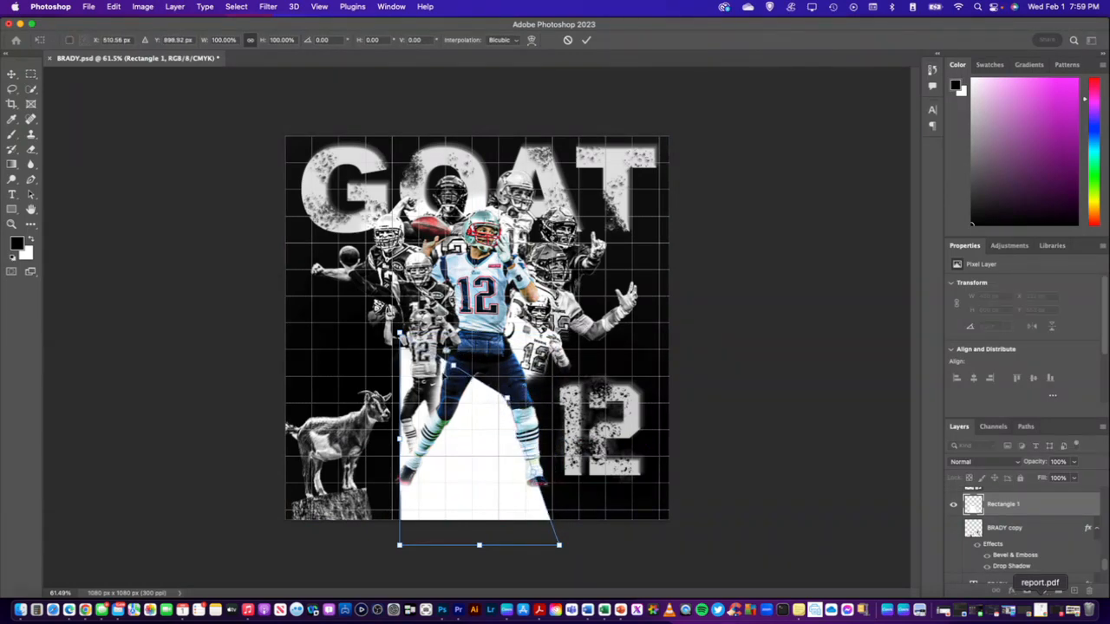
left_click_drag(400, 333, 487, 420)
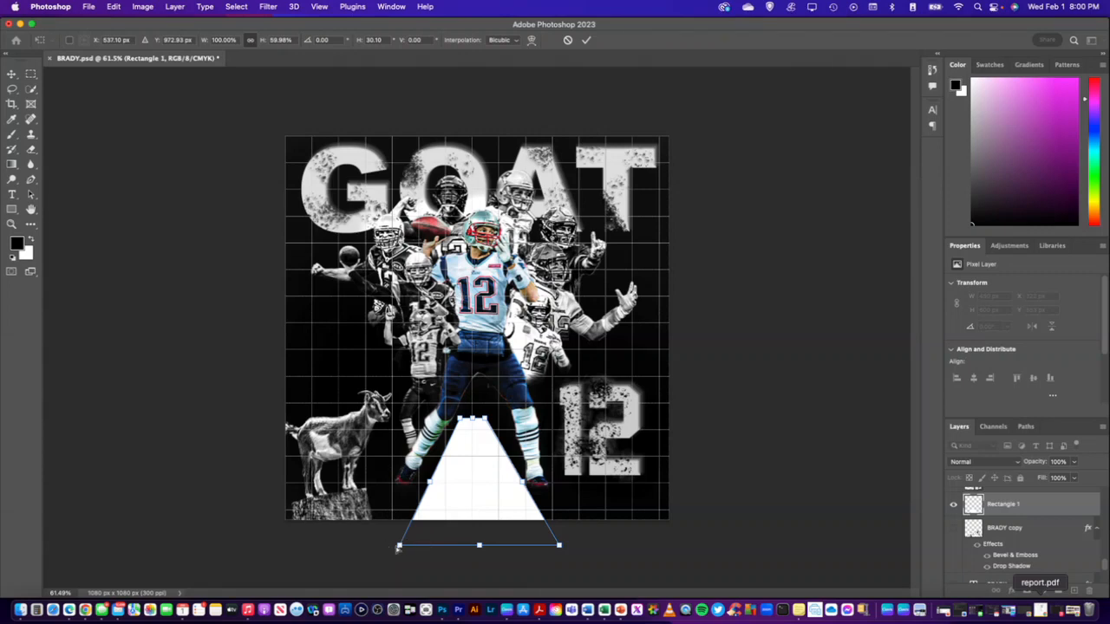
left_click_drag(398, 547, 357, 557)
left_click_drag(558, 547, 596, 574)
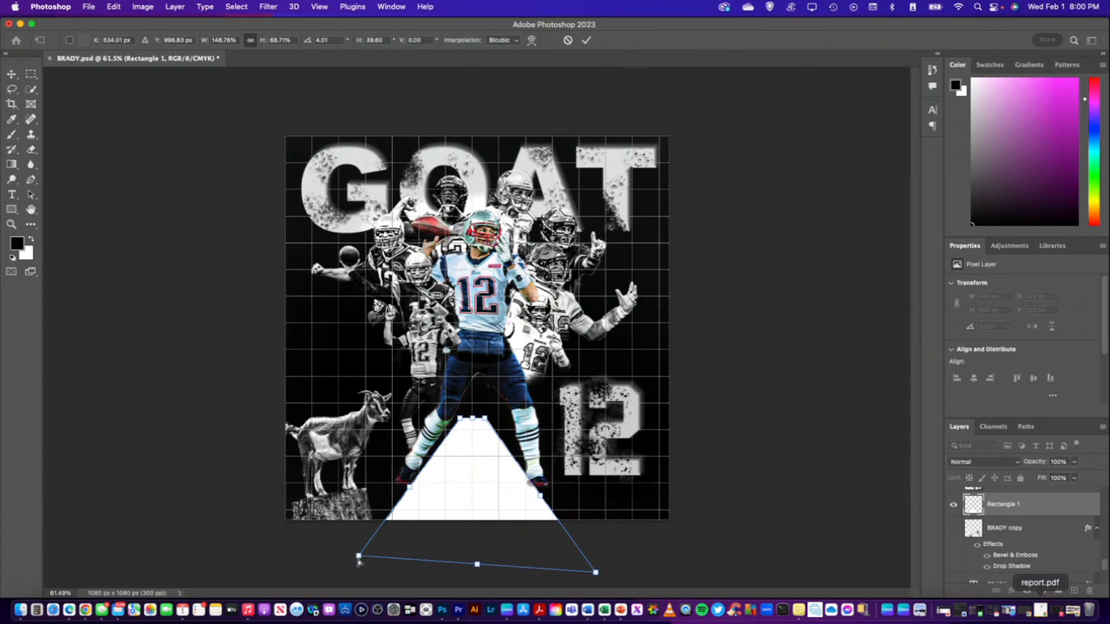
left_click_drag(357, 559, 309, 566)
left_click_drag(596, 573, 635, 570)
key("Return")
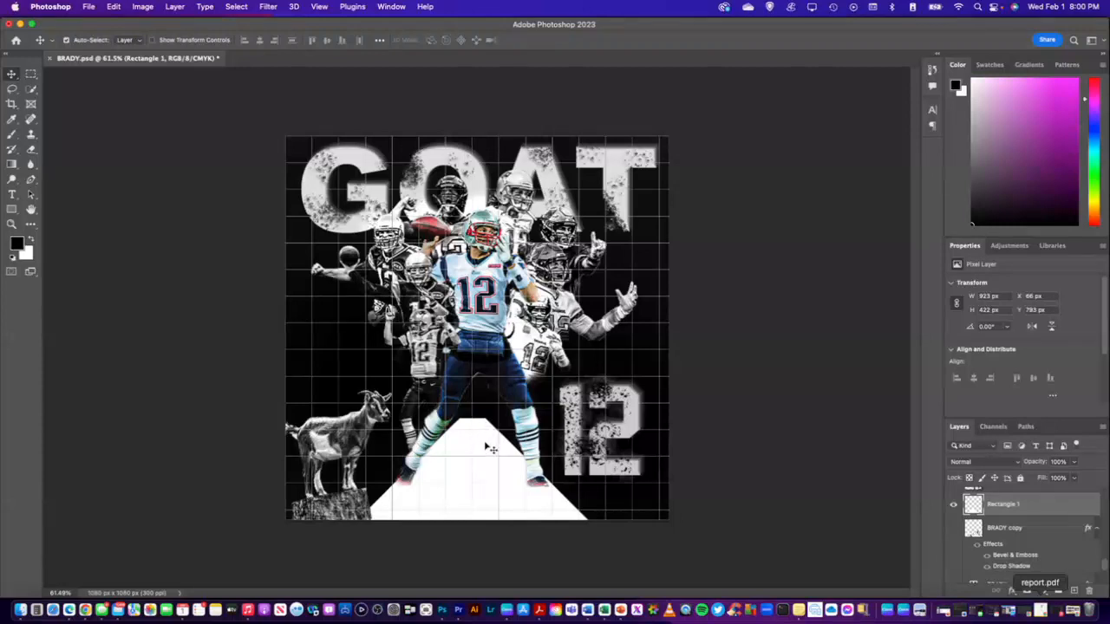
Widen the trapezoid's base on both sides and raise its top slightly, to about 1013 x 442 px overall
key("super")
key("super+t")
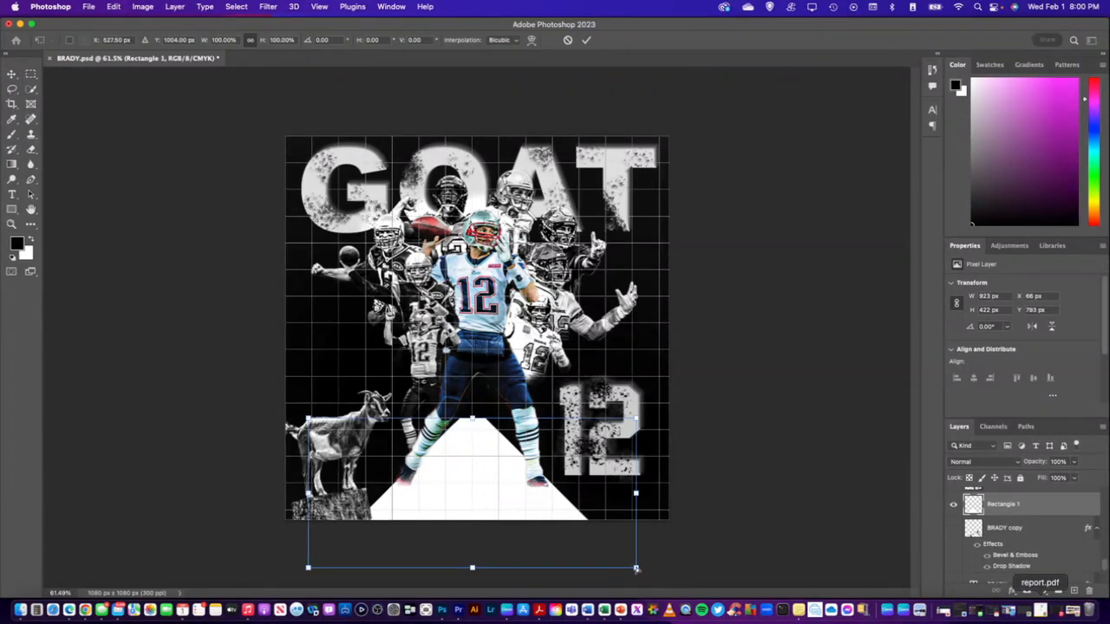
left_click_drag(636, 569, 652, 569)
key("super+z")
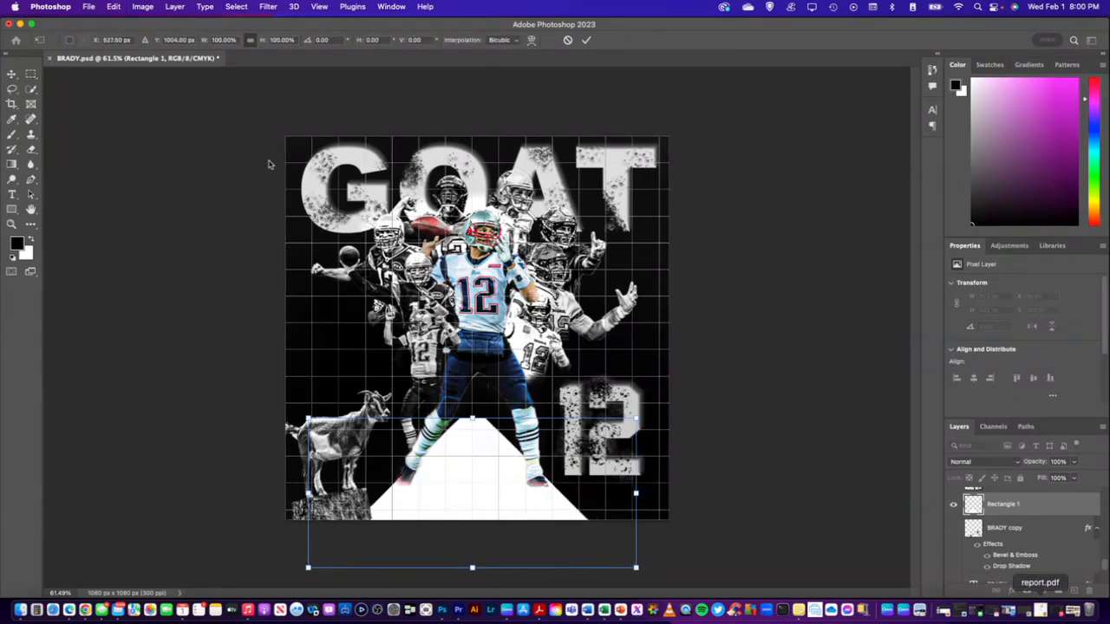
left_click(114, 6)
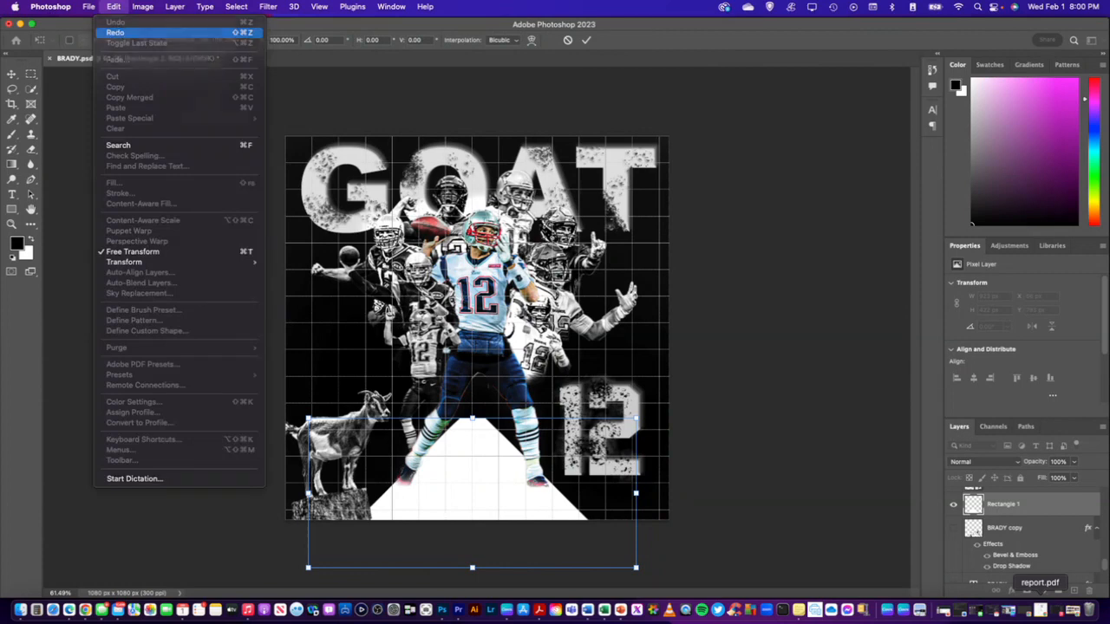
left_click(115, 32)
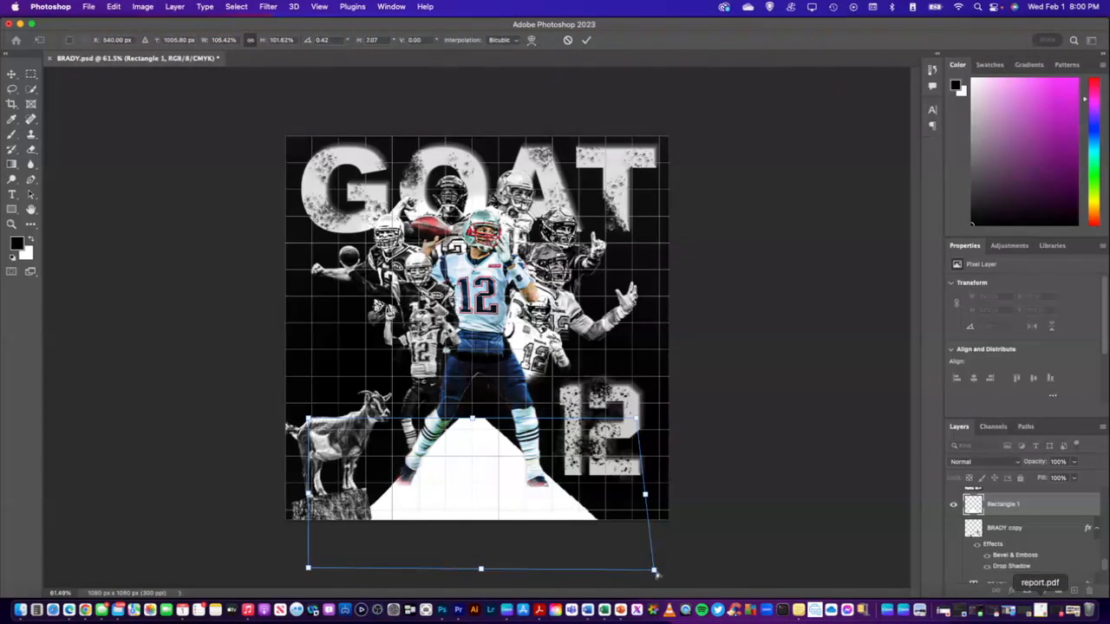
left_click_drag(653, 572, 656, 572)
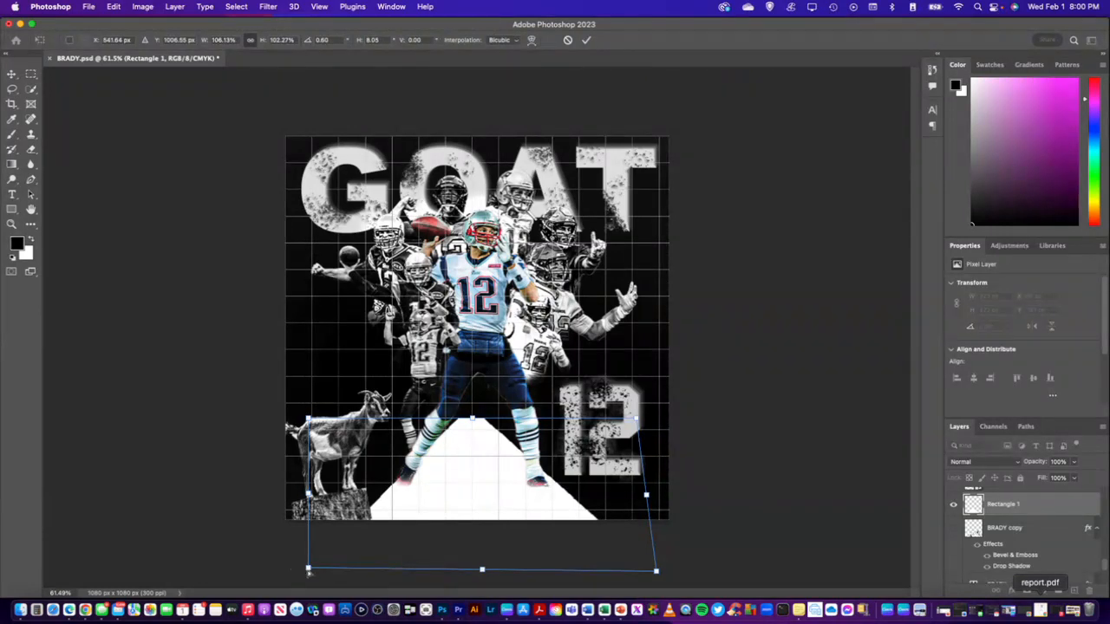
left_click_drag(308, 570, 296, 570)
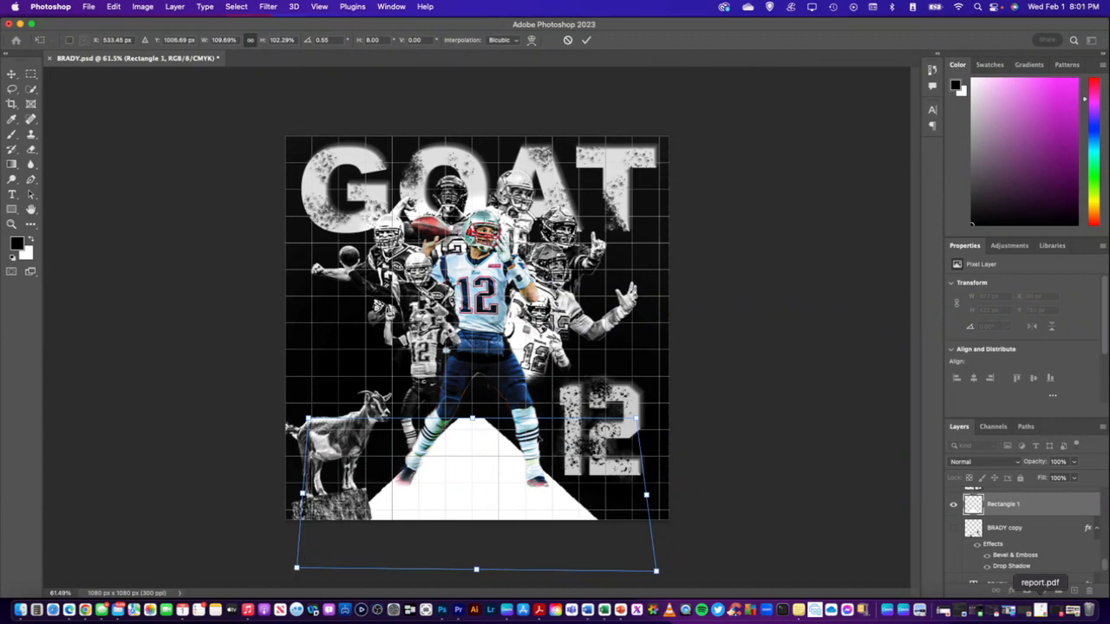
left_click_drag(475, 422, 474, 417)
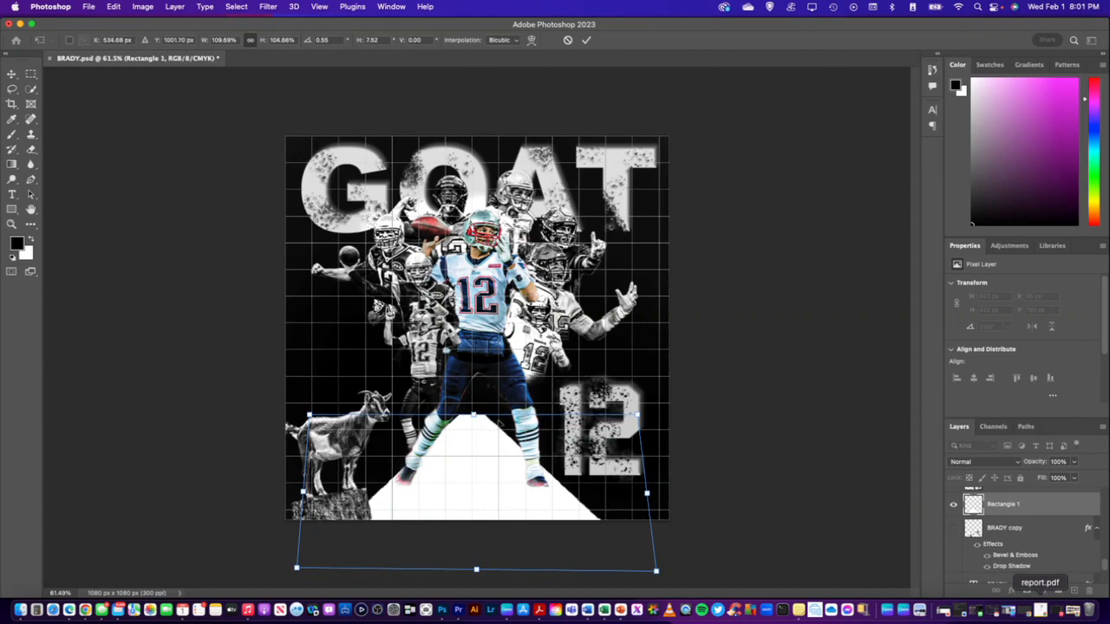
key("Return")
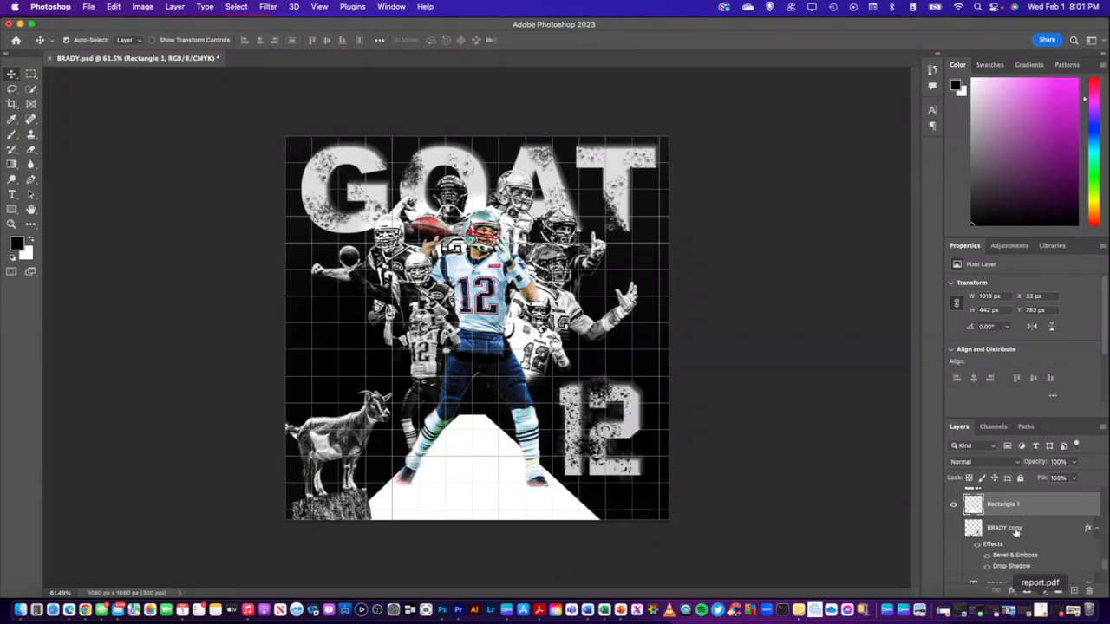
Add a layer mask to Rectangle 1 and set the brush to 35% opacity and 40% flow
left_click(1026, 590)
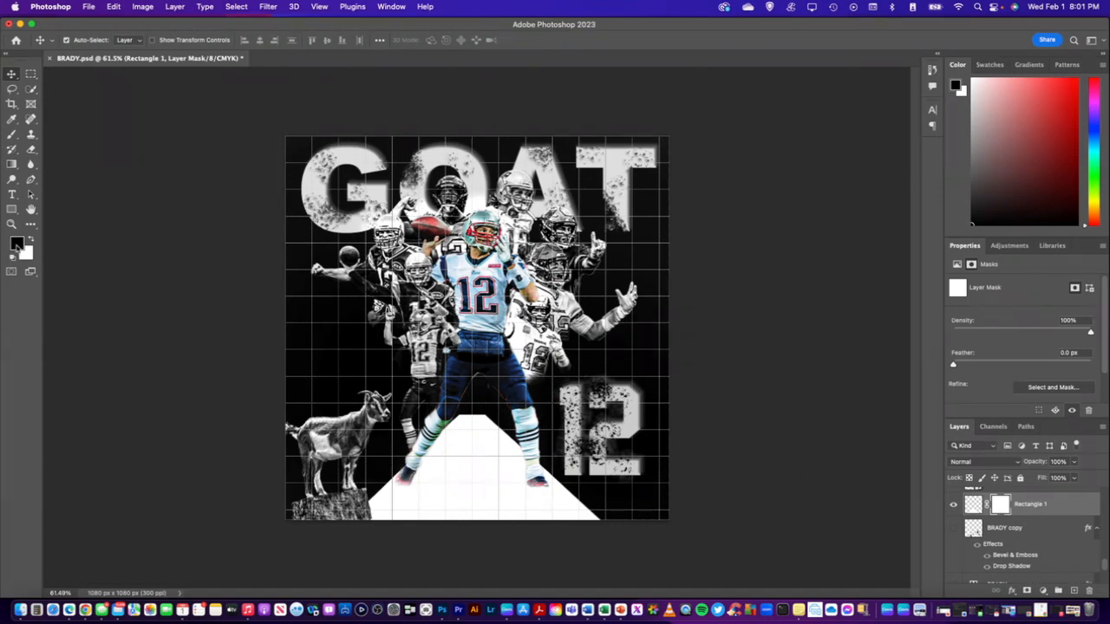
left_click(12, 135)
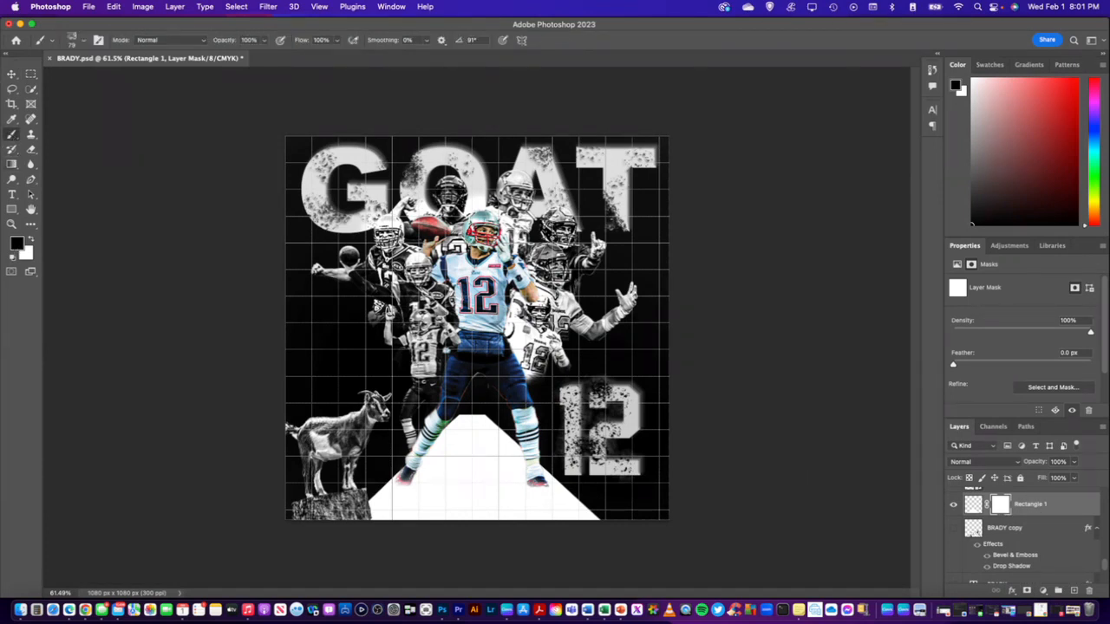
left_click(248, 40)
type("35")
left_click(320, 40)
type("40")
key("Return")
Try distressing the trapezoid's top and slanted edges by painting black textured brush dabs on its layer mask
mouse_move(466, 414)
left_mouse_down()
mouse_move(493, 417)
mouse_move(448, 415)
mouse_move(480, 416)
mouse_move(456, 416)
mouse_move(466, 417)
left_mouse_up()
key("super+z")
key("super+z")
key("super+z")
key("super+z")
key("super+z")
left_click_drag(472, 418, 458, 415)
left_click(469, 422)
key("super+z")
left_click_drag(594, 516, 559, 479)
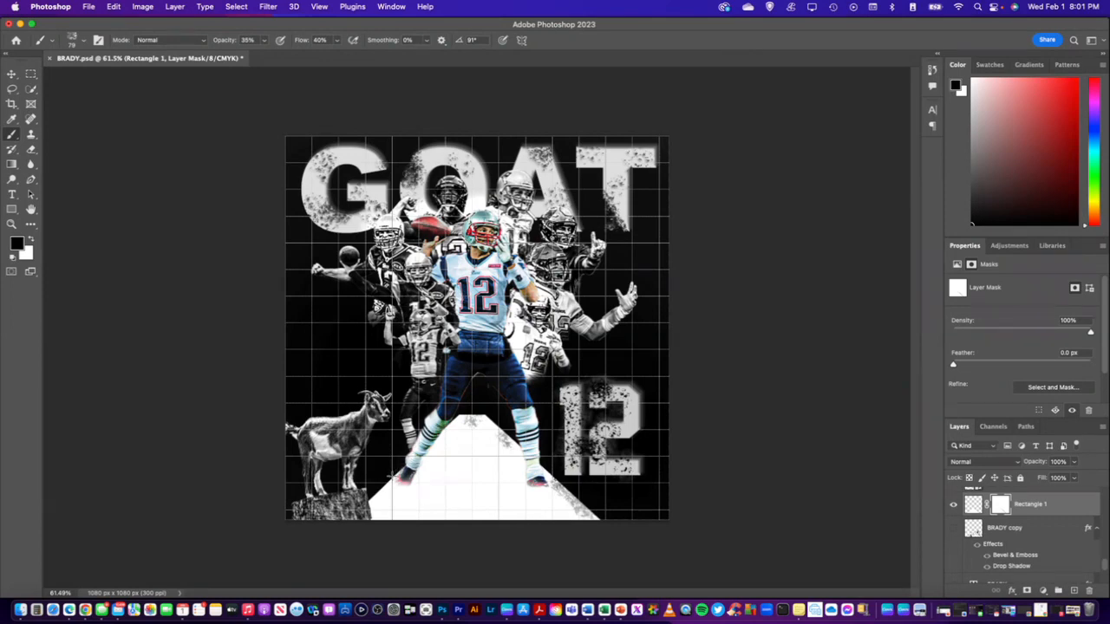
mouse_move(387, 479)
left_mouse_down()
mouse_move(373, 499)
mouse_move(389, 485)
left_mouse_up()
left_click(394, 502)
left_click_drag(592, 509, 475, 414)
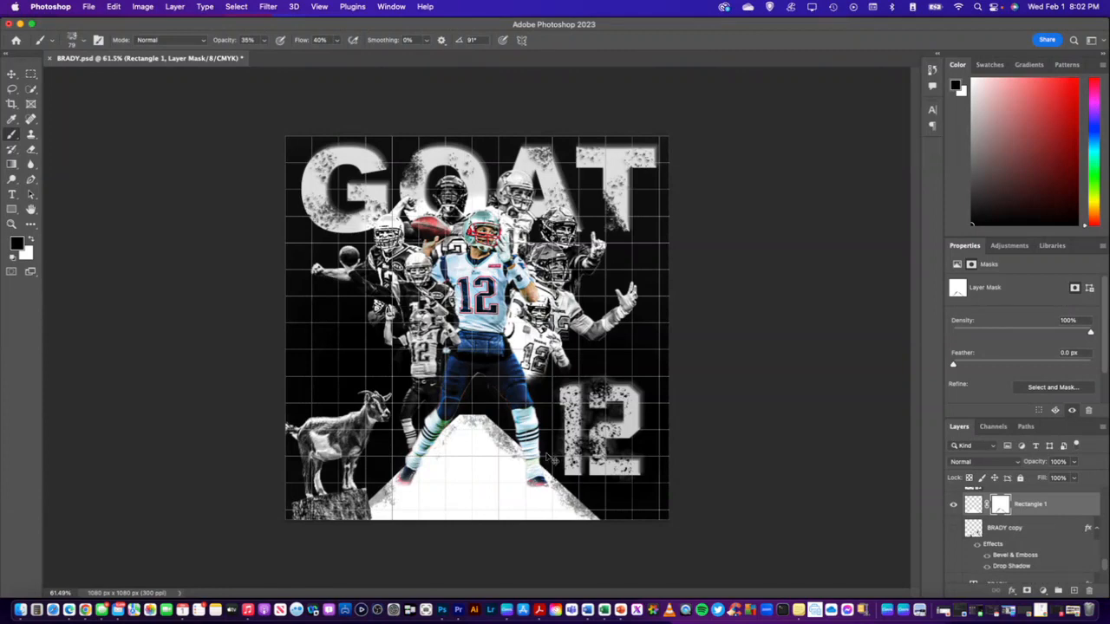
Undo all the brush strokes painted on the Rectangle 1 layer mask
key("super+z")
key("super+z")
key("super+z")
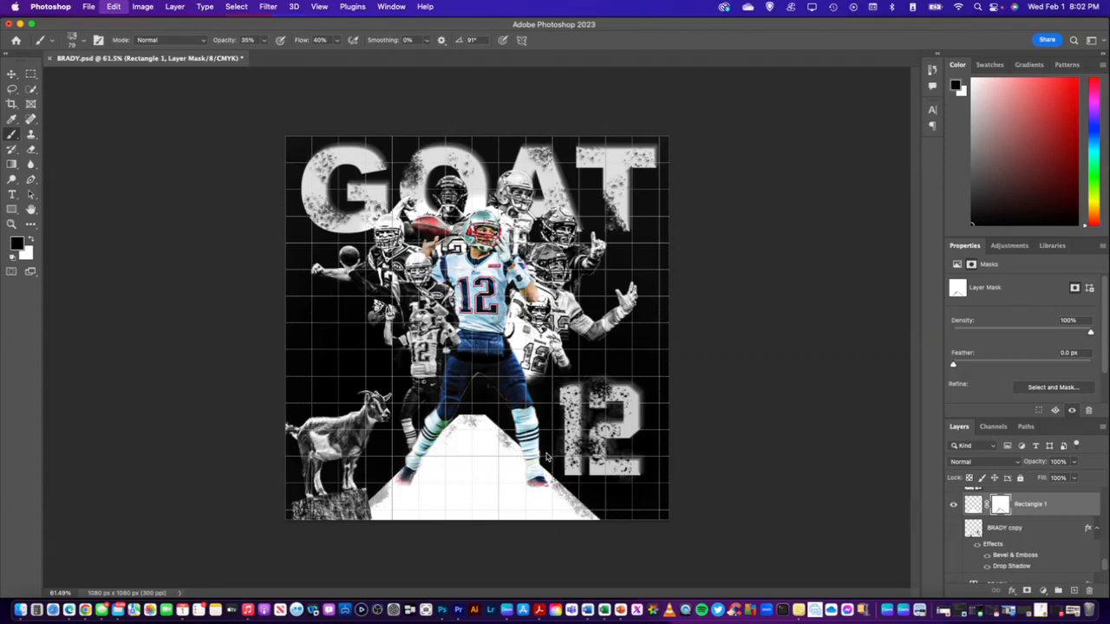
key("super+z")
key("super+z")
key("super+z")
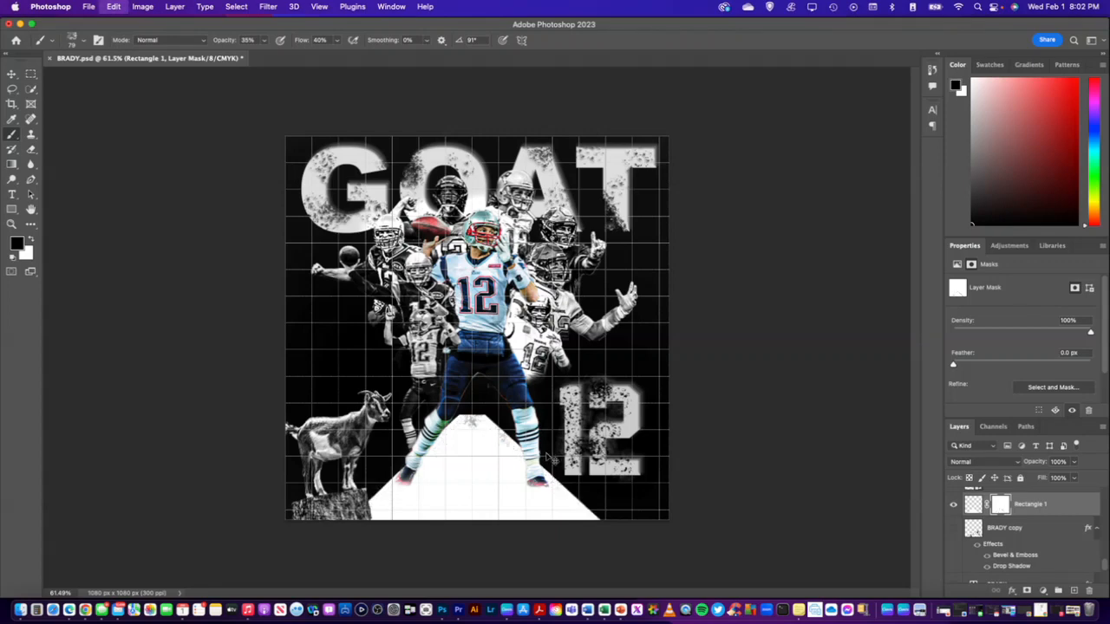
key("super+z")
key("super+z")
key("super+z")
key("super+z")
Duplicate the Rectangle 1 layer and hide the original, leaving the Rectangle 1 copy visible
right_click(1005, 505)
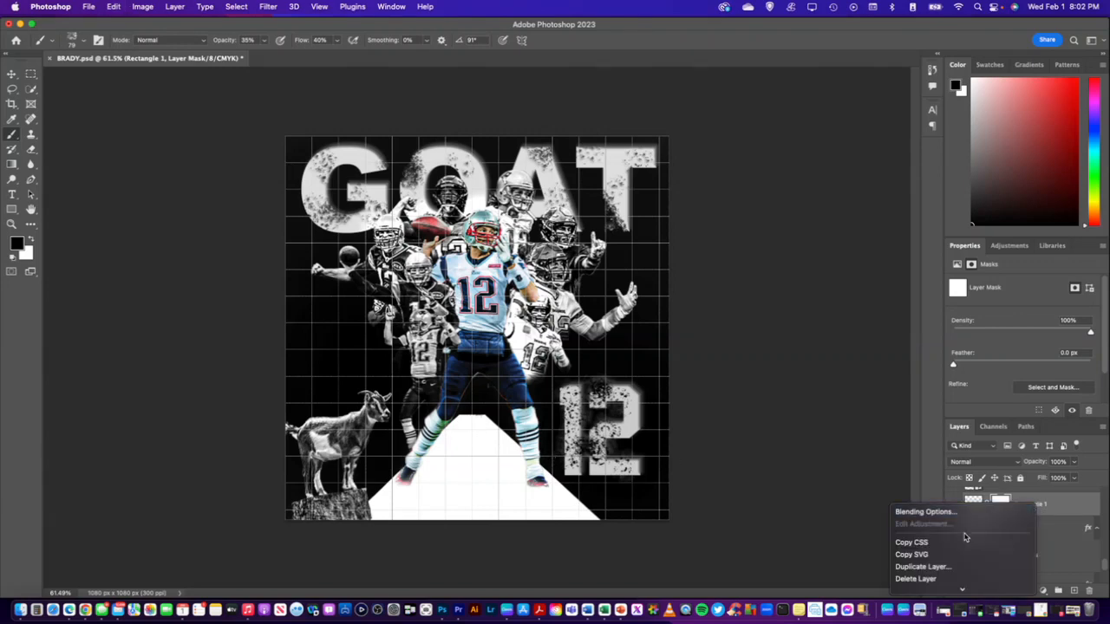
left_click(950, 568)
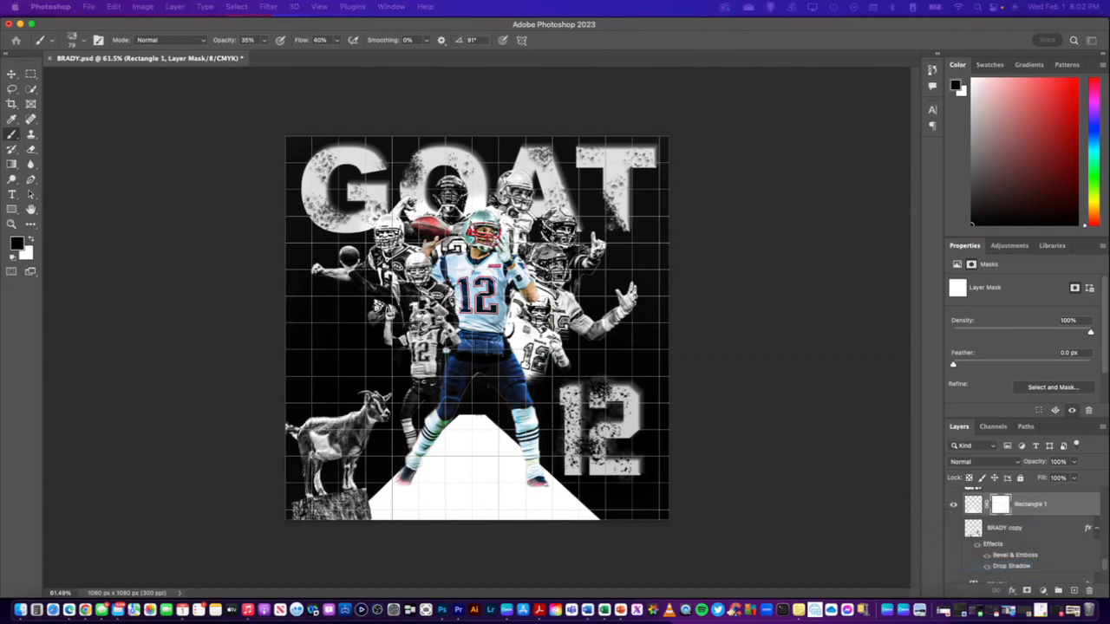
left_click(973, 504)
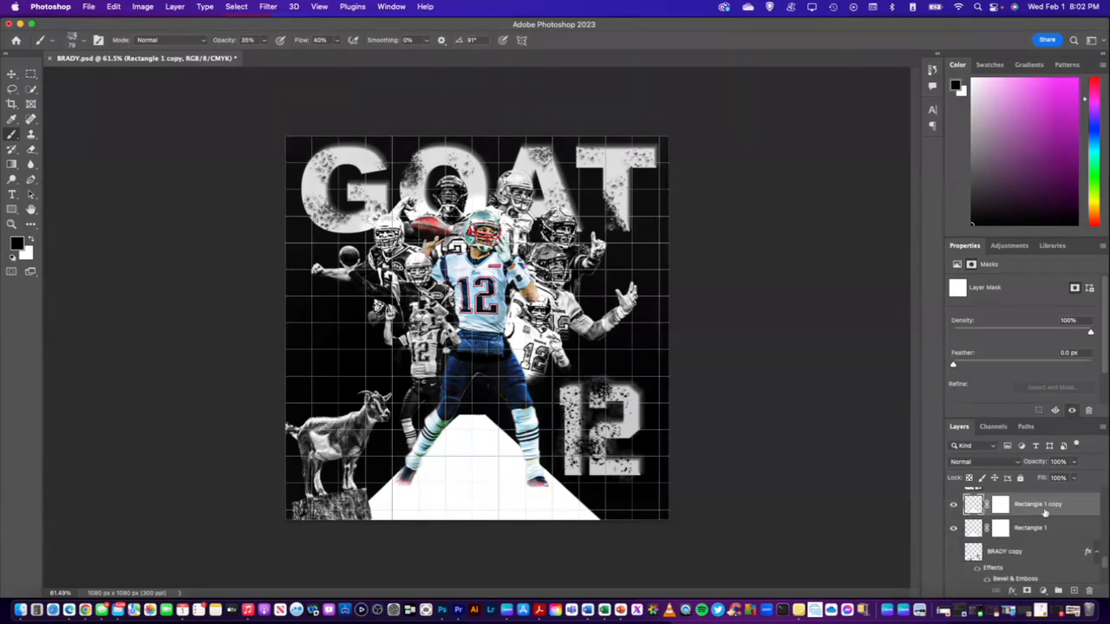
left_click(954, 504)
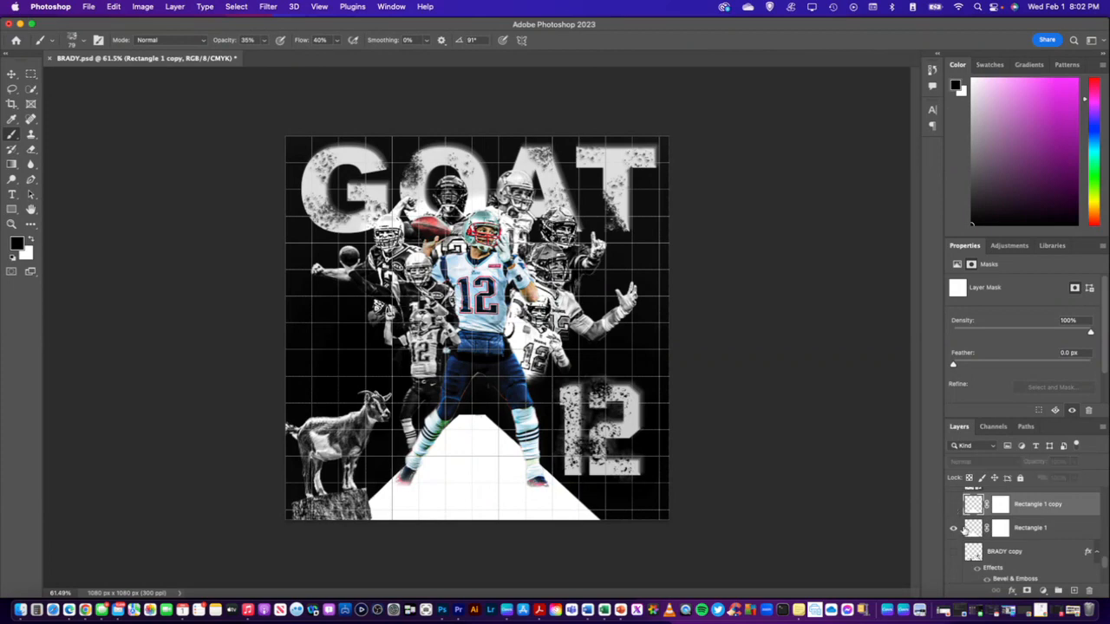
left_click(1022, 531)
left_click(955, 529)
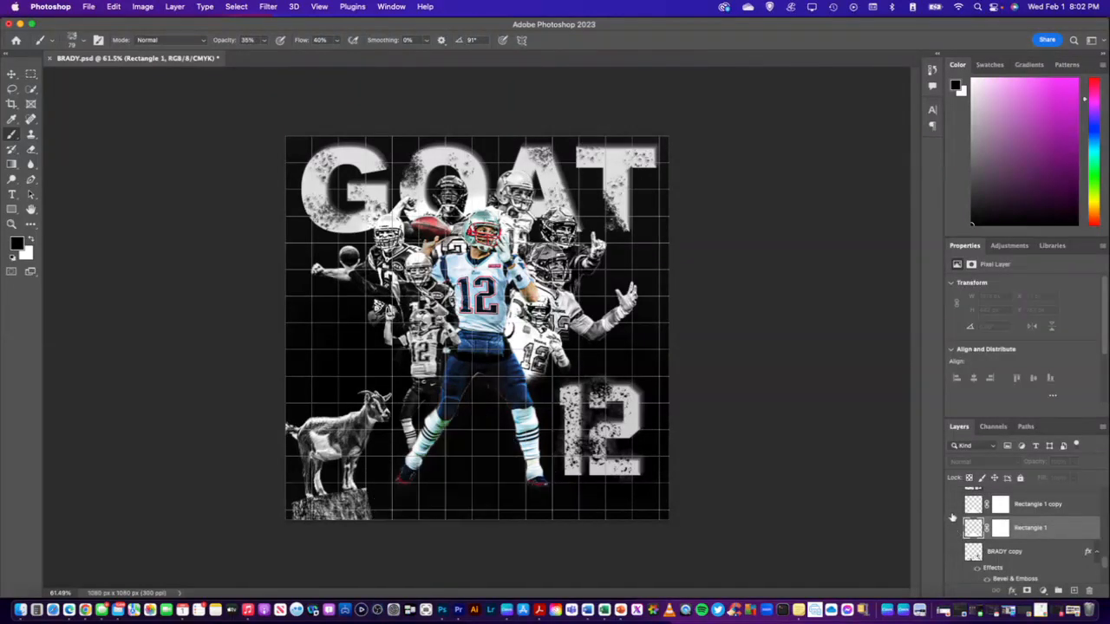
left_click(954, 506)
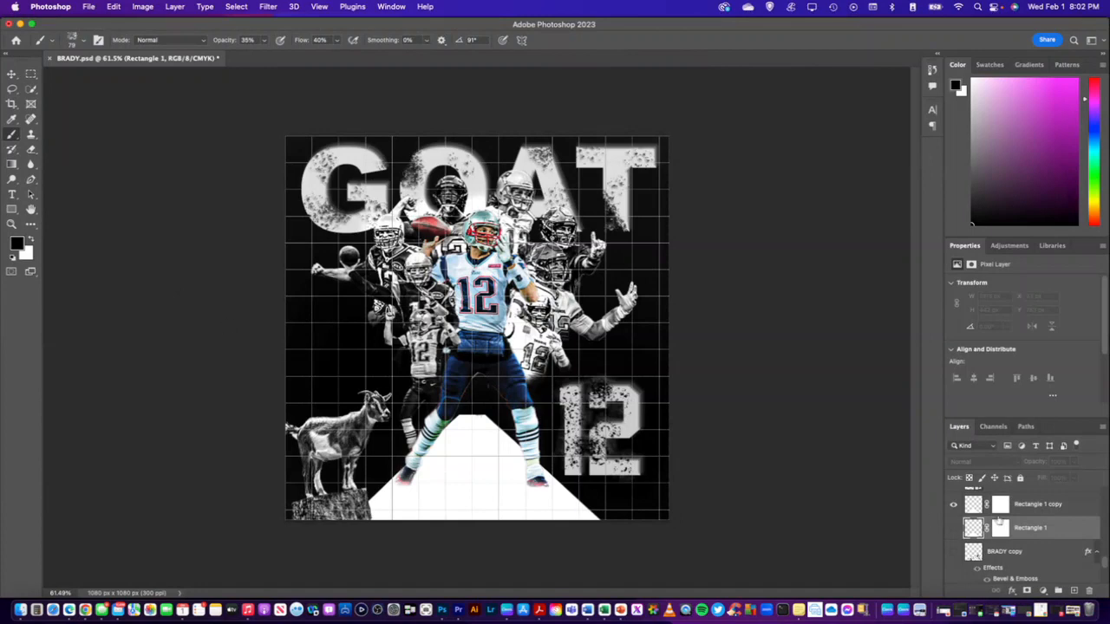
Fade the trapezoid's top edge by painting black with a Soft Round brush on the Rectangle 1 copy's layer mask
left_click(1000, 505)
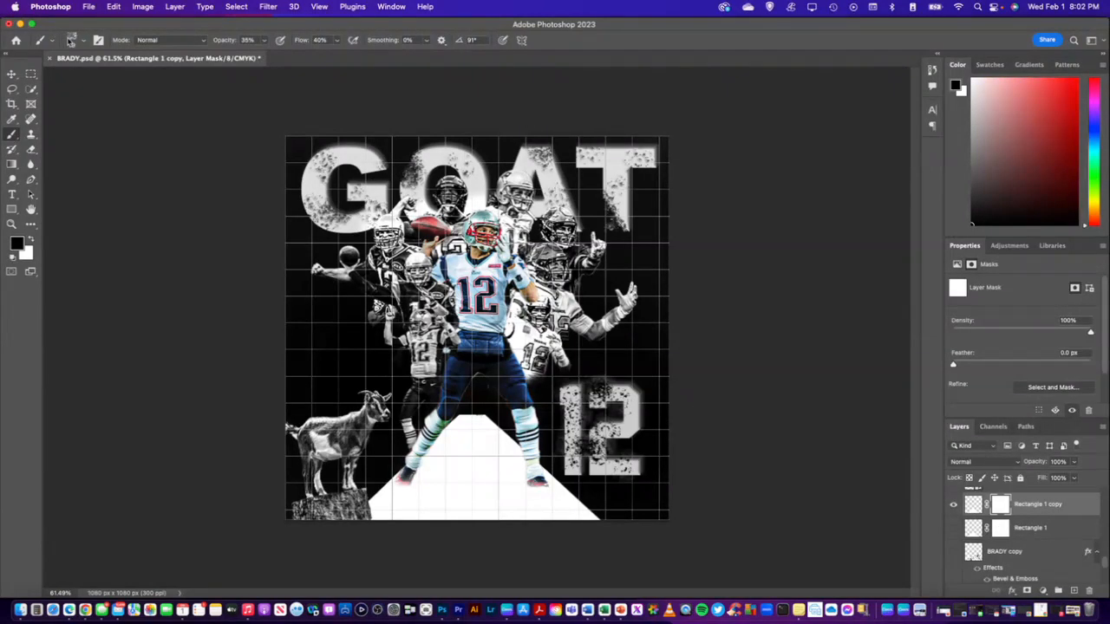
left_click(78, 43)
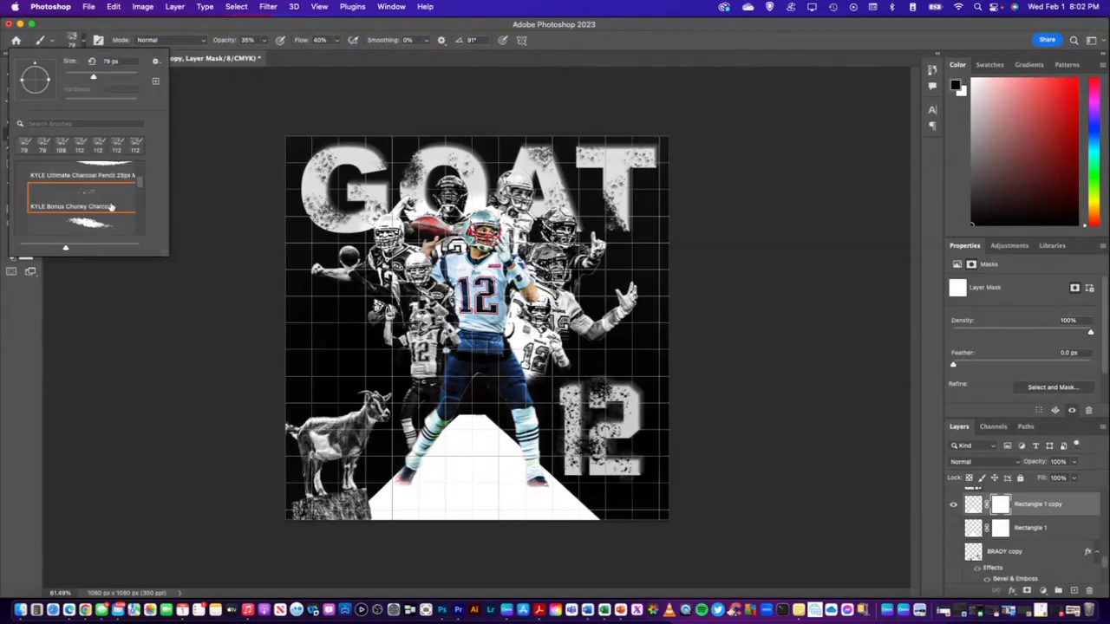
scroll(96, 197, "up", 10)
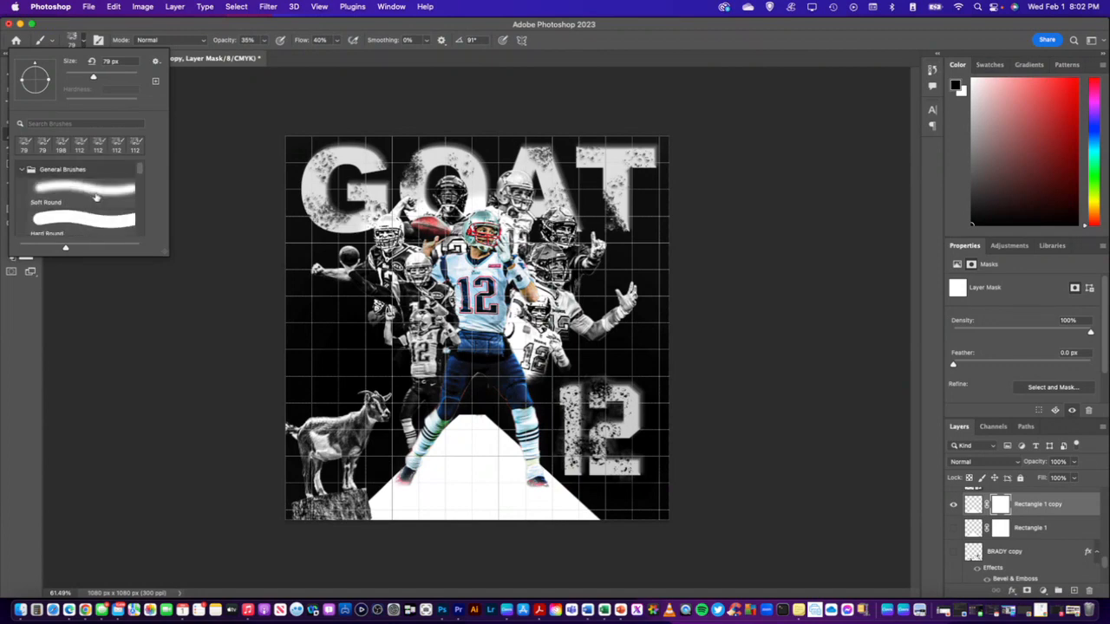
left_click(93, 193)
left_click(178, 85)
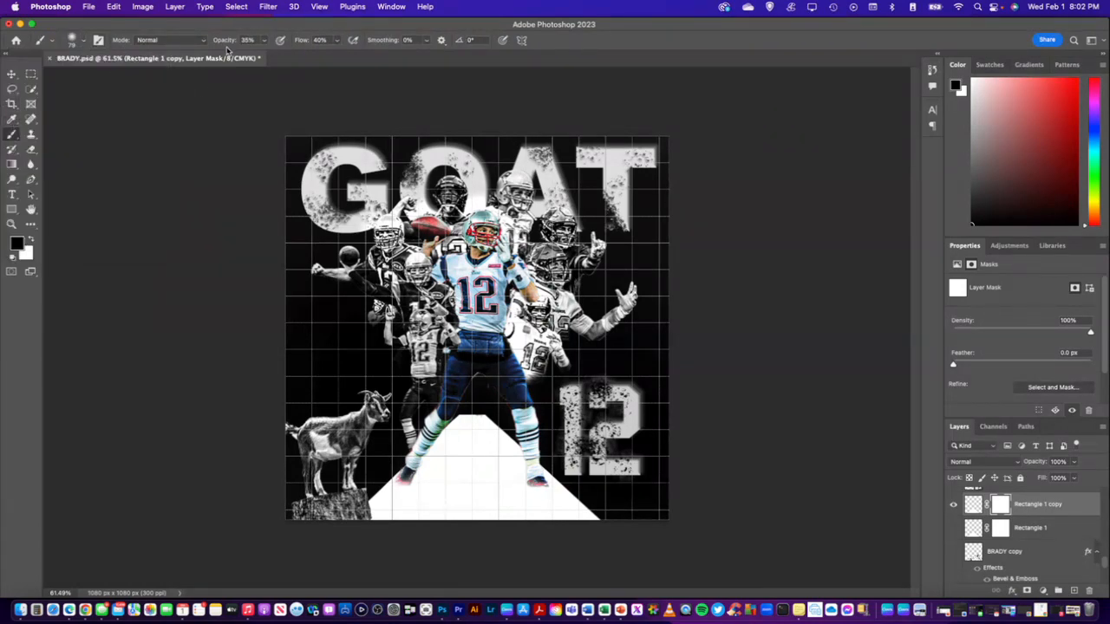
mouse_move(473, 413)
left_mouse_down()
mouse_move(458, 413)
mouse_move(500, 412)
mouse_move(425, 412)
mouse_move(513, 404)
mouse_move(438, 415)
mouse_move(469, 418)
mouse_move(486, 414)
mouse_move(433, 411)
mouse_move(470, 407)
left_mouse_up()
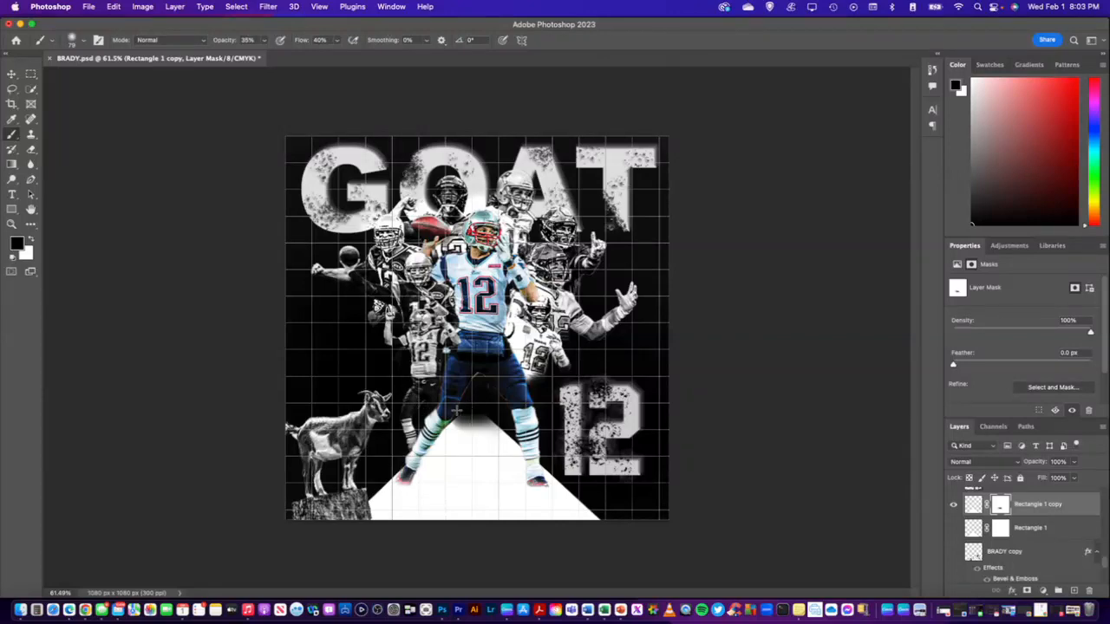
mouse_move(453, 433)
left_mouse_down()
mouse_move(512, 426)
mouse_move(404, 424)
mouse_move(503, 429)
mouse_move(442, 433)
mouse_move(502, 418)
mouse_move(438, 419)
left_mouse_up()
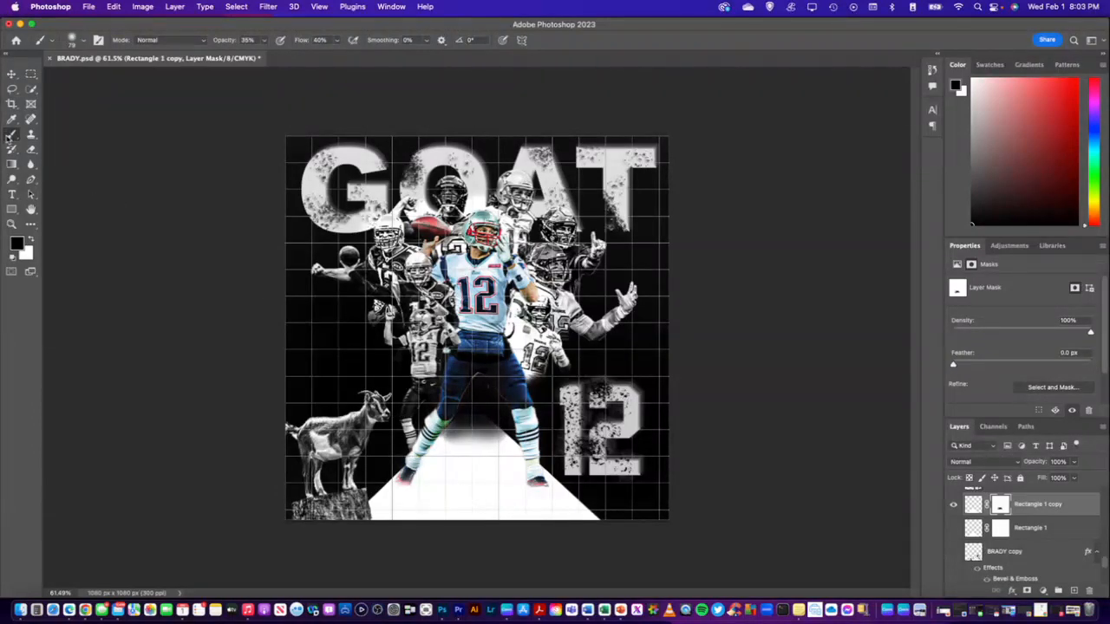
Partly restore the faded area below the trapezoid's top by painting white at 15% brush opacity on the mask
left_click(32, 239)
left_click(243, 40)
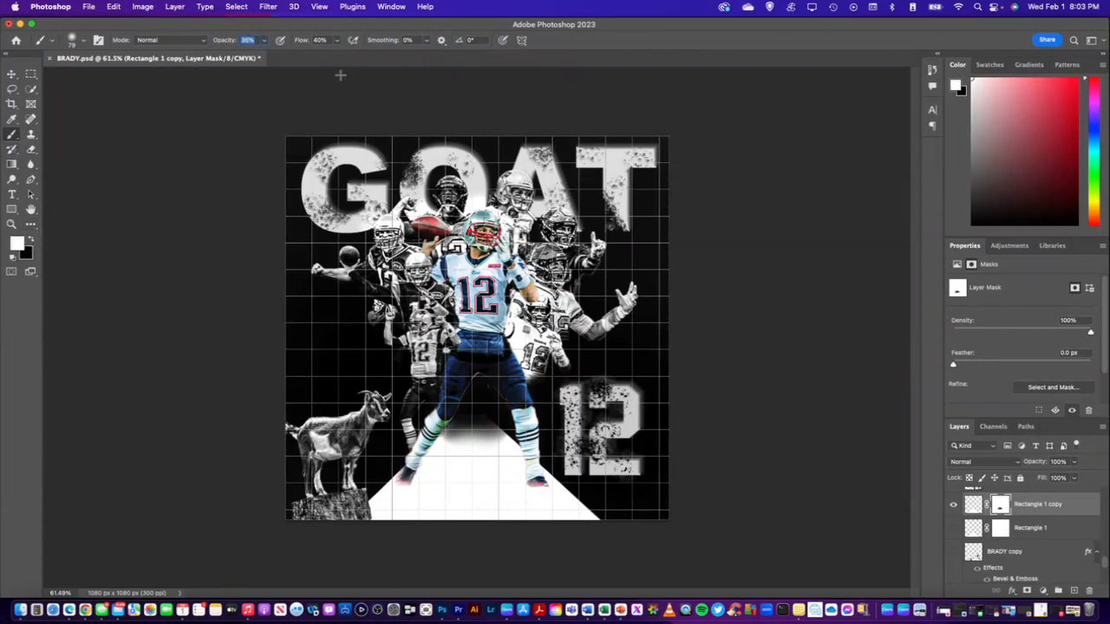
type("15")
left_click_drag(478, 439, 433, 422)
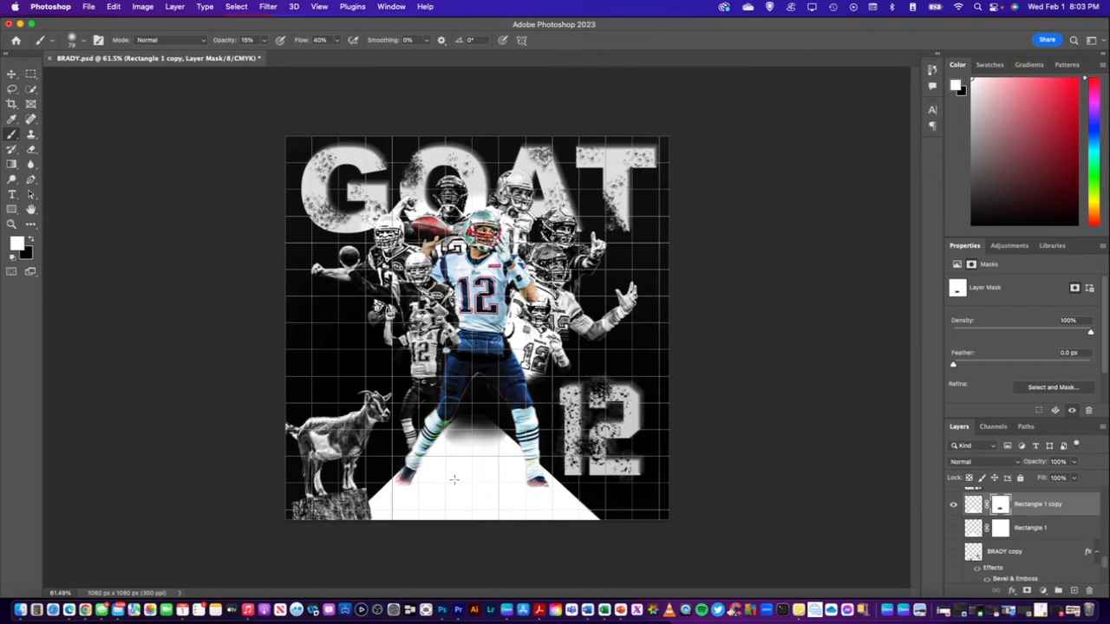
left_click_drag(472, 460, 450, 430)
mouse_move(489, 464)
left_mouse_down()
mouse_move(449, 433)
mouse_move(465, 431)
left_mouse_up()
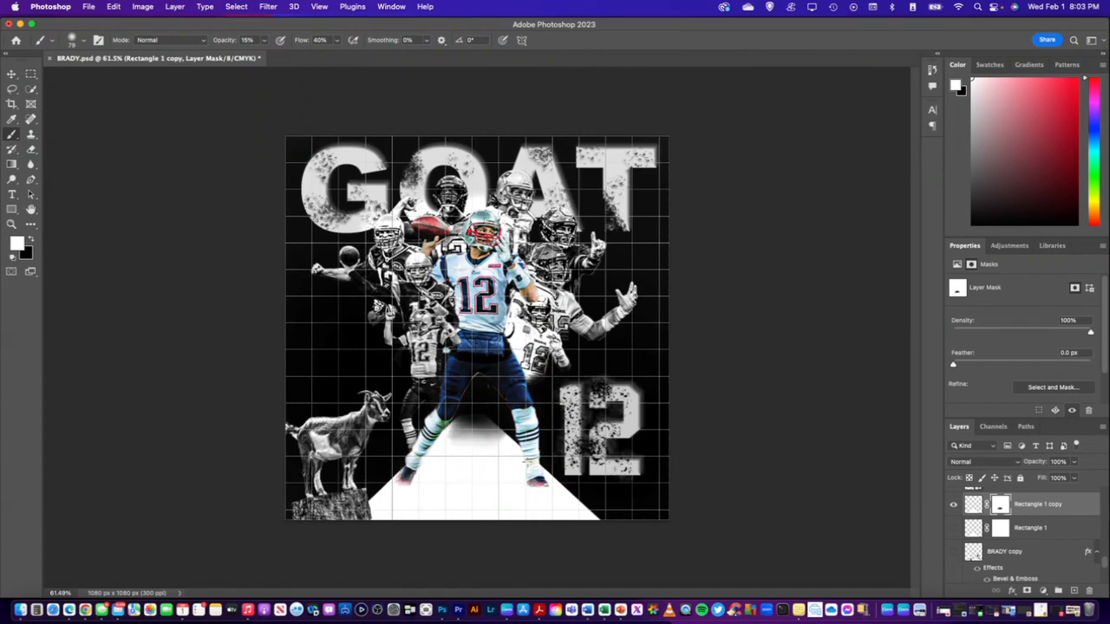
left_click_drag(526, 462, 482, 428)
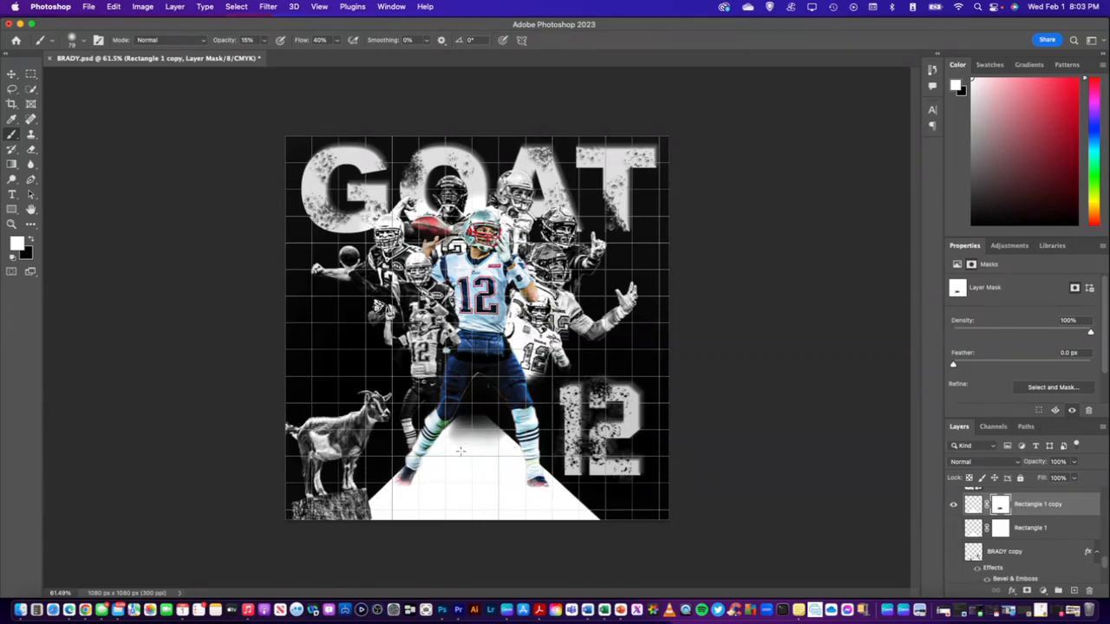
left_click_drag(485, 443, 467, 460)
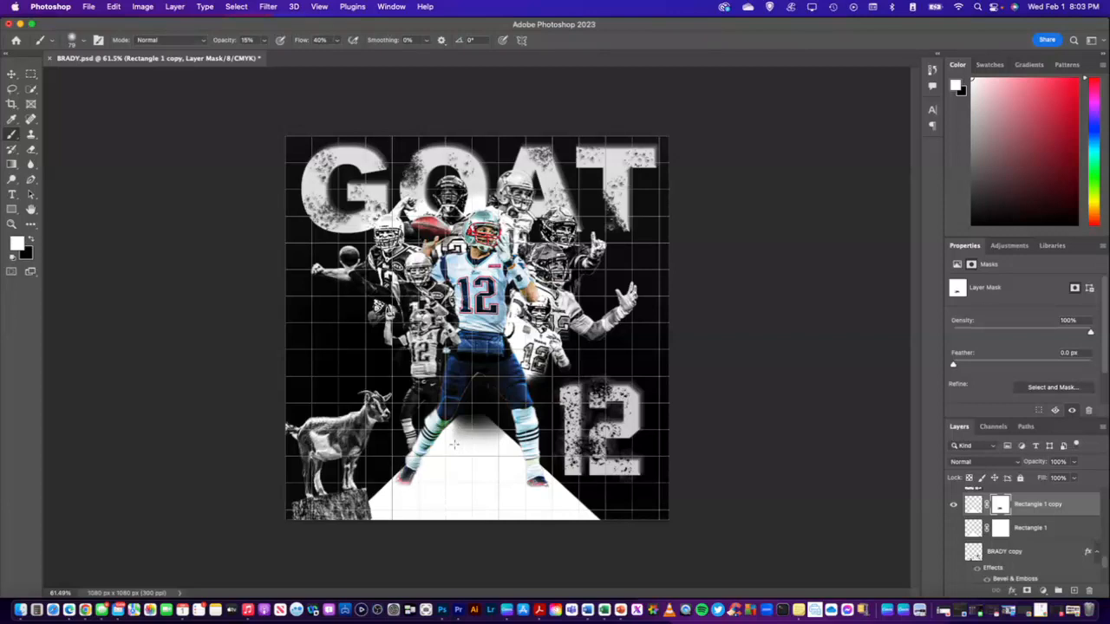
left_click_drag(490, 435, 456, 442)
Soften the trapezoid's slanted edges by painting black at 15% brush opacity on the Rectangle 1 copy's mask
key("b")
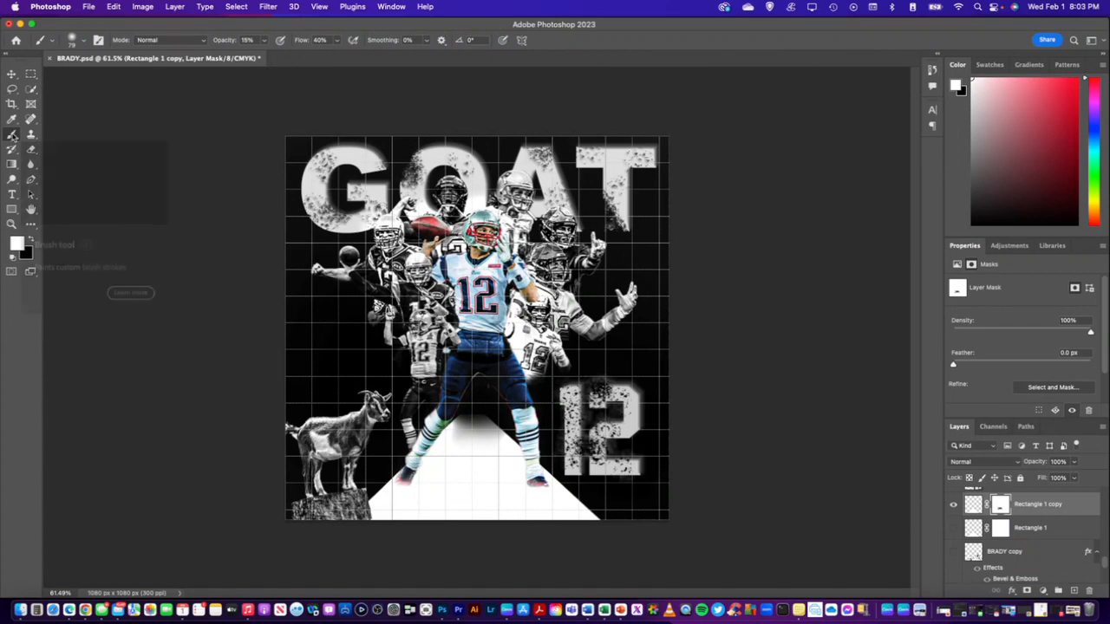
left_click(32, 241)
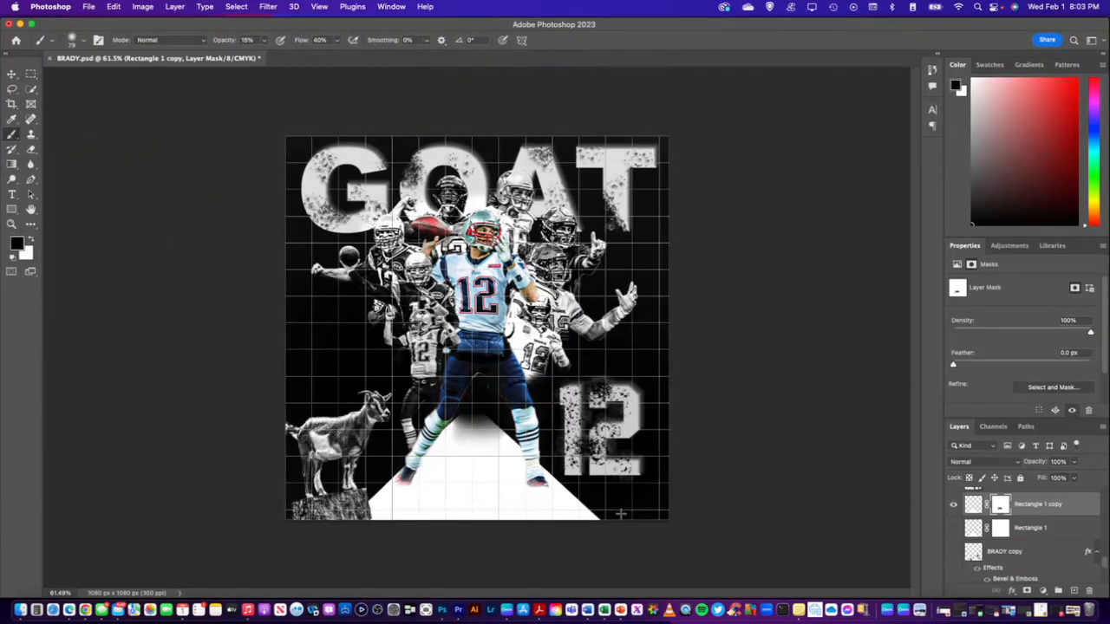
mouse_move(612, 520)
left_mouse_down()
mouse_move(559, 488)
mouse_move(573, 483)
left_mouse_up()
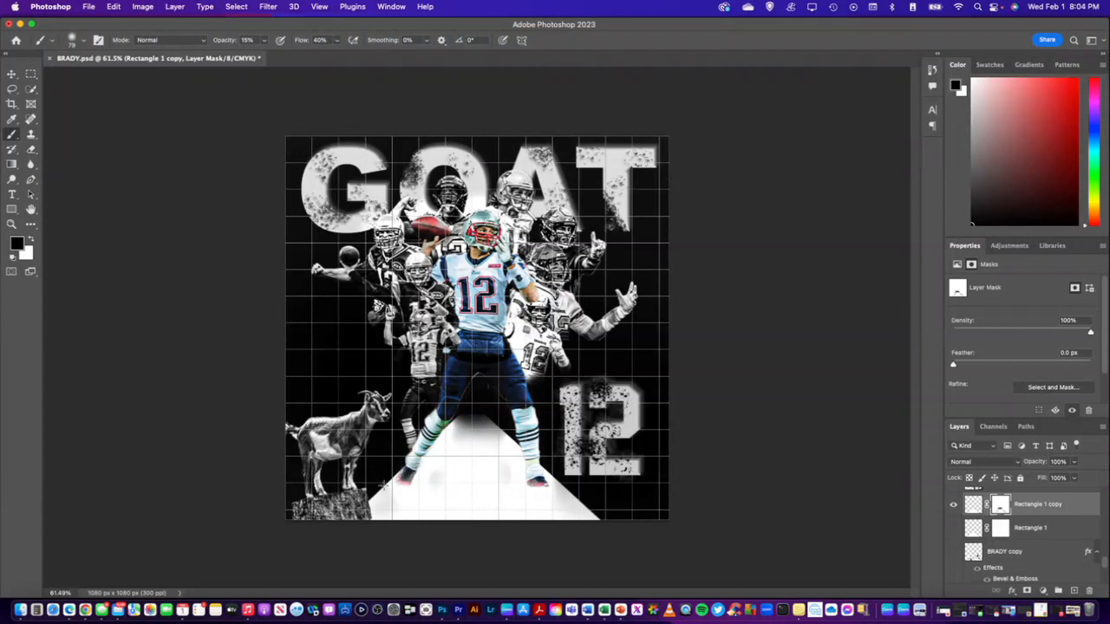
Try shading the trapezoid's interior with broad black strokes on its mask, and undo those strokes
mouse_move(454, 460)
left_mouse_down()
mouse_move(508, 444)
mouse_move(542, 491)
mouse_move(564, 471)
mouse_move(465, 421)
left_mouse_up()
left_click_drag(551, 522, 389, 479)
left_click_drag(490, 505, 390, 488)
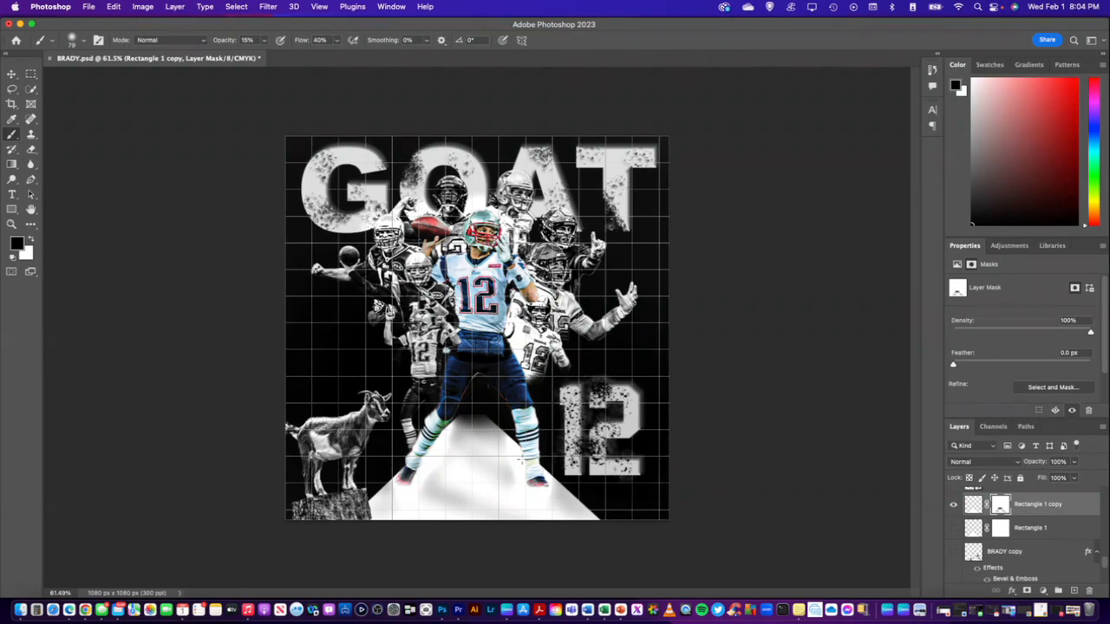
key("super+z")
key("super+z")
key("super+z")
key("super+z")
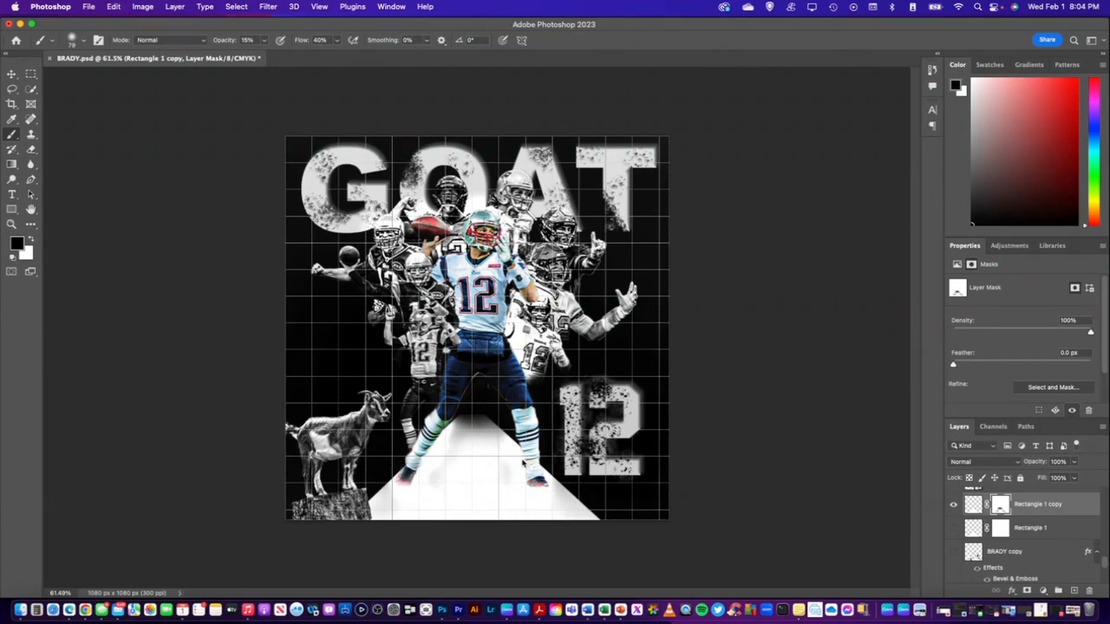
key("super+z")
key("super+z")
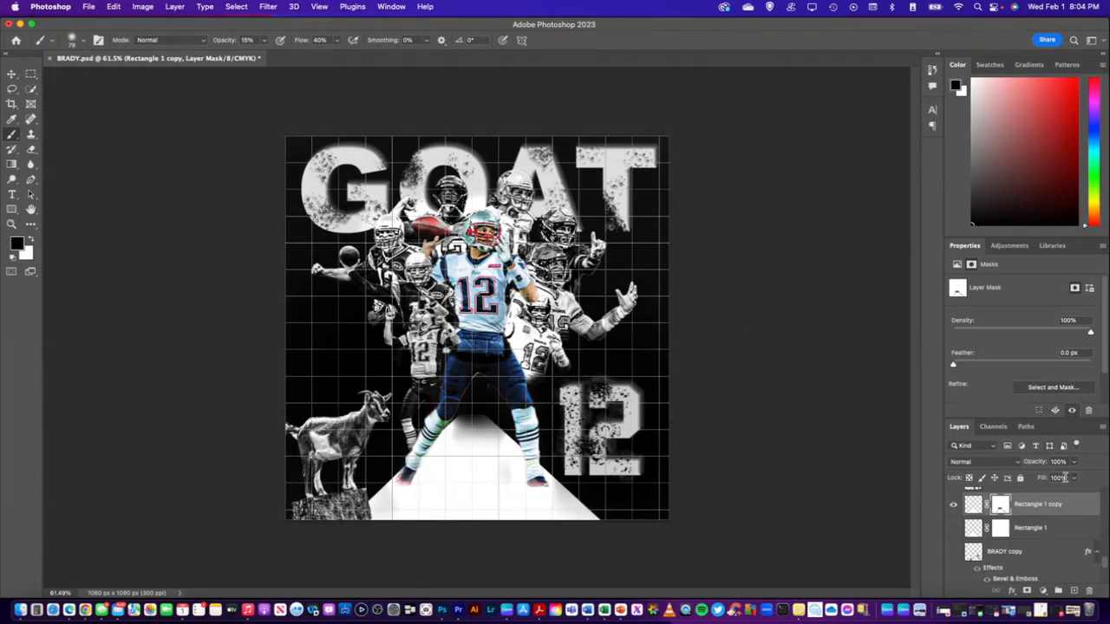
Set the Rectangle 1 copy layer's fill to 90% and preview alternative blend modes, keeping Normal
left_click(1059, 477)
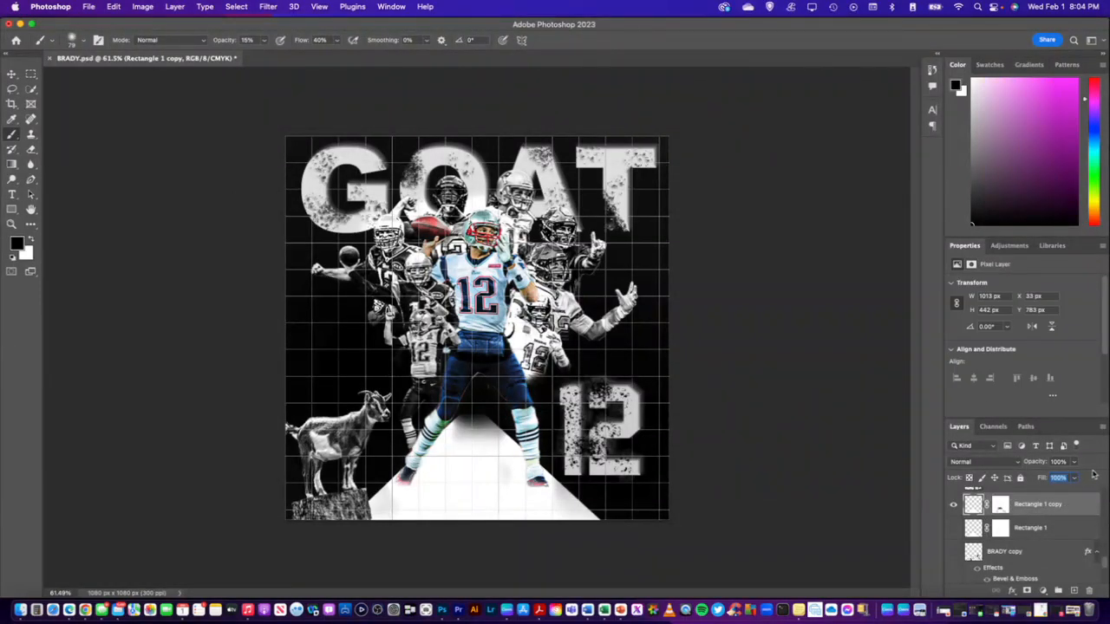
type("90")
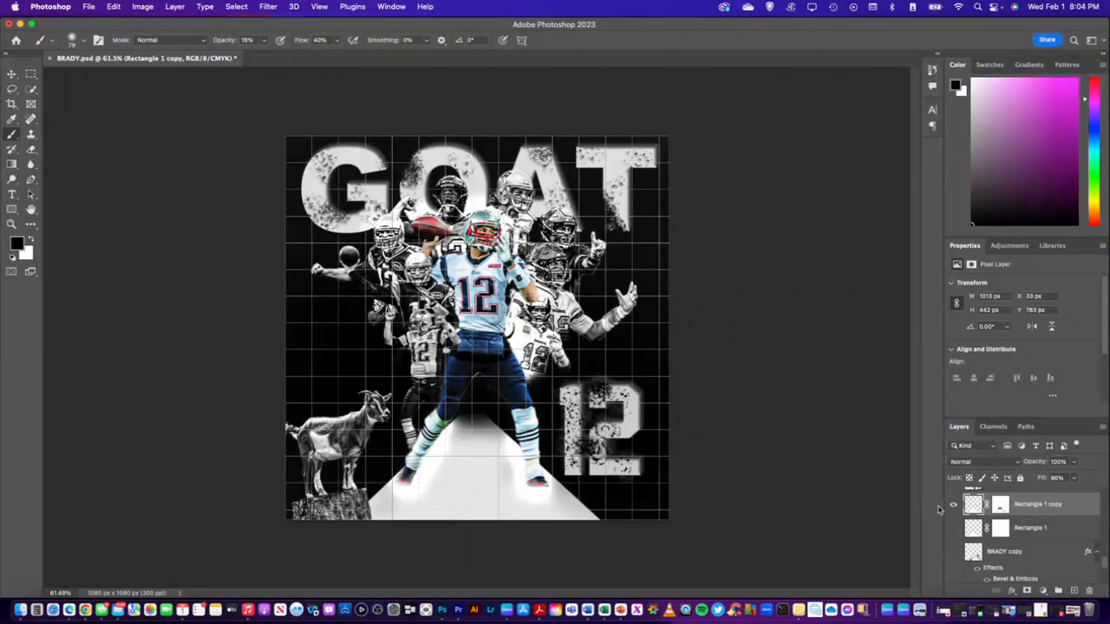
left_click(1002, 506)
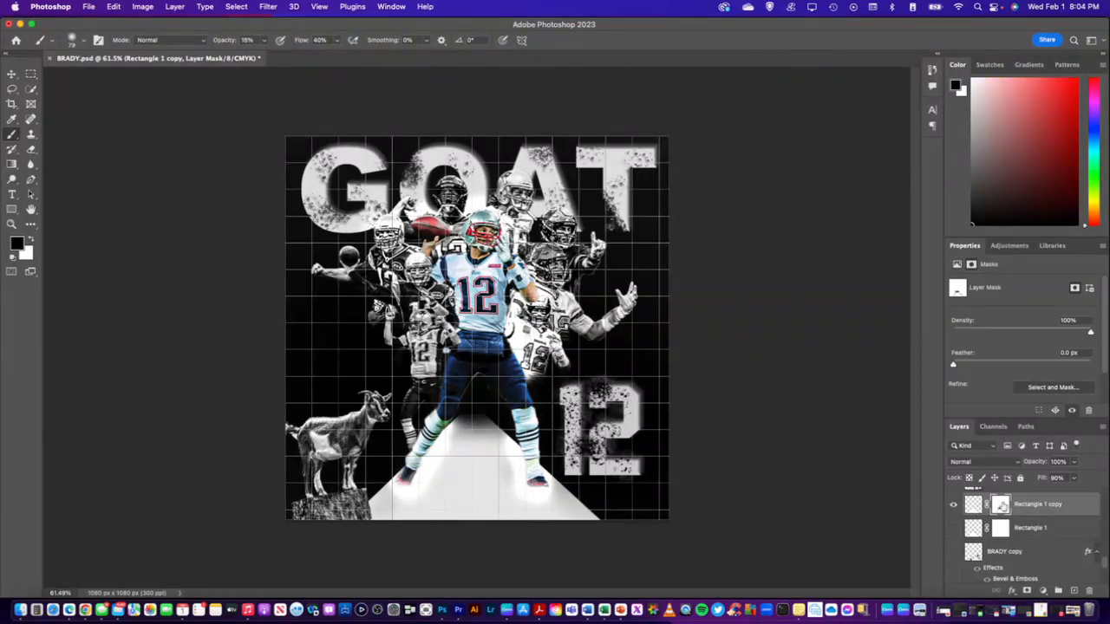
left_click(973, 505)
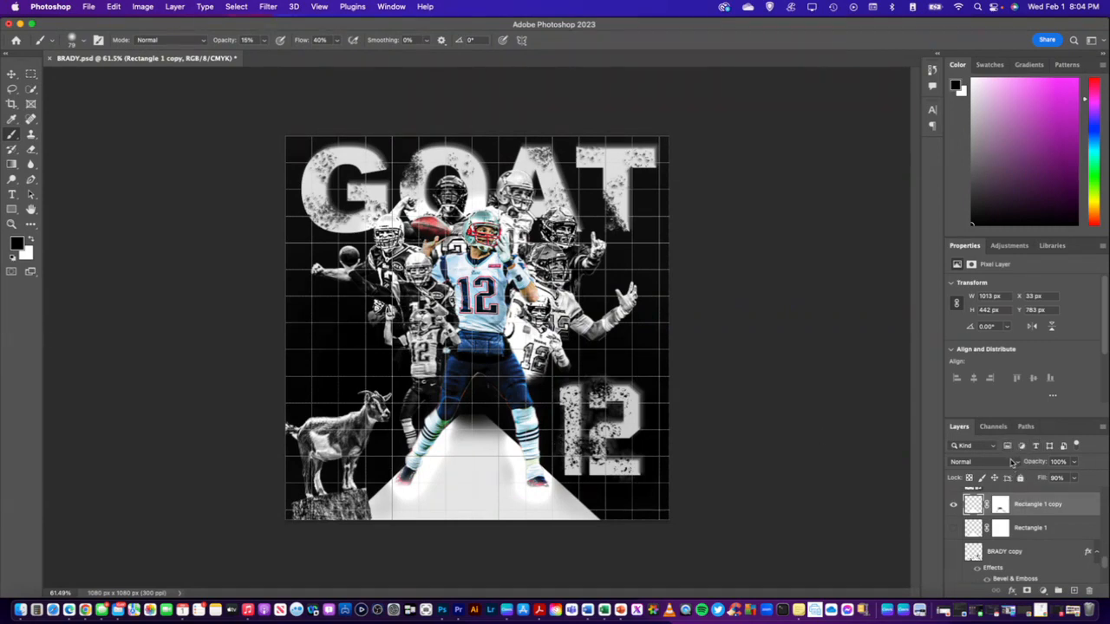
left_click(1008, 462)
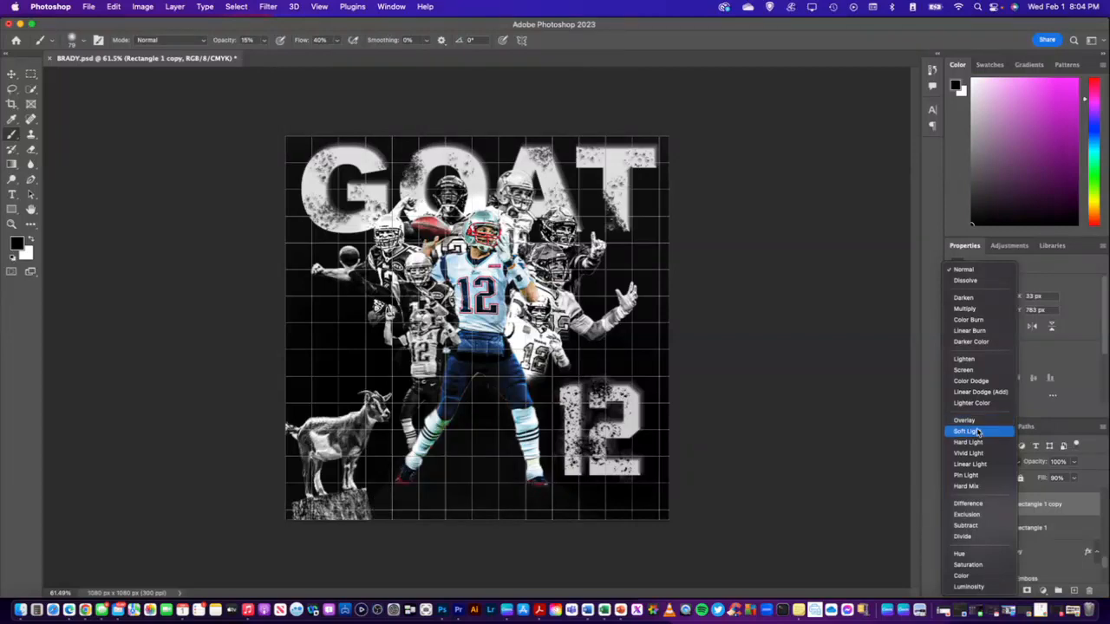
left_click(1079, 285)
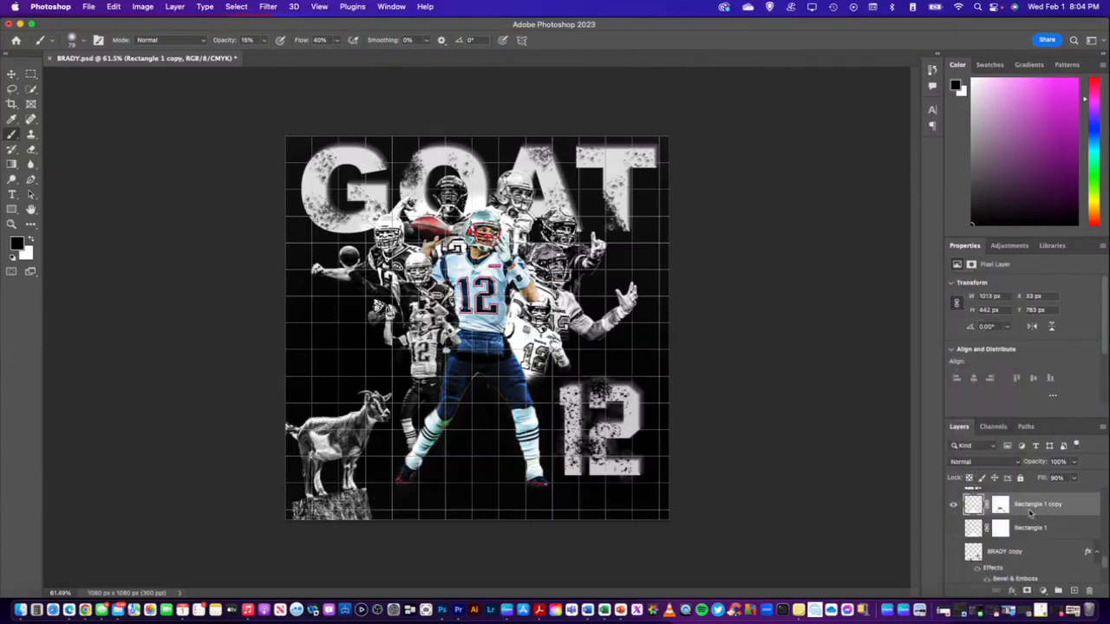
Open the Rectangle 1 copy's layer style settings, uncover the artwork, and enable Drop Shadow
right_click(1047, 513)
left_click(995, 510)
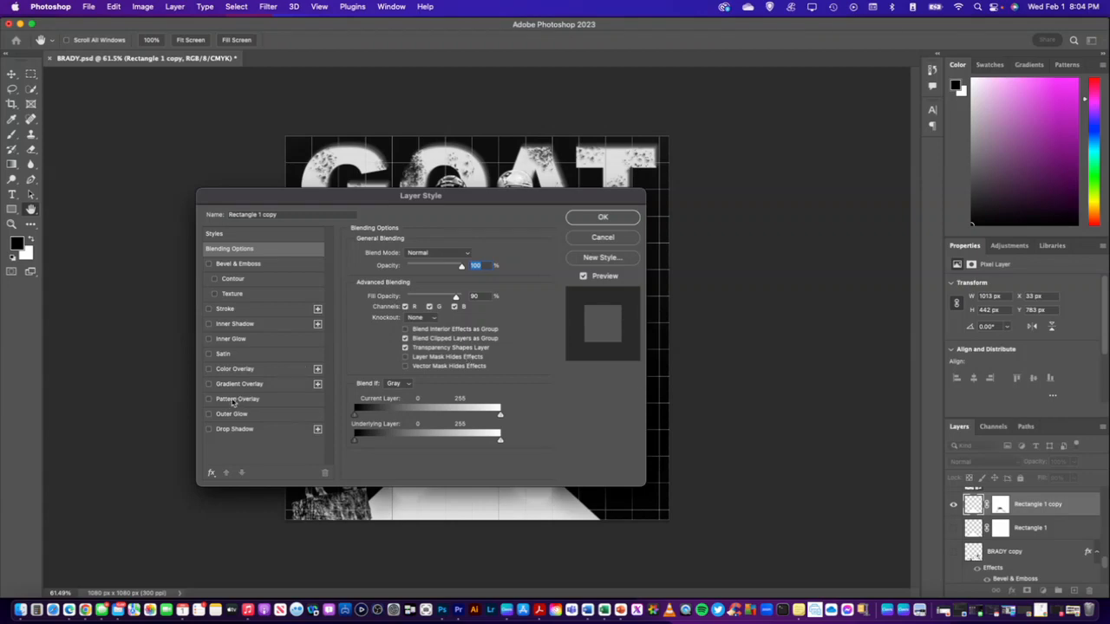
left_click_drag(331, 208, 604, 76)
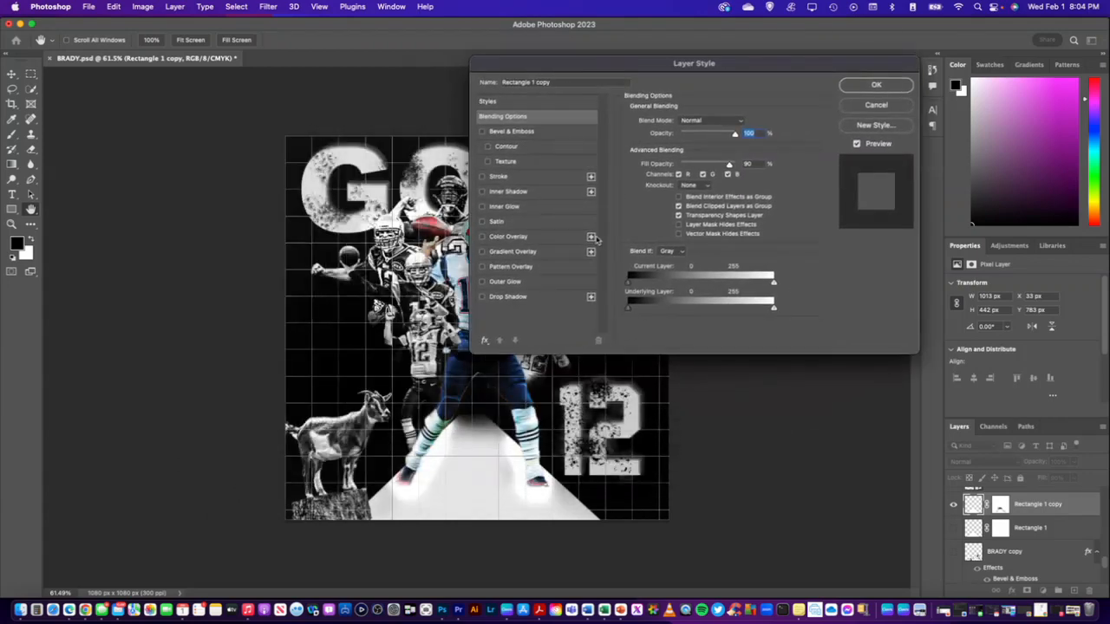
left_click(482, 297)
left_click(482, 298)
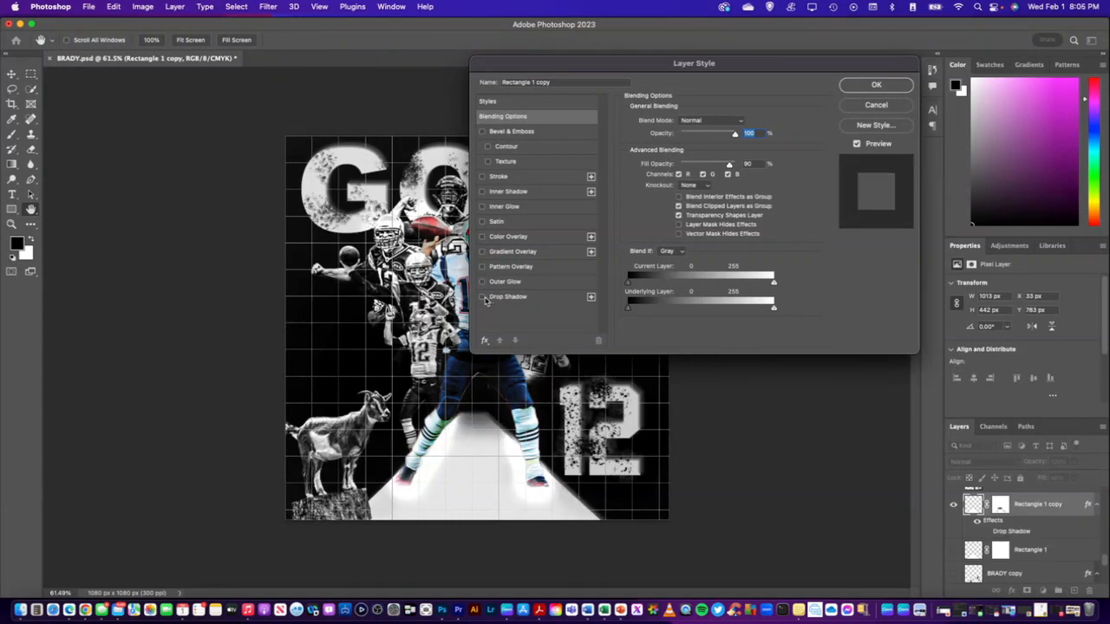
left_click(482, 298)
Enable Outer Glow on the Rectangle 1 copy and raise the glow's opacity to 95%
left_click(482, 282)
left_click(482, 282)
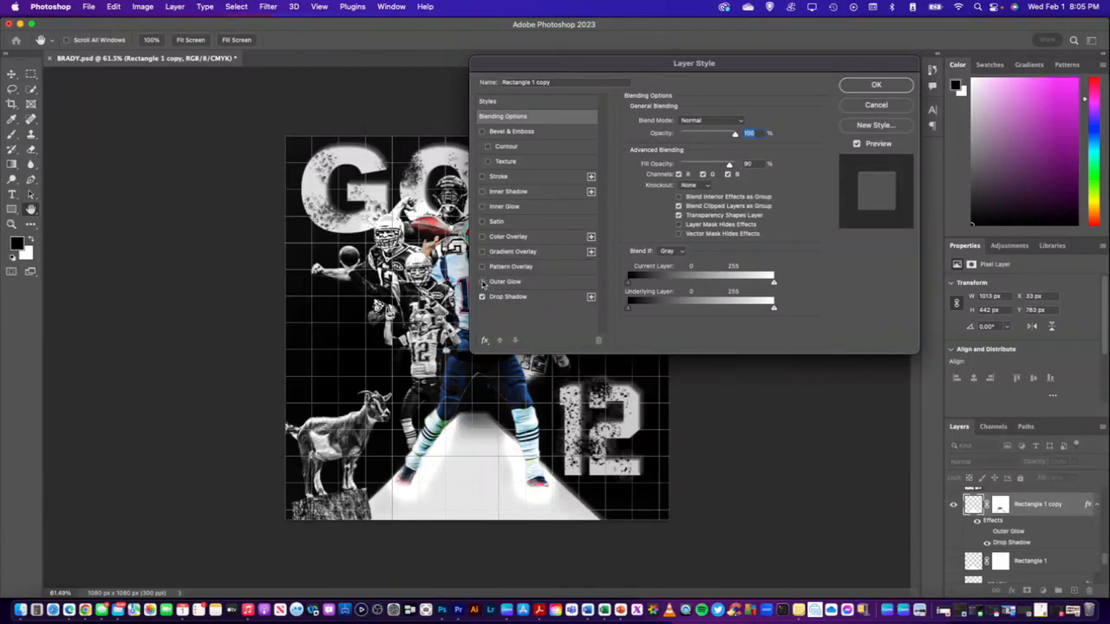
left_click(482, 282)
left_click(521, 286)
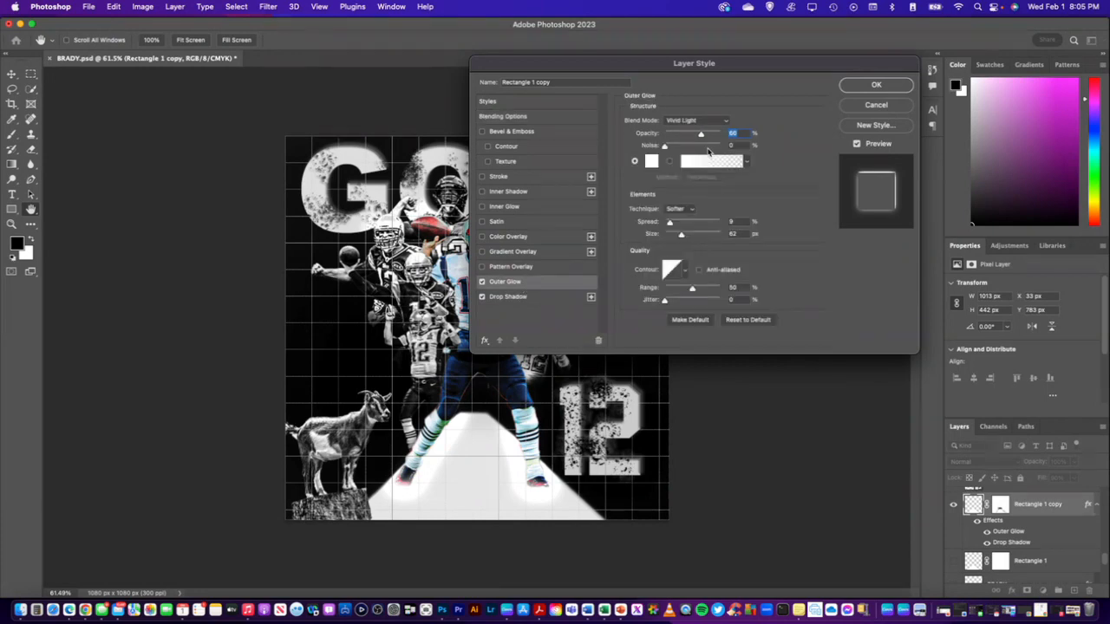
mouse_move(702, 137)
left_mouse_down()
mouse_move(679, 137)
mouse_move(717, 137)
left_mouse_up()
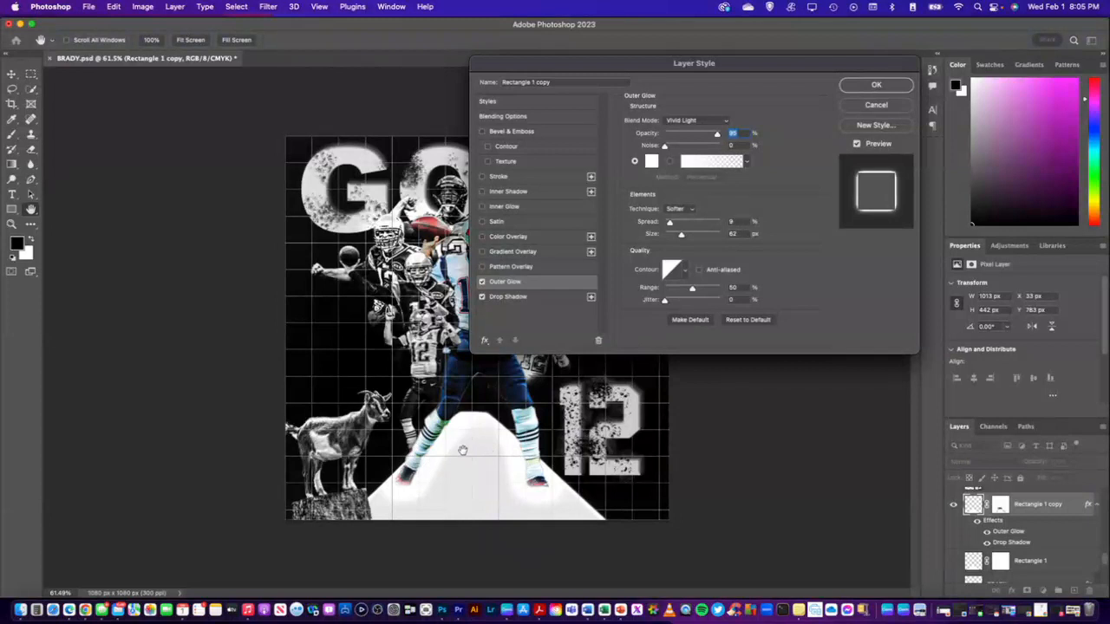
Try Soft Light, Hard Light, Linear Light, Difference and Overlay as the outer glow's blend mode, and discard the layer style changes
left_click(707, 126)
left_click(709, 105)
left_click(707, 124)
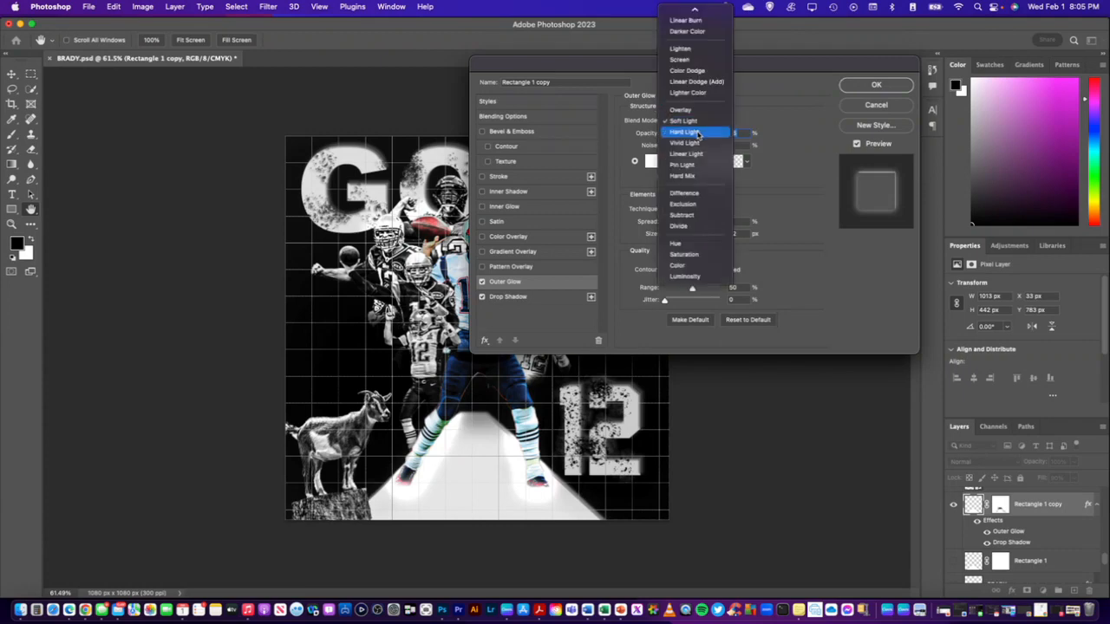
left_click(699, 132)
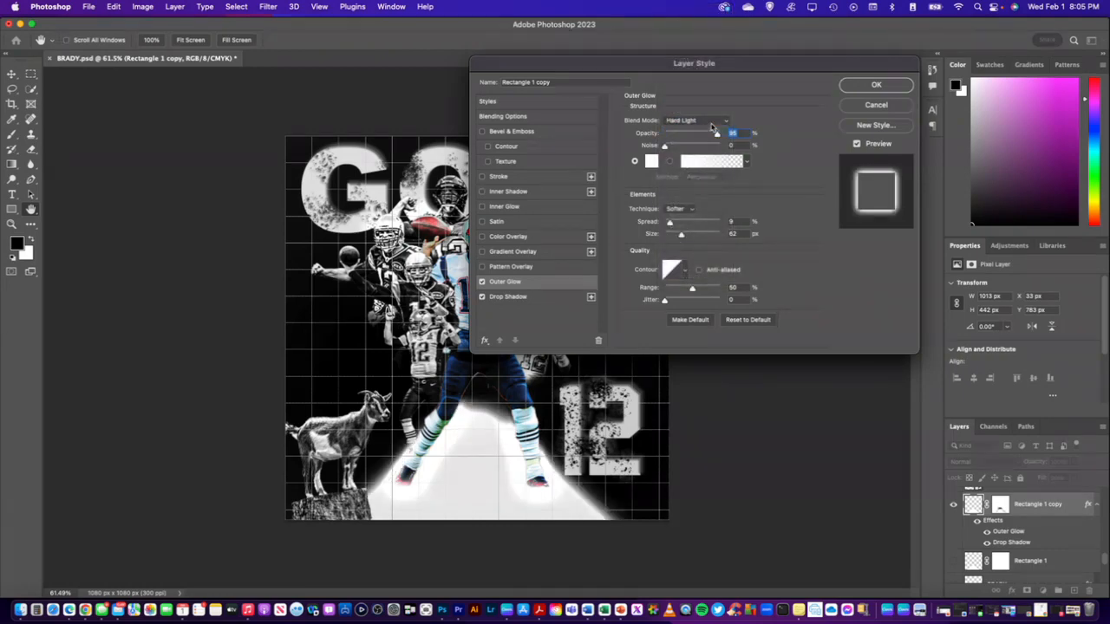
left_click(710, 123)
left_click(701, 142)
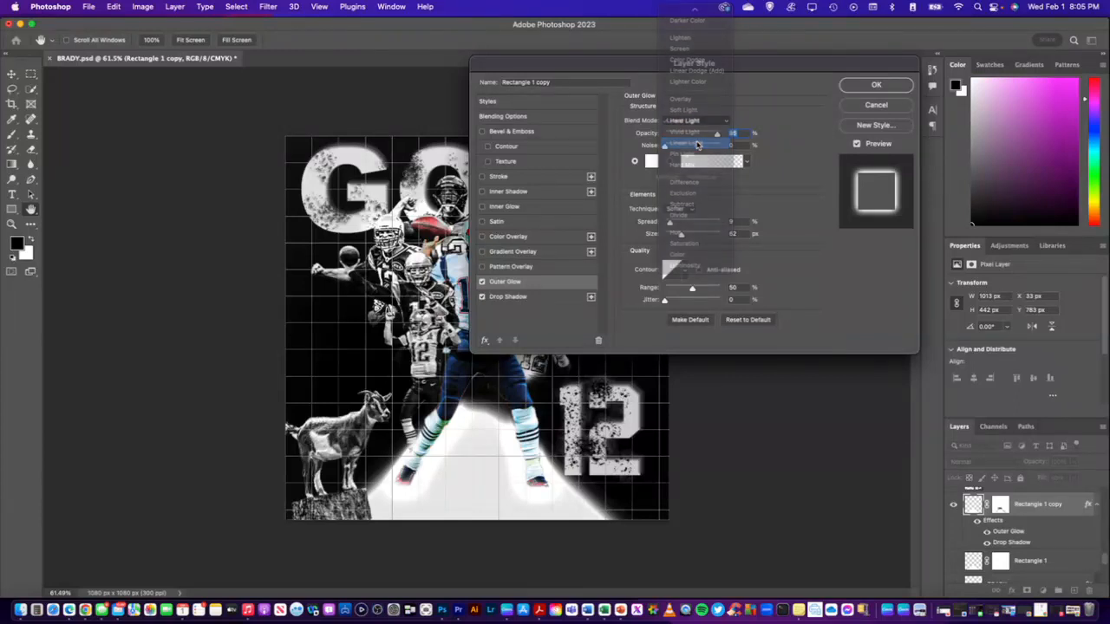
left_click(697, 121)
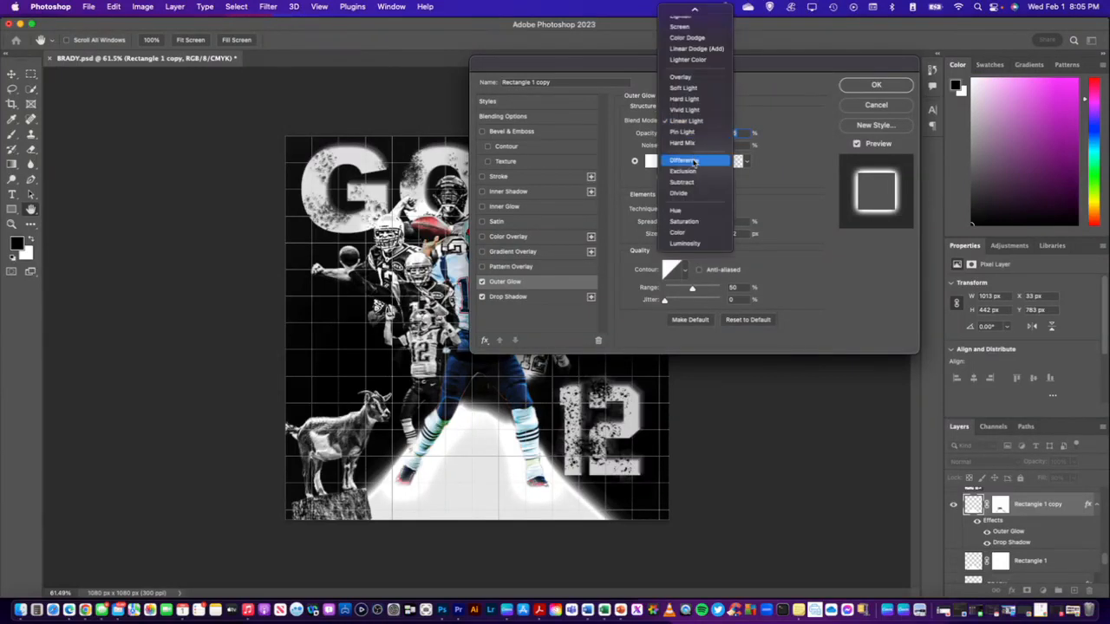
left_click(696, 155)
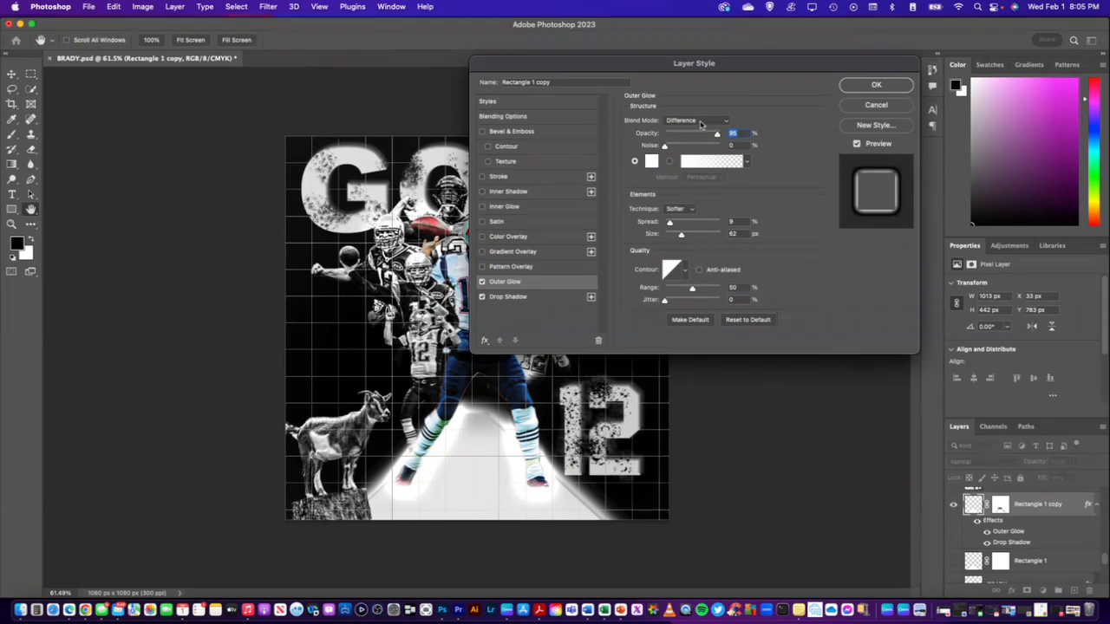
left_click(701, 121)
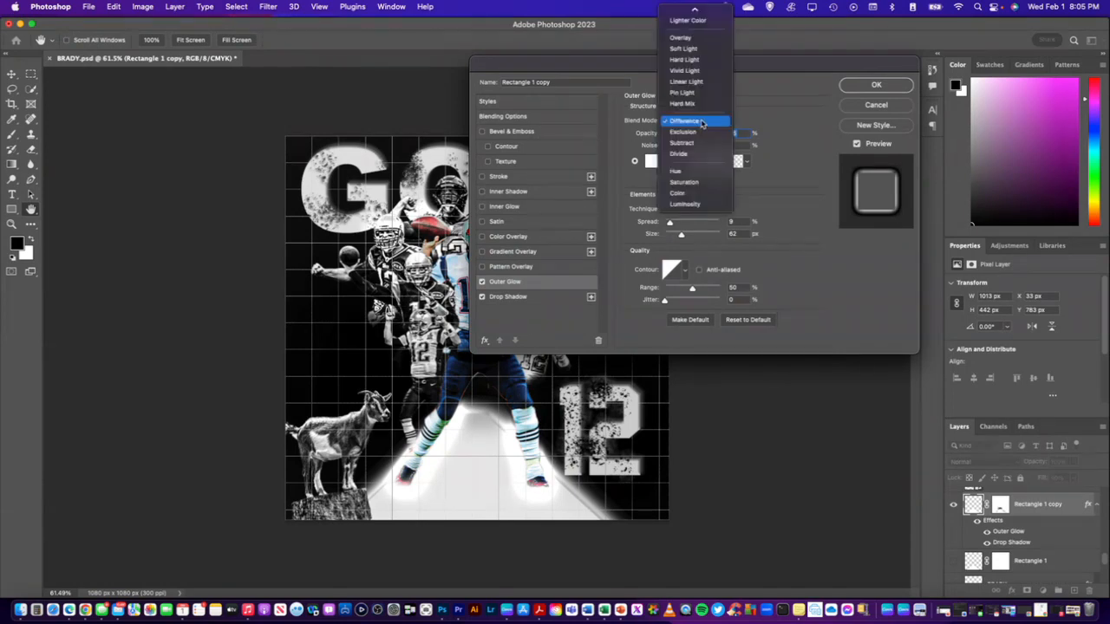
left_click(698, 38)
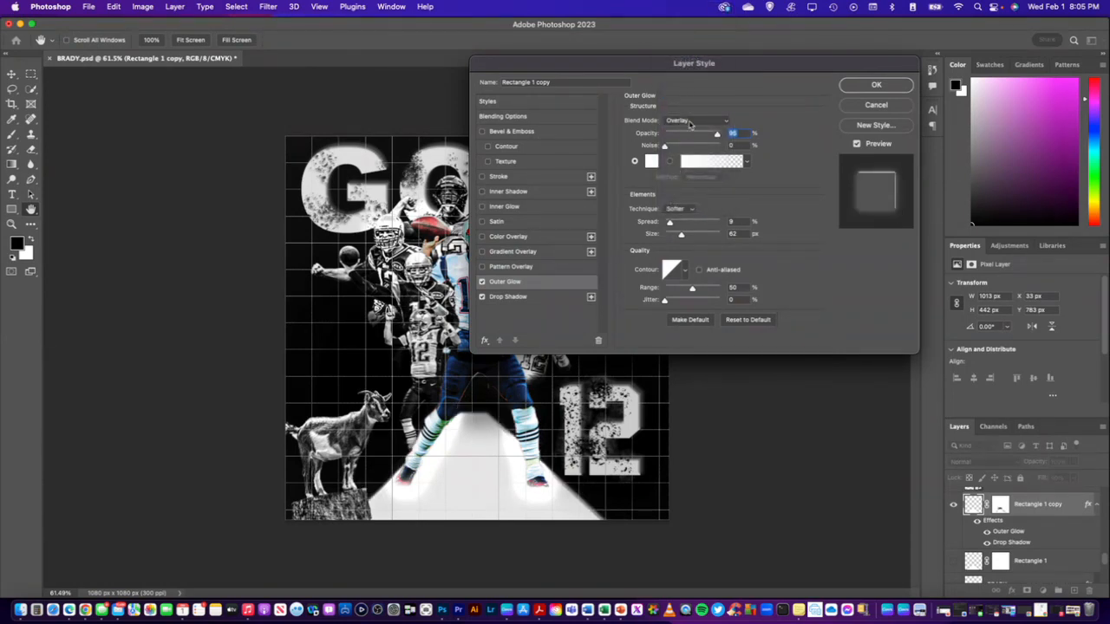
left_click(888, 106)
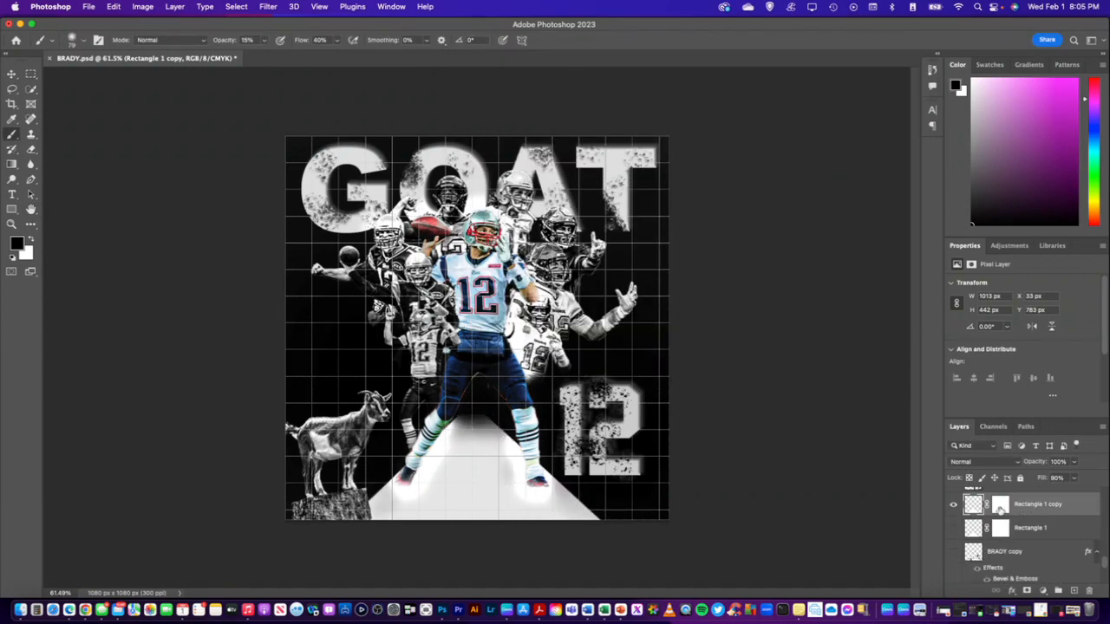
Set the Rectangle 1 copy layer's fill to 100%
left_click(1056, 477)
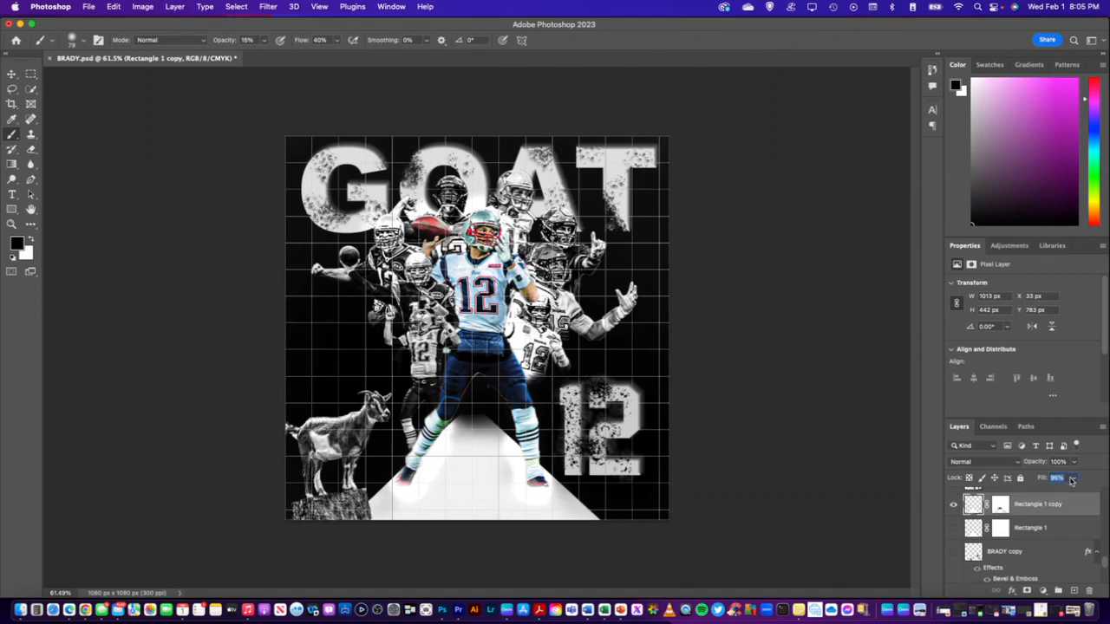
type("100")
key("Return")
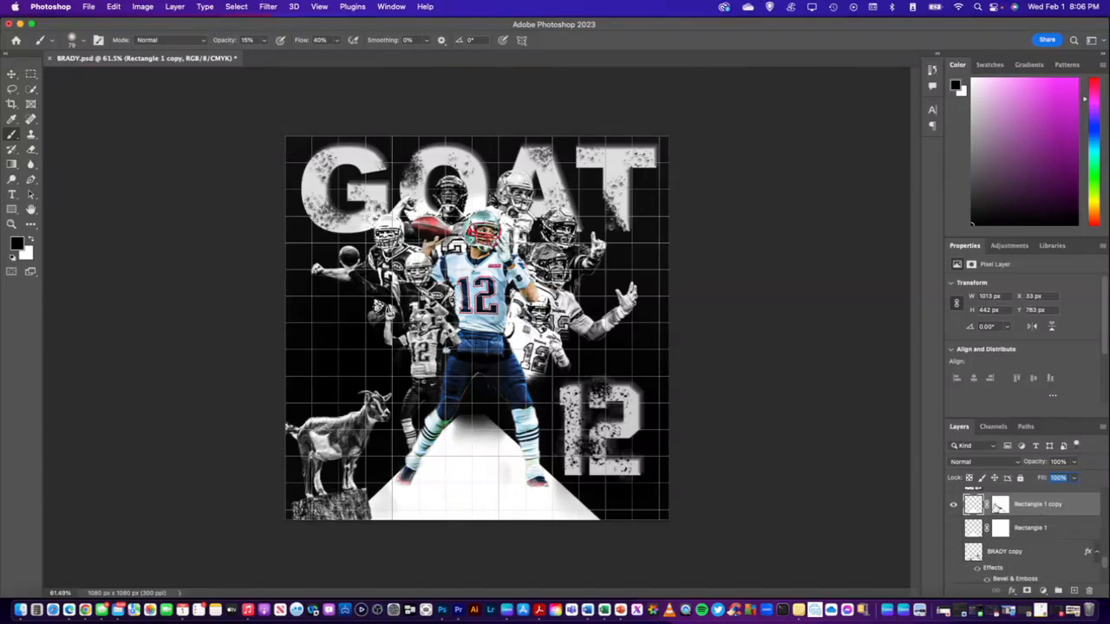
Try shading the lower part of the trapezoid with soft 348 px black brush strokes on the Rectangle 1 copy's mask
left_click(1001, 504)
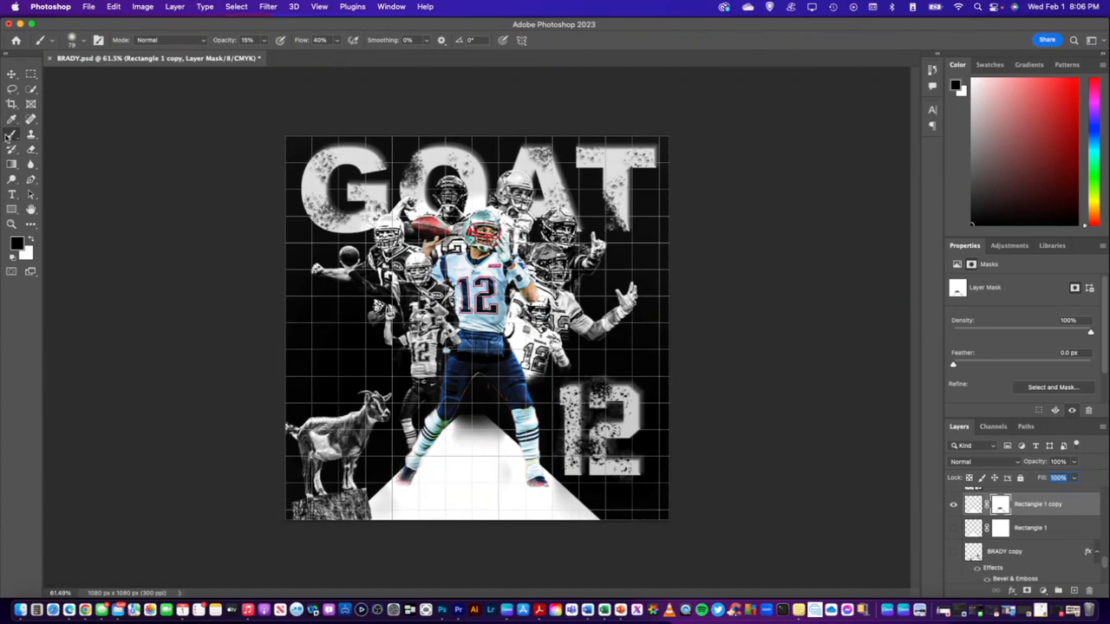
left_click(79, 41)
left_click_drag(93, 77, 123, 76)
left_click(148, 26)
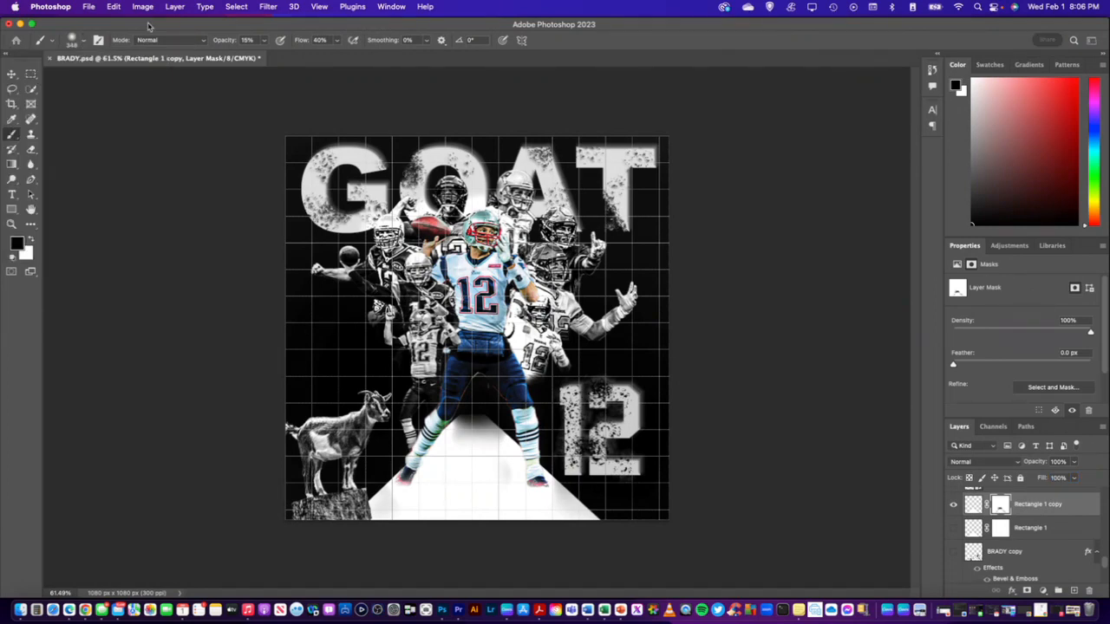
left_click(482, 485)
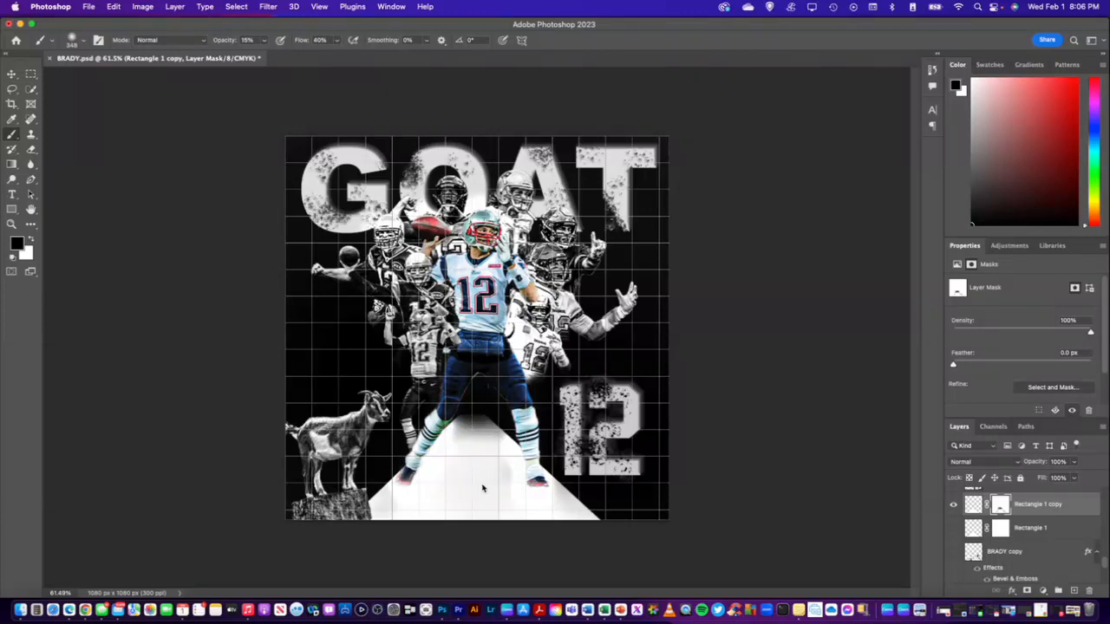
left_click_drag(530, 501, 377, 486)
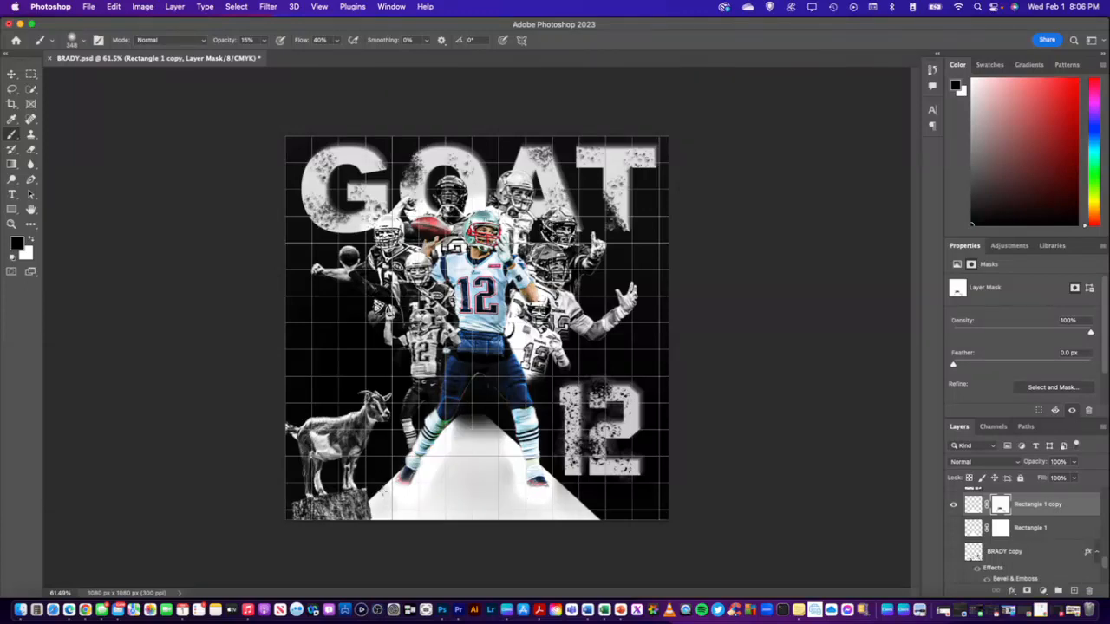
left_click(430, 485)
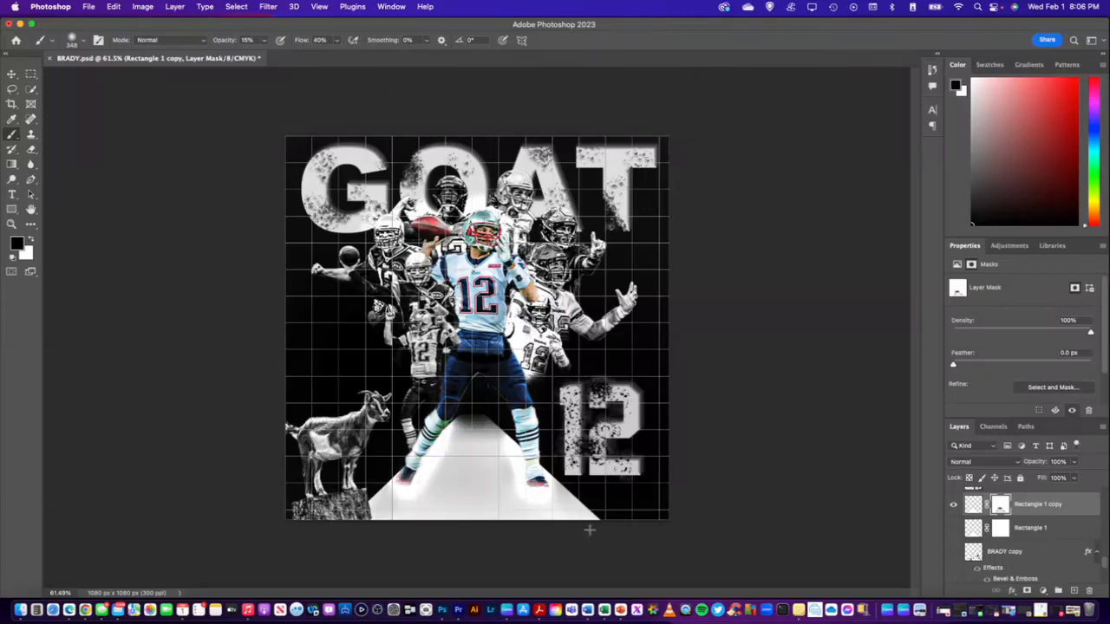
Undo the soft shading strokes on the Rectangle 1 copy's mask
key("super+z")
key("super+z")
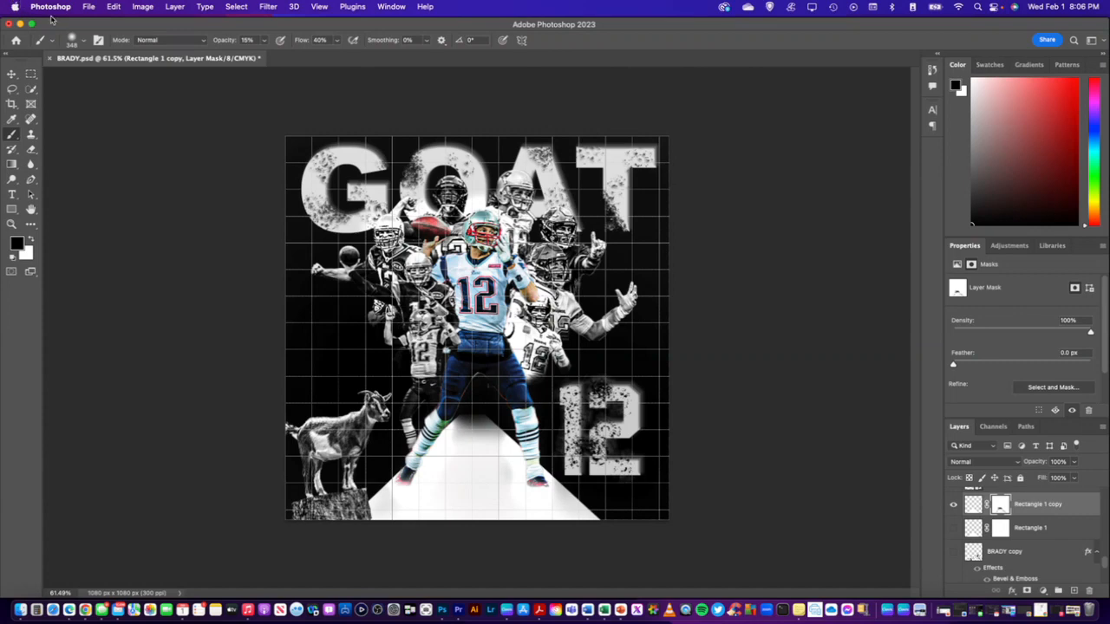
left_click(114, 8)
left_click(116, 32)
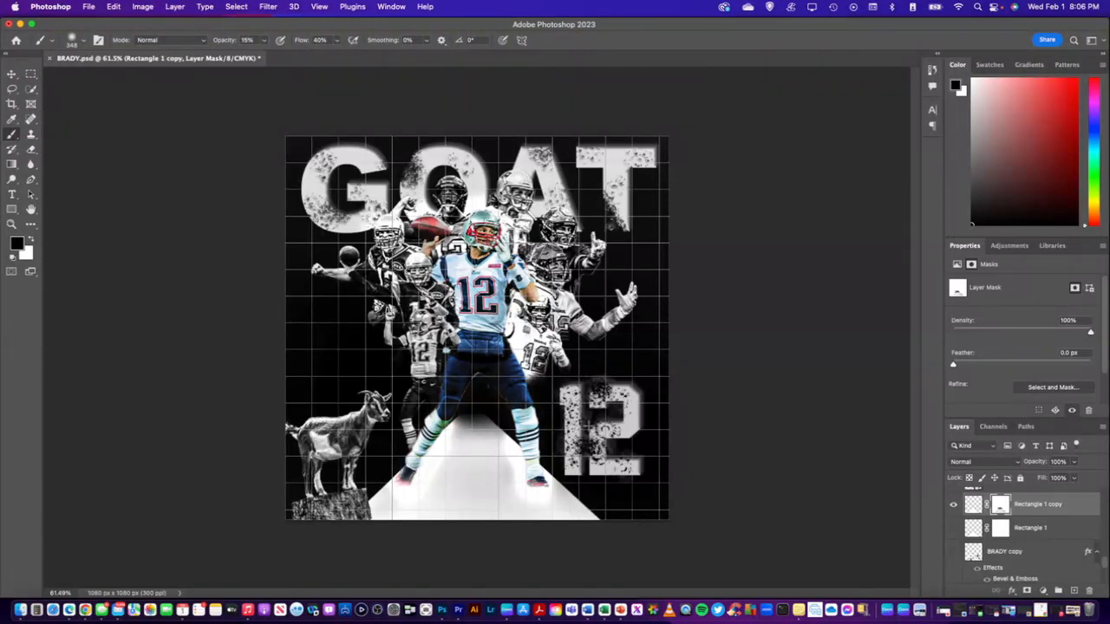
key("super+z")
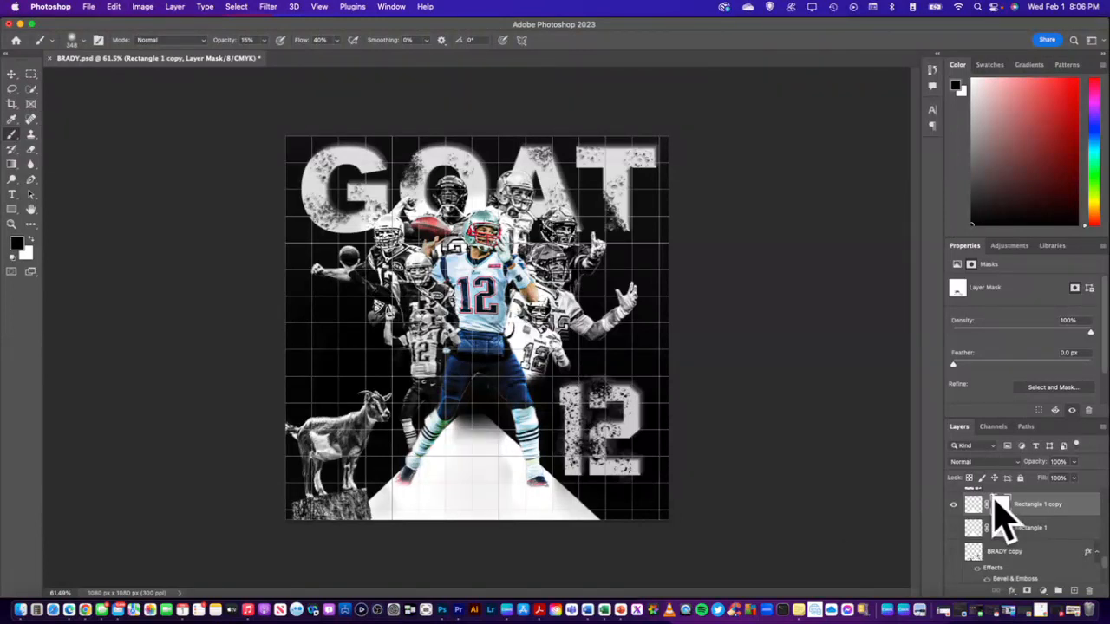
Target the Rectangle 1 copy's pixels instead of its mask and choose the KYLE Bonus Chunky Charcoal brush at 112 px
left_click(1027, 506)
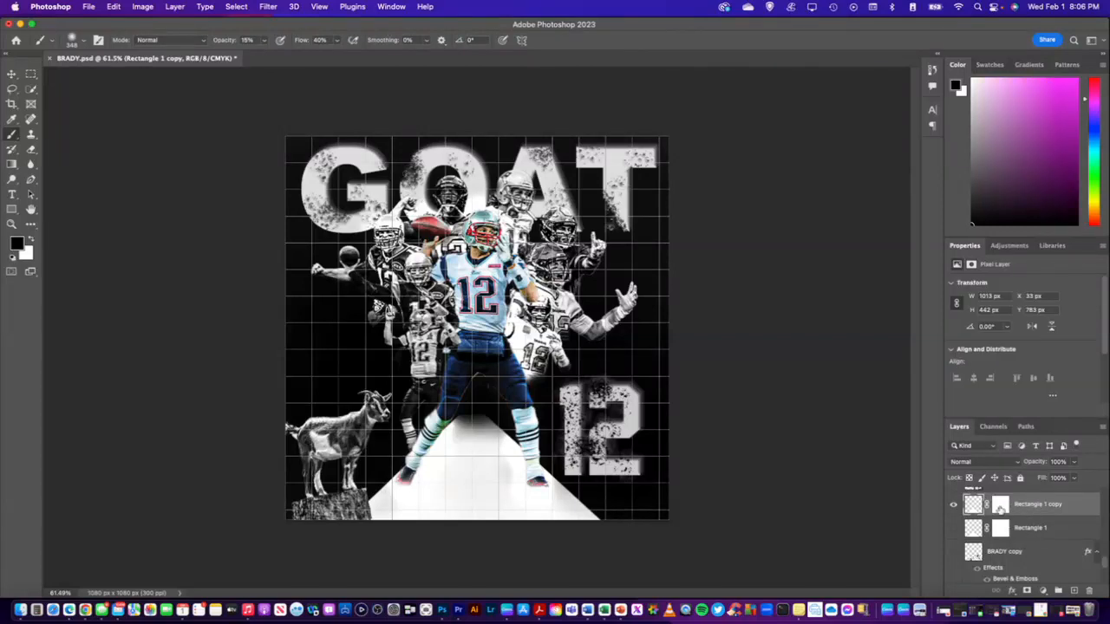
left_click(1000, 506)
left_click(973, 505)
left_click(84, 43)
scroll(87, 184, "down", 5)
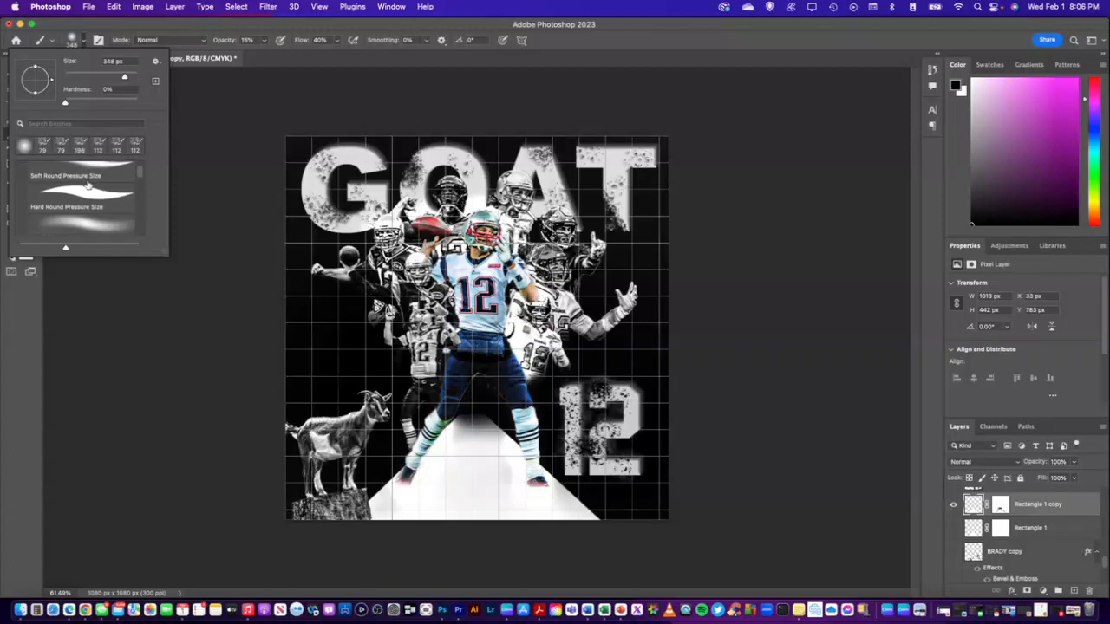
scroll(87, 186, "down", 8)
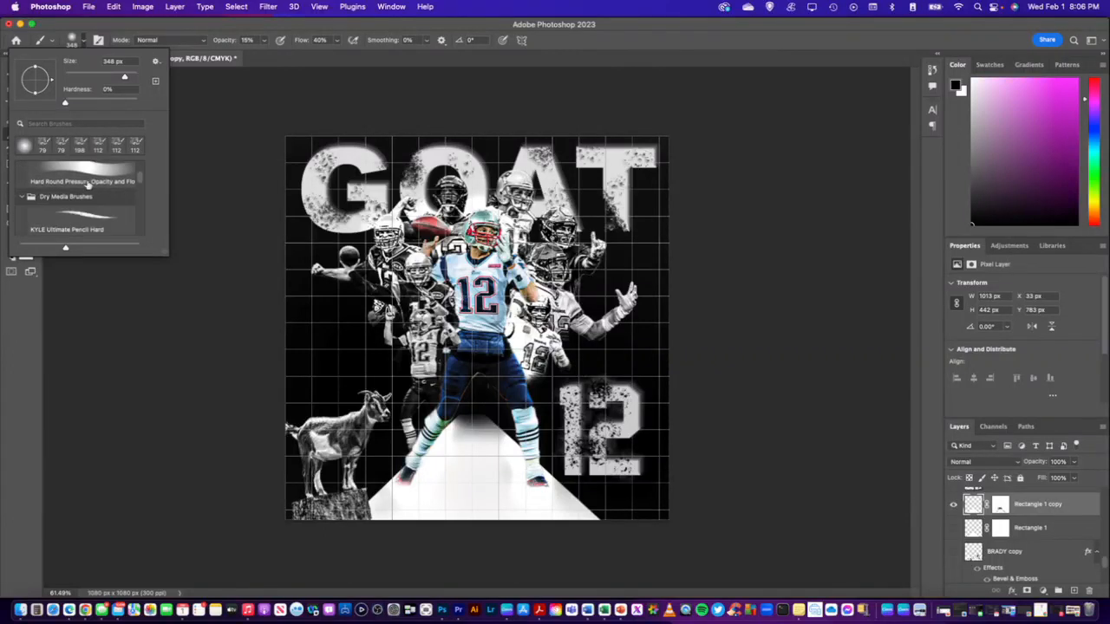
scroll(87, 183, "down", 4)
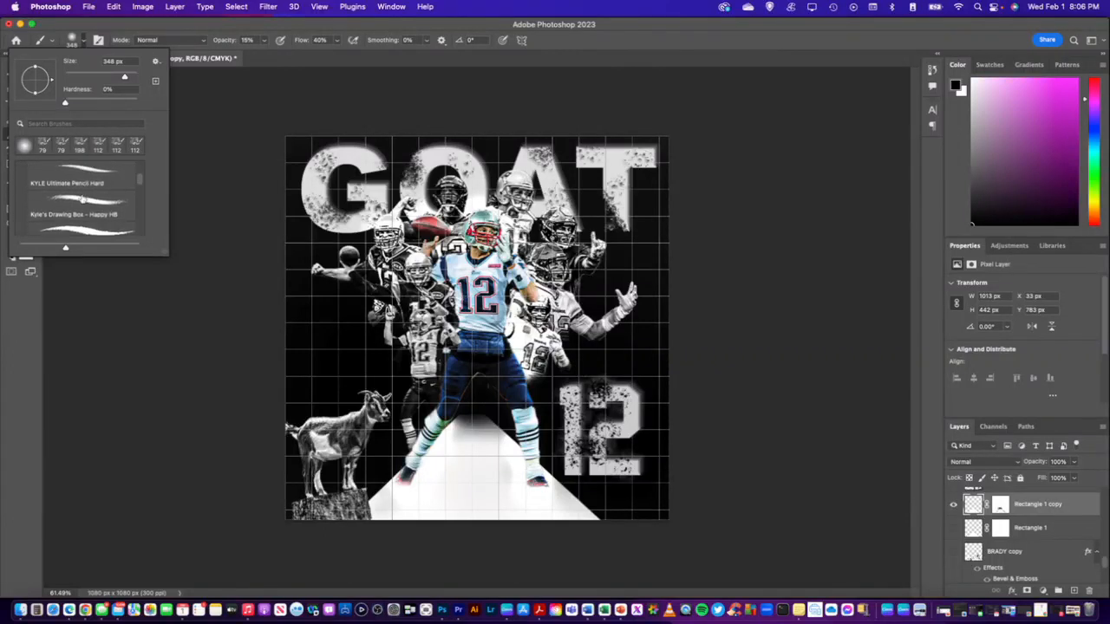
scroll(82, 198, "down", 4)
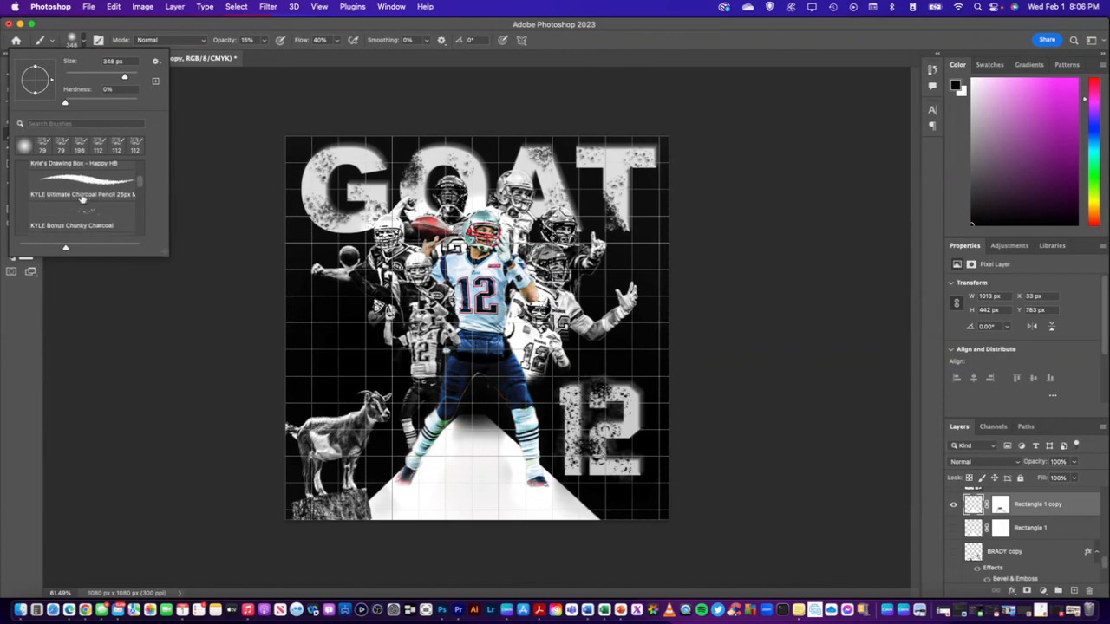
scroll(83, 198, "down", 4)
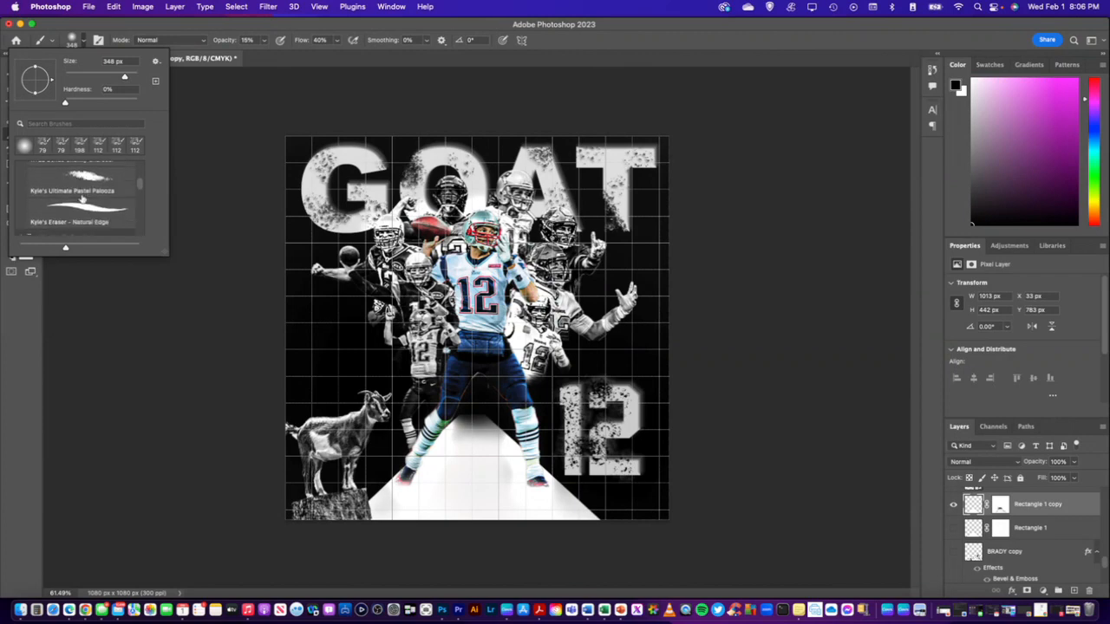
scroll(82, 198, "up", 2)
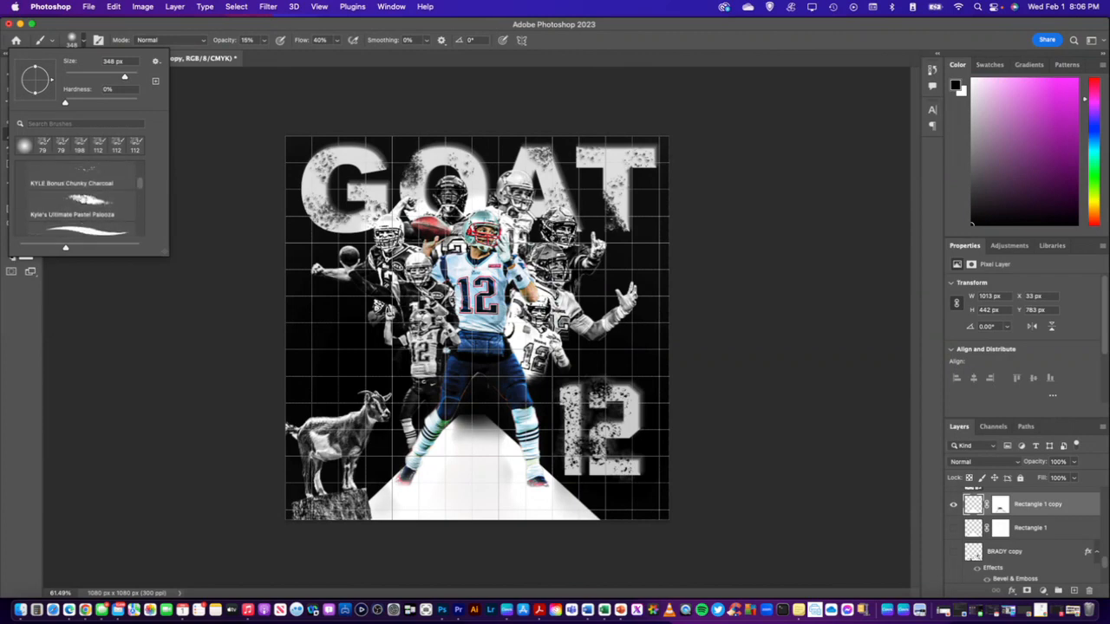
left_click(82, 191)
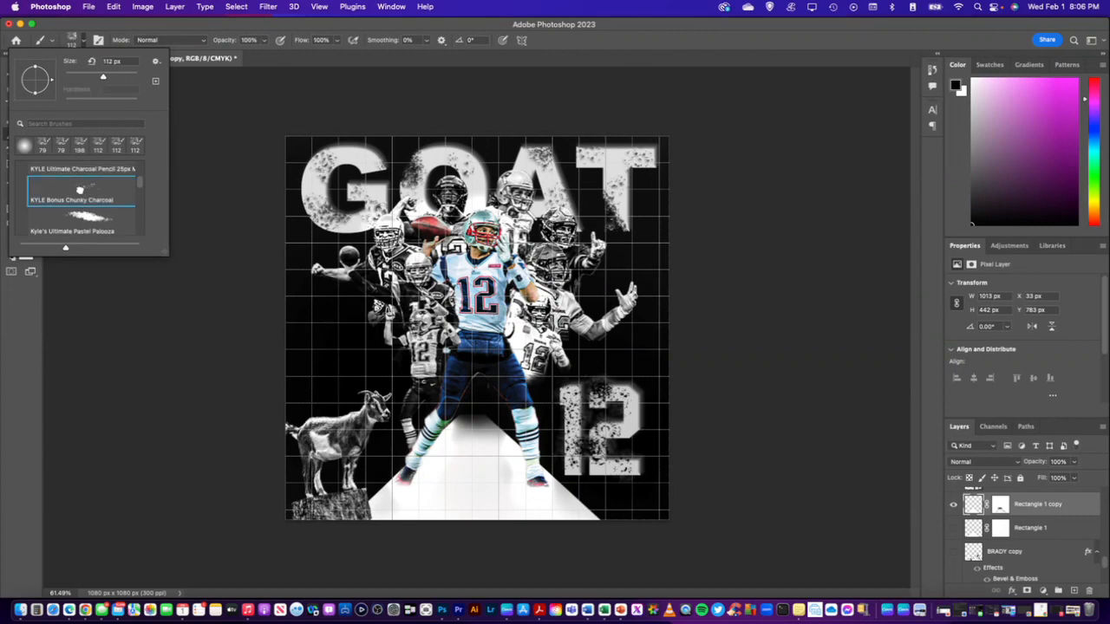
left_click(252, 114)
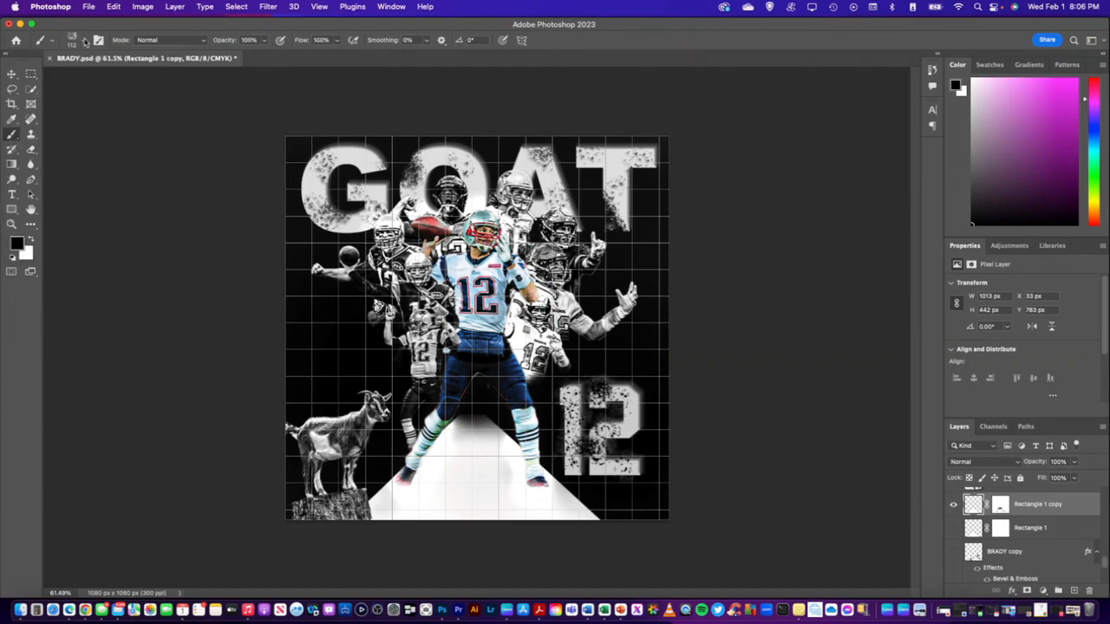
Try black charcoal strokes inside the trapezoid and along its lower-right edge, undoing each one
left_click_drag(457, 494, 515, 497)
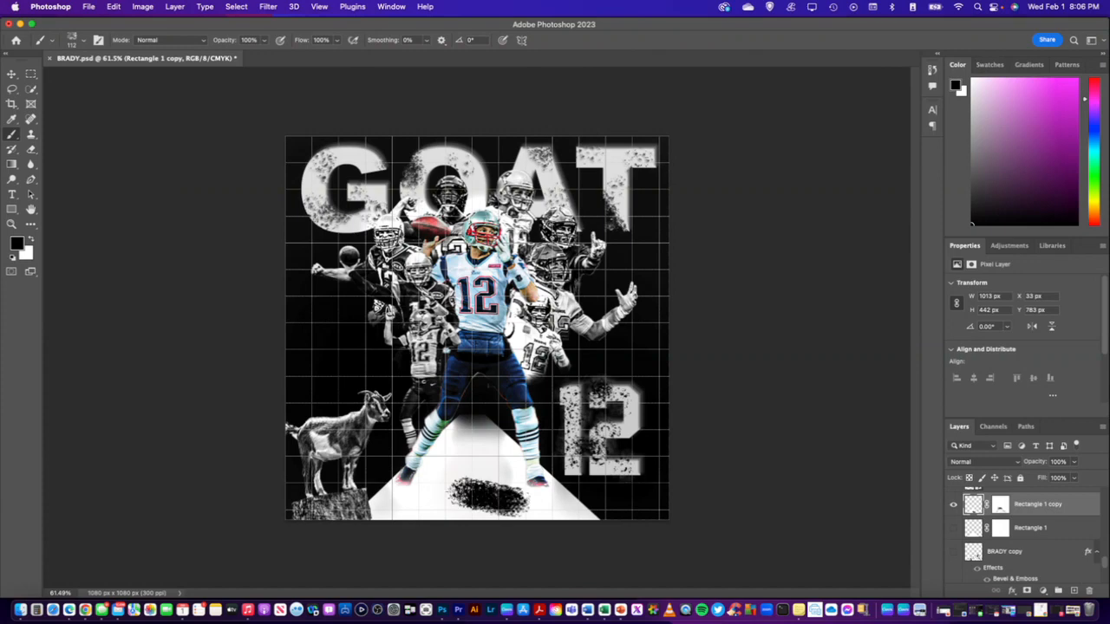
key("super+z")
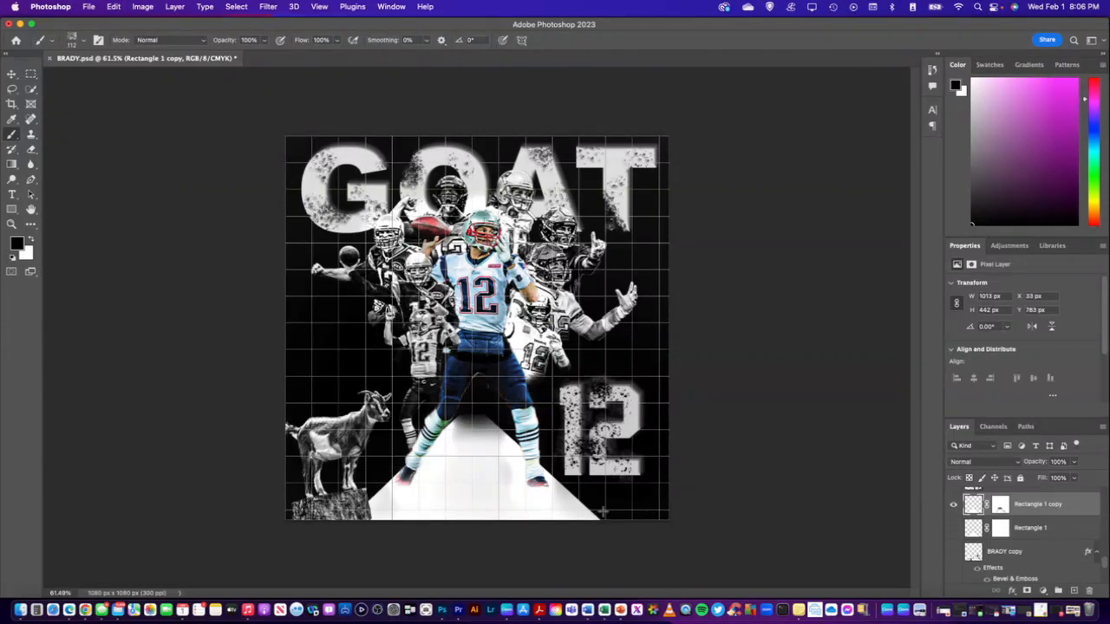
left_click_drag(604, 511, 585, 491)
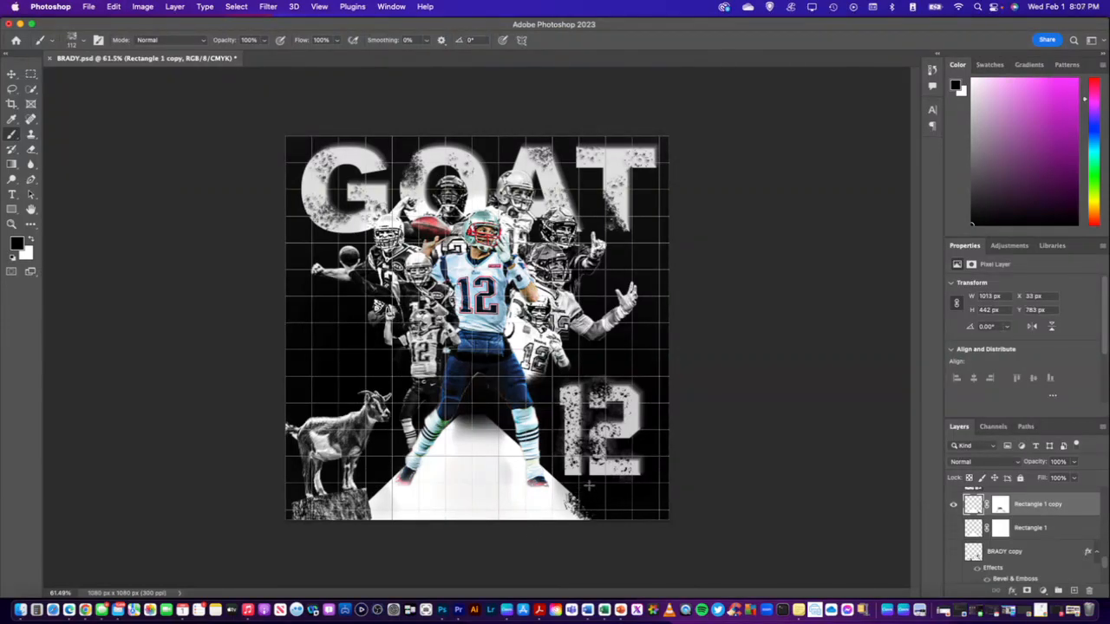
key("super+z")
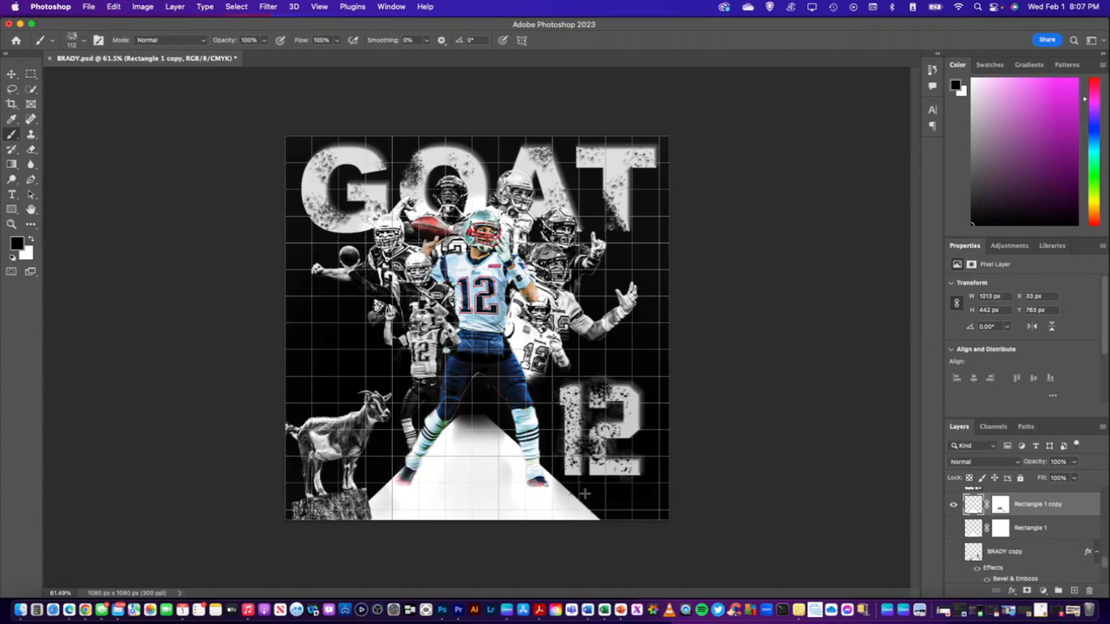
key("super+z")
key("super+z")
Try black charcoal dabs across the trapezoid's top edge between the player's legs, and undo them
left_click(499, 432)
key("super+z")
left_click(480, 420)
left_click(487, 424)
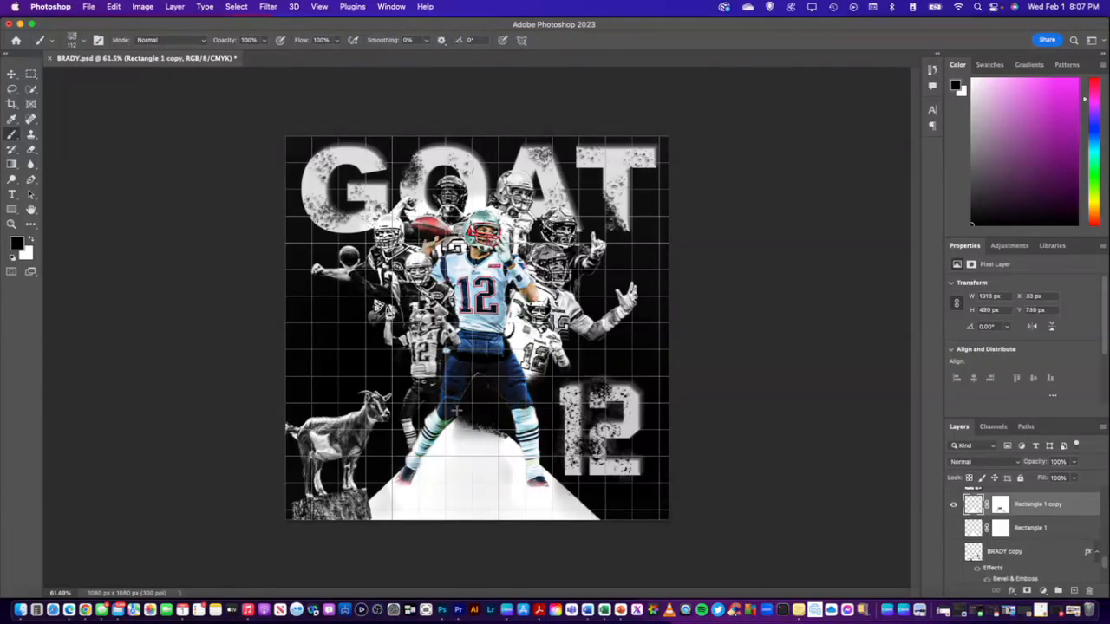
key("super+z")
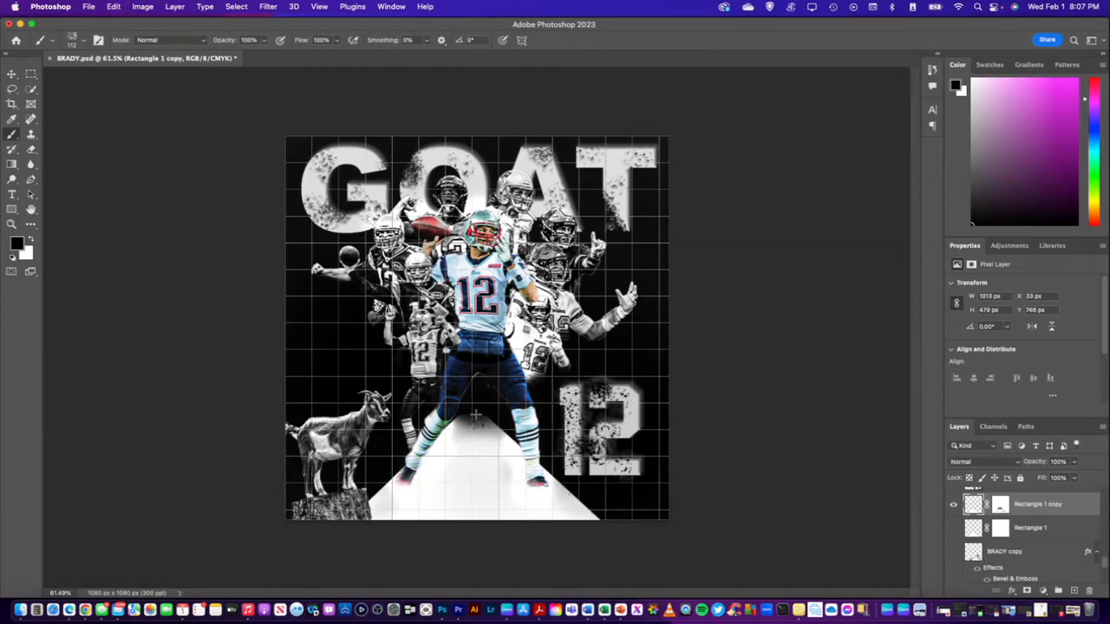
left_click(476, 420)
key("super+z")
Try a black charcoal stroke along the trapezoid's bottom edge, and undo it together with the remaining dab at the top
left_click_drag(570, 515, 399, 511)
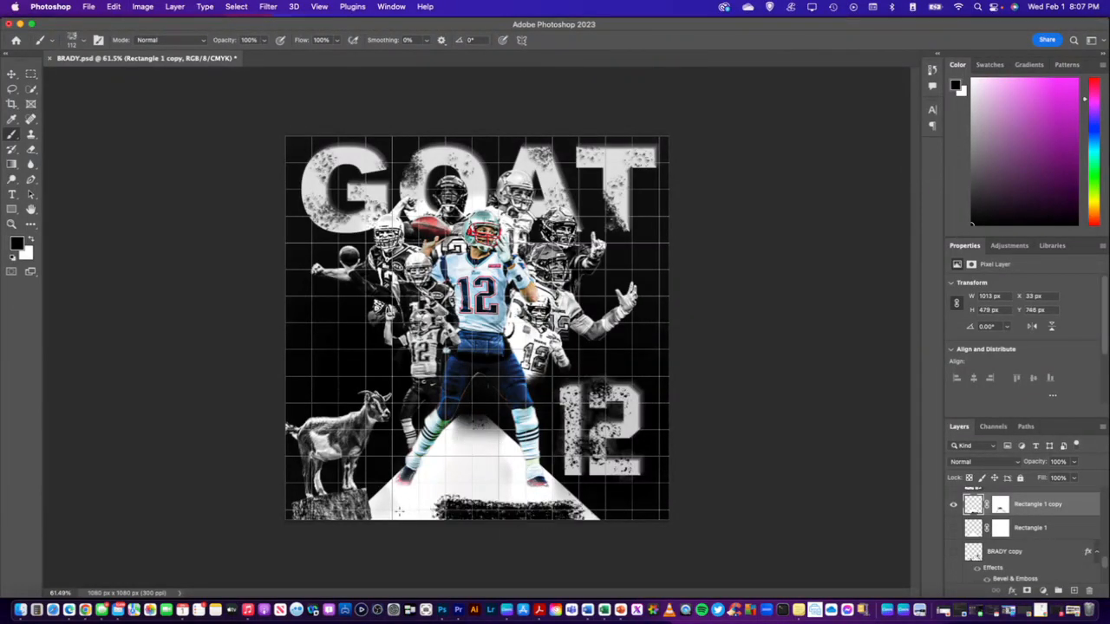
key("super+z")
key("super+z")
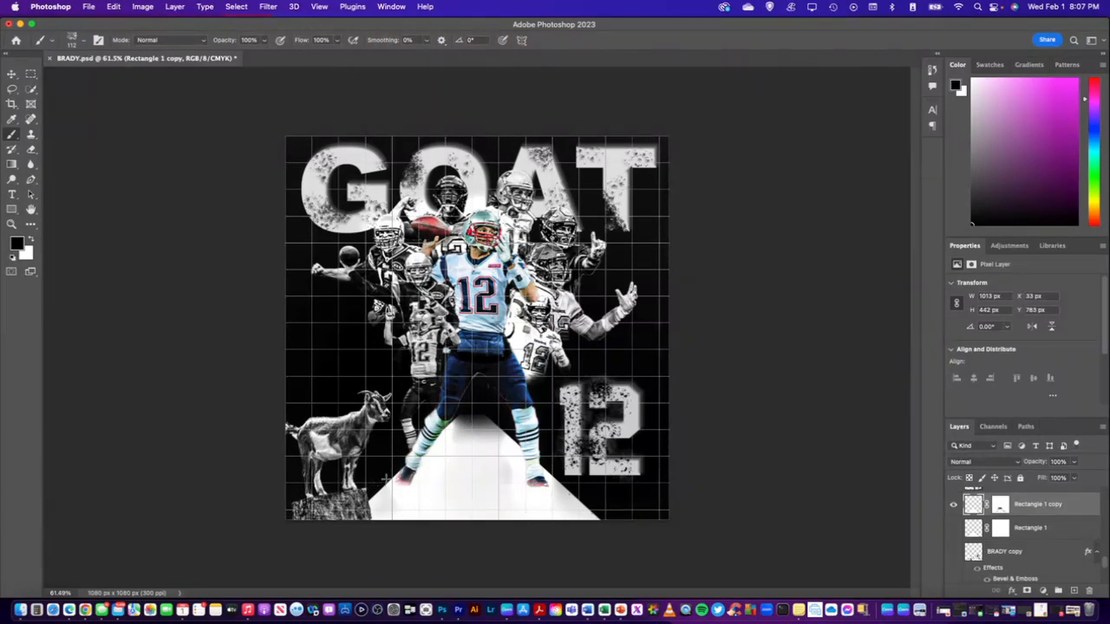
Try black charcoal strokes down the trapezoid's slanted edge beside the goat's rock, and undo them
left_click_drag(388, 480, 364, 512)
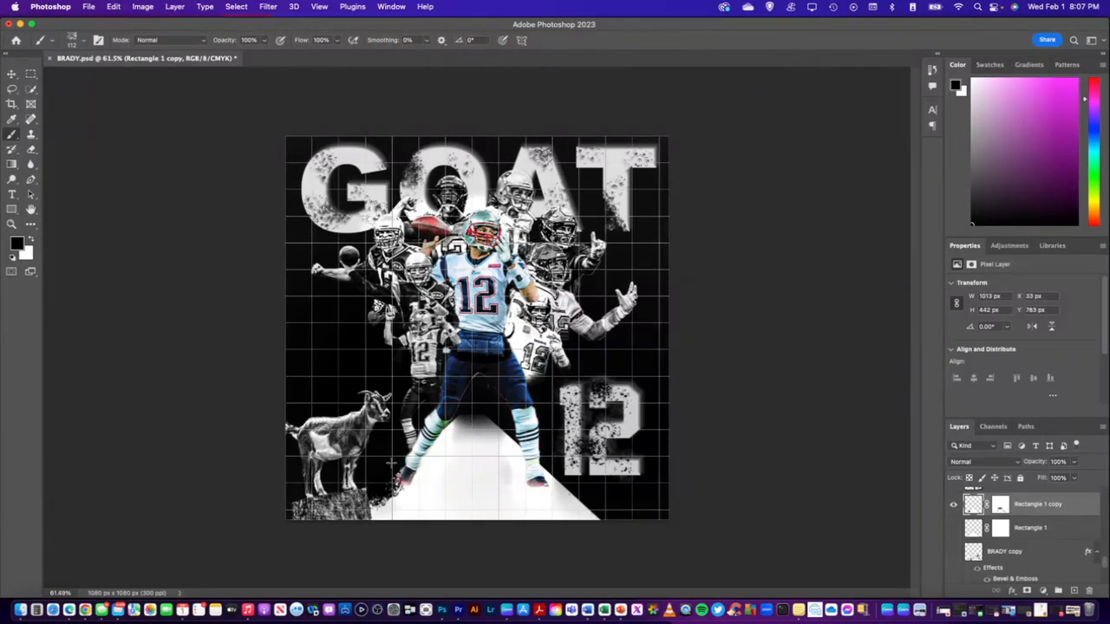
left_click_drag(391, 468, 371, 512)
key("super+z")
key("super+z")
key("super+z")
Try separate black charcoal dabs along the trapezoid's edge between the player's foot and the goat's rock, and undo them
left_click(378, 494)
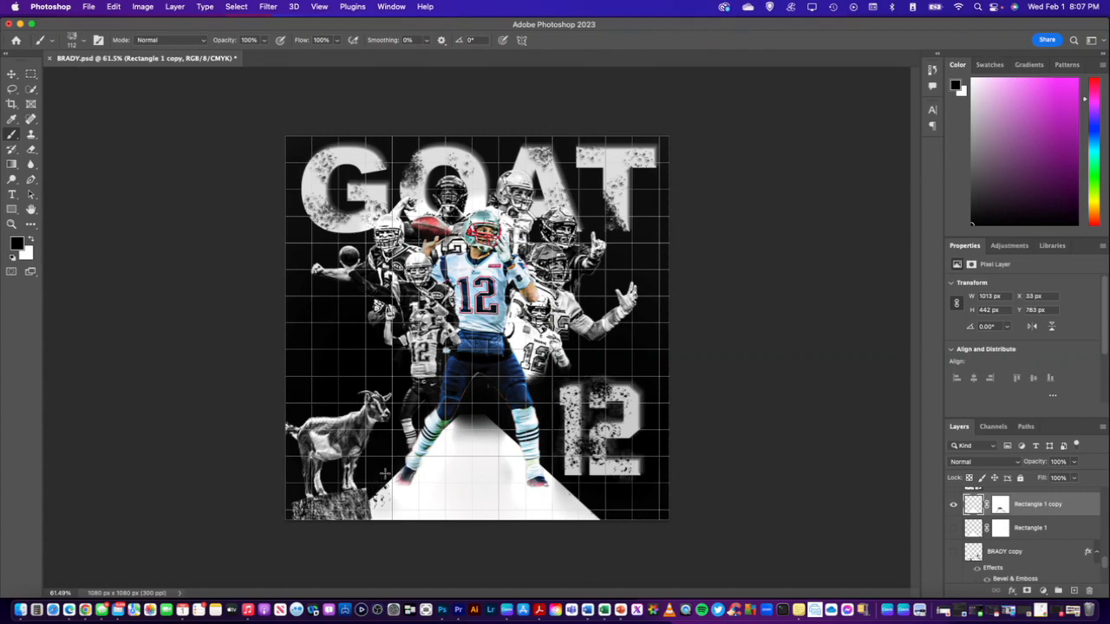
left_click(390, 479)
left_click(378, 498)
left_click(372, 503)
left_click(370, 510)
left_click(372, 513)
left_click(376, 502)
left_click(380, 496)
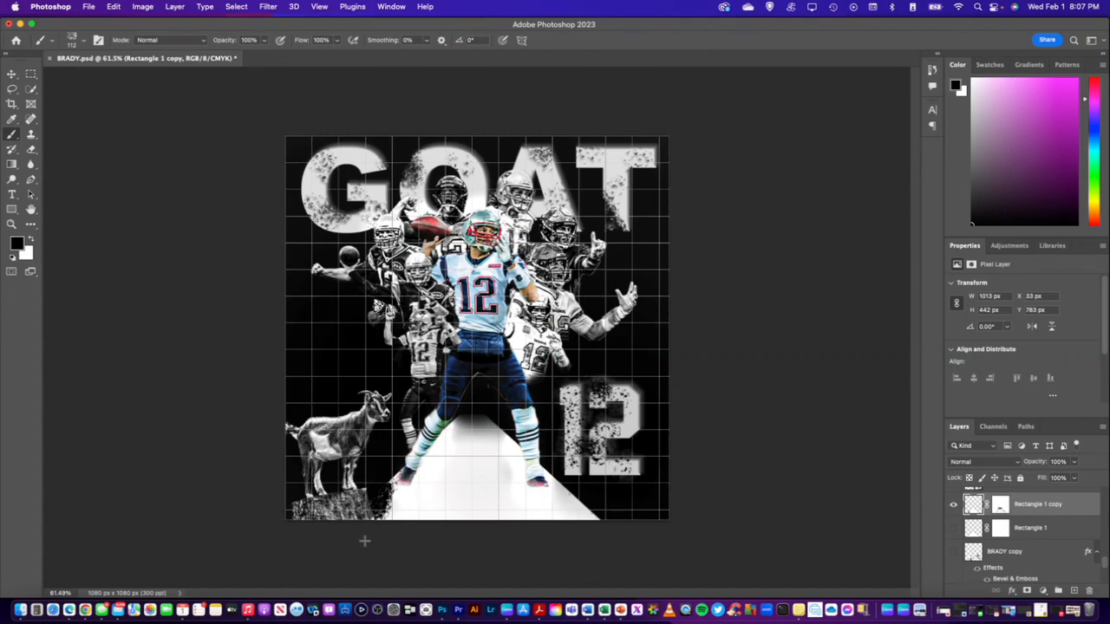
key("super+z")
key("super+z")
key("super+z")
key("super+z")
key("super+z")
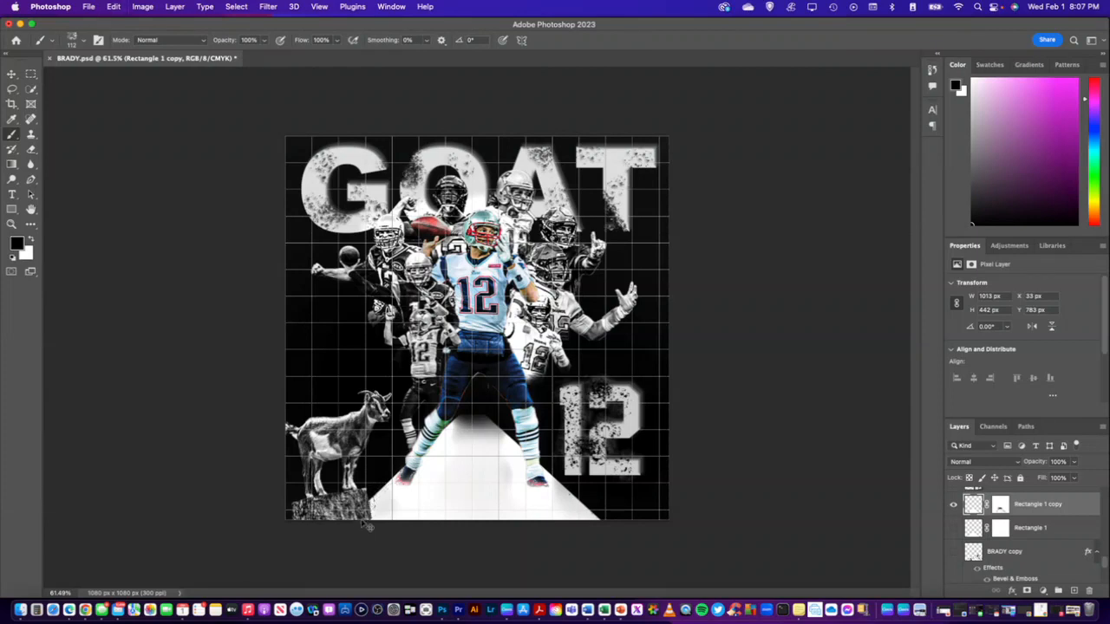
key("super+z")
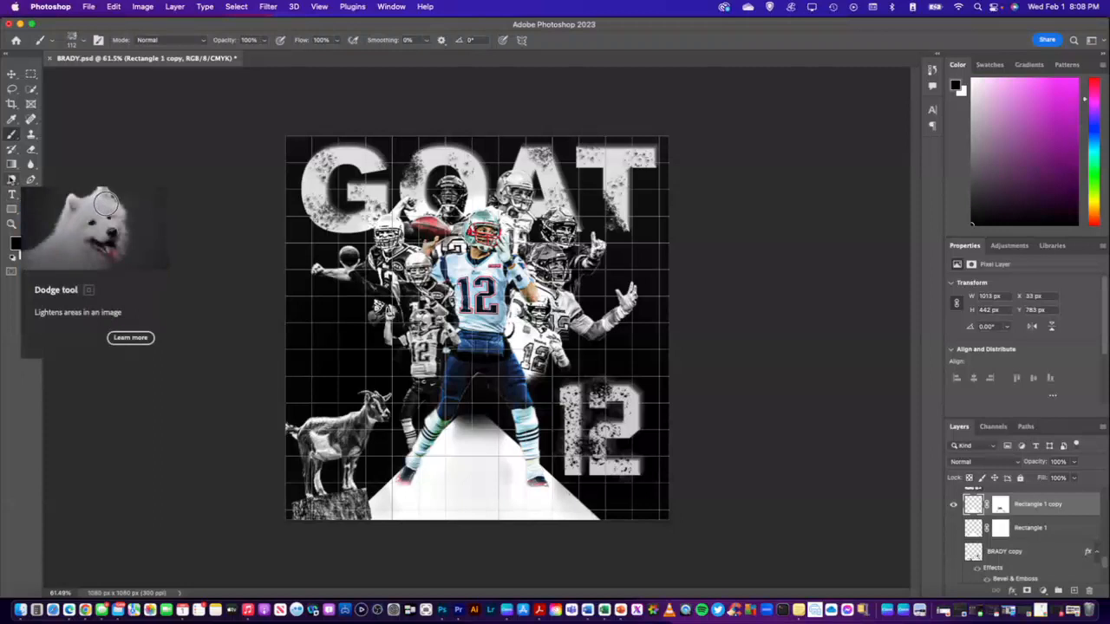
Blur the white trapezoid with the Blur tool at 5000 px and 100% strength
left_click(30, 165)
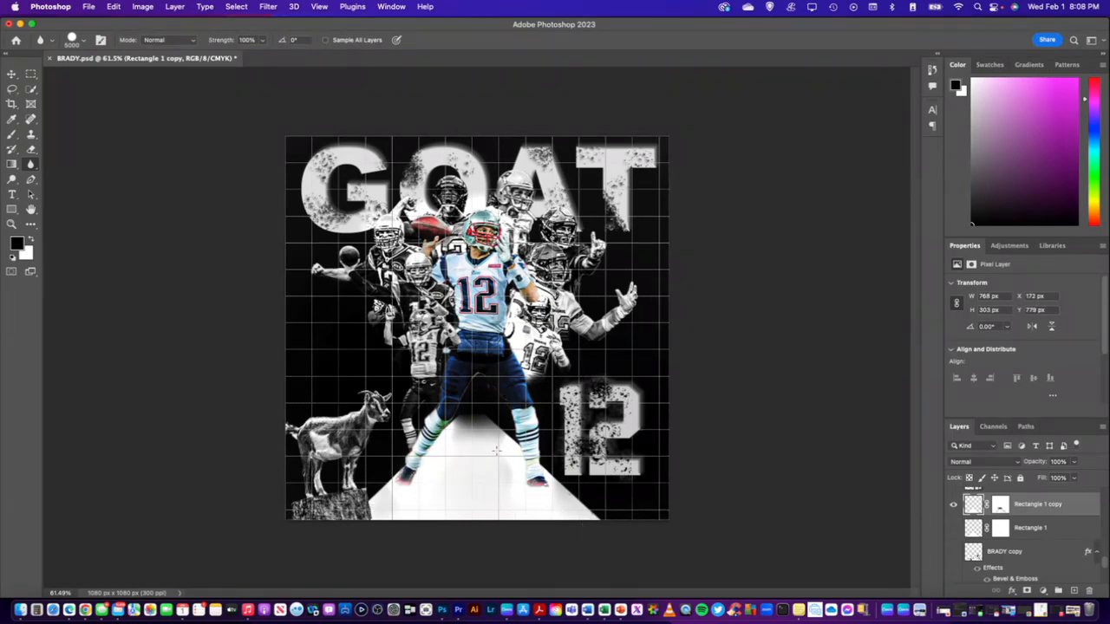
left_click_drag(457, 412, 595, 522)
left_click(399, 493)
left_click(647, 511)
Distort the trapezoid by pulling its lower-right and upper-right corners slightly outward, and blur it once more
key("super+t")
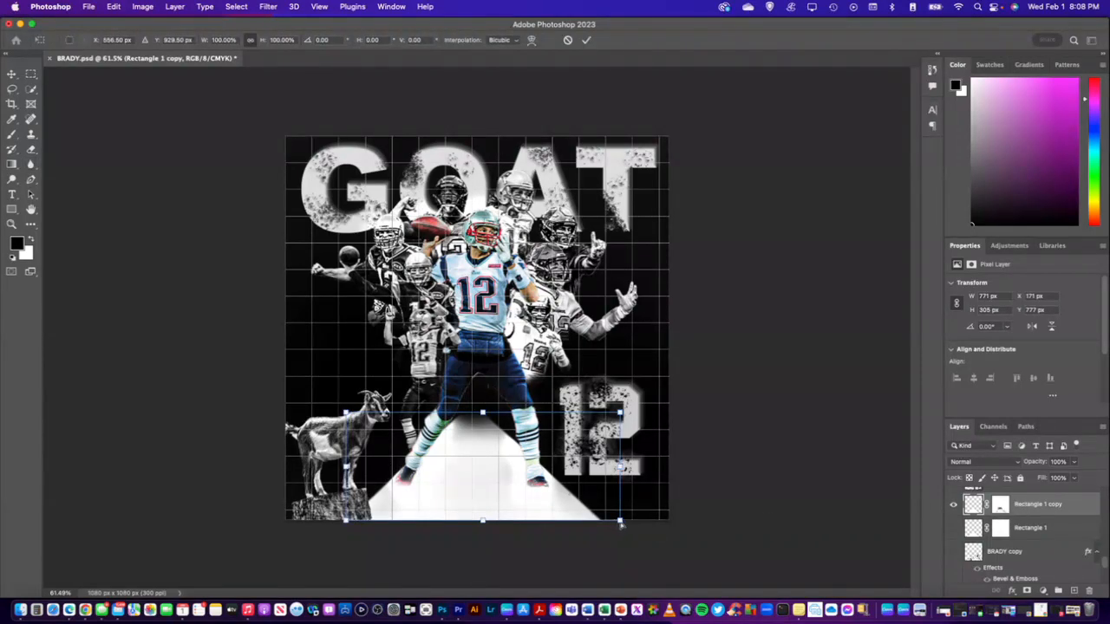
mouse_move(619, 521)
left_mouse_down()
mouse_move(627, 525)
mouse_move(606, 532)
mouse_move(627, 533)
left_mouse_up()
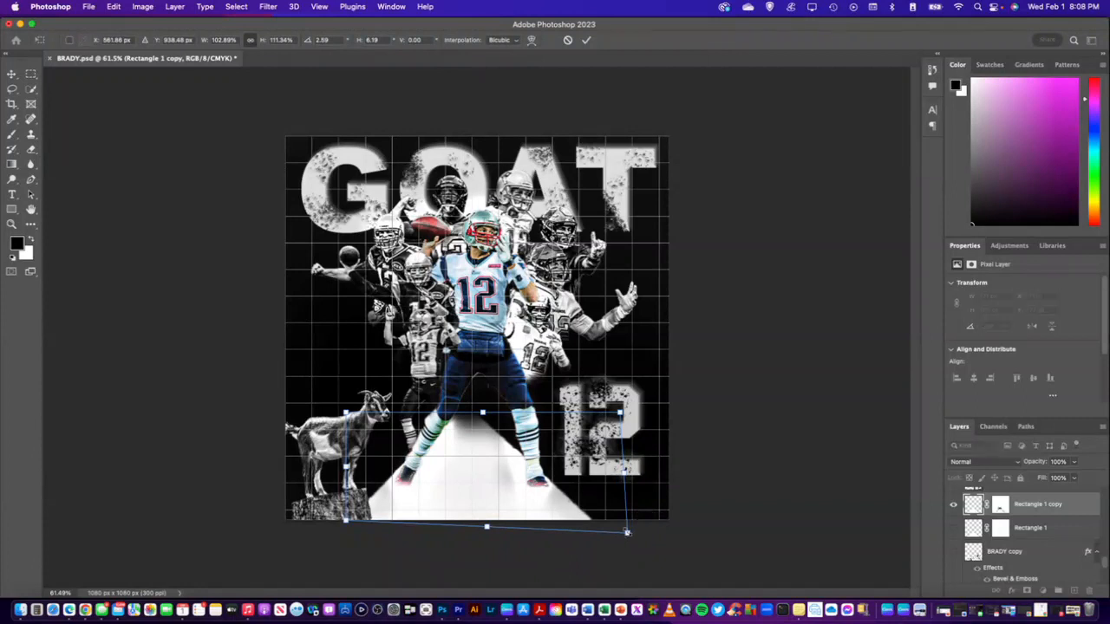
left_click_drag(619, 415, 627, 406)
left_click_drag(487, 412, 495, 406)
left_click(1030, 504)
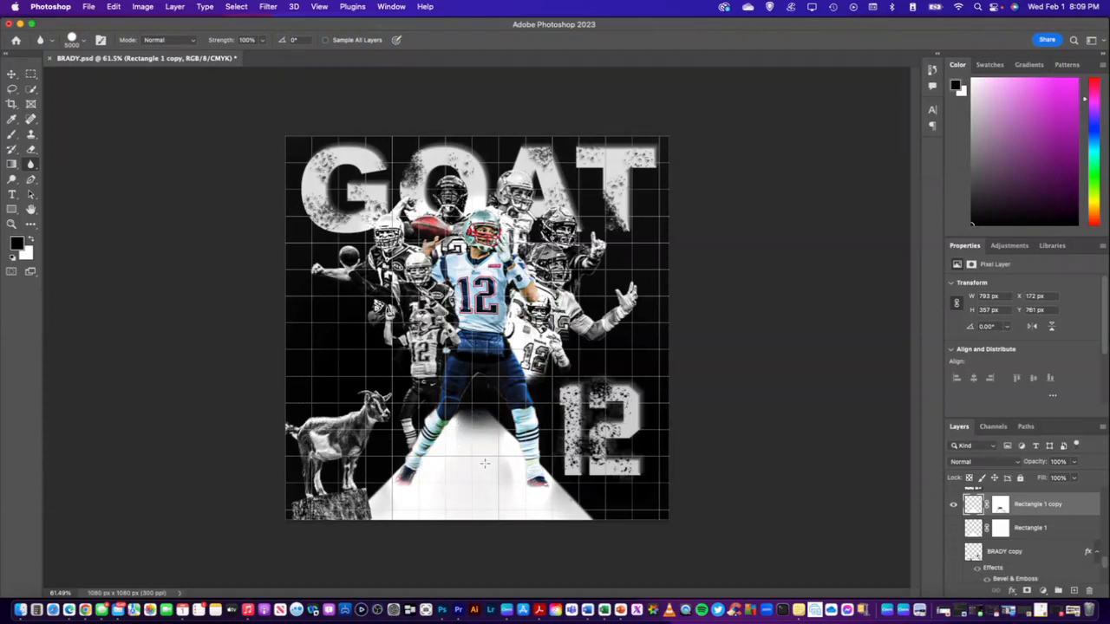
left_click_drag(484, 464, 490, 471)
Try narrowing the trapezoid's base by distorting its lower-right corner inward and nudging its top edge
key("super+t")
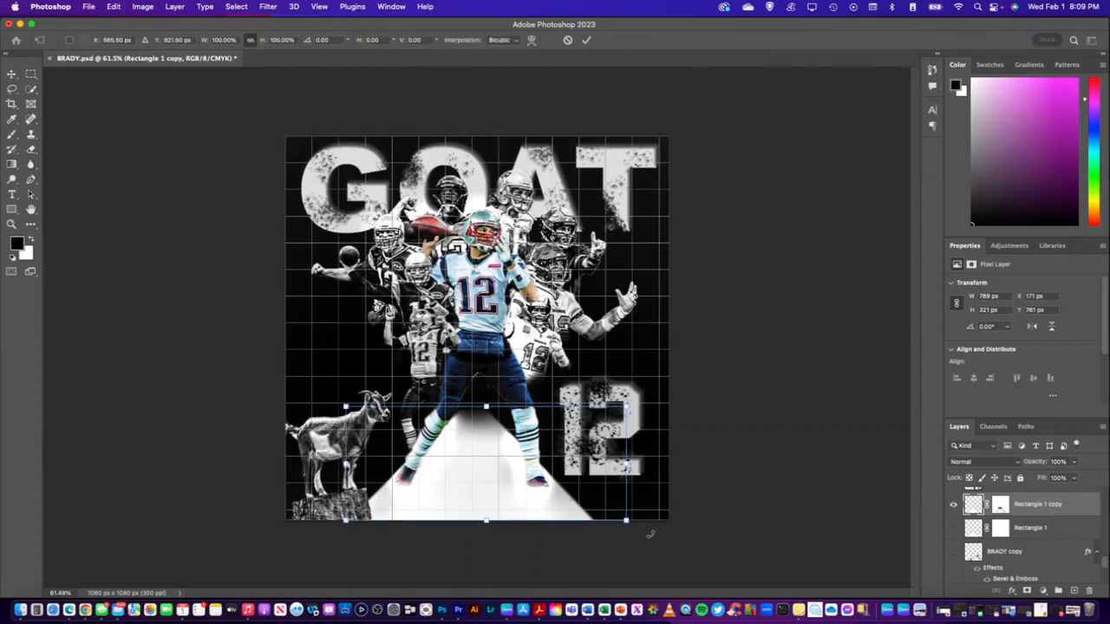
left_click_drag(627, 525, 611, 520)
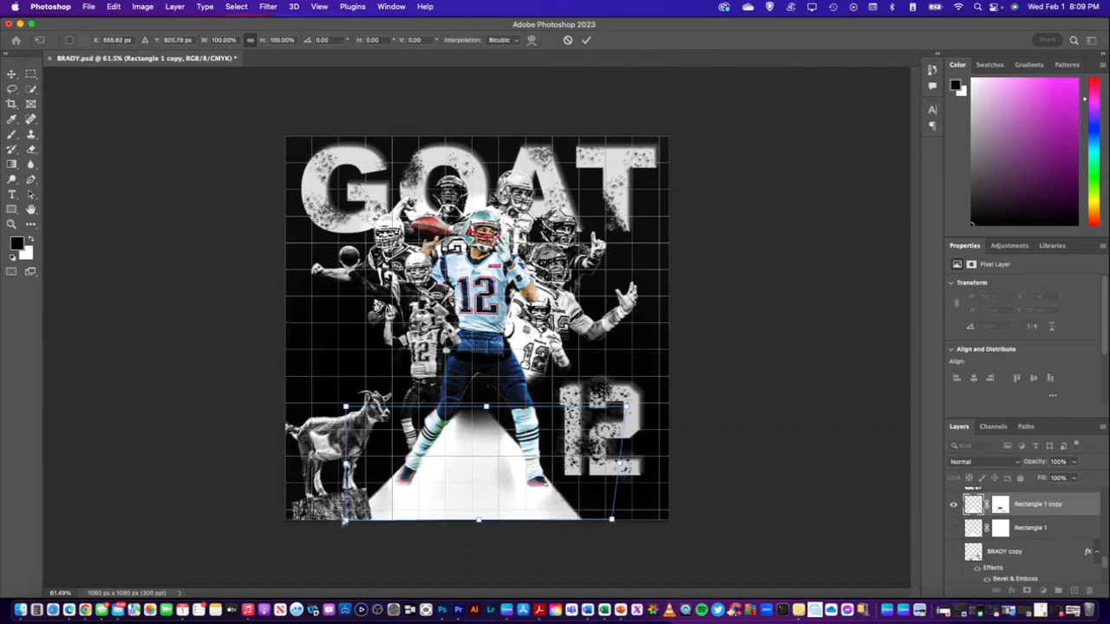
left_click_drag(346, 521, 367, 511)
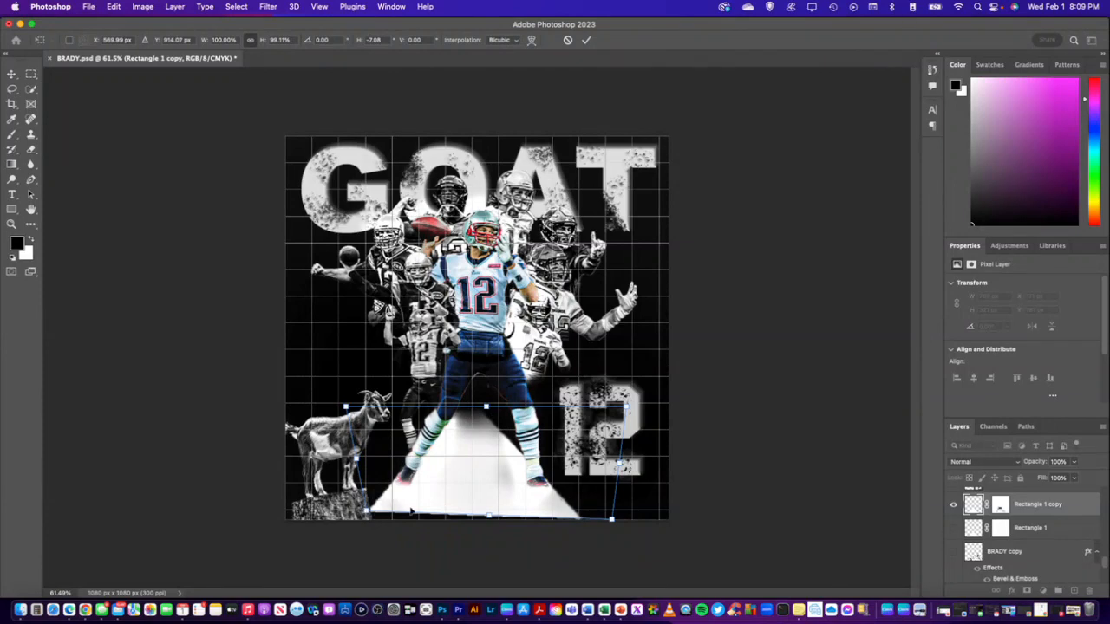
key("super+z")
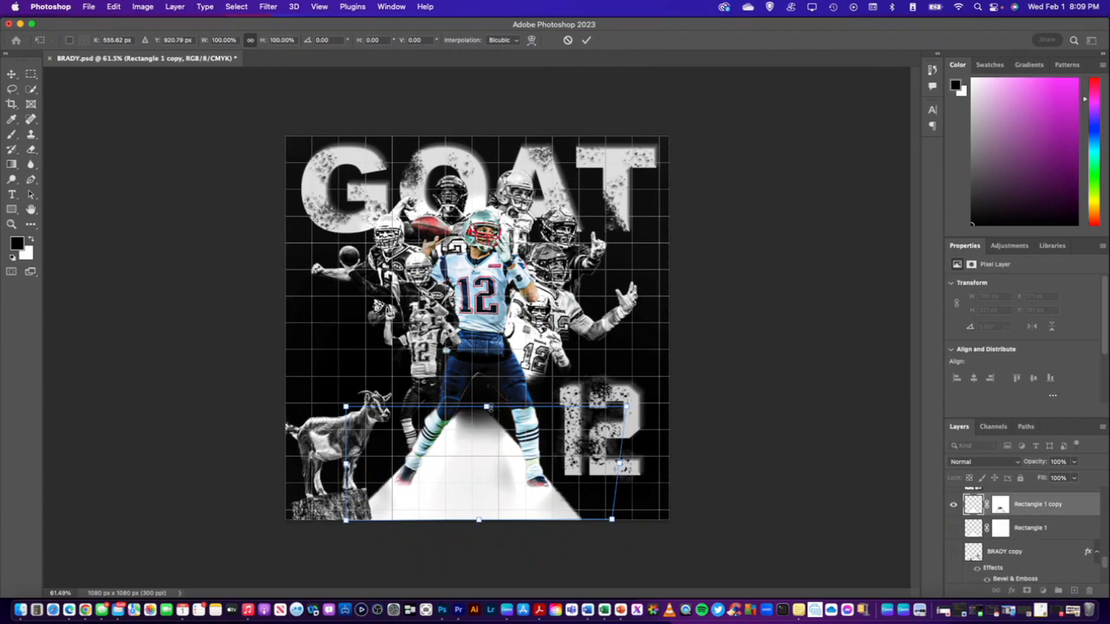
mouse_move(488, 408)
left_mouse_down()
mouse_move(495, 428)
mouse_move(484, 408)
left_mouse_up()
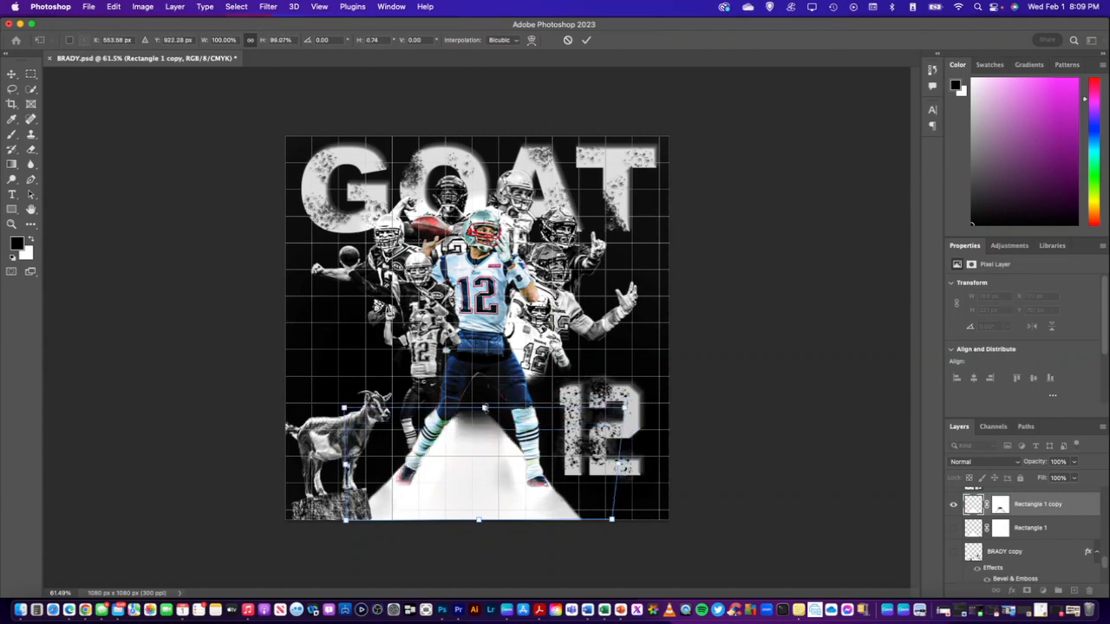
key("Return")
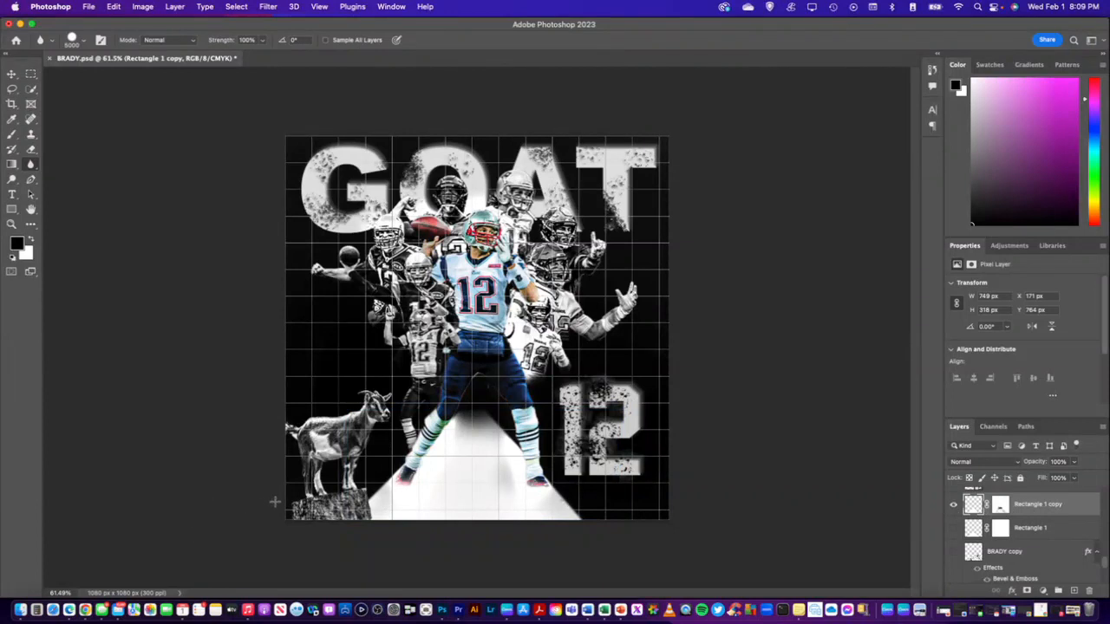
Try widening the trapezoid's base and stretching its left side outward, and undo the last two transformations
key("super+t")
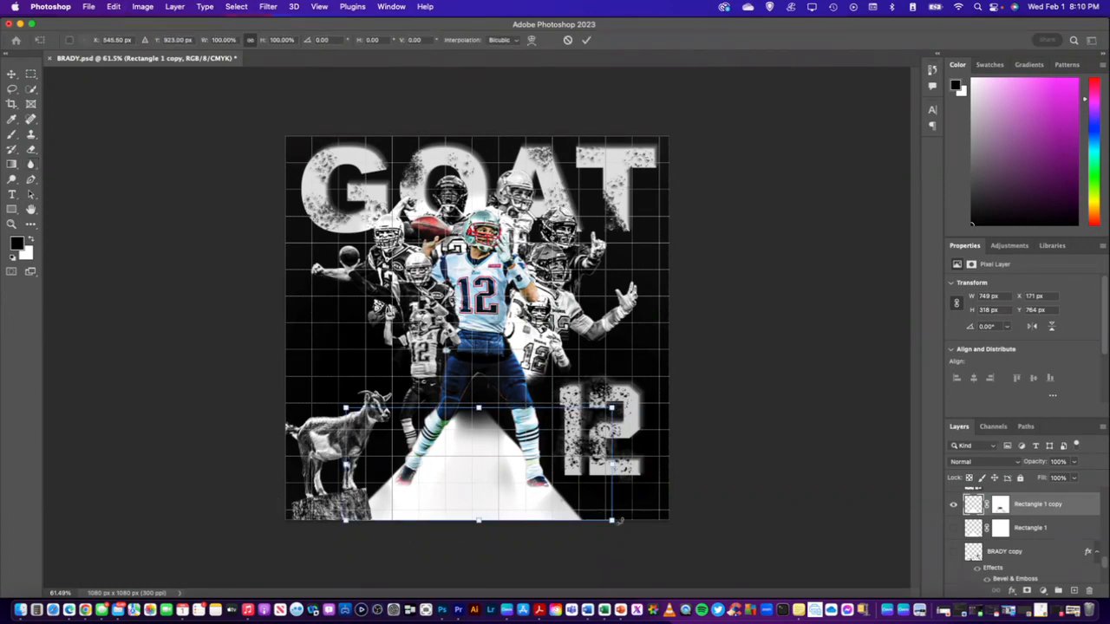
left_click_drag(612, 521, 623, 521)
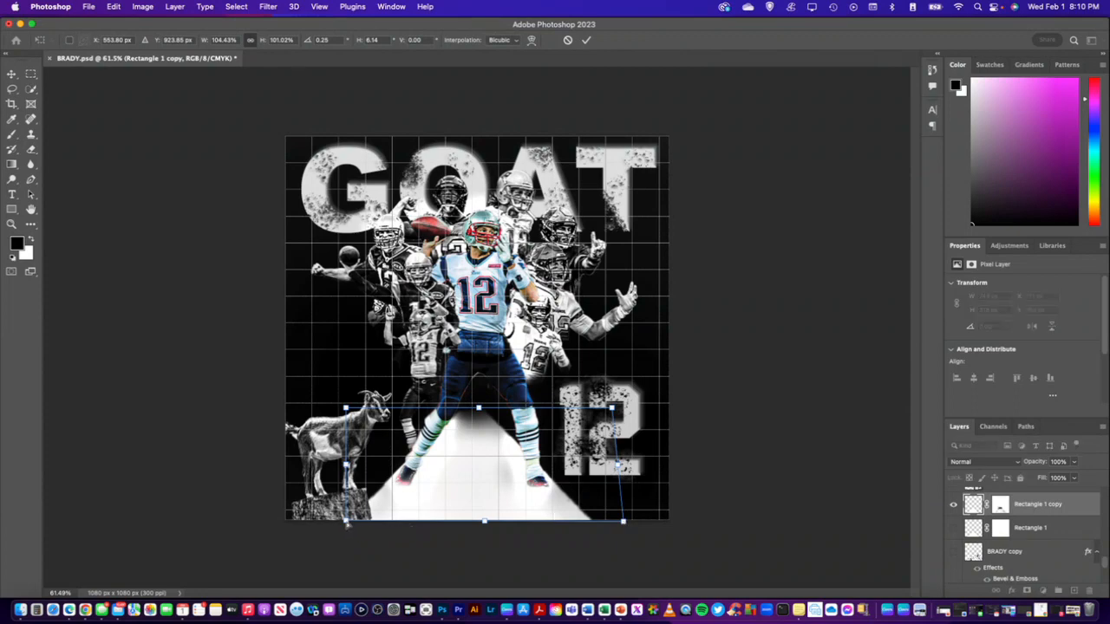
left_click_drag(345, 523, 333, 518)
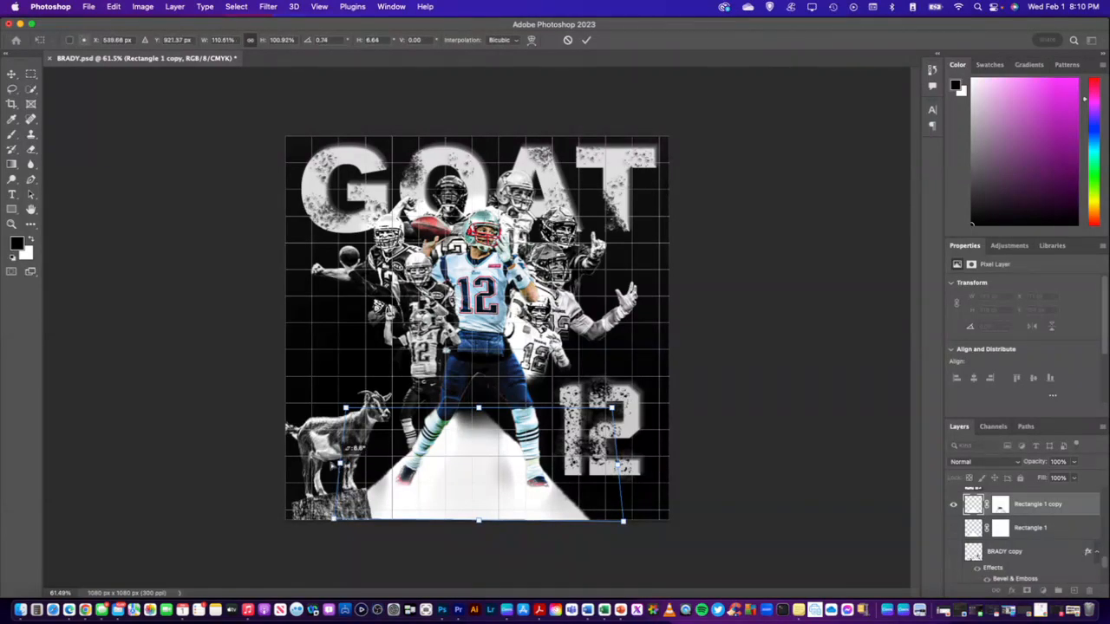
left_click_drag(338, 465, 328, 467)
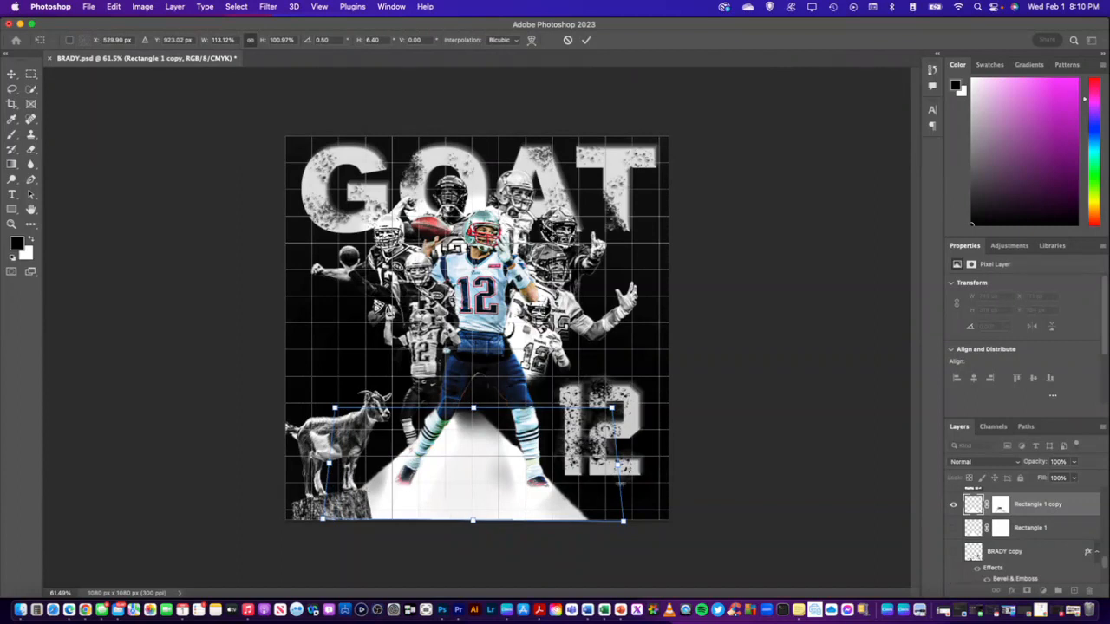
key("Return")
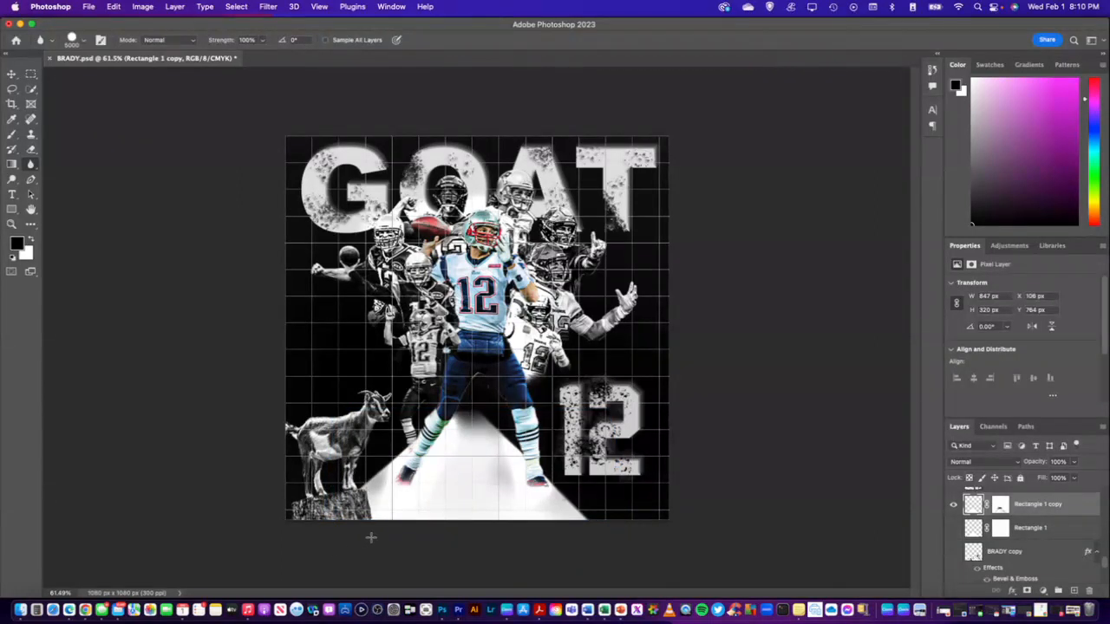
key("super+z")
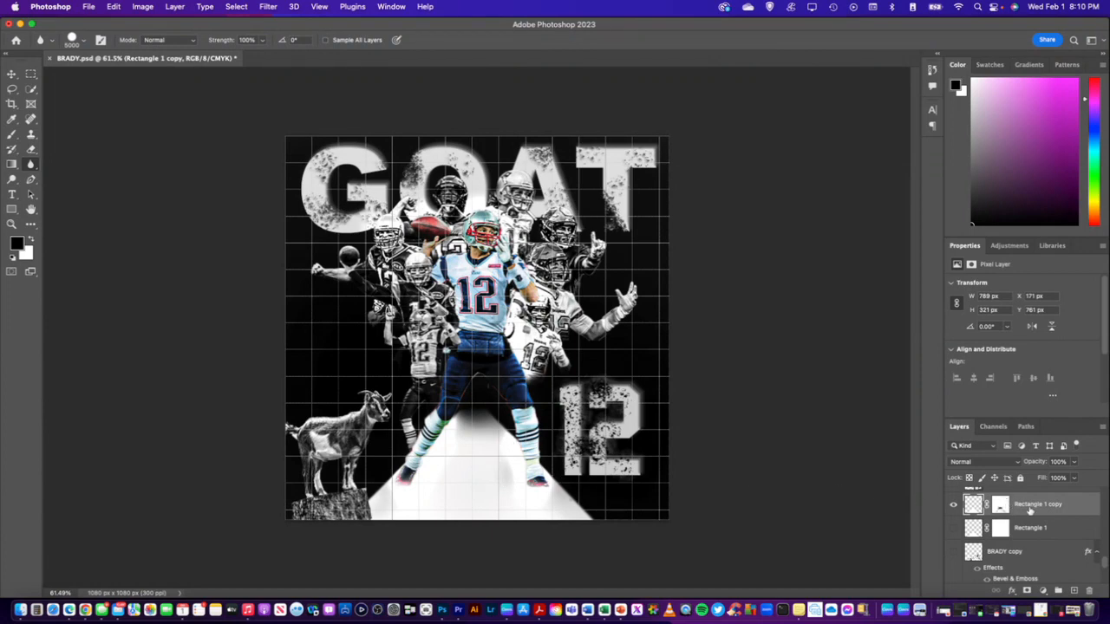
Target Layer 2's mask on the central player with a black brush, undoing a charcoal dab at his foot
scroll(997, 519, "down", 3)
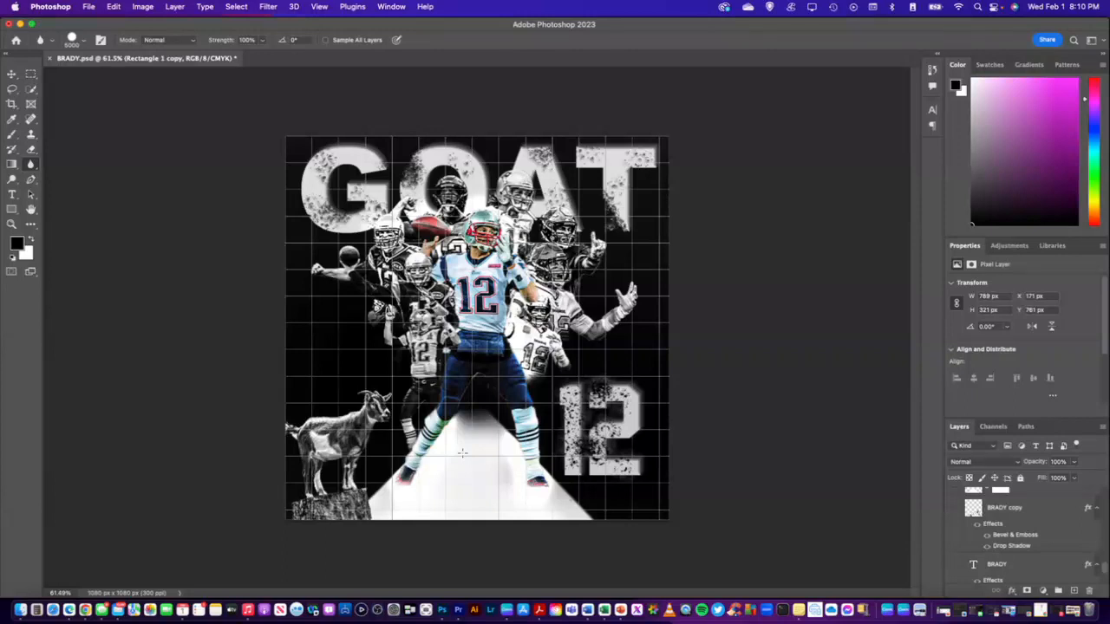
scroll(1004, 534, "up", 3)
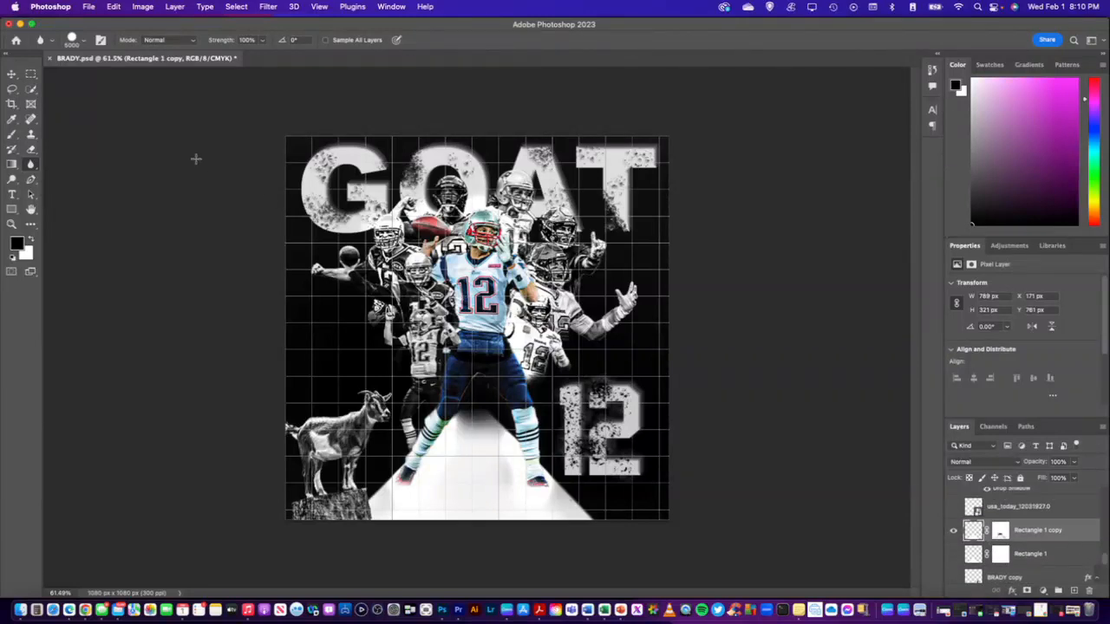
left_click(12, 73)
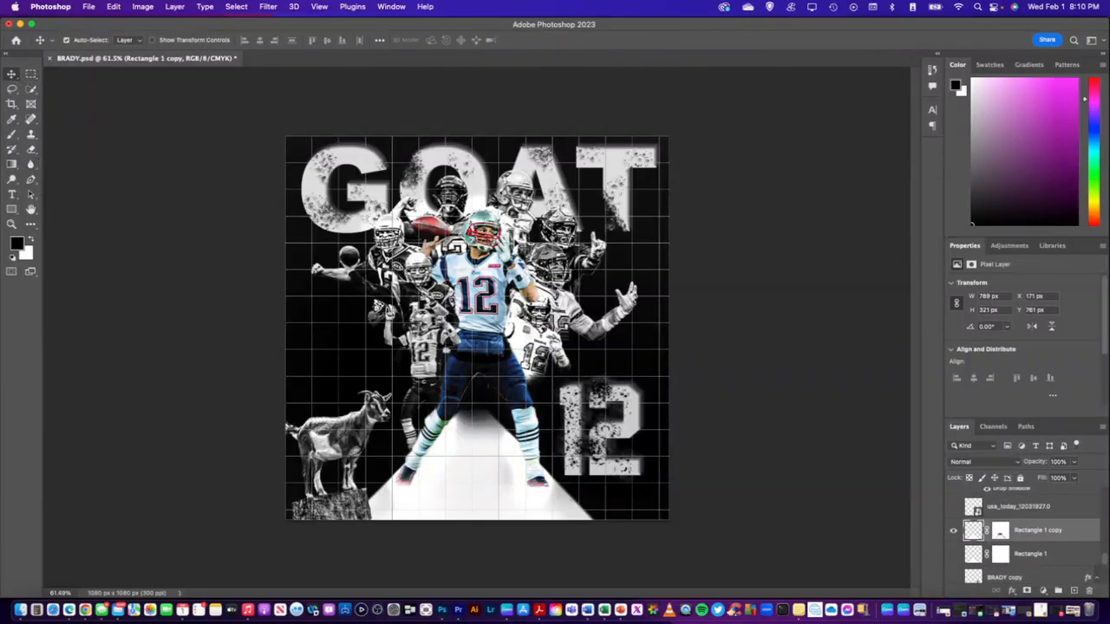
left_click(488, 234)
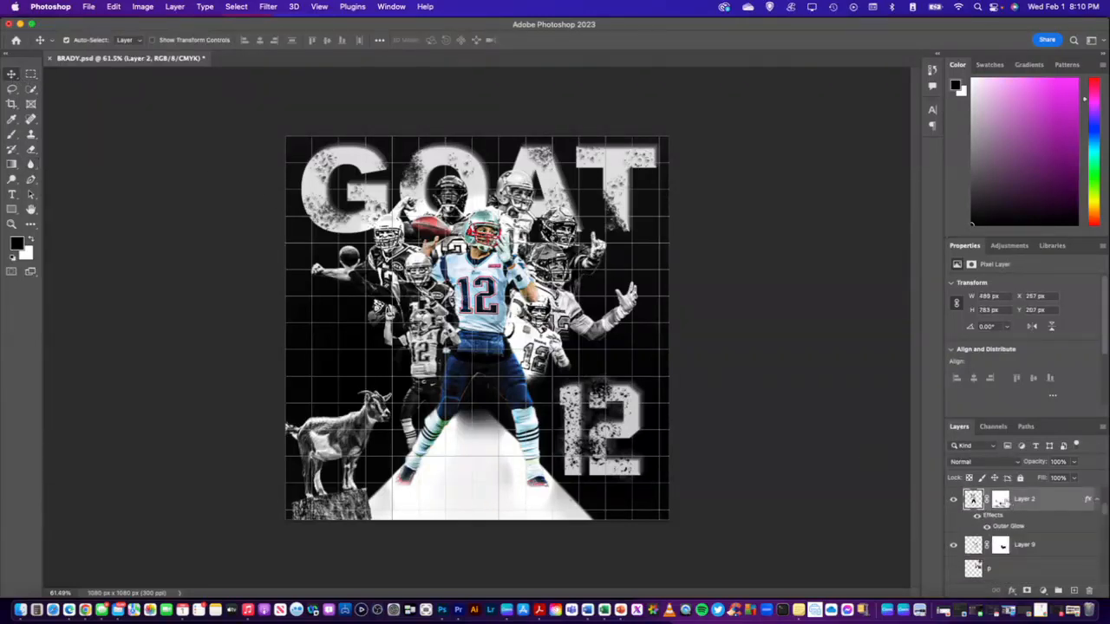
left_click(1000, 499)
left_click(16, 245)
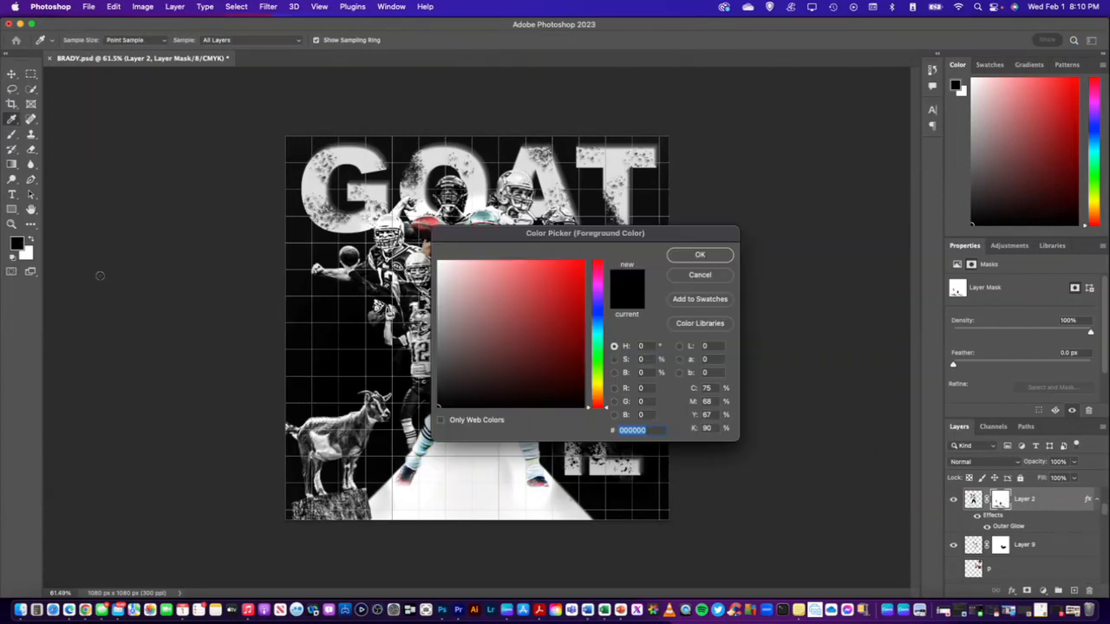
left_click(700, 254)
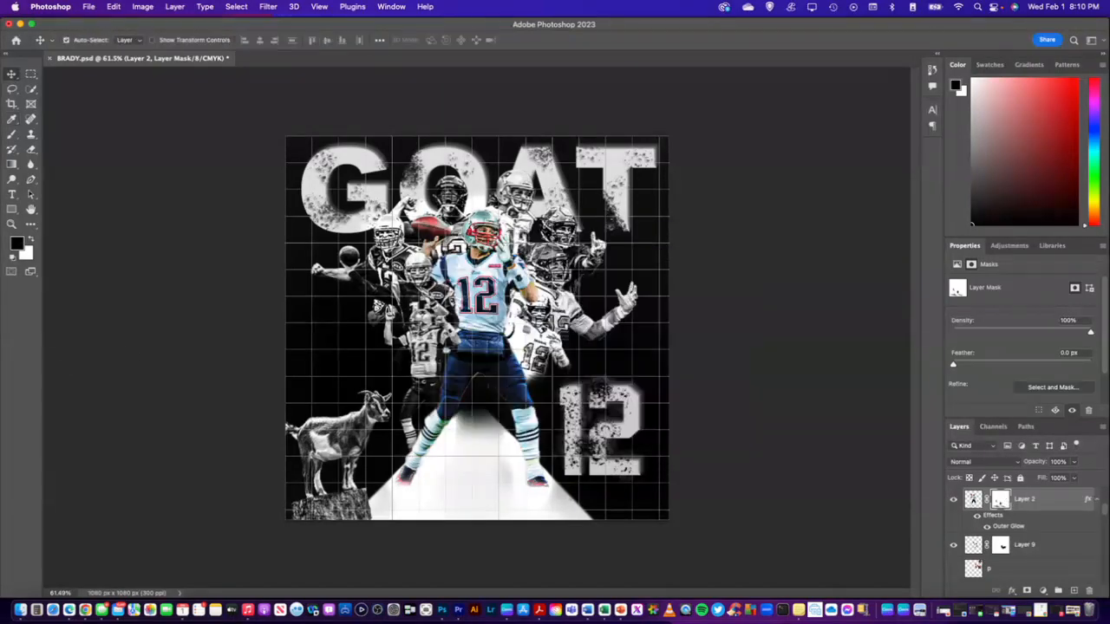
left_click(10, 135)
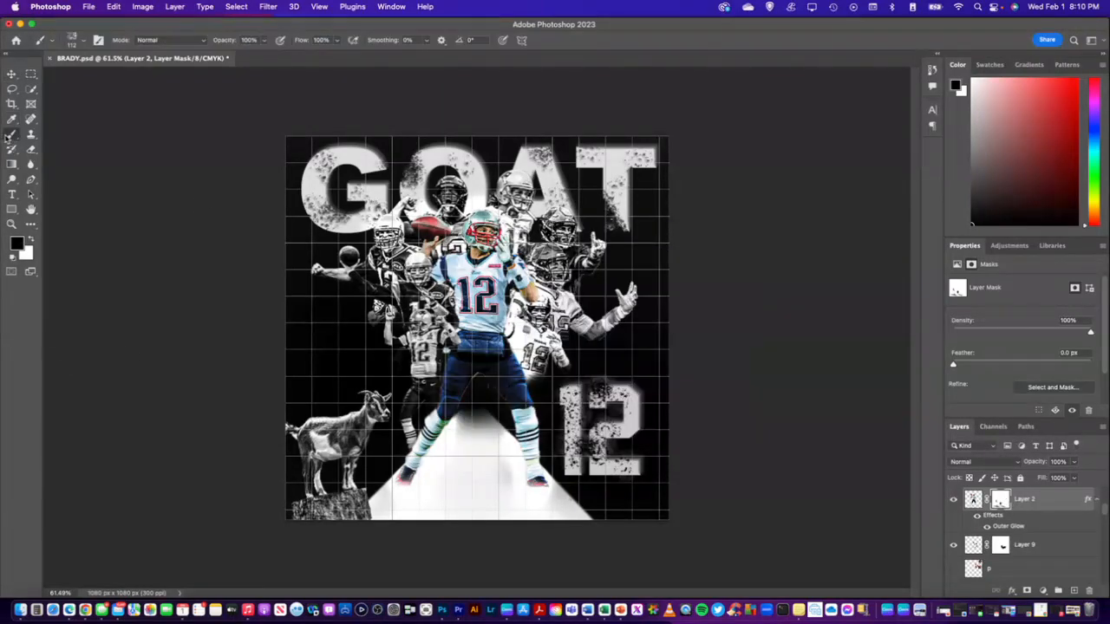
left_click(536, 492)
key("super+z")
Switch the brush to Soft Round at 112 px with 40% opacity and 40% flow
left_click(80, 43)
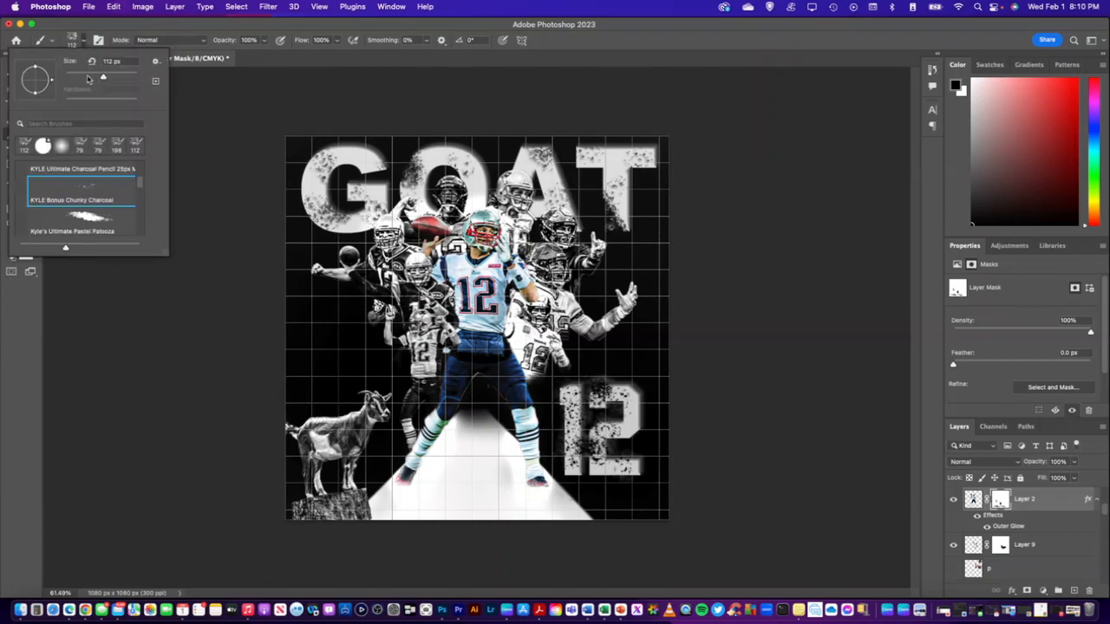
left_click(85, 185)
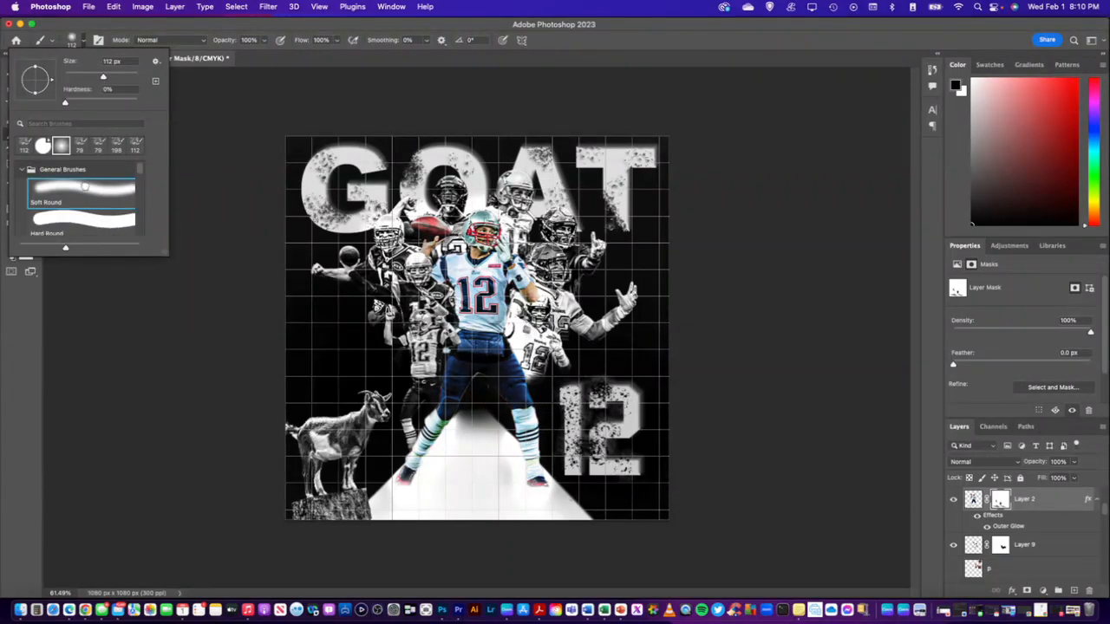
left_click(248, 39)
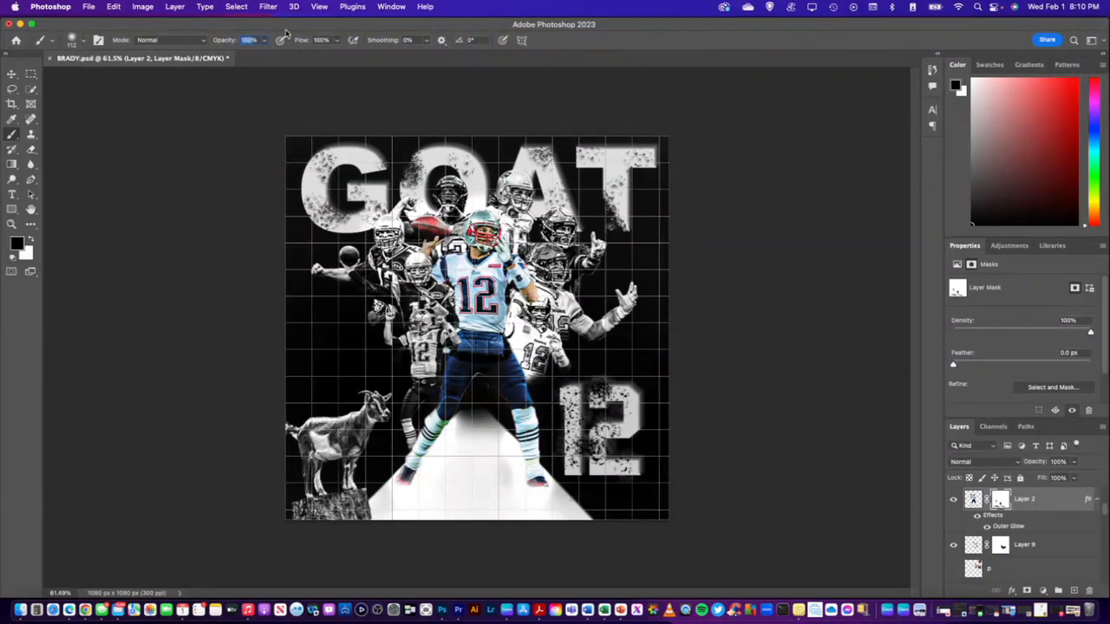
type("0")
left_click(319, 40)
type("40")
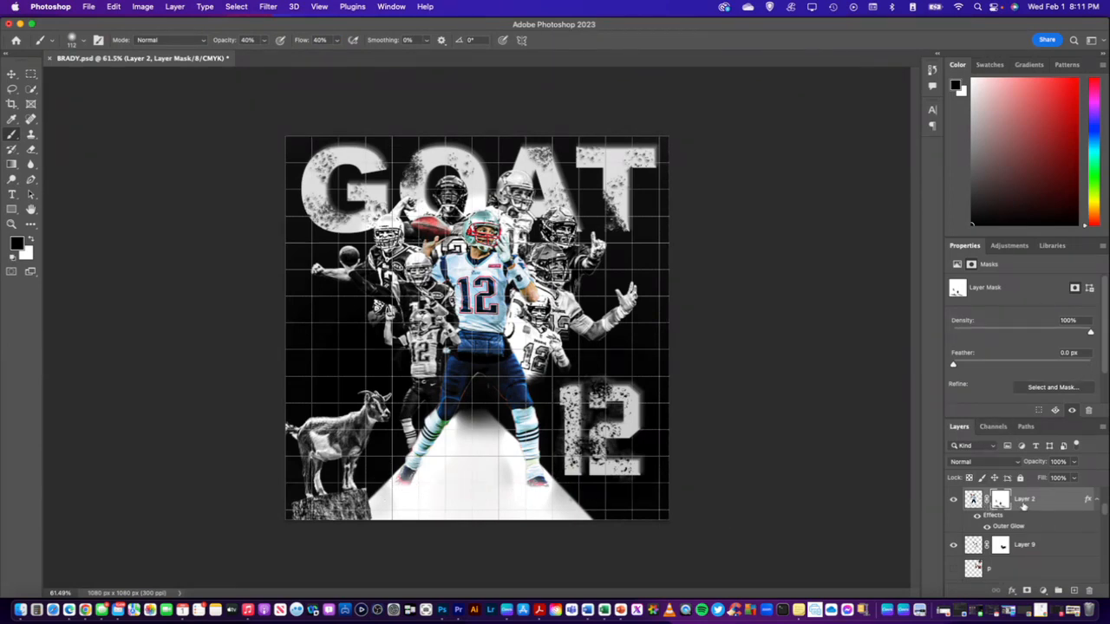
Set Layer 2's Outer Glow to 43% opacity and 120 px size
right_click(1032, 503)
left_click(1008, 506)
left_click(544, 284)
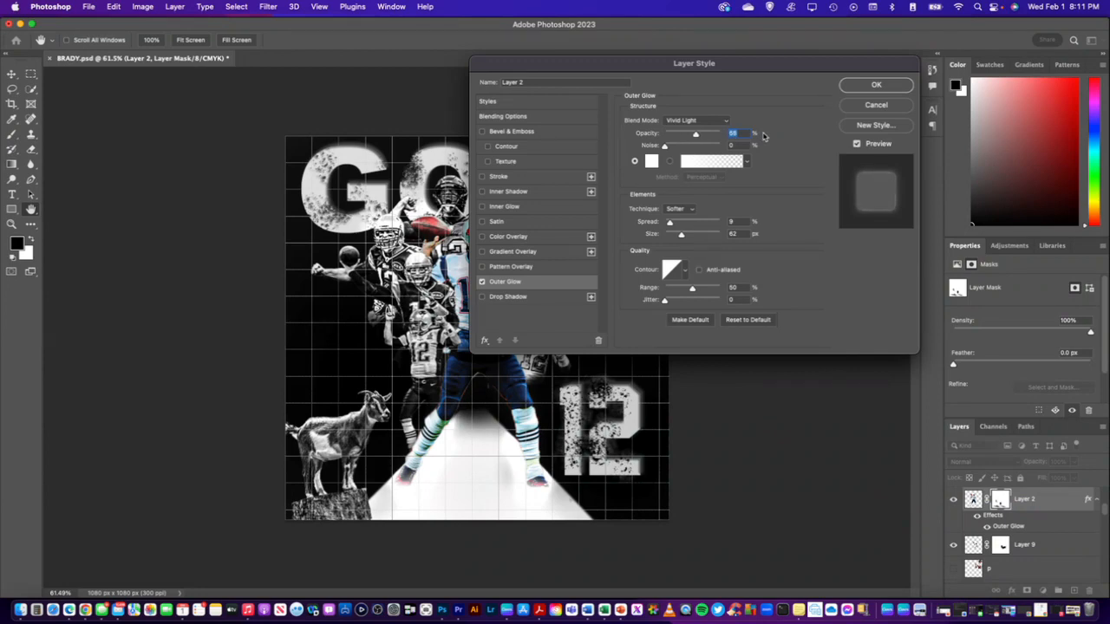
key("Down")
key("Down")
key("Down")
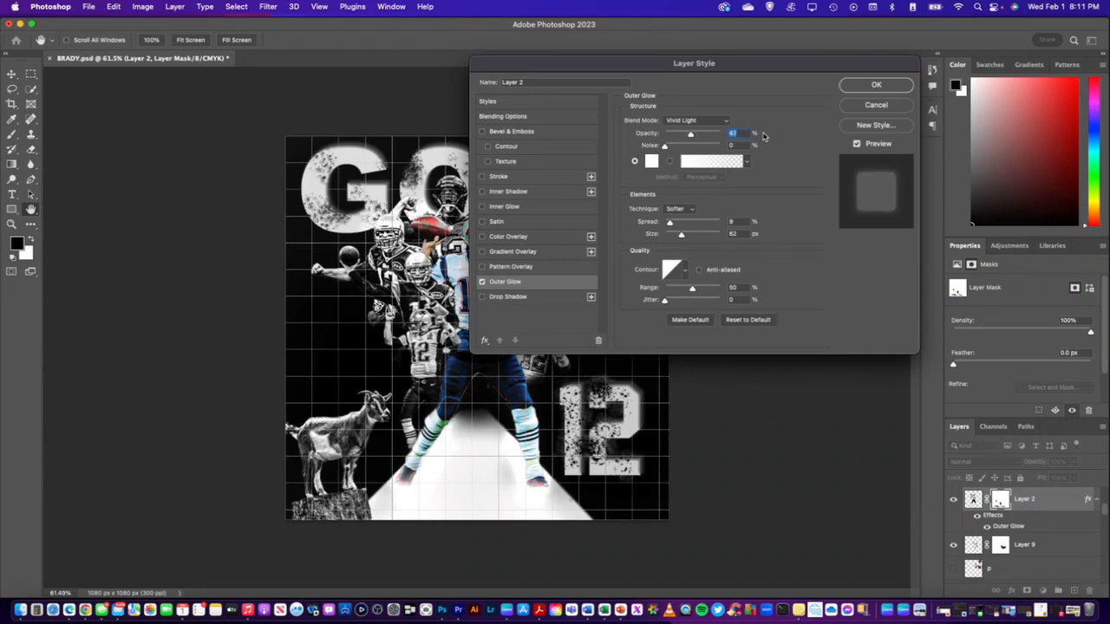
key("Down")
key("Down")
key("Down")
key("Down")
mouse_move(681, 238)
left_mouse_down()
mouse_move(669, 240)
mouse_move(693, 243)
left_mouse_up()
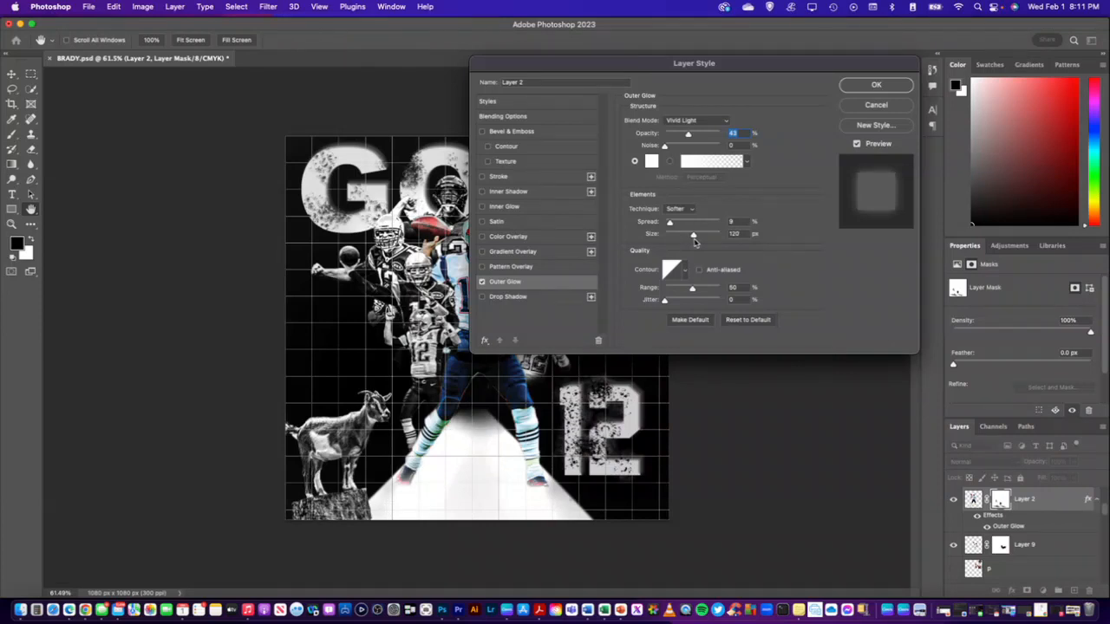
left_click(864, 89)
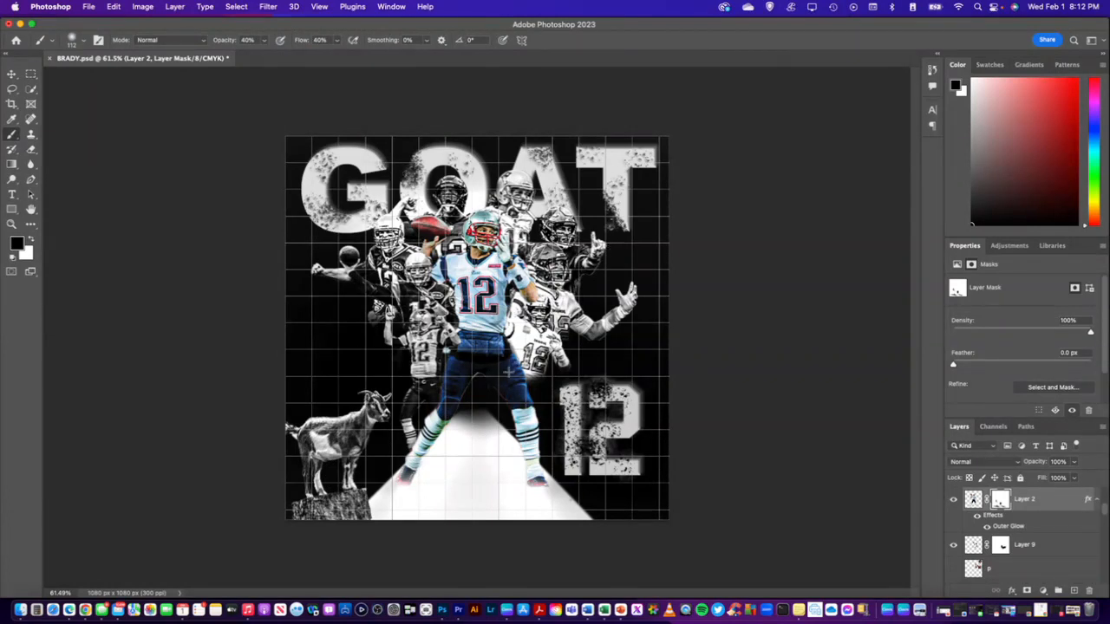
Preview the hidden layer p over the collage and hide it again
scroll(1040, 553, "down", 2)
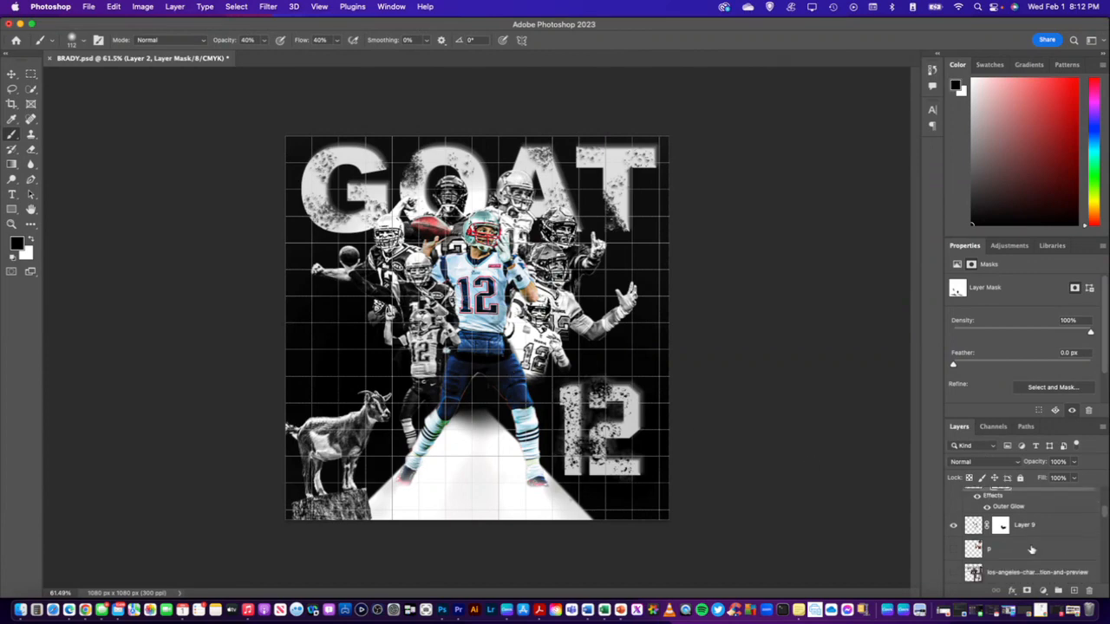
left_click(955, 528)
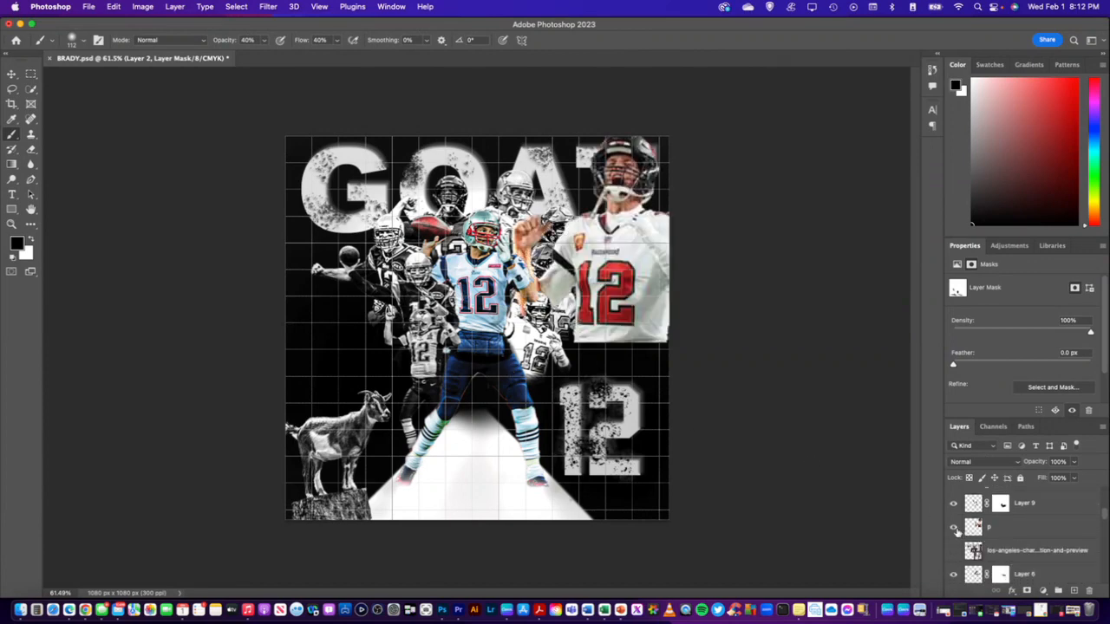
left_click(954, 528)
left_click(955, 528)
left_click(954, 528)
Show the hidden BRADY text layer above the goat
scroll(1002, 533, "down", 2)
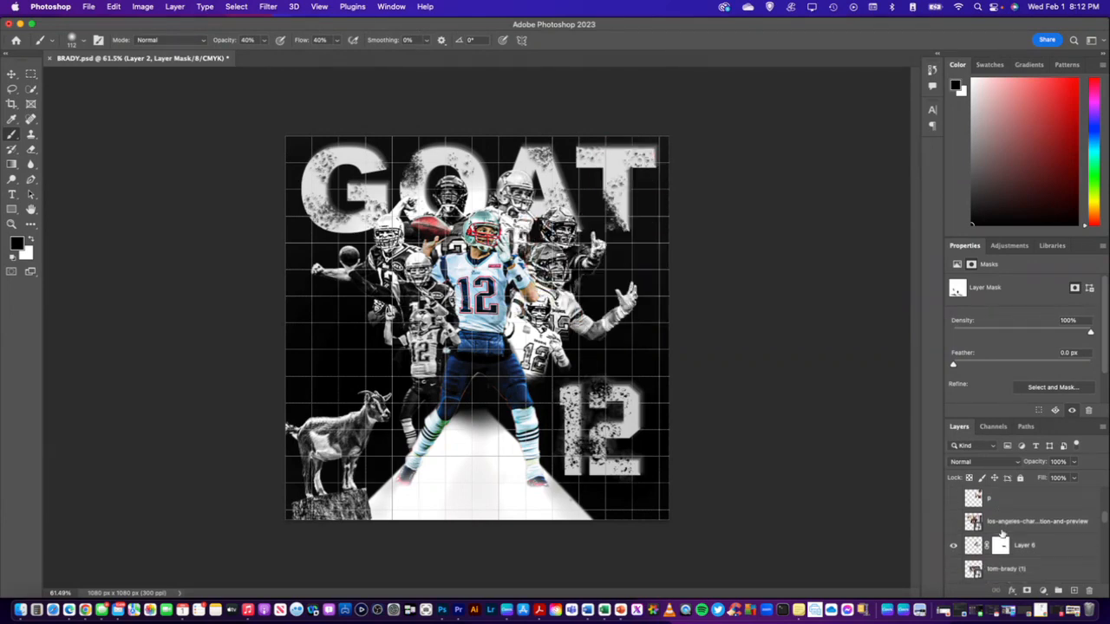
scroll(1002, 532, "down", 5)
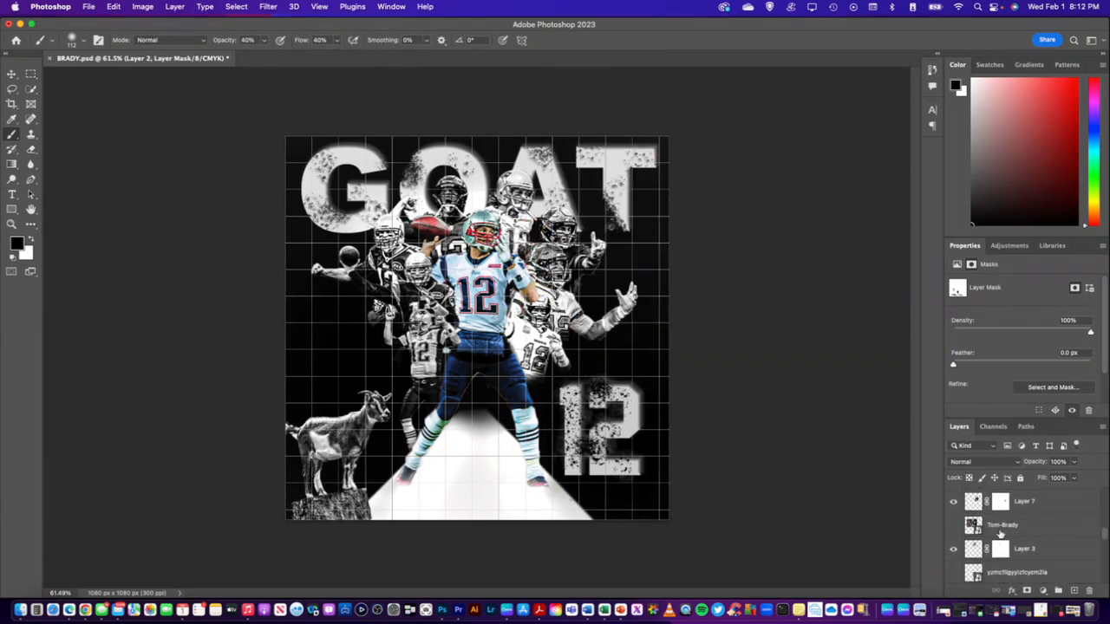
scroll(999, 533, "down", 8)
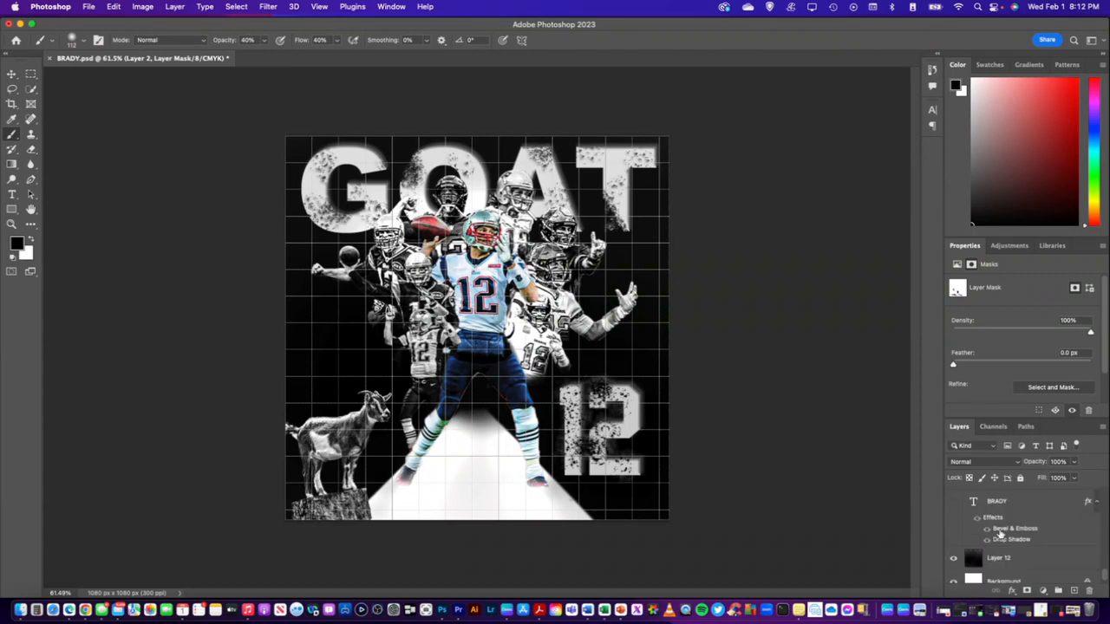
scroll(1000, 534, "up", 2)
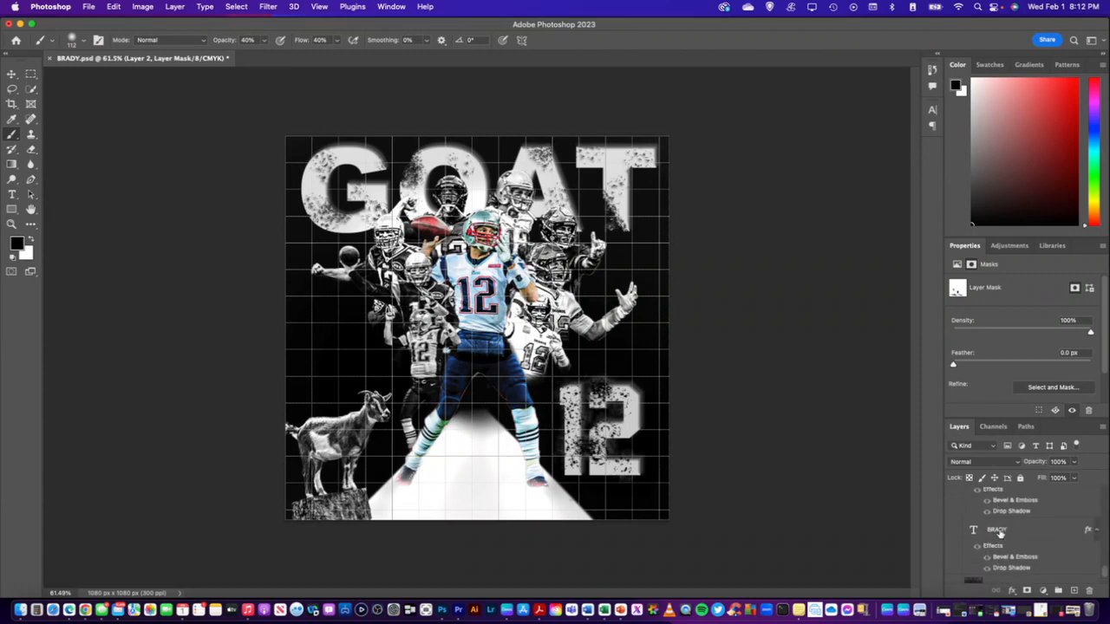
left_click(953, 531)
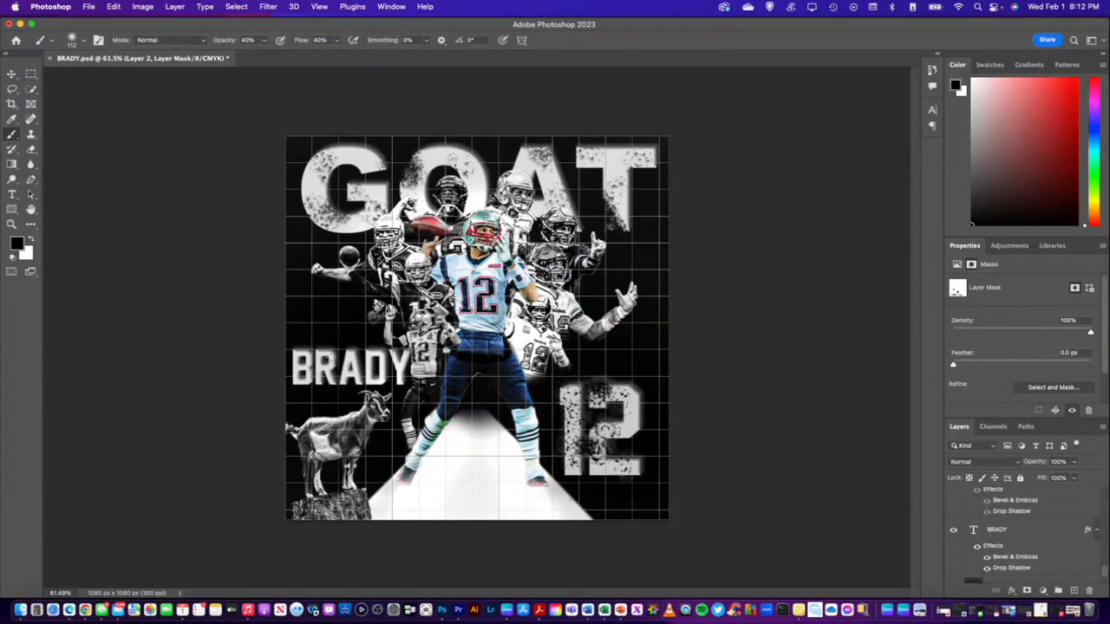
key("super+t")
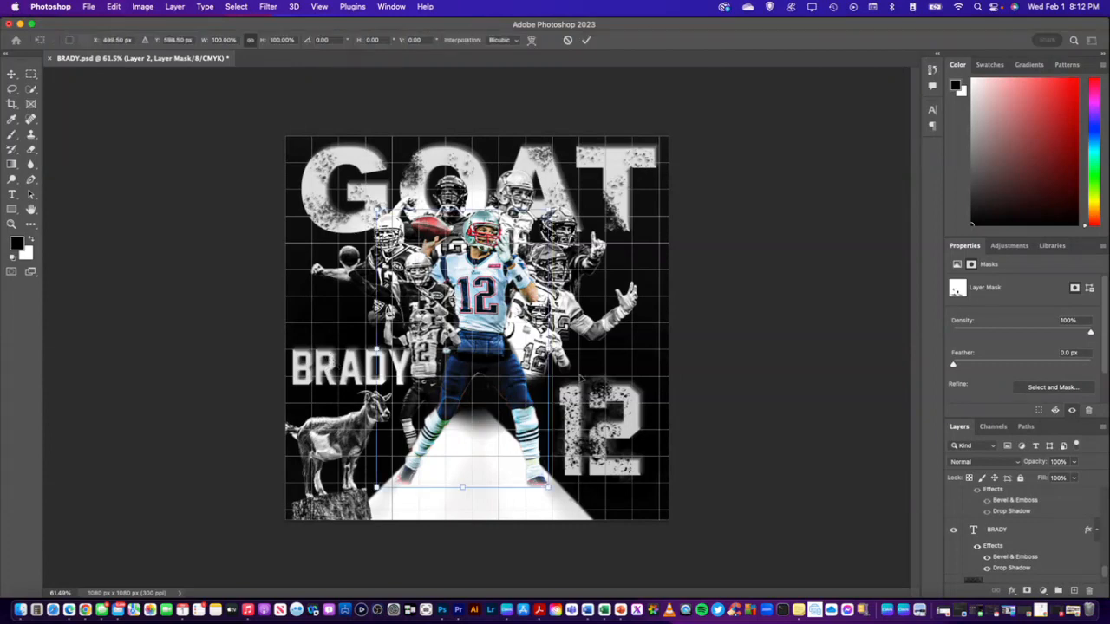
key("Return")
key("b")
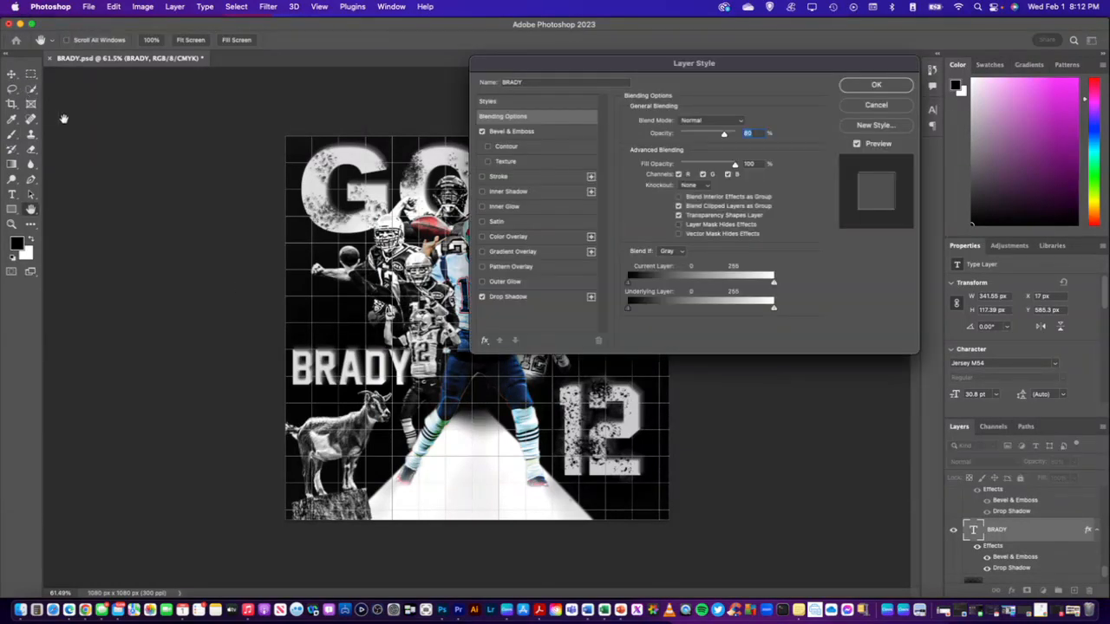
left_click(883, 108)
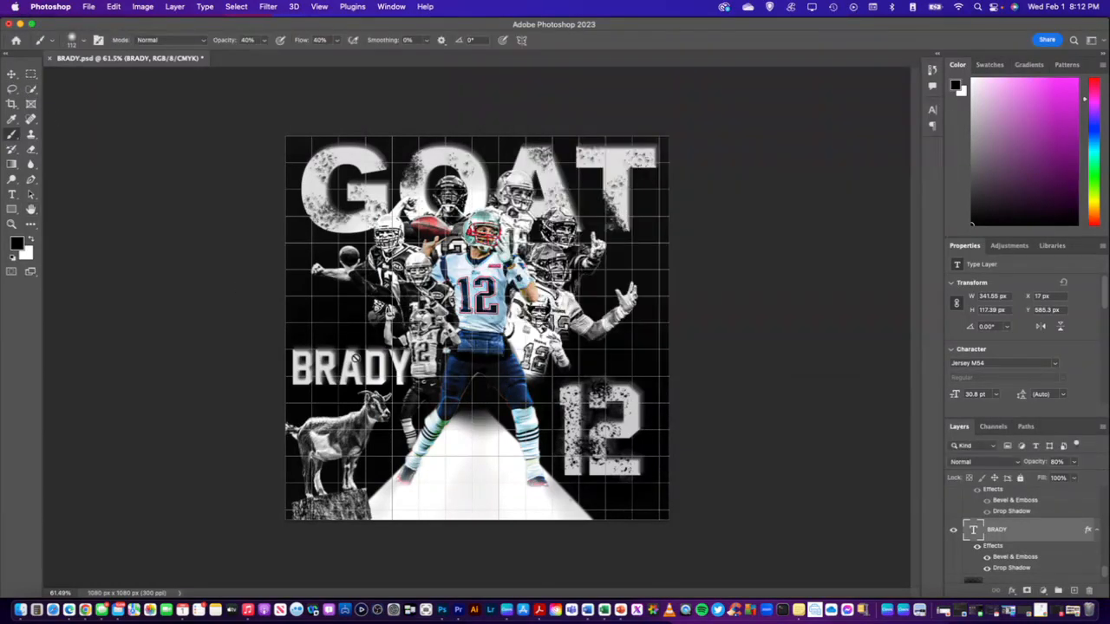
Scale the BRADY text to 67.53% and place it near the canvas's left edge, between the thrown football and the goat
left_click(12, 74)
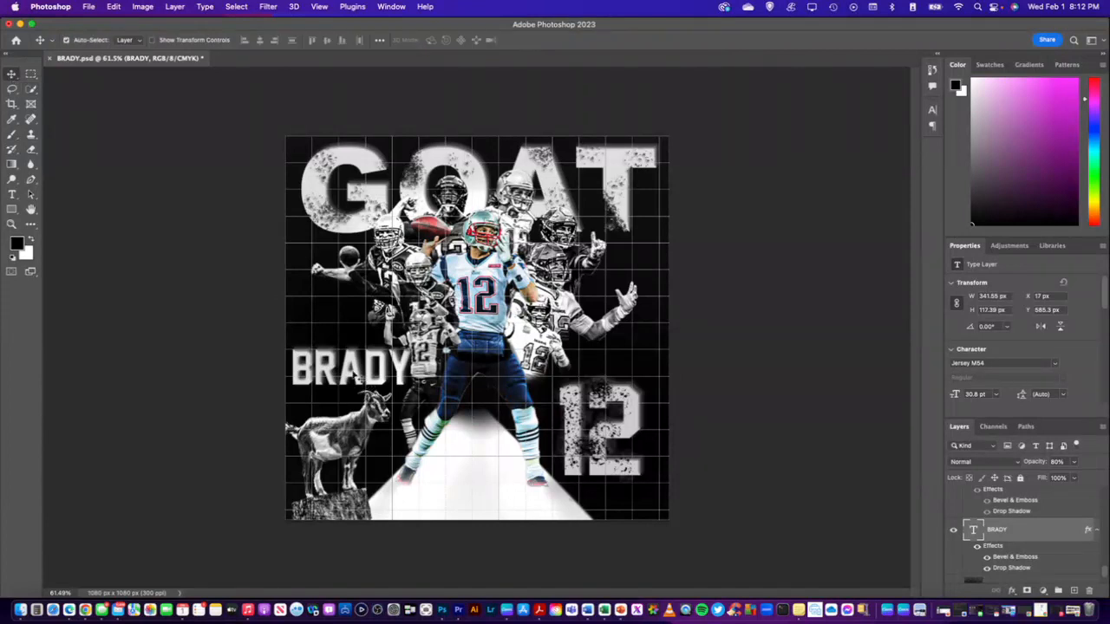
left_click_drag(356, 376, 644, 320)
key("super+t")
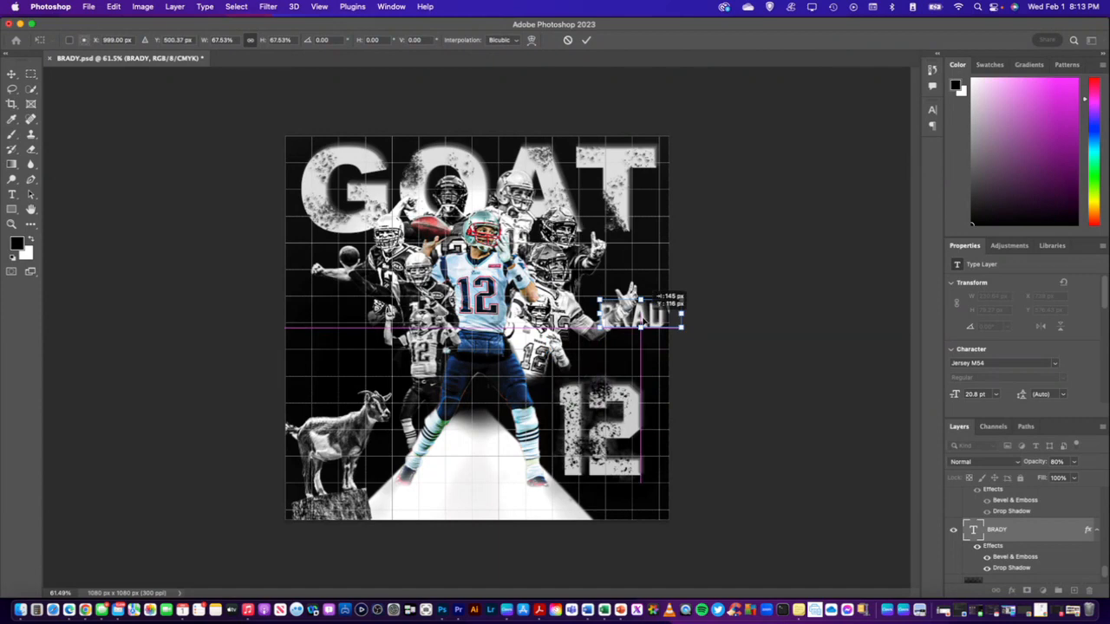
left_click_drag(644, 320, 338, 324)
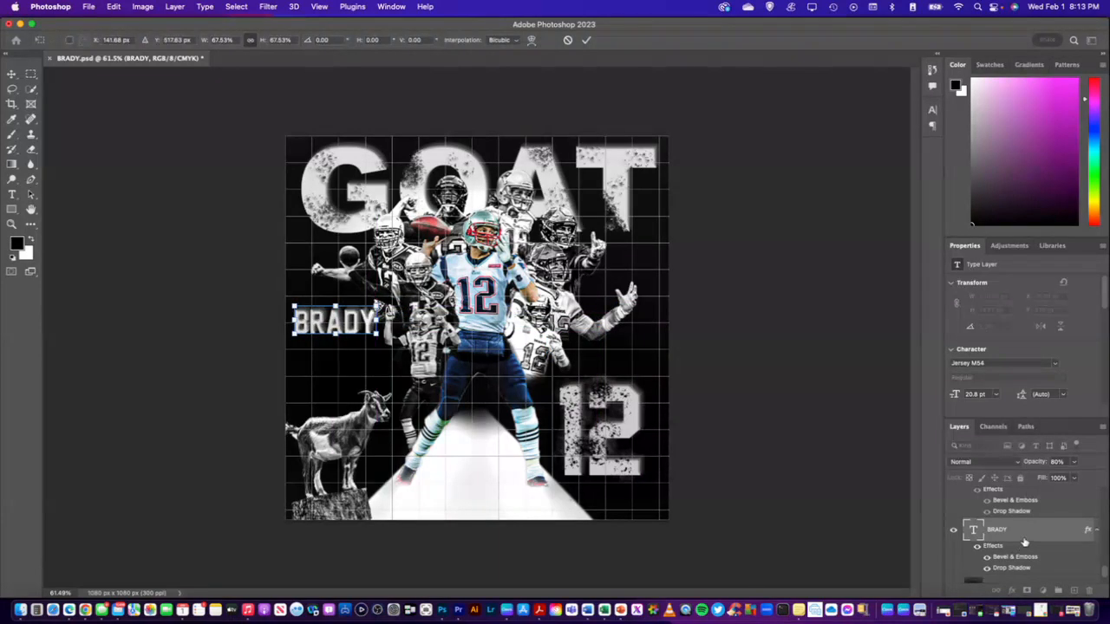
key("Return")
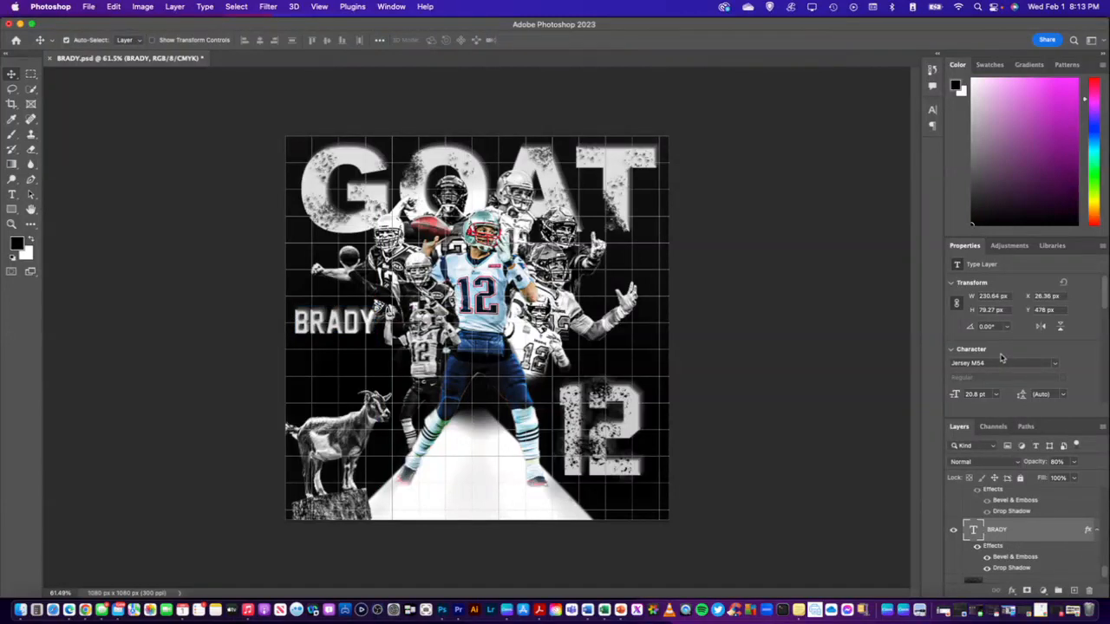
Switch the BRADY text to vertical orientation
scroll(1001, 357, "down", 3)
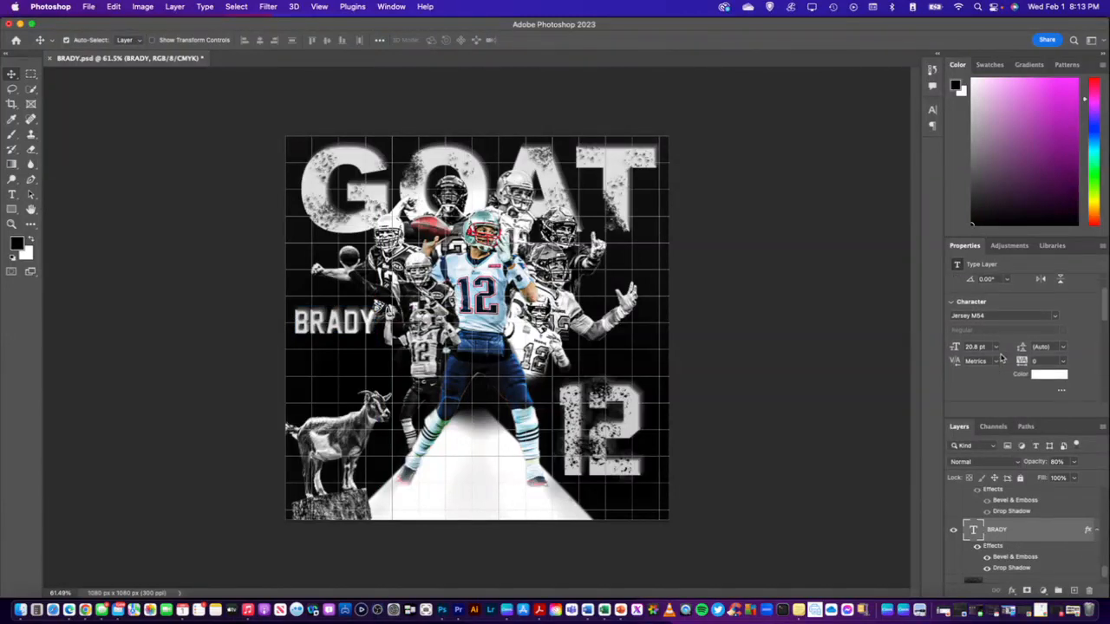
left_click(1062, 345)
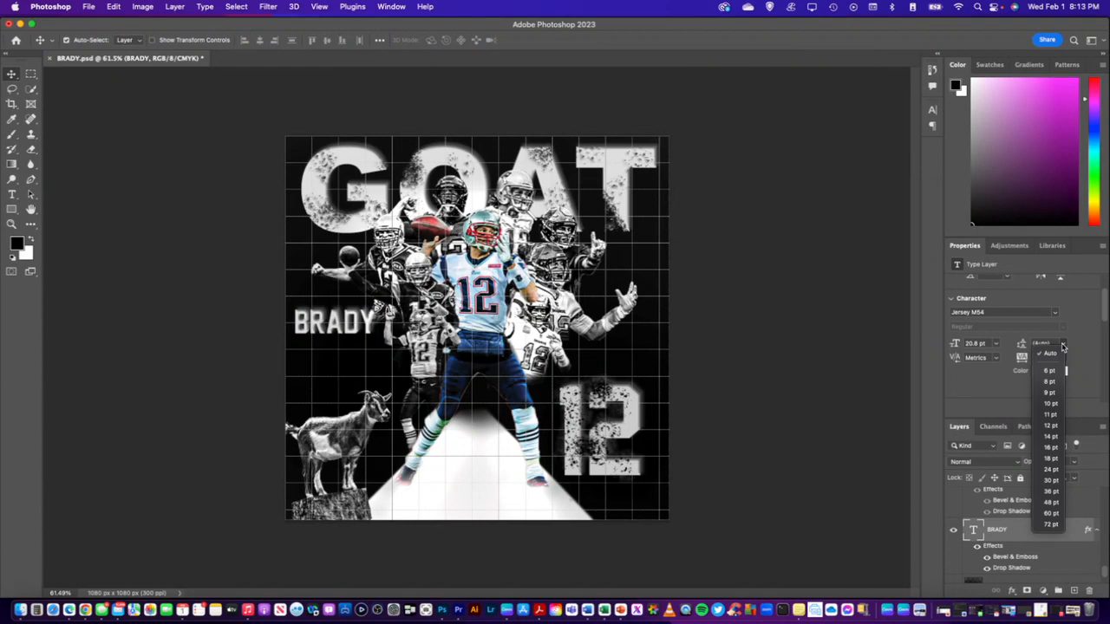
left_click(994, 376)
scroll(1023, 369, "down", 3)
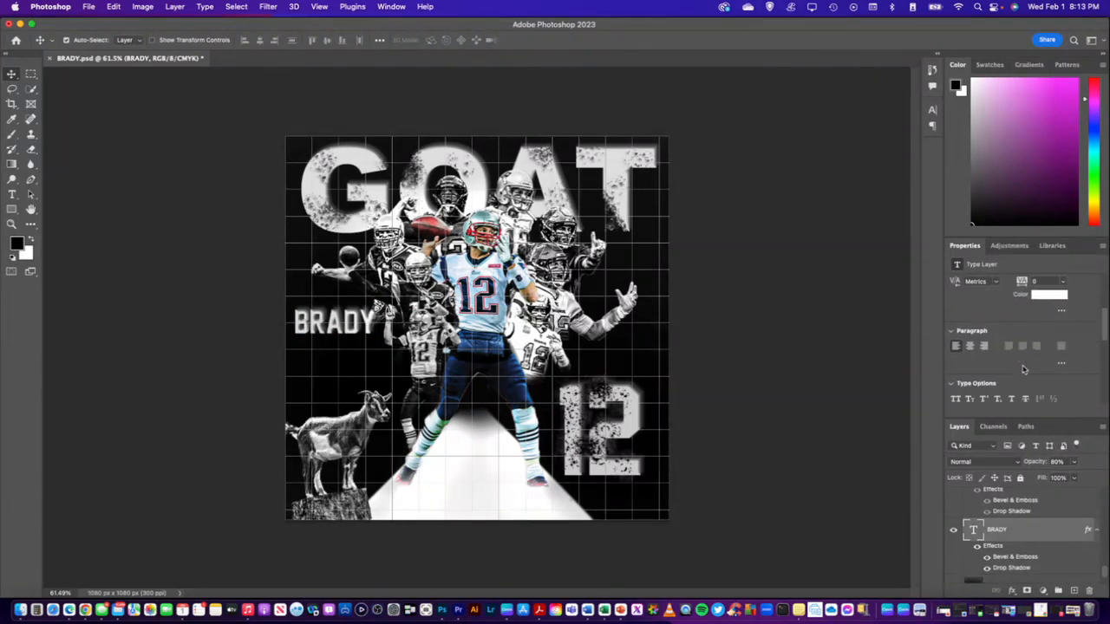
scroll(1023, 369, "down", 2)
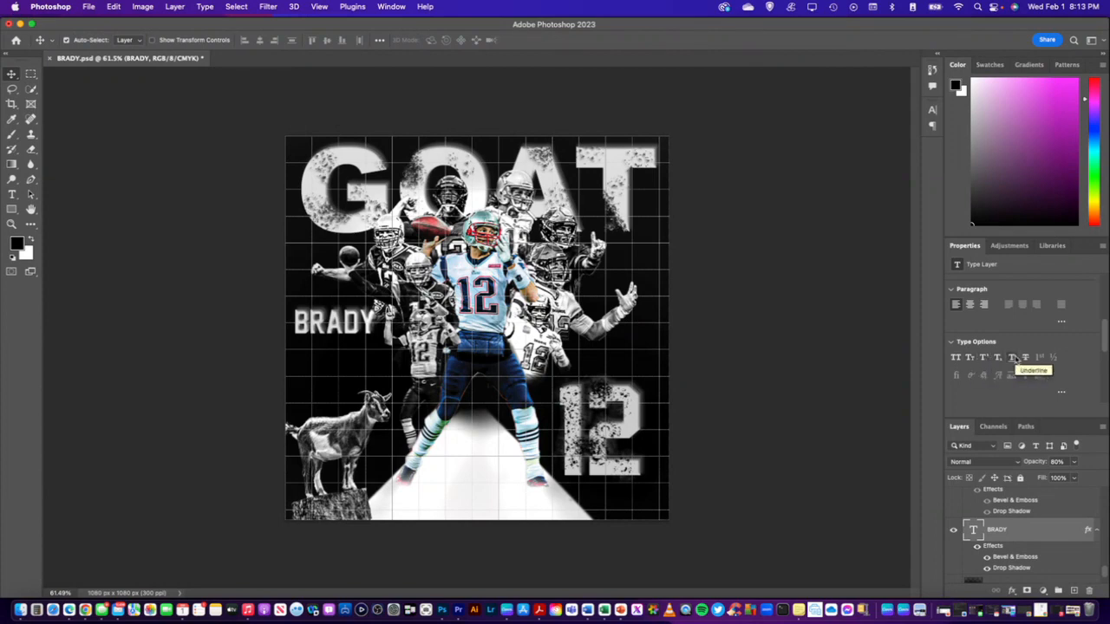
scroll(1033, 371, "down", 4)
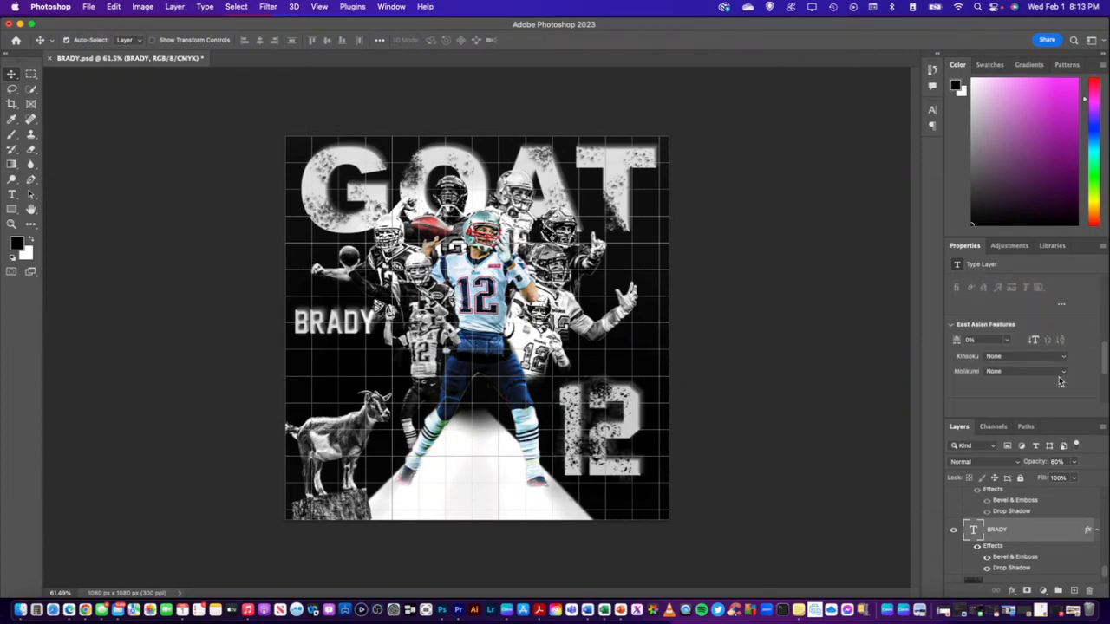
left_click(1035, 339)
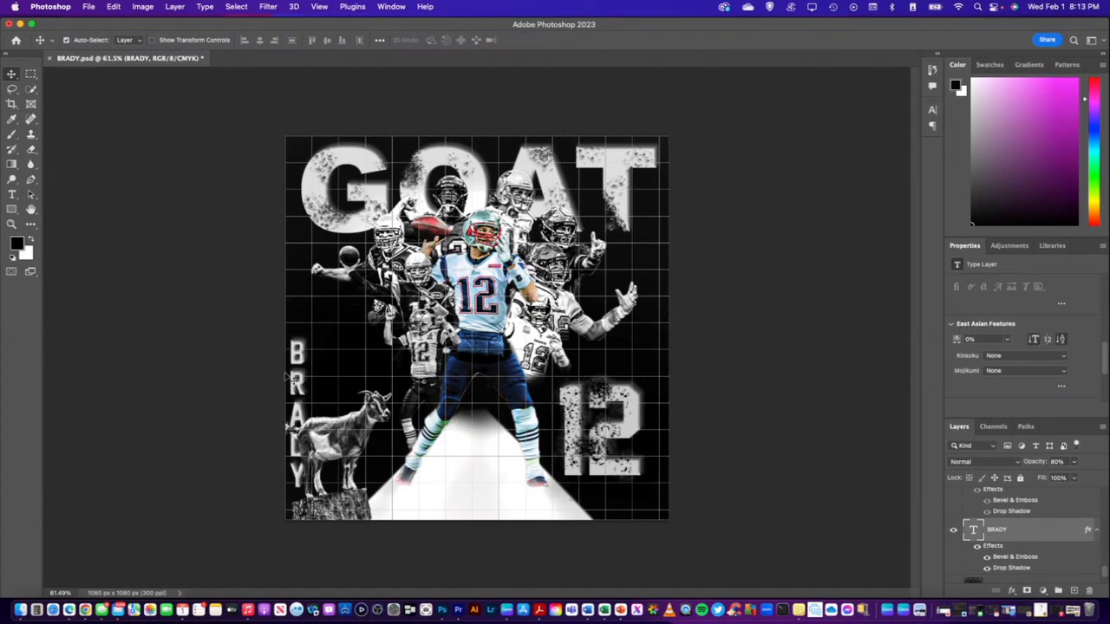
Try to move the vertical BRADY text to the canvas's right edge, and undo the move
left_click_drag(288, 374, 670, 302)
left_click(659, 320)
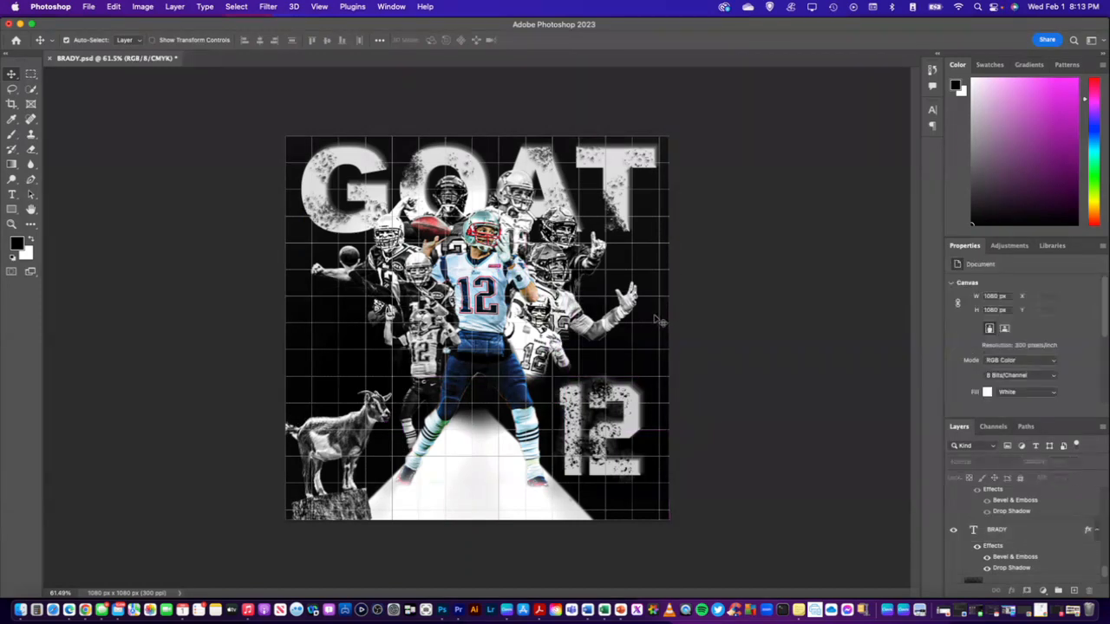
key("super+z")
Shift the vertical BRADY text slightly up and left along the canvas edge, and nudge the goat on Layer 13 to X -24 px
left_click(299, 338)
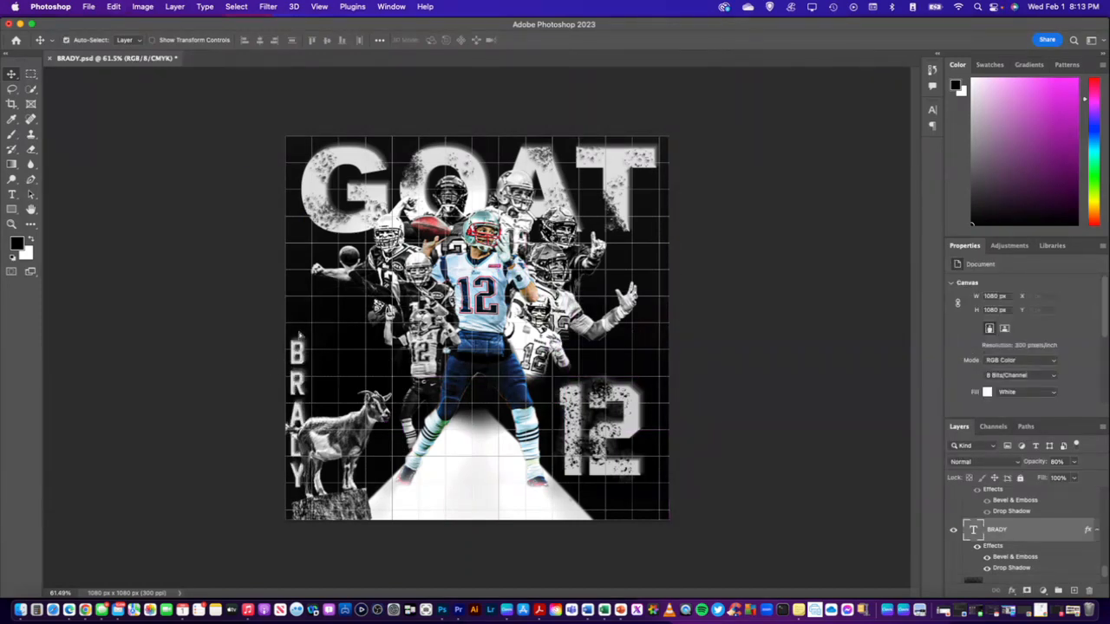
left_click_drag(299, 334, 297, 330)
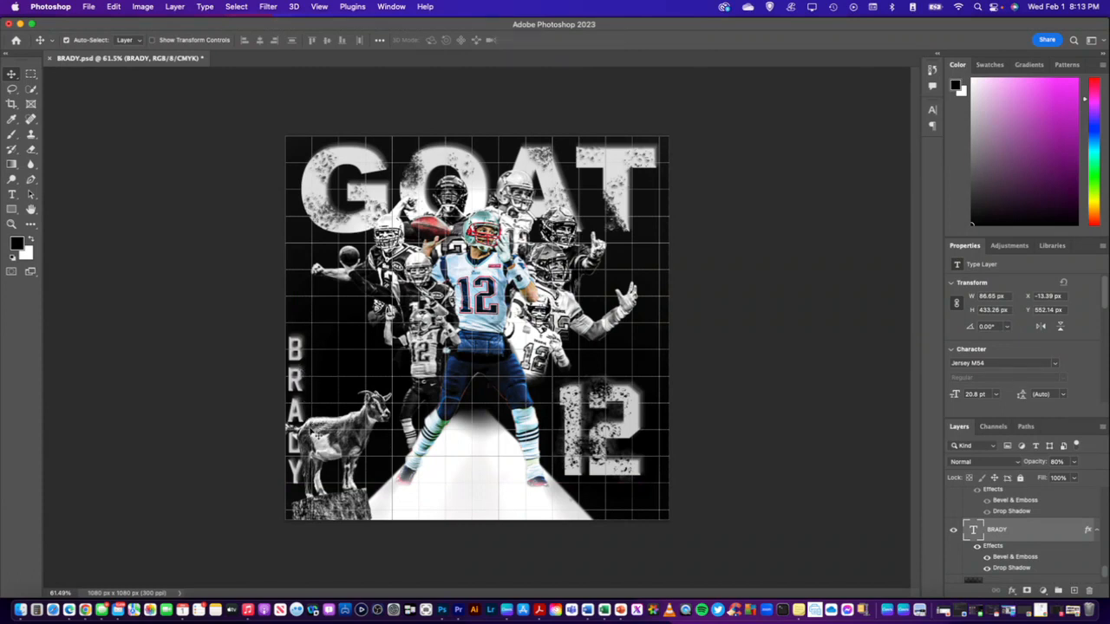
left_click(316, 433)
key("Right")
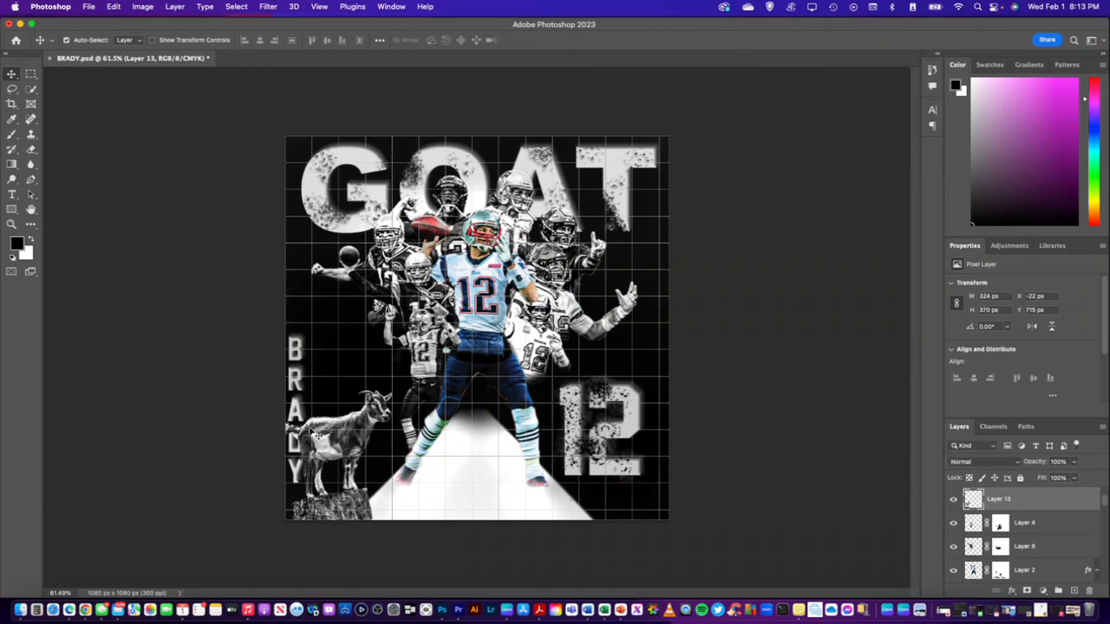
key("Left")
key("Left")
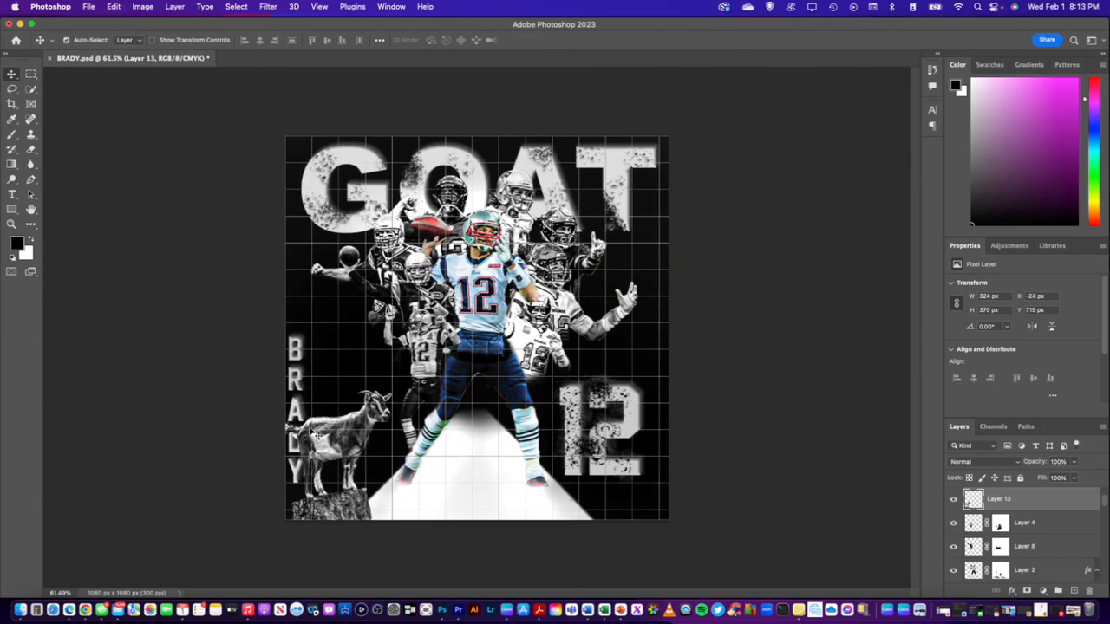
Choose the KYLE Bonus Chunky Charcoal brush at 112 px and rasterize the BRADY text layer
left_click(297, 355)
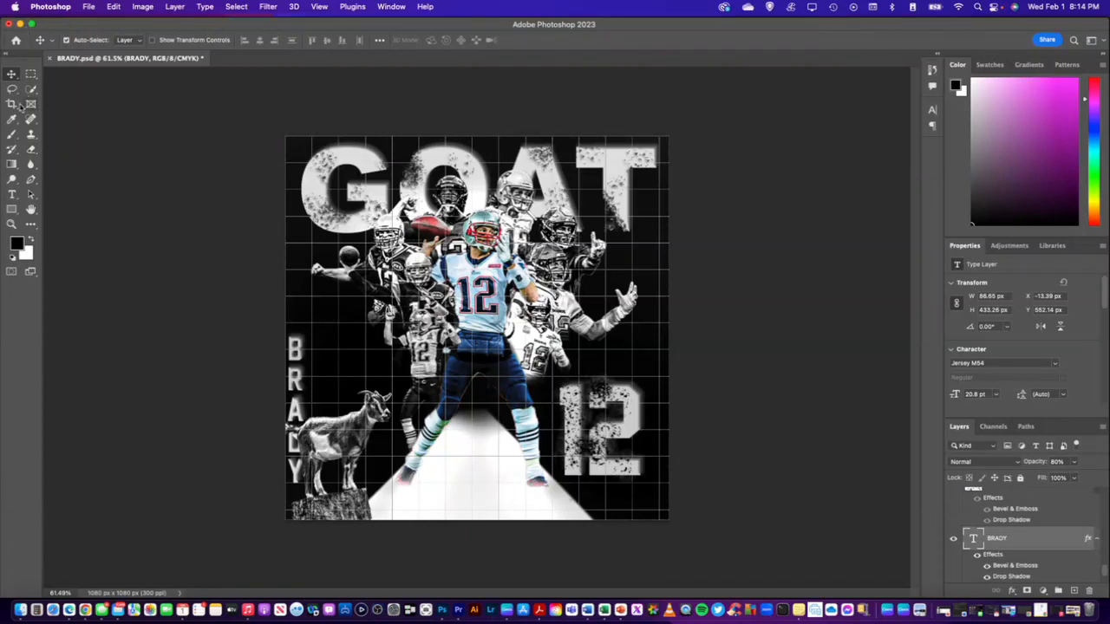
left_click(14, 135)
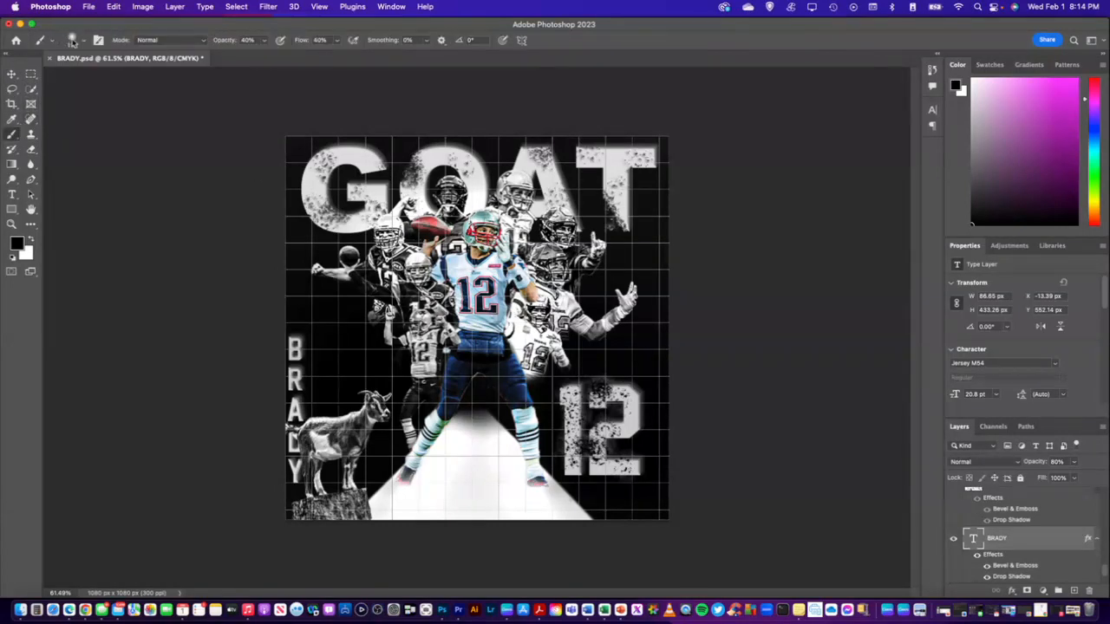
left_click(84, 42)
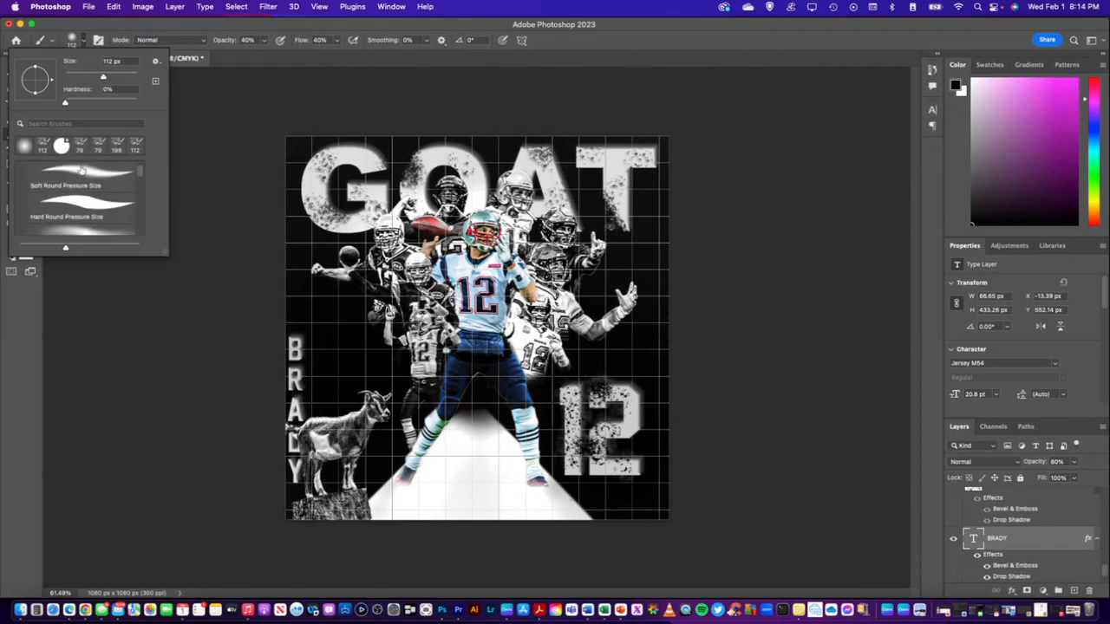
scroll(80, 170, "down", 8)
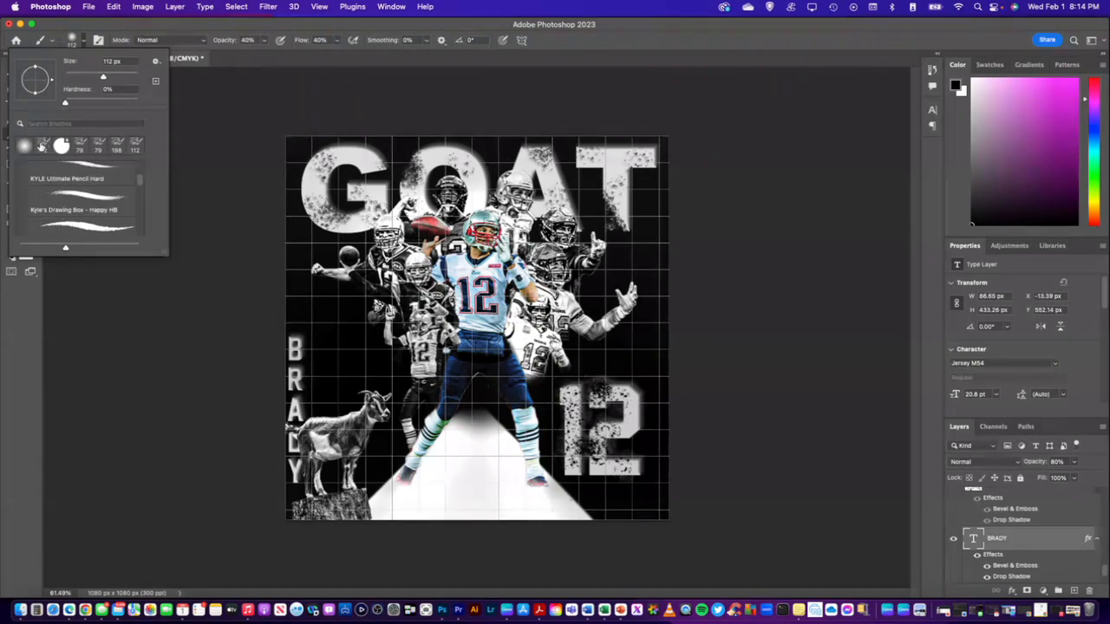
scroll(86, 176, "down", 4)
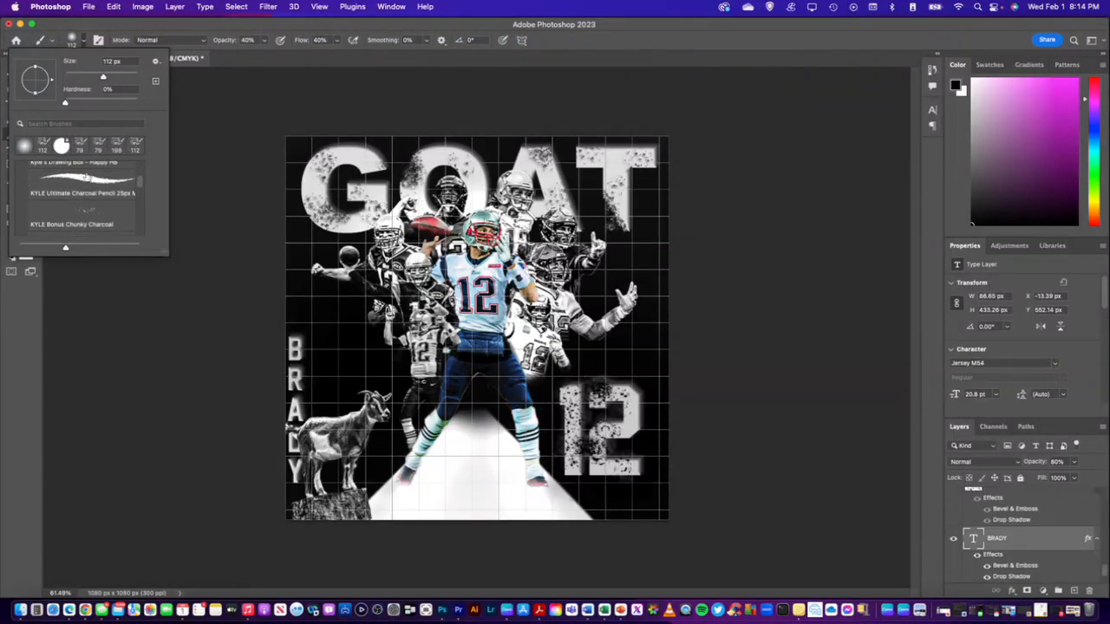
left_click(82, 205)
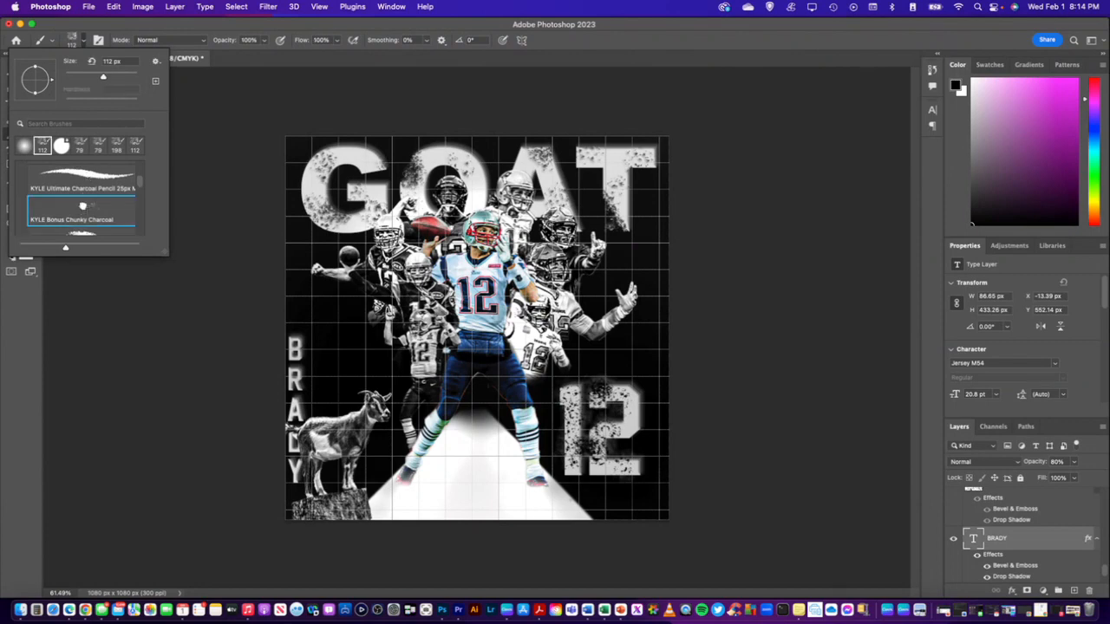
left_click(210, 143)
left_click(588, 243)
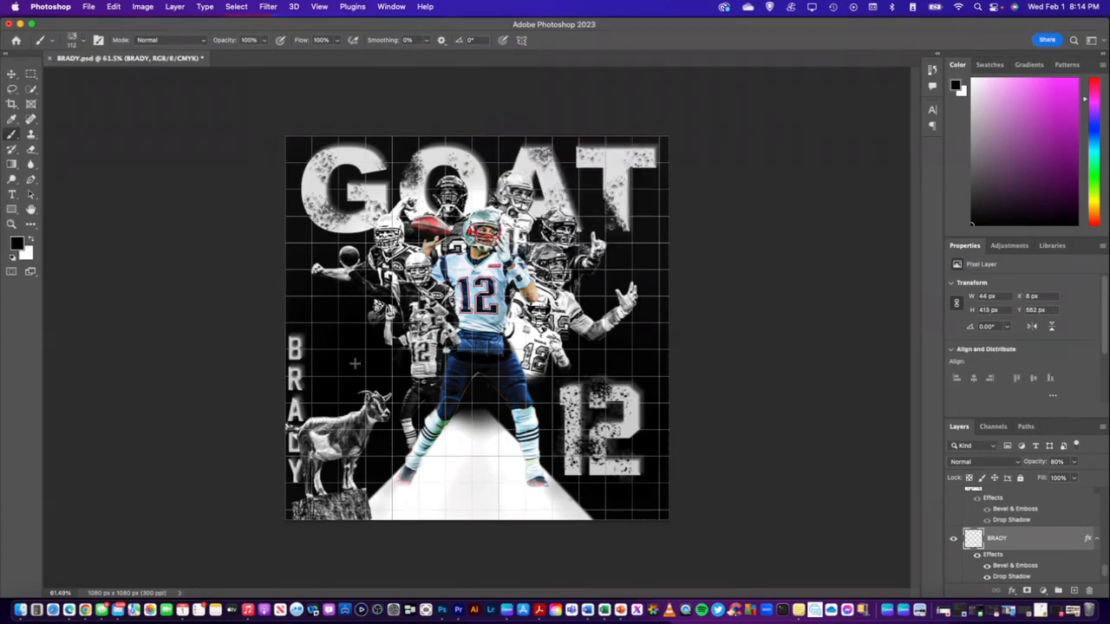
Distress BRADY's R and D with black charcoal dabs, undoing the first stroke over the B
left_click_drag(292, 345, 311, 340)
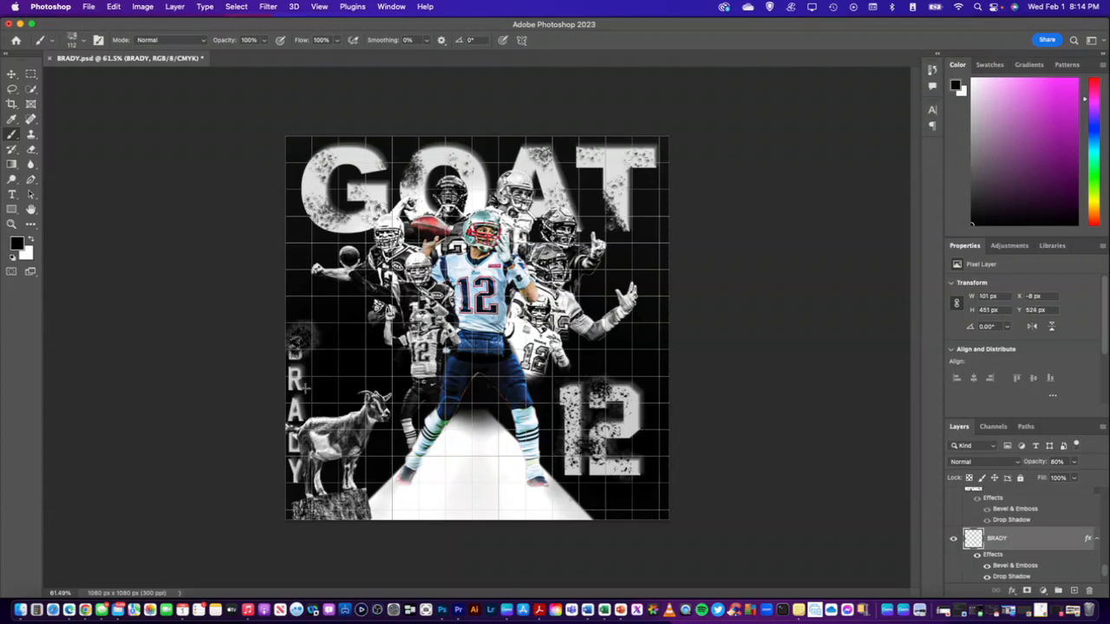
key("super+z")
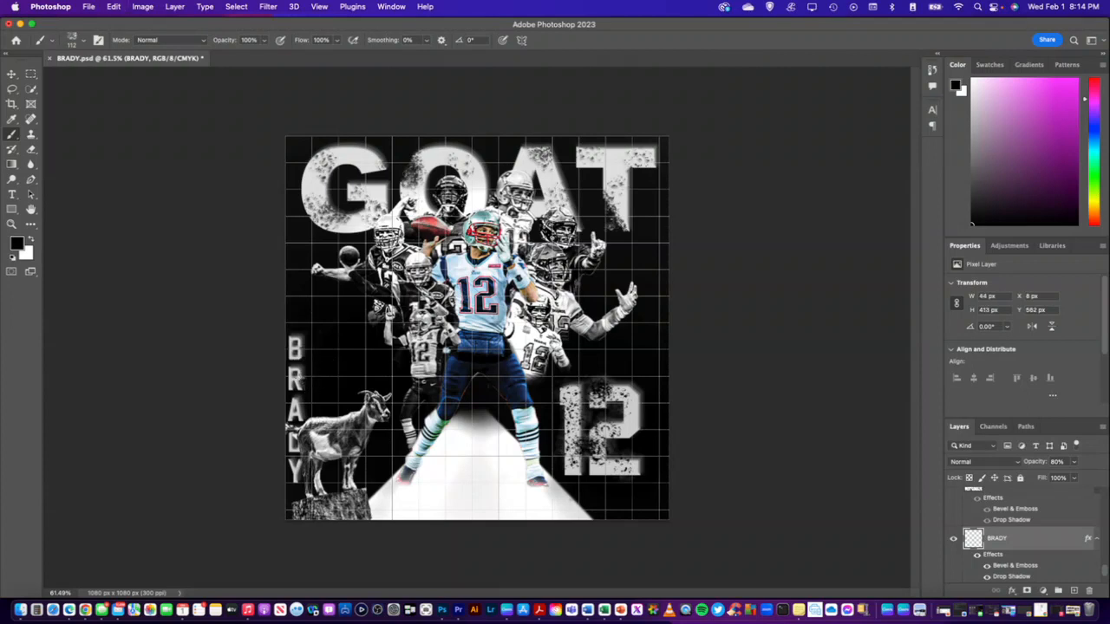
left_click_drag(298, 378, 314, 373)
left_click(295, 458)
left_click(295, 446)
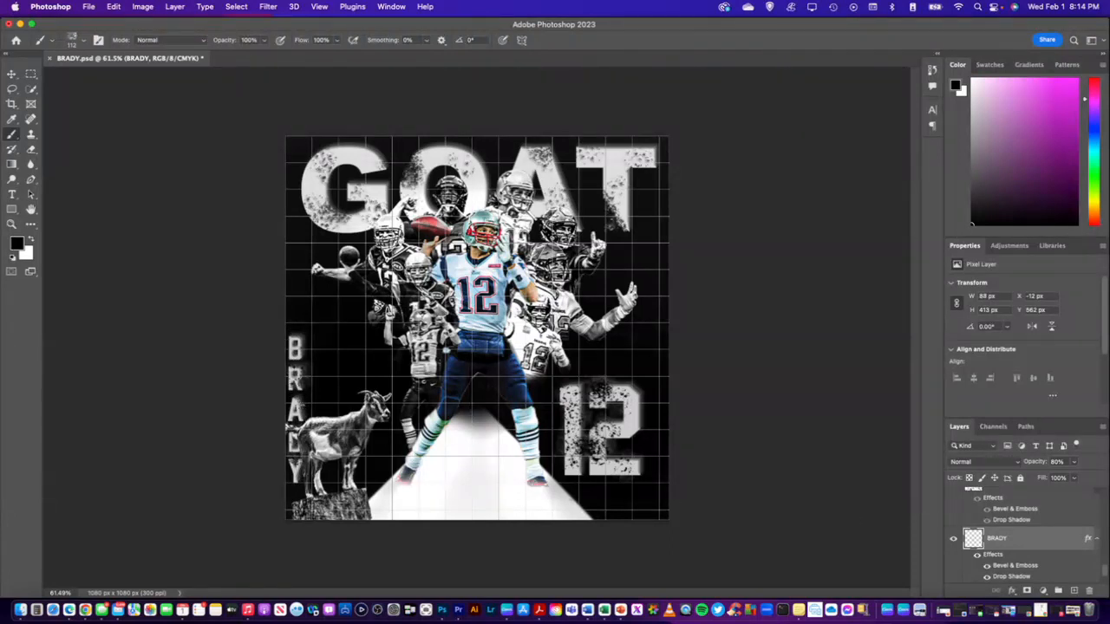
Add black charcoal dabs to the vertical BRADY lettering around the A, undoing the unwanted dabs over the B
left_click(299, 405)
left_click(293, 345)
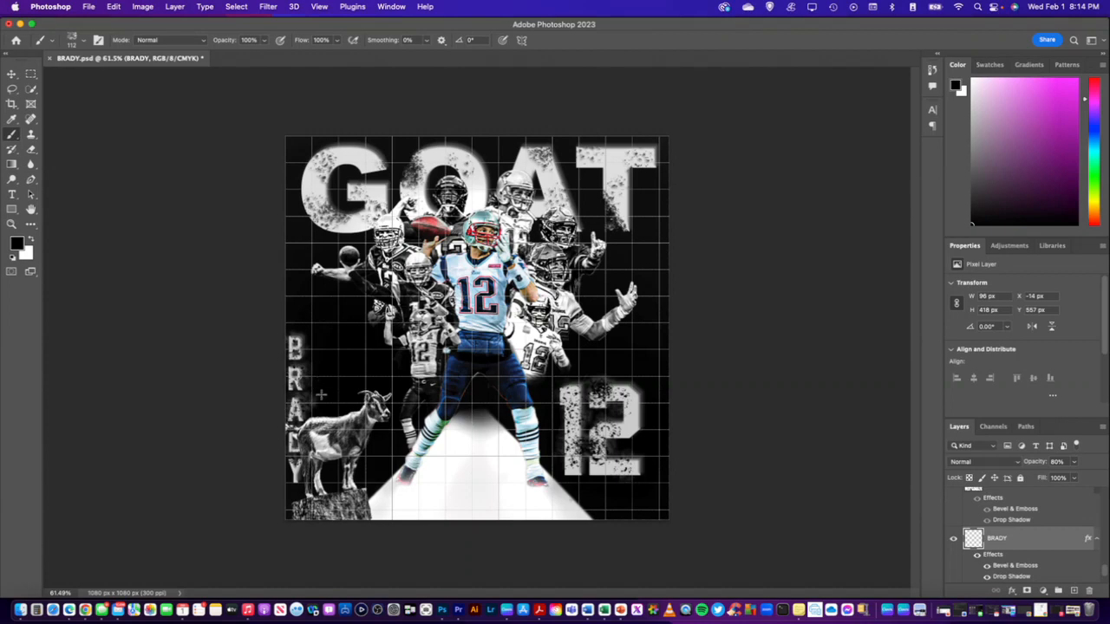
key("super+z")
left_click(285, 347)
key("super+z")
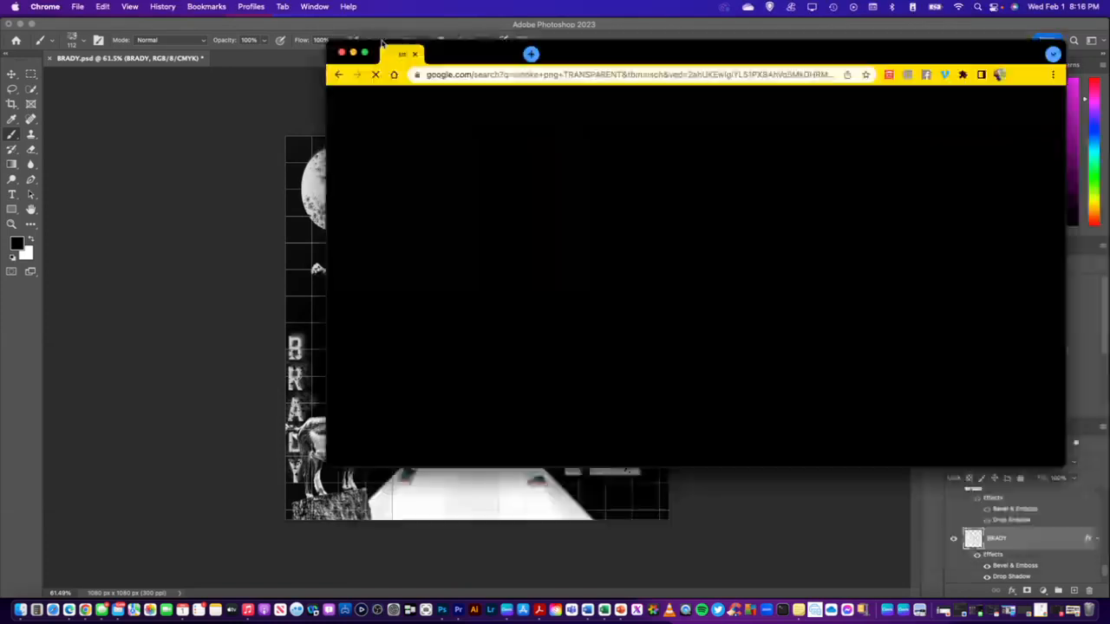
Switch to Chrome and examine the Google image results for "smoke png TRANSPARENT" for a suitable smoke overlay
left_click_drag(393, 55, 261, 139)
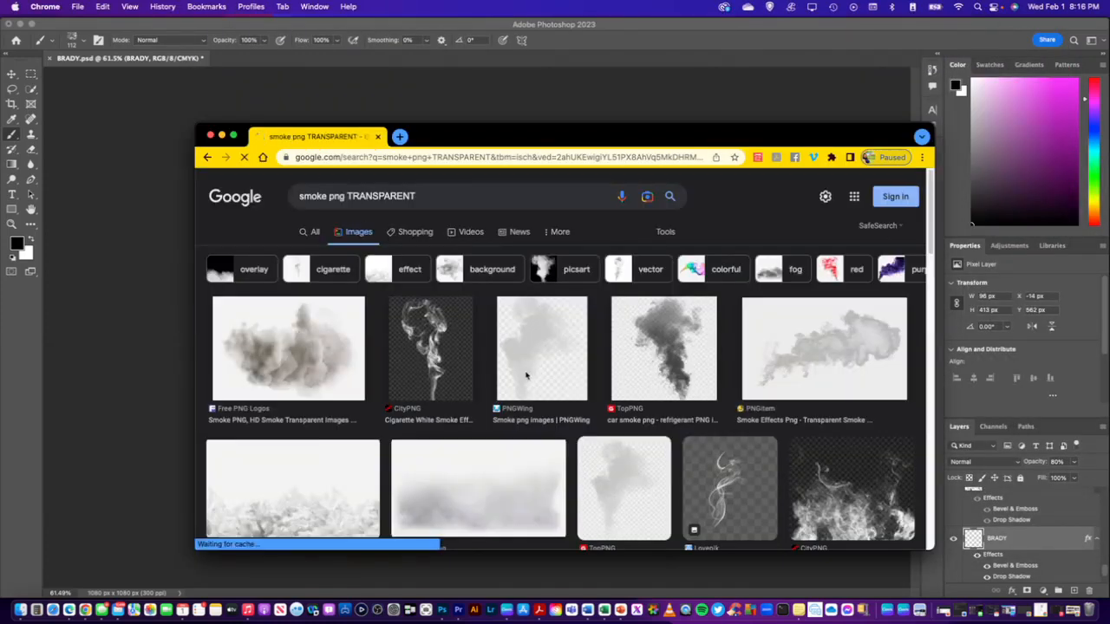
scroll(528, 374, "down", 2)
scroll(528, 374, "down", 5)
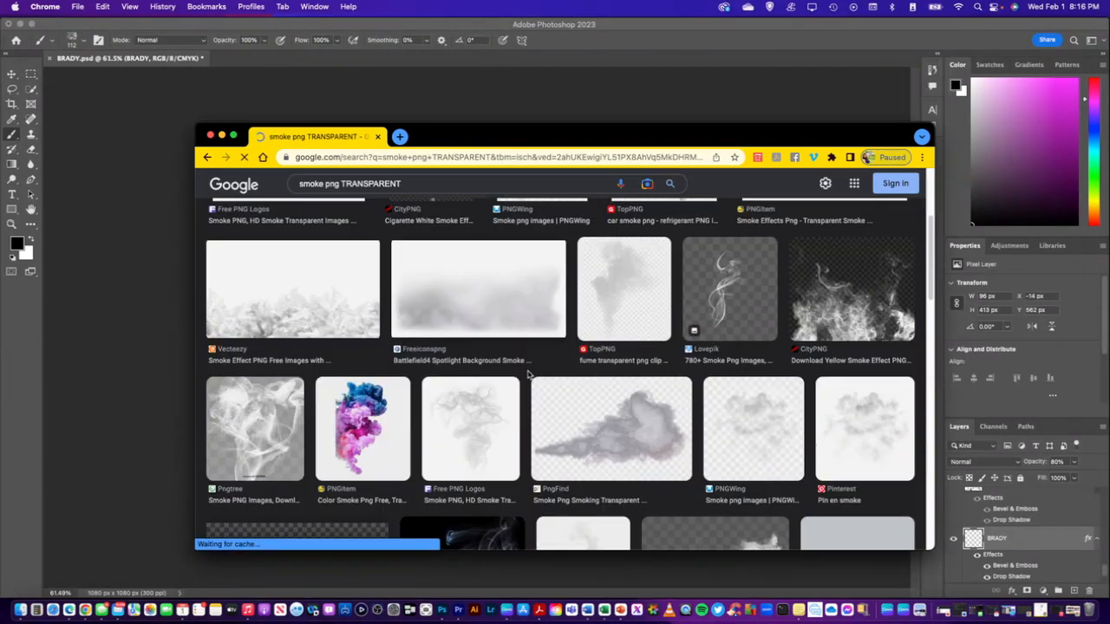
scroll(528, 374, "down", 10)
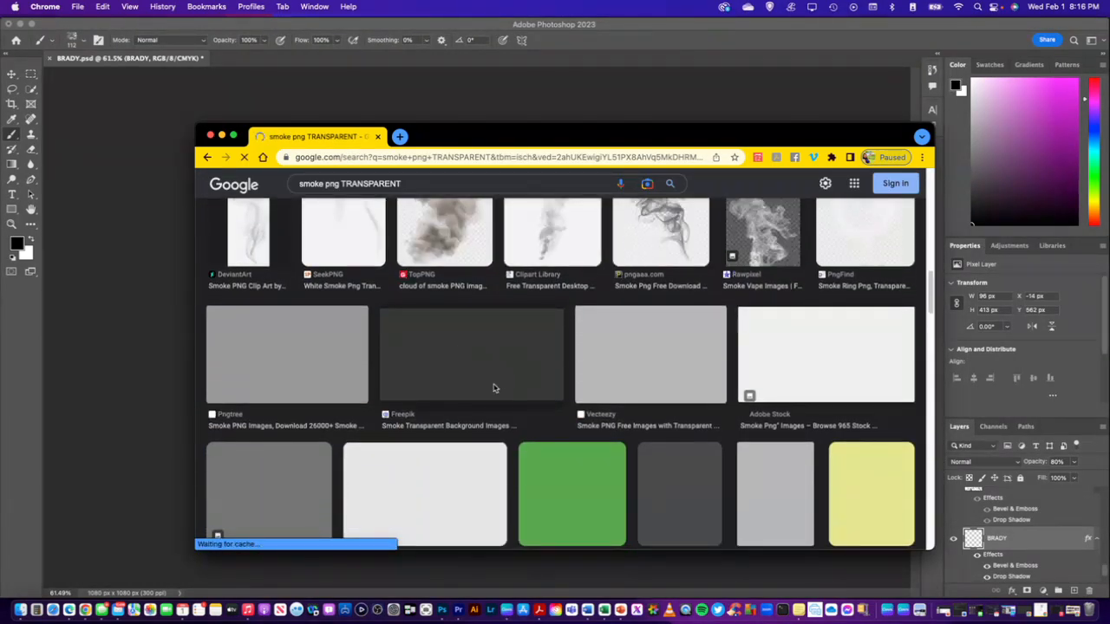
scroll(510, 374, "up", 2)
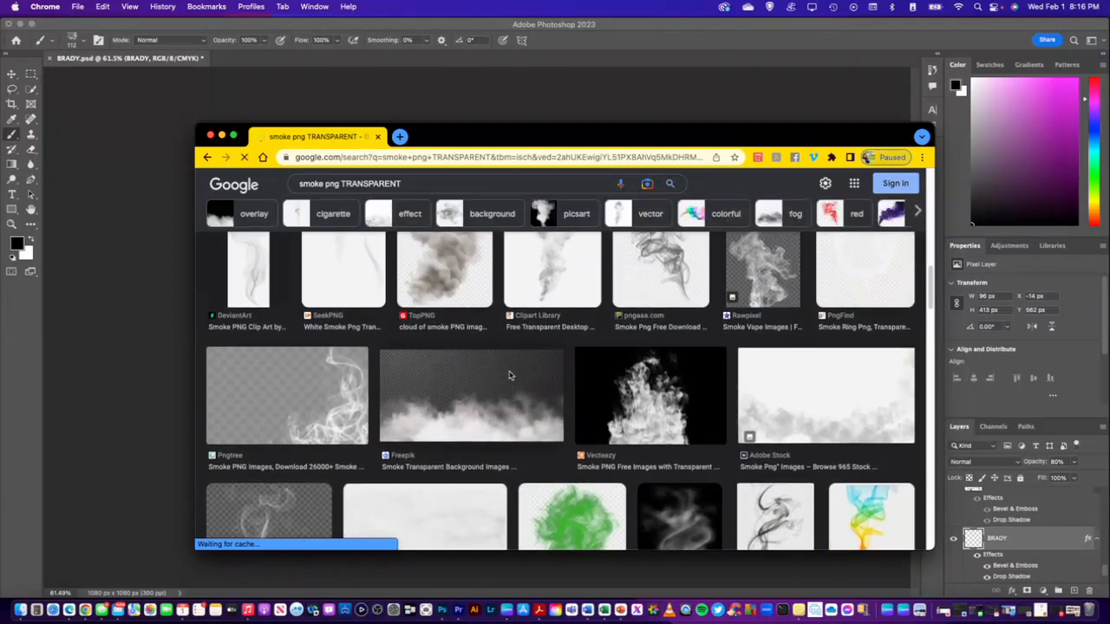
scroll(509, 374, "up", 3)
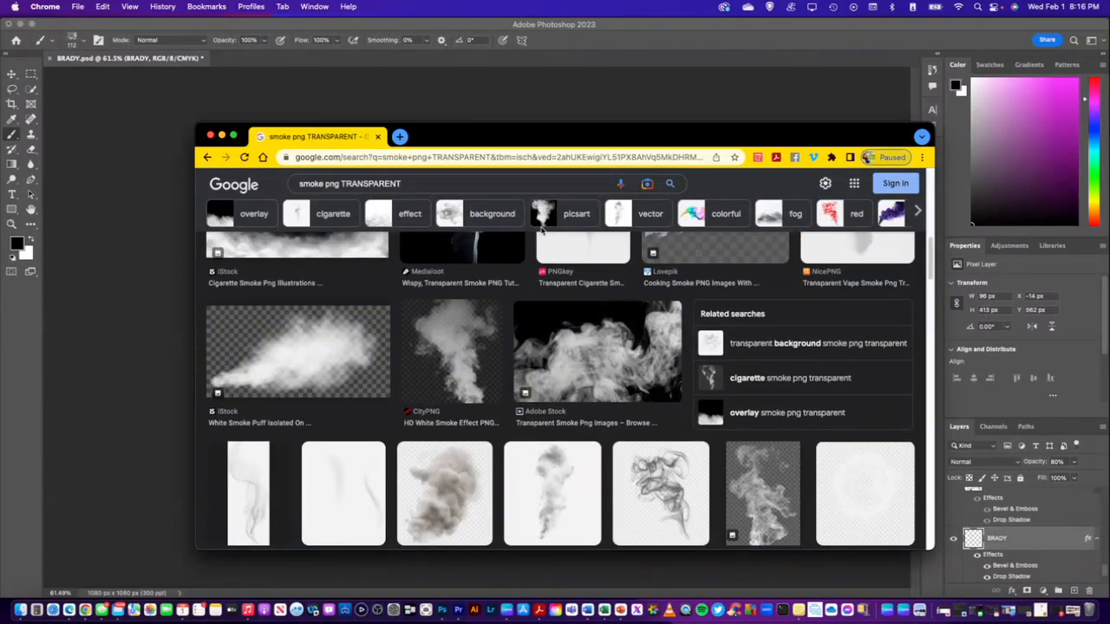
left_click_drag(460, 136, 434, 126)
scroll(520, 330, "up", 4)
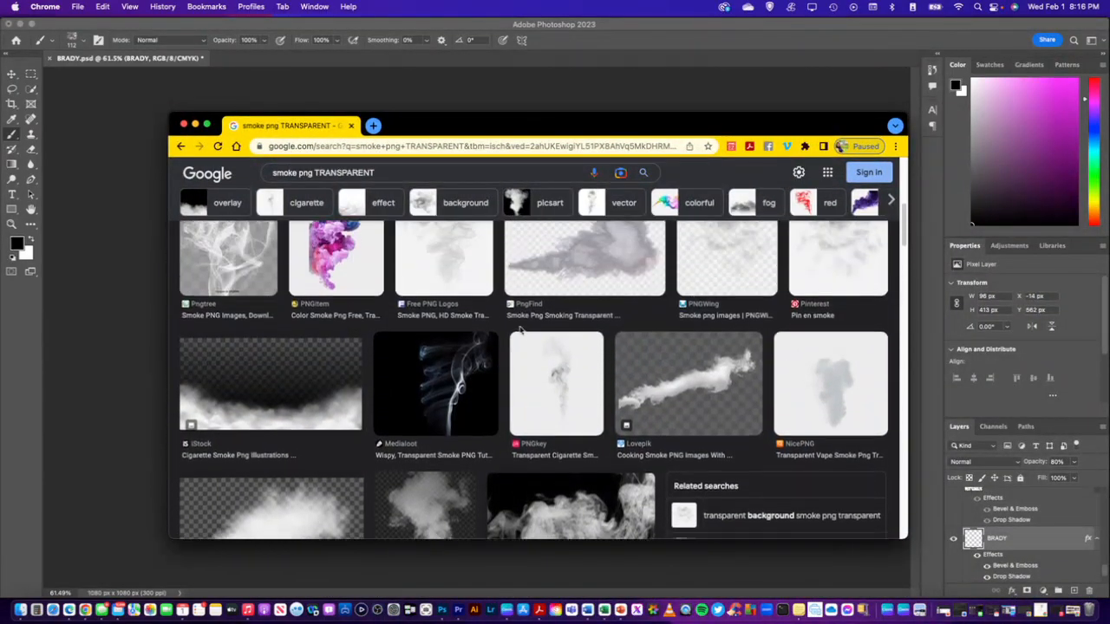
scroll(520, 330, "up", 5)
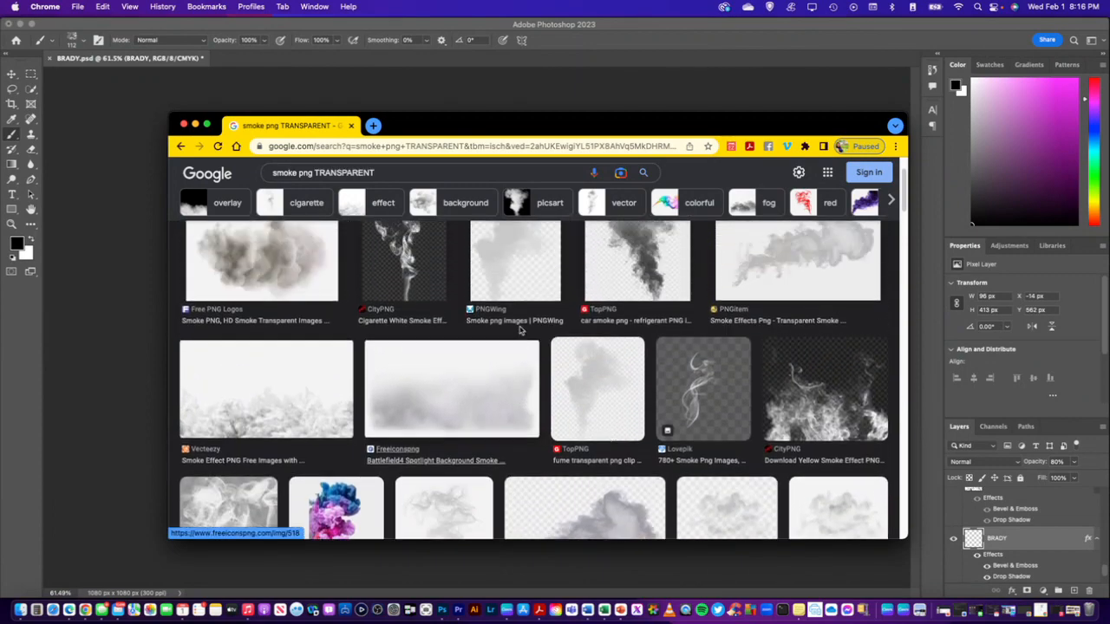
scroll(539, 333, "up", 2)
scroll(781, 382, "down", 2)
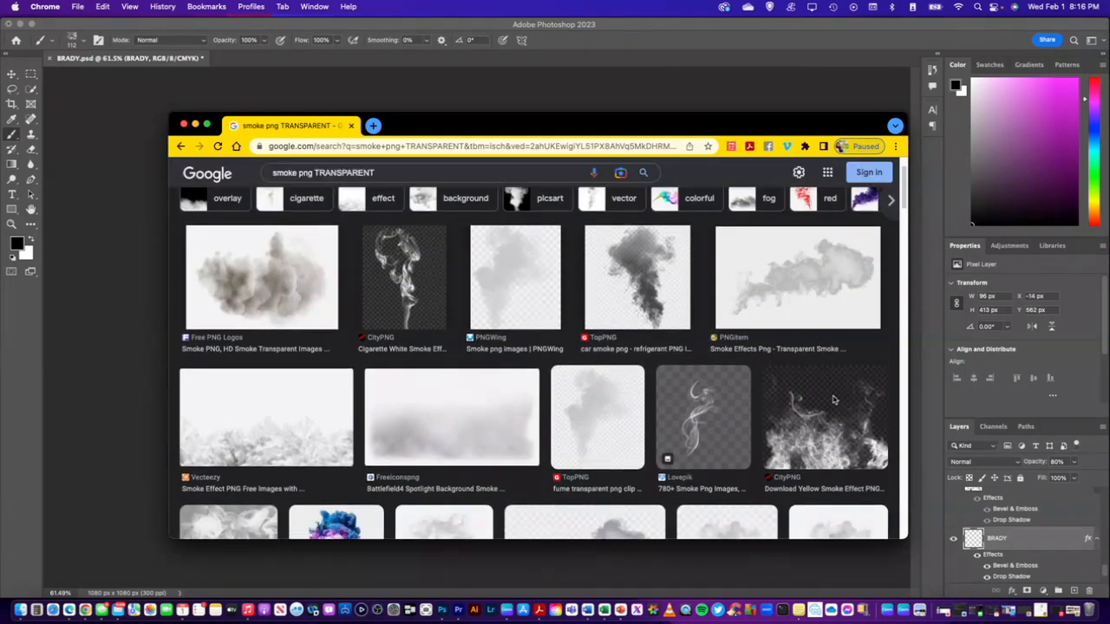
left_click_drag(584, 124, 582, 146)
scroll(740, 401, "down", 2)
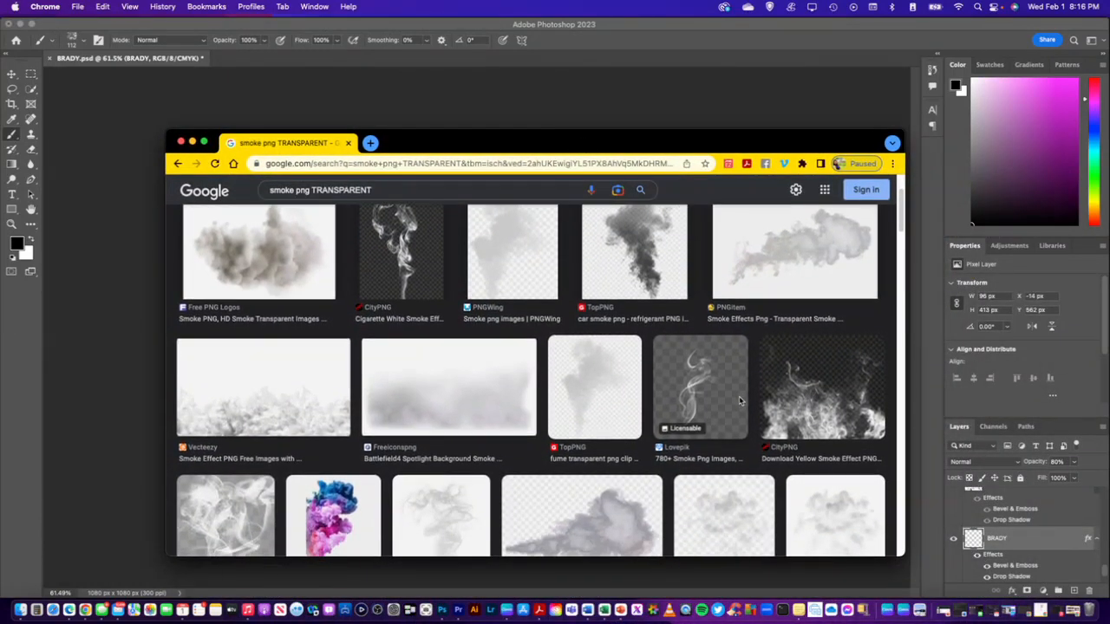
scroll(739, 401, "down", 3)
scroll(370, 250, "up", 5)
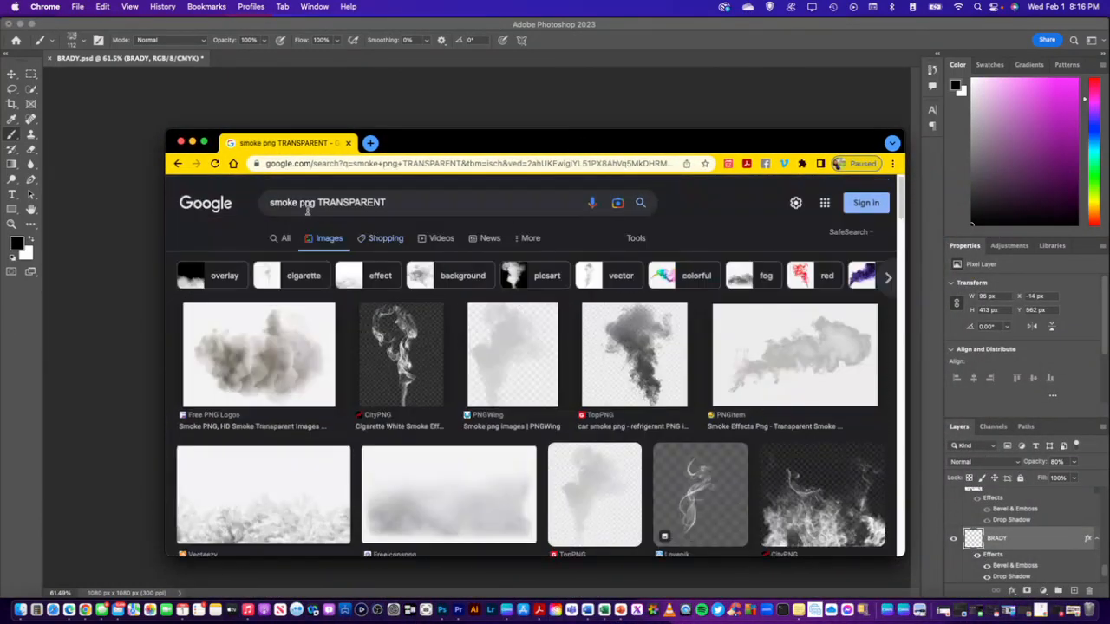
Show all web results for the smoke search, open Pngtree's free smoke PNG page, and examine its first page of images
left_click(286, 237)
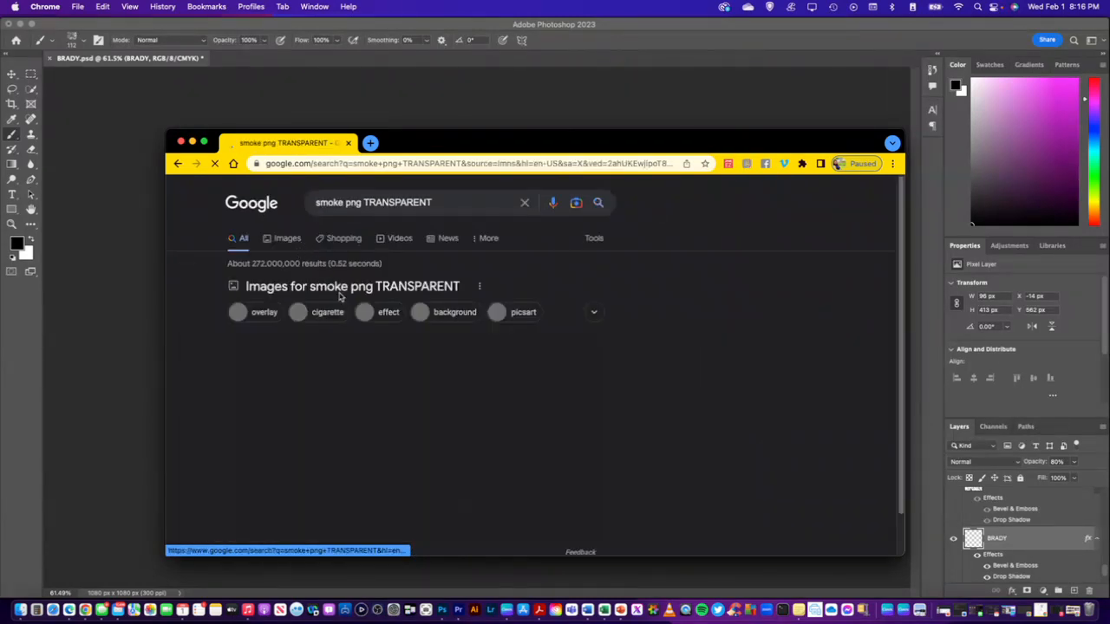
scroll(343, 295, "down", 5)
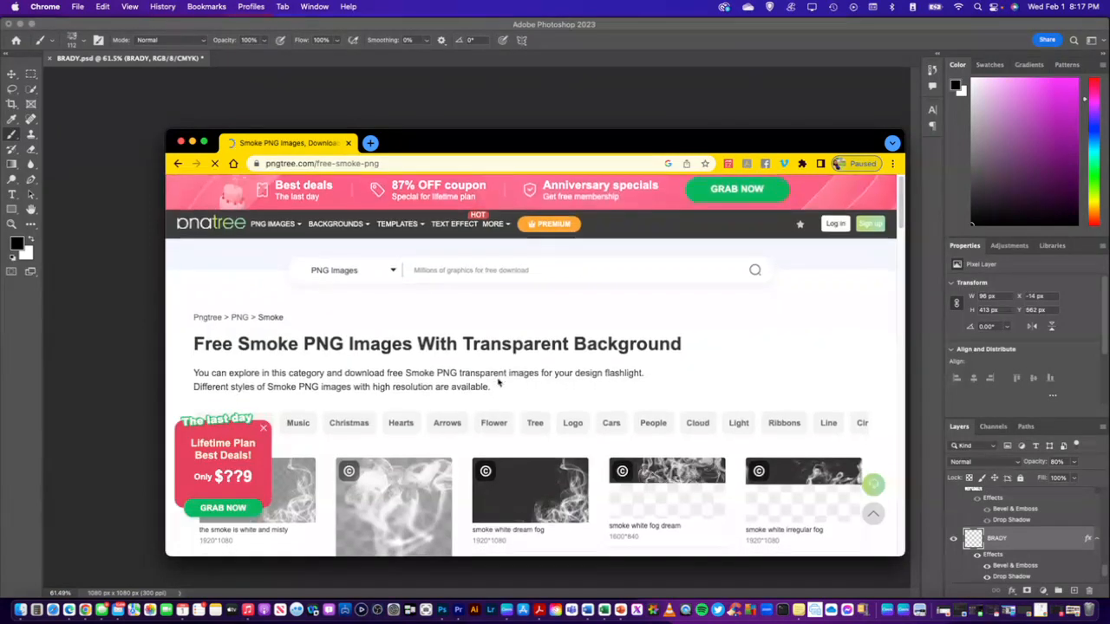
scroll(499, 382, "down", 4)
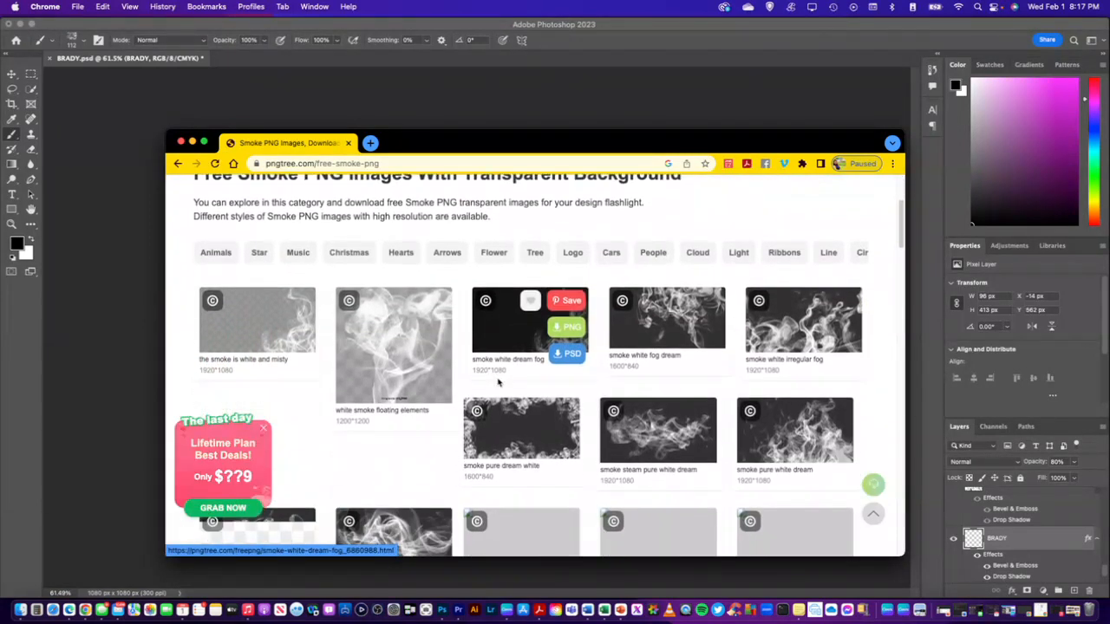
scroll(498, 382, "down", 3)
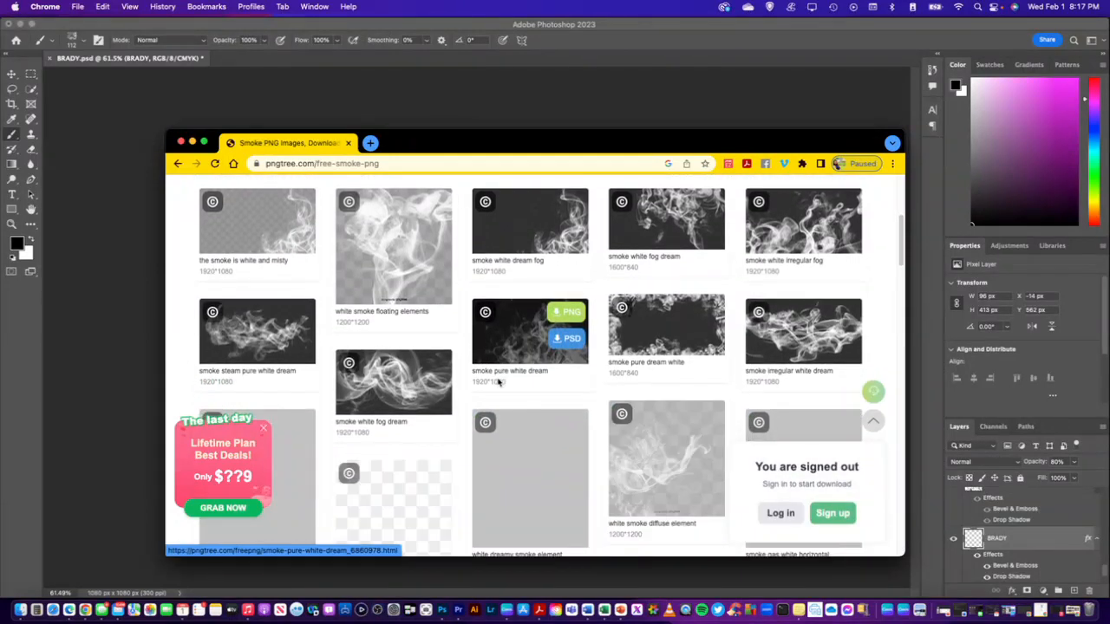
scroll(499, 382, "down", 4)
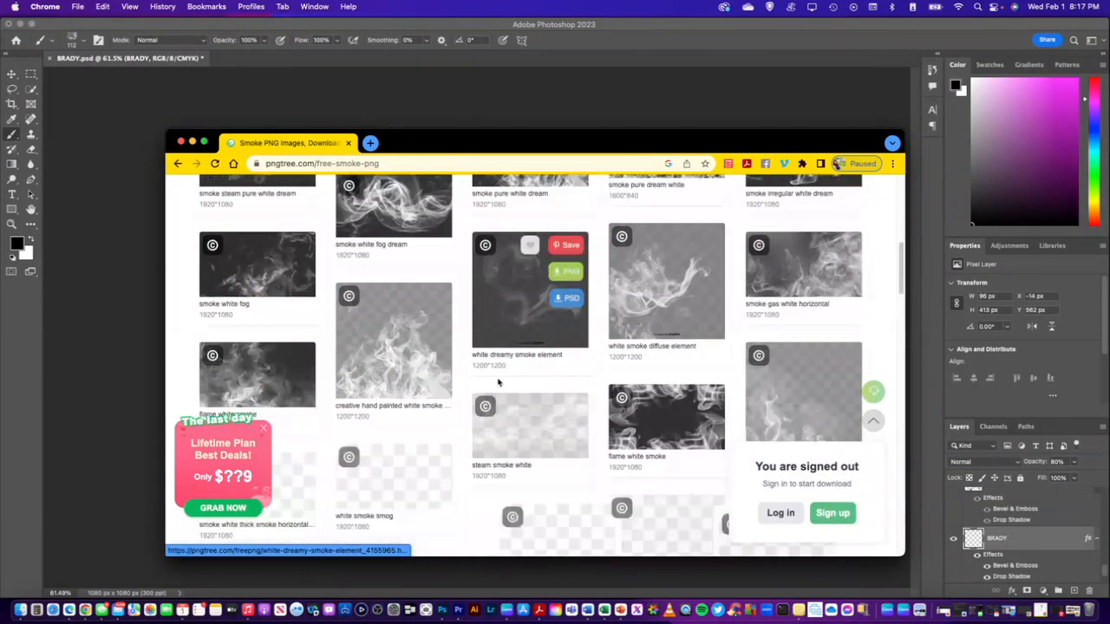
scroll(498, 382, "down", 4)
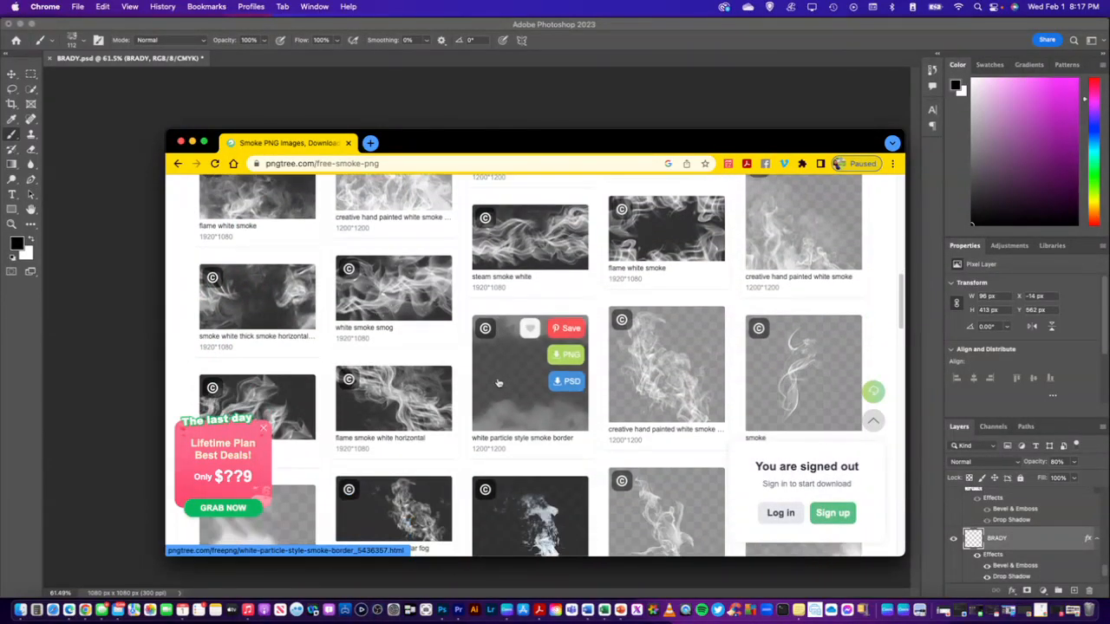
scroll(499, 382, "down", 3)
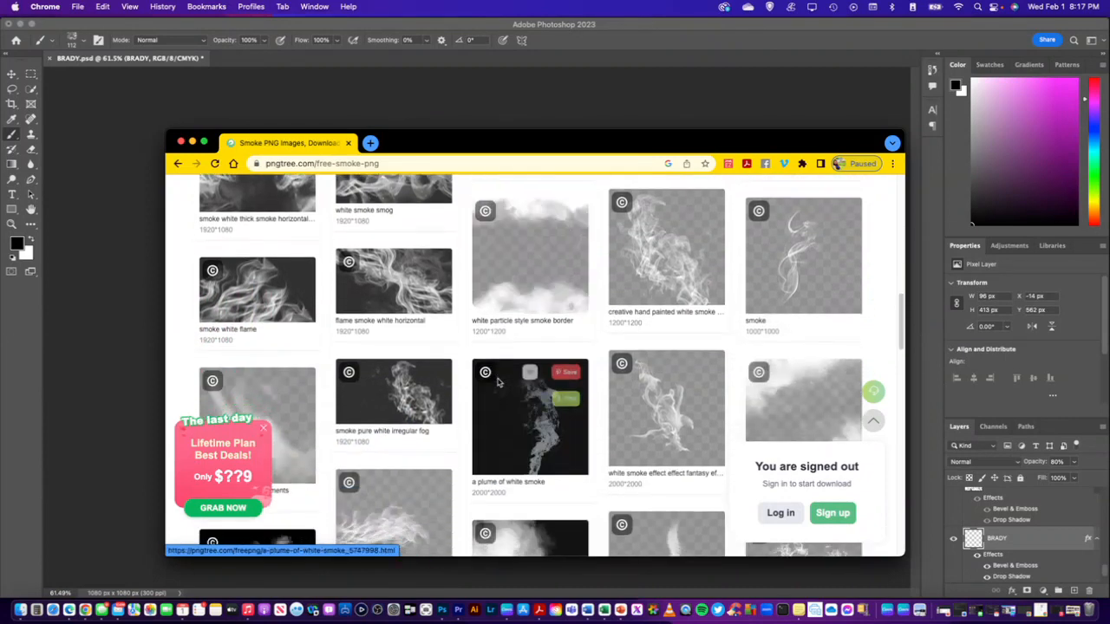
scroll(499, 382, "down", 3)
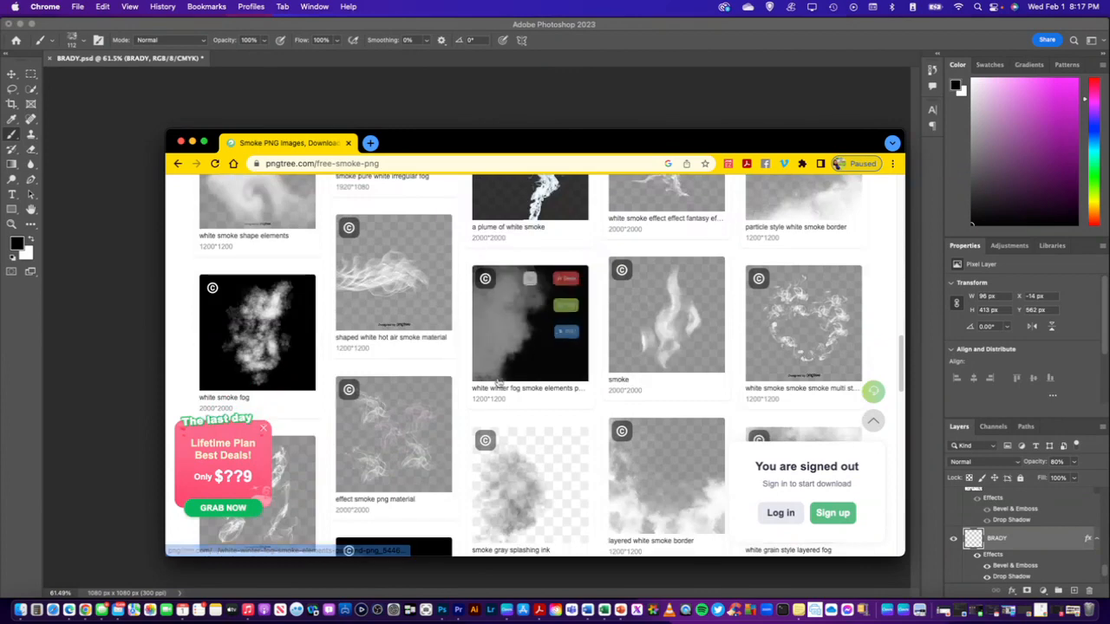
scroll(501, 387, "down", 3)
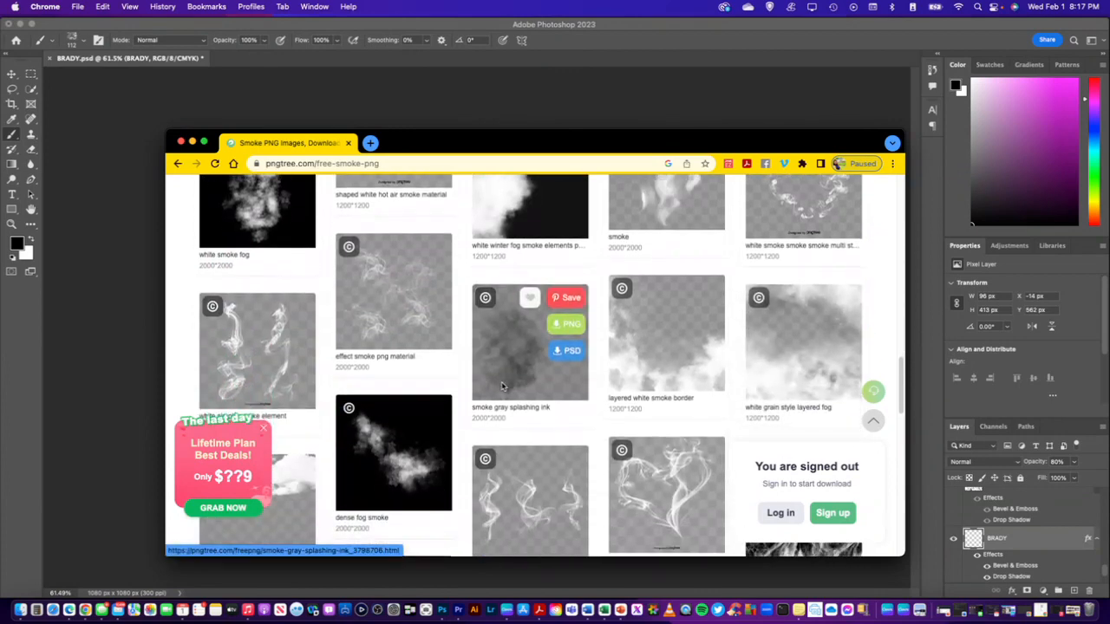
scroll(501, 386, "down", 1)
scroll(501, 387, "down", 1)
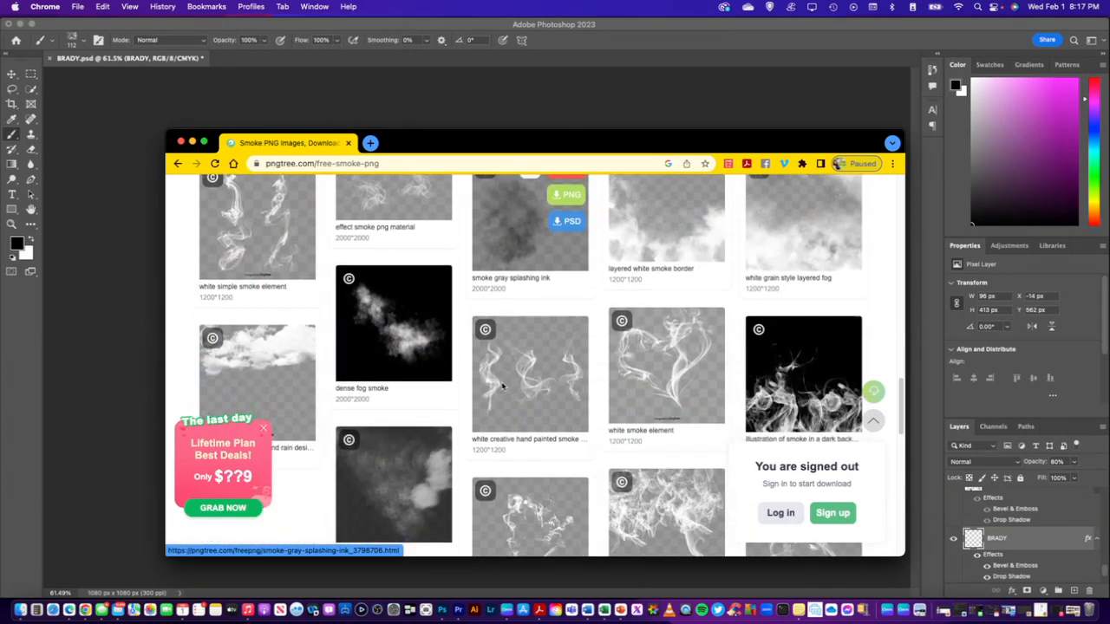
scroll(501, 387, "down", 3)
scroll(501, 387, "down", 4)
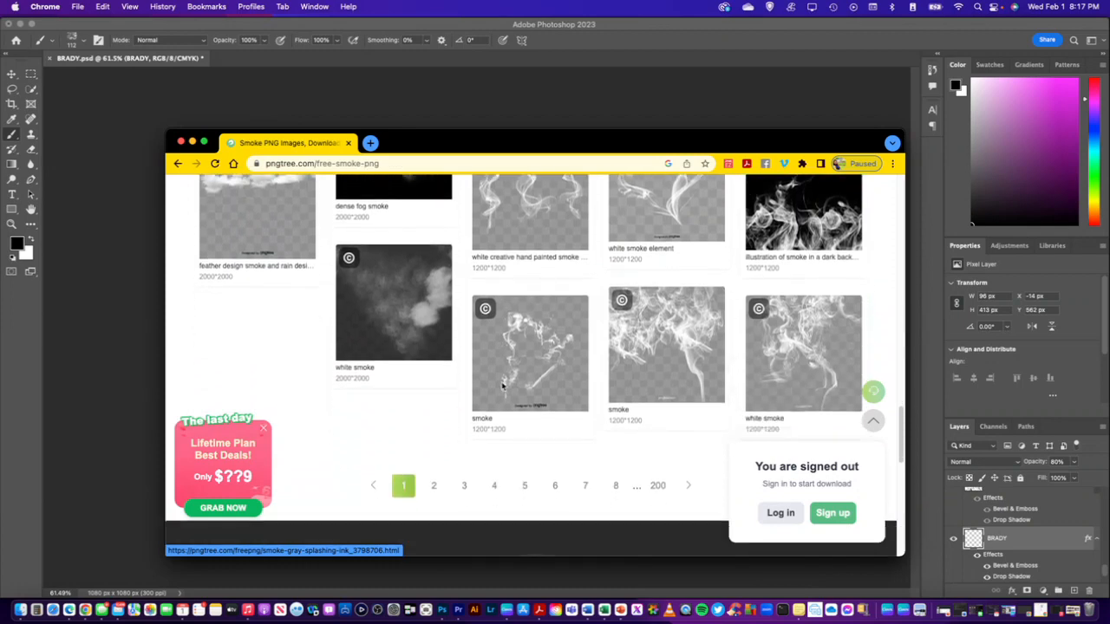
Examine page 2 of Pngtree's free smoke PNG images, and move the browser window off the Photoshop canvas
left_click(434, 398)
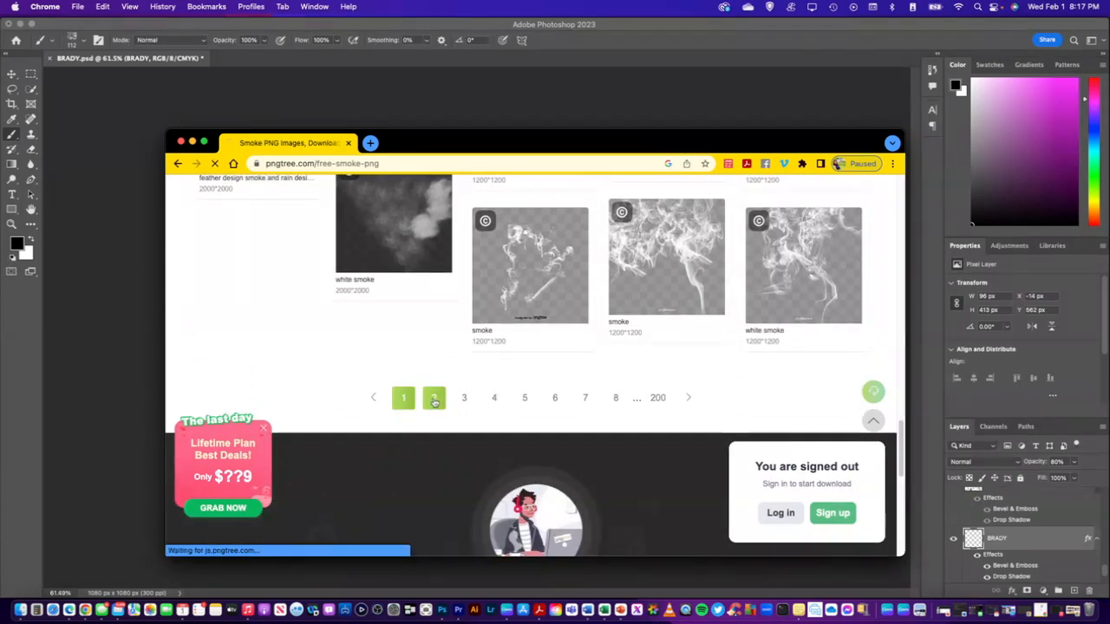
scroll(459, 390, "down", 3)
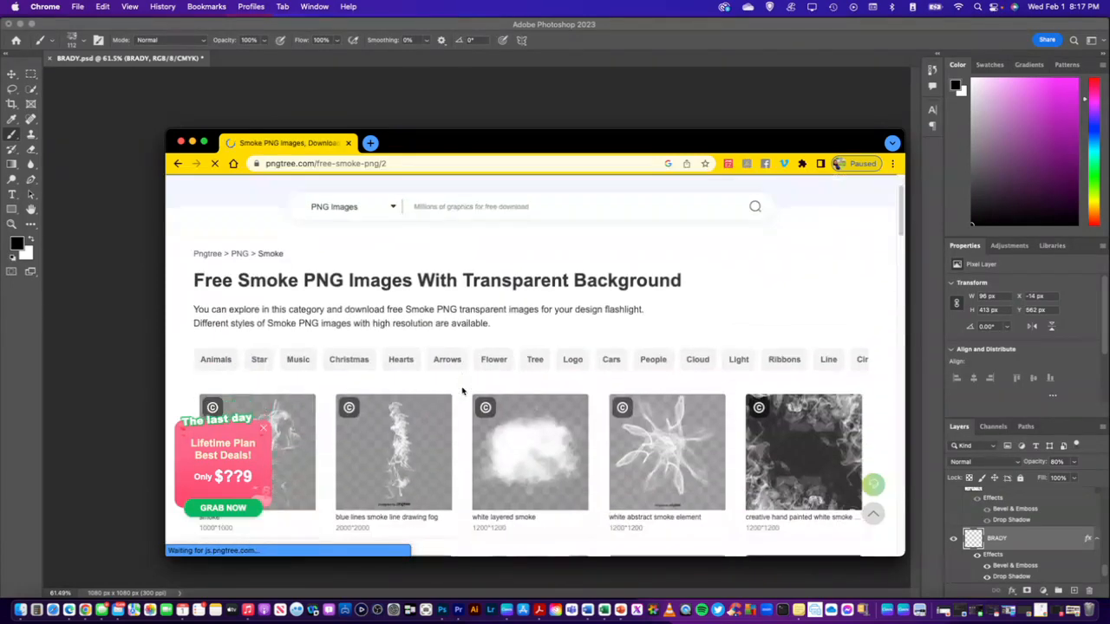
scroll(462, 391, "down", 1)
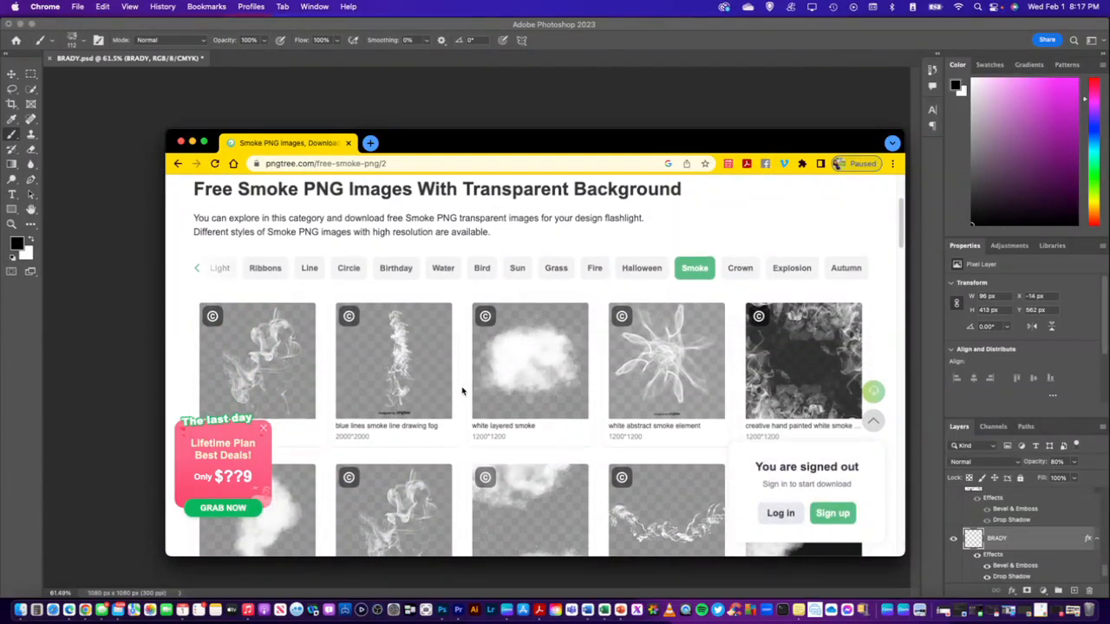
scroll(462, 391, "down", 5)
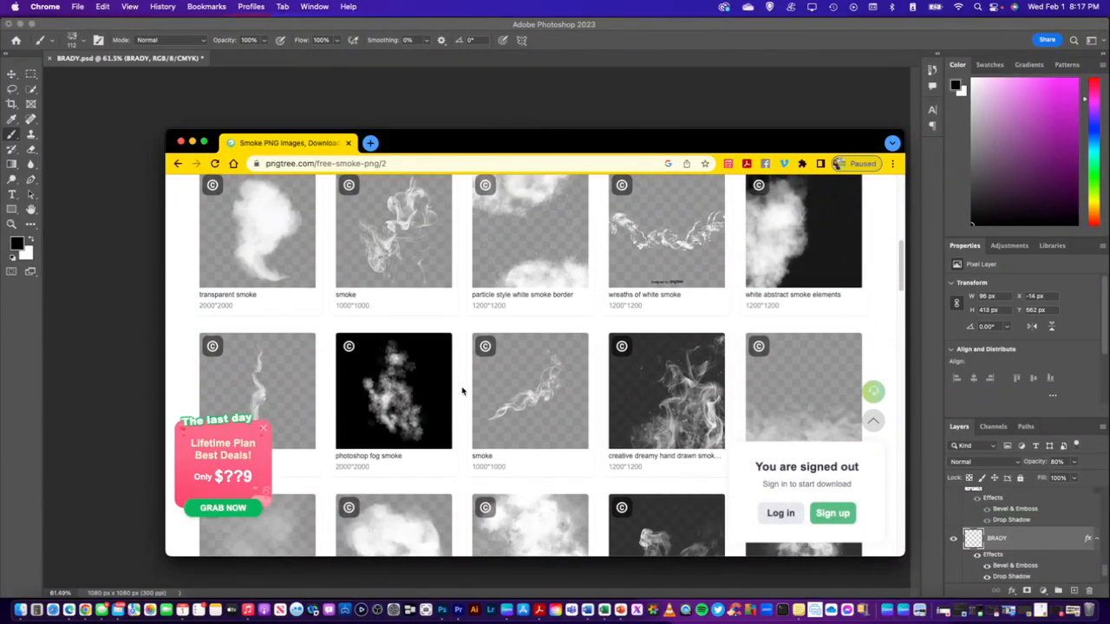
scroll(462, 391, "down", 4)
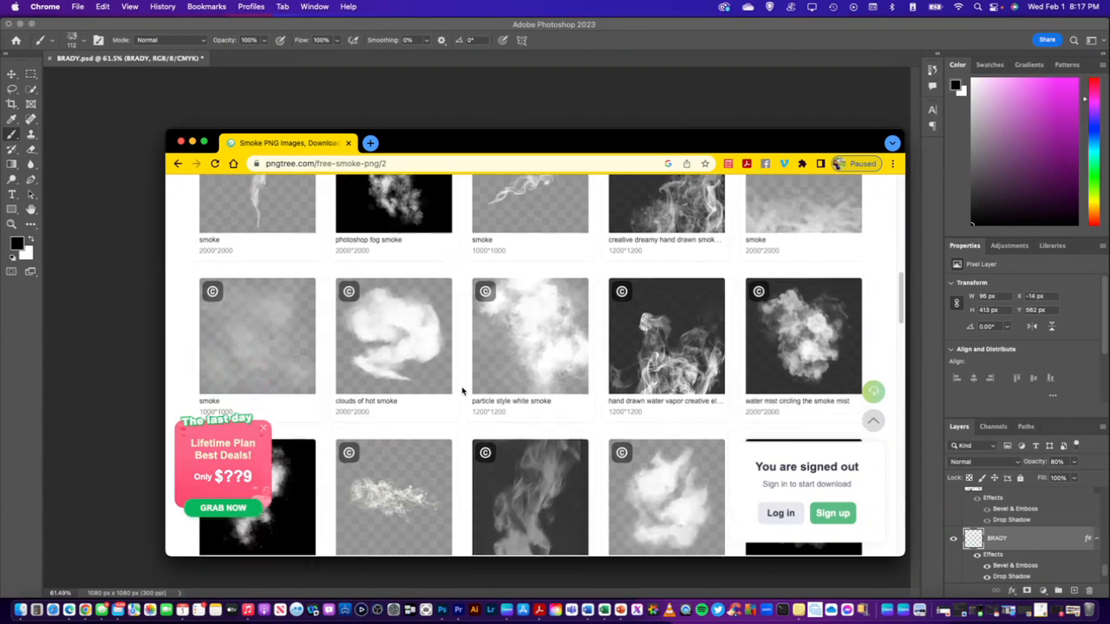
scroll(498, 374, "down", 4)
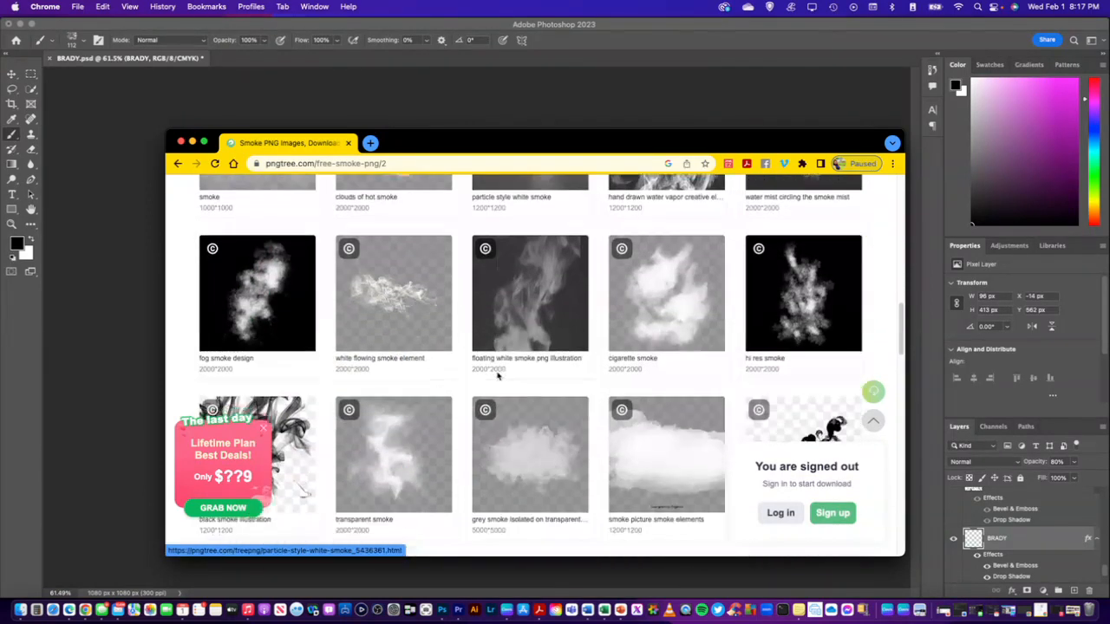
scroll(497, 375, "down", 4)
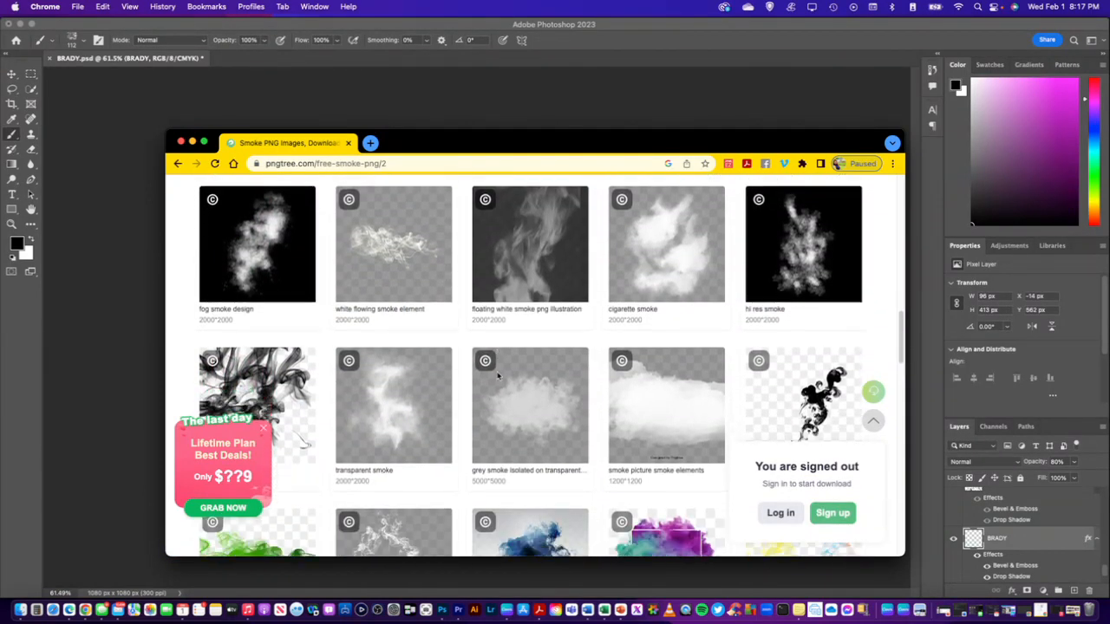
scroll(498, 374, "down", 8)
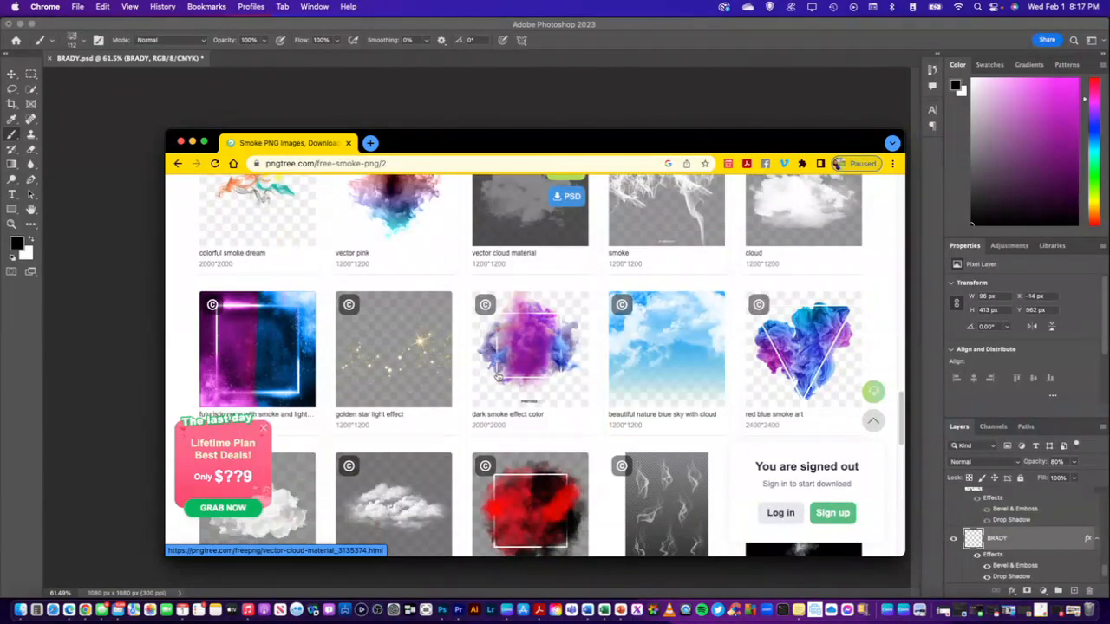
scroll(474, 397, "down", 4)
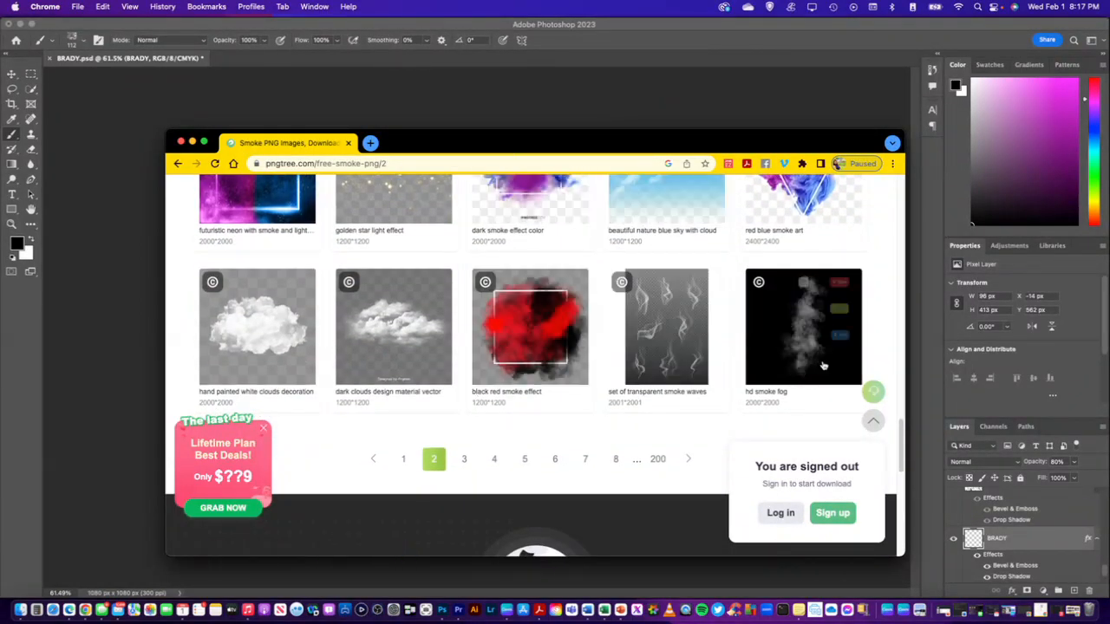
left_click_drag(478, 149, 1109, 186)
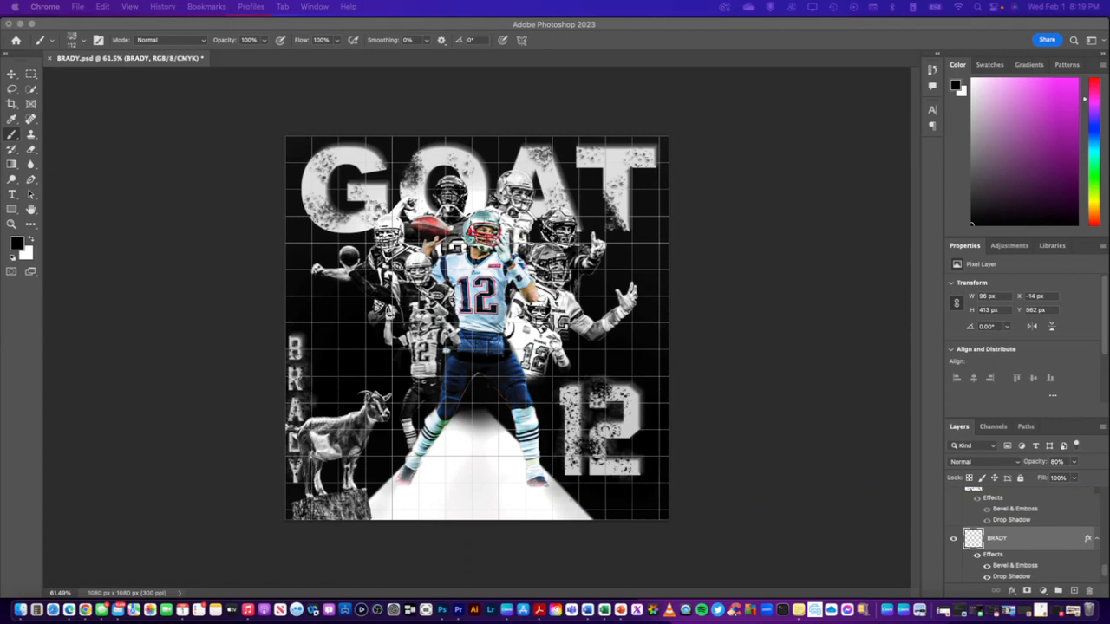
Place the SMOKE image above the BRADY layer, enlarge it to about 1670 × 1670 px and position it behind the players
left_click_drag(1010, 216, 462, 325)
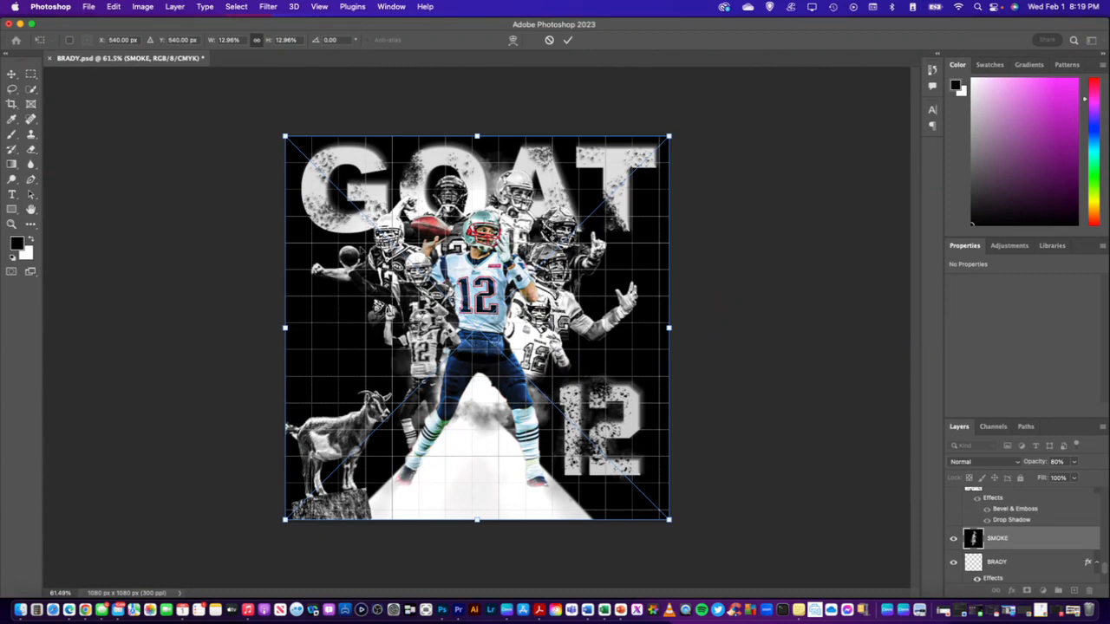
left_click_drag(286, 137, 216, 69)
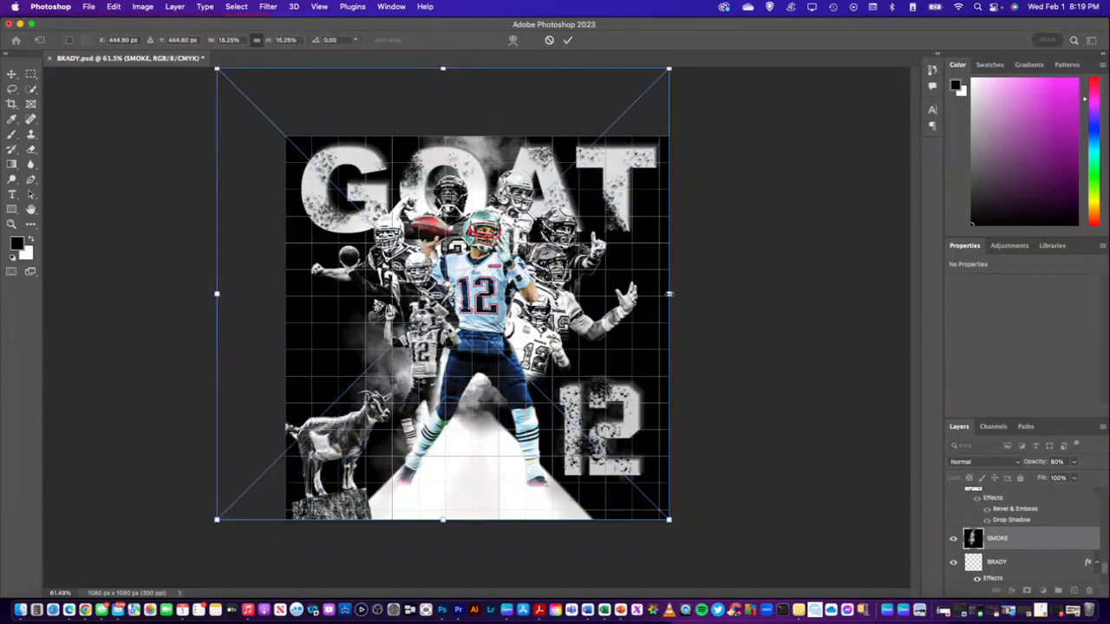
left_click_drag(670, 292, 750, 339)
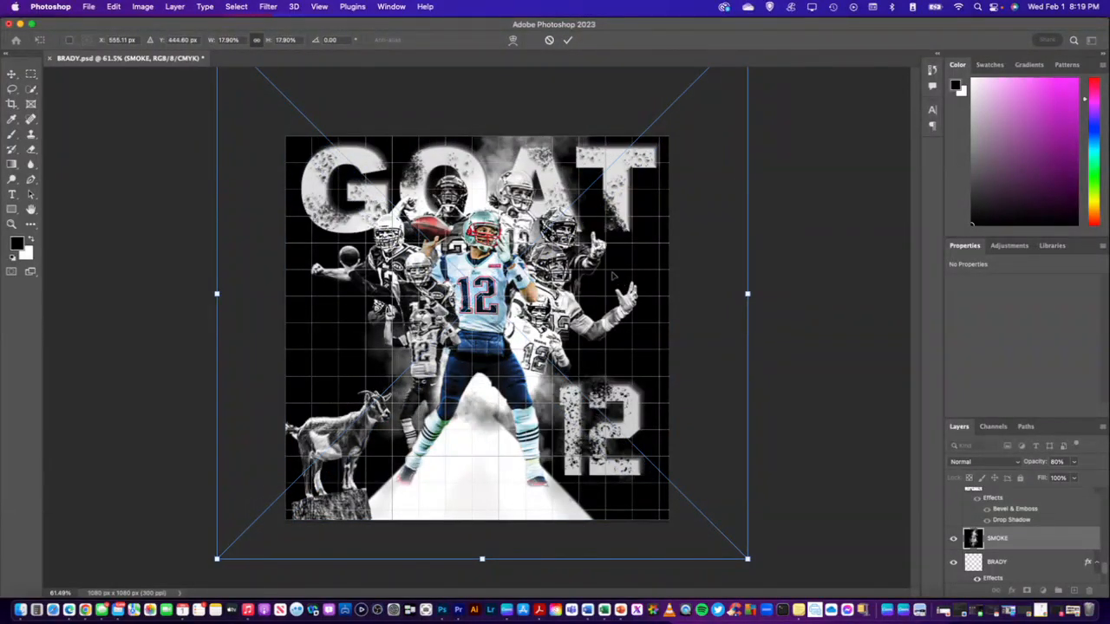
left_click_drag(605, 278, 549, 306)
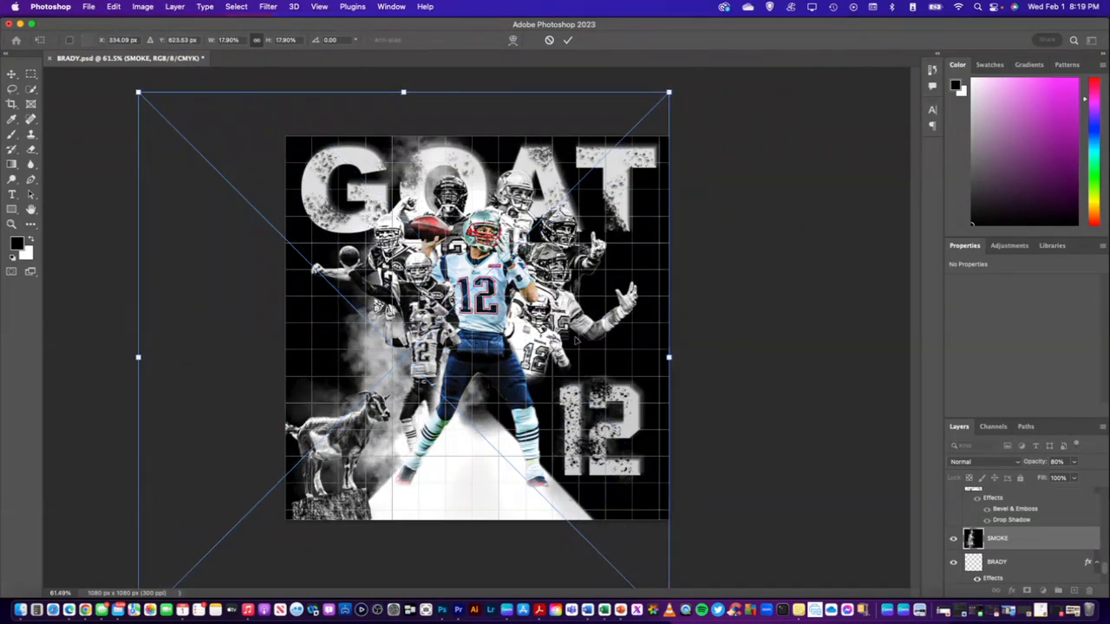
left_click_drag(598, 344, 630, 360)
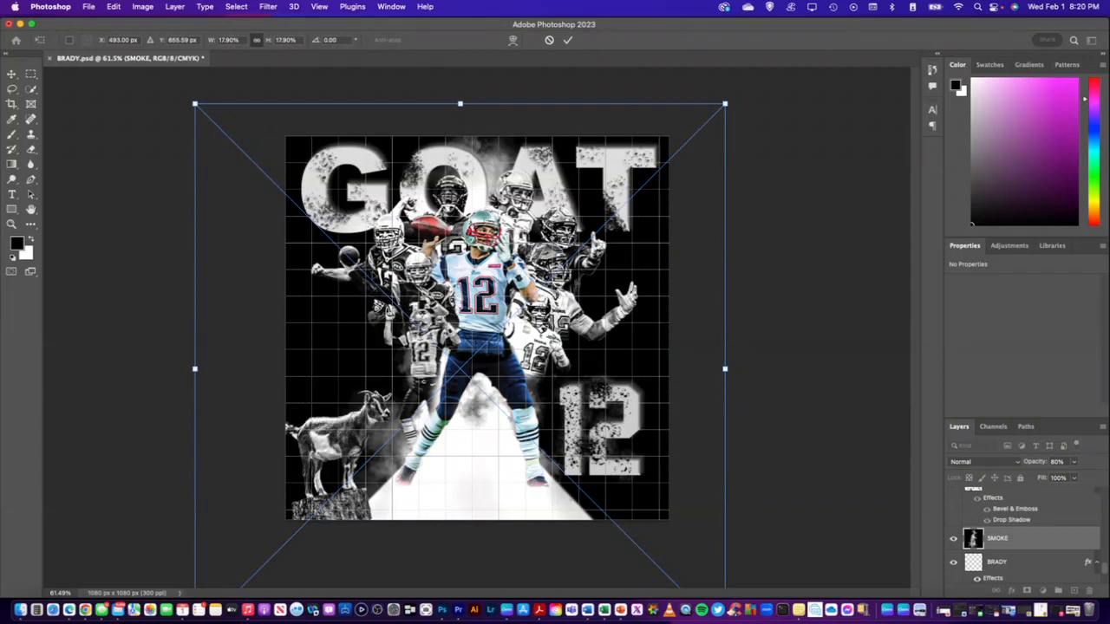
left_click_drag(195, 104, 171, 67)
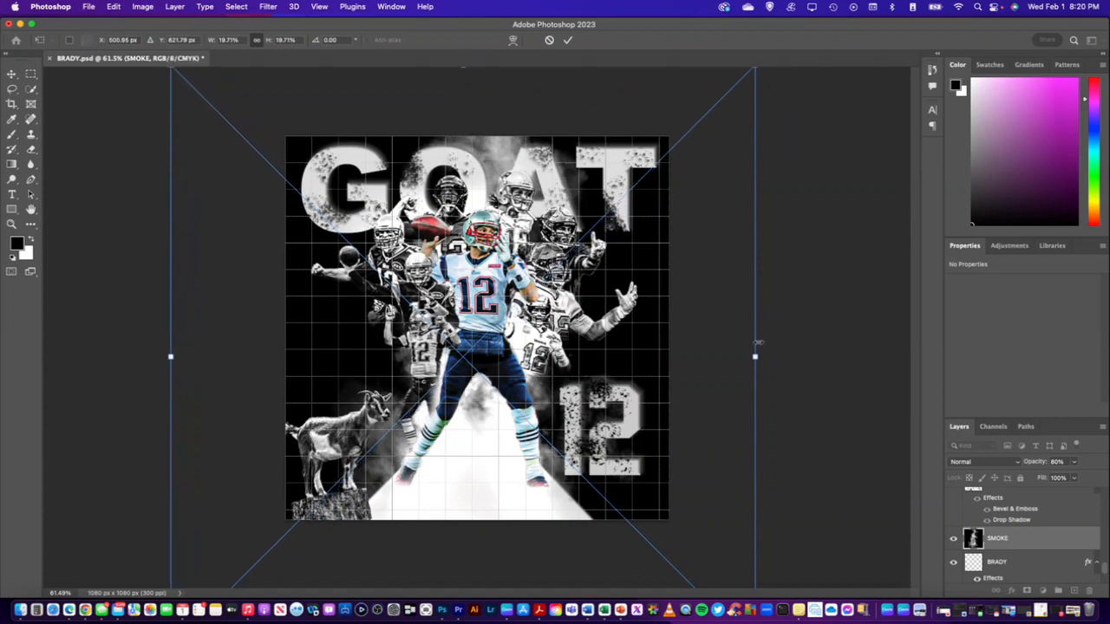
left_click_drag(754, 356, 765, 358)
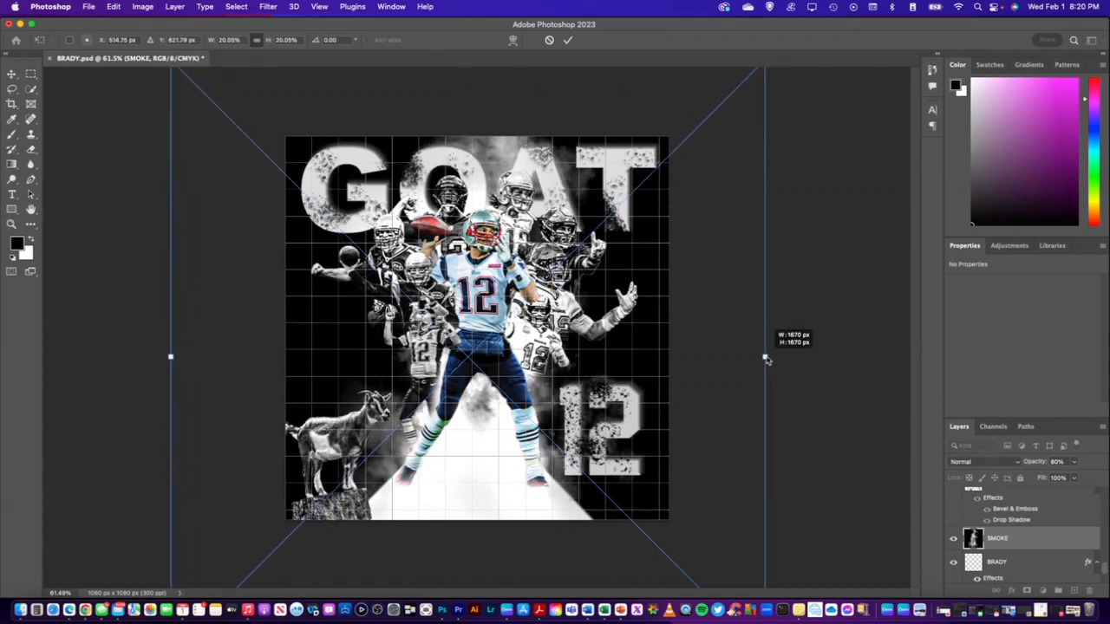
left_click(1020, 538)
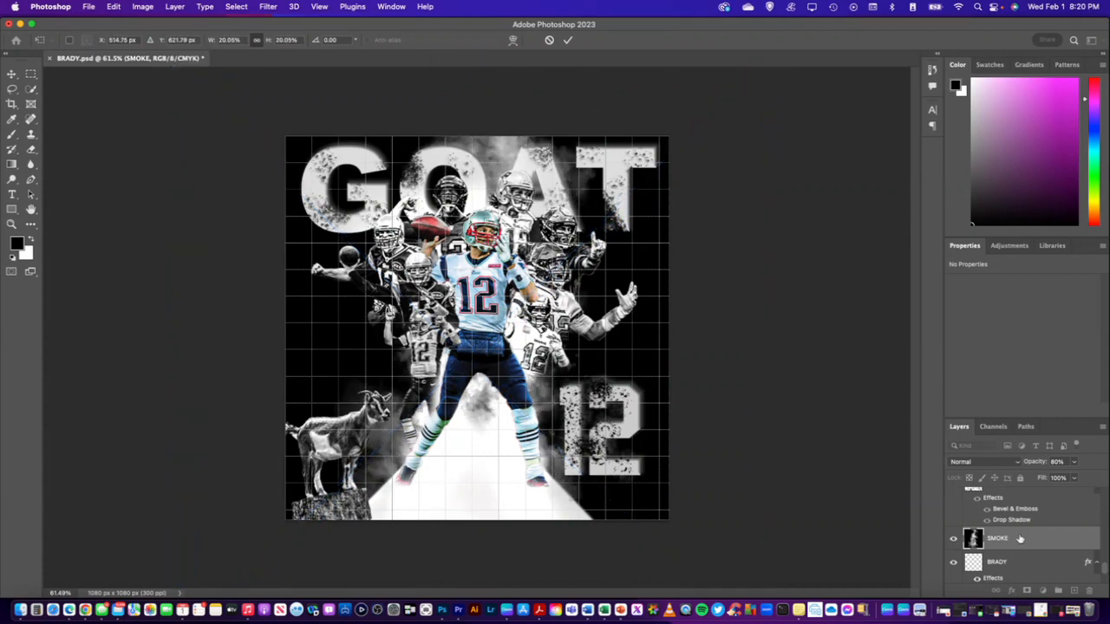
key("b")
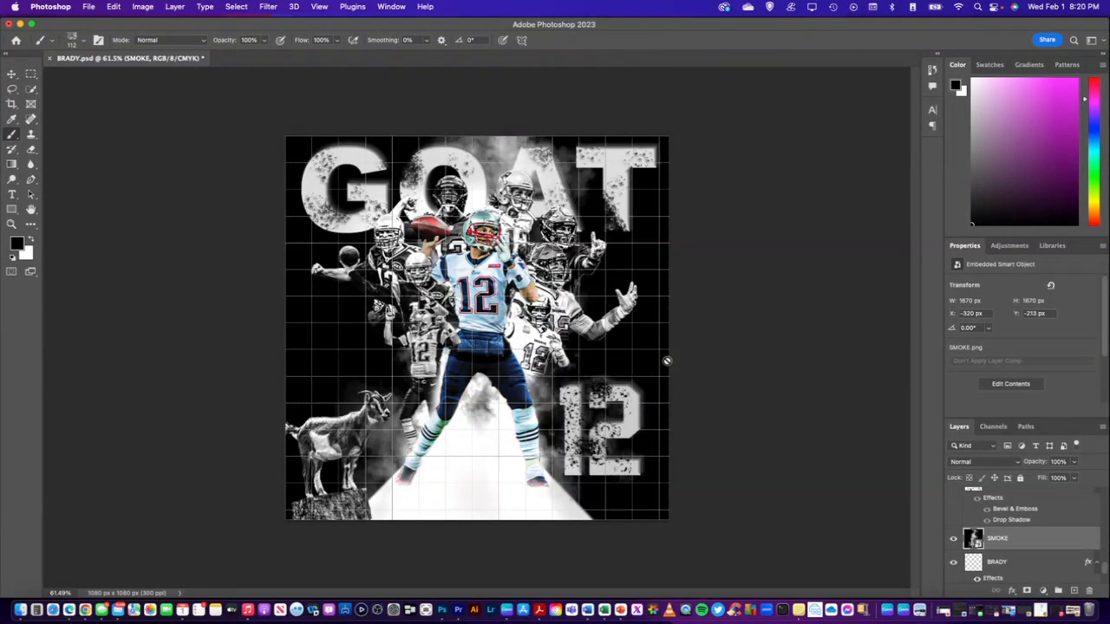
Duplicate the SMOKE layer, keeping the default copy name
right_click(1027, 538)
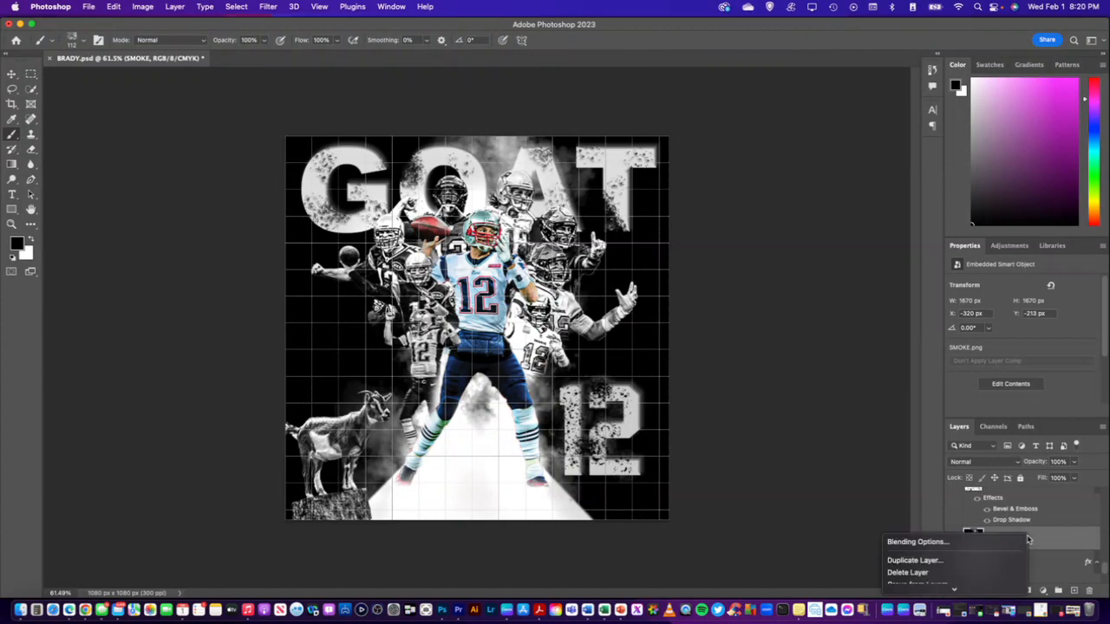
left_click(958, 562)
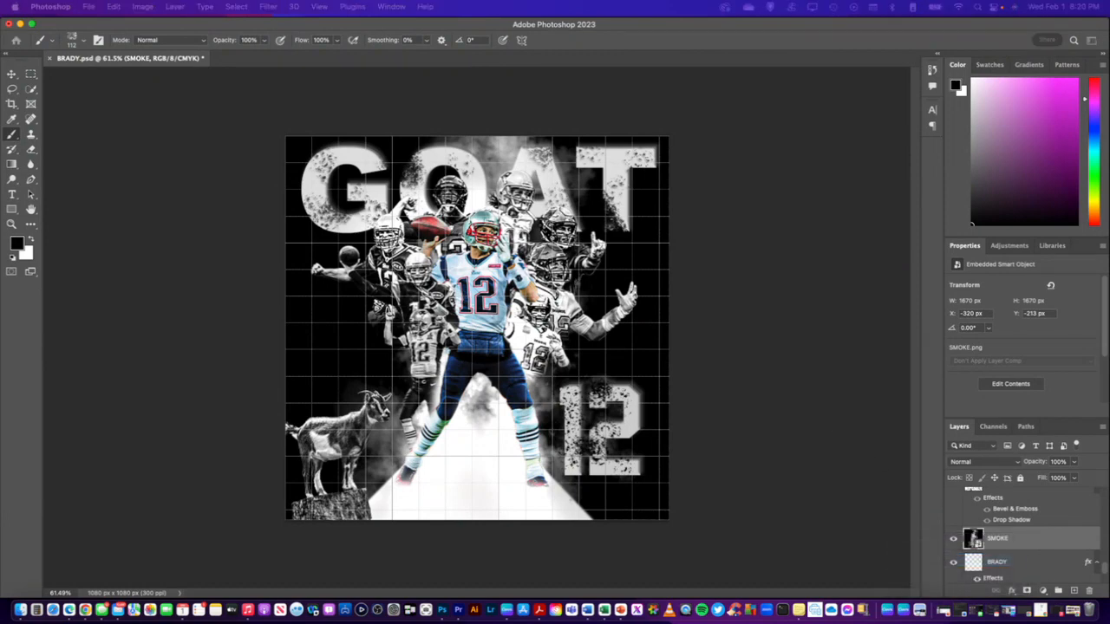
key("Return")
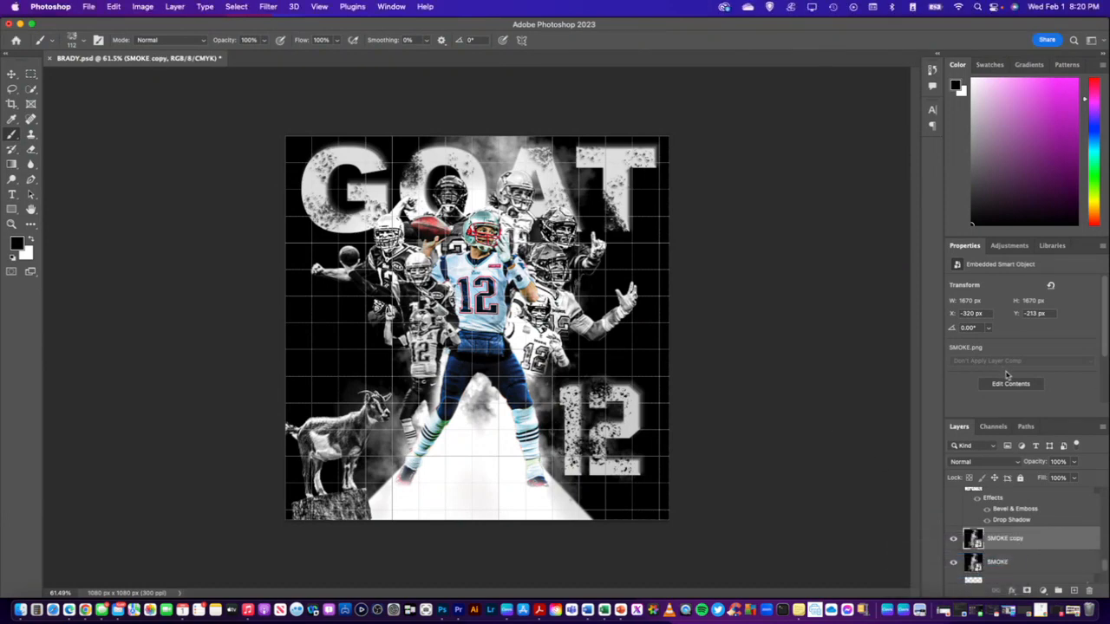
Try moving the SMOKE copy behind the large 12, then behind the goat, and undo the move
key("super+t")
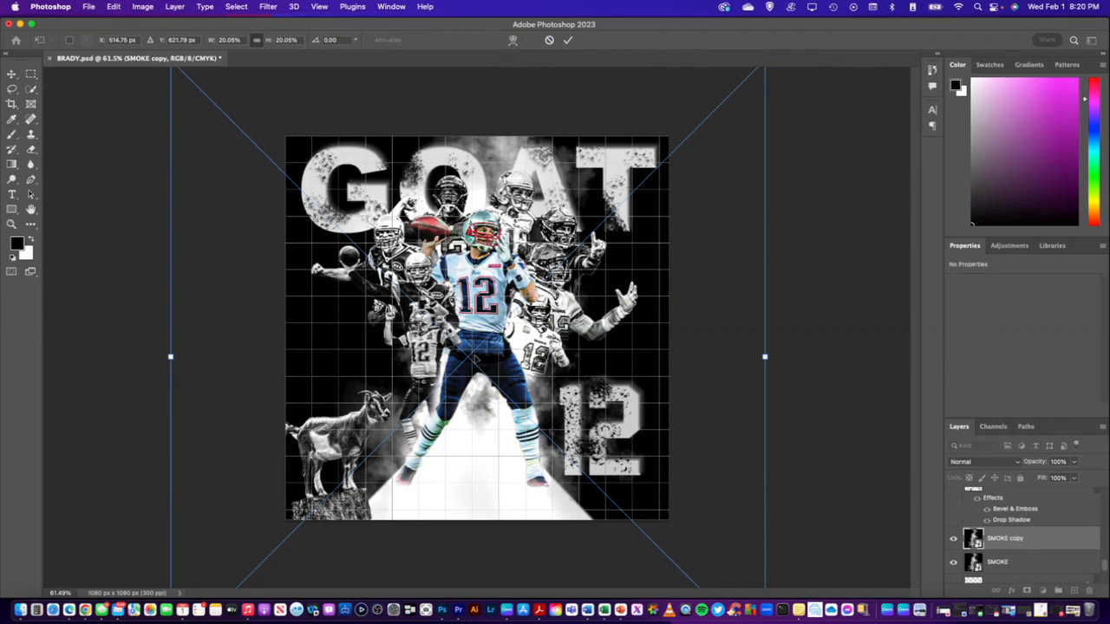
left_click_drag(506, 358, 628, 359)
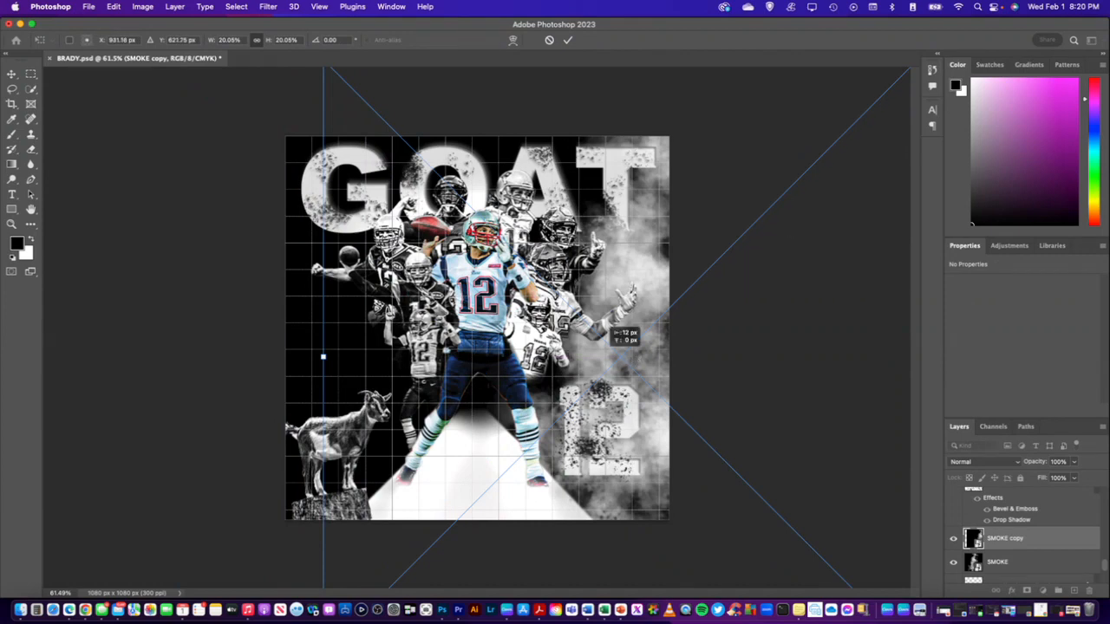
left_click_drag(624, 357, 357, 345)
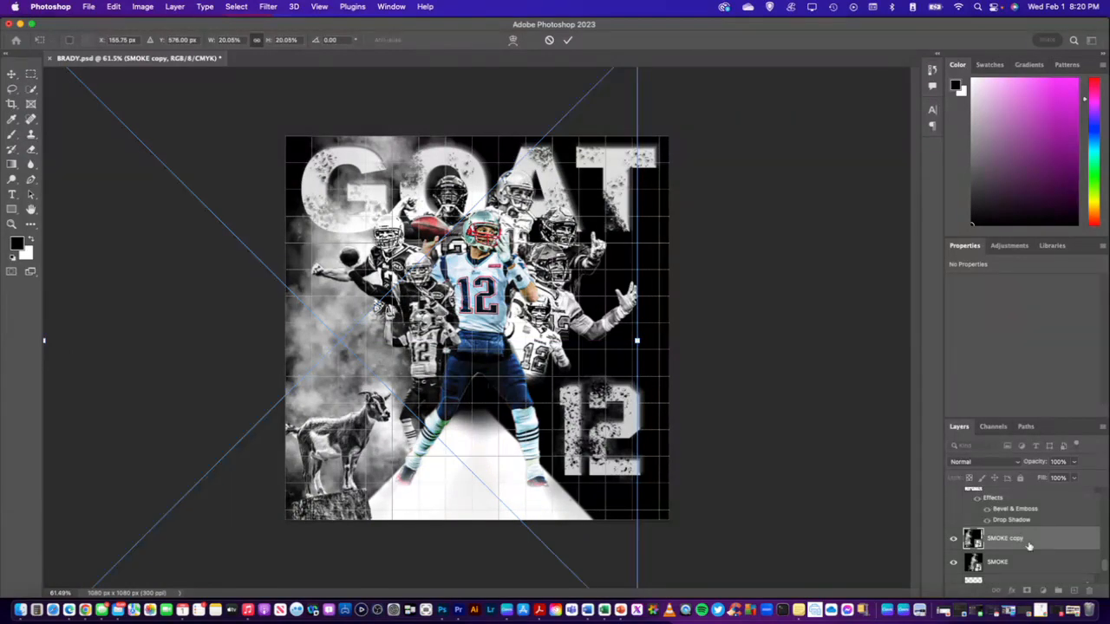
key("b")
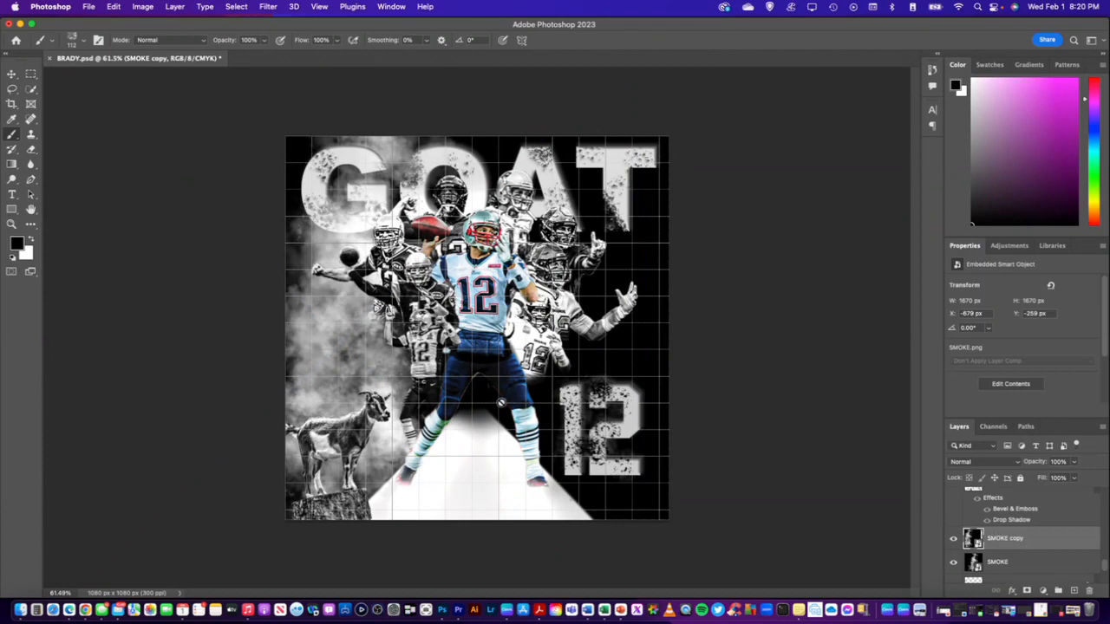
key("super+z")
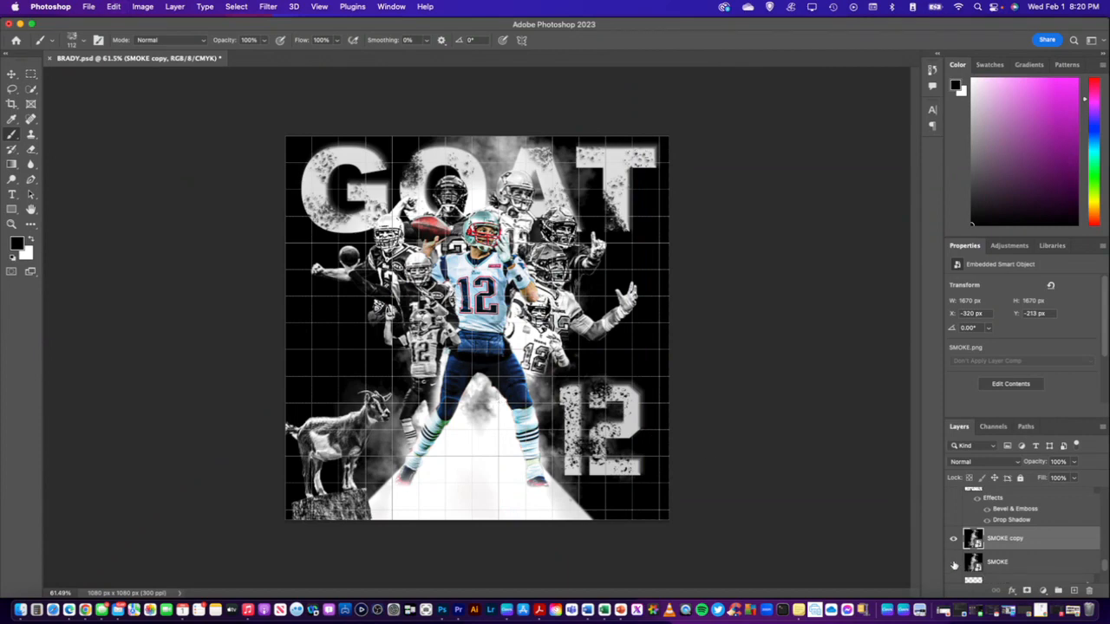
Toggle the visibility of the SMOKE and SMOKE copy layers to compare the artwork with and without smoke
left_click(1013, 562)
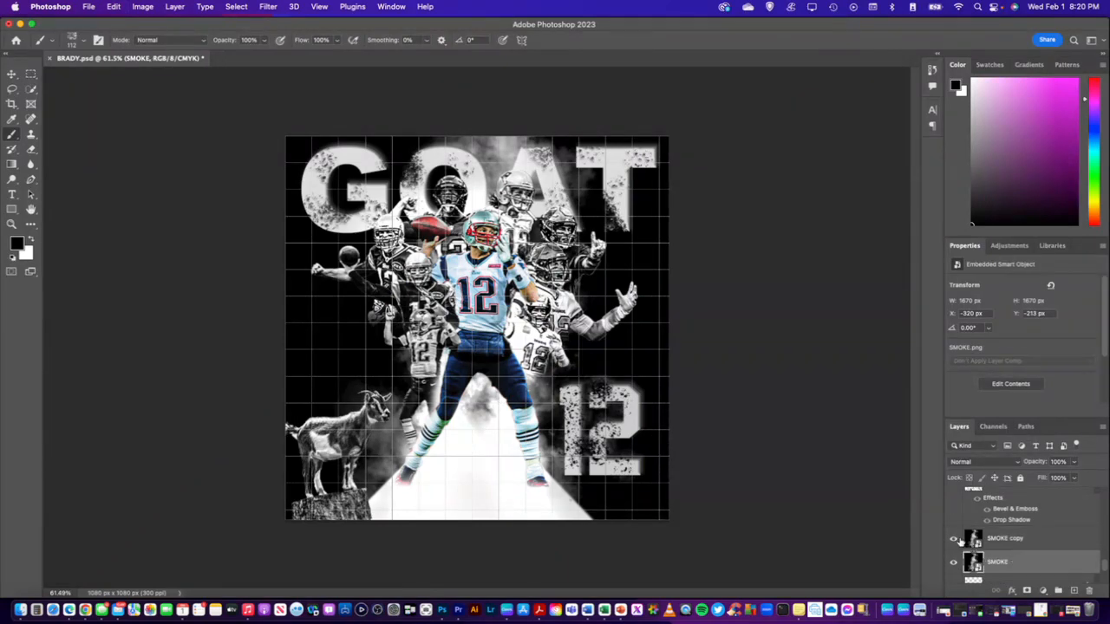
left_click(954, 561)
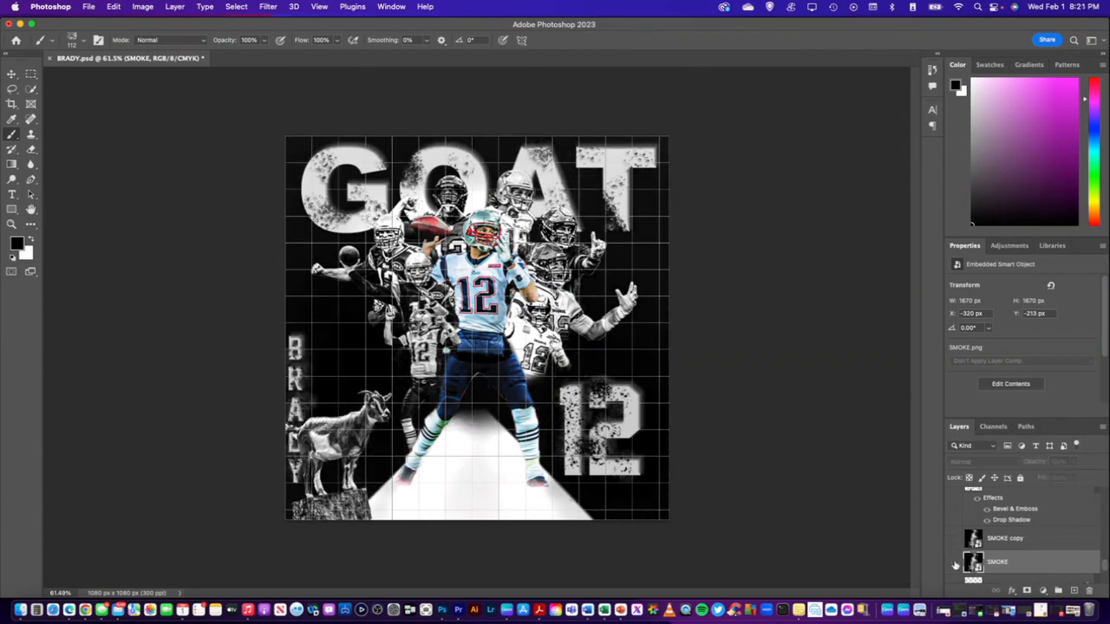
left_click(955, 564)
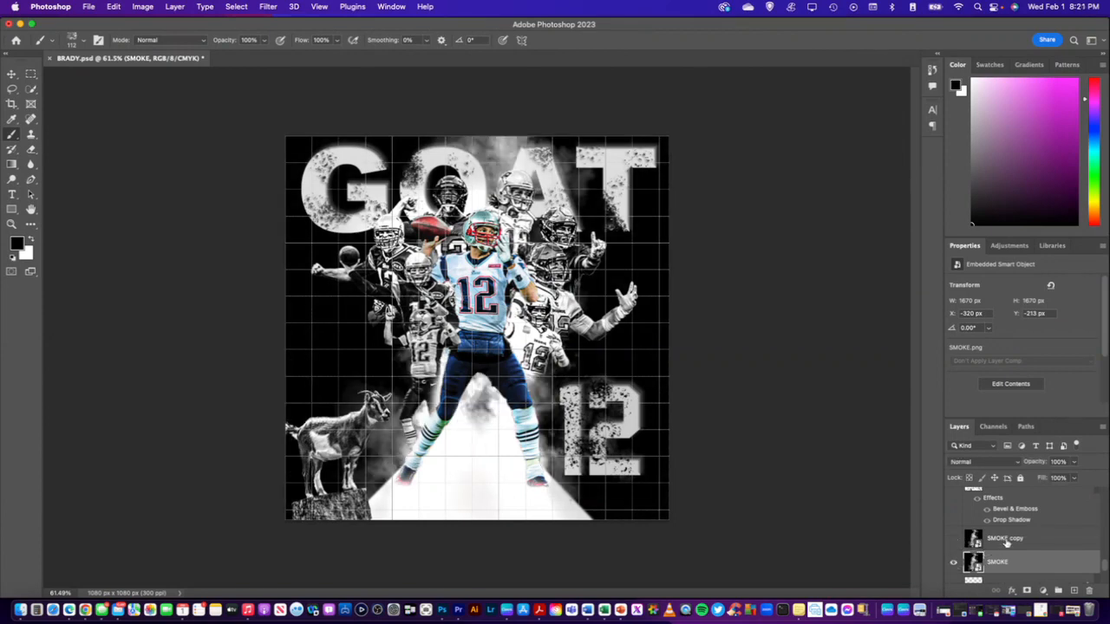
left_click(974, 541)
left_click(953, 539)
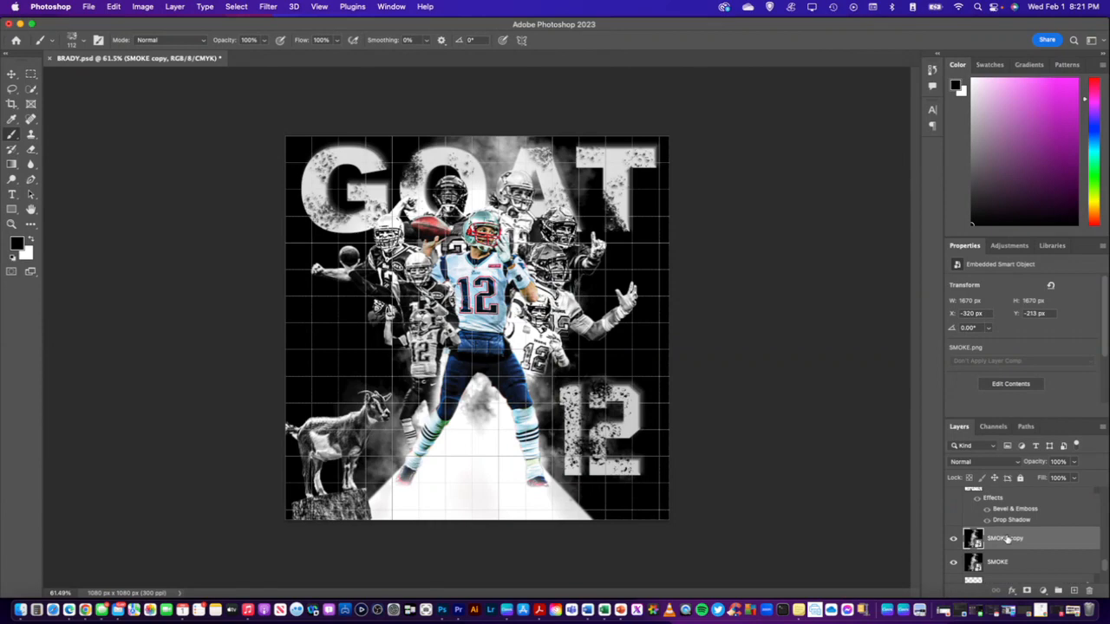
Try shifting the SMOKE copy toward the large 12, then undo the move
key("super+t")
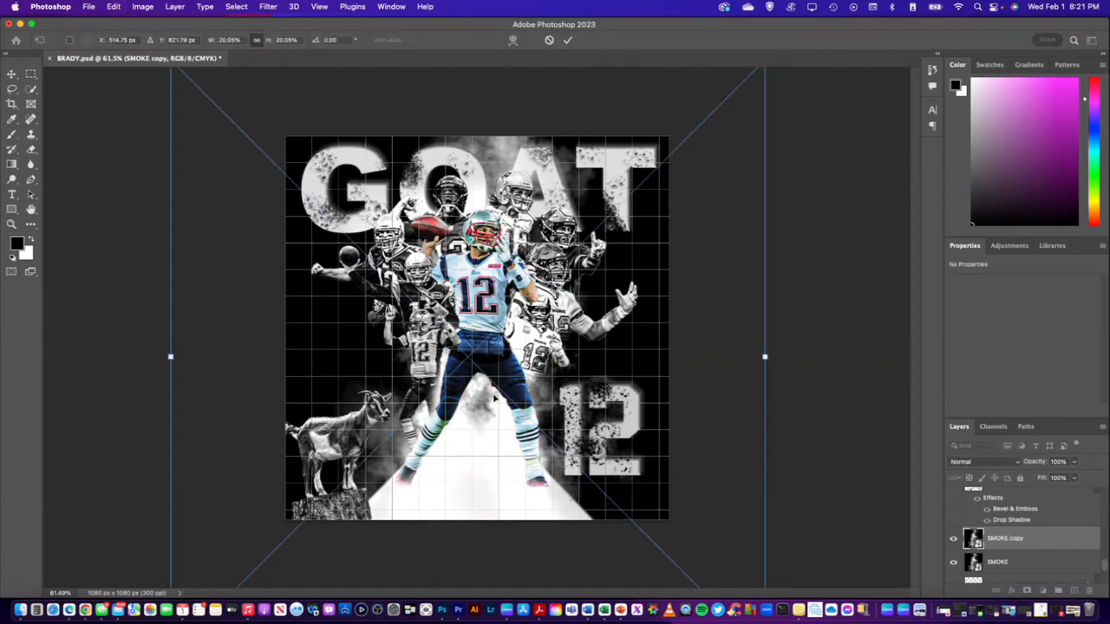
left_click_drag(521, 378, 652, 375)
key("super+z")
left_click(1057, 539)
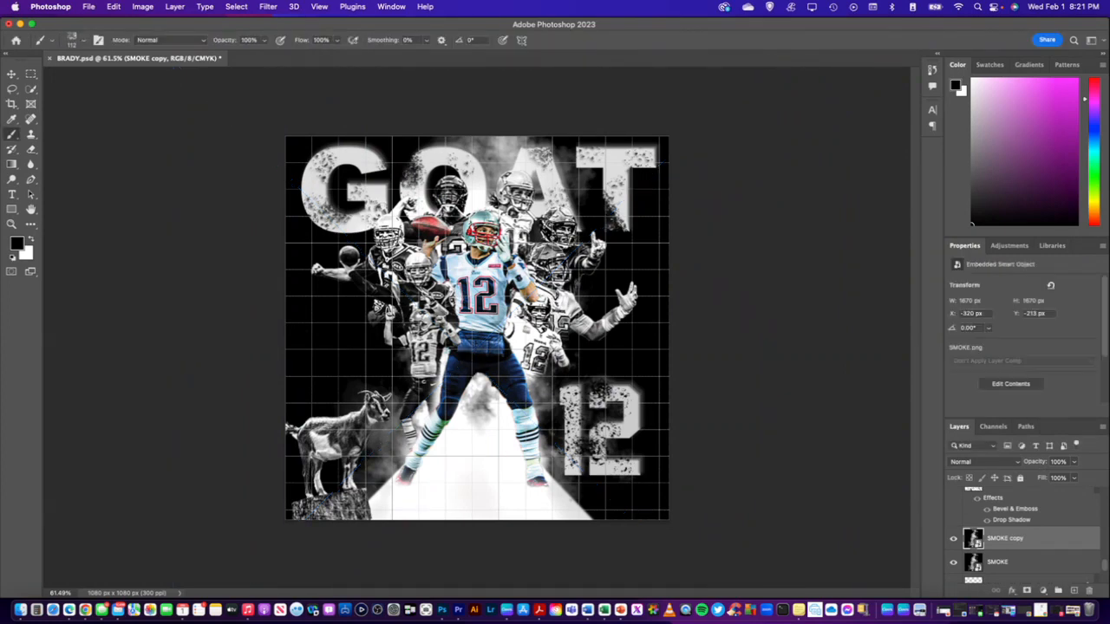
Try placing another SMOKE image between the central player and the large 12, then undo its repositioning
left_click_drag(903, 367, 348, 378)
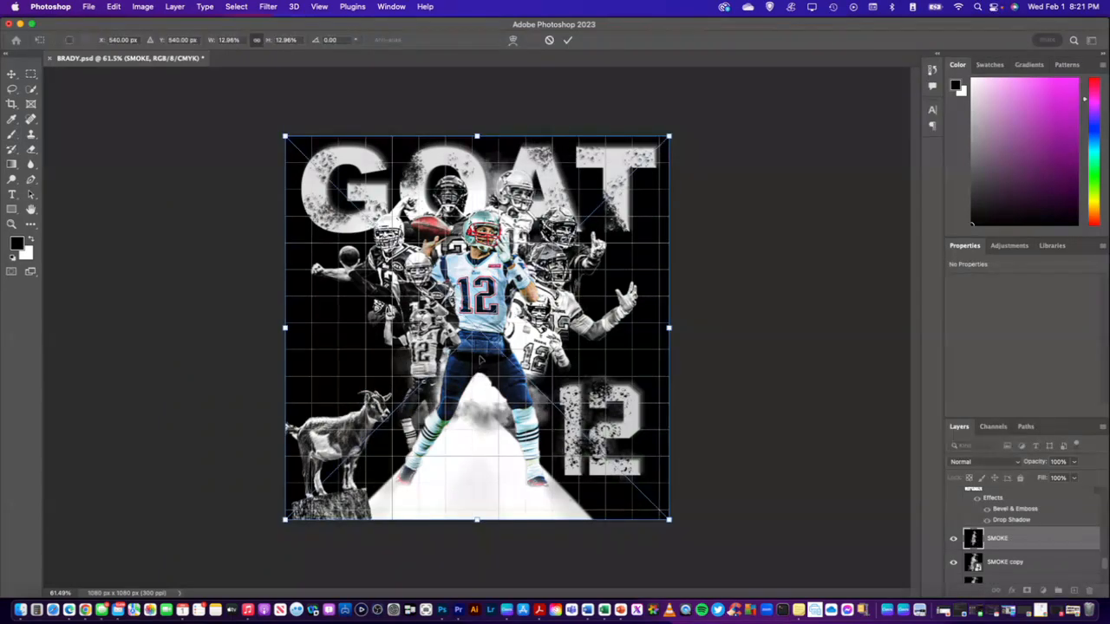
left_click_drag(479, 358, 605, 369)
mouse_move(530, 373)
left_mouse_down()
mouse_move(494, 374)
mouse_move(570, 376)
mouse_move(551, 377)
left_mouse_up()
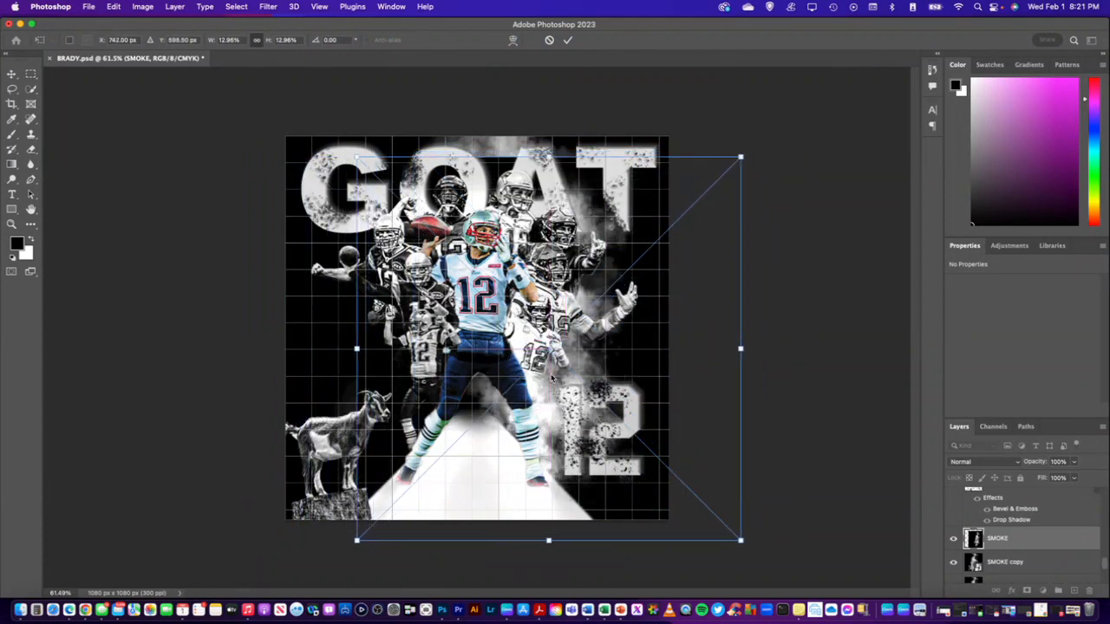
key("super+z")
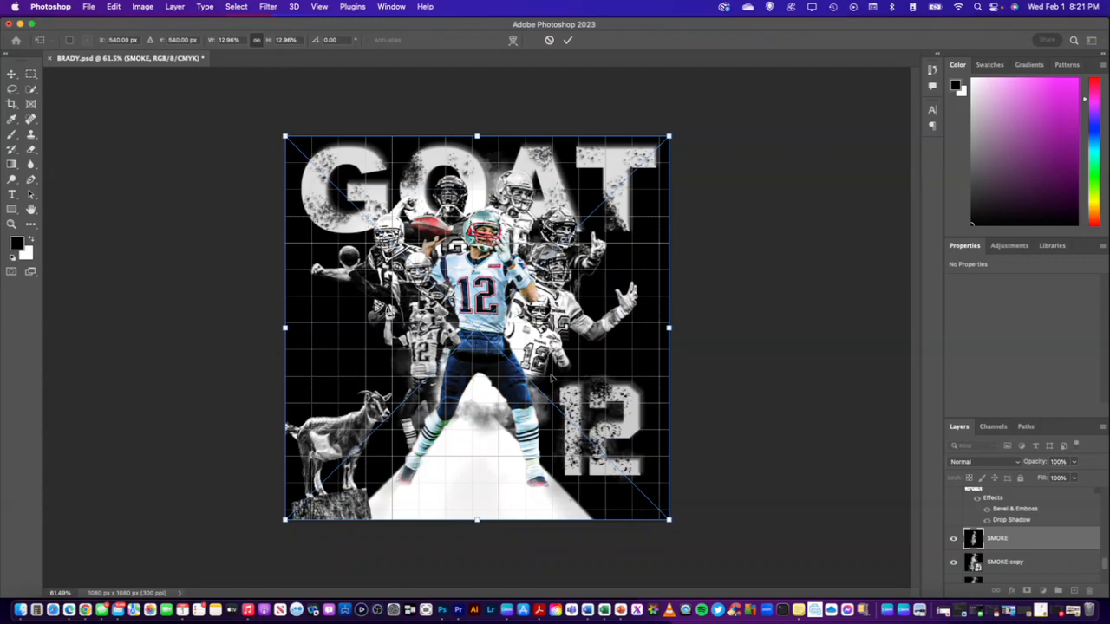
Discard the pending SMOKE placement and delete the SMOKE copy layer
scroll(999, 555, "down", 1)
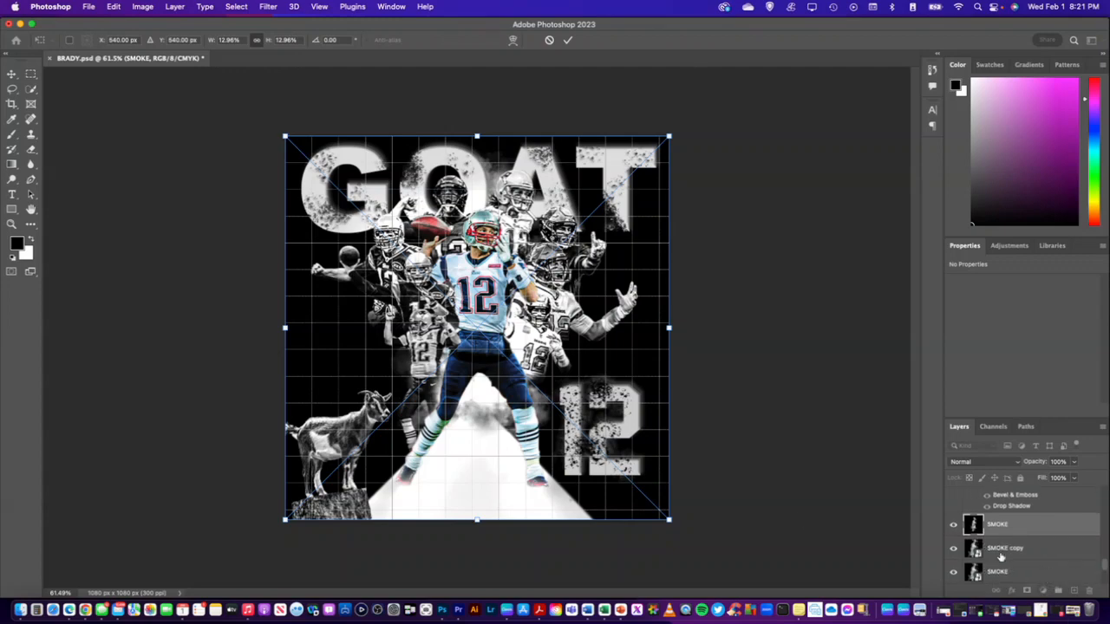
key("Return")
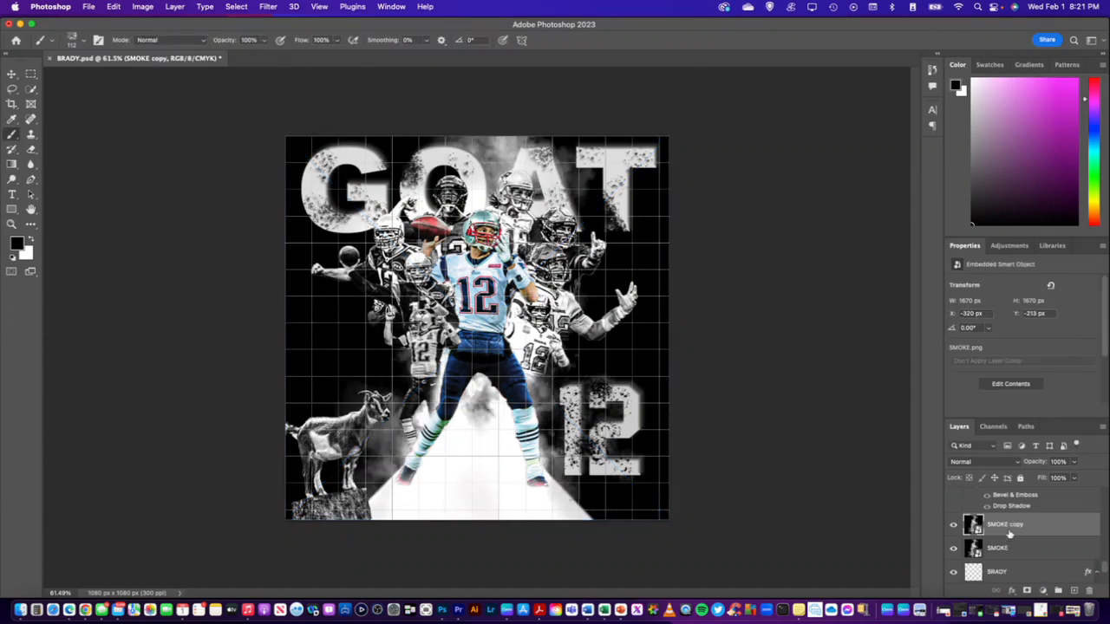
key("BackSpace")
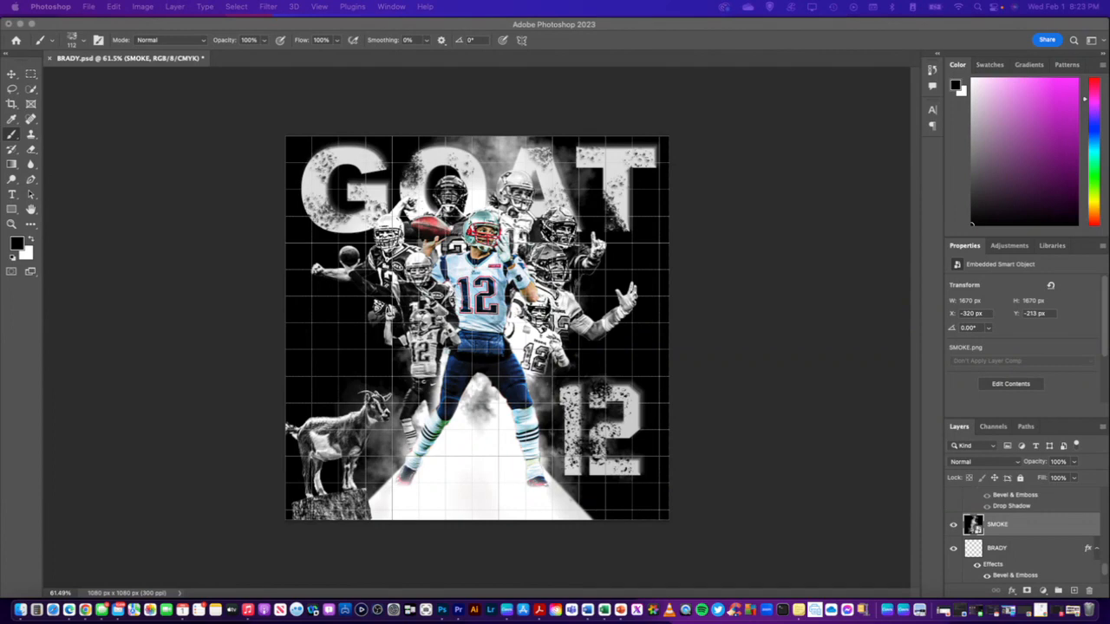
Place the SMOKE1 image above the SMOKE layer, scale it to about 9%, and position it around the large 12
left_click_drag(1006, 286, 392, 348)
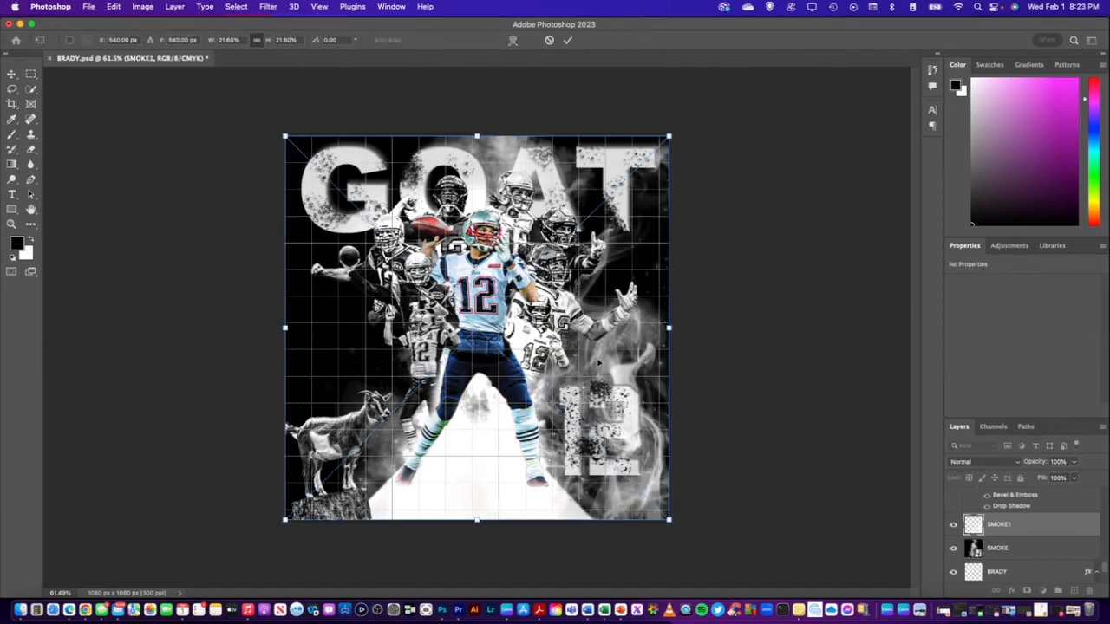
left_click_drag(607, 348, 360, 325)
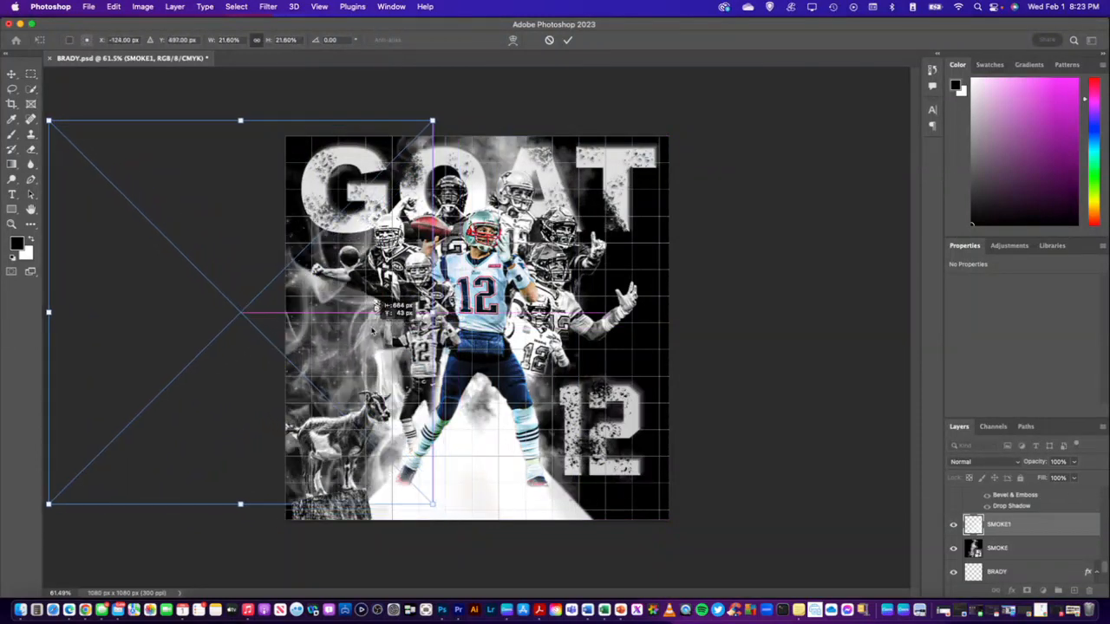
left_click_drag(433, 120, 294, 289)
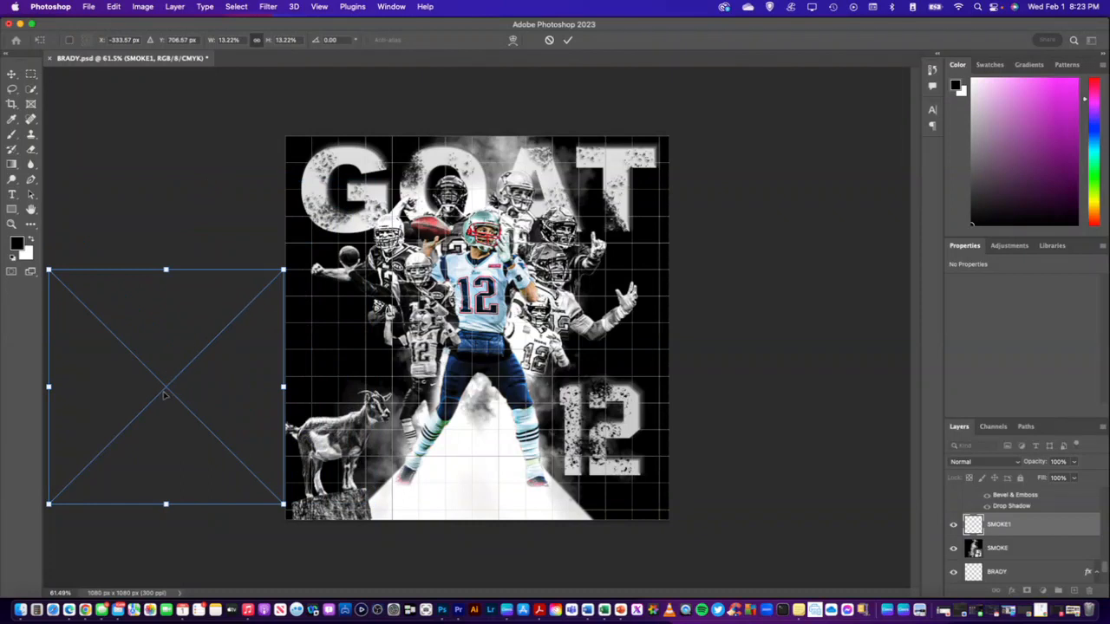
left_click_drag(165, 396, 307, 410)
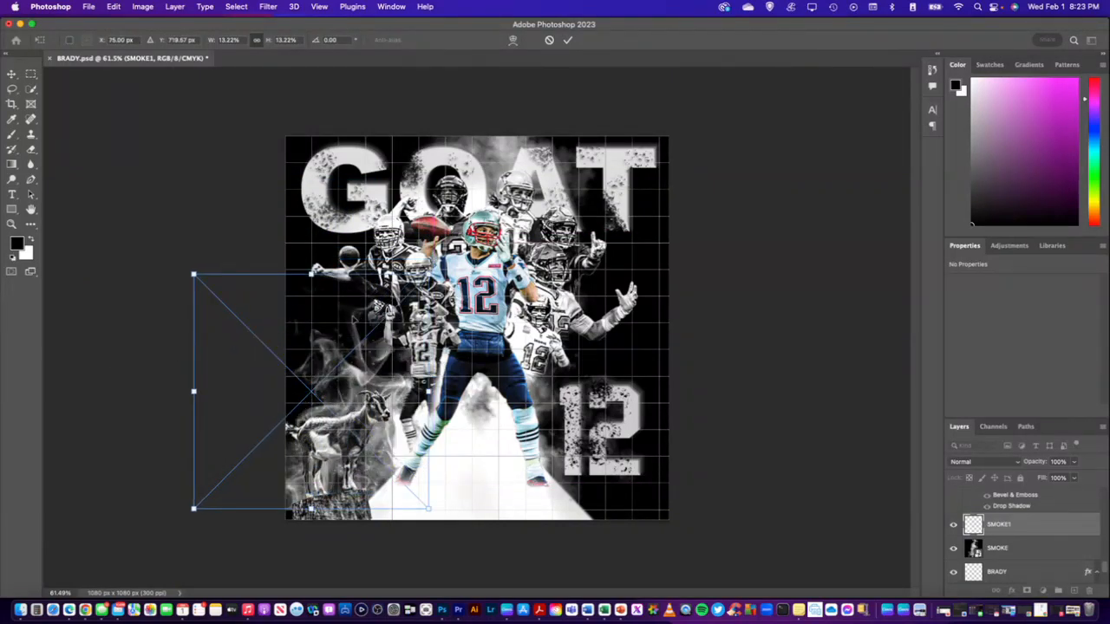
left_click_drag(428, 274, 354, 350)
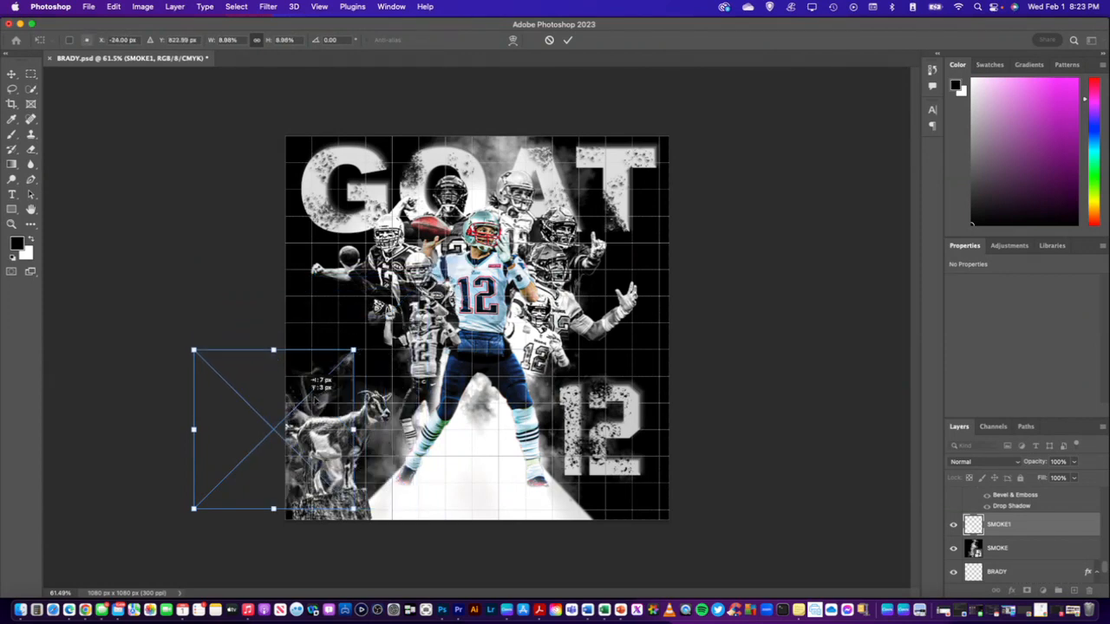
mouse_move(286, 403)
left_mouse_down()
mouse_move(347, 381)
mouse_move(336, 380)
mouse_move(333, 401)
mouse_move(383, 382)
mouse_move(627, 382)
mouse_move(606, 396)
mouse_move(614, 400)
left_mouse_up()
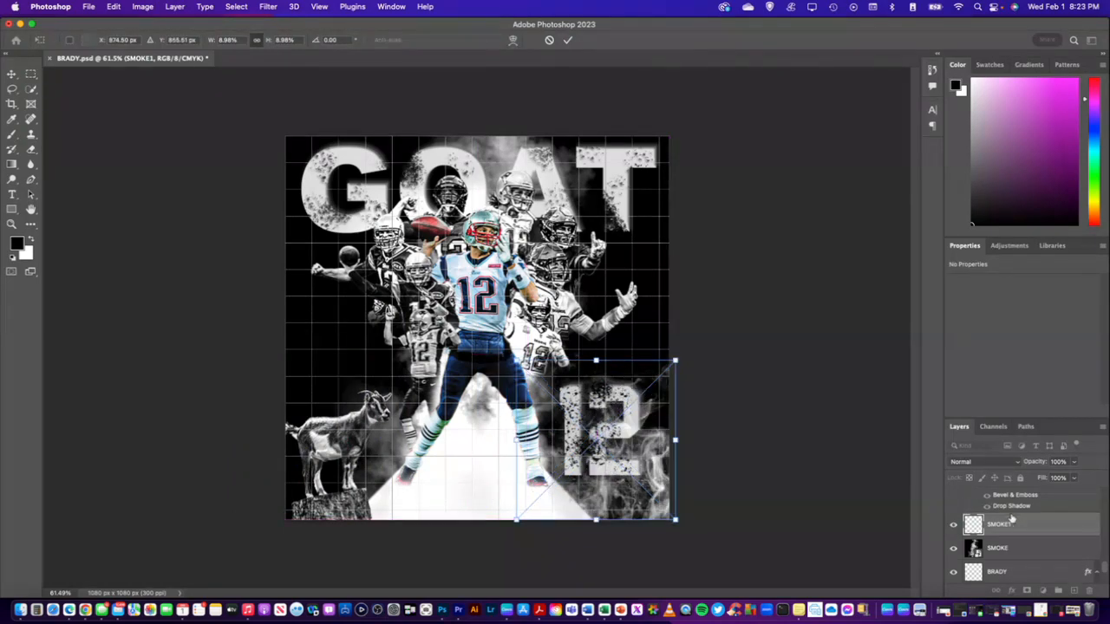
key("Return")
key("b")
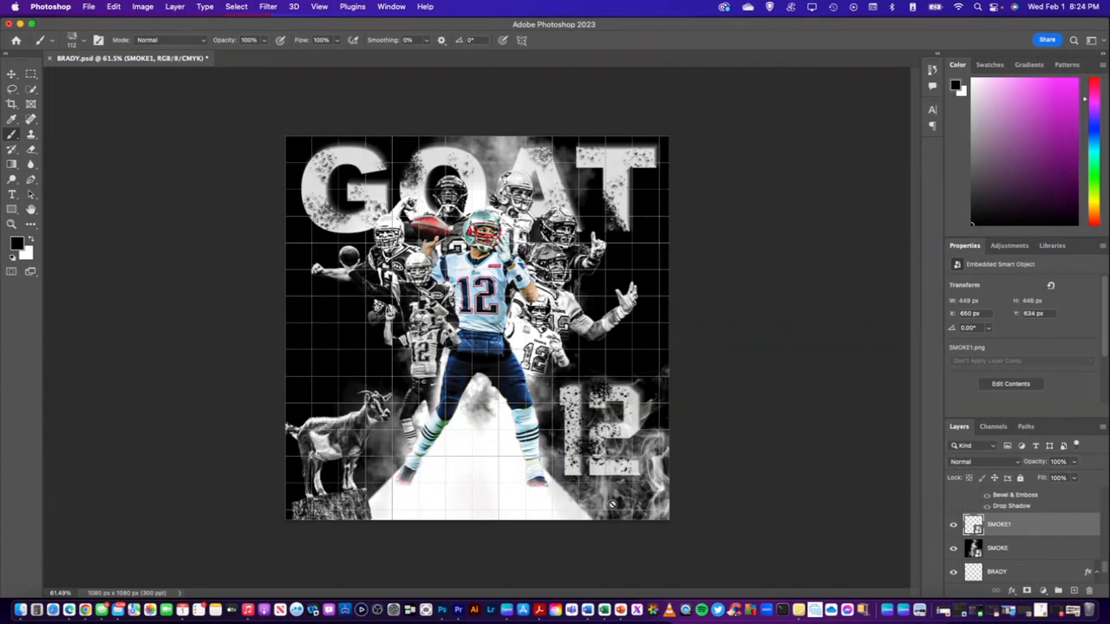
Rotate the SMOKE1 layer about 33° clockwise and set its blend mode to Lighten
key("super+t")
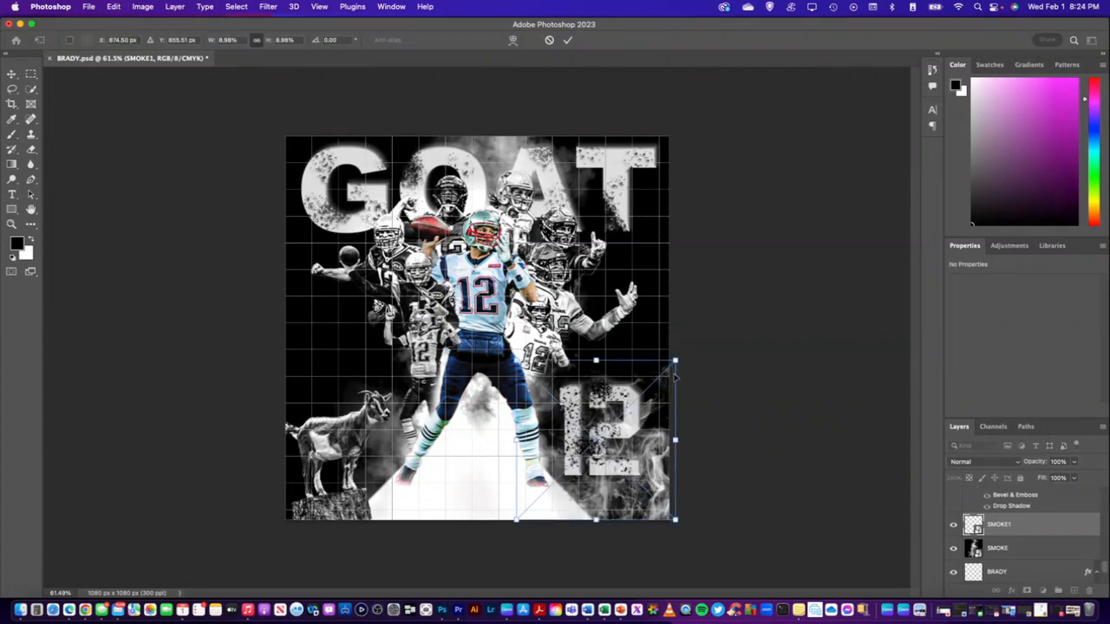
left_click_drag(685, 350, 707, 418)
key("Return")
key("b")
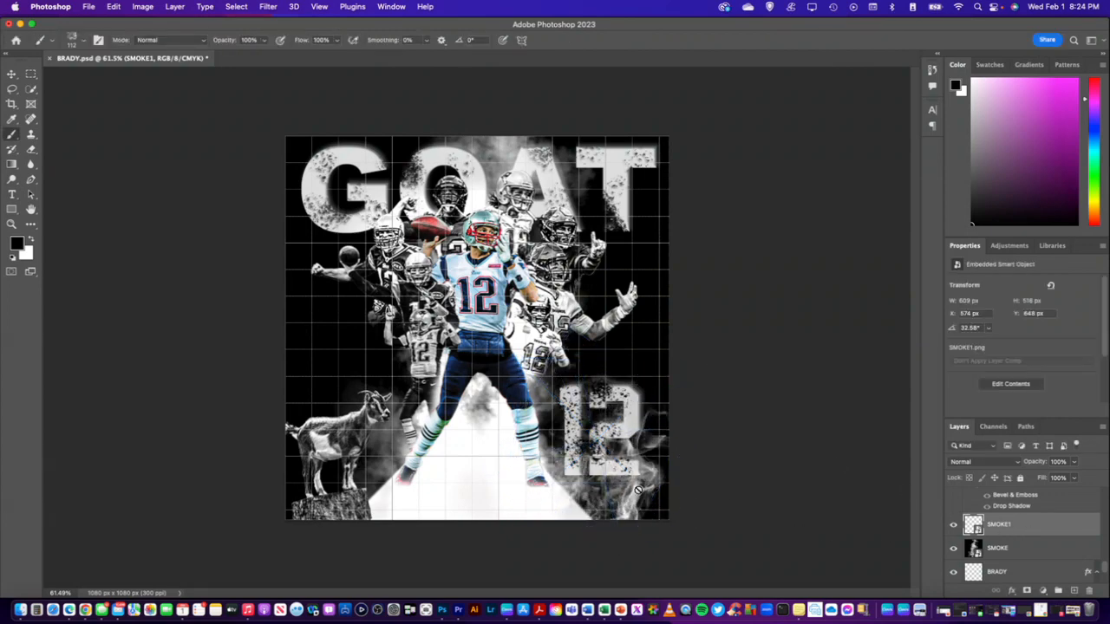
left_click(1019, 463)
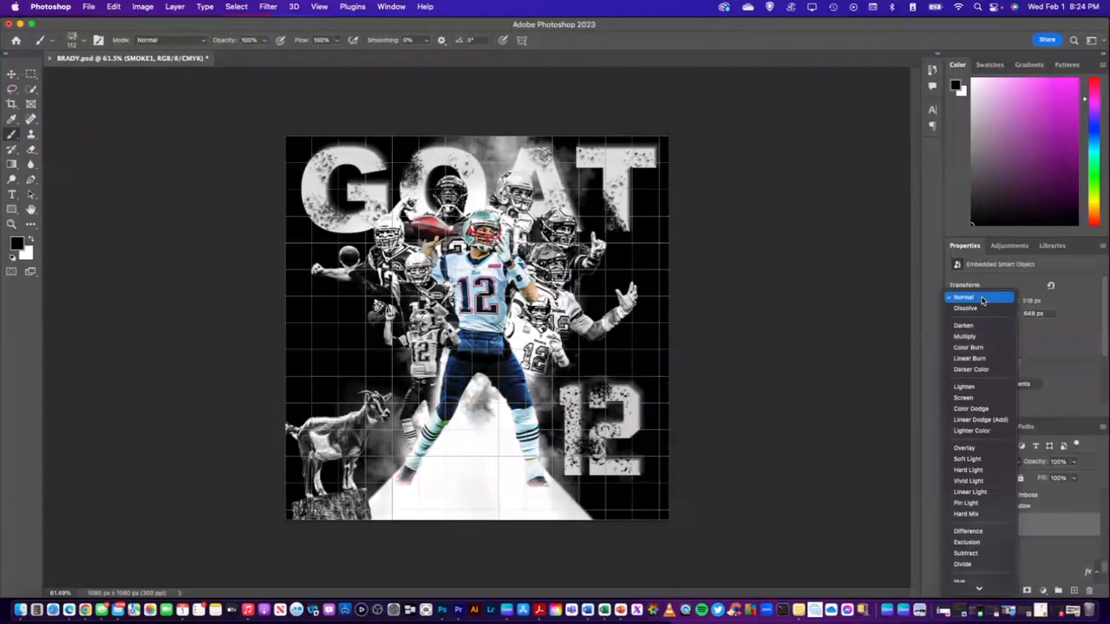
left_click(978, 387)
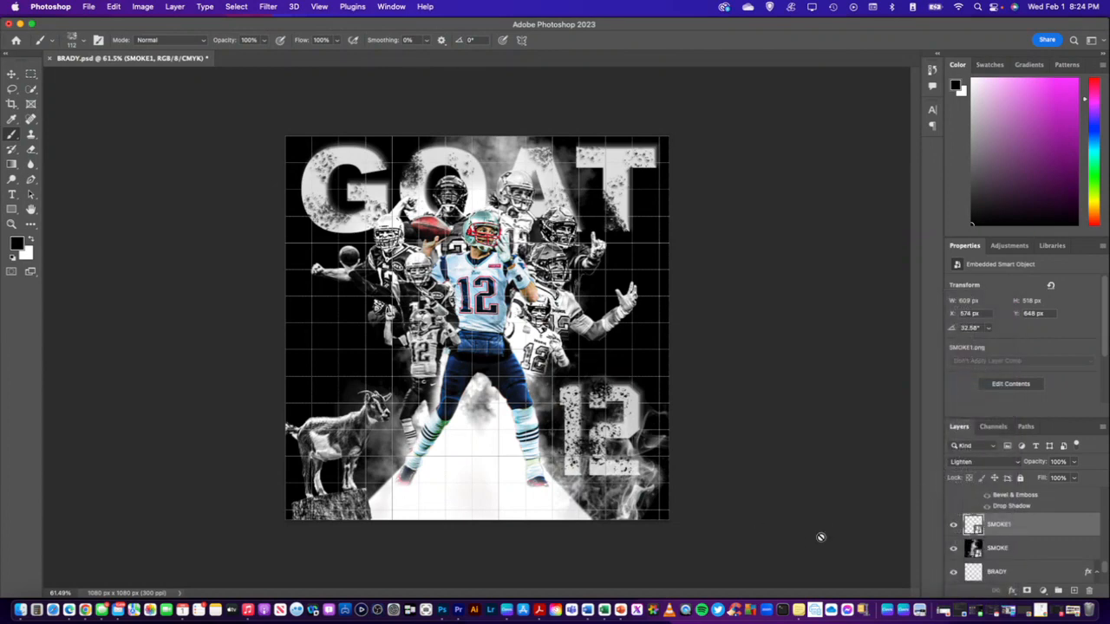
Duplicate the SMOKE1 layer and move the copy over beside the goat's legs and rock
right_click(1036, 526)
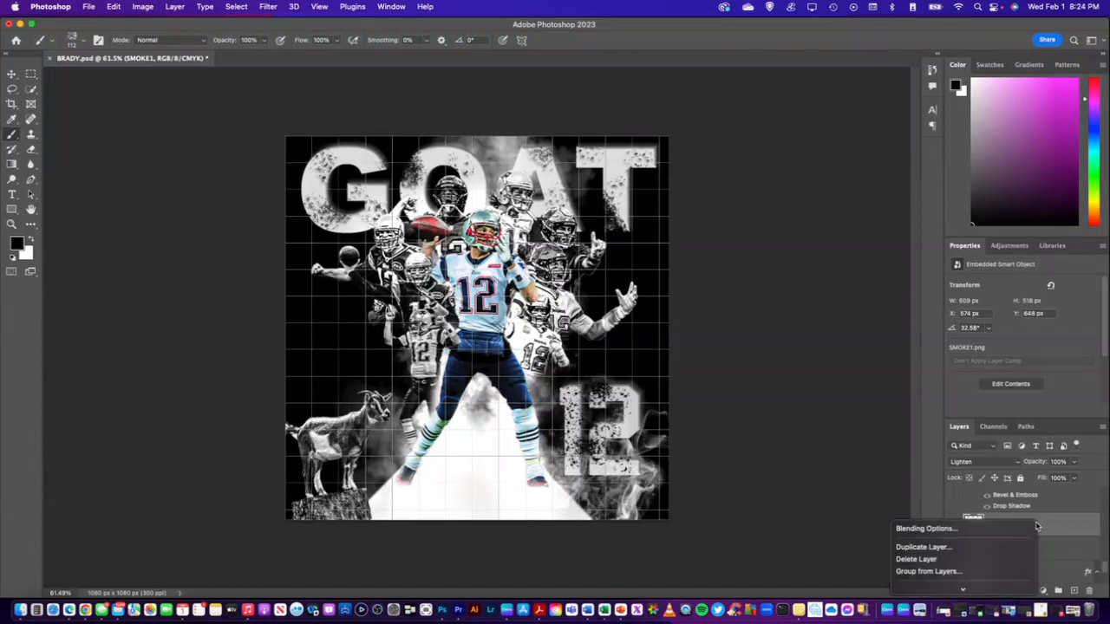
left_click(984, 546)
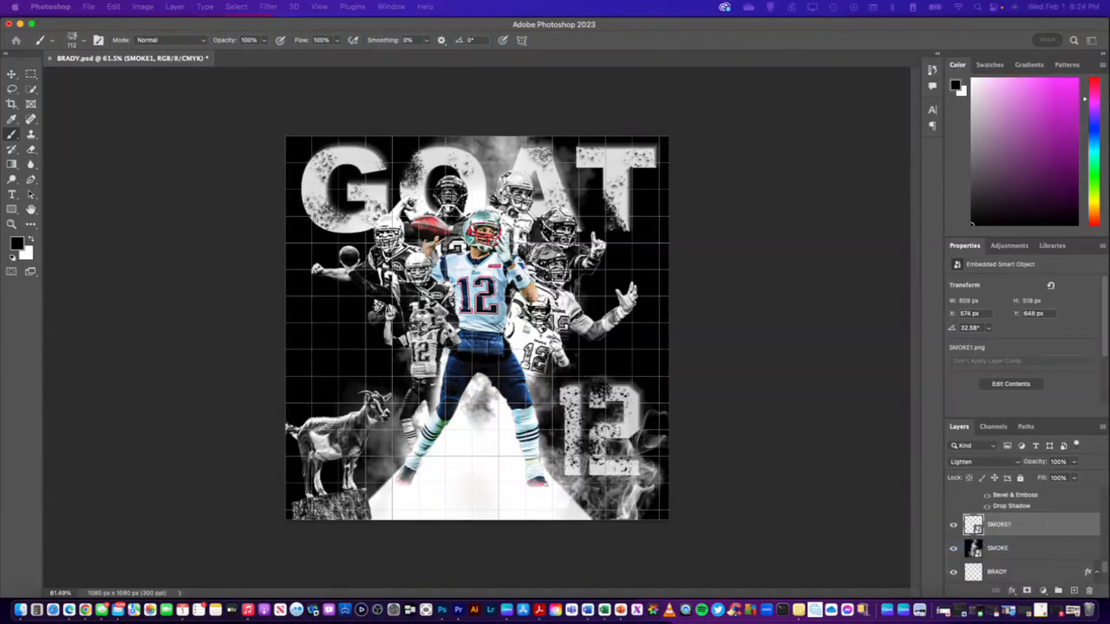
key("Return")
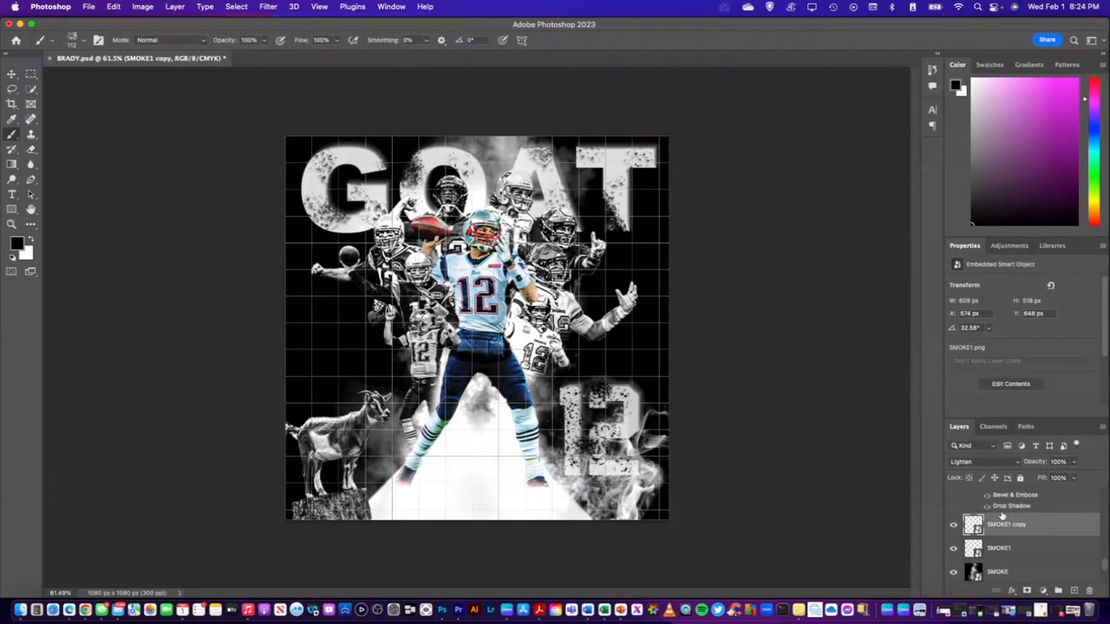
key("super+t")
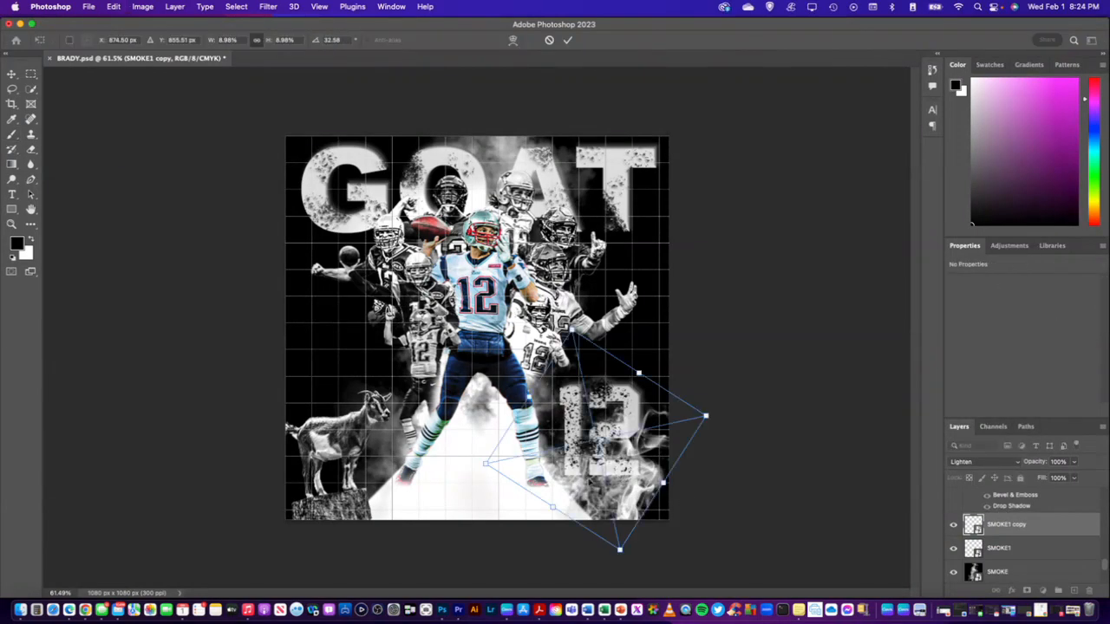
left_click_drag(618, 478, 378, 495)
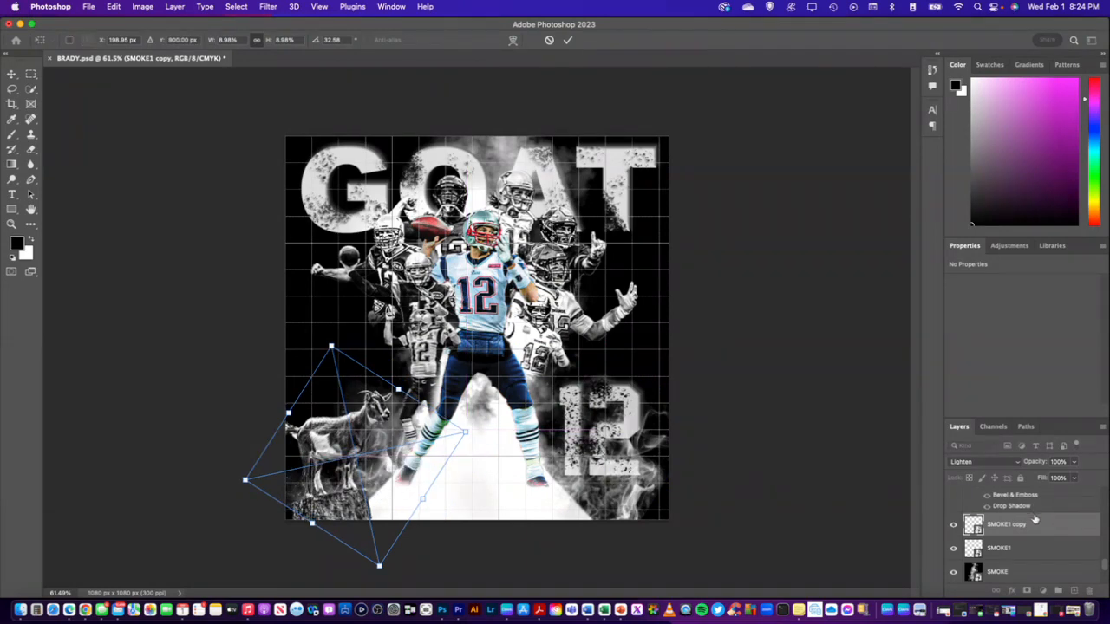
left_click(1032, 513)
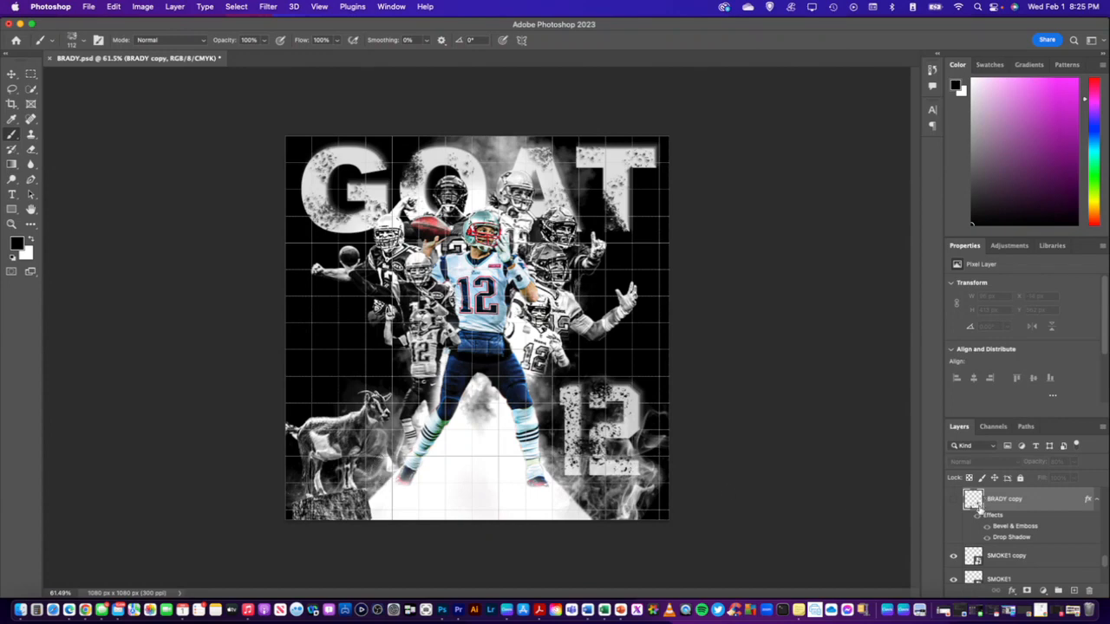
Toggle the visibility of the SMOKE1 copy layer to compare the goat area with and without smoke
left_click(1009, 558)
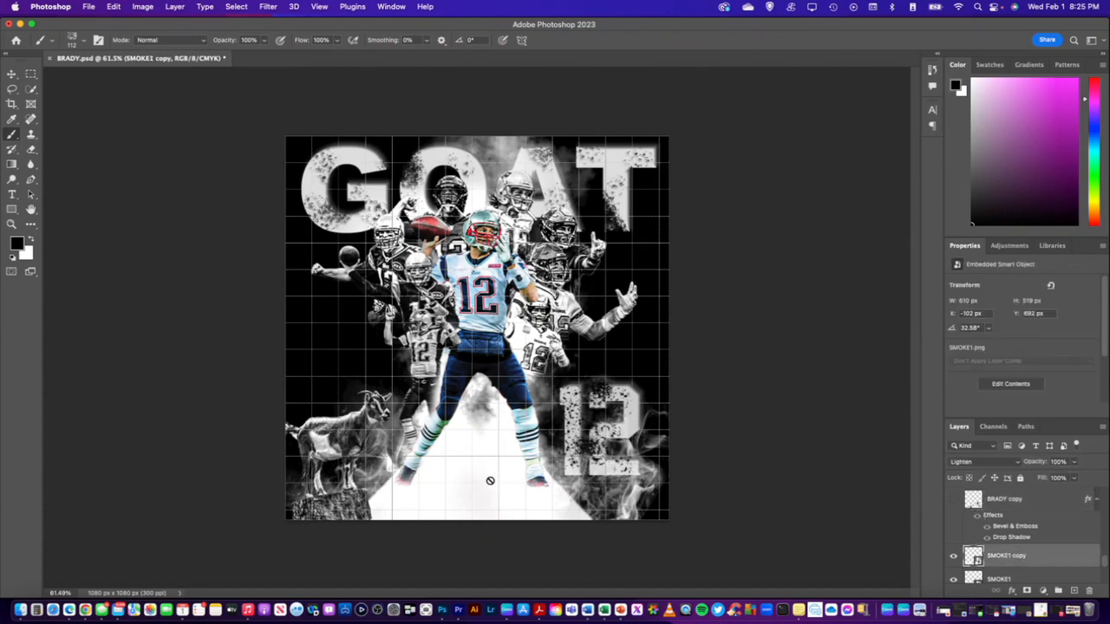
left_click(955, 557)
left_click(954, 557)
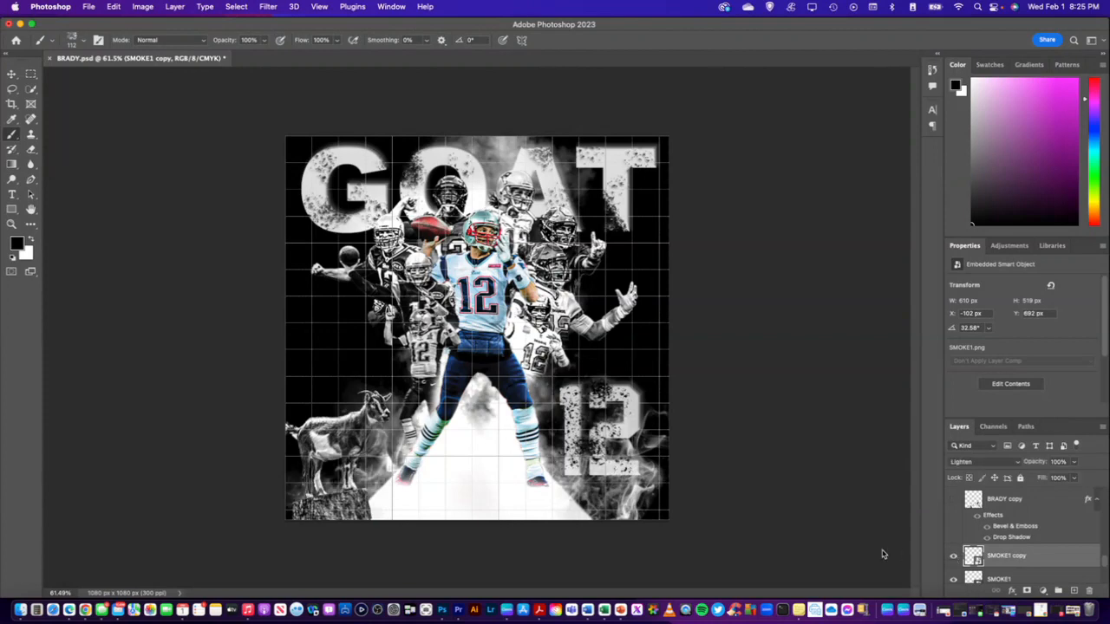
left_click(954, 559)
left_click(953, 559)
Shift the SMOKE1 copy about 16 px right and 22 px down, closer to the white path
key("super+t")
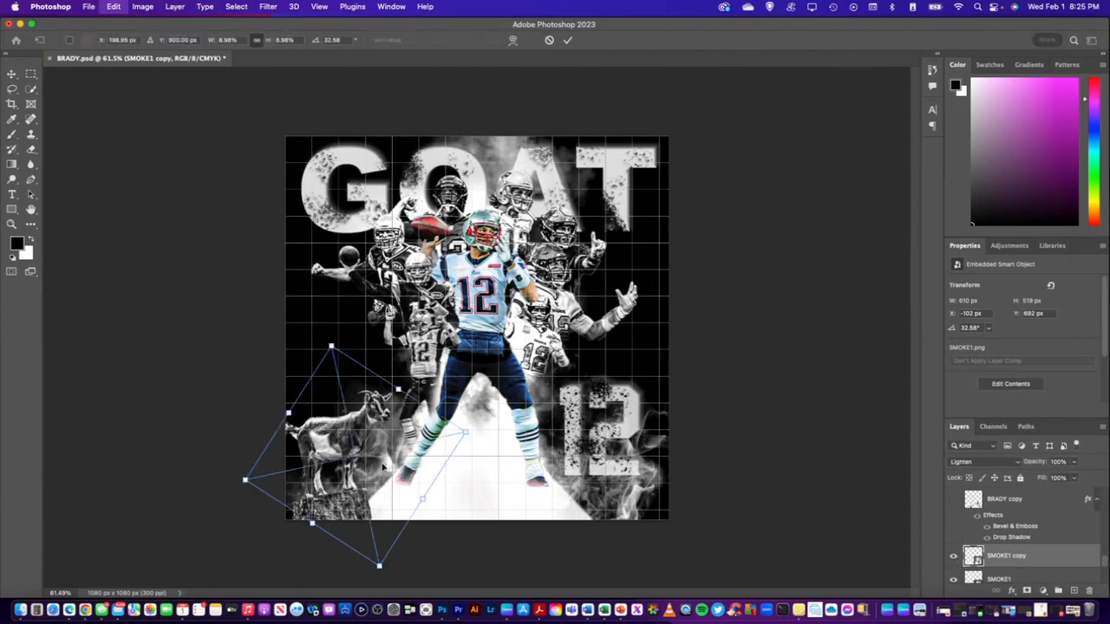
left_click_drag(362, 474, 373, 490)
key("Return")
key("b")
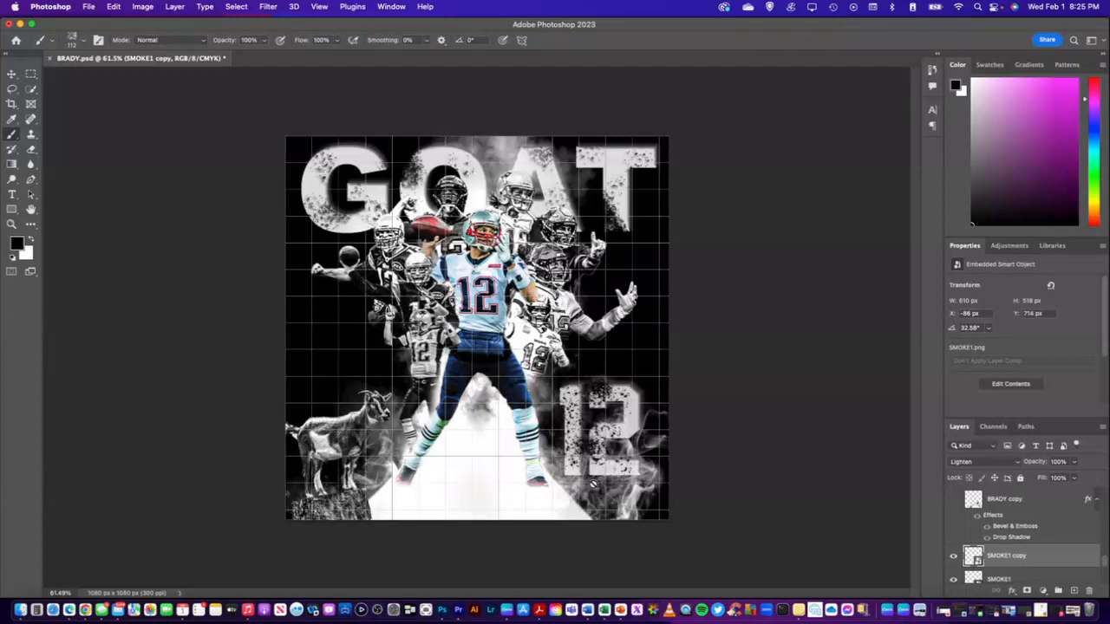
Shift the SMOKE1 smoke about 50 px left and 16 px down beneath the large 12
scroll(1011, 544, "down", 1)
left_click(1013, 550)
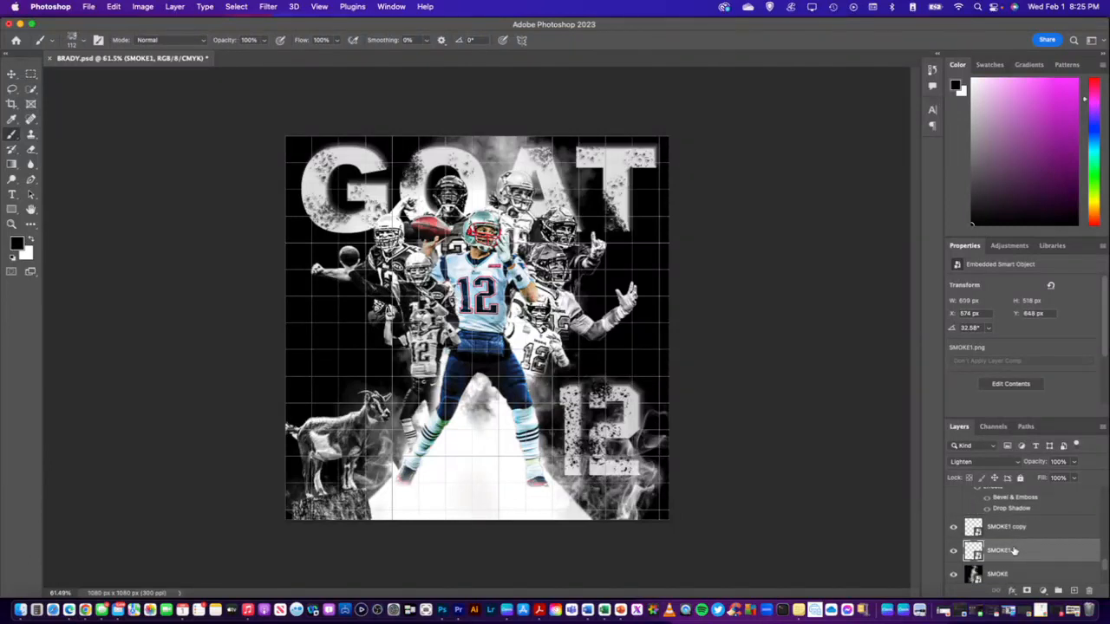
key("super+t")
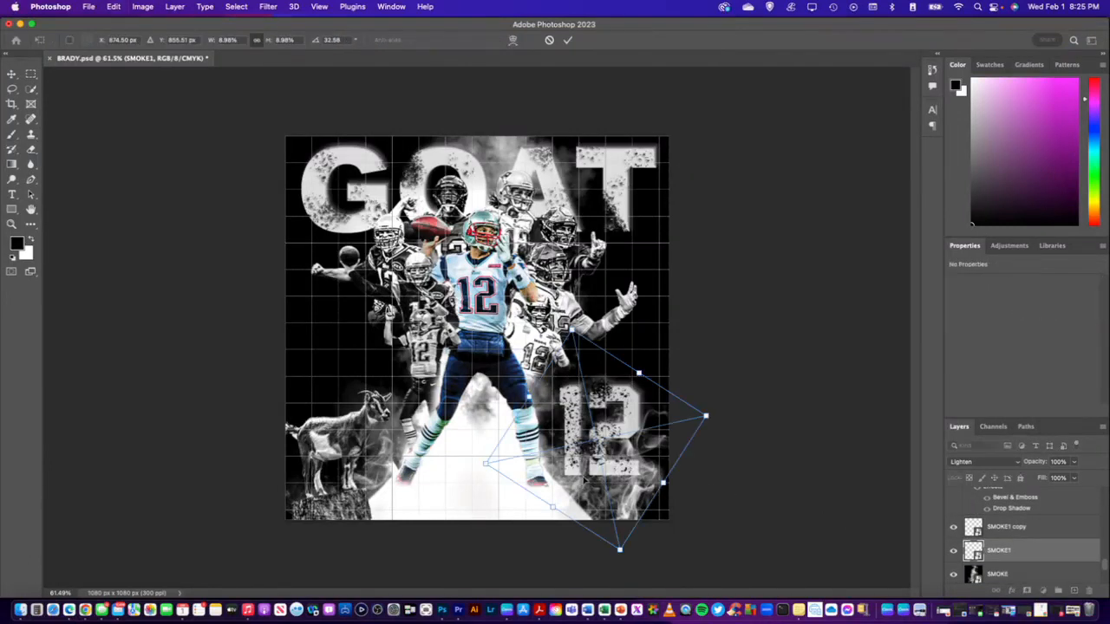
left_click_drag(581, 479, 562, 488)
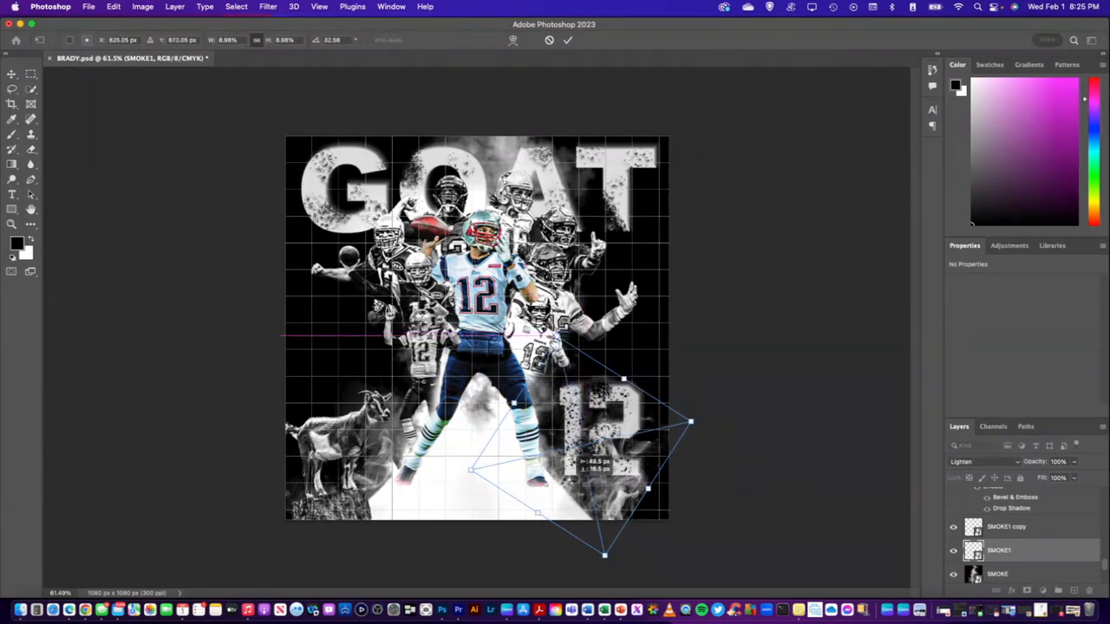
key("Return")
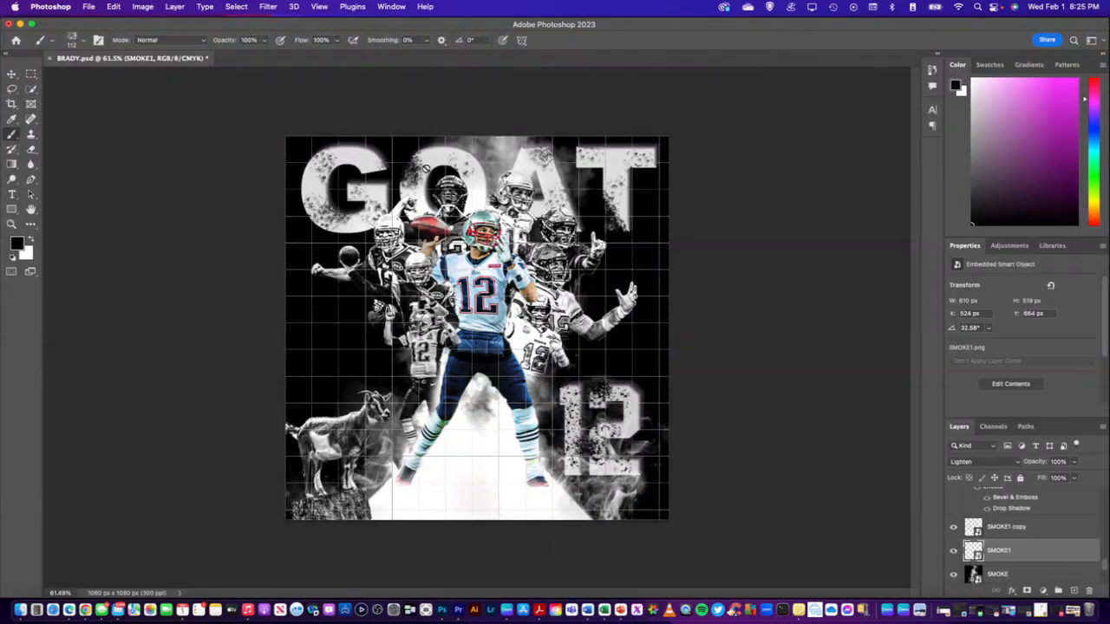
Apply a Camera Raw Filter to the SMOKE1 layer with Texture +100 and Clarity +100
left_click(271, 10)
left_click(295, 92)
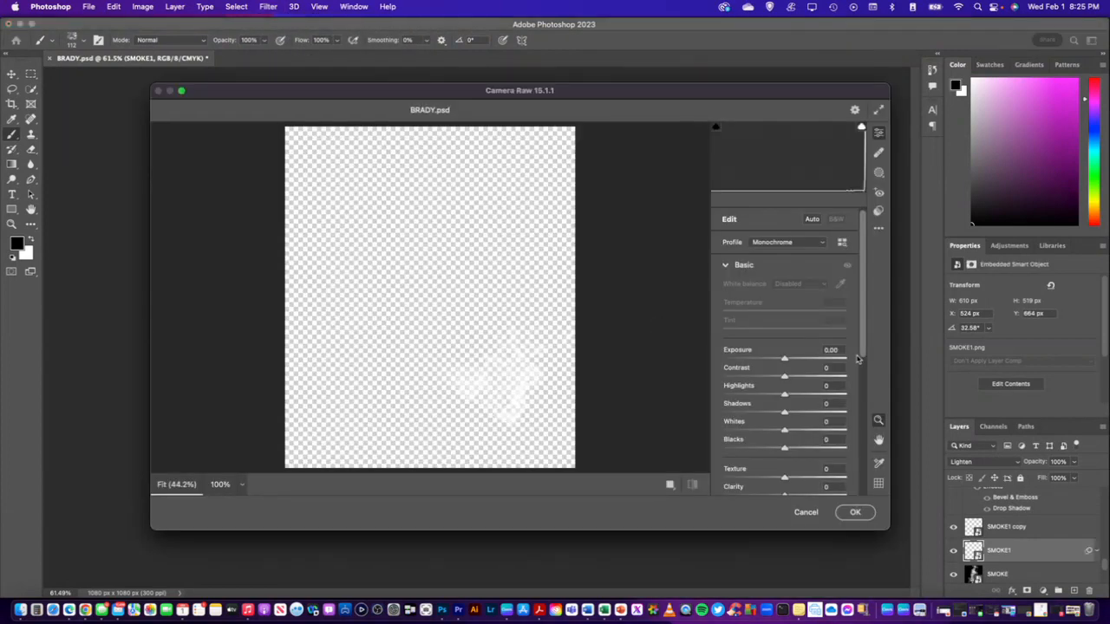
scroll(806, 403, "down", 3)
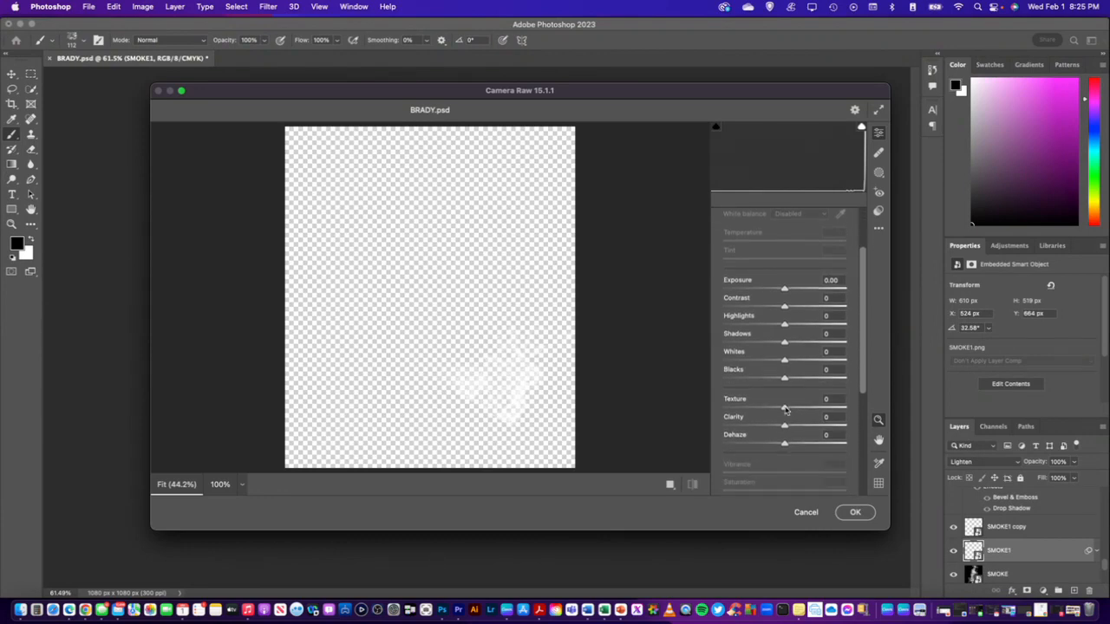
left_click_drag(786, 408, 862, 436)
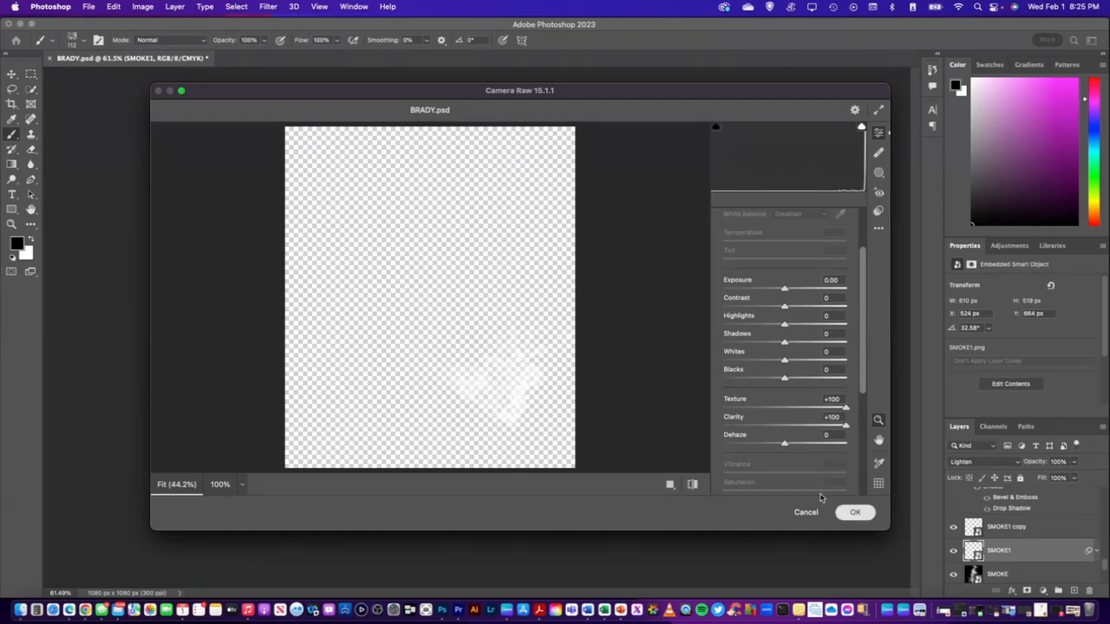
key("Return")
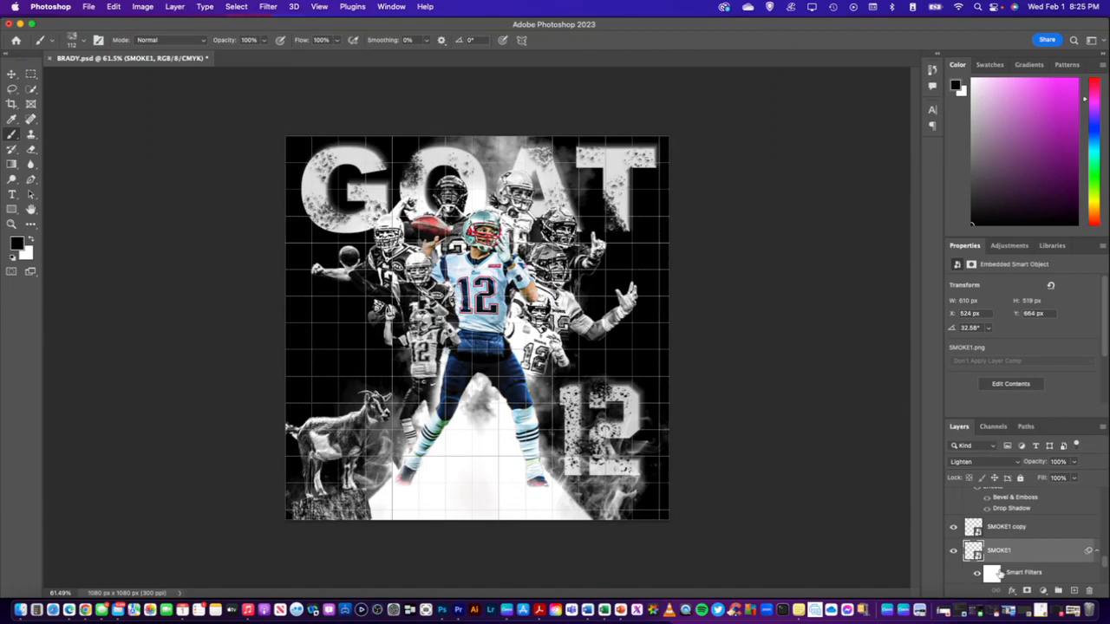
Apply a Camera Raw Filter to the SMOKE1 copy layer with Texture +100 and Clarity +100
left_click(1019, 530)
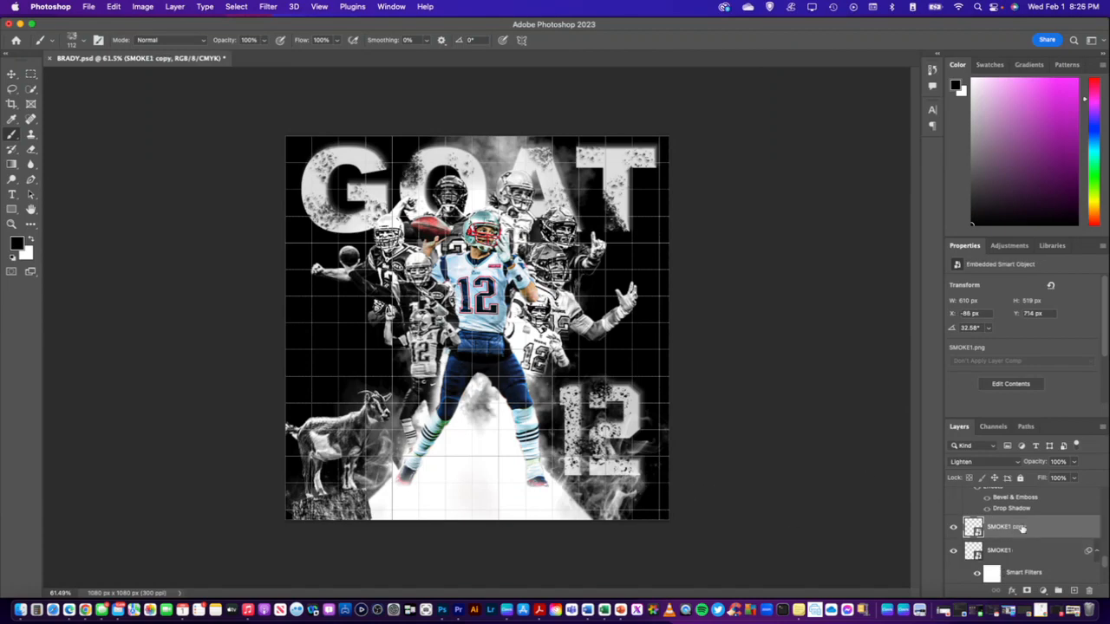
left_click(271, 7)
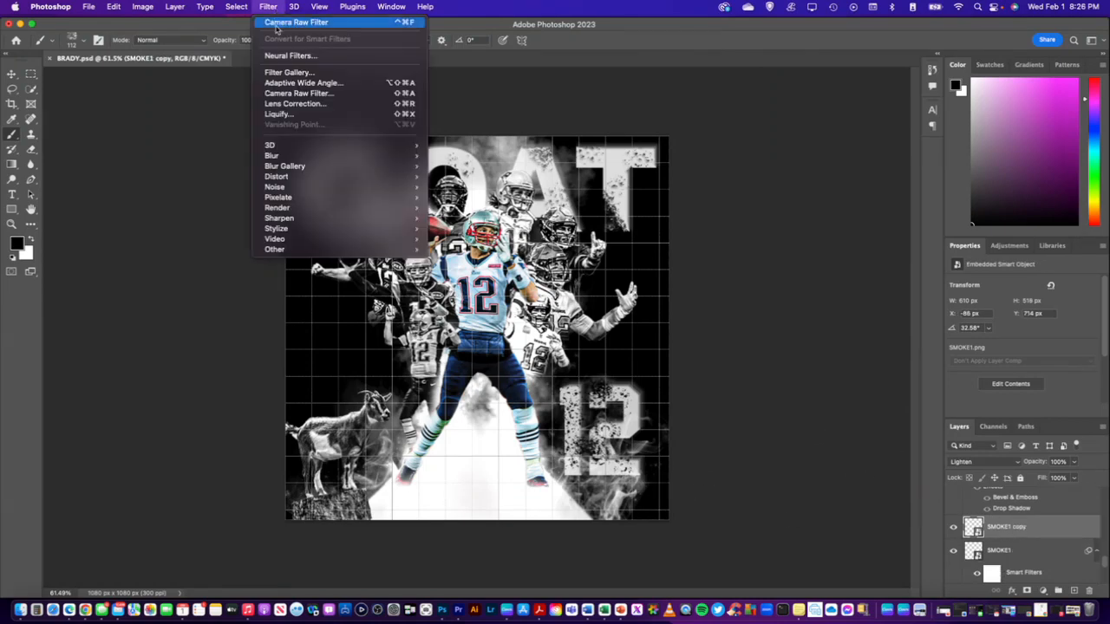
left_click(296, 94)
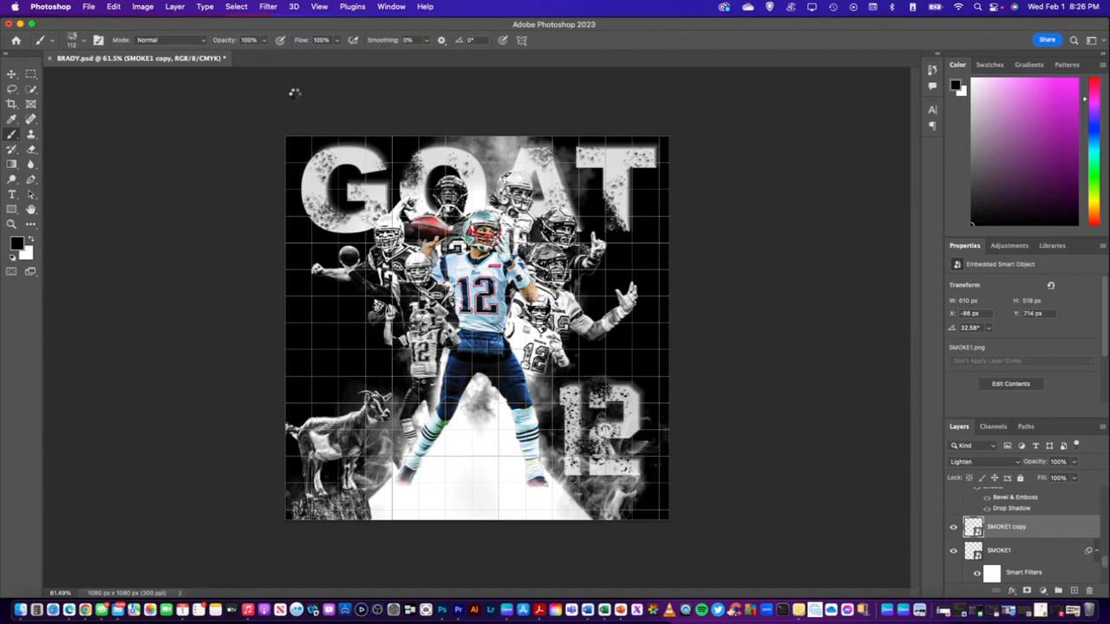
scroll(836, 397, "down", 2)
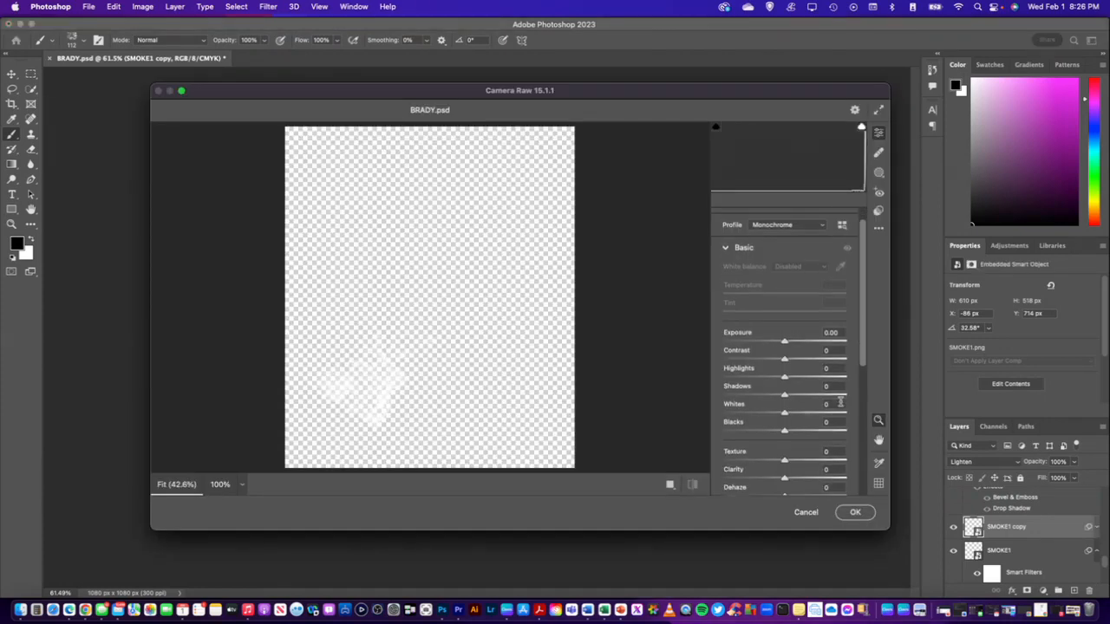
scroll(840, 403, "down", 2)
left_click(840, 438)
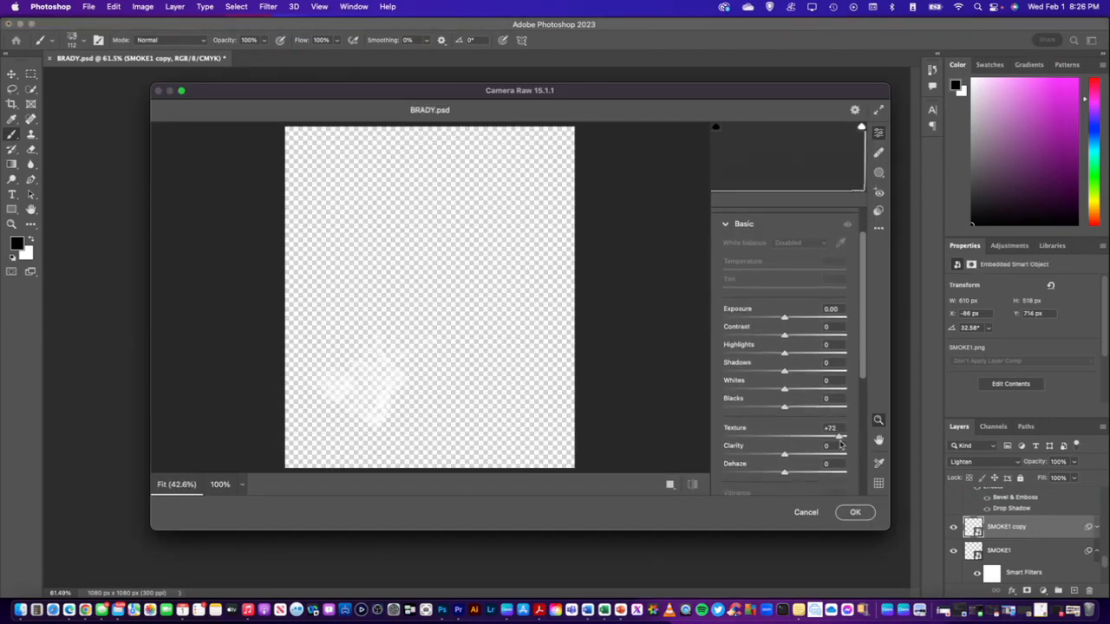
left_click_drag(839, 444, 854, 442)
left_click_drag(787, 455, 857, 457)
left_click(844, 510)
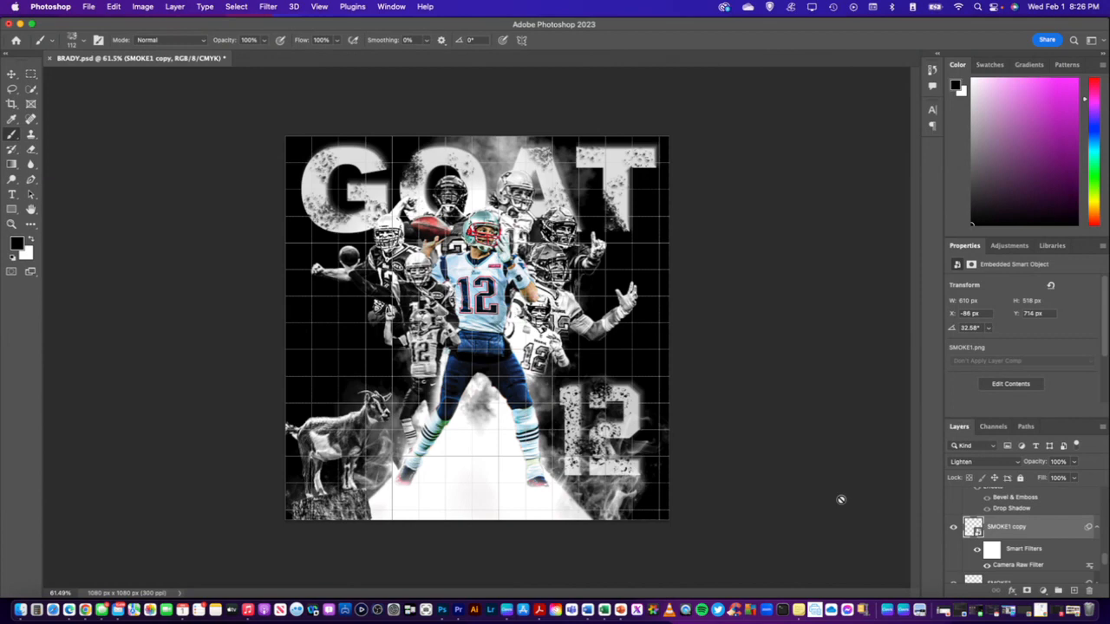
Apply a Camera Raw Filter to the SMOKE layer with Texture +92
scroll(1009, 539, "down", 1)
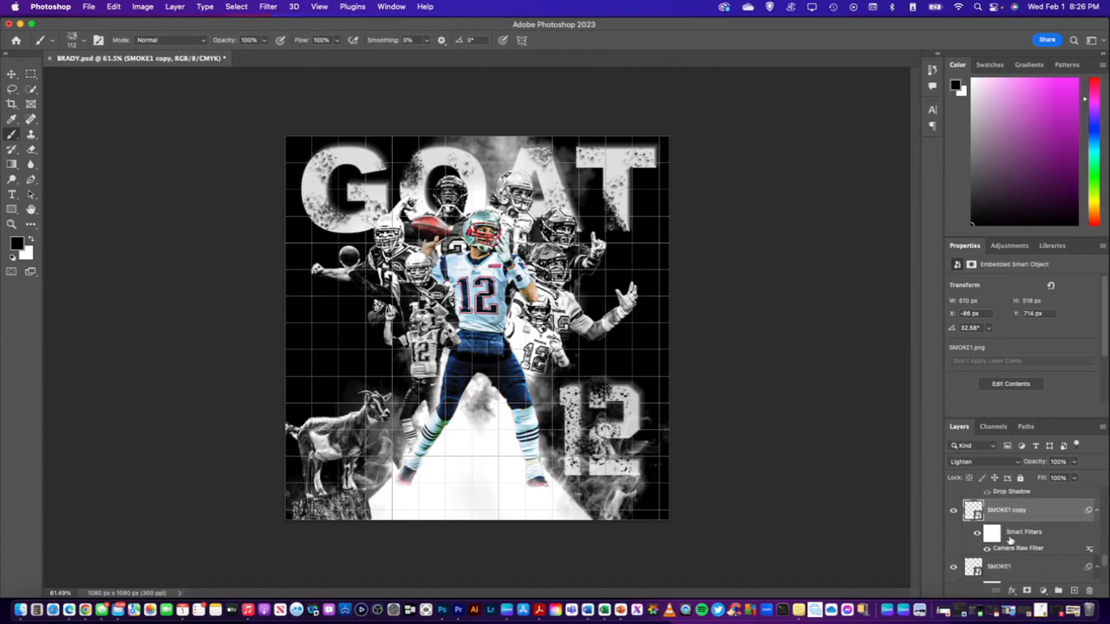
scroll(1009, 539, "down", 2)
left_click(1007, 564)
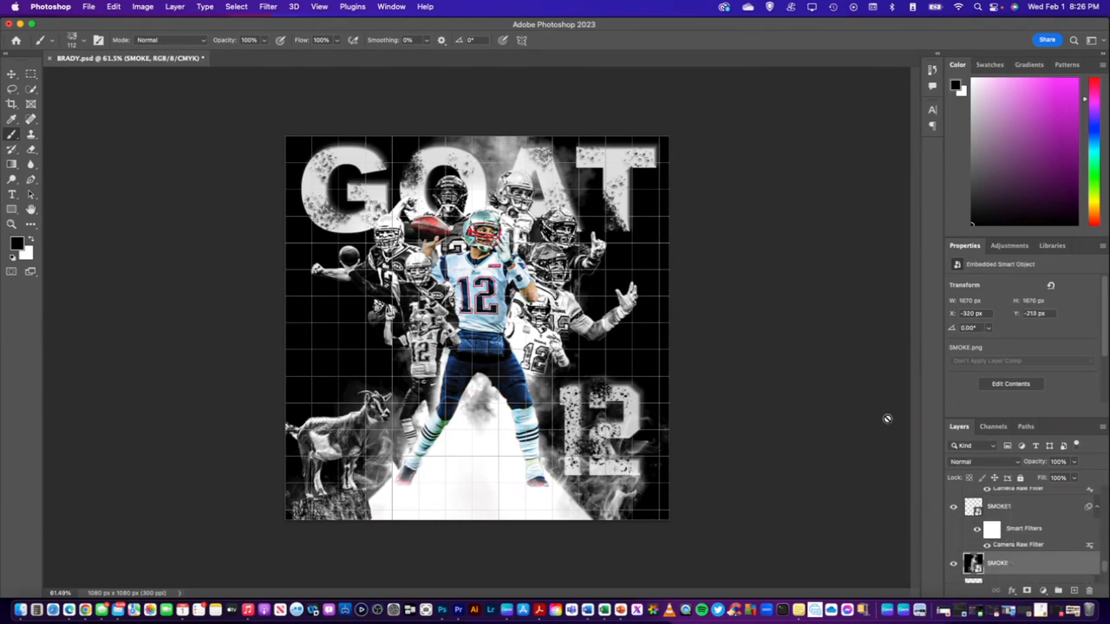
left_click(267, 7)
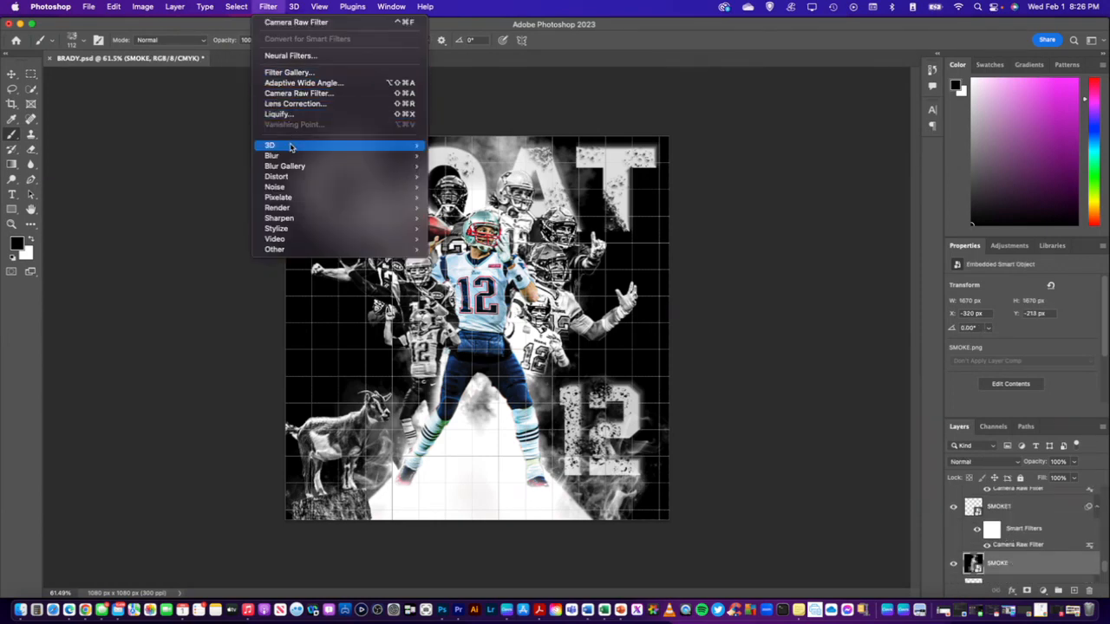
left_click(318, 93)
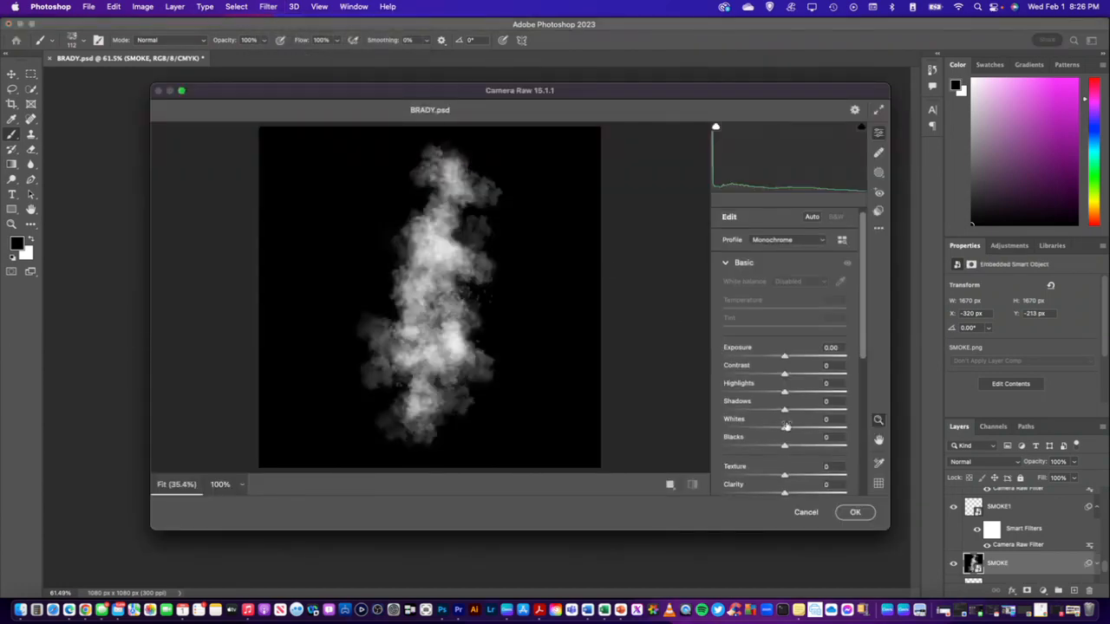
scroll(786, 429, "down", 3)
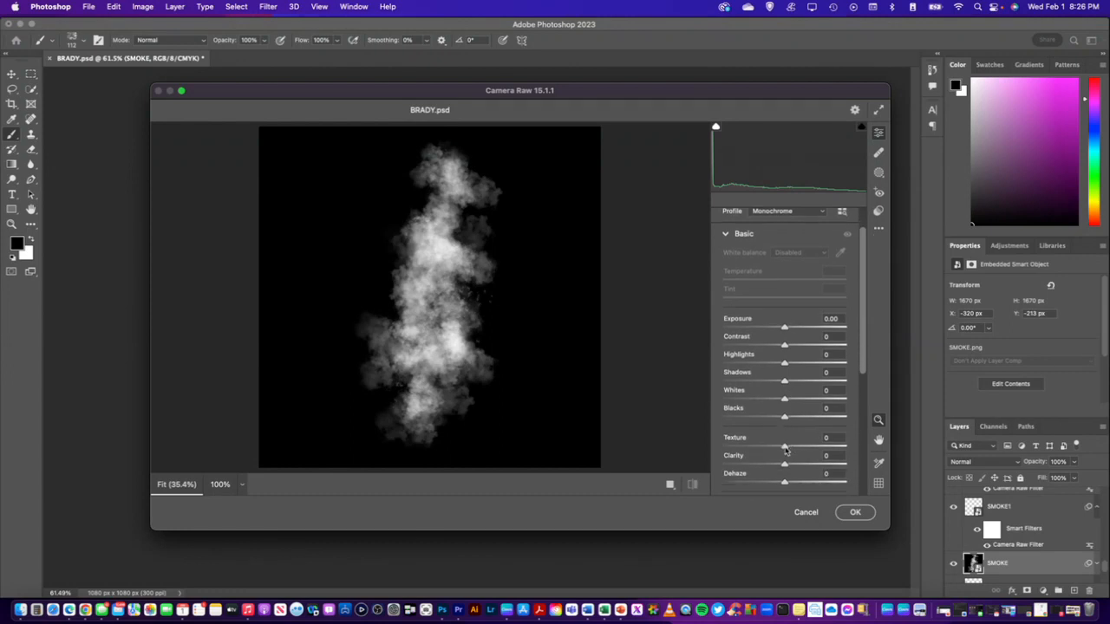
left_click_drag(786, 448, 852, 472)
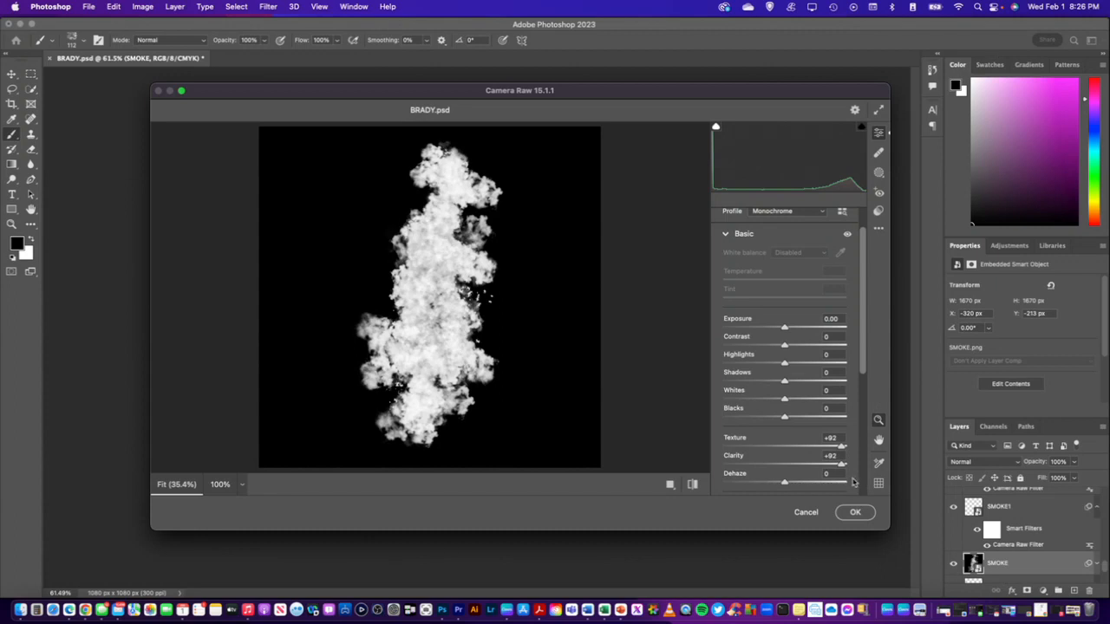
left_click_drag(841, 465, 785, 468)
left_click(856, 514)
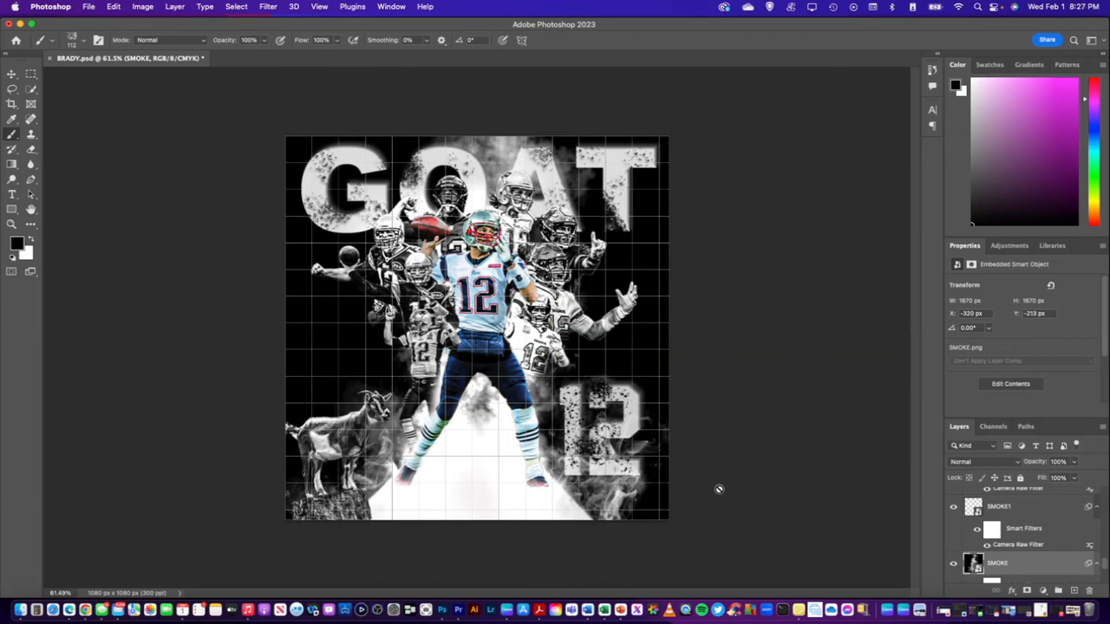
Save the document and quick-export the poster as BRADY.png into the brady folder on the iCloud Desktop
left_click(89, 7)
left_click(102, 124)
left_click(90, 10)
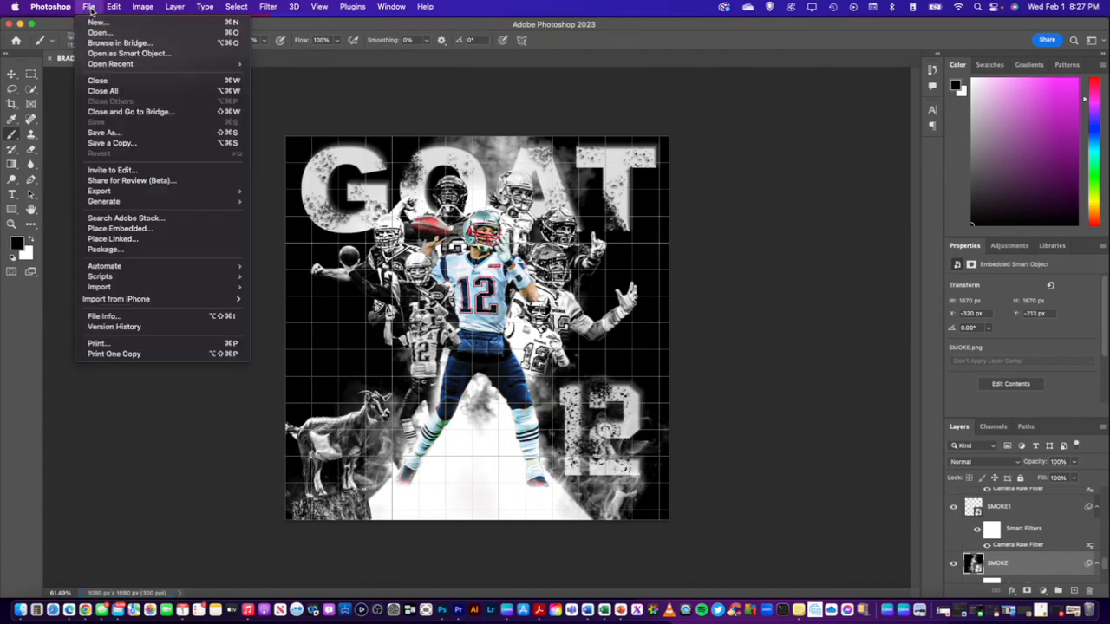
mouse_move(208, 193)
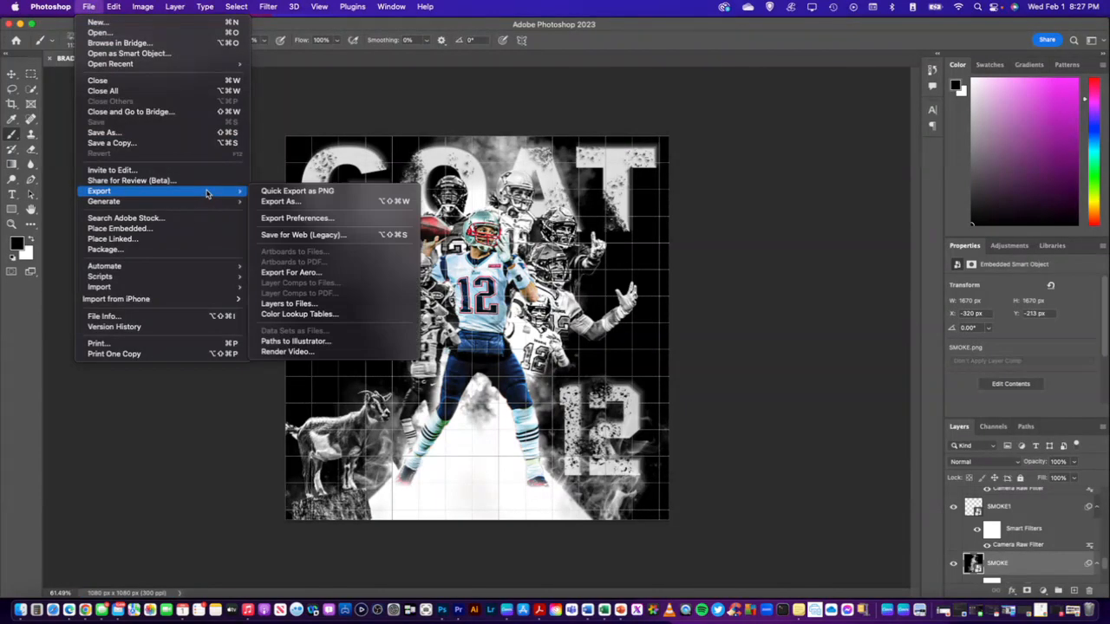
left_click(278, 192)
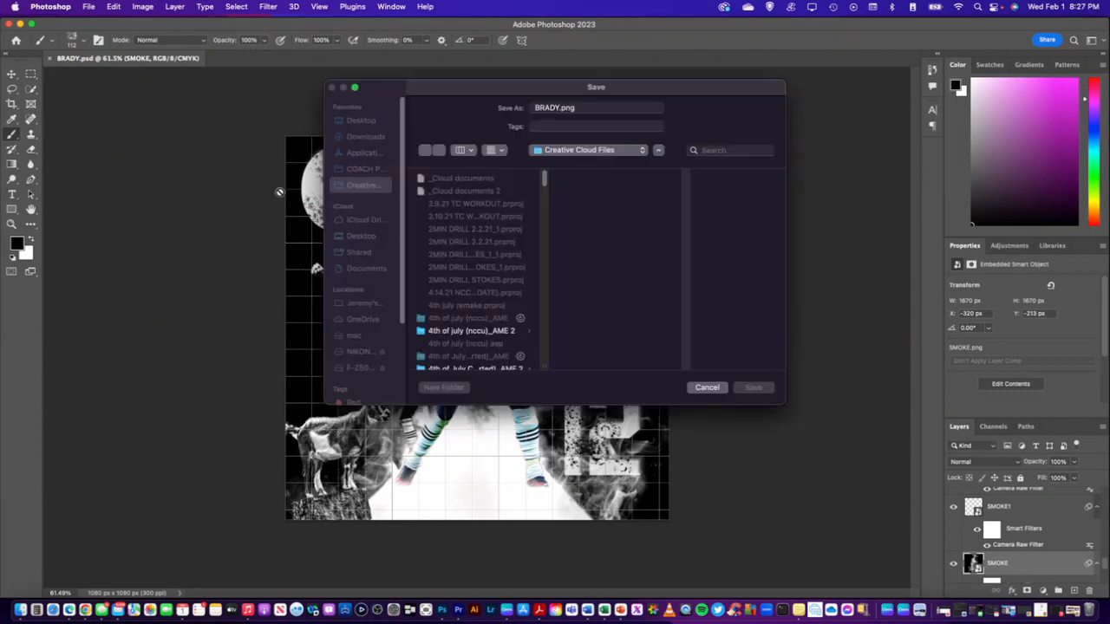
scroll(486, 295, "down", 3)
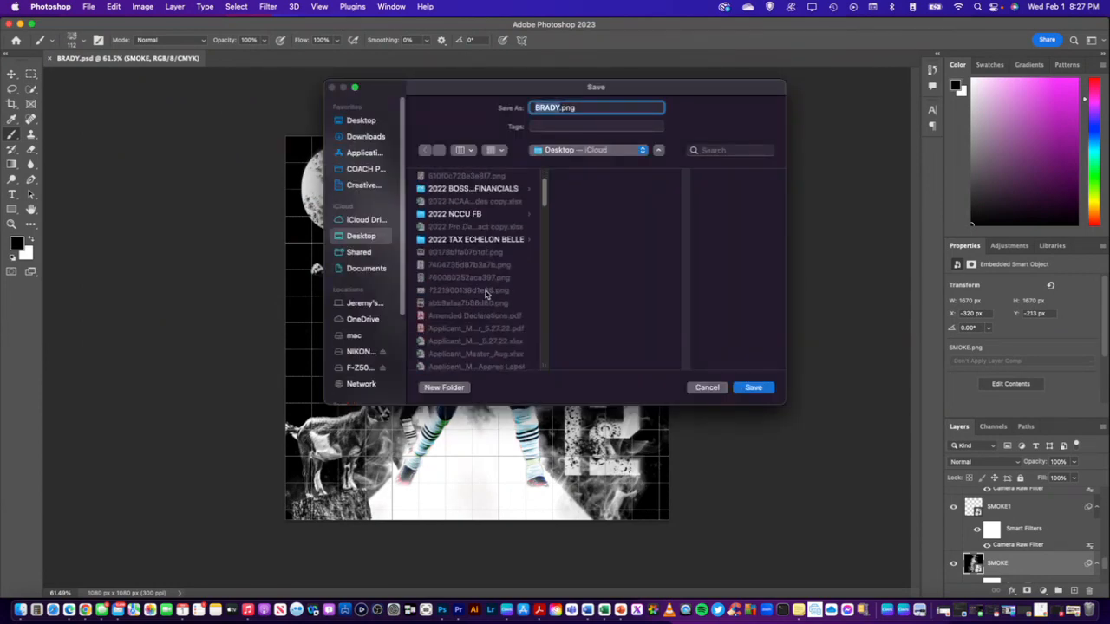
scroll(486, 294, "down", 10)
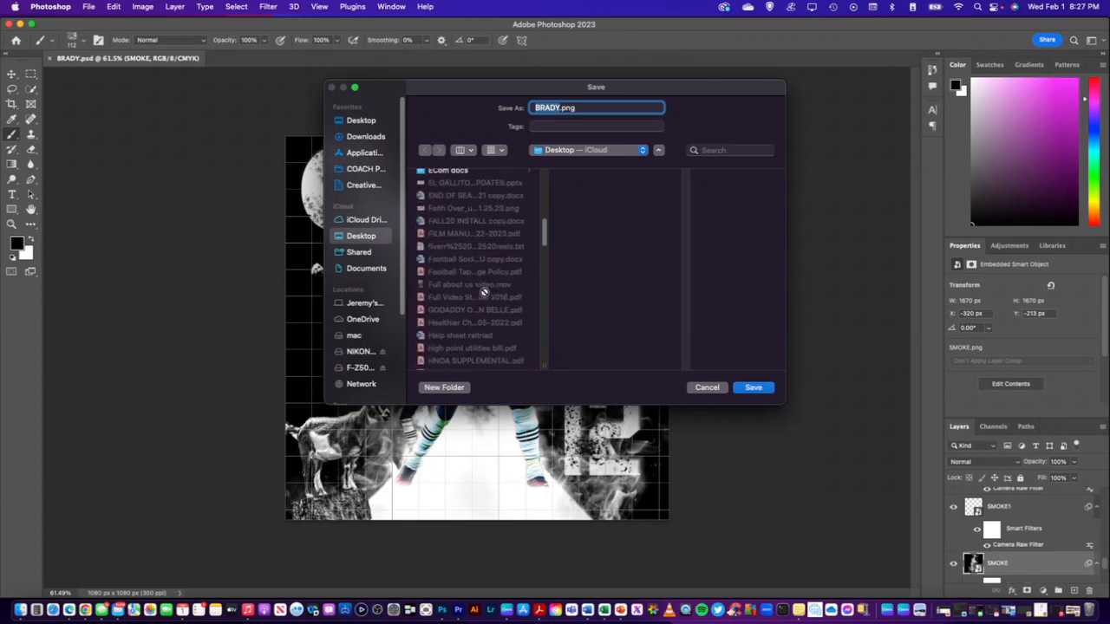
scroll(483, 292, "up", 3)
scroll(452, 274, "up", 5)
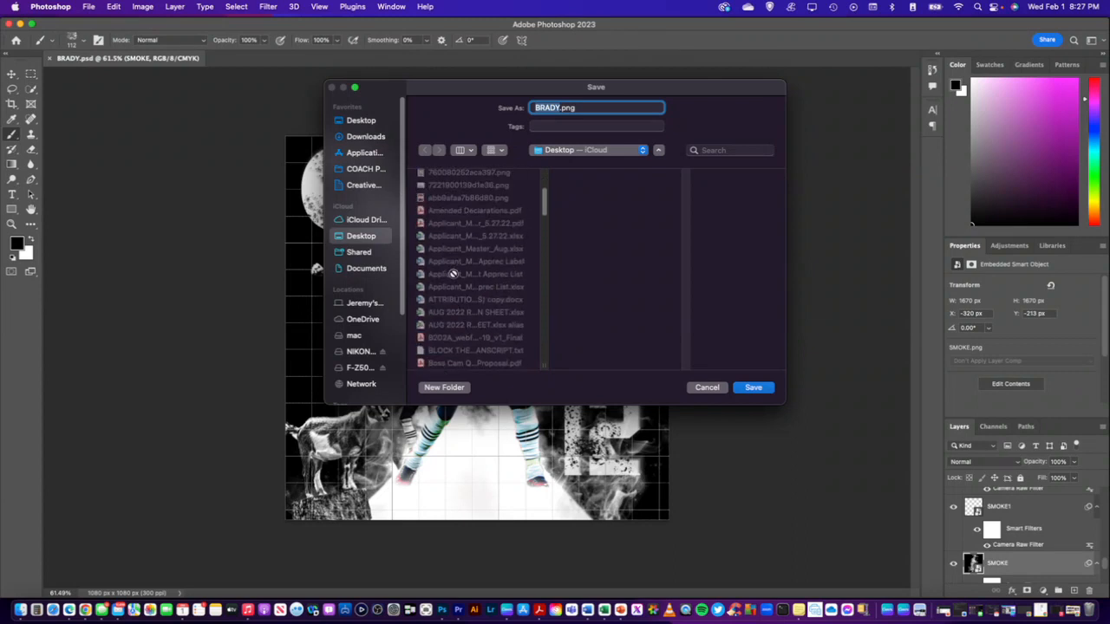
scroll(452, 274, "down", 5)
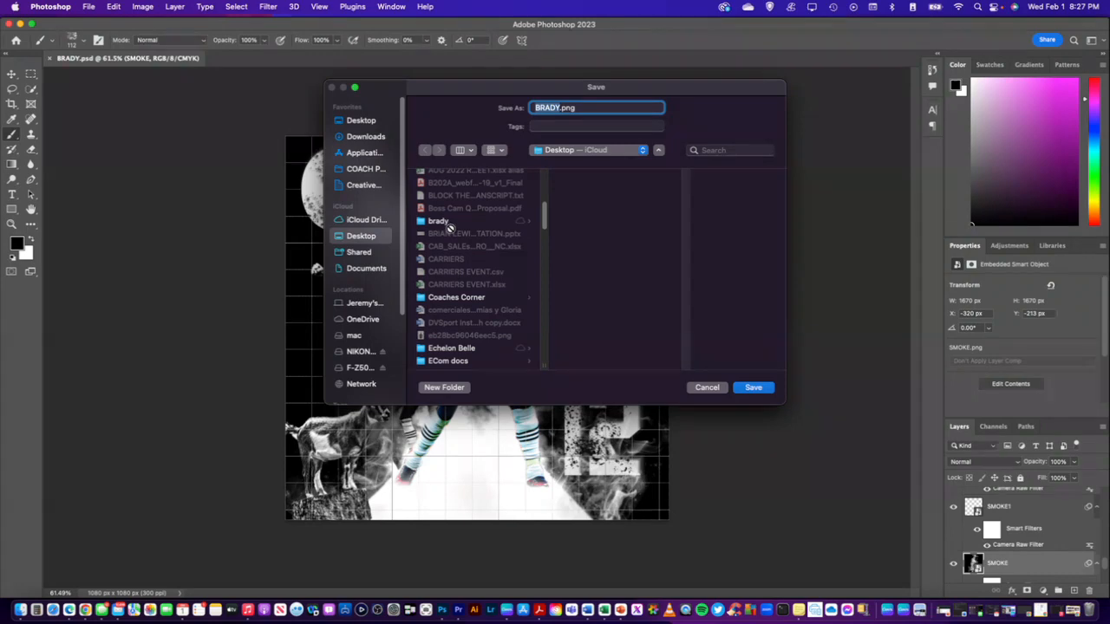
left_click(438, 222)
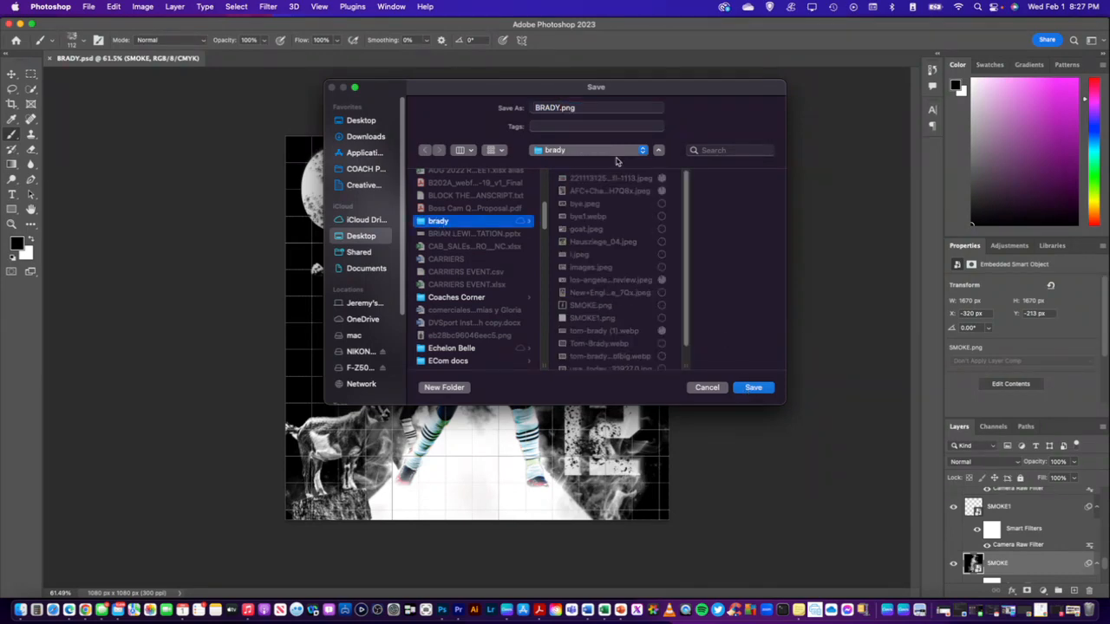
left_click(752, 387)
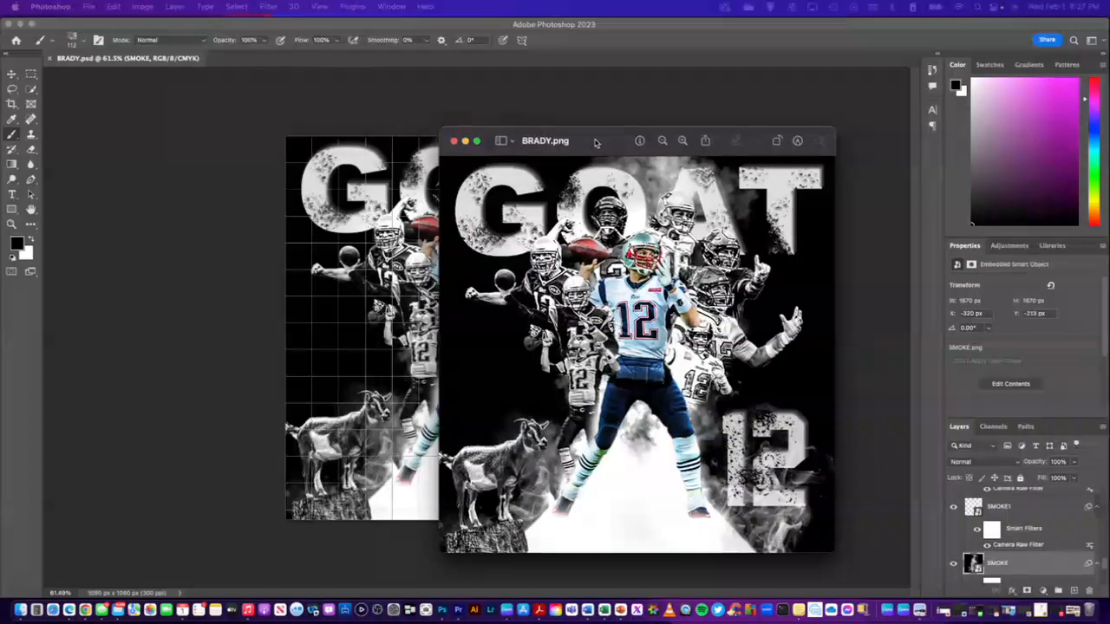
Examine the exported BRADY.png enlarged in Preview, and close it
left_click_drag(595, 143, 410, 102)
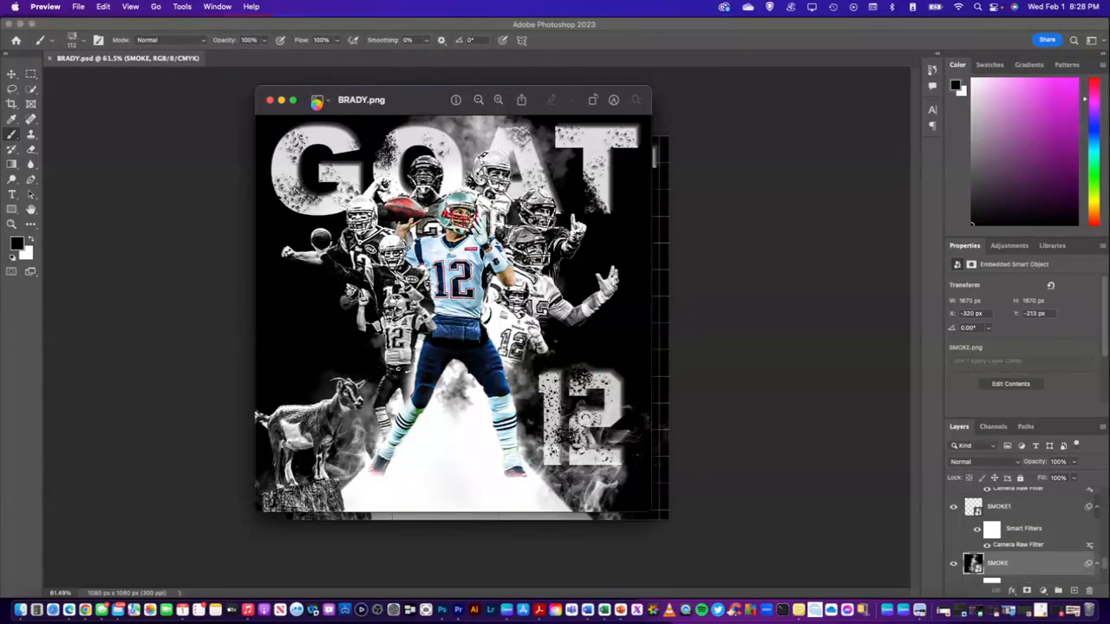
double_click(317, 103)
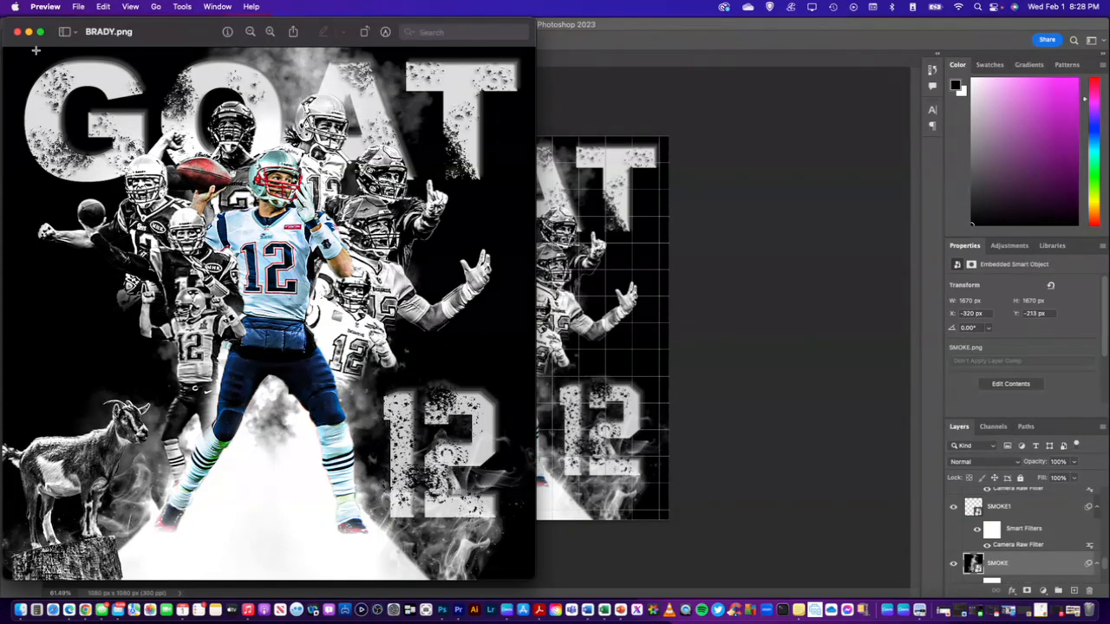
left_click(18, 32)
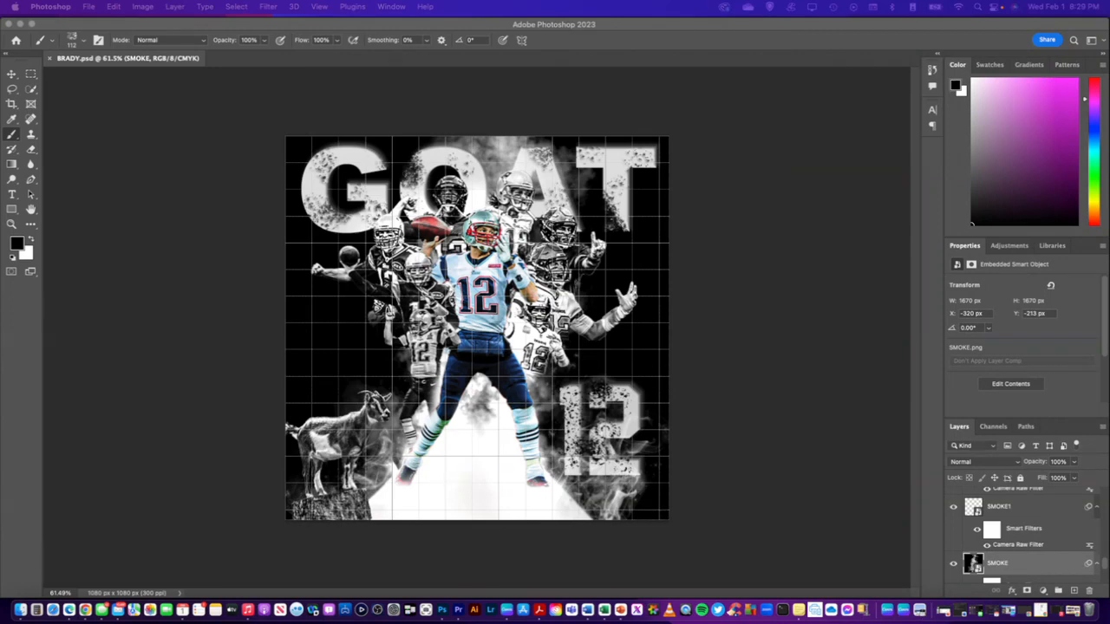
Place the coach logo PNG into the poster as an embedded smart object and put its layer above the 12 layer
left_click_drag(1109, 324, 488, 405)
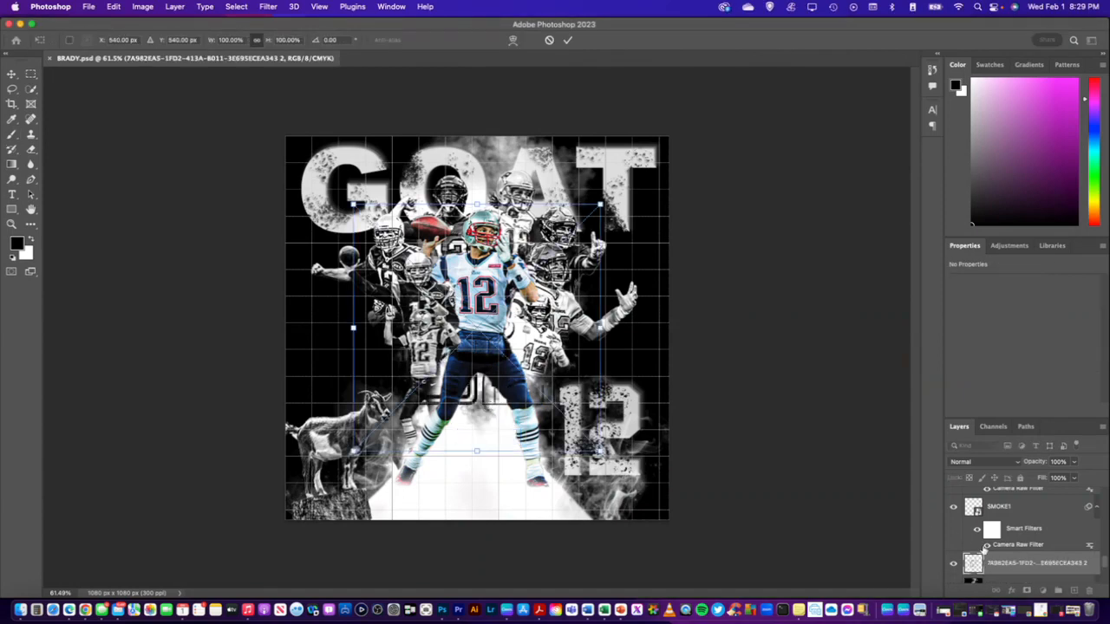
left_click_drag(1004, 565, 1011, 478)
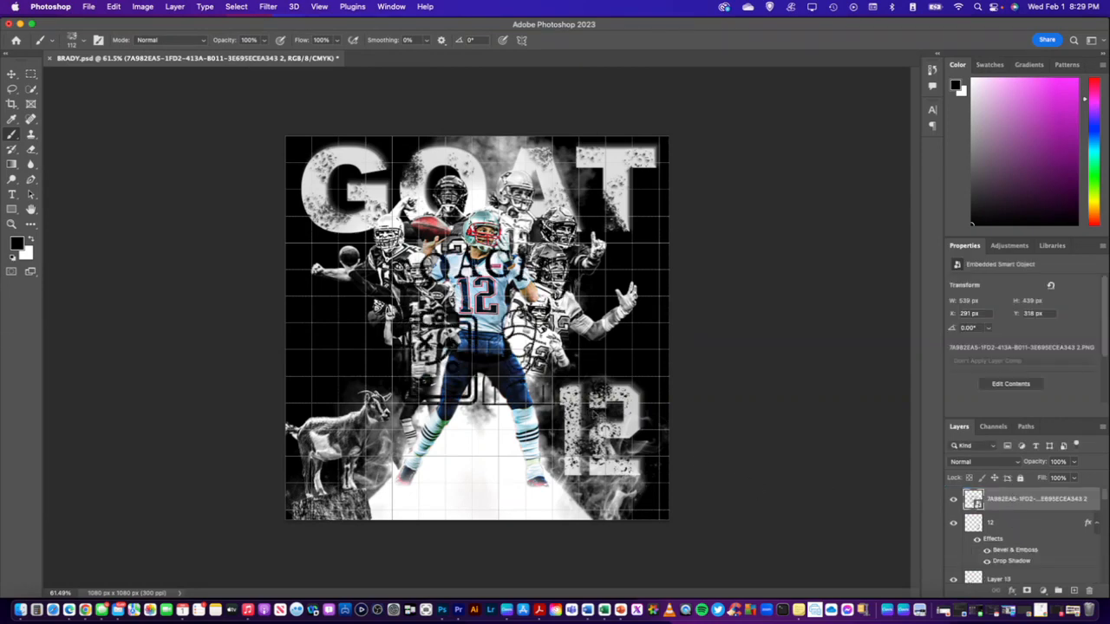
Scale the coach logo to about 15.6% and position it on the upper part of the T in GOAT
key("super+t")
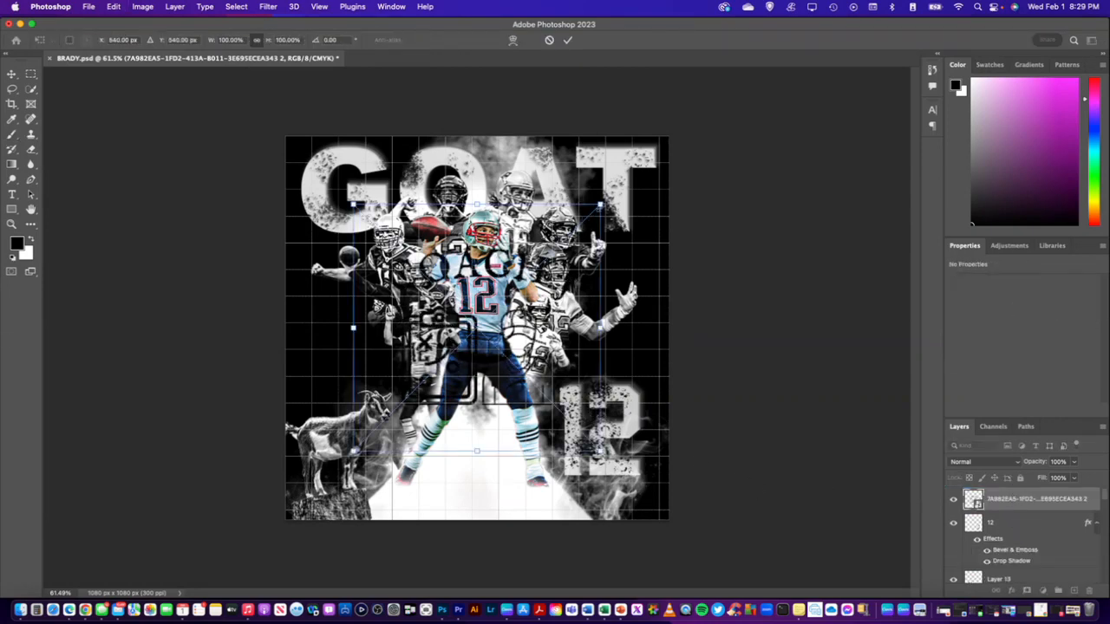
left_click_drag(600, 206, 620, 170)
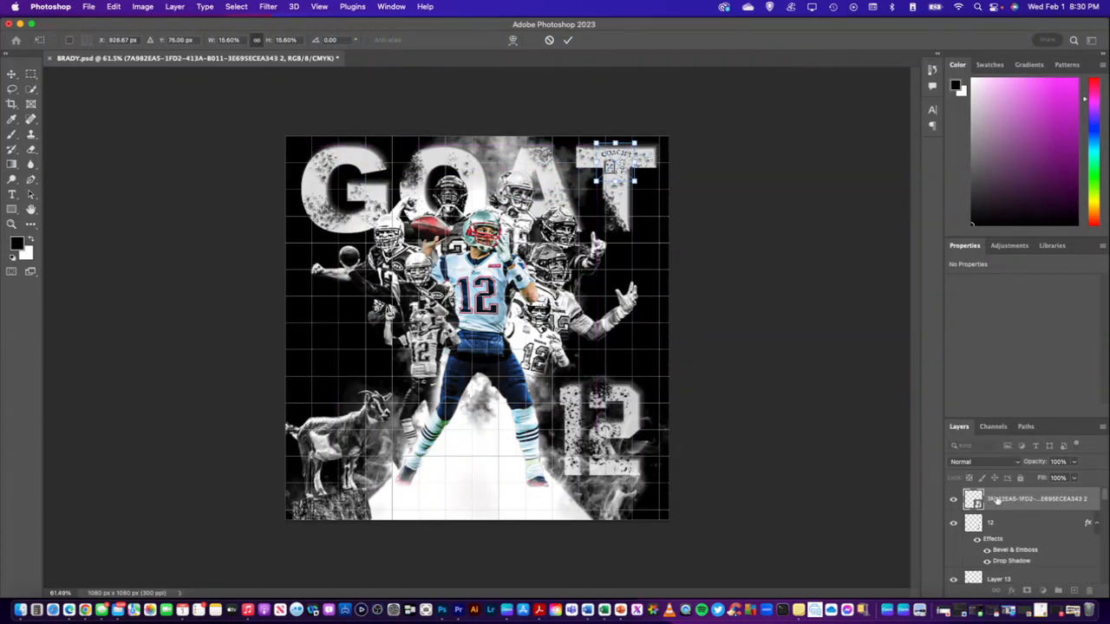
key("Return")
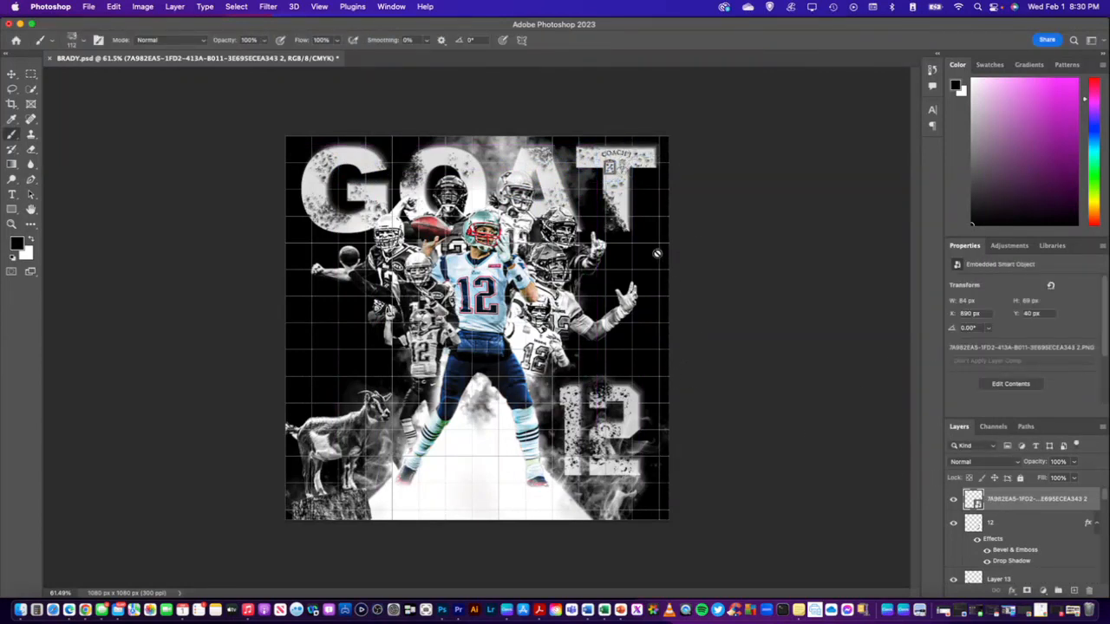
Set the coach logo layer's opacity to 60% and its fill to 90%
left_click(1058, 462)
type("60")
key("Return")
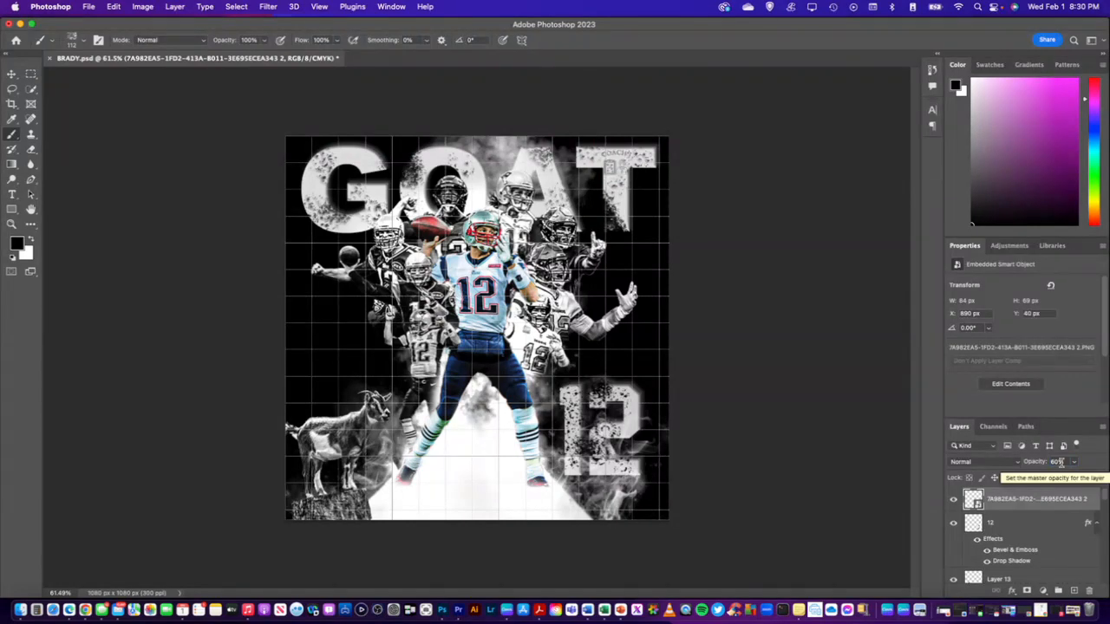
left_click(1058, 477)
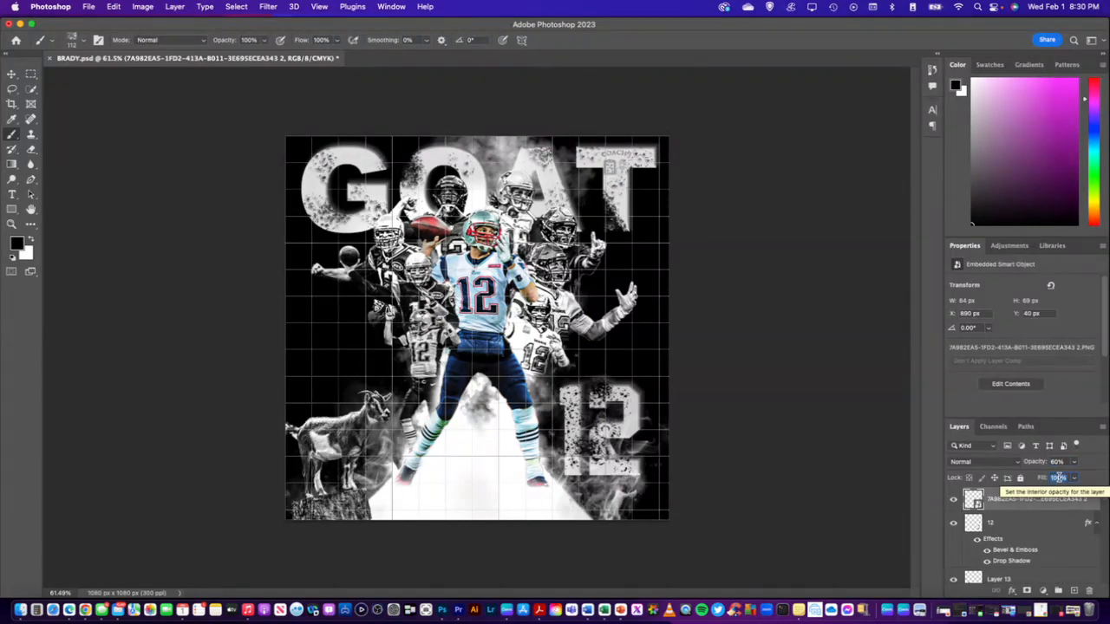
type("90")
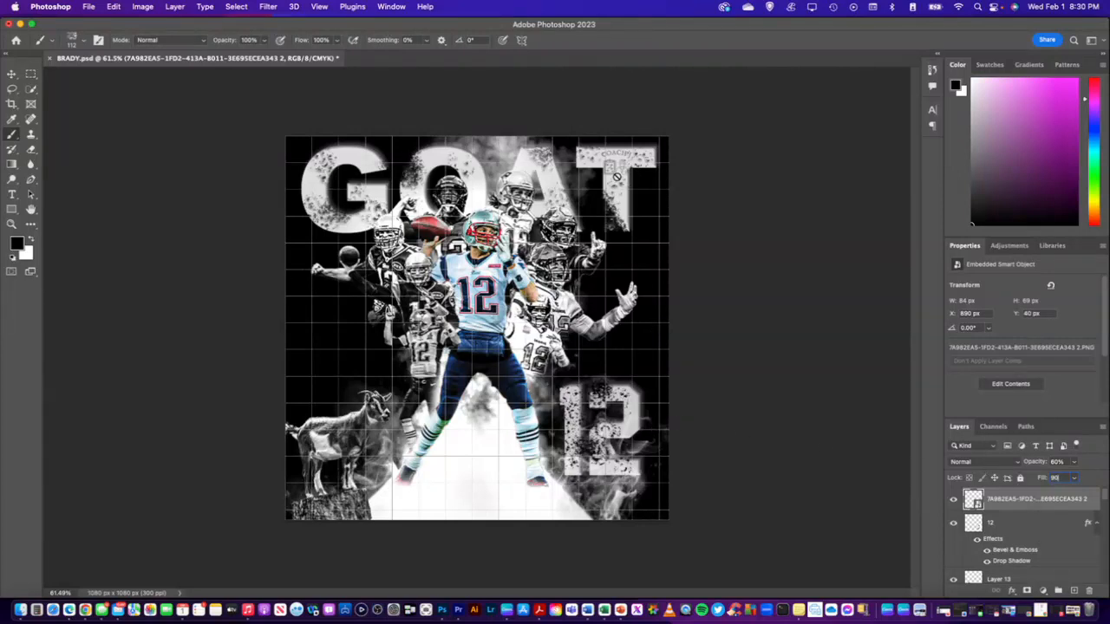
Move the coach logo from the T onto the crossbar of the G in GOAT
key("super+t")
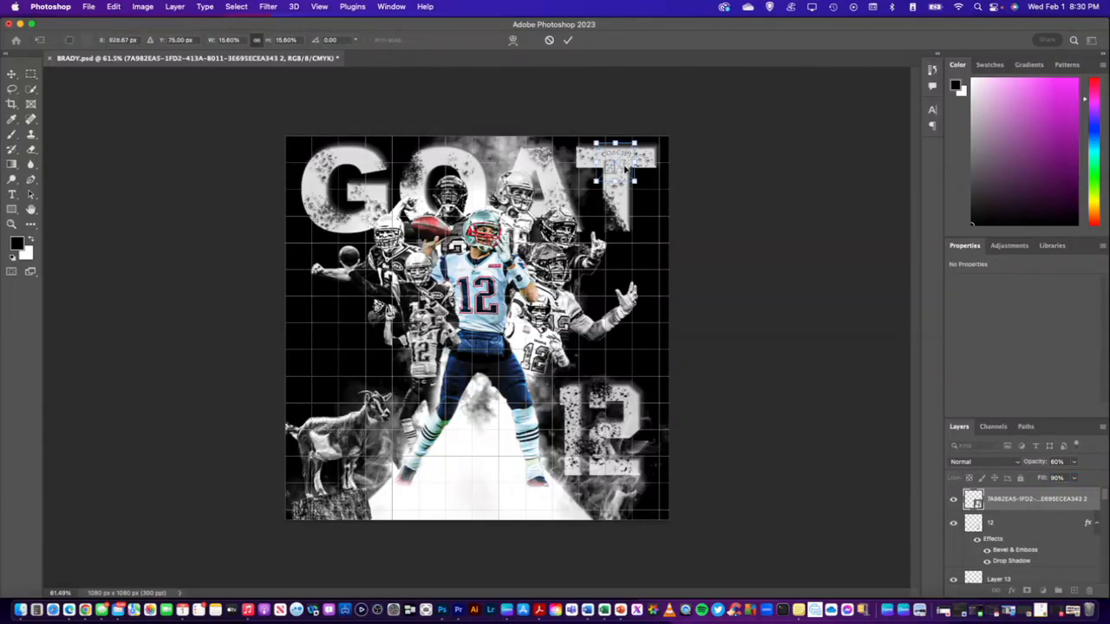
left_click_drag(618, 162, 374, 198)
key("Return")
key("b")
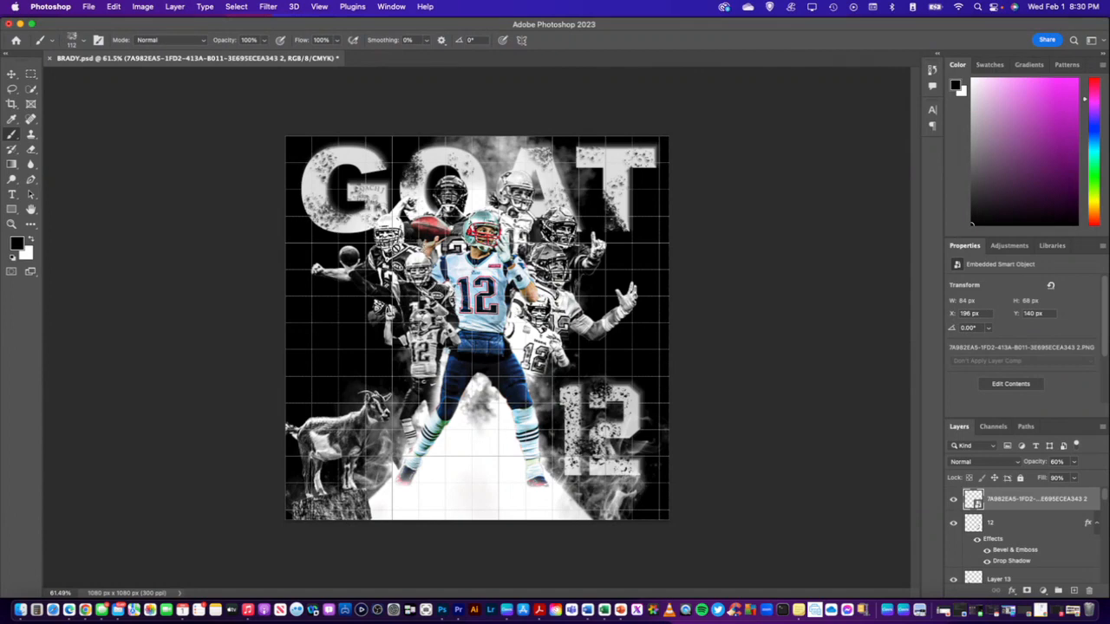
Scale the coach logo down to about 13.57%, keeping it within the crossbar of the G
key("super+t")
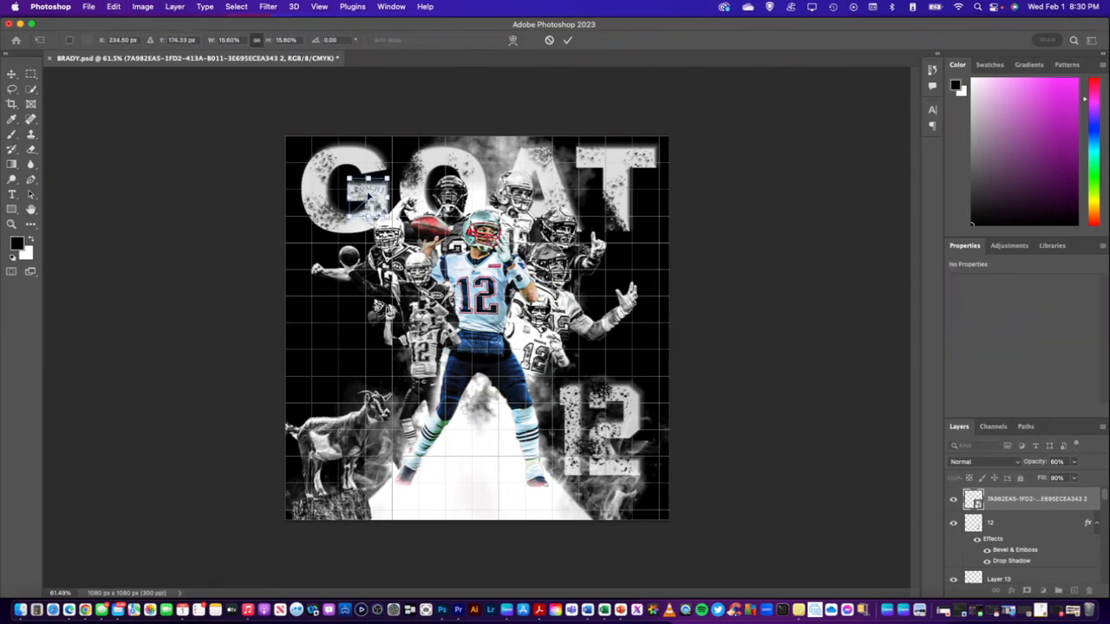
mouse_move(368, 198)
left_mouse_down()
mouse_move(580, 189)
mouse_move(552, 196)
mouse_move(547, 345)
mouse_move(555, 339)
mouse_move(369, 198)
left_mouse_up()
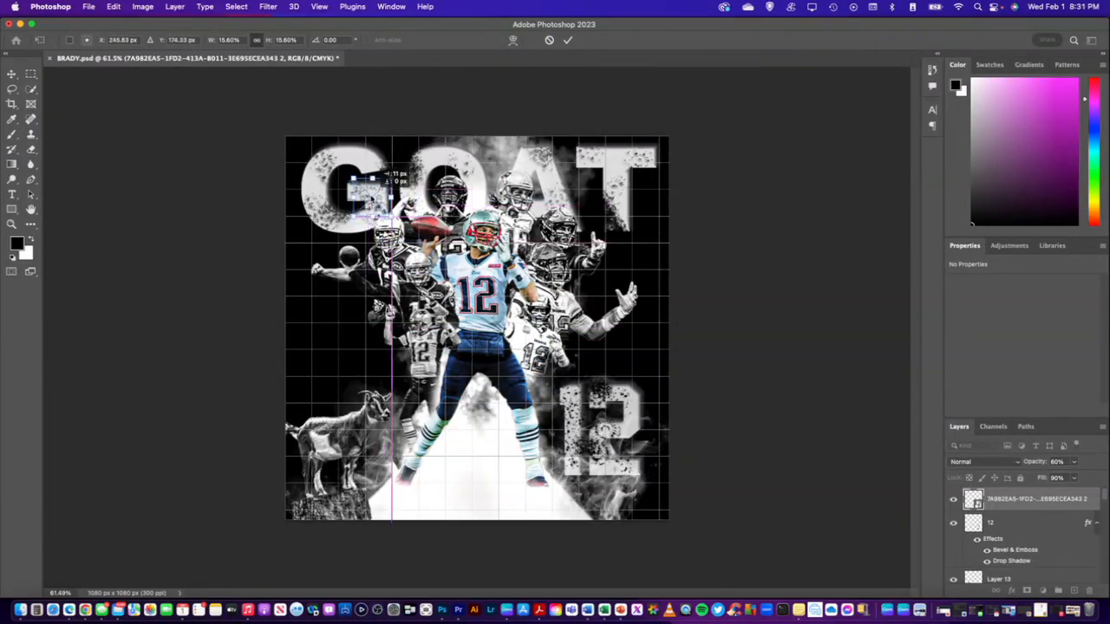
mouse_move(371, 201)
left_mouse_down()
mouse_move(388, 213)
mouse_move(372, 203)
left_mouse_up()
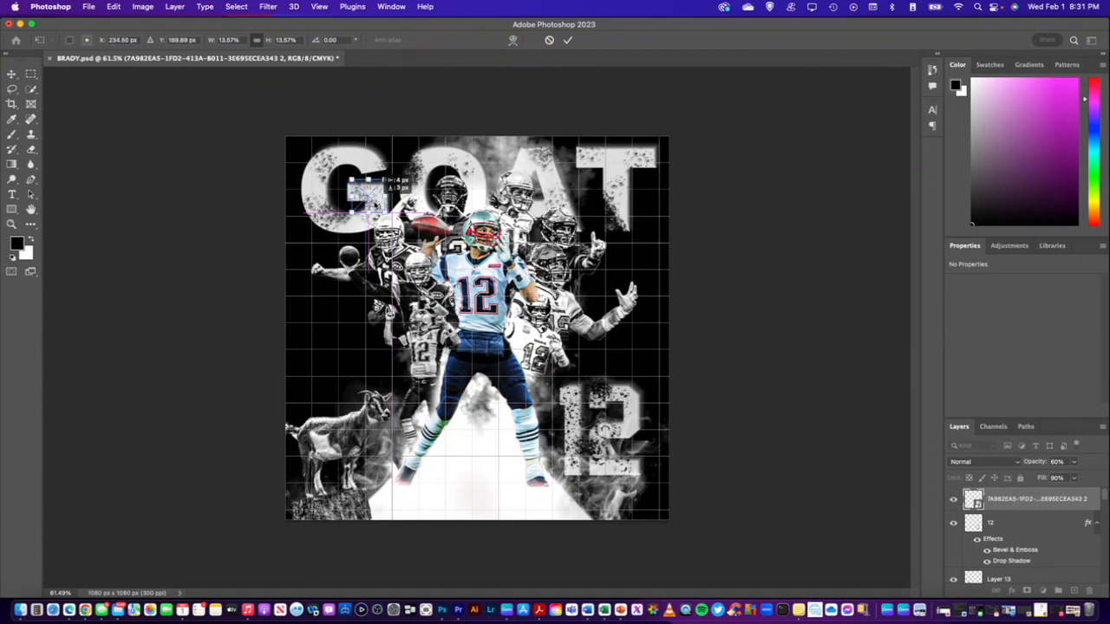
left_click(1015, 499)
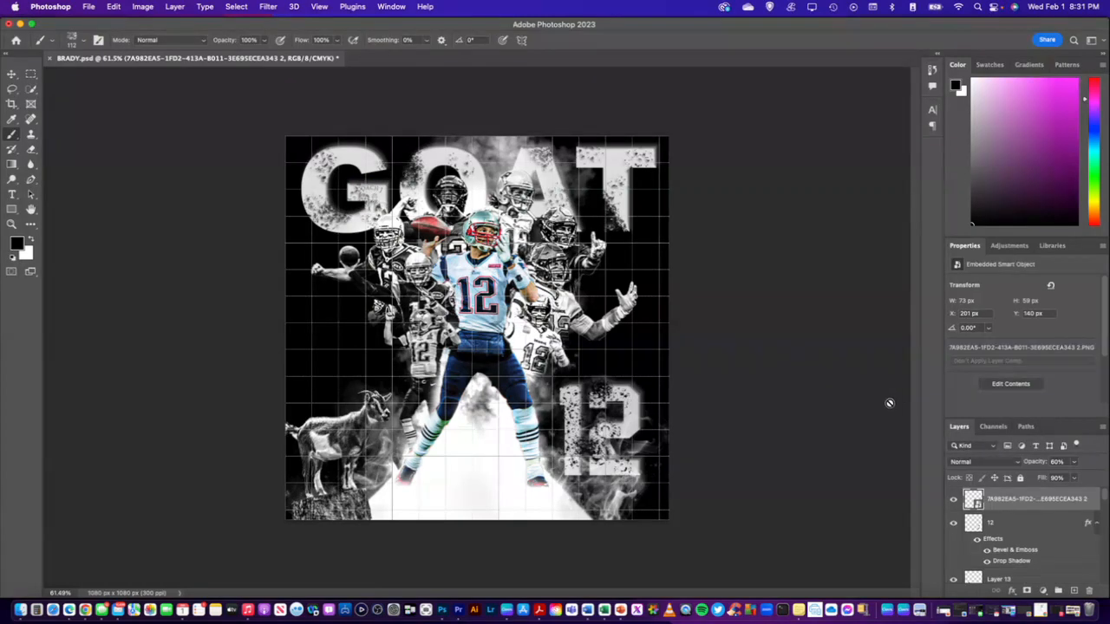
Try the coach logo over the O, and reposition it on the upper curve of the G in GOAT
key("super+t")
left_click_drag(375, 201, 441, 165)
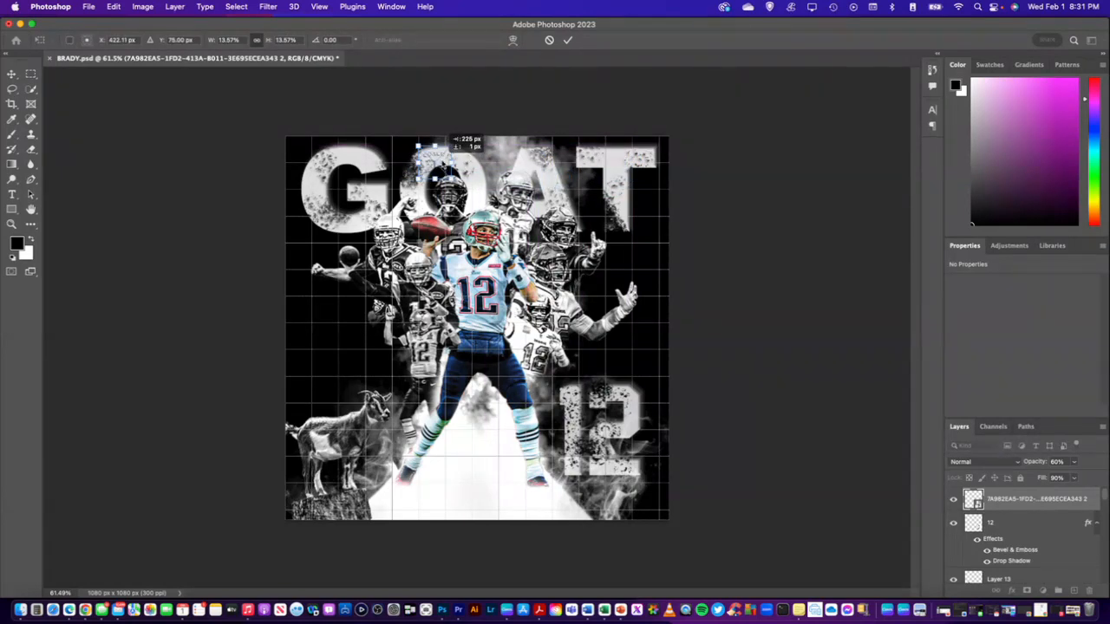
left_click_drag(441, 165, 365, 161)
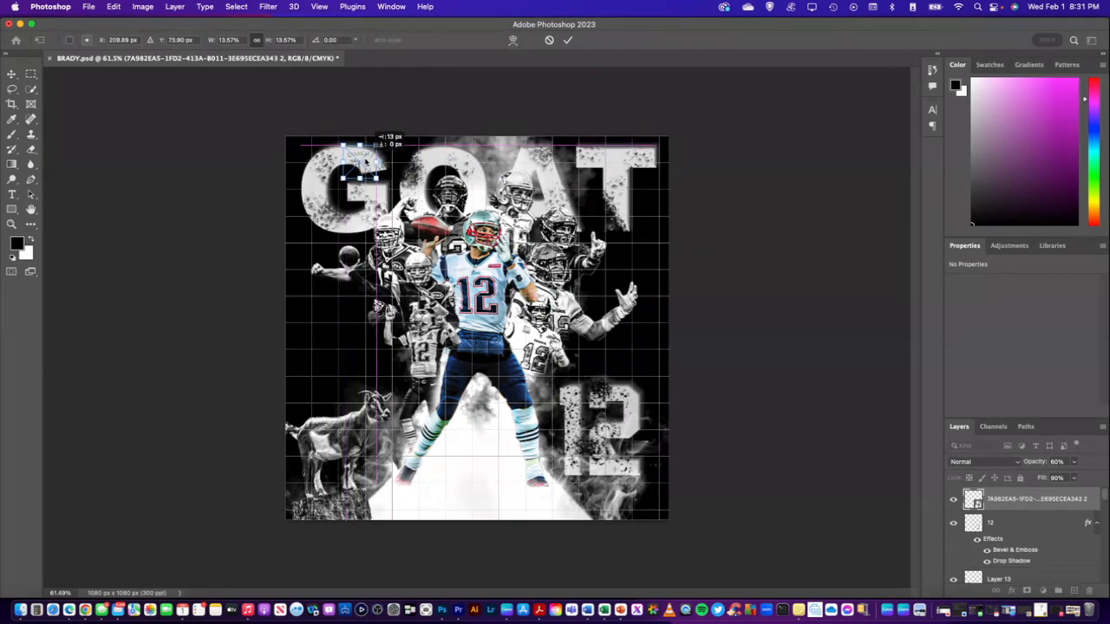
key("Return")
key("b")
left_click(1001, 500)
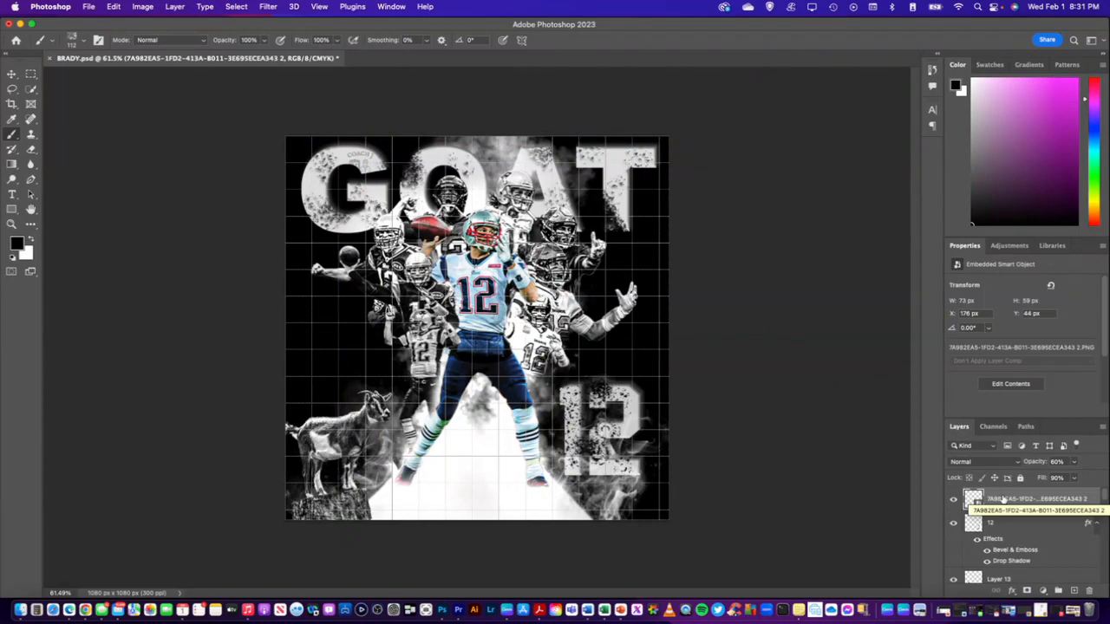
Move the coach logo back onto the crossbar of the G and nudge it to X 209 px, Y 141 px
key("super+t")
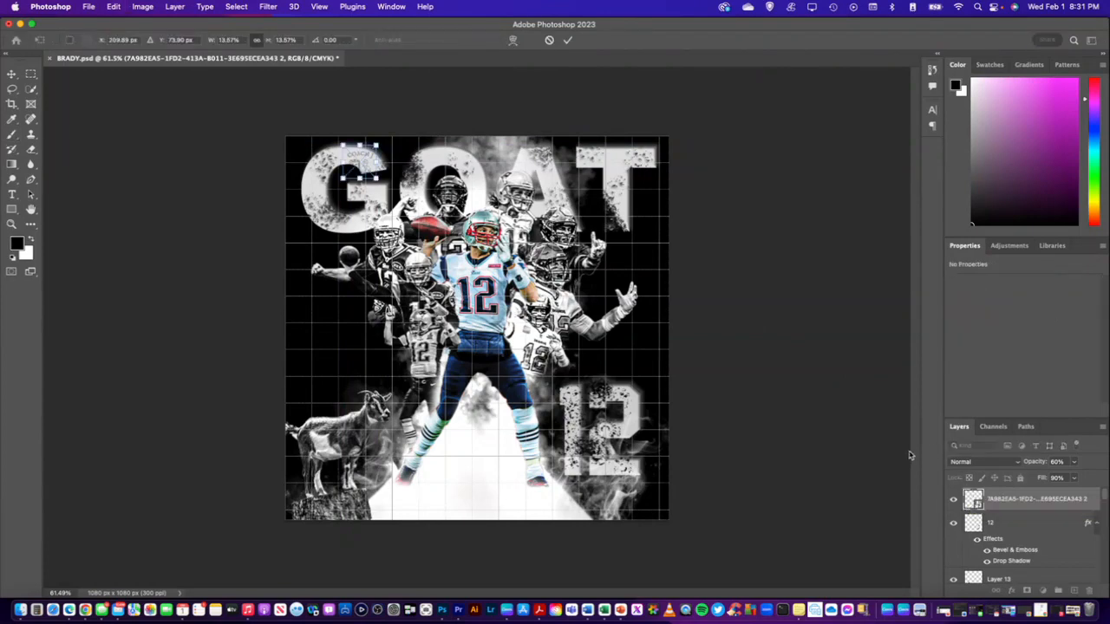
left_click_drag(364, 162, 384, 198)
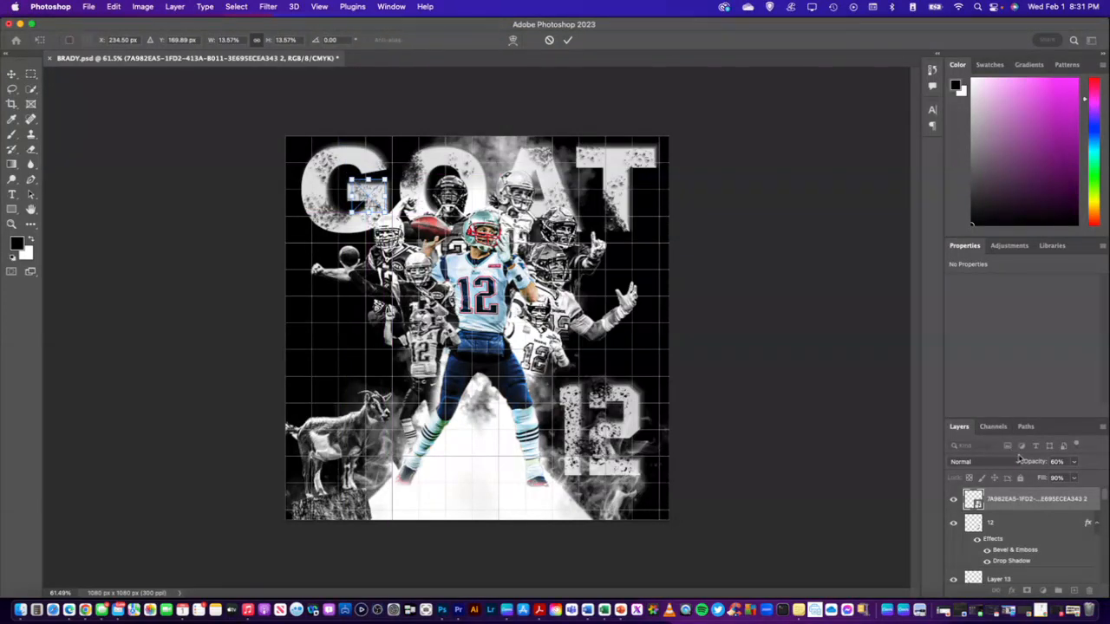
left_click(1028, 499)
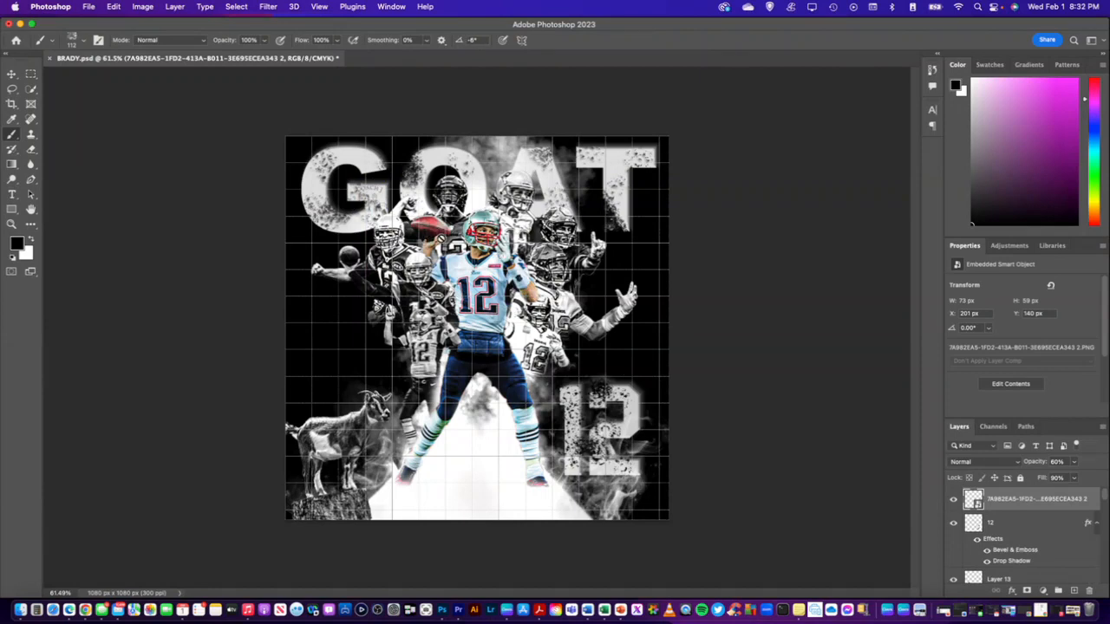
key("super+t")
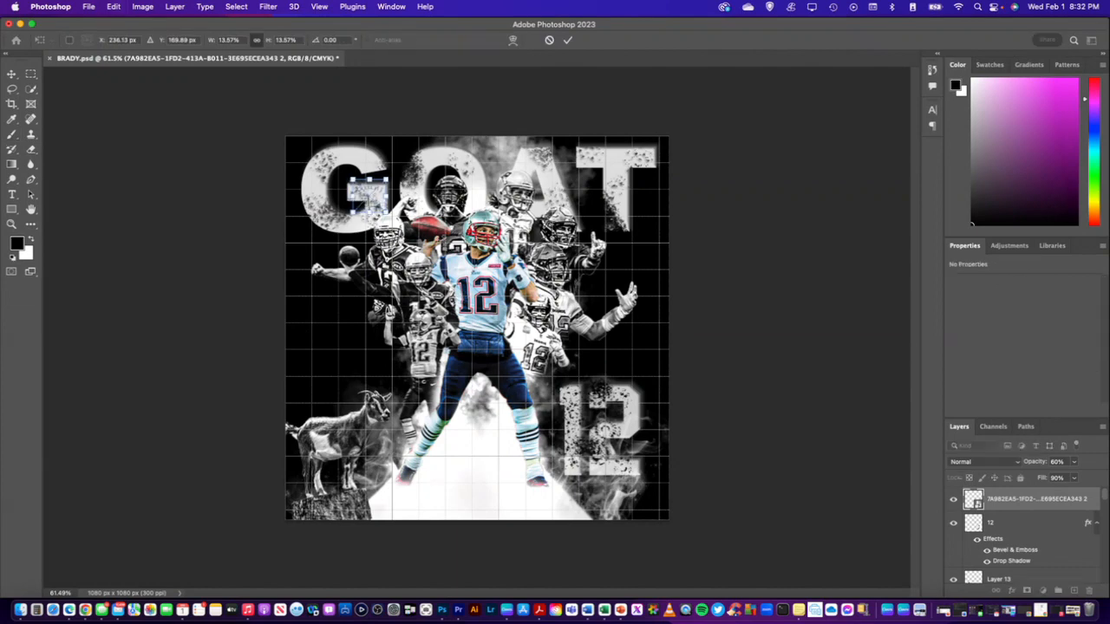
key("Right")
key("Right")
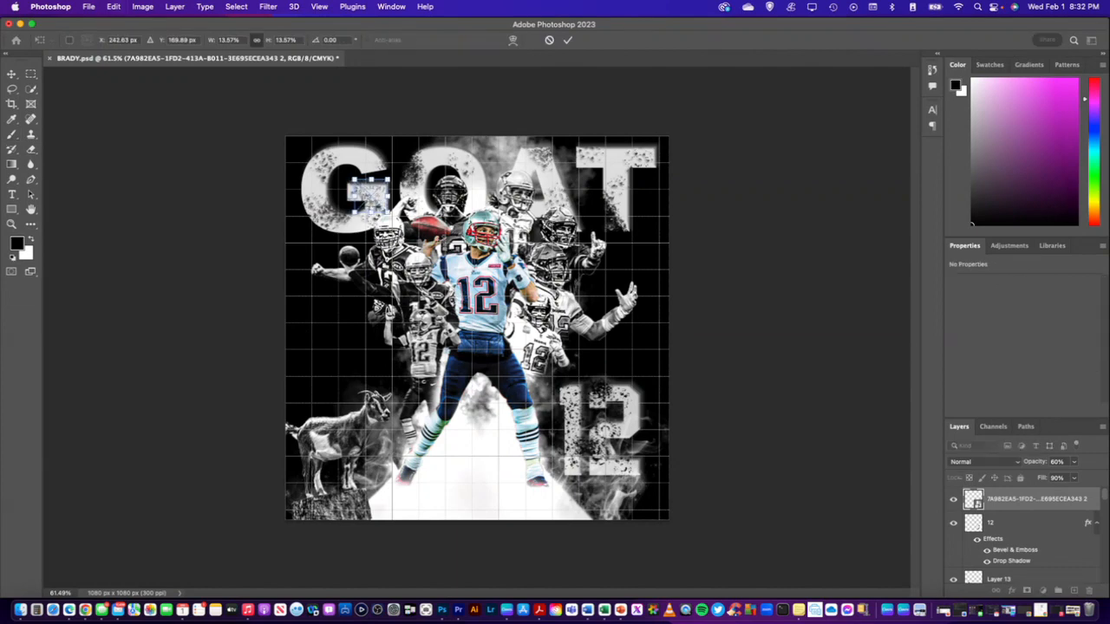
key("Down")
key("Return")
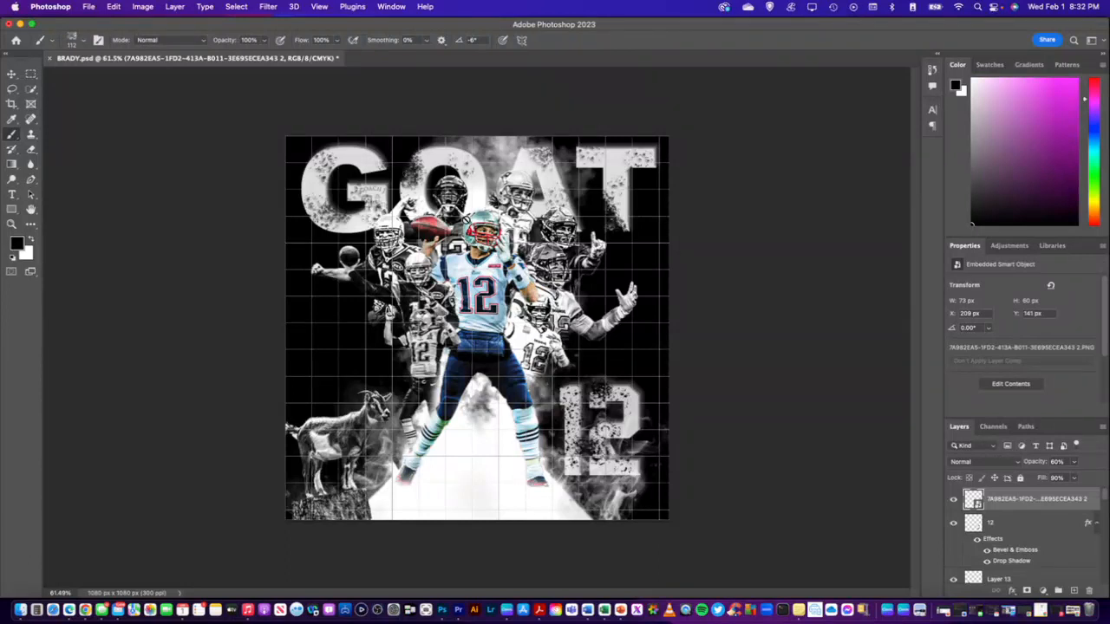
Save the document and export the poster as a PNG named BRADY1 in the brady folder
key("super+s")
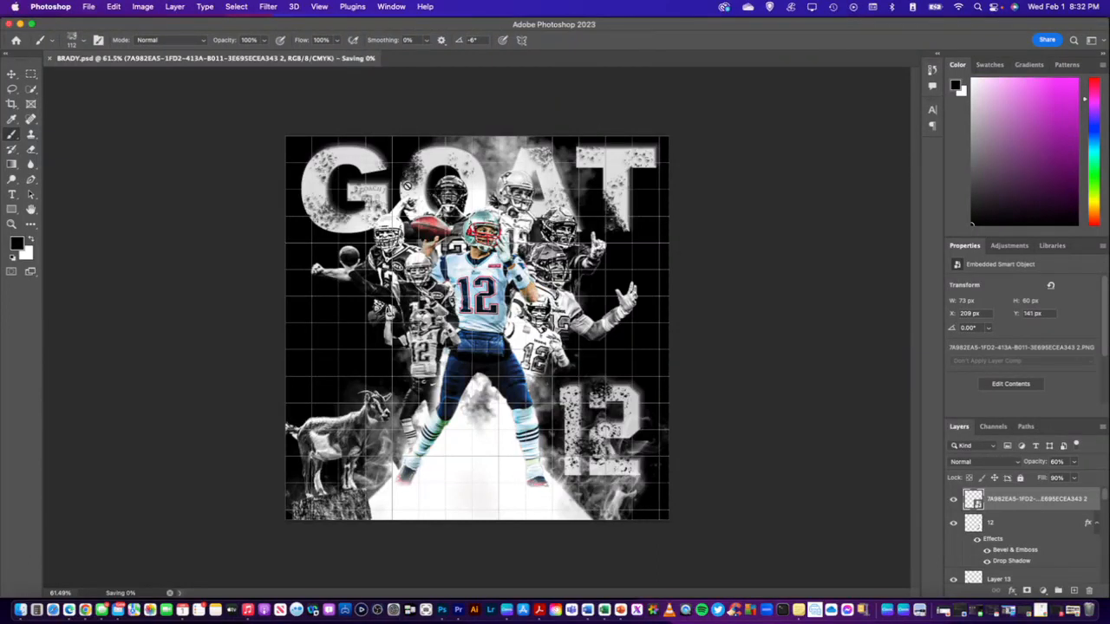
left_click(90, 8)
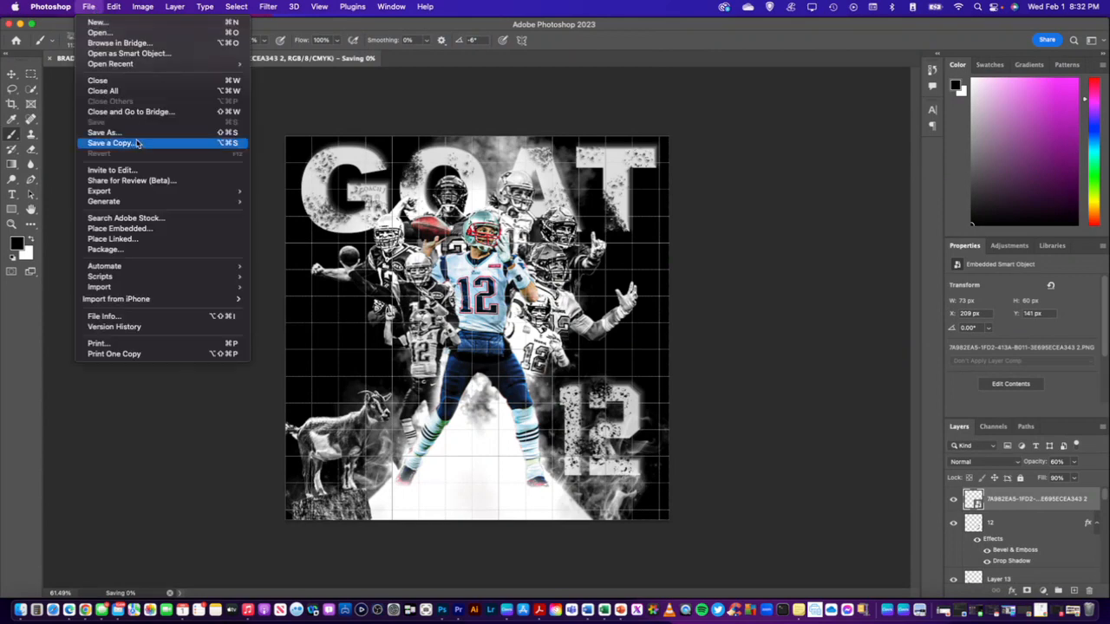
mouse_move(174, 190)
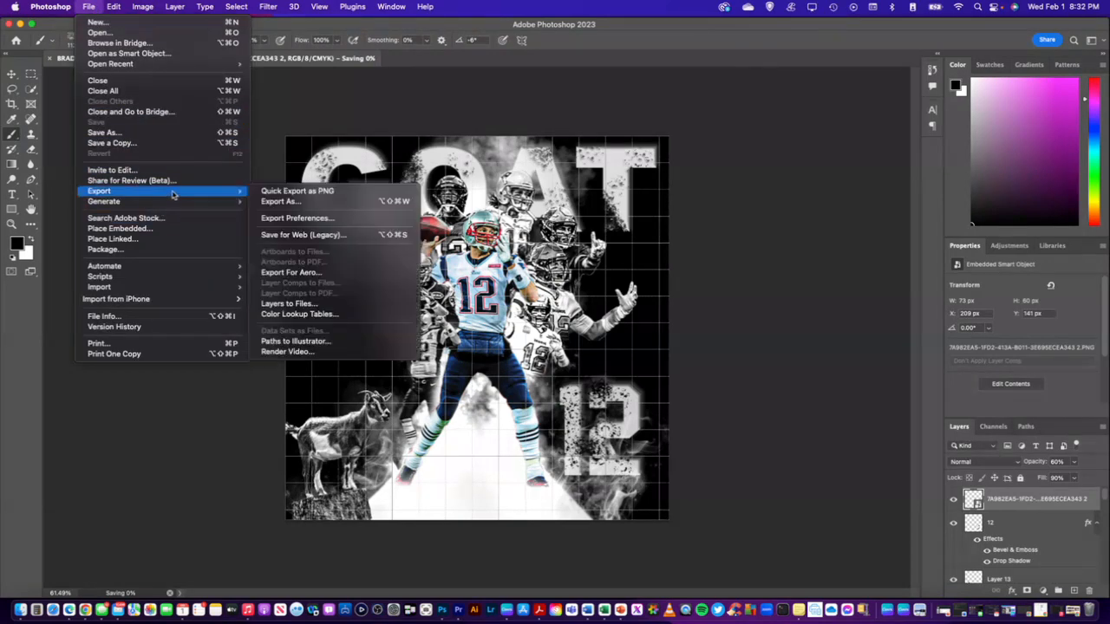
left_click(309, 194)
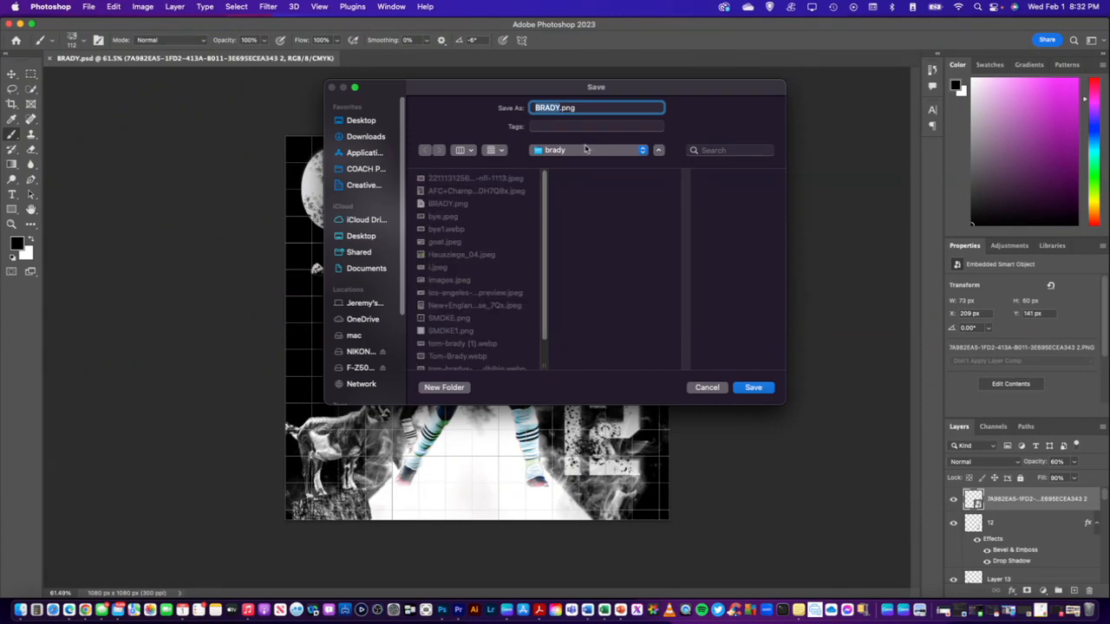
left_click(559, 108)
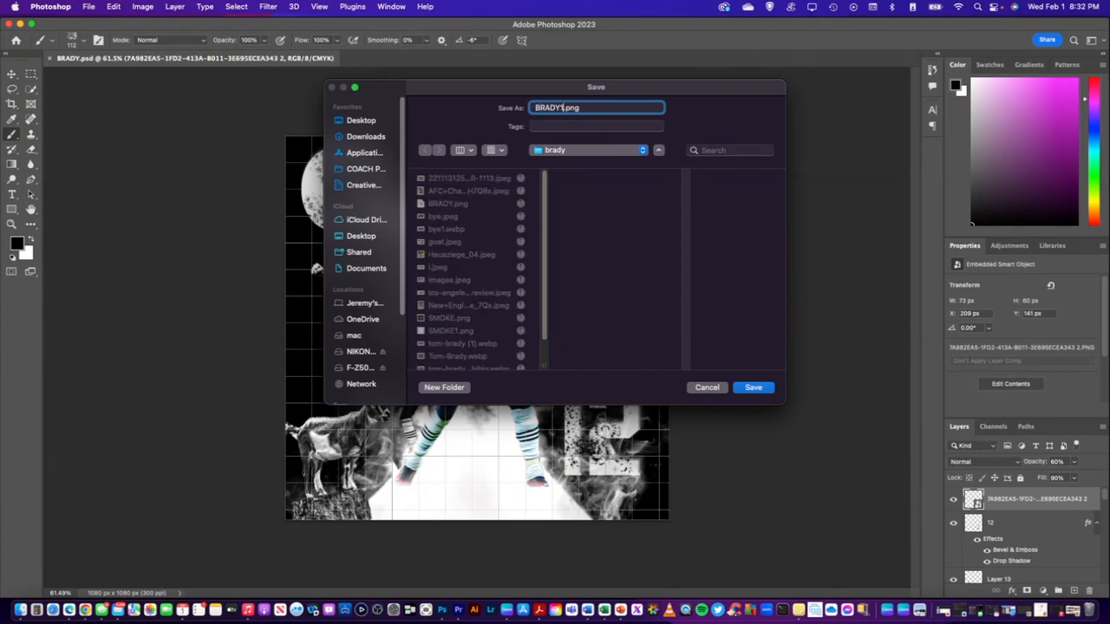
key("Return")
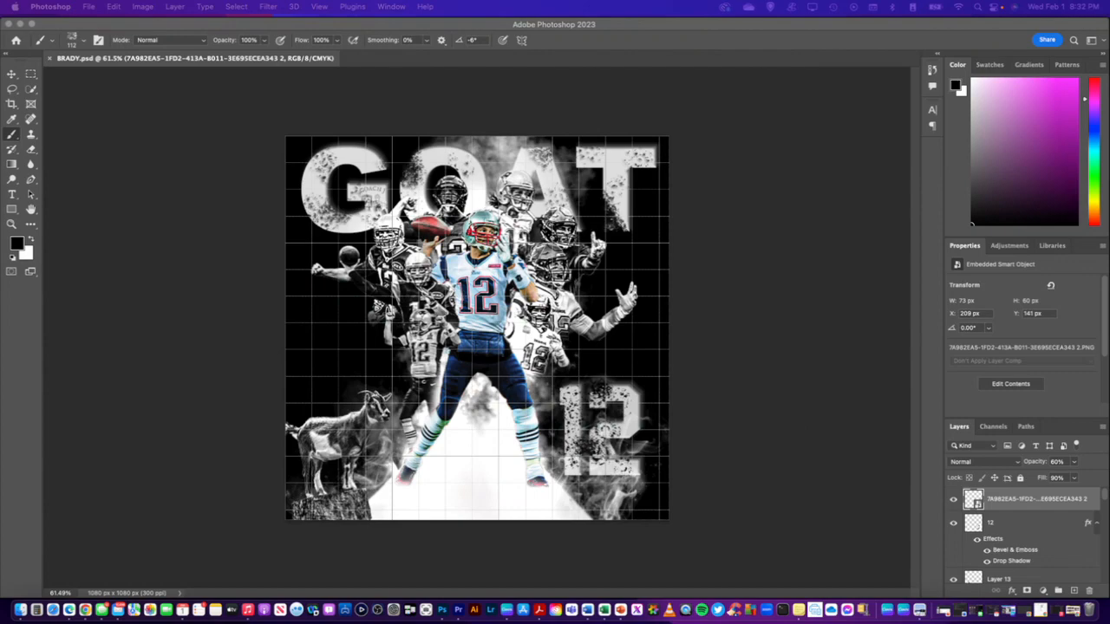
Switch to Preview and move the exported BRADY1.png over the canvas to inspect the logo on the G
left_click_drag(1100, 160, 336, 127)
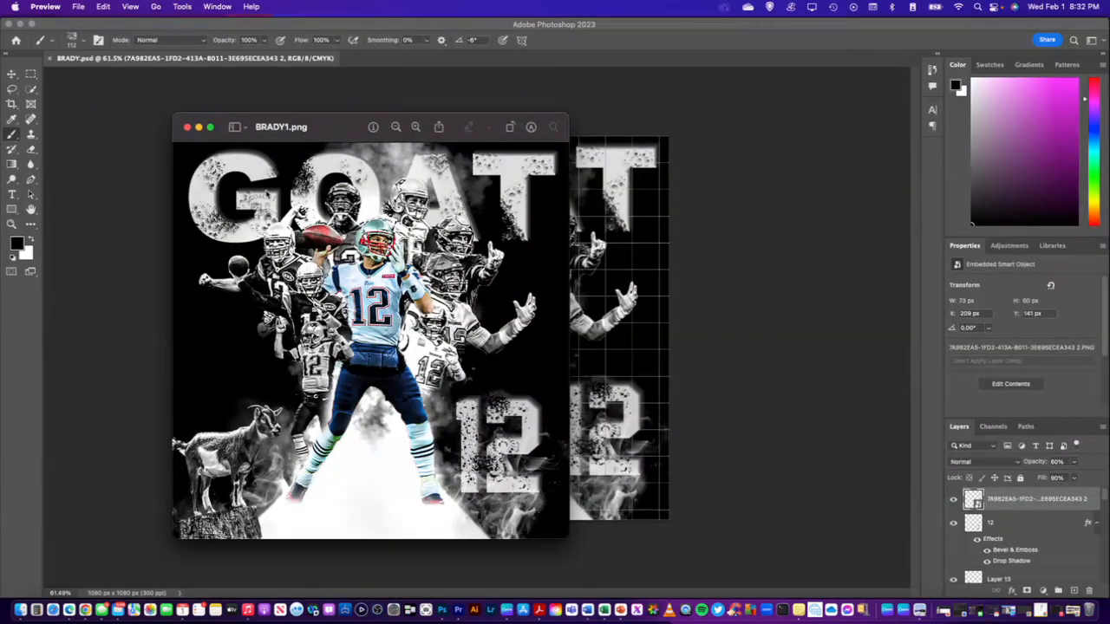